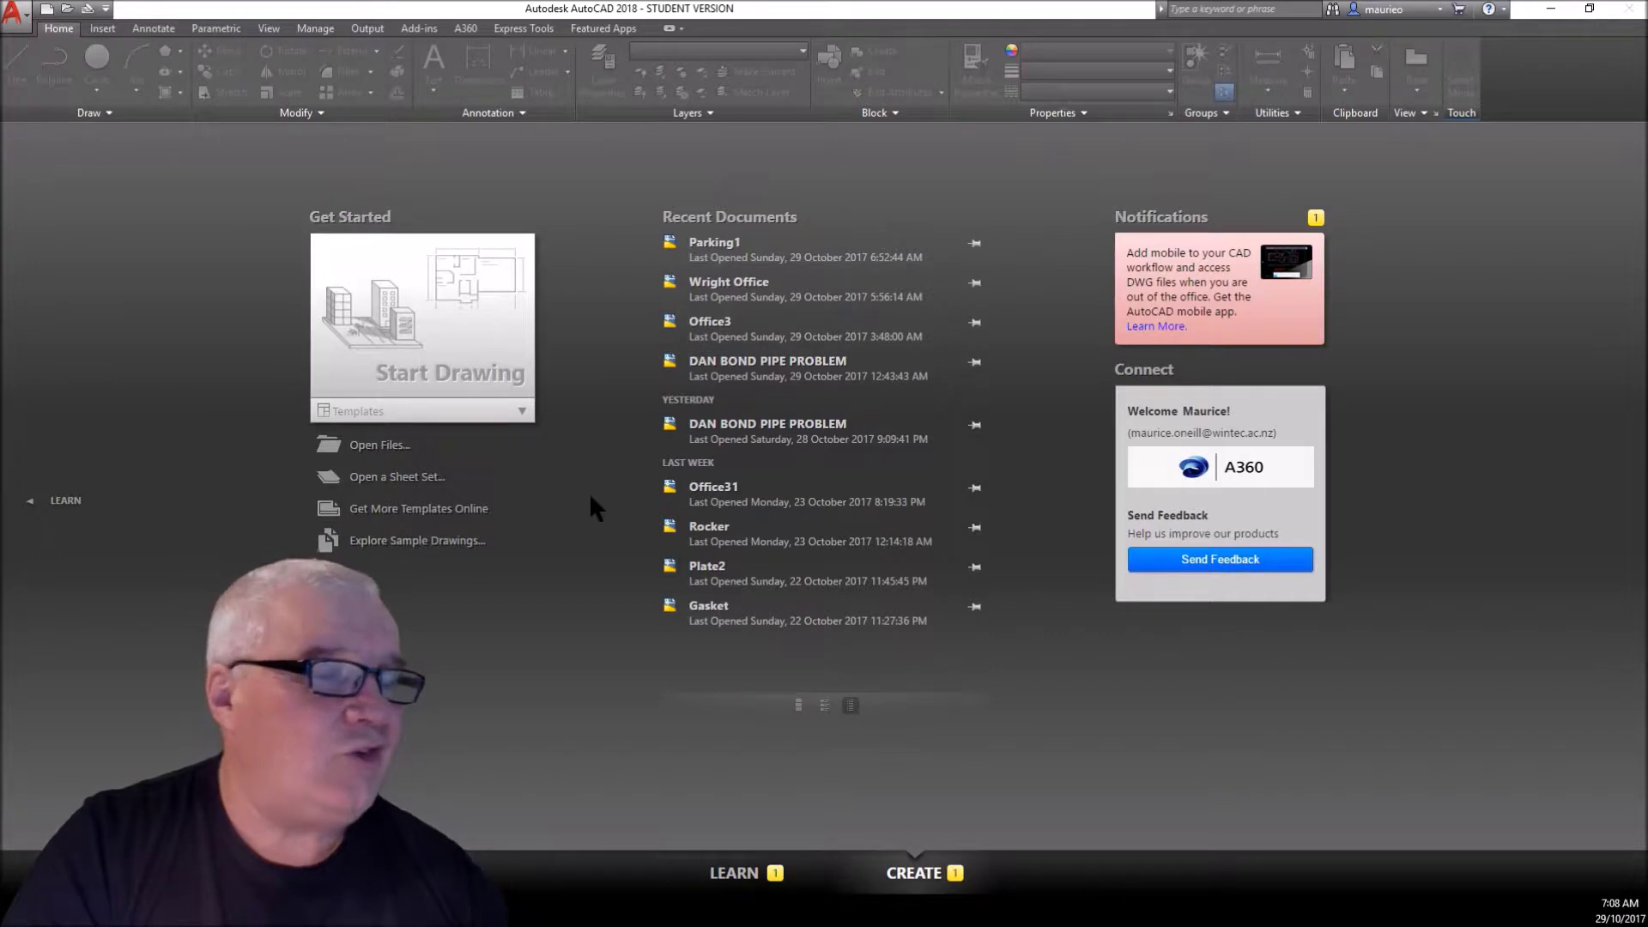
- Create a new drawing from Civil-Meters.dwt in H:\$_AUTOCAD NIGHT CLASS\COURSE FILES
key(ctrl+n)
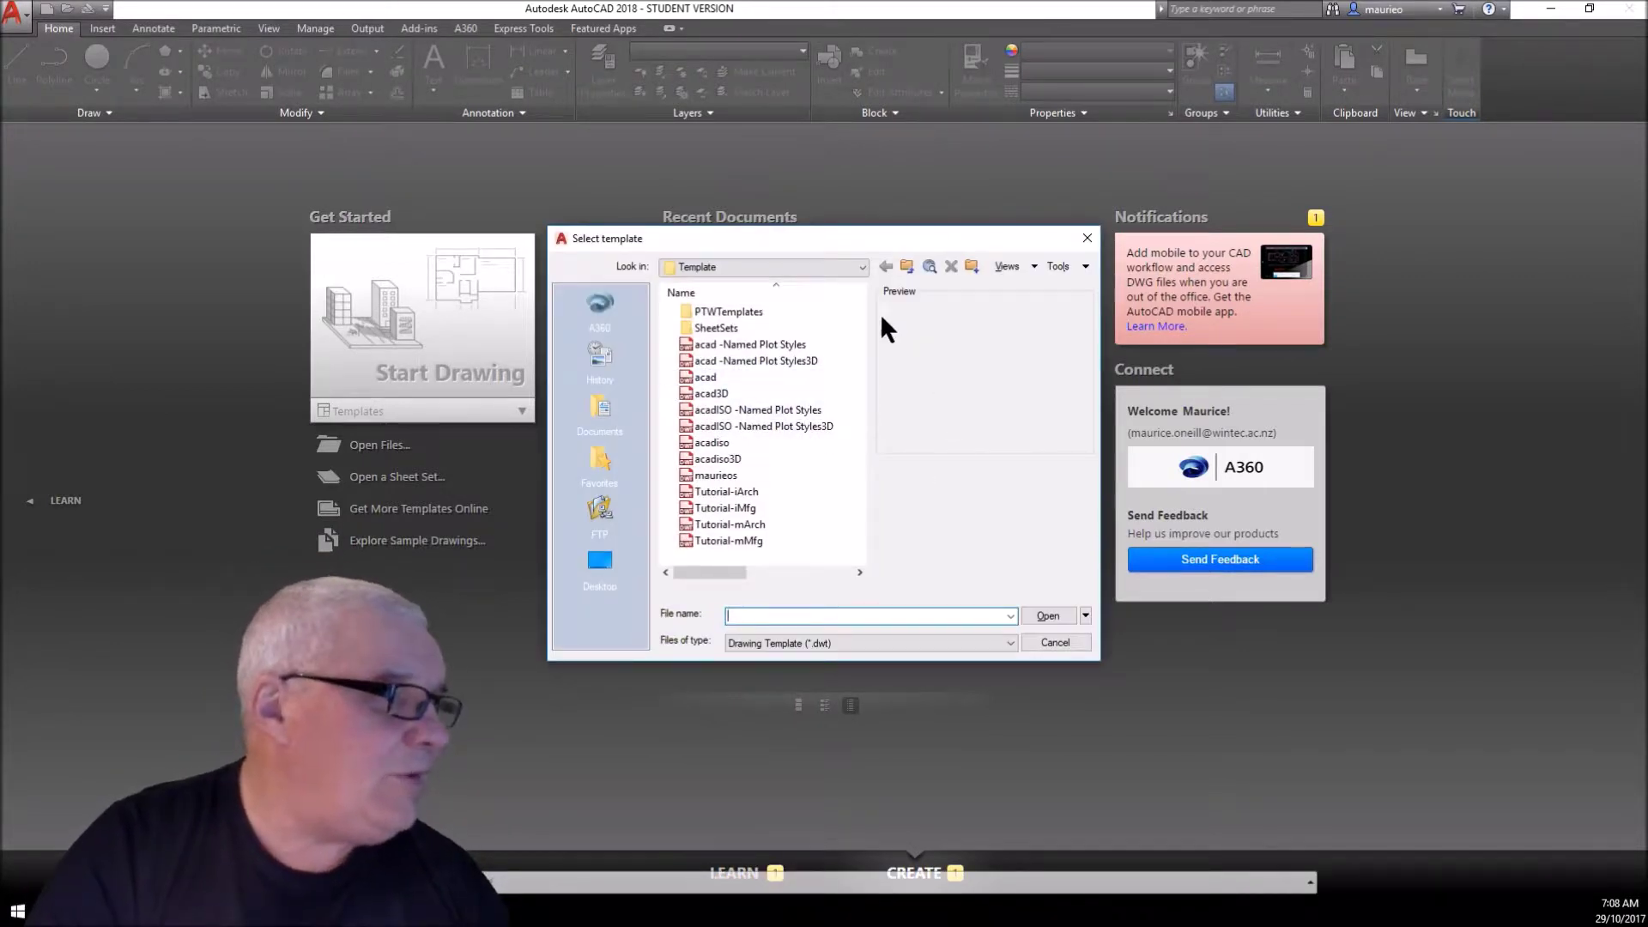
click(861, 266)
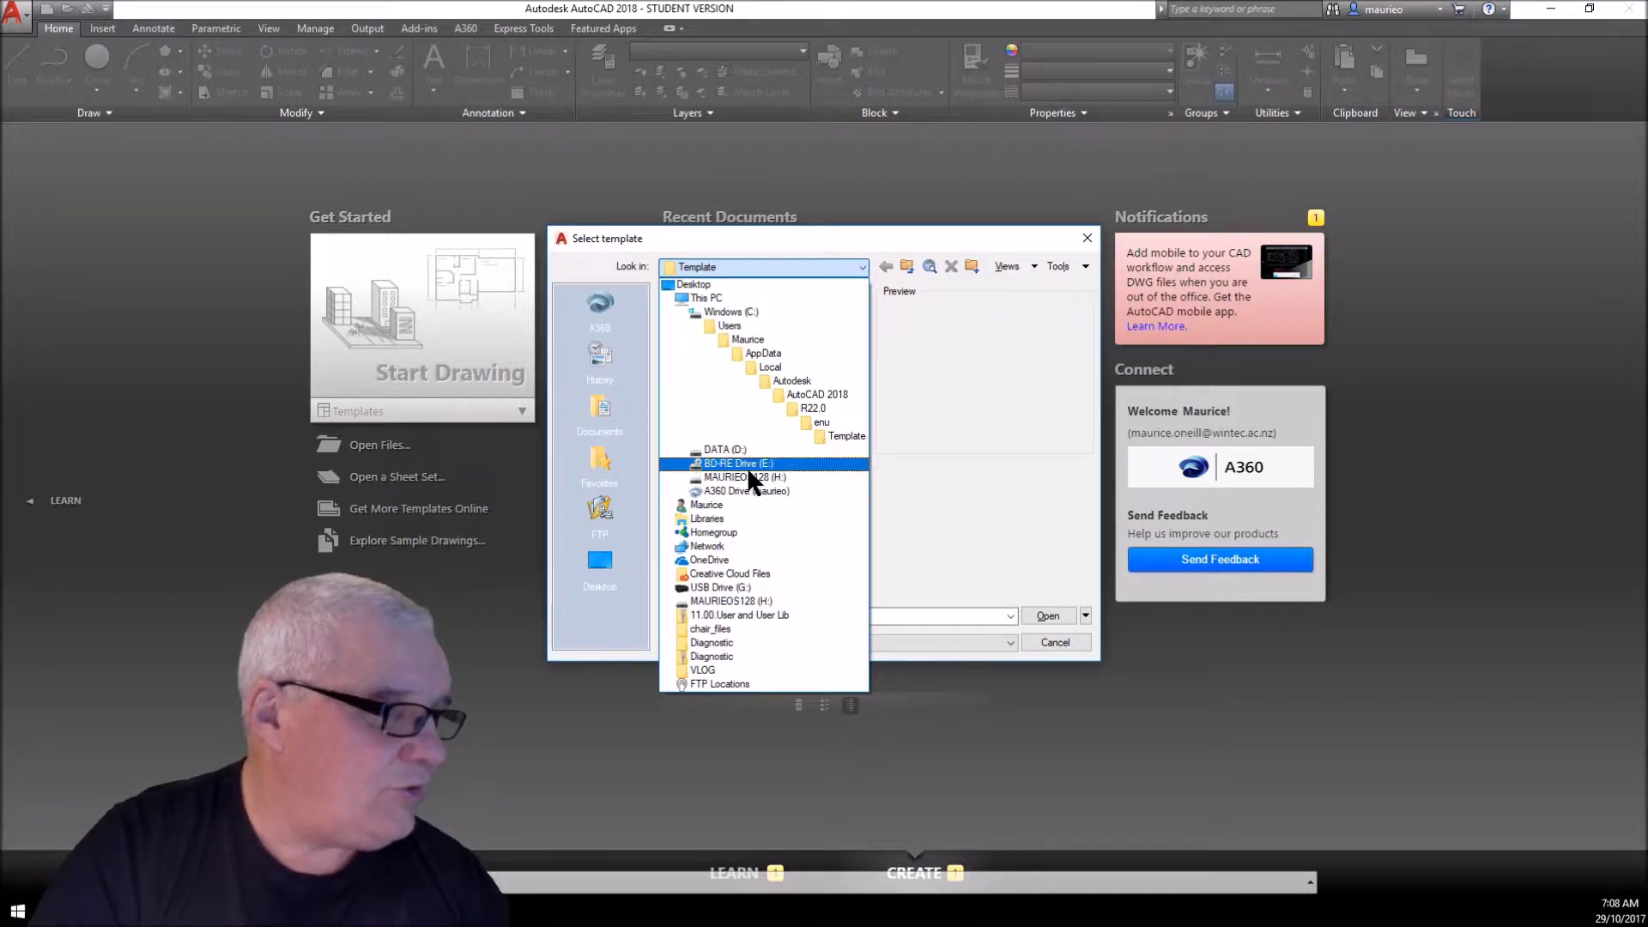
click(743, 477)
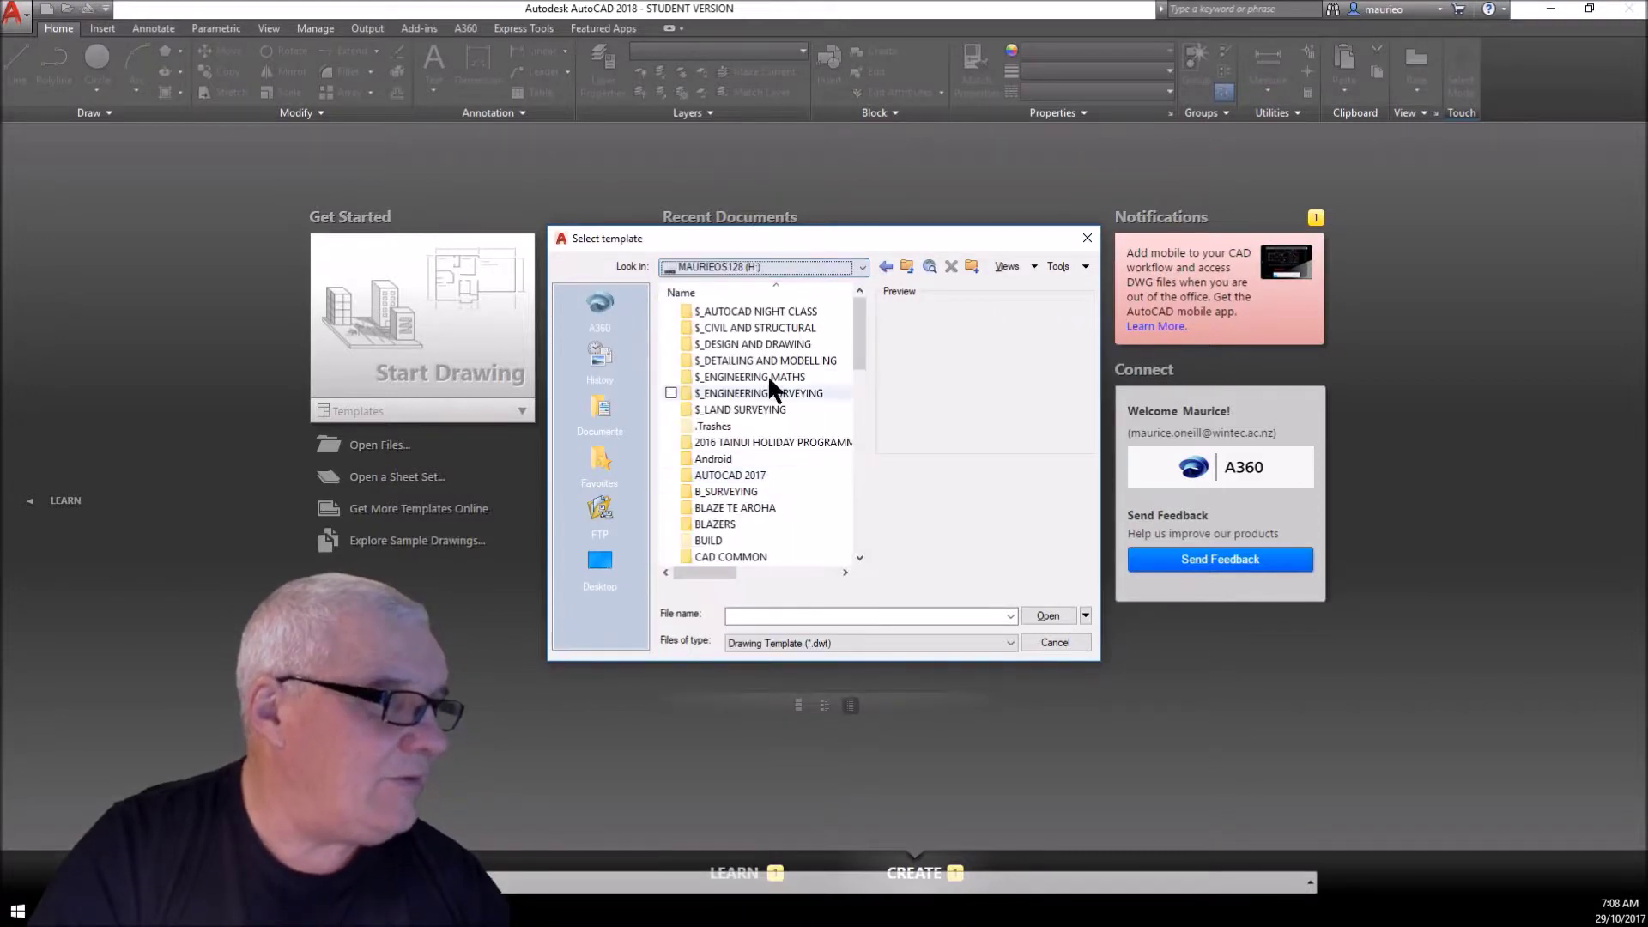
double_click(776, 311)
click(736, 312)
click(738, 310)
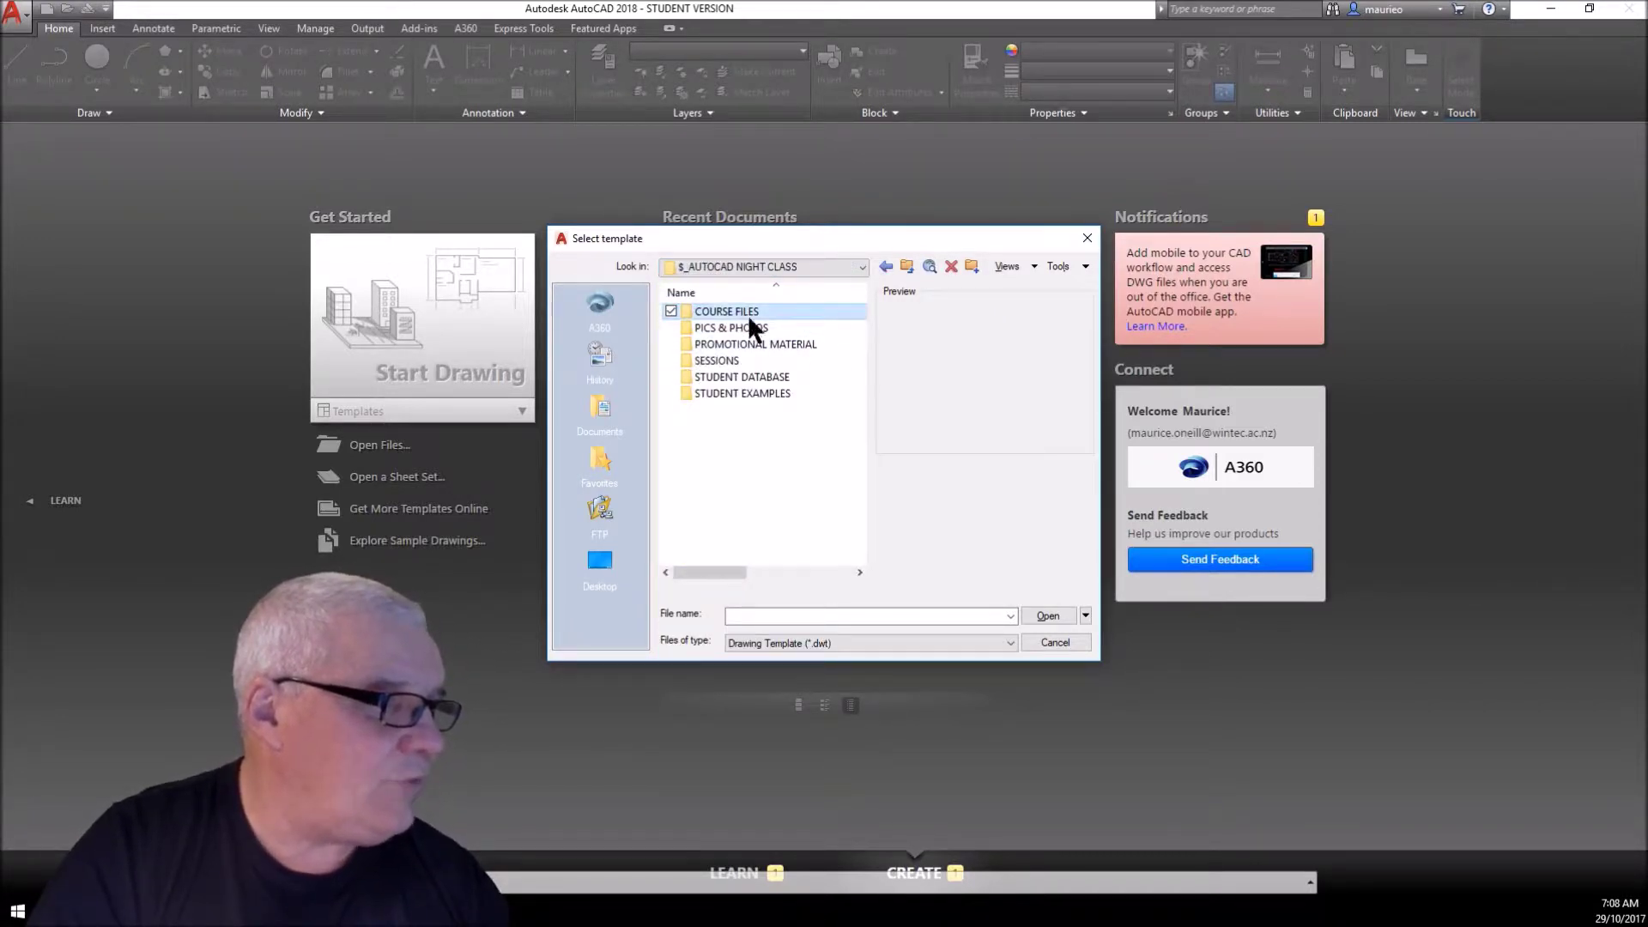
double_click(687, 311)
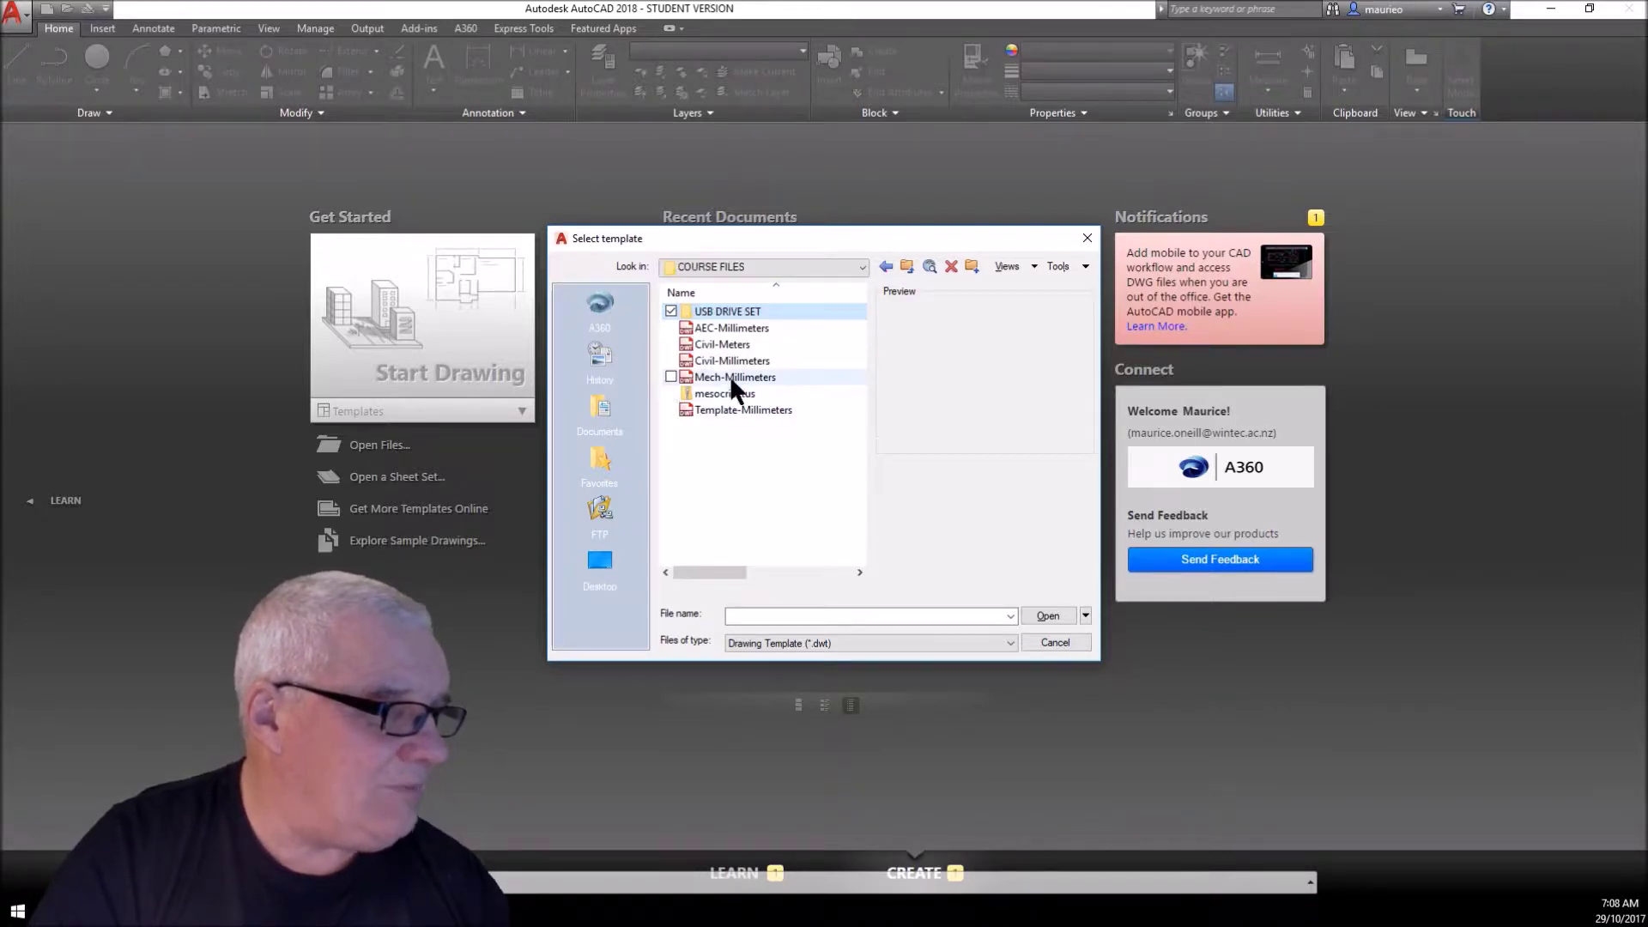
click(723, 343)
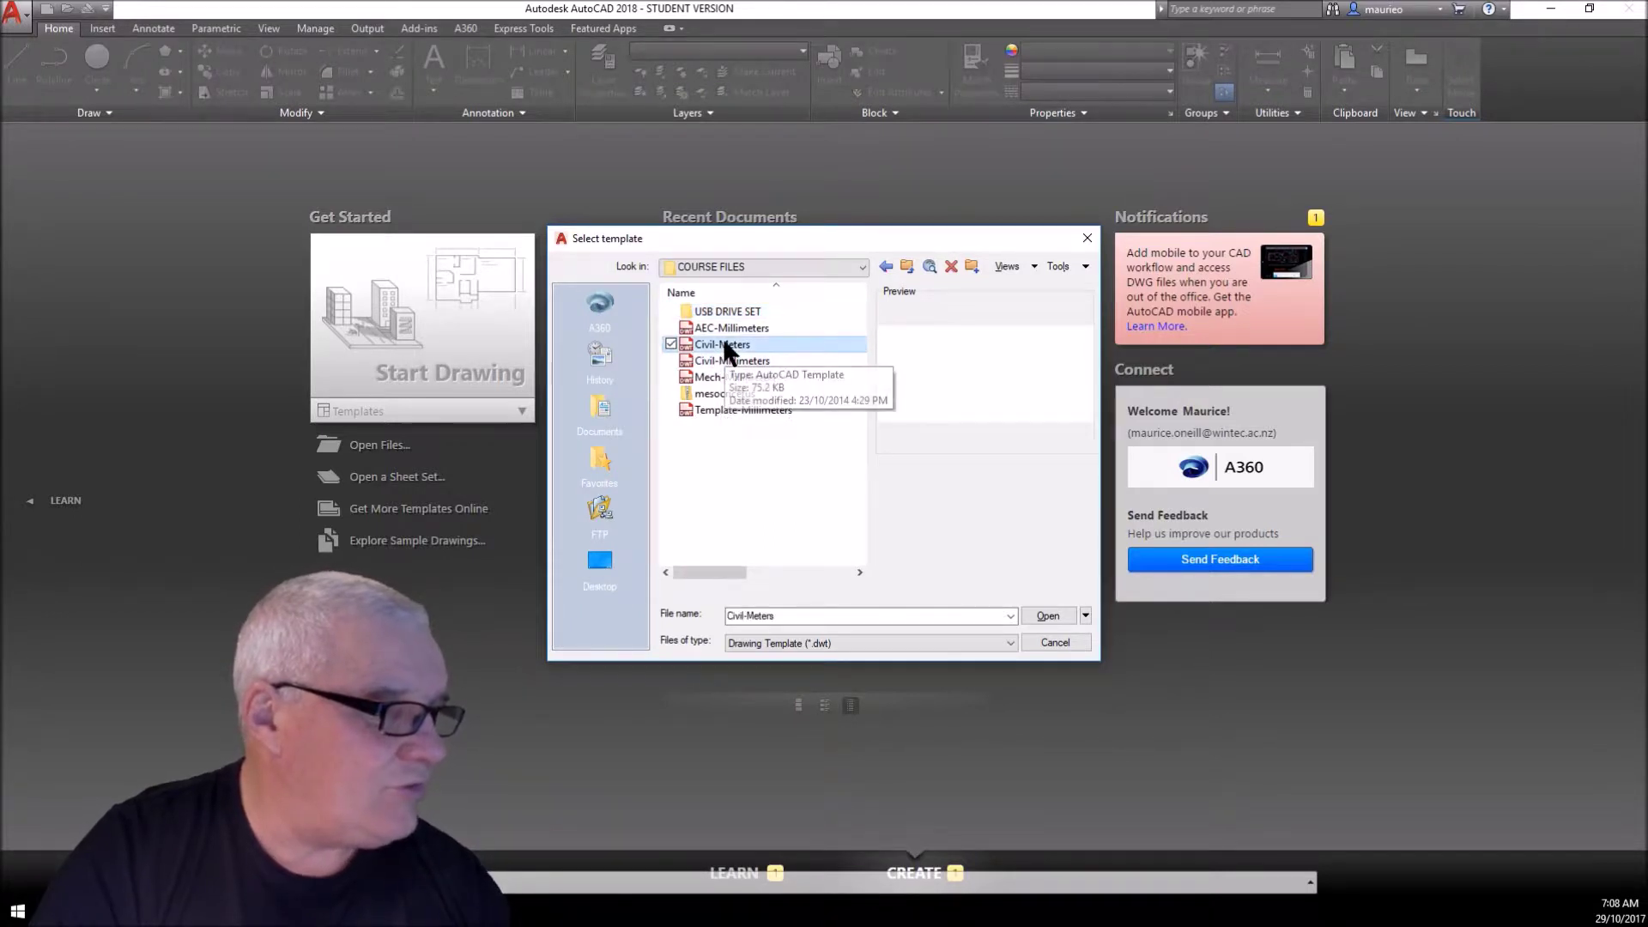
double_click(723, 338)
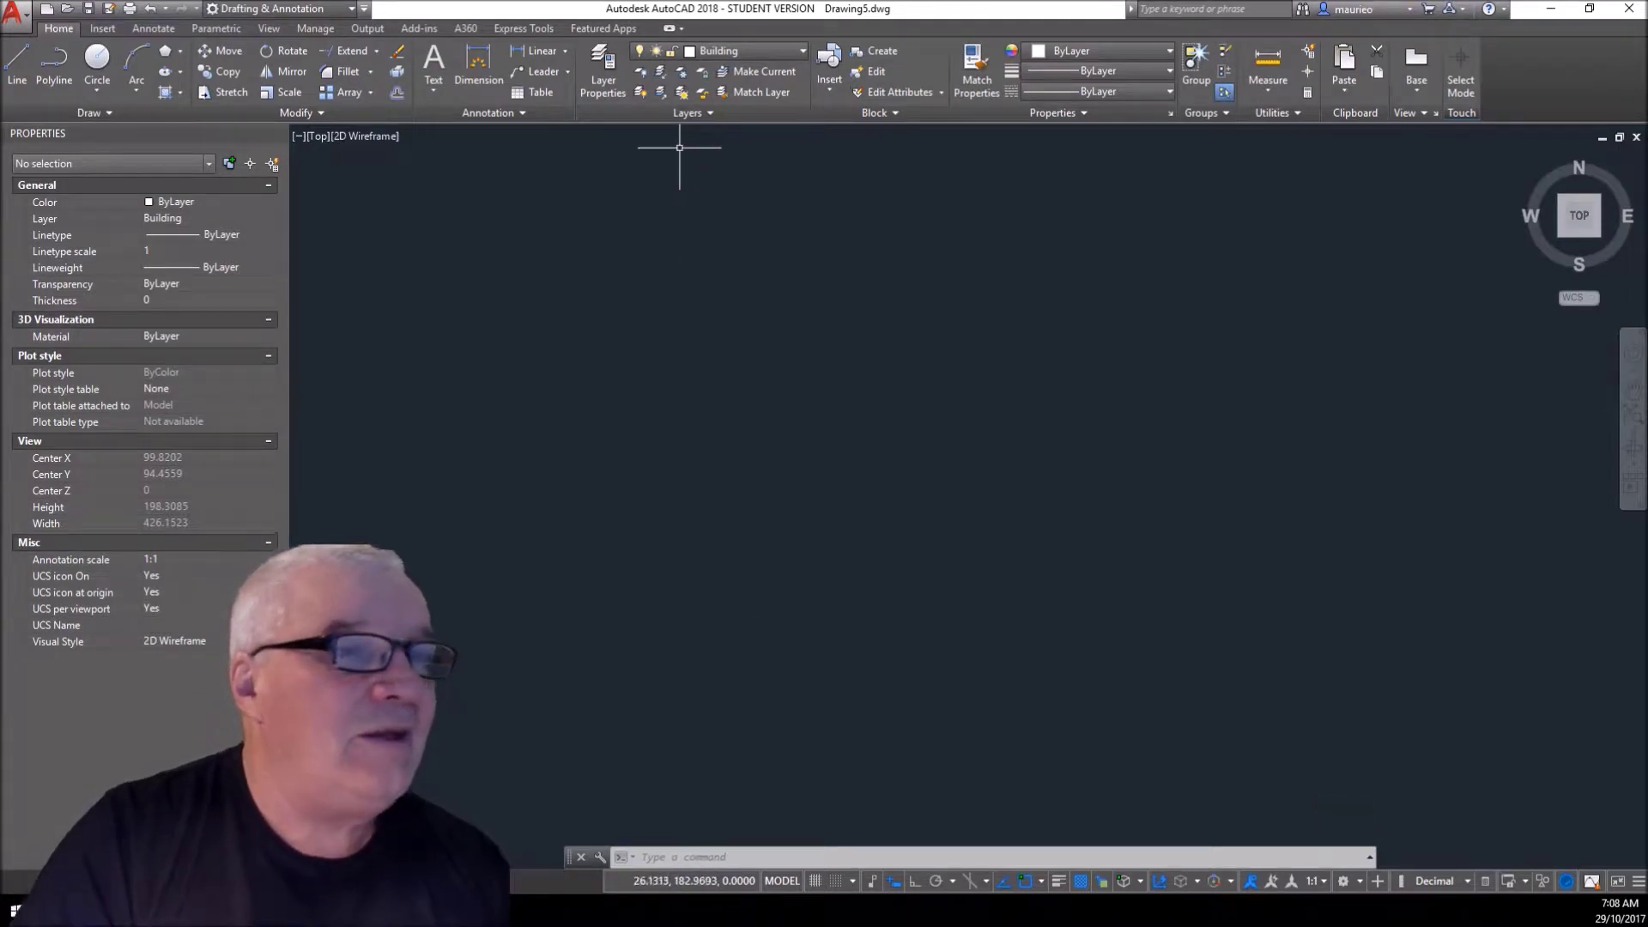
- With Ortho on, draw the first building walls: 30, a 7.5 step and 15
click(20, 66)
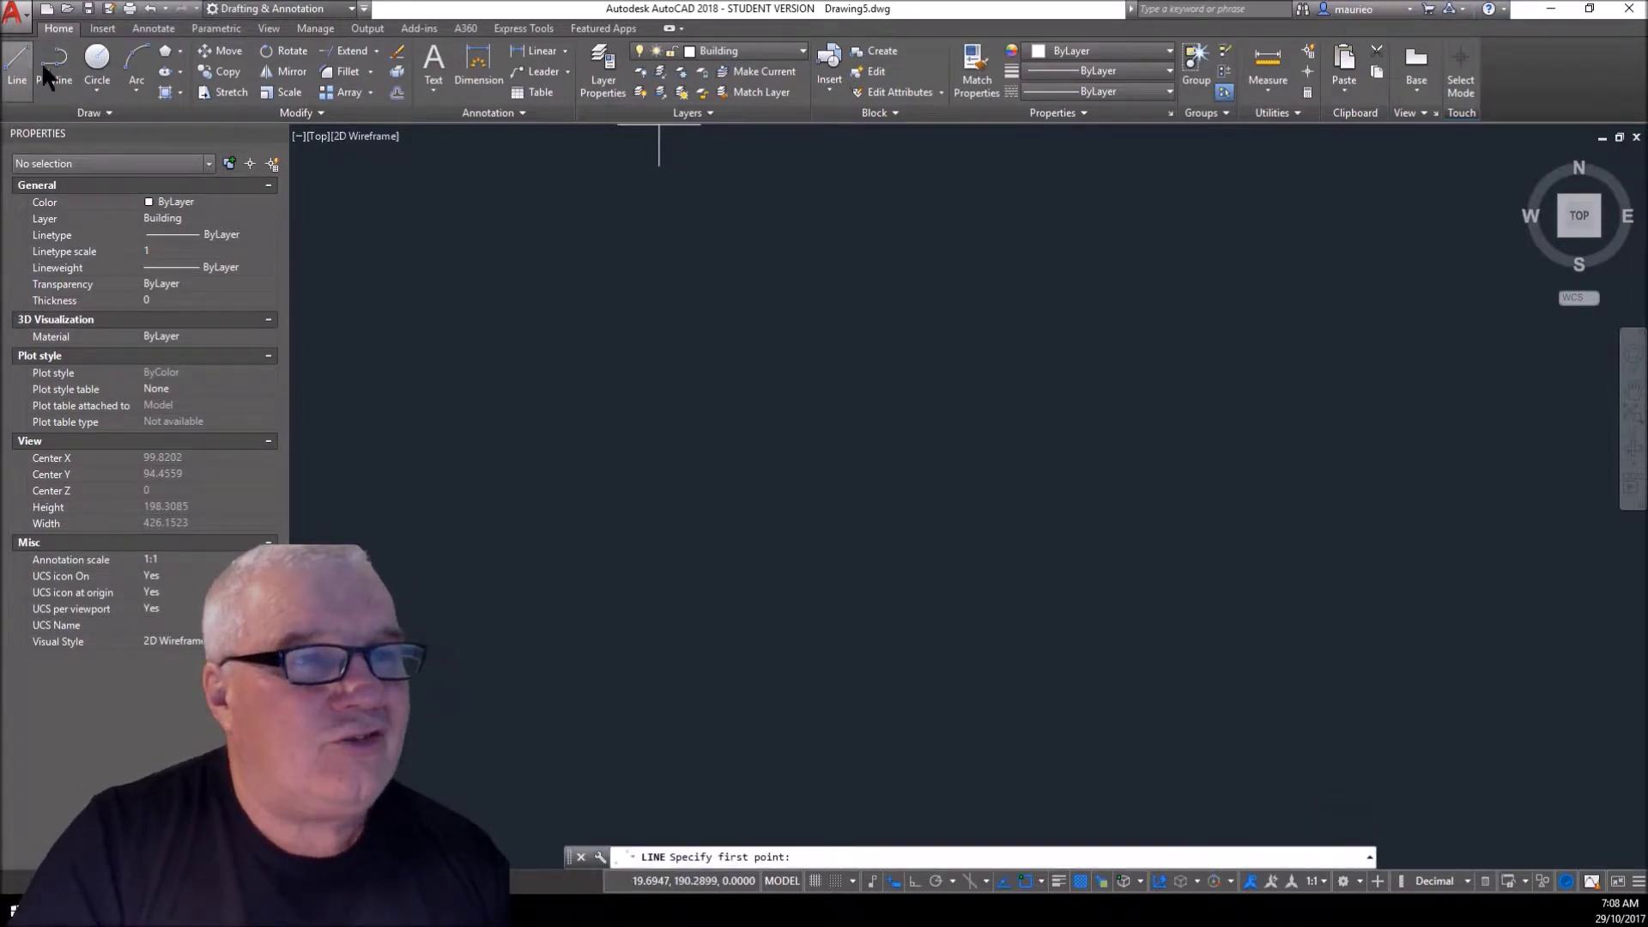
click(657, 510)
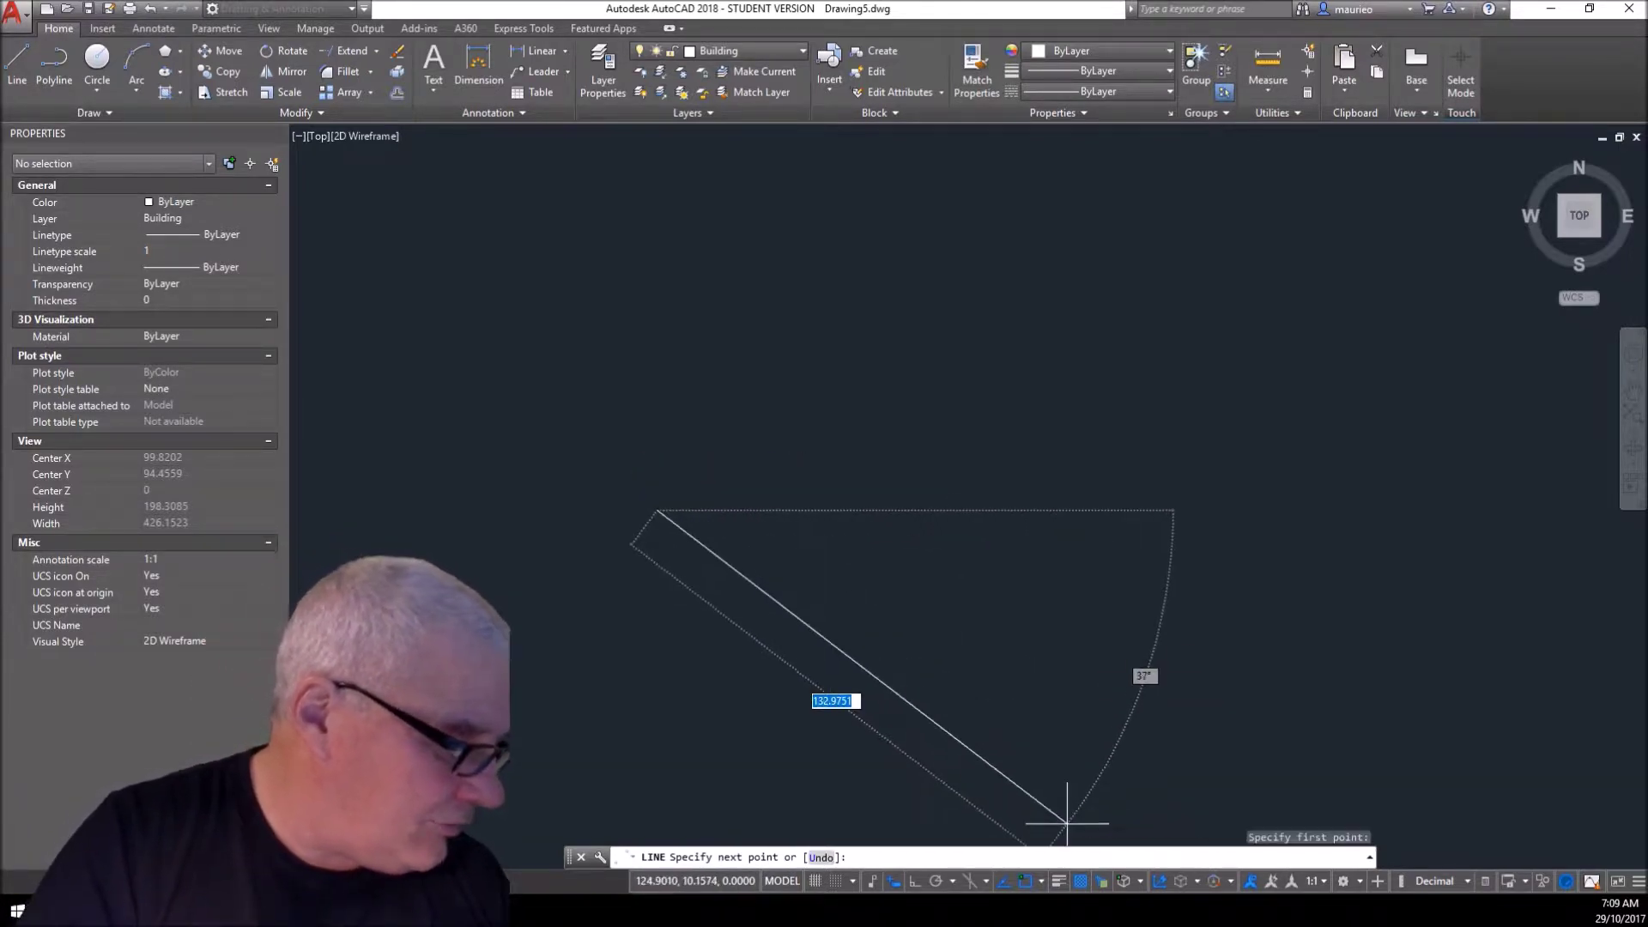
key(F8)
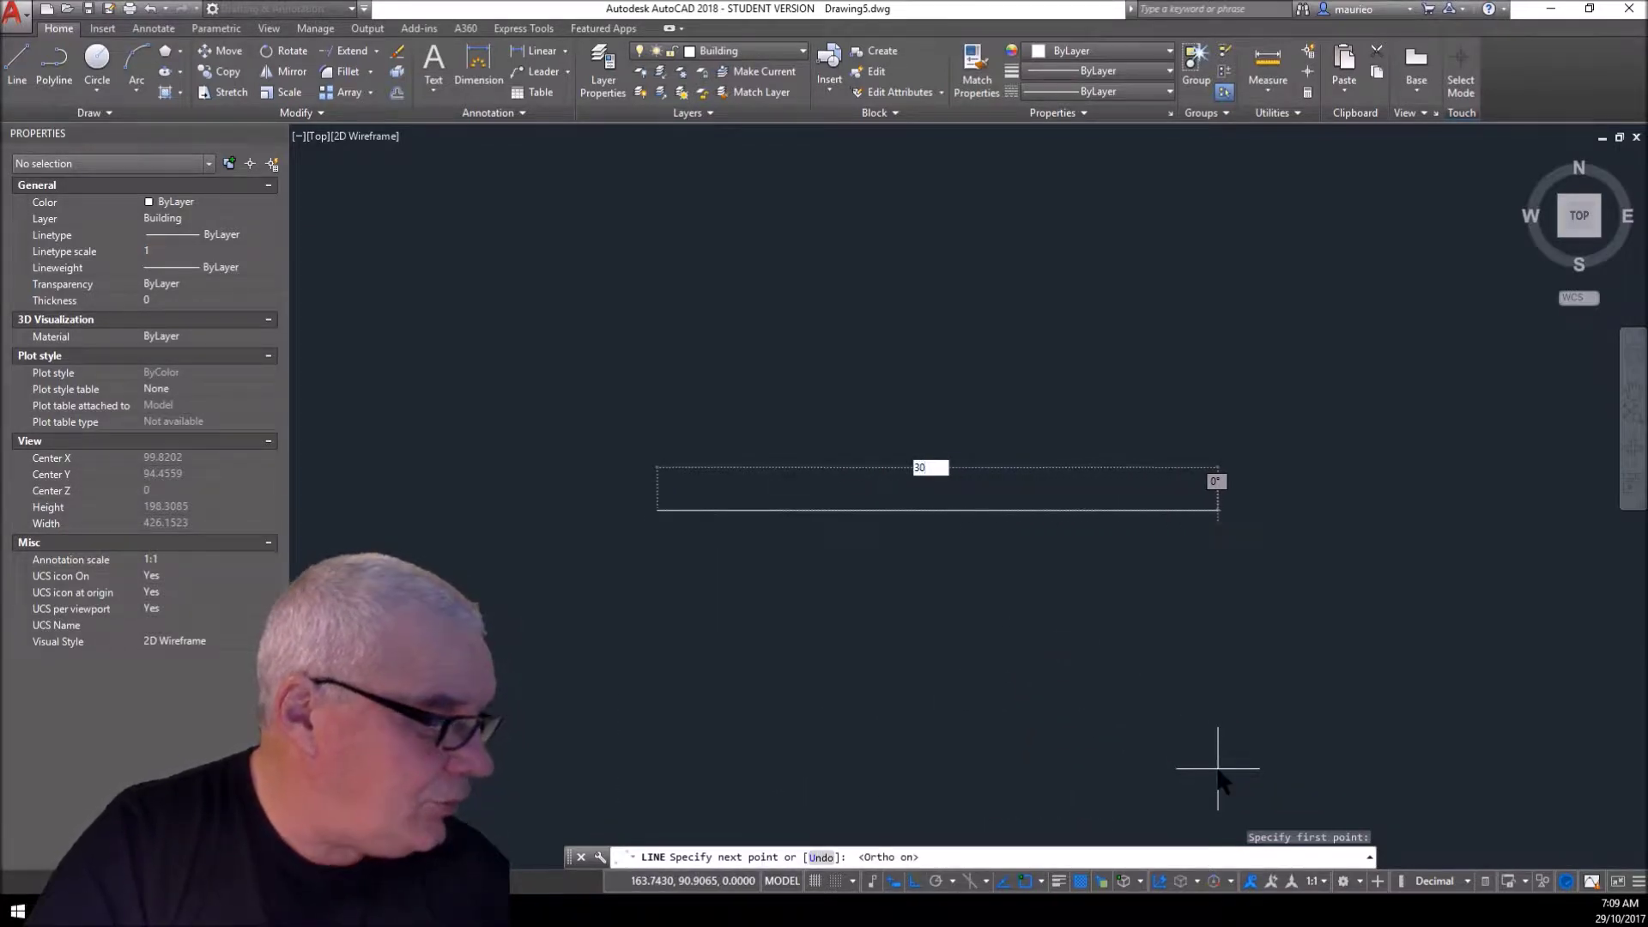
key(Return)
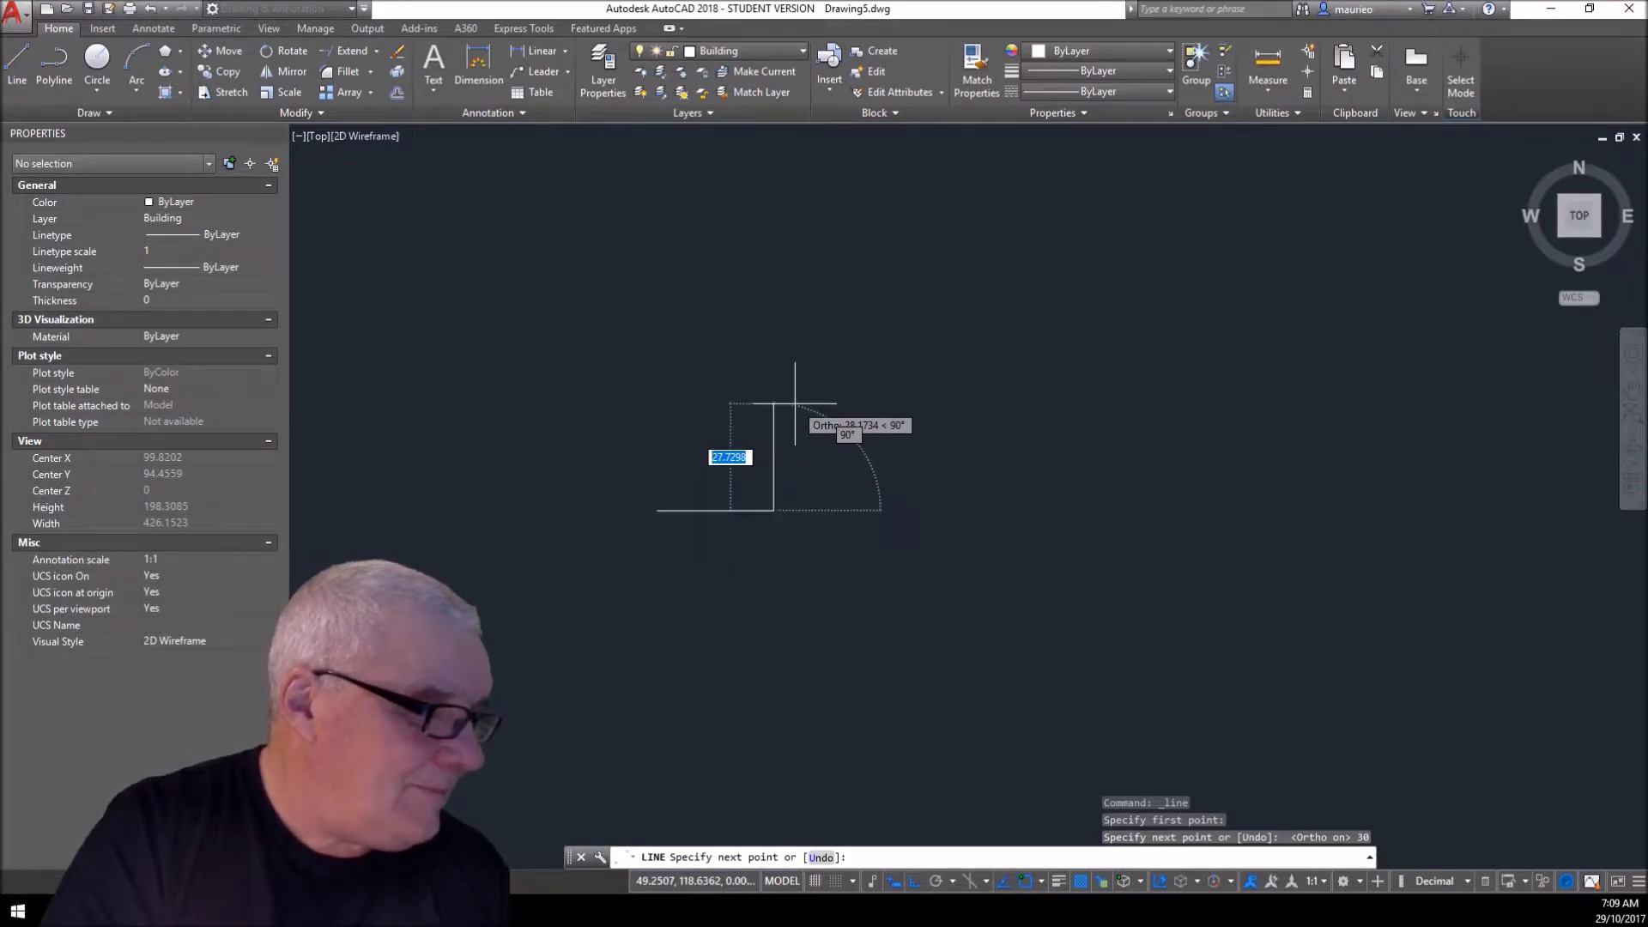
text(7)
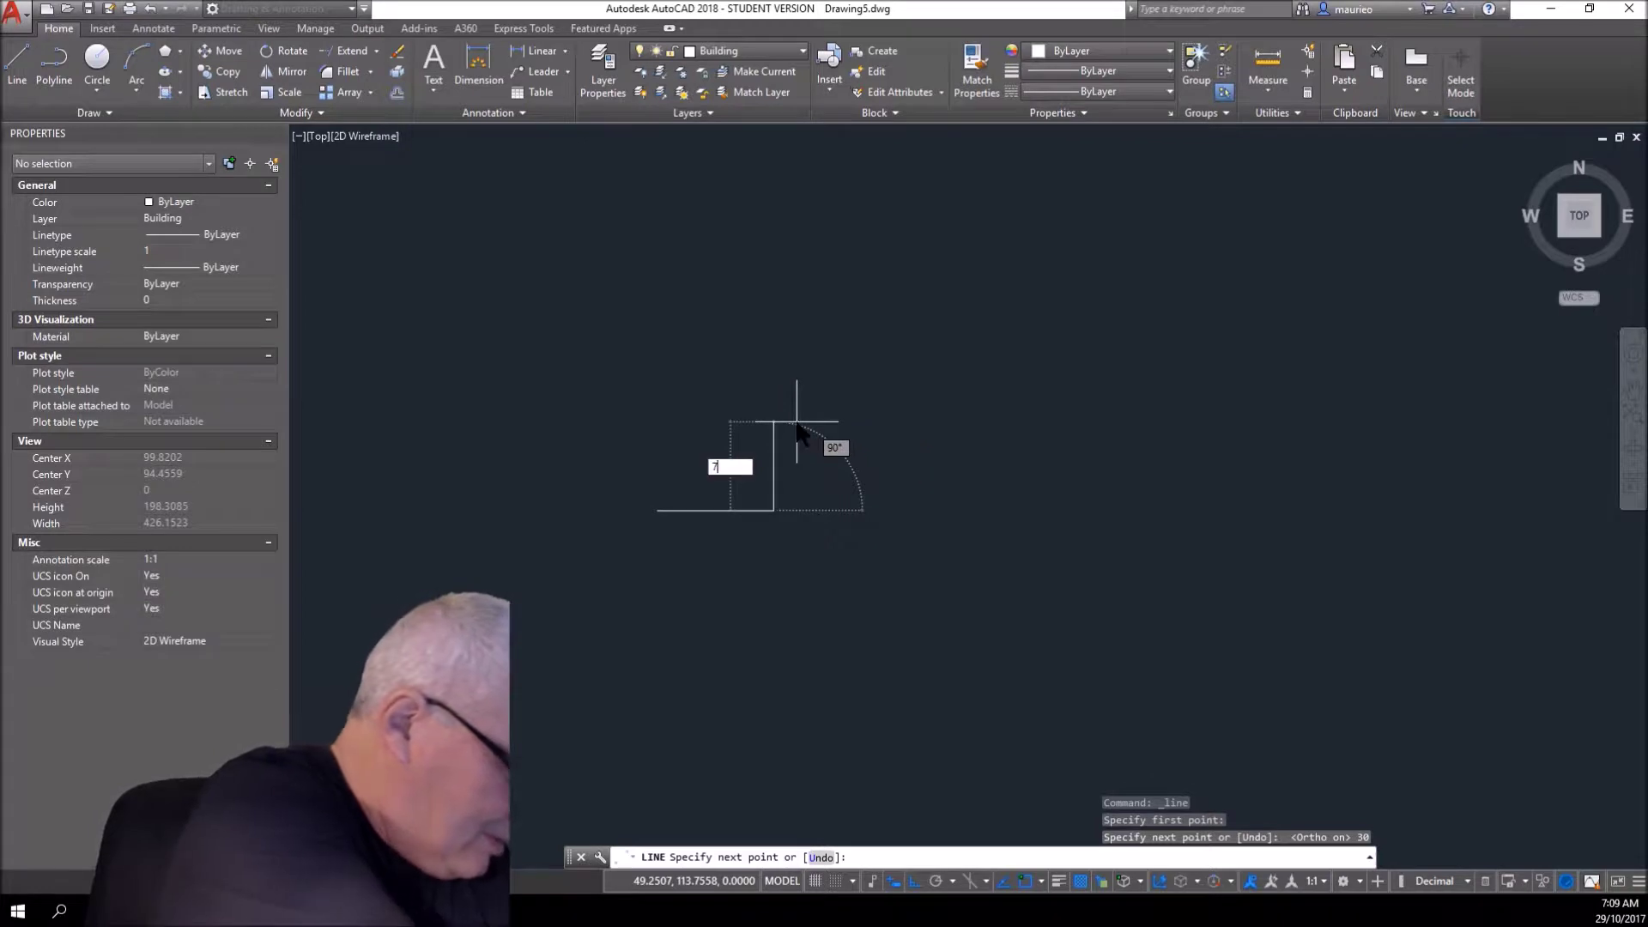
text(.5)
key(Return)
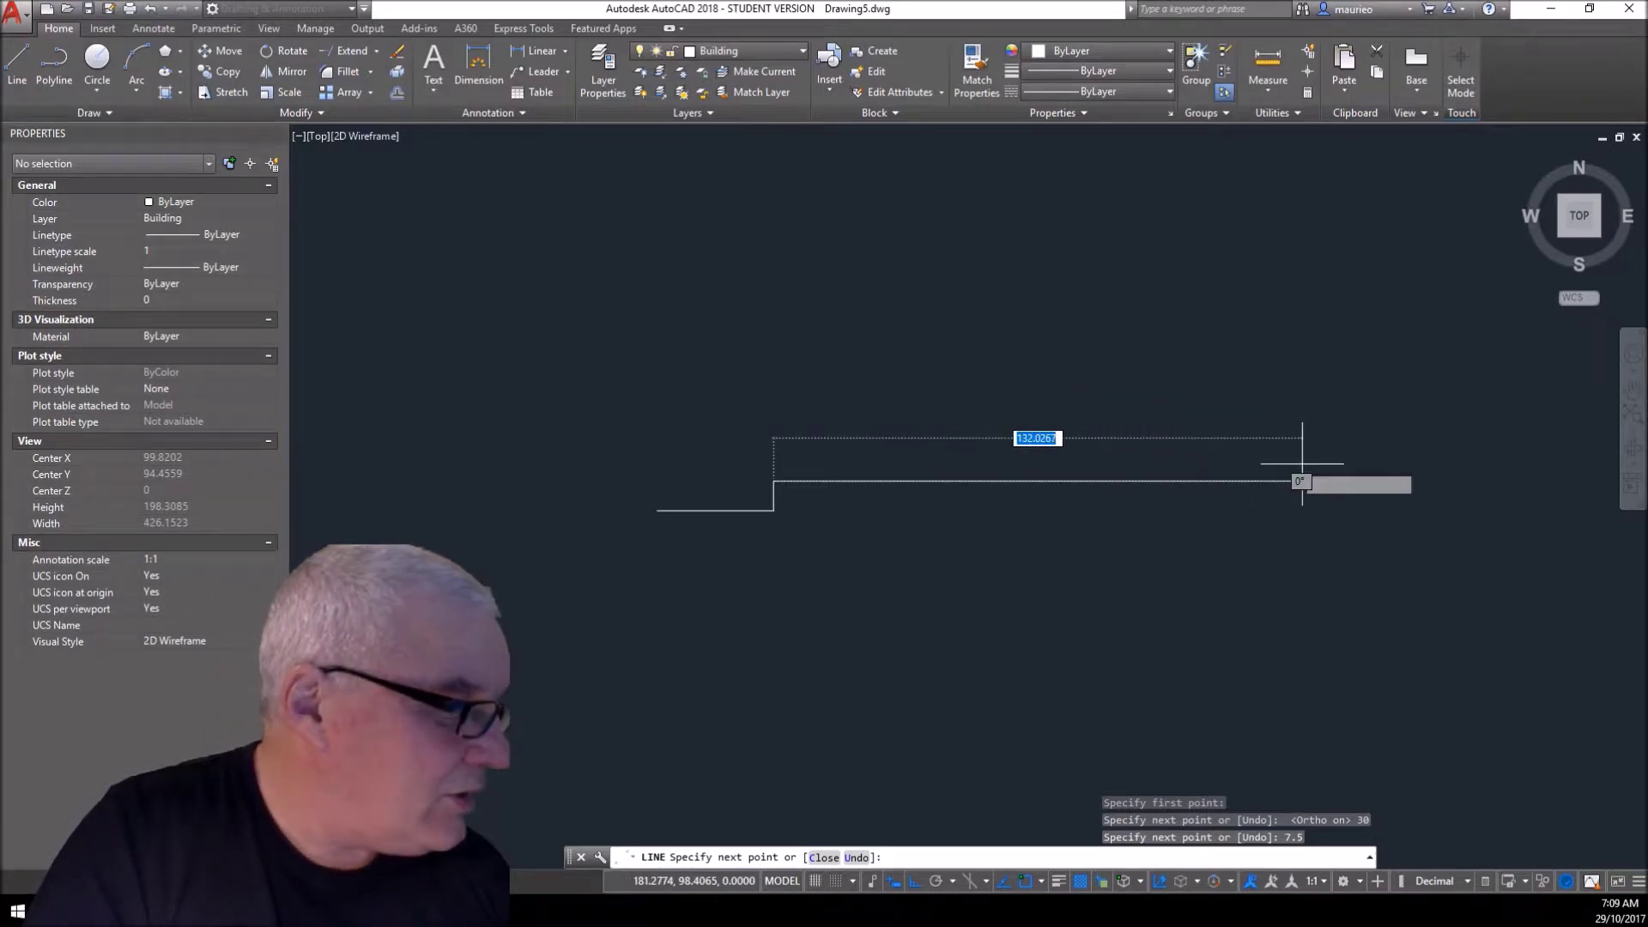
text(1)
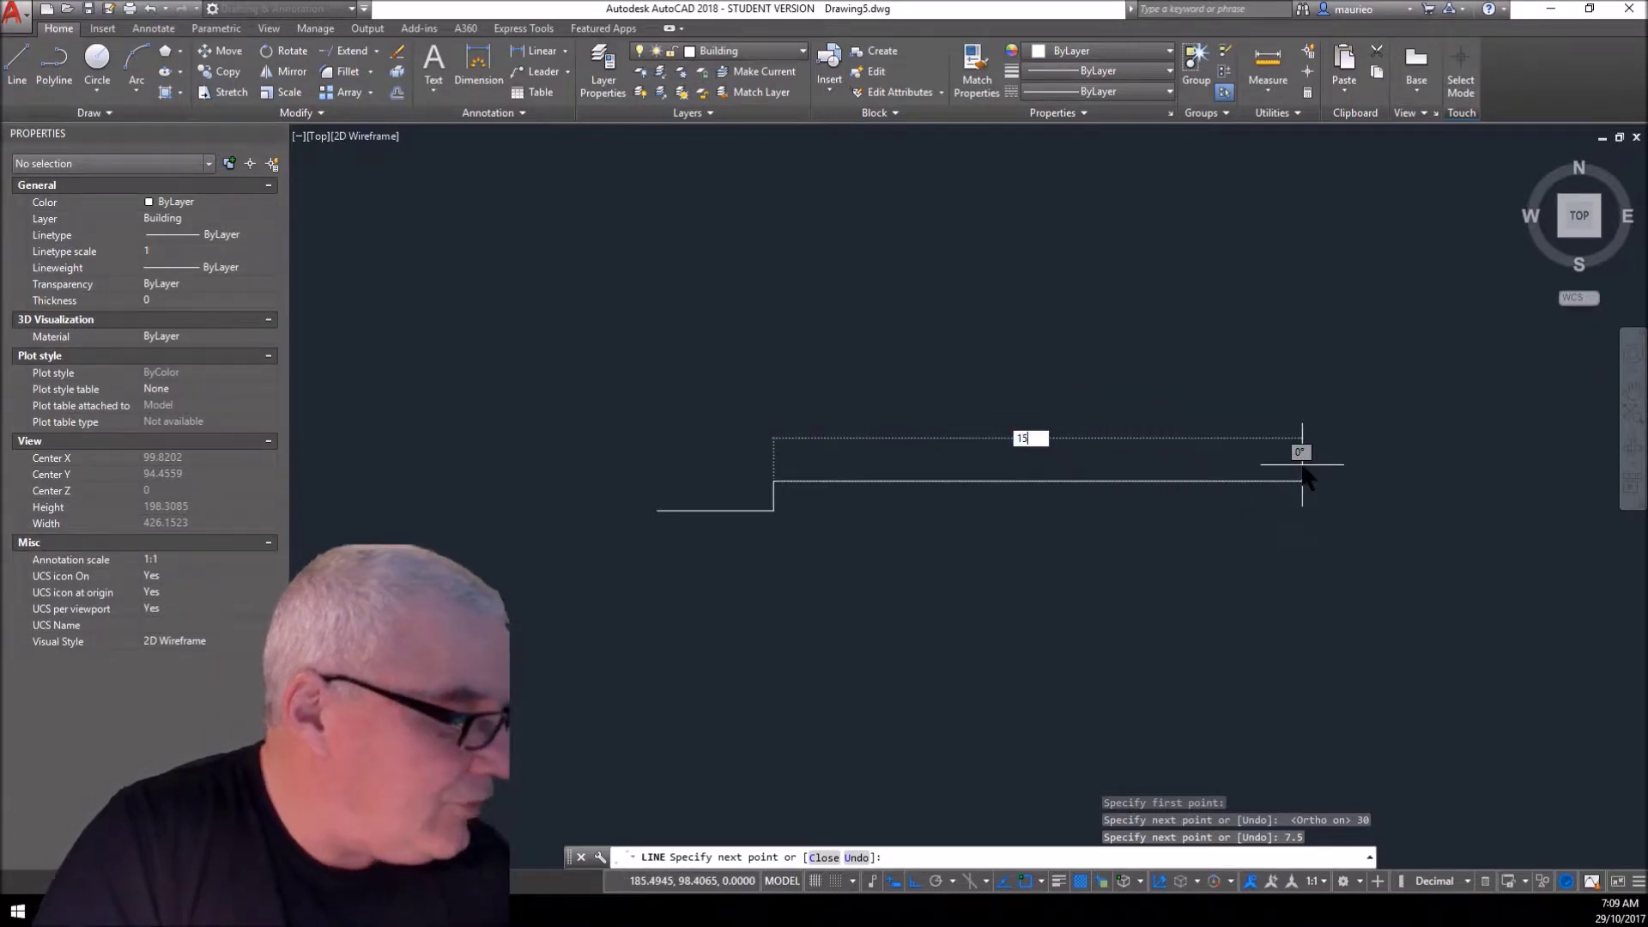
text(5)
key(Return)
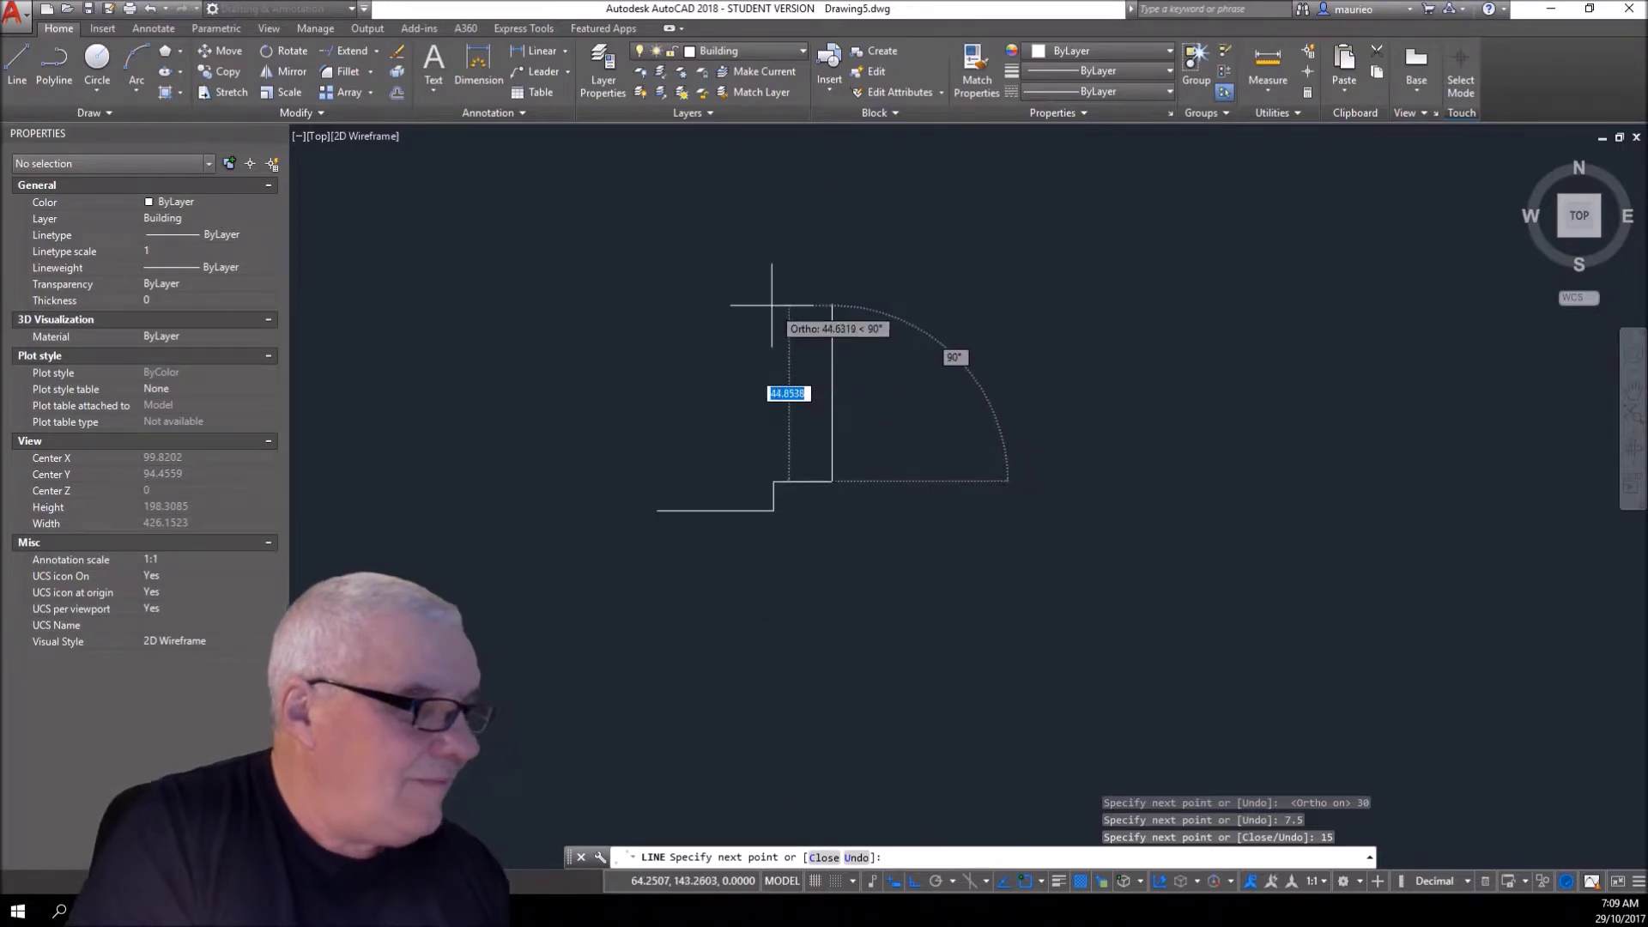
- Add the 22.5 side and 45 top edge, undoing a mistaken 450 segment, and close the outline
text(22.5)
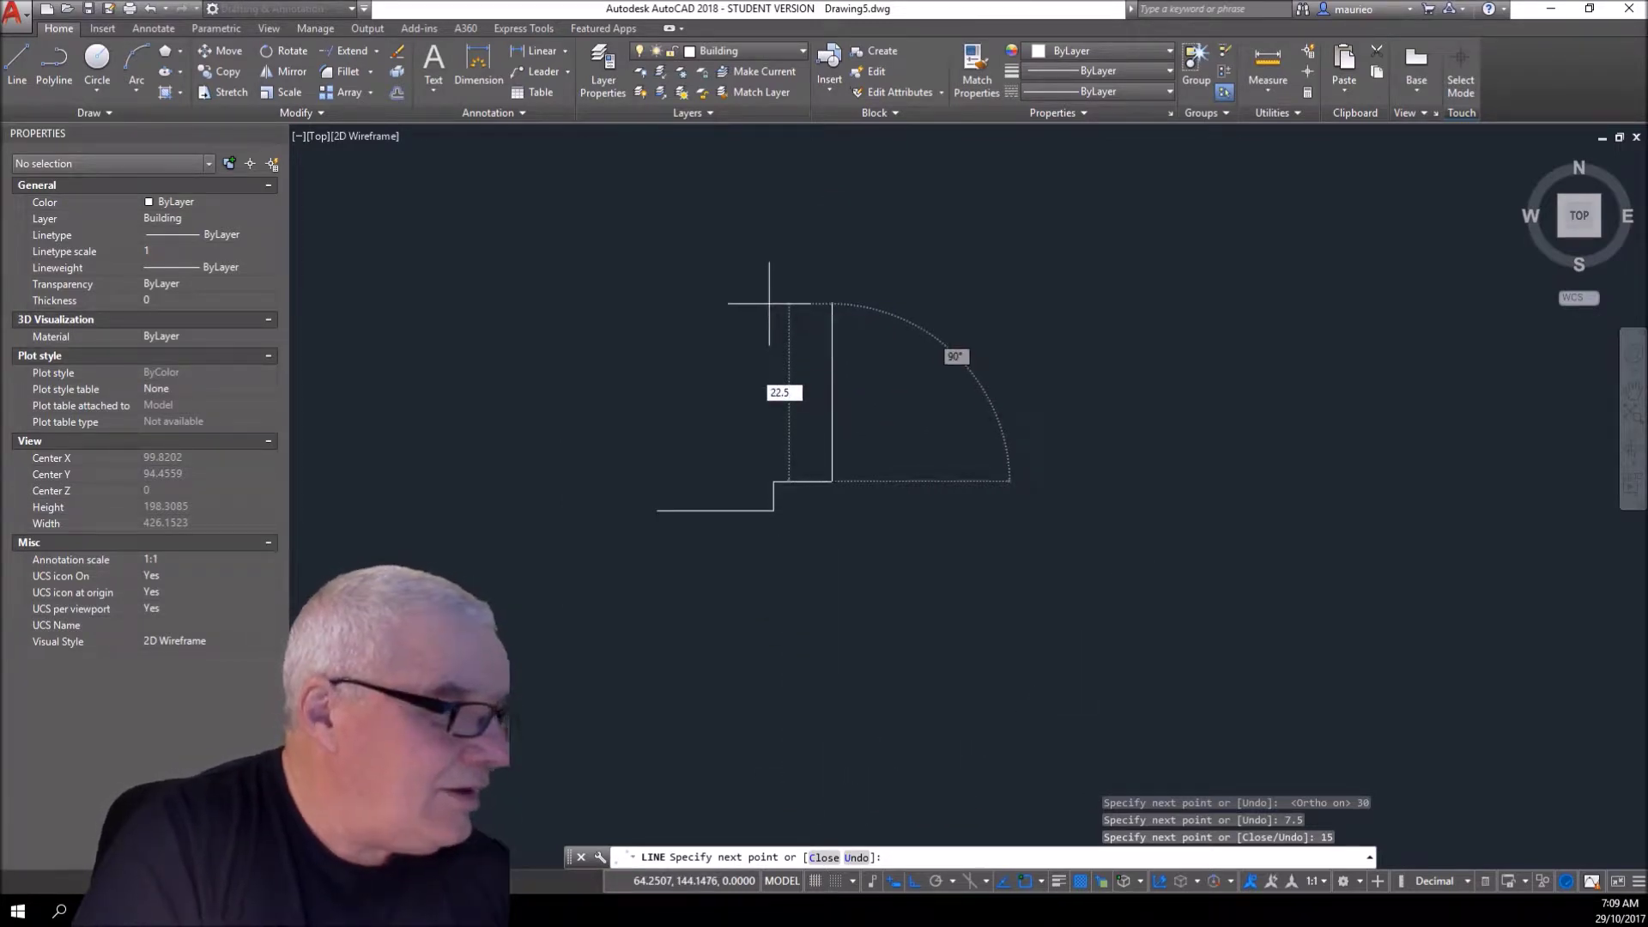
key(Return)
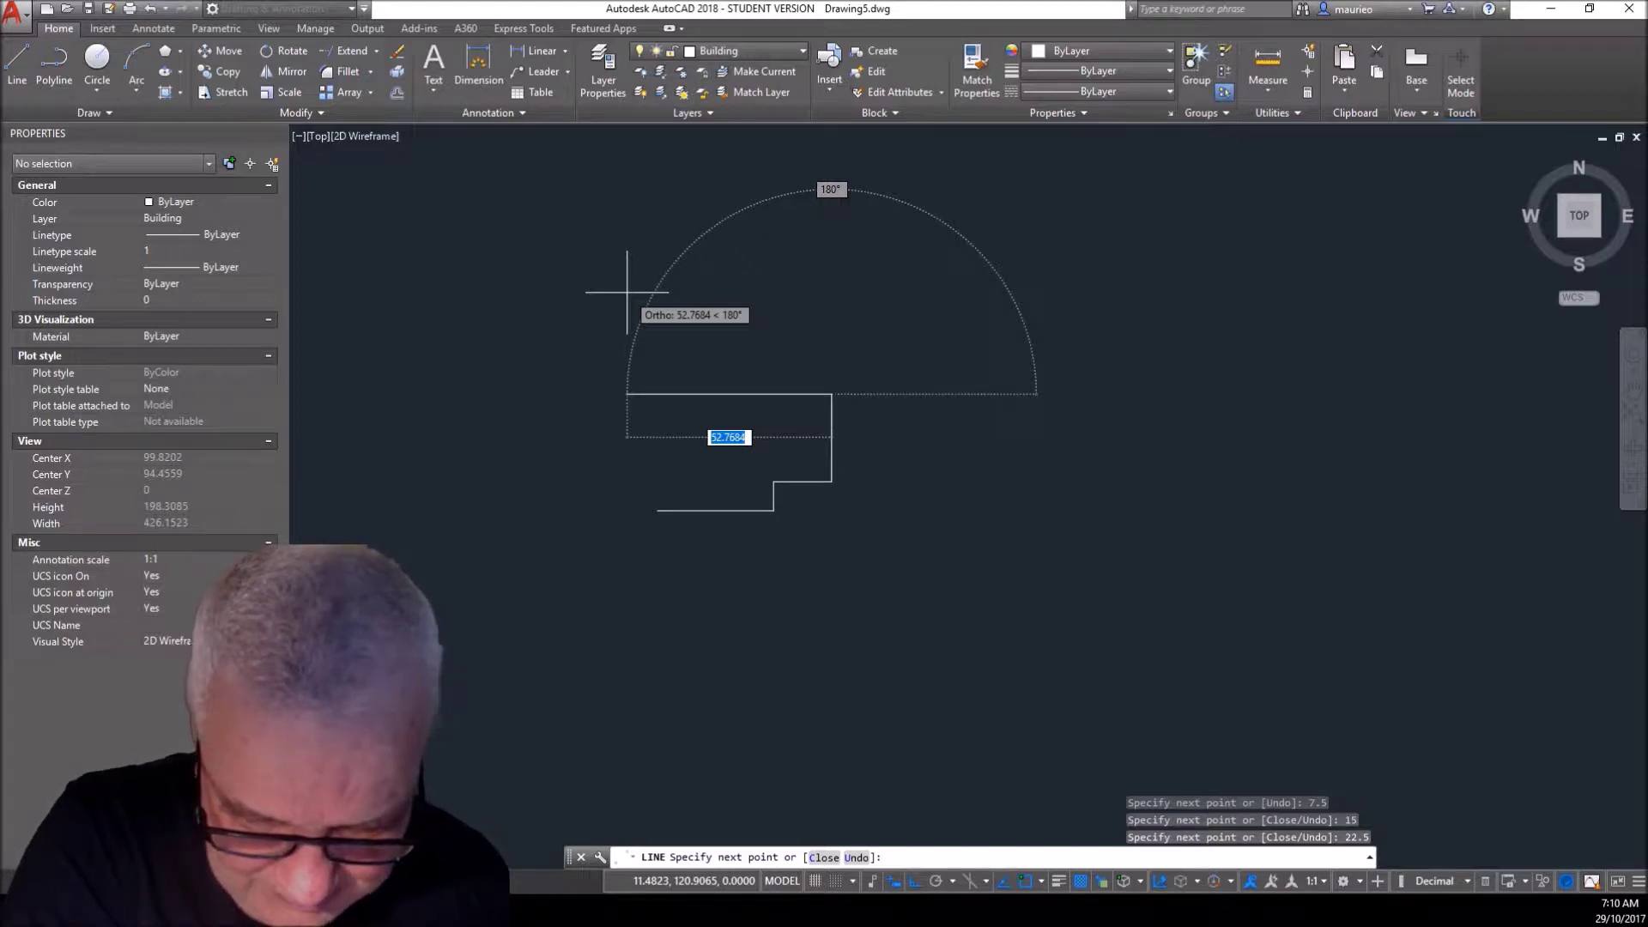
text(450)
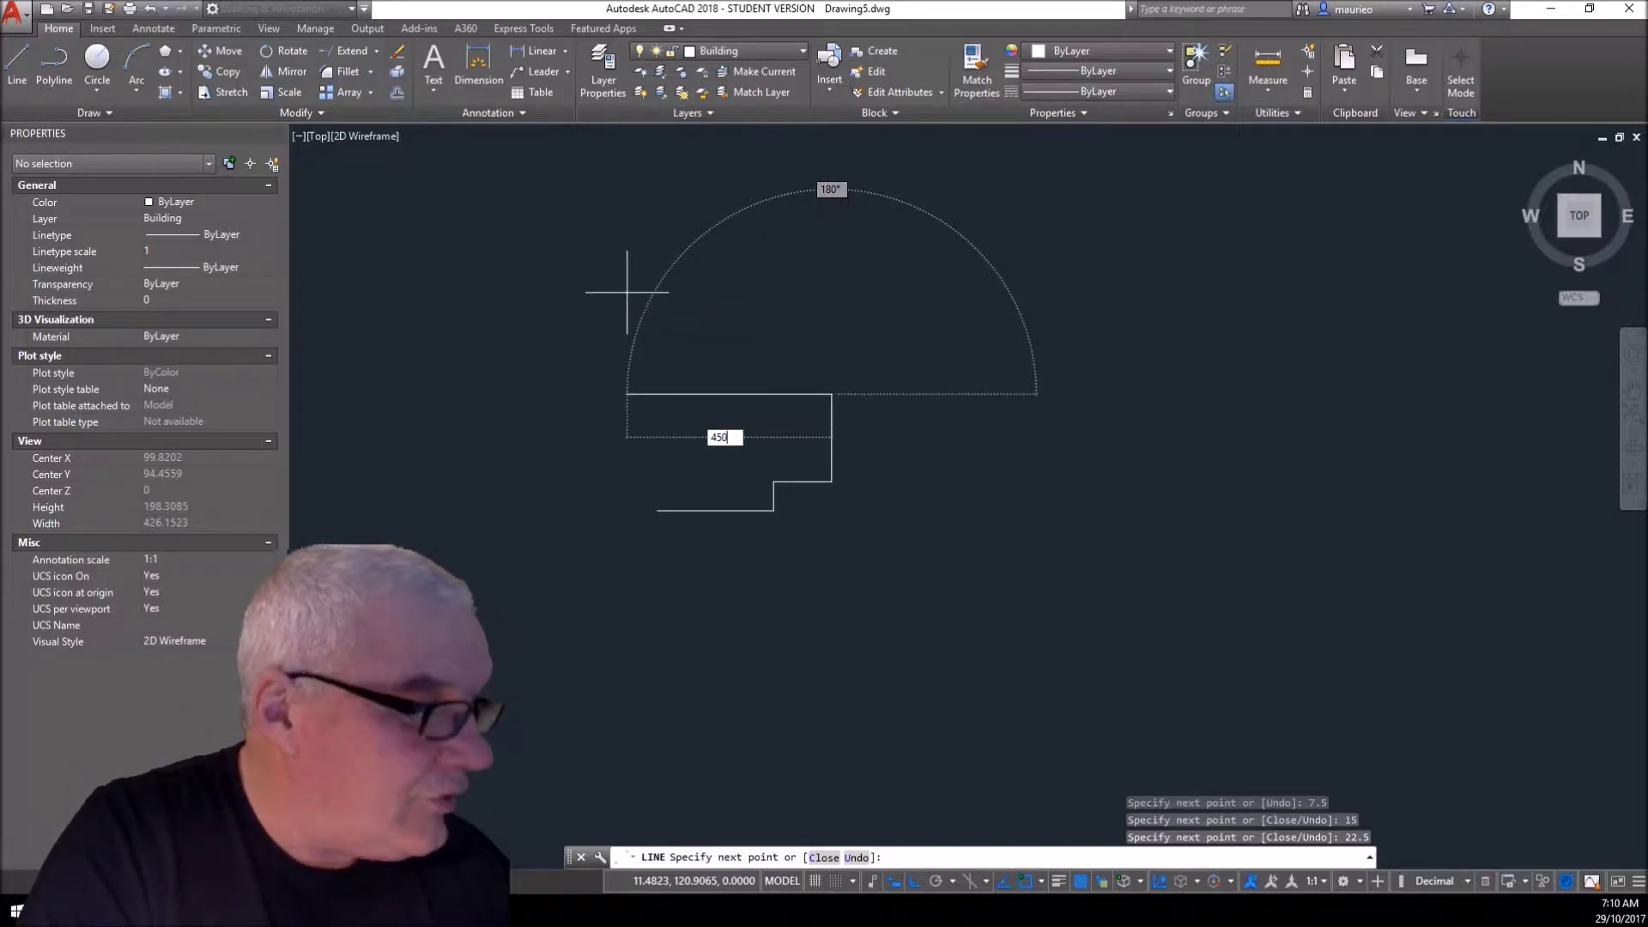
key(Return)
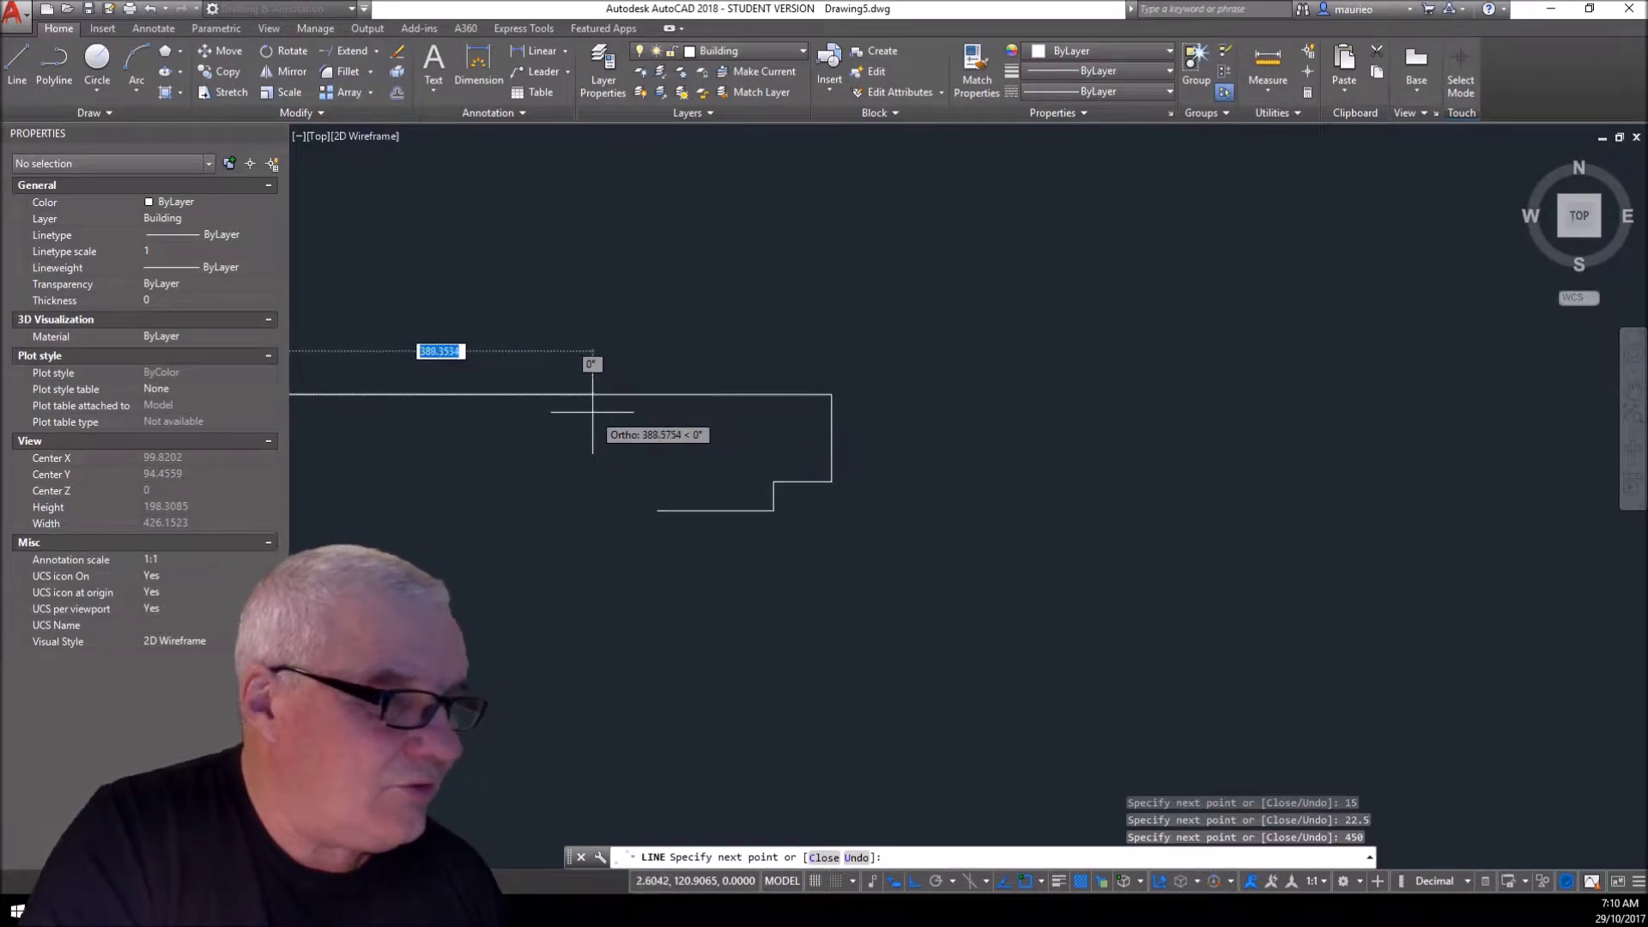
text(u)
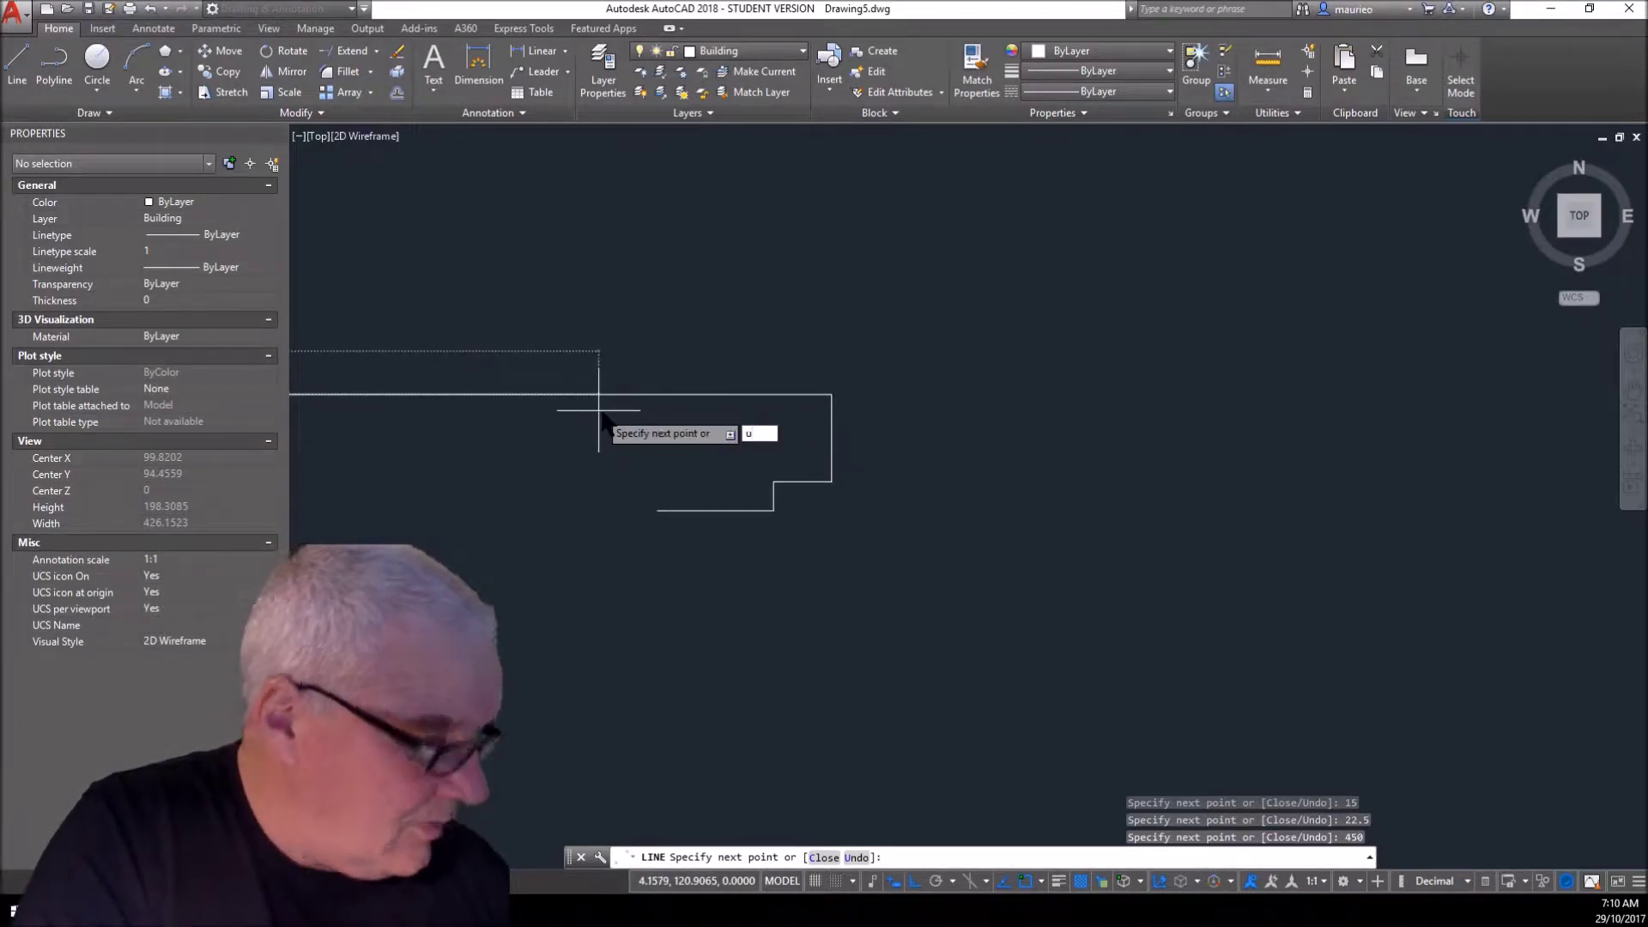
key(Return)
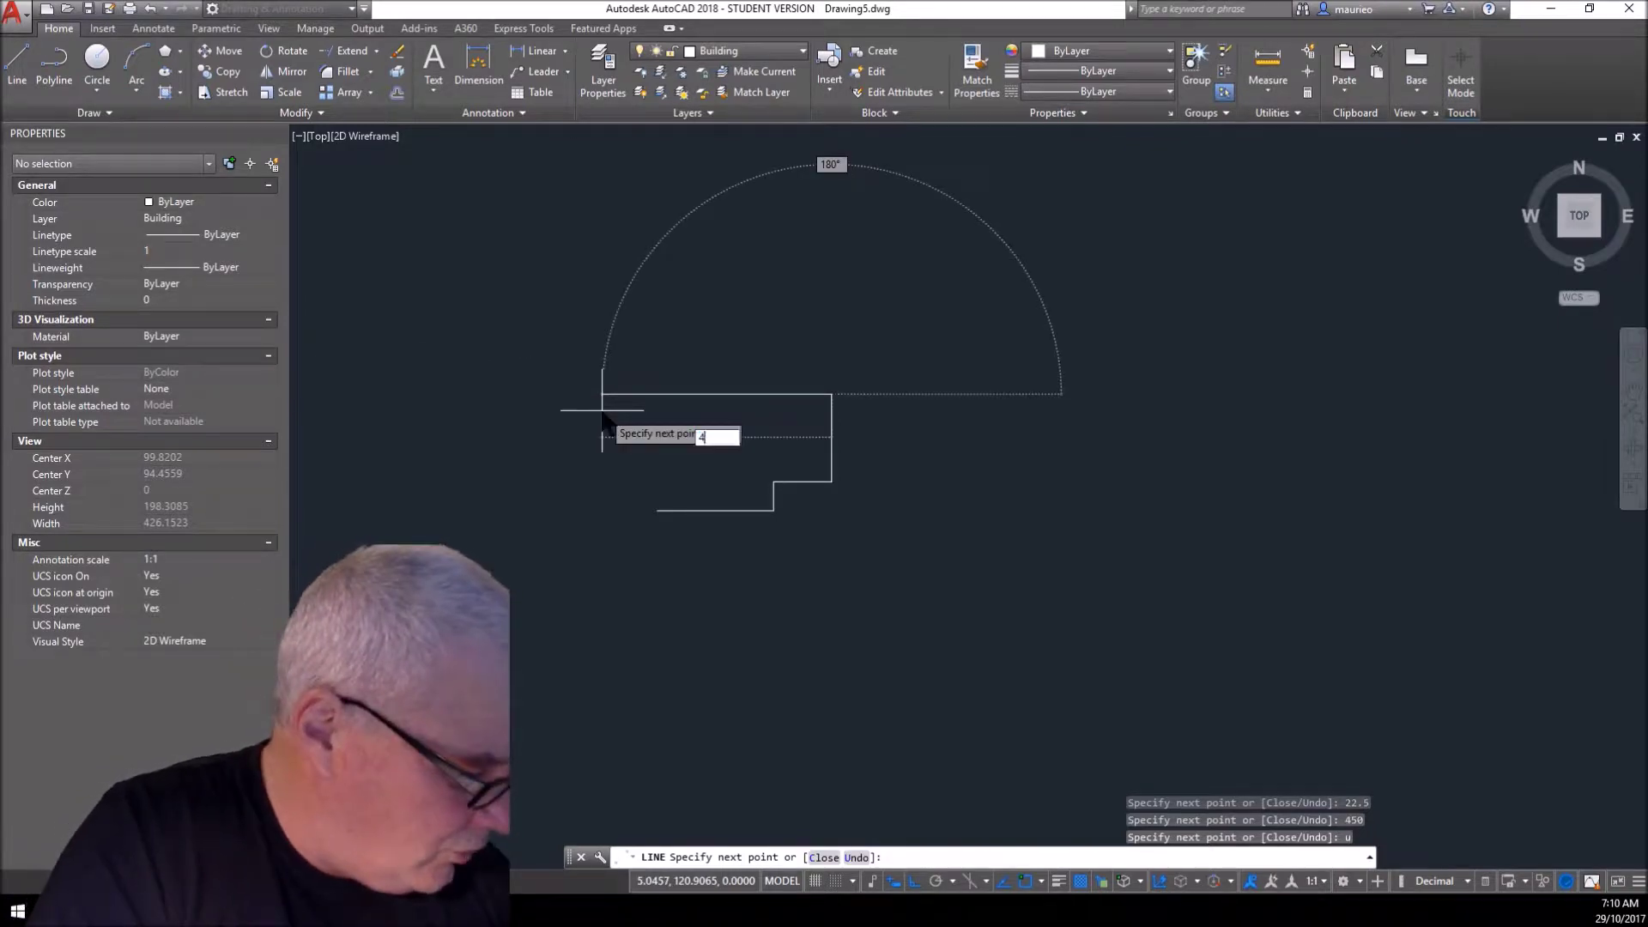
key(Return)
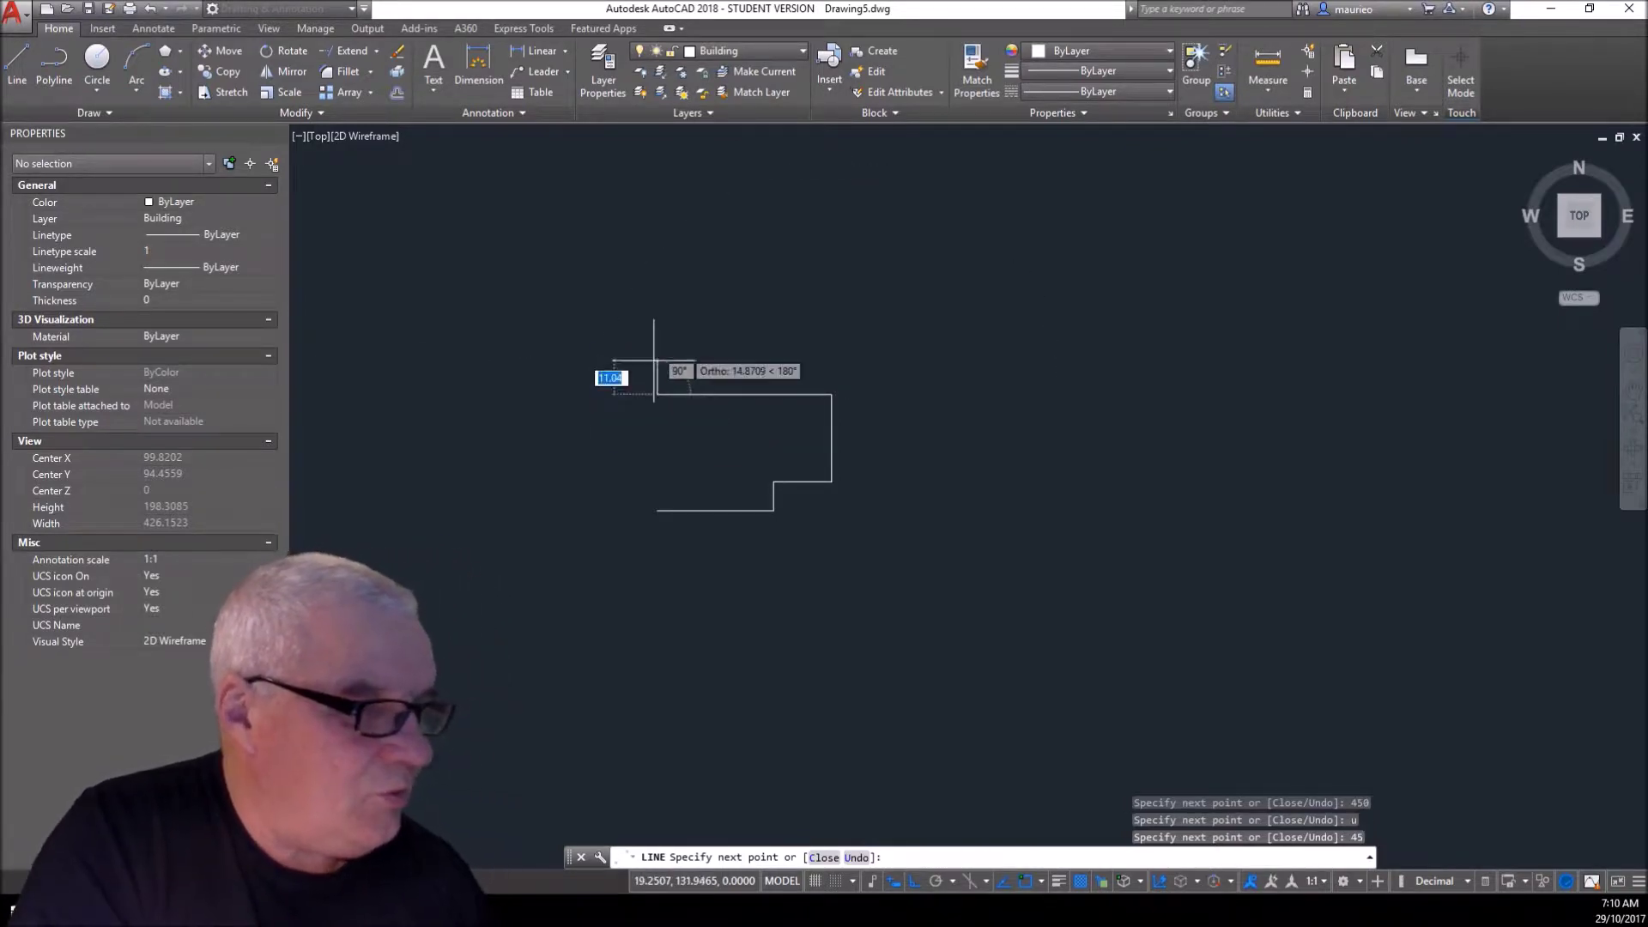
click(657, 510)
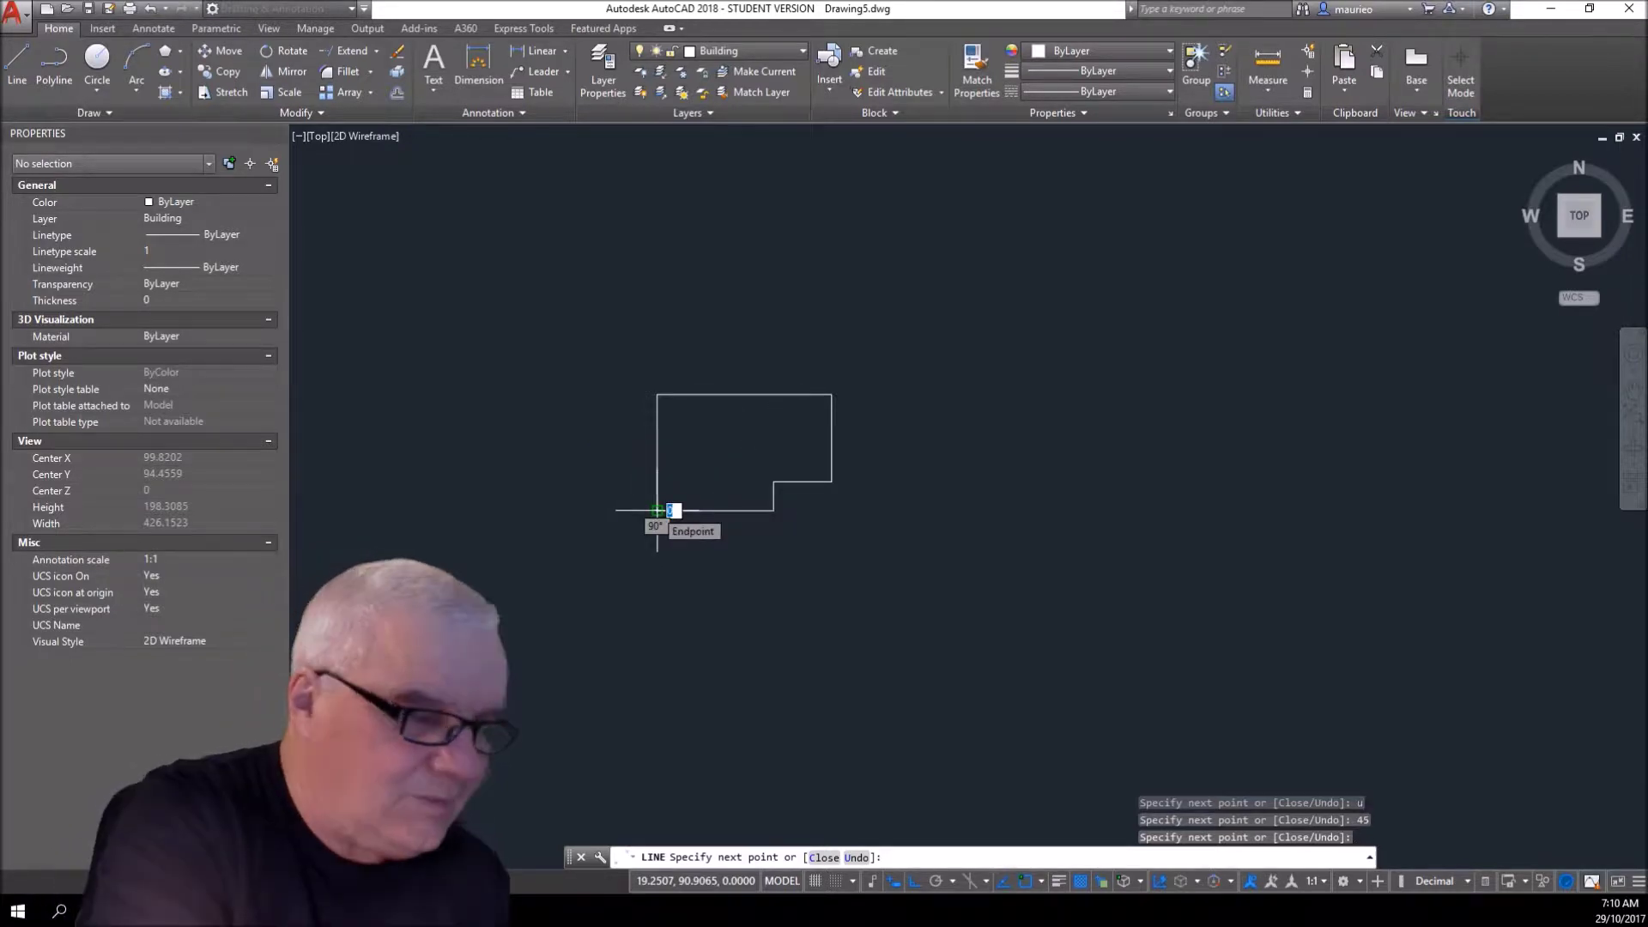
key(Escape)
key(Escape)
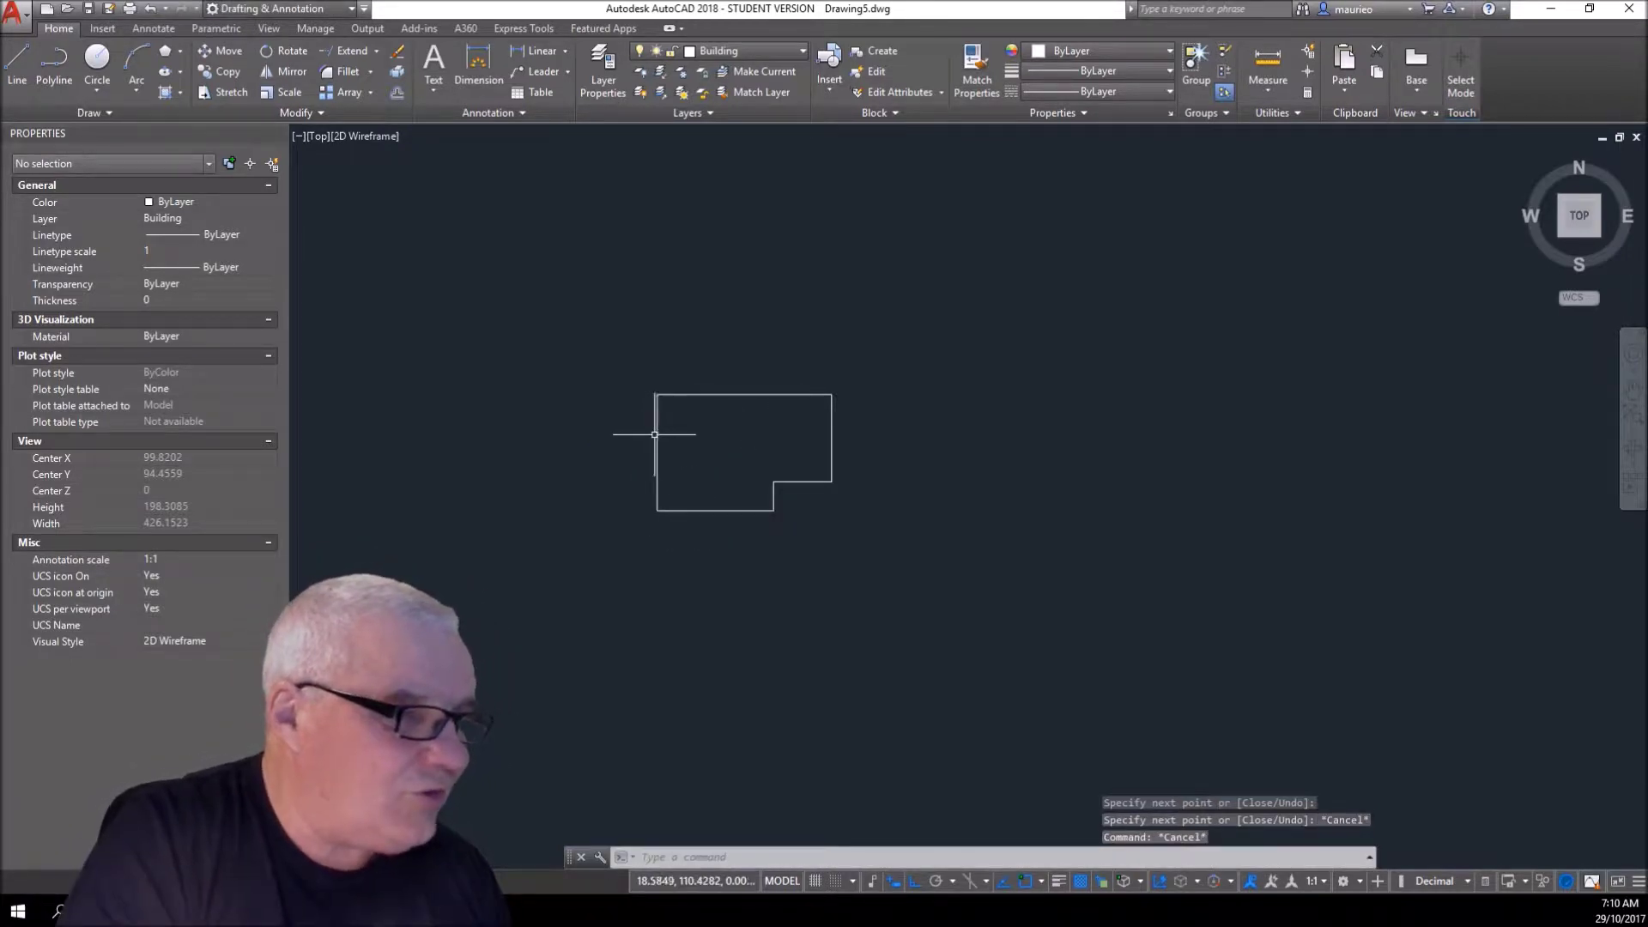
- Check the left wall's length, then save the drawing as Parking1, overwriting the existing file
click(655, 434)
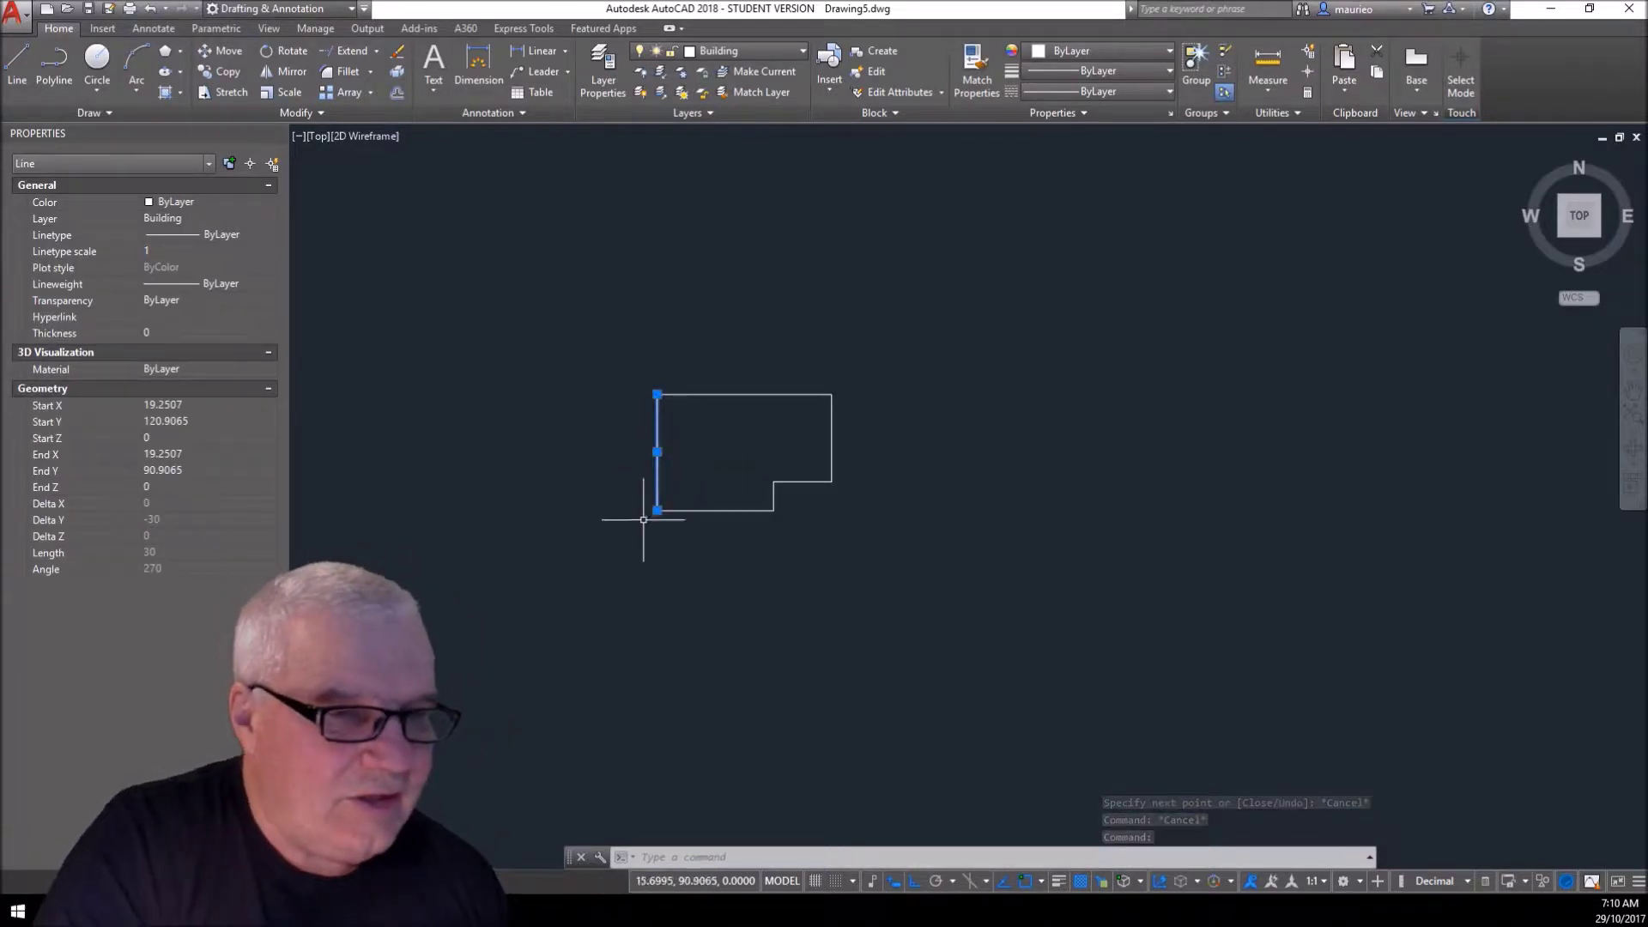
key(Escape)
key(Escape)
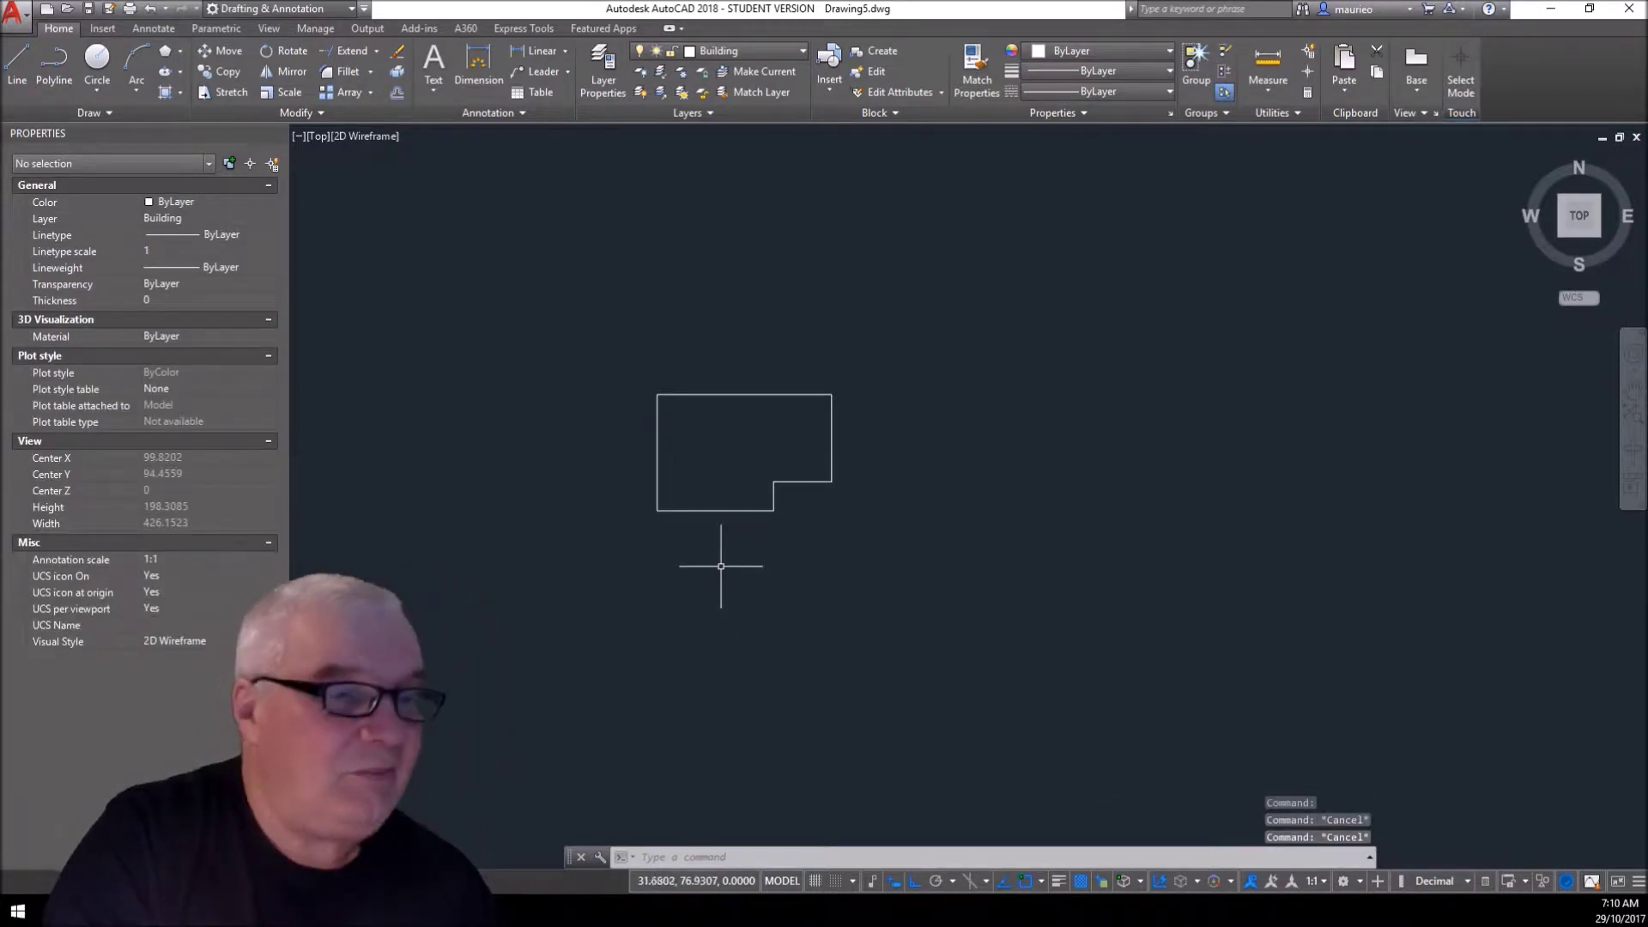
click(24, 17)
click(59, 219)
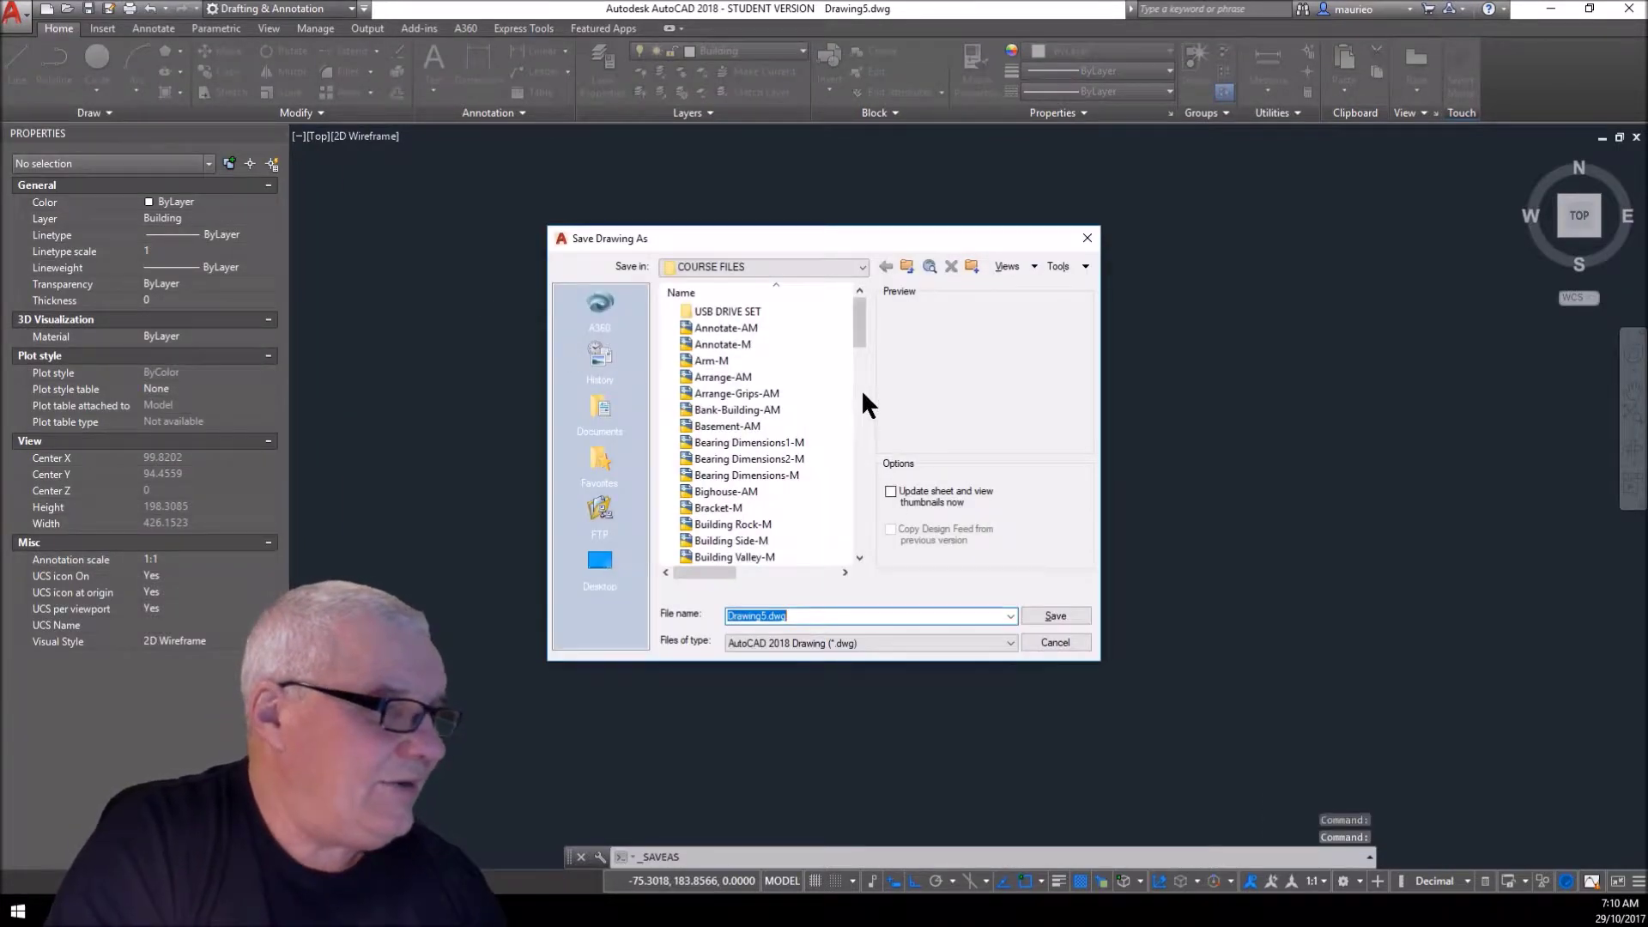
drag(863, 323, 865, 448)
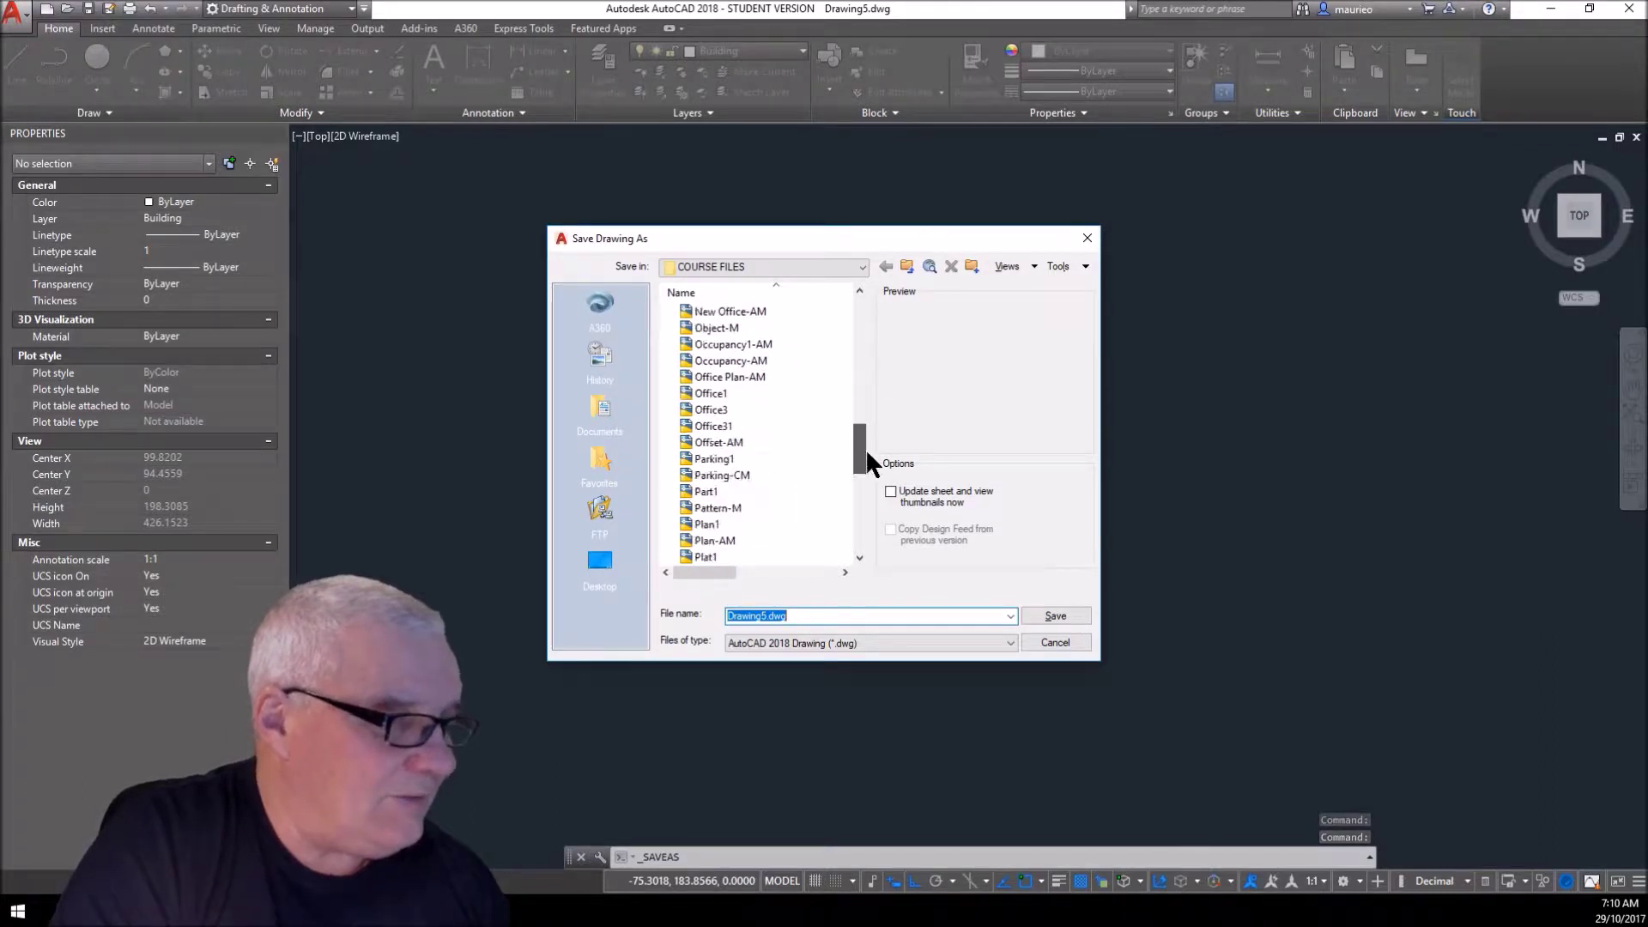
double_click(719, 456)
click(805, 497)
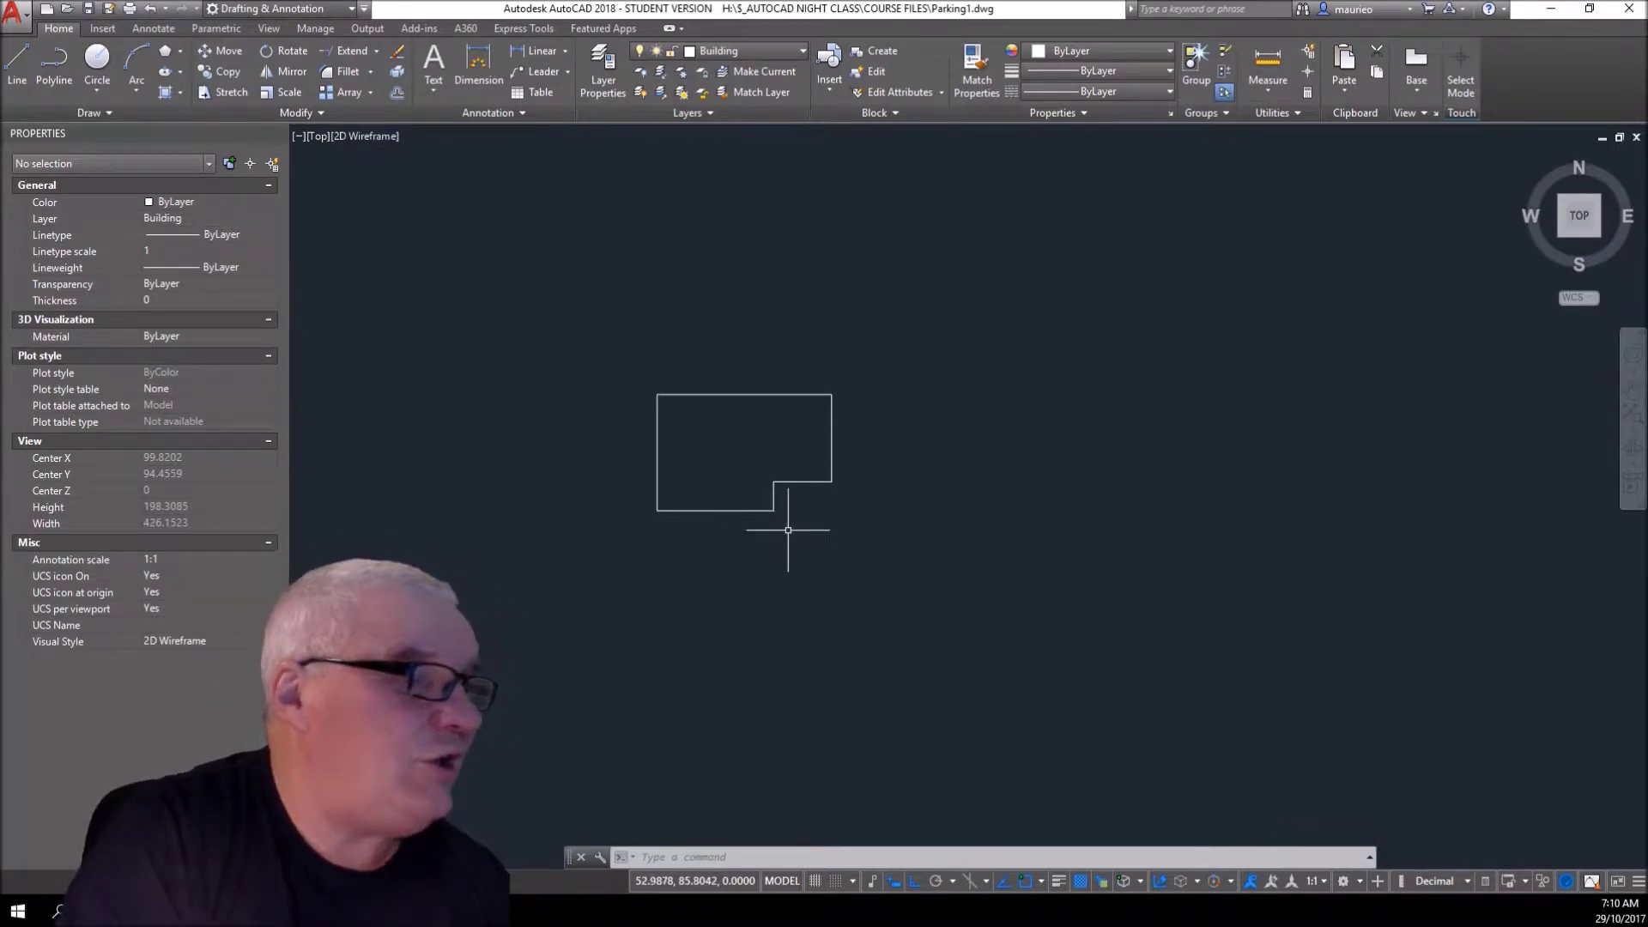
click(802, 50)
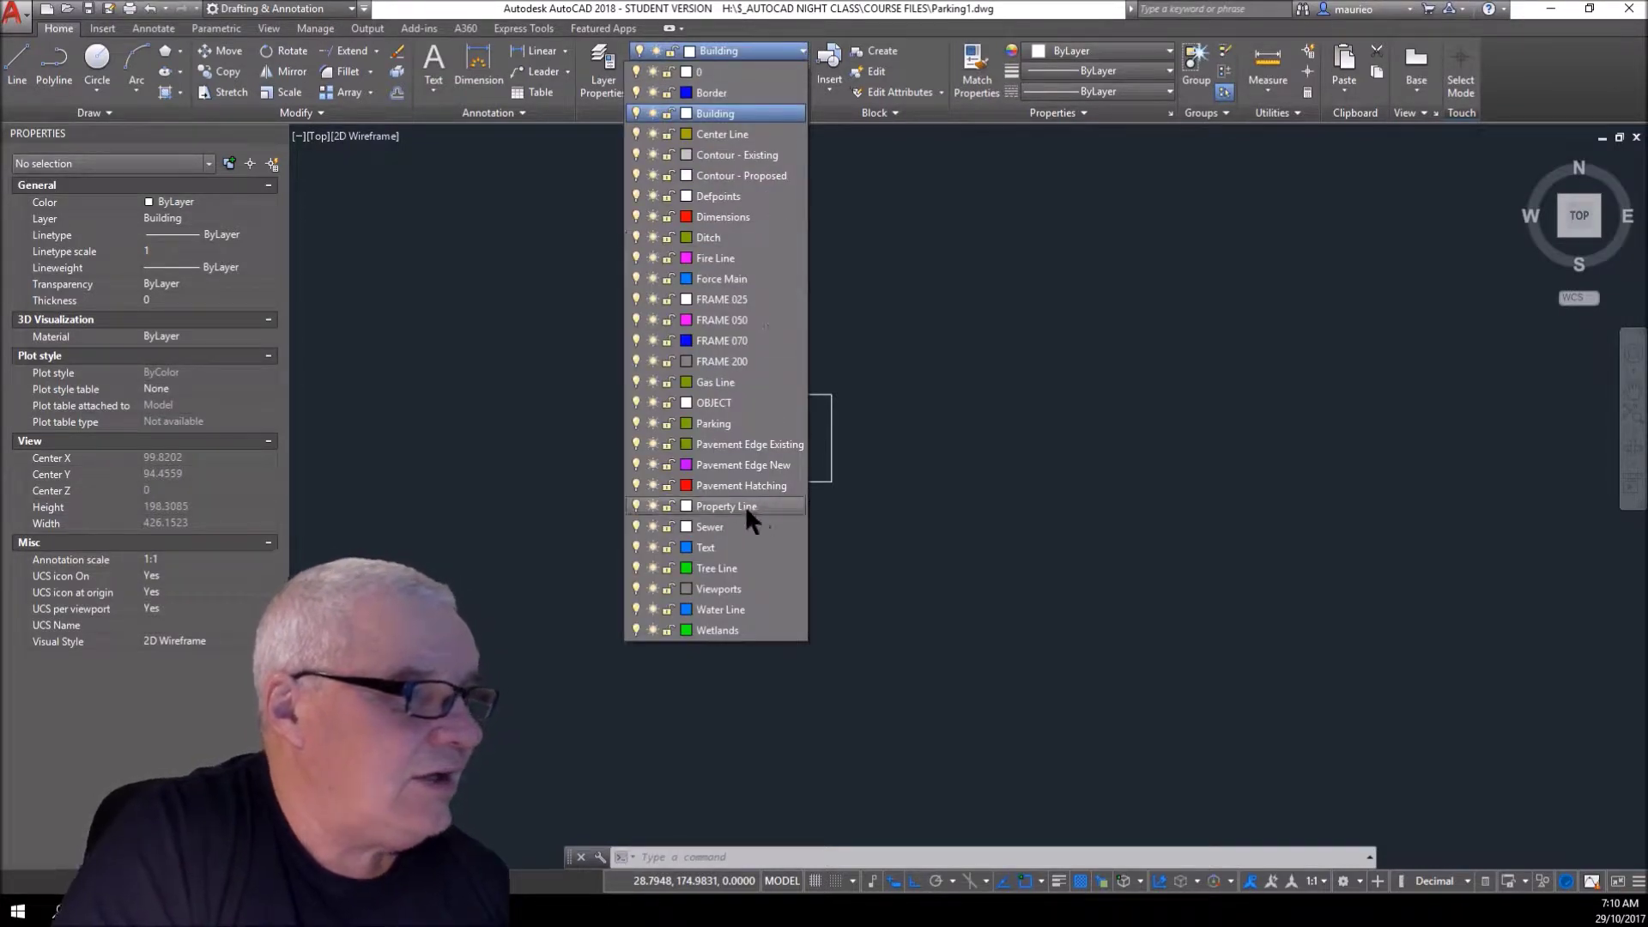
click(722, 465)
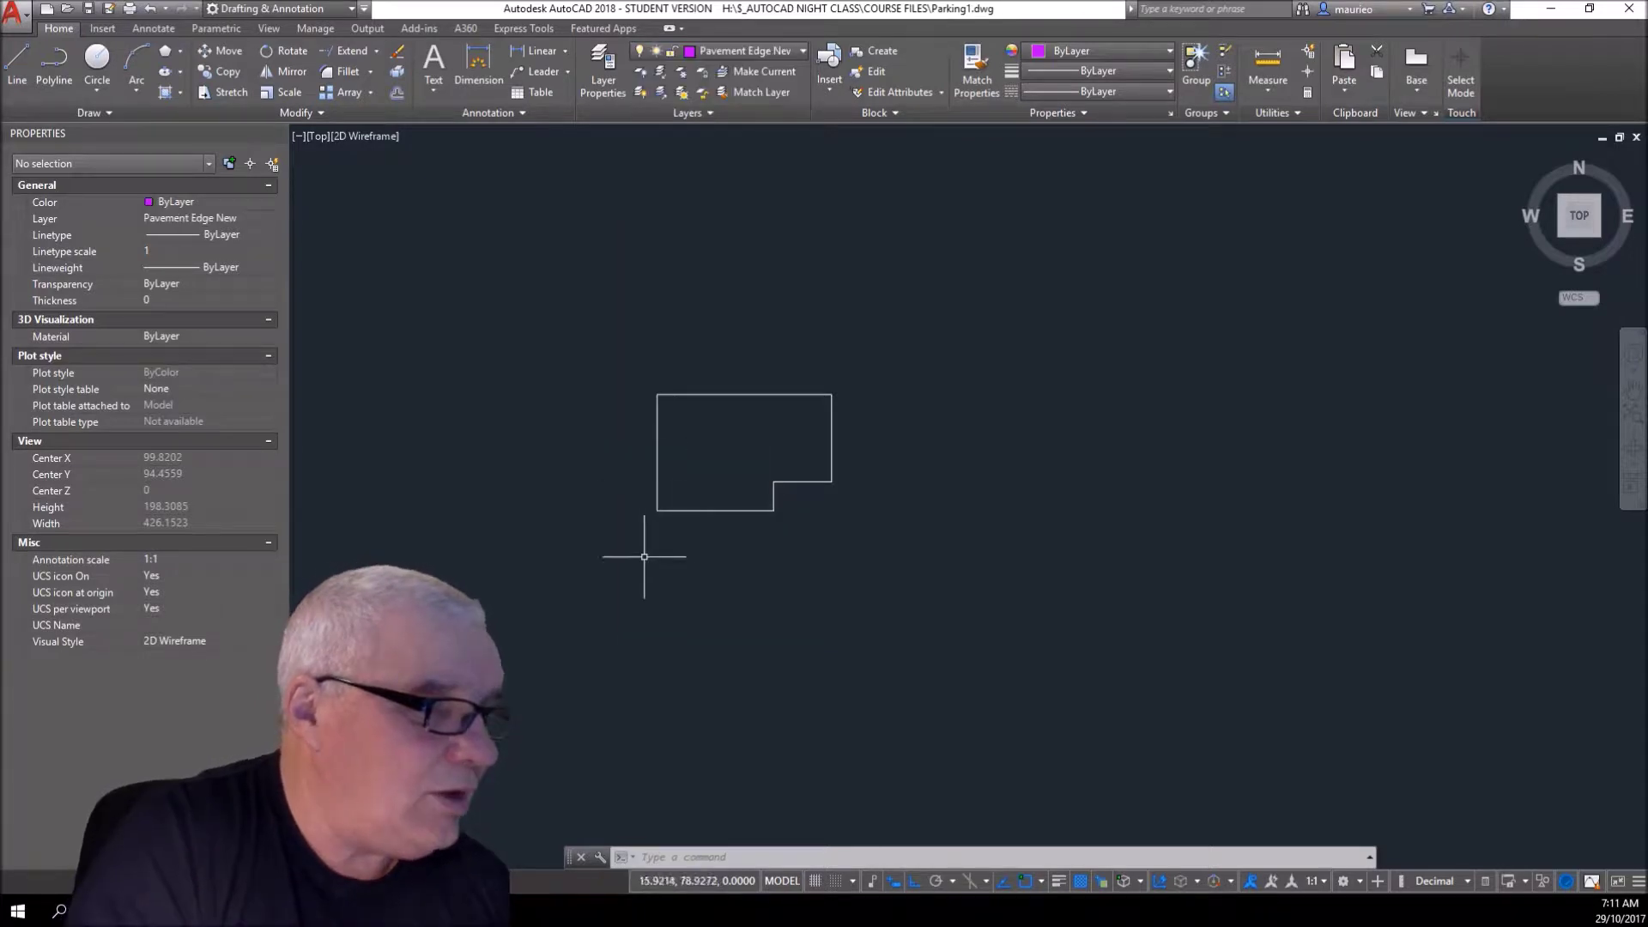
scroll(622, 544, up, 4)
scroll(622, 543, down, 2)
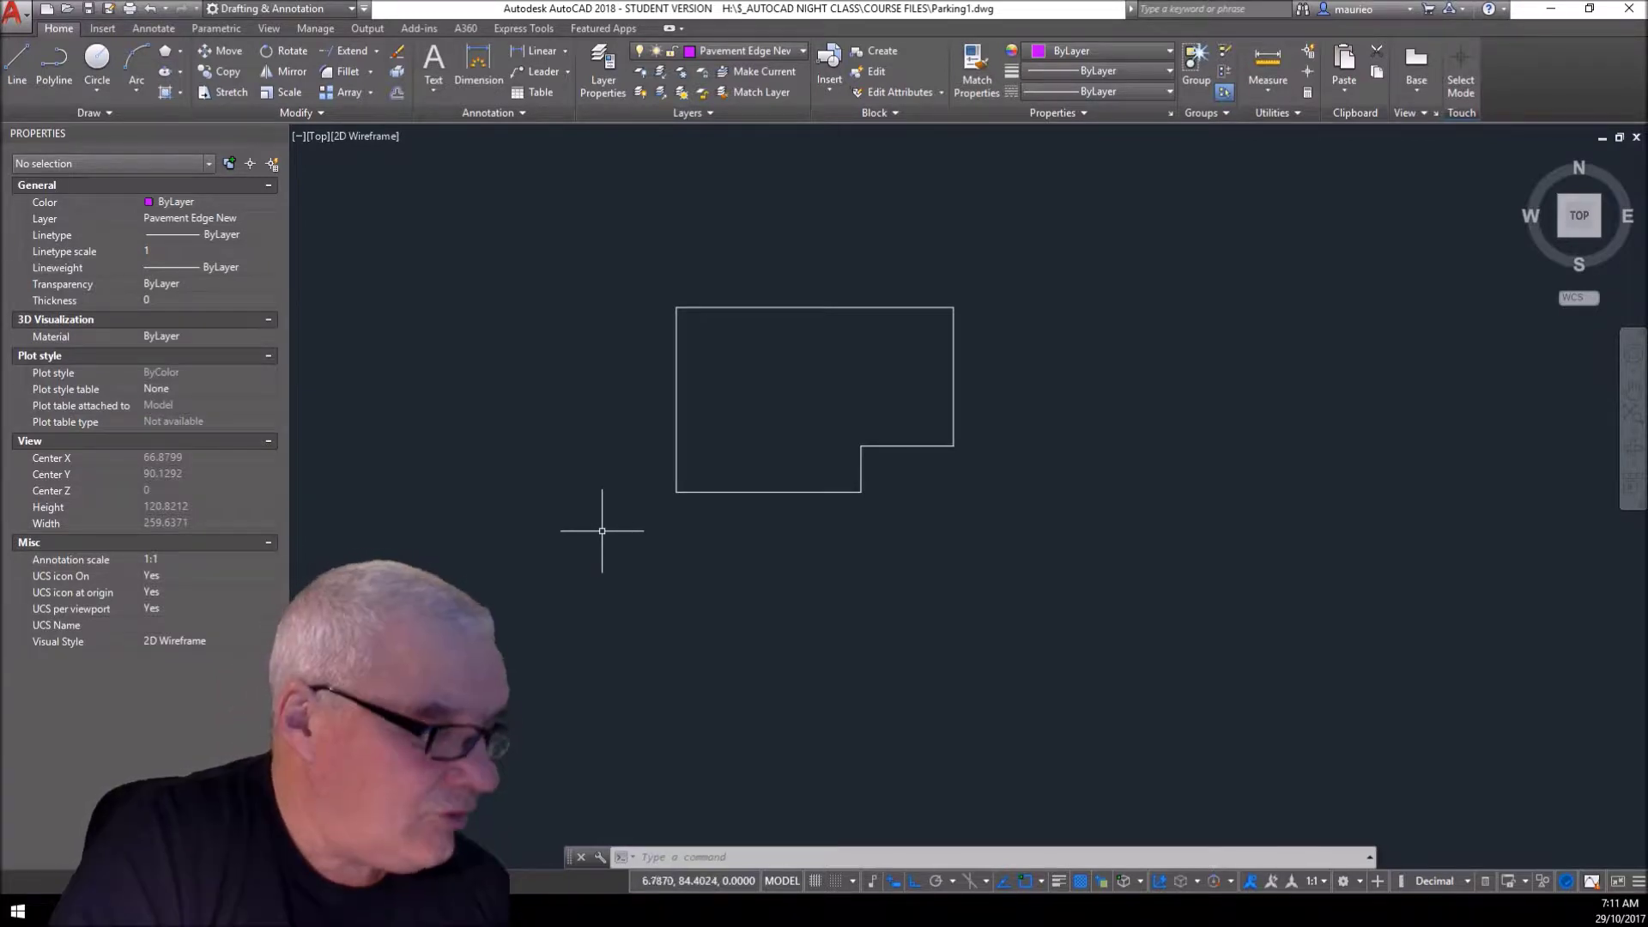
- Offset the building's left edge twice at 1.5 to form two left pavement lines
text(o)
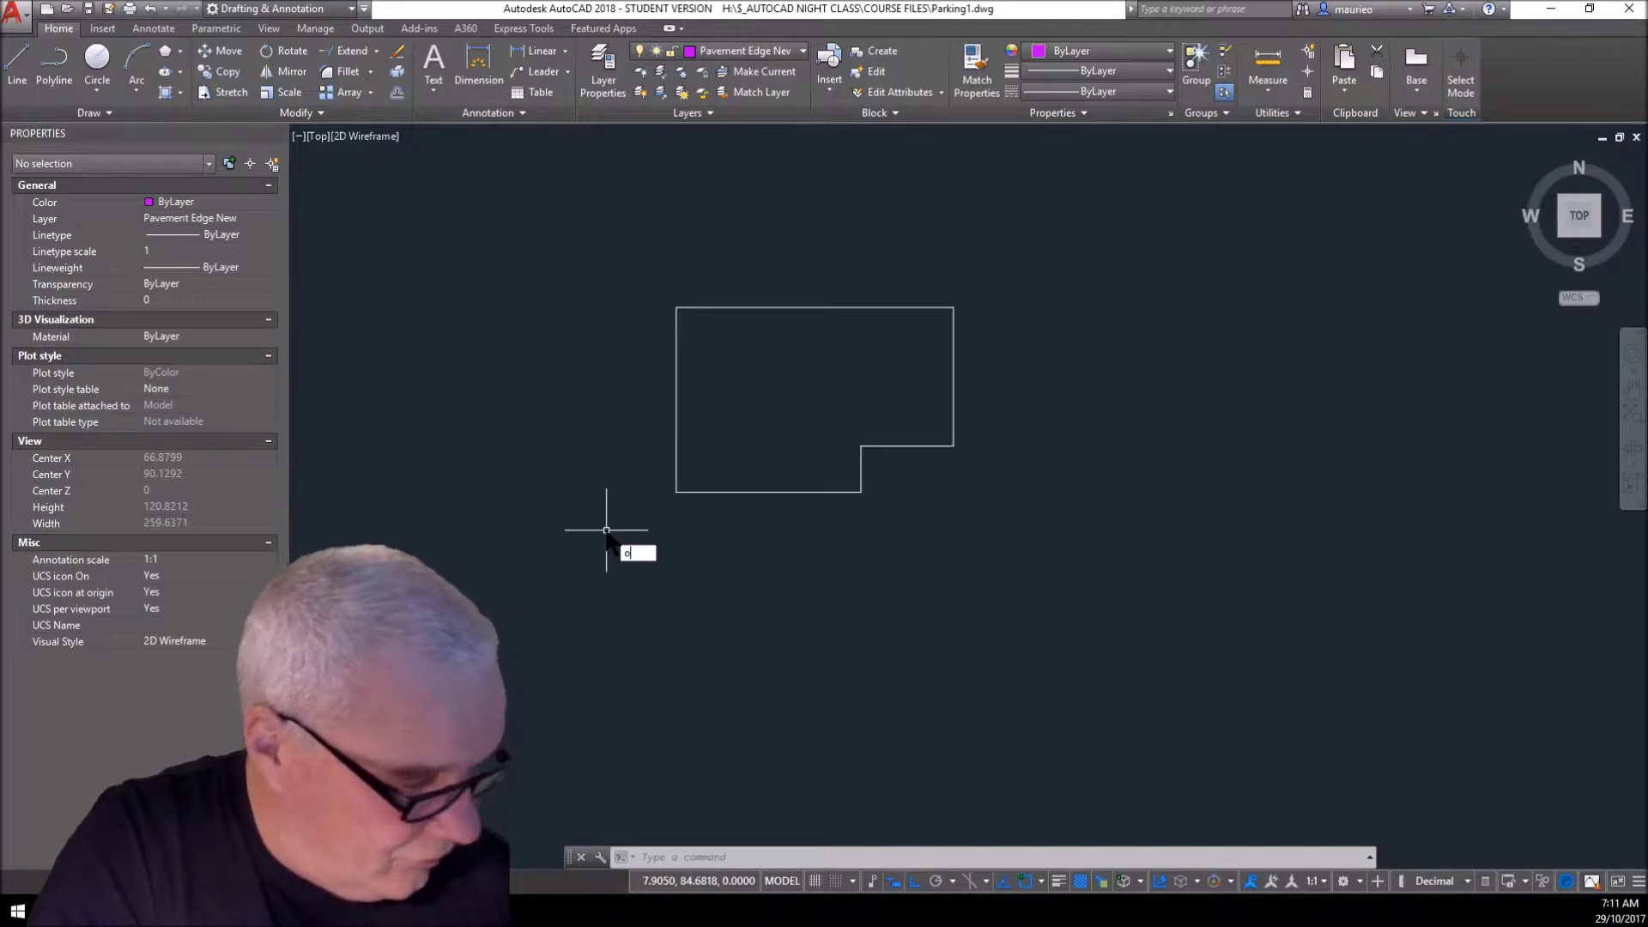
key(Return)
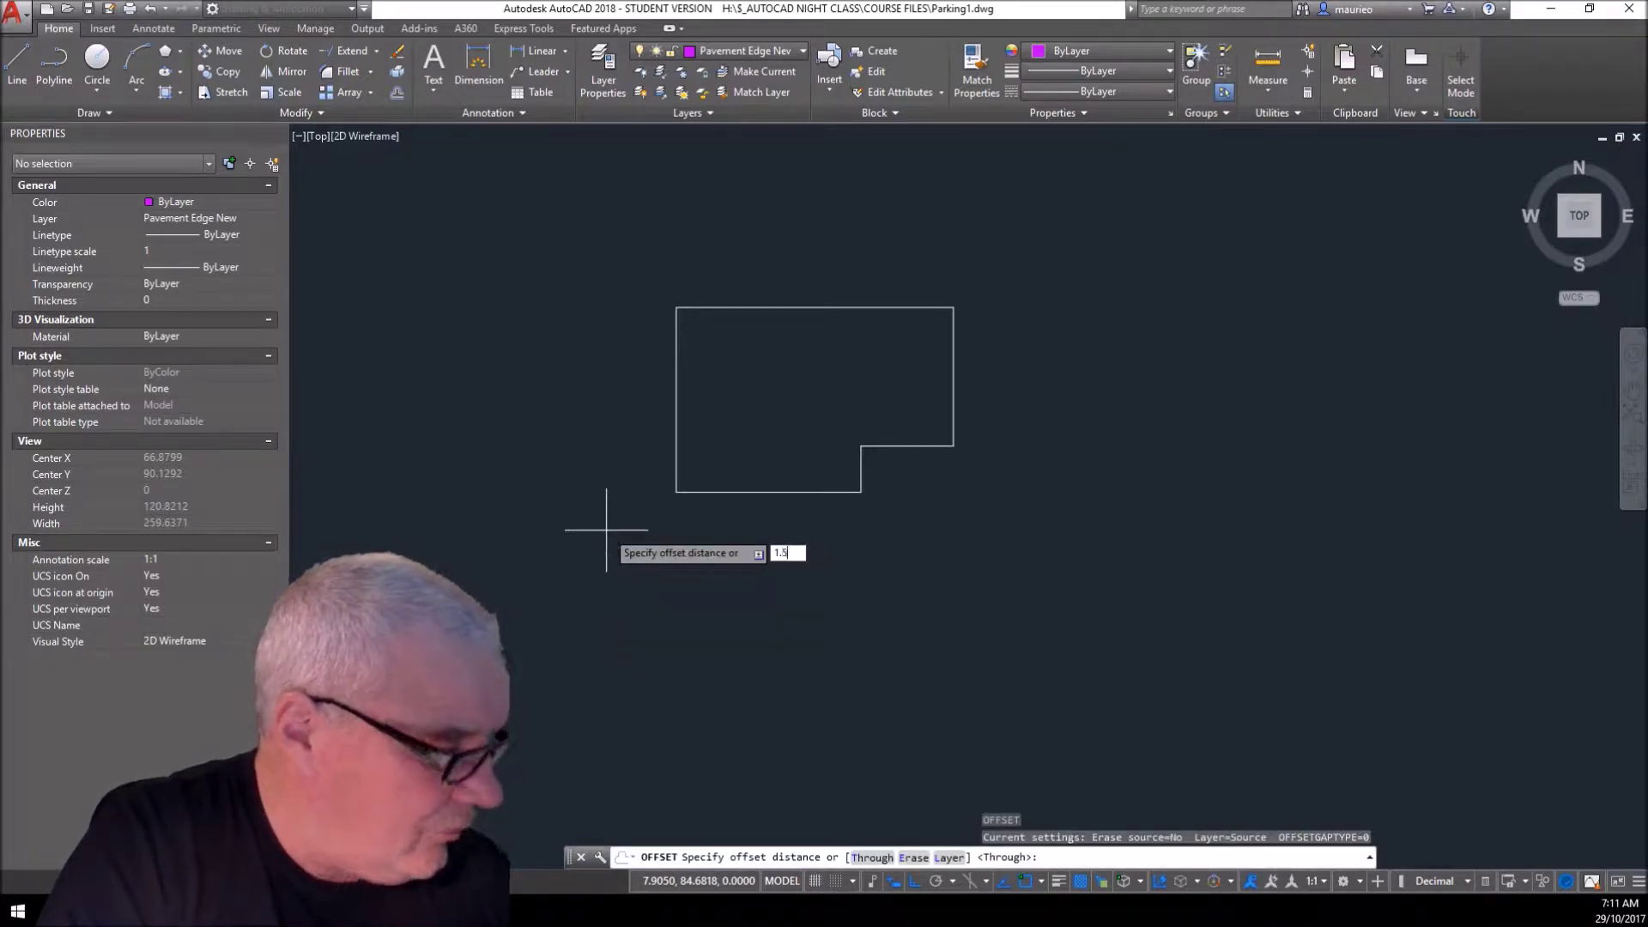
key(Return)
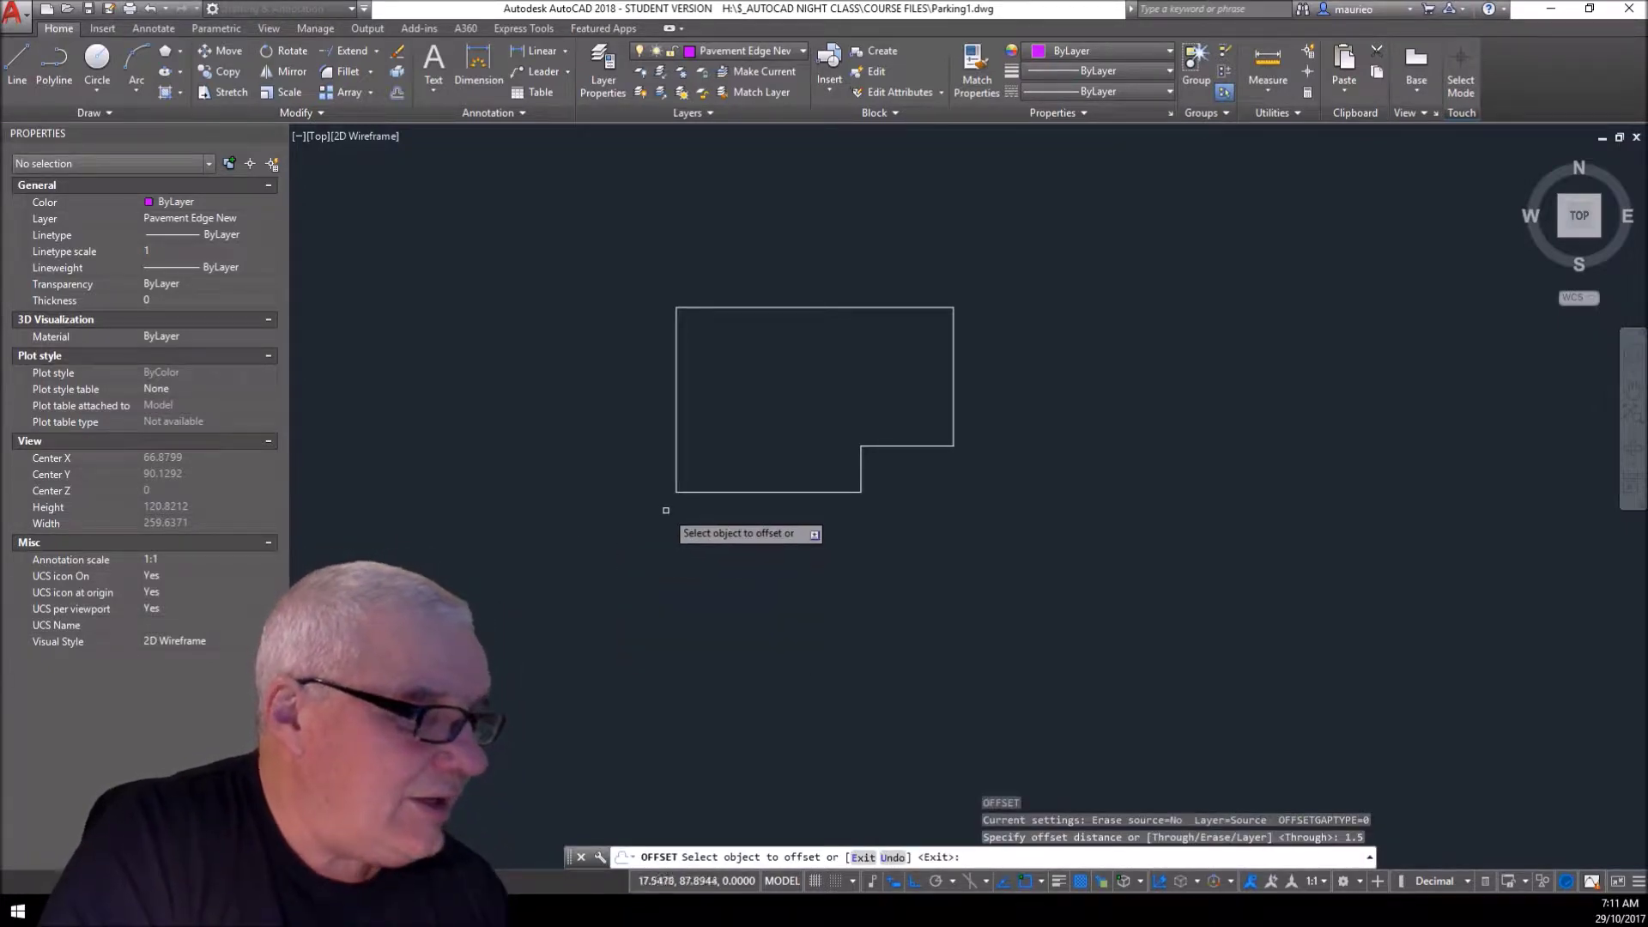
click(677, 470)
click(662, 467)
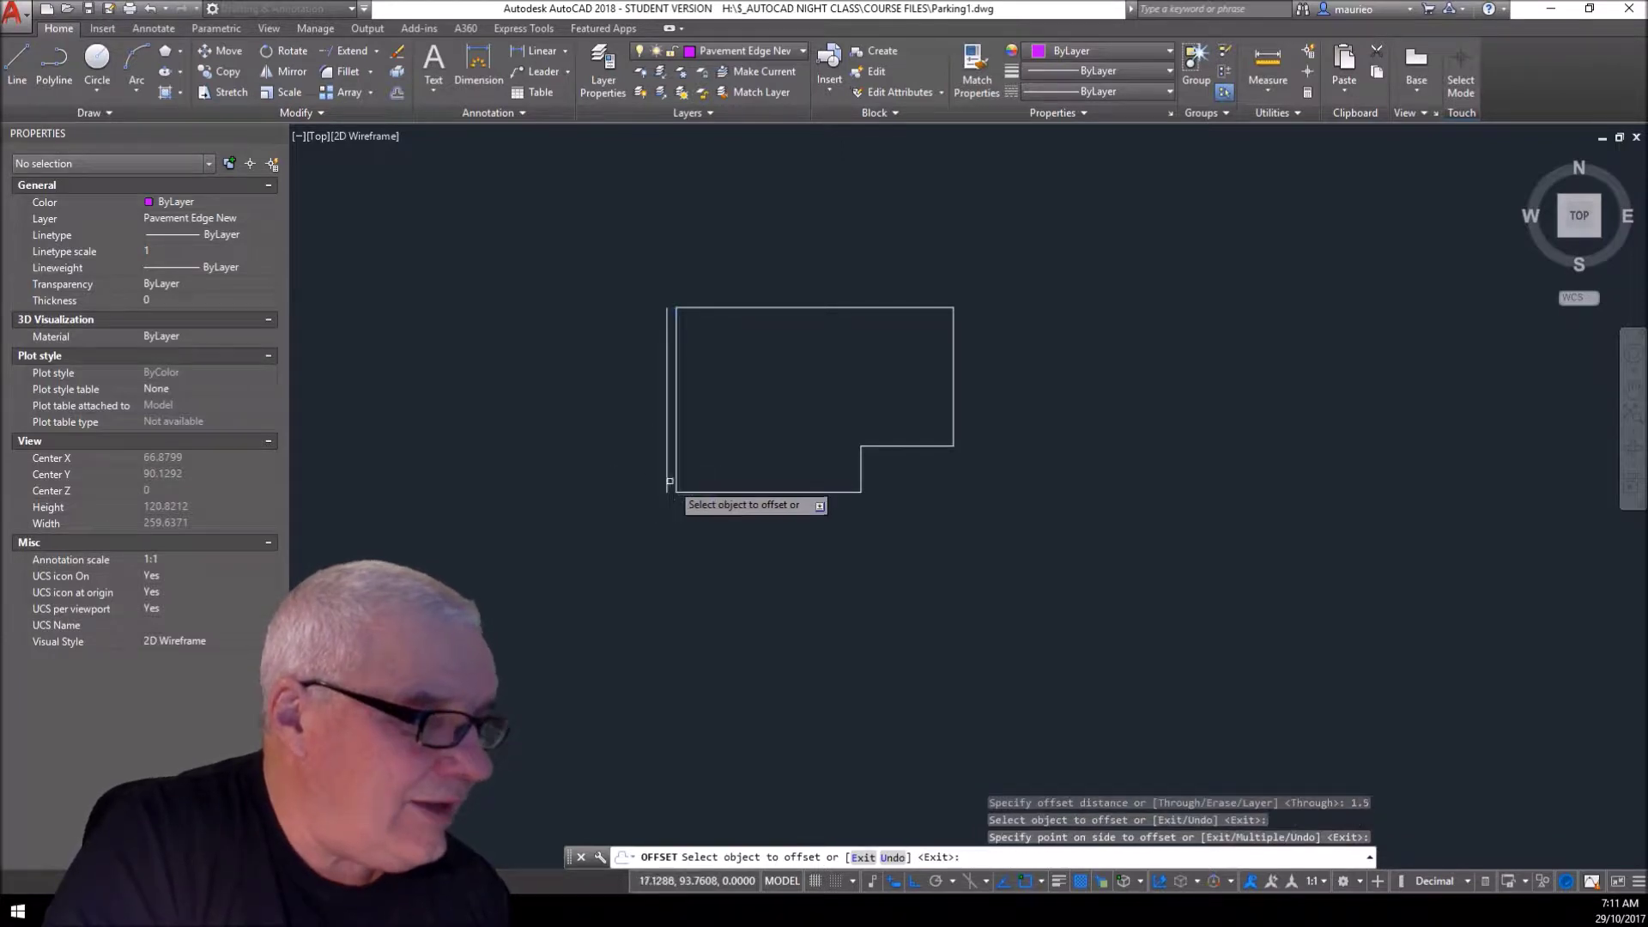
click(666, 478)
click(655, 472)
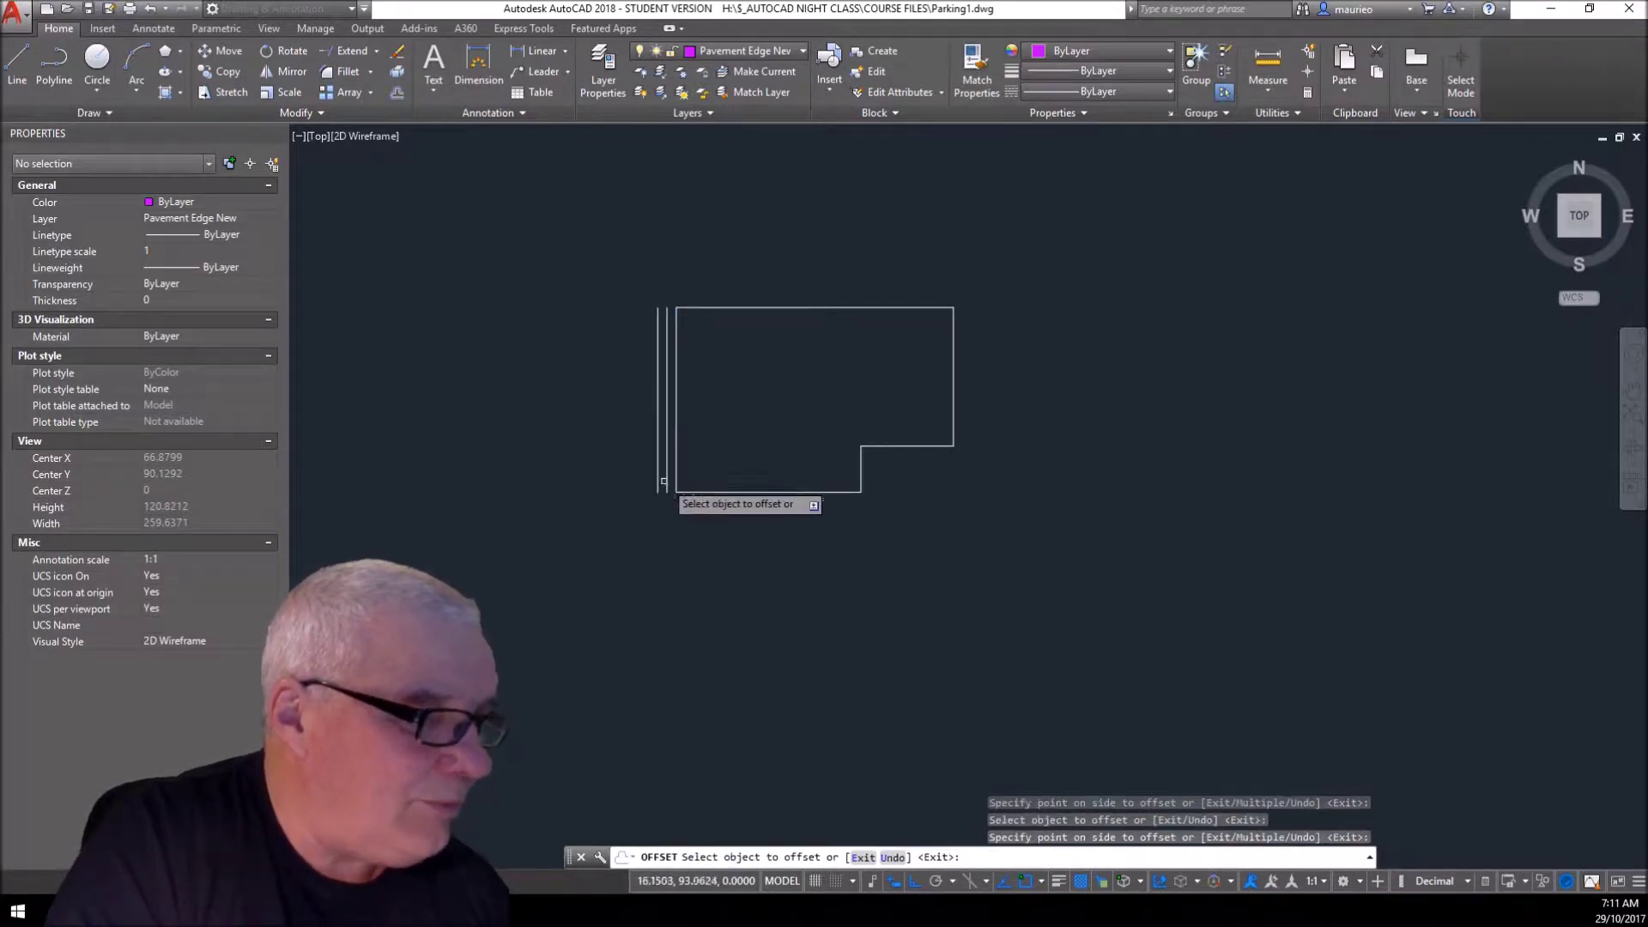
- Offset the building's top edge twice at 1.5 to form two top pavement lines
click(774, 306)
click(773, 300)
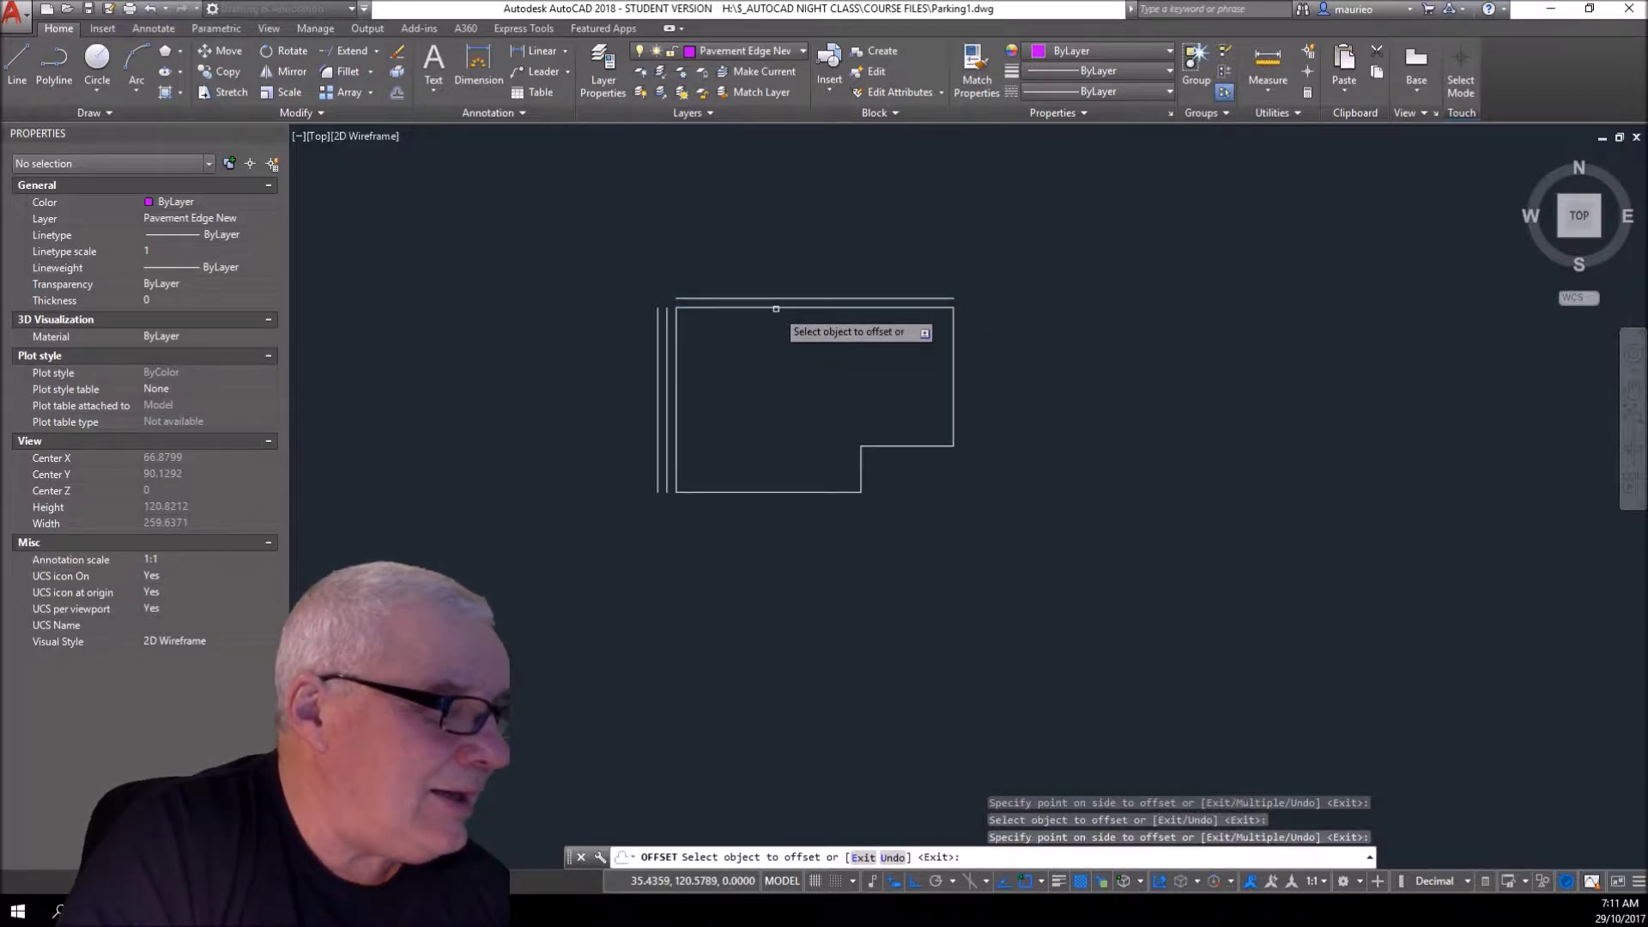
click(776, 298)
click(777, 274)
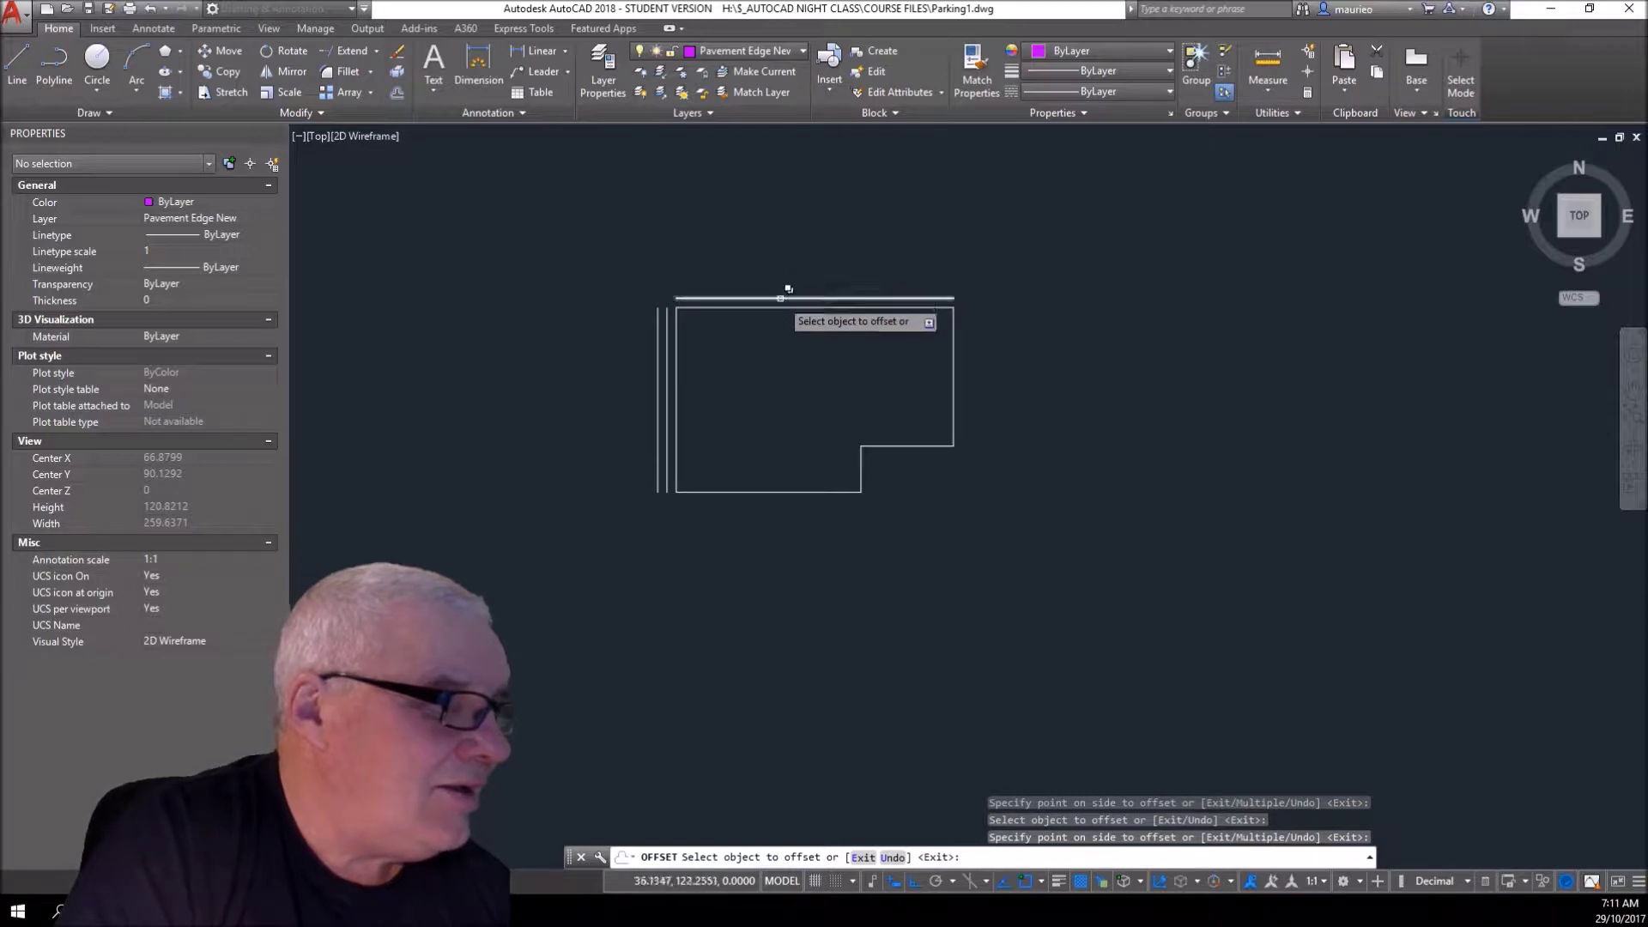
click(780, 297)
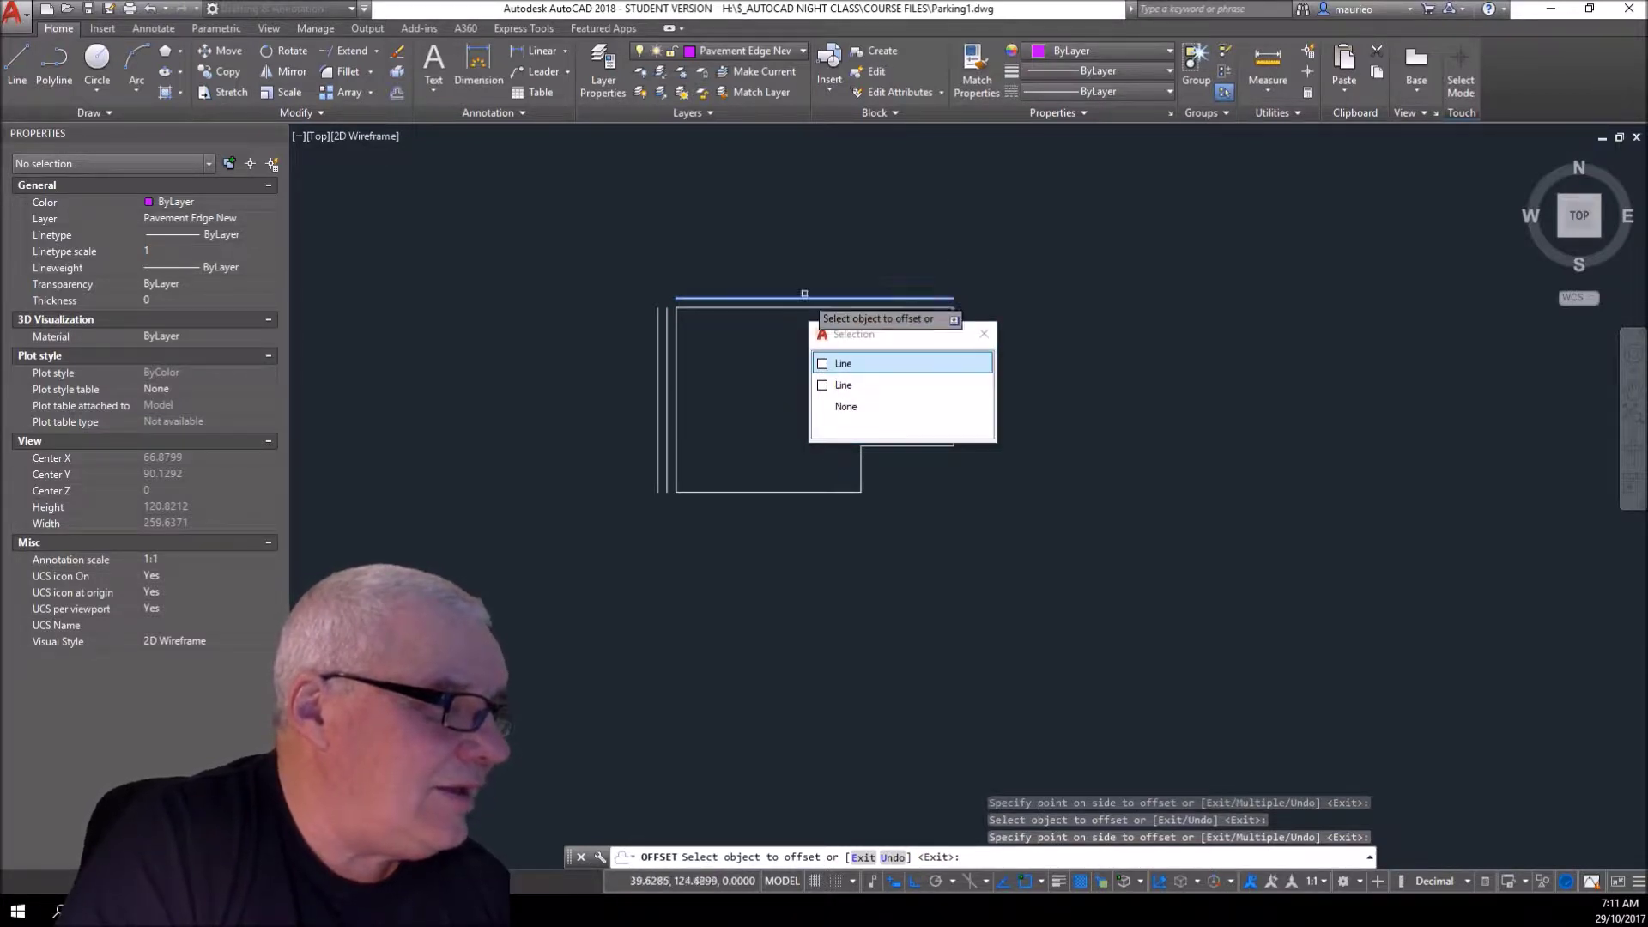
click(821, 361)
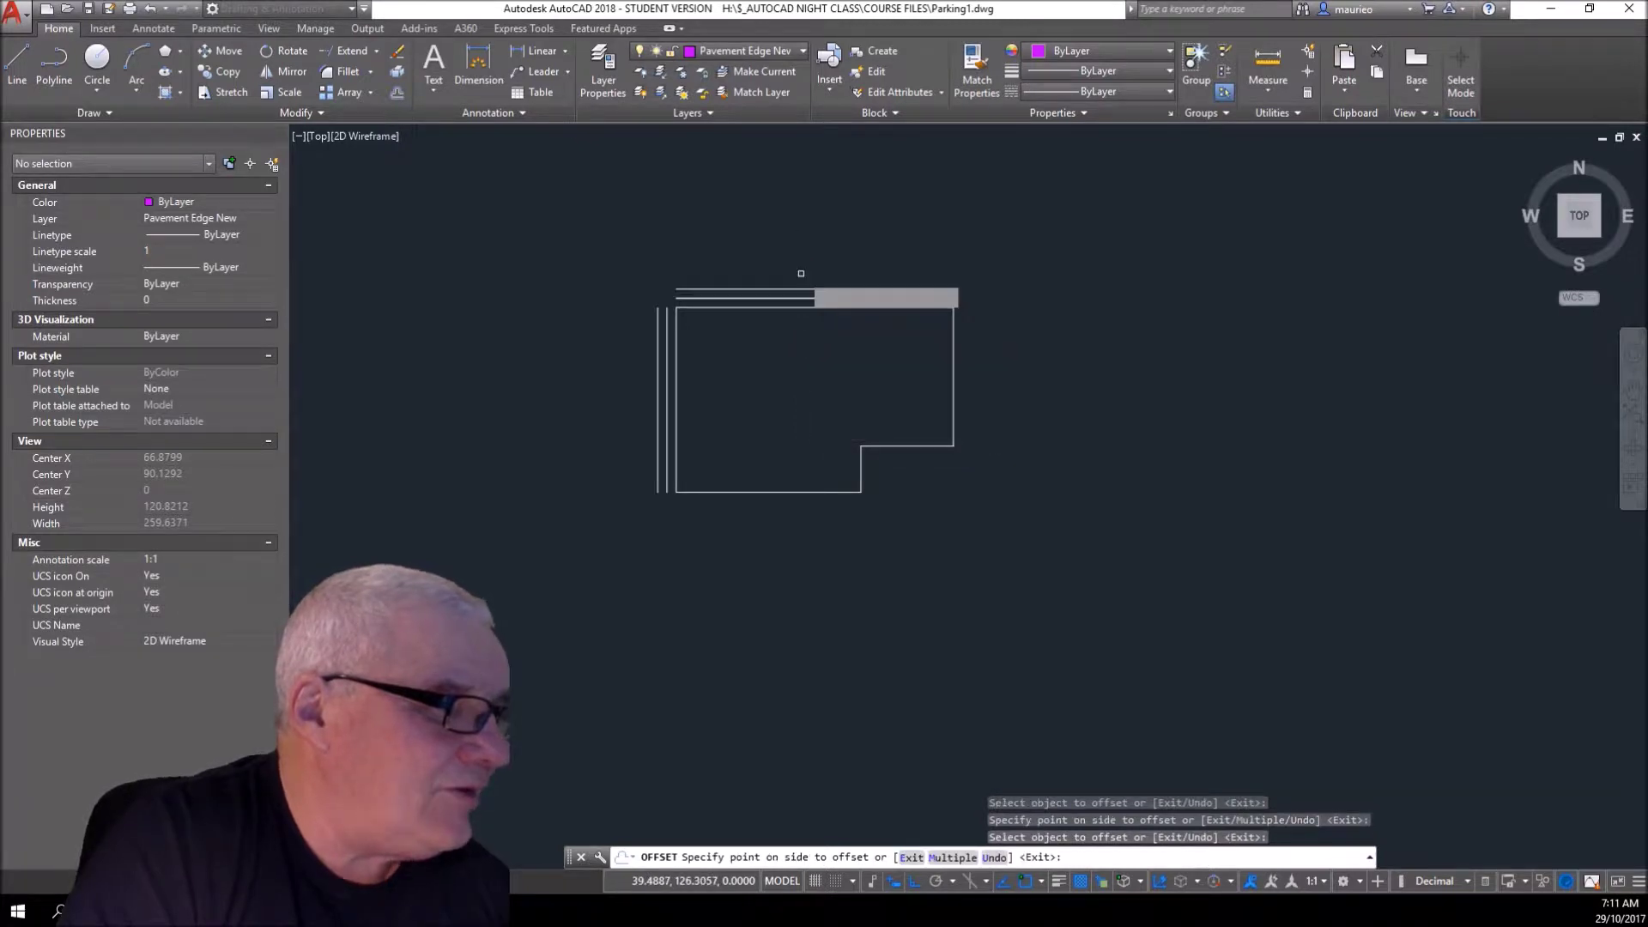
click(802, 272)
click(800, 299)
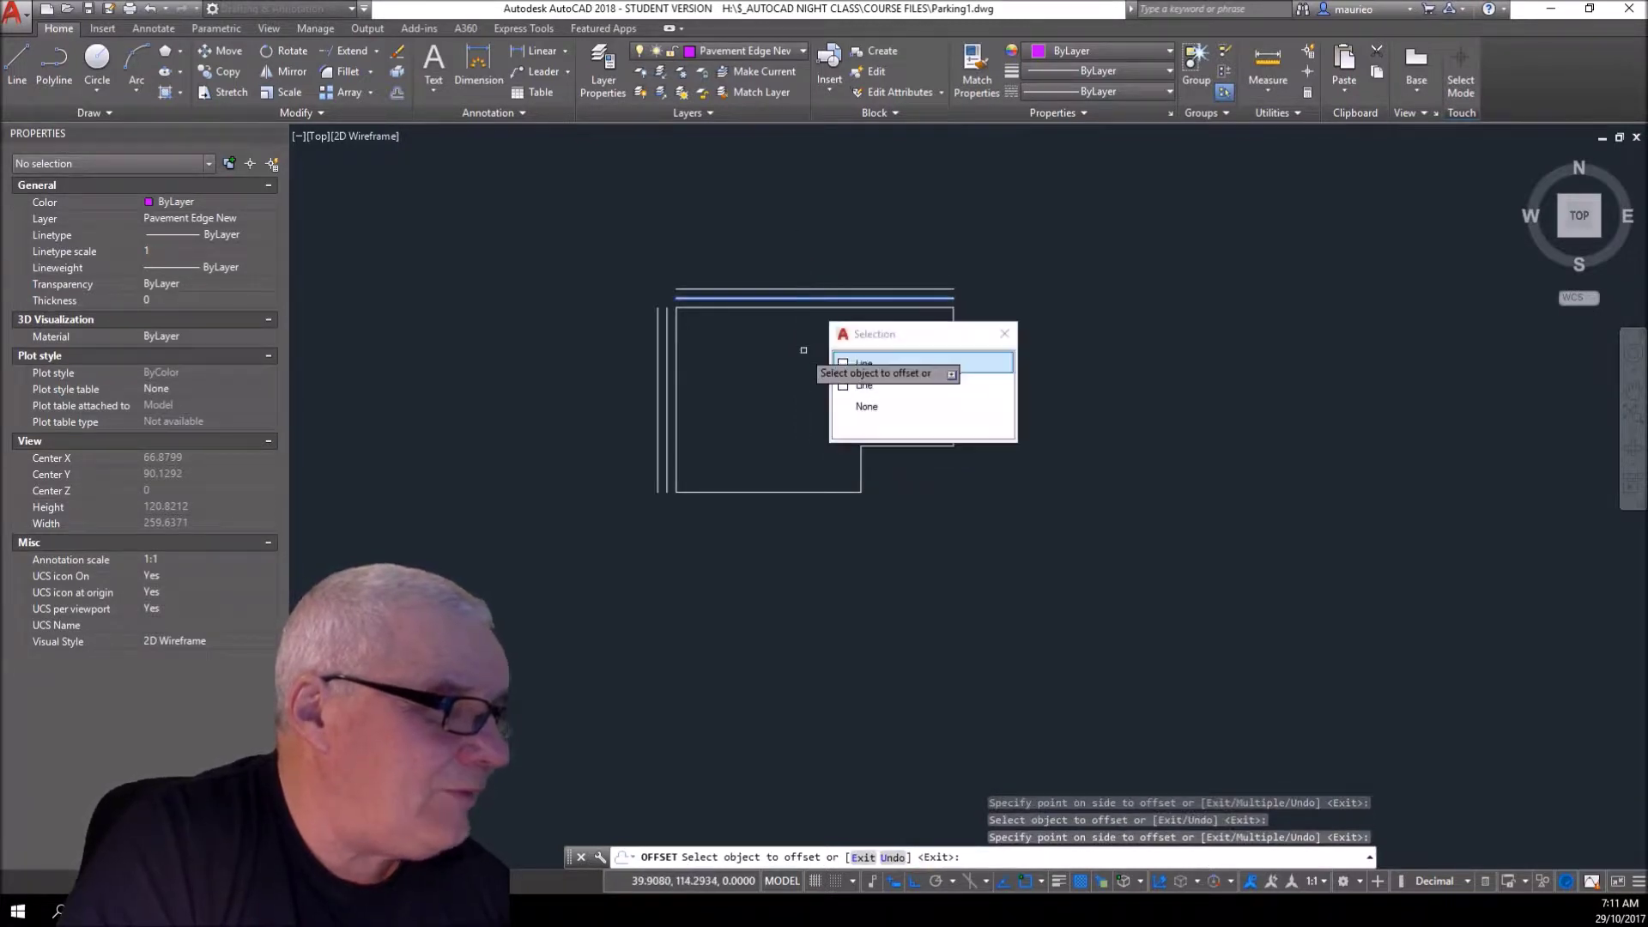
click(804, 339)
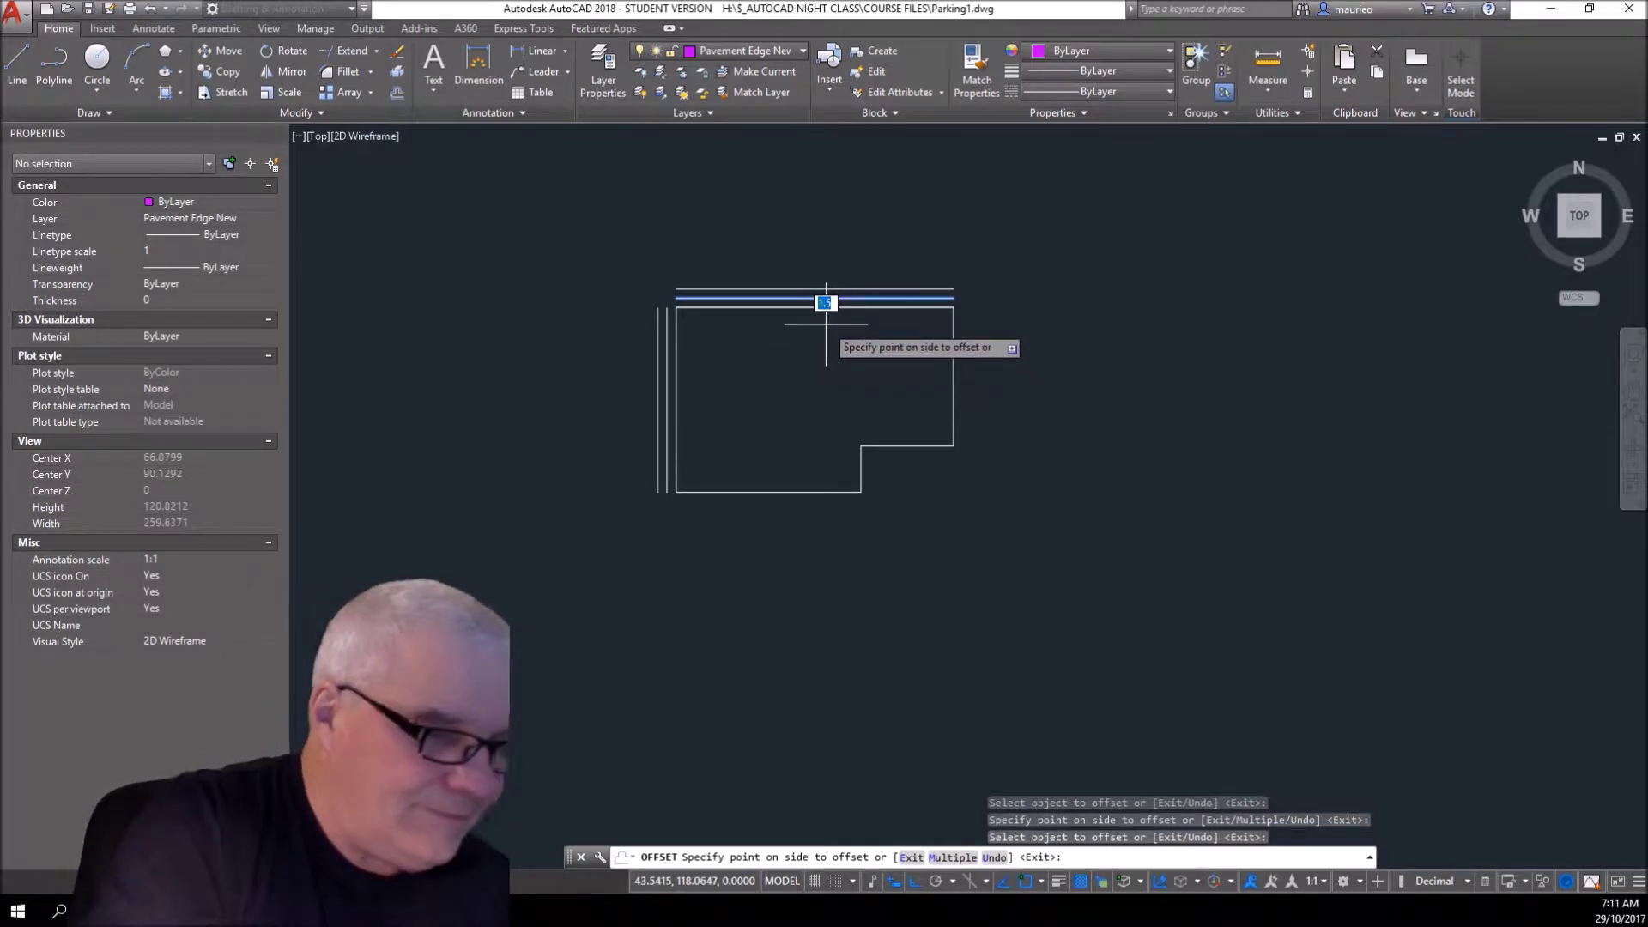
- Delete the duplicate overlapping top offset line
key(Escape)
key(Escape)
key(Escape)
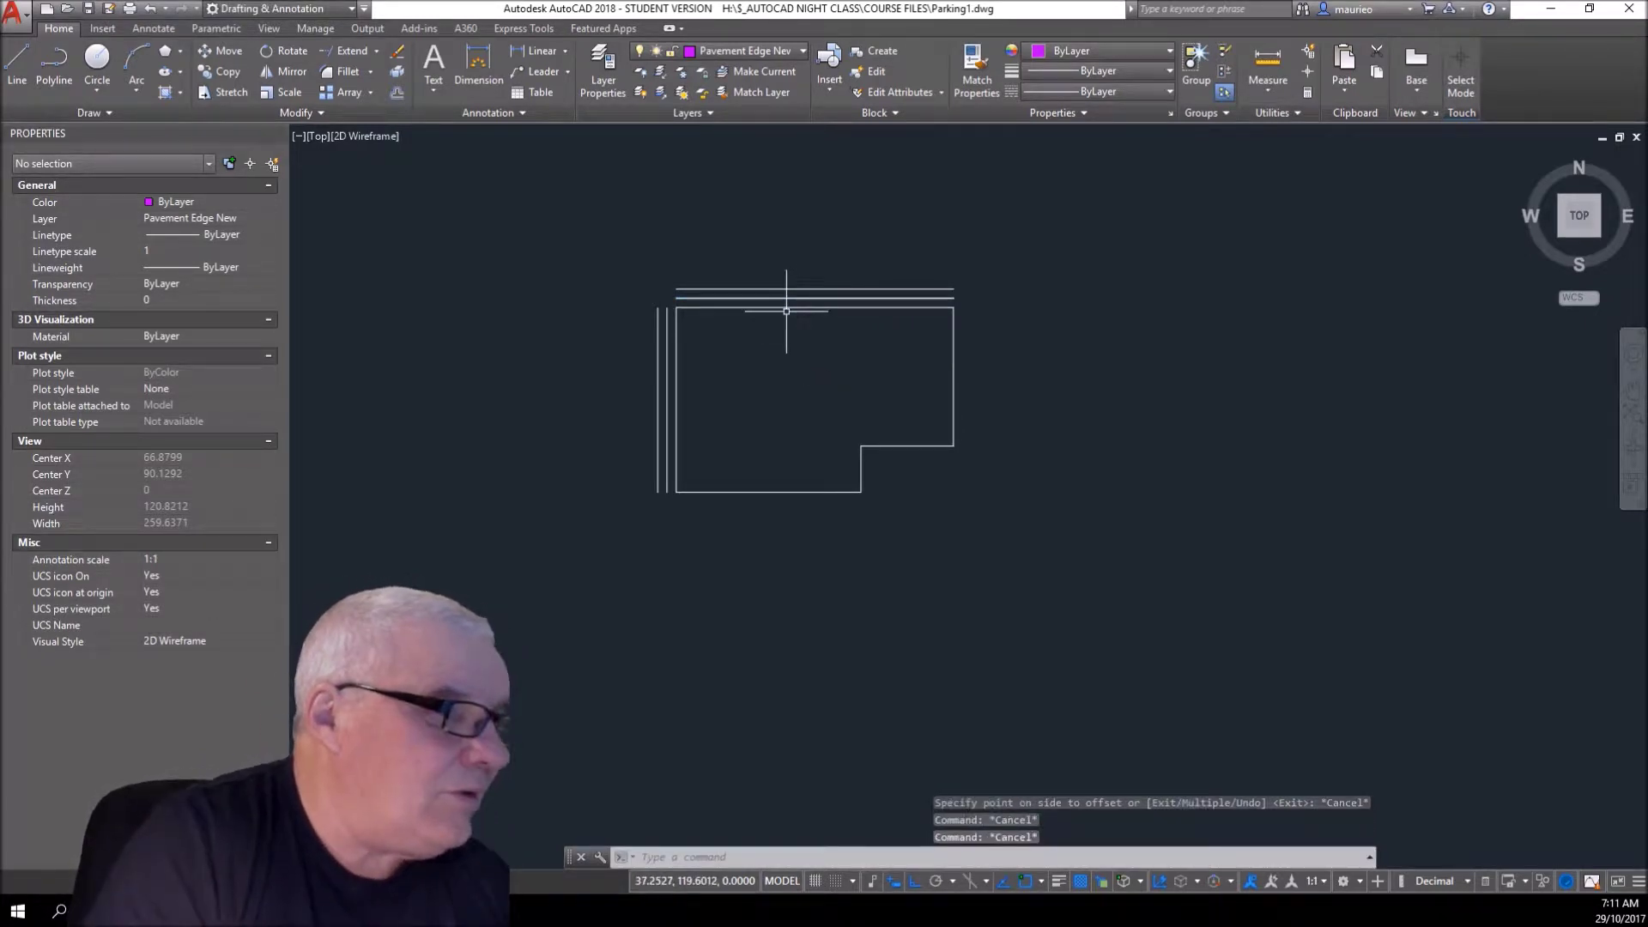
click(792, 294)
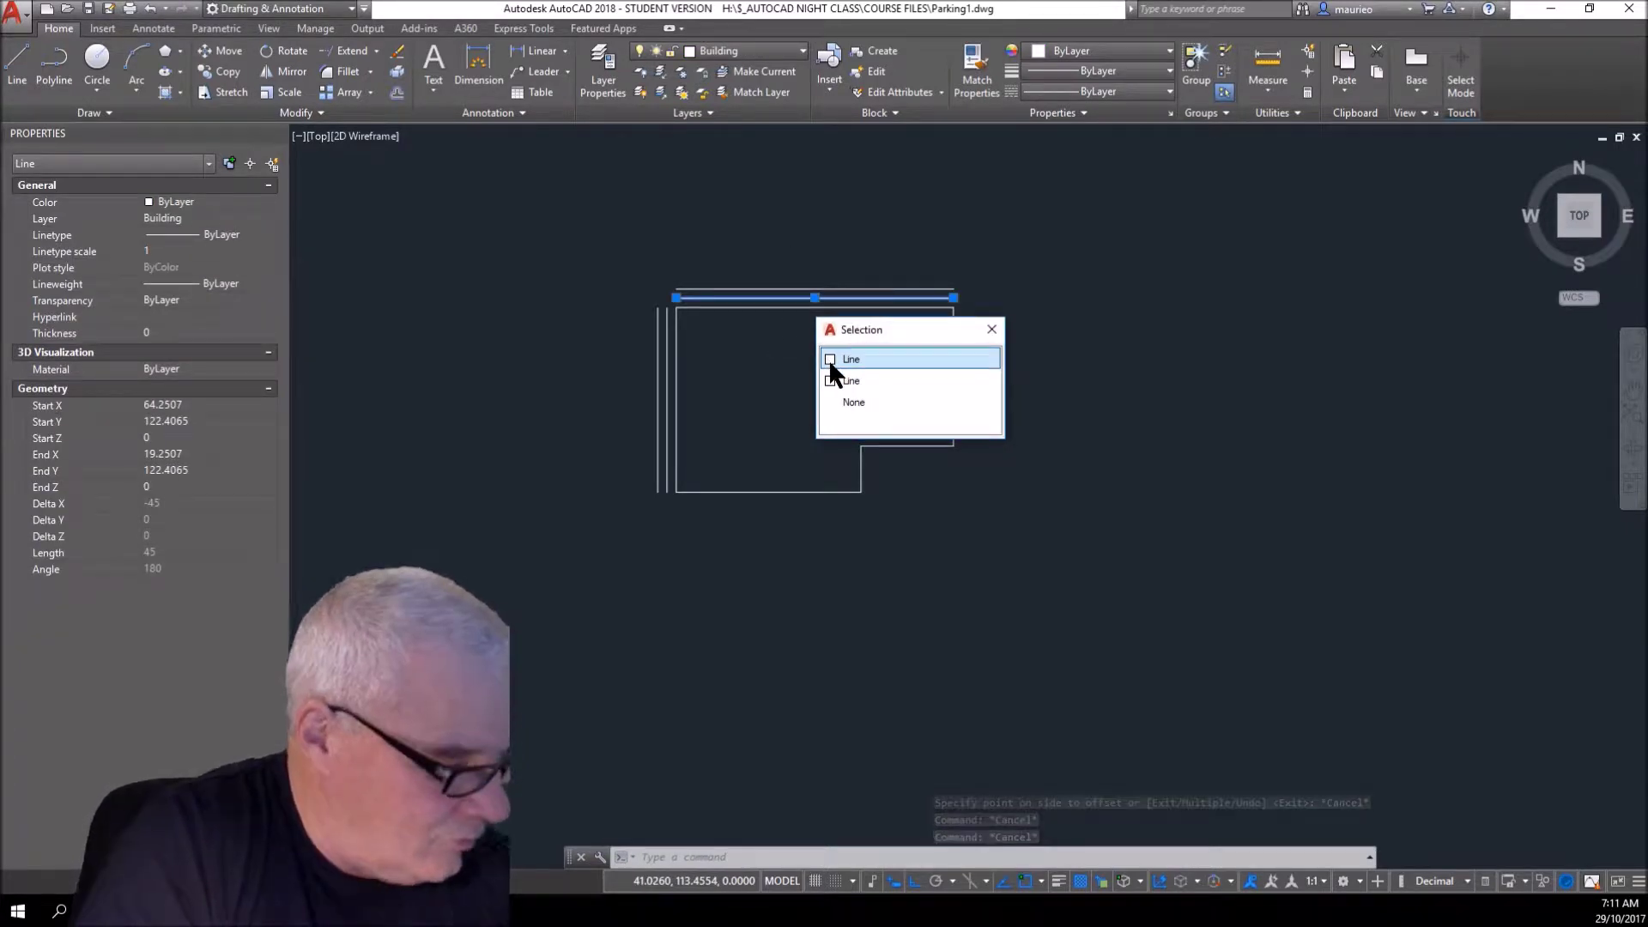
click(874, 351)
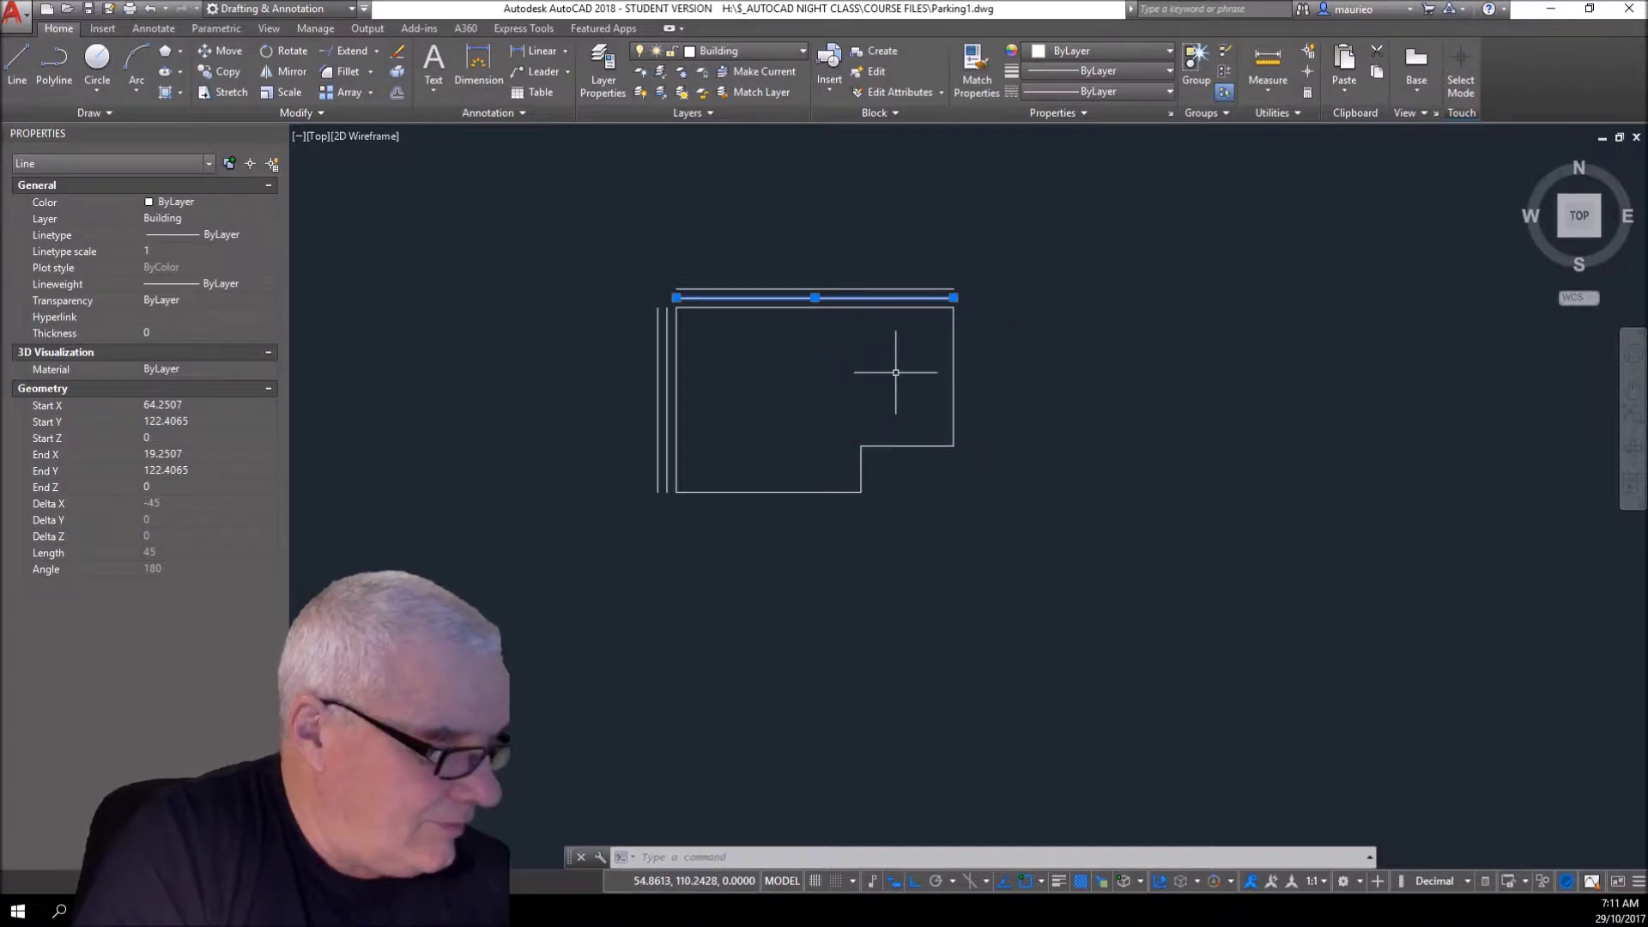
key(Delete)
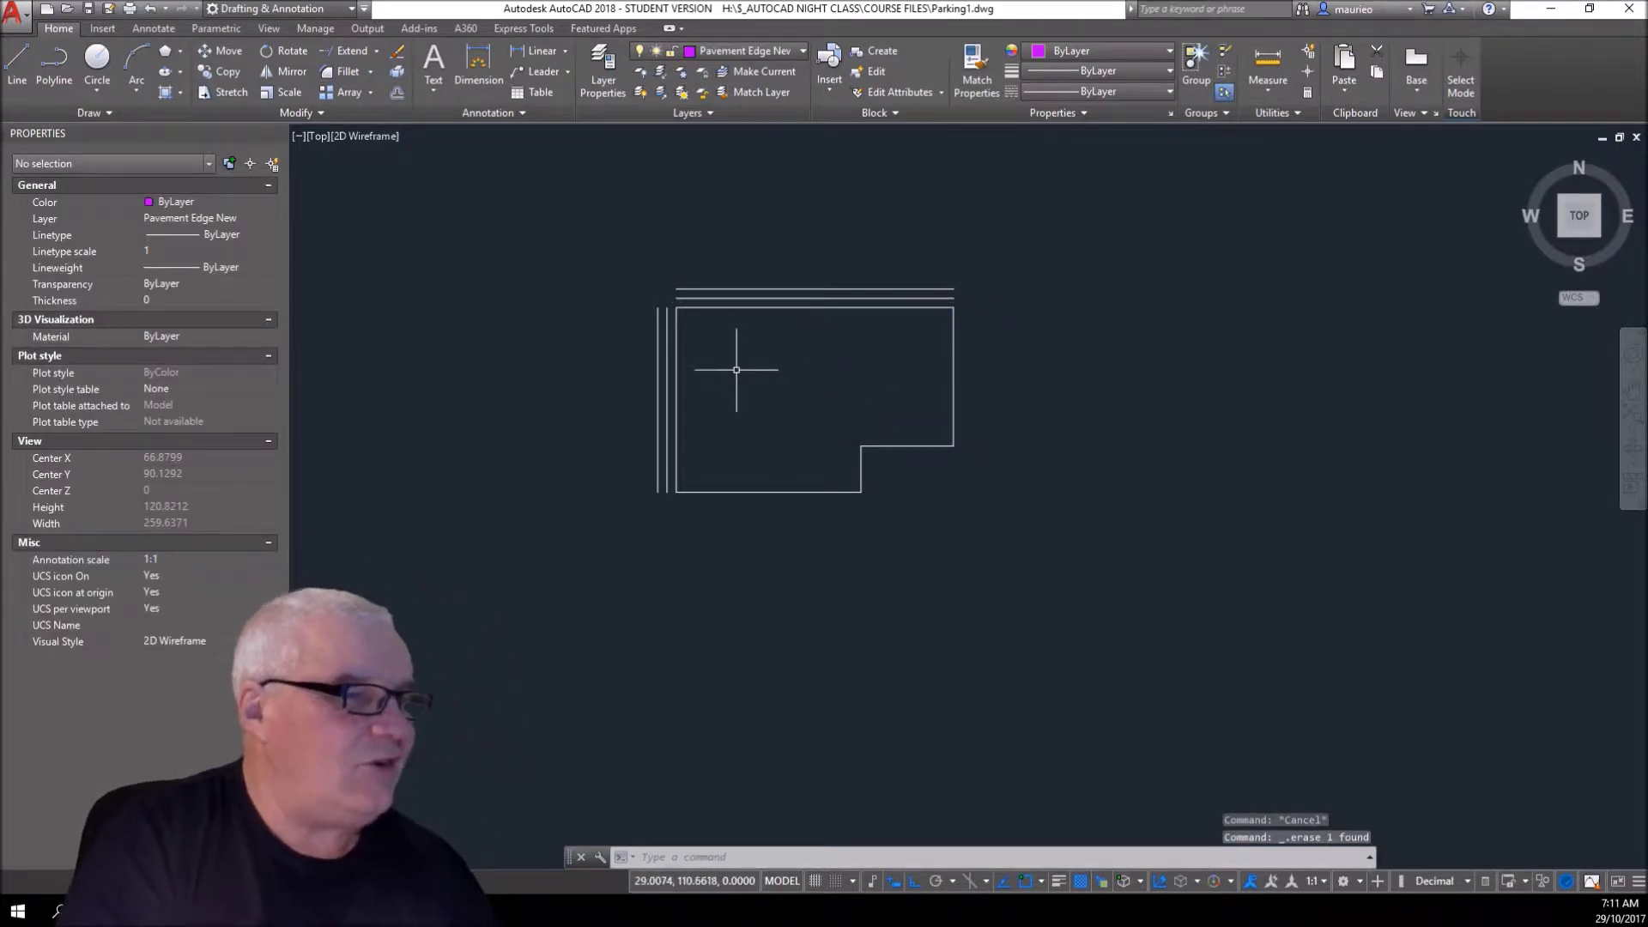
scroll(659, 351, up, 4)
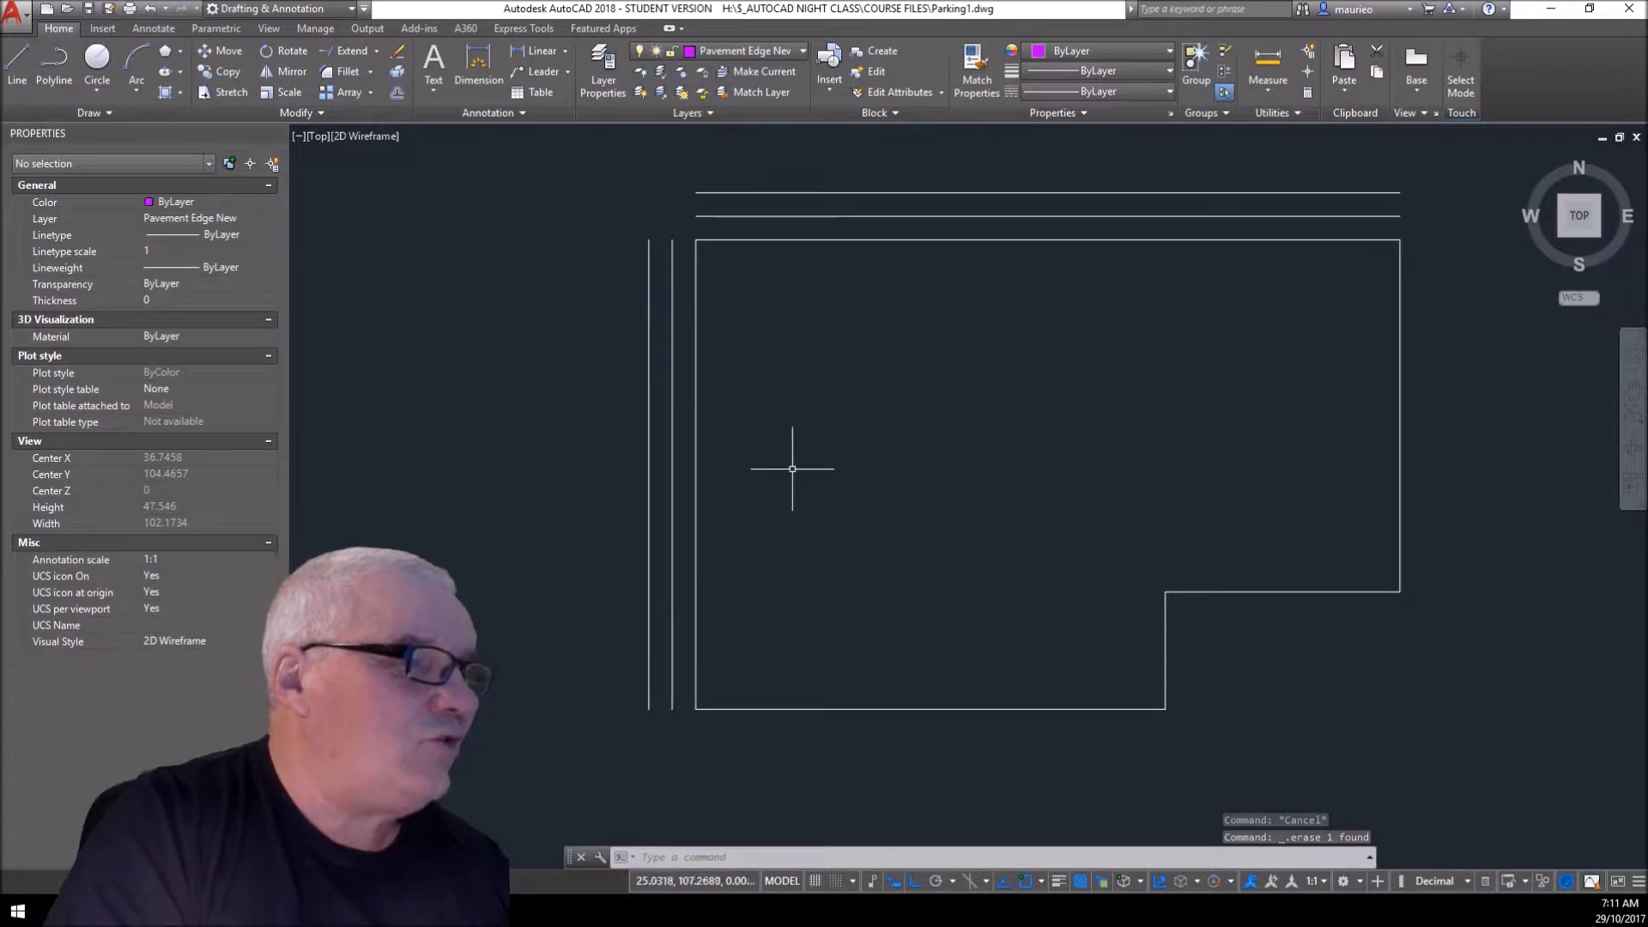
- Dynamically lengthen both top and both left pavement lines past the top-left corner with LEN
text(LEN)
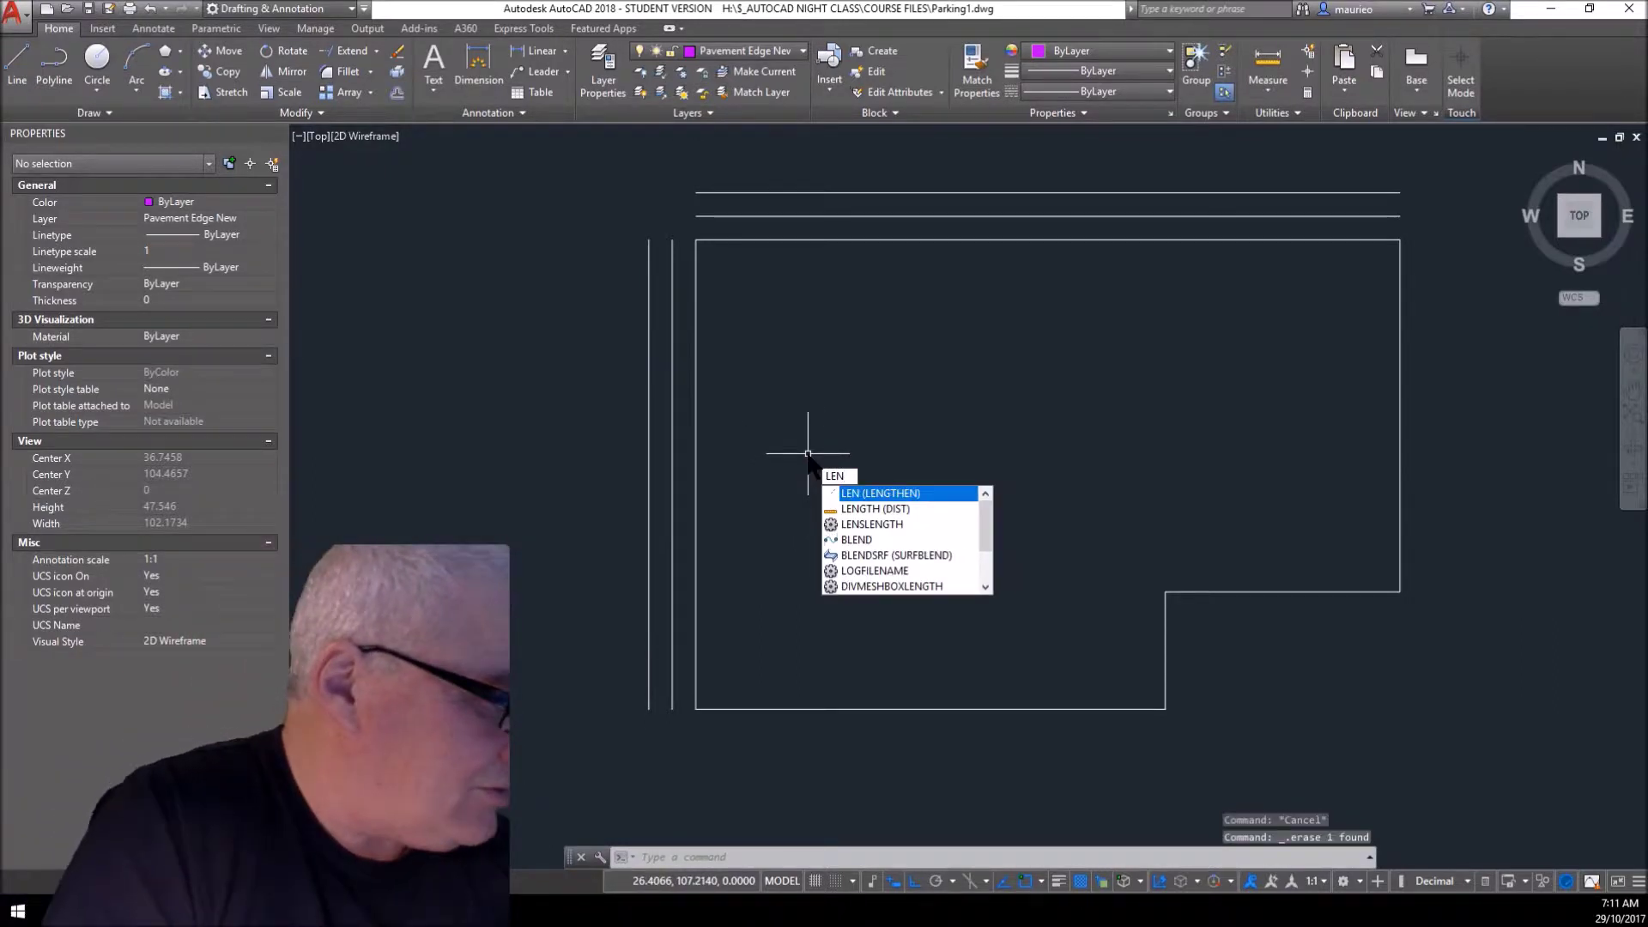
key(Return)
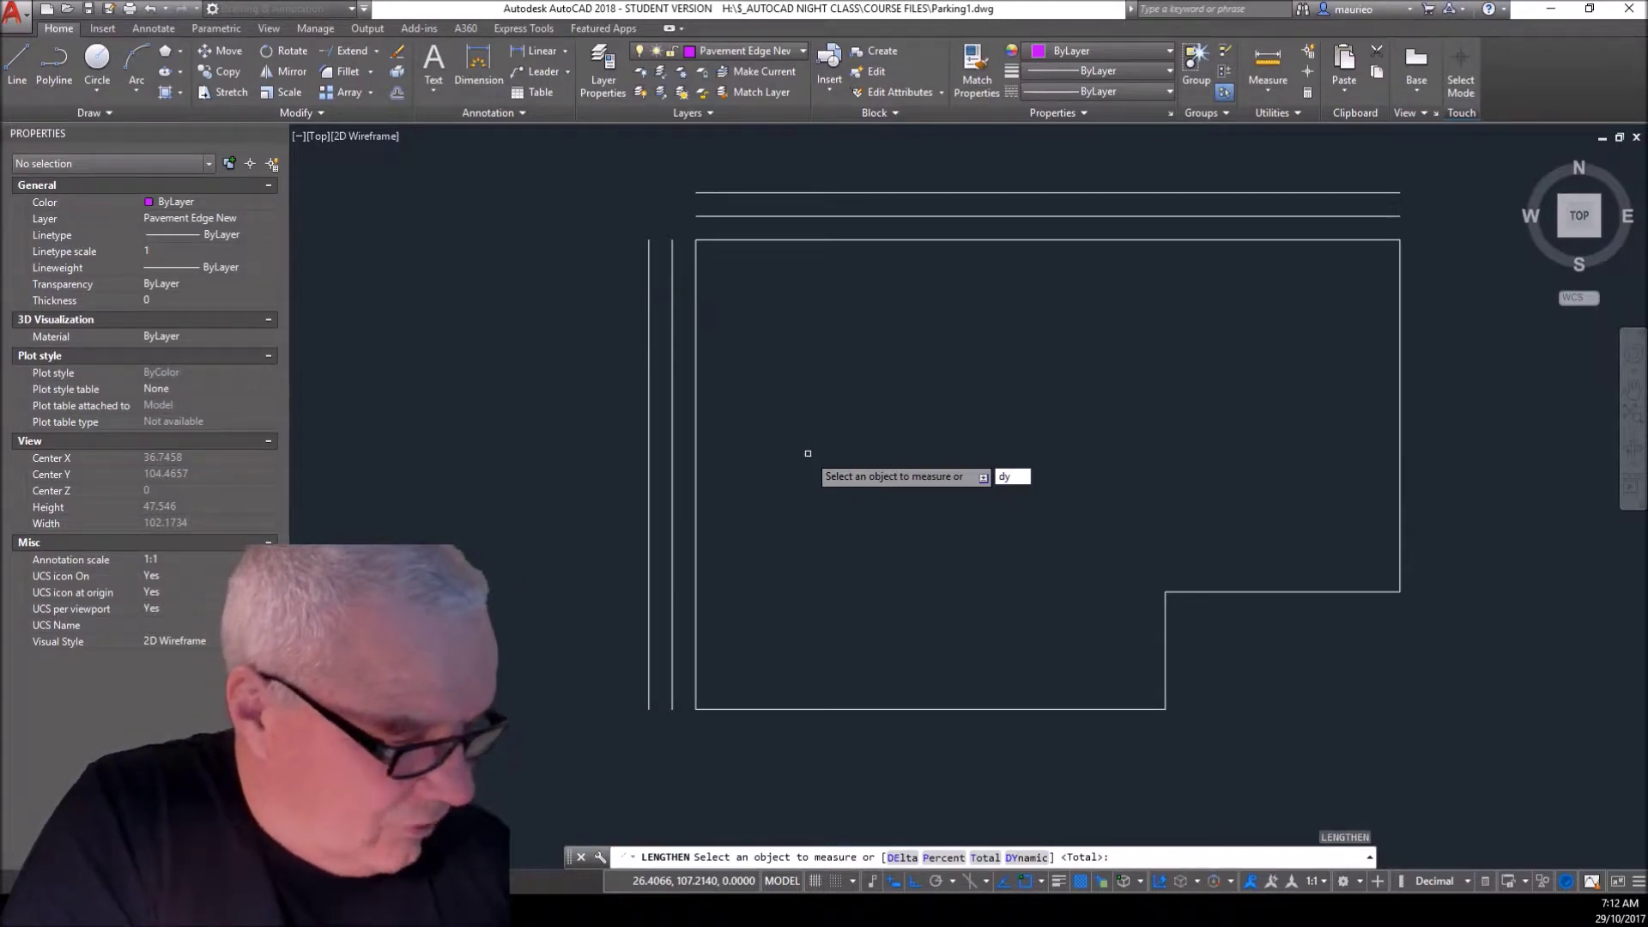
key(Return)
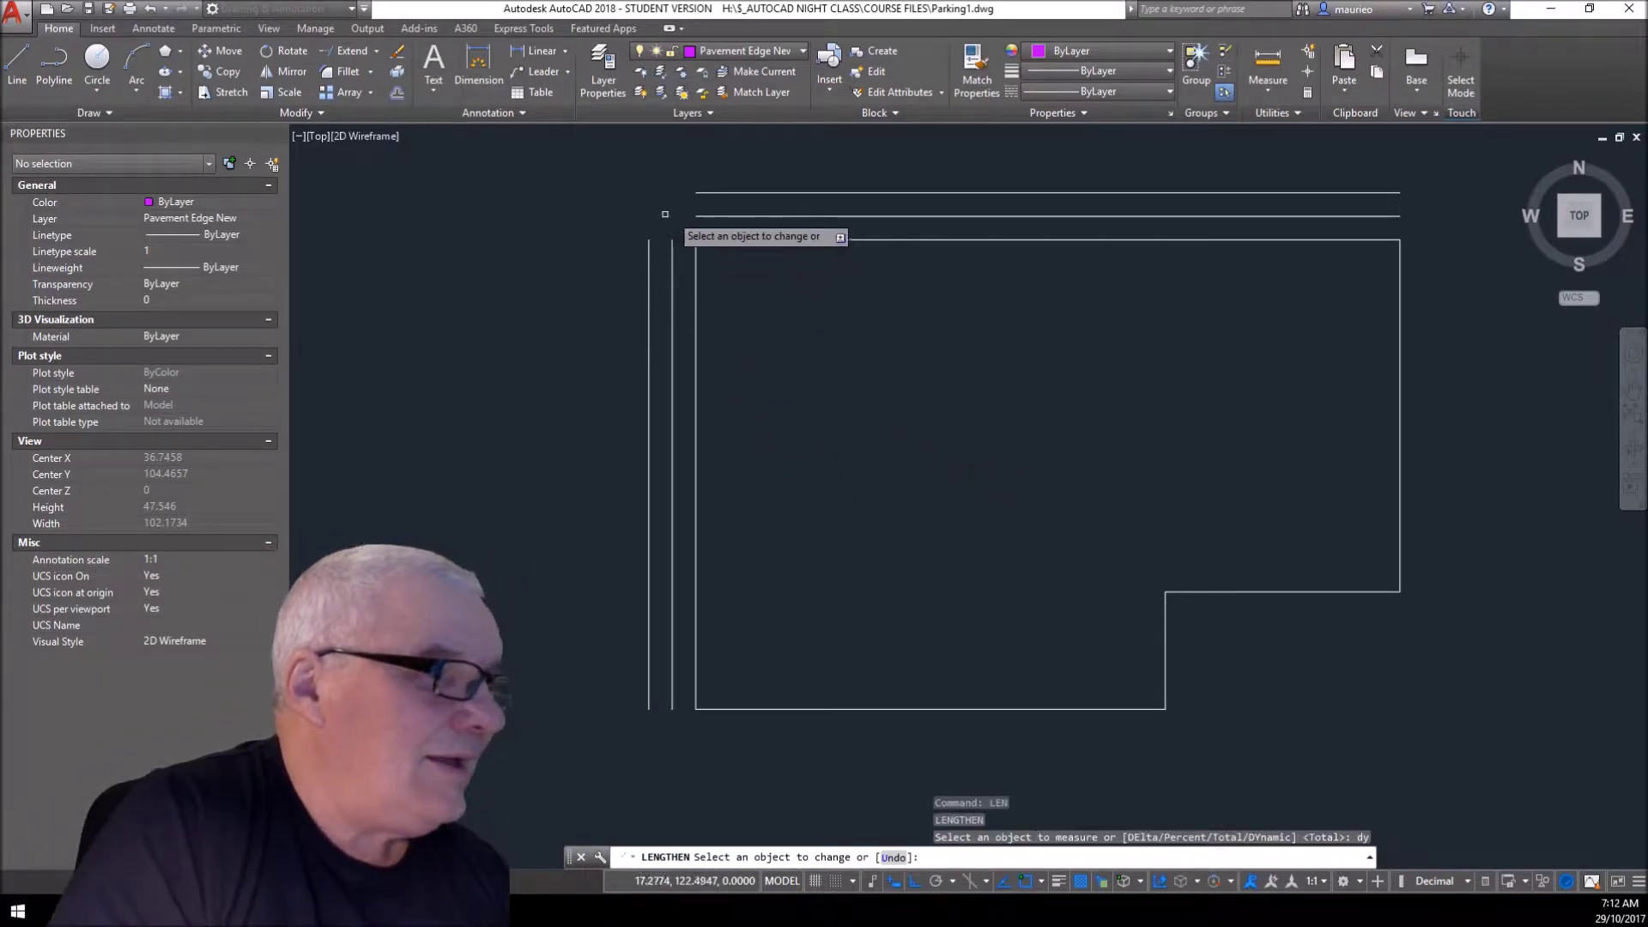
click(700, 214)
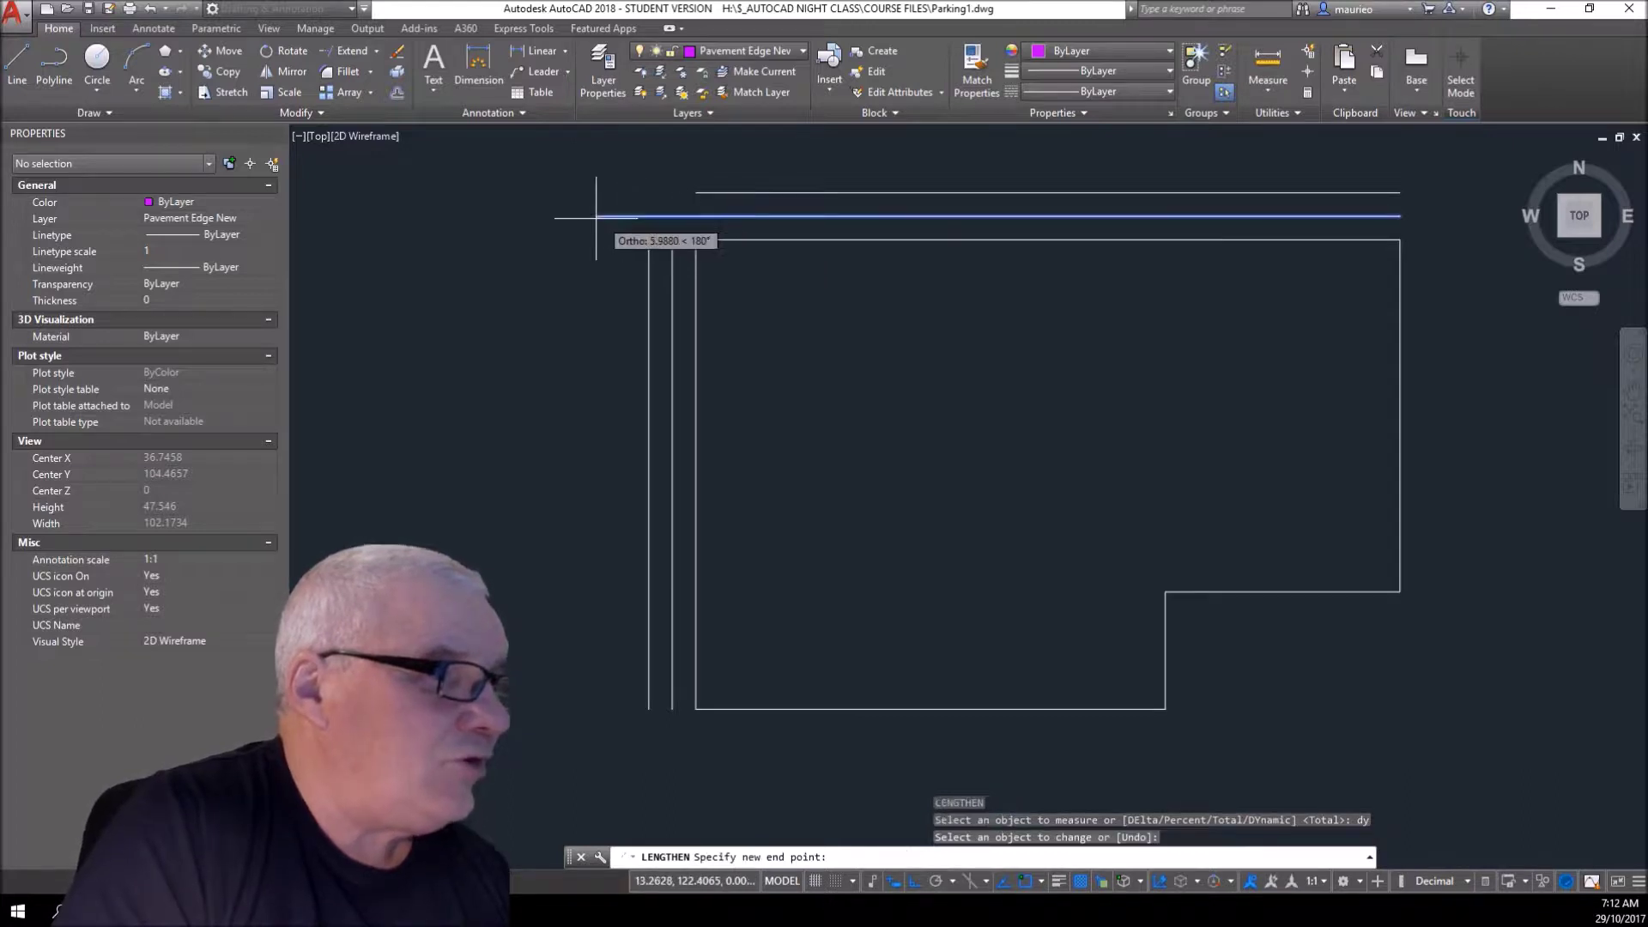
click(587, 215)
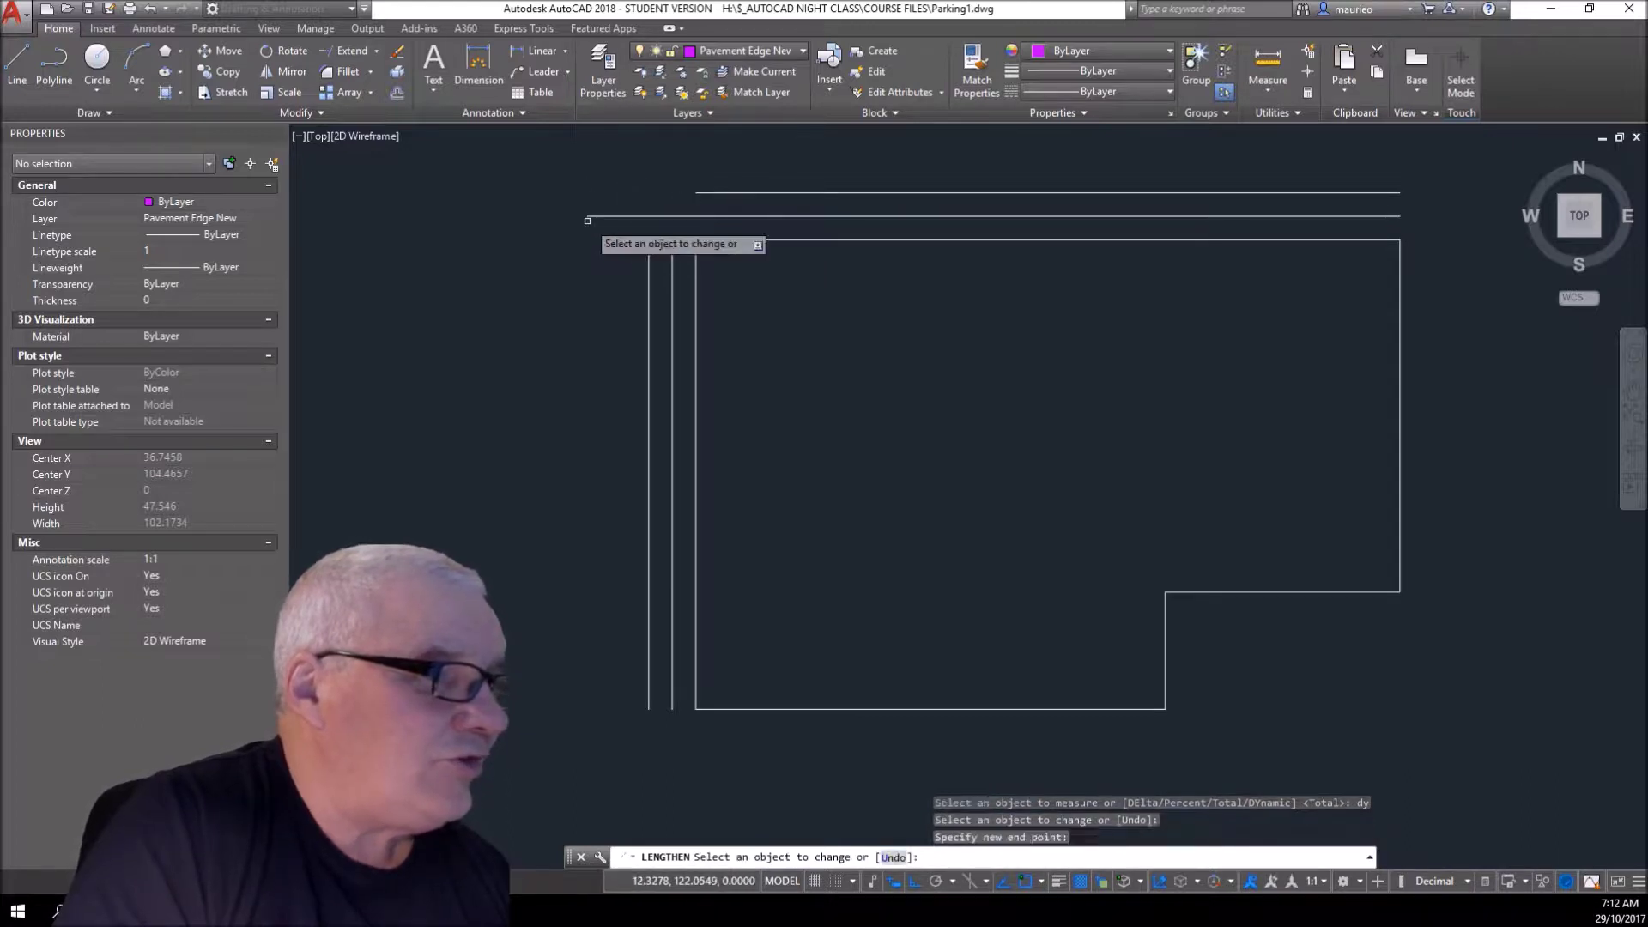
click(649, 259)
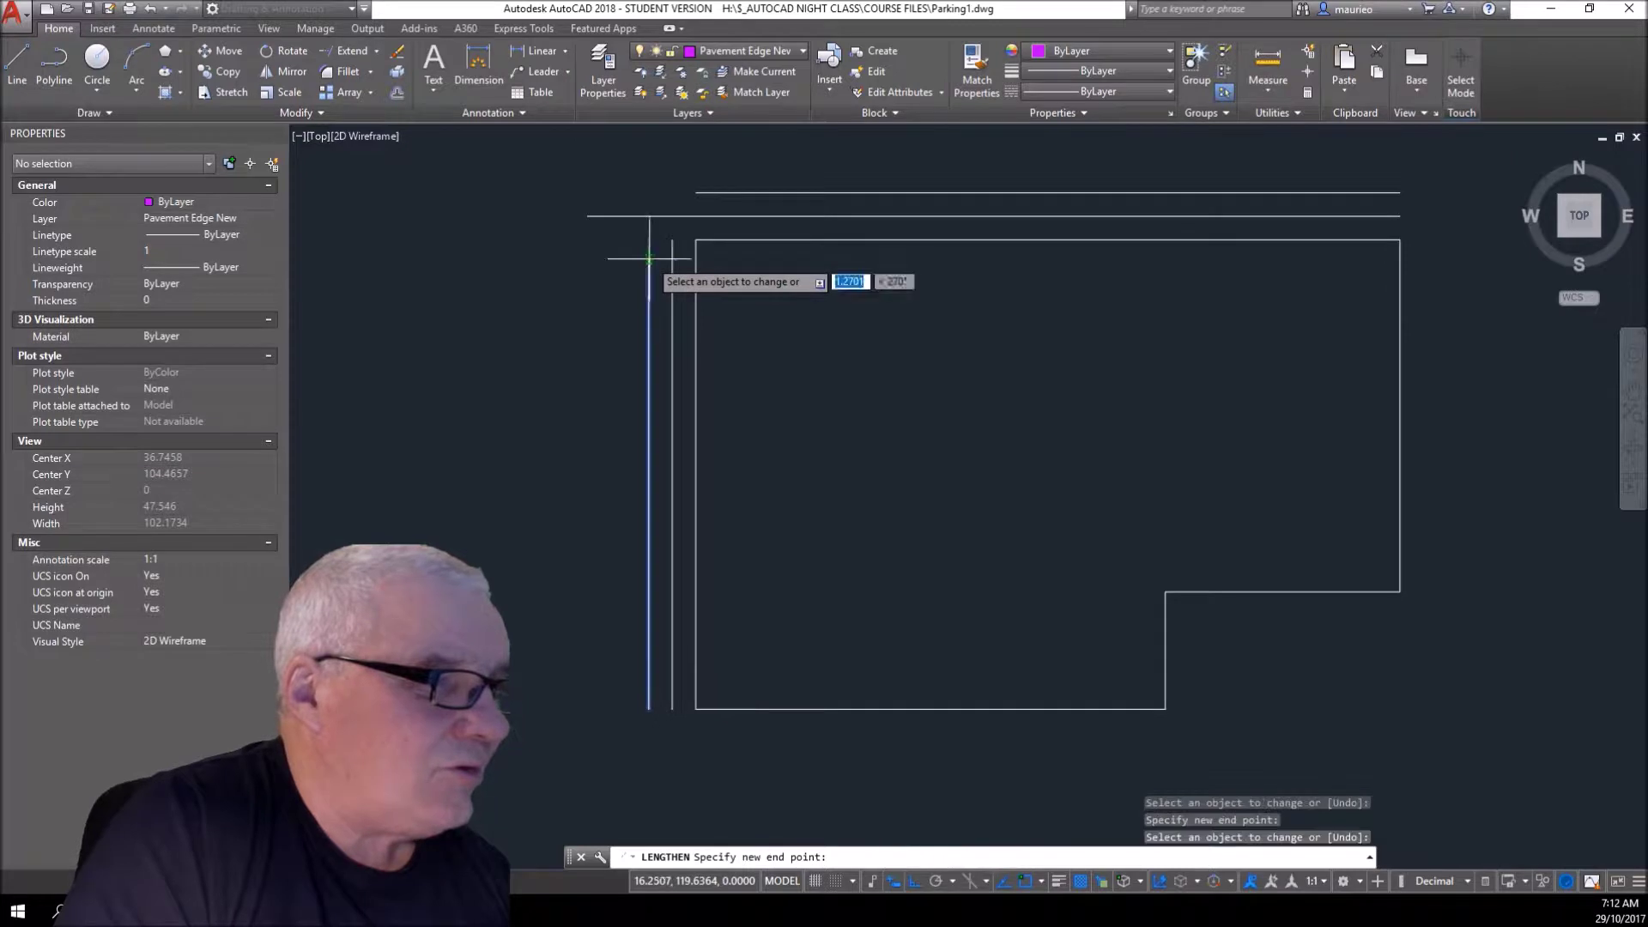
click(649, 179)
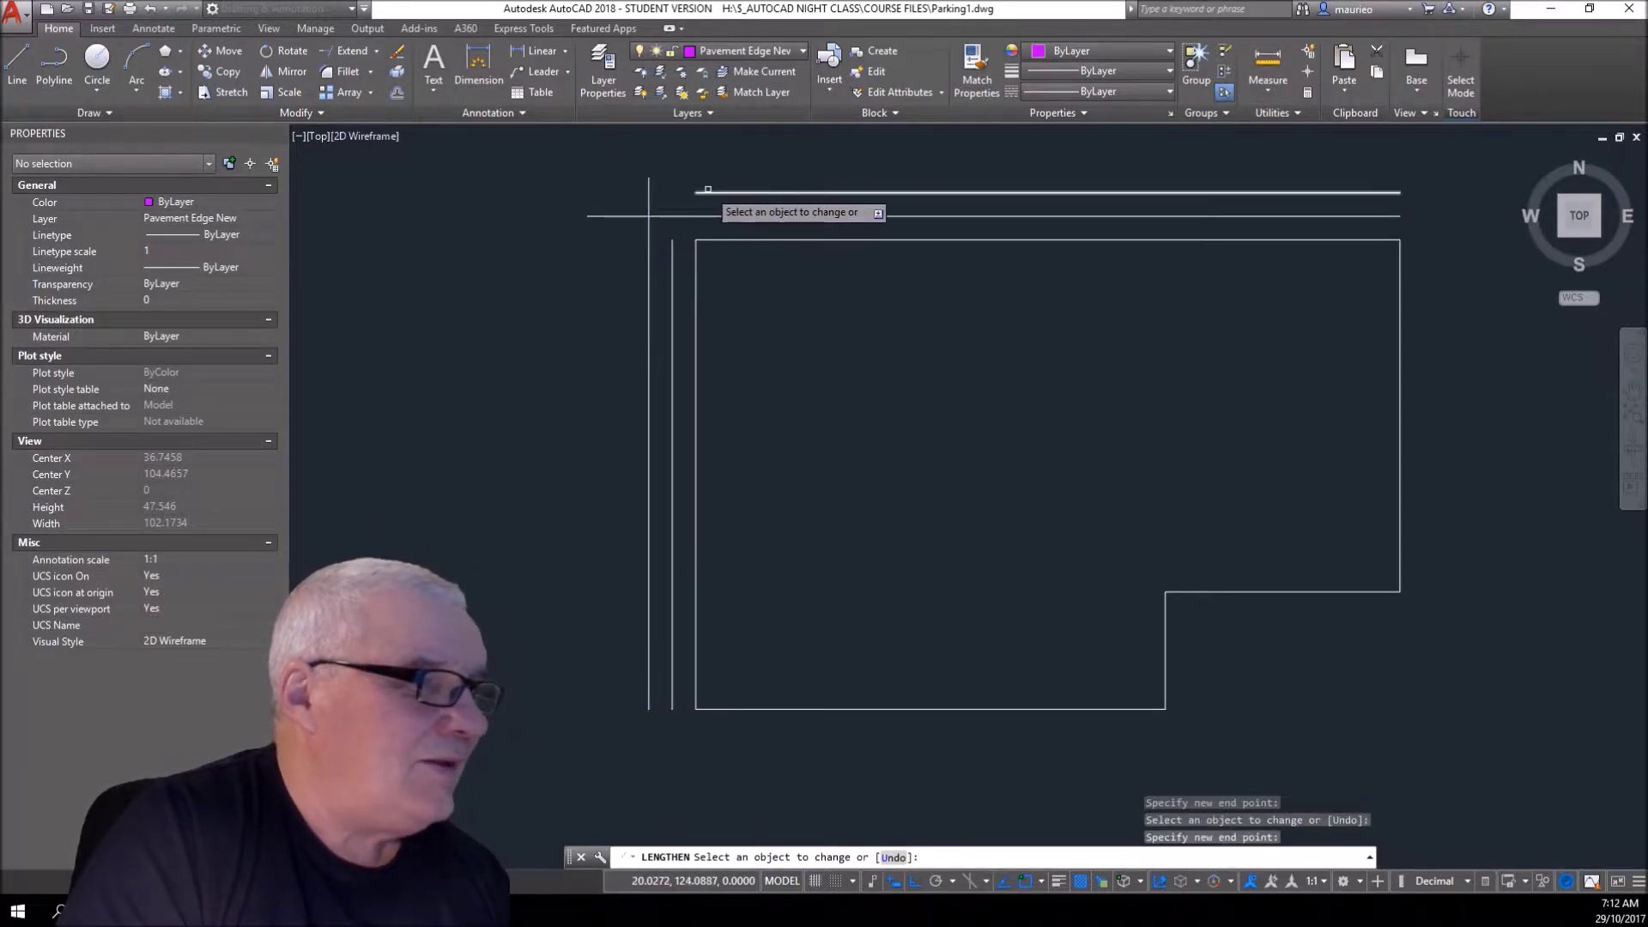
click(708, 191)
click(596, 192)
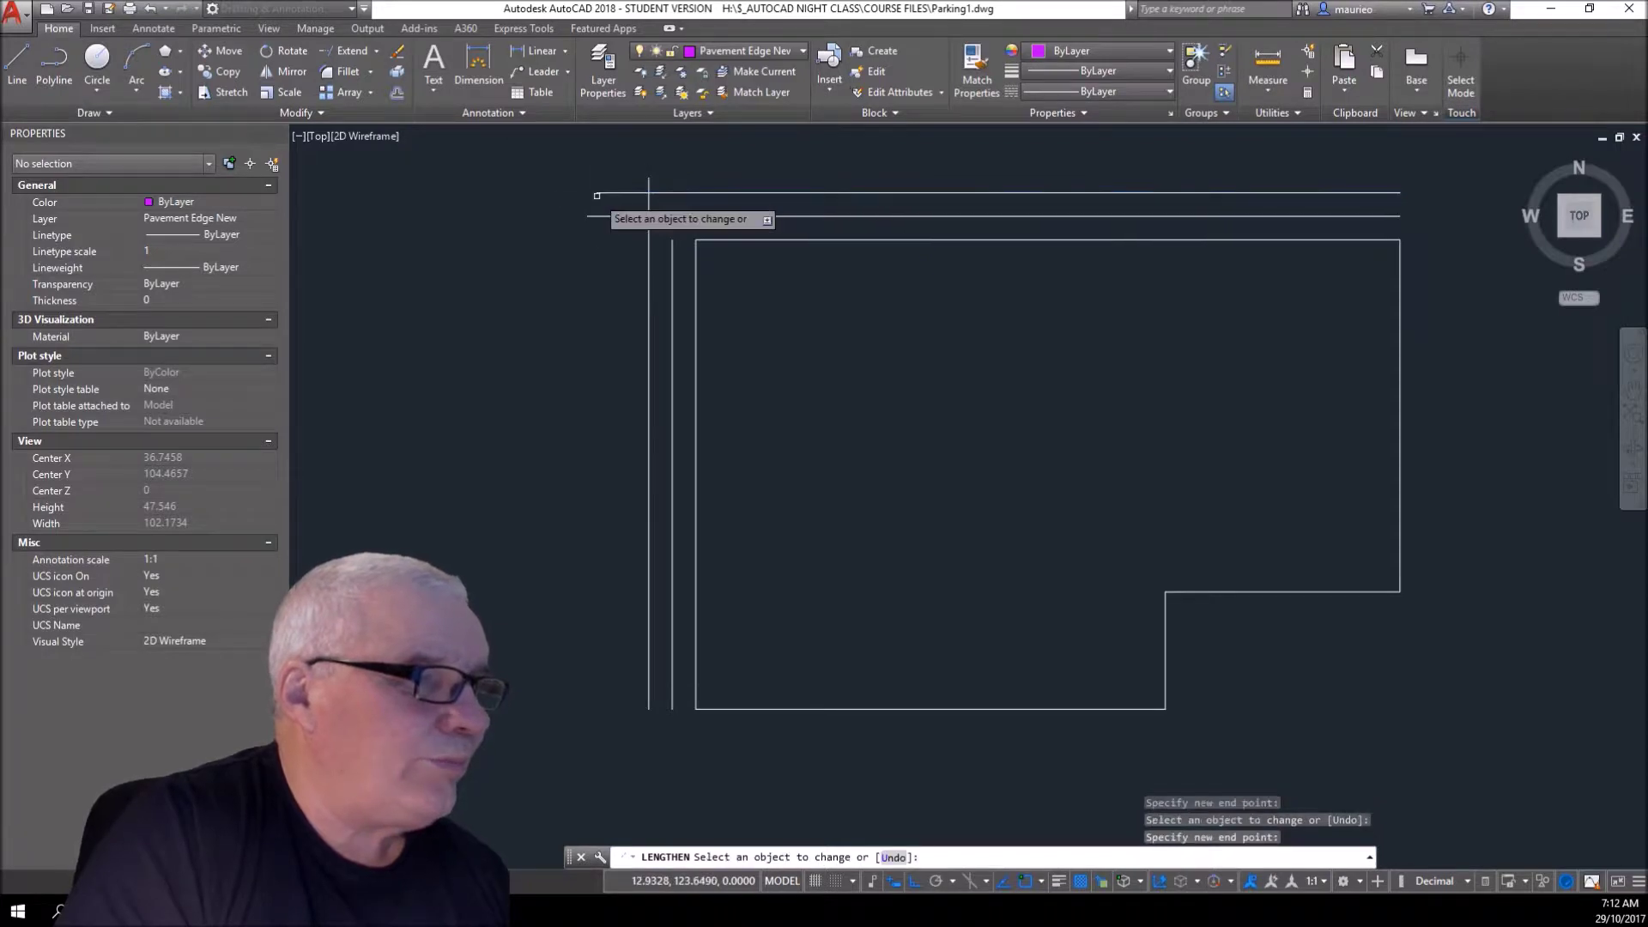
click(673, 253)
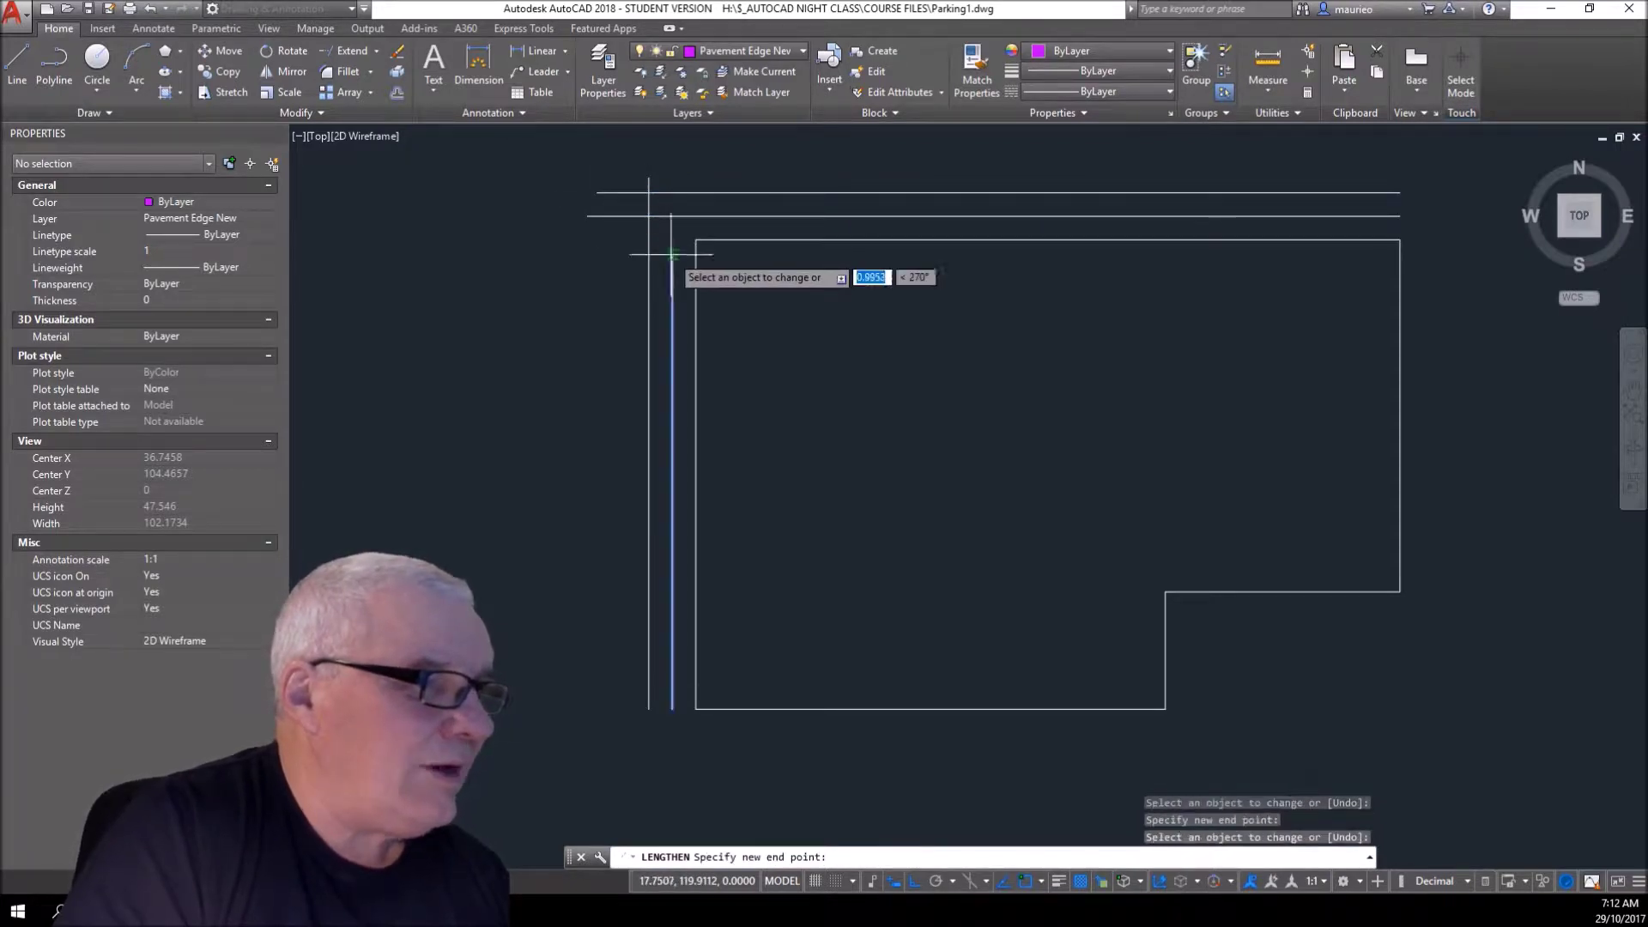
click(672, 192)
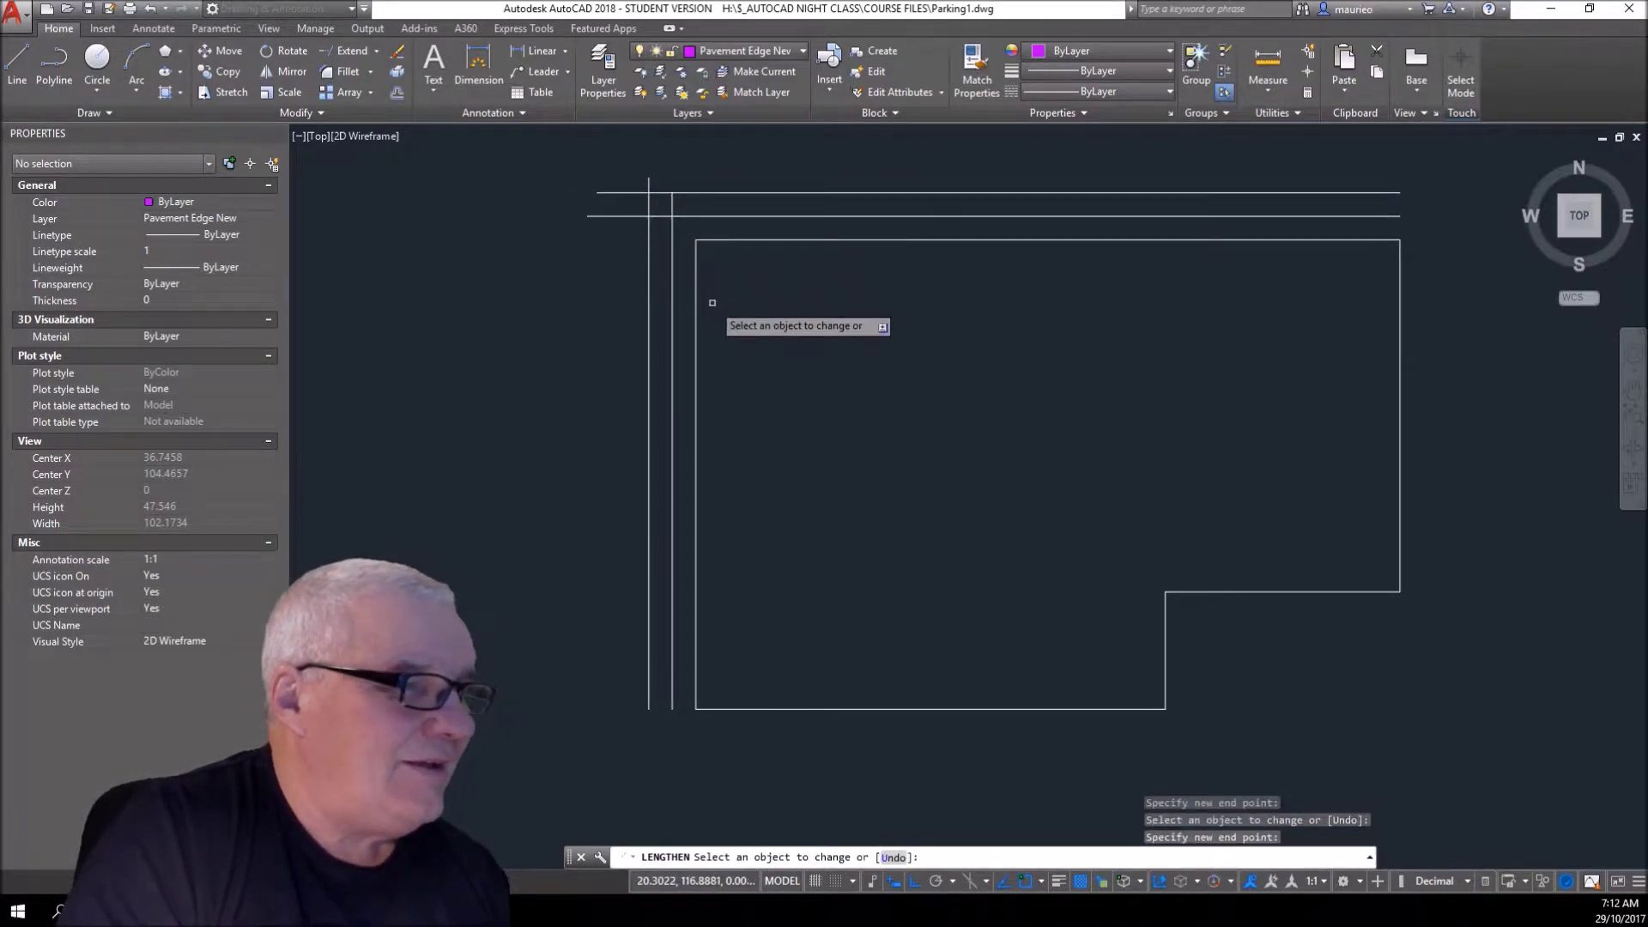
key(Escape)
key(Escape)
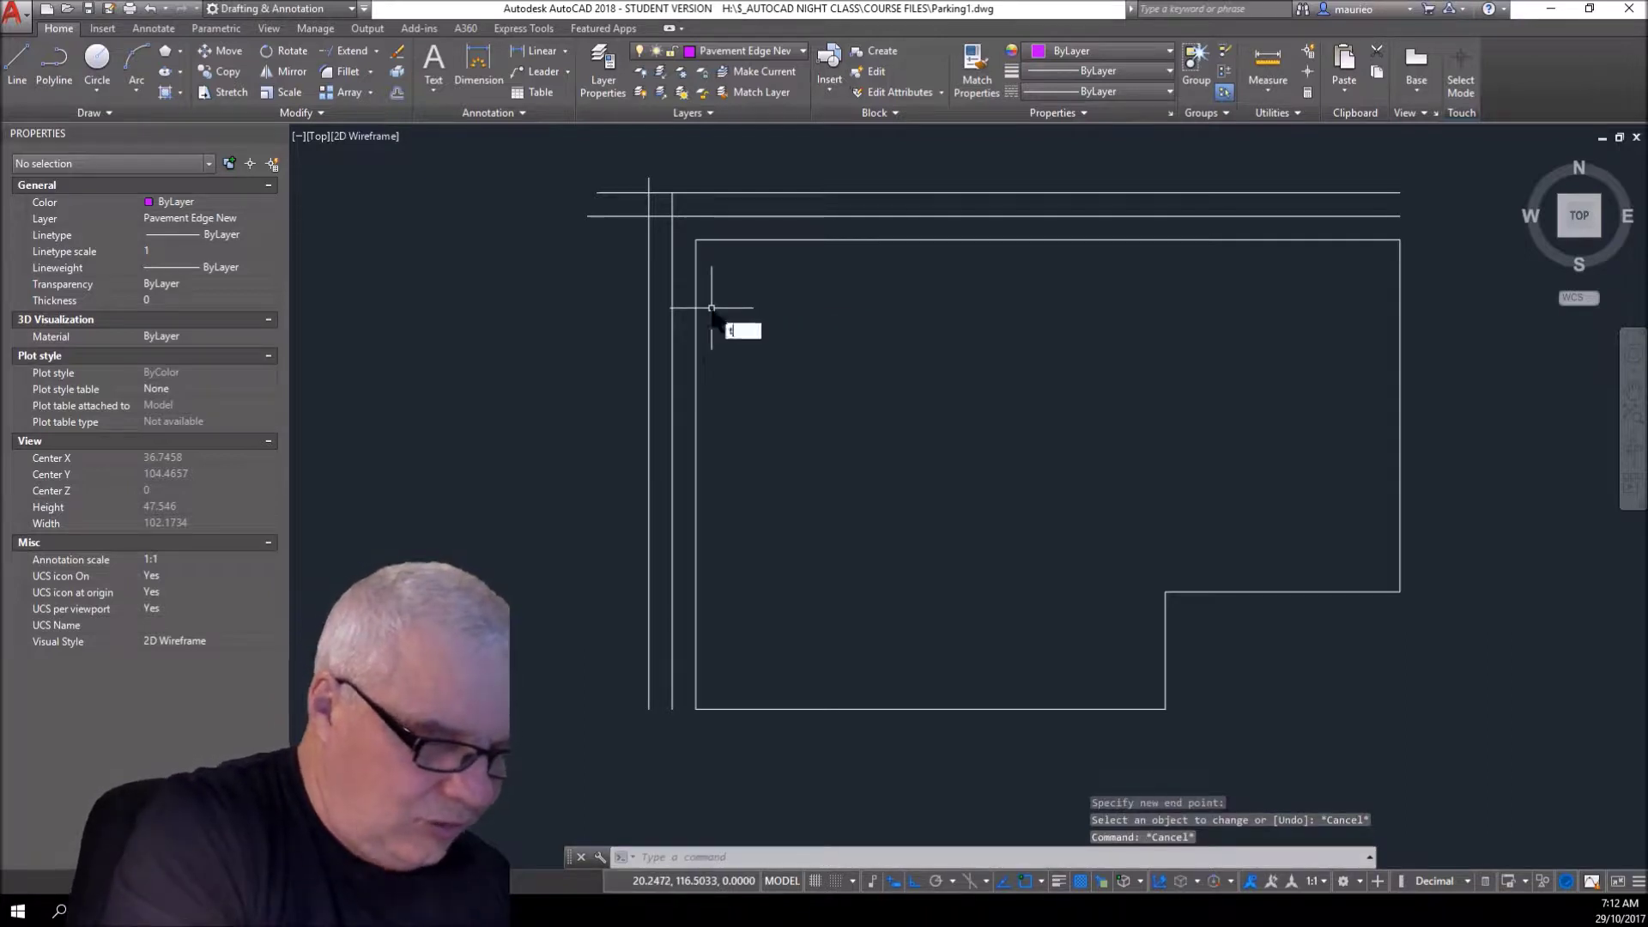
- Trim the overhanging stubs so the pavement lines meet cleanly at the top-left corner
text(tr)
key(Return)
key(Return)
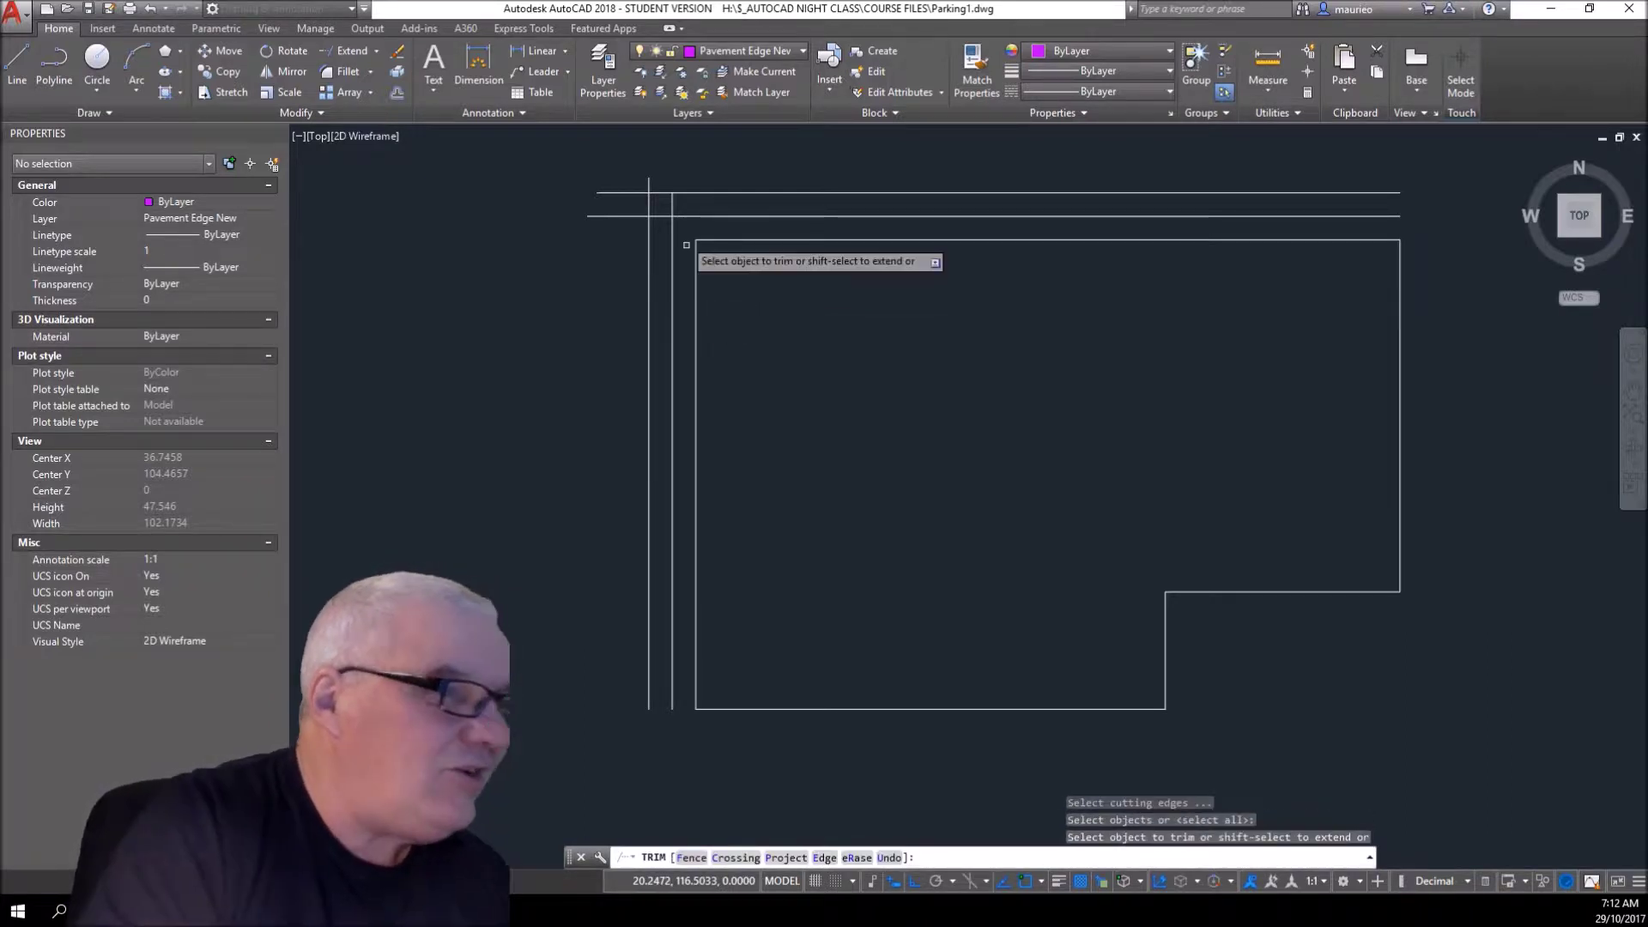
click(642, 182)
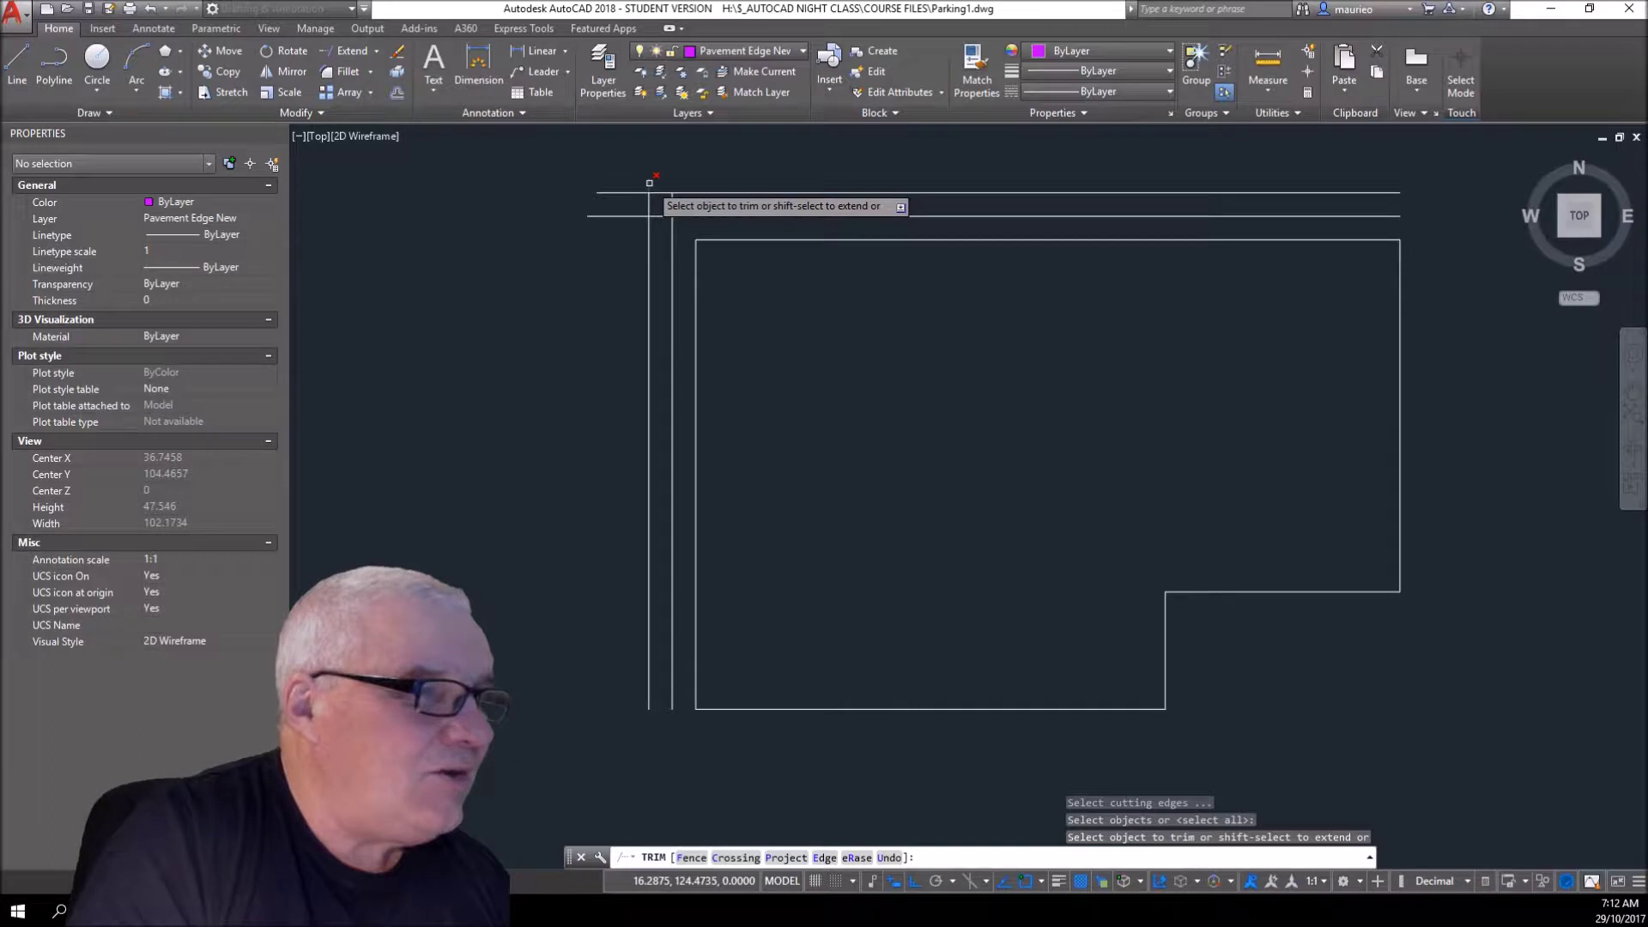
click(640, 182)
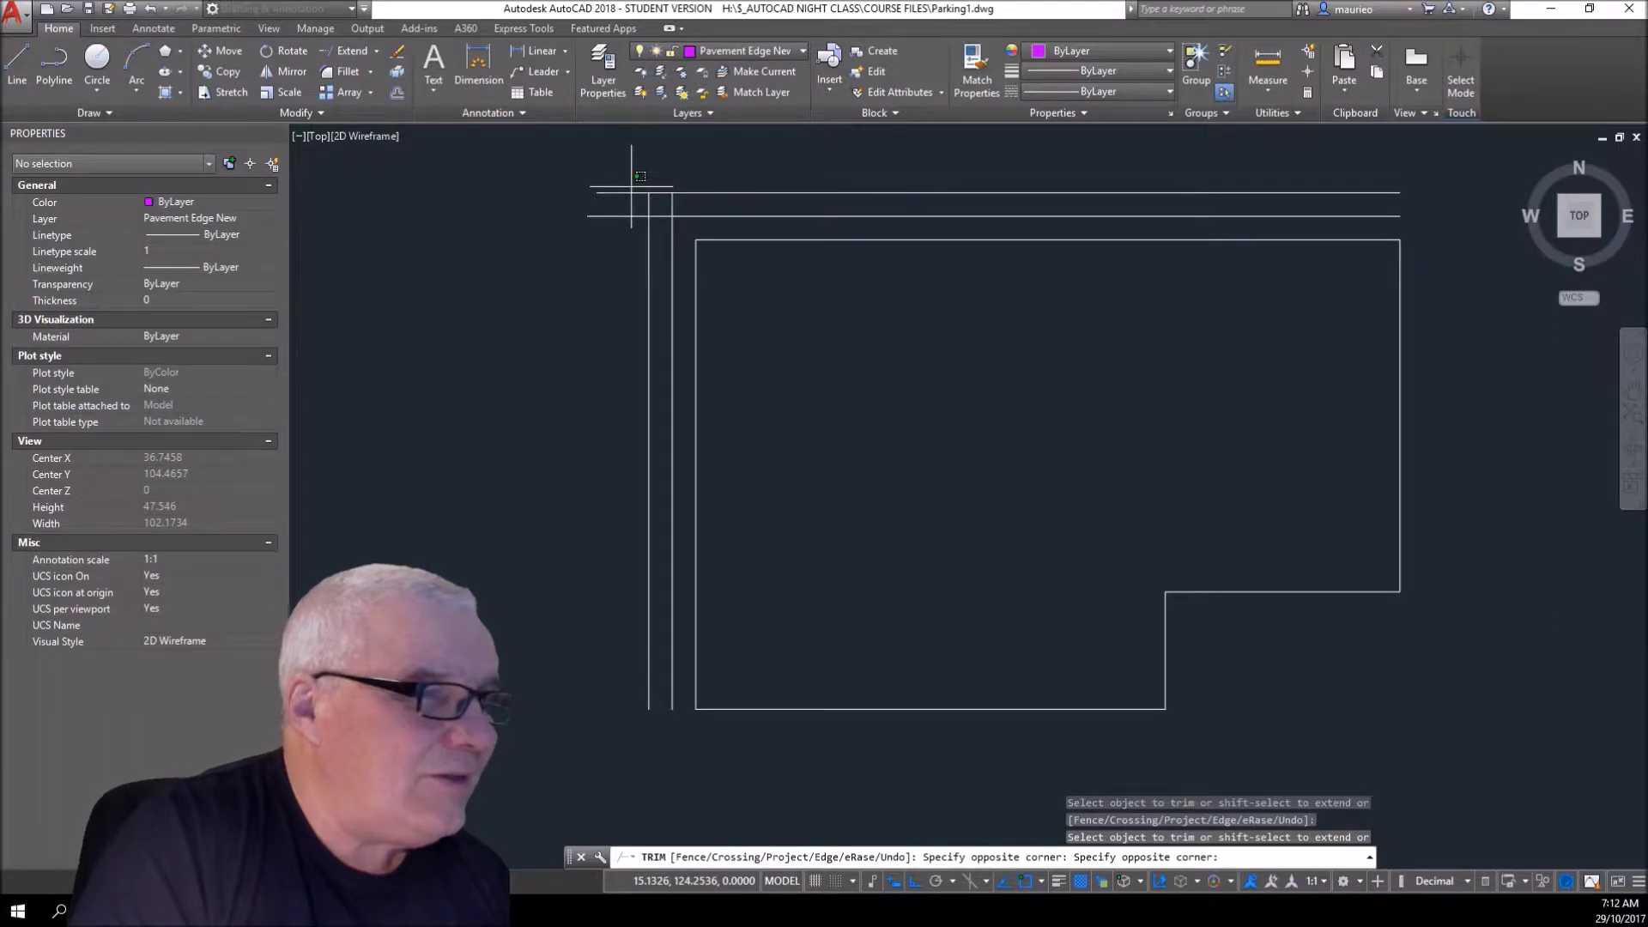
click(640, 354)
click(674, 204)
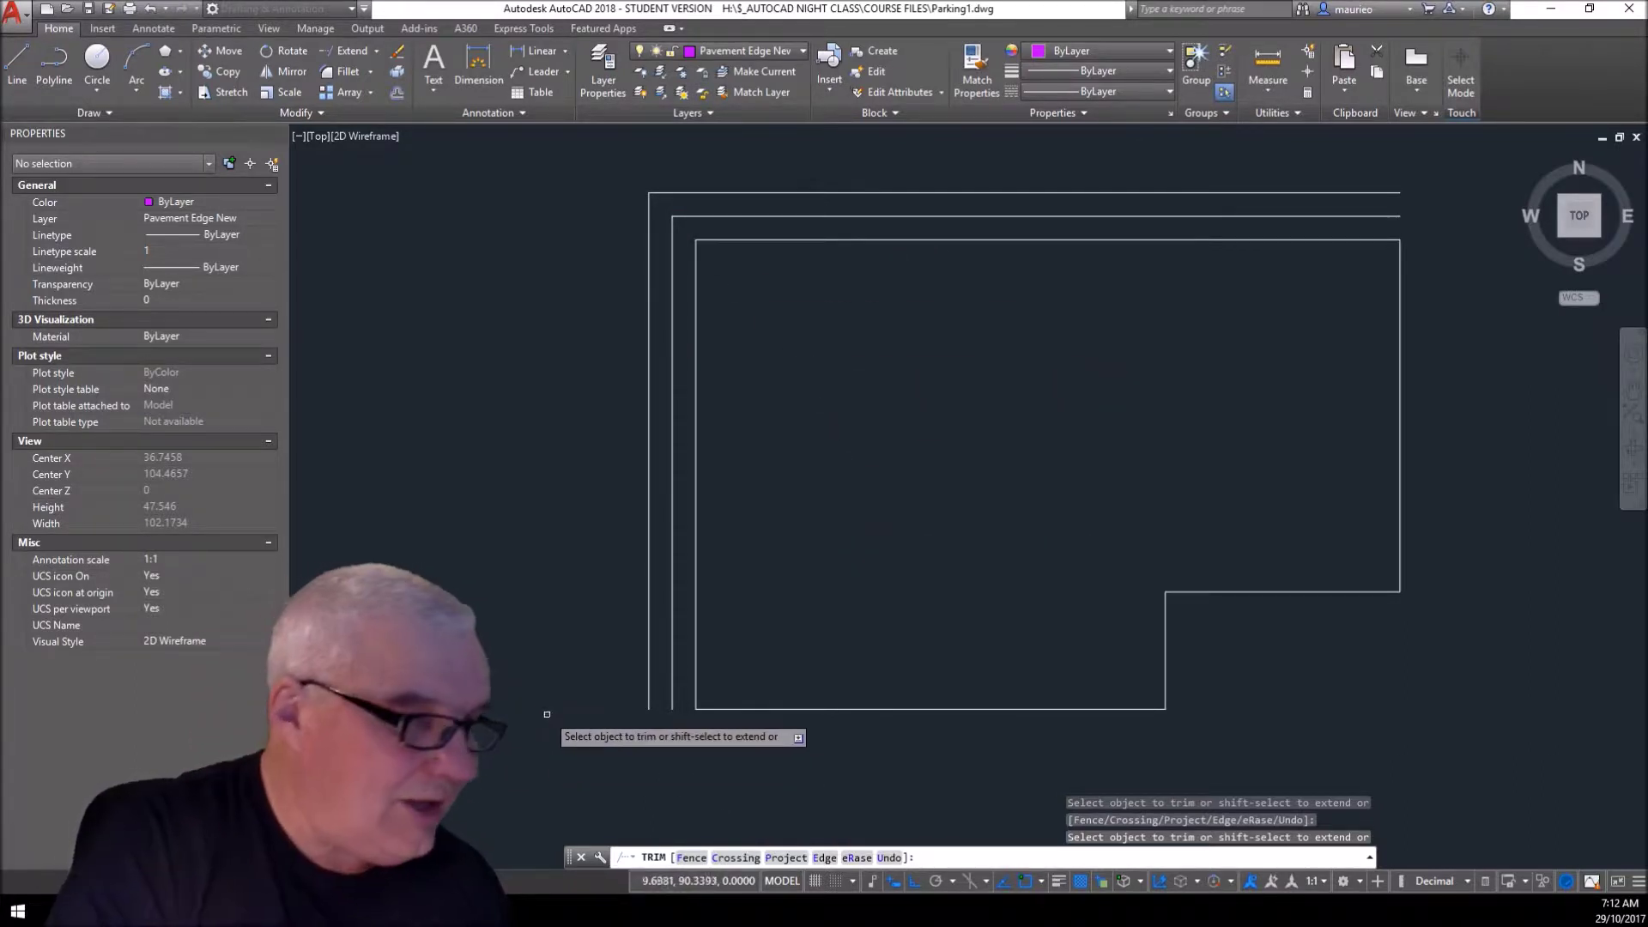
scroll(629, 724, up, 2)
scroll(661, 742, down, 2)
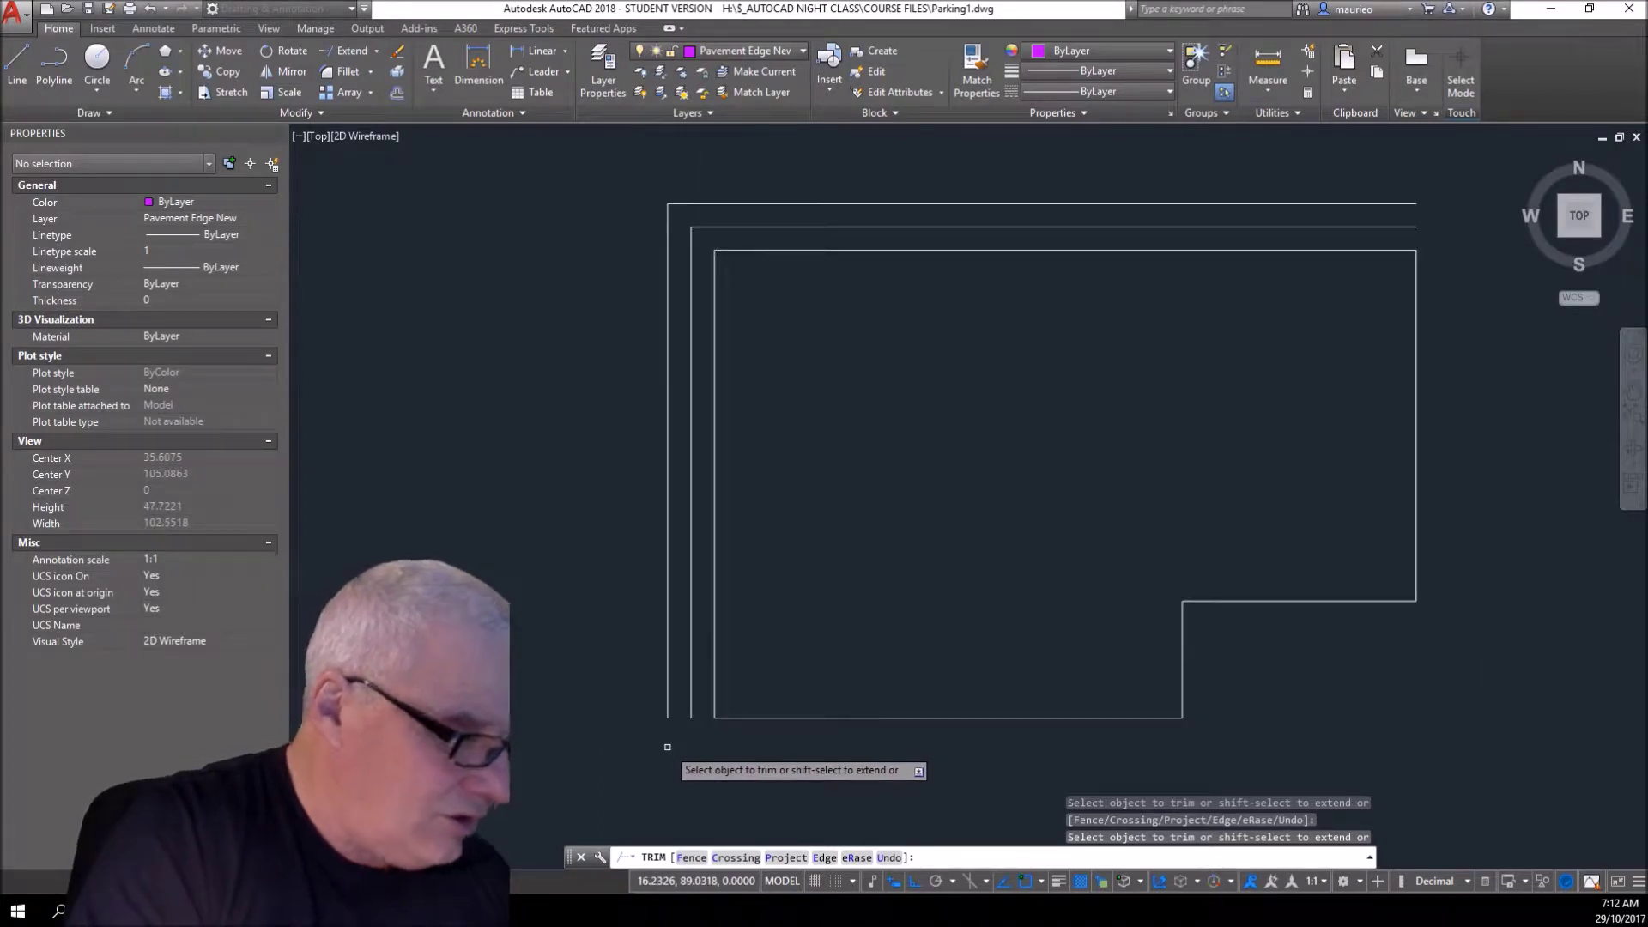
key(Escape)
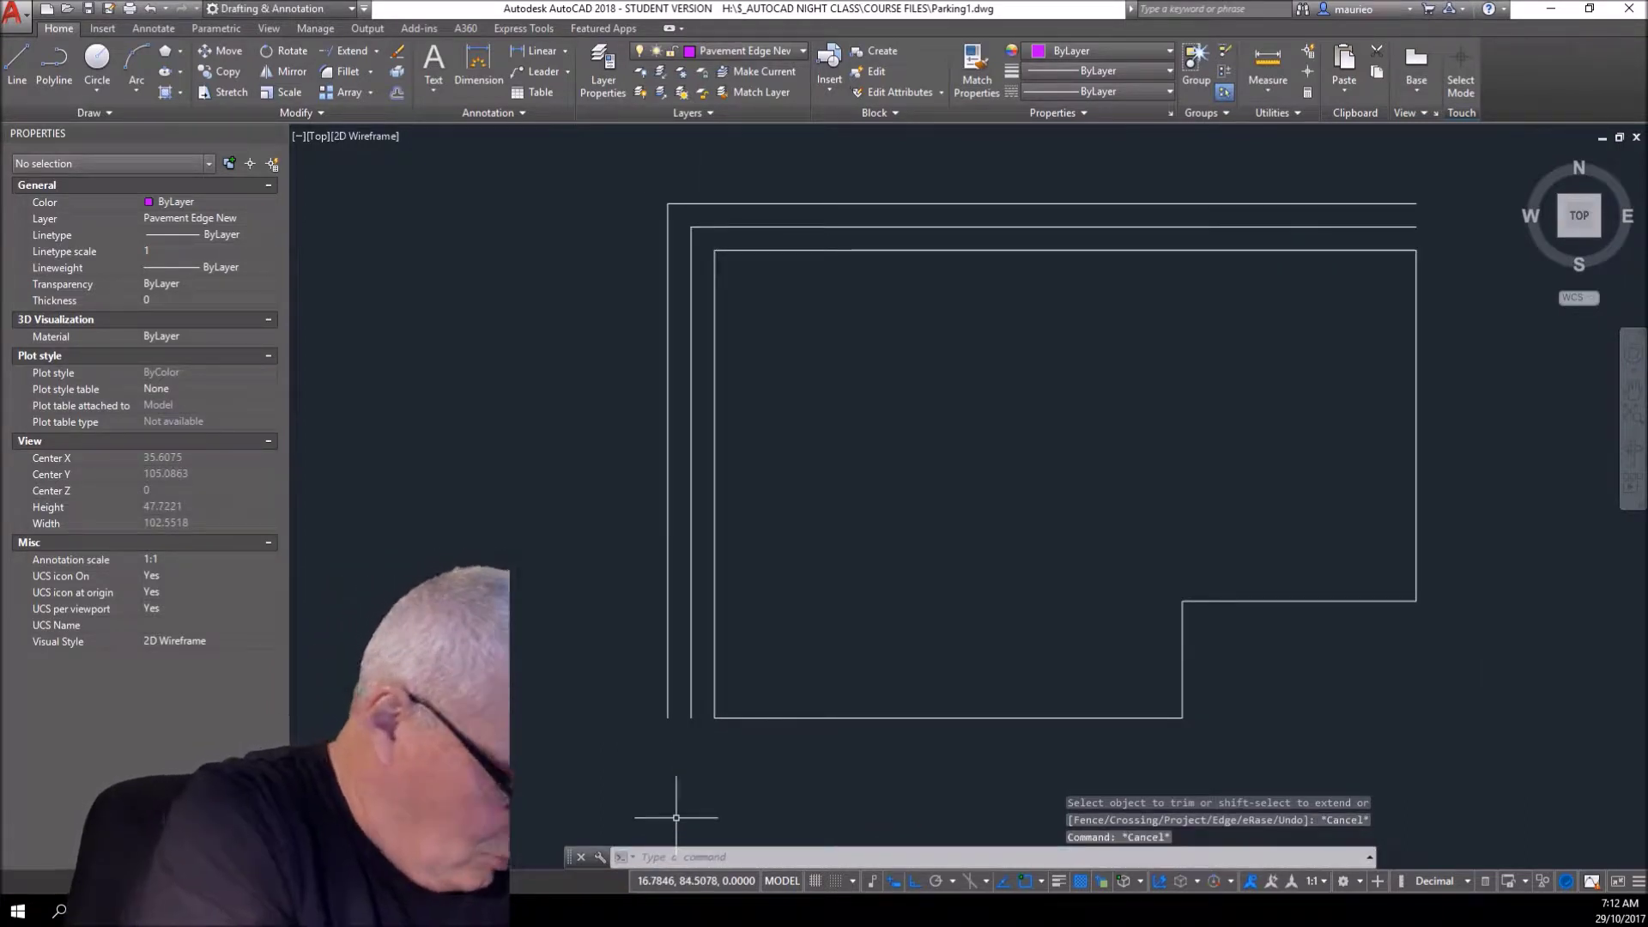
- Draw a short line joining the bottom ends of the two left pavement lines
text(l)
key(Return)
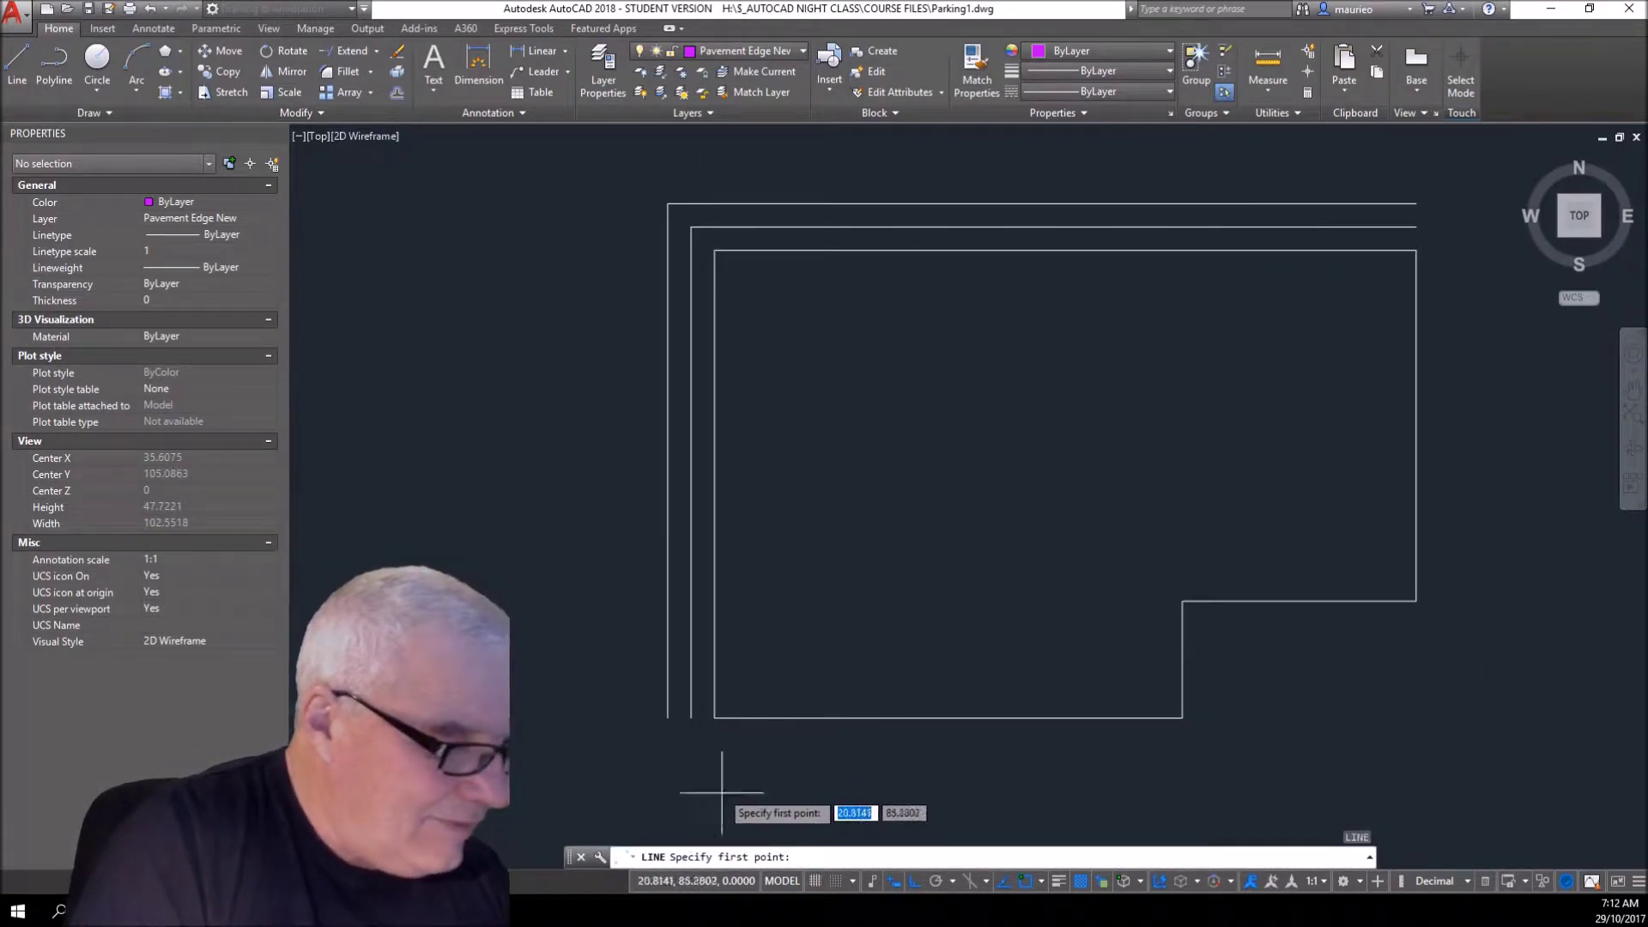
click(668, 718)
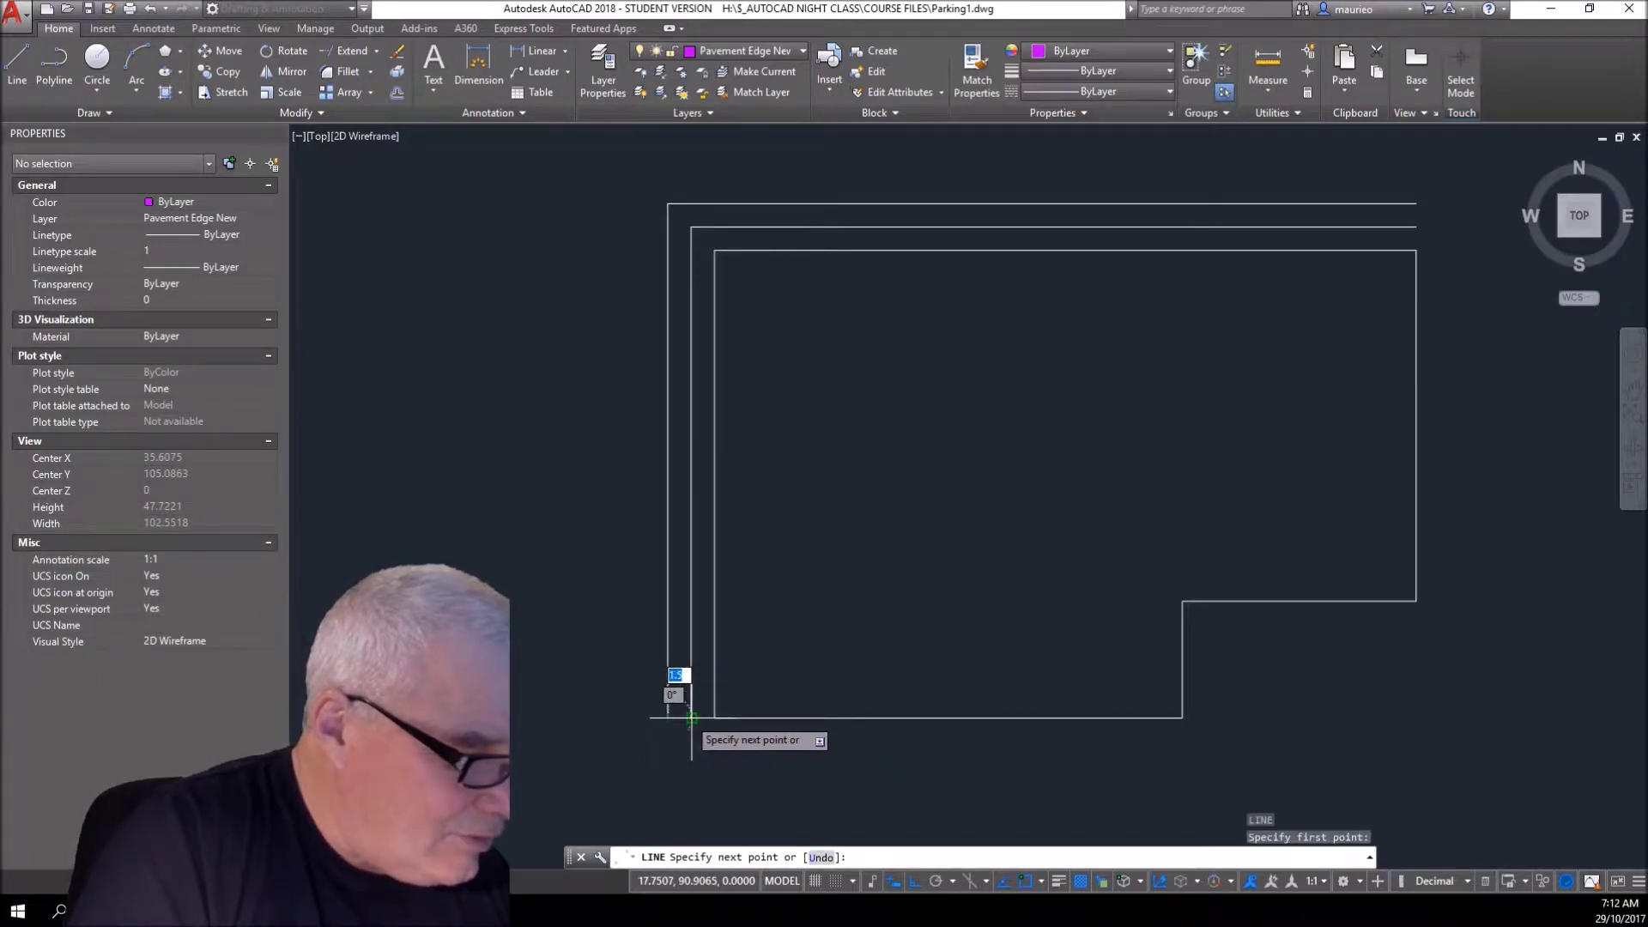
click(691, 718)
key(Escape)
key(Escape)
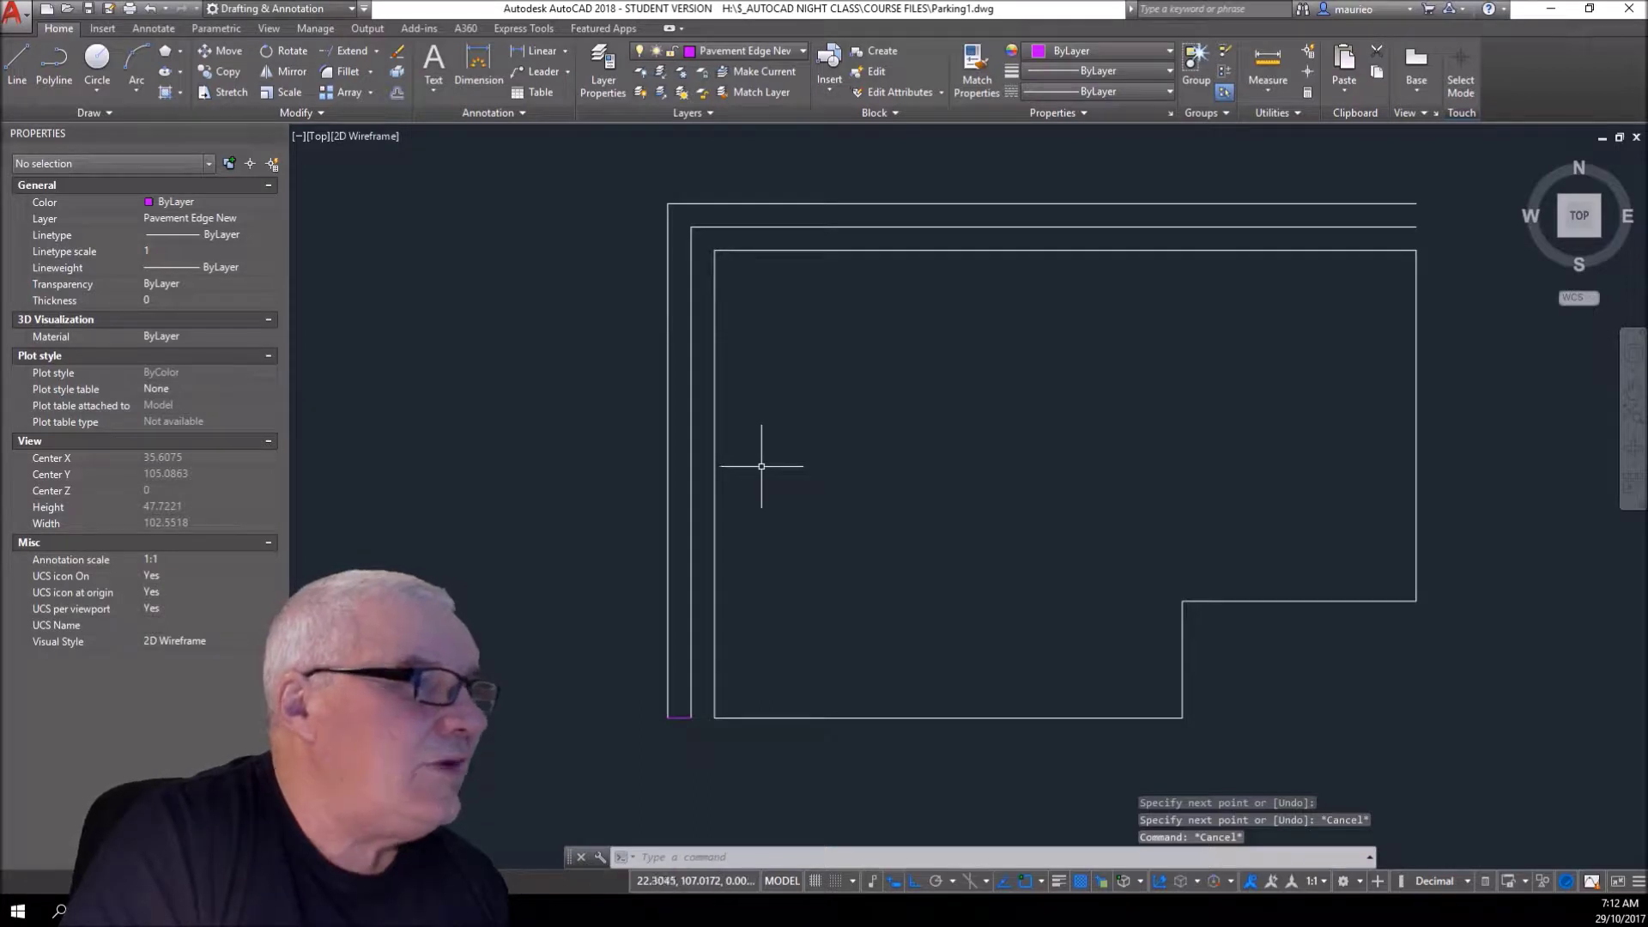
- Put the two vertical and two horizontal pavement lines on layer Pavement Edge New
click(694, 475)
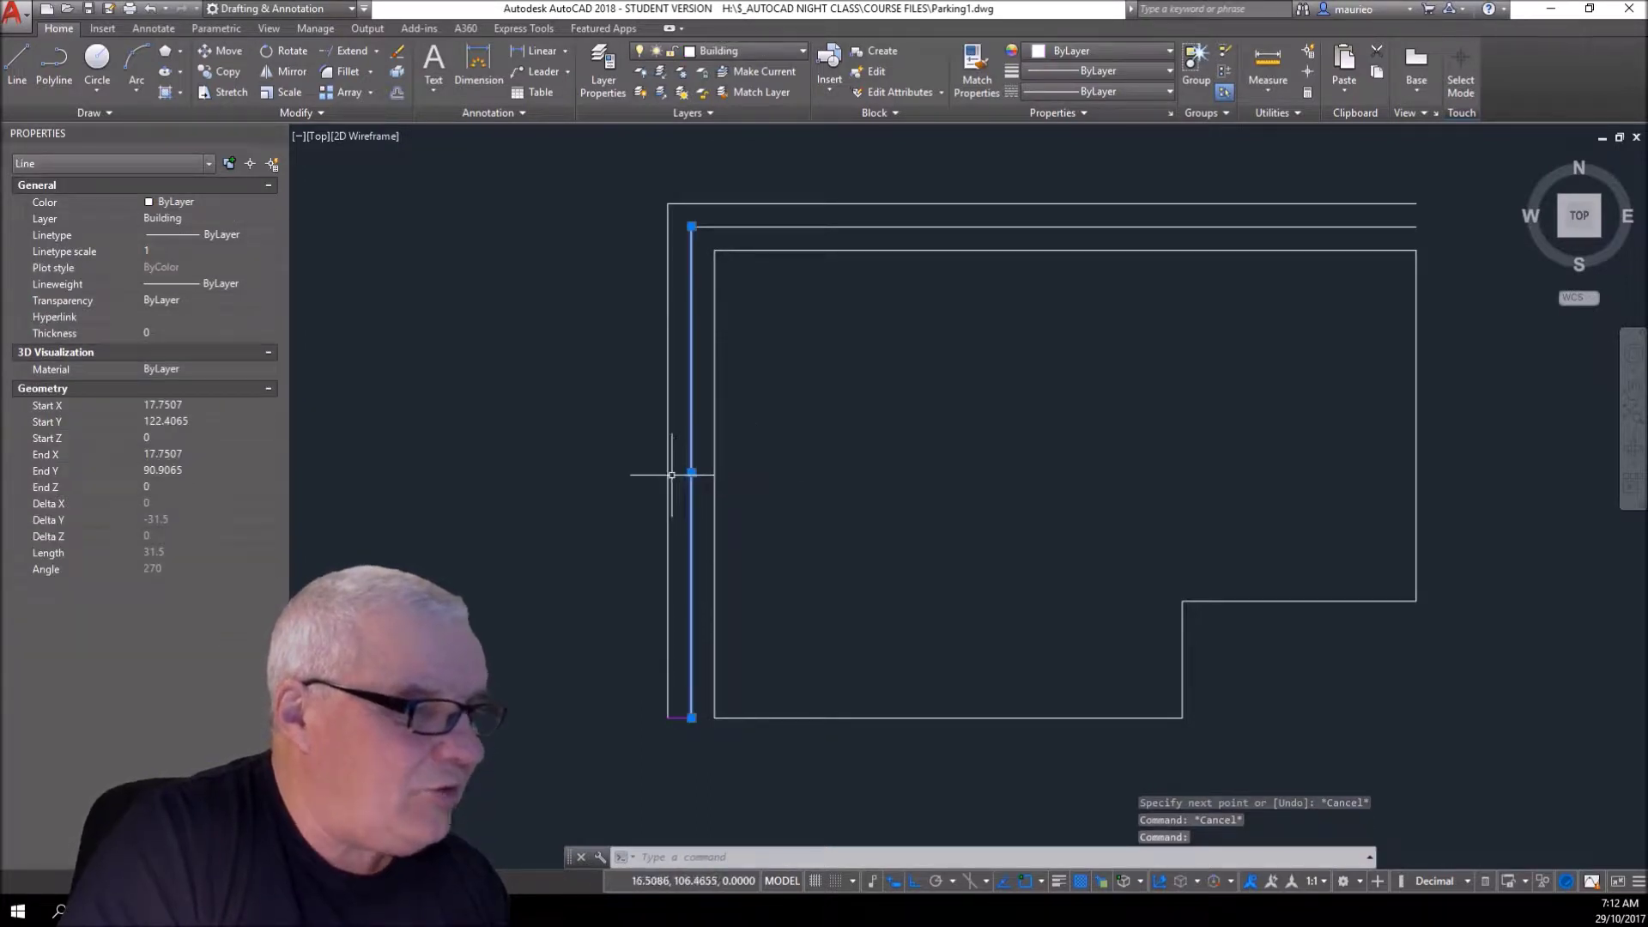
click(670, 471)
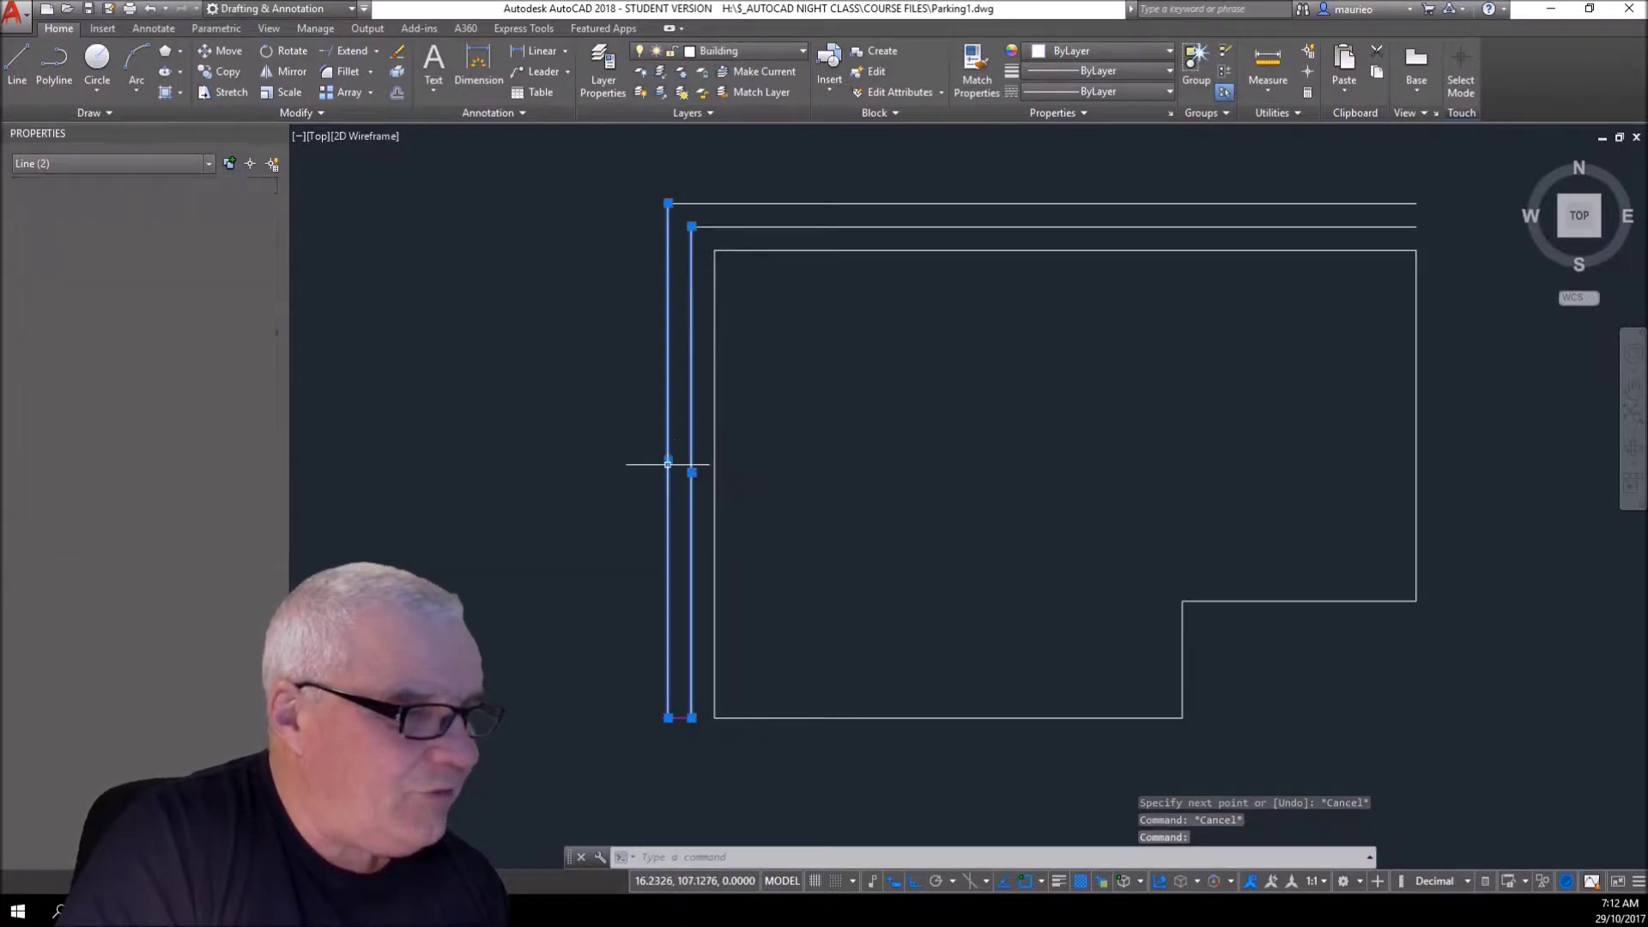
click(784, 202)
click(787, 227)
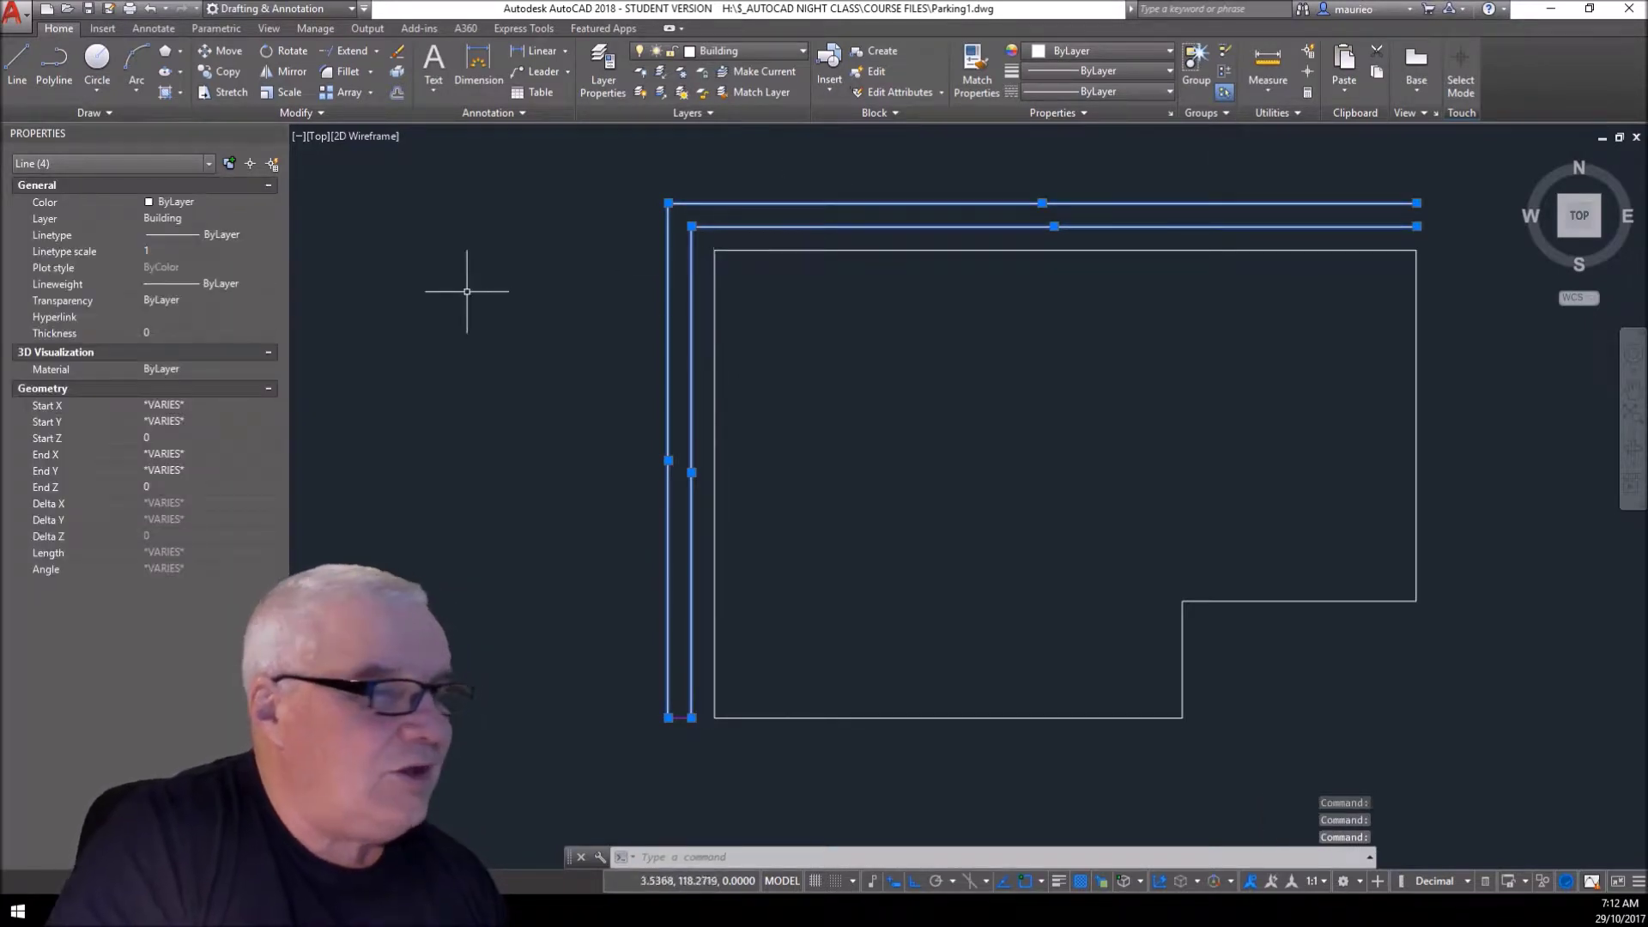
click(260, 215)
click(268, 218)
drag(269, 280, 268, 352)
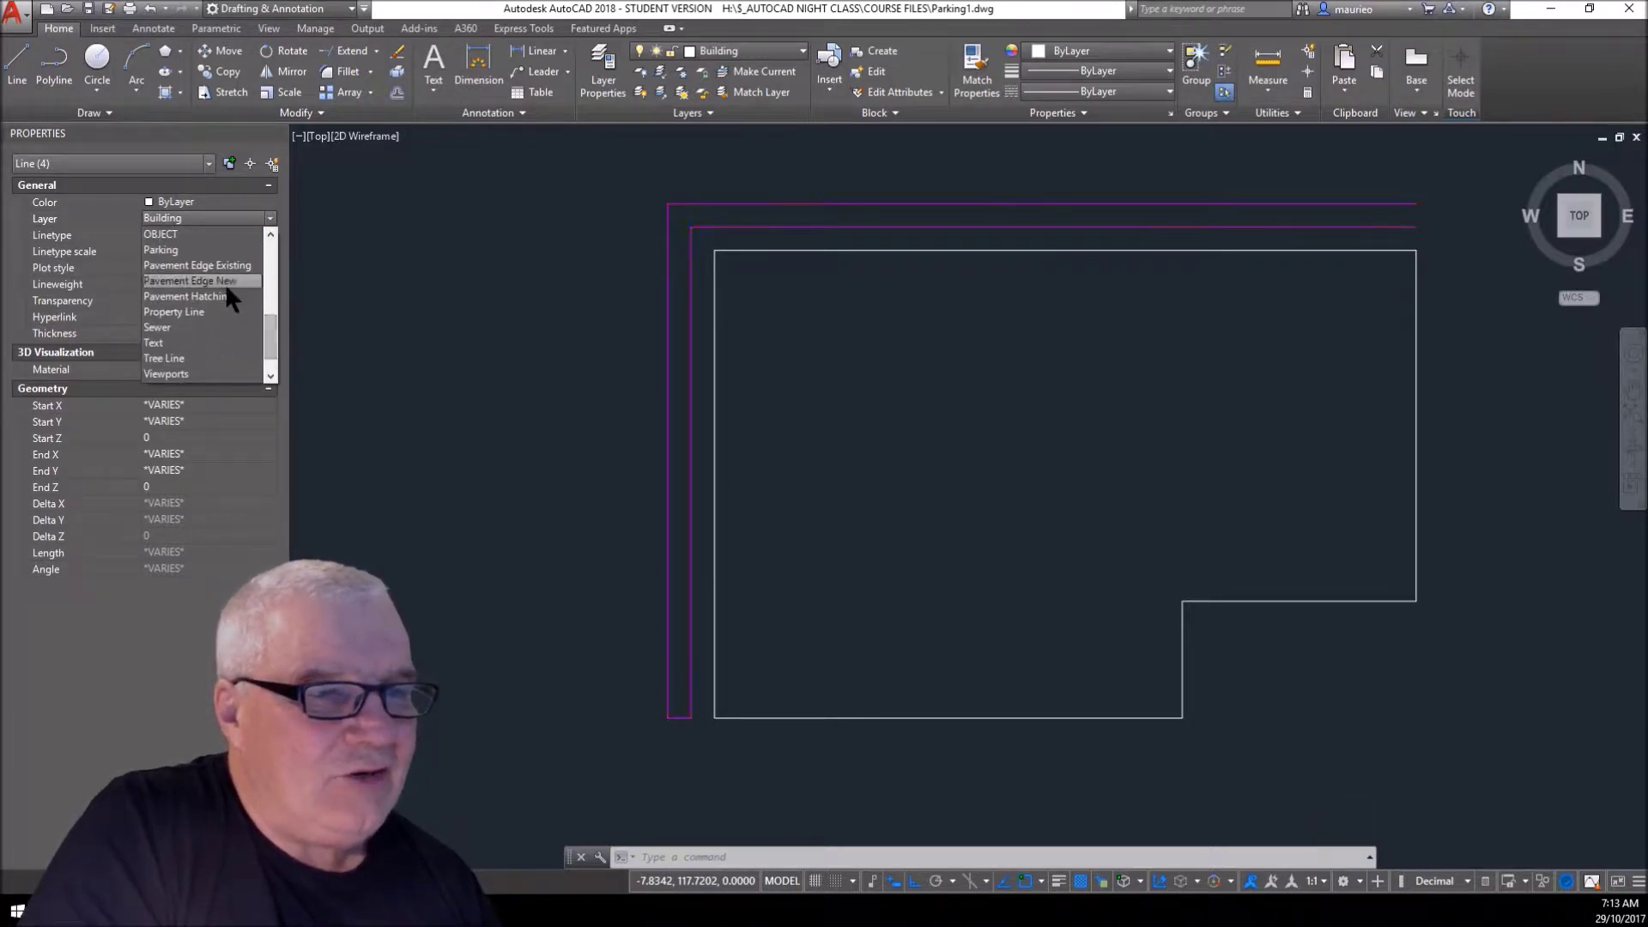
click(225, 280)
key(Escape)
key(Escape)
key(Escape)
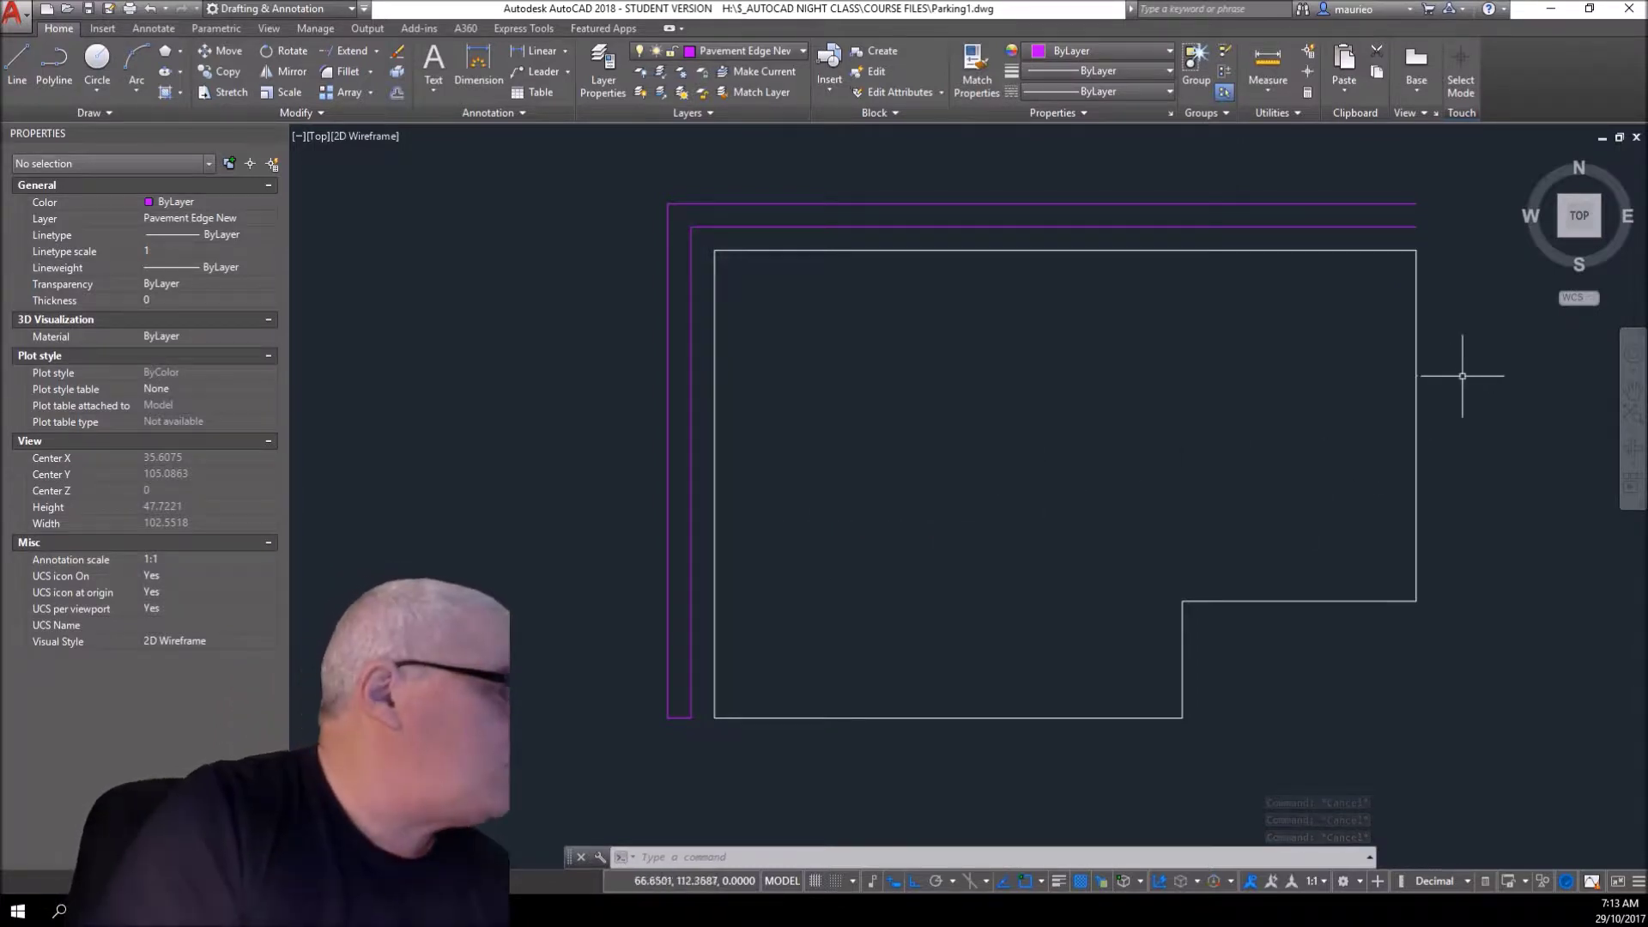
mouse_move(1468, 221)
middle_down()
mouse_move(1387, 221)
mouse_move(1350, 298)
middle_up()
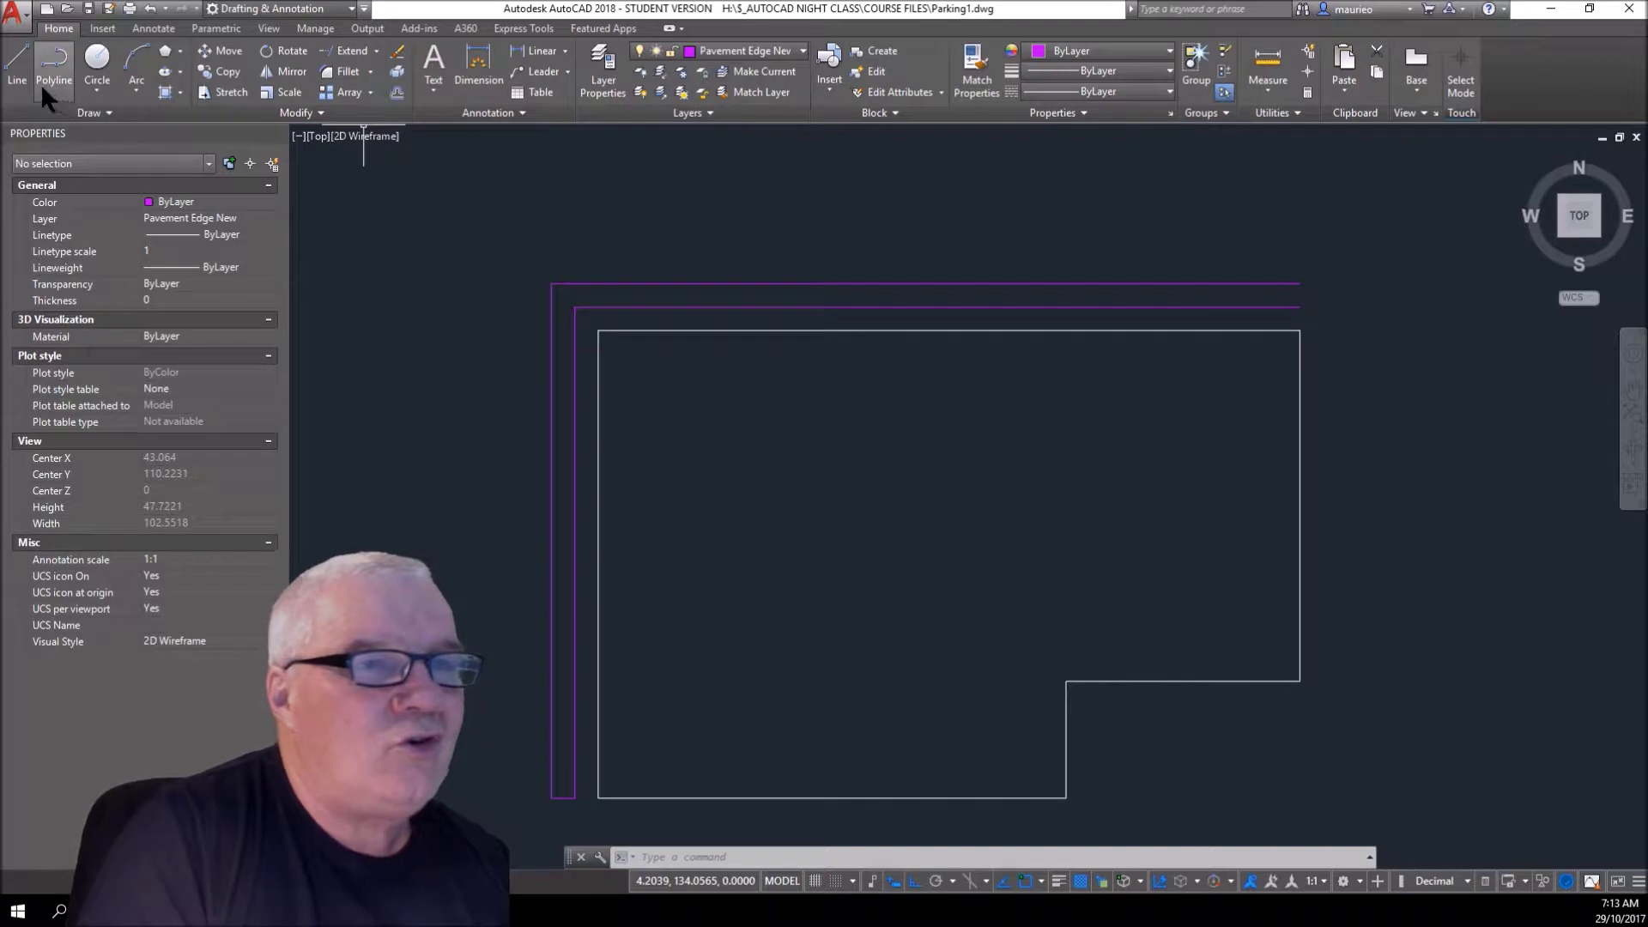
click(19, 59)
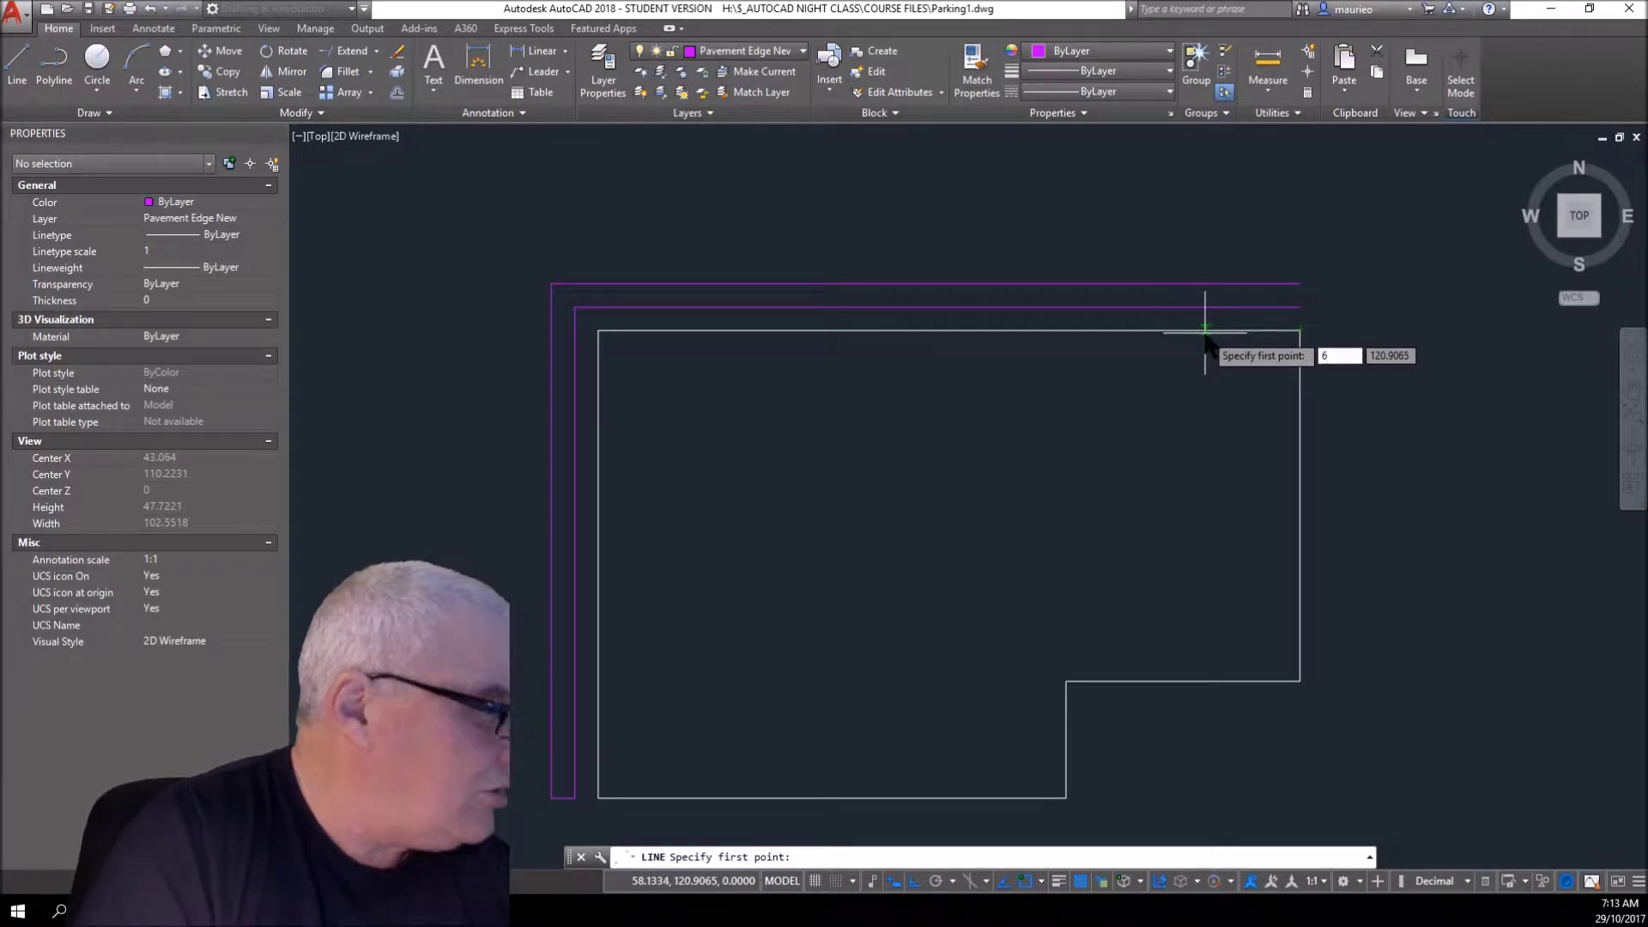
text(6)
key(Return)
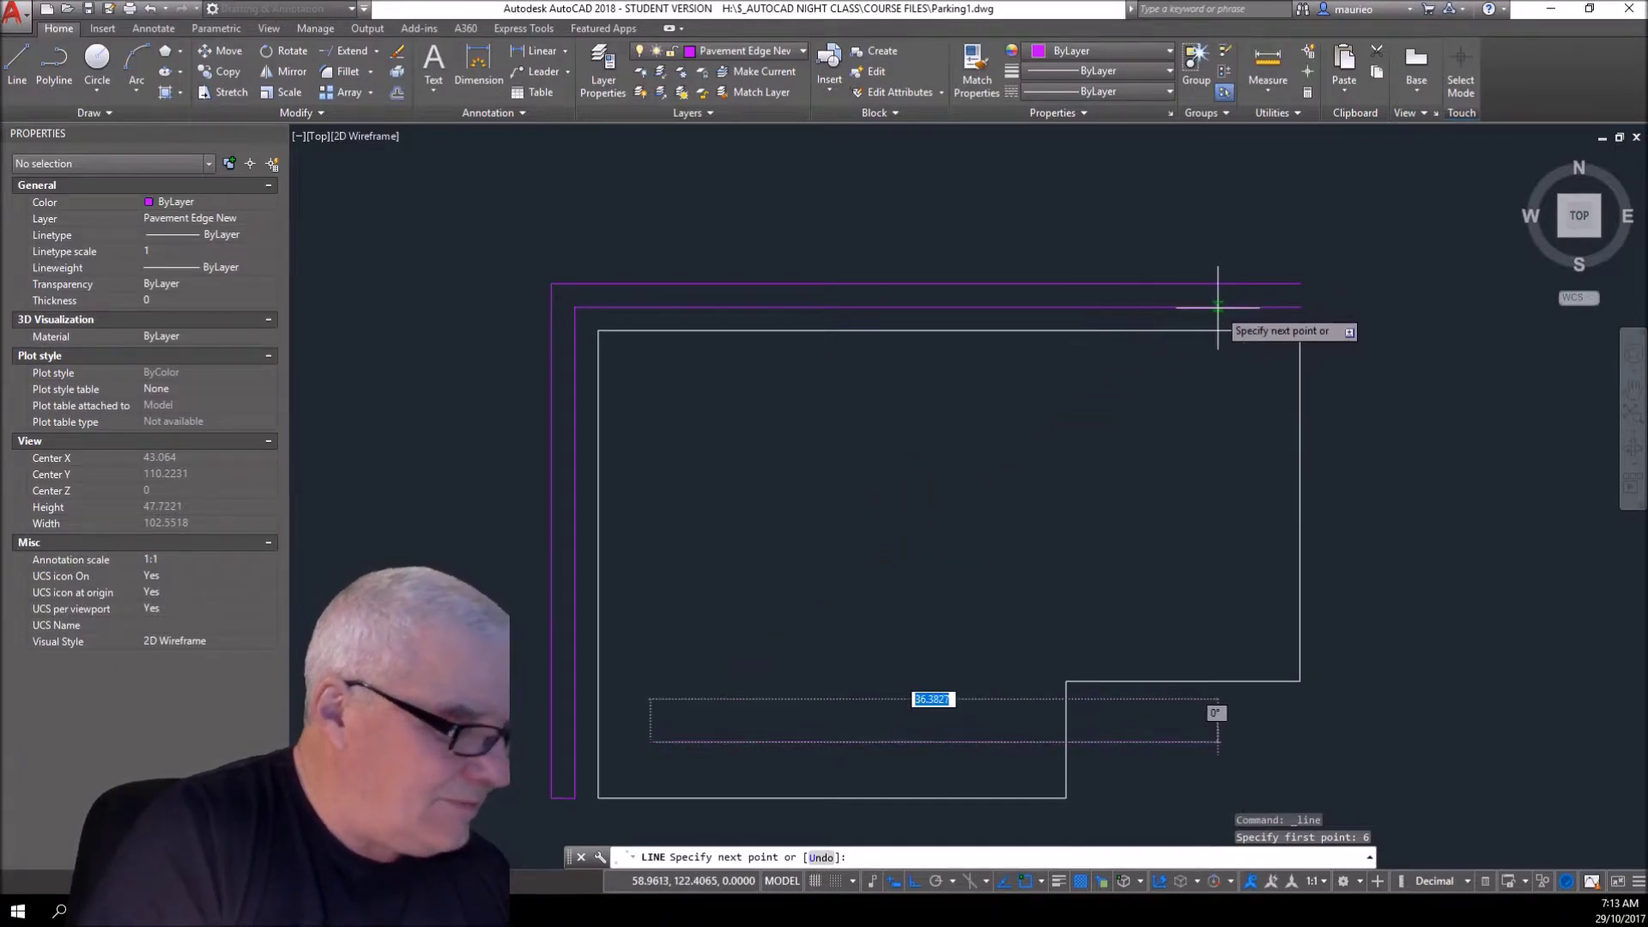
key(Escape)
key(Escape)
key(Escape)
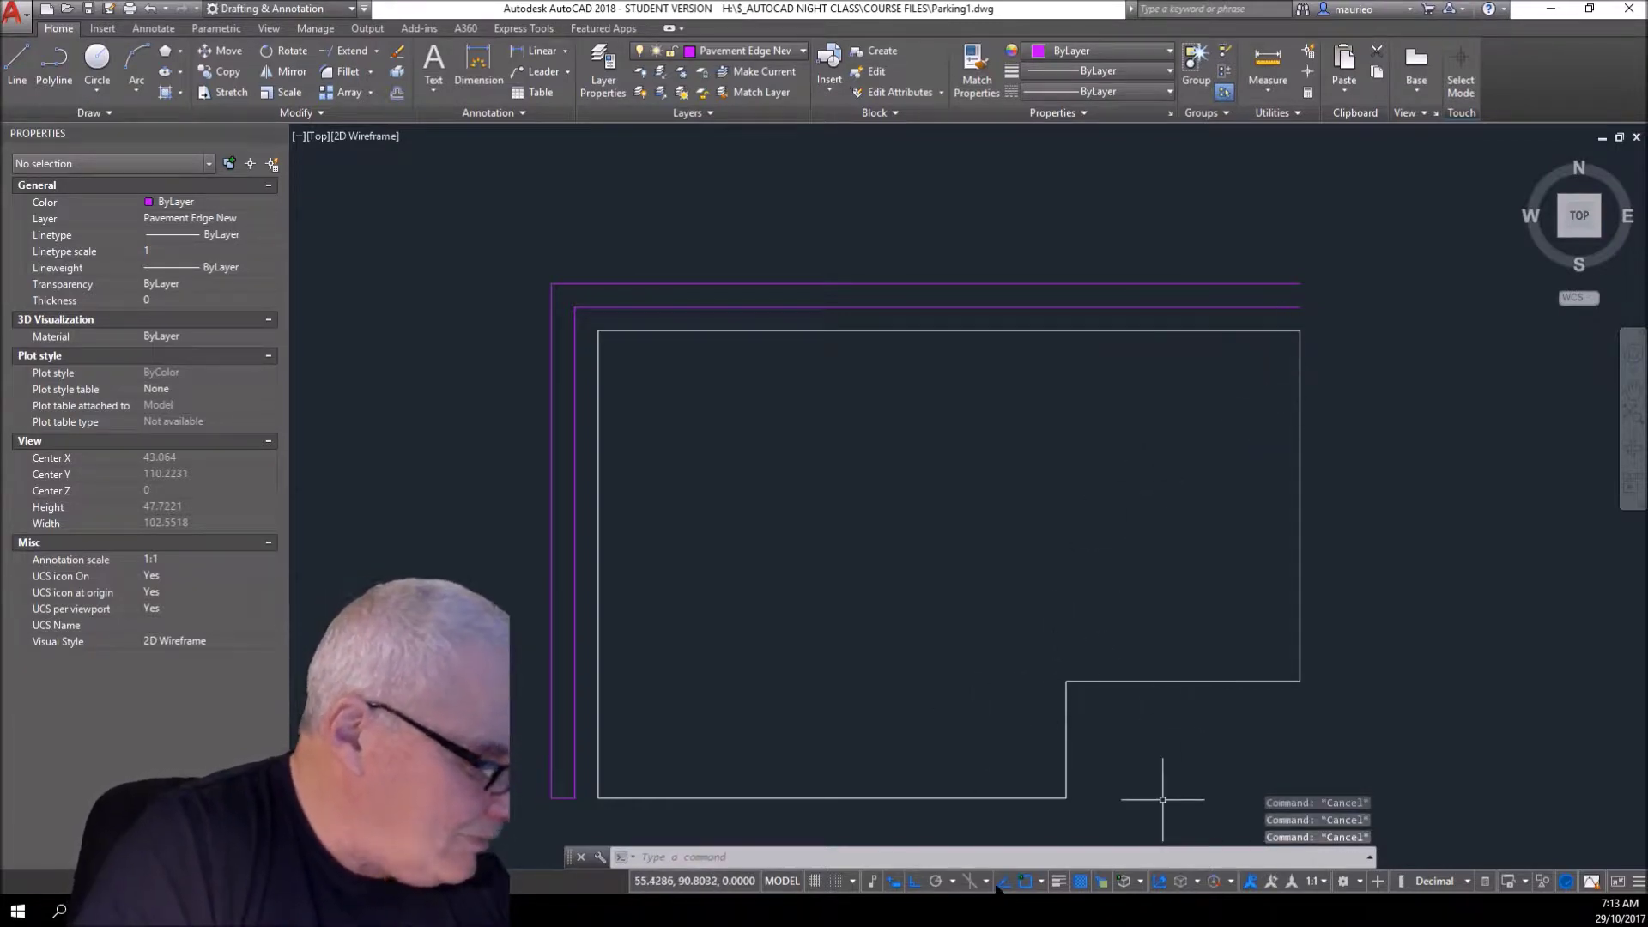
- Turn object snap off and uncheck the Quadrant and Nearest snap modes
click(1026, 881)
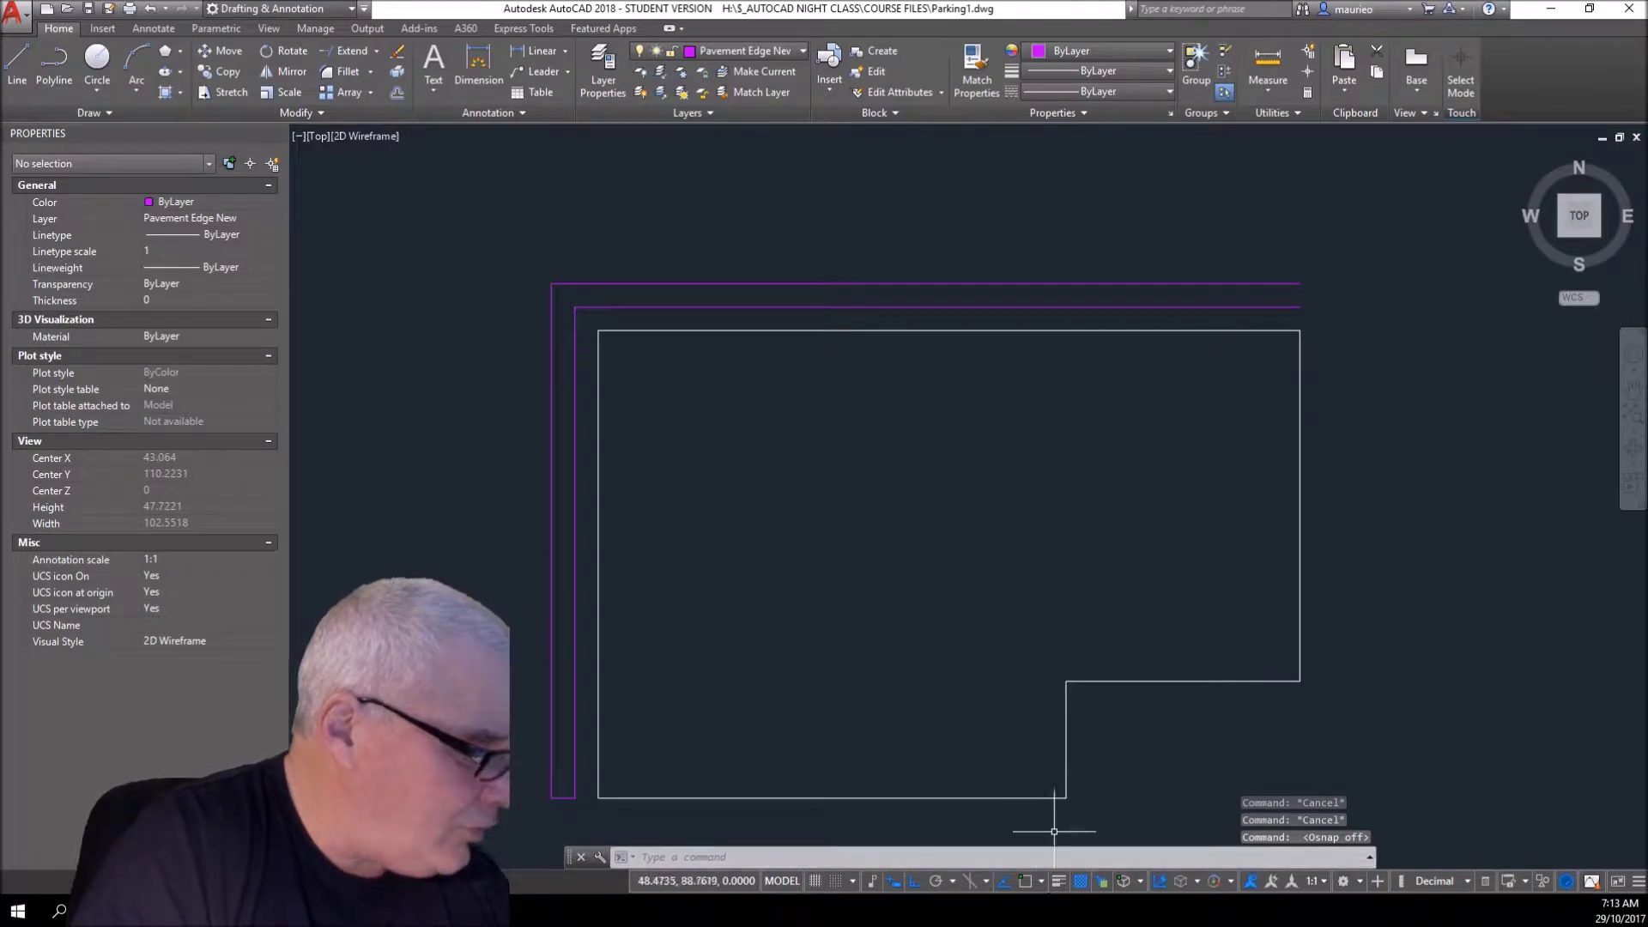
click(1040, 882)
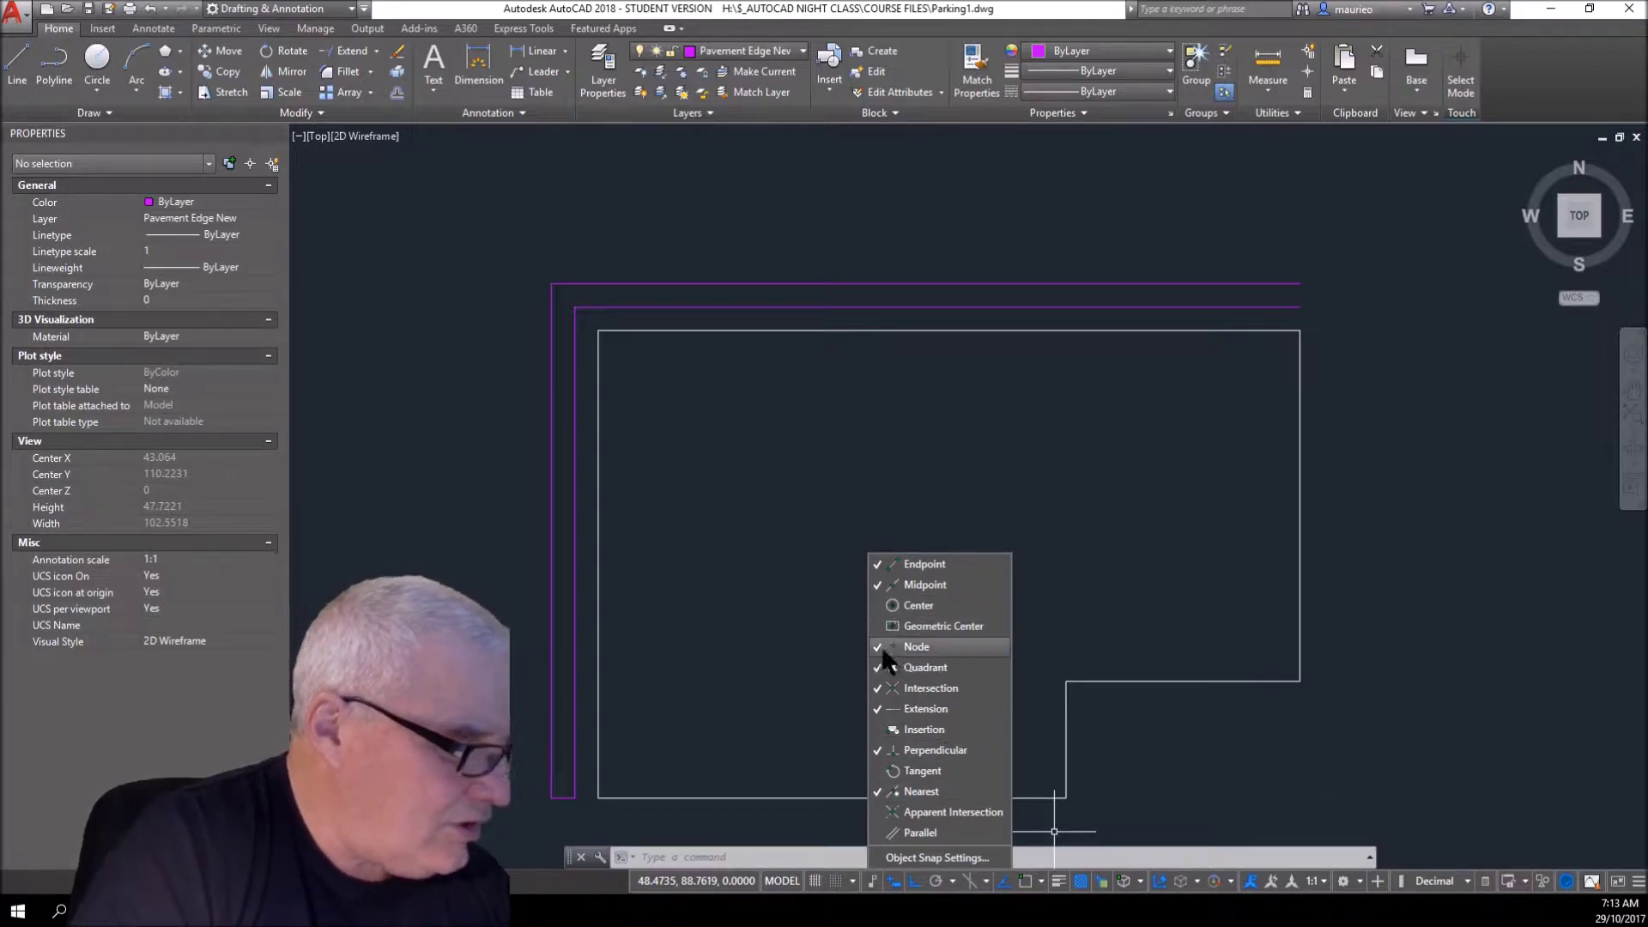
click(875, 666)
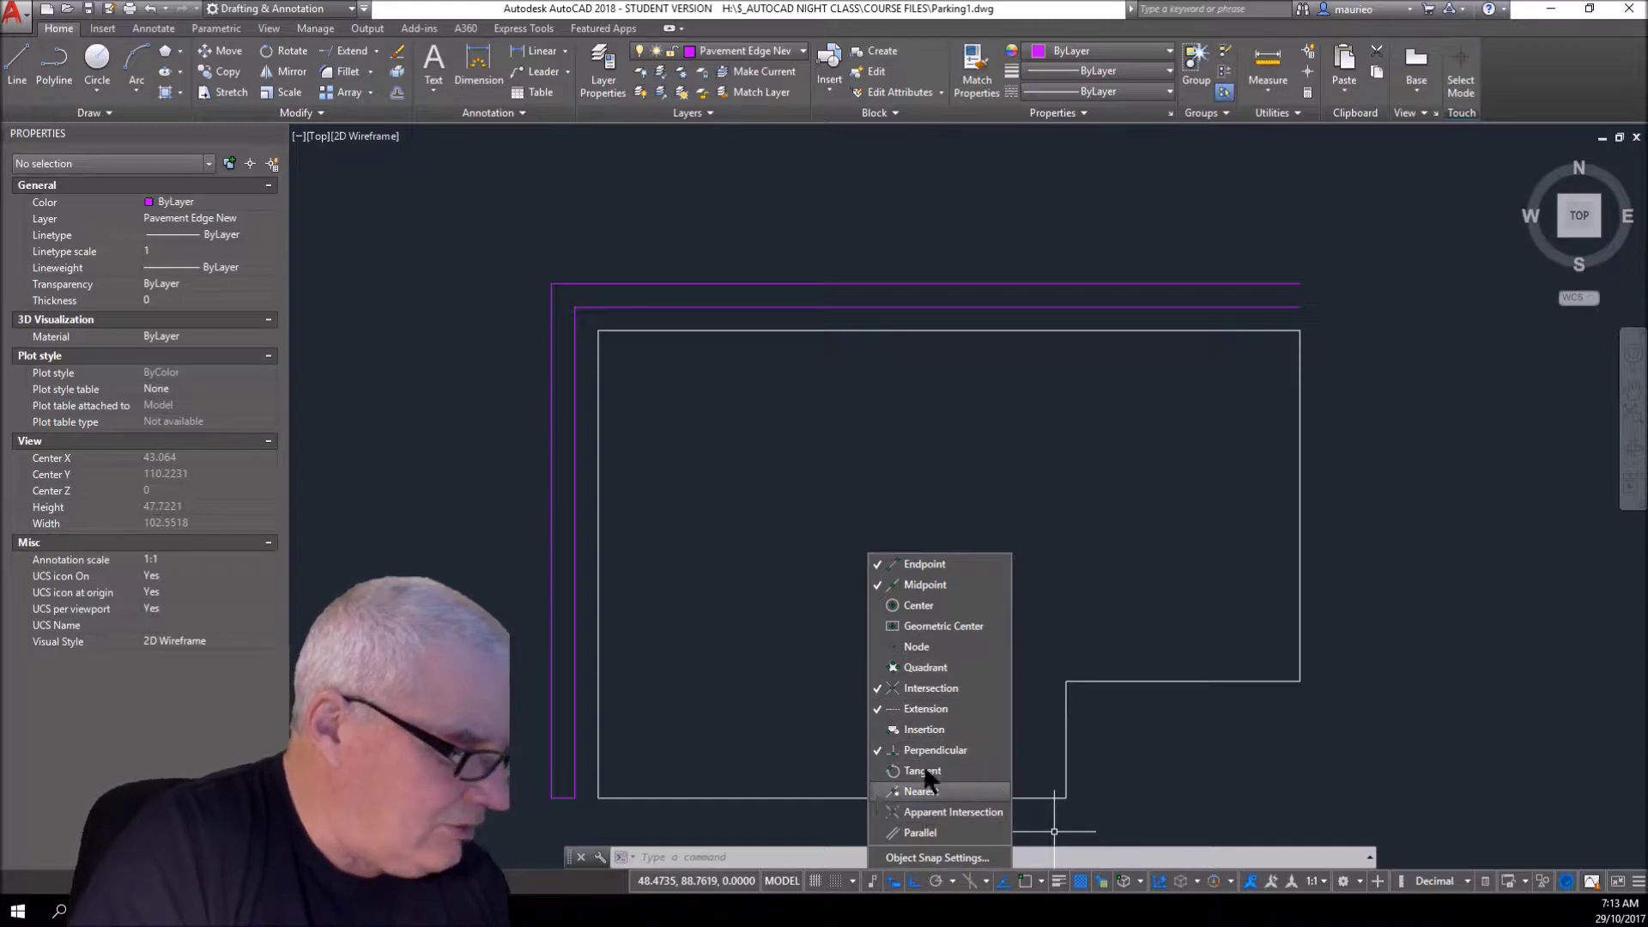
click(925, 788)
click(1162, 424)
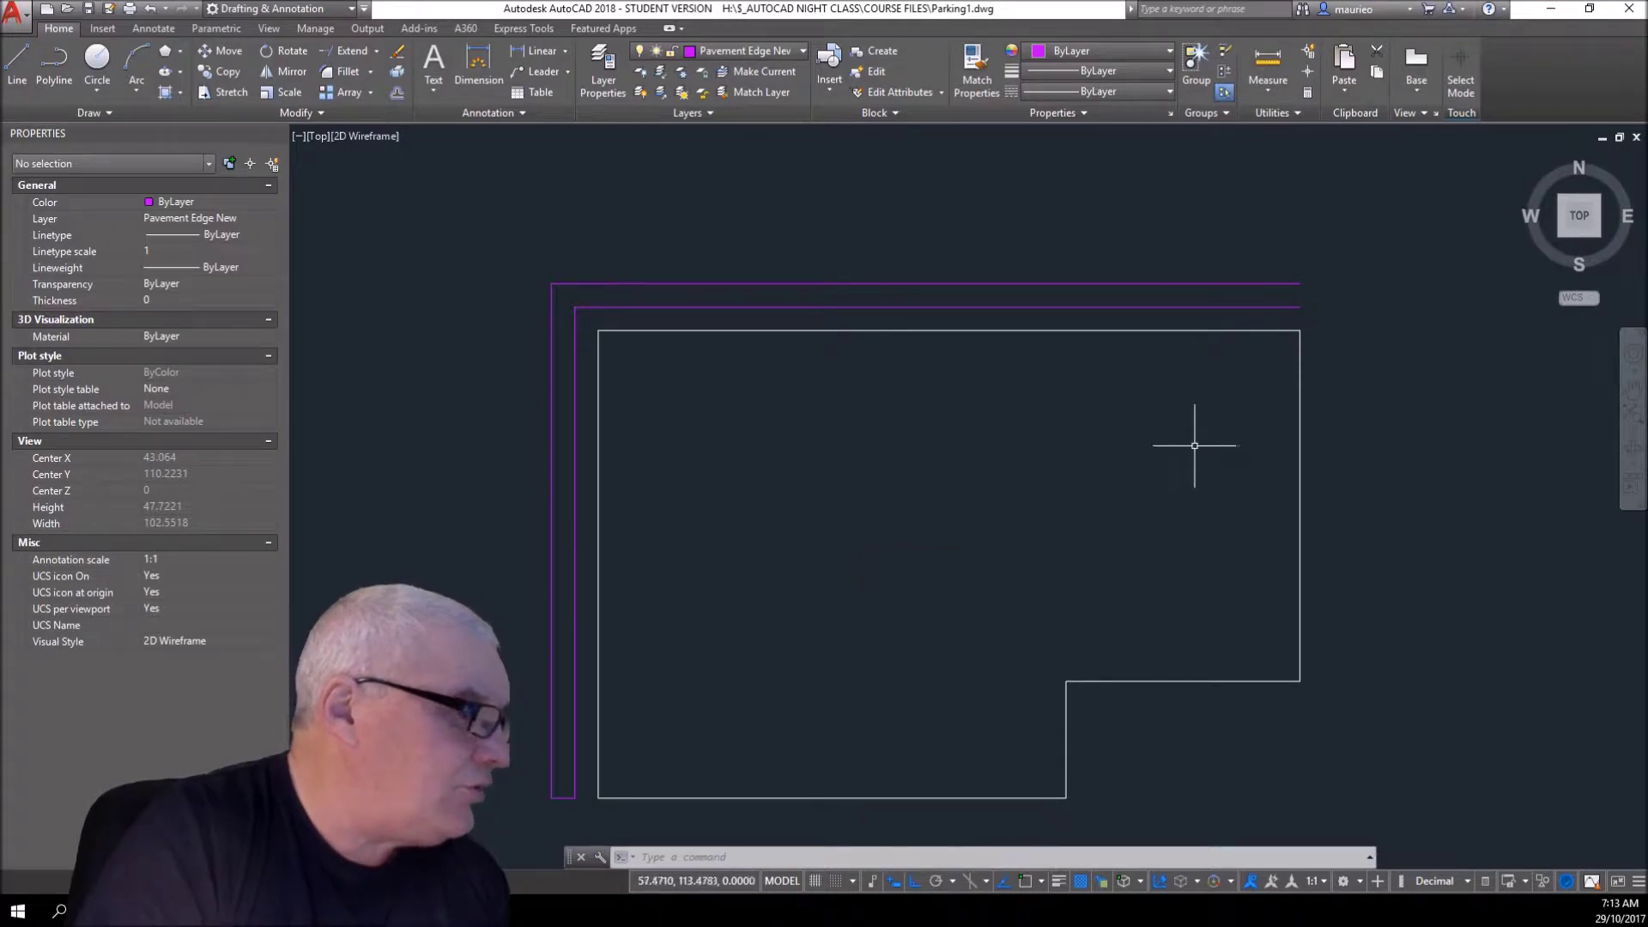
- With snapping back on, draw a short vertical cross line 6 units from the building's top-right corner
text(l)
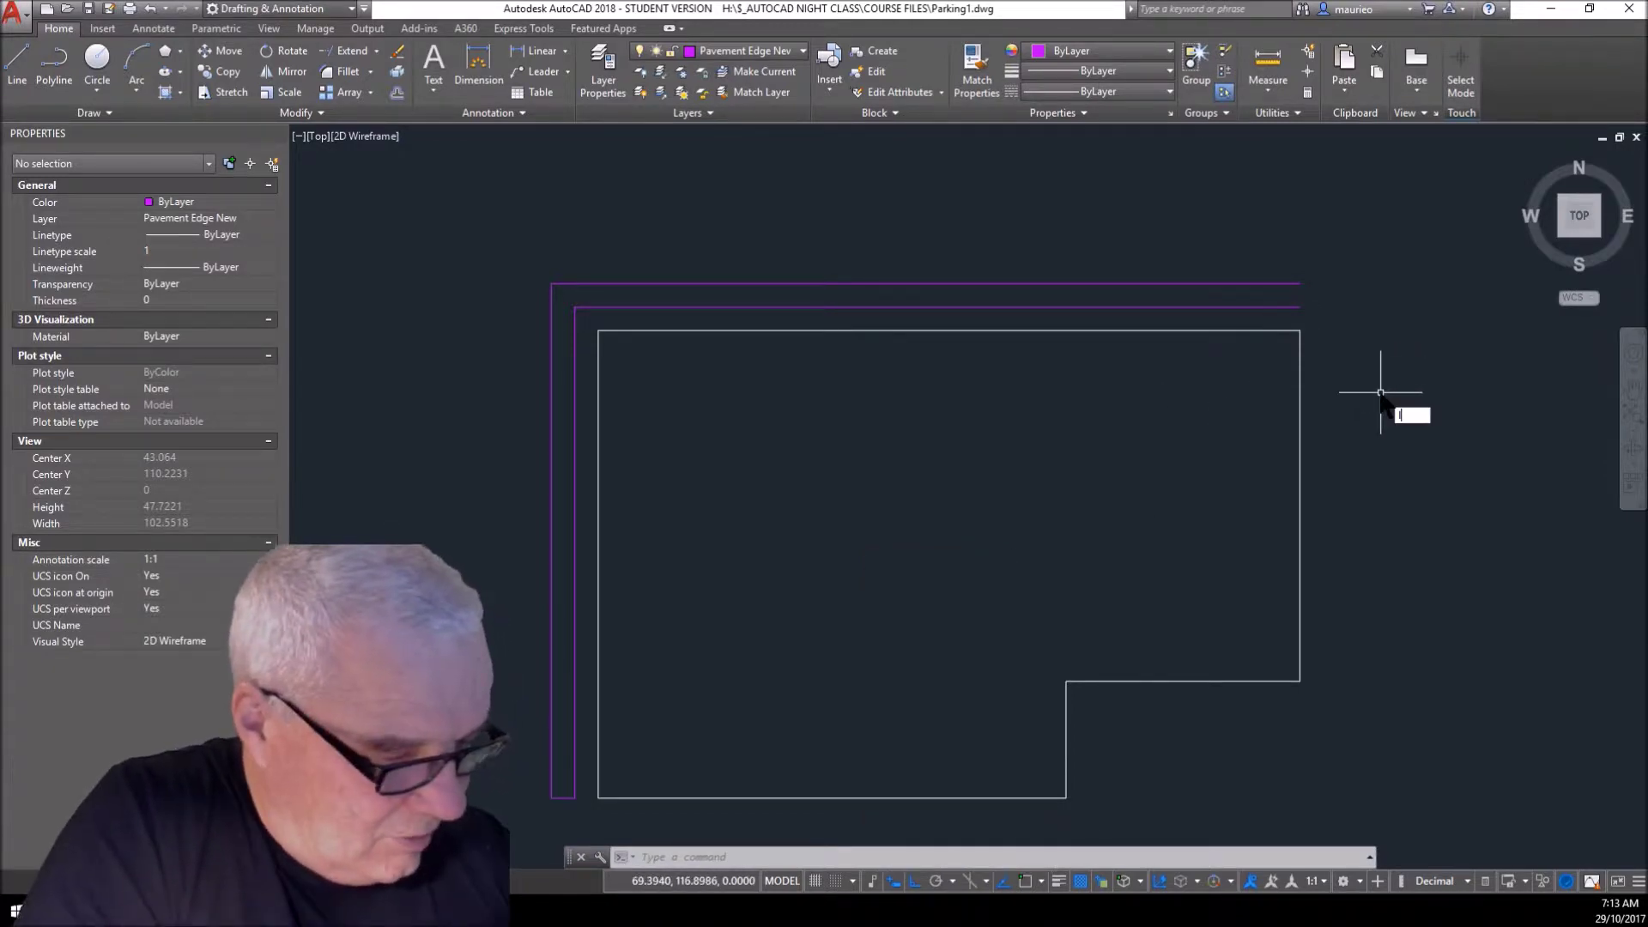
key(Return)
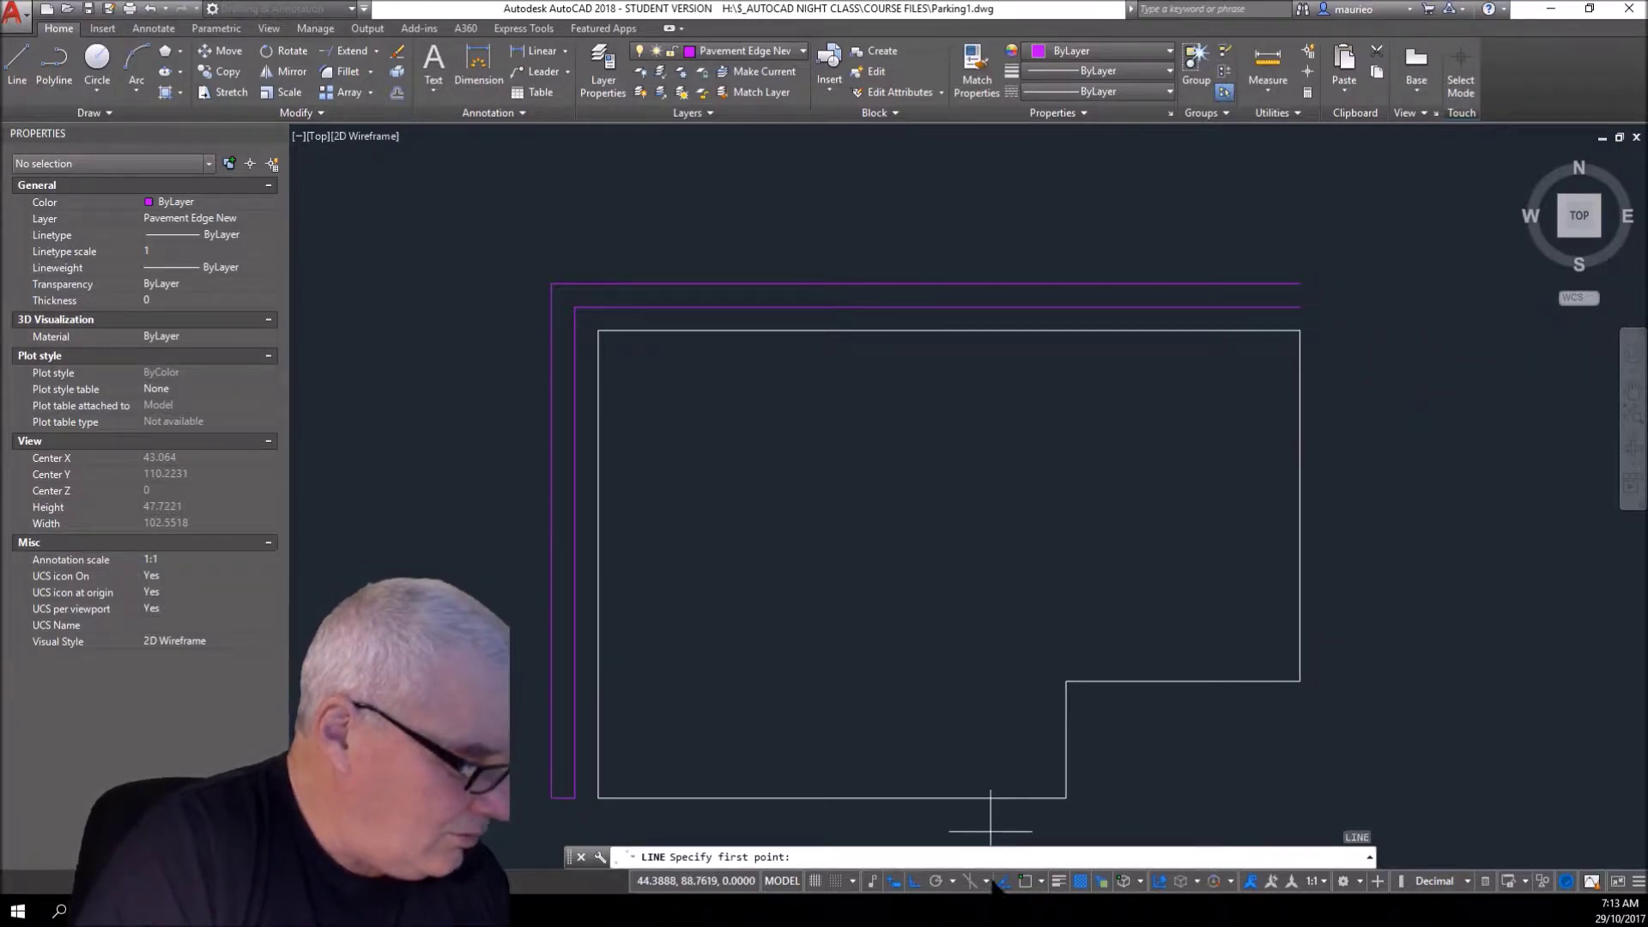
click(1022, 882)
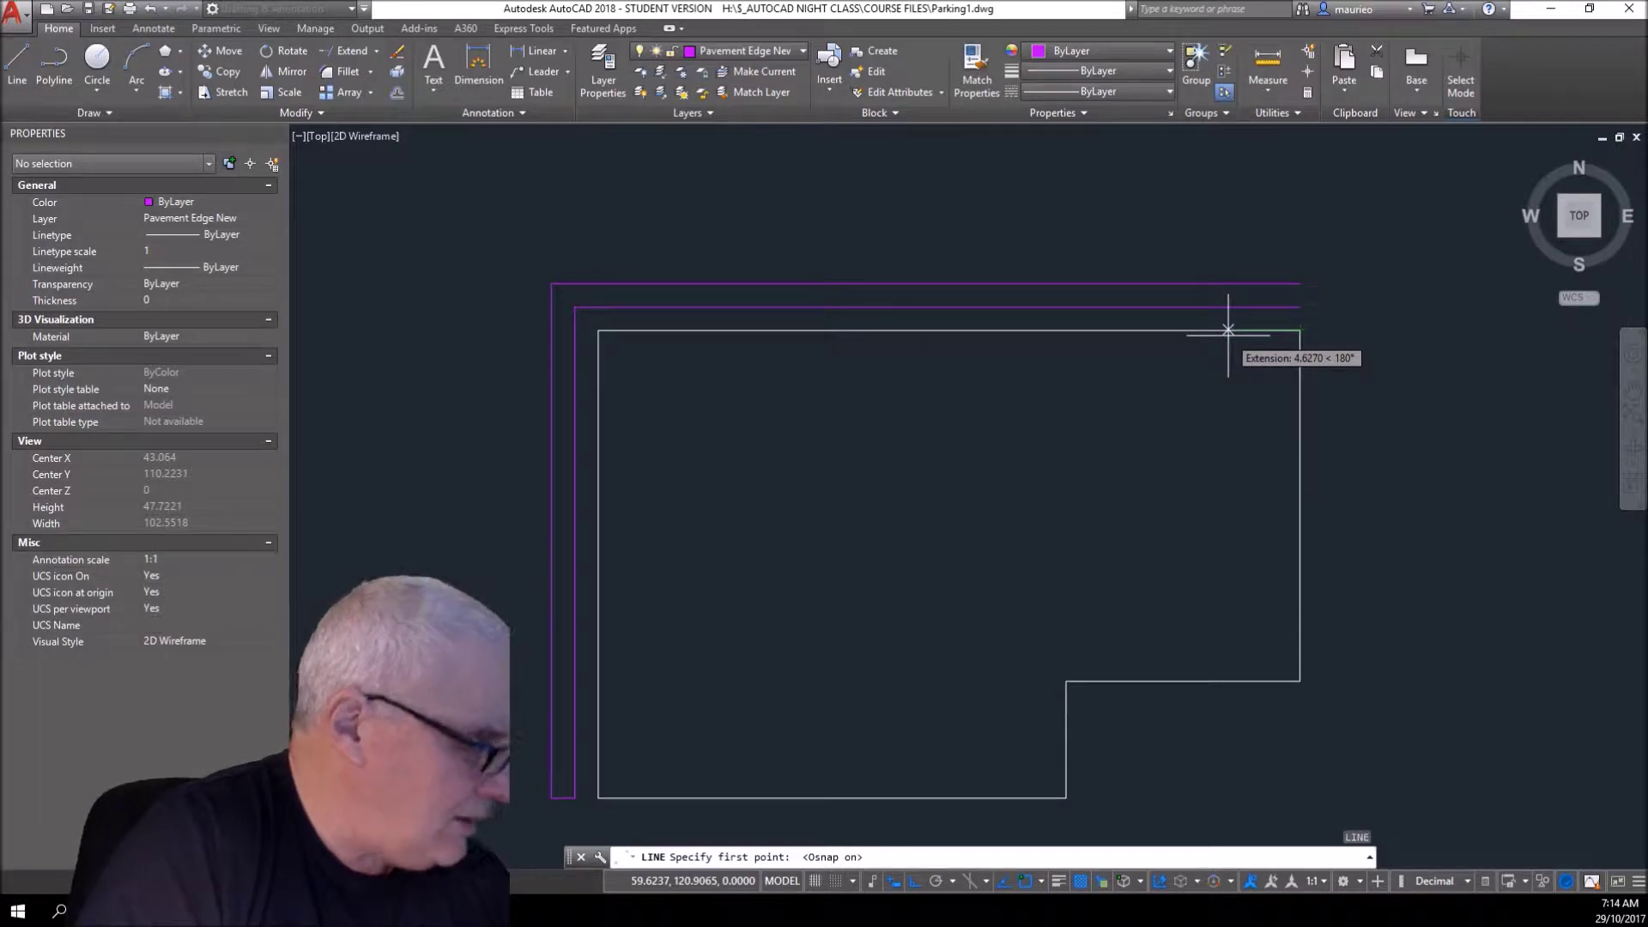
click(1297, 331)
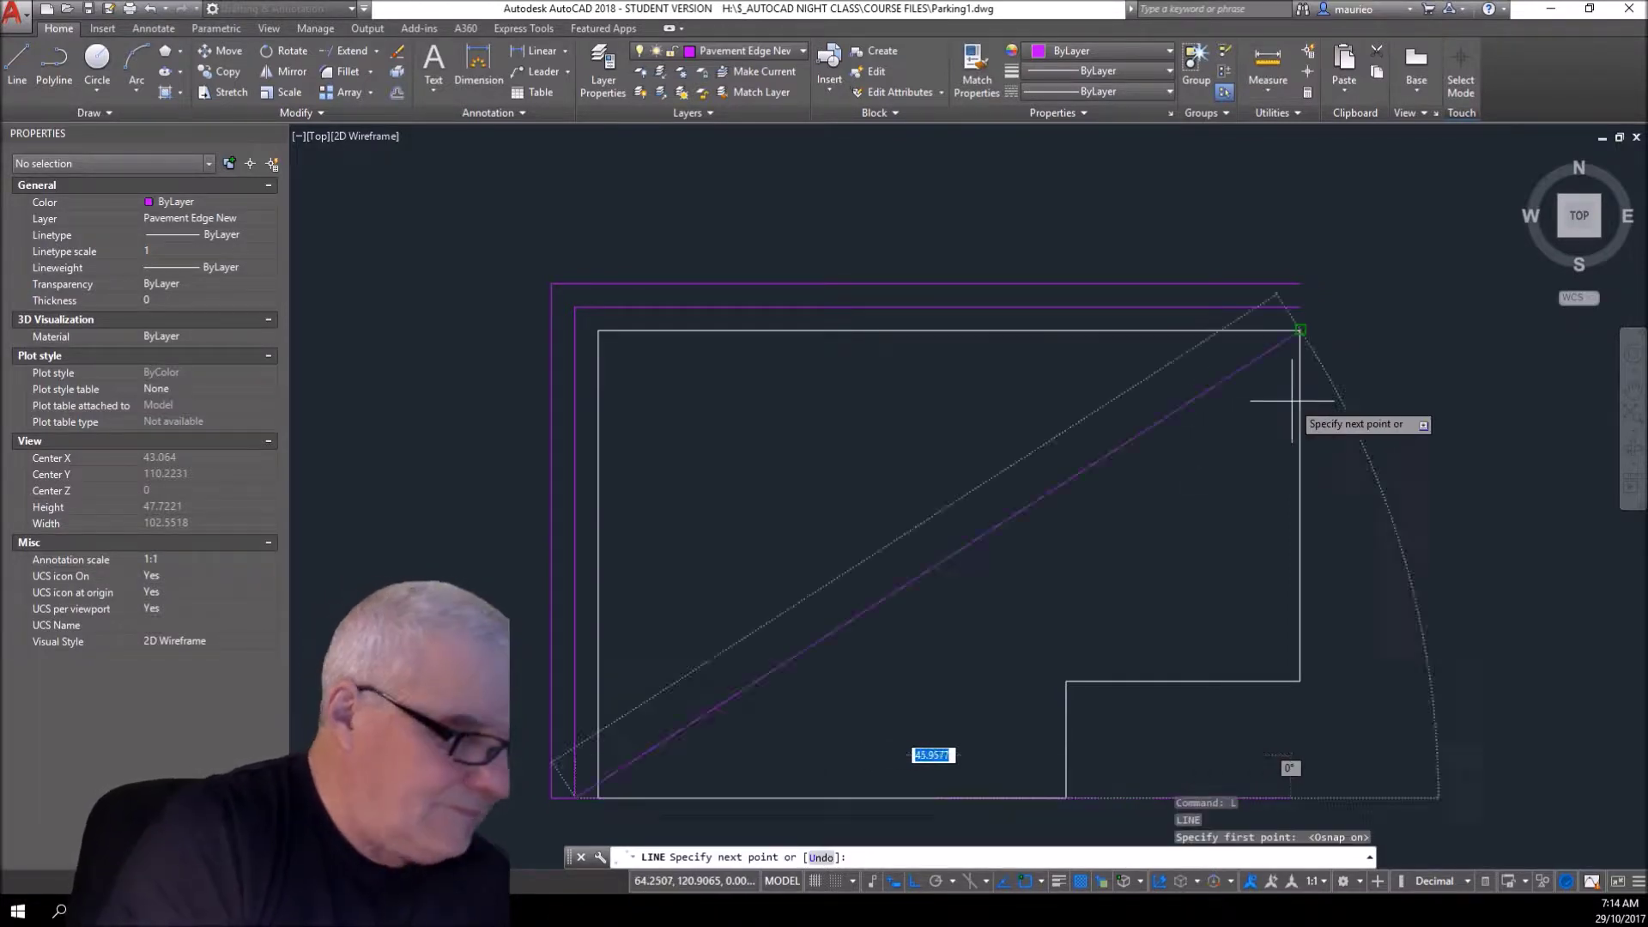
key(Escape)
key(Escape)
key(Escape)
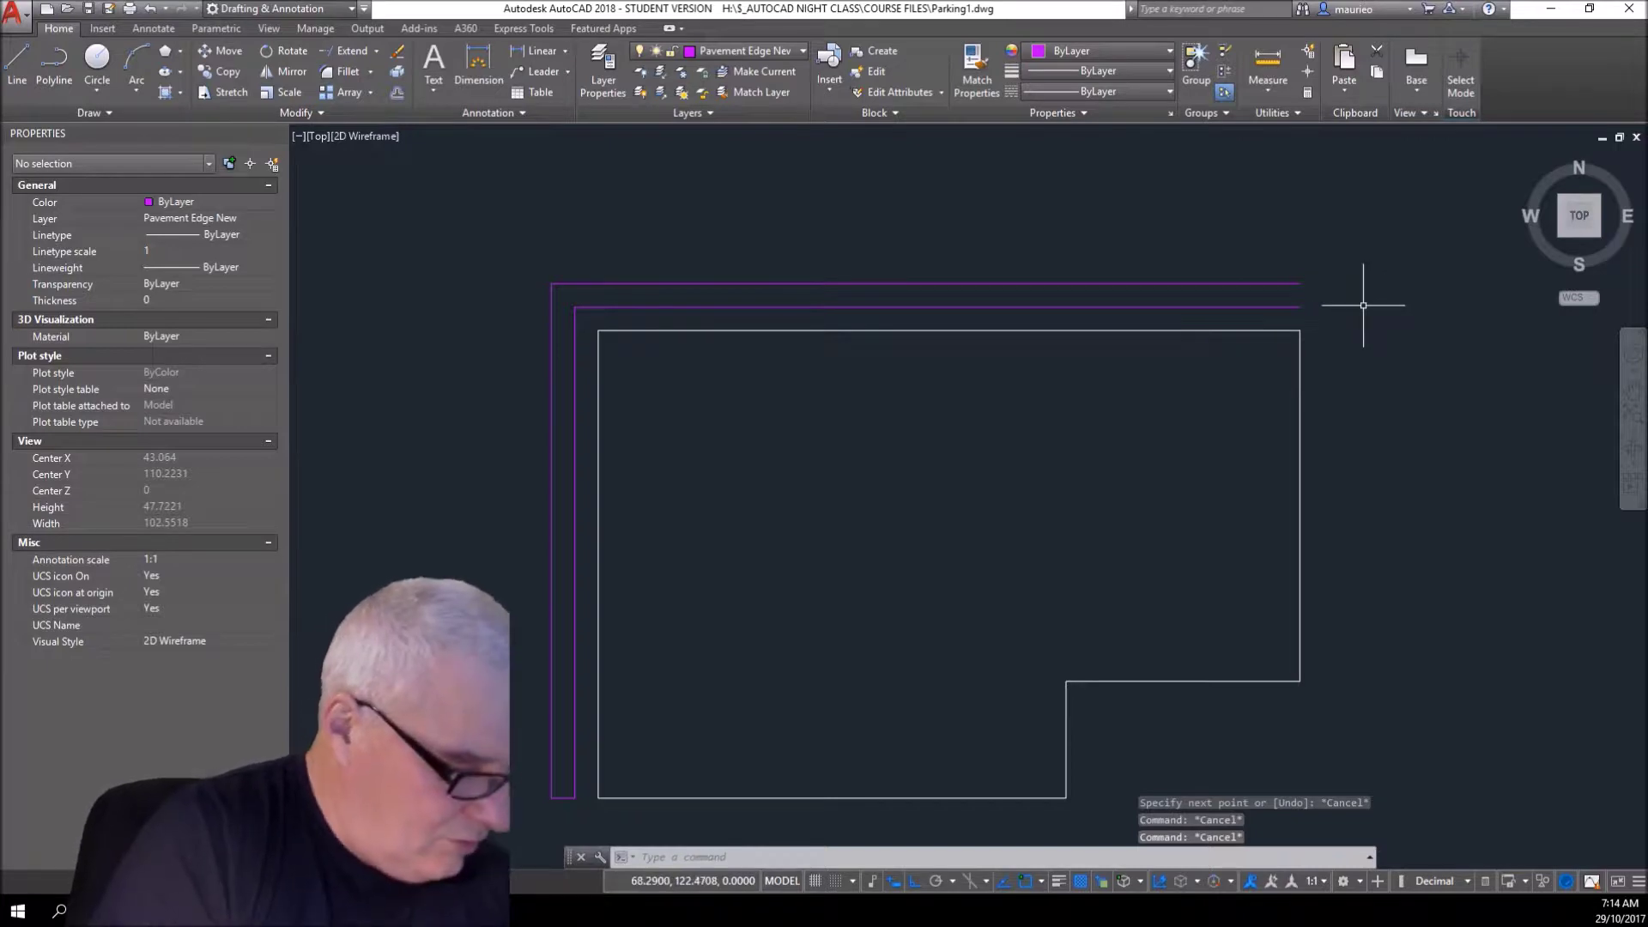
key(Return)
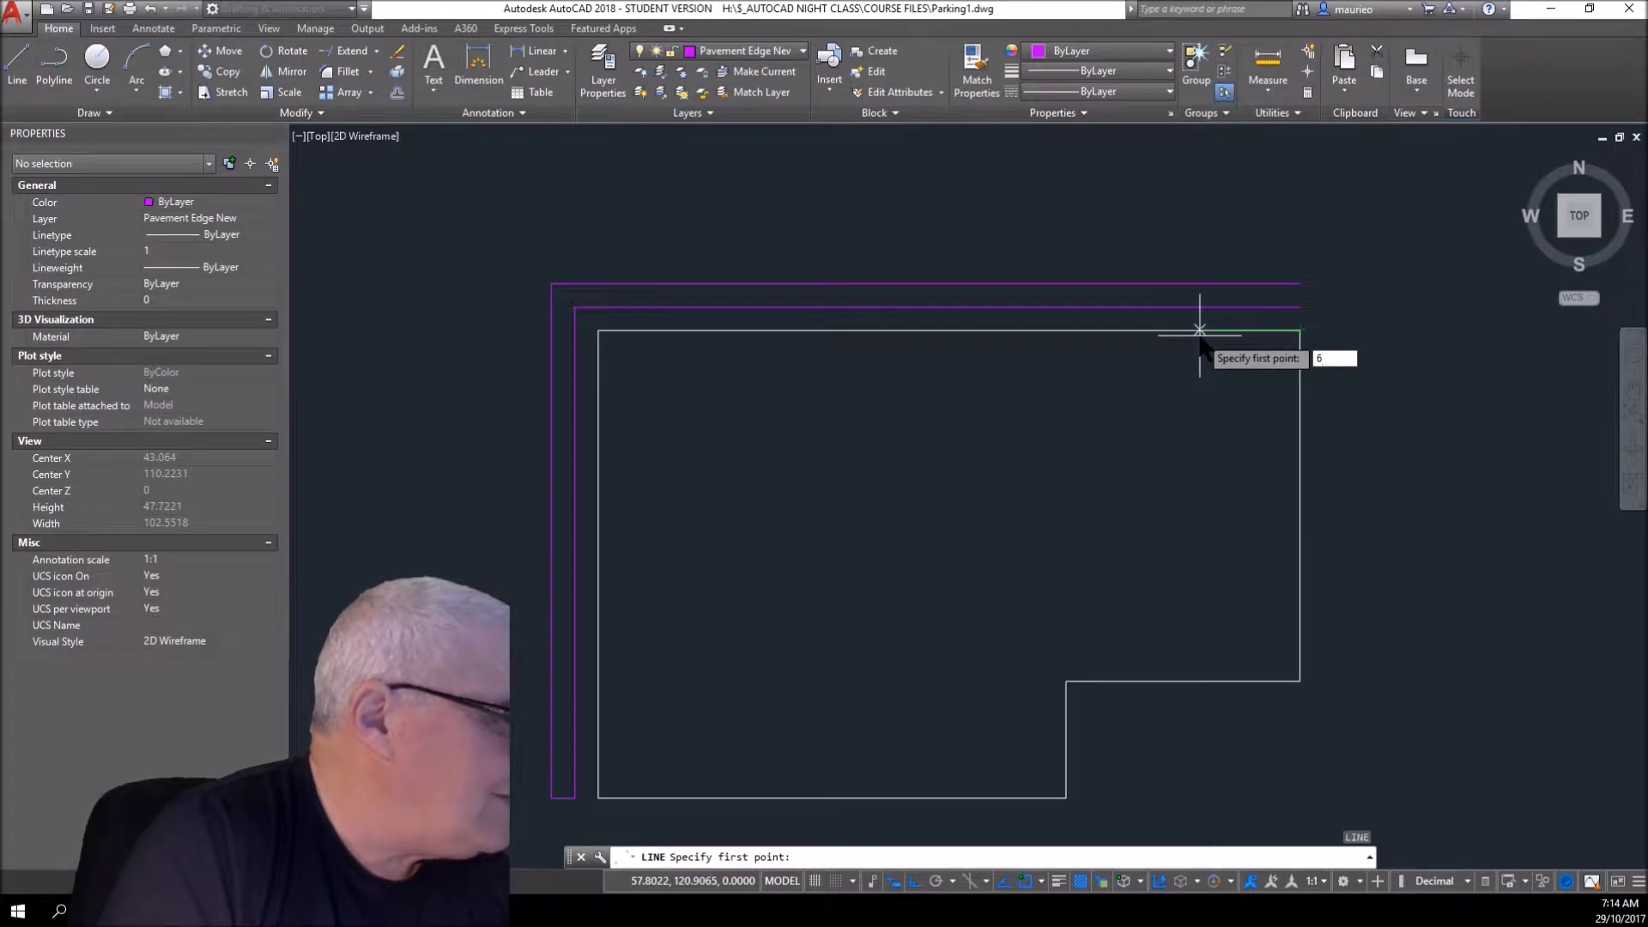
key(Return)
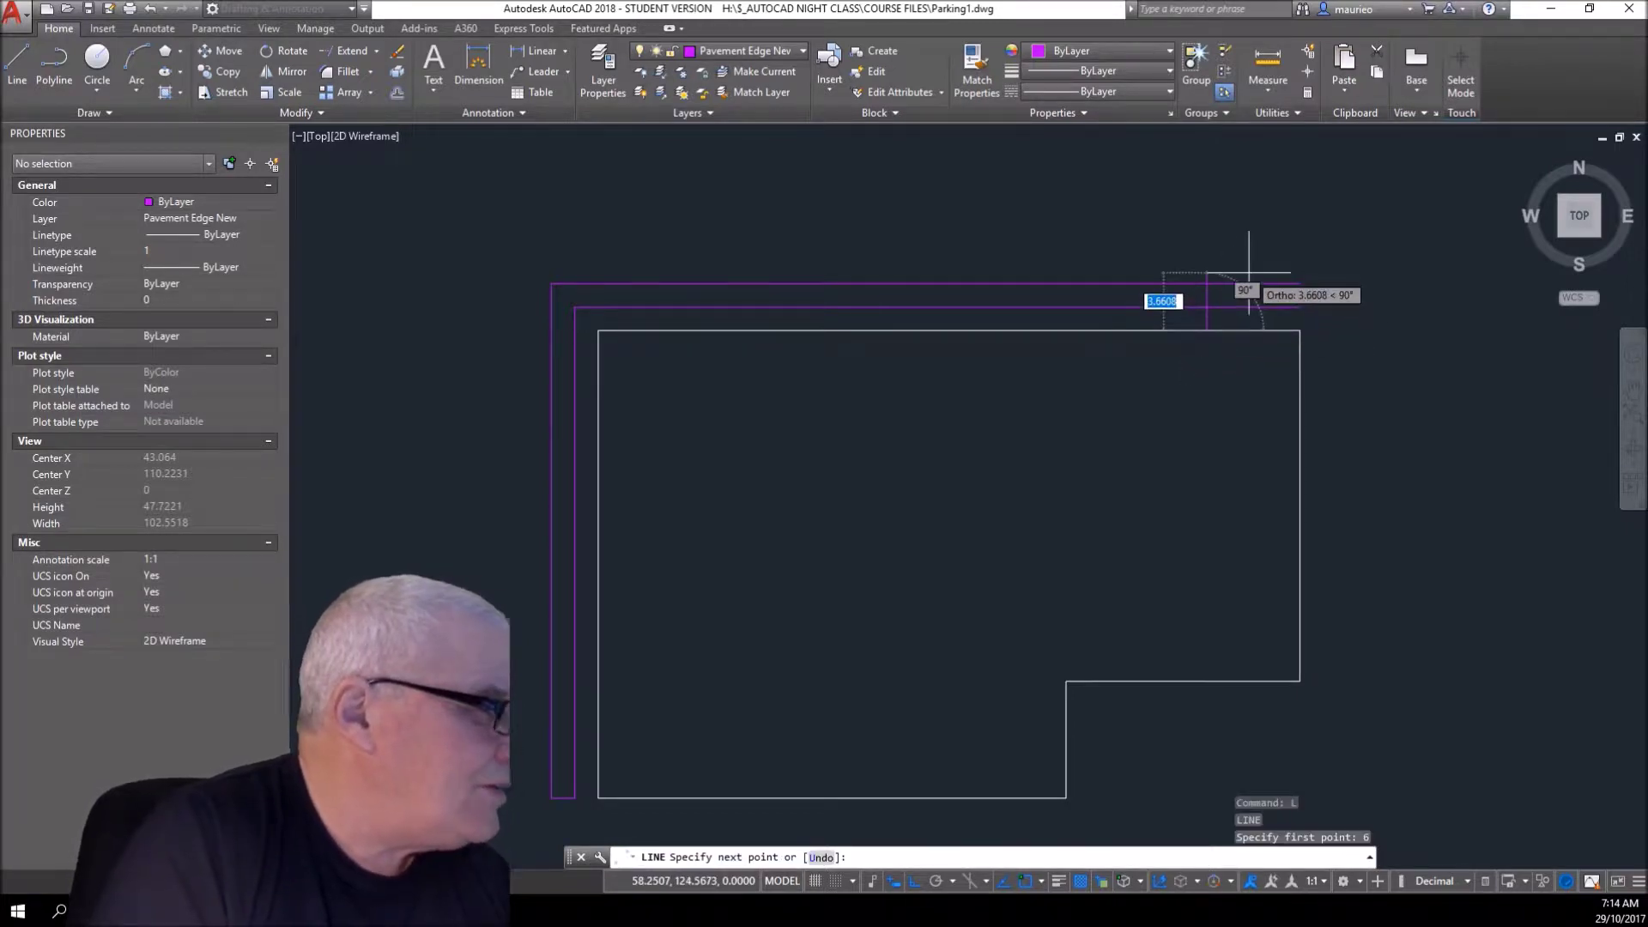
click(1206, 331)
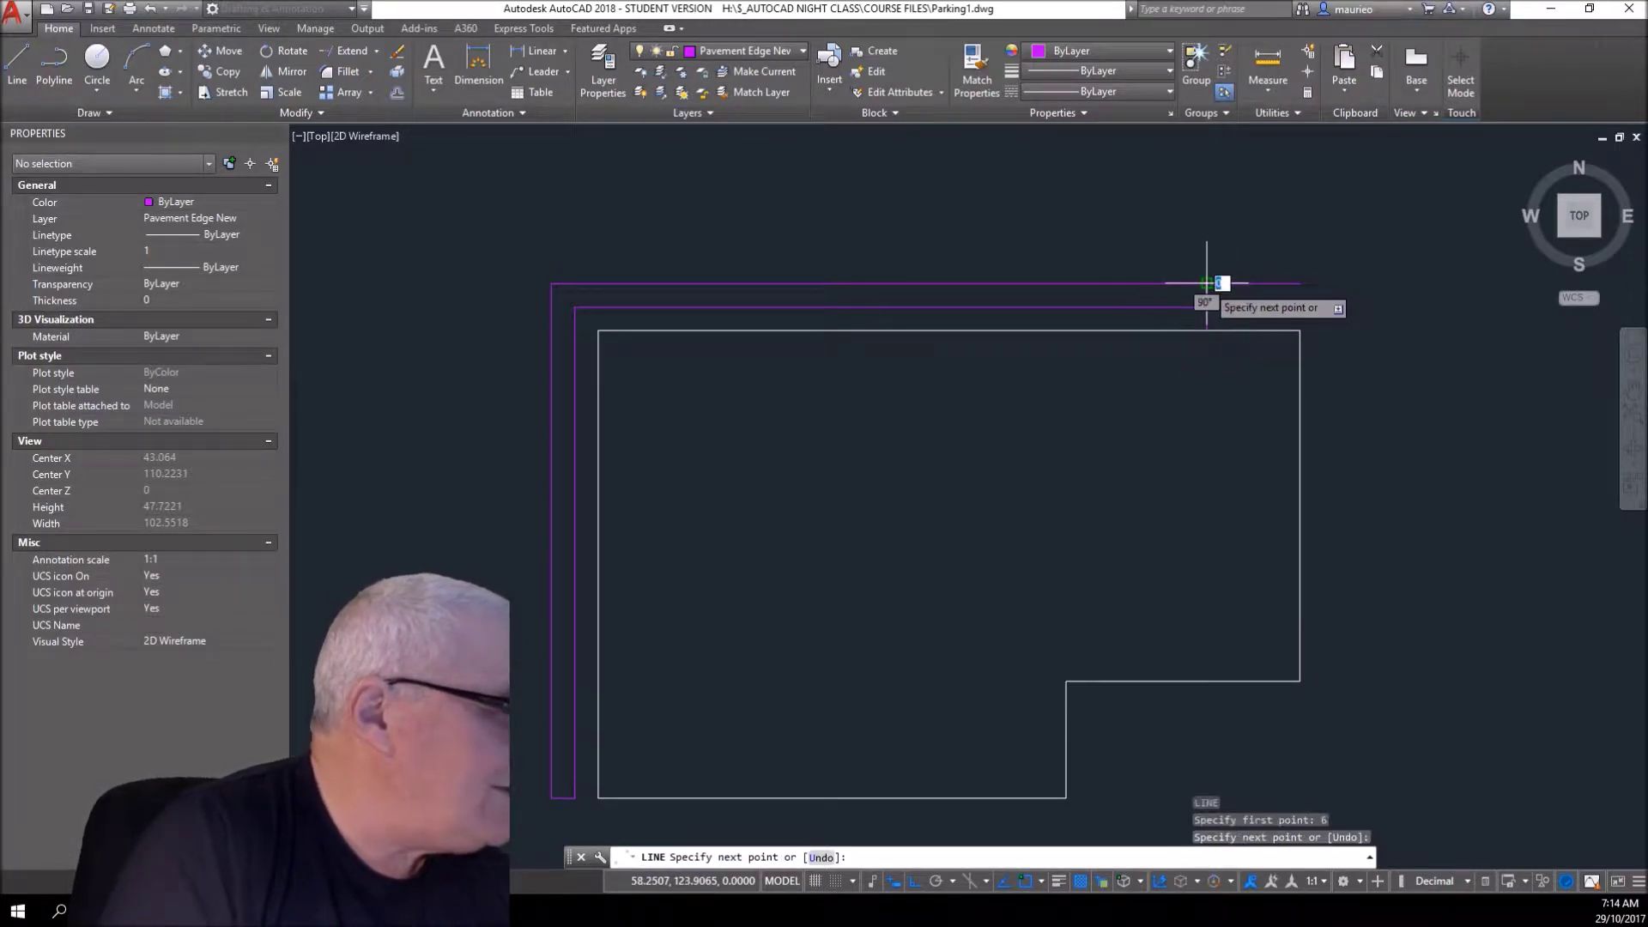
key(Escape)
key(Escape)
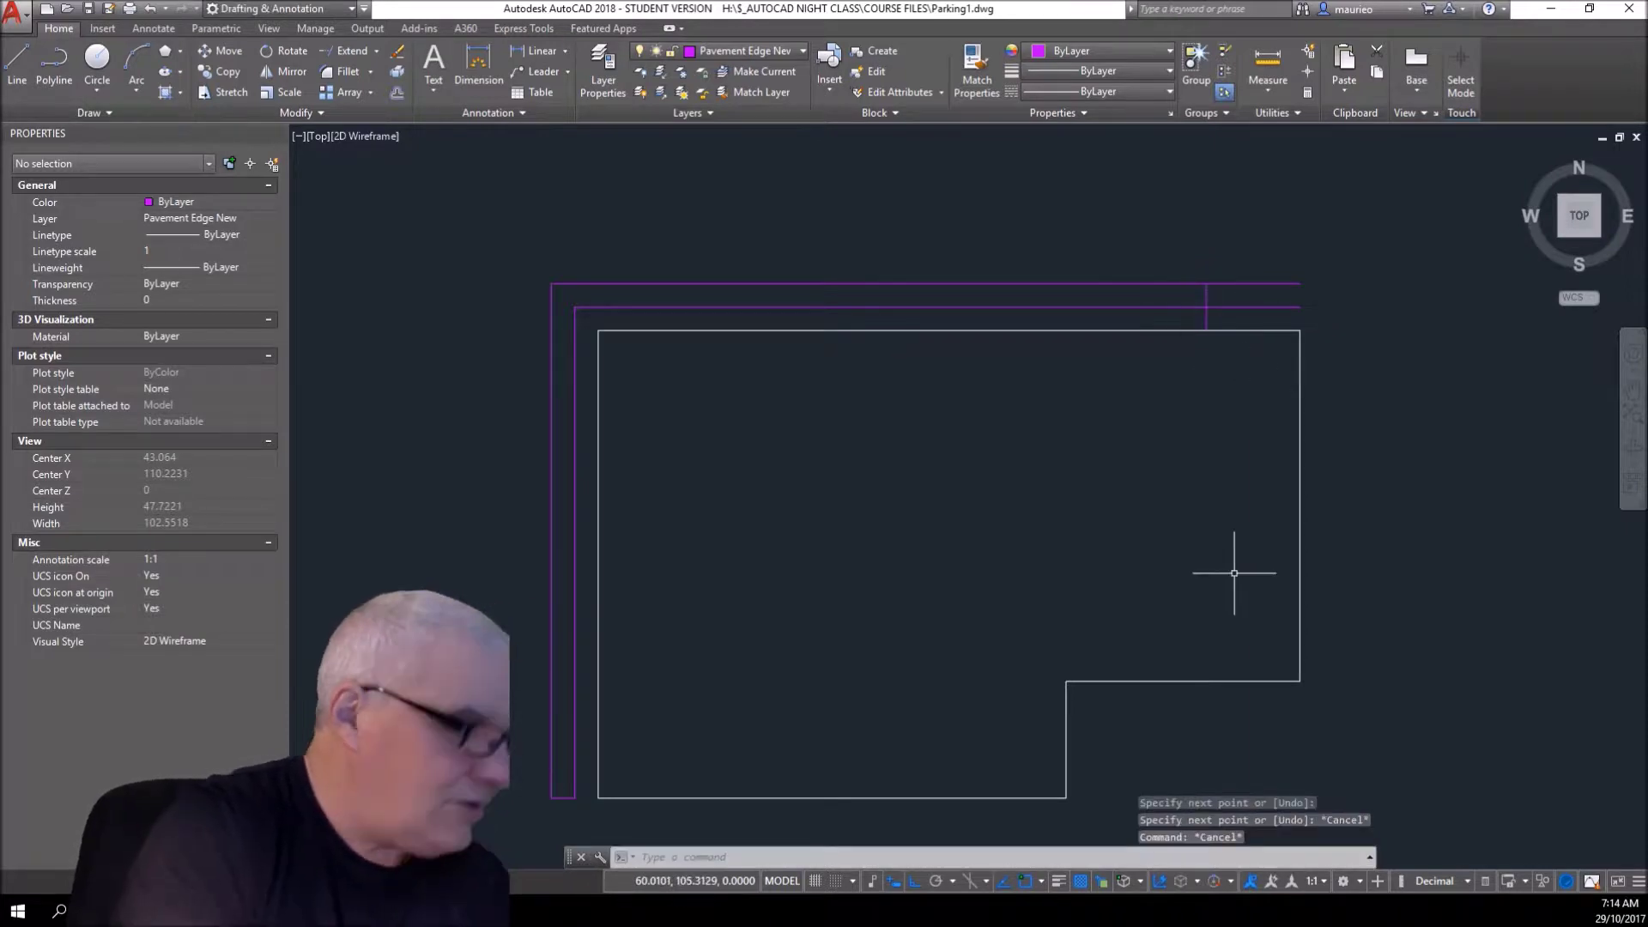
- Trim the middle pavement line's overhang beyond the new cross line
text(tr)
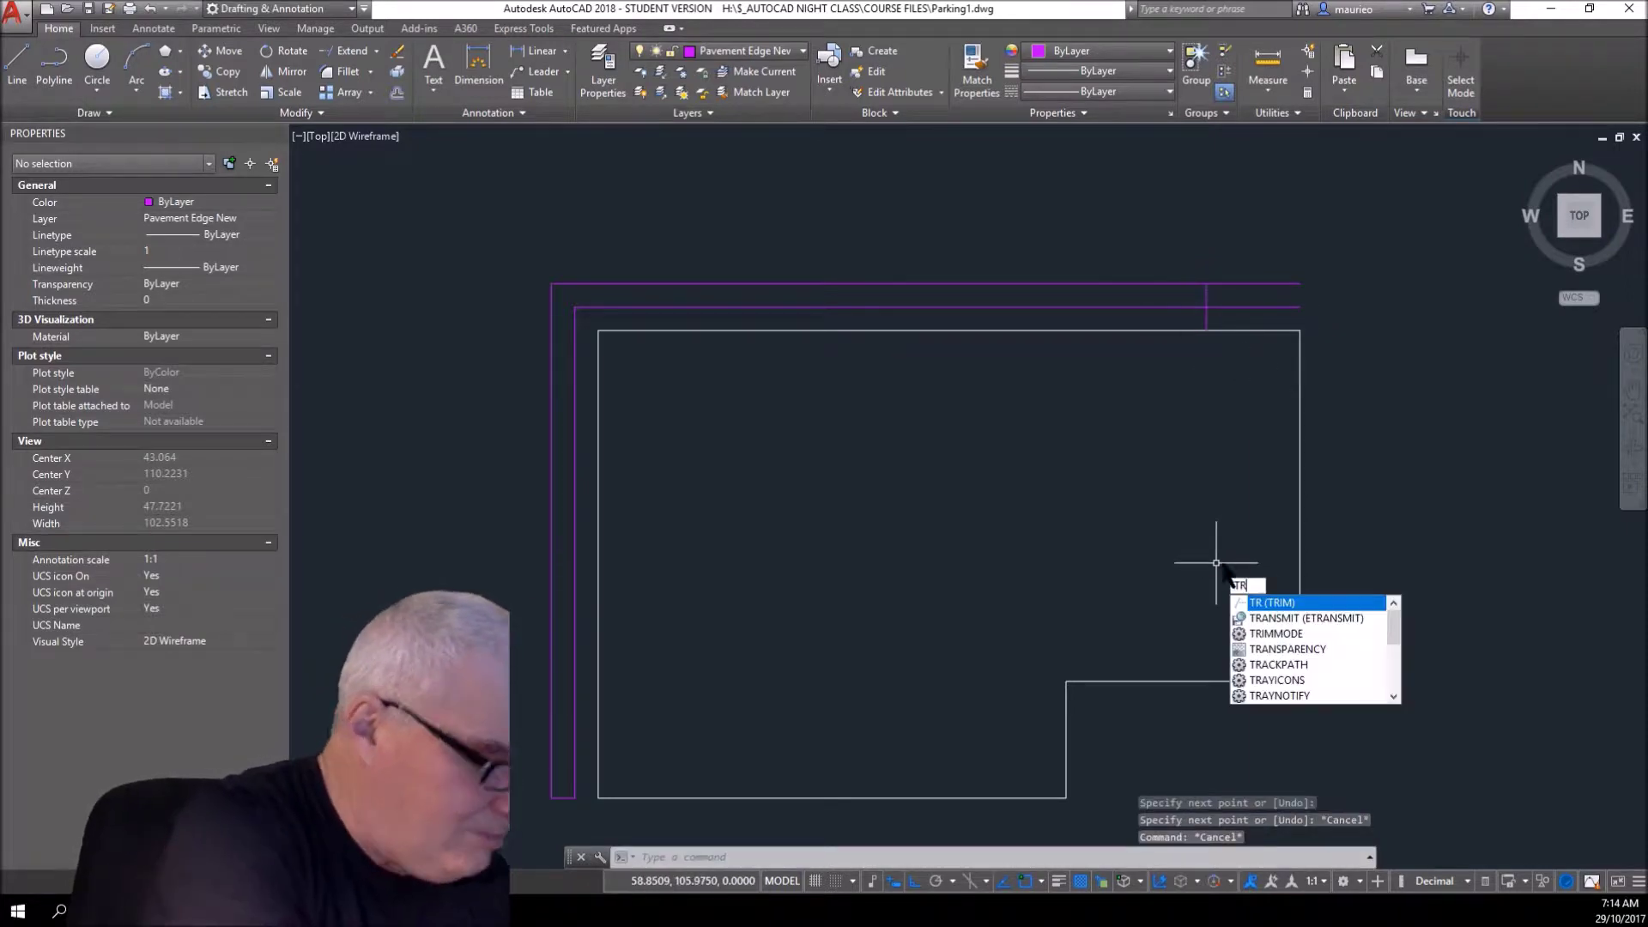
key(Return)
key(Return)
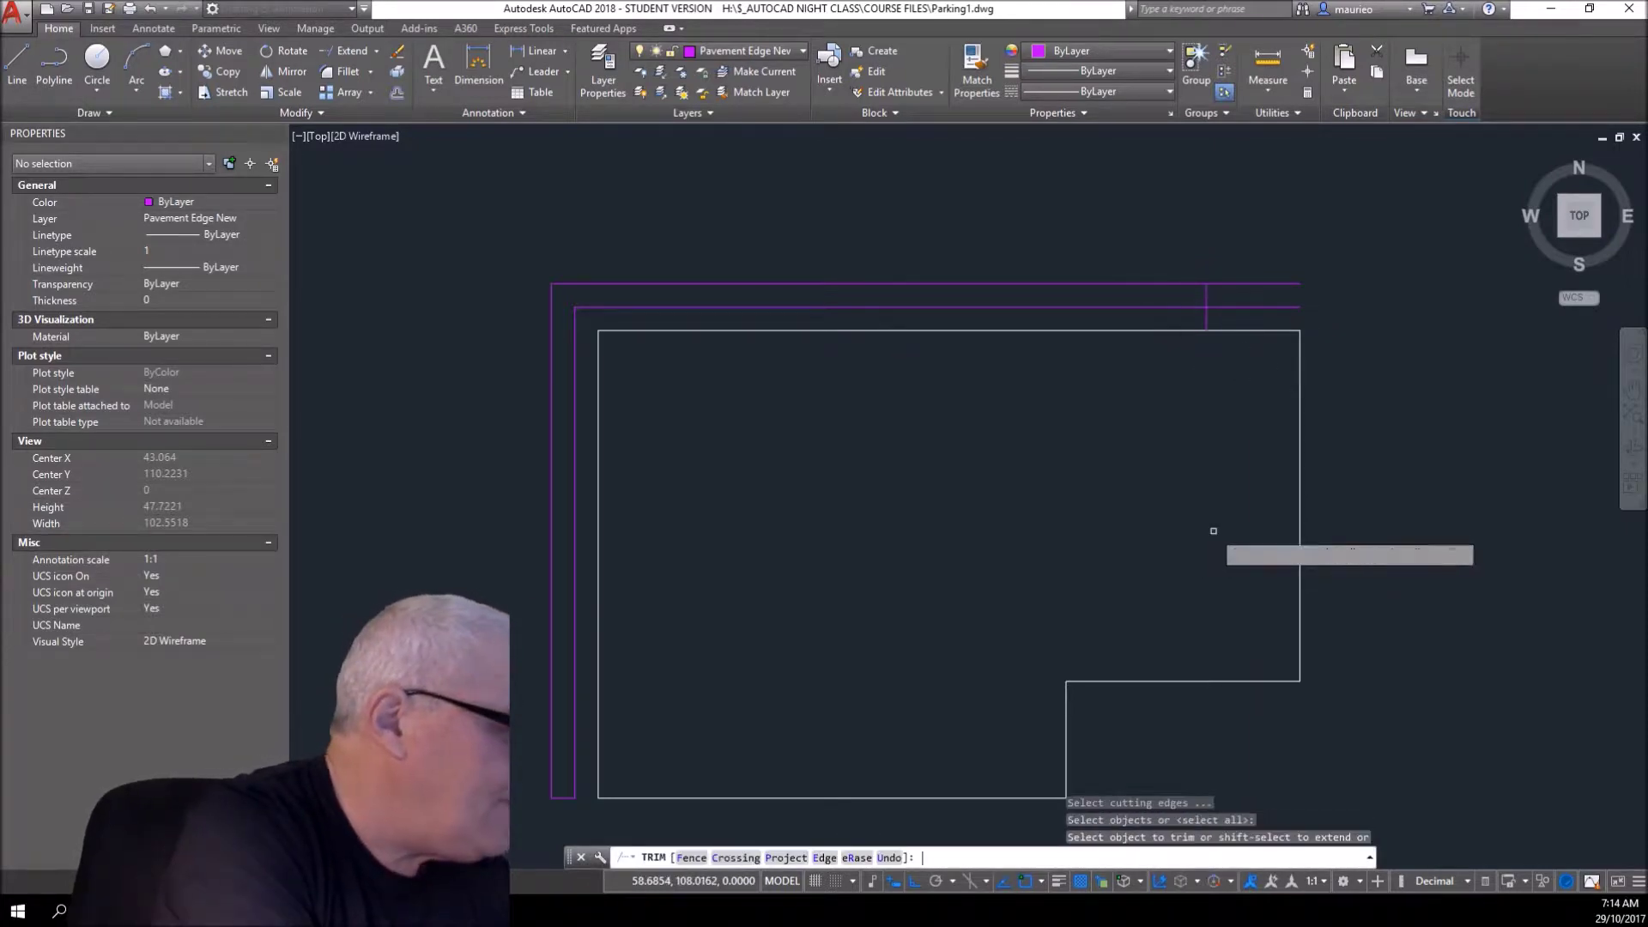
click(1253, 307)
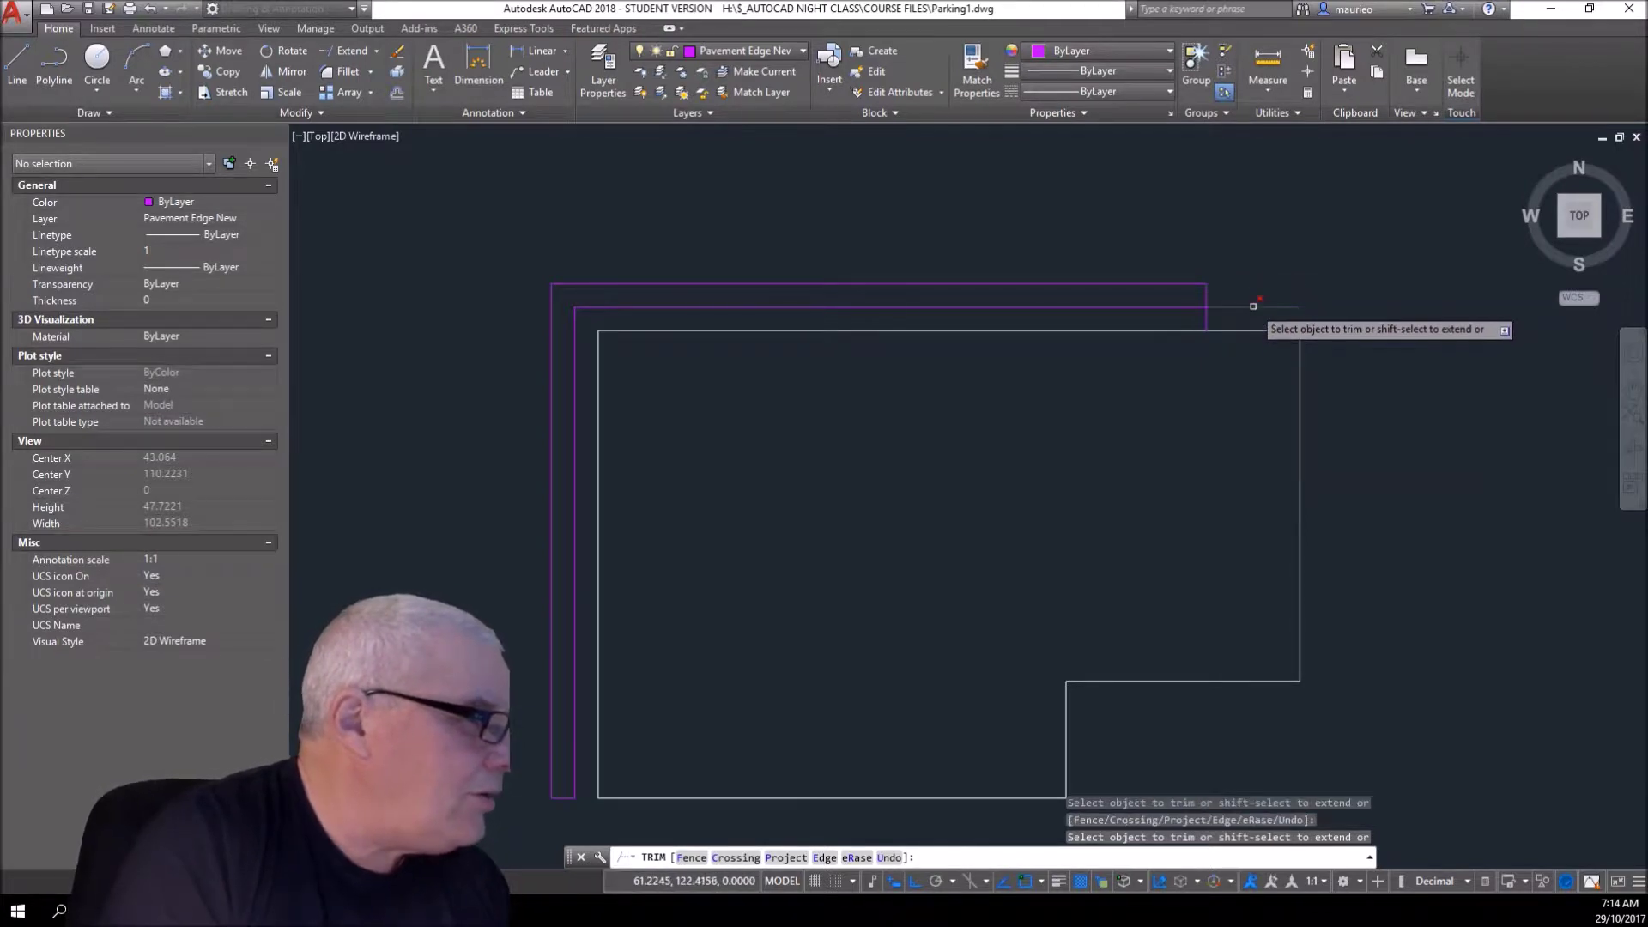
key(Escape)
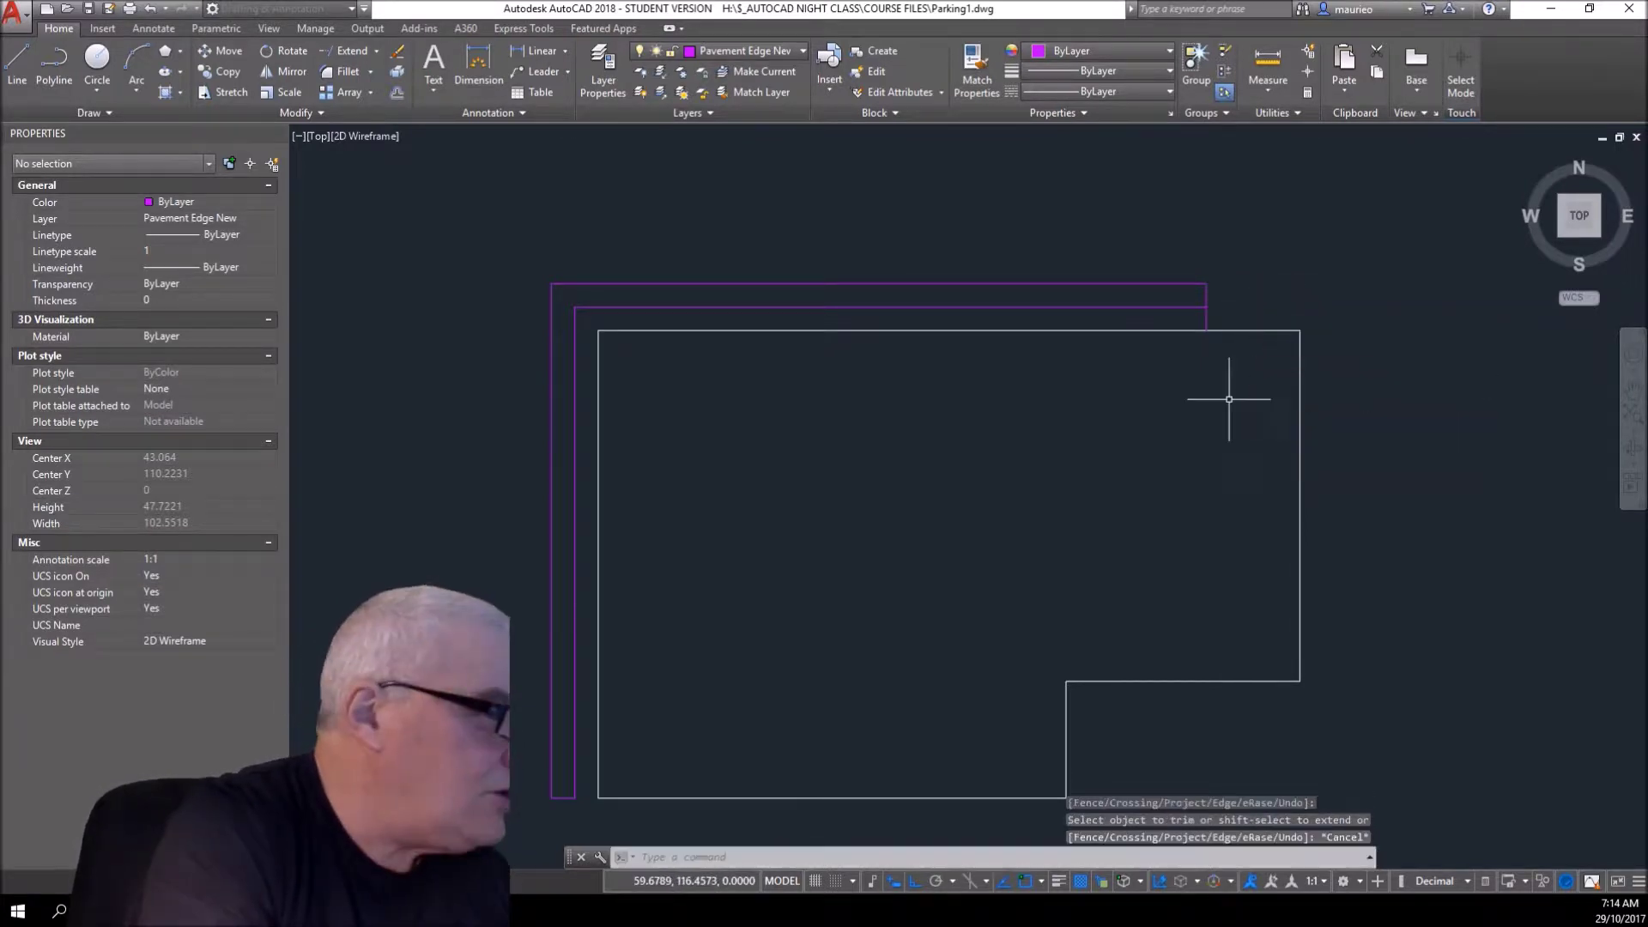
key(Escape)
key(Escape)
scroll(1183, 294, up, 2)
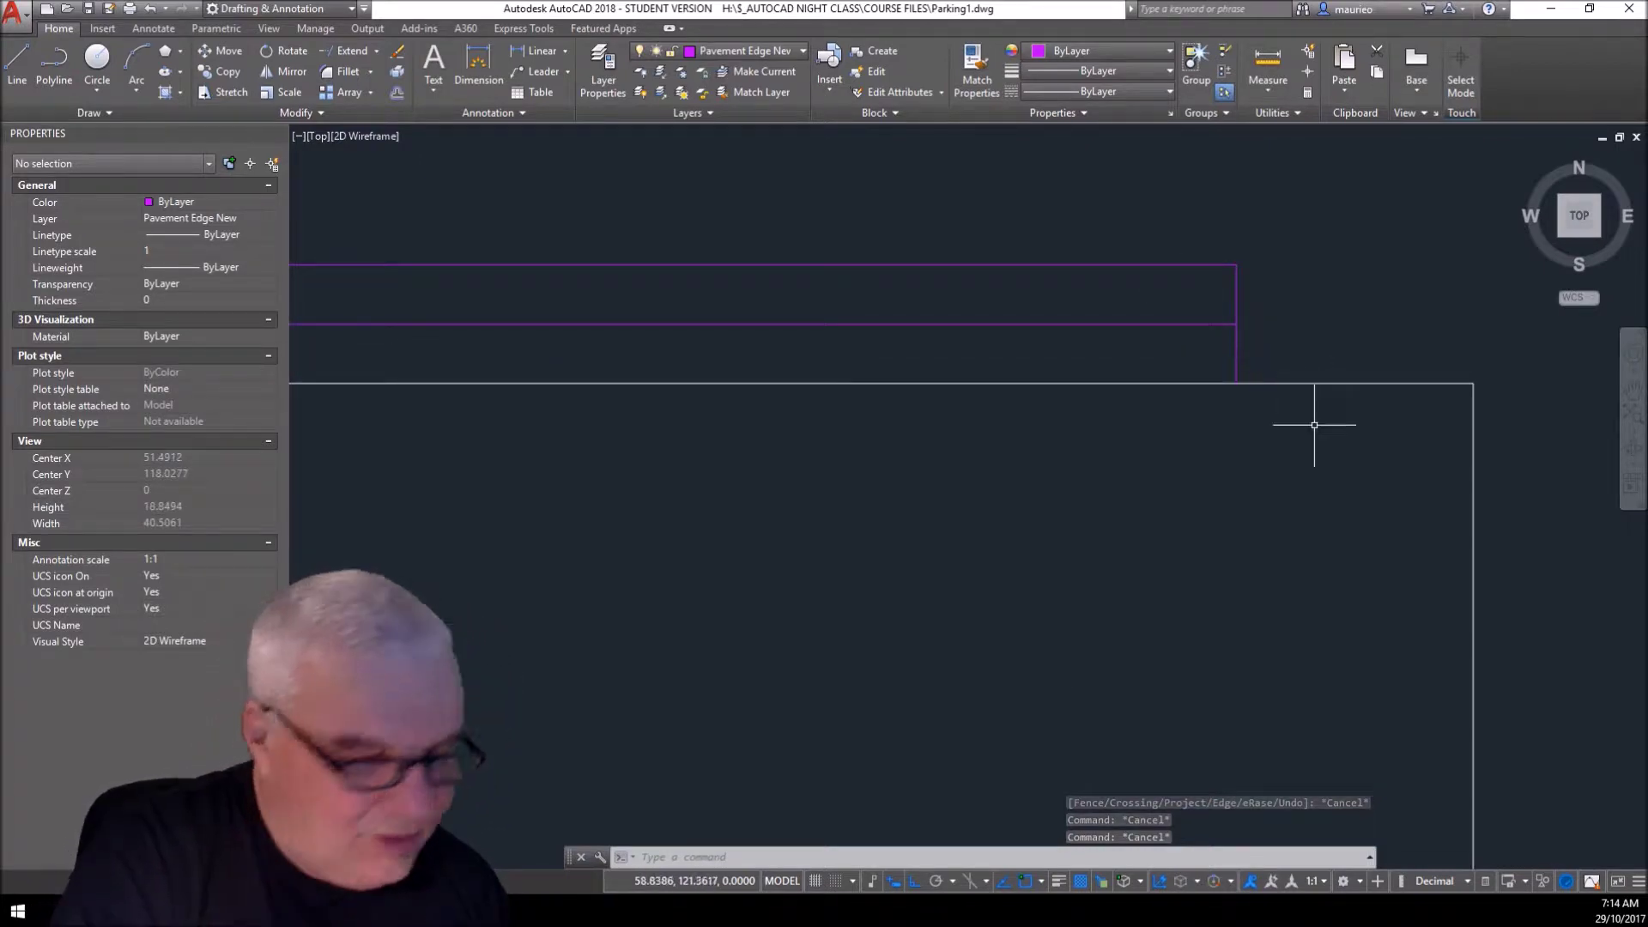
- Shorten the inner pavement edge line by 3 units by stretching its end grip
click(1229, 324)
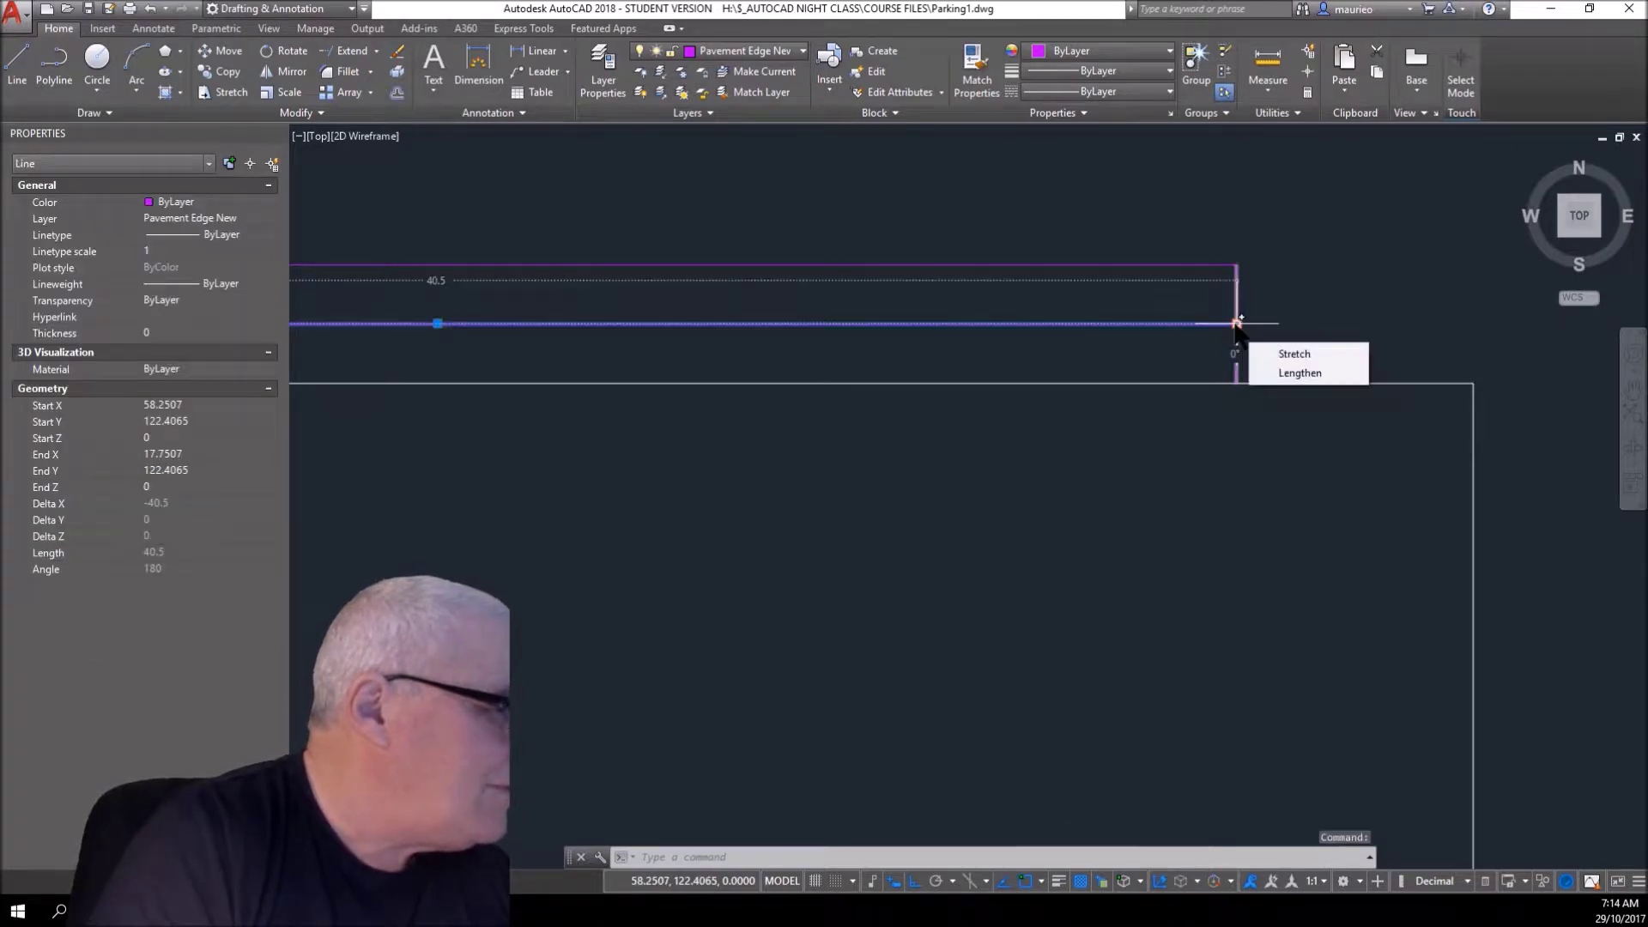
click(1236, 323)
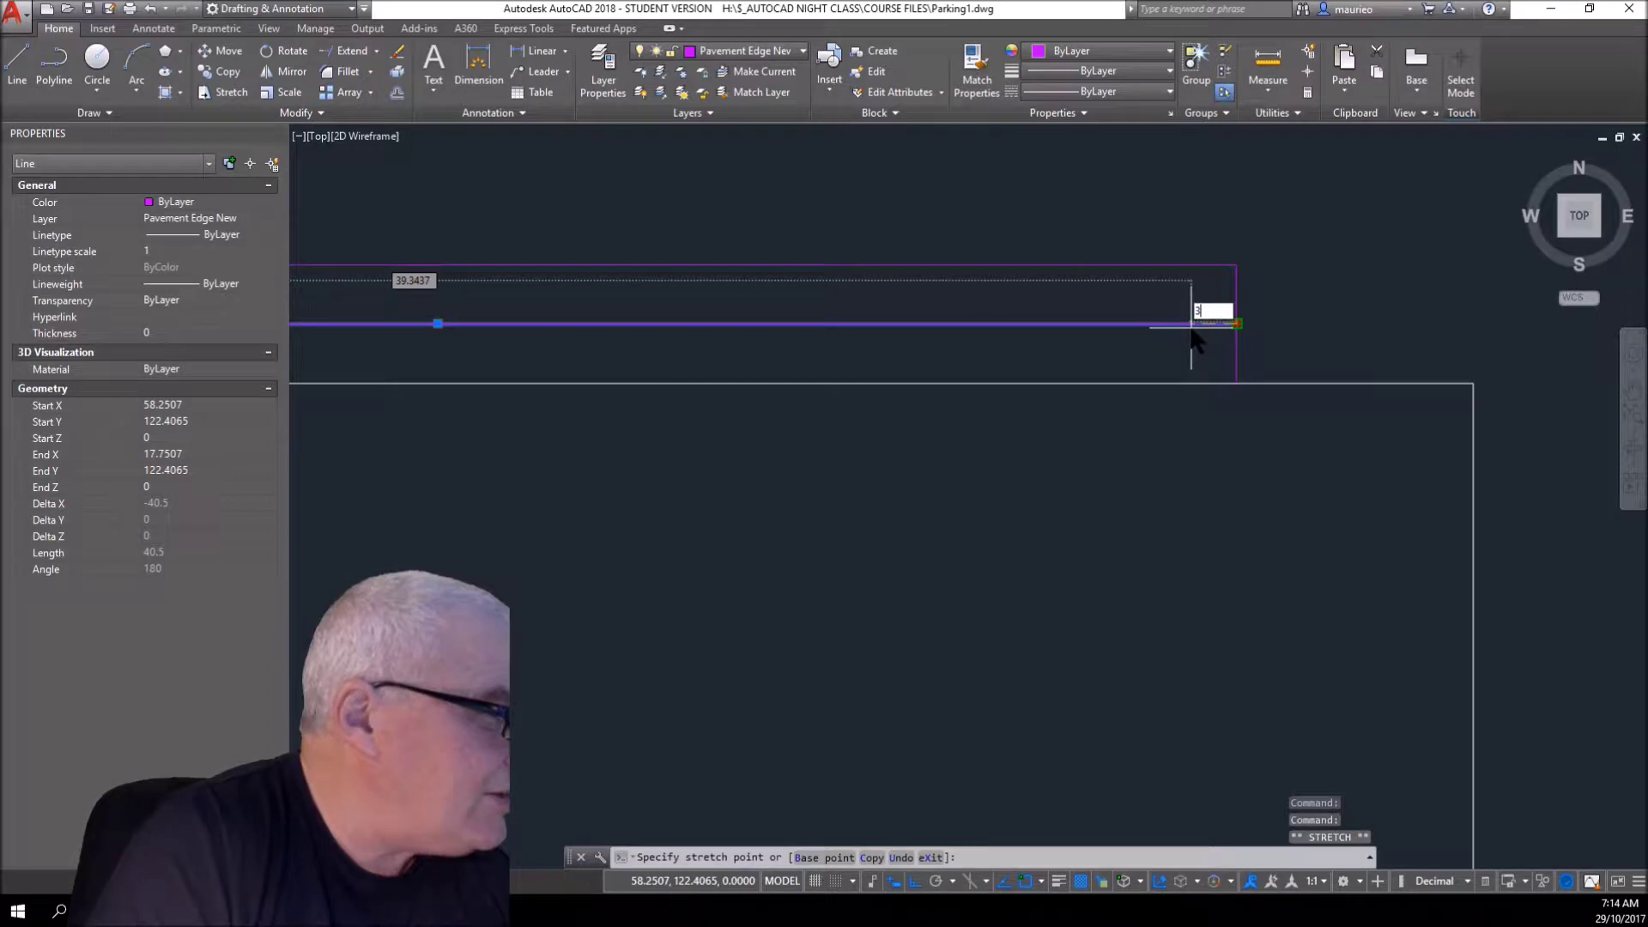
text(3)
key(Return)
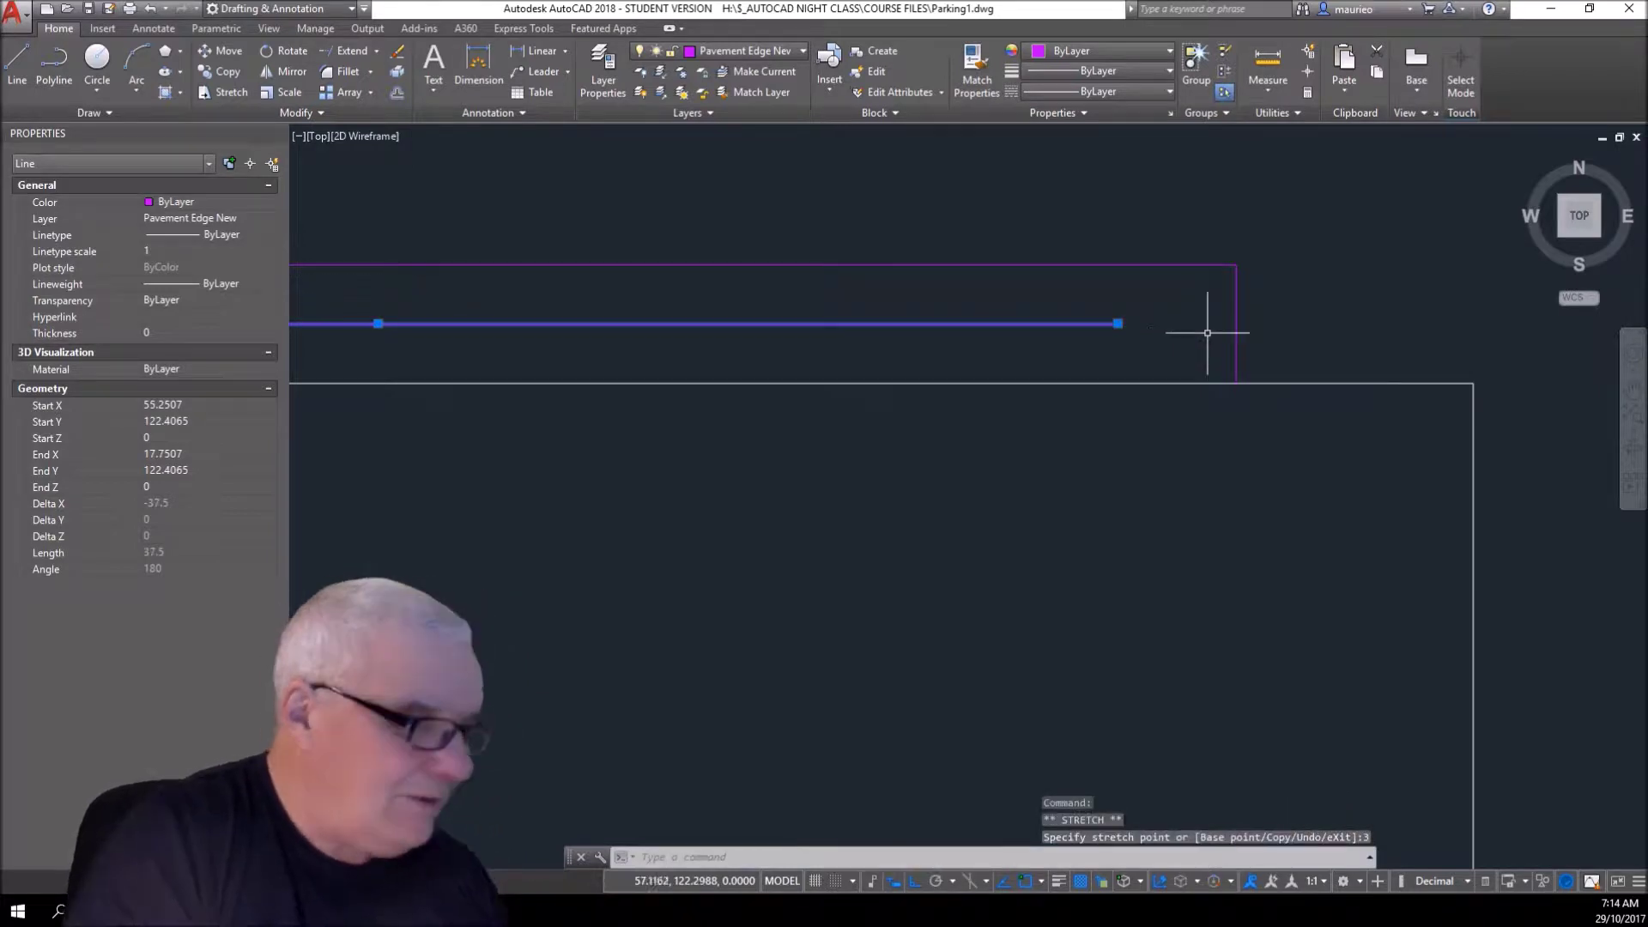
key(Escape)
key(Escape)
key(Escape)
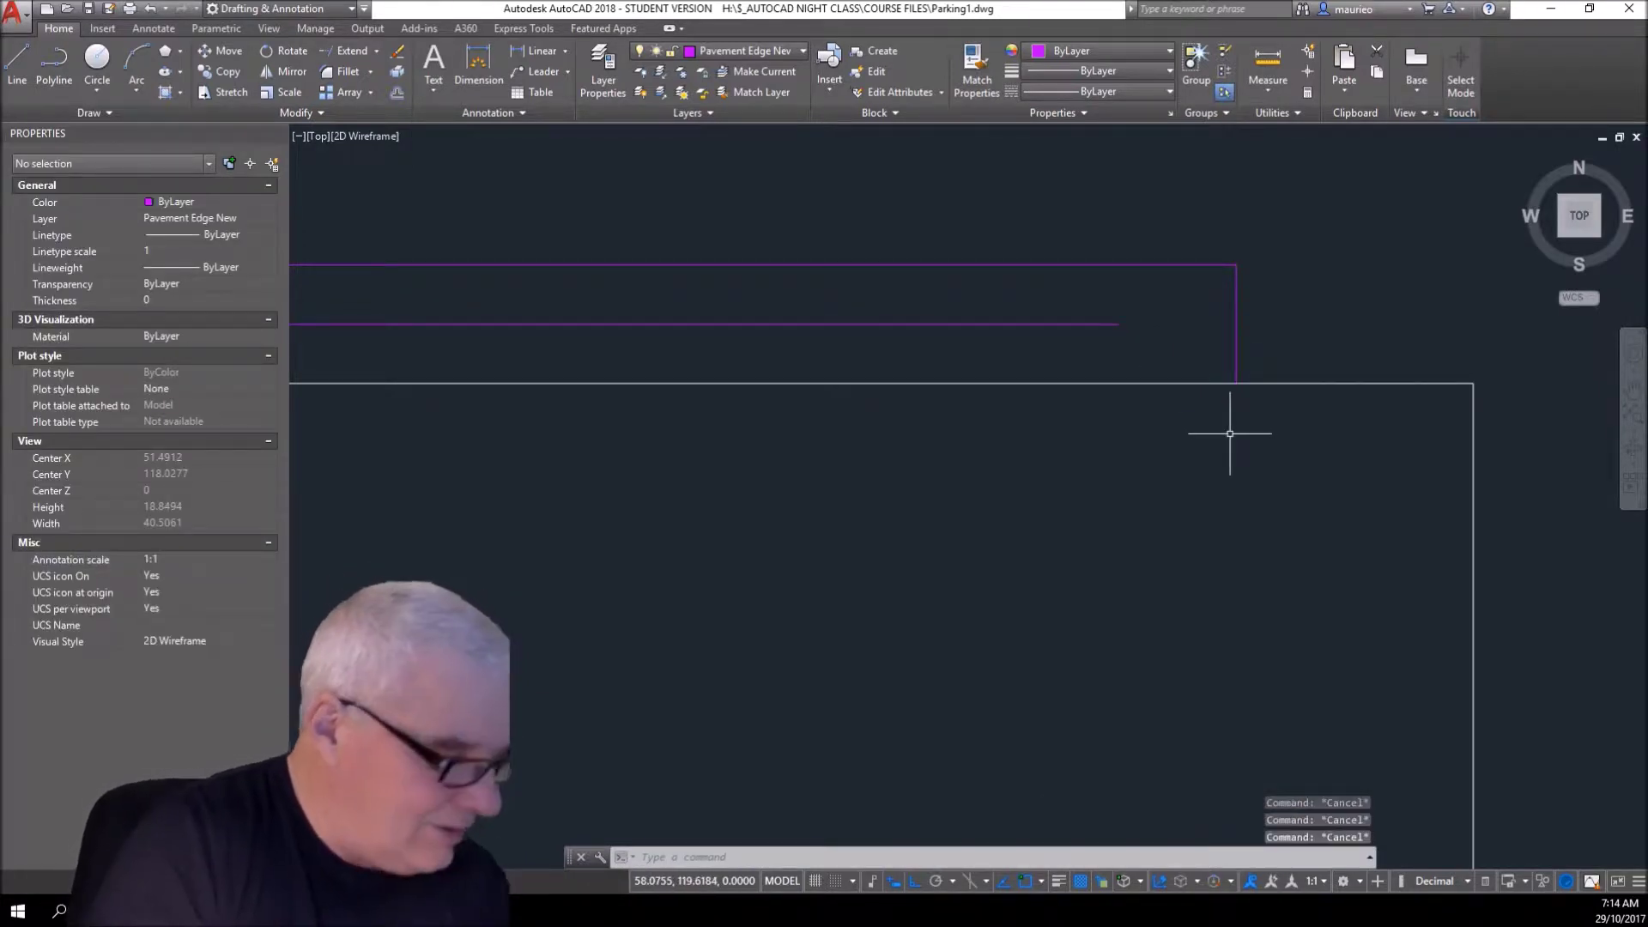
- Draw a vertical line from the shortened line's end down to the building edge
text(l)
key(Return)
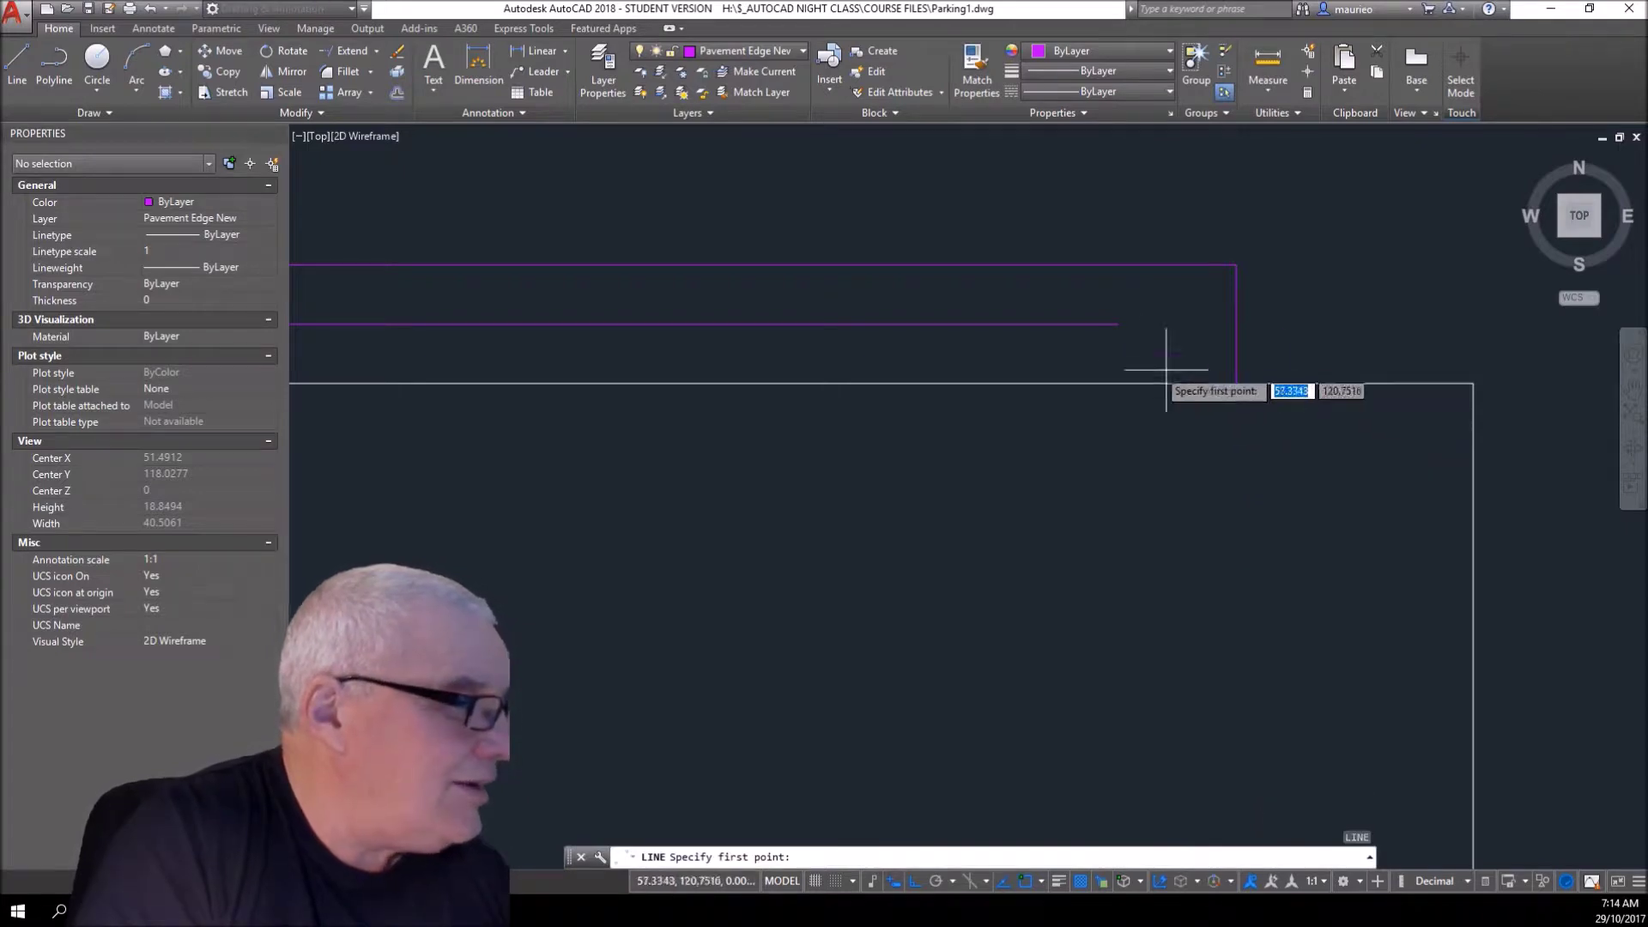
click(1117, 323)
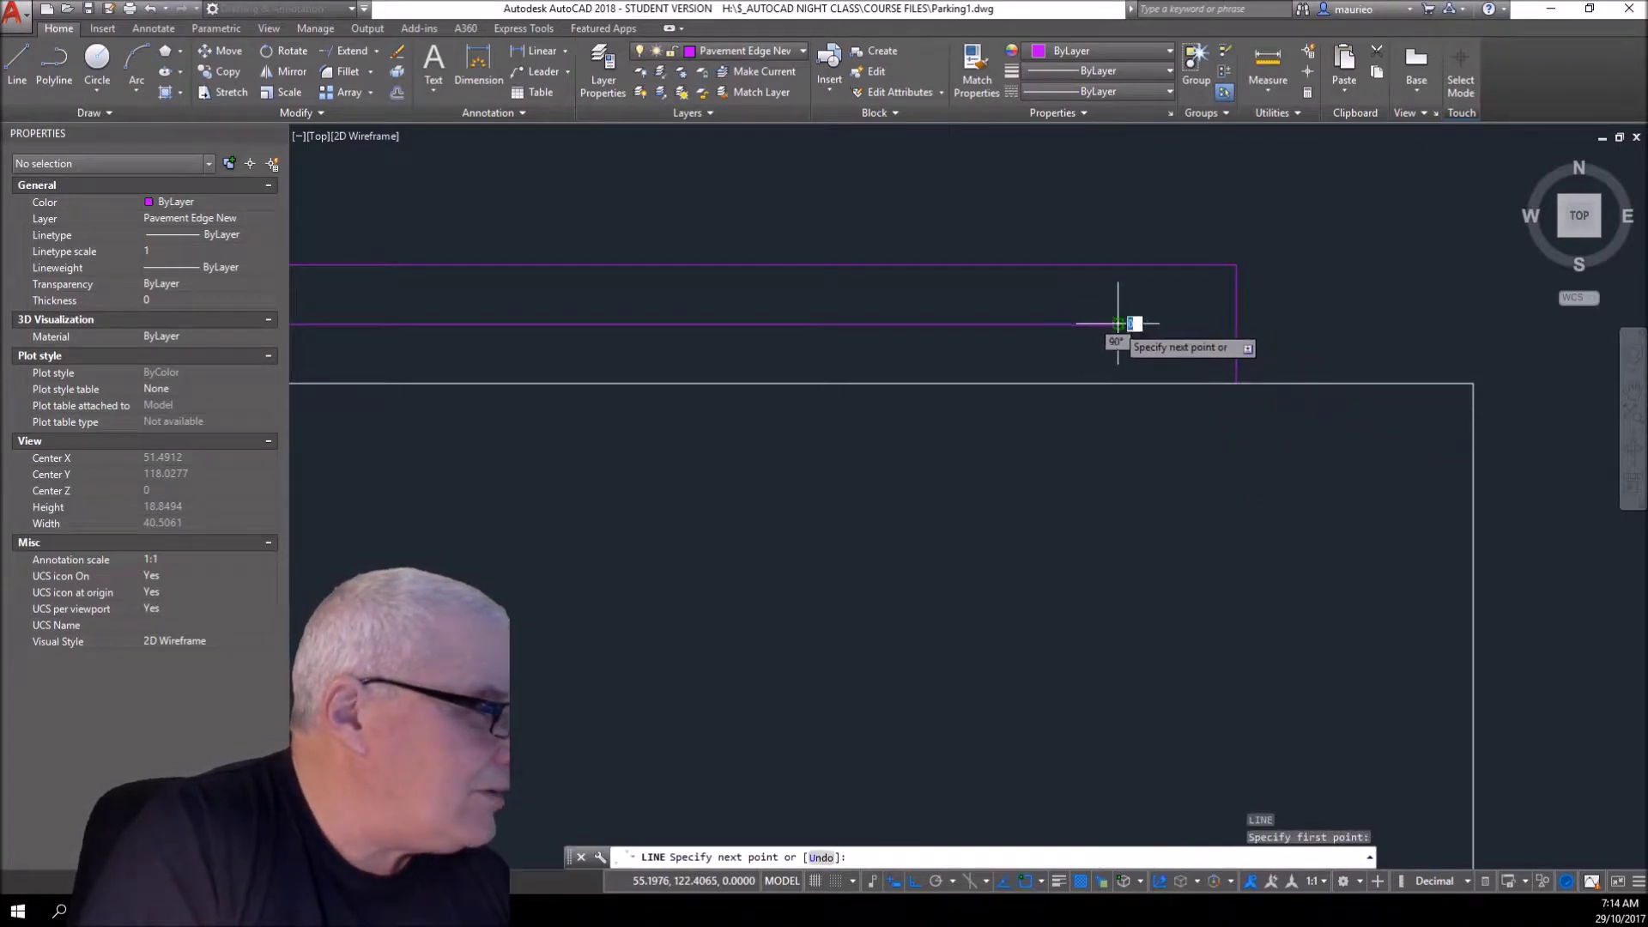
click(1117, 382)
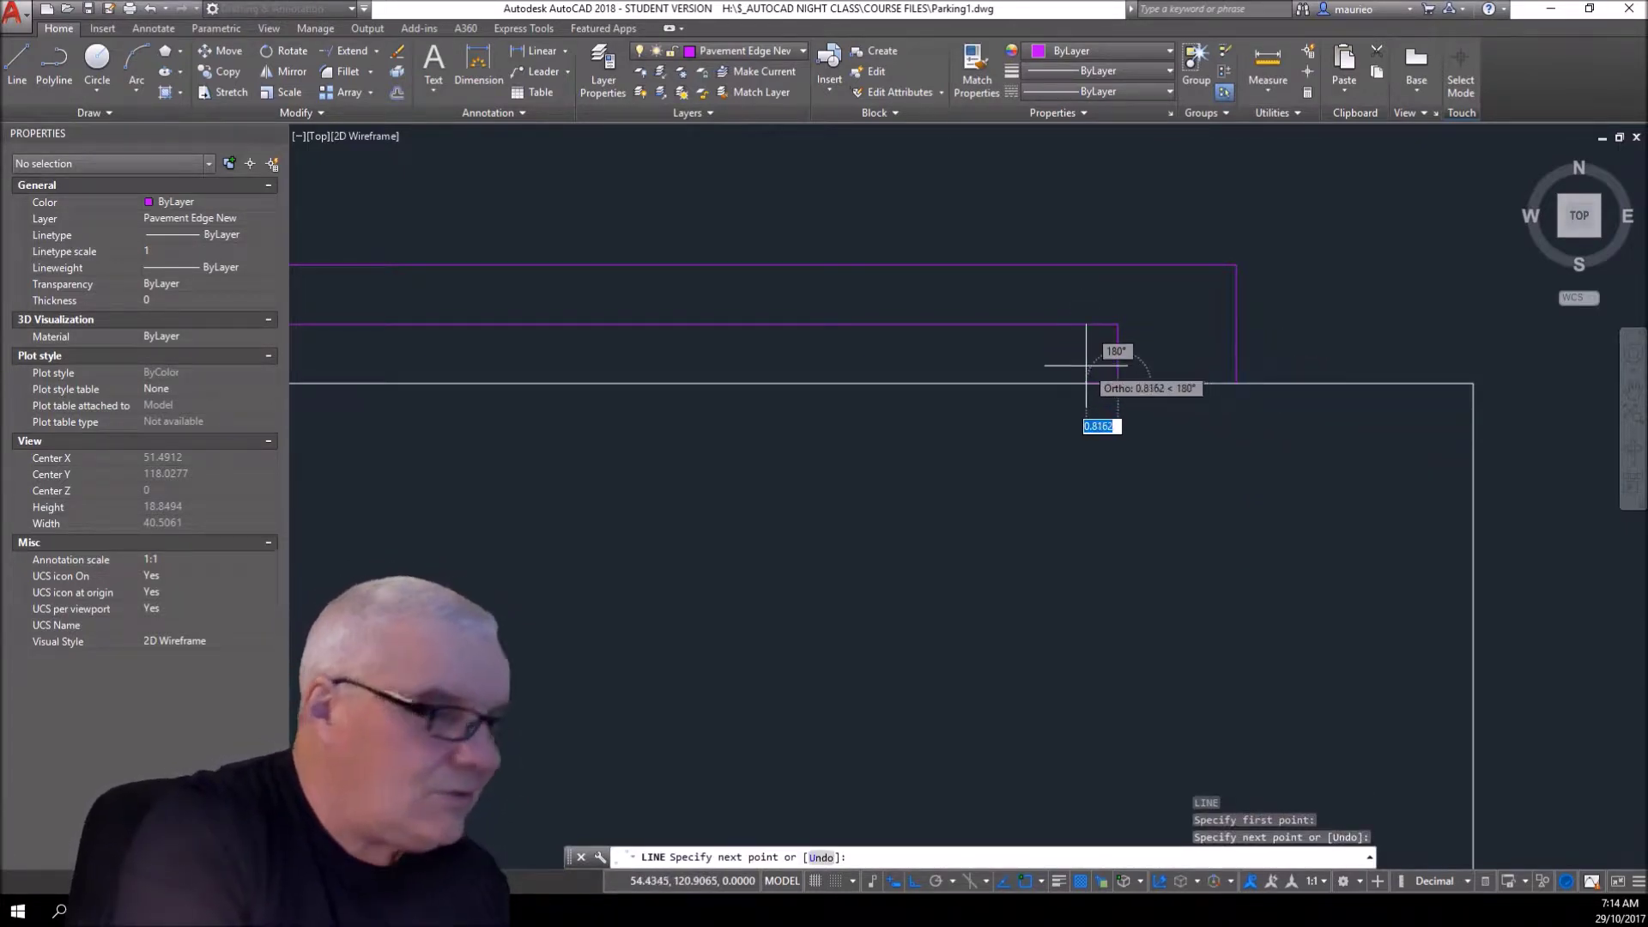
key(Escape)
key(Escape)
- Measure distances around the new pavement line end, then zoom out
click(1268, 62)
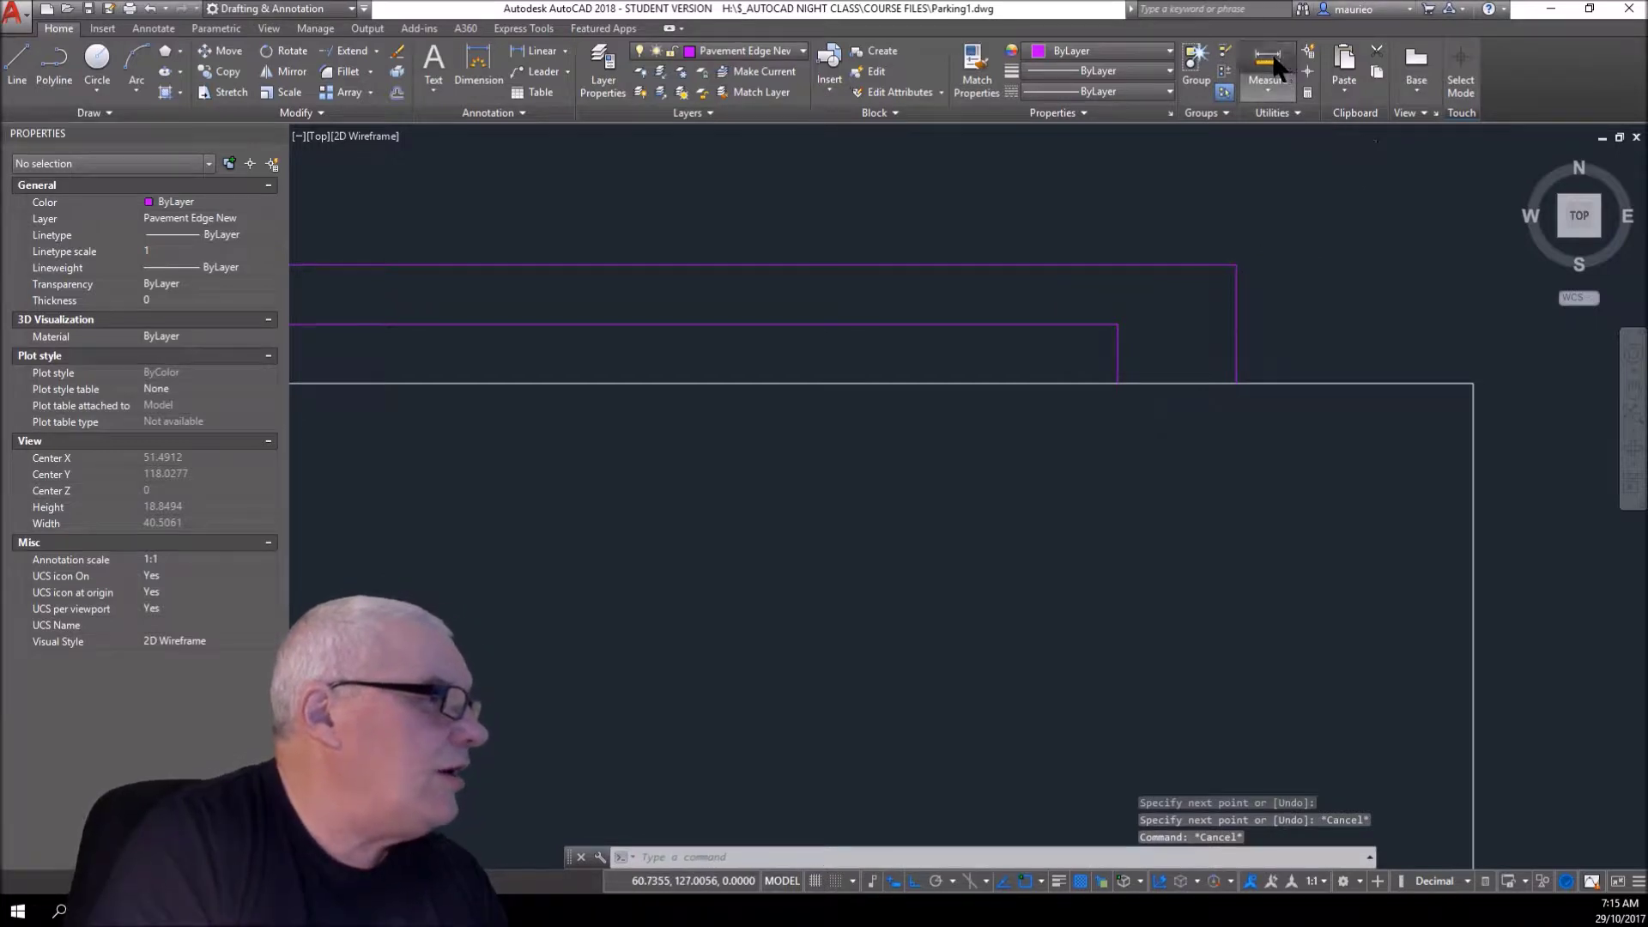
click(1217, 276)
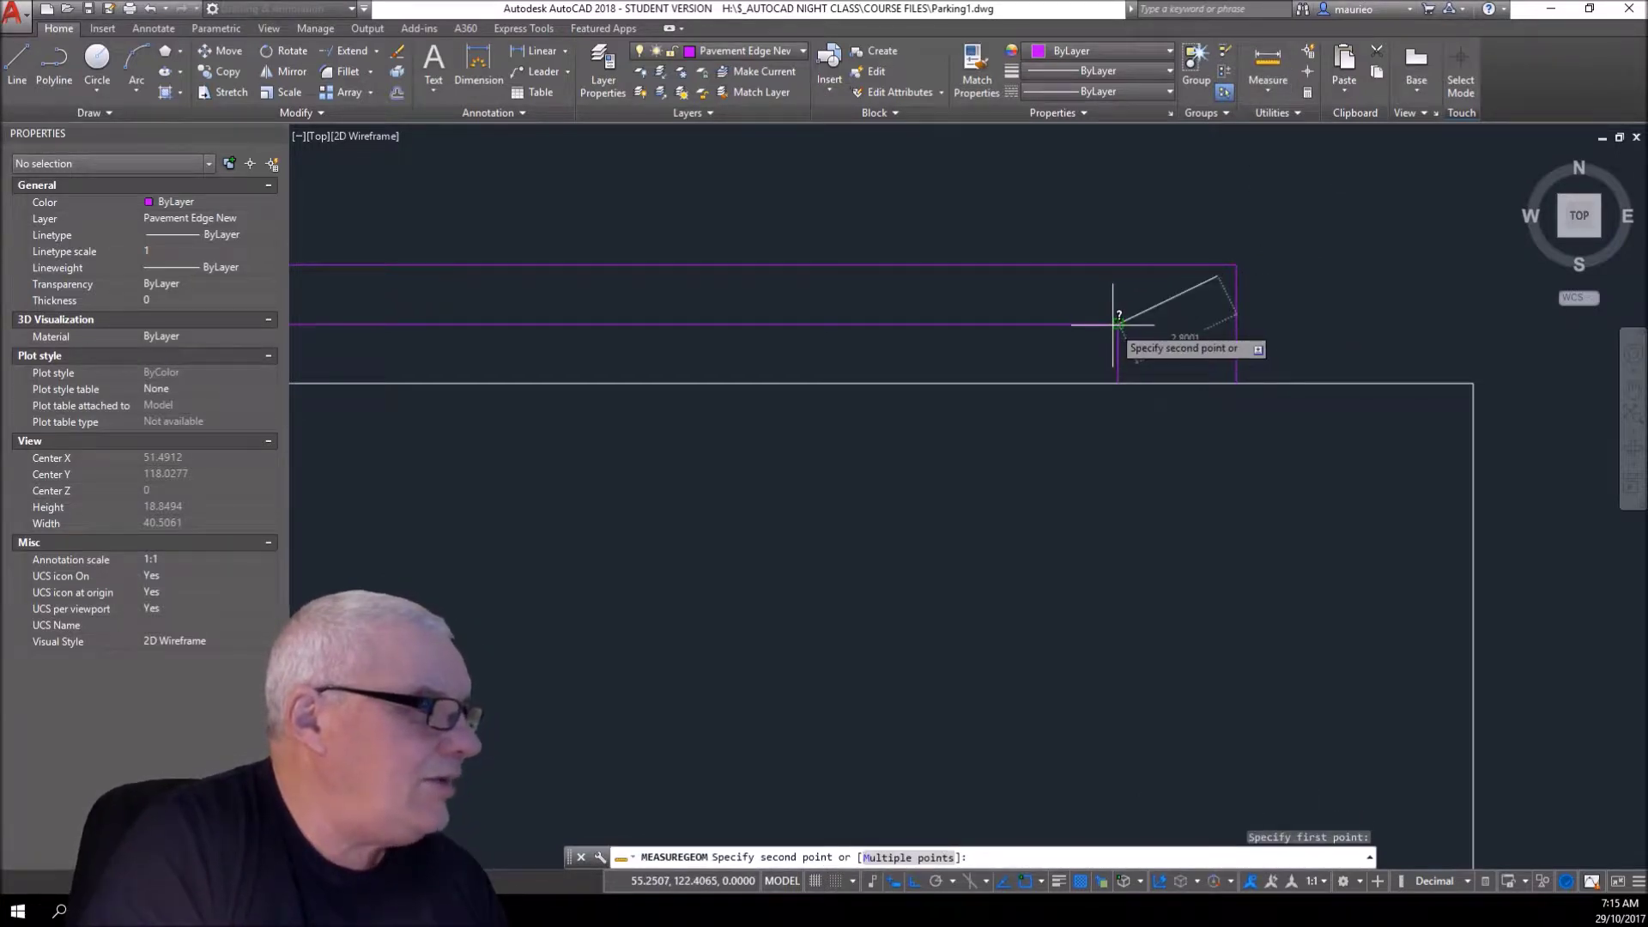
key(F8)
click(1113, 315)
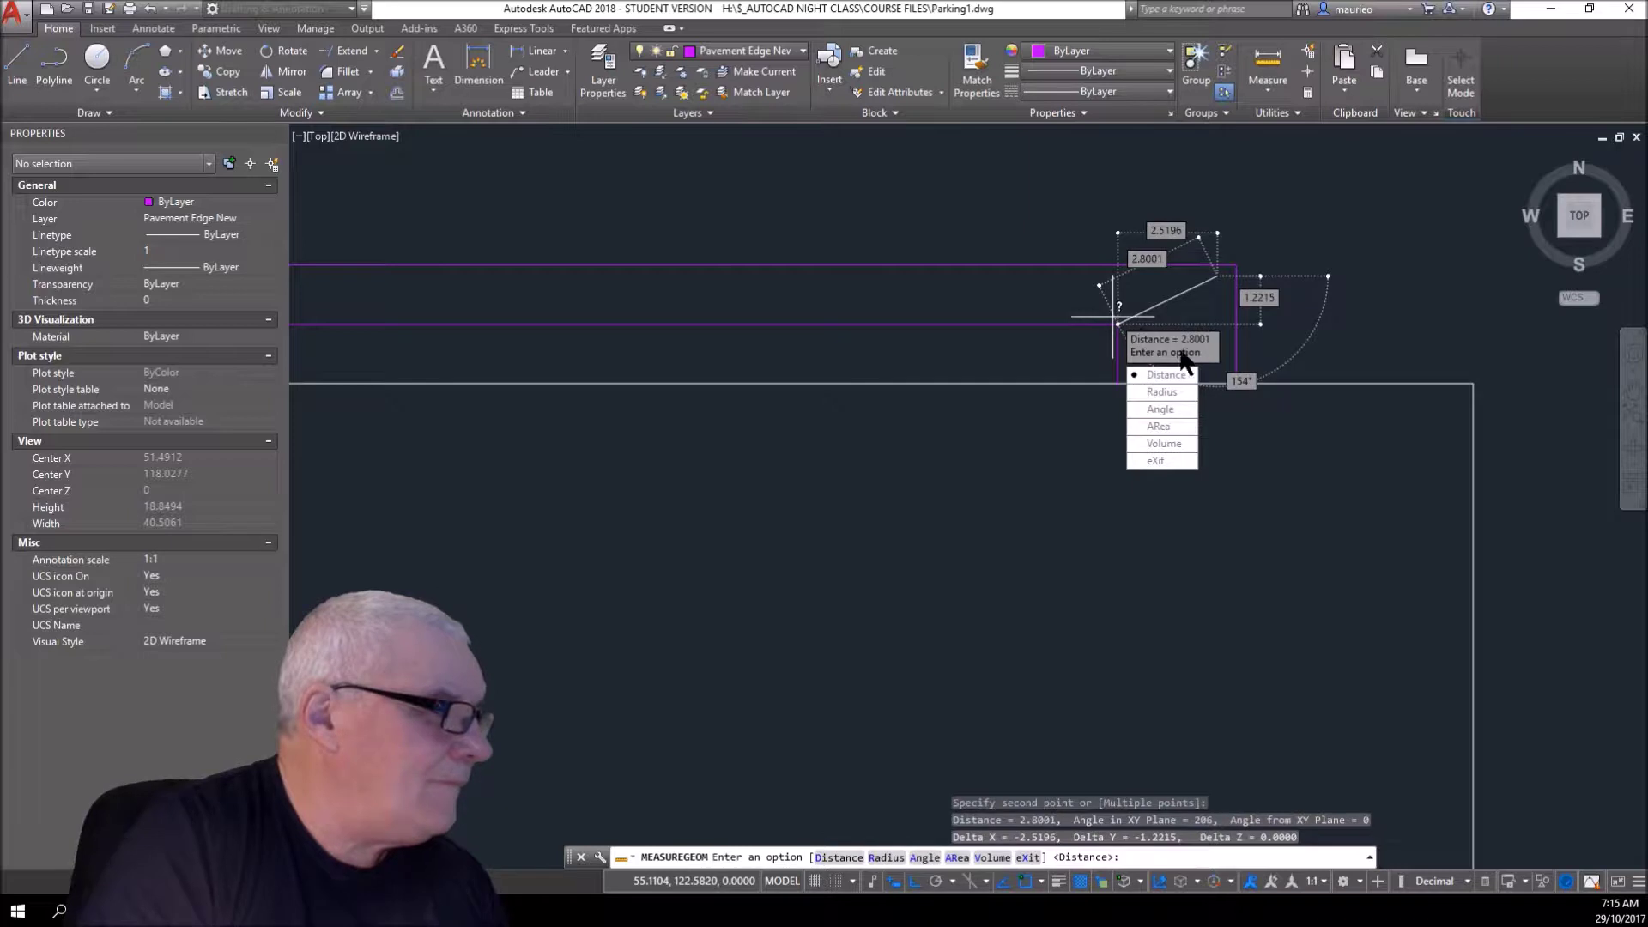
key(Escape)
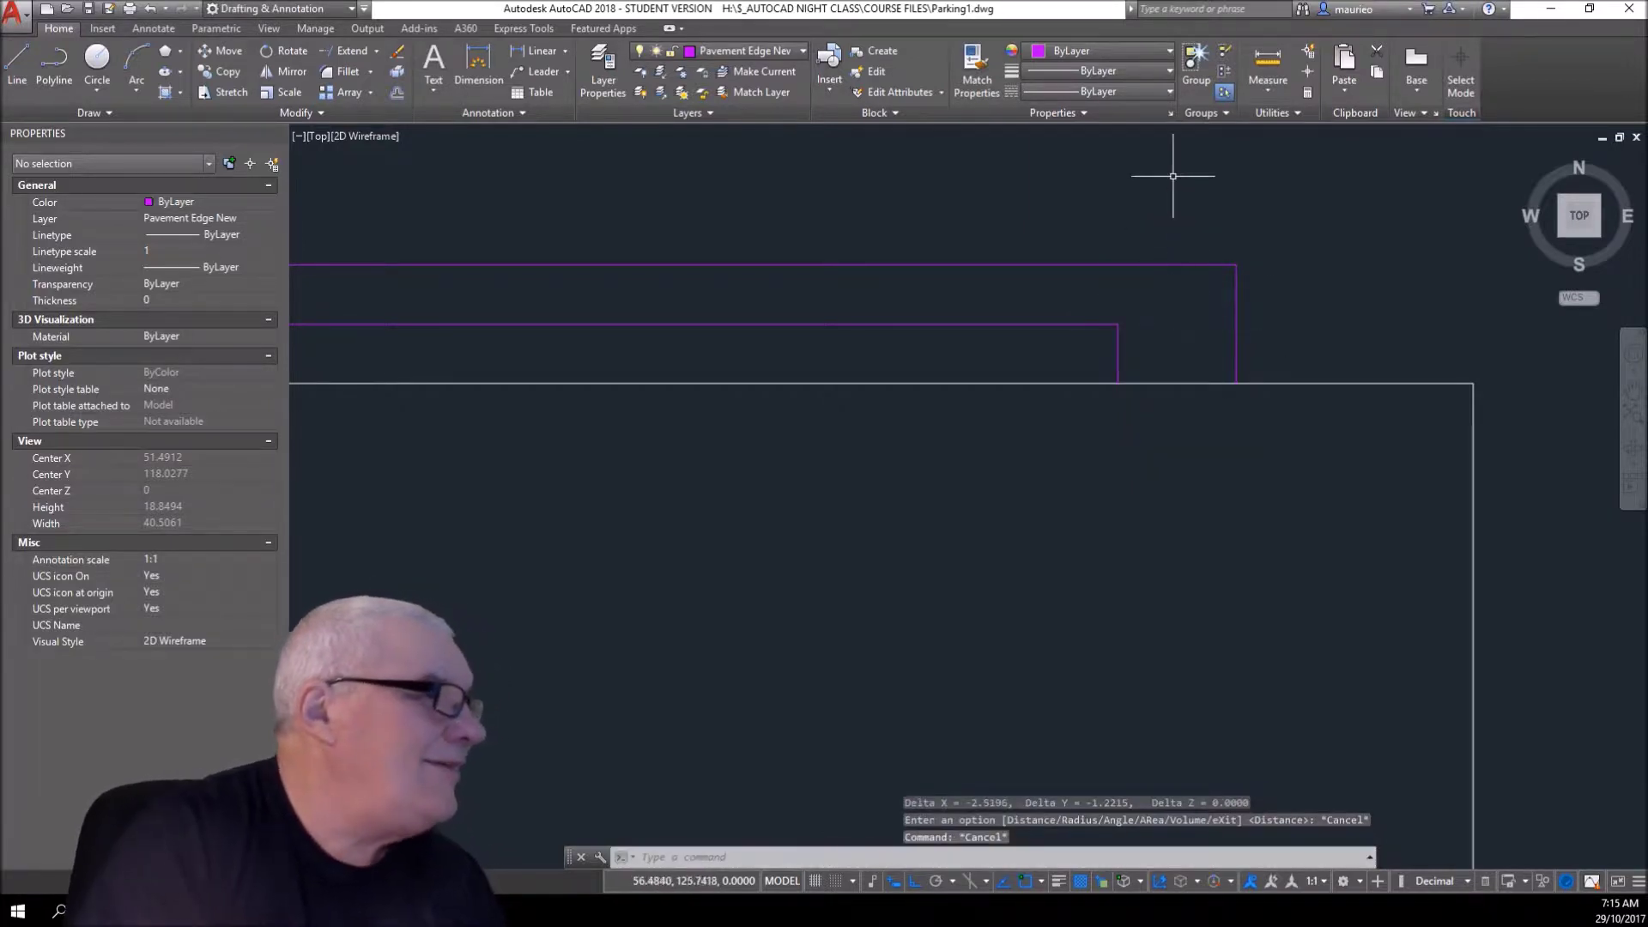
click(1268, 60)
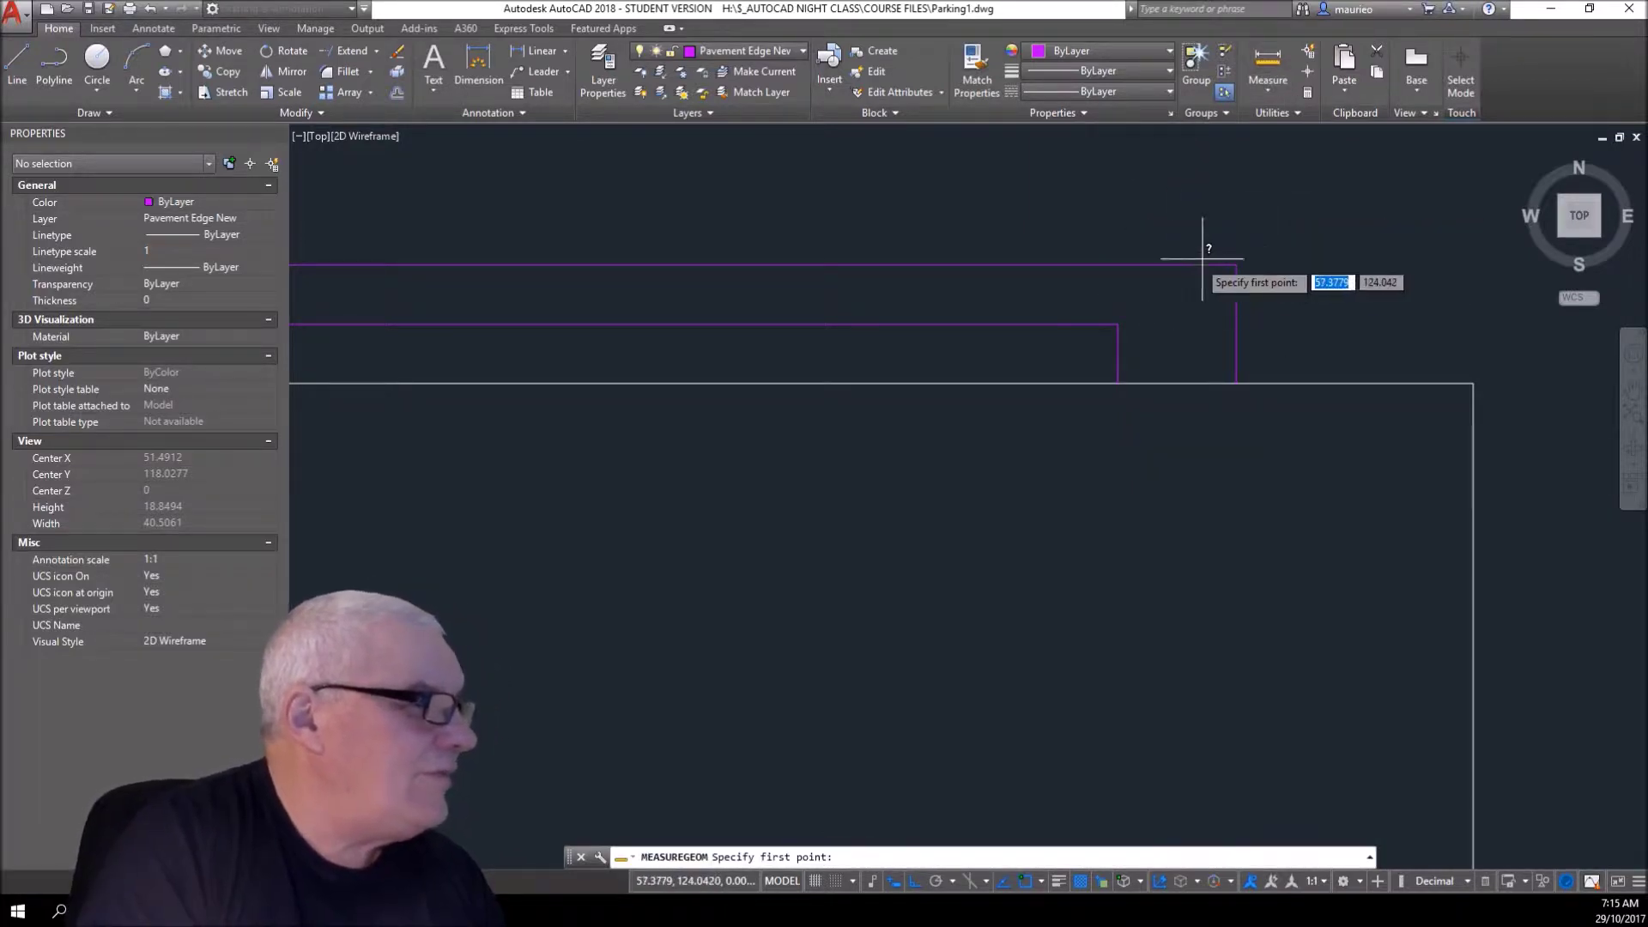
click(1118, 324)
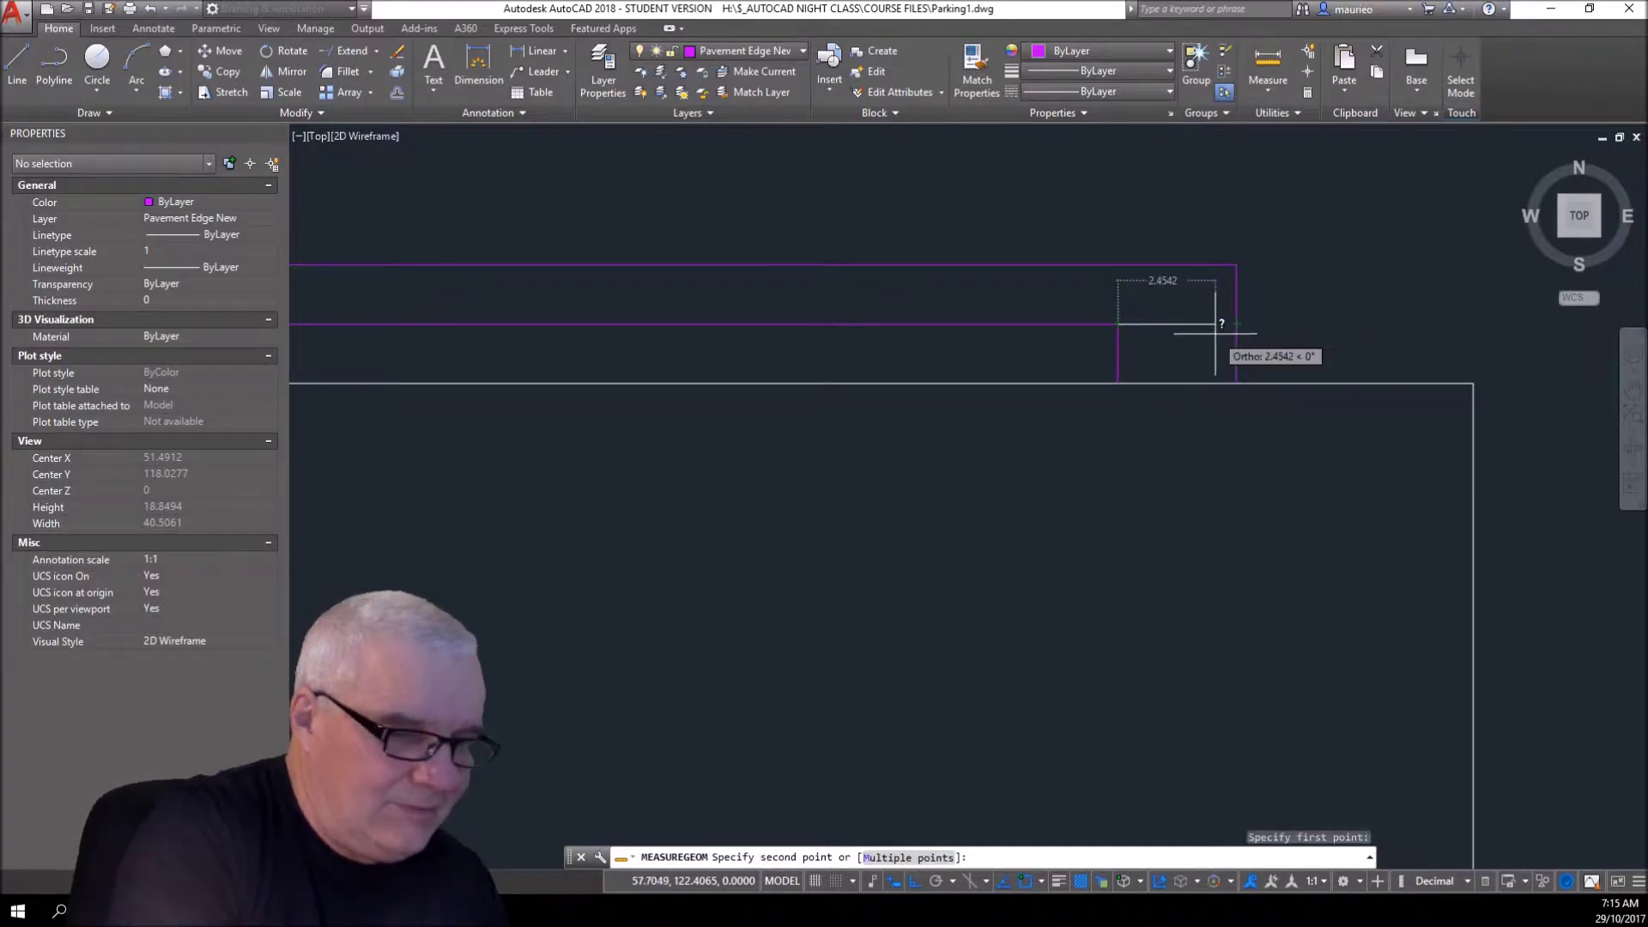
key(Escape)
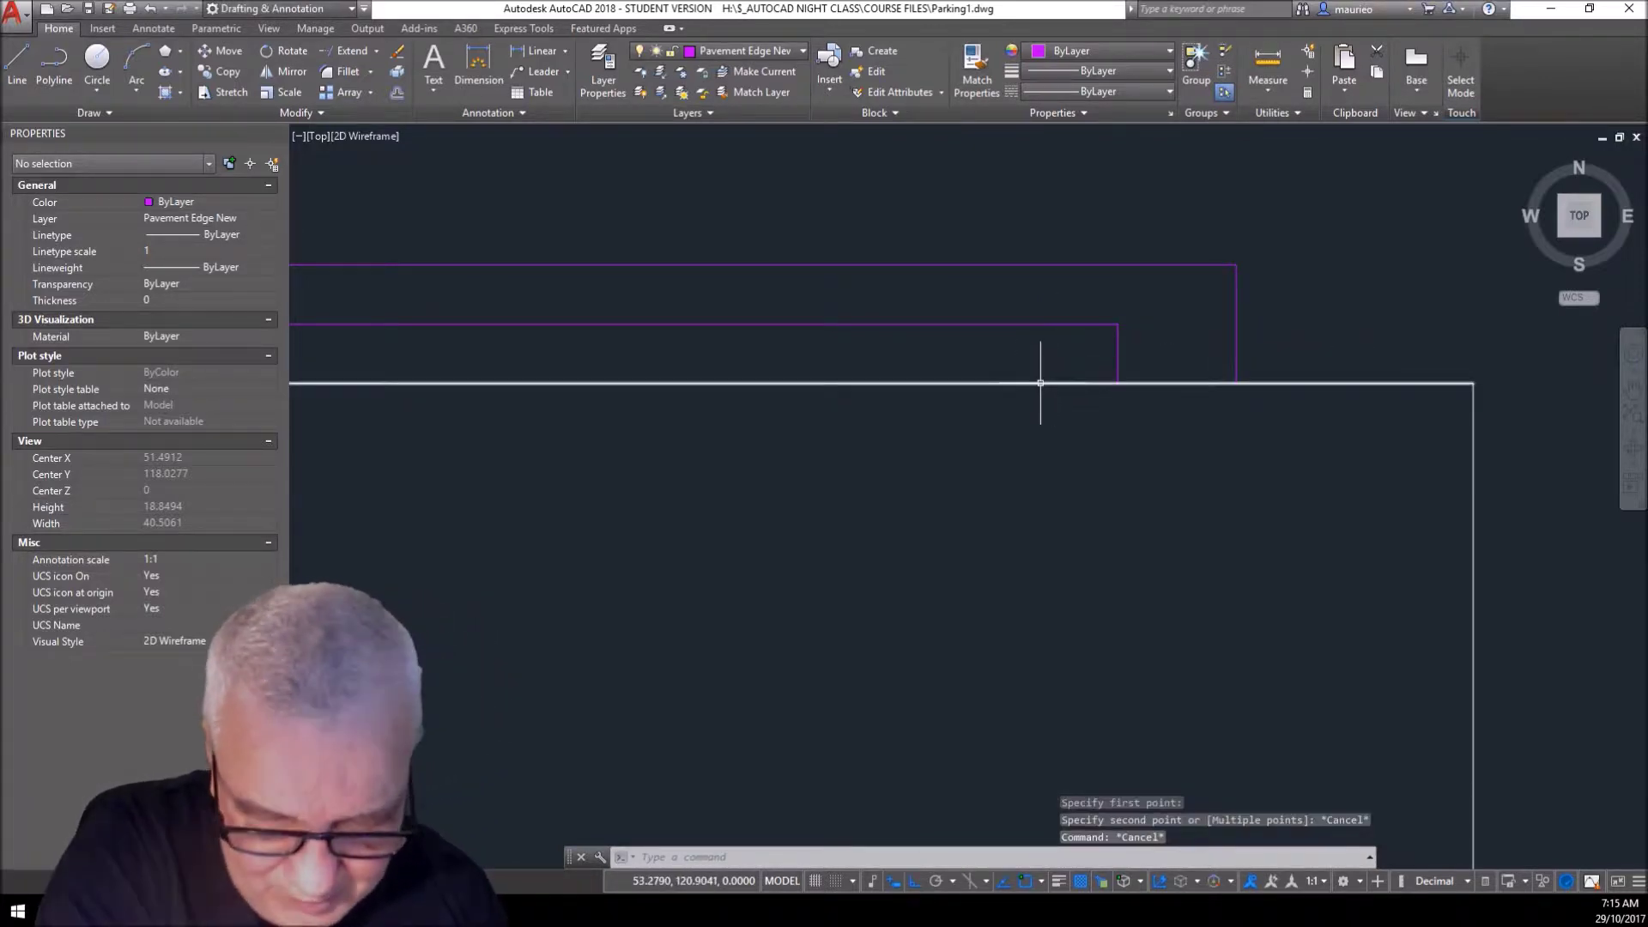
mouse_move(1040, 383)
scroll(1040, 383, down, 5)
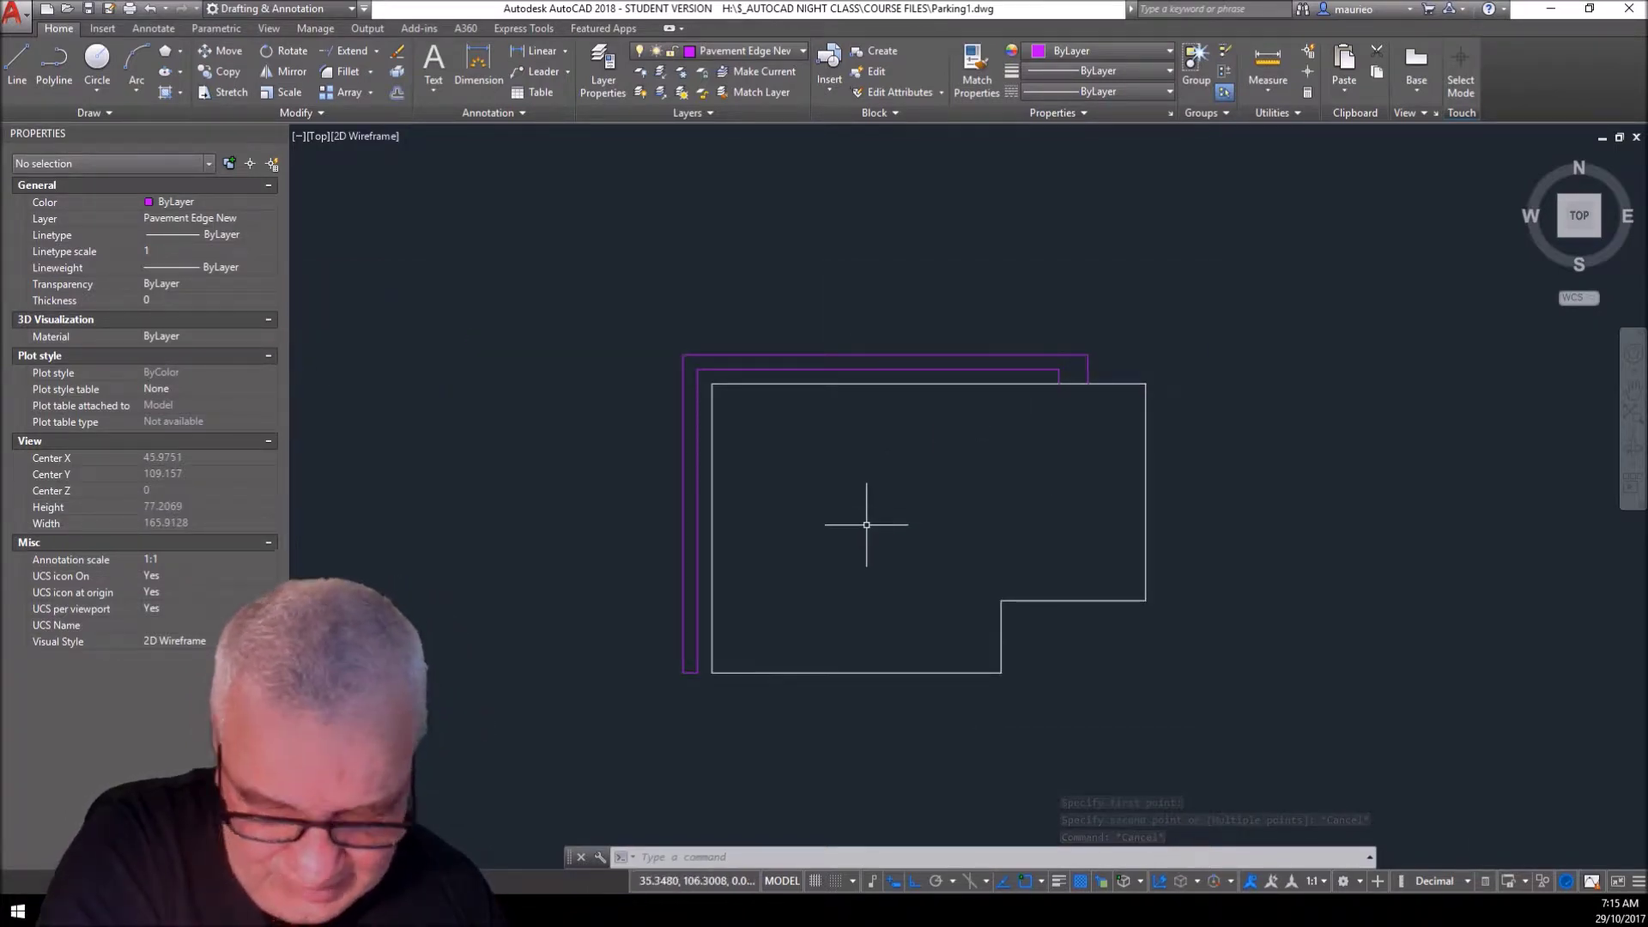
- Draw a horizontal line from 11.7 units above the building corner to far left
scroll(730, 570, up, 2)
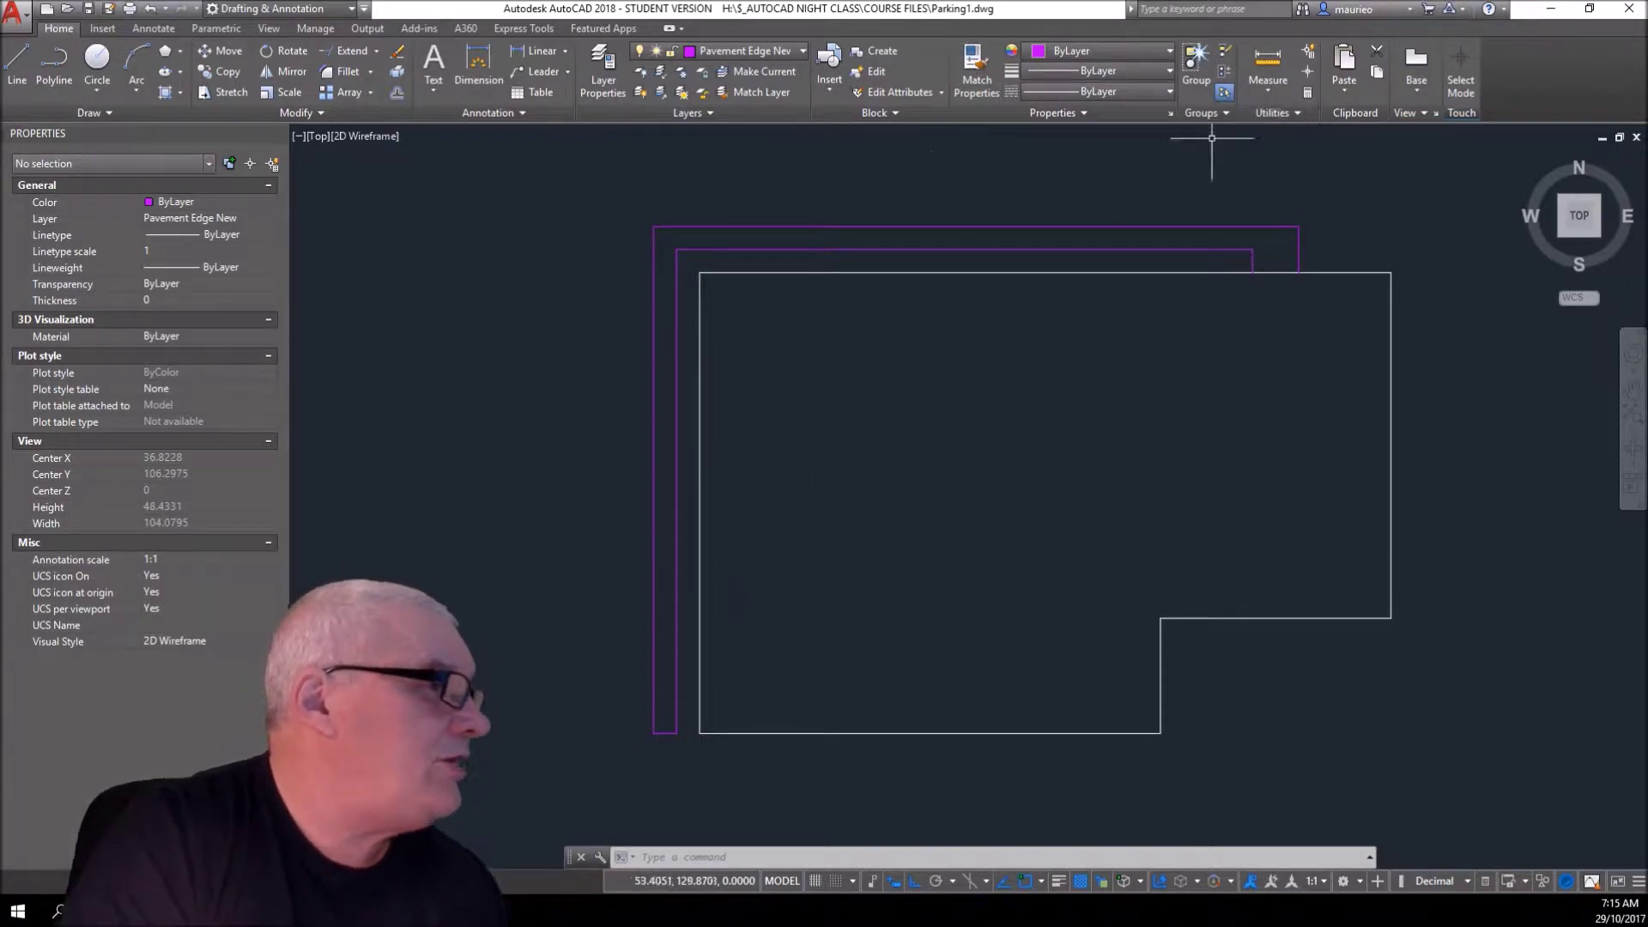
click(18, 65)
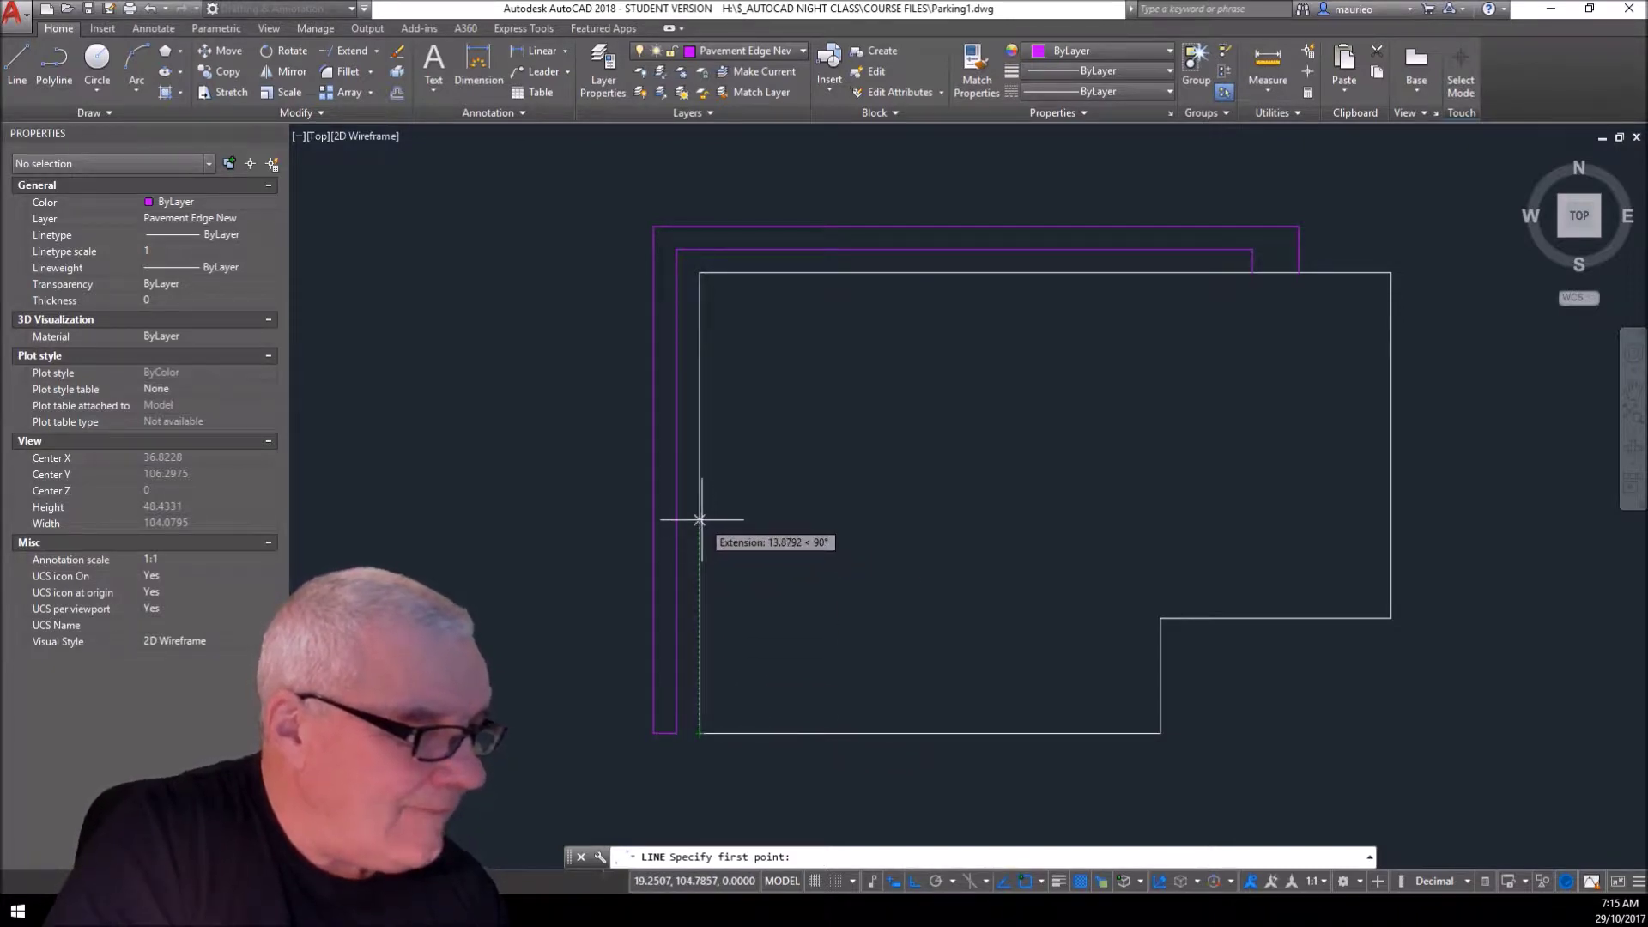
text(11)
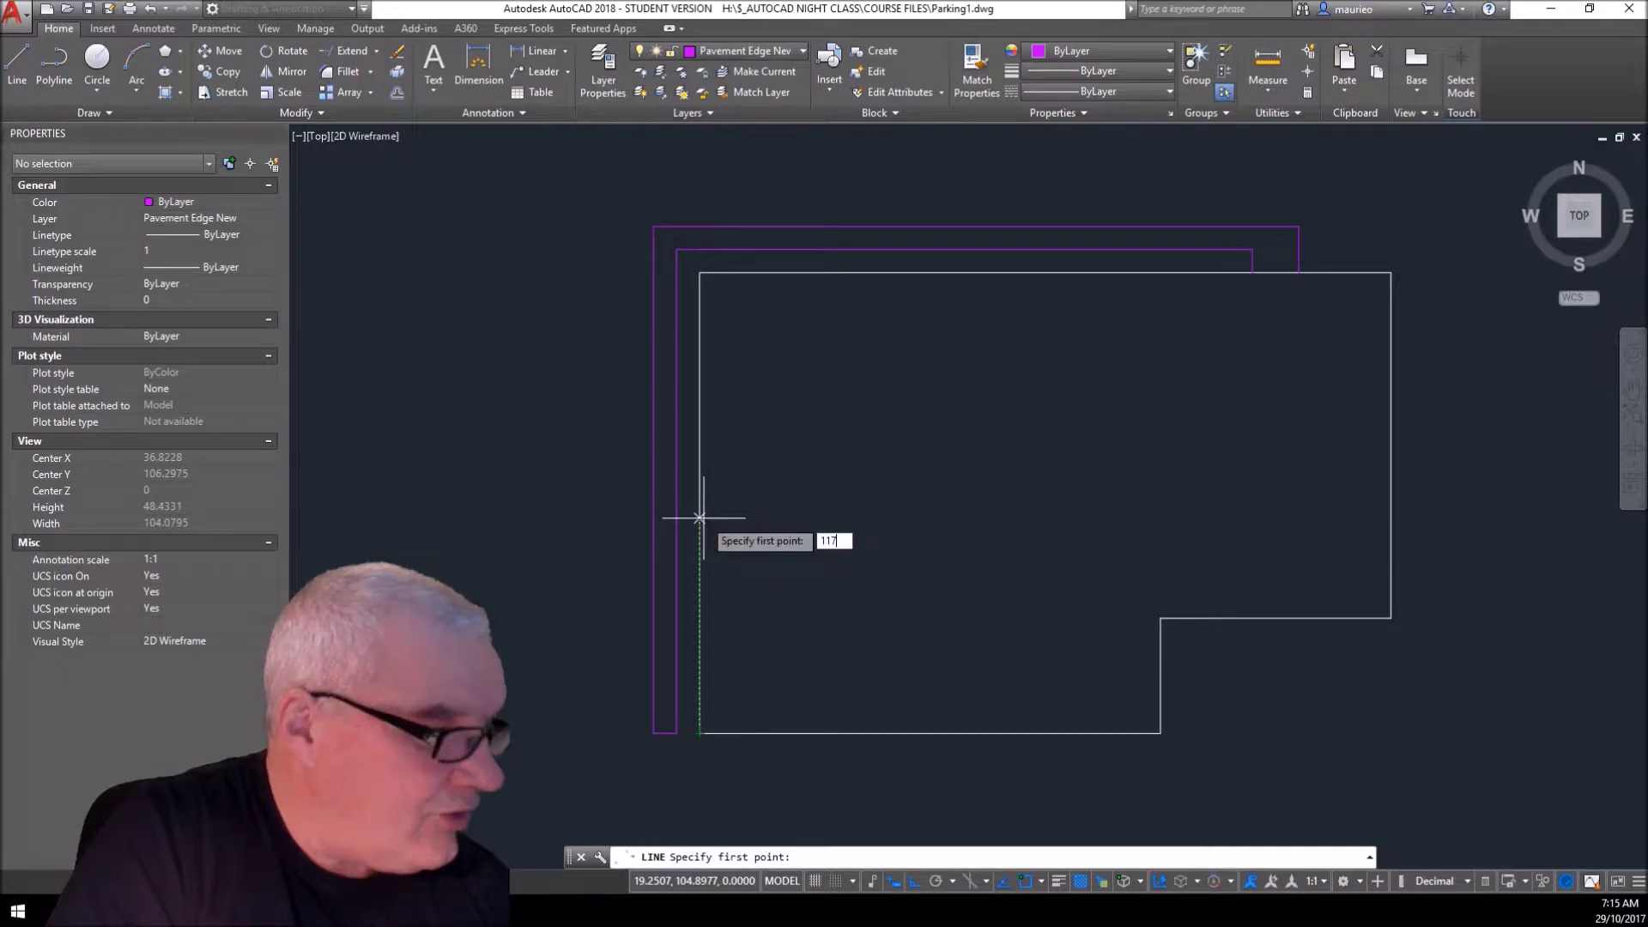
text(7)
key(Return)
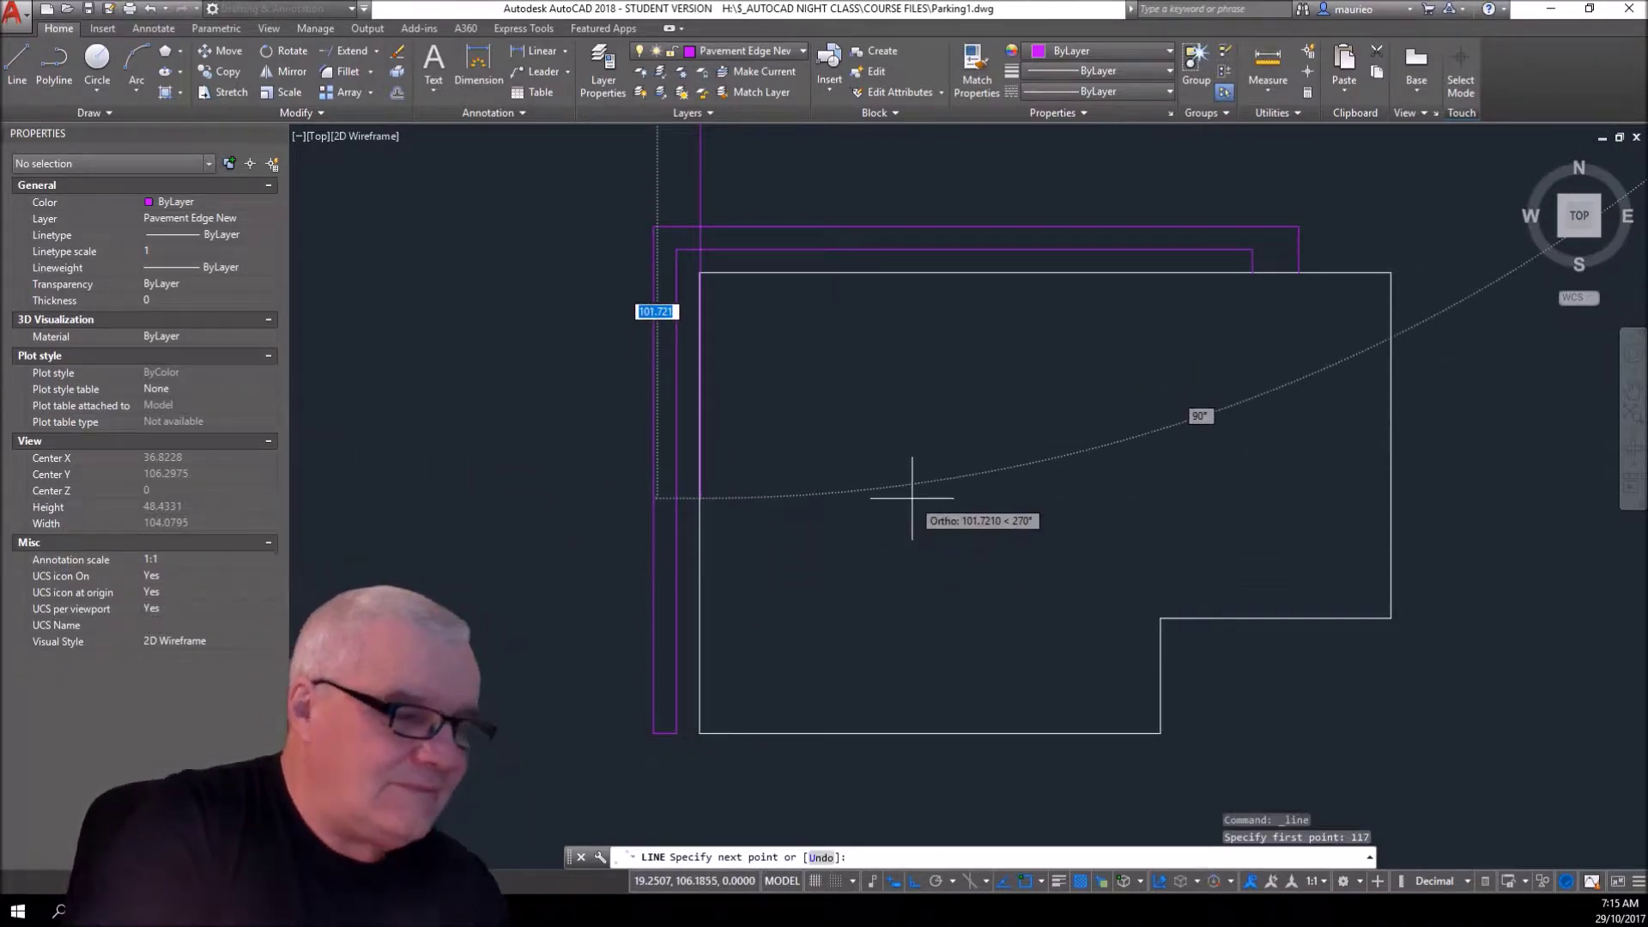
key(Escape)
key(Escape)
key(Escape)
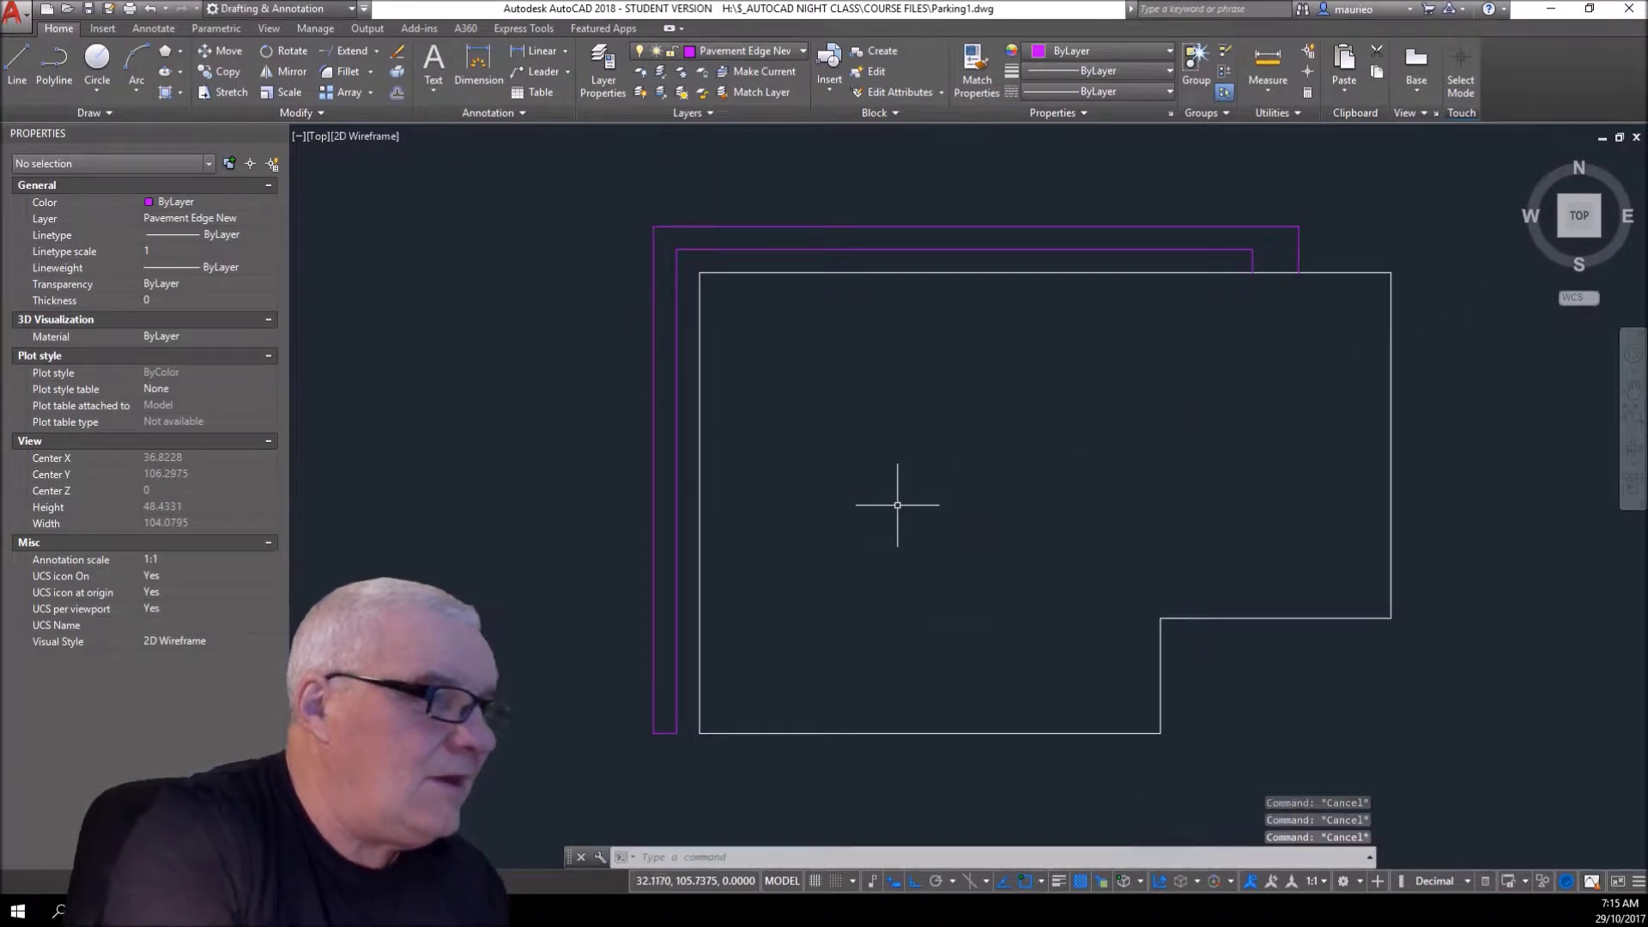
text(l)
key(Return)
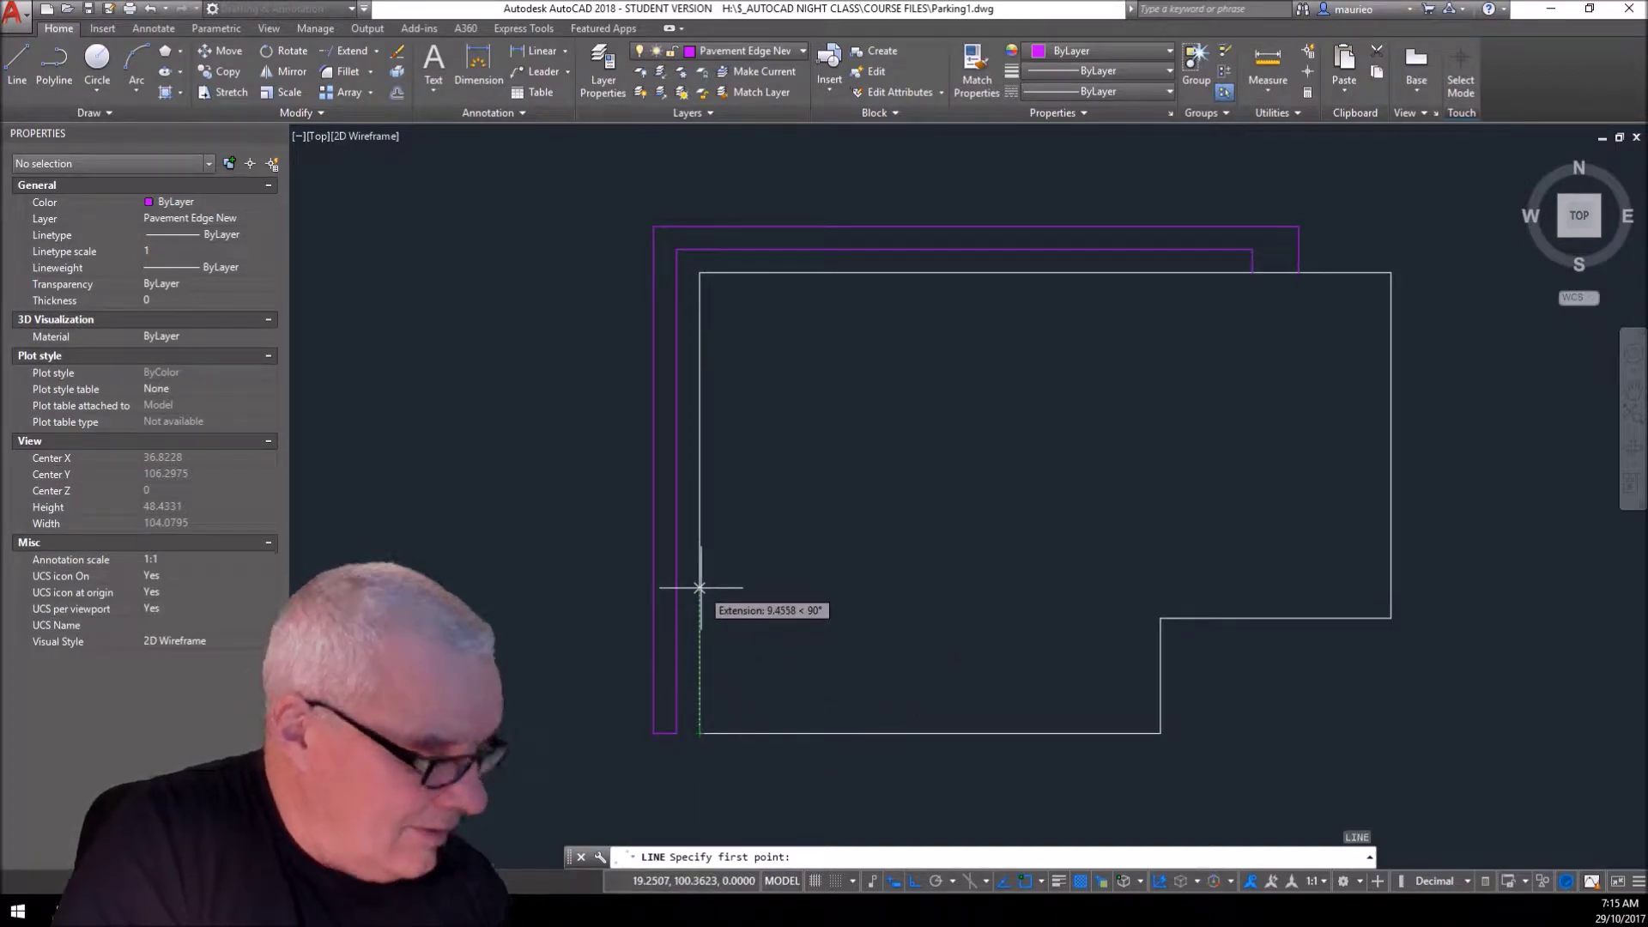
text(11)
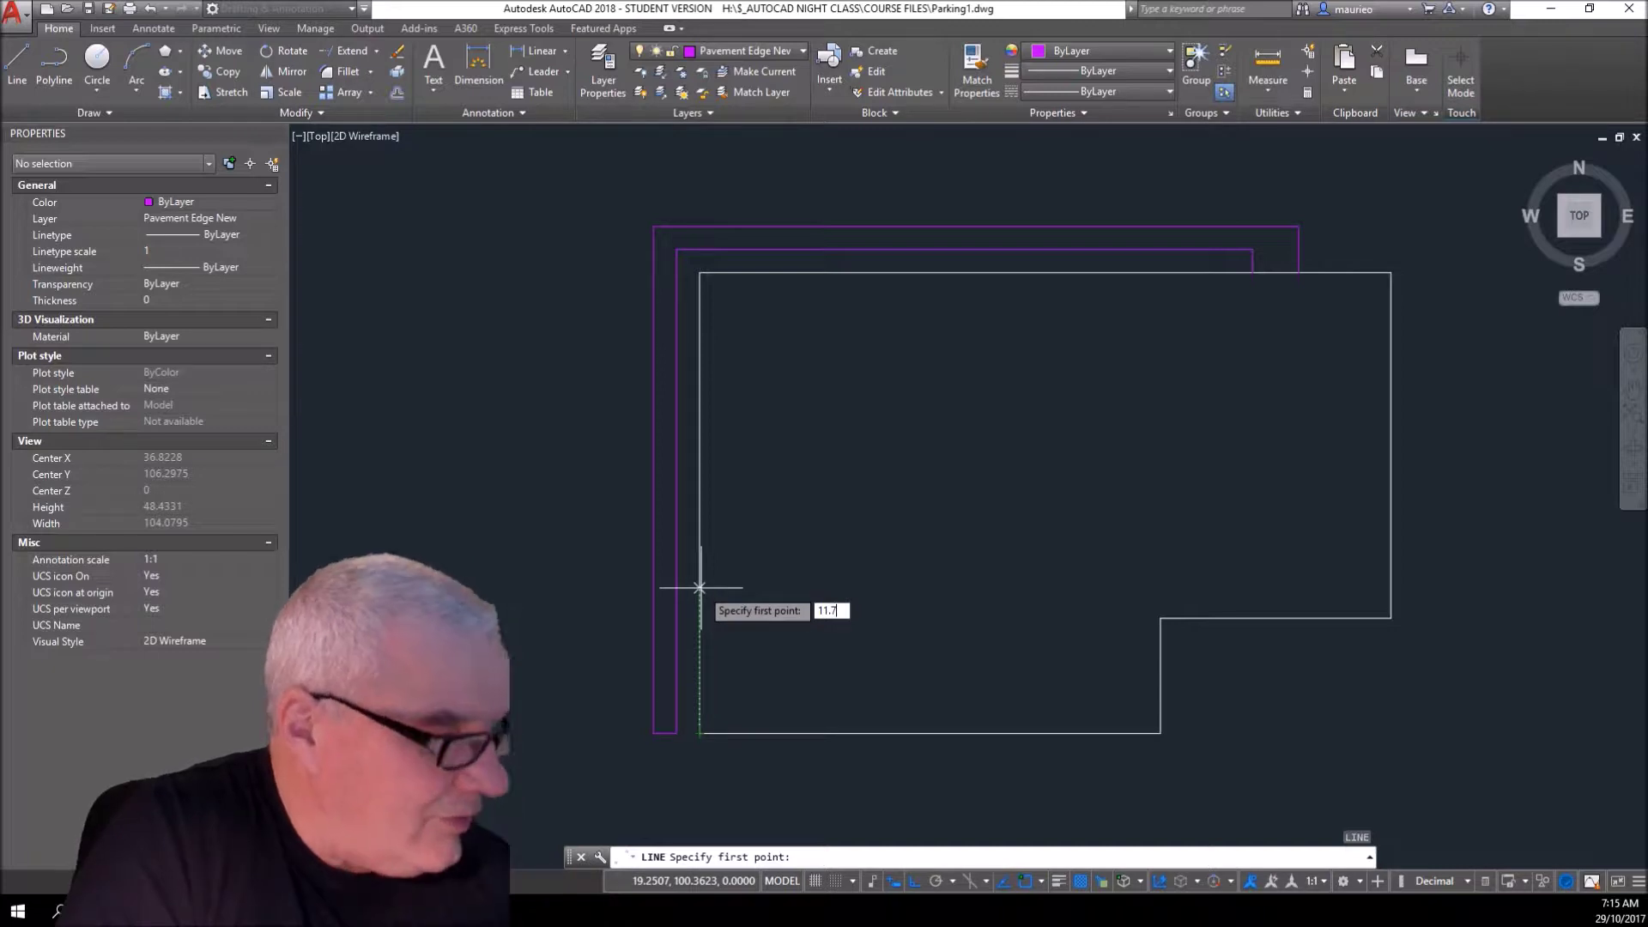
text(.7)
key(Return)
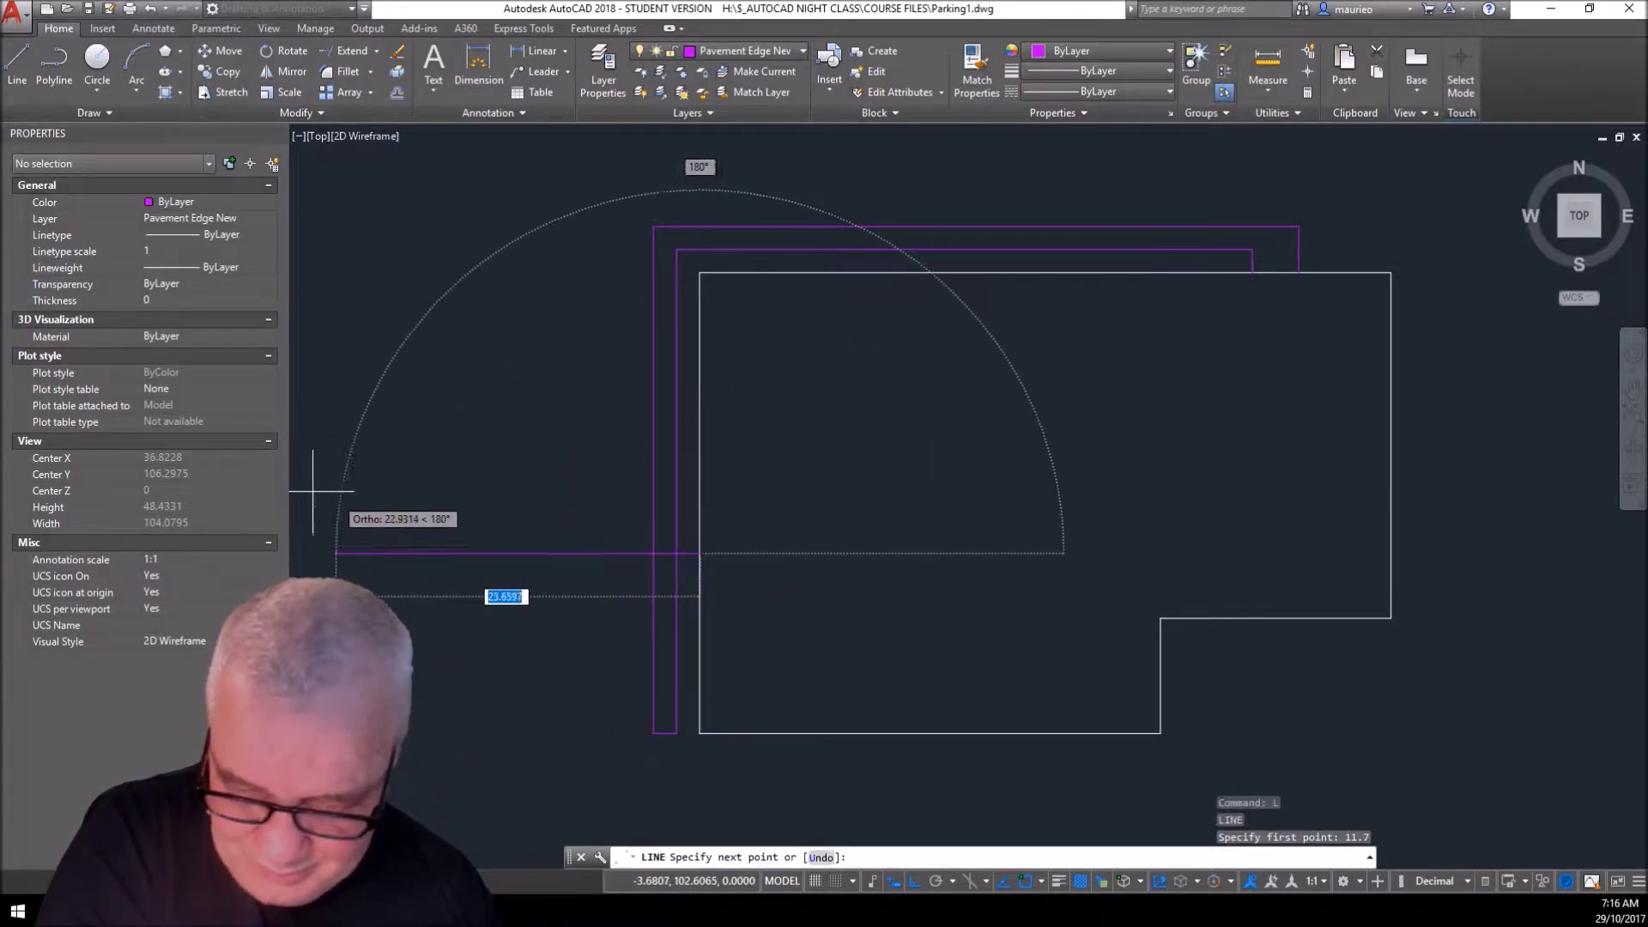
click(293, 524)
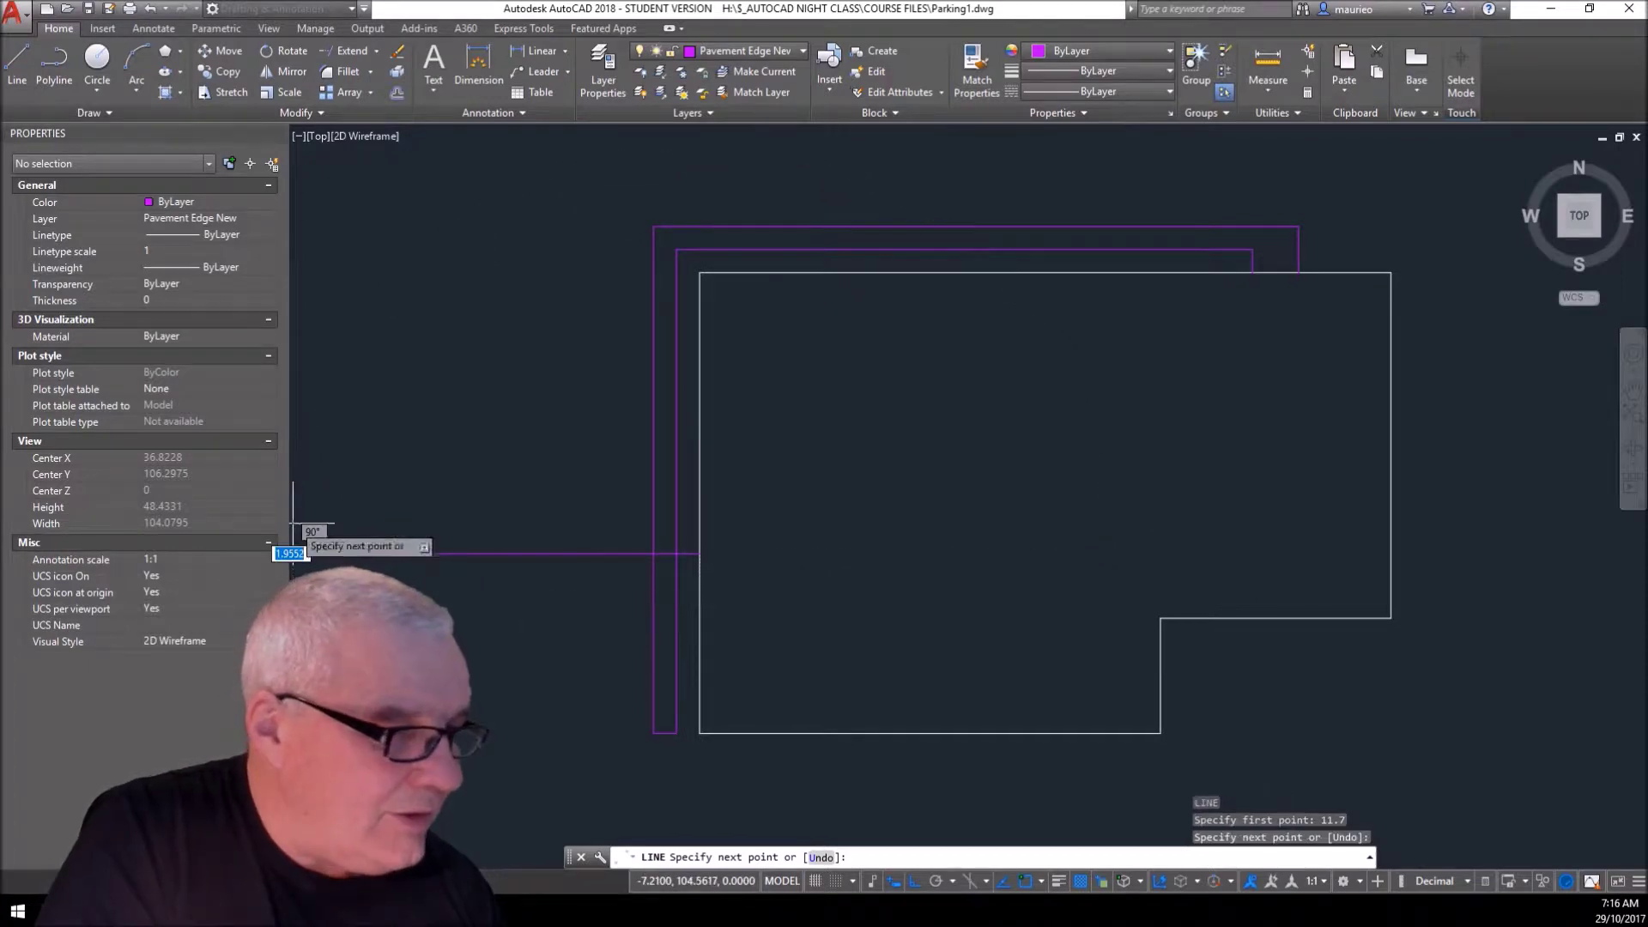
key(Escape)
key(Escape)
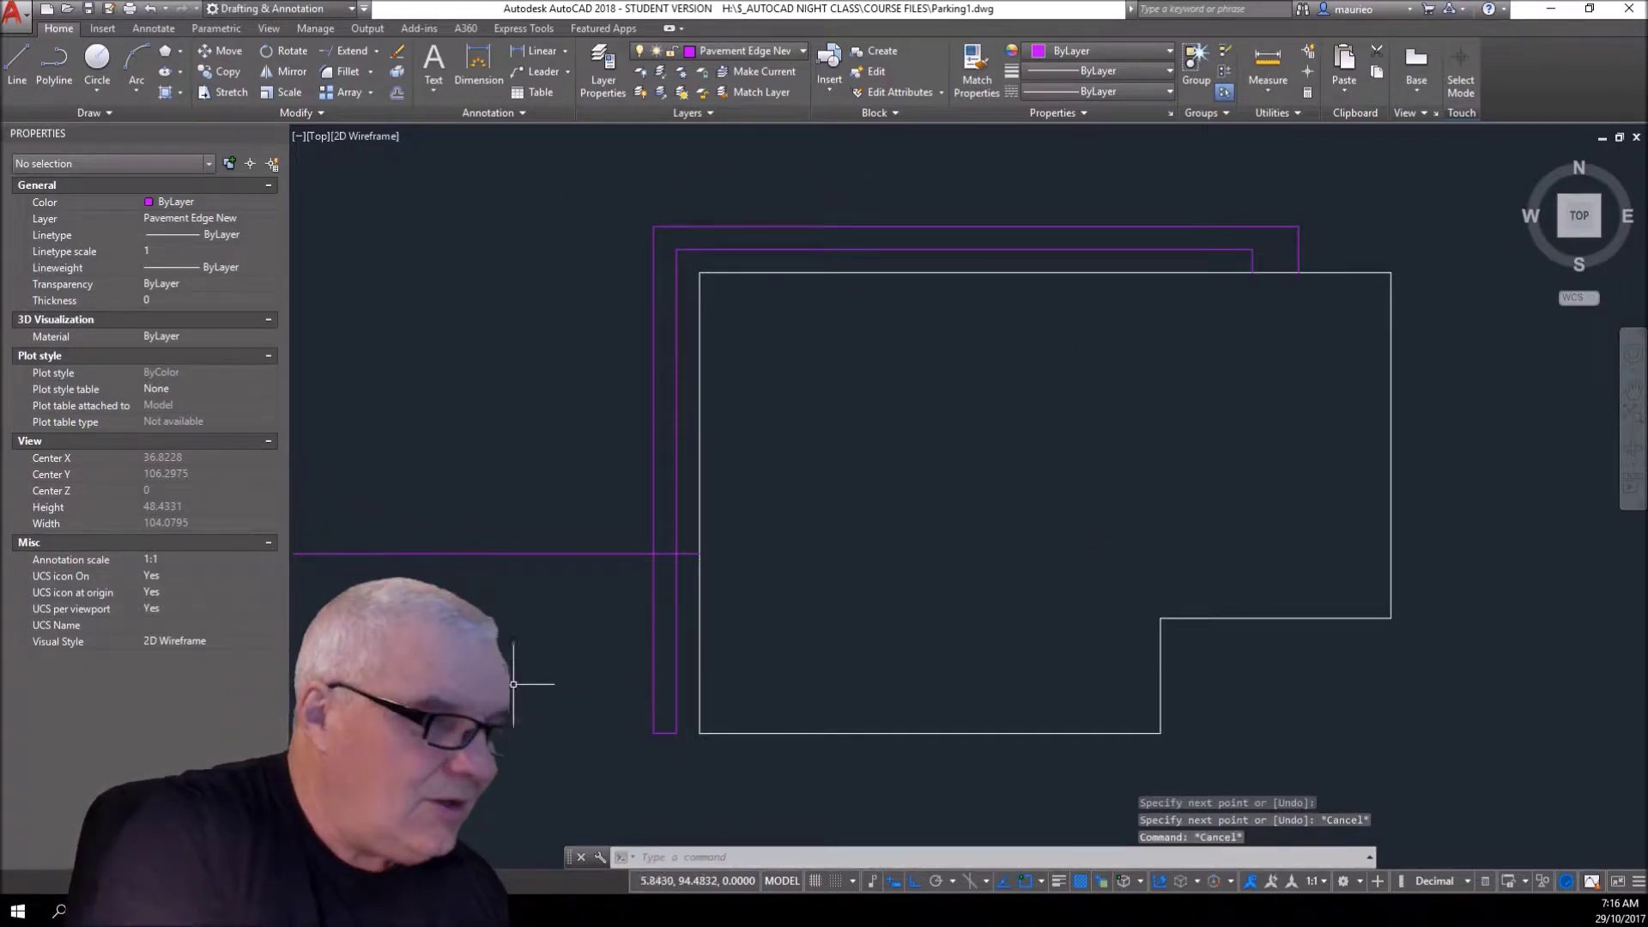
- Extend the line's right end past the building edge and put it on the Center Line layer
click(699, 554)
click(699, 554)
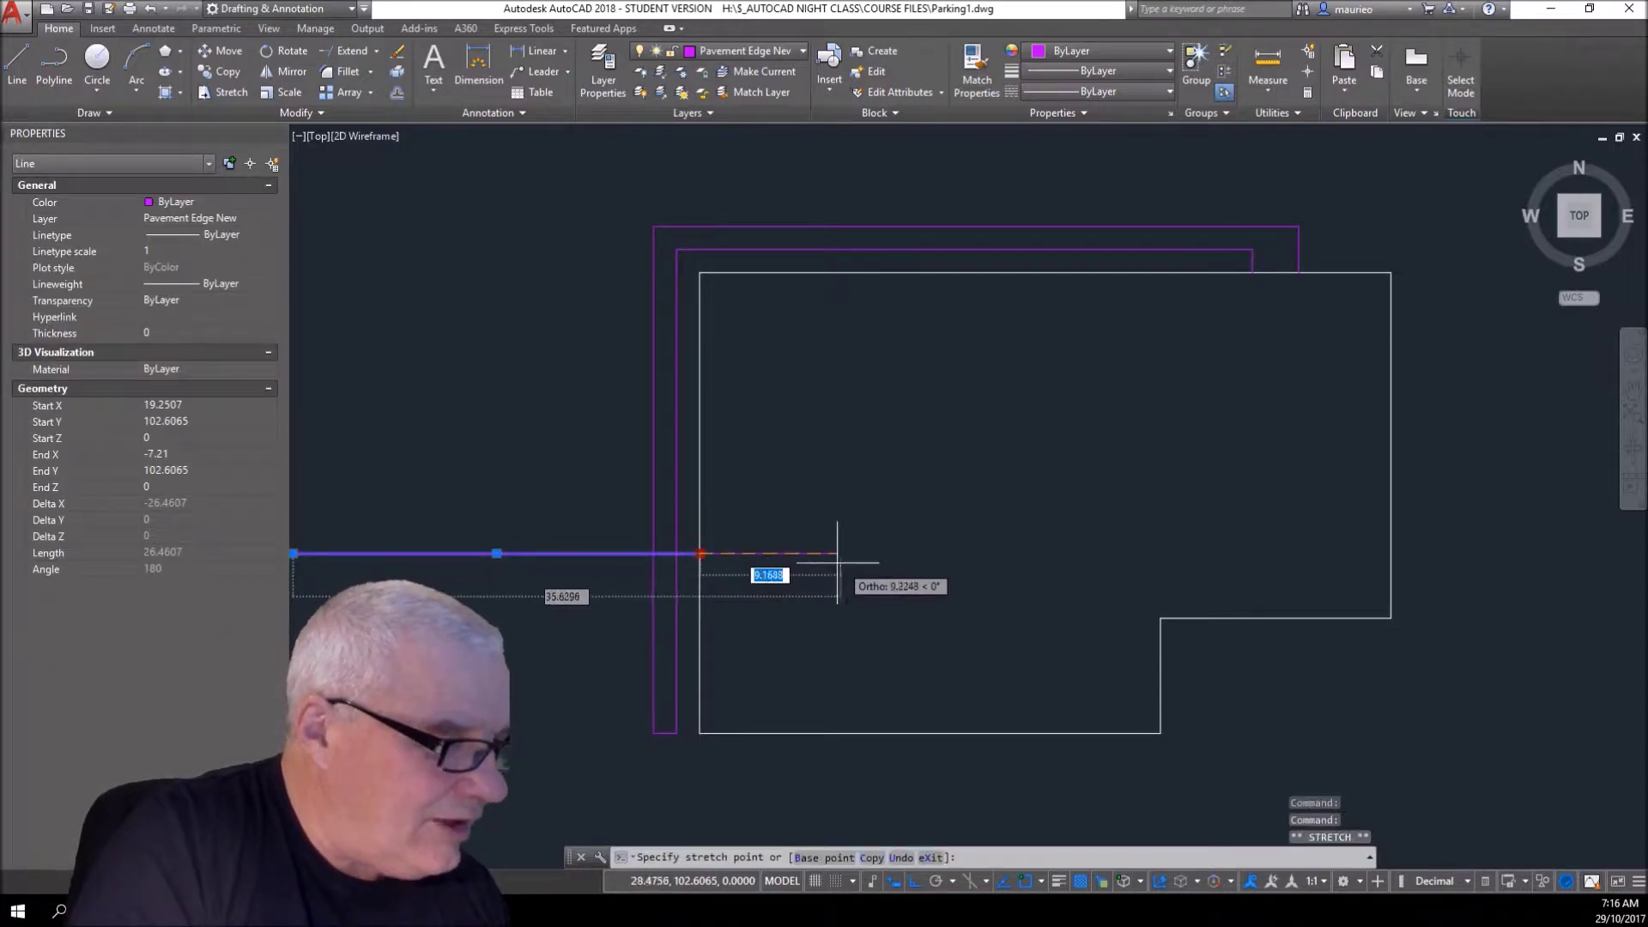
click(797, 554)
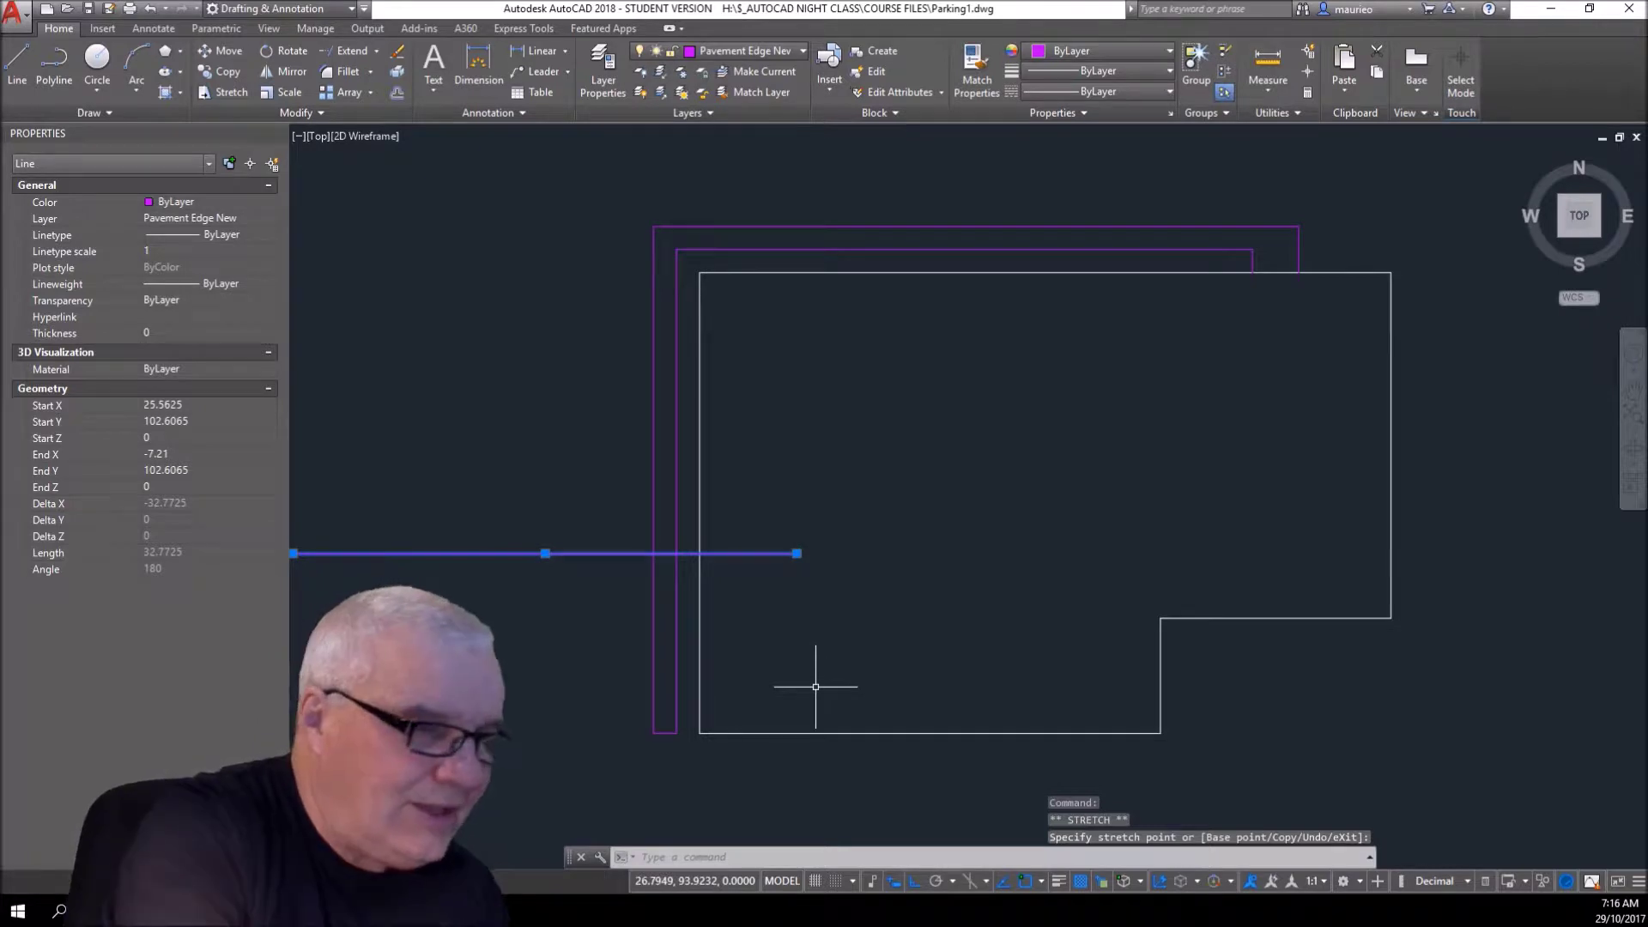
click(800, 47)
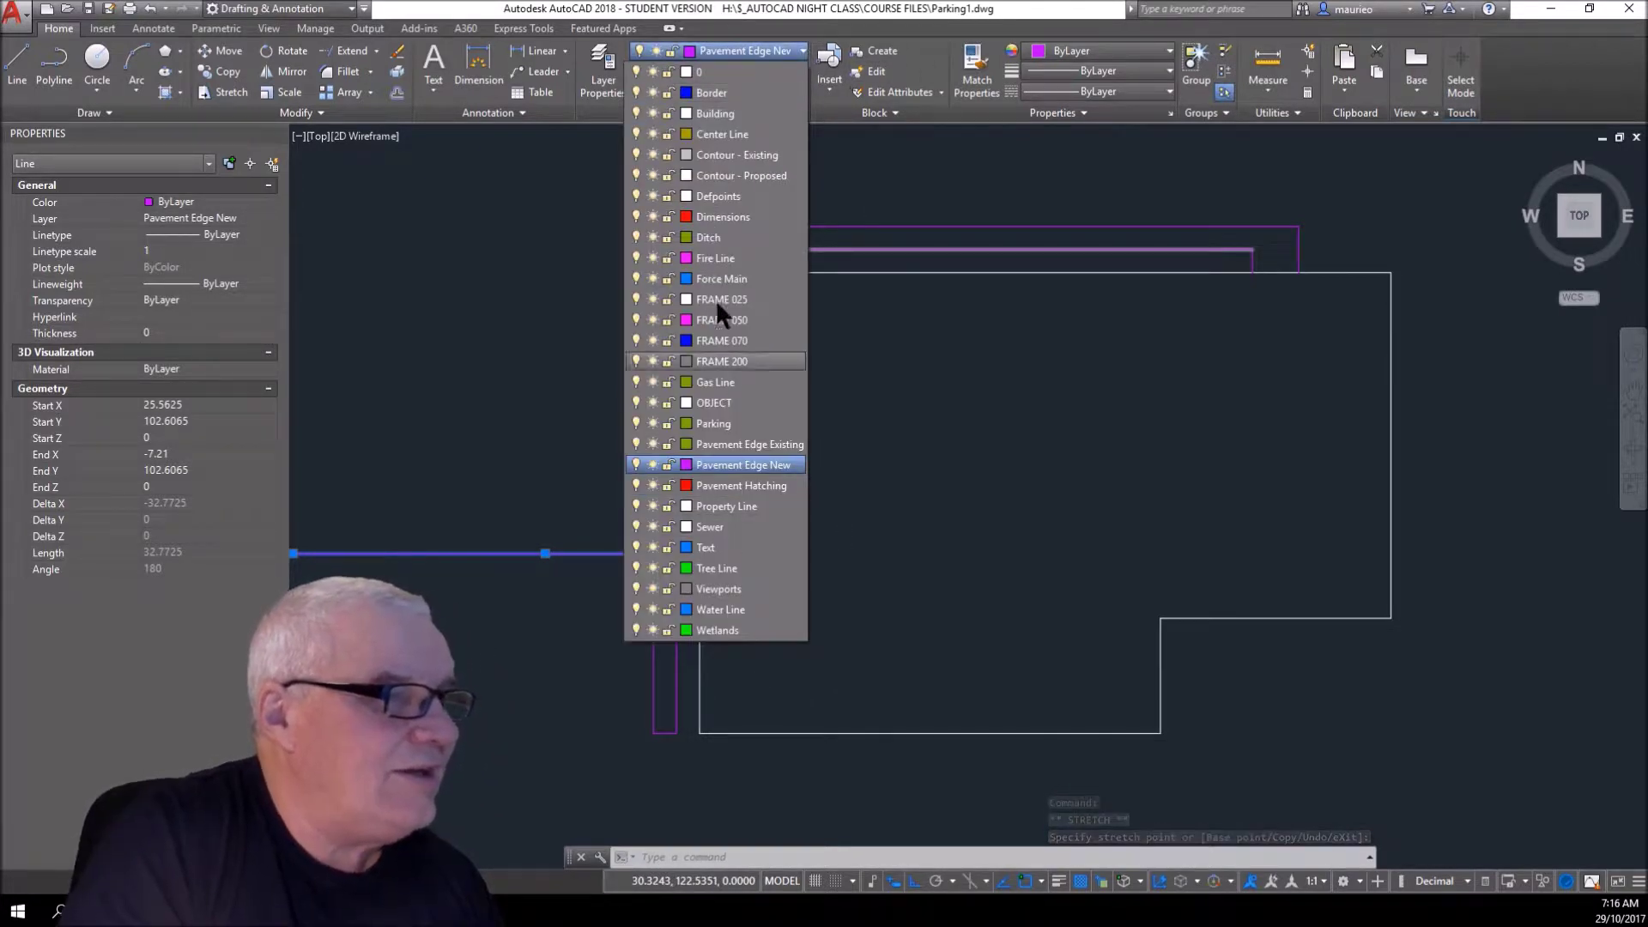
click(719, 134)
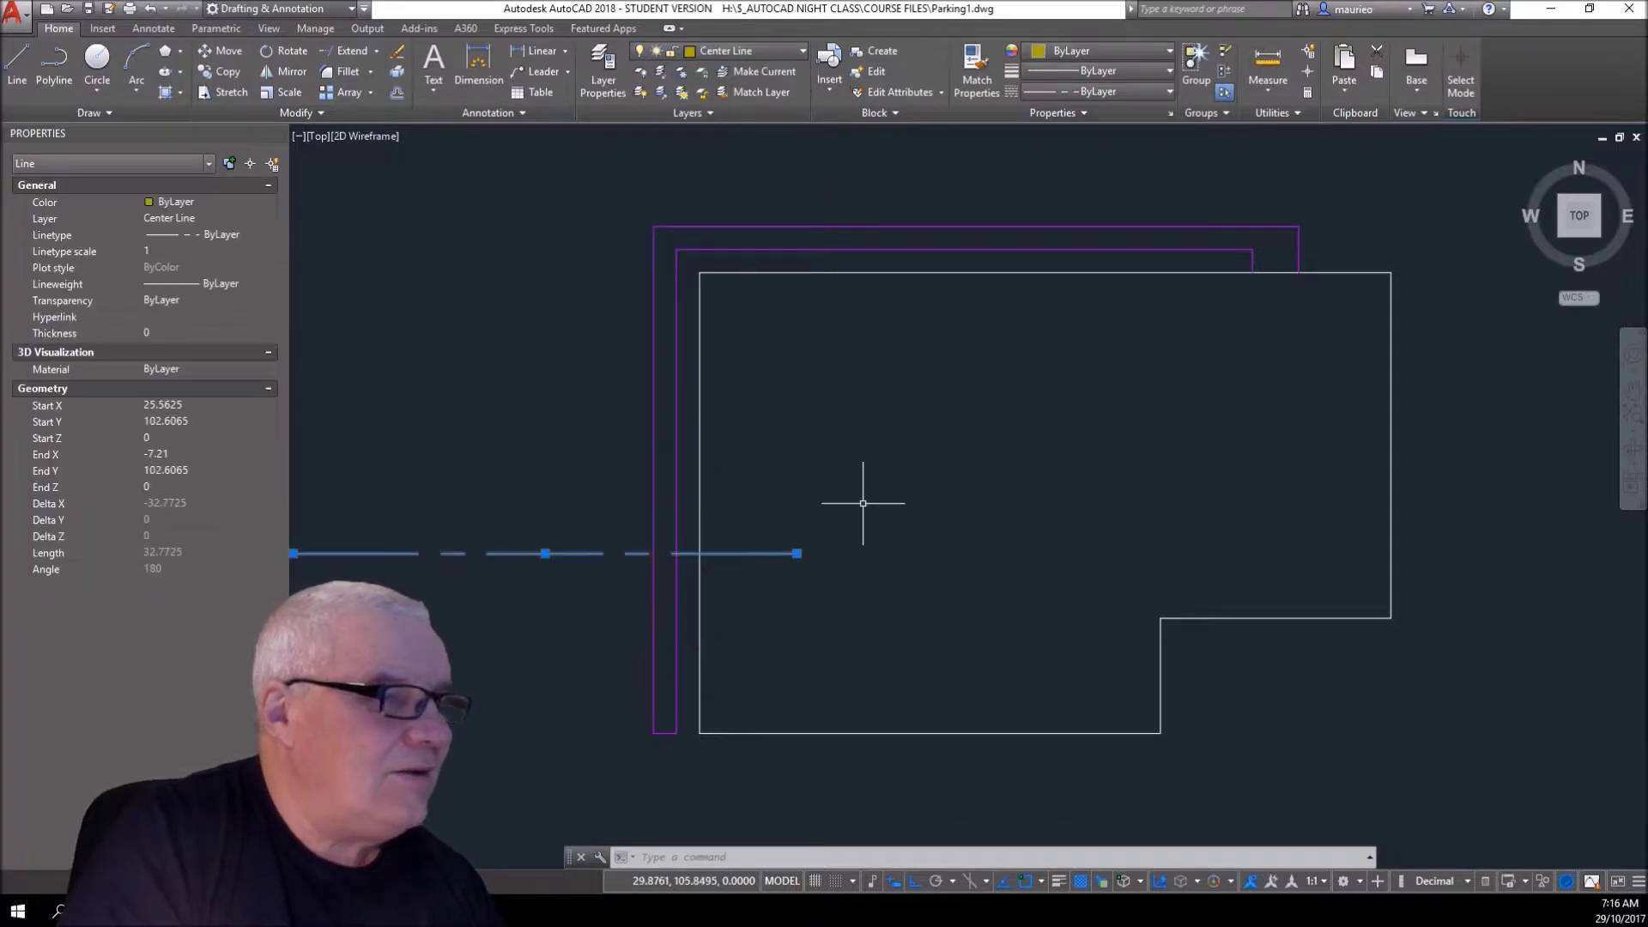
key(Escape)
key(Escape)
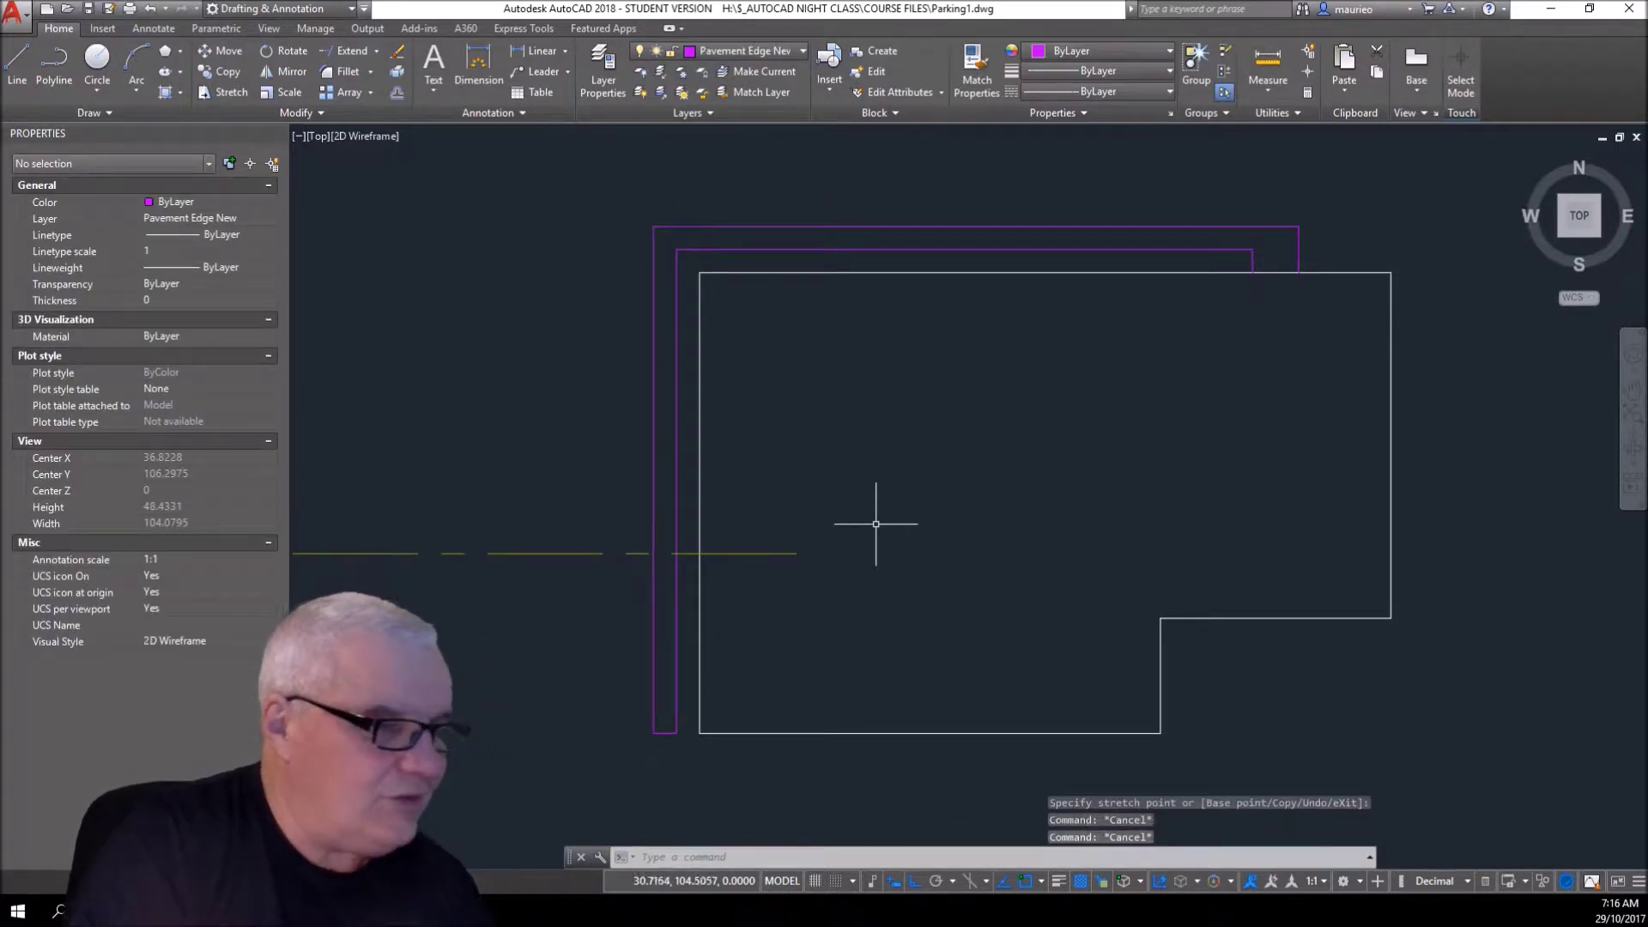
- Draw a short line from 1.5 above the intersection to the inner pavement edge
scroll(707, 592, up, 5)
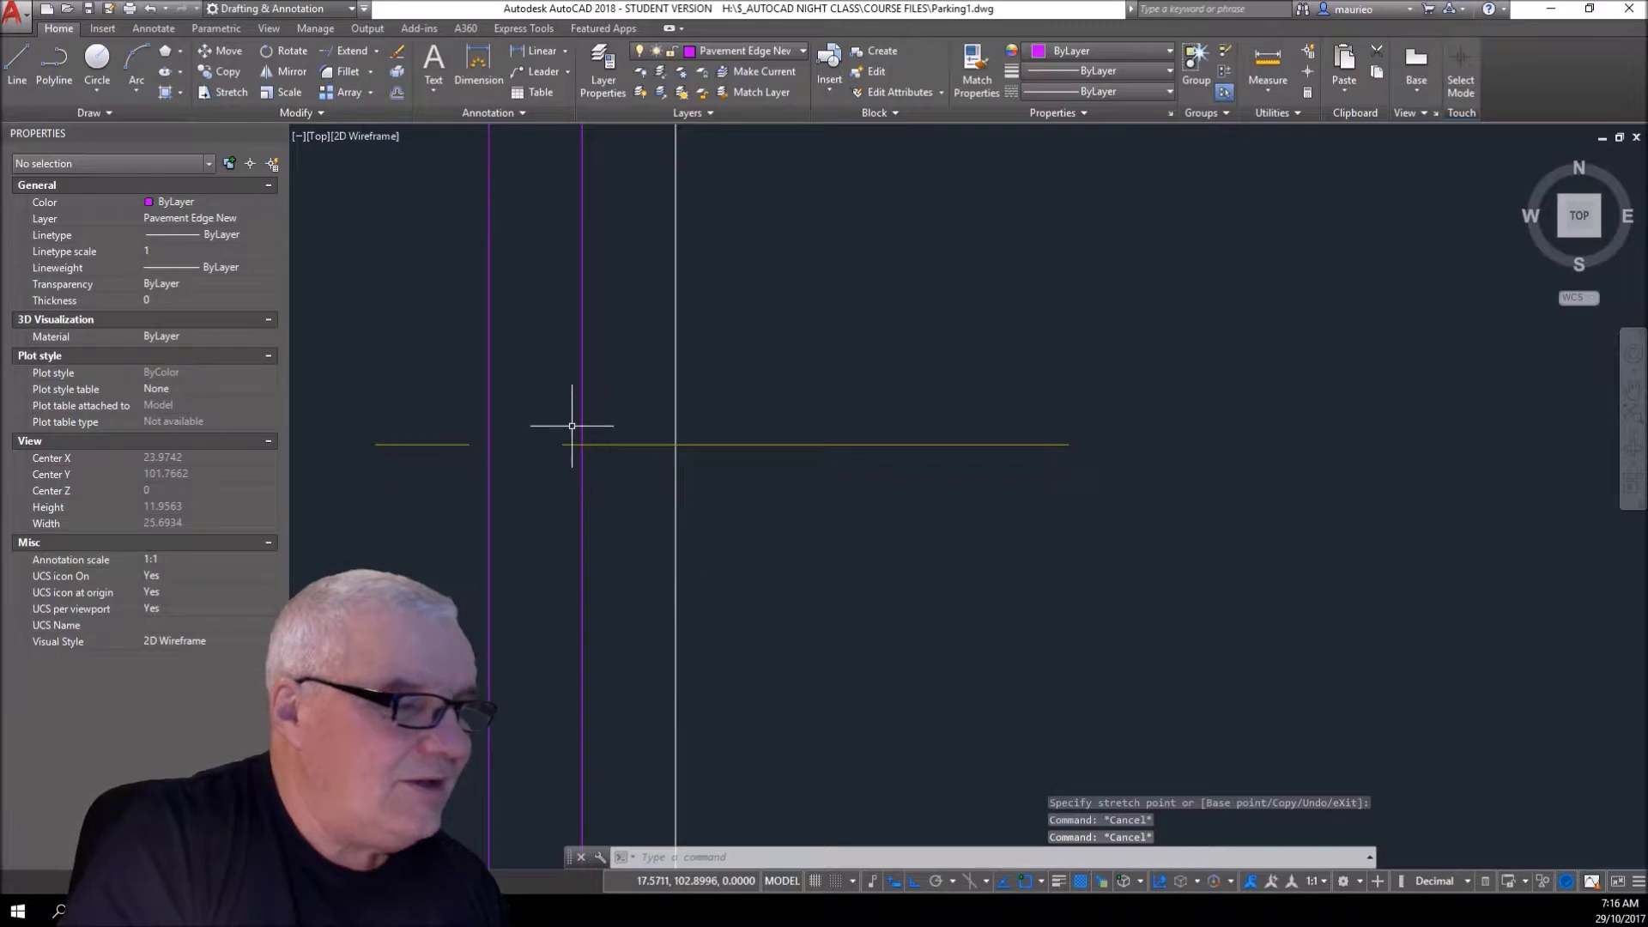
text(L)
key(Return)
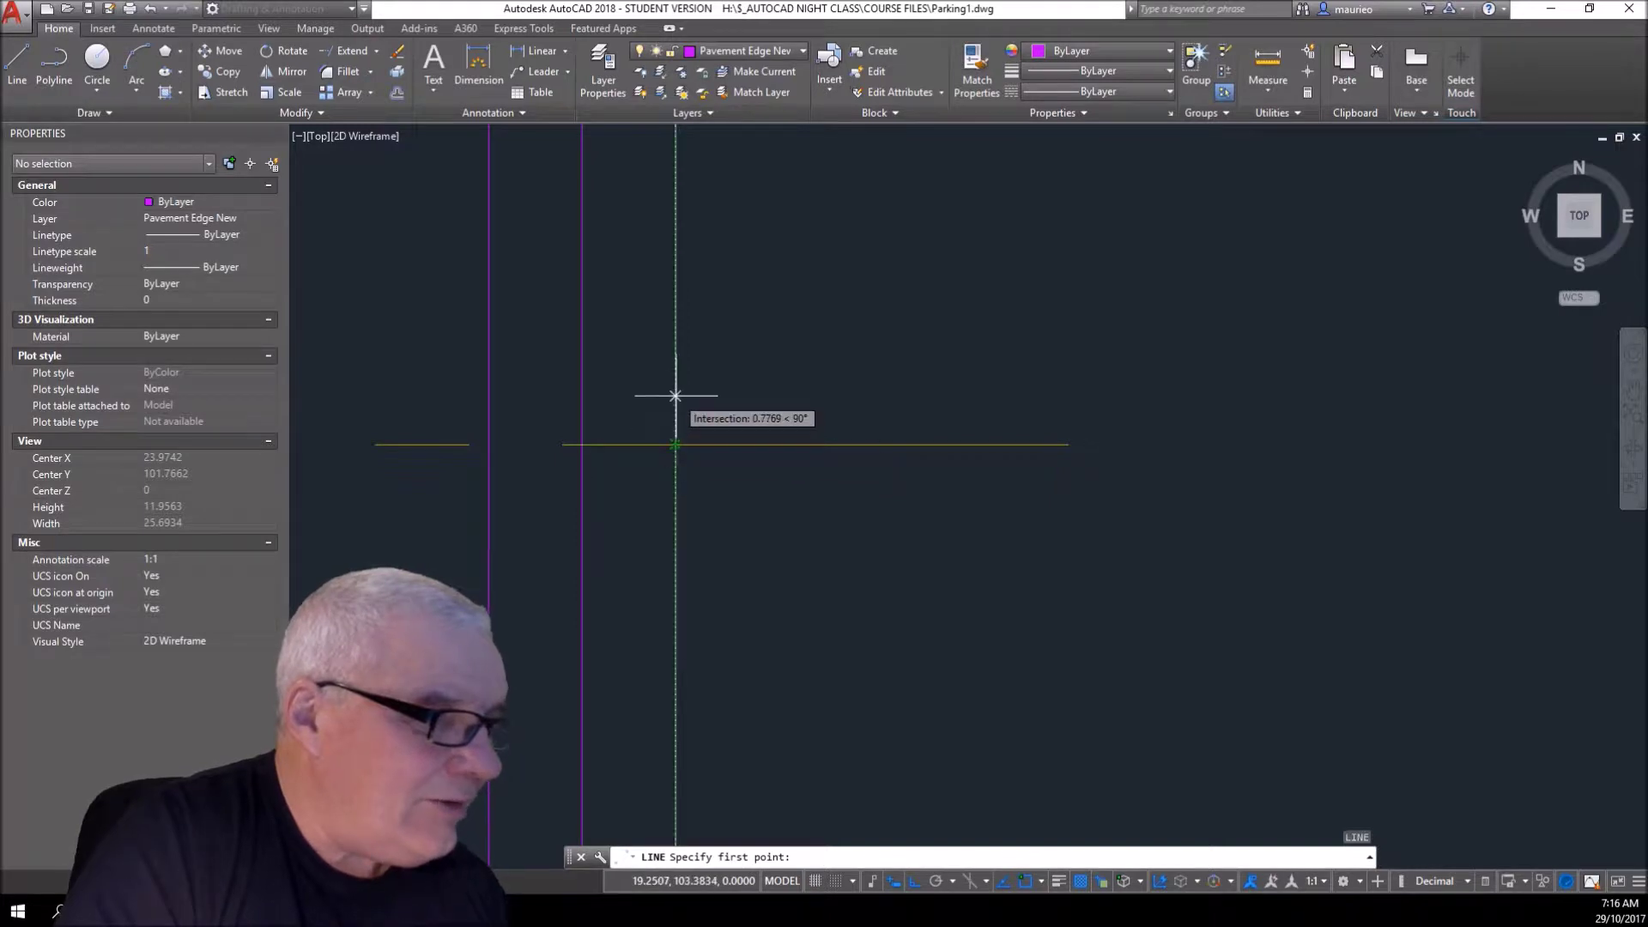
text(1.5)
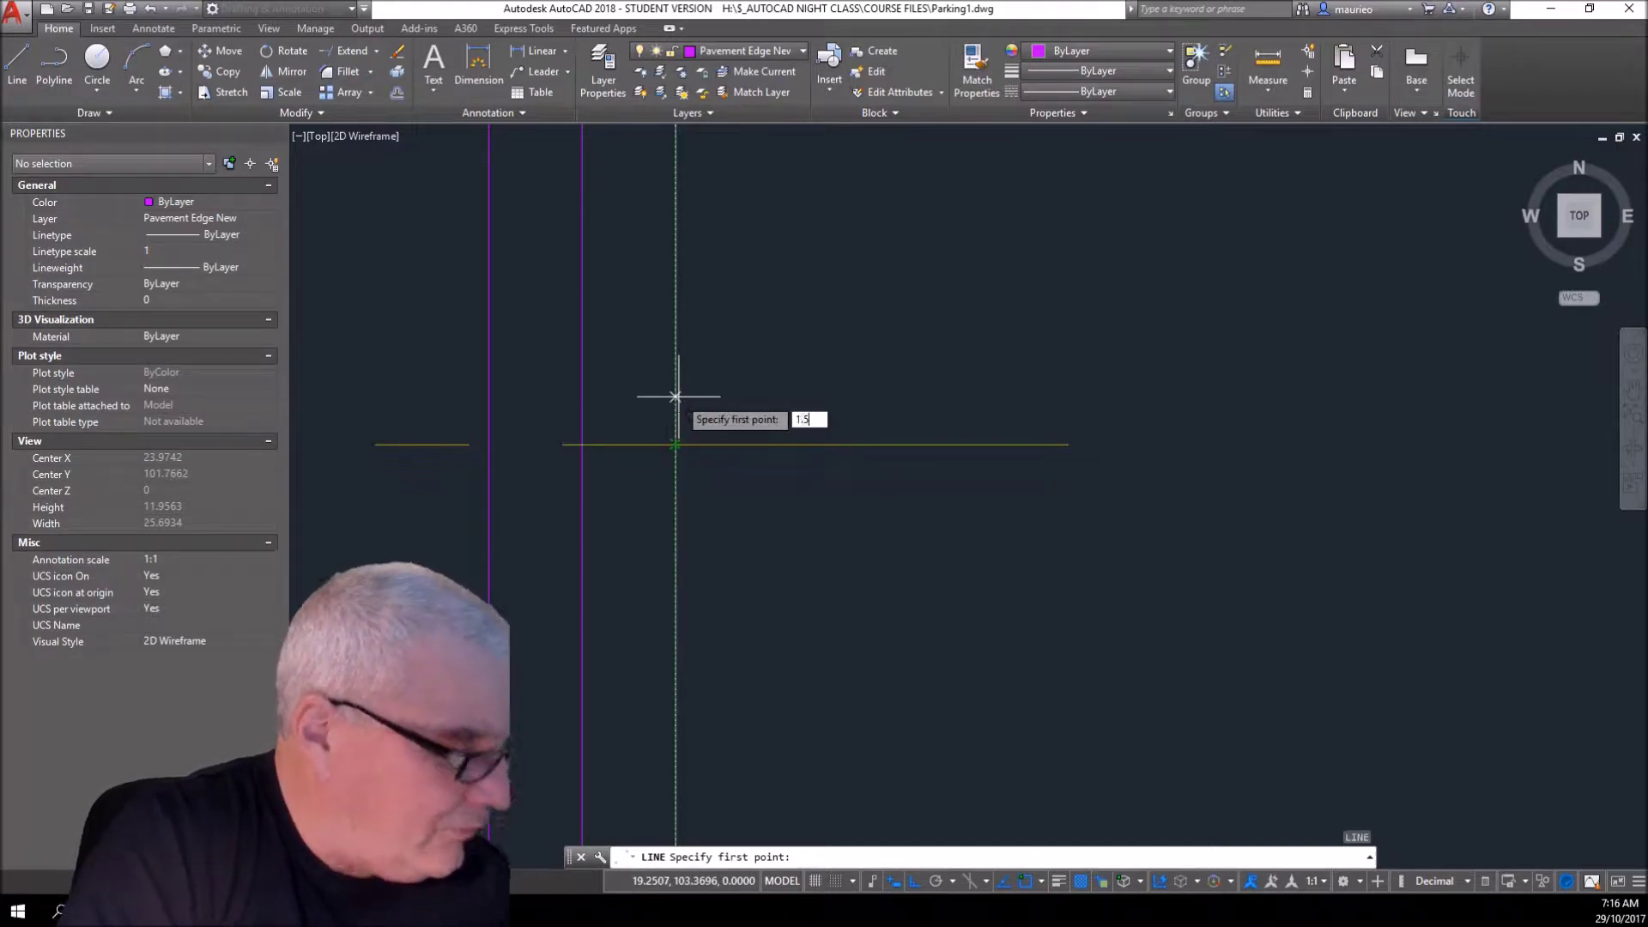
key(Return)
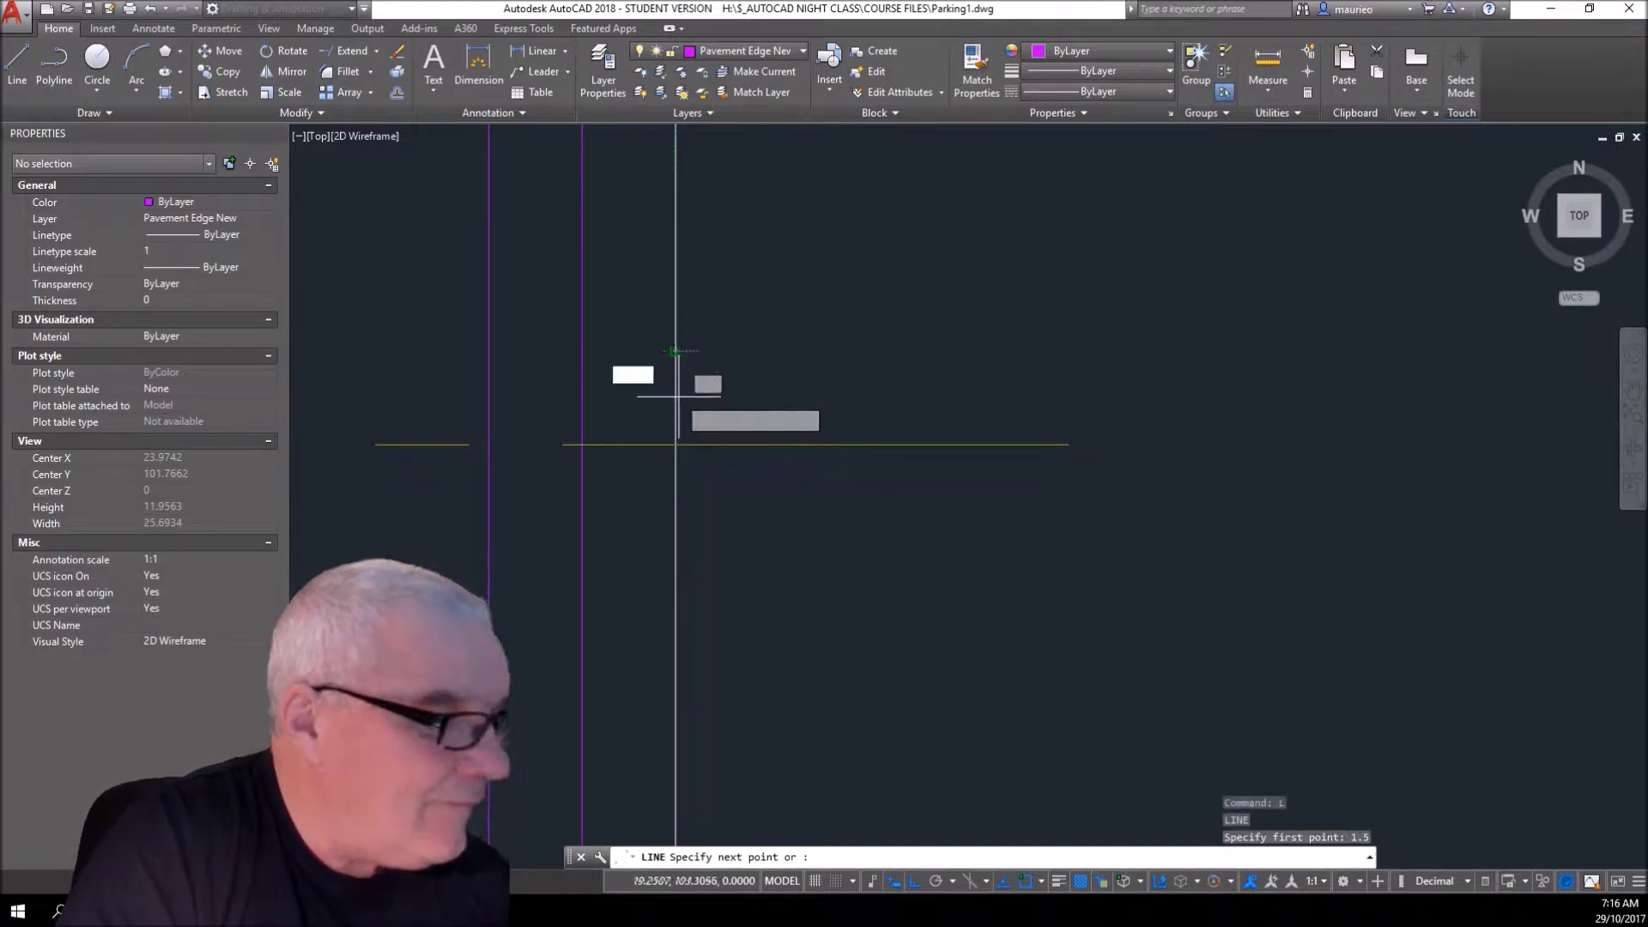
click(581, 351)
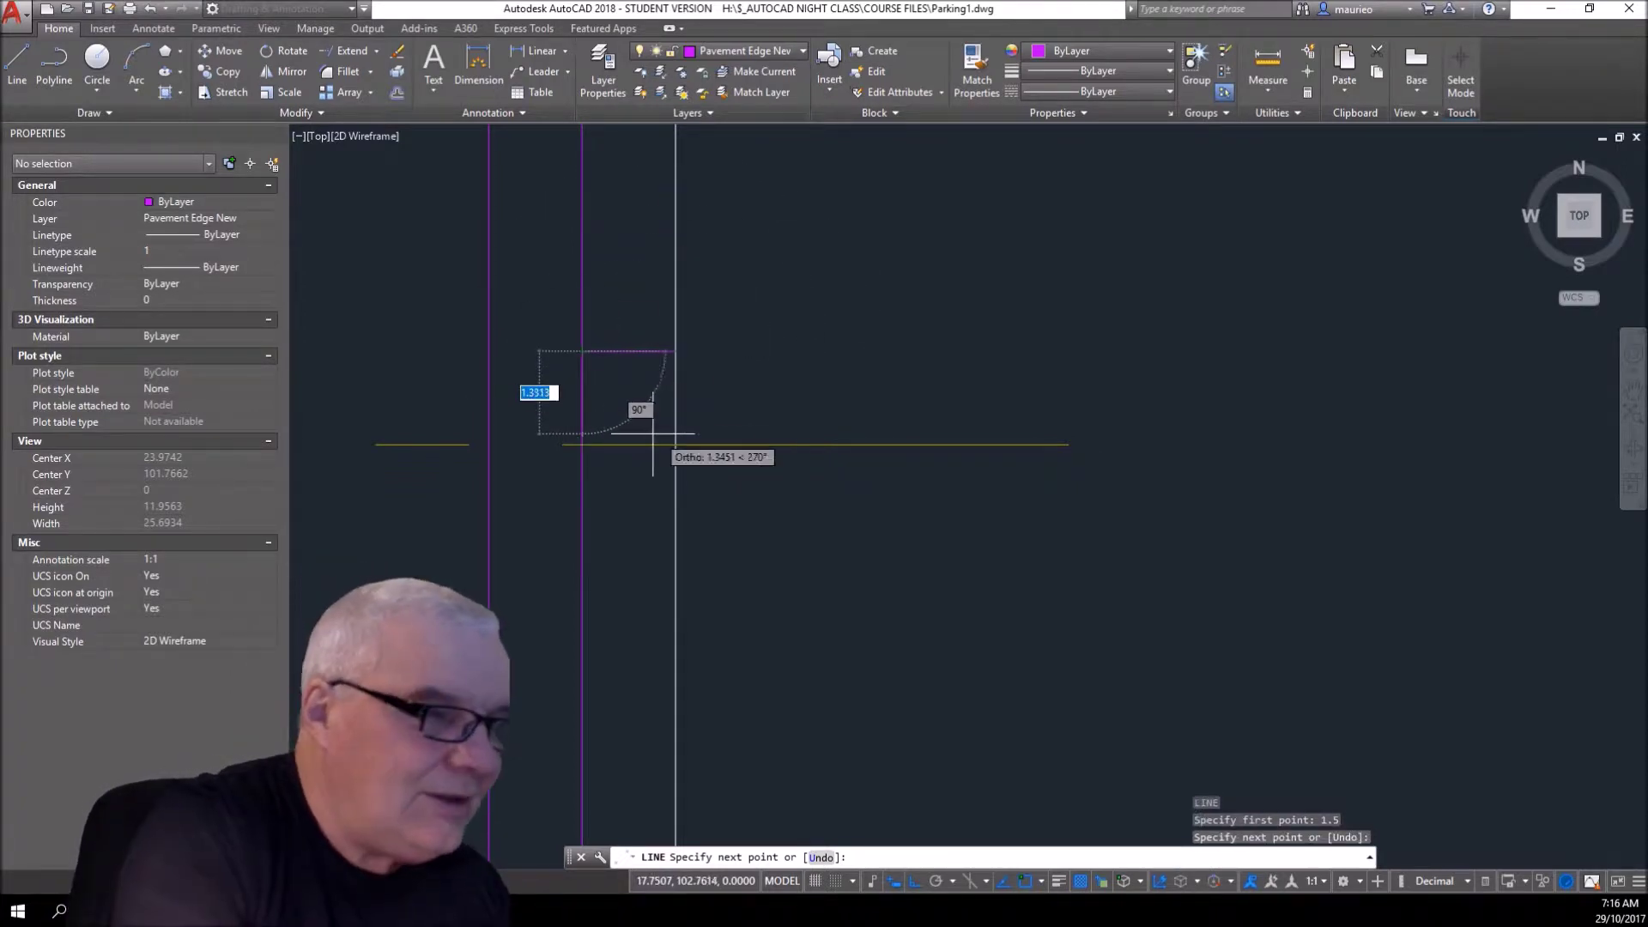
key(Escape)
key(Escape)
key(Escape)
- Offset the short line 3 units down, below the centre line
text(o)
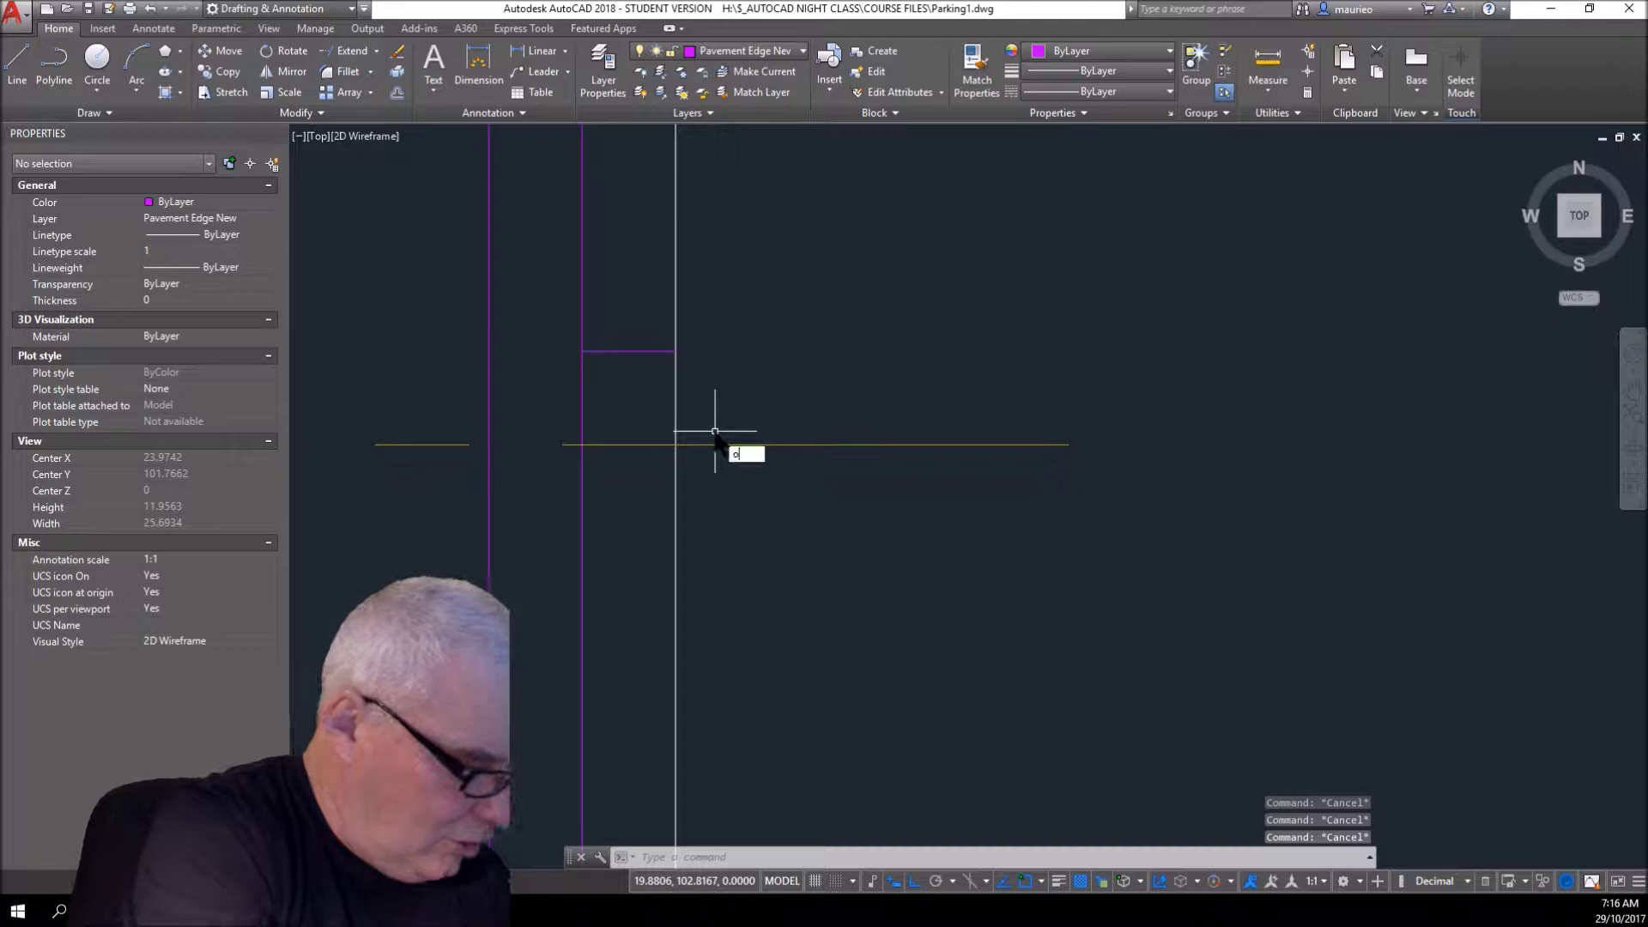
key(Return)
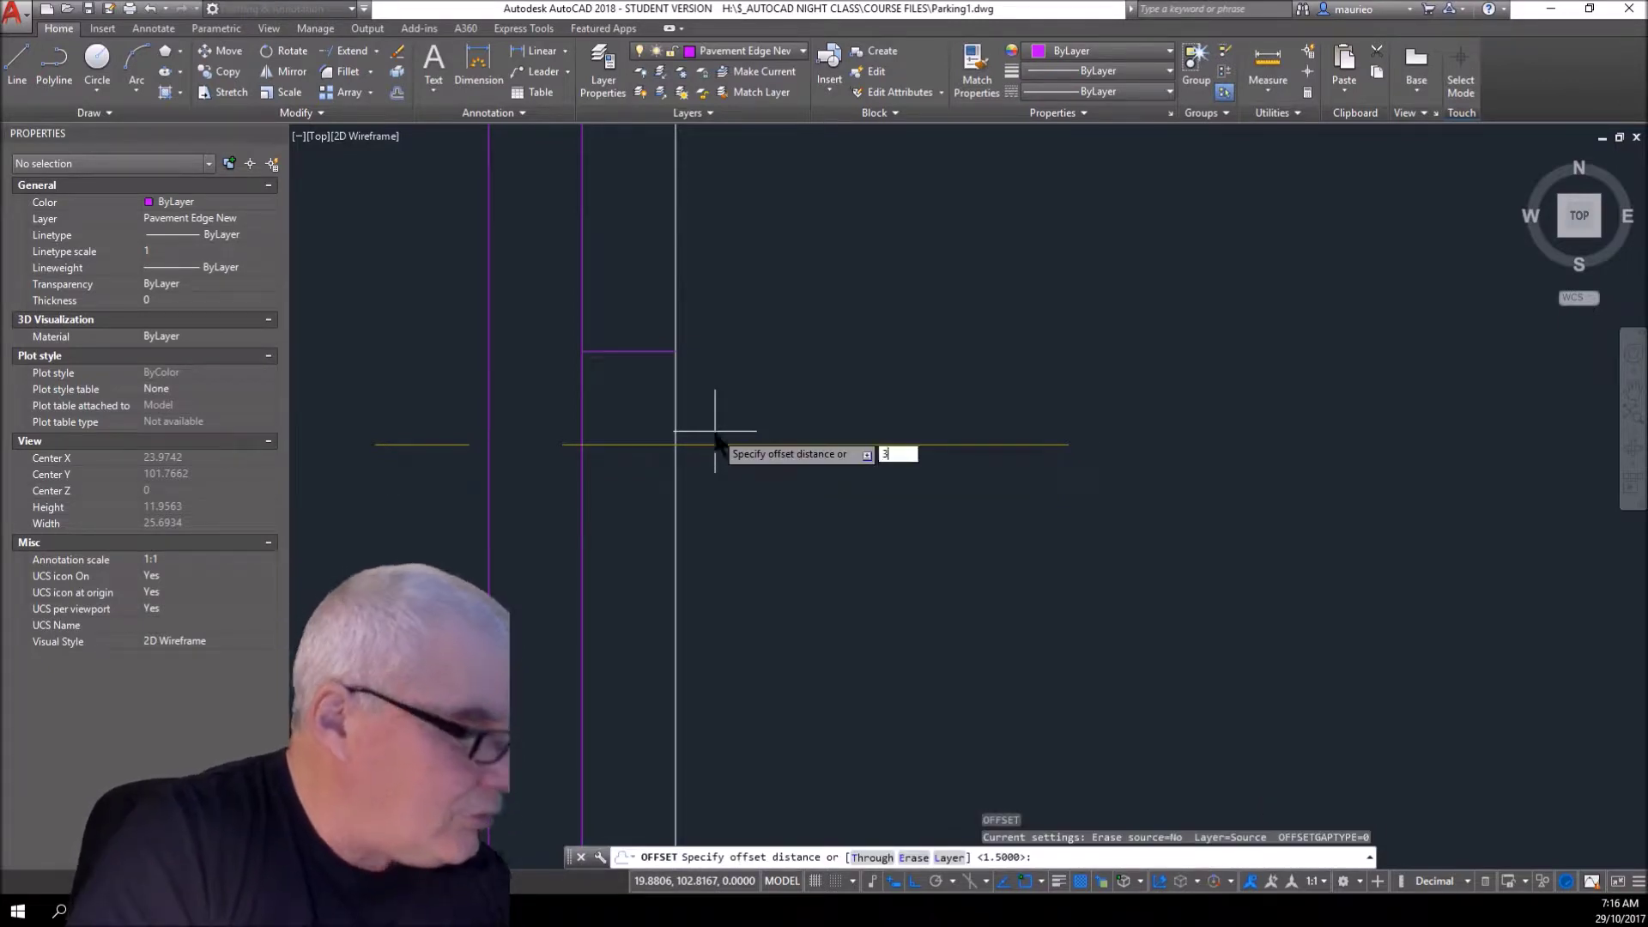
key(Return)
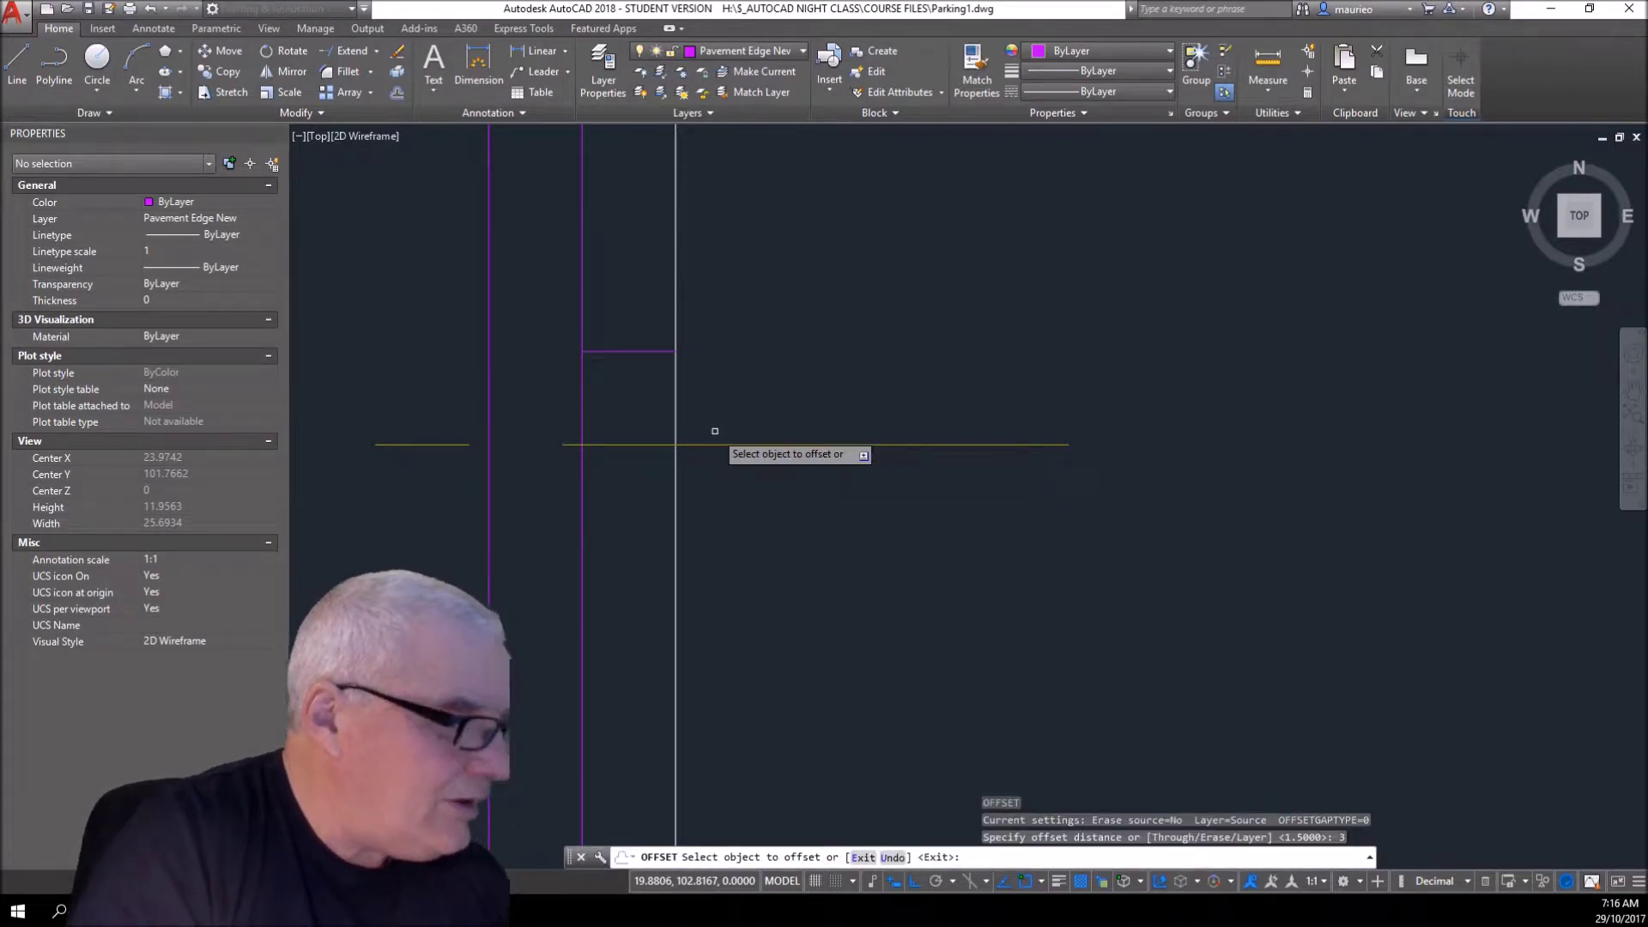
click(617, 351)
click(617, 445)
key(Escape)
key(Escape)
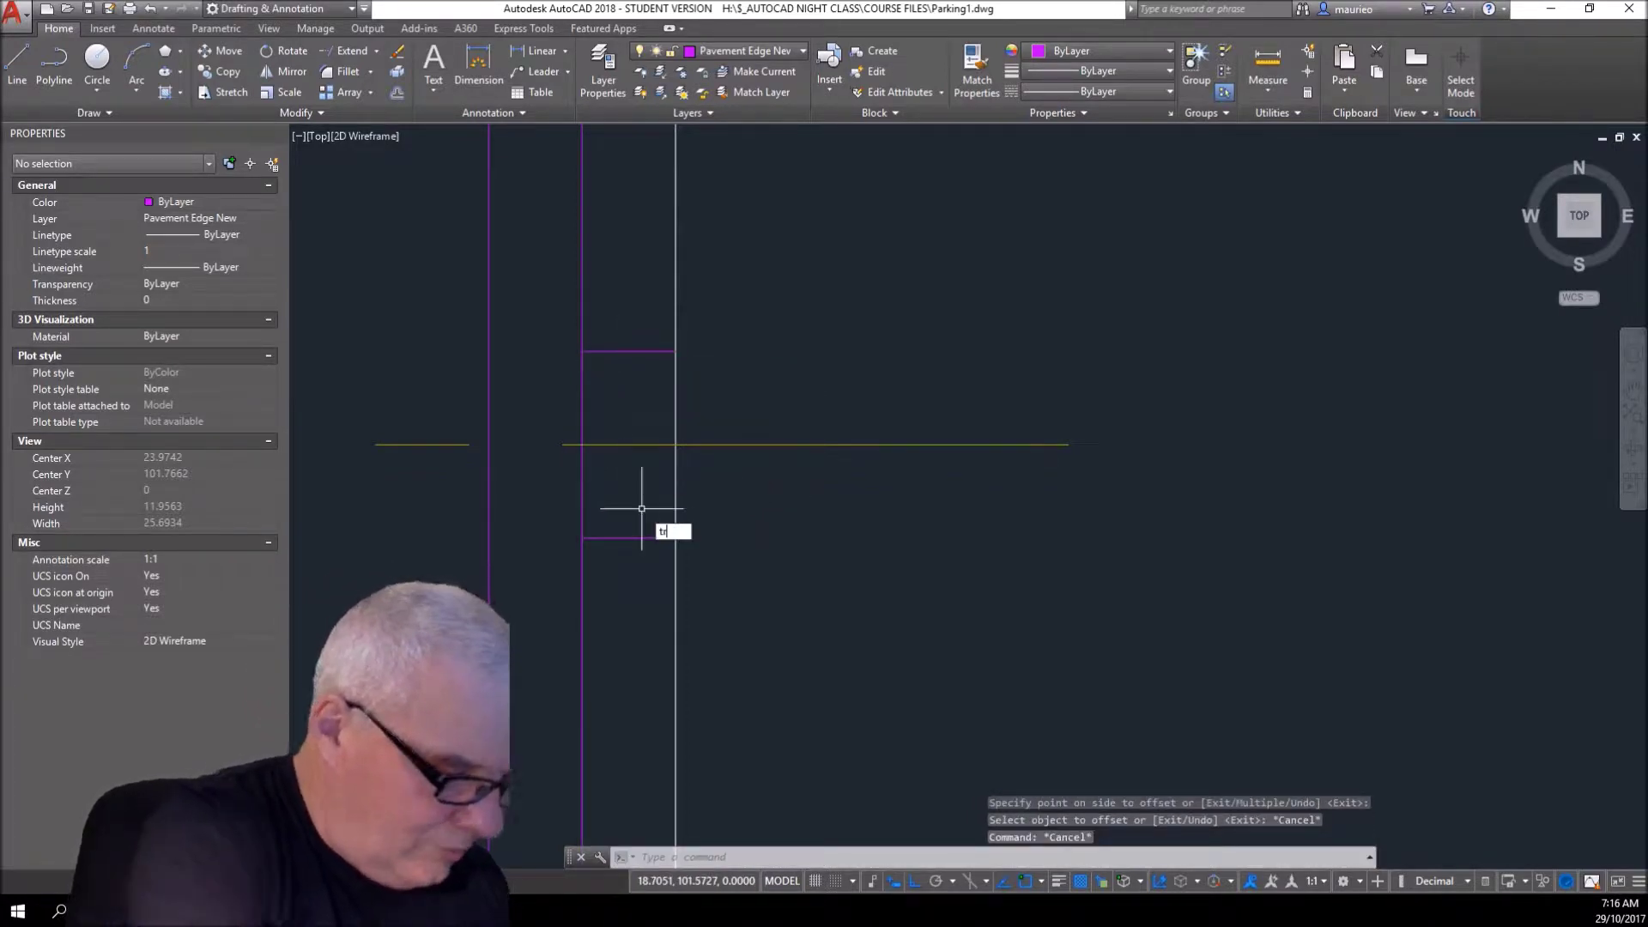
- Trim the inner pavement edge between the two short lines and bring the whole building into view
text(tr)
key(Return)
key(Return)
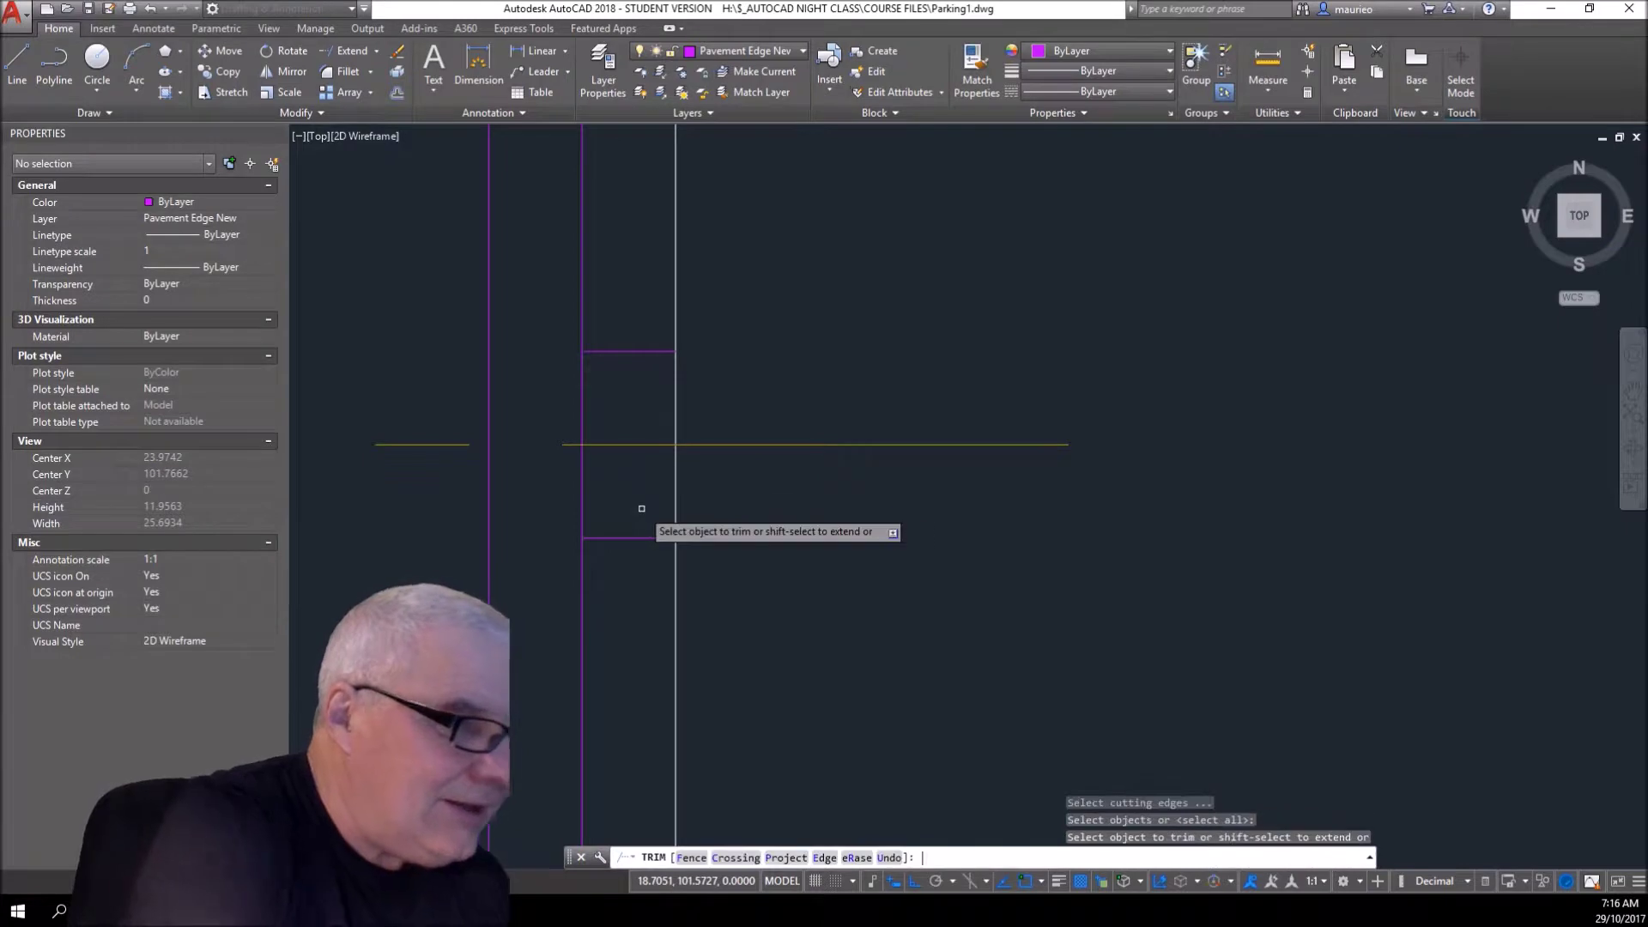
click(580, 496)
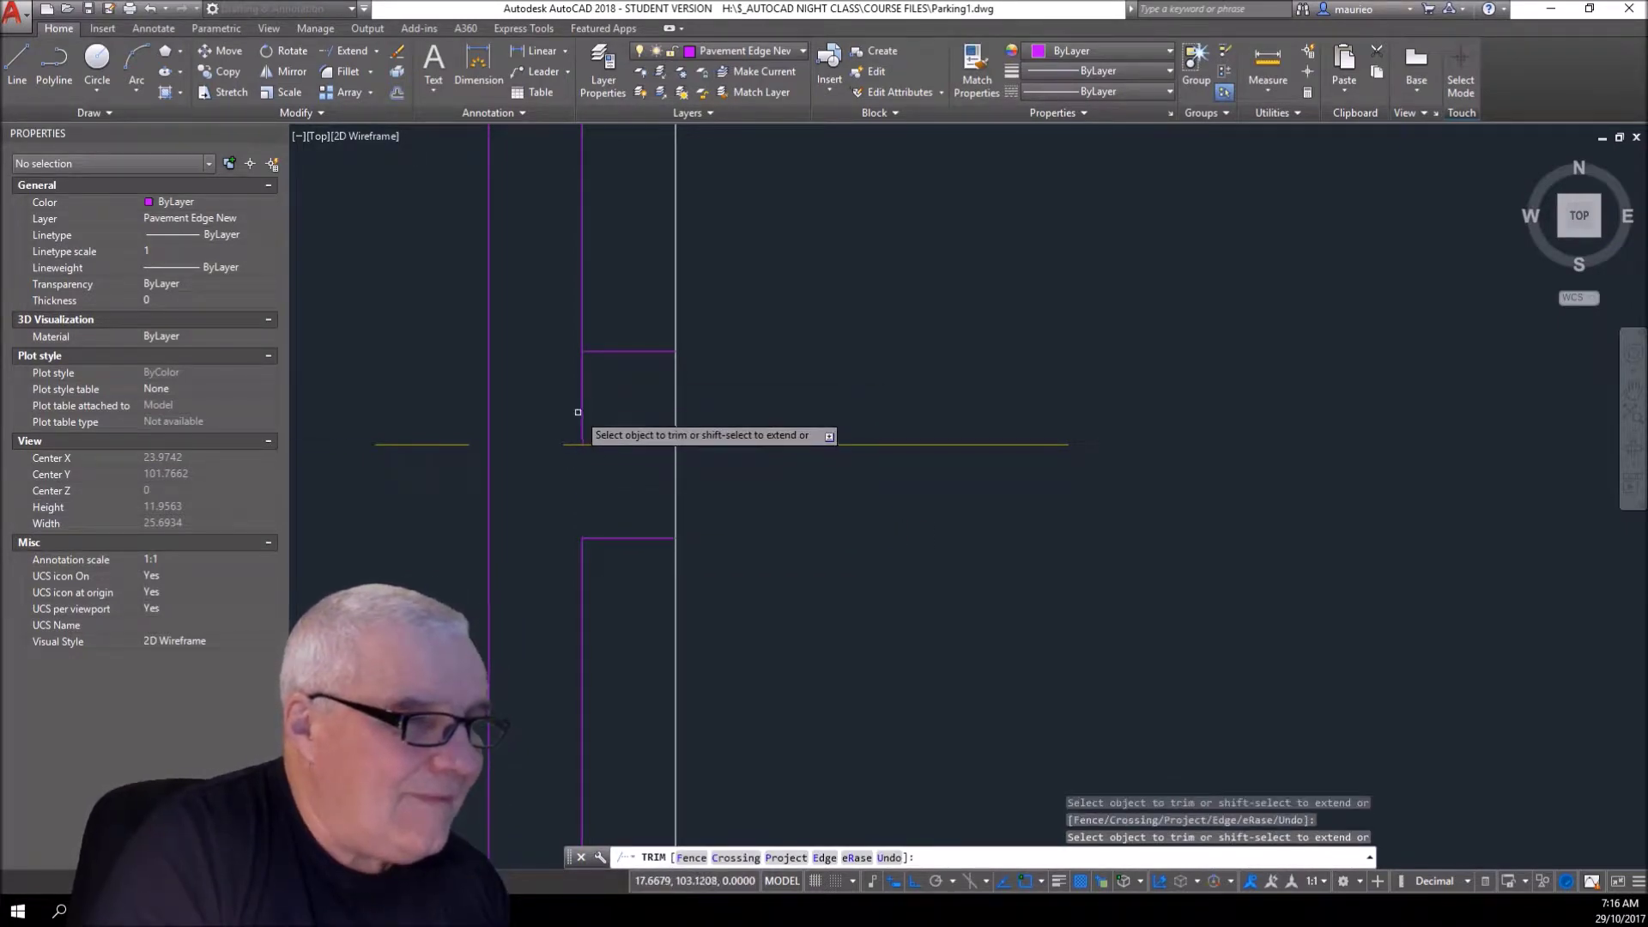
key(Escape)
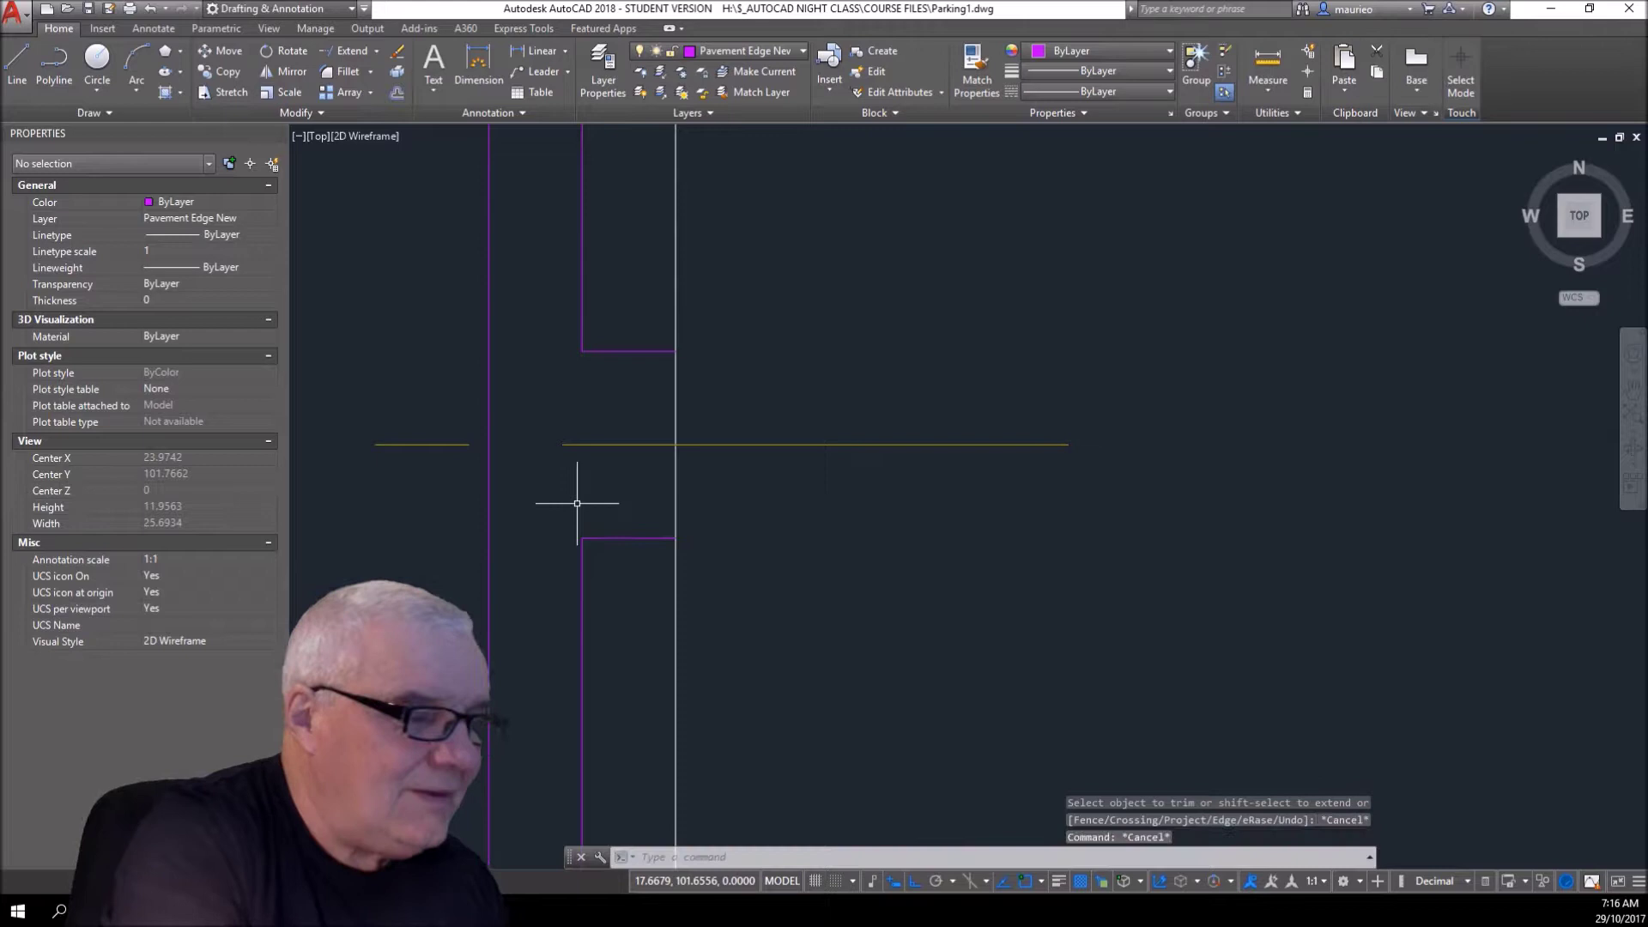
scroll(784, 626, down, 8)
mouse_move(798, 661)
middle_down()
mouse_move(831, 684)
mouse_move(695, 466)
middle_up()
scroll(695, 466, up, 3)
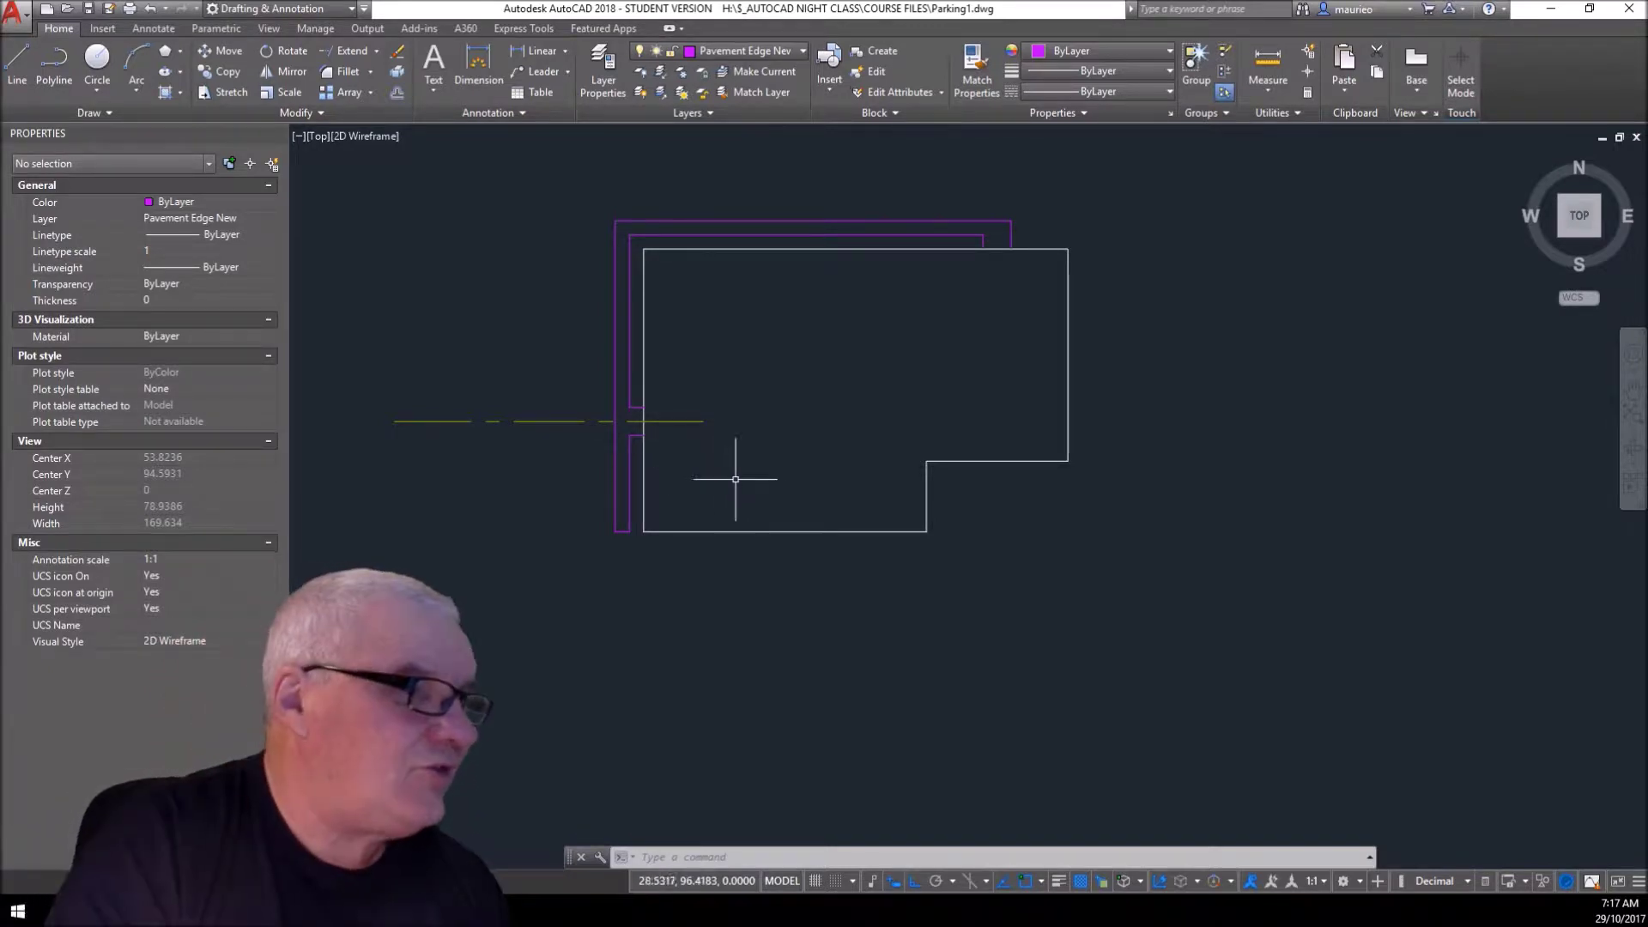
key(Escape)
key(Escape)
key(Escape)
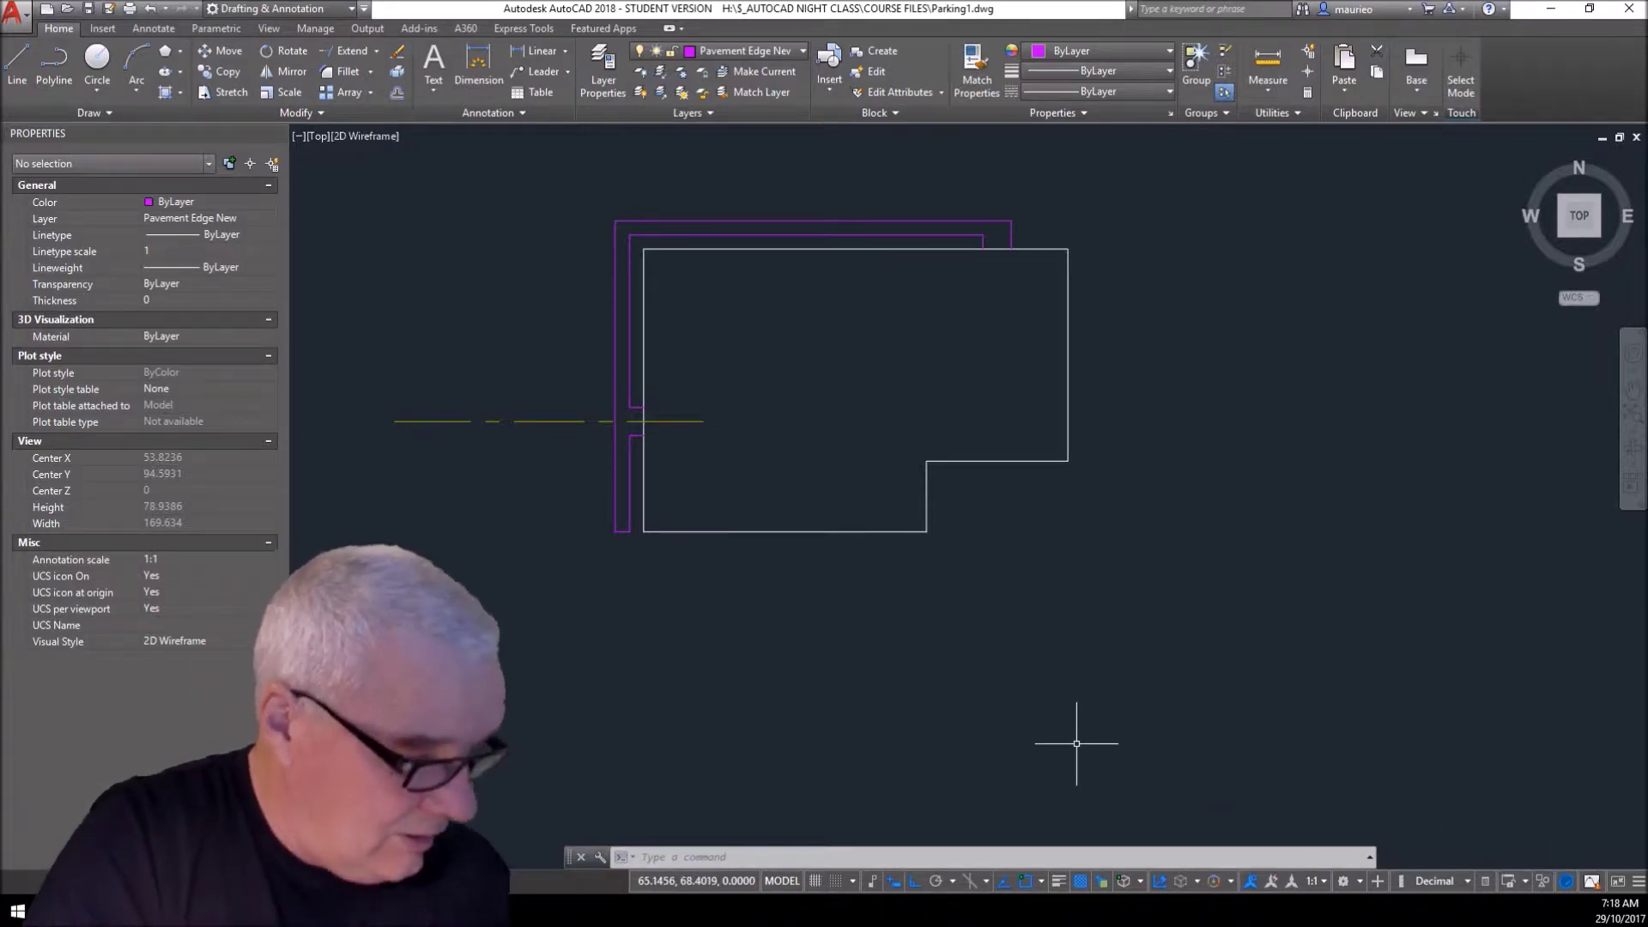
- Offset the building's bottom edge 23.4 units downward
text(O)
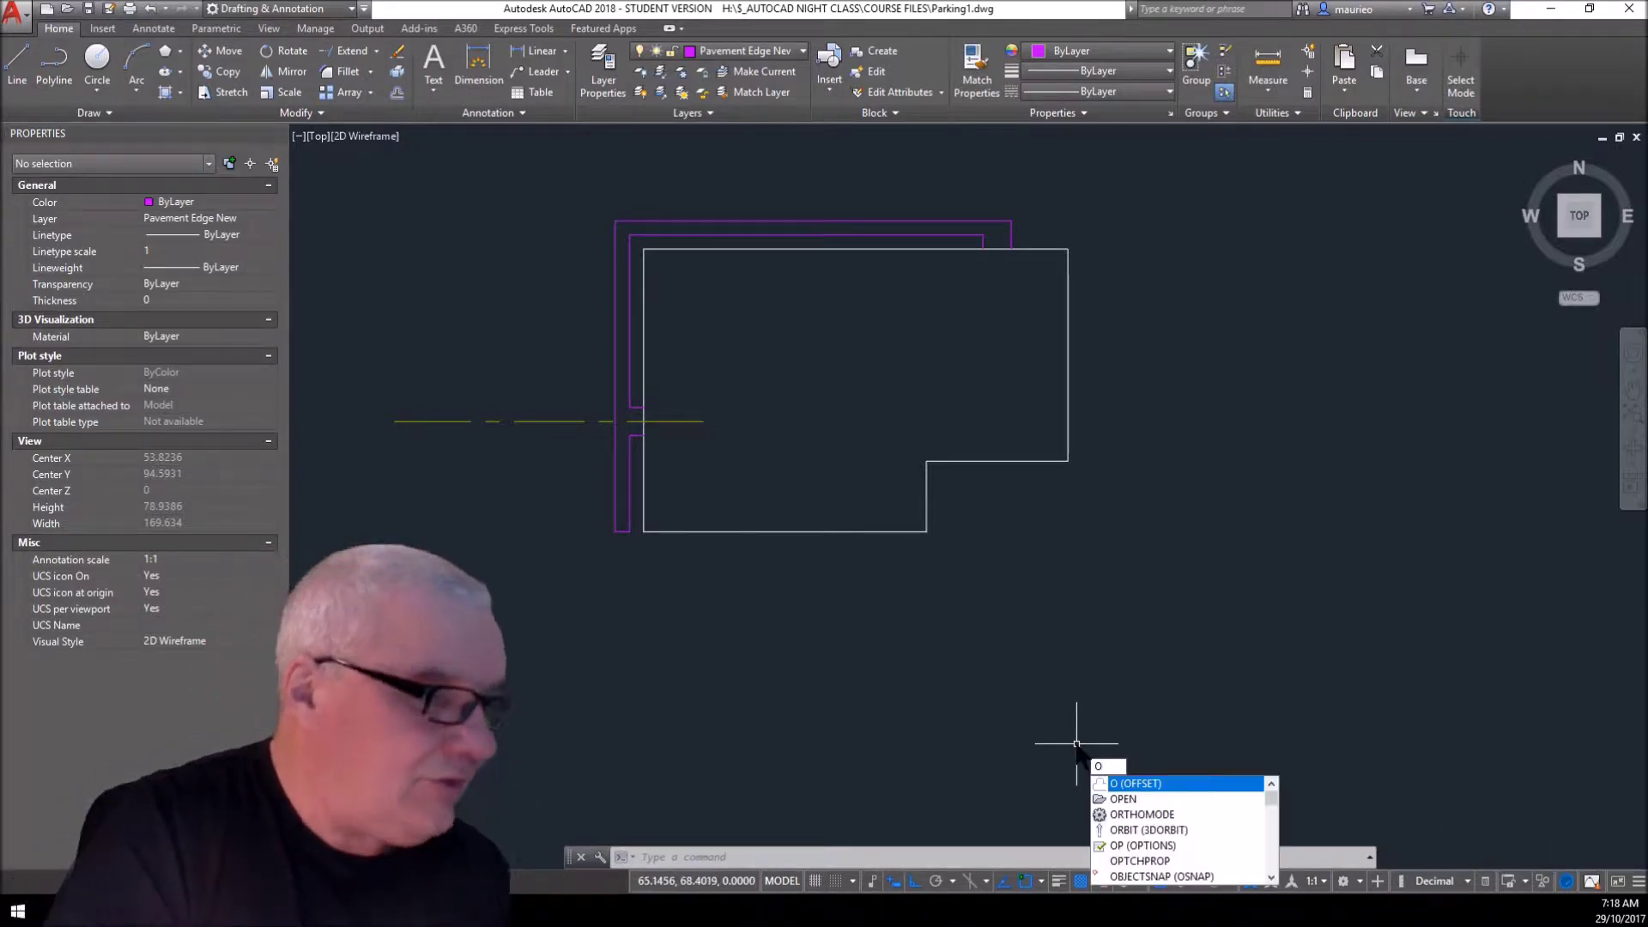
key(Return)
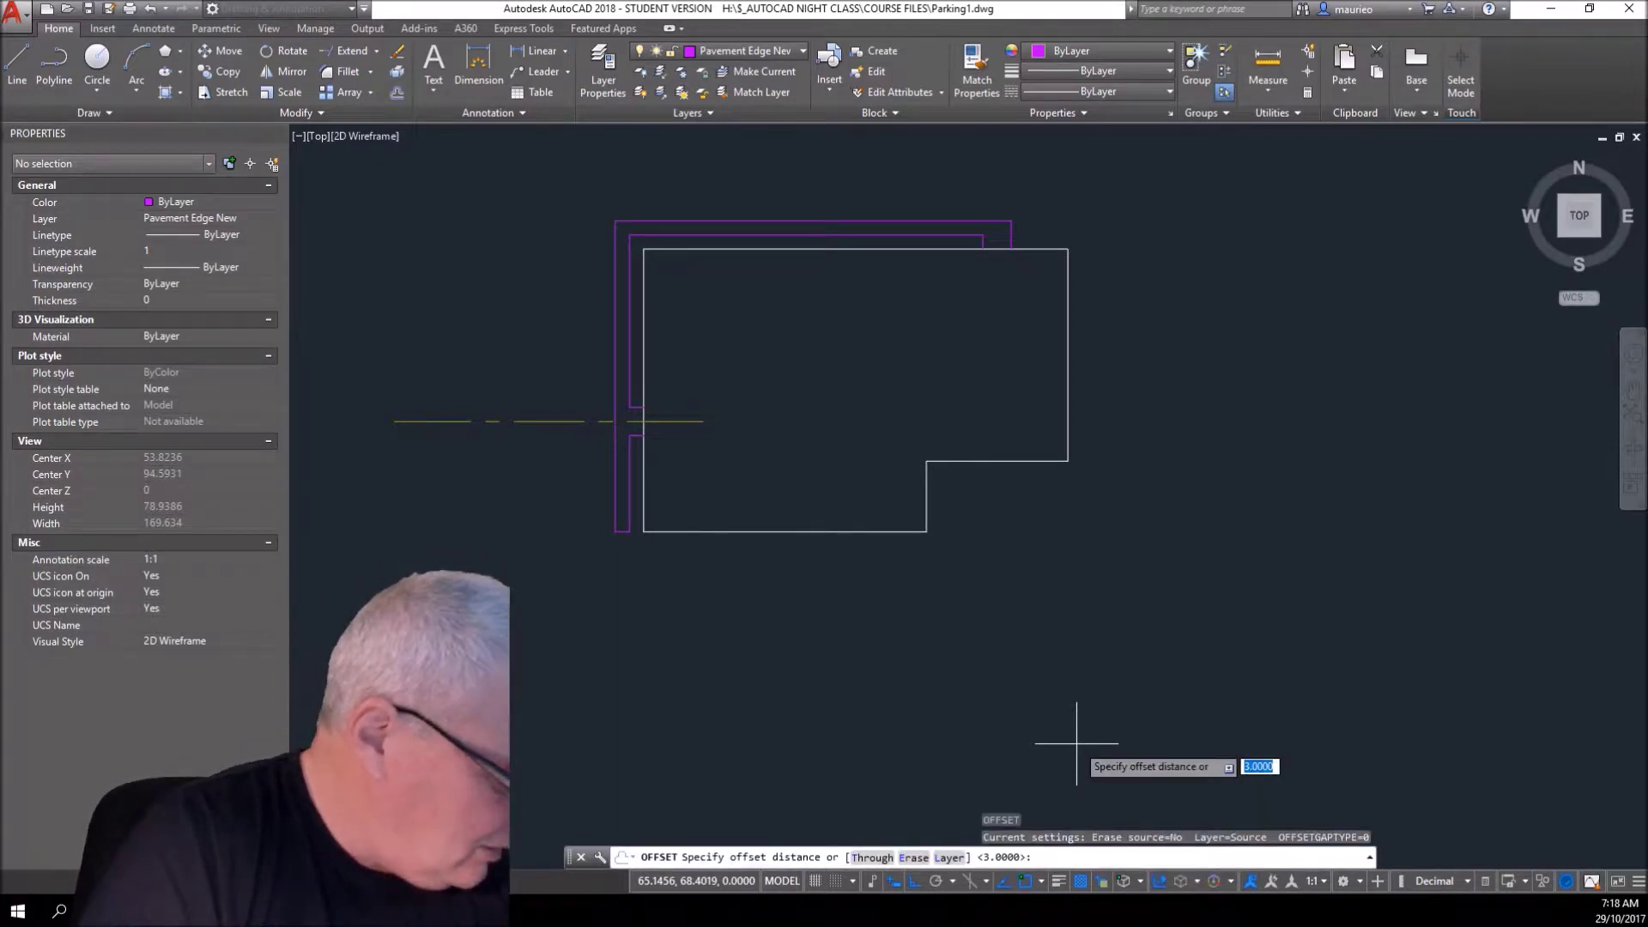
text(23.4)
key(Return)
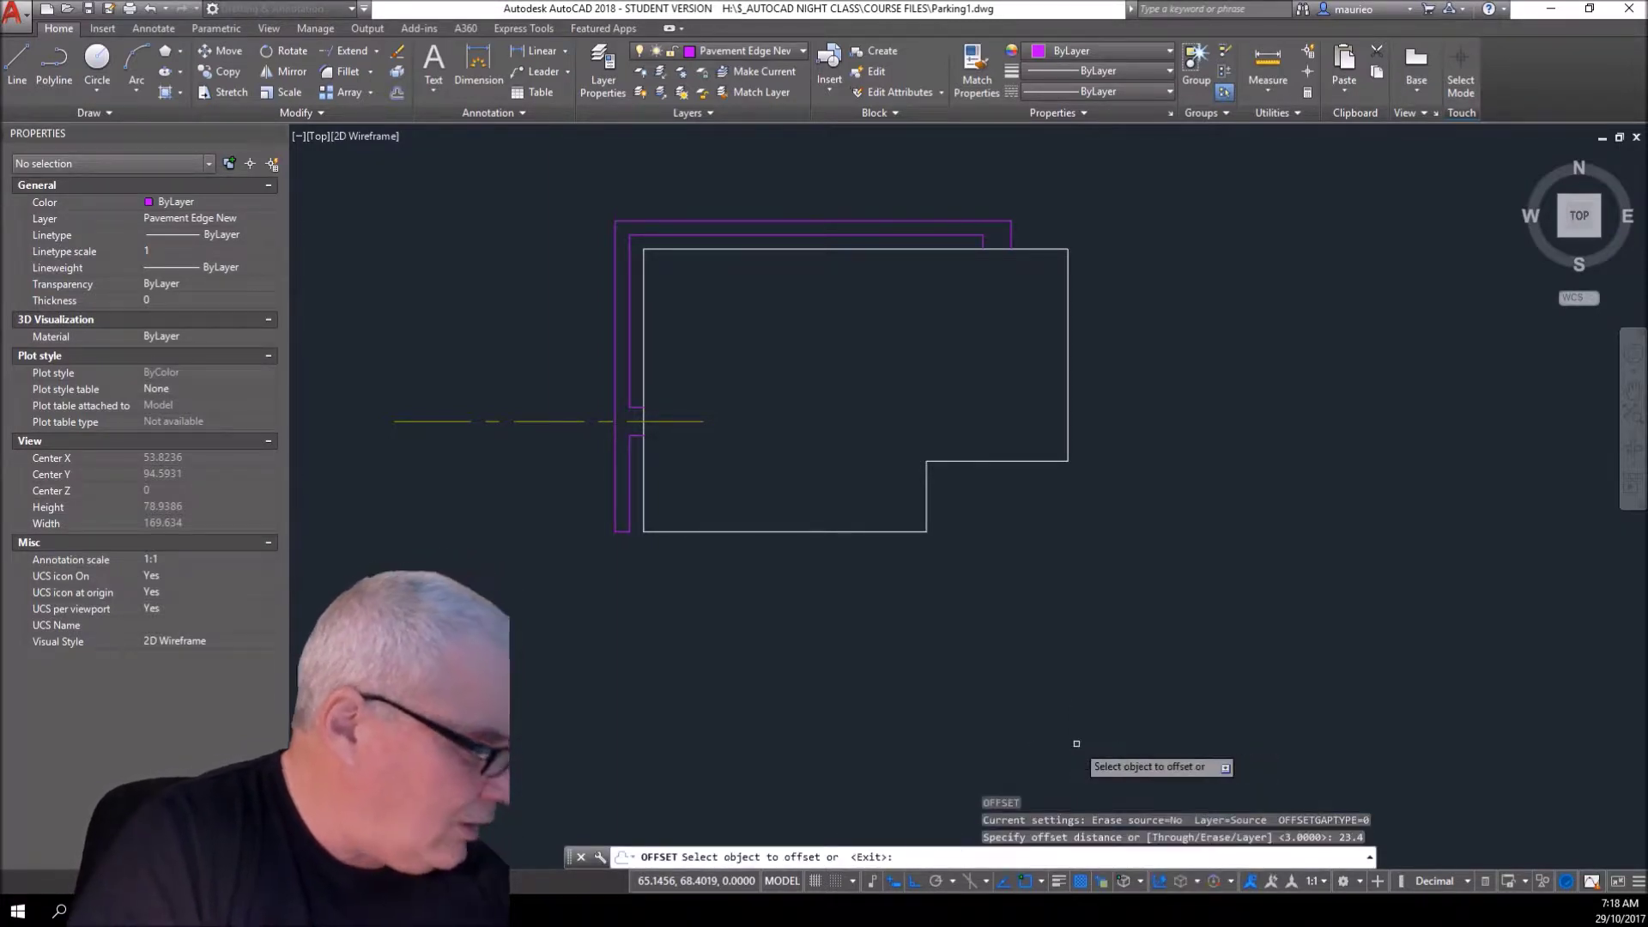
click(786, 531)
click(785, 553)
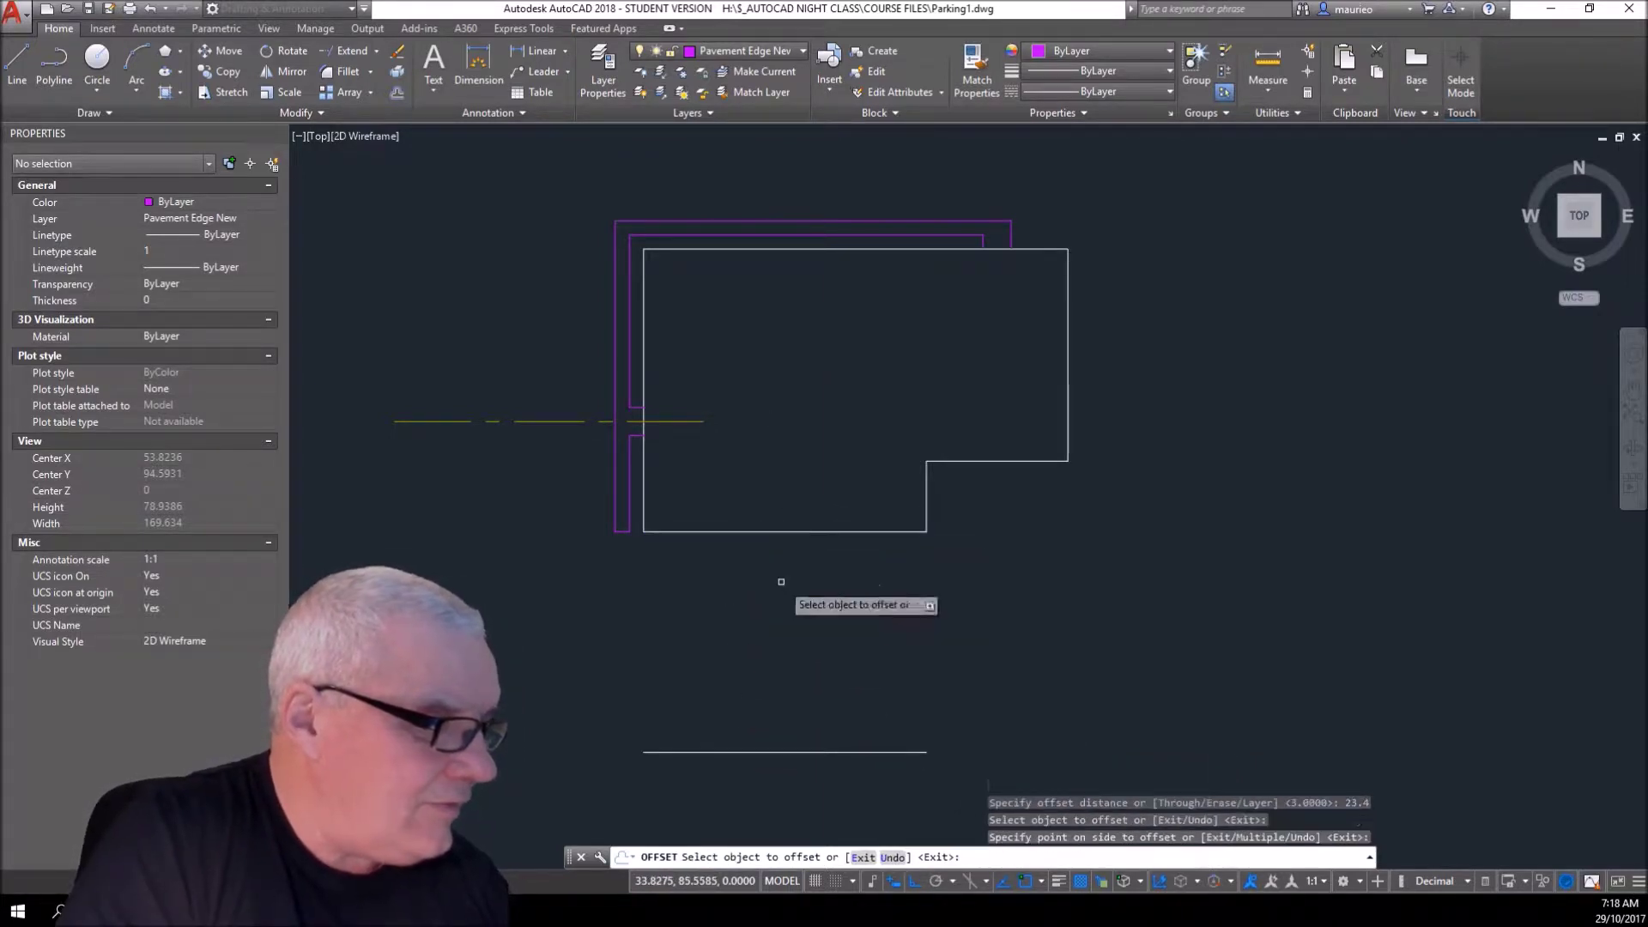
key(Escape)
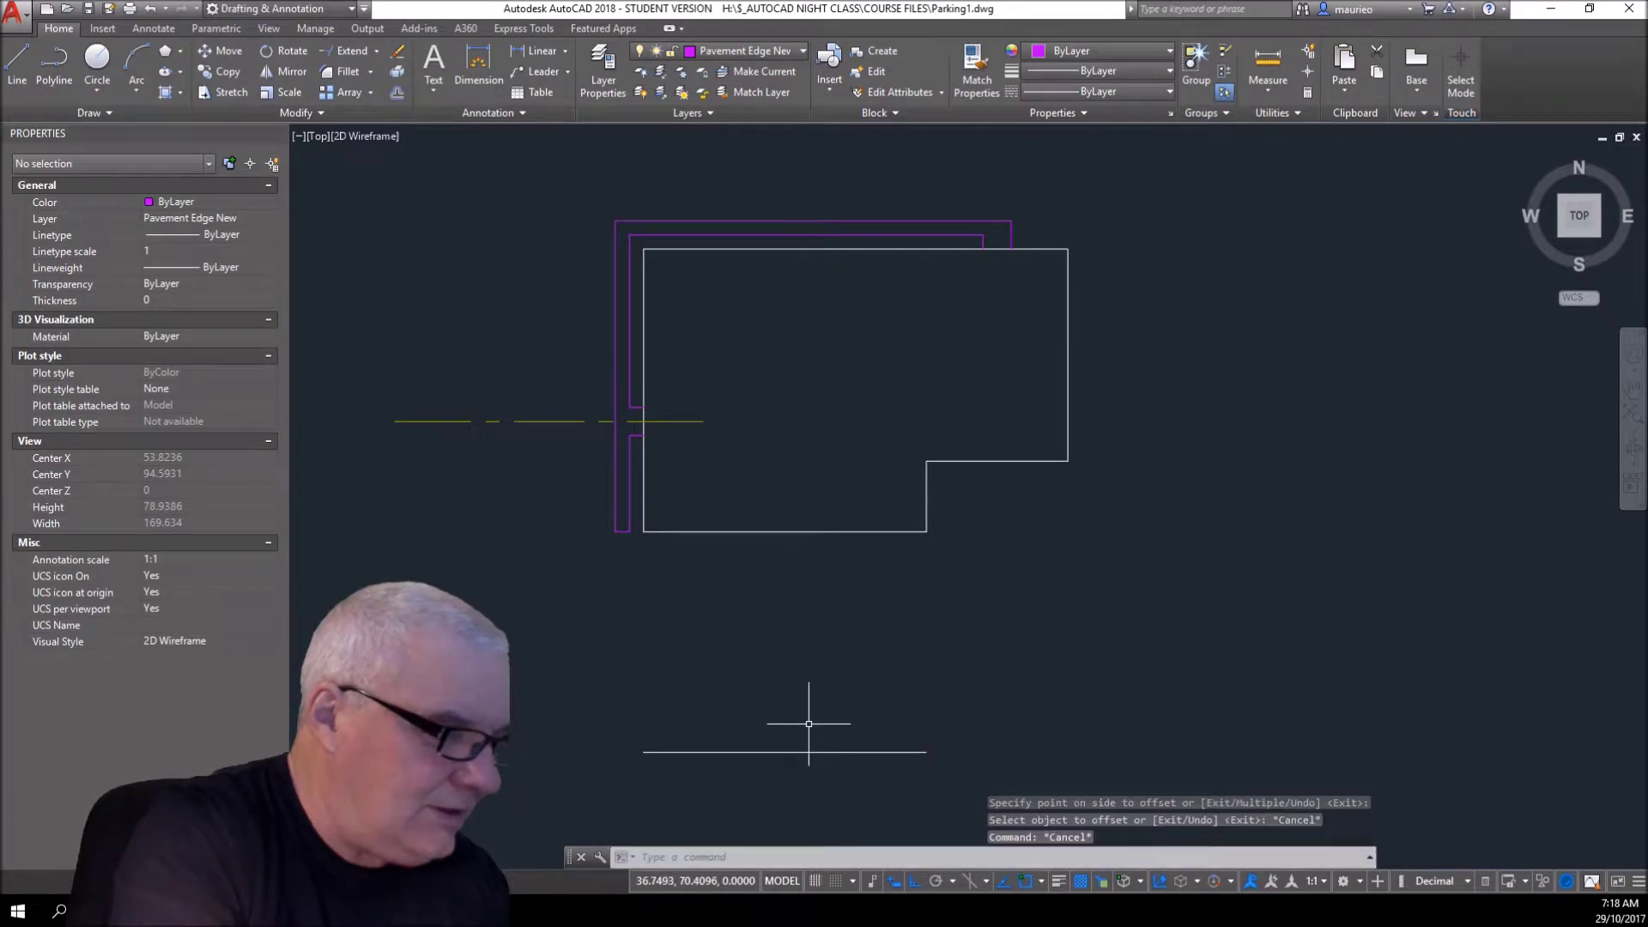
- Dynamically lengthen the new line's right end to make it about 60.7 units long
text(n)
key(Return)
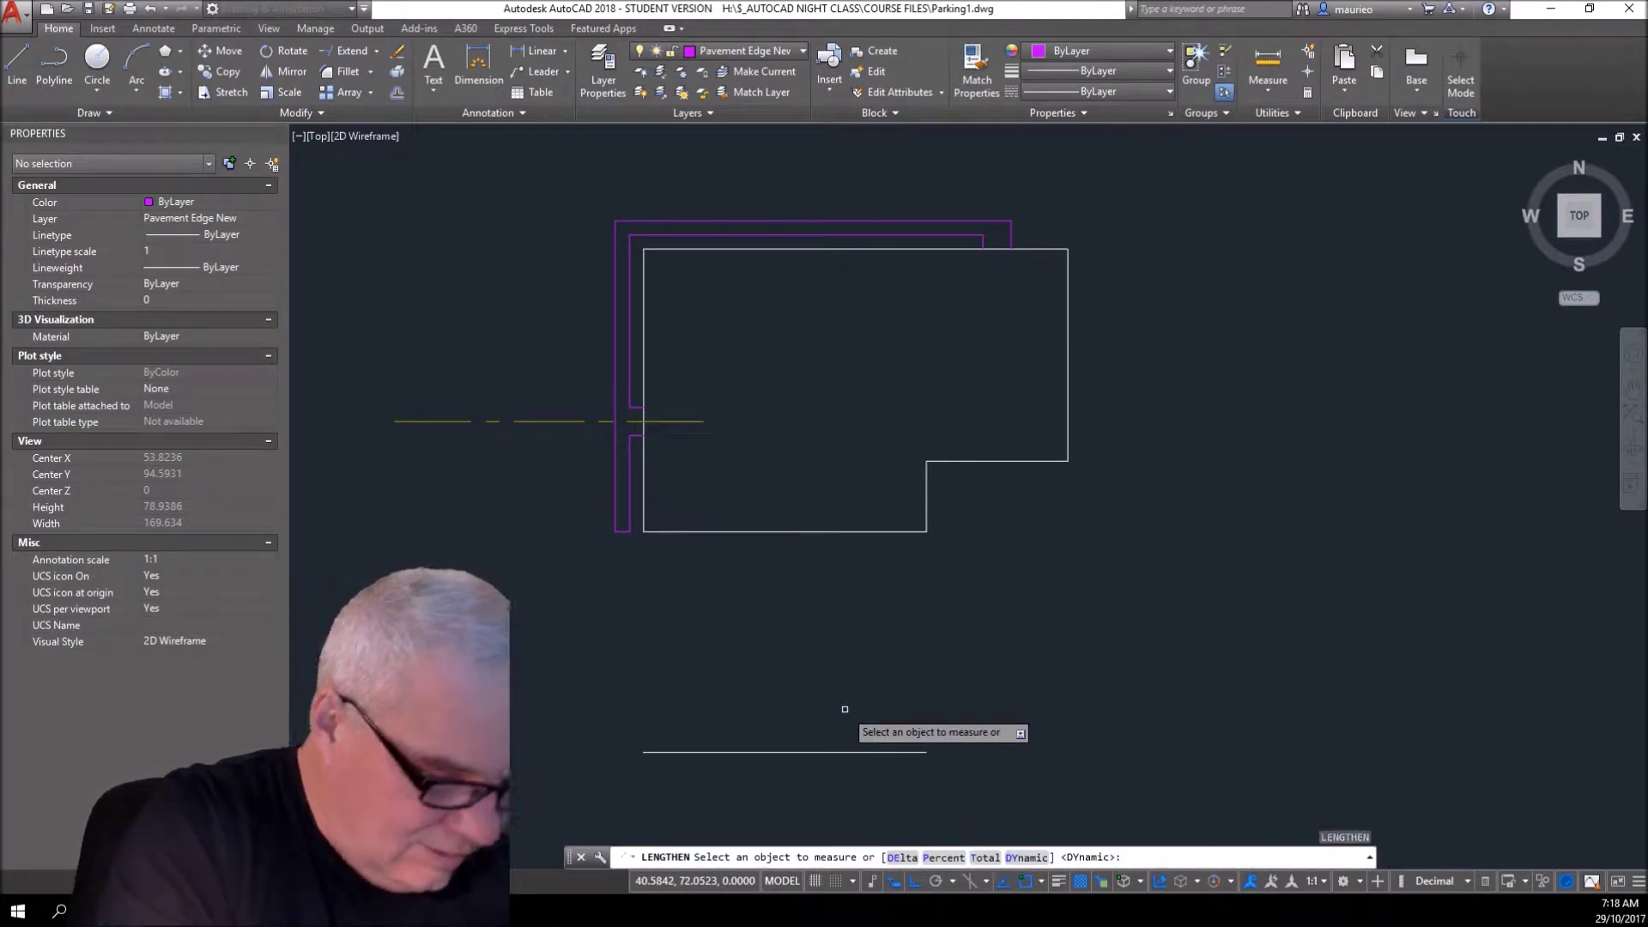
key(Return)
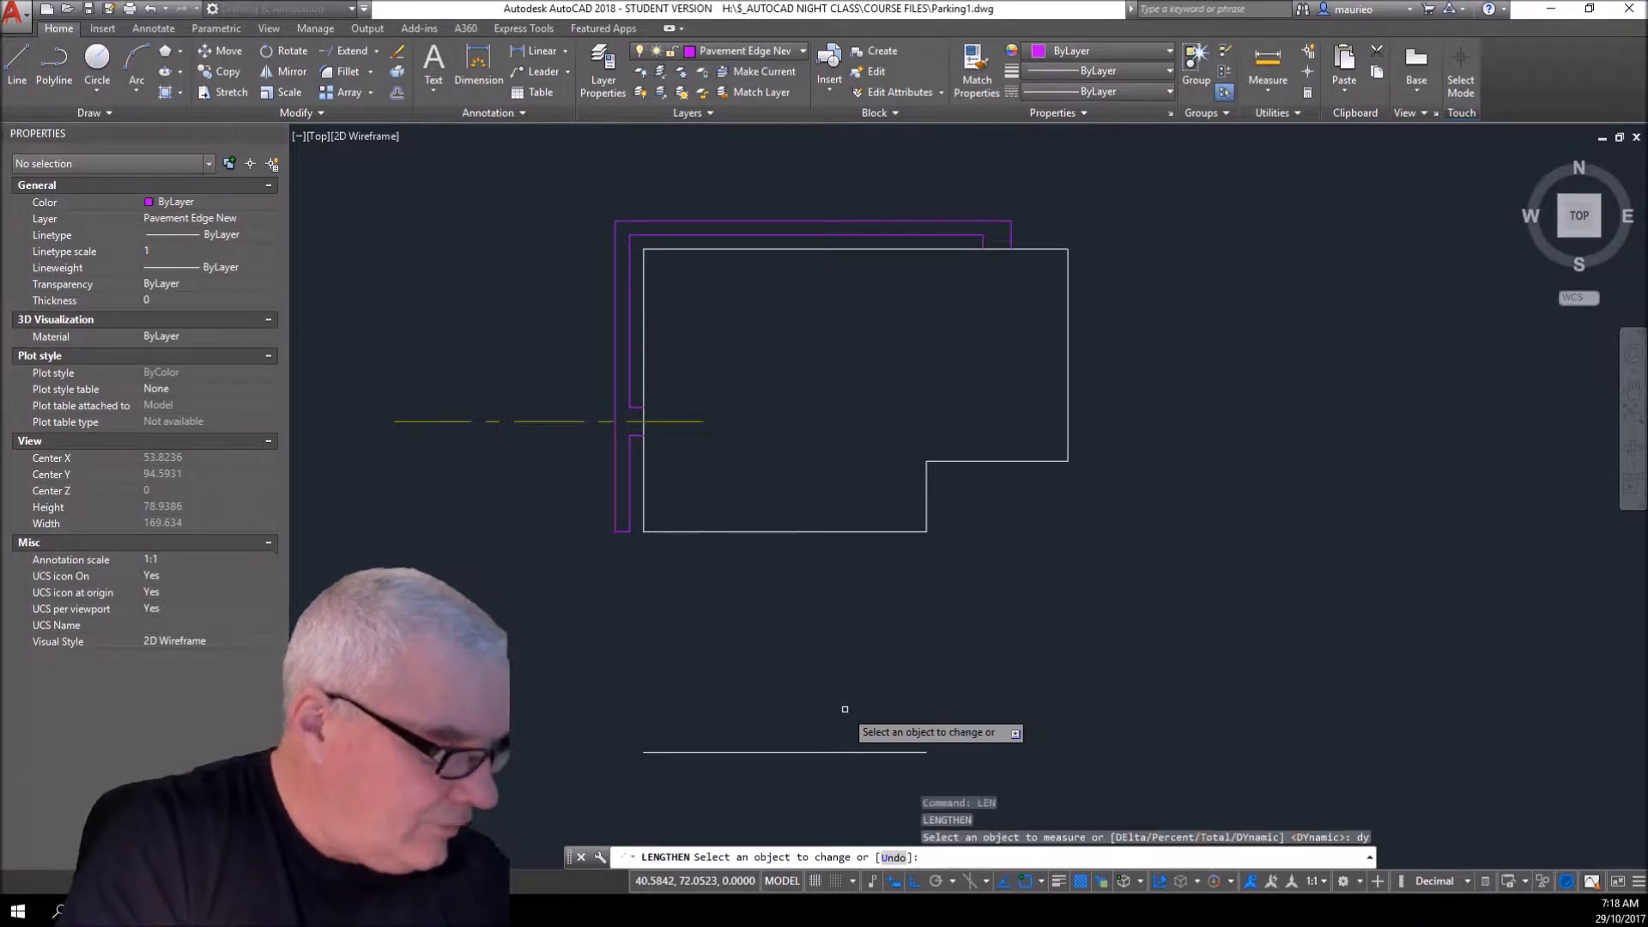
click(916, 752)
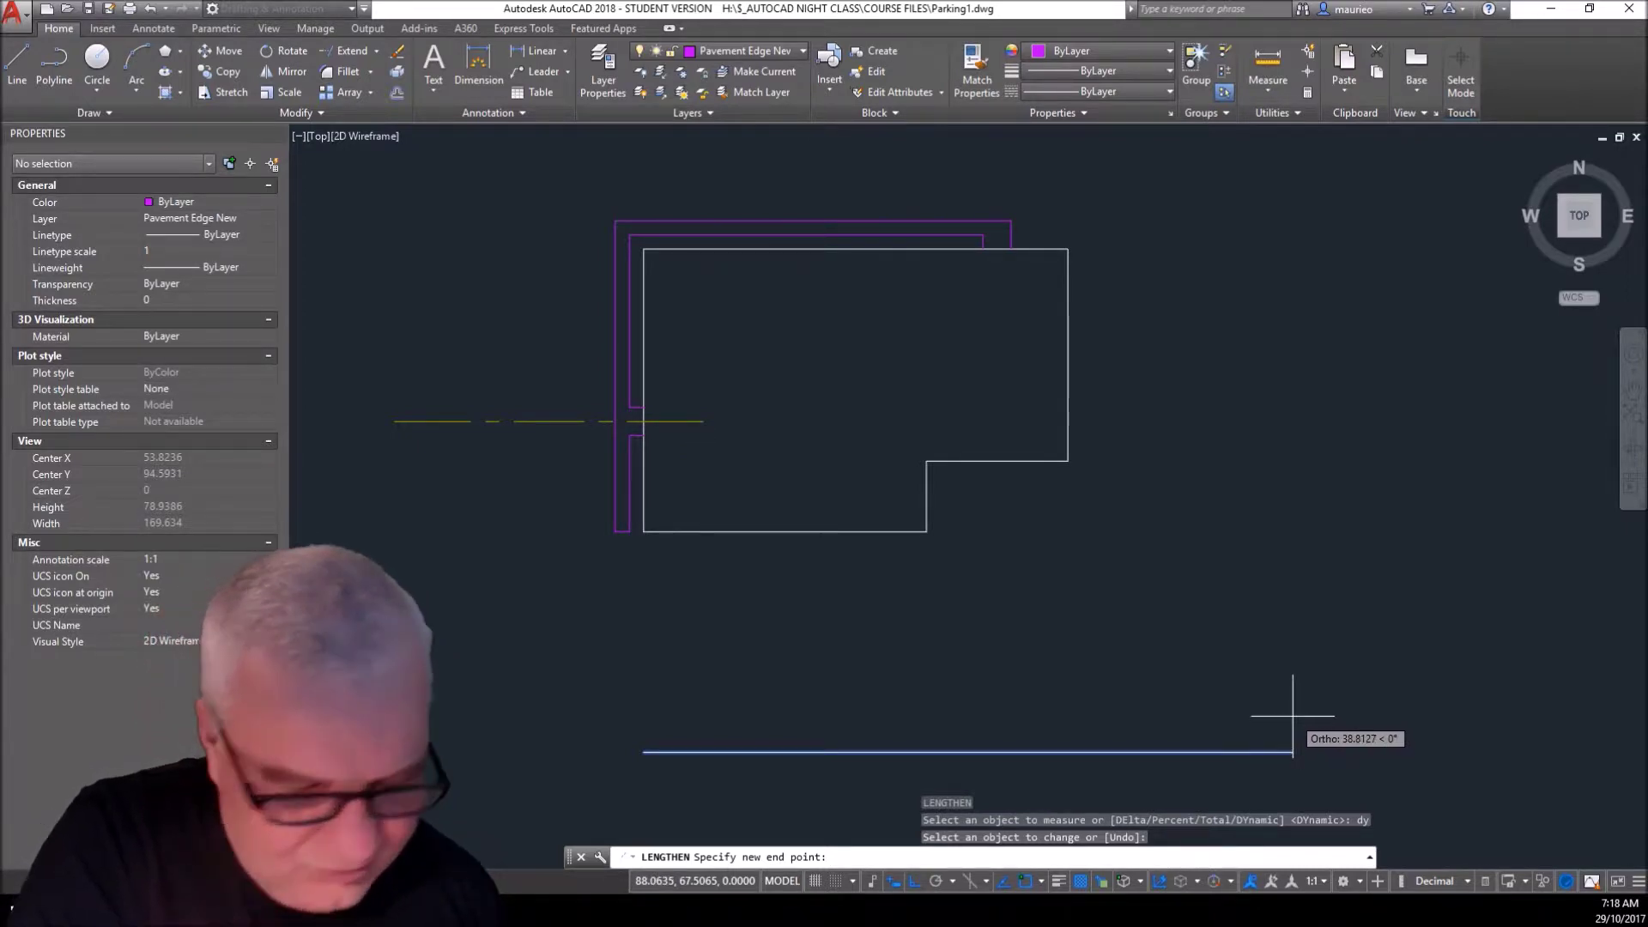
click(1216, 705)
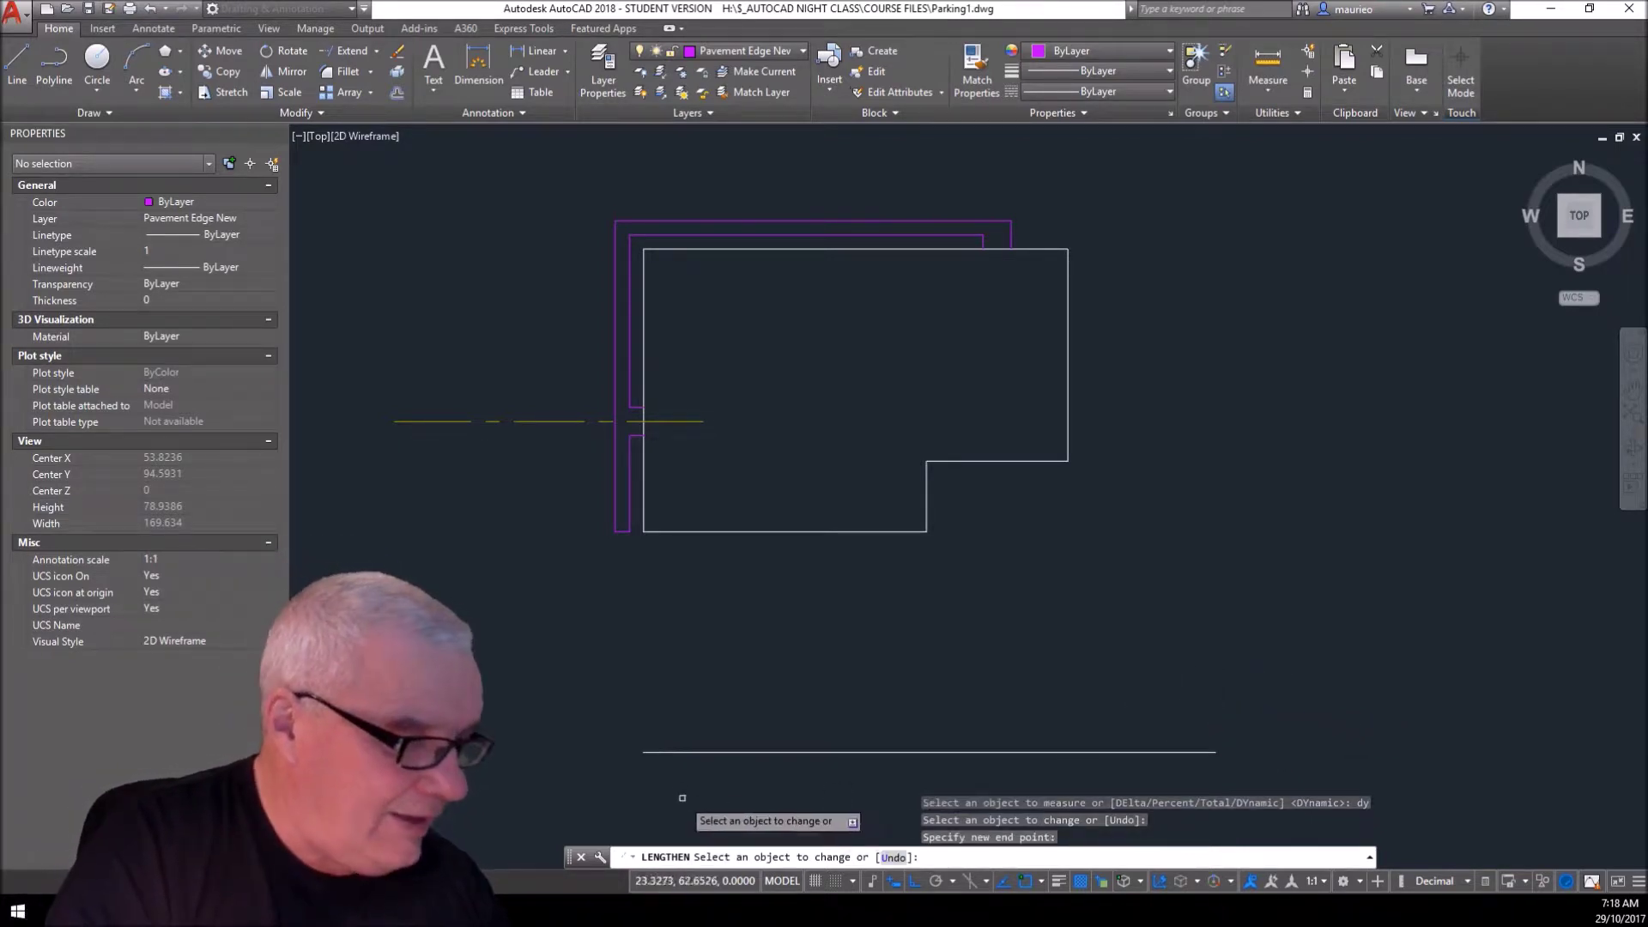
click(678, 751)
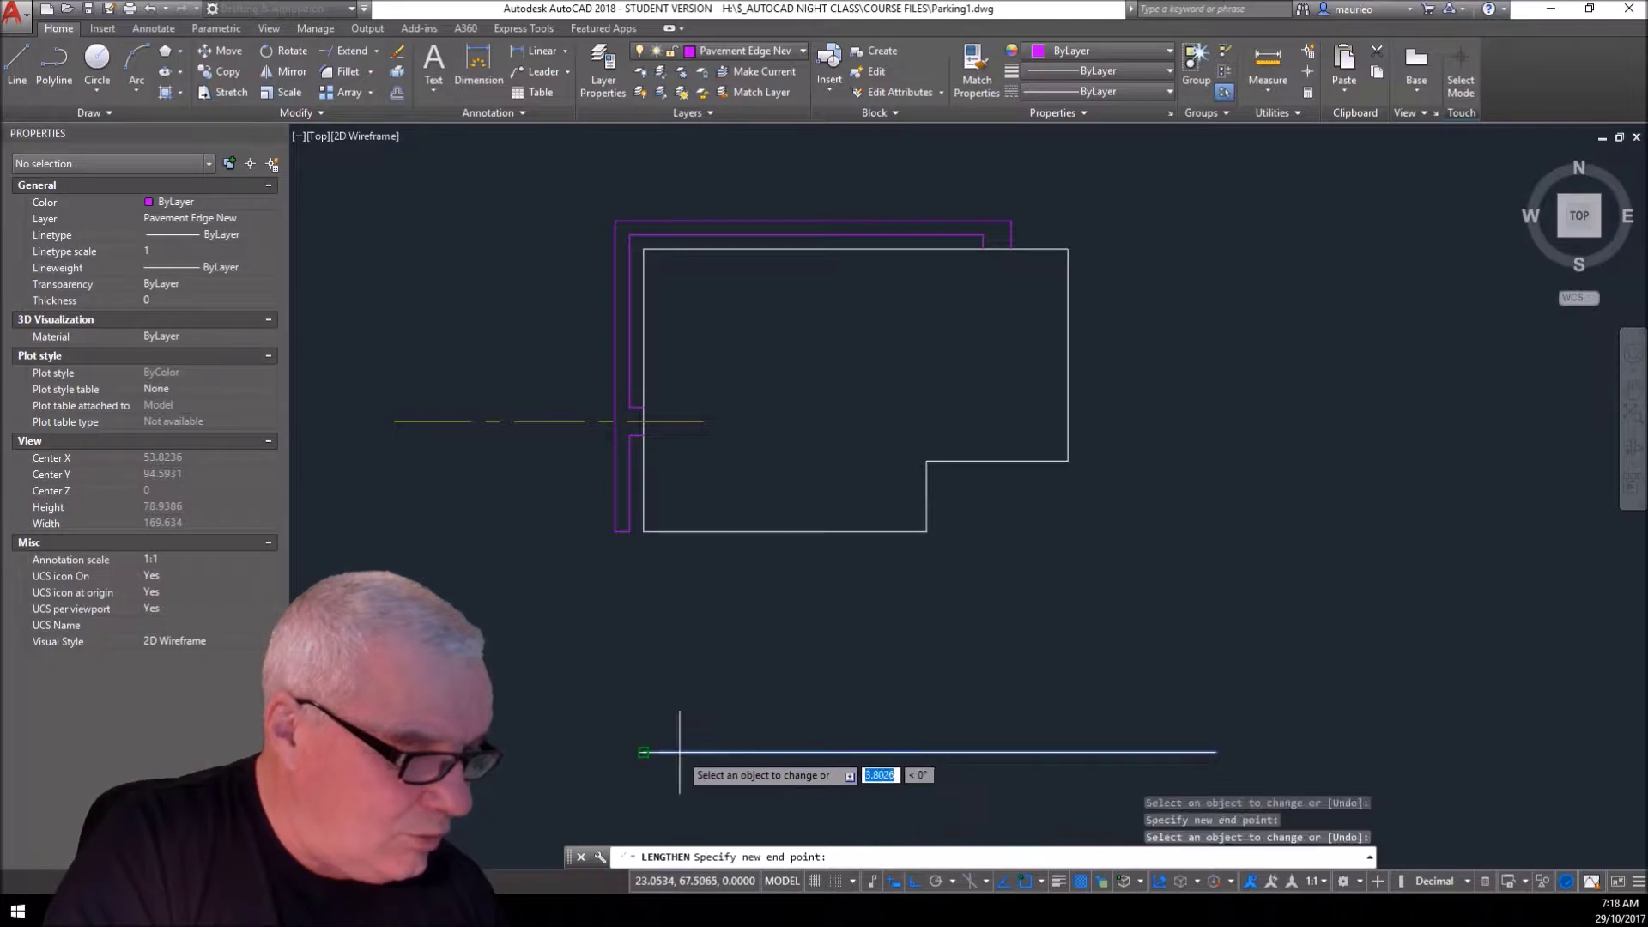
click(645, 753)
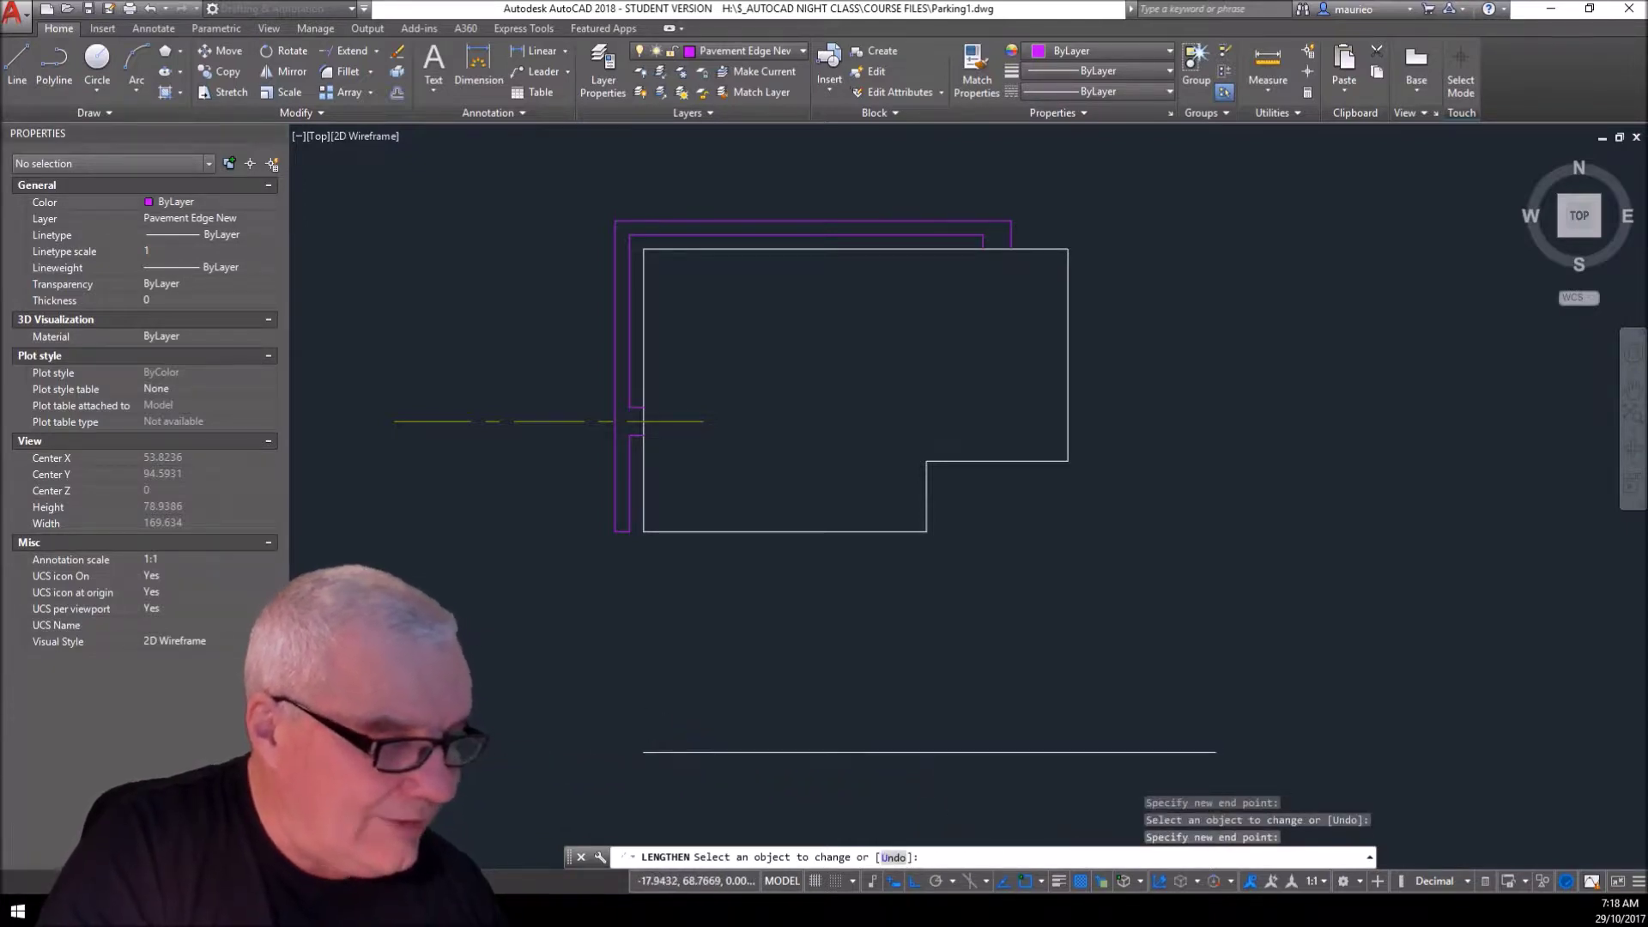
click(648, 751)
click(644, 752)
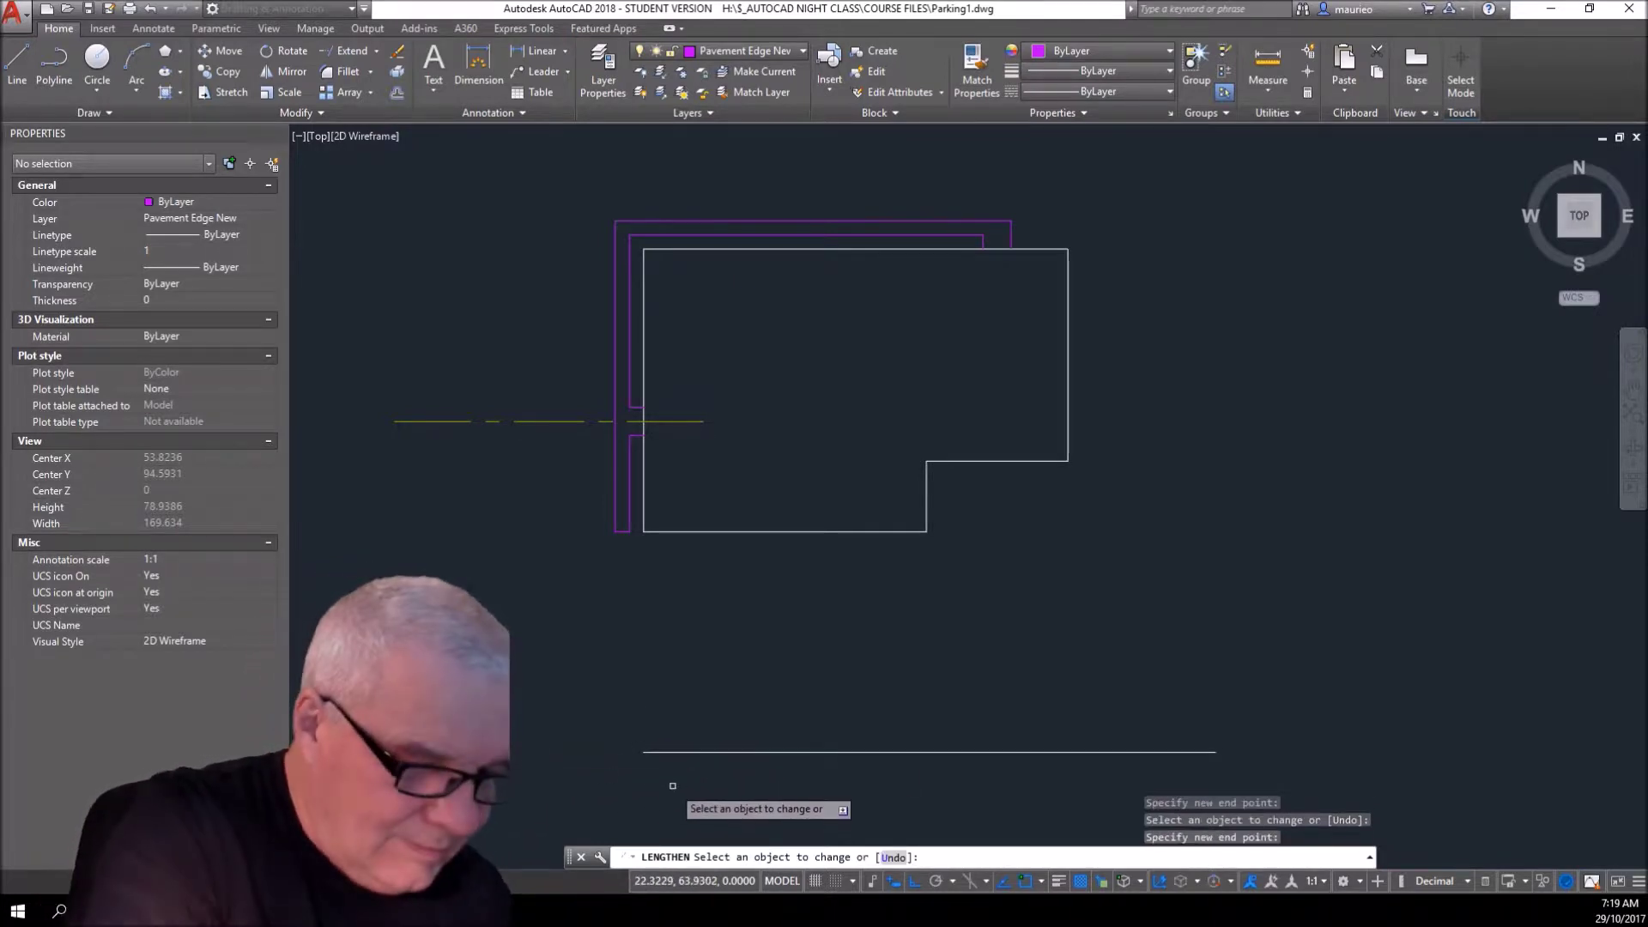
key(Escape)
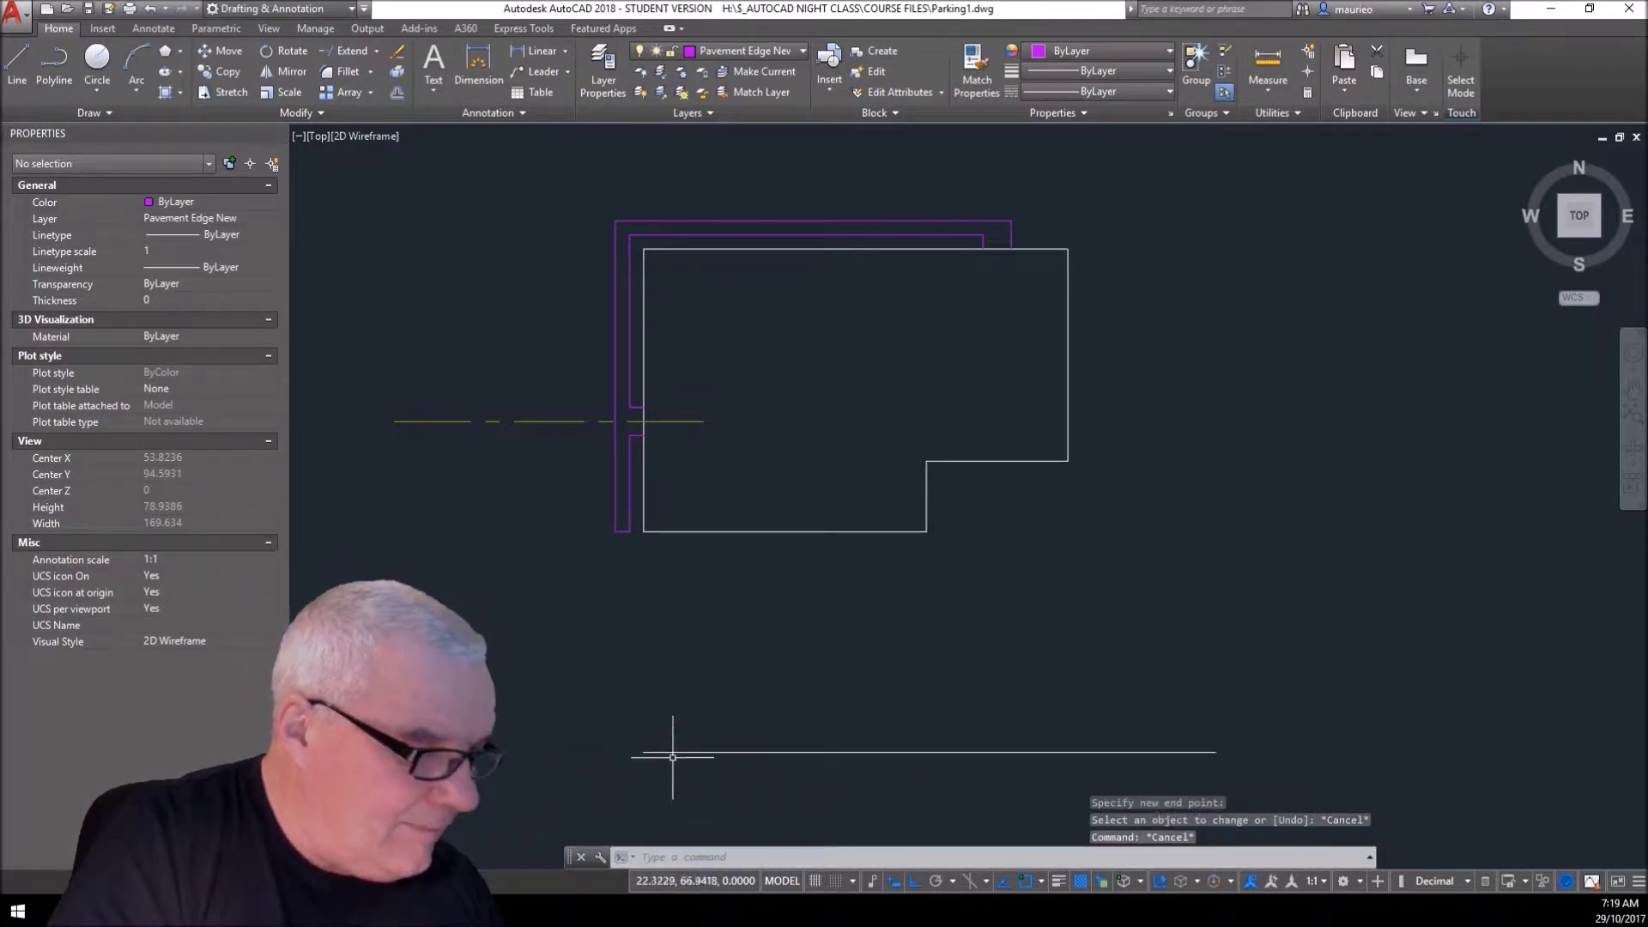
click(673, 751)
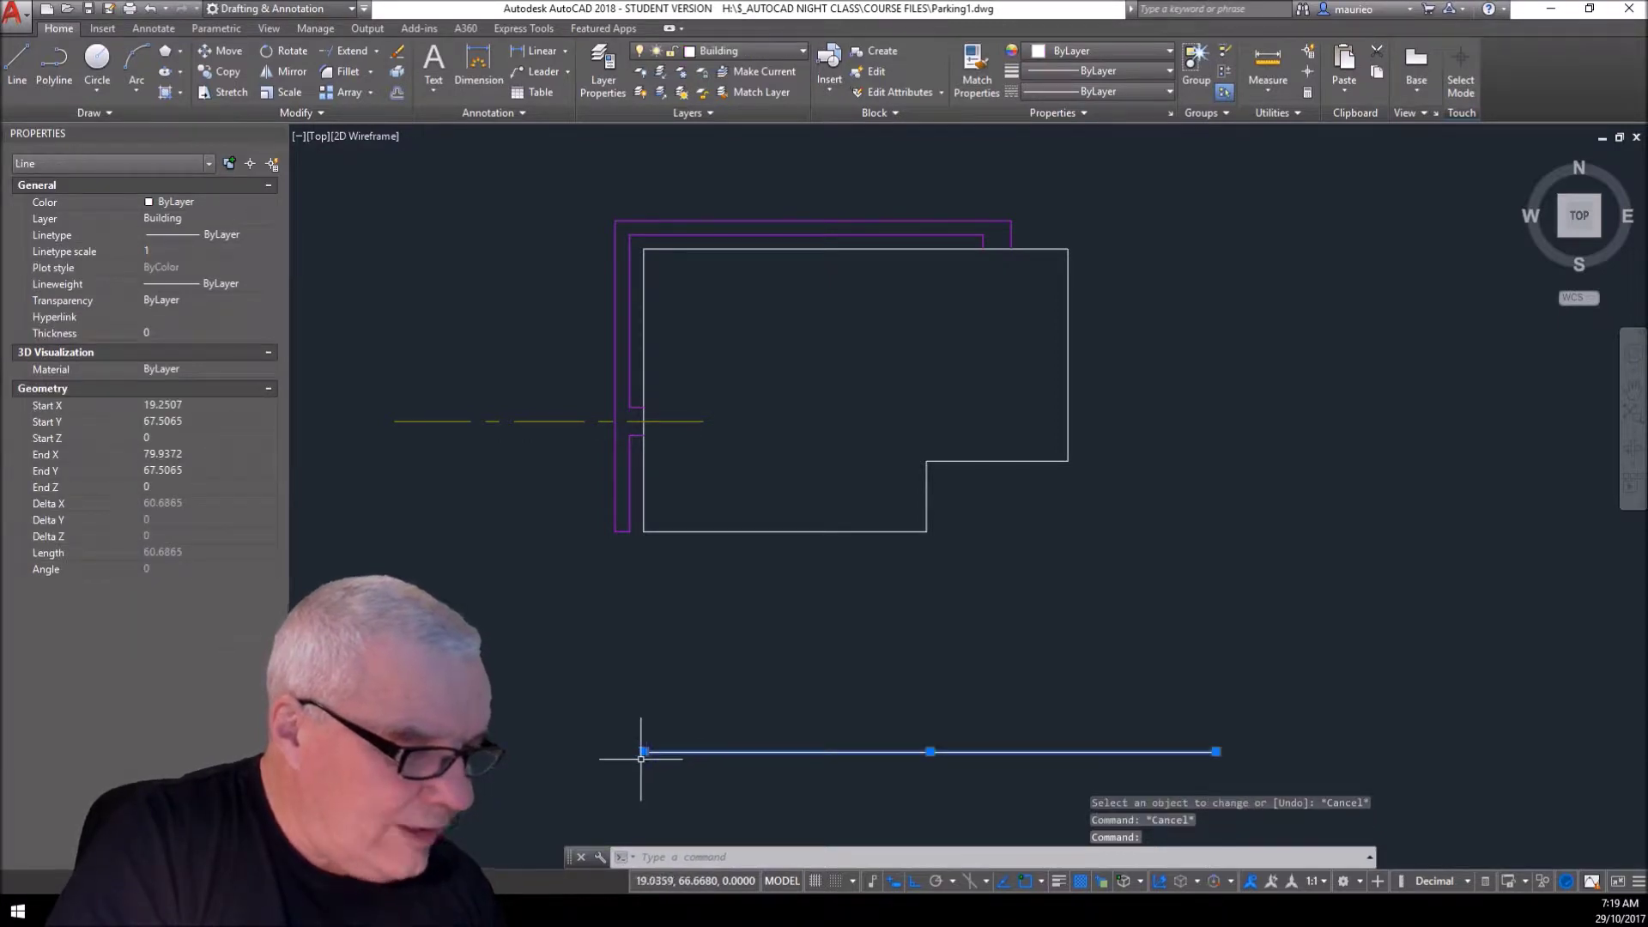
- Stretch the lower line's left endpoint further left to about 120 units long
click(644, 752)
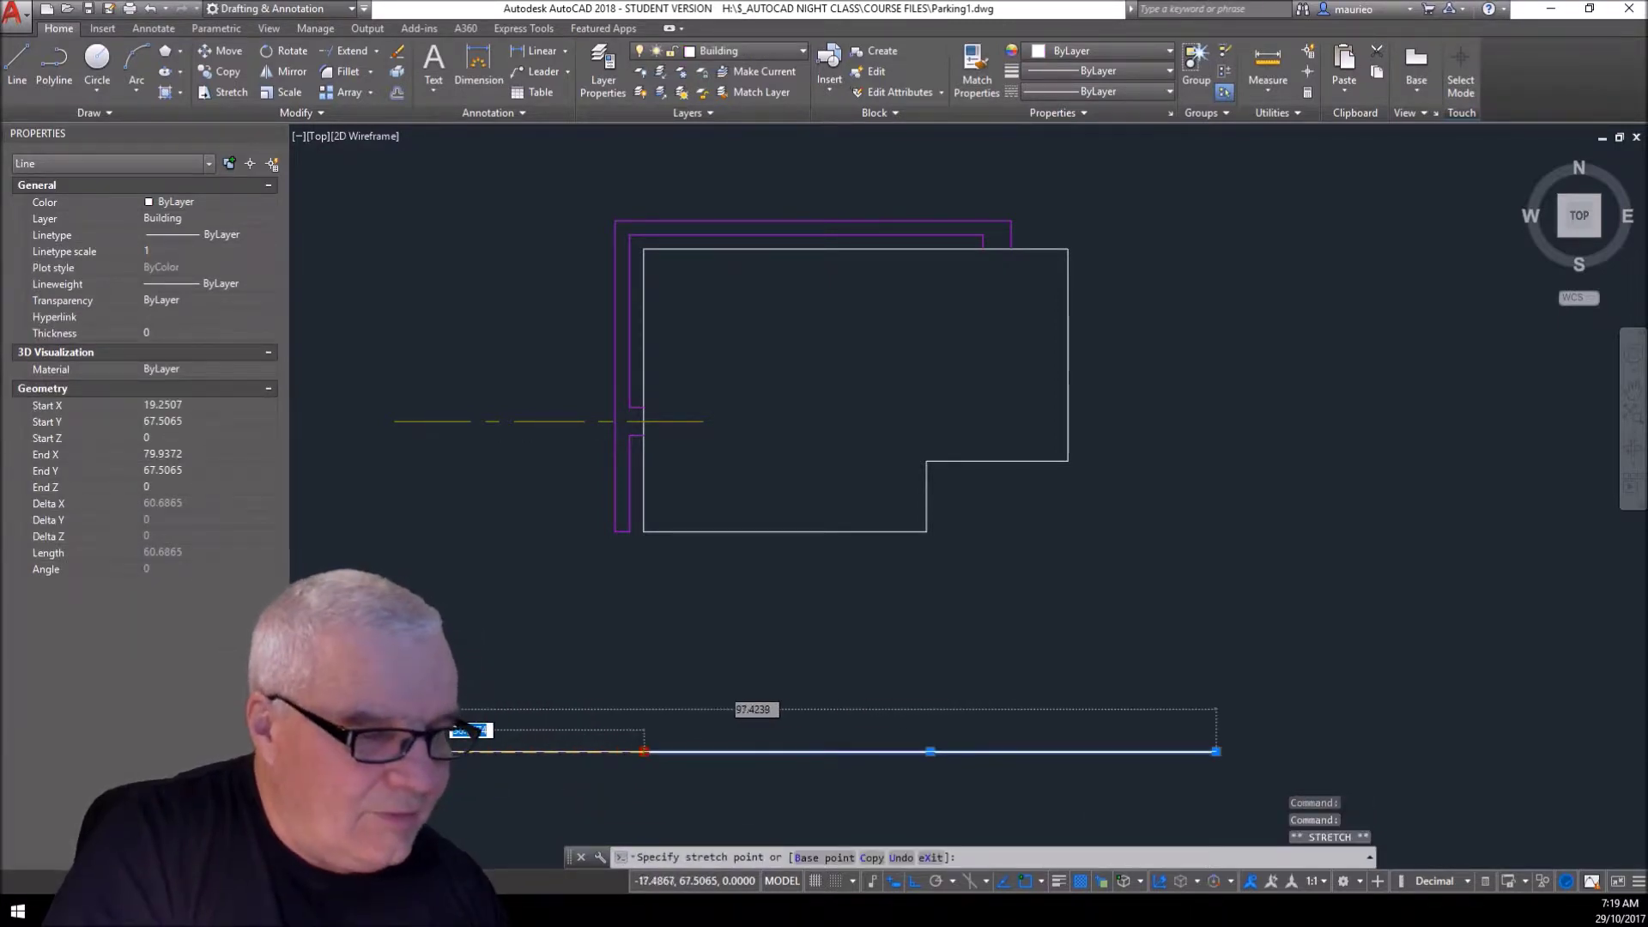
scroll(341, 706, down, 4)
middle_drag(341, 705, 687, 665)
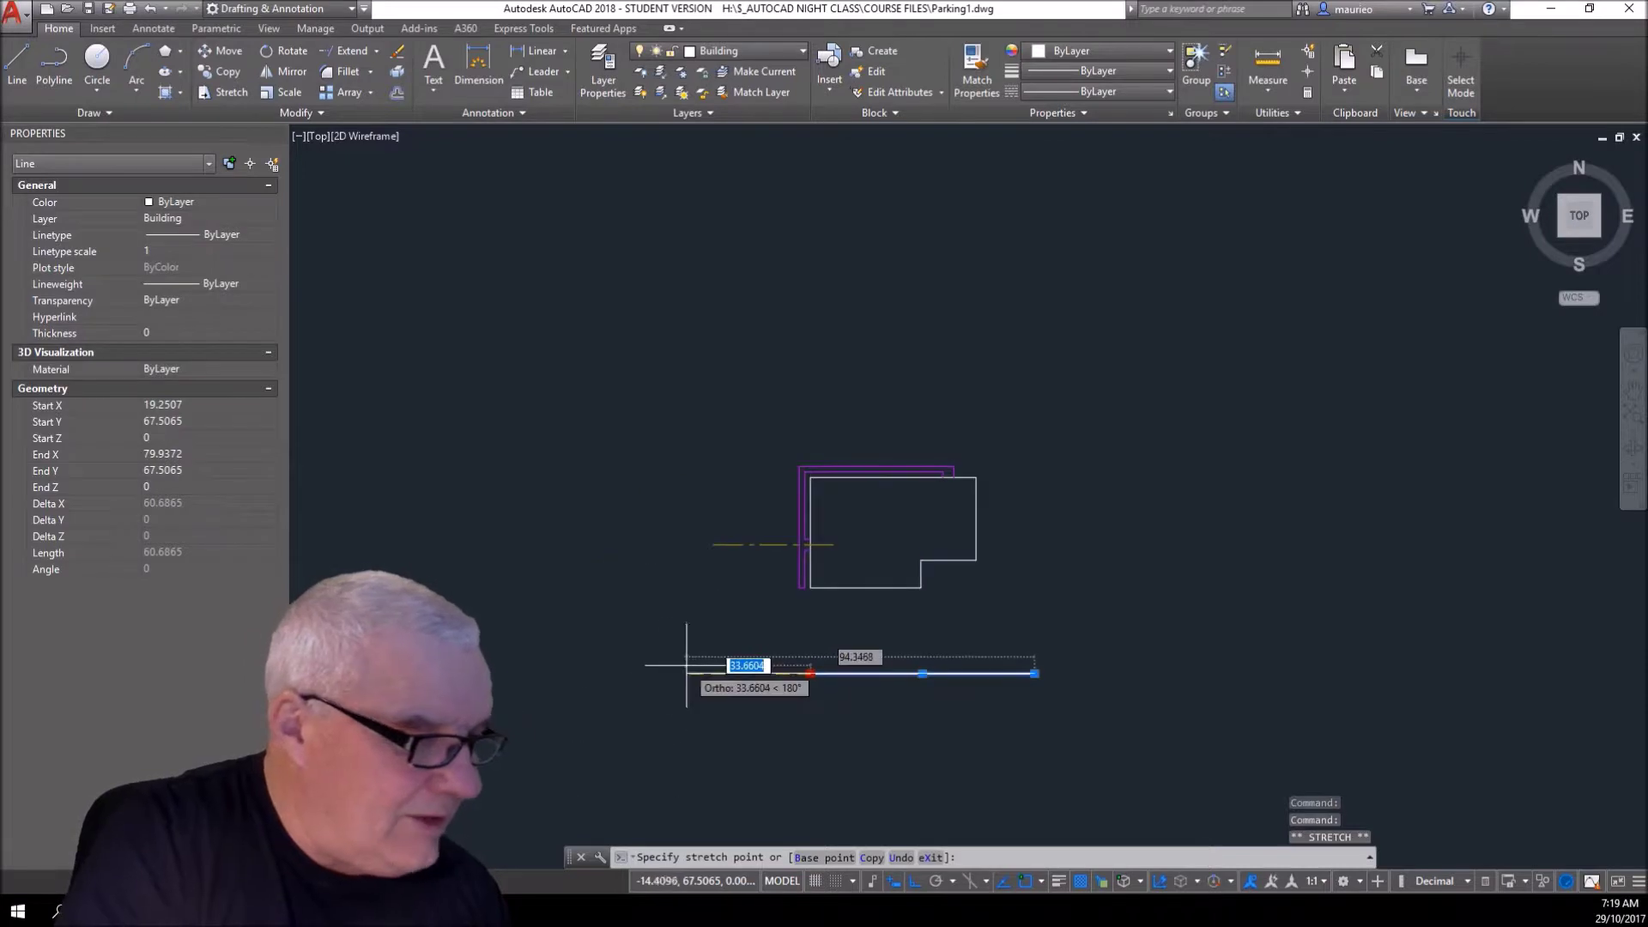
click(592, 670)
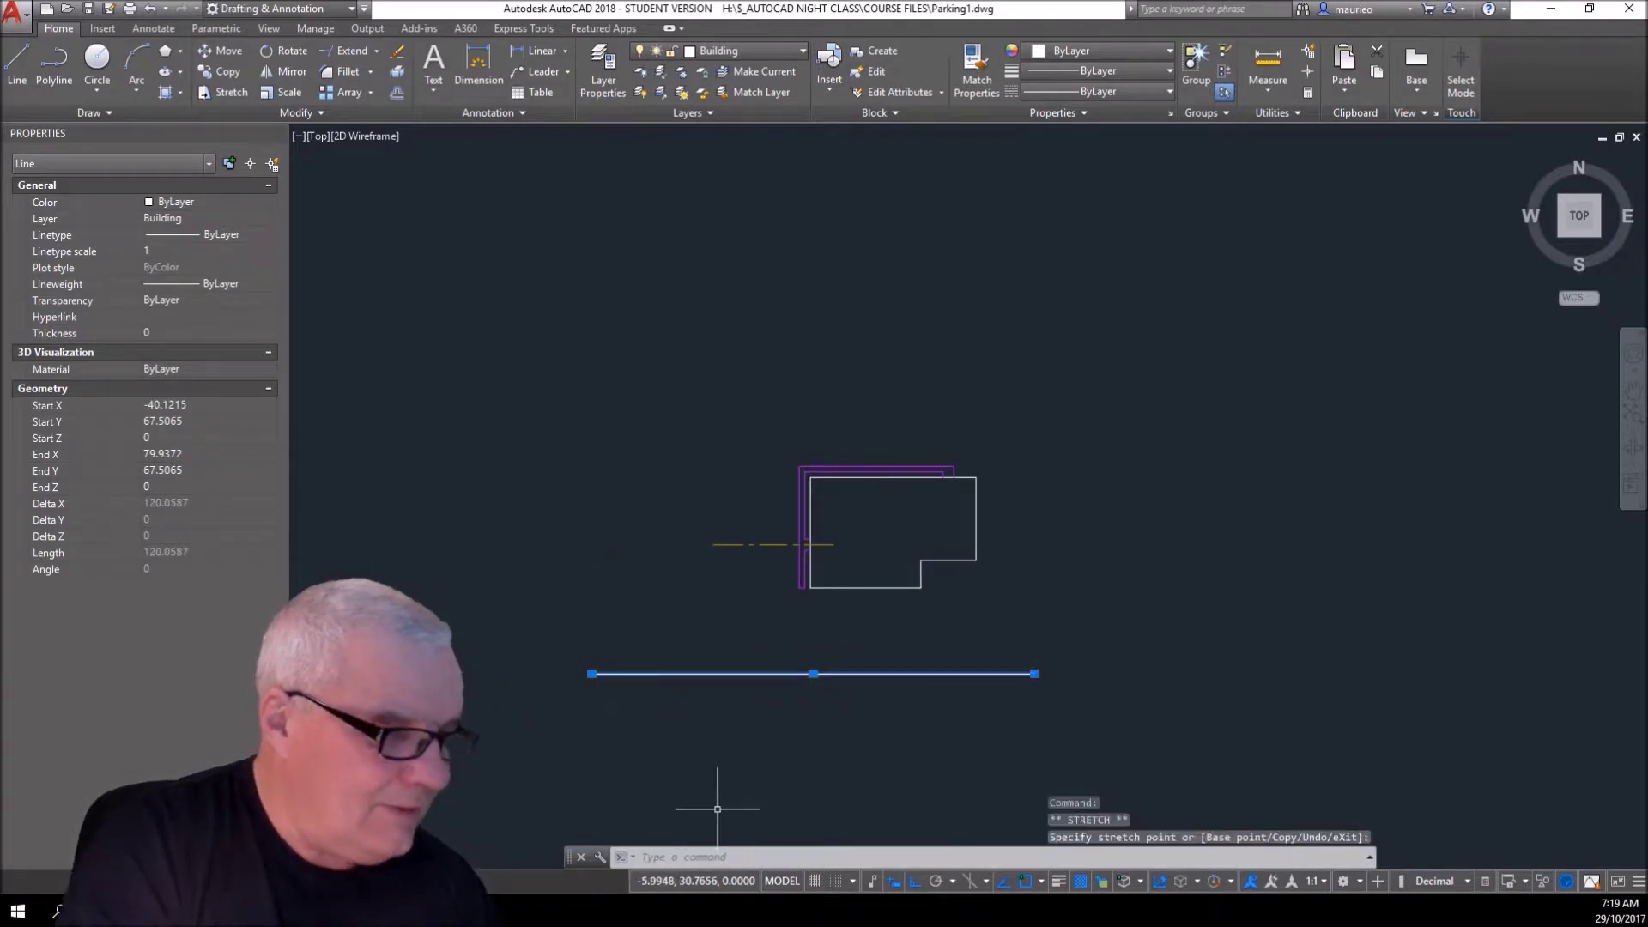
key(Escape)
key(Escape)
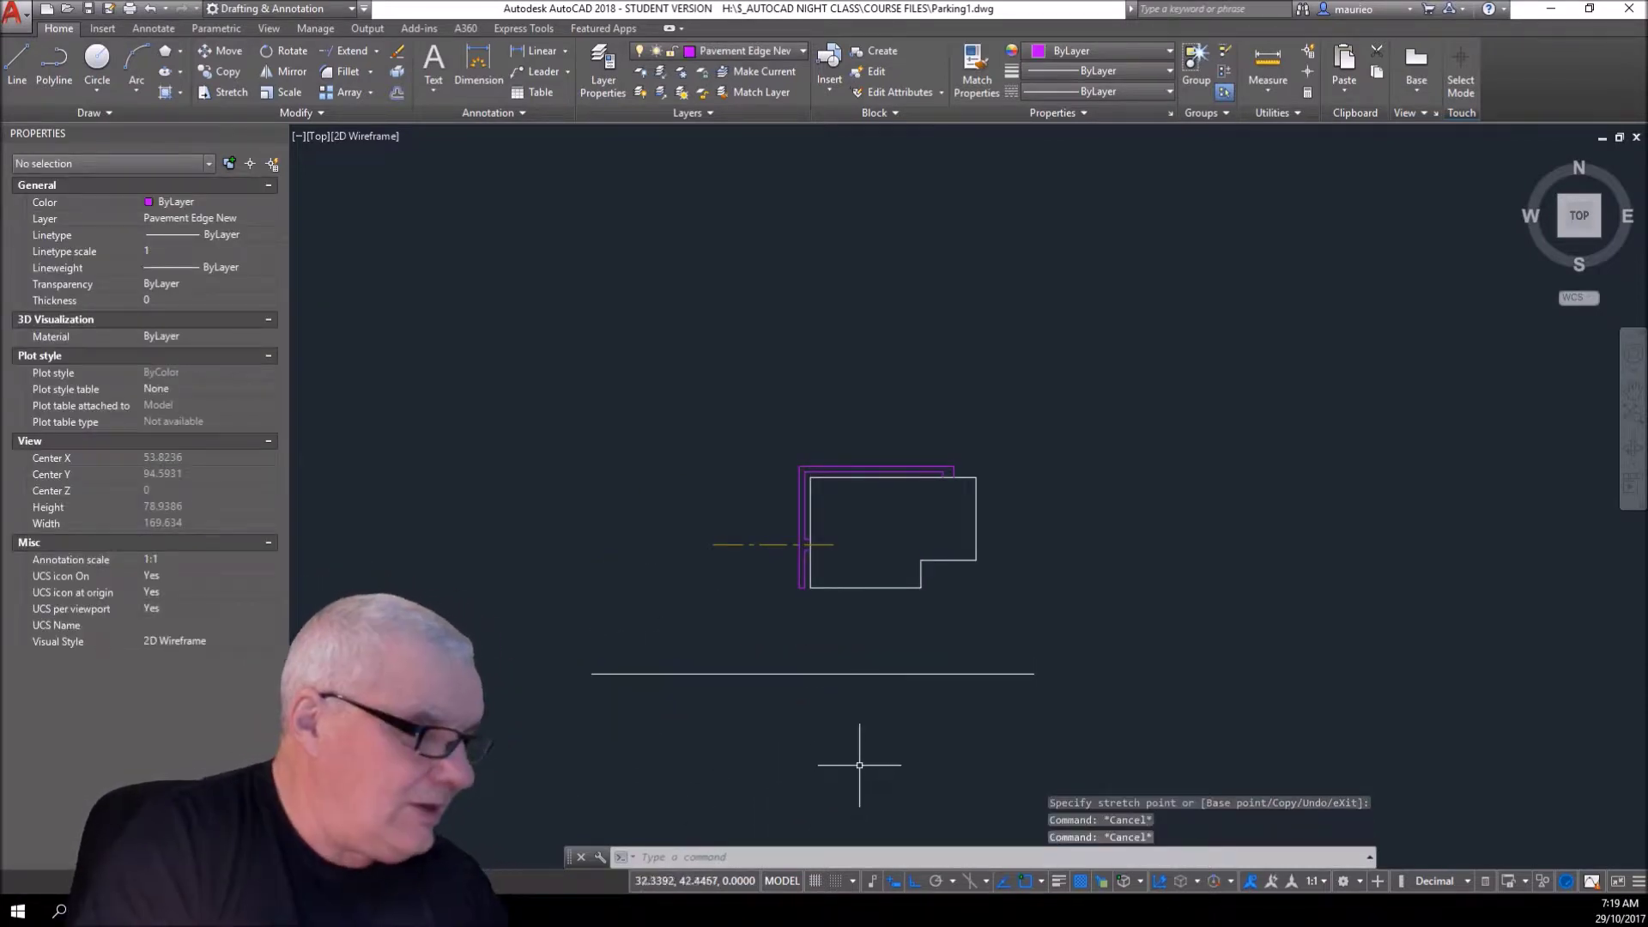
- Move the long horizontal line onto the Property Line layer
click(866, 673)
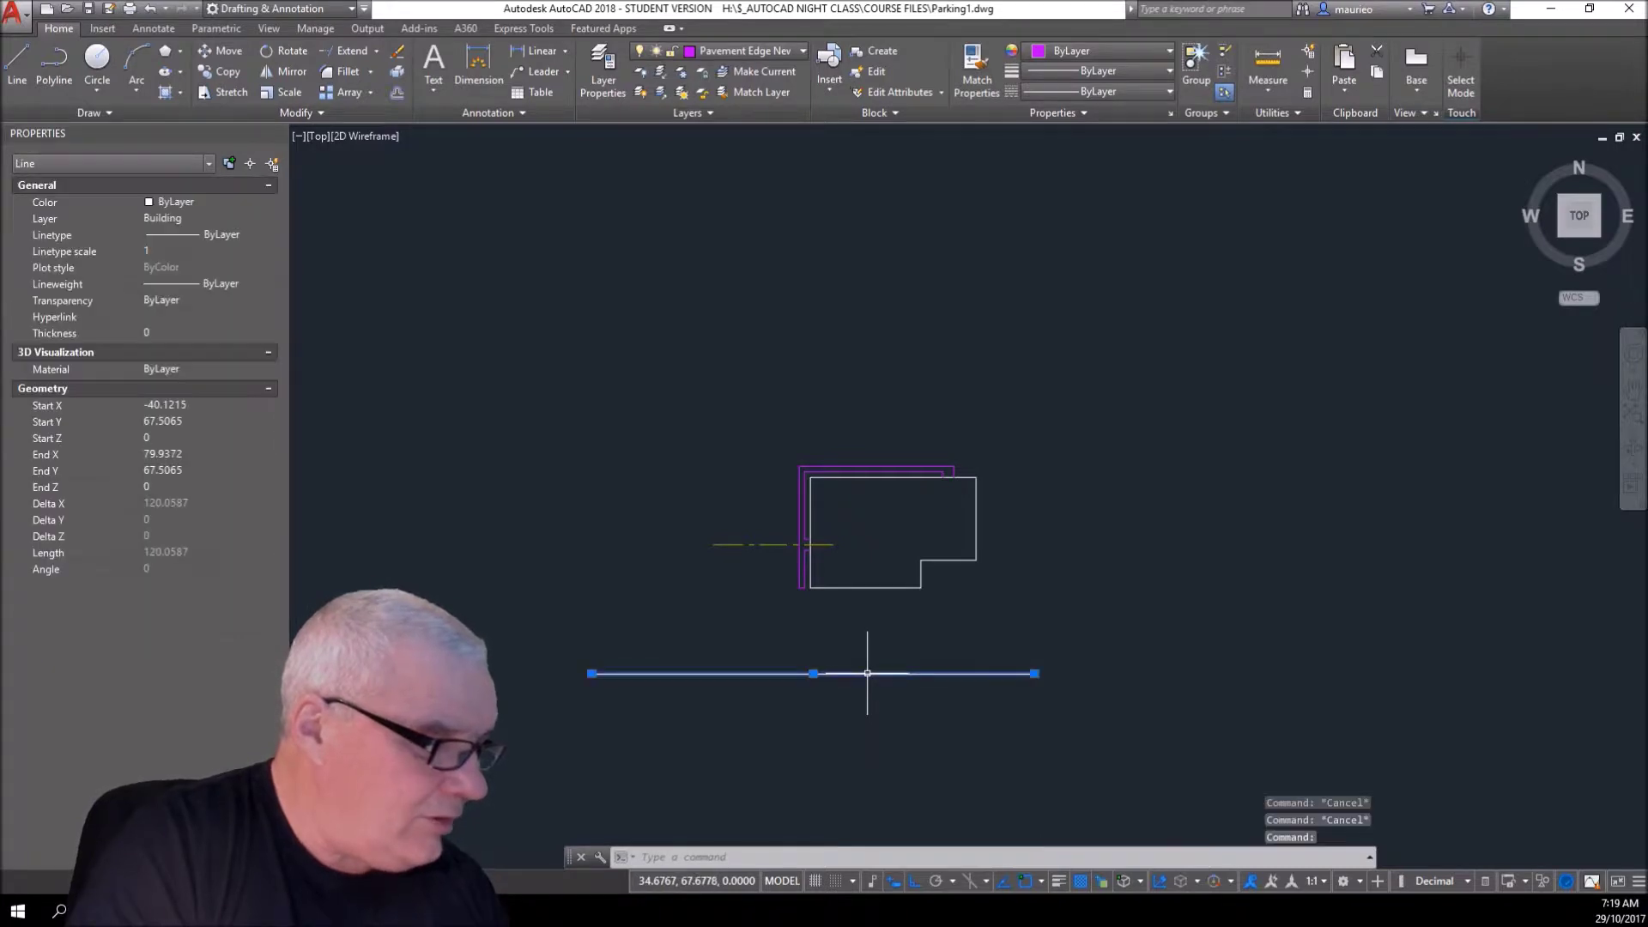
click(800, 49)
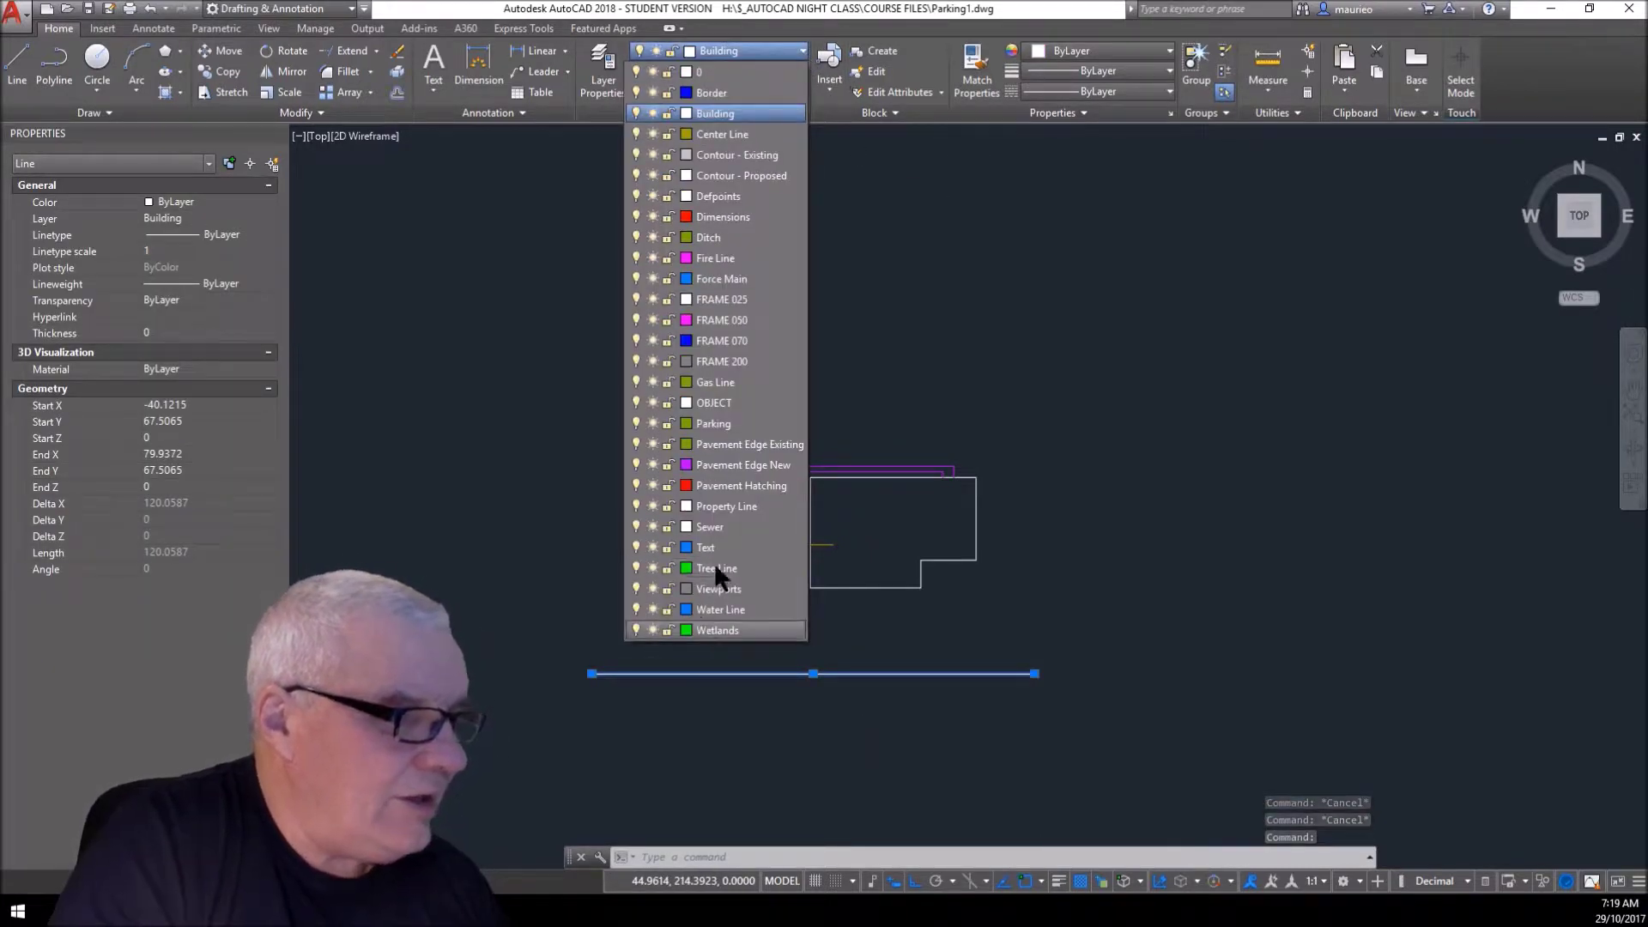
click(720, 506)
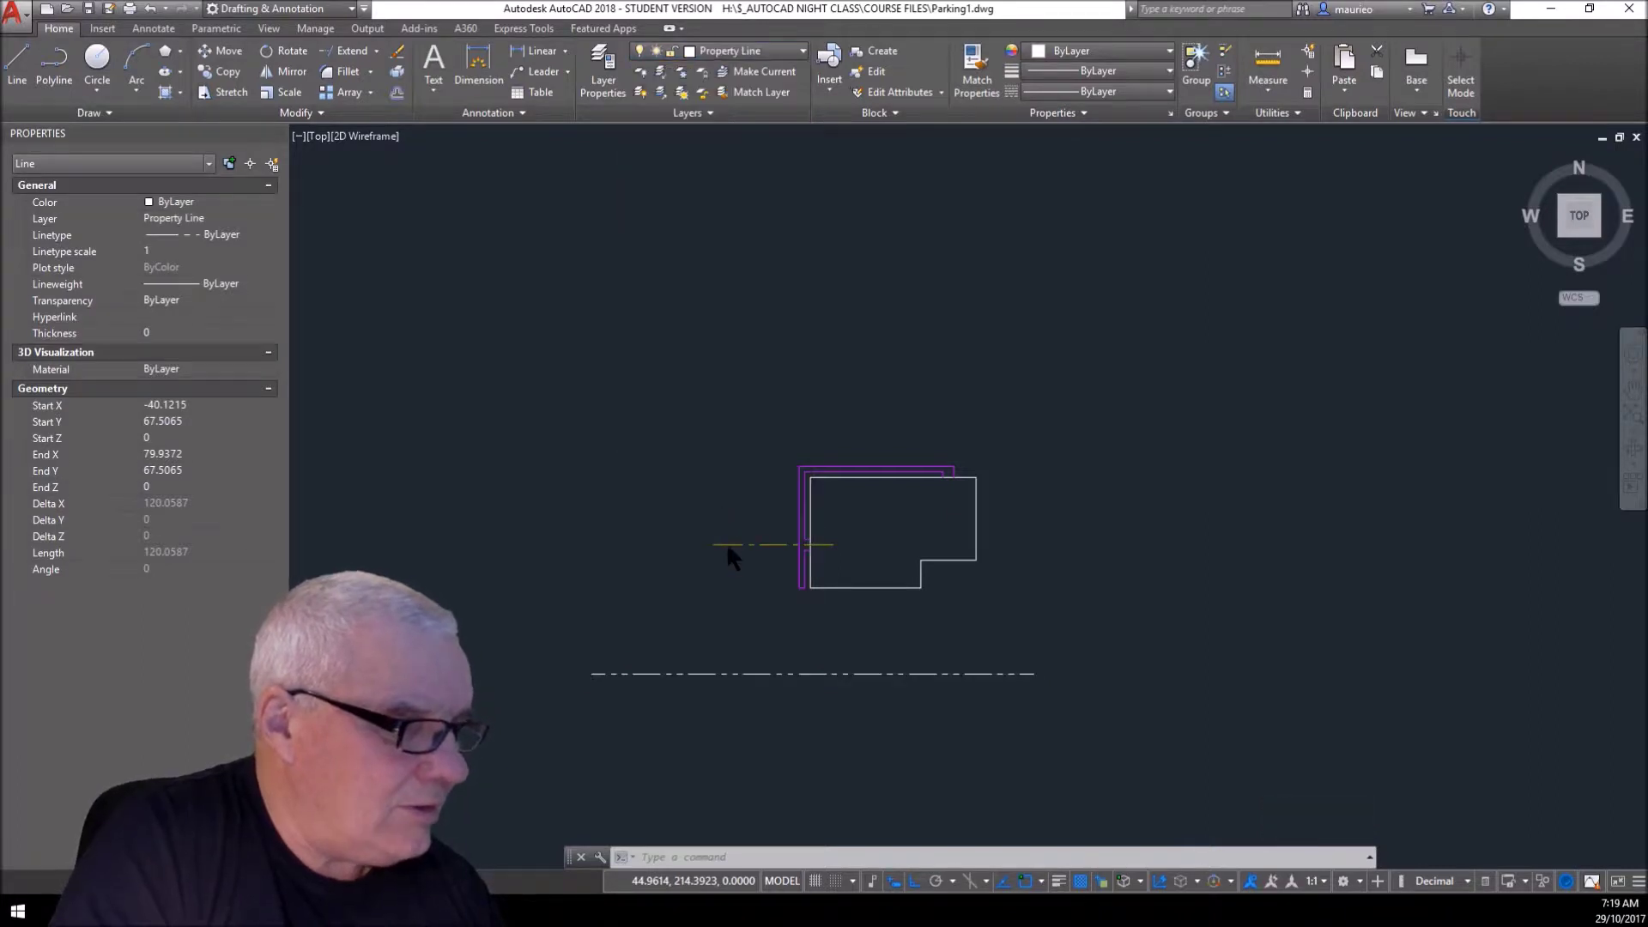
key(Escape)
key(Escape)
key(Escape)
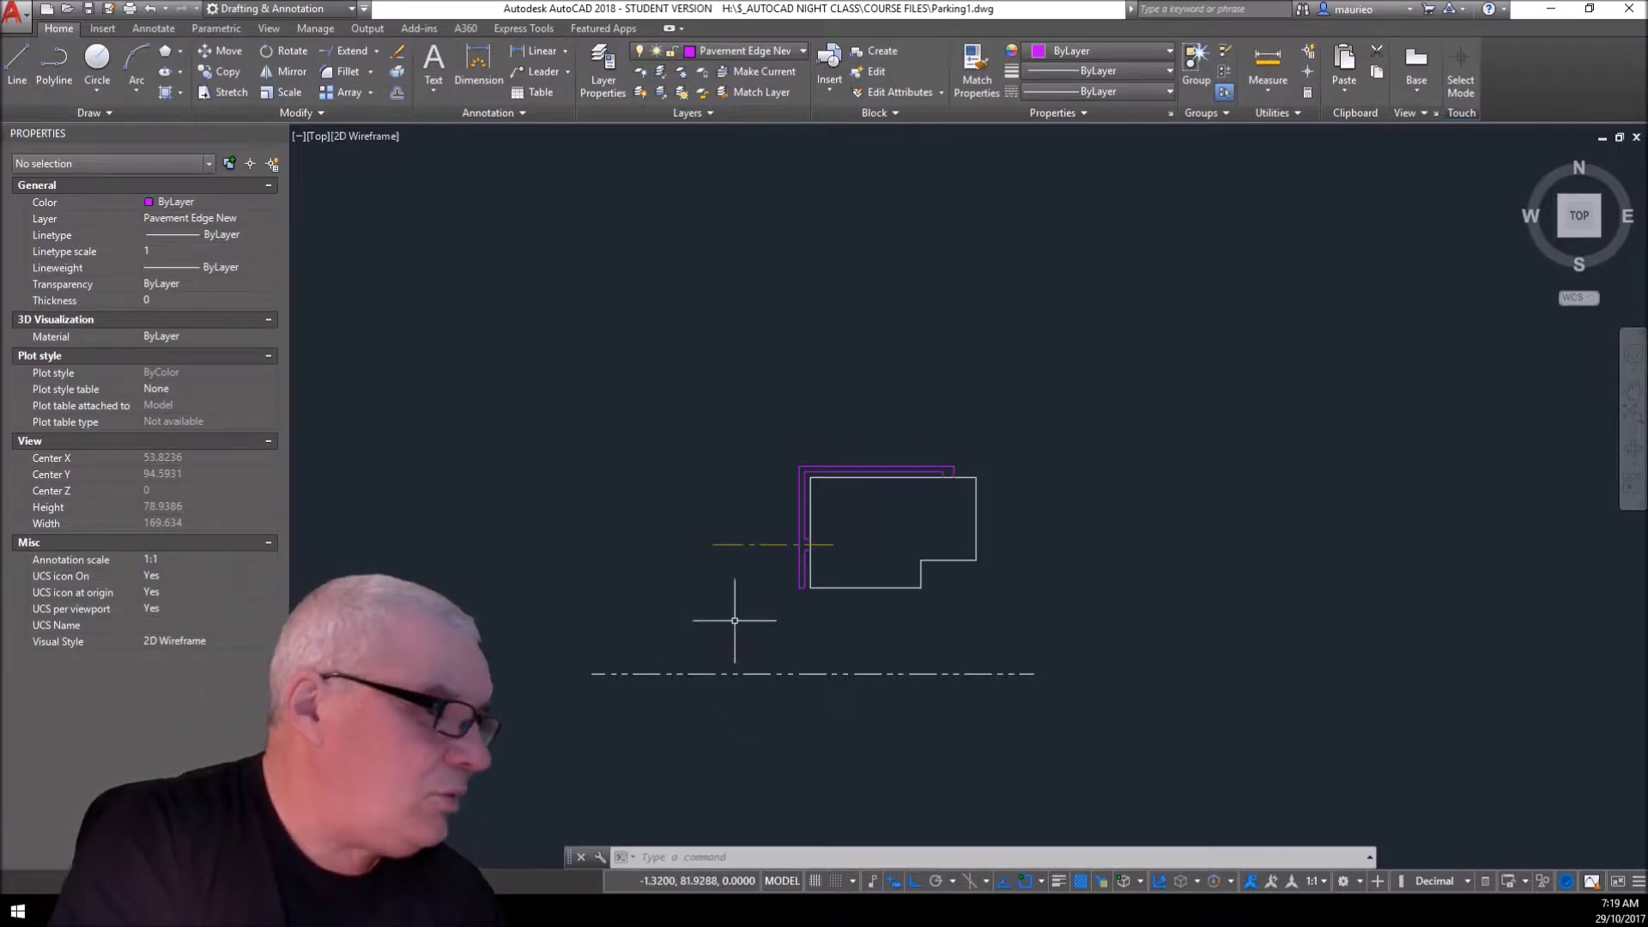
scroll(747, 592, up, 5)
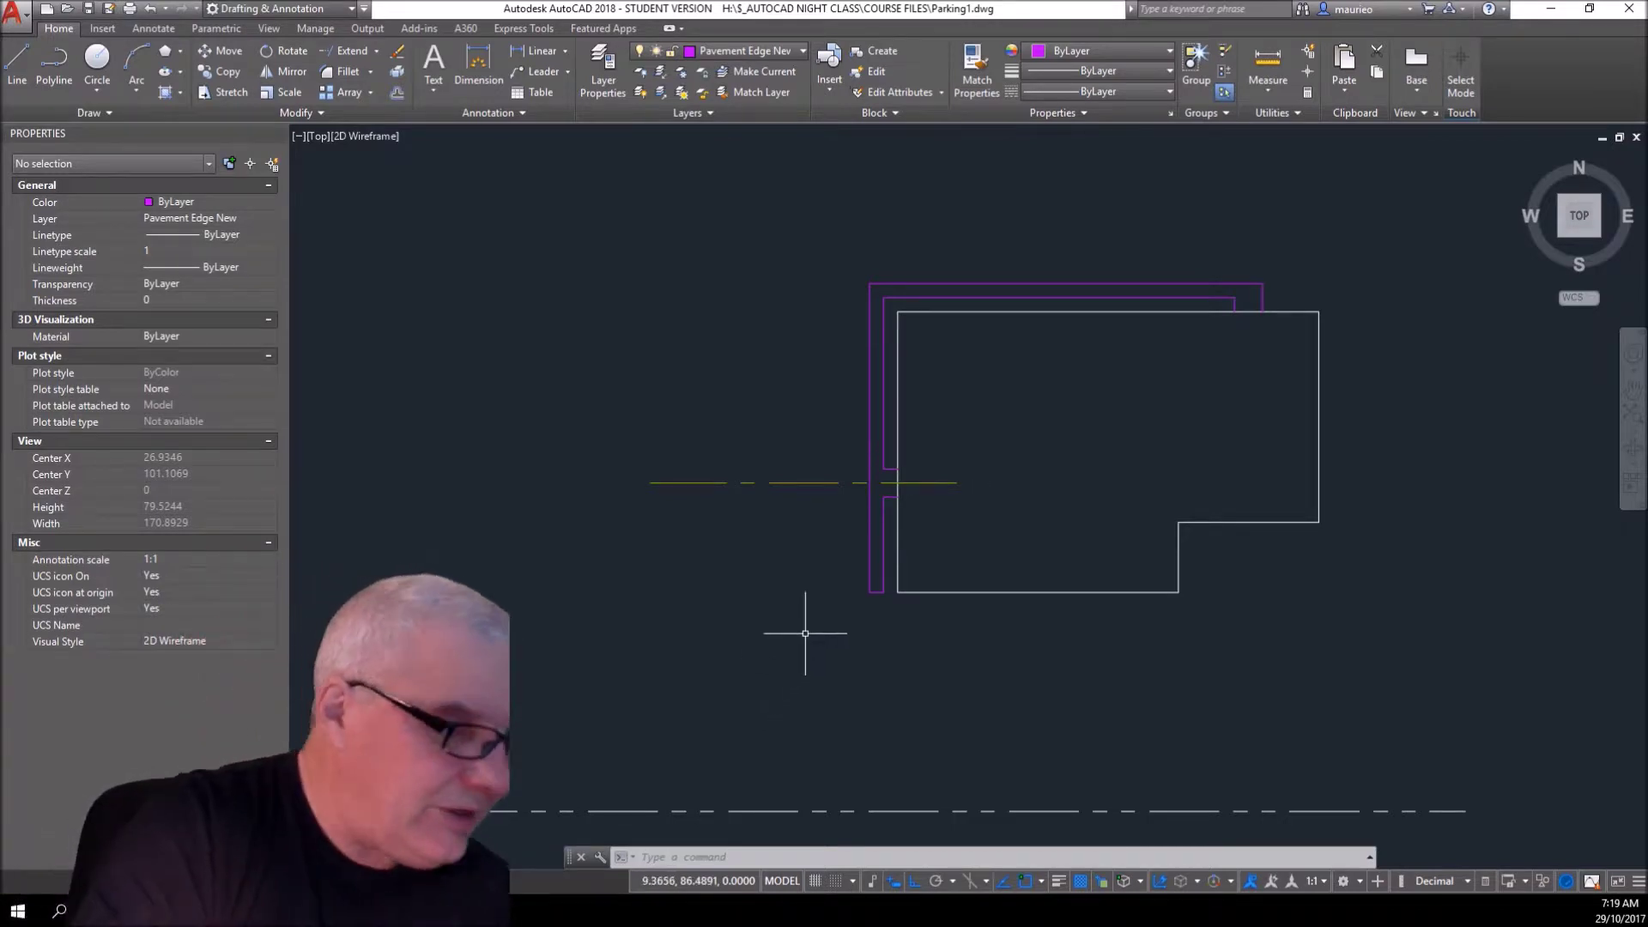
- Offset the outer magenta vertical line 5.7 units to the left
key(Escape)
key(Escape)
key(Escape)
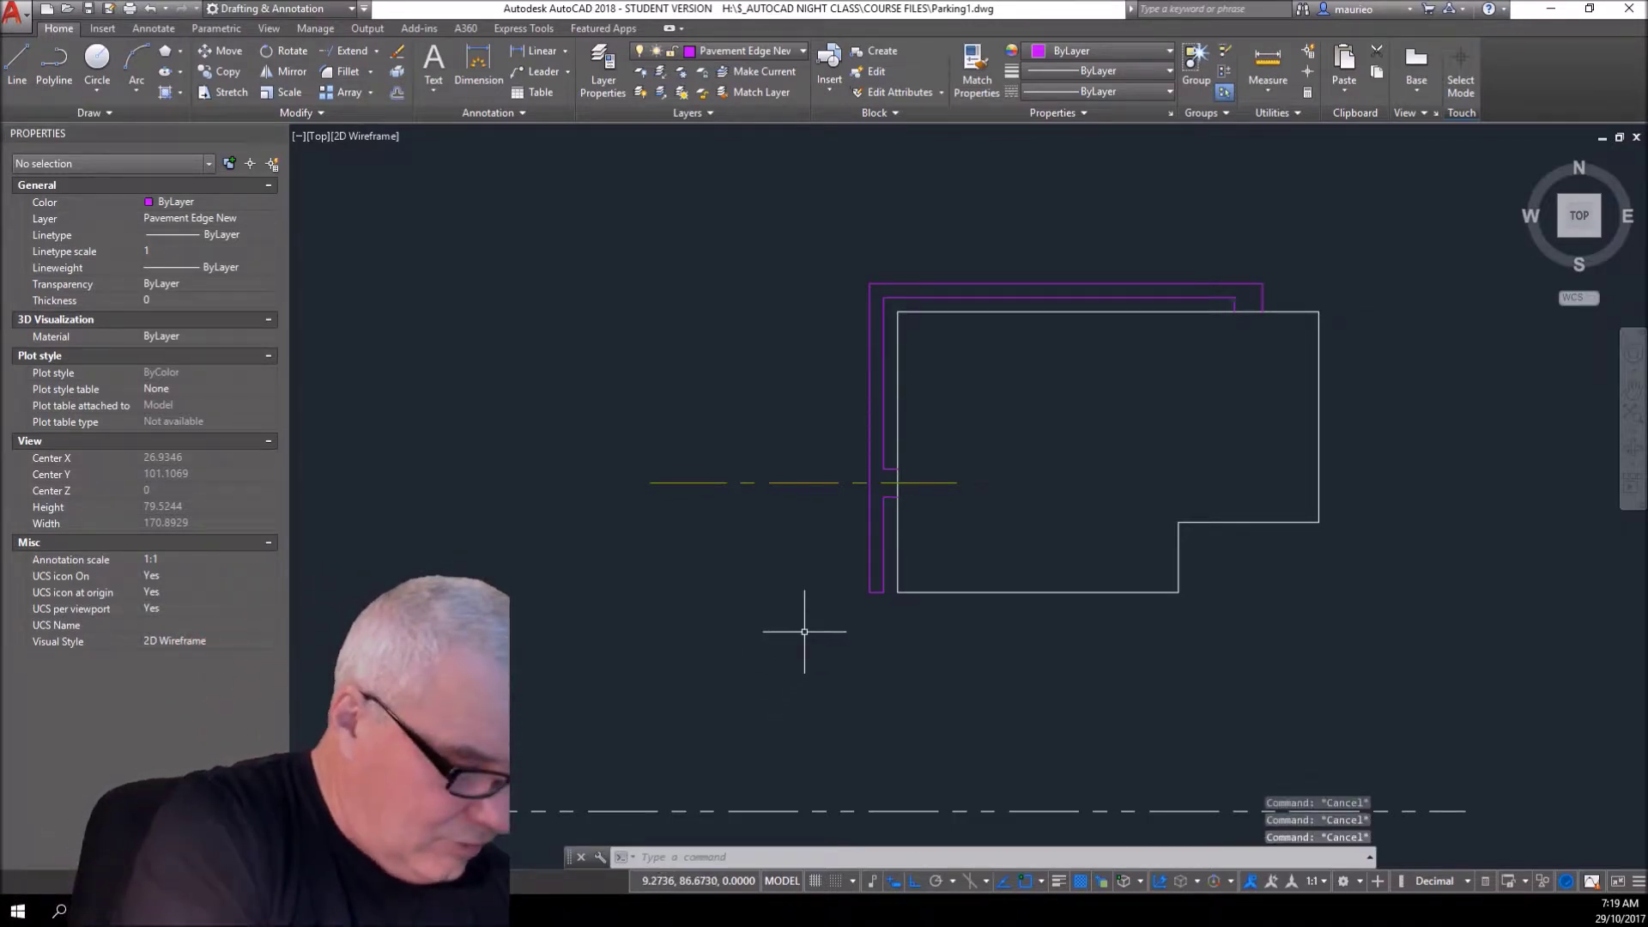
text(o)
key(Return)
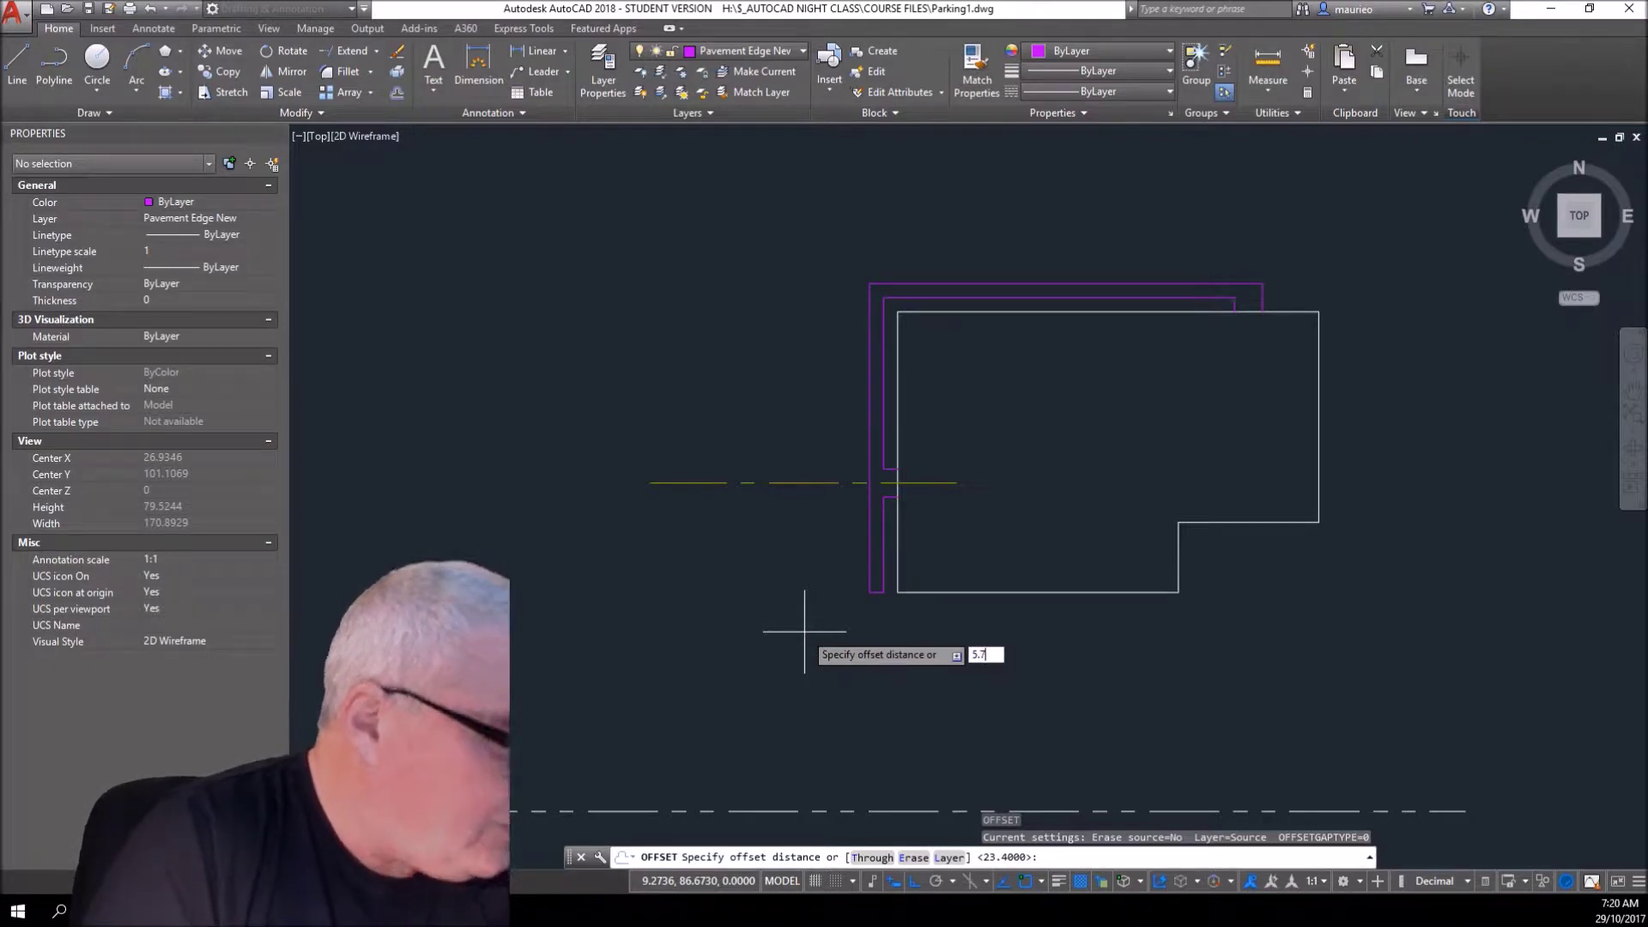
key(Return)
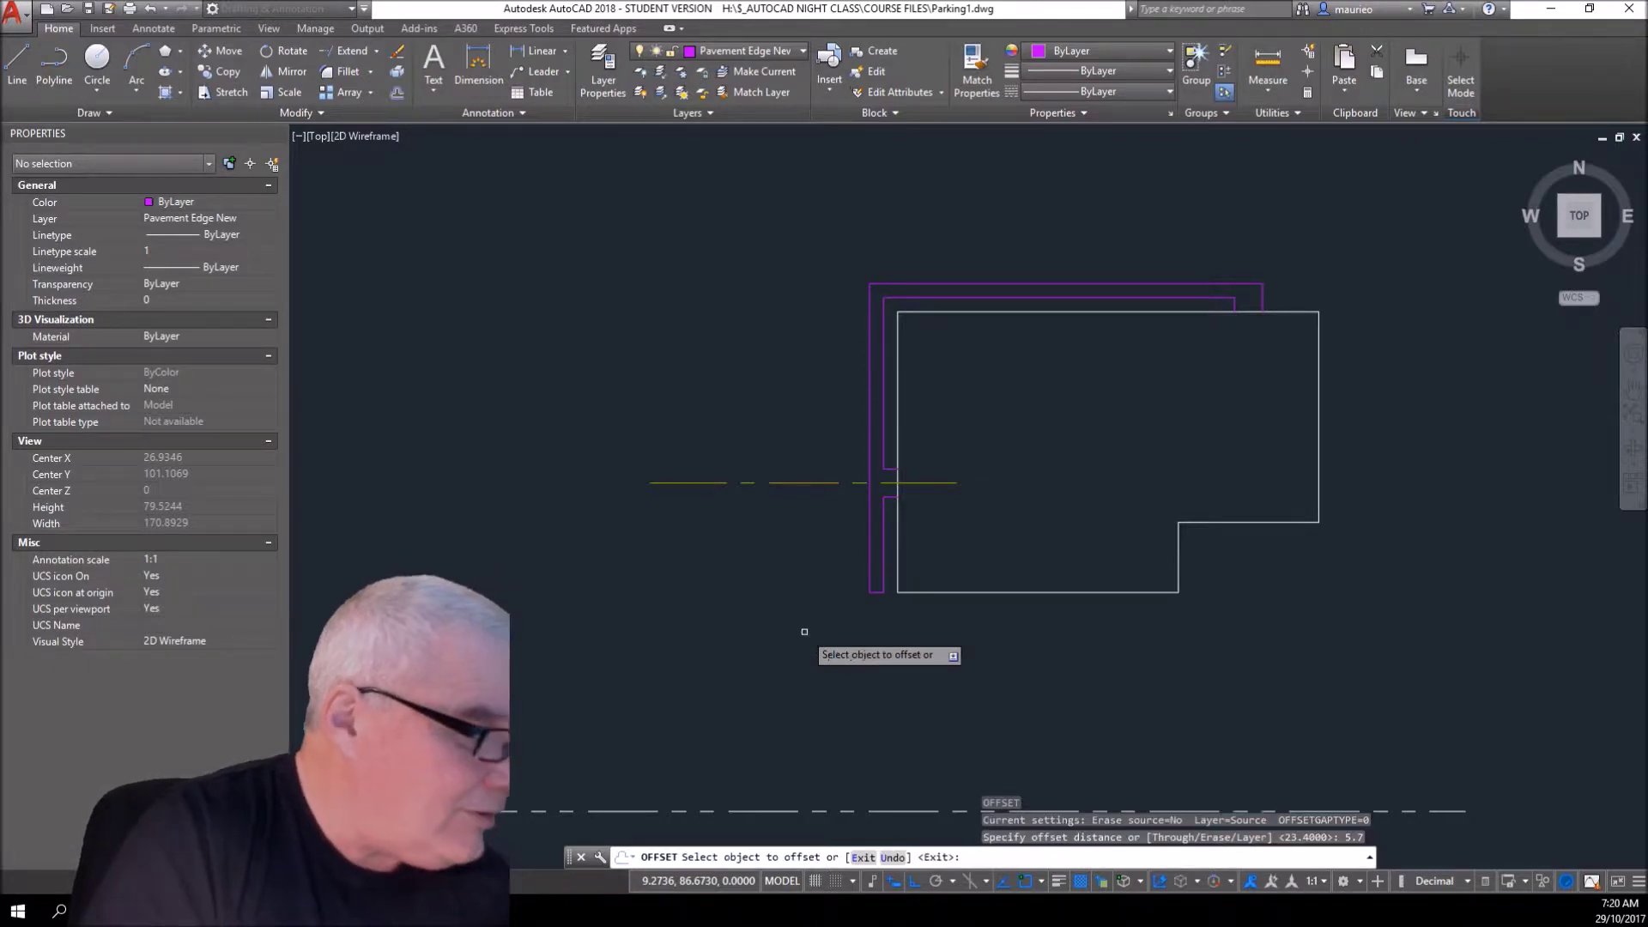
click(869, 543)
click(822, 559)
- Extend the new vertical line down to the dashed property line
scroll(821, 550, down, 2)
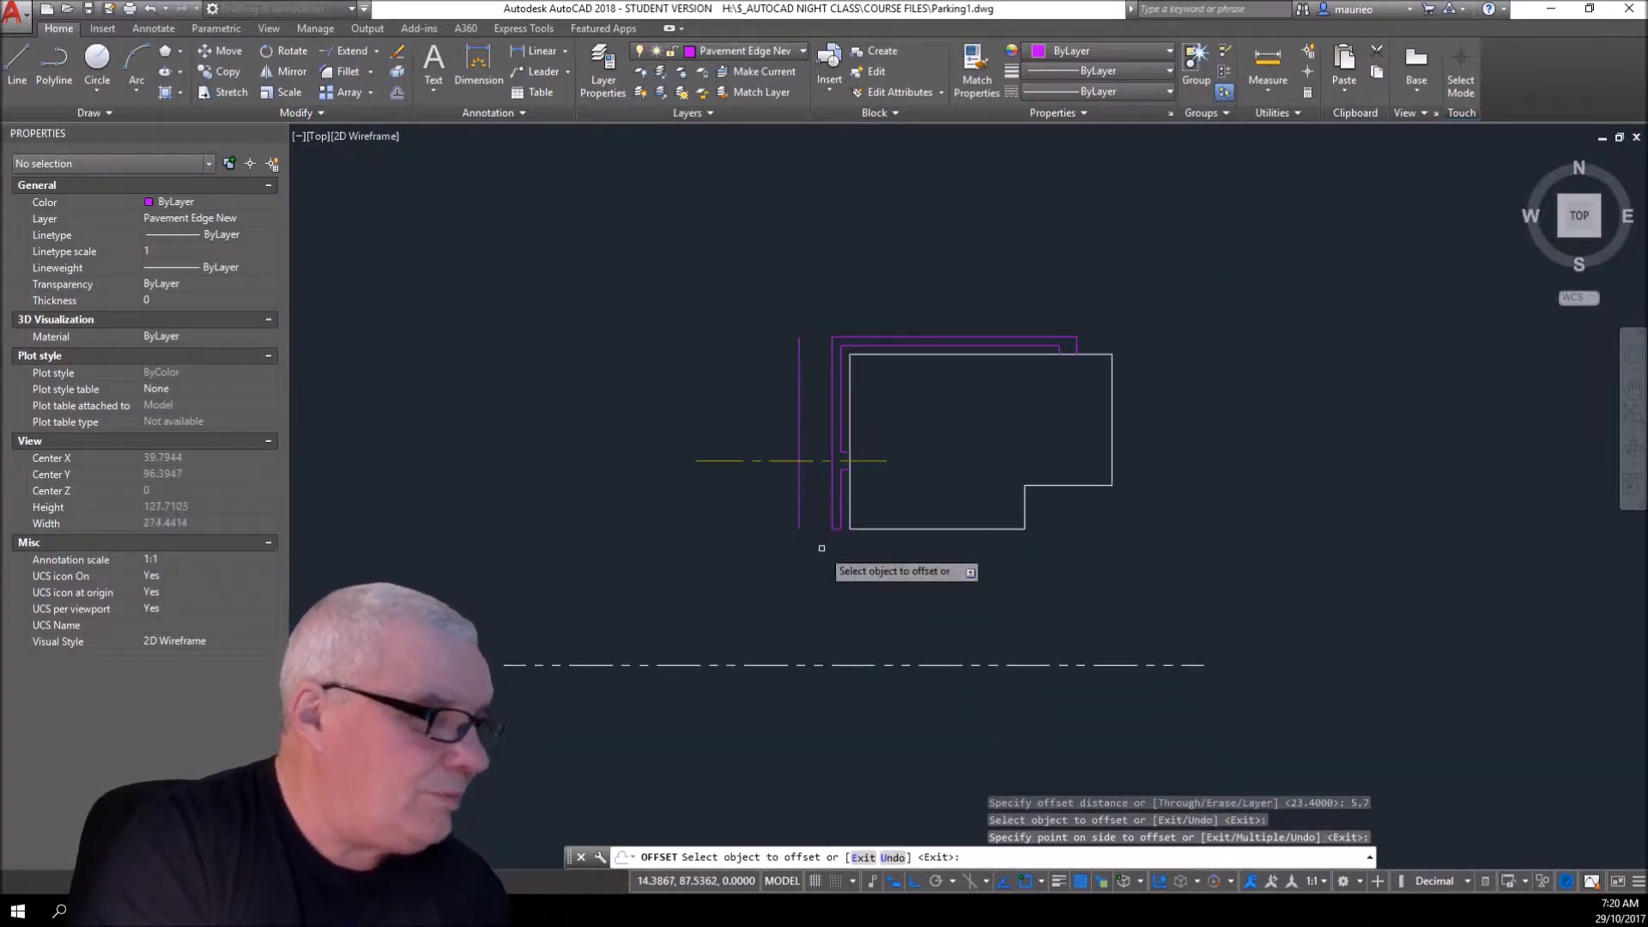
click(348, 49)
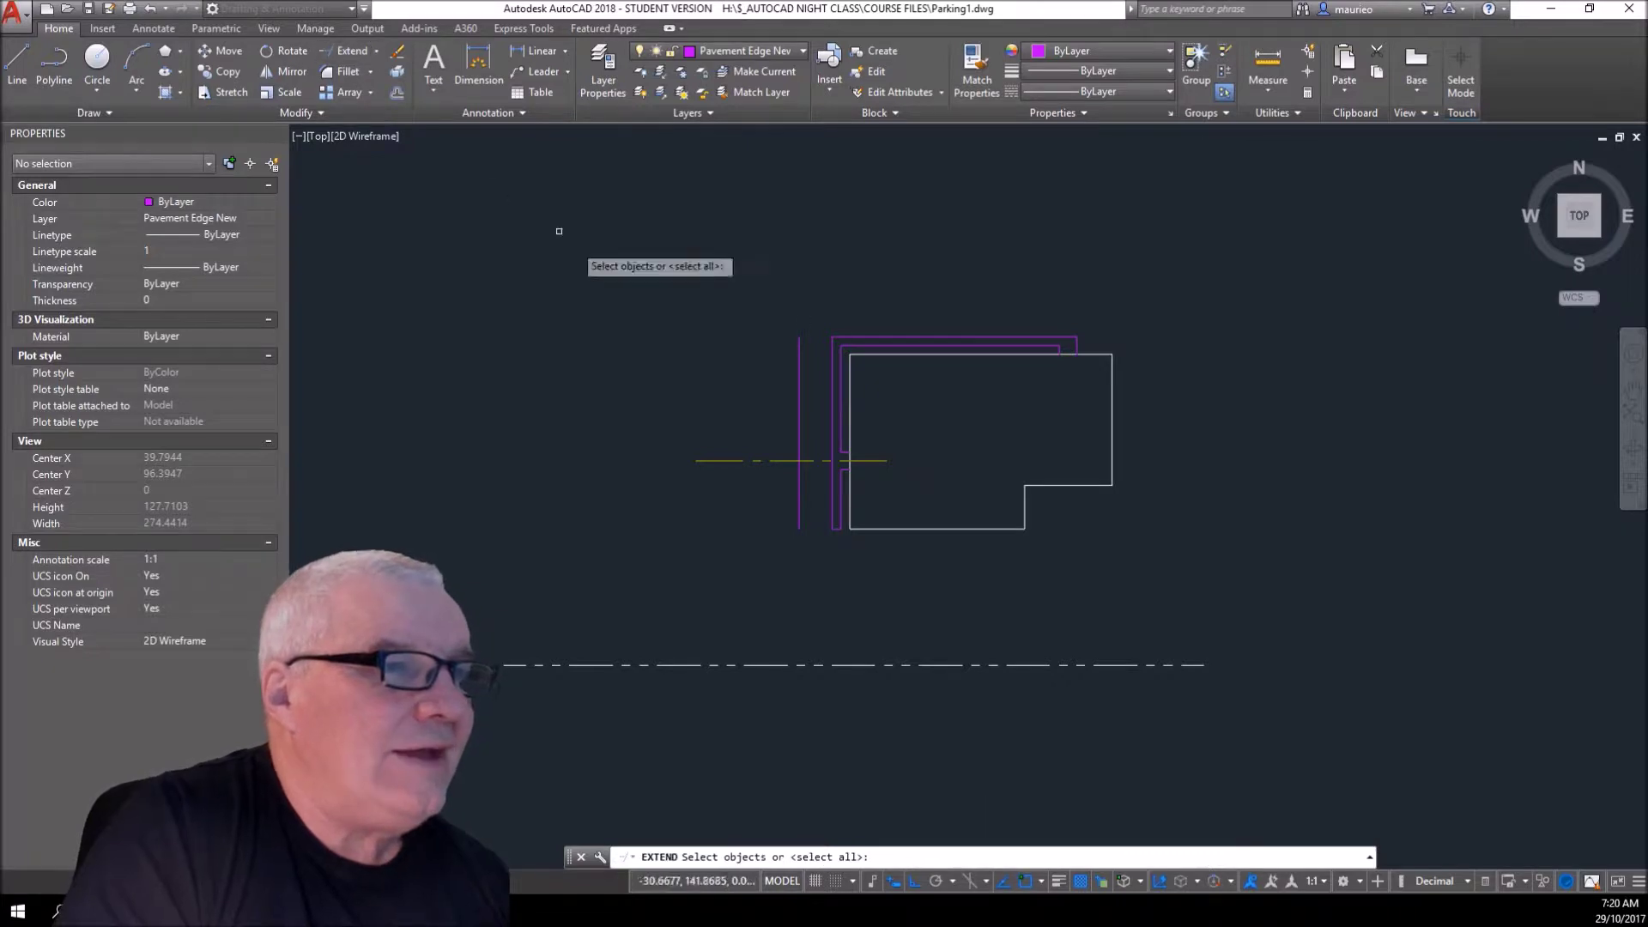
click(859, 665)
key(Return)
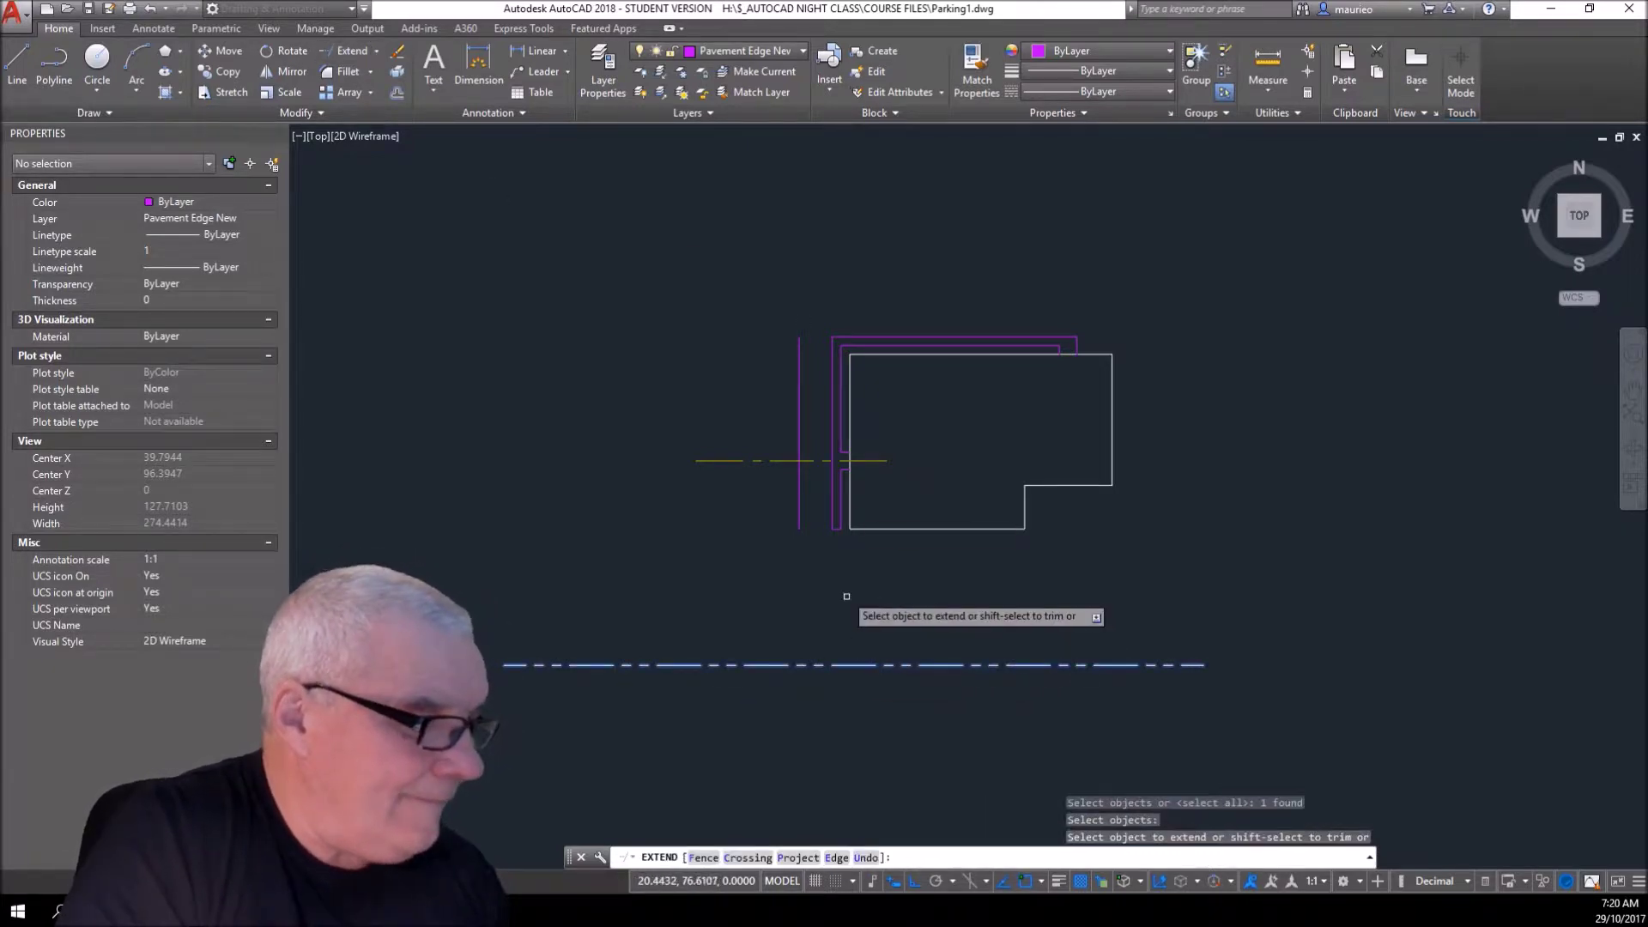
click(812, 528)
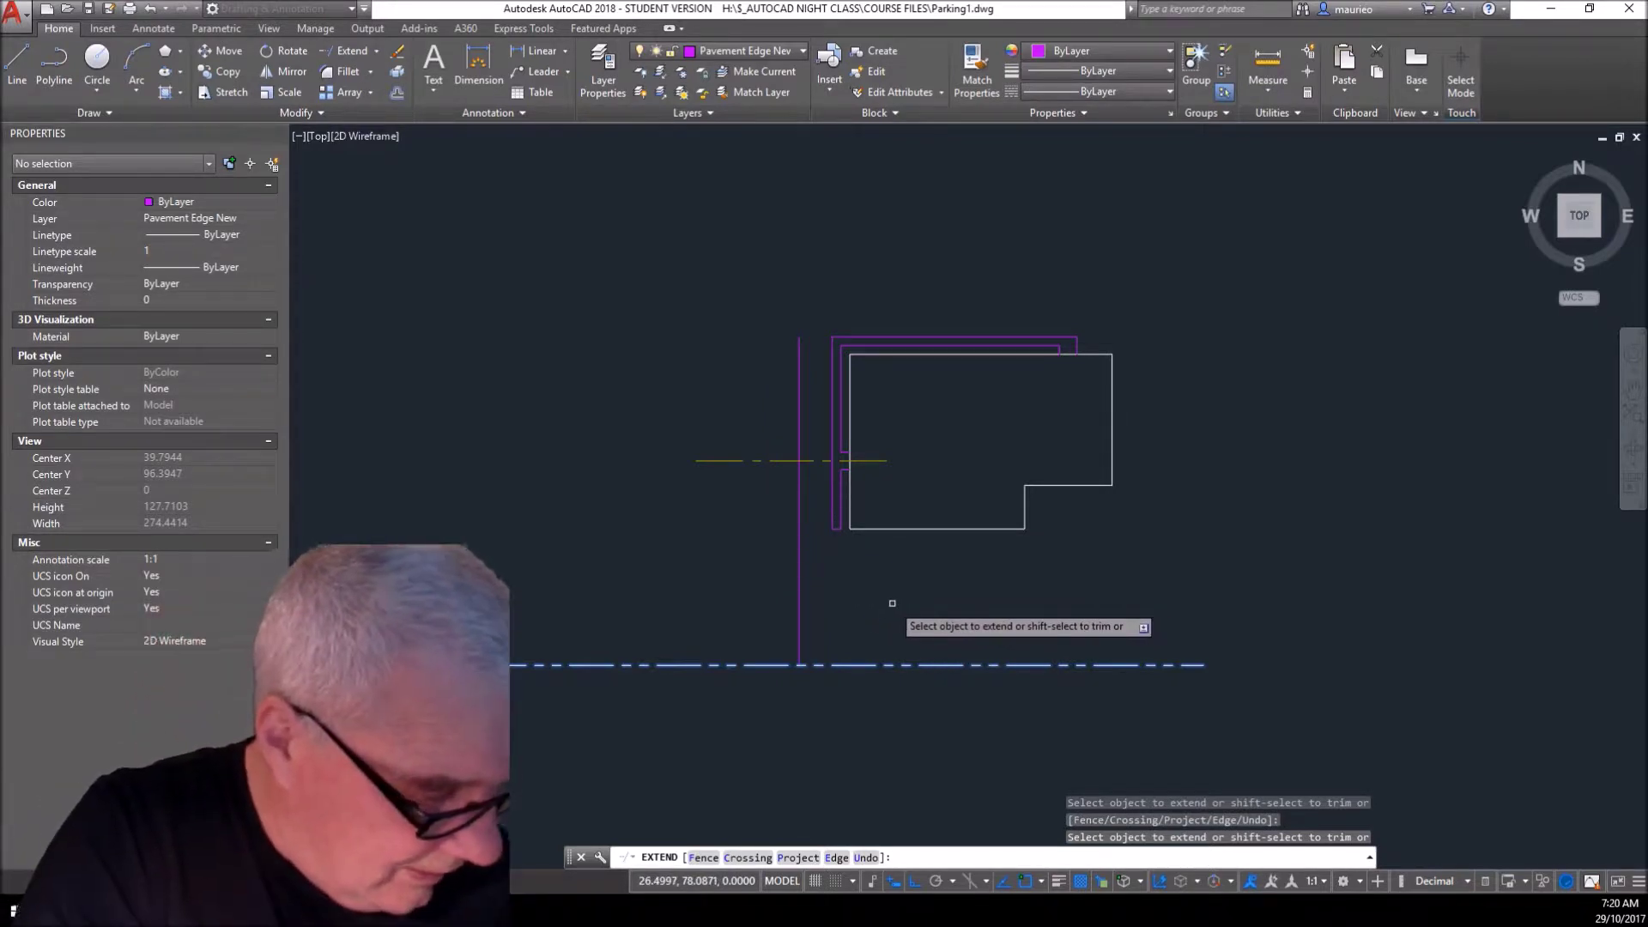
key(Return)
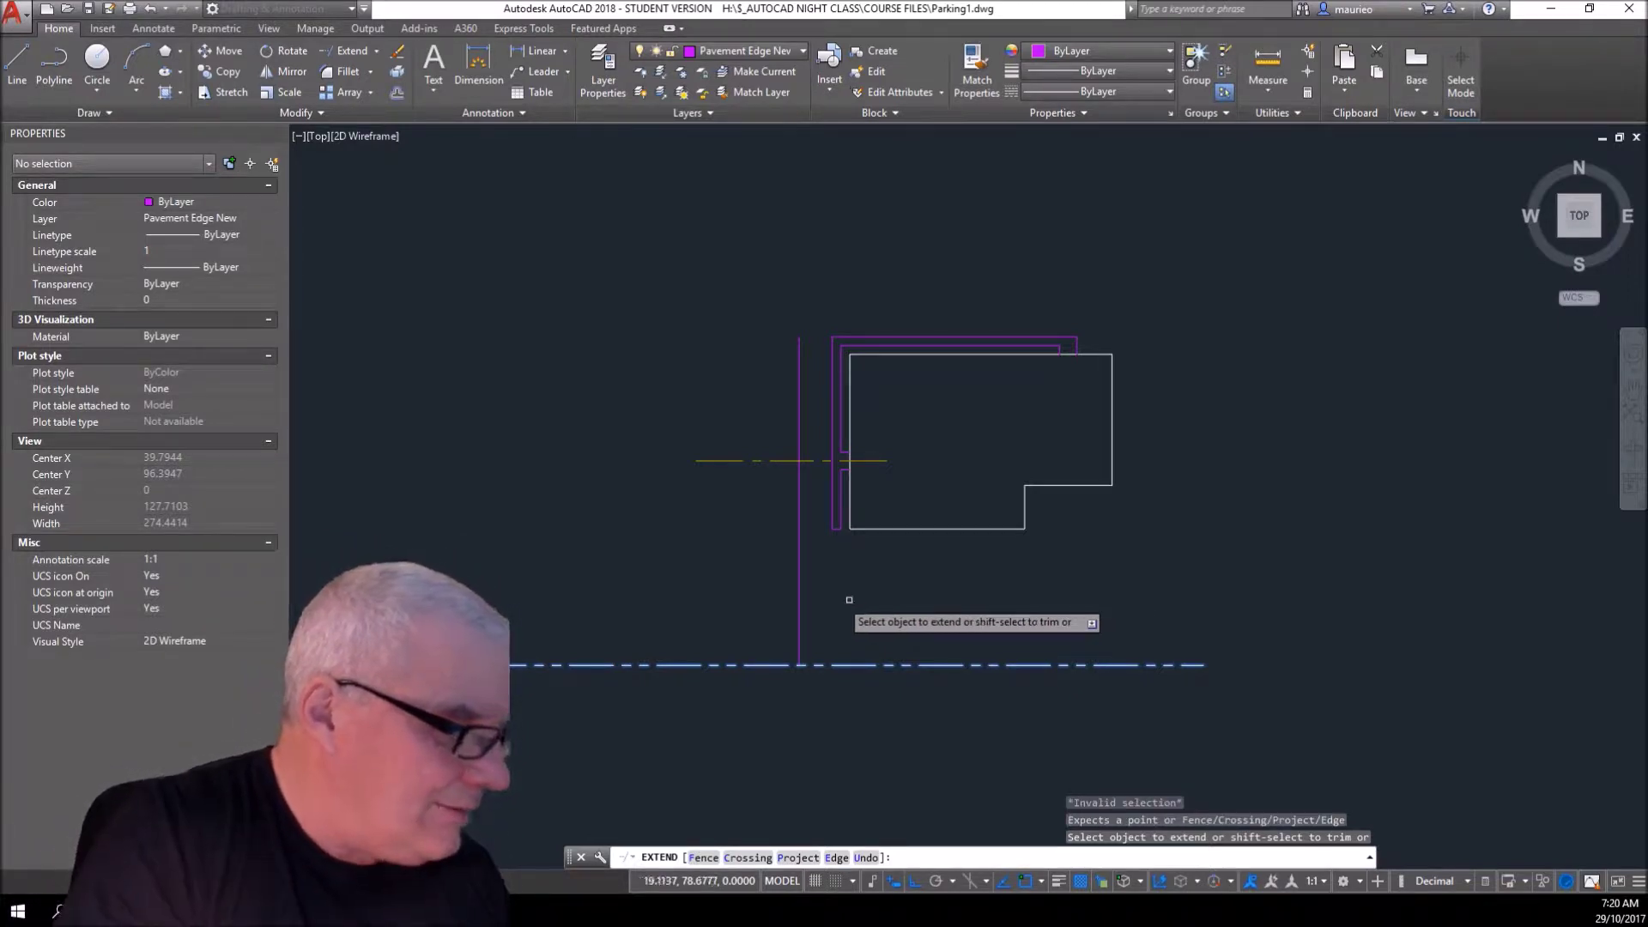
click(796, 583)
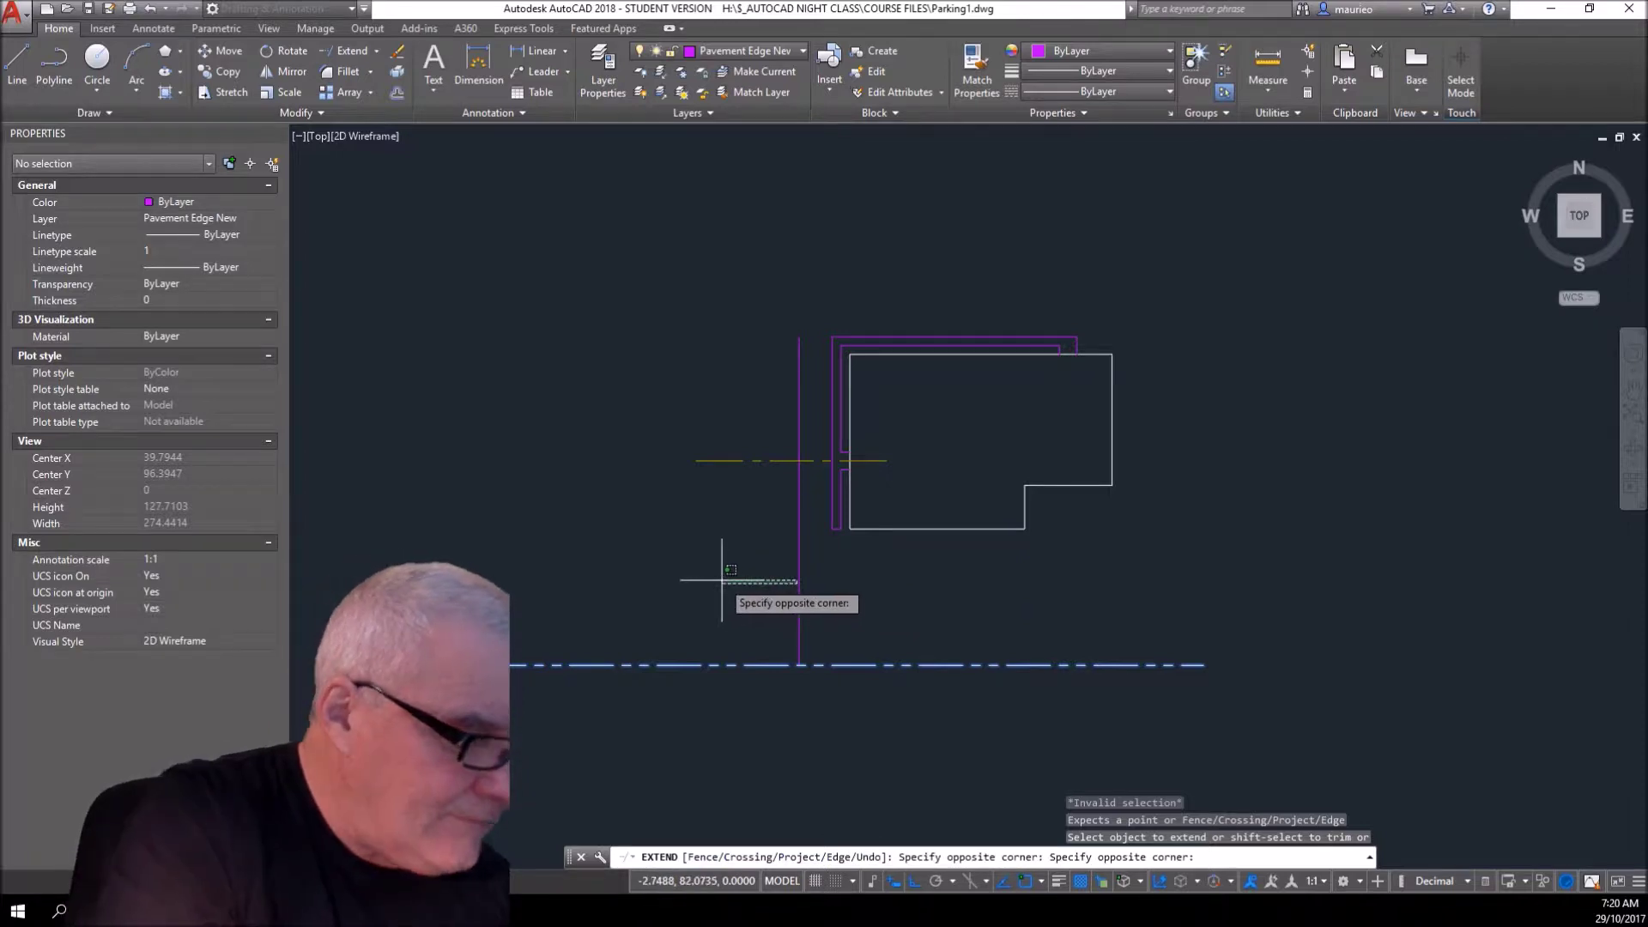
key(Escape)
key(Escape)
key(Escape)
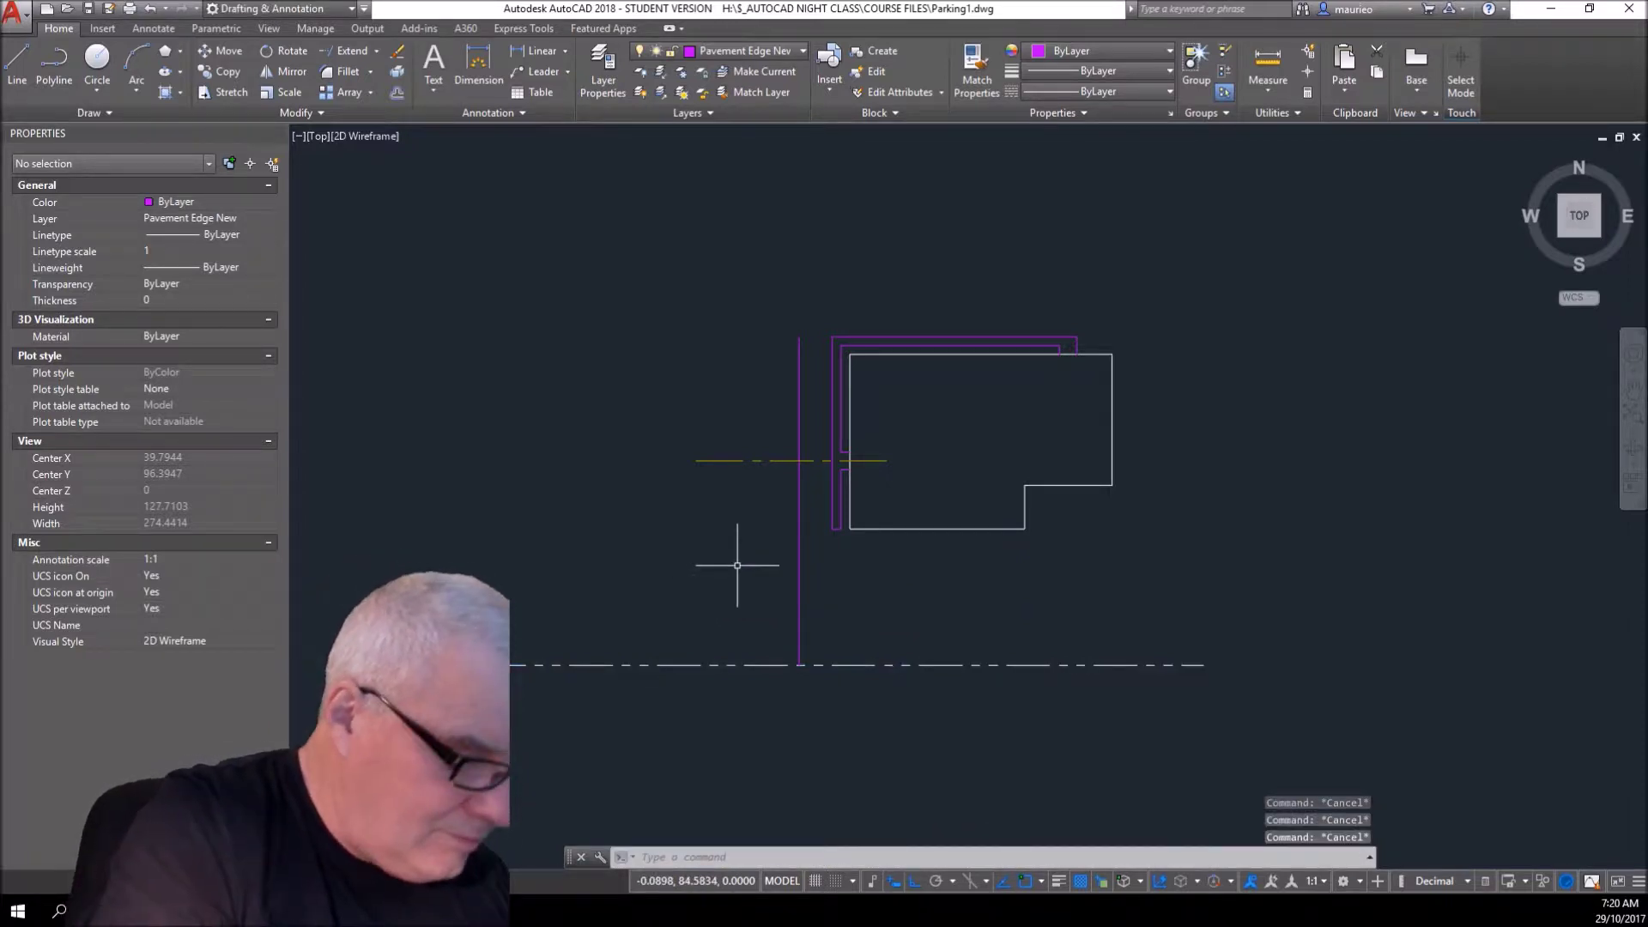
text(o)
key(Return)
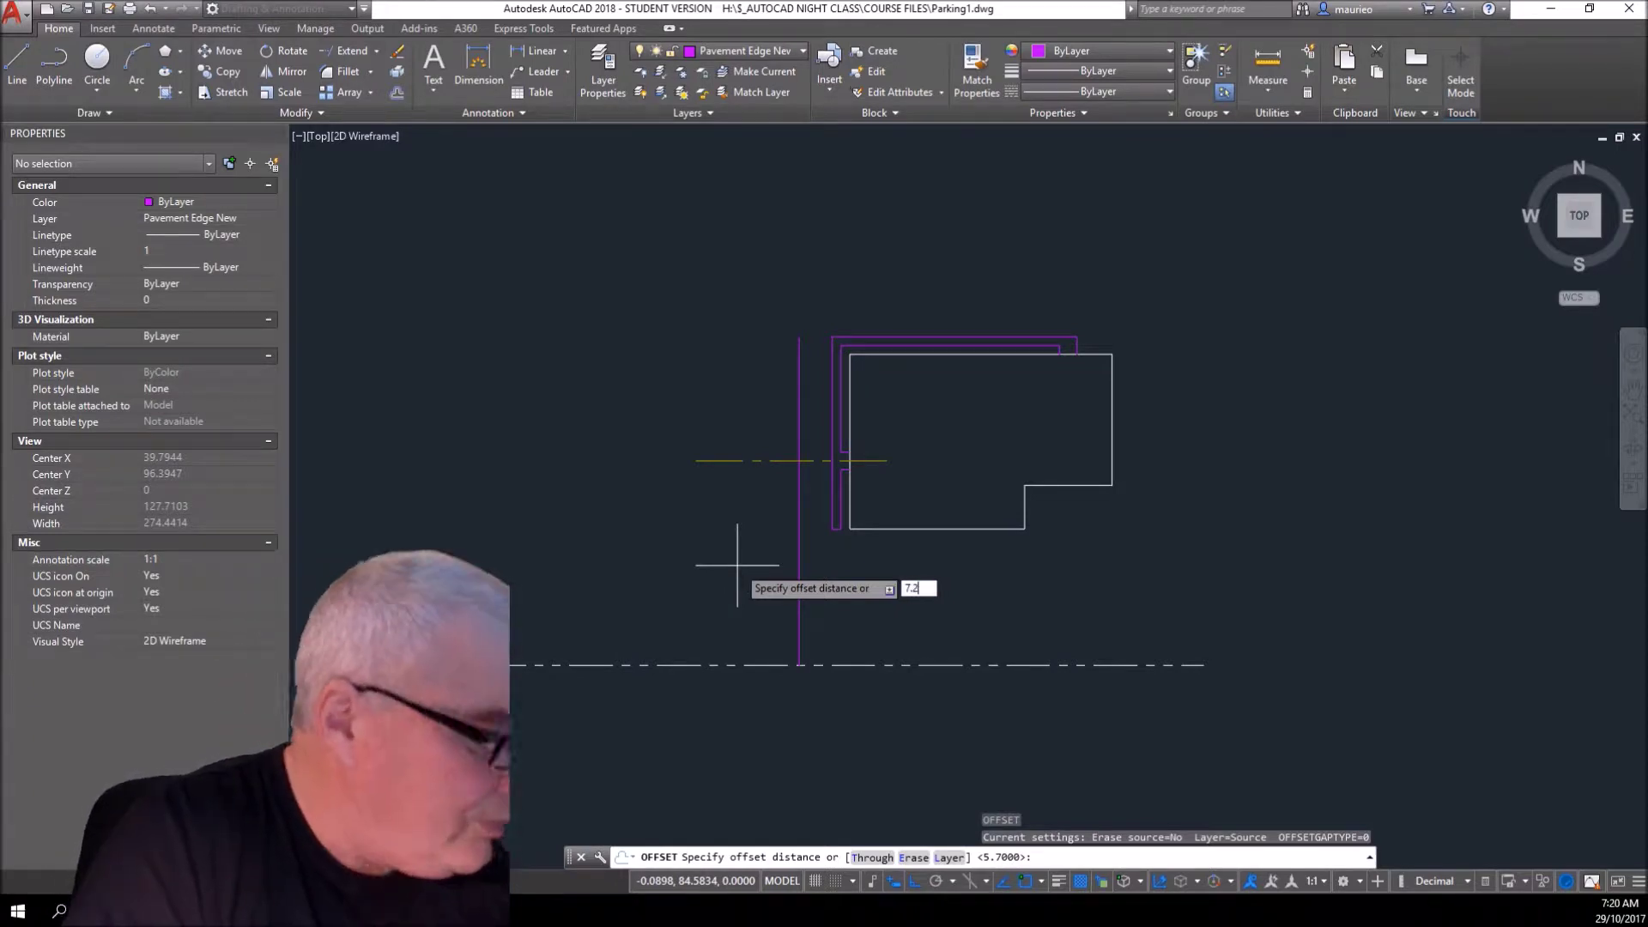
- Offset the new vertical line 7.2 units further left
text(7.2)
key(Return)
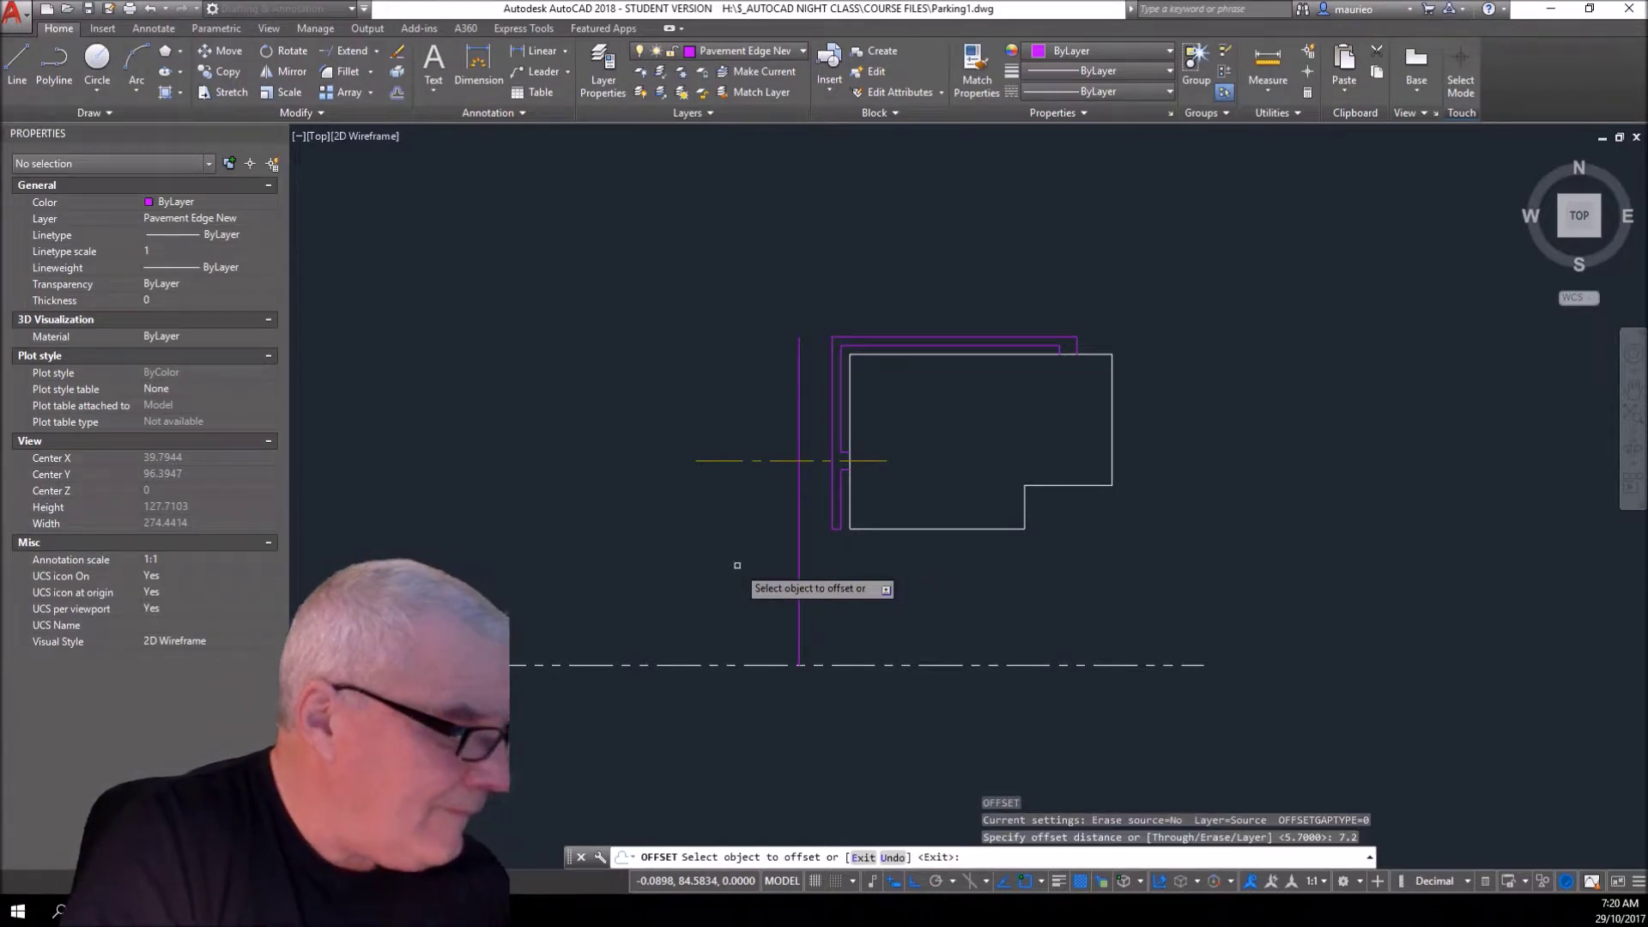
click(799, 584)
click(764, 579)
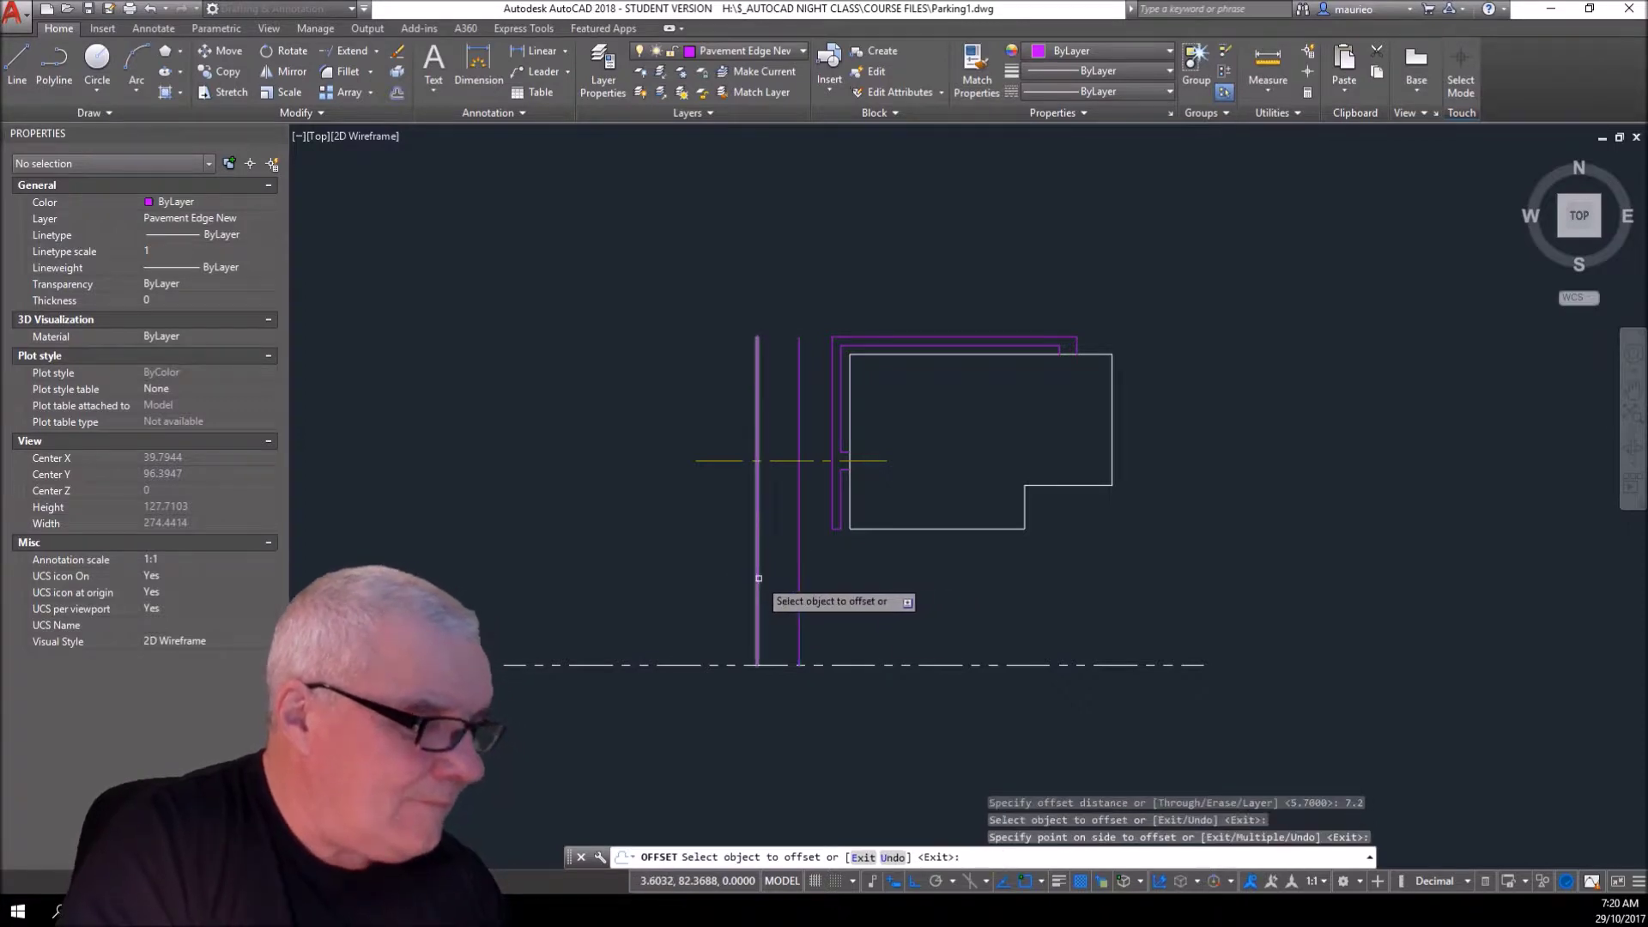
key(Escape)
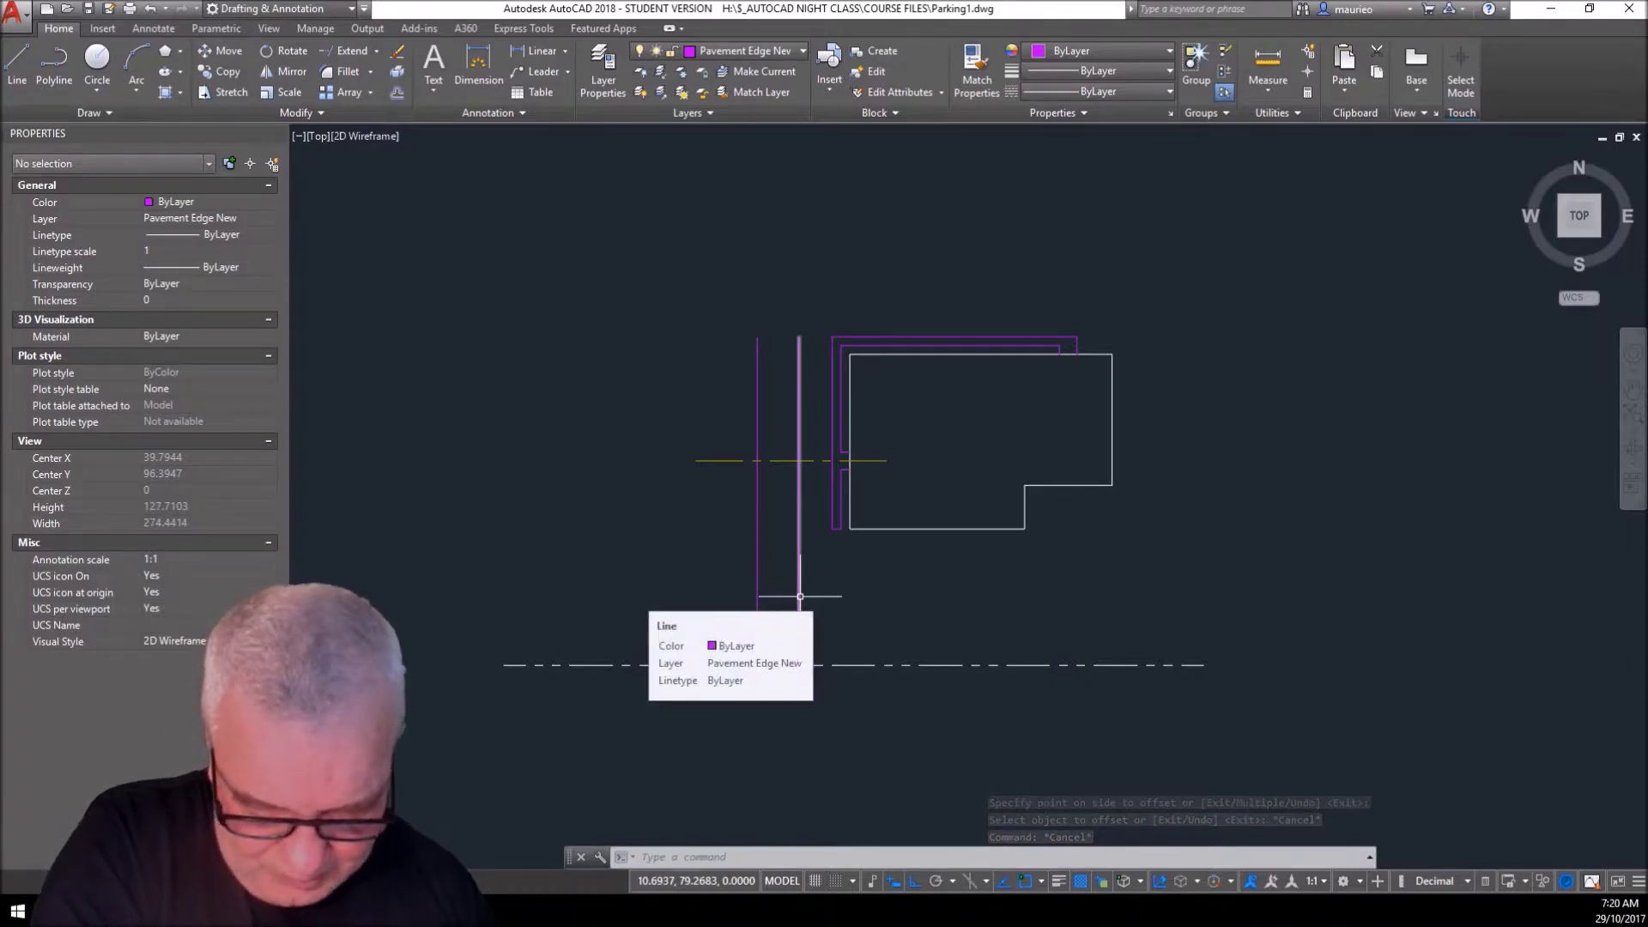
- Put both new vertical lines on the Parking layer
drag(816, 577, 709, 590)
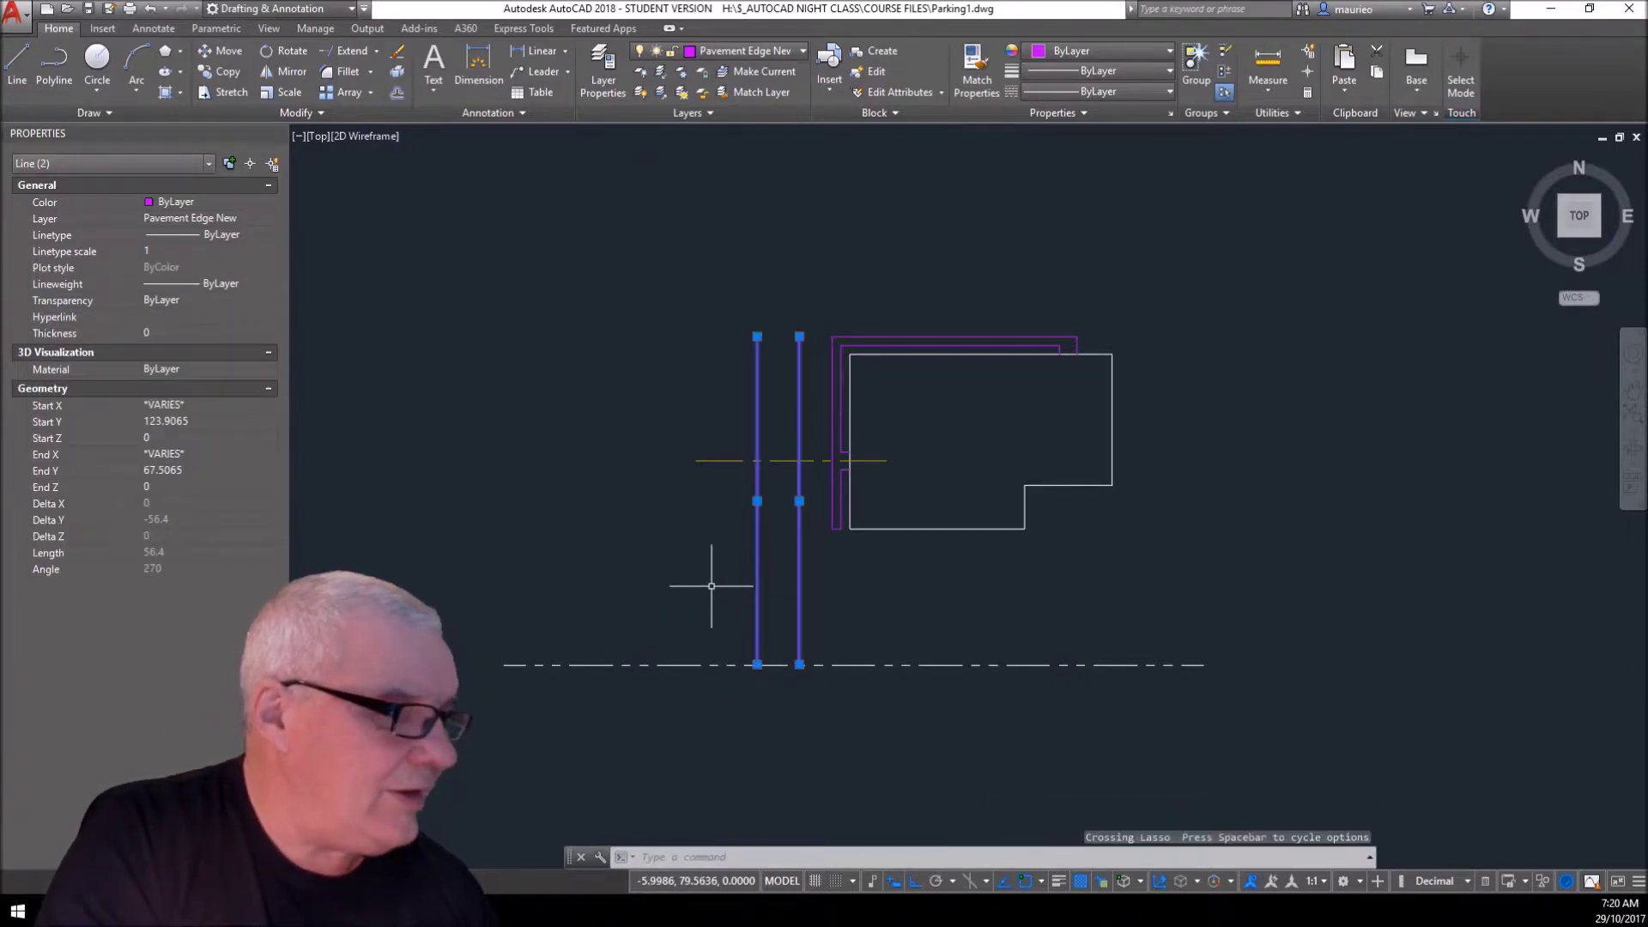
click(804, 50)
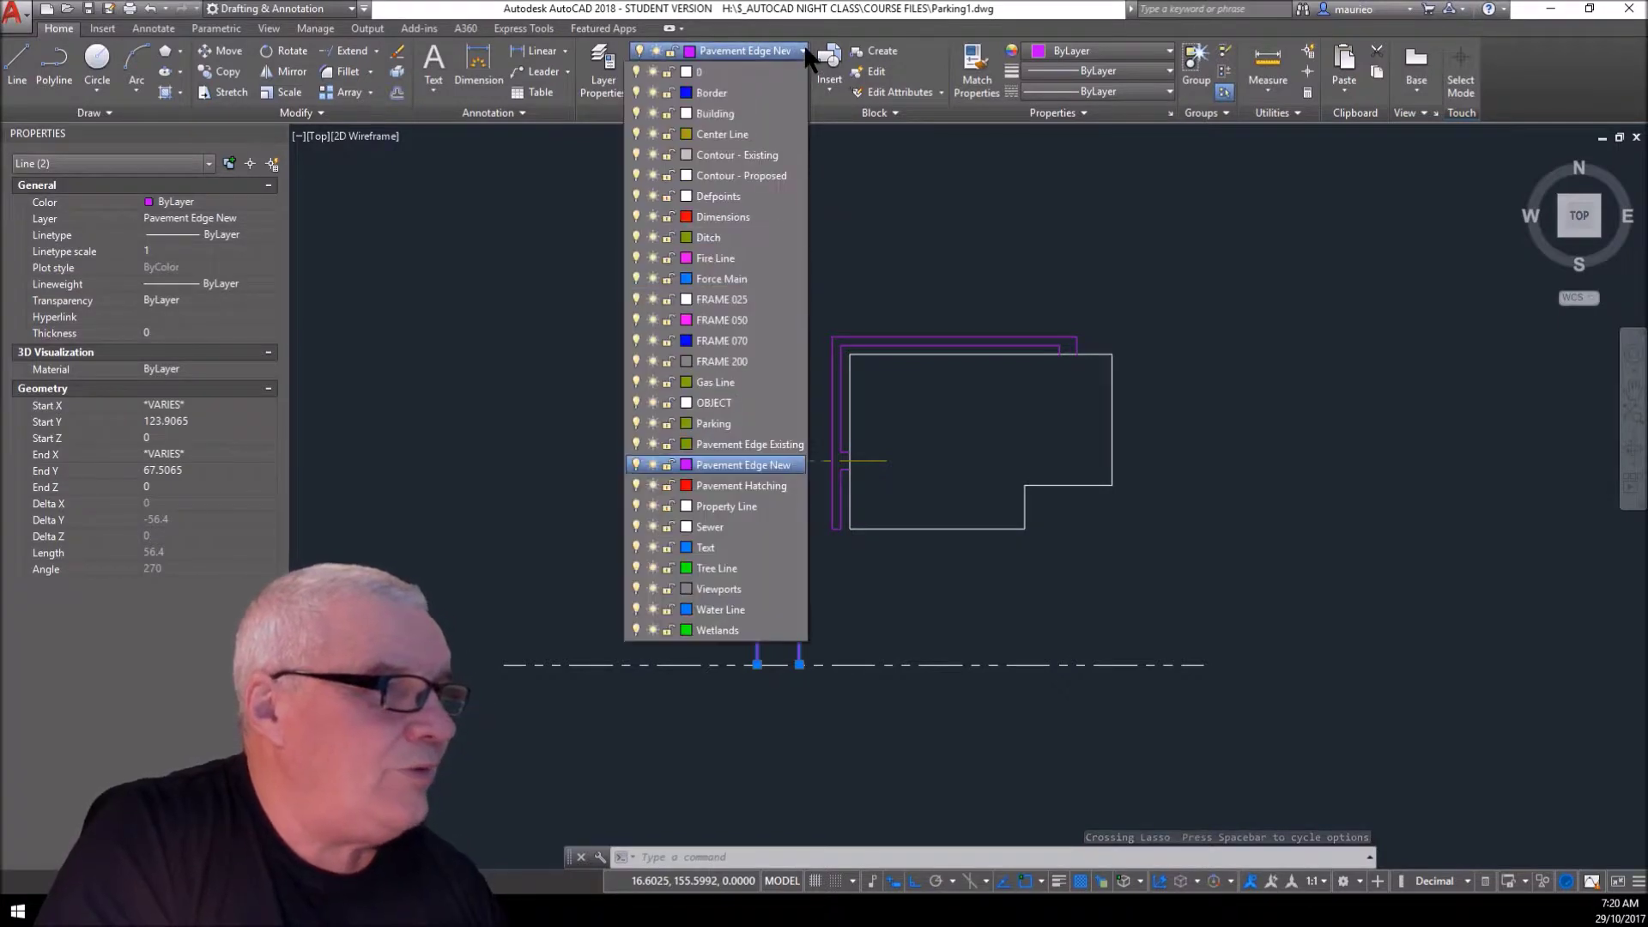
click(694, 422)
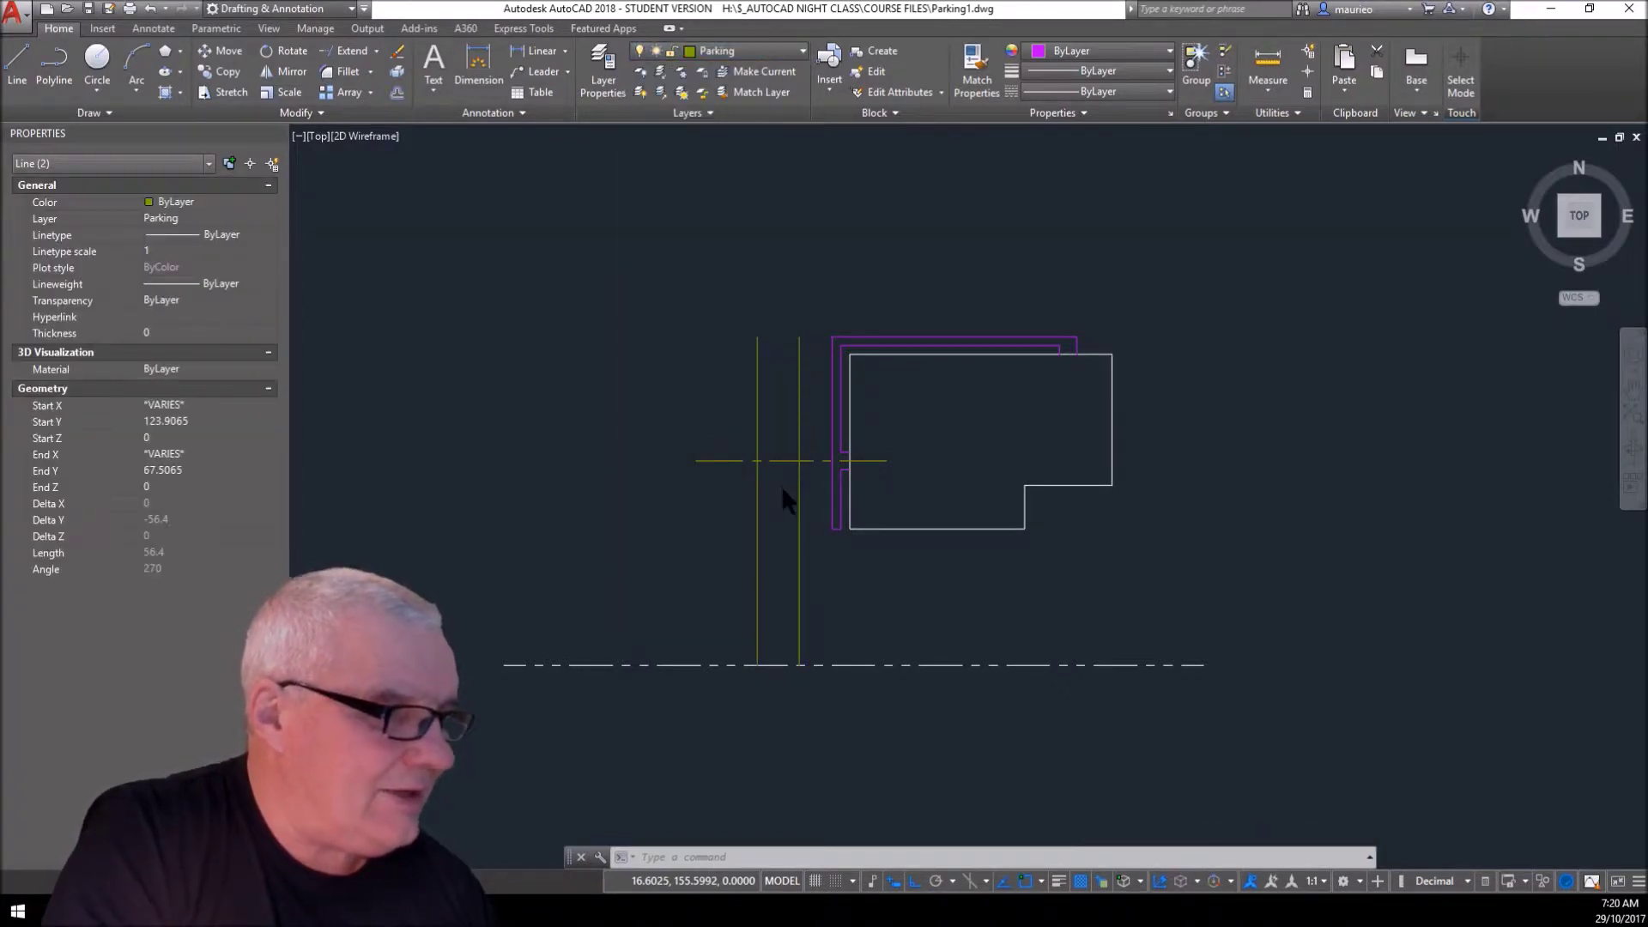
- Fillet the vertical line into the property line at radius 10.2, then undo the arc
key(Escape)
key(Escape)
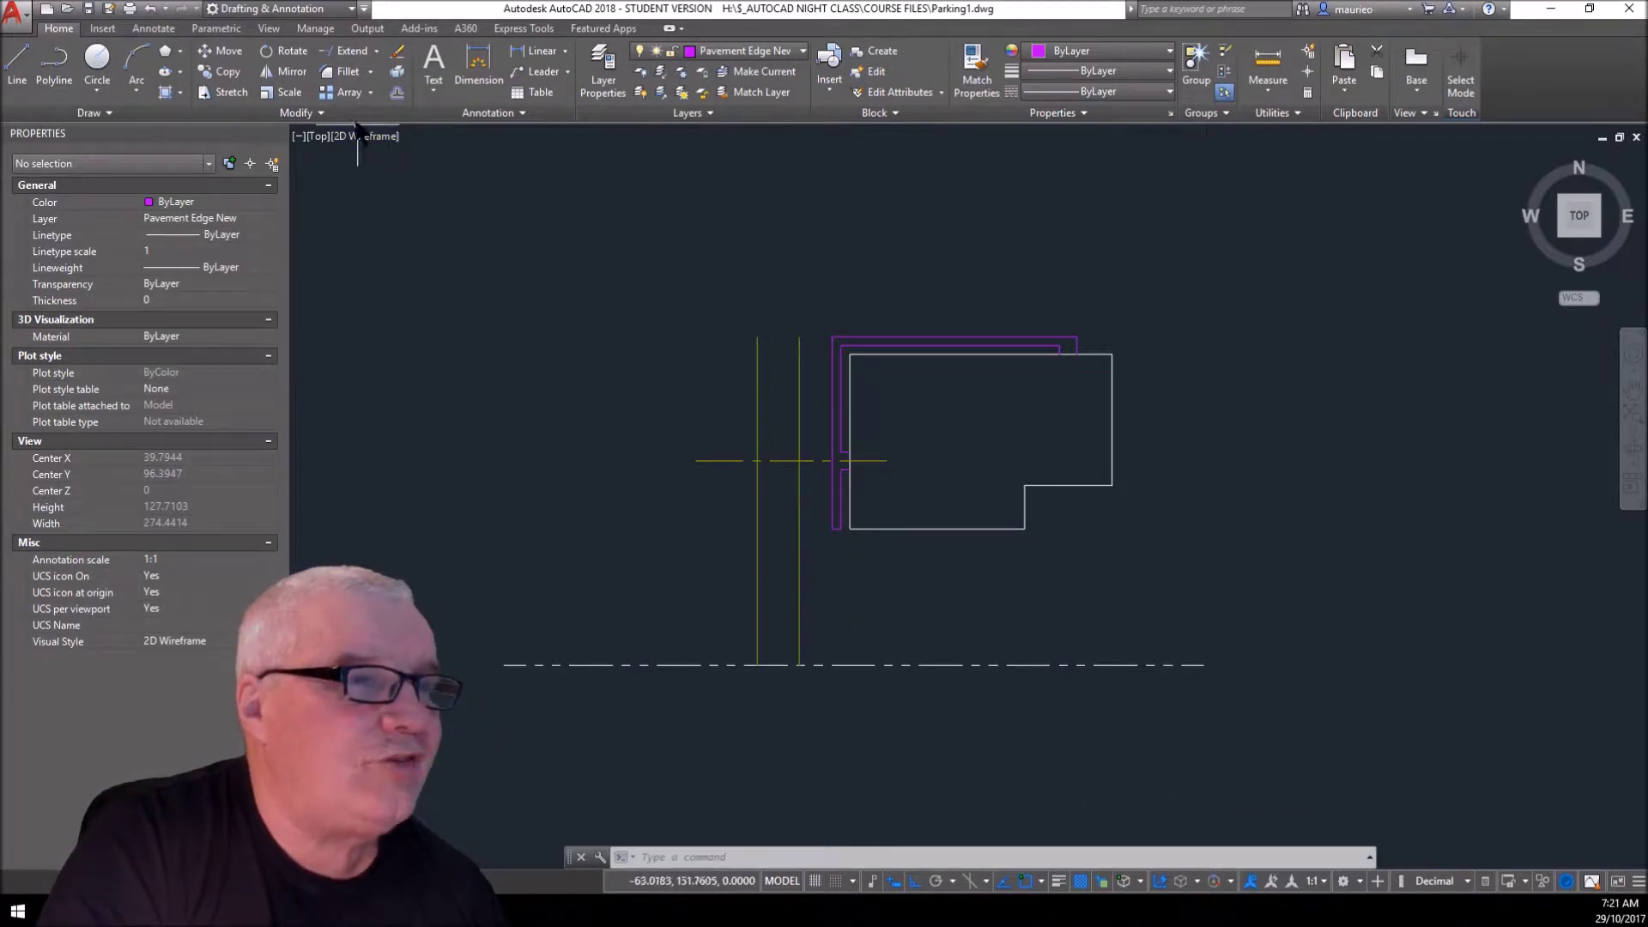
click(348, 72)
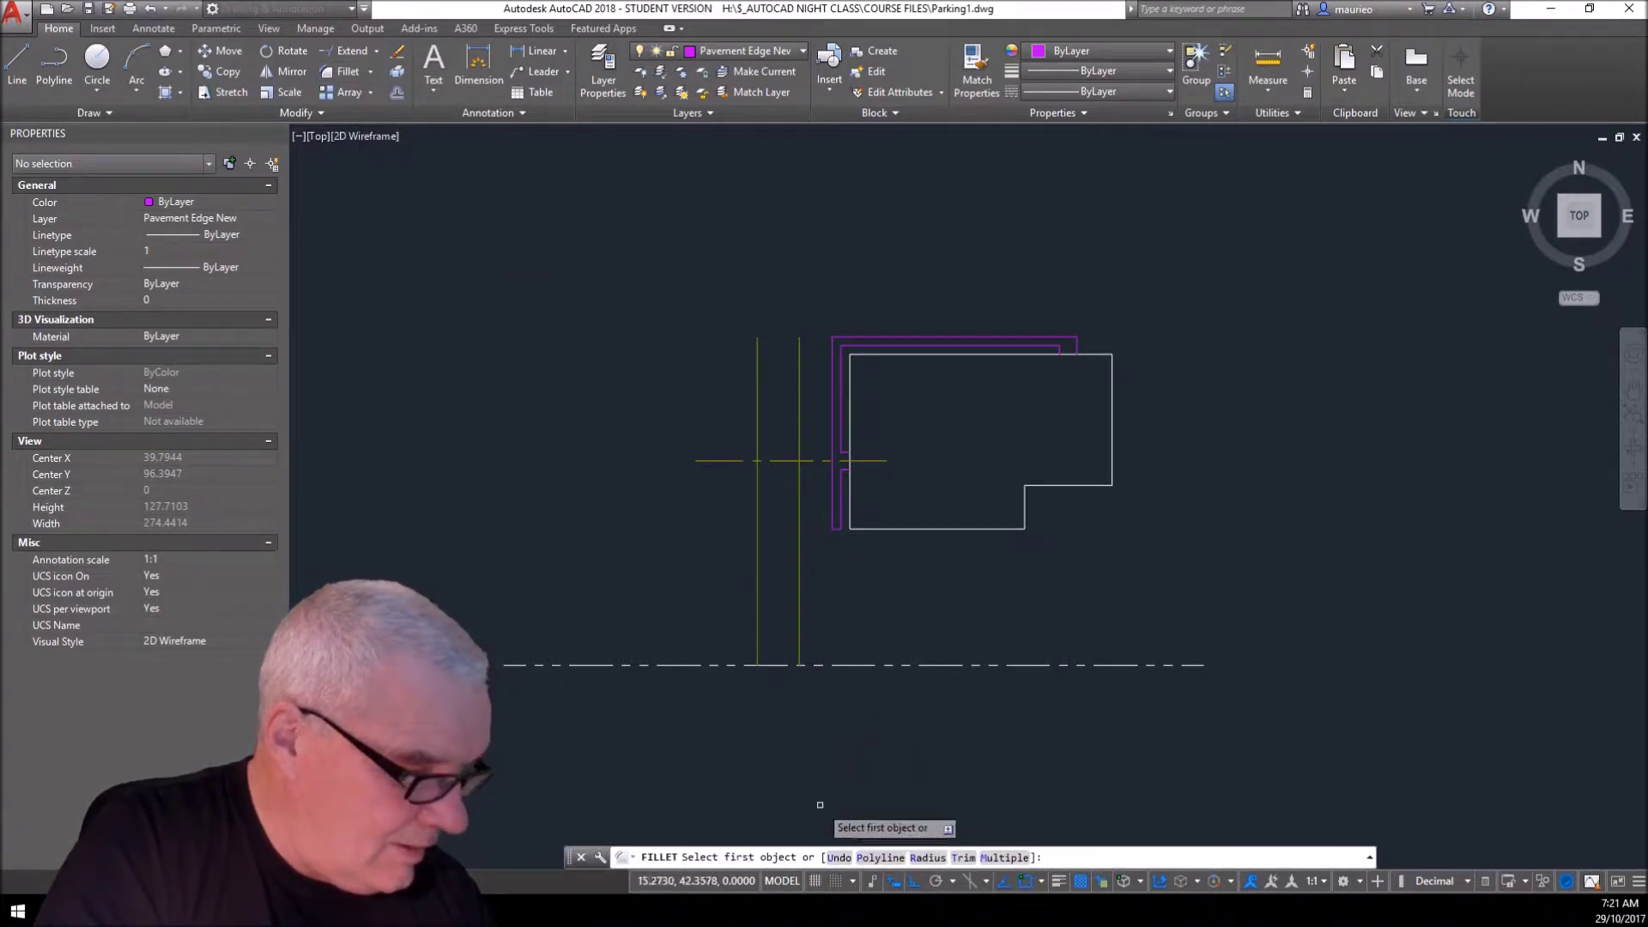
click(926, 858)
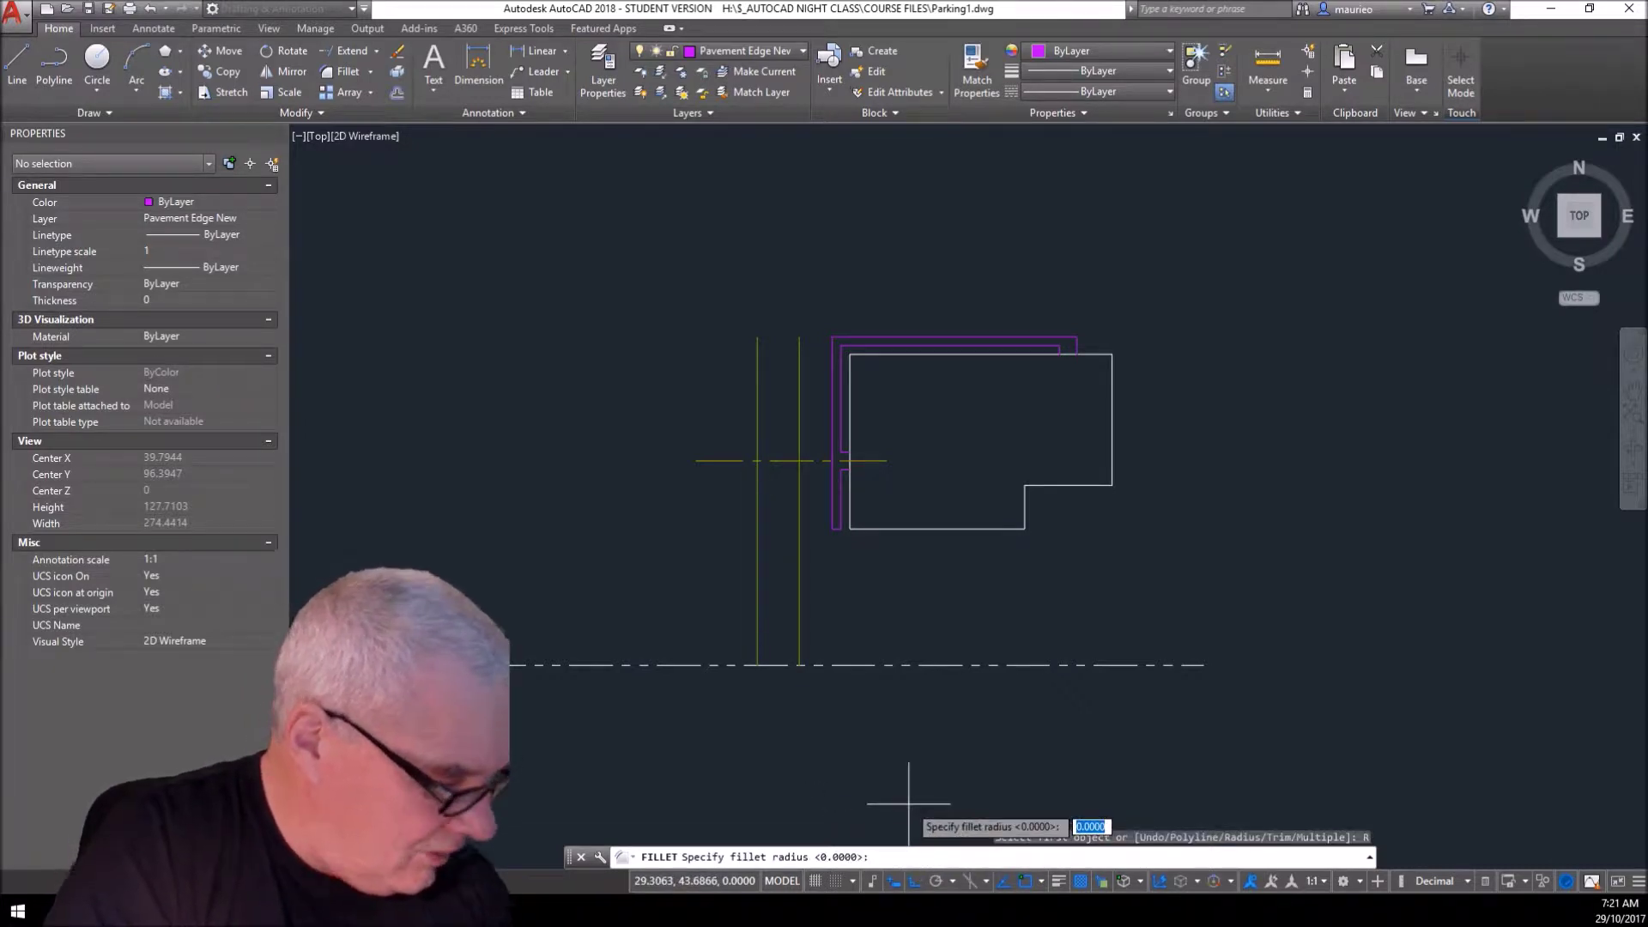
text(1)
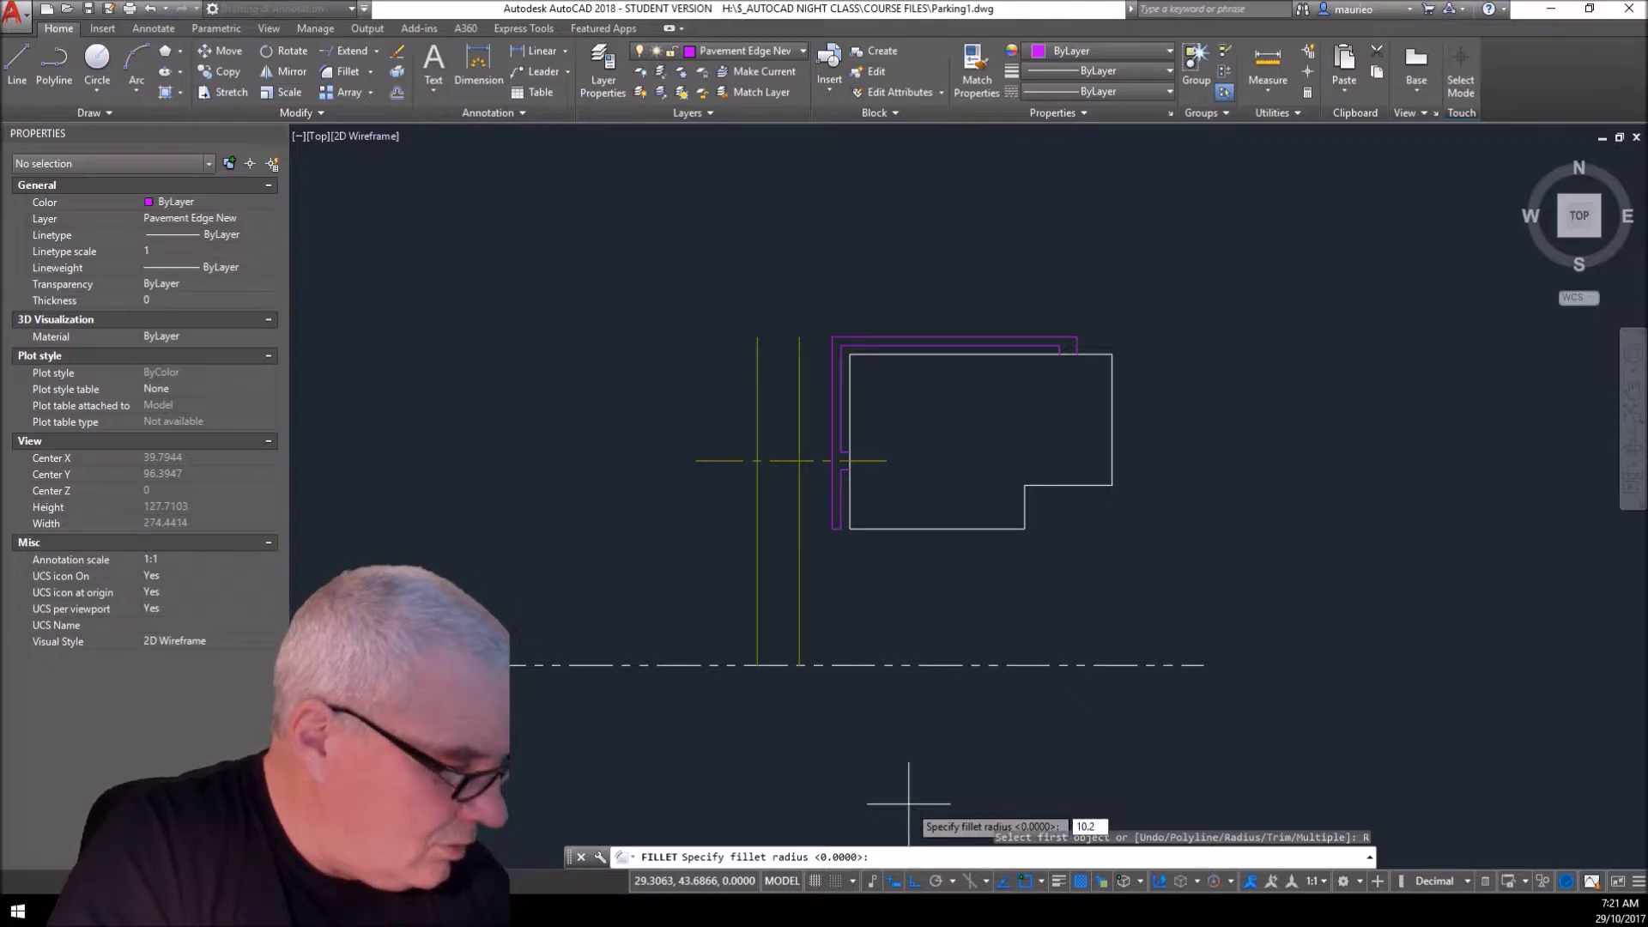
text(0.2)
key(Return)
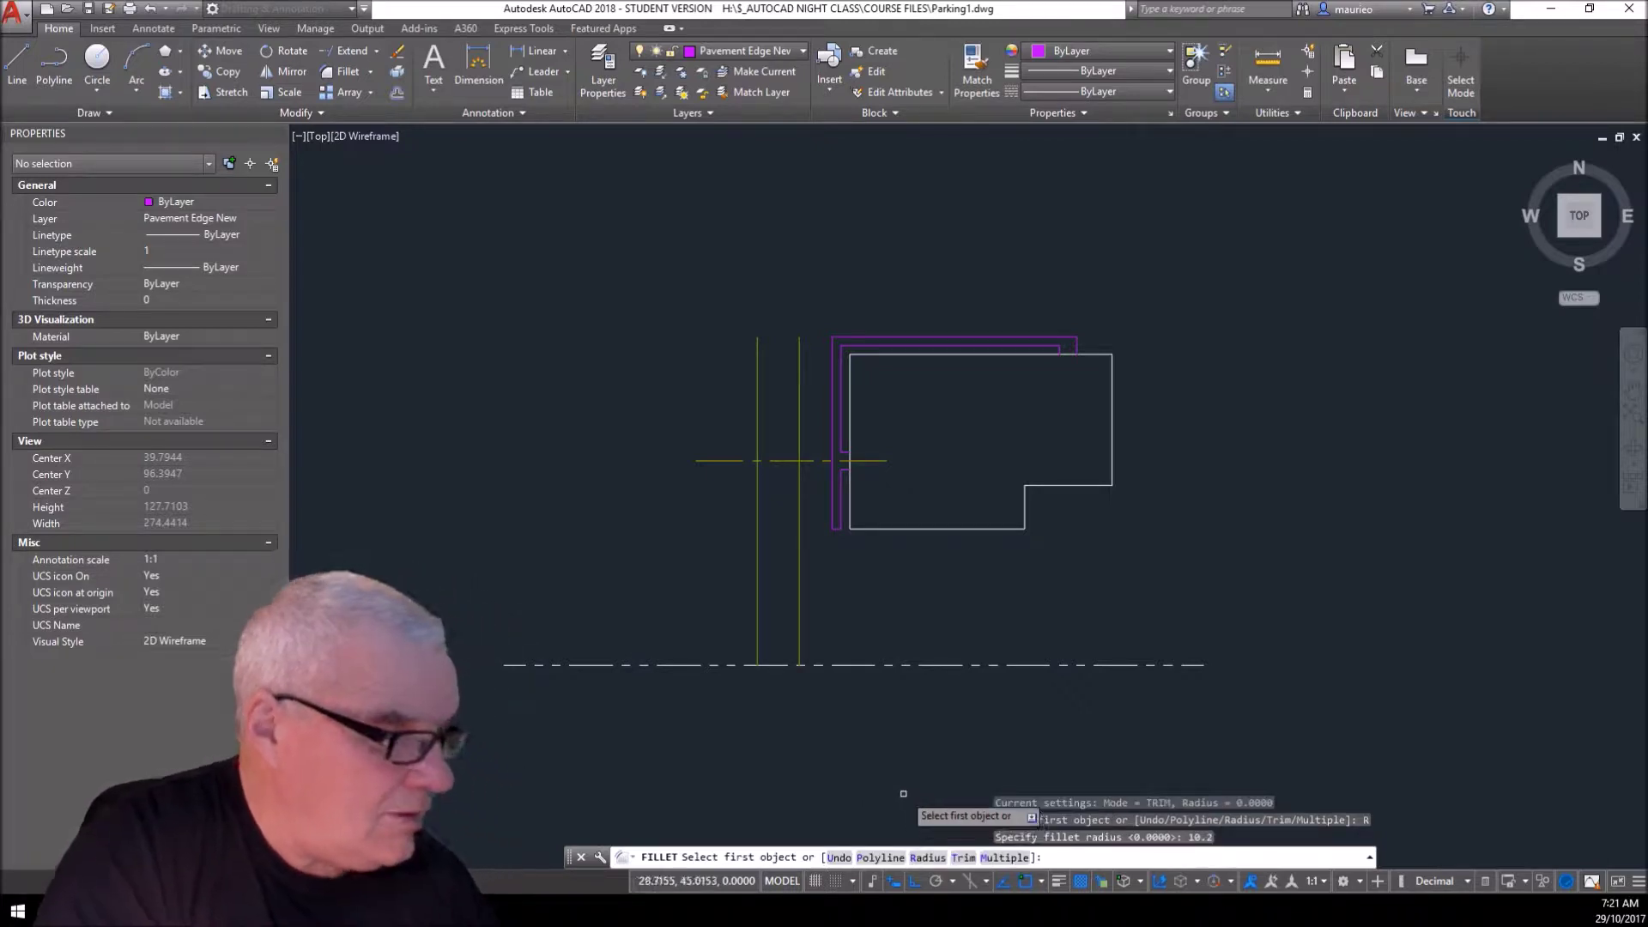
click(802, 645)
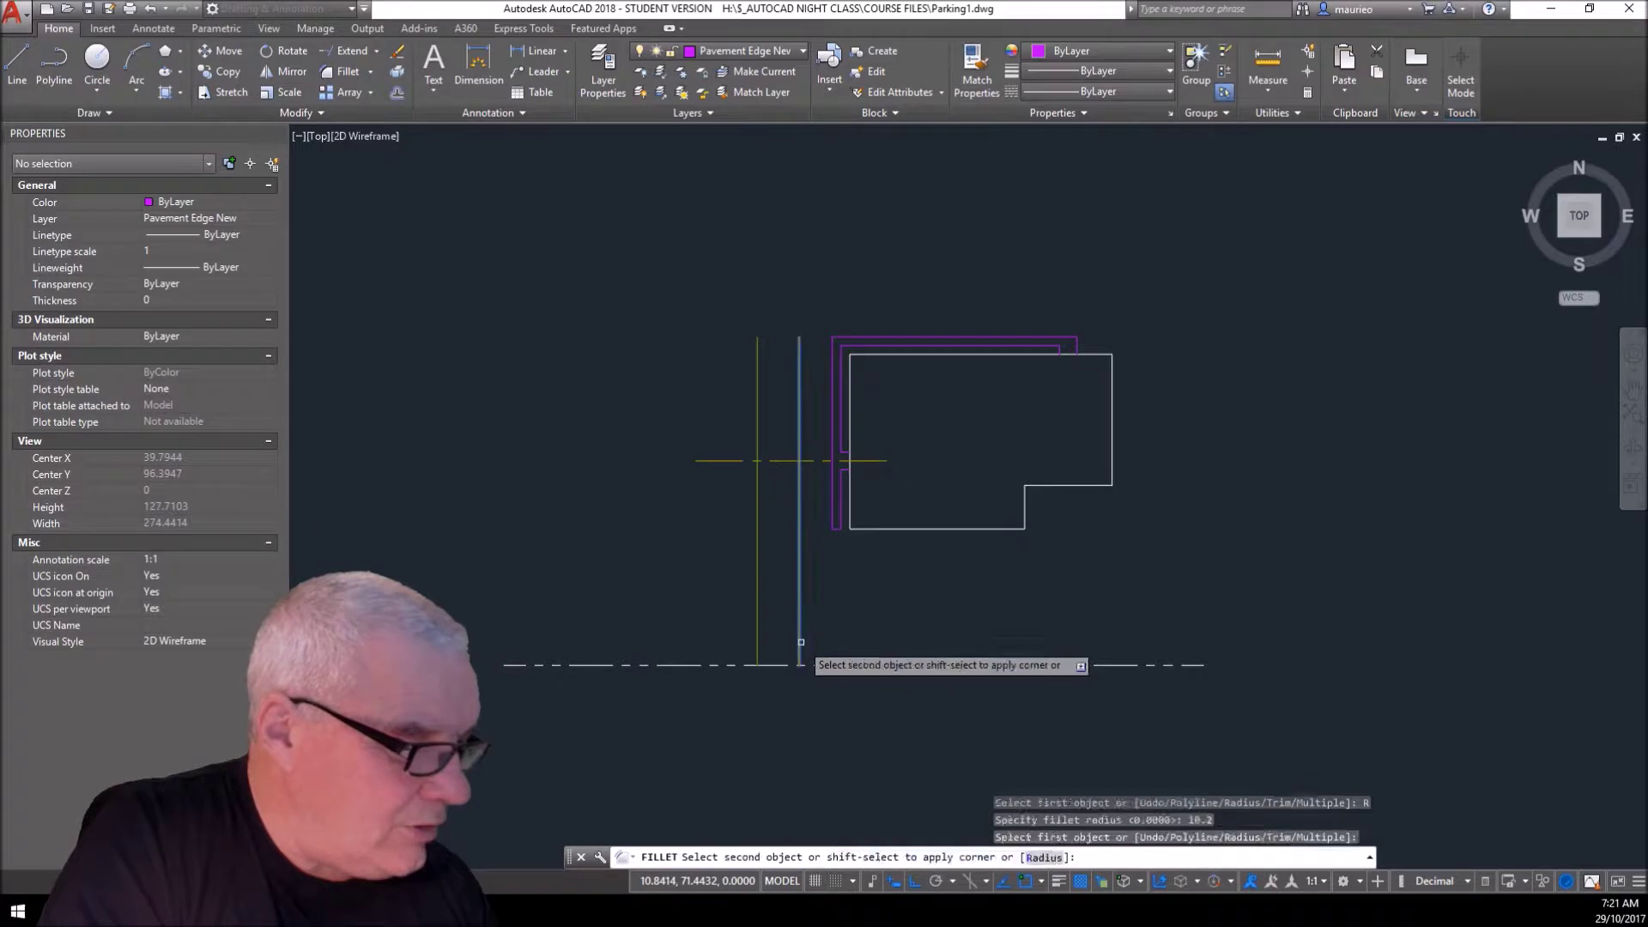
click(840, 664)
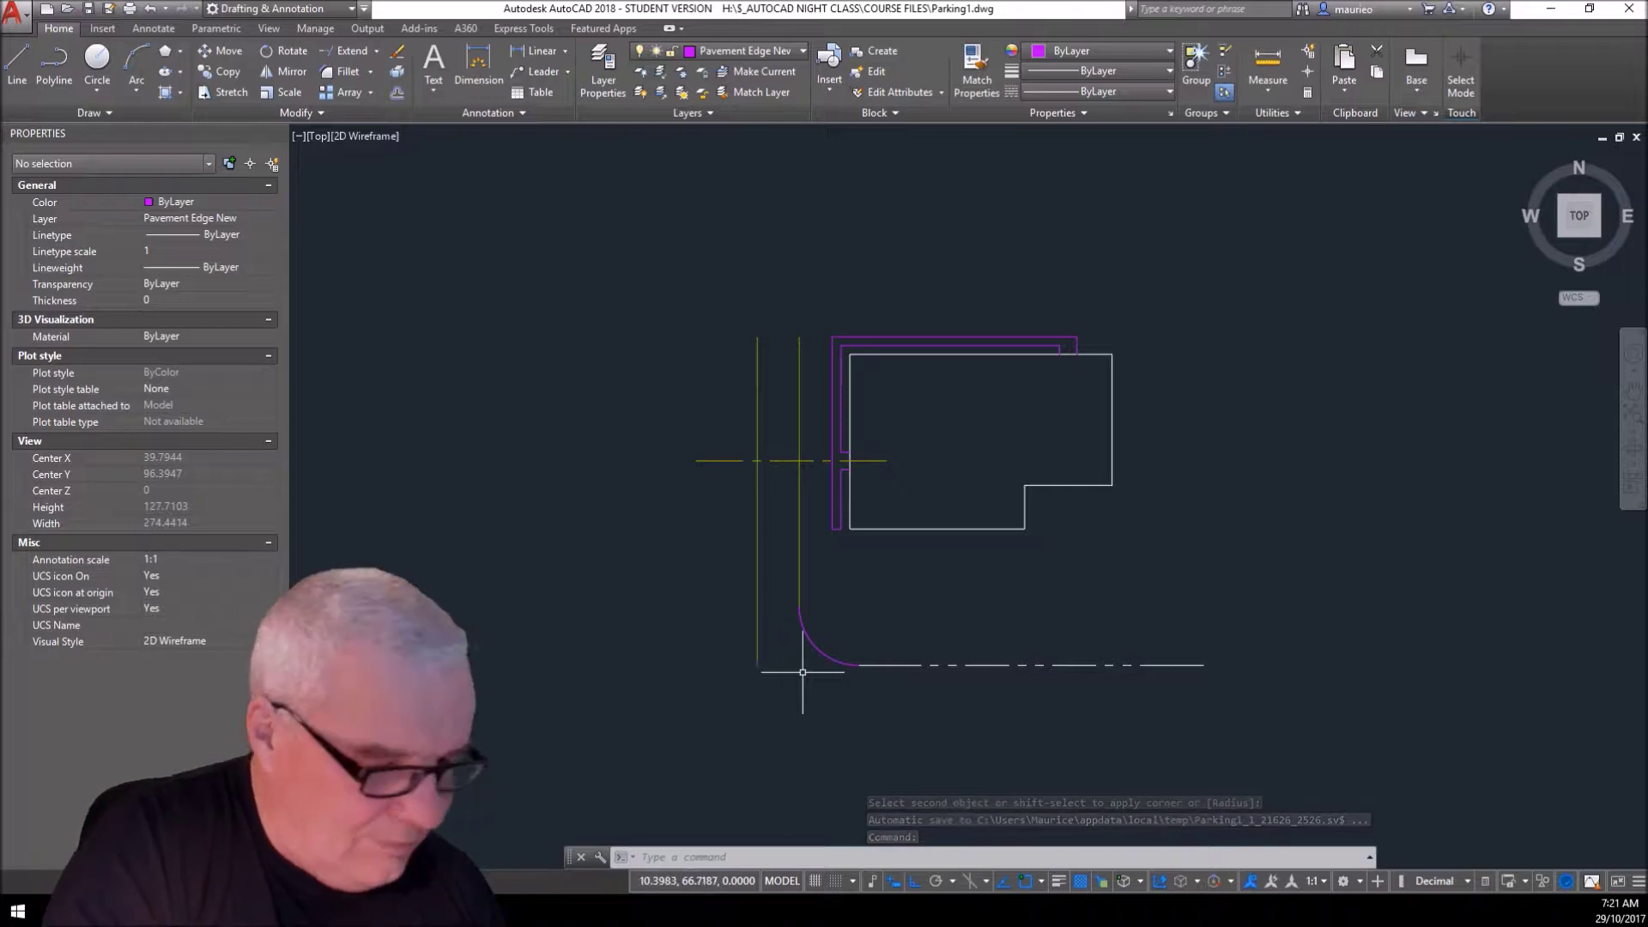
key(ctrl+z)
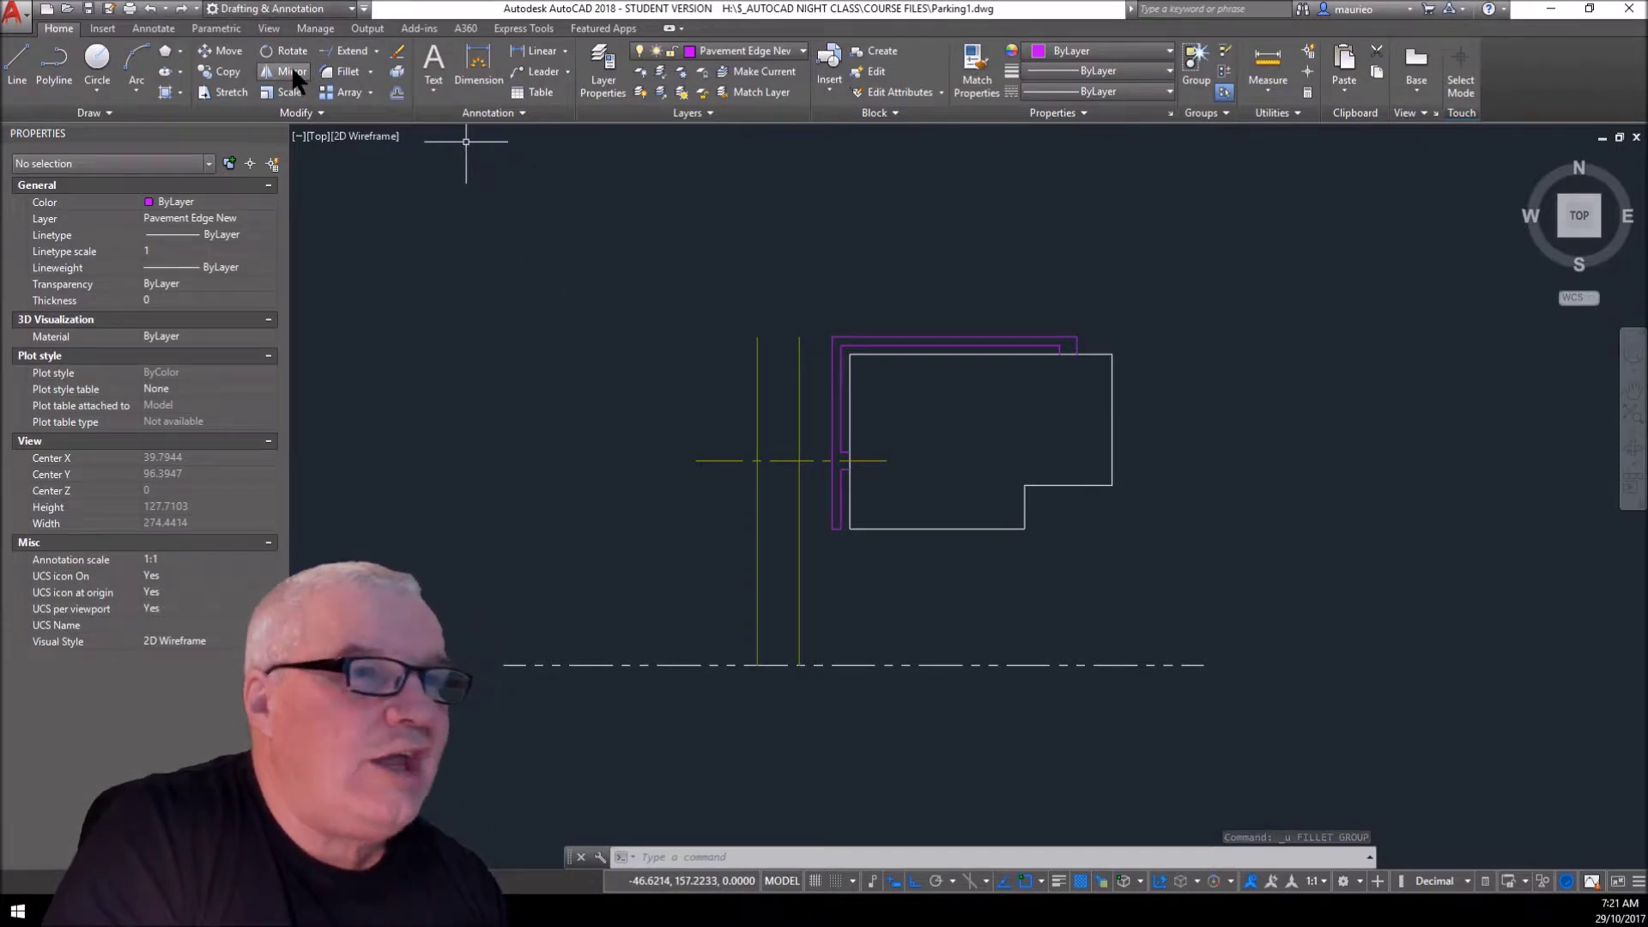
click(370, 71)
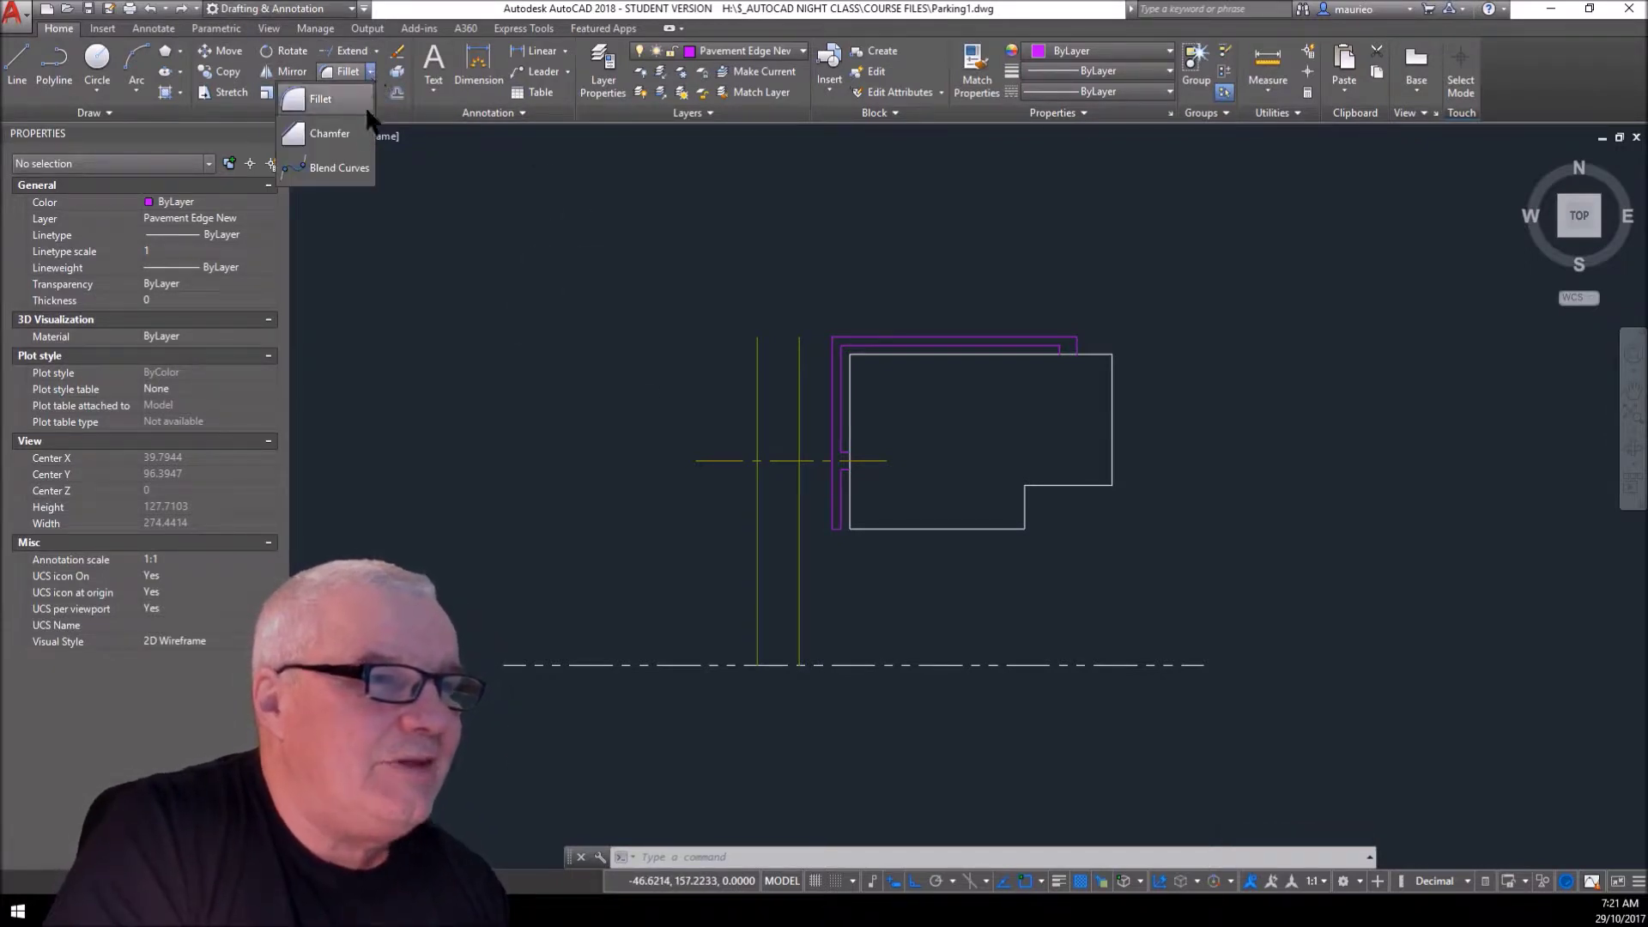
click(322, 97)
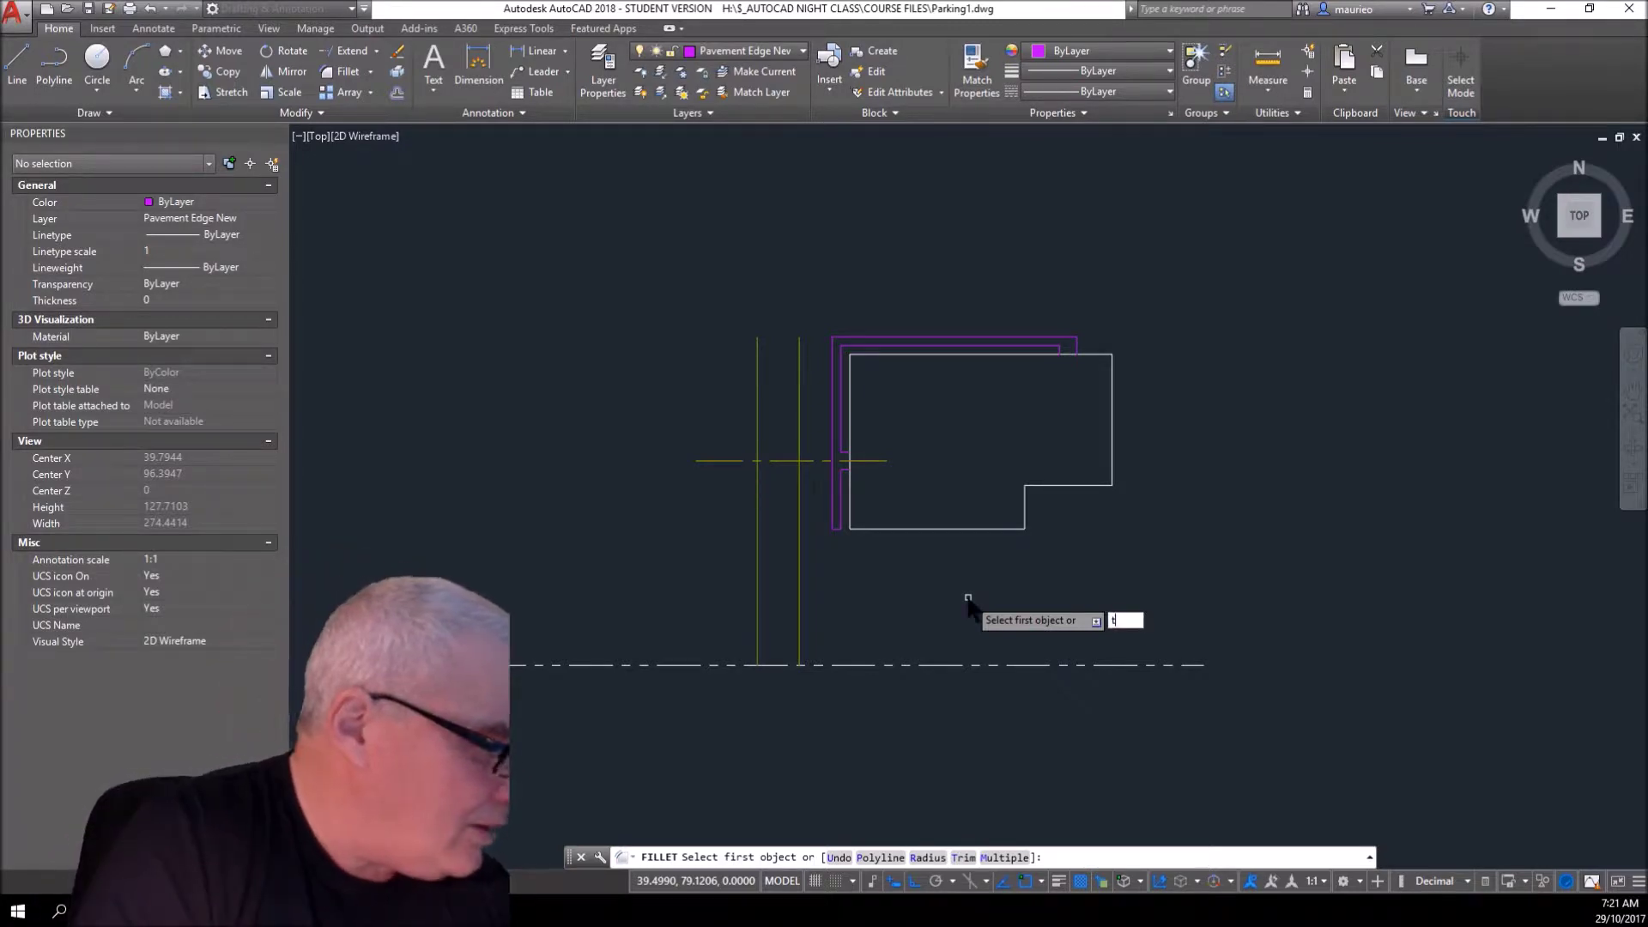
key(Return)
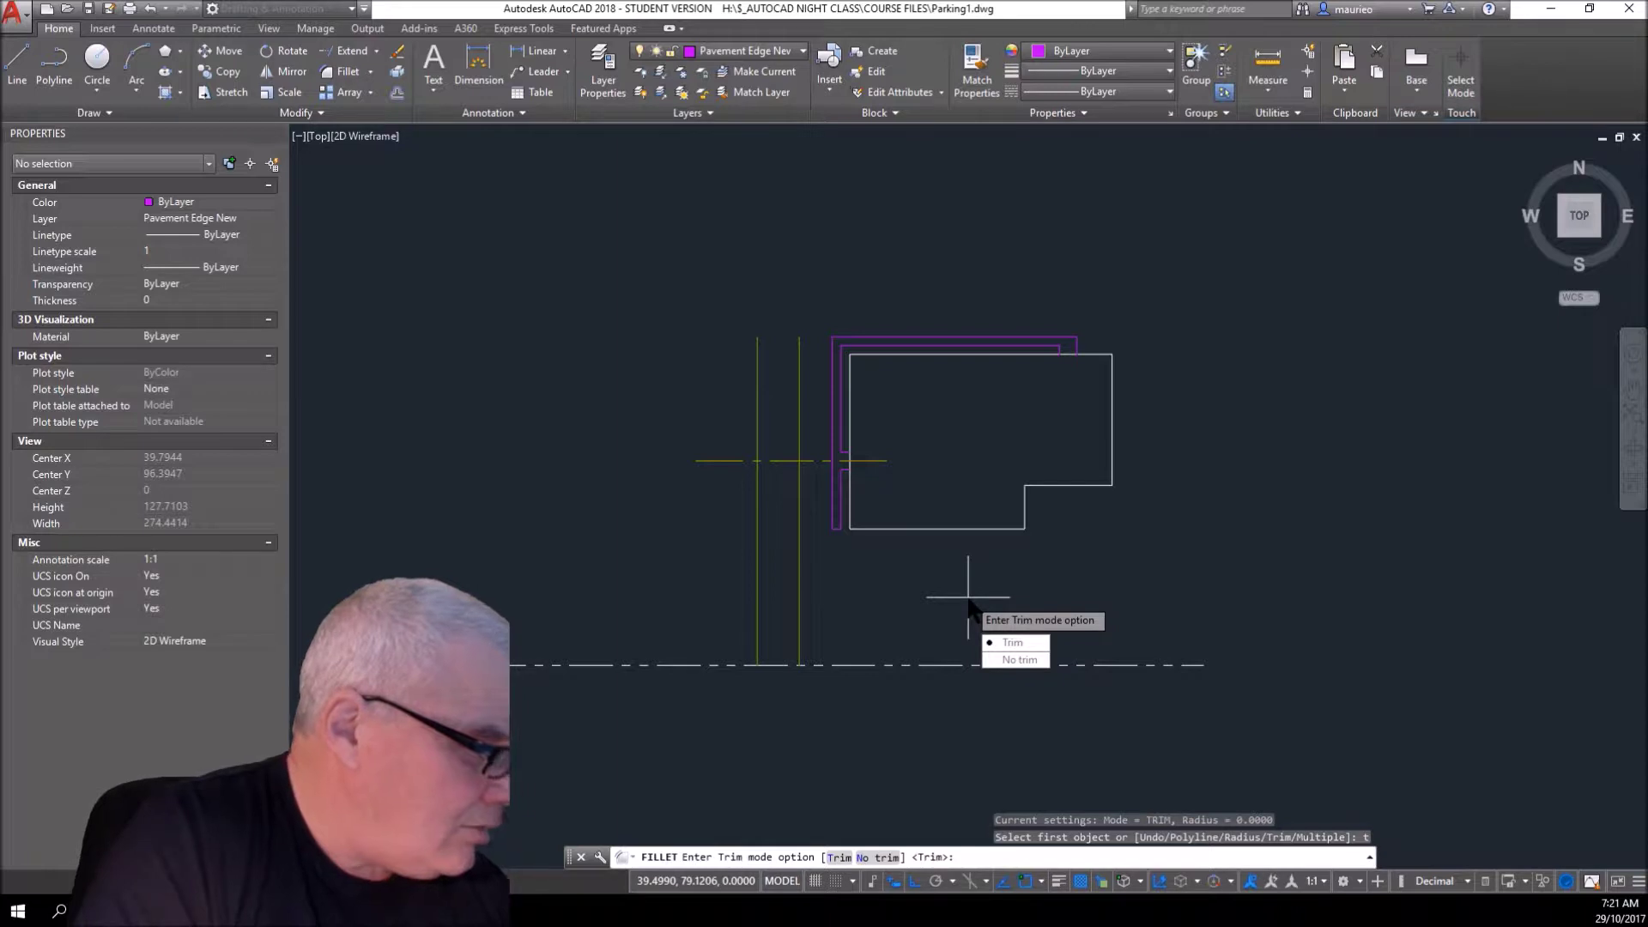
click(1035, 667)
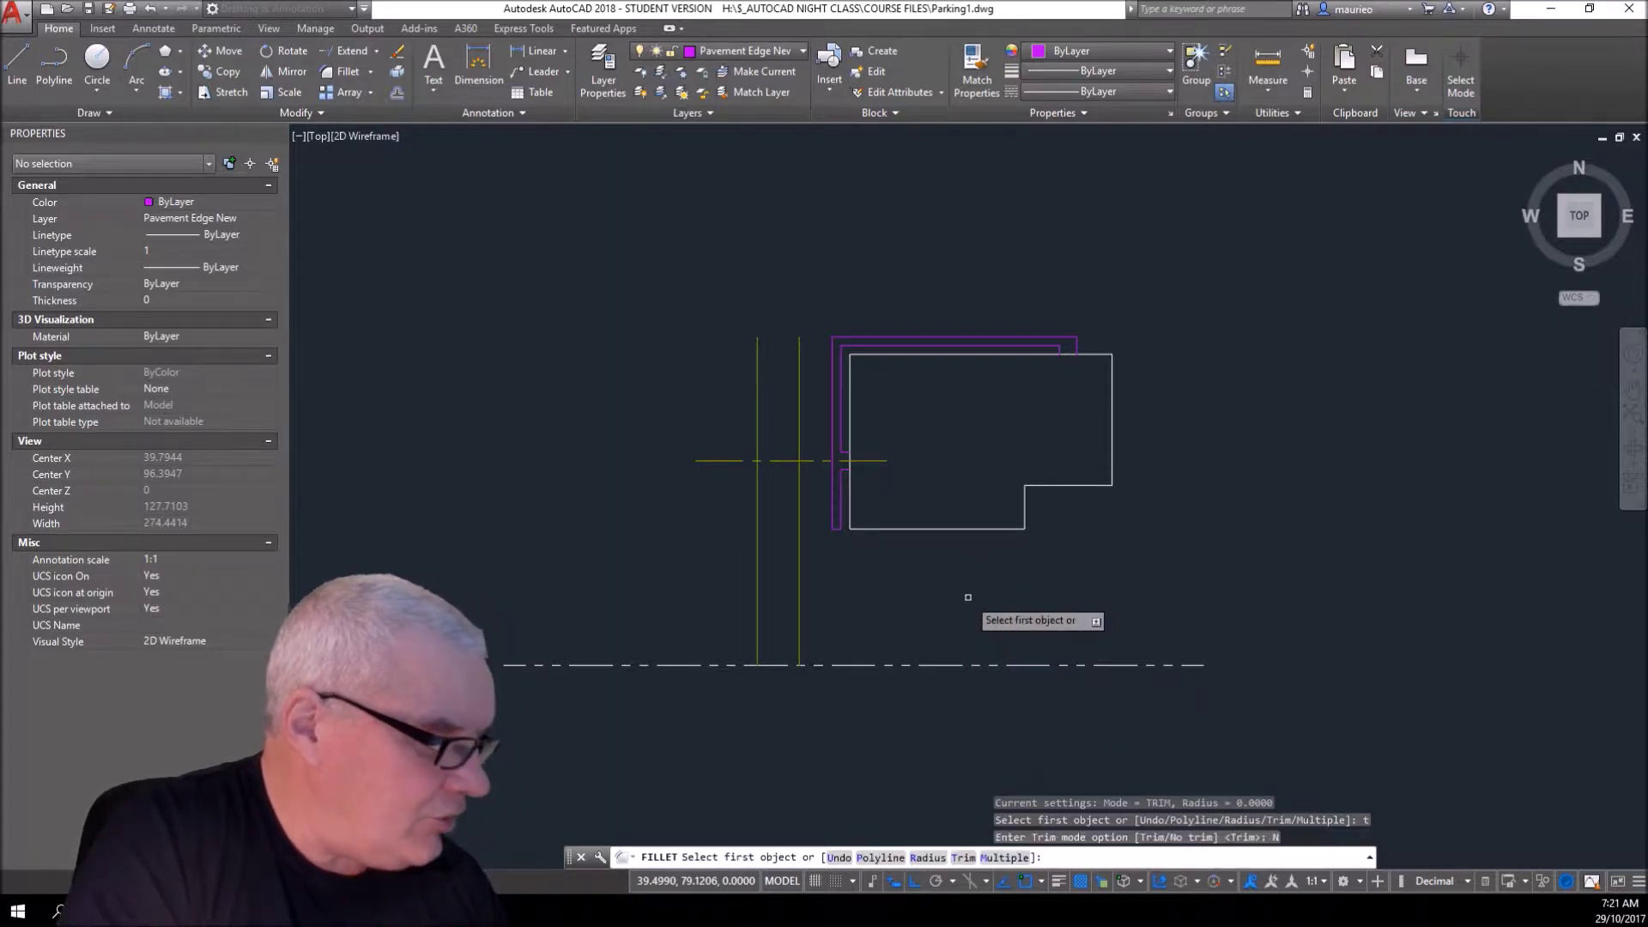
click(807, 629)
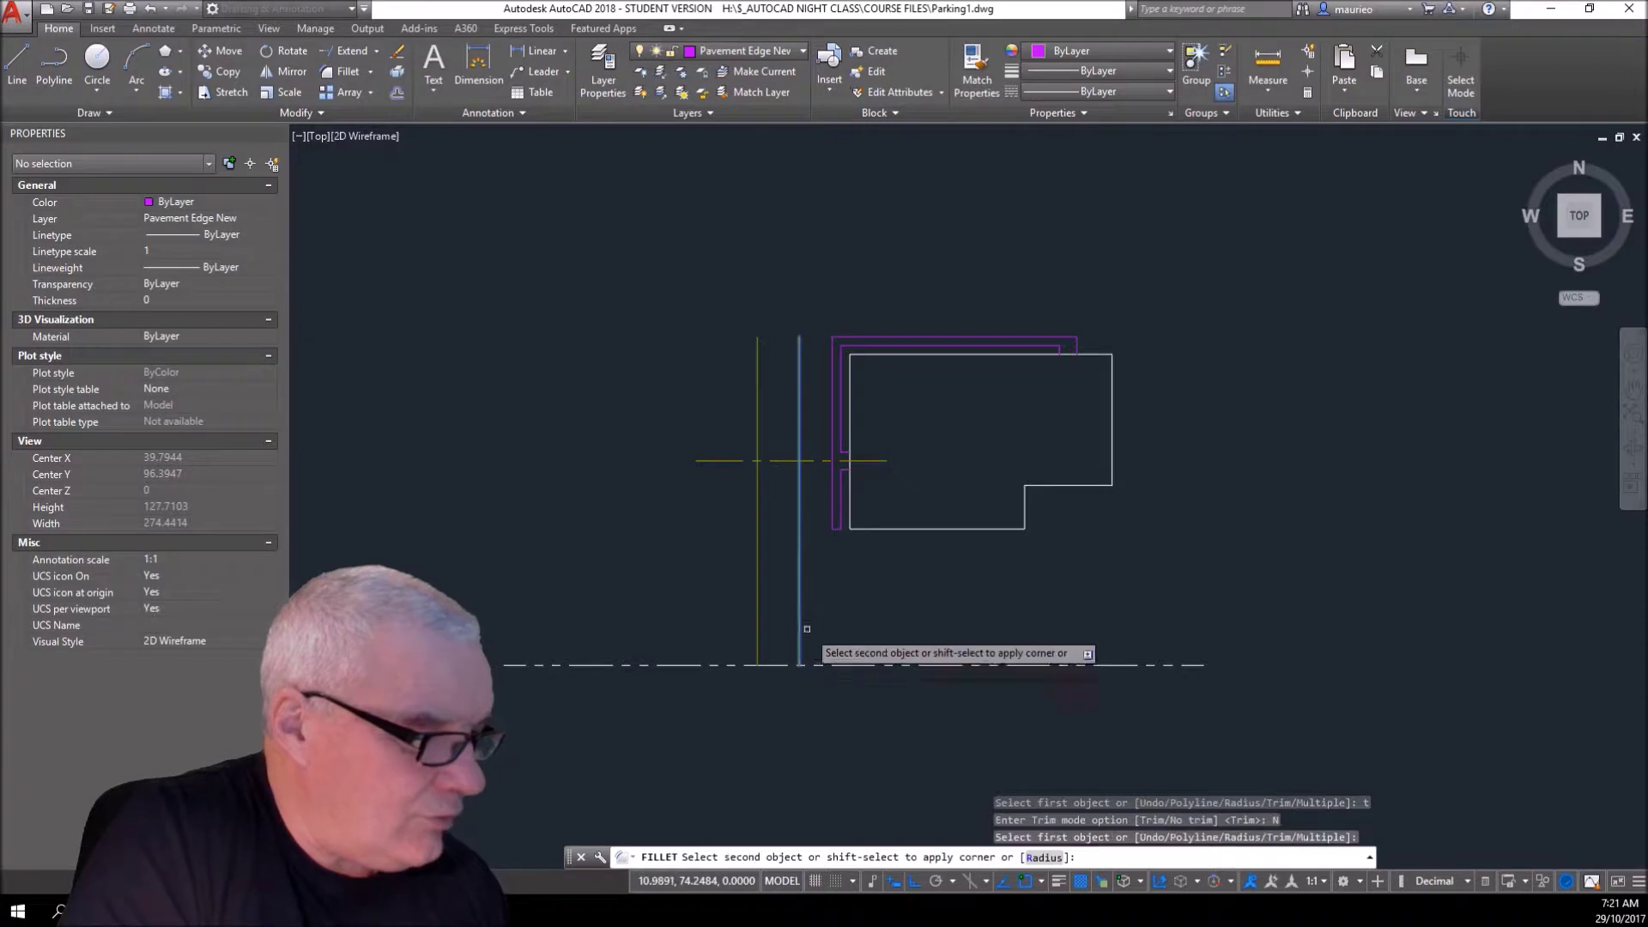
click(852, 664)
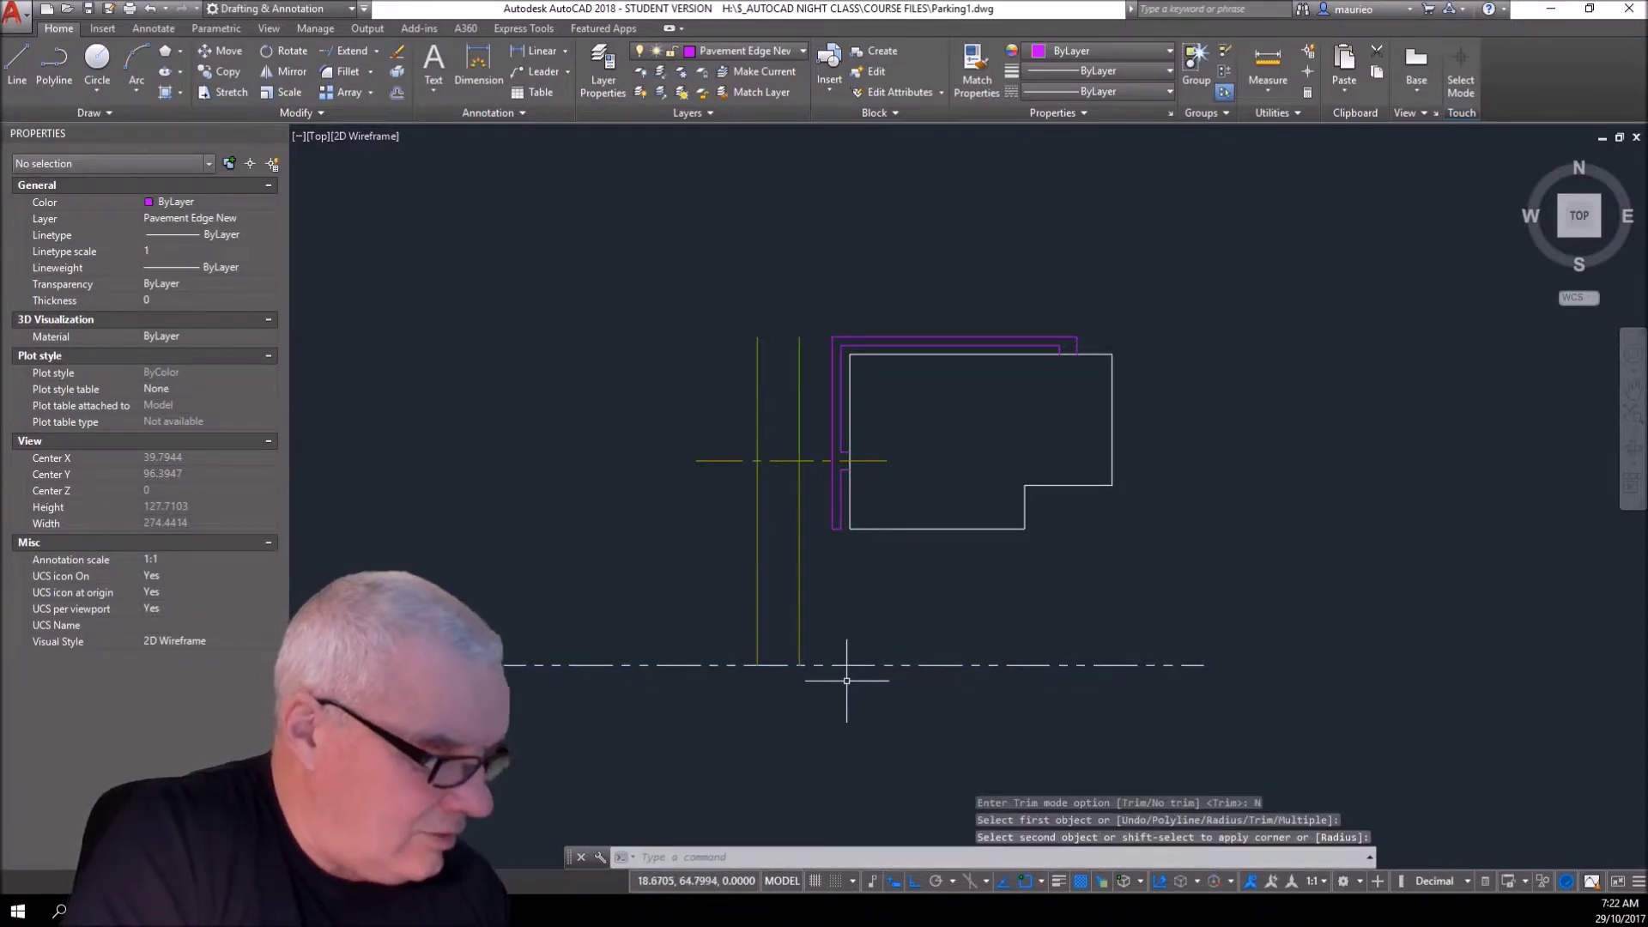
key(Escape)
key(Escape)
key(Escape)
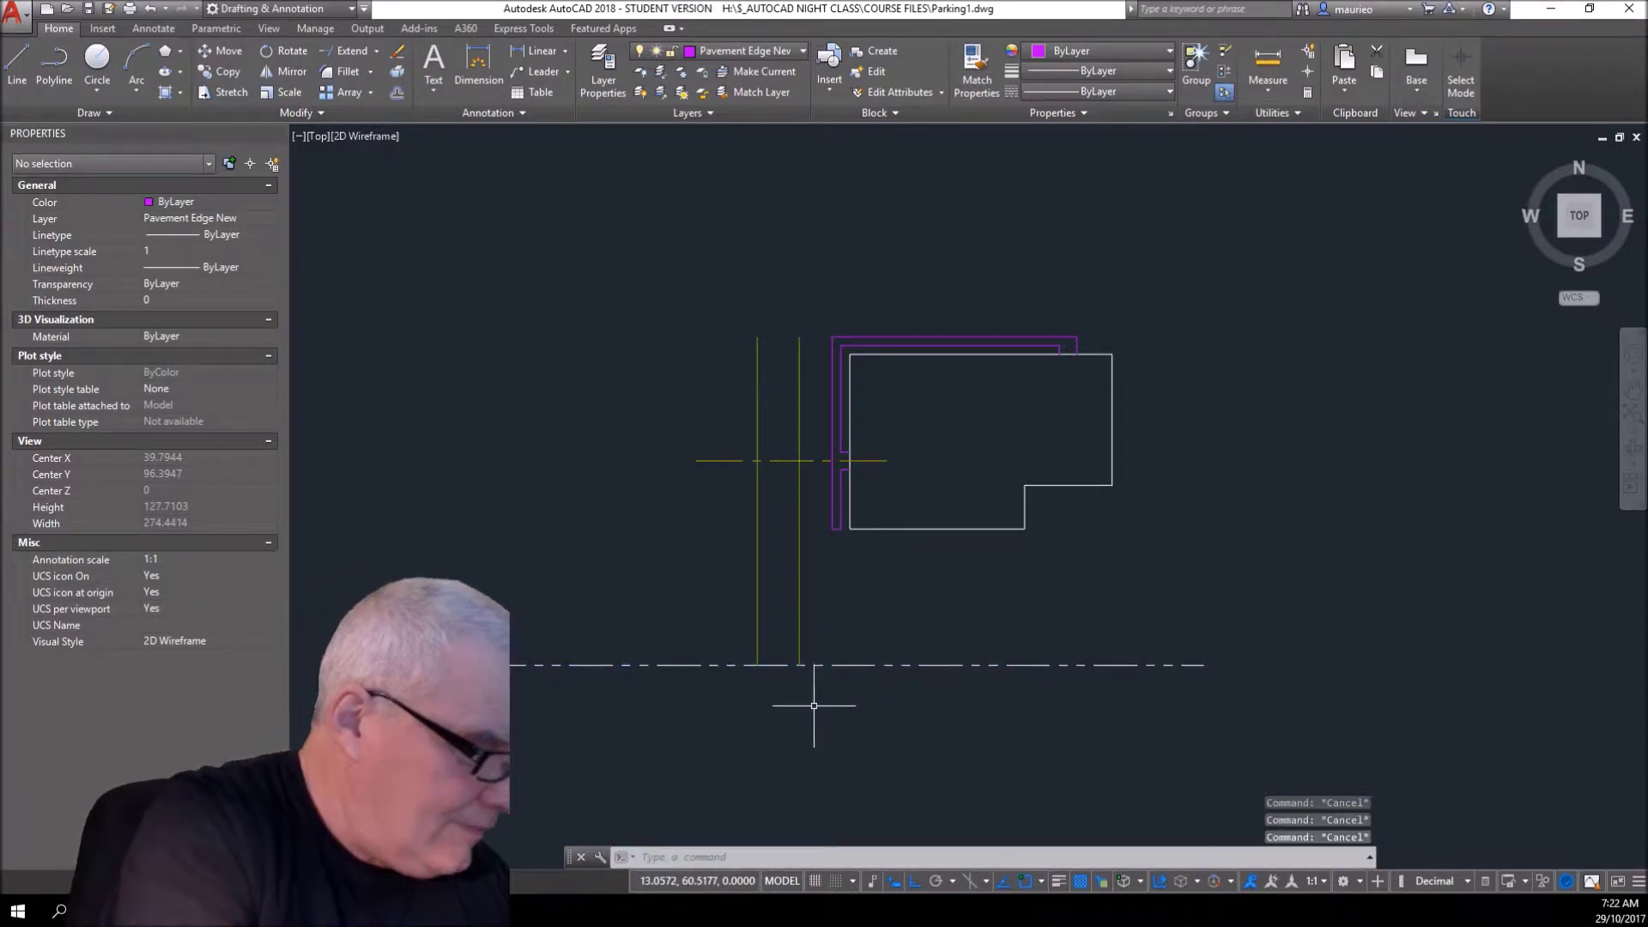
- Fillet the right lane edge to the property line with radius 10.2 and No trim
click(352, 72)
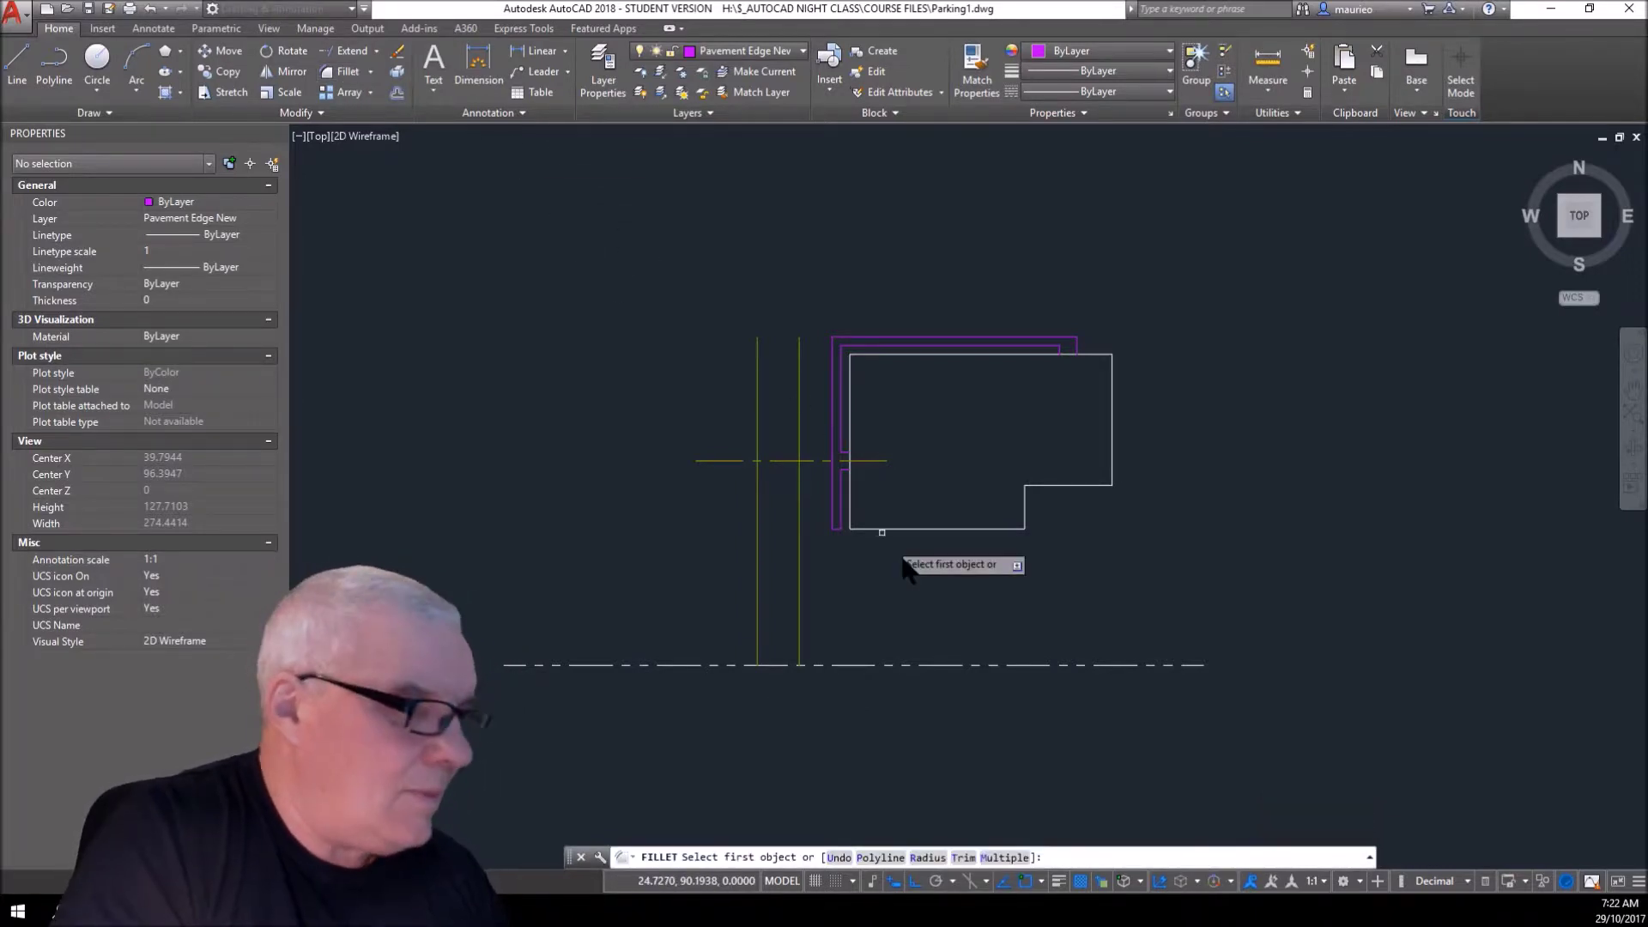
click(921, 860)
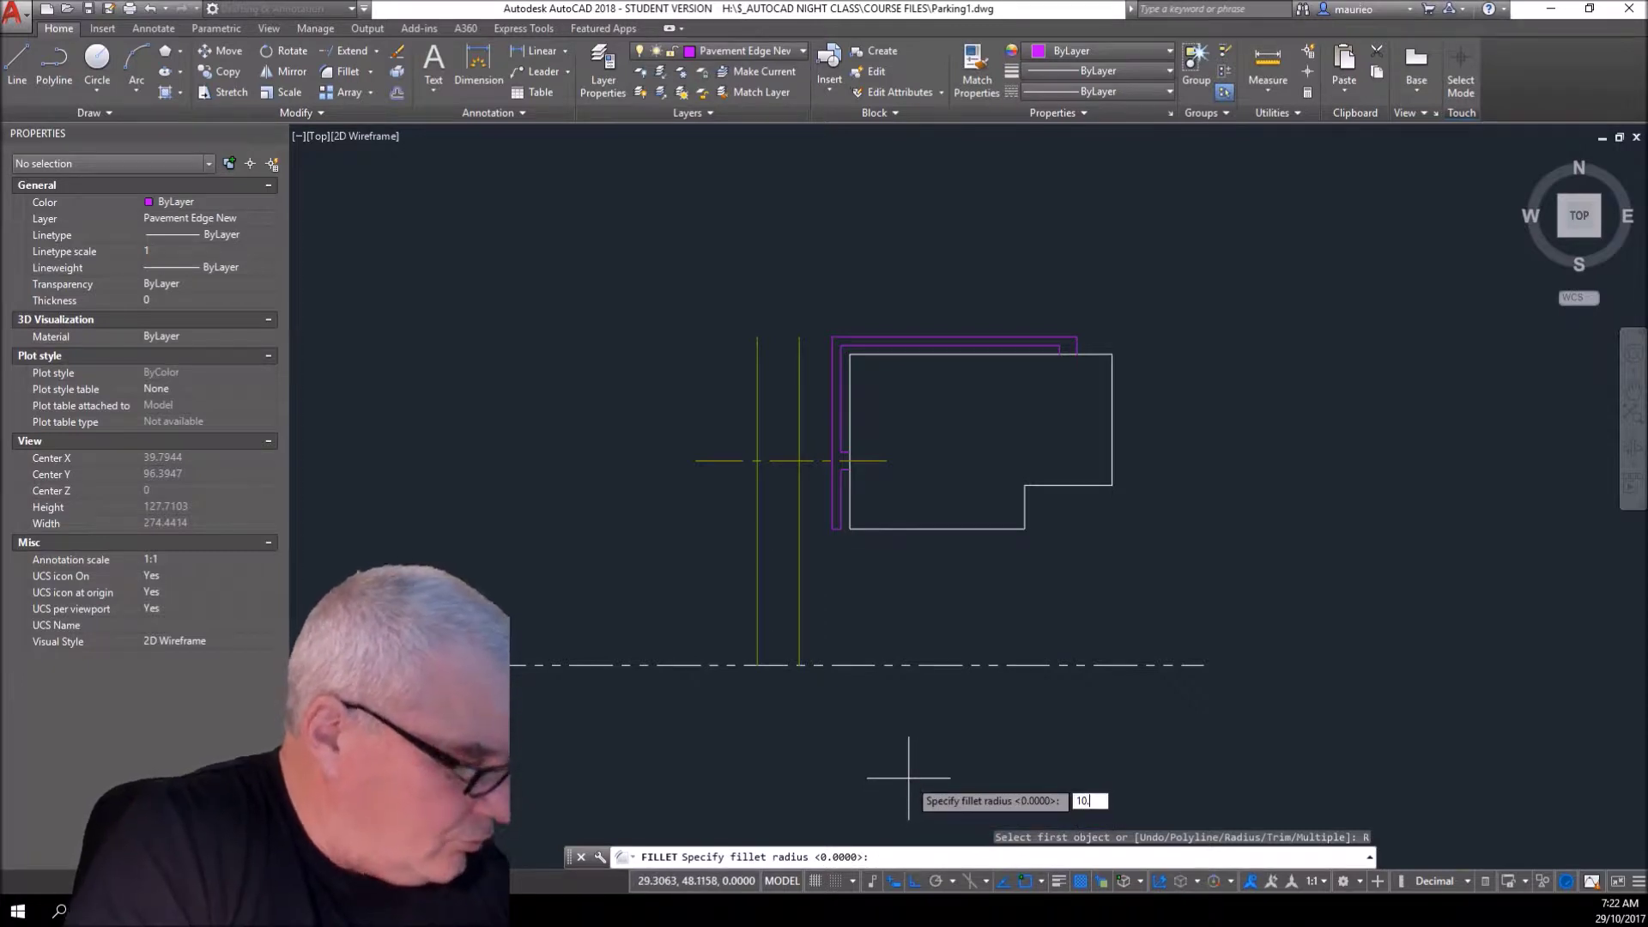
text(10.2)
key(Return)
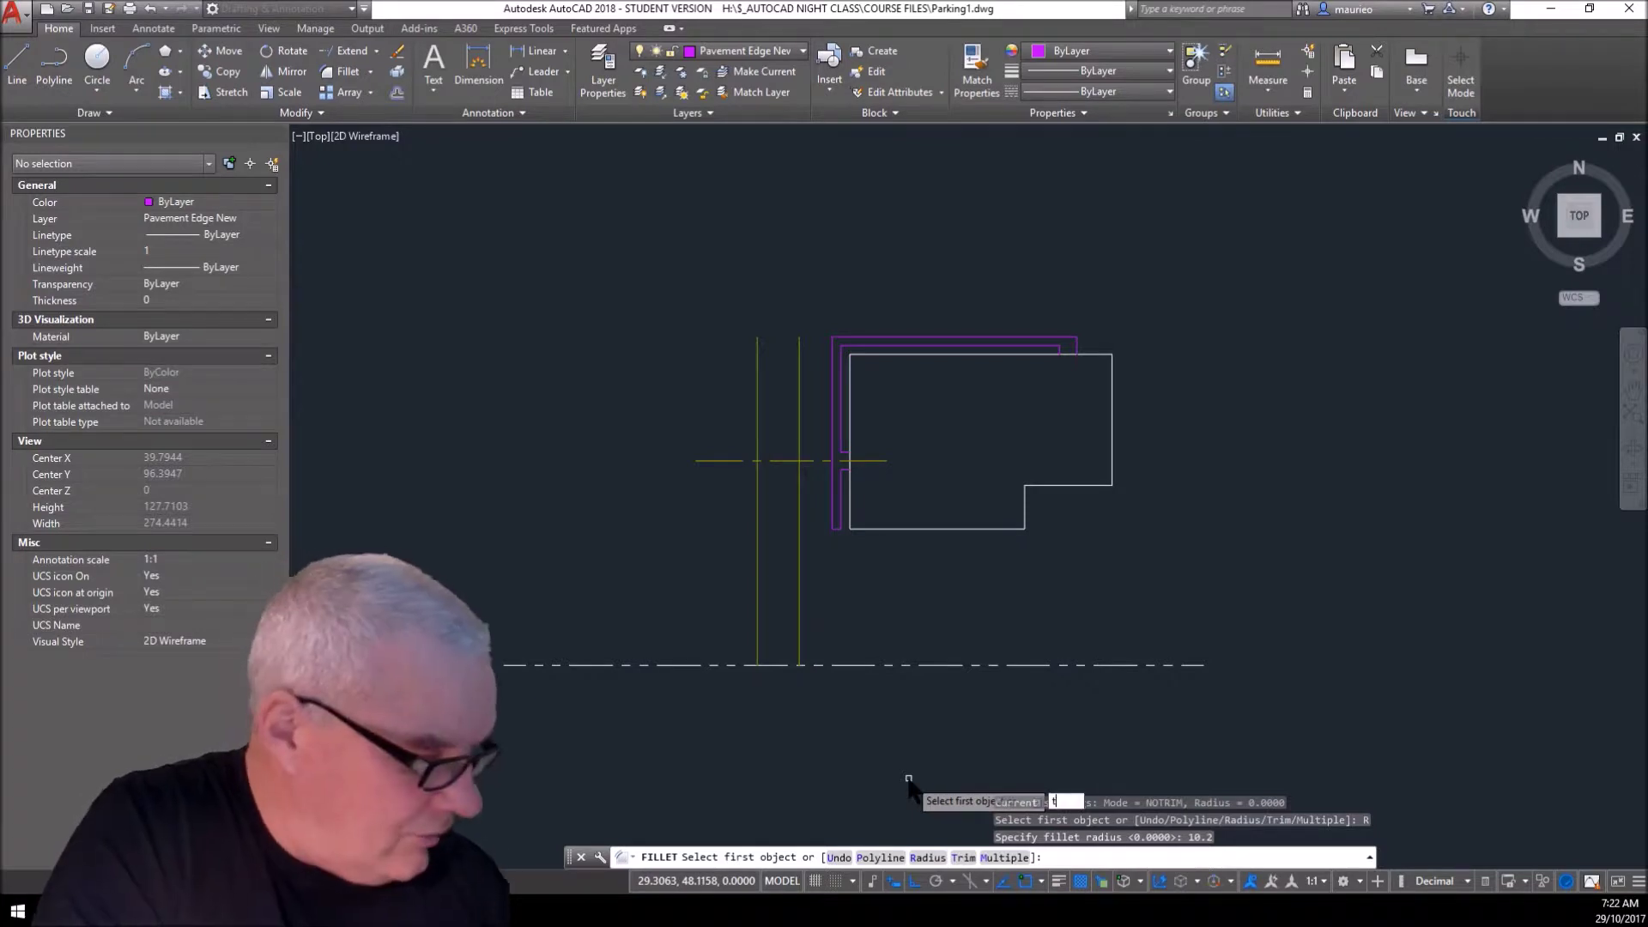
key(Return)
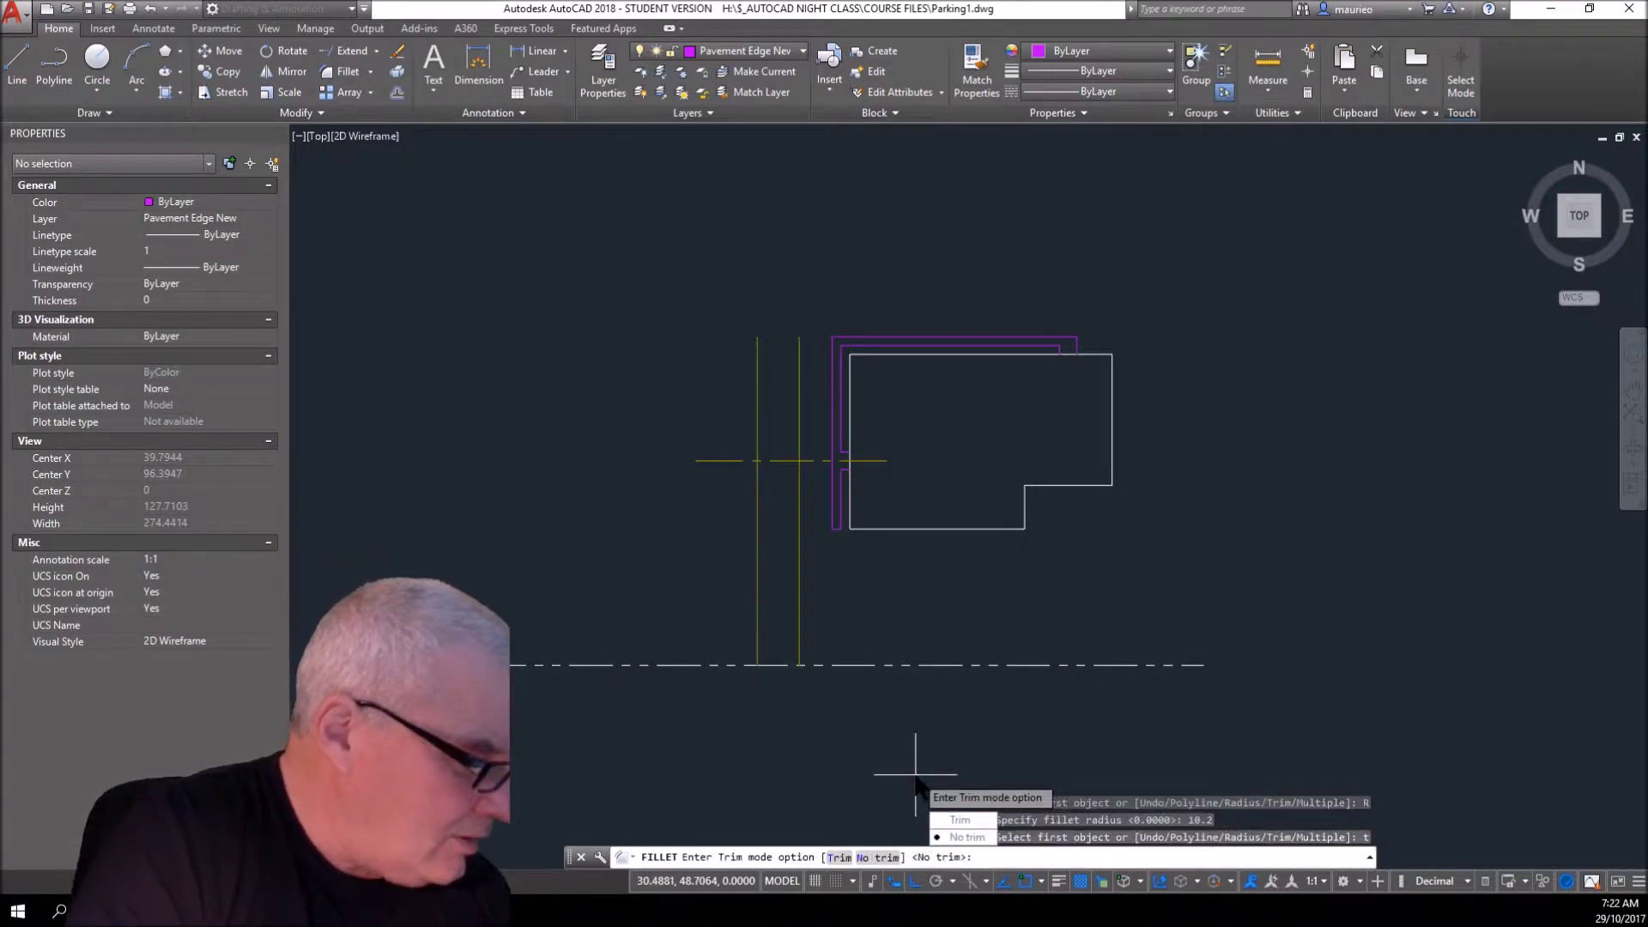
key(Return)
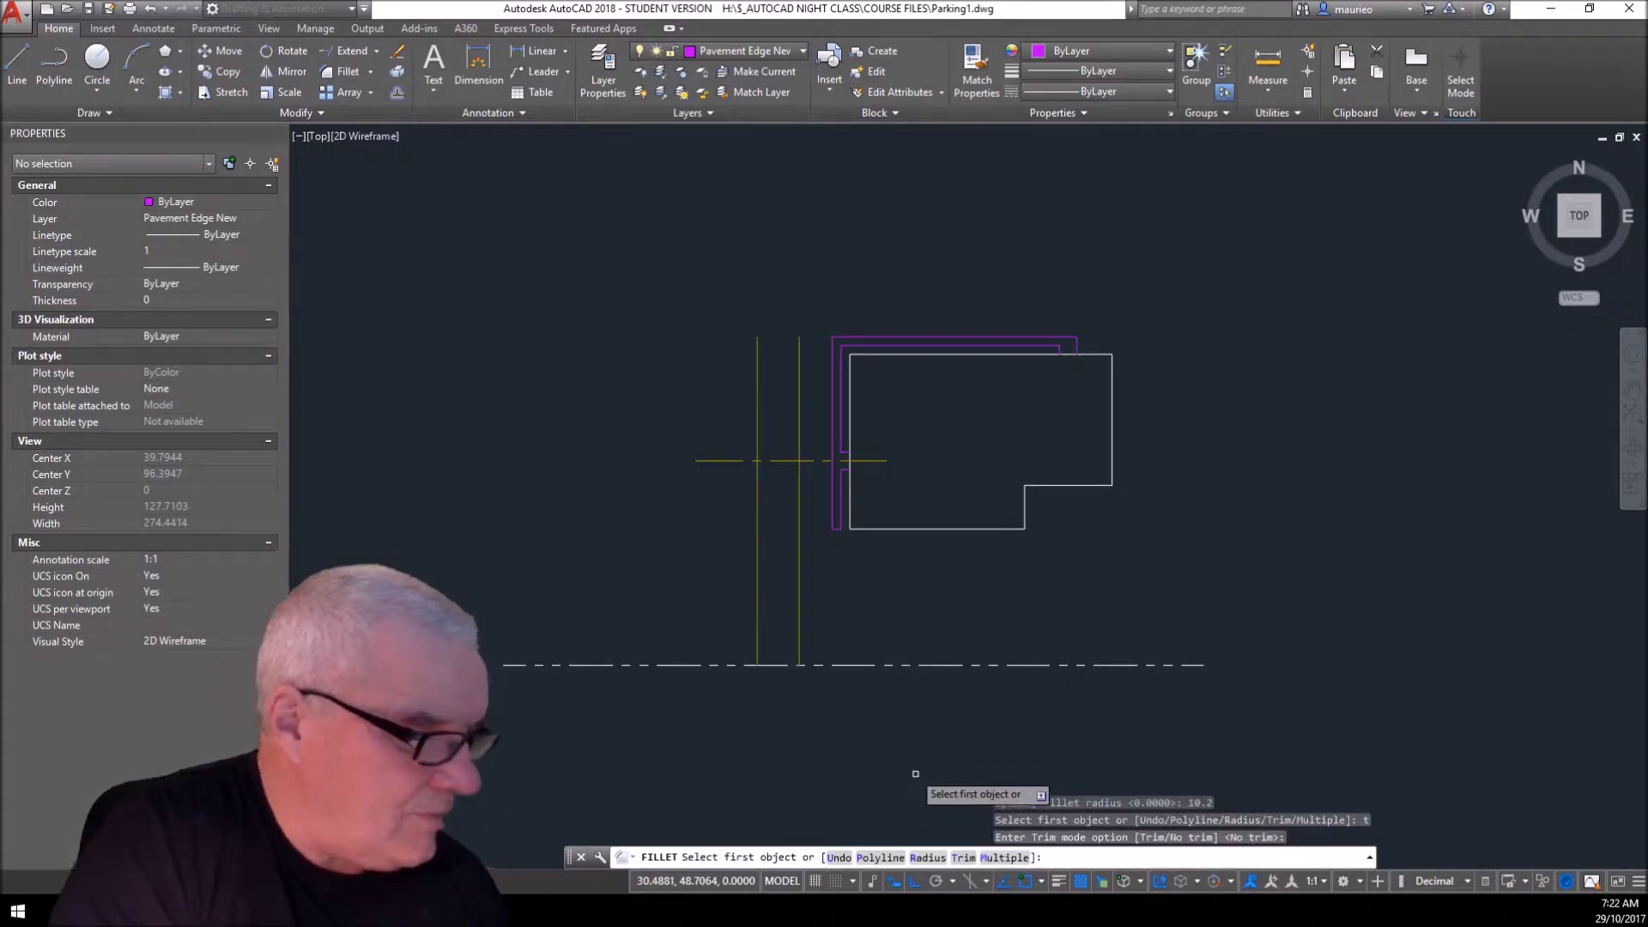
click(798, 635)
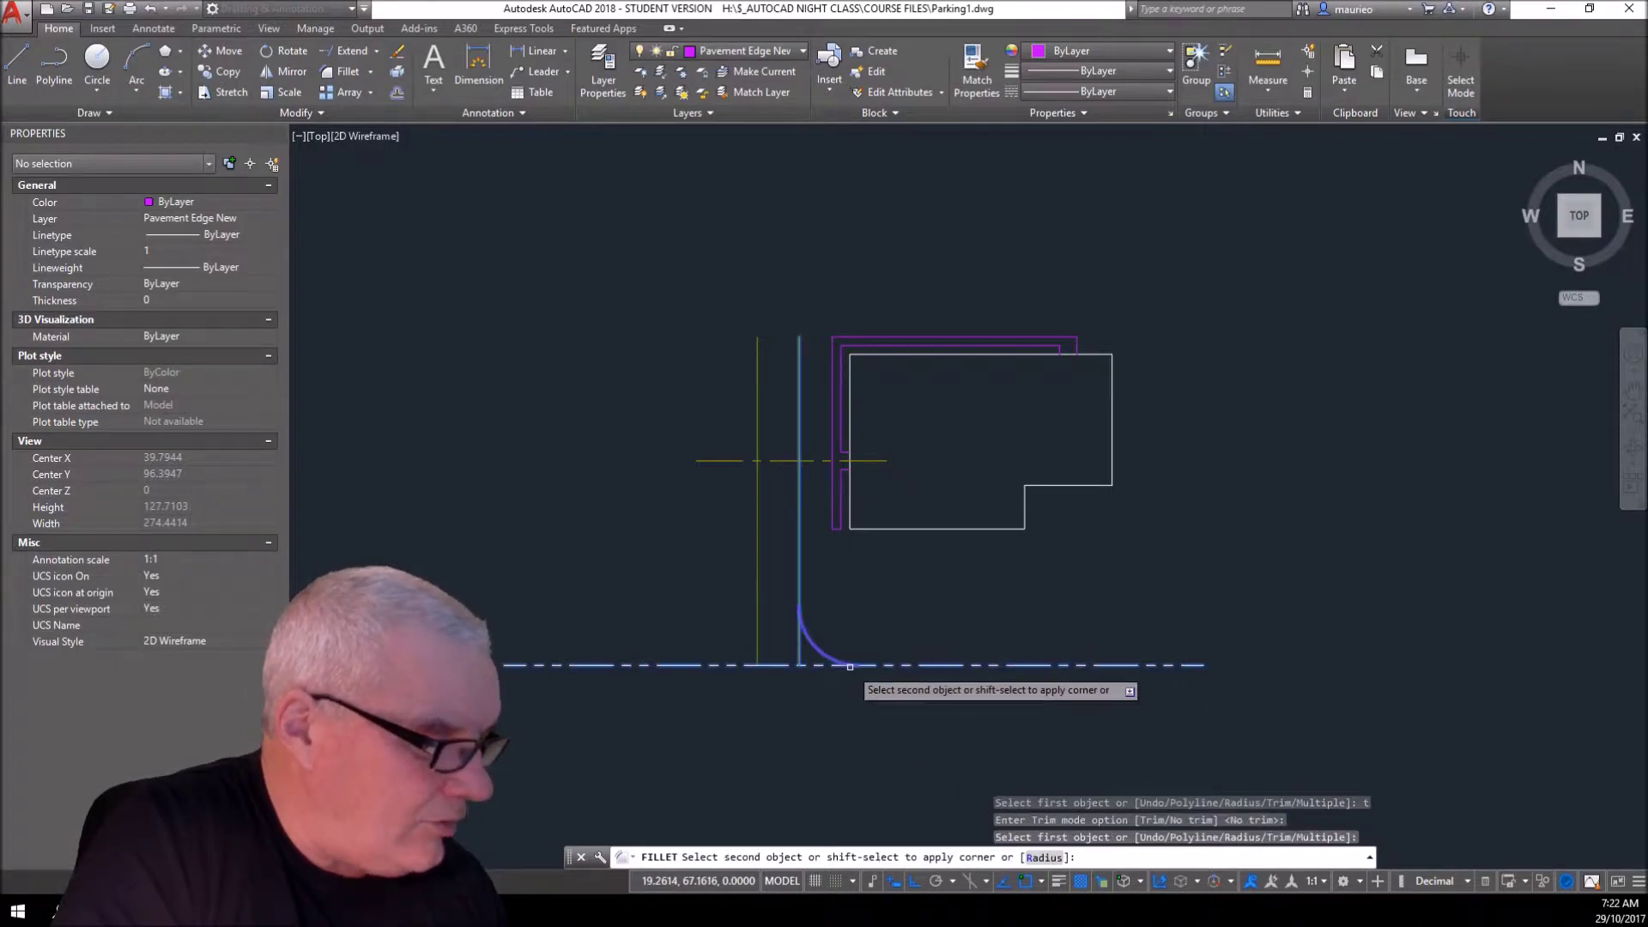
click(849, 666)
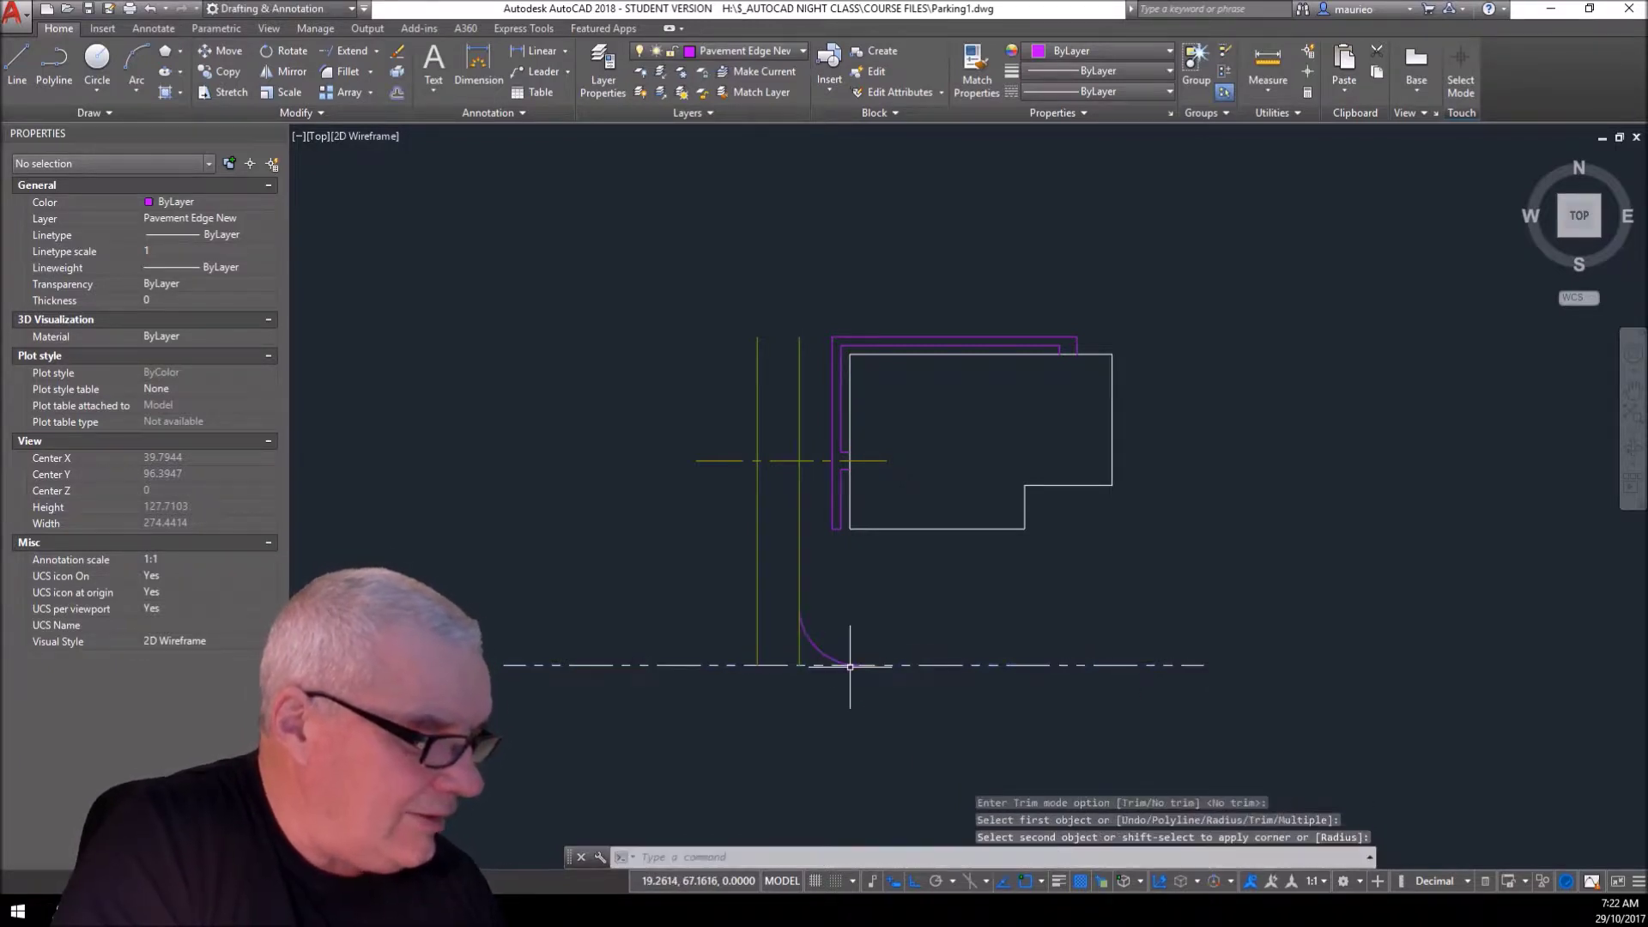
- Repeat the fillet to join the left lane edge to the property line
click(757, 635)
click(732, 664)
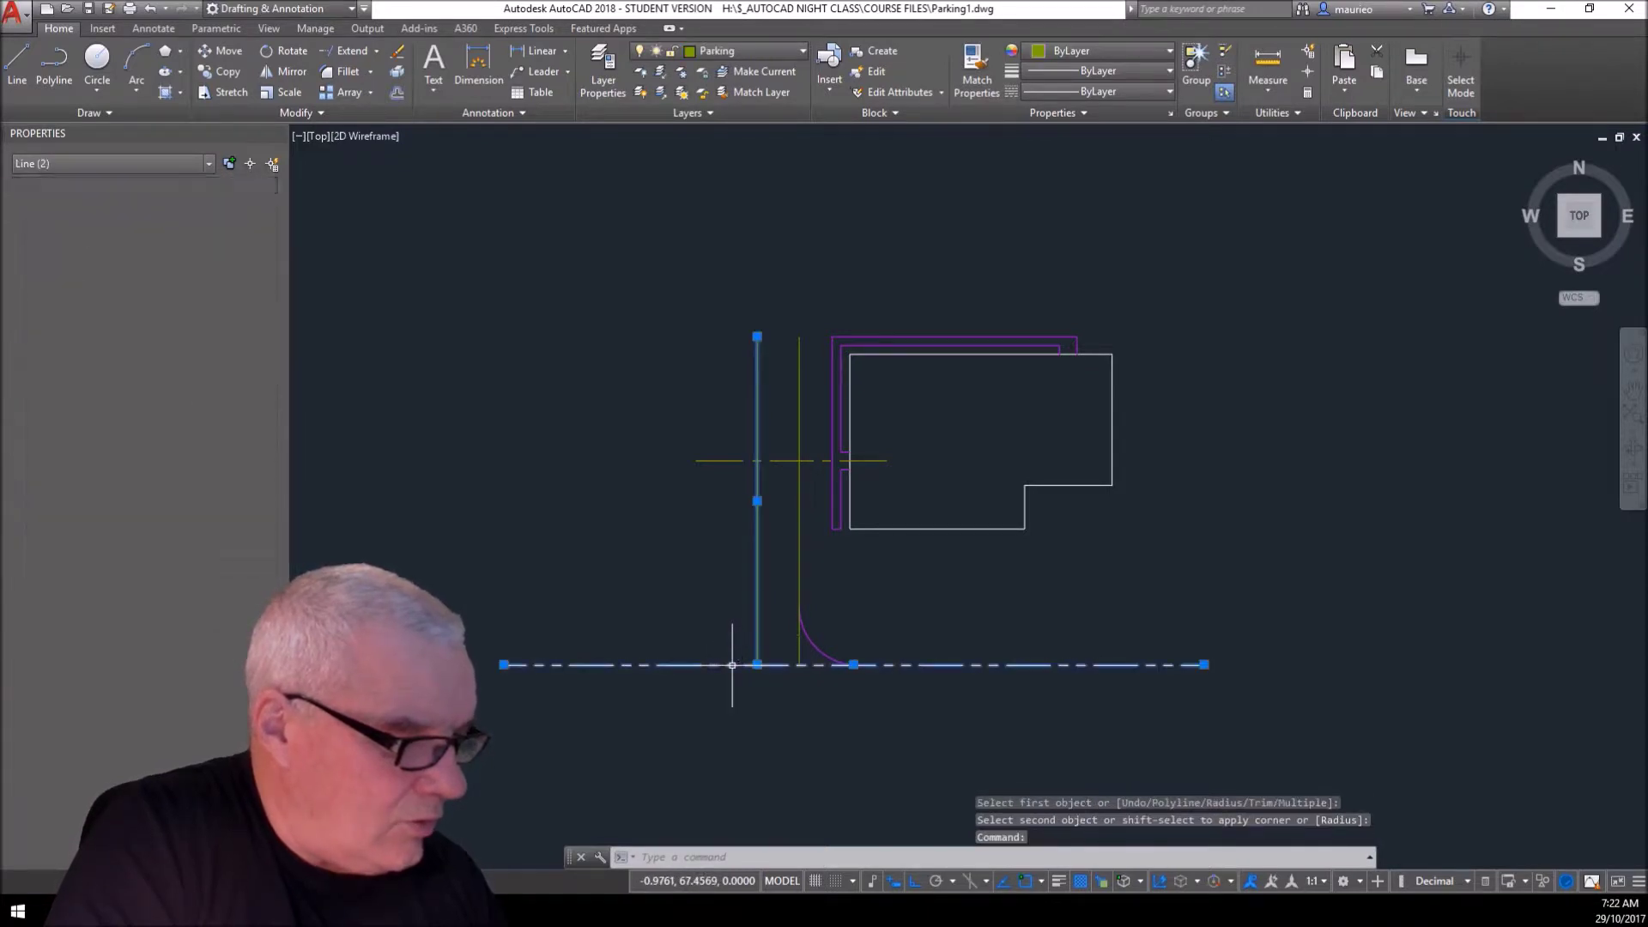
right_click(811, 719)
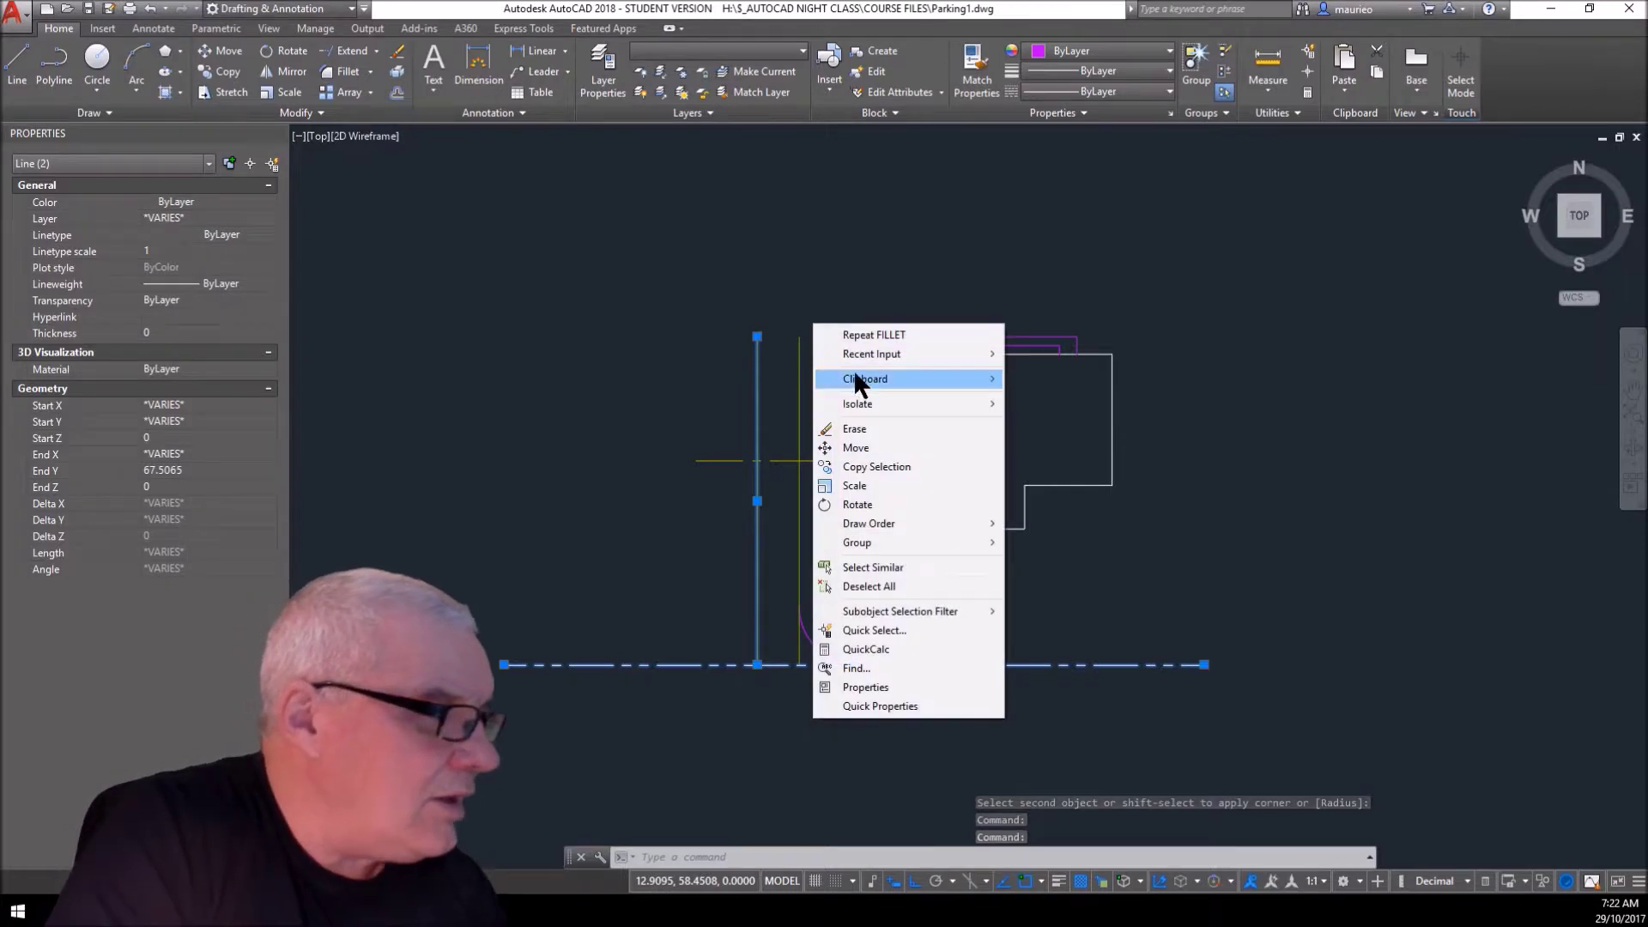
click(861, 335)
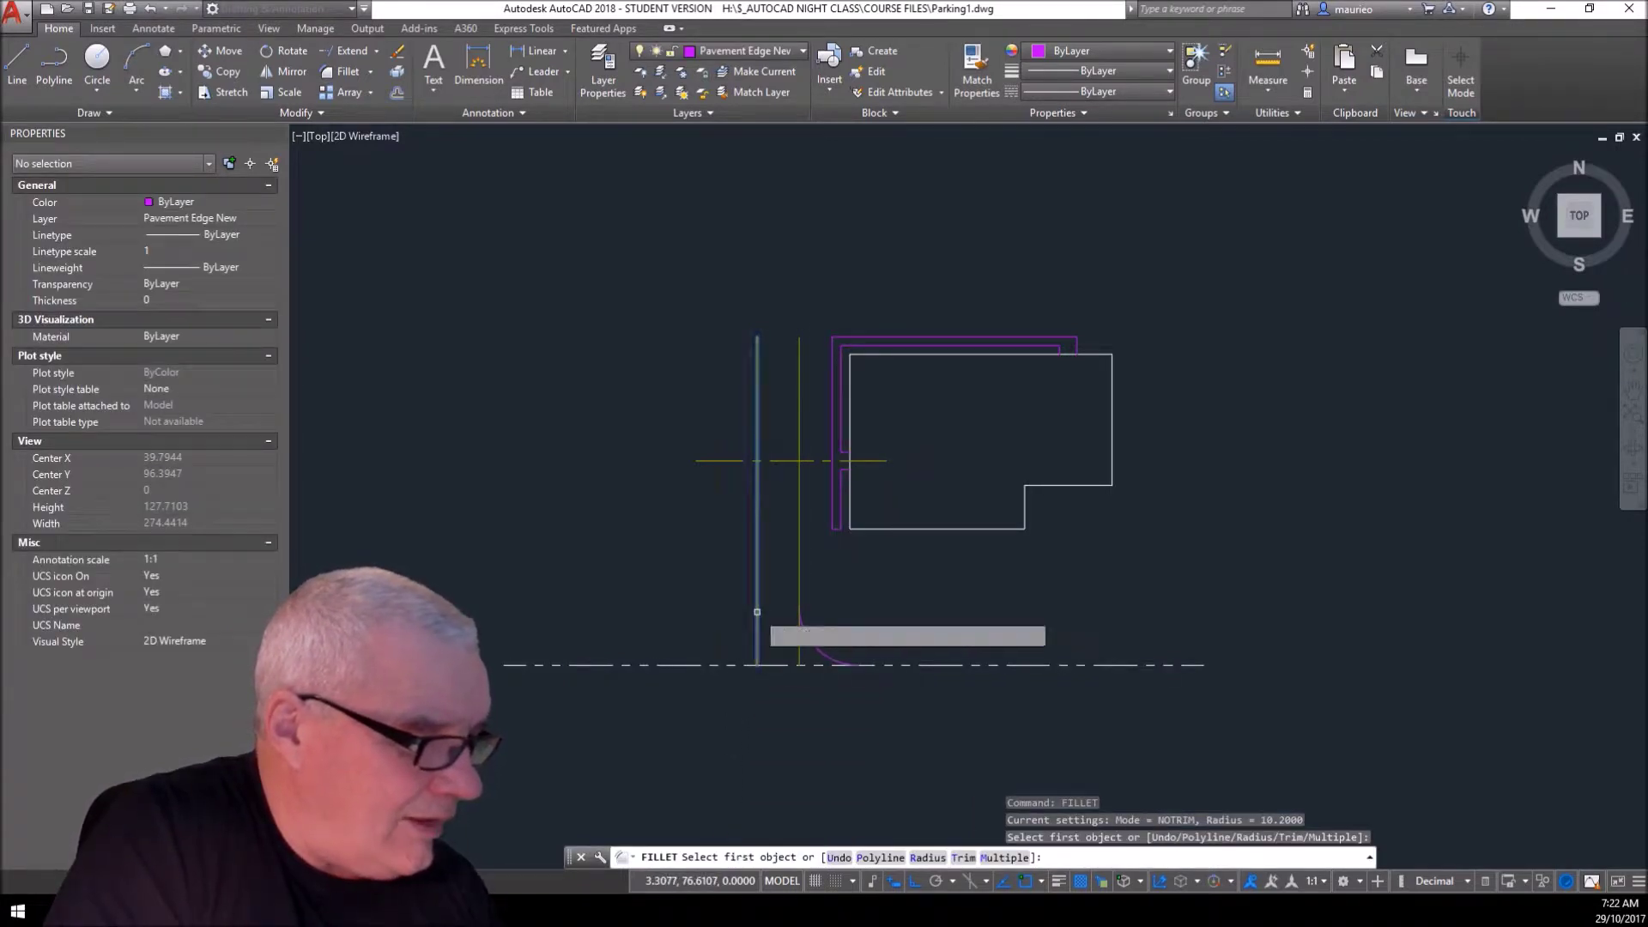
click(757, 623)
click(727, 664)
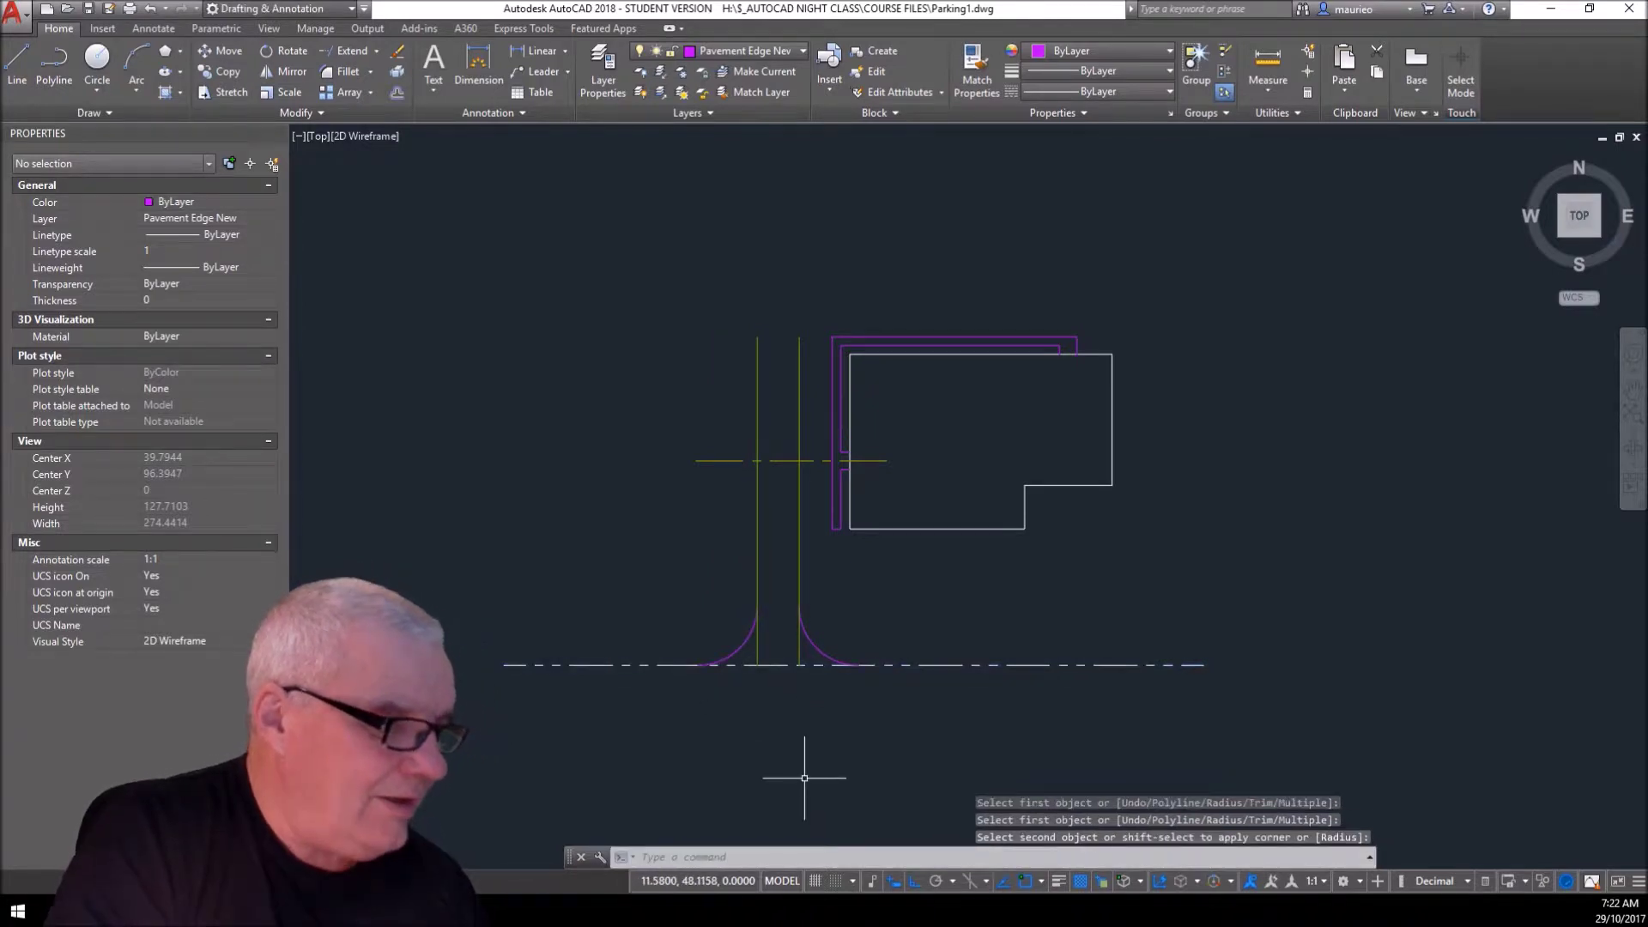
key(Escape)
key(Escape)
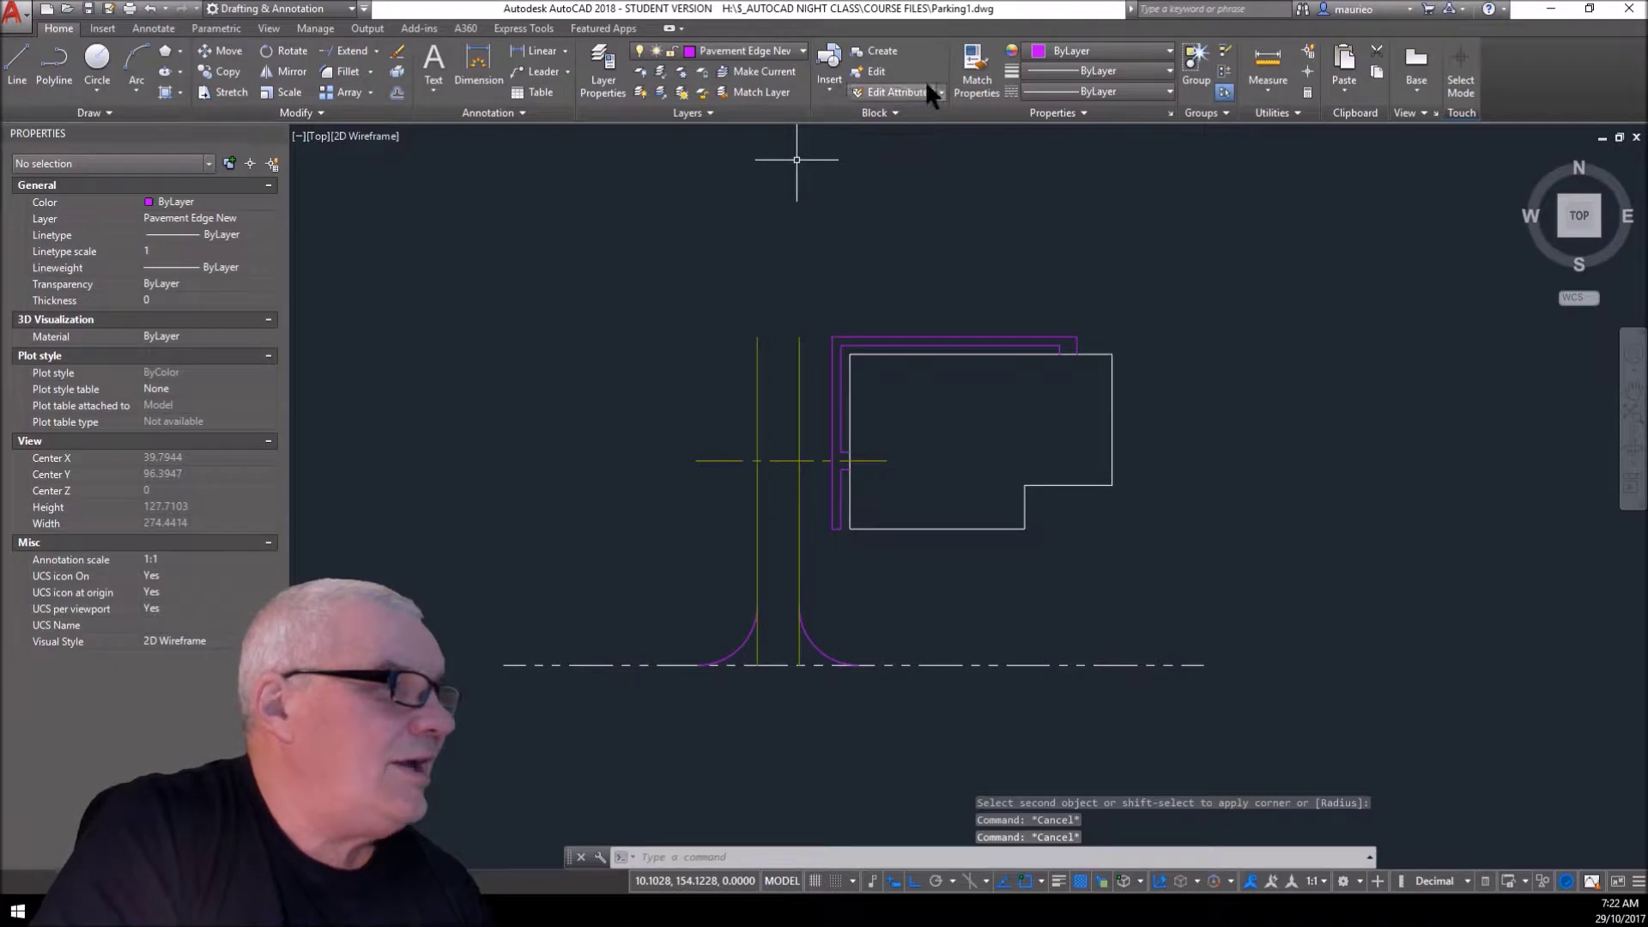
- Match the left curb-return arc's properties to the lane edge line
click(970, 58)
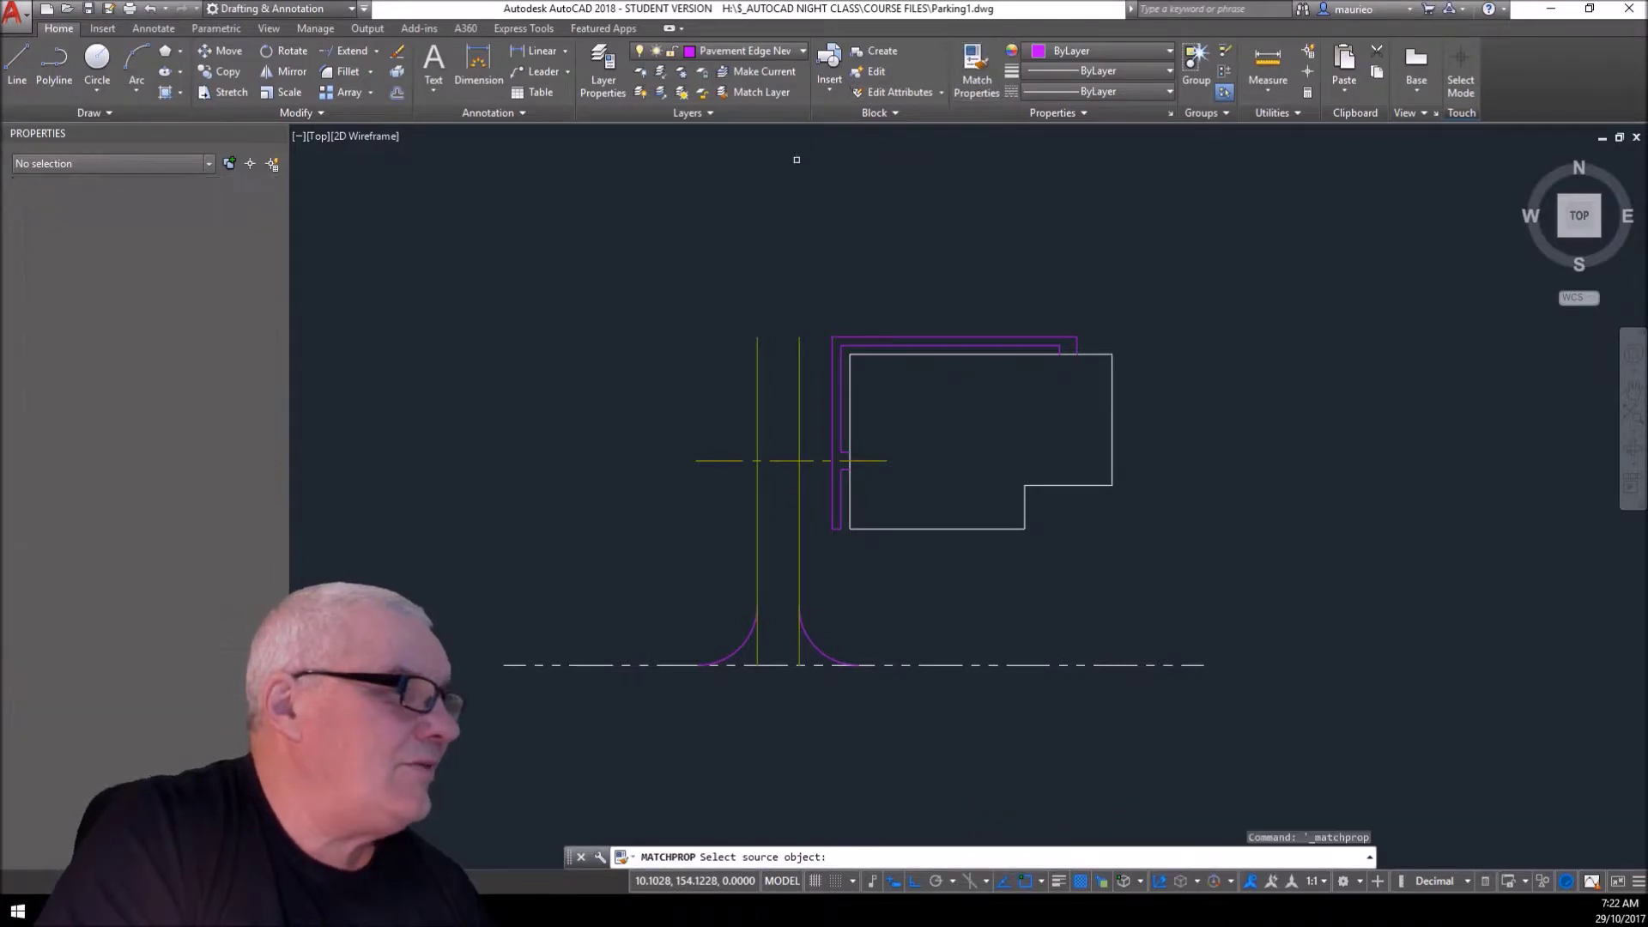
click(799, 599)
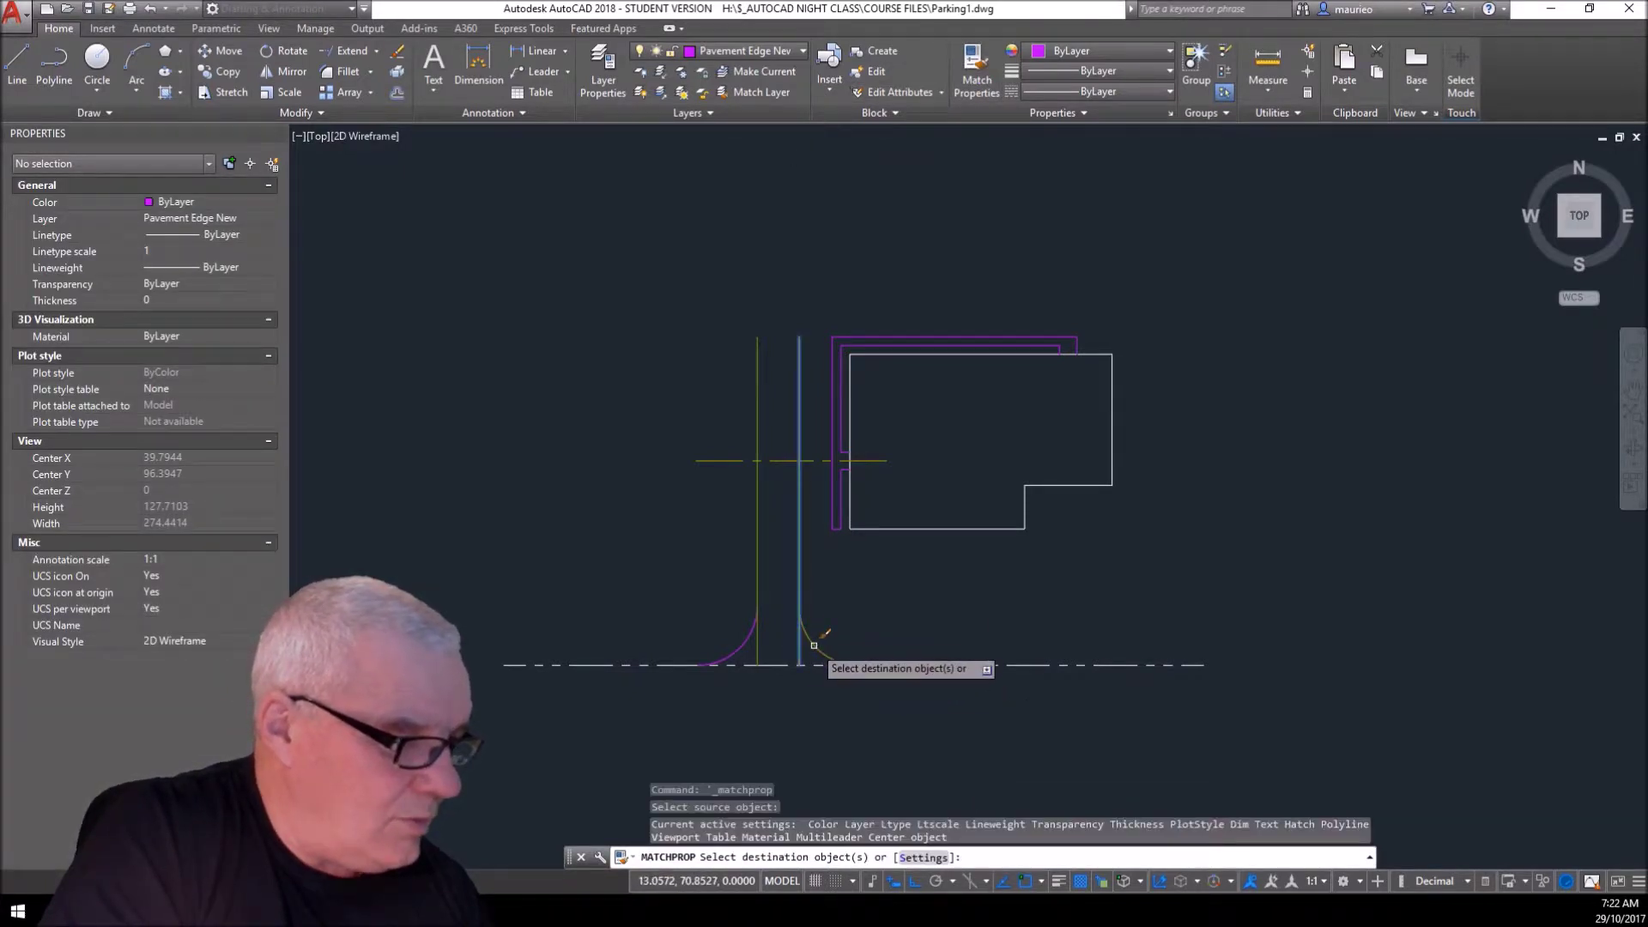
click(737, 650)
key(Escape)
key(Escape)
key(Escape)
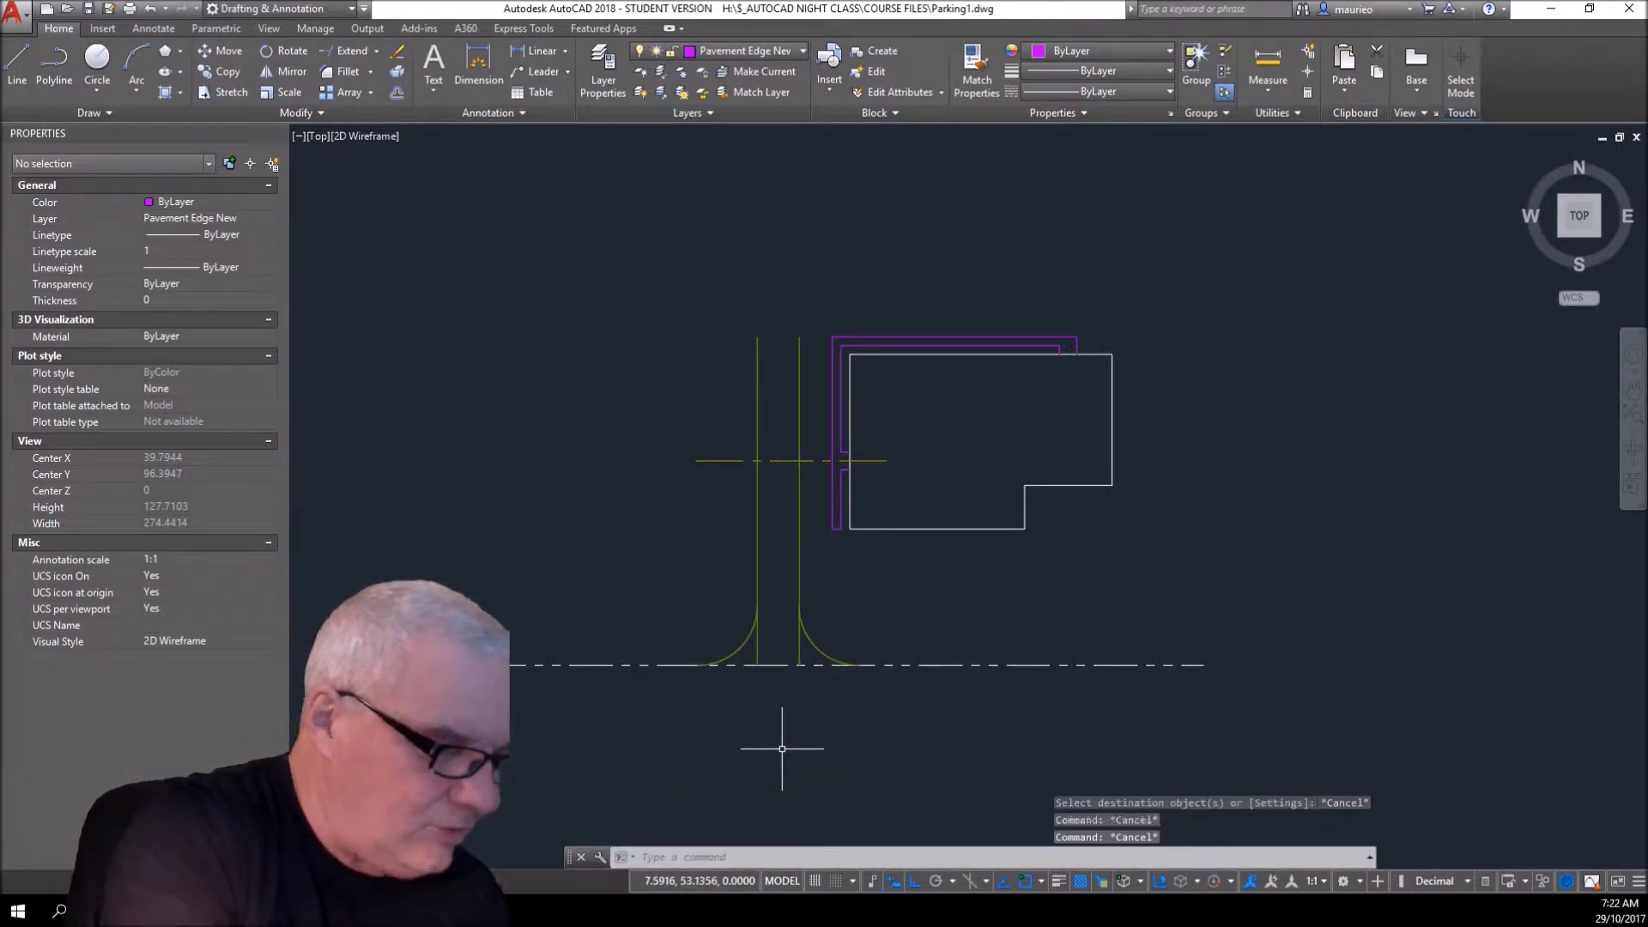
- Trim the leftover straight piece beside the left curb arc
text(tr)
key(Return)
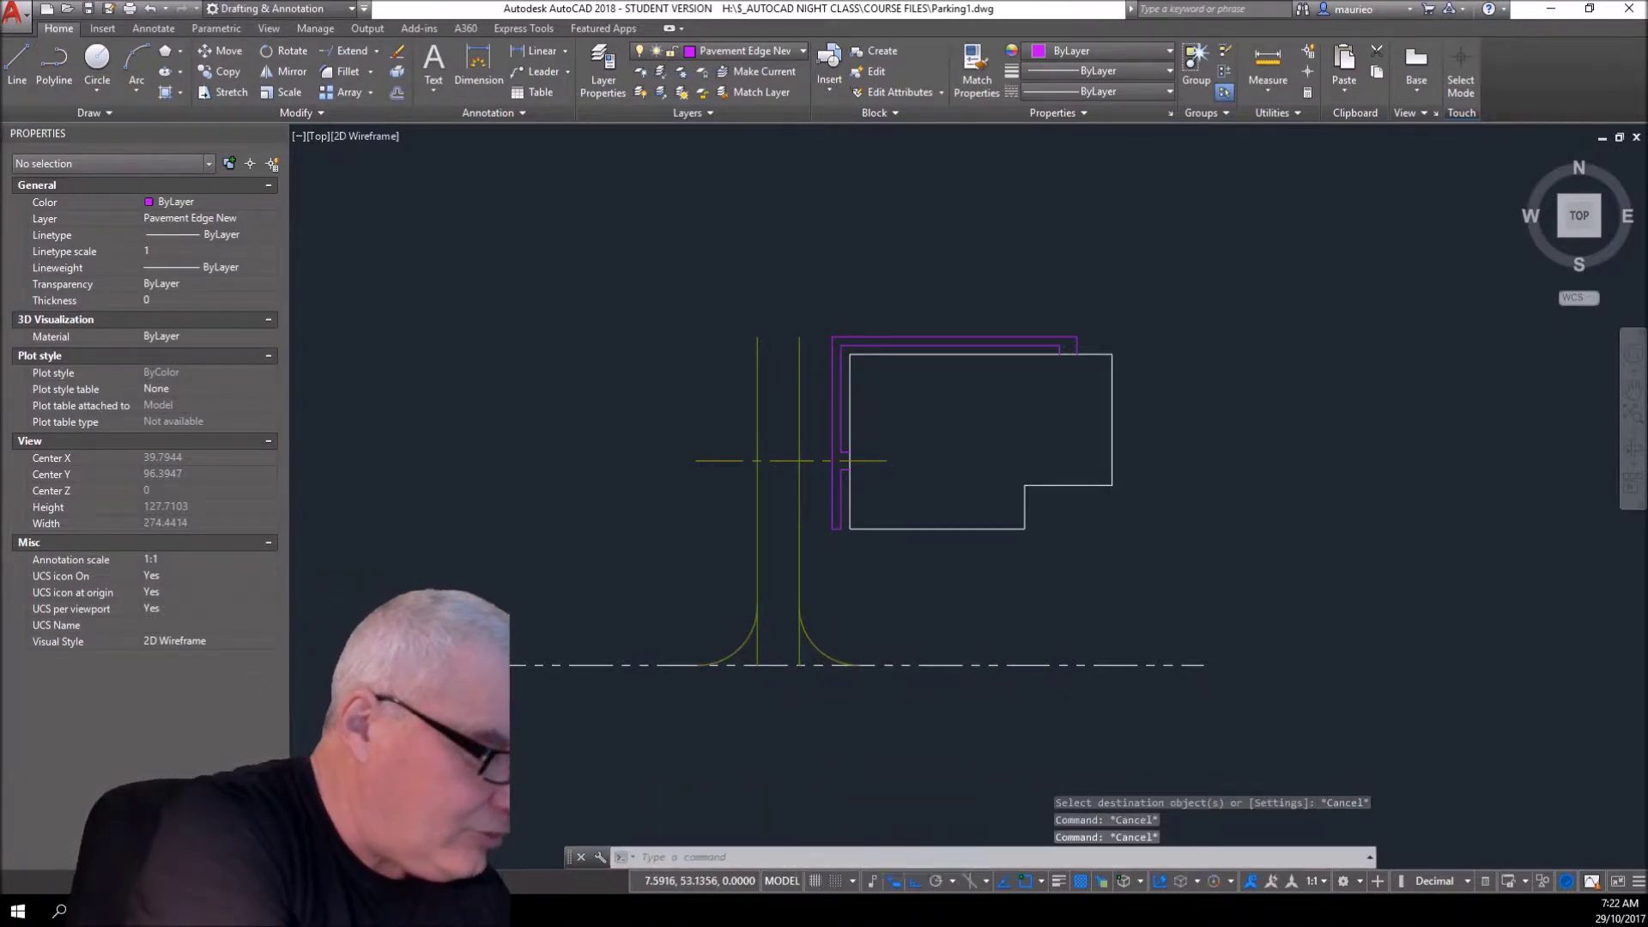
key(Return)
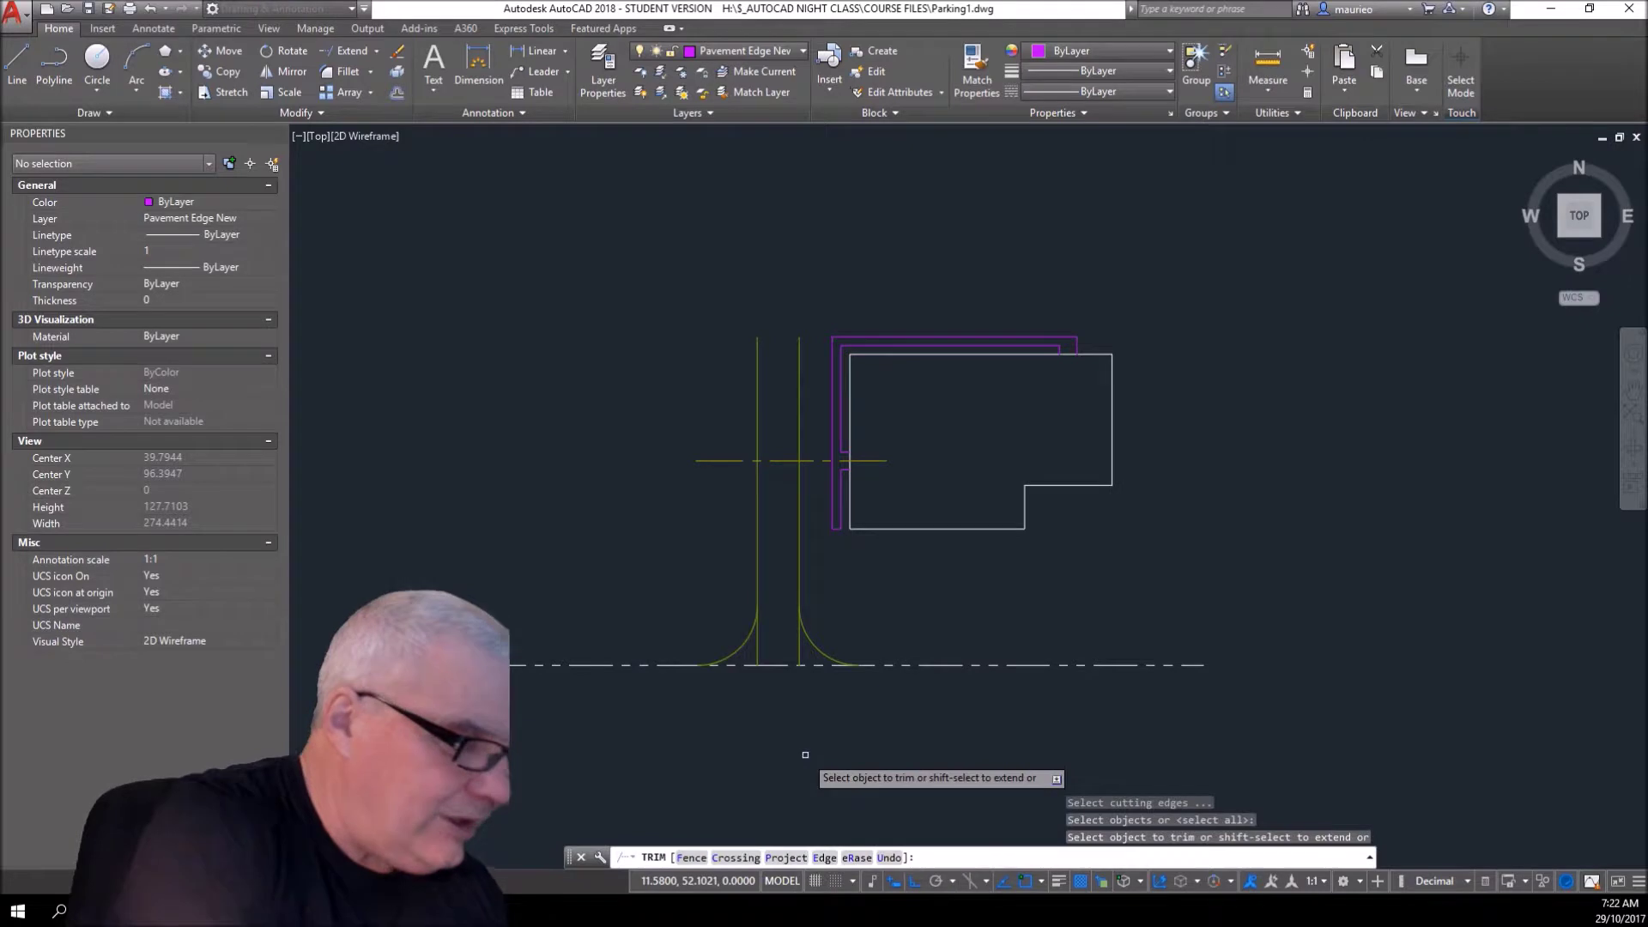
click(756, 645)
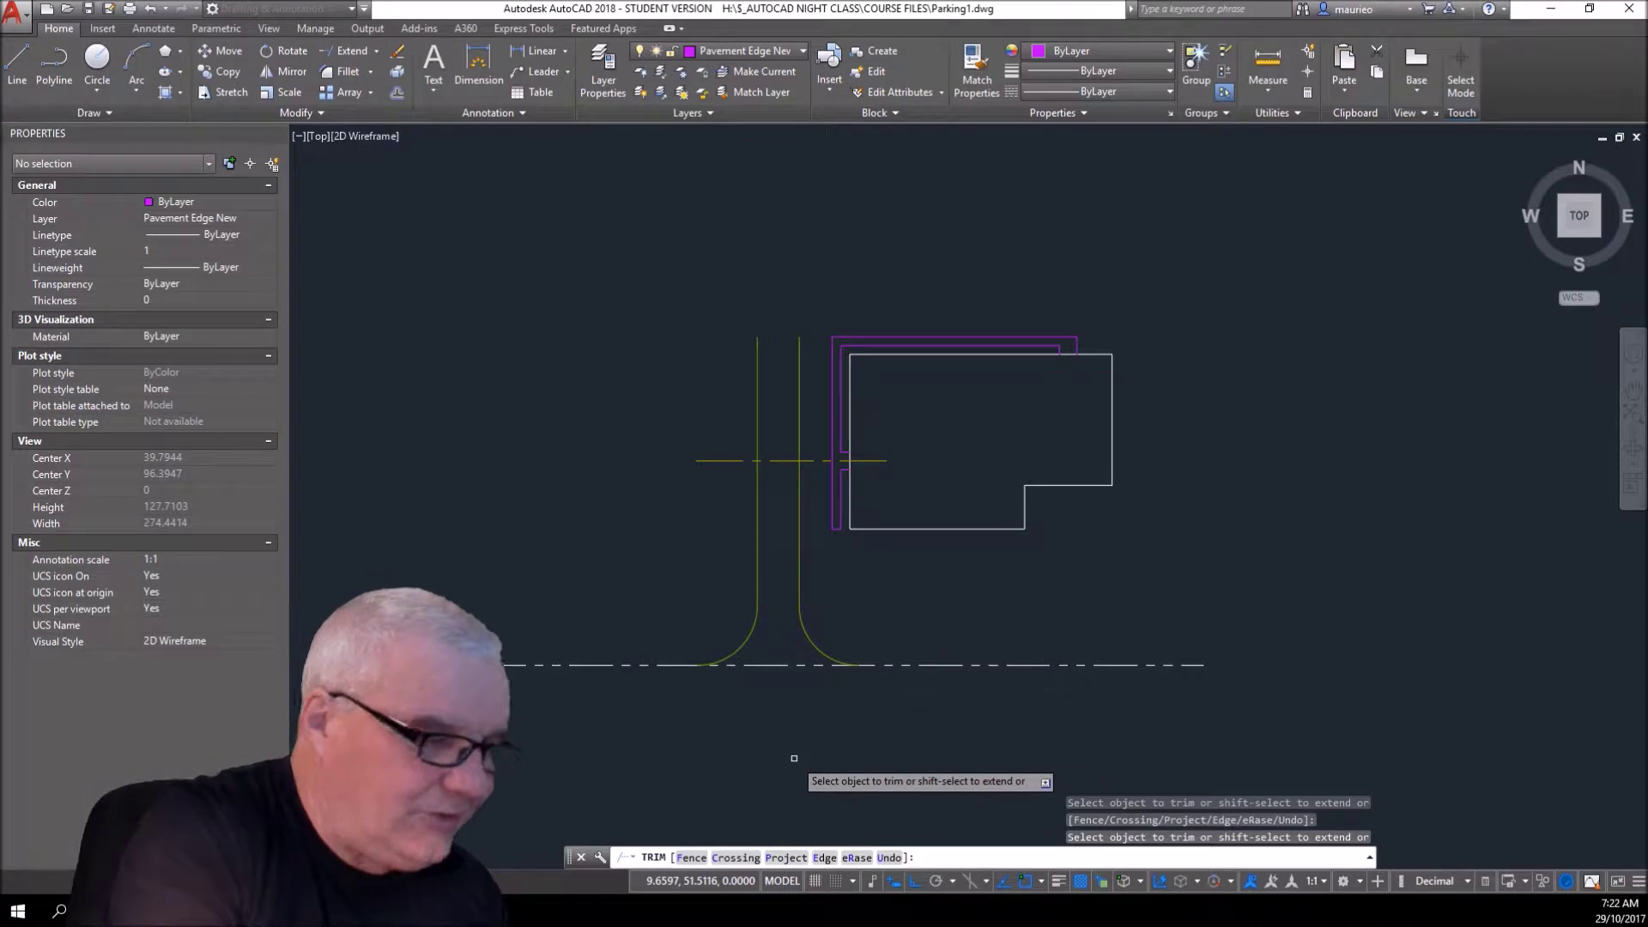
key(Escape)
key(Escape)
key(Escape)
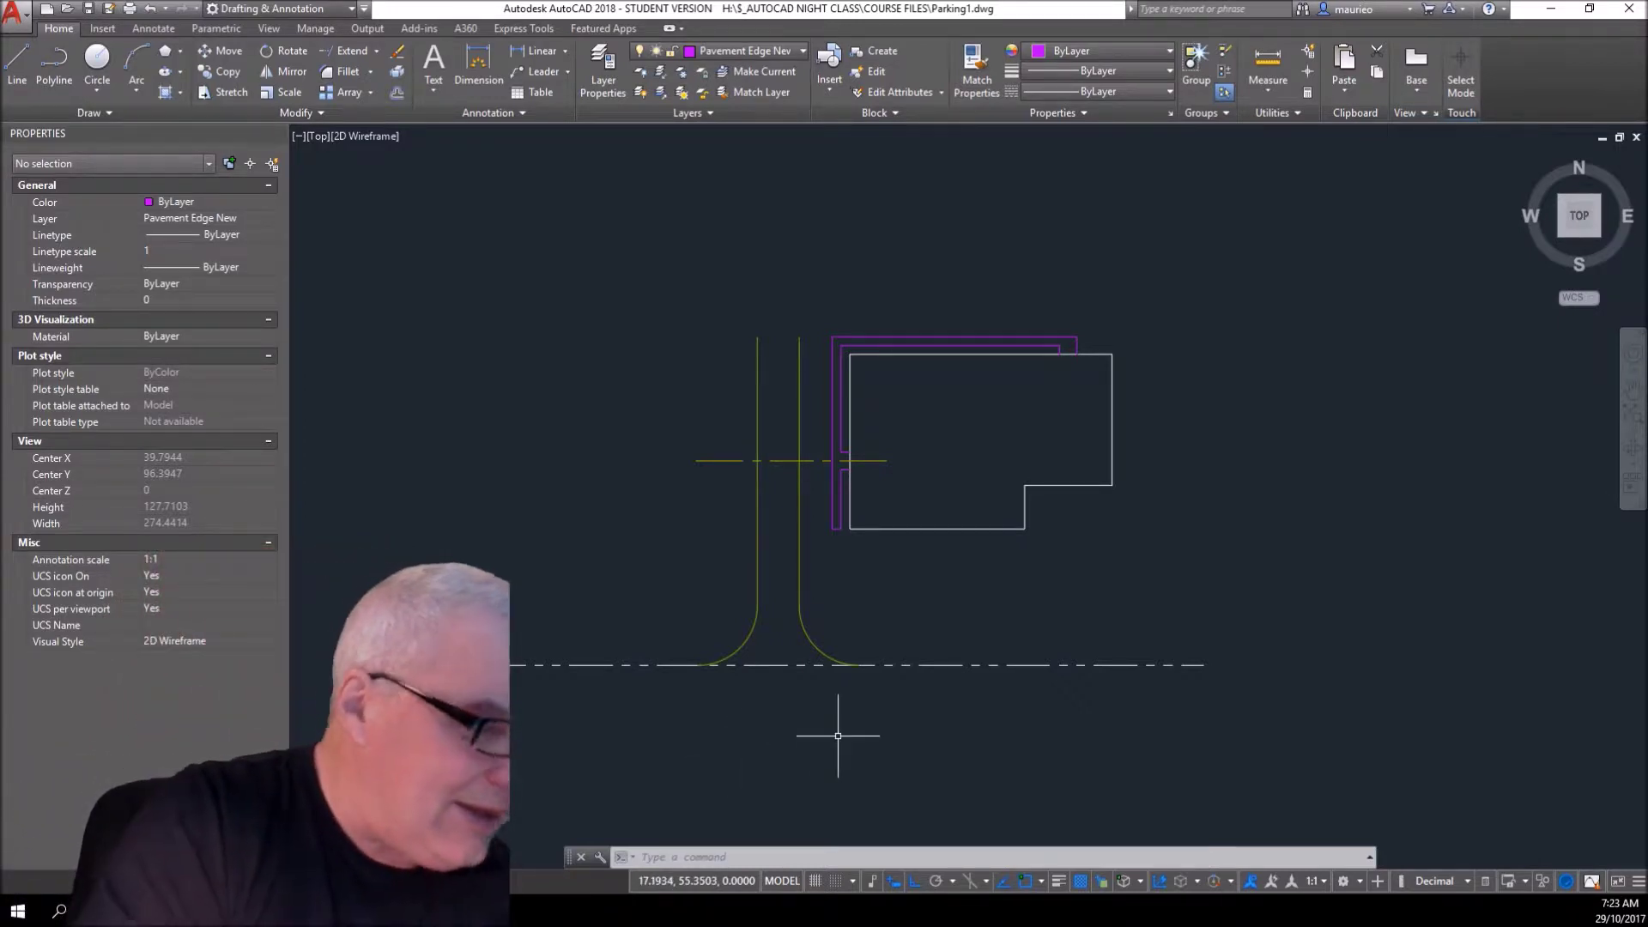
key(Escape)
key(Escape)
key(Escape)
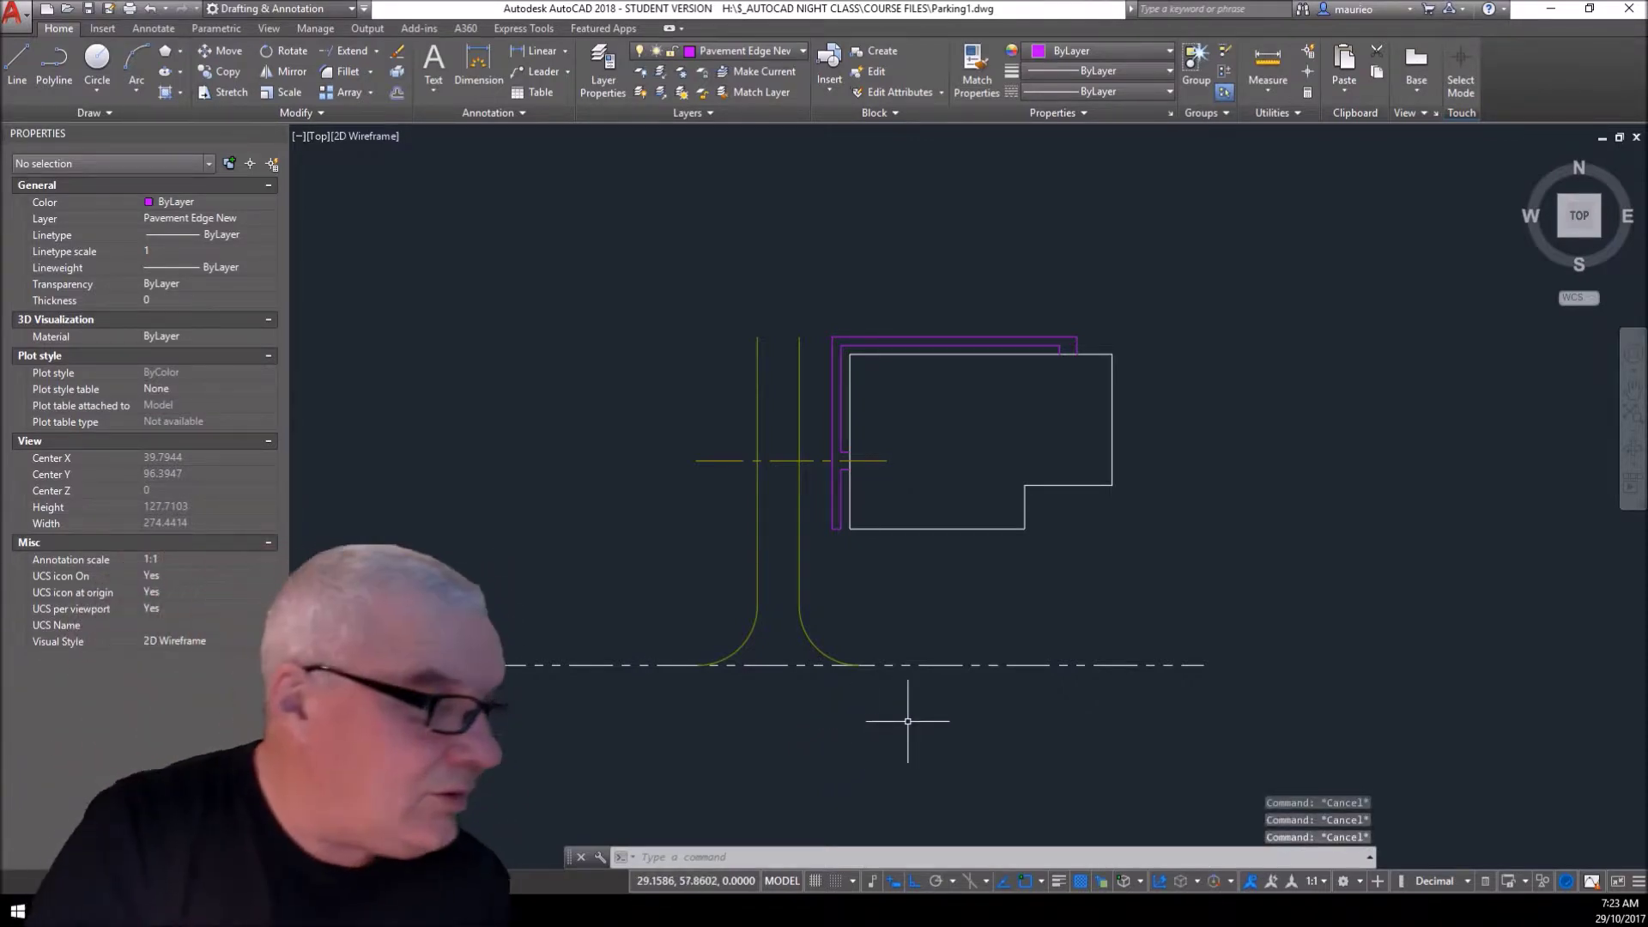
- Make Parking the current layer
text(l)
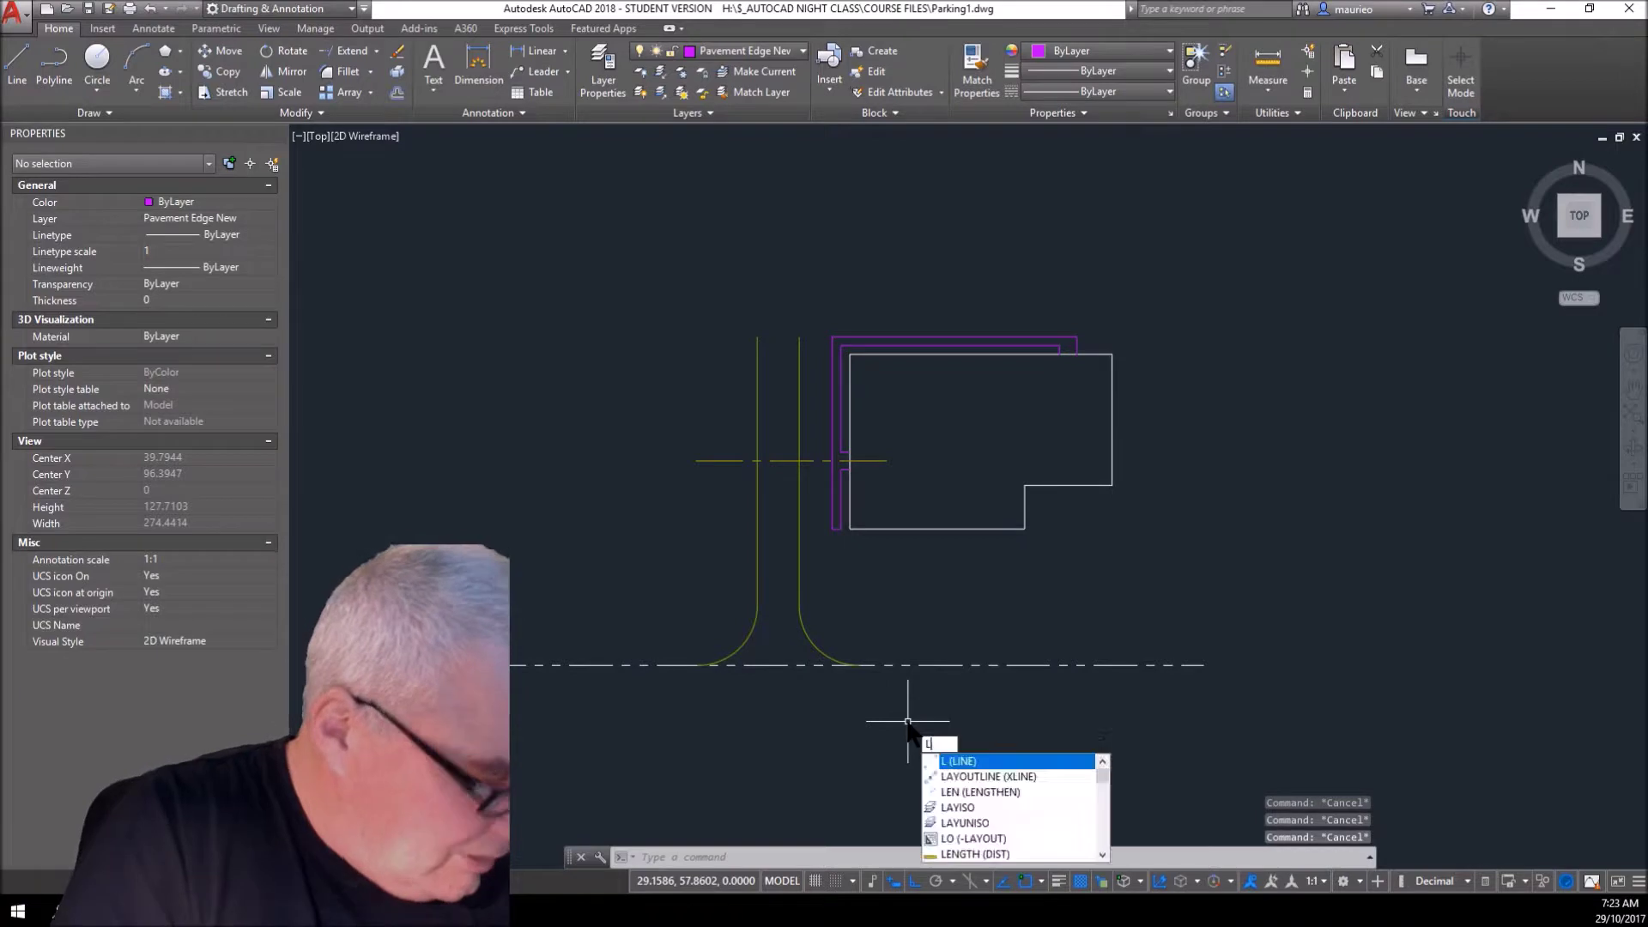
key(Return)
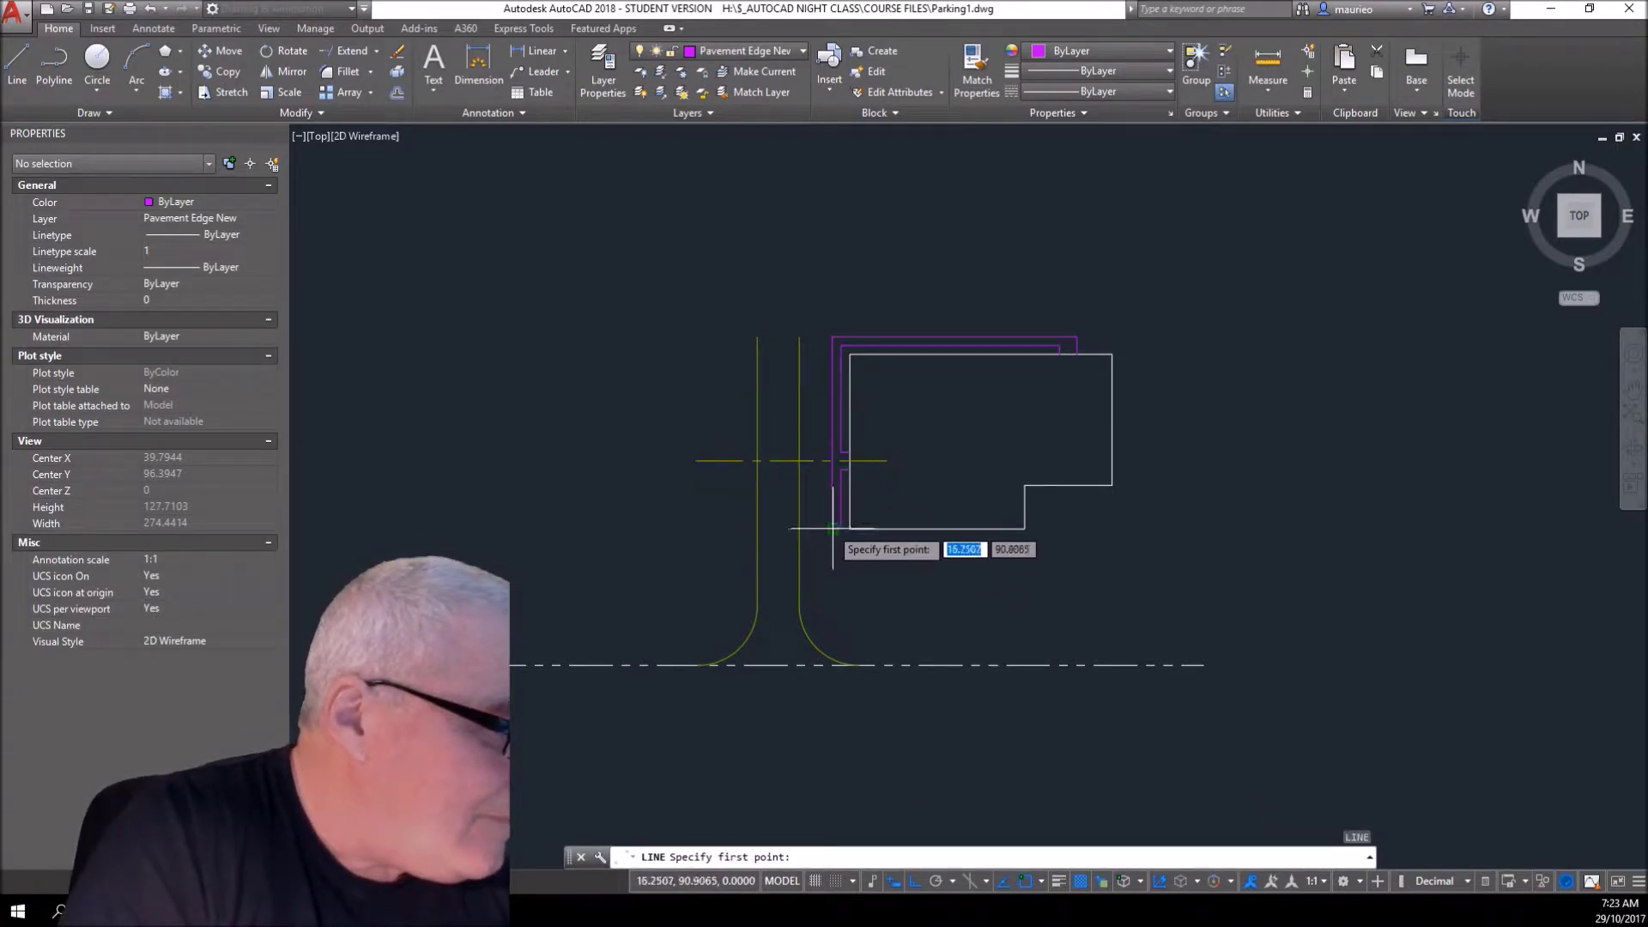
click(801, 52)
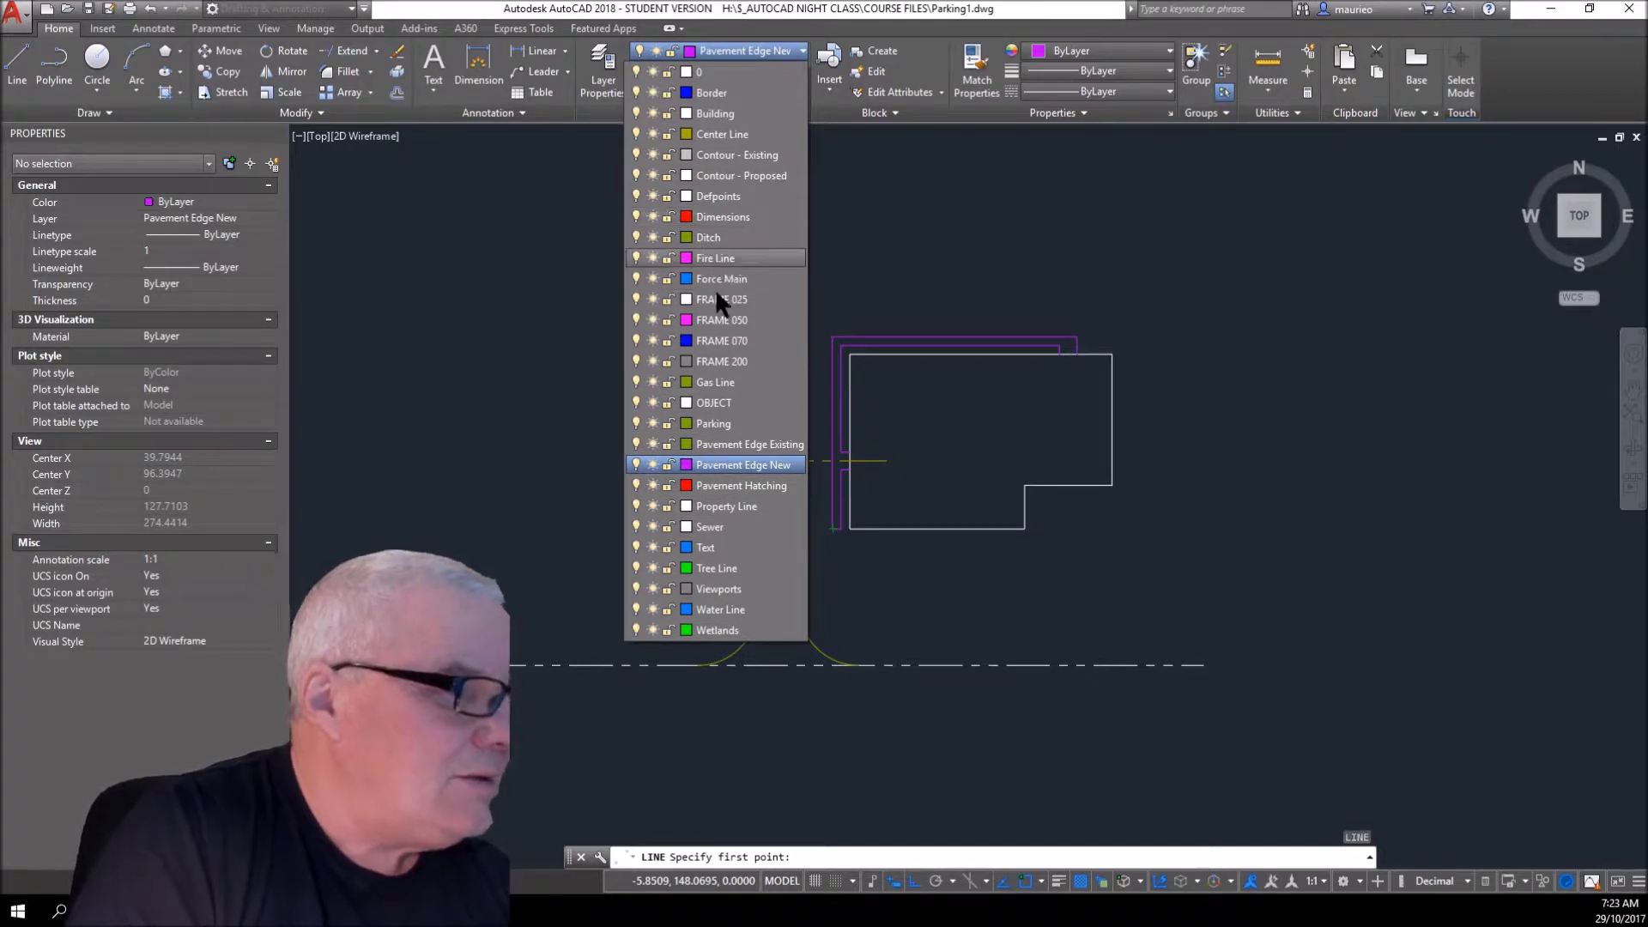
click(717, 424)
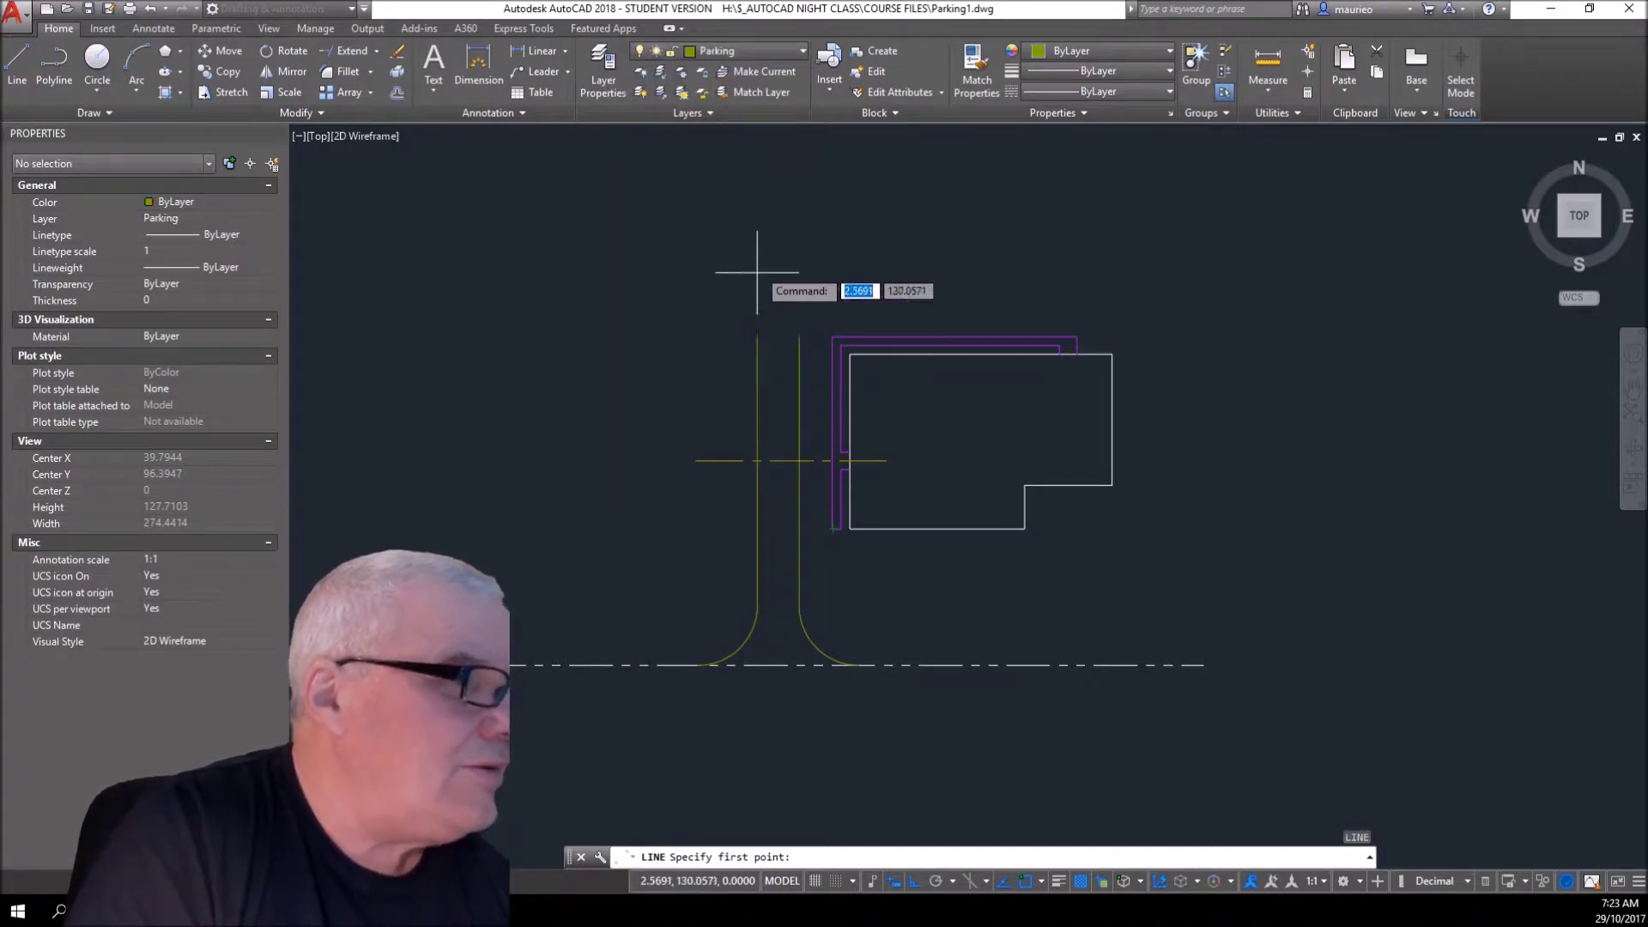
scroll(811, 538, up, 5)
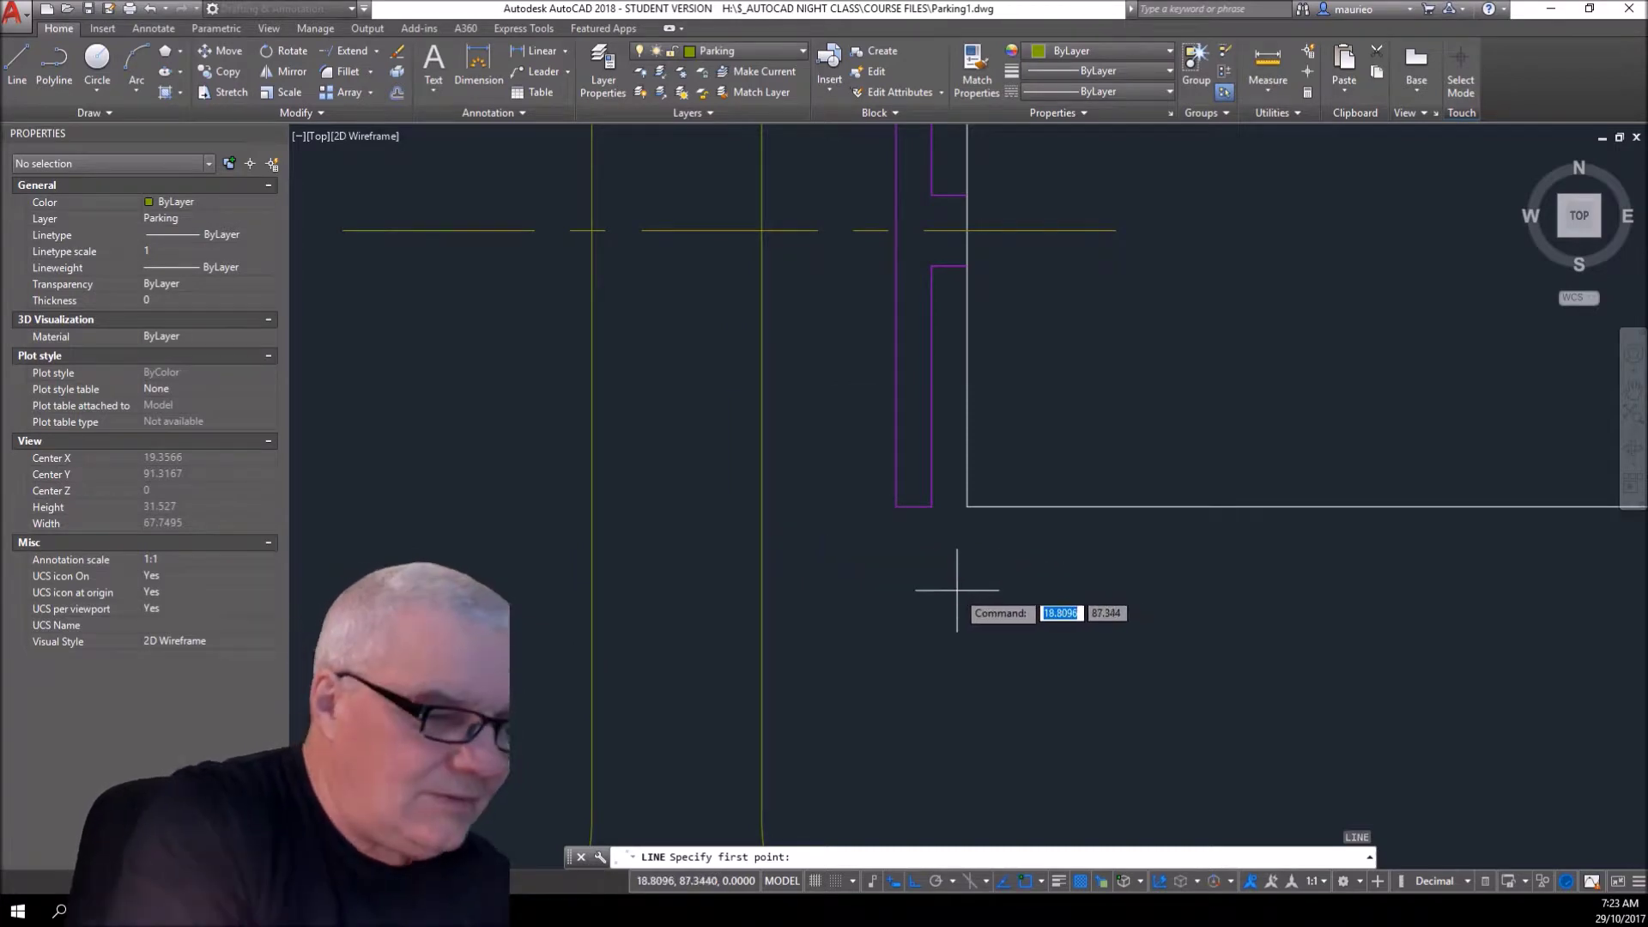
key(Escape)
key(Escape)
key(Escape)
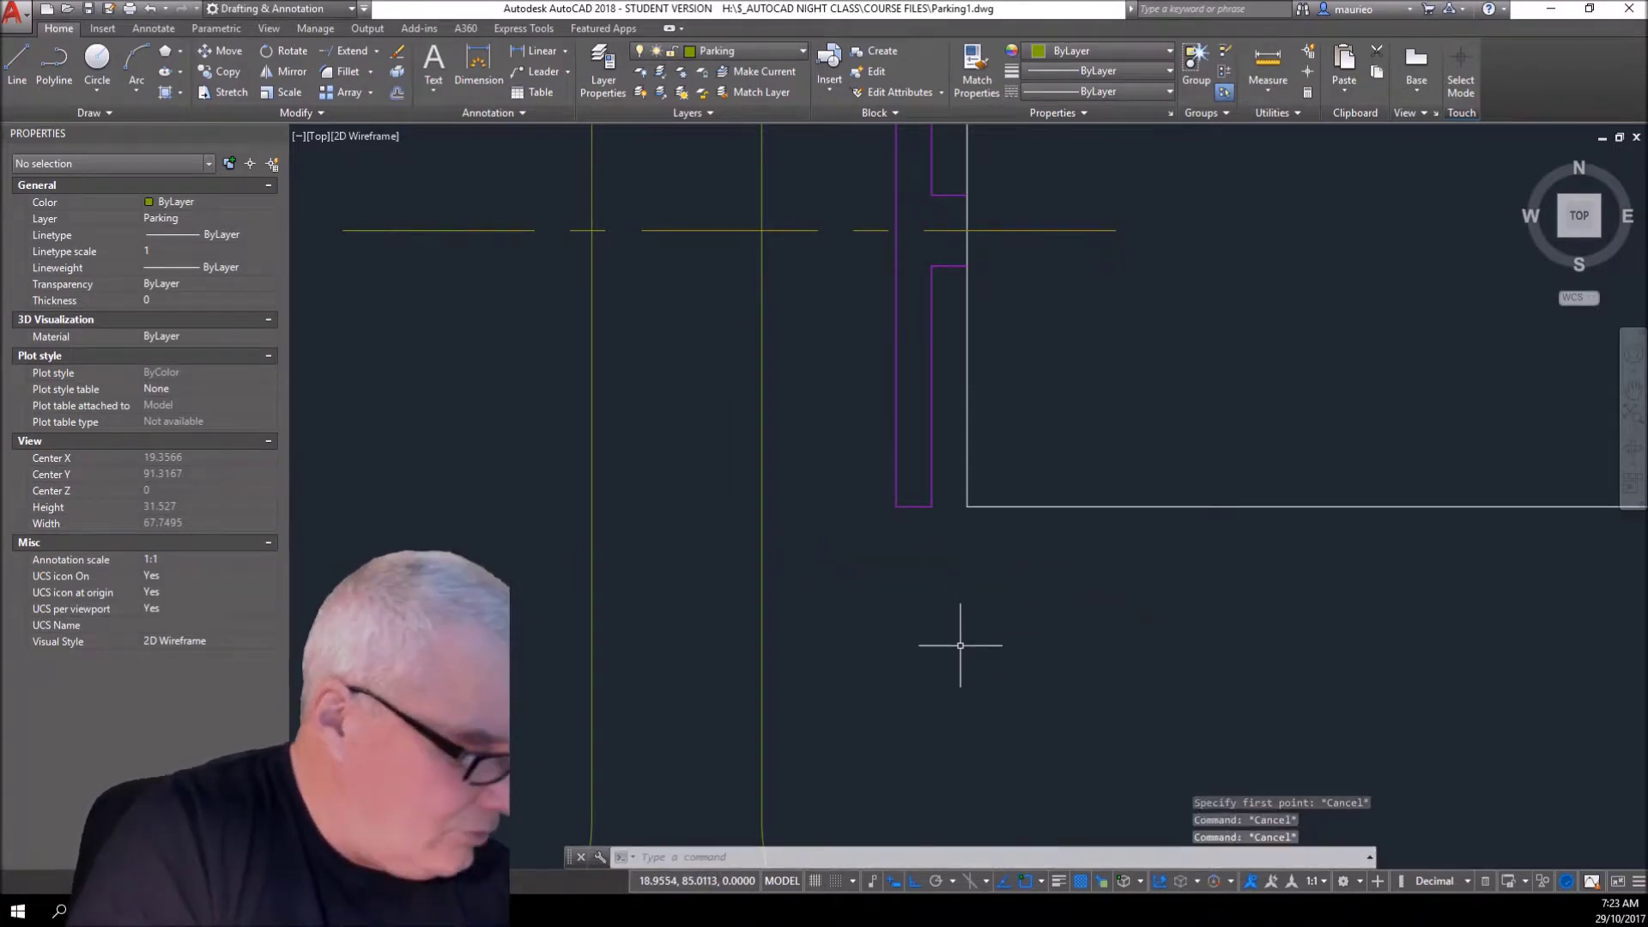
- Draw a short horizontal line from the magenta edge's lower end to the yellow pavement edge
text(l)
key(Return)
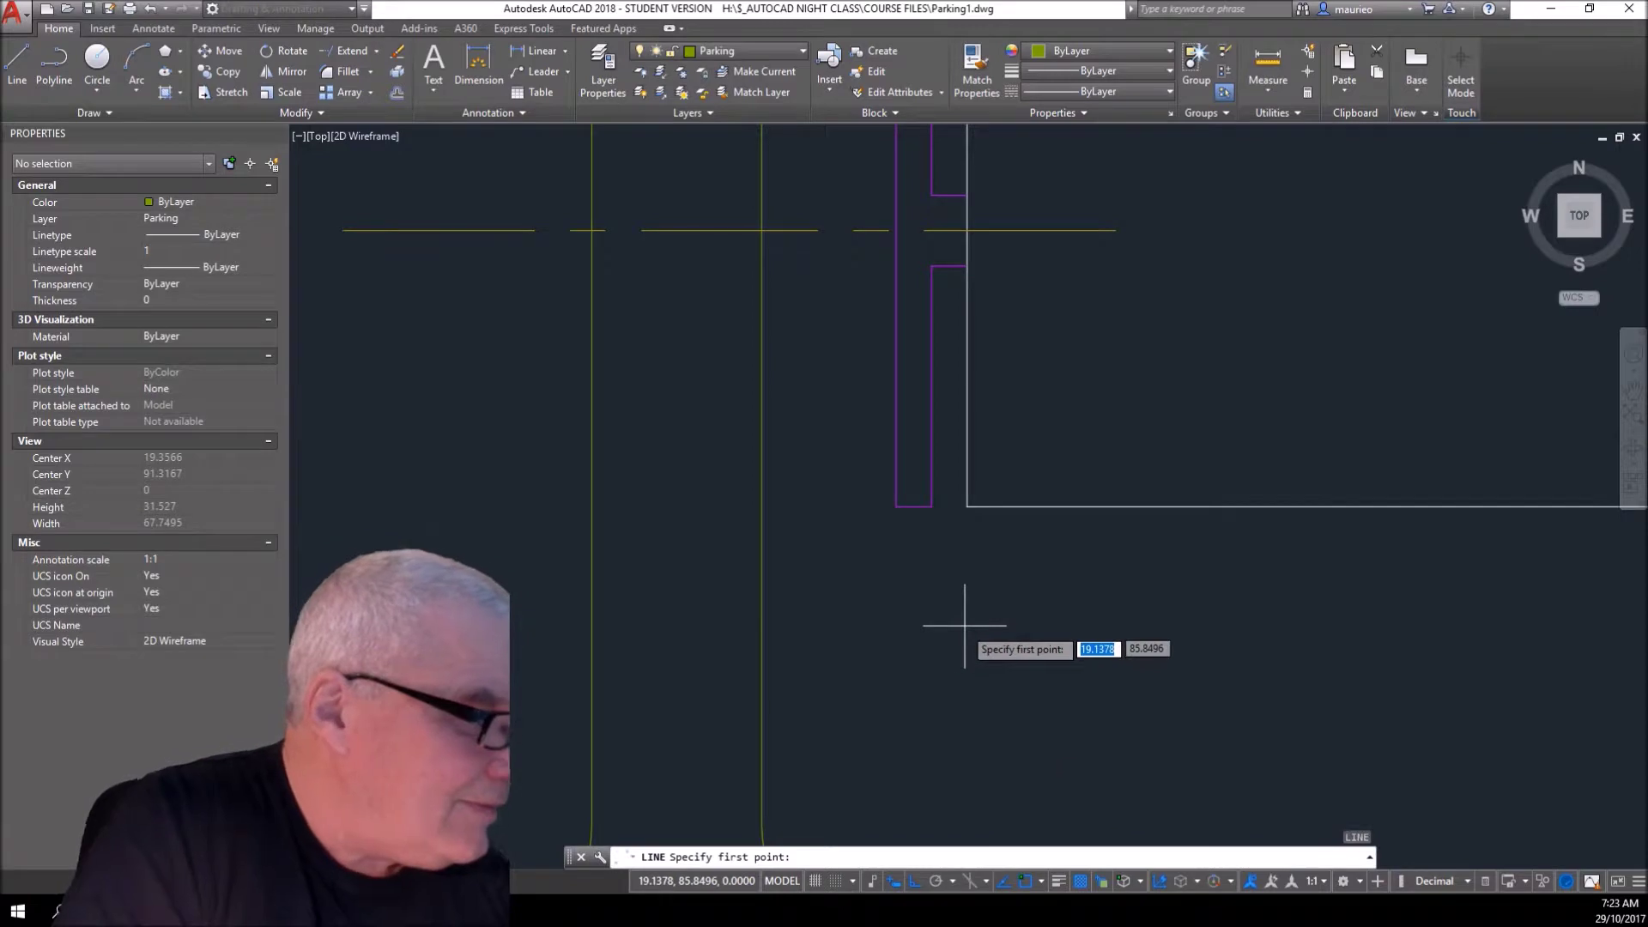
click(898, 505)
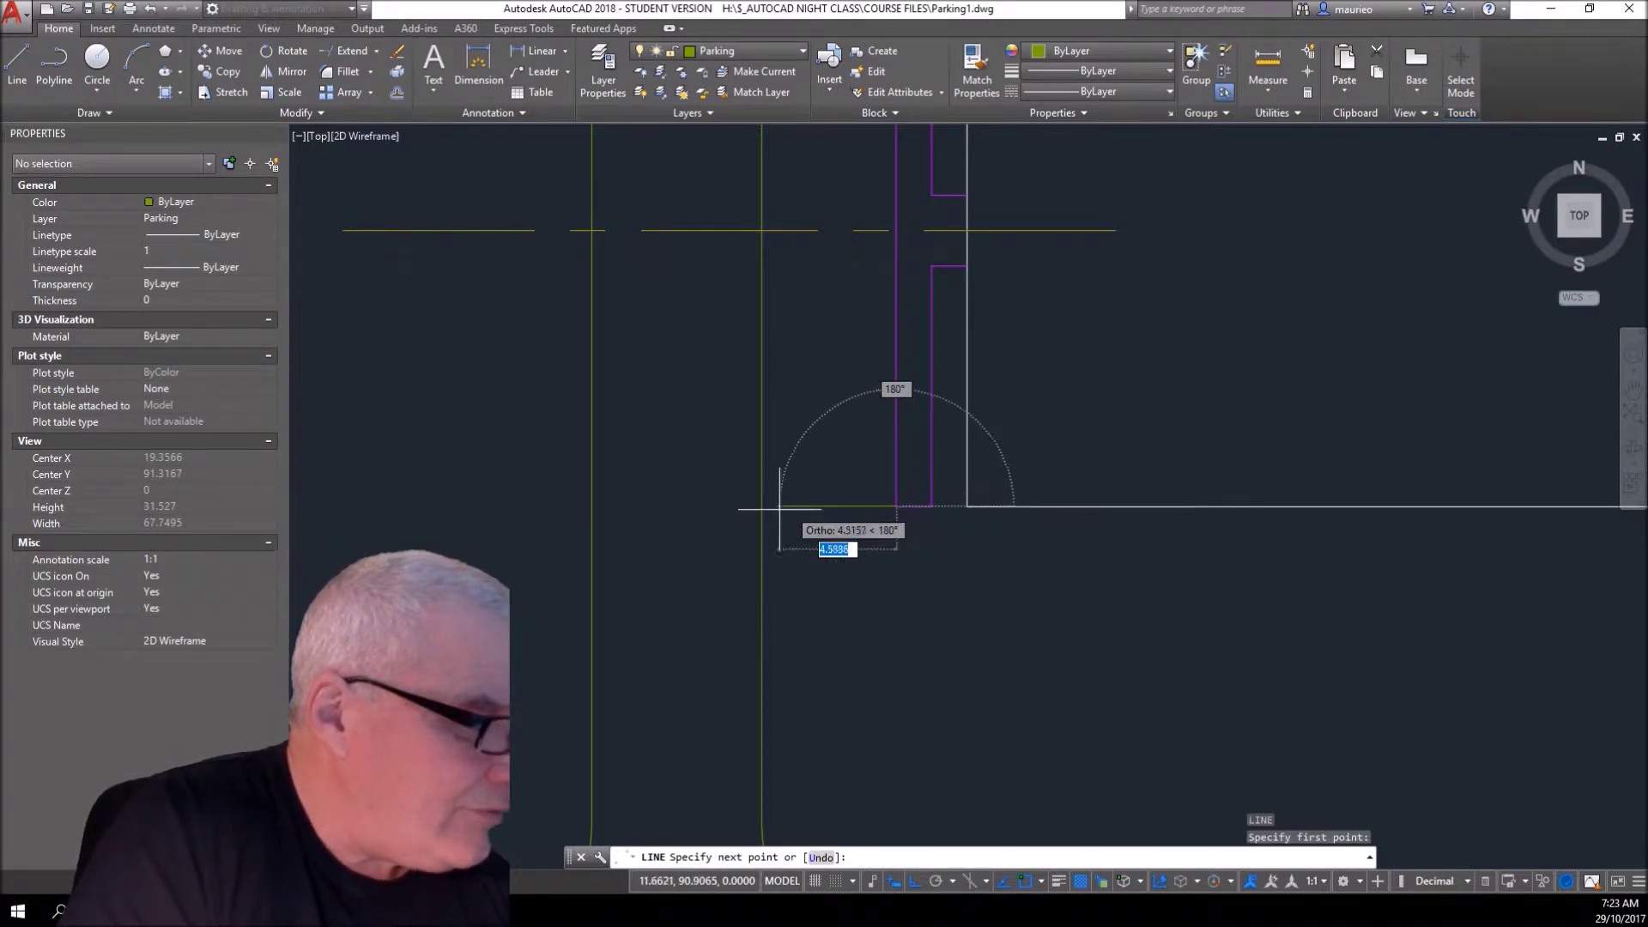
click(761, 506)
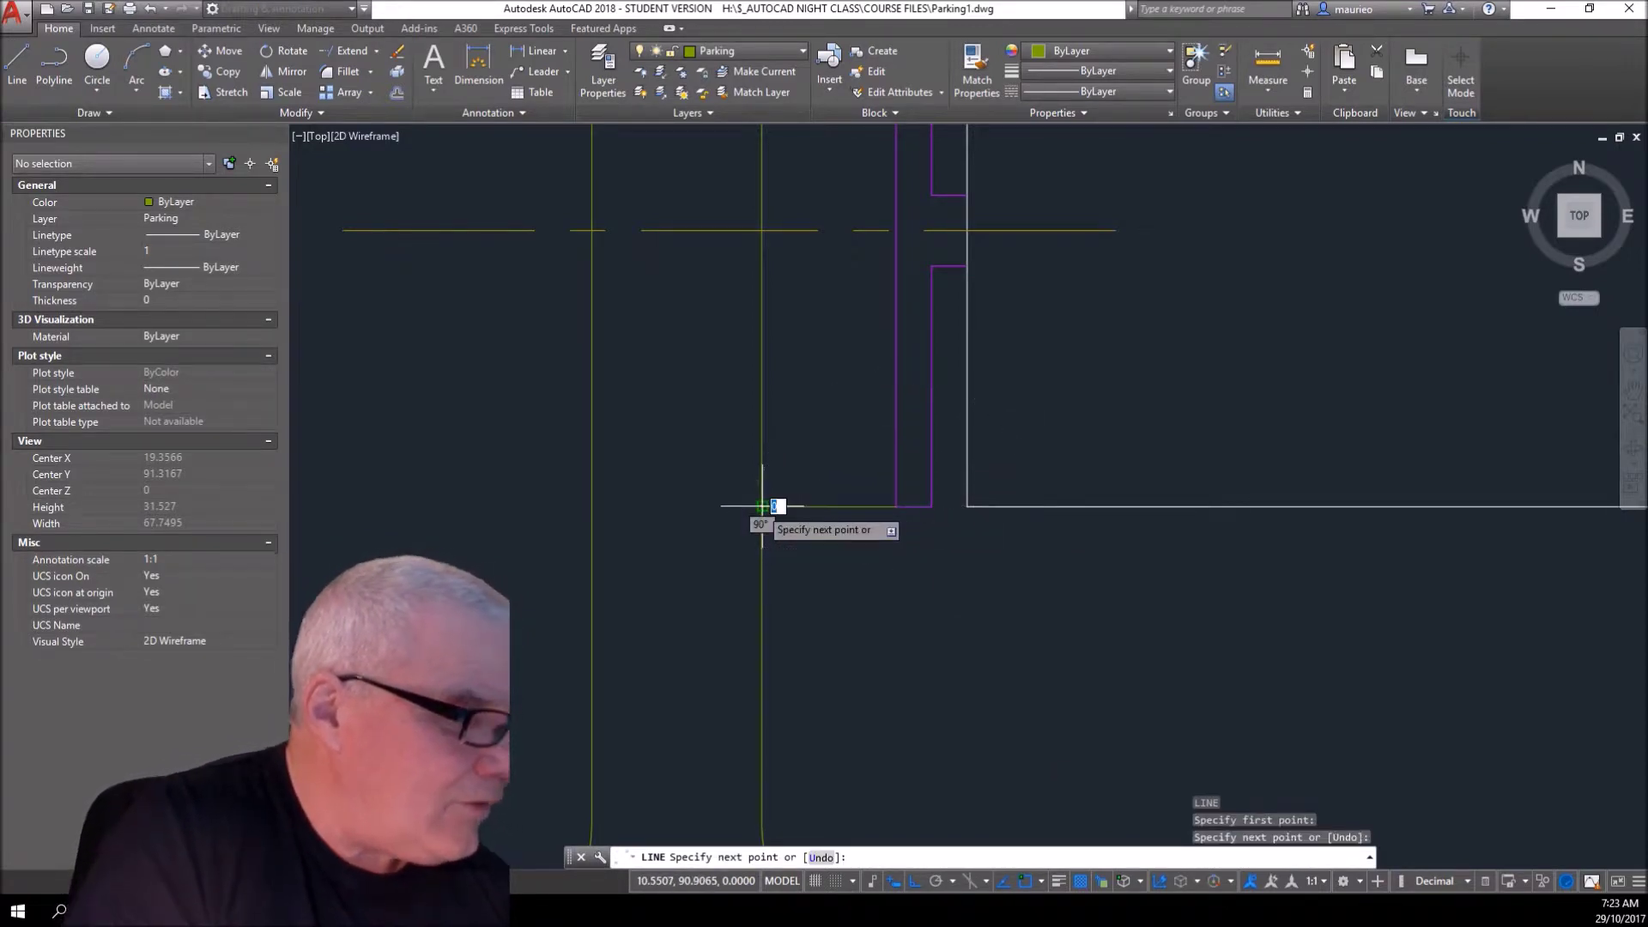
key(Escape)
key(Escape)
key(Escape)
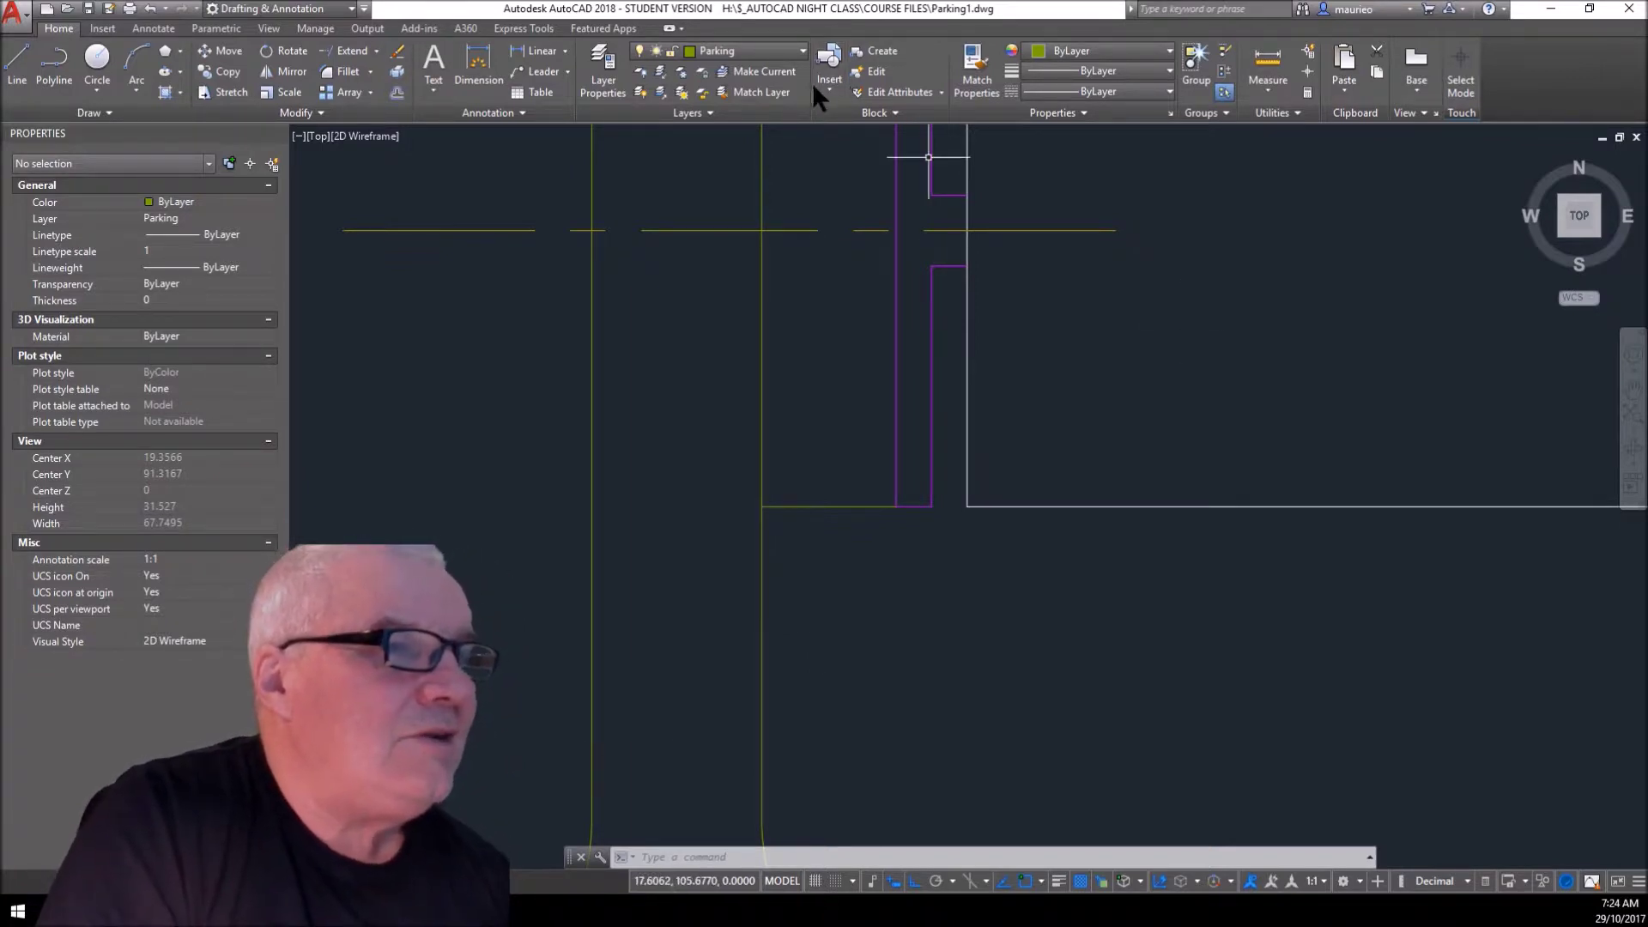
- Fillet the yellow vertical pavement edge and the short horizontal Parking line with a 1.5 radius
click(349, 63)
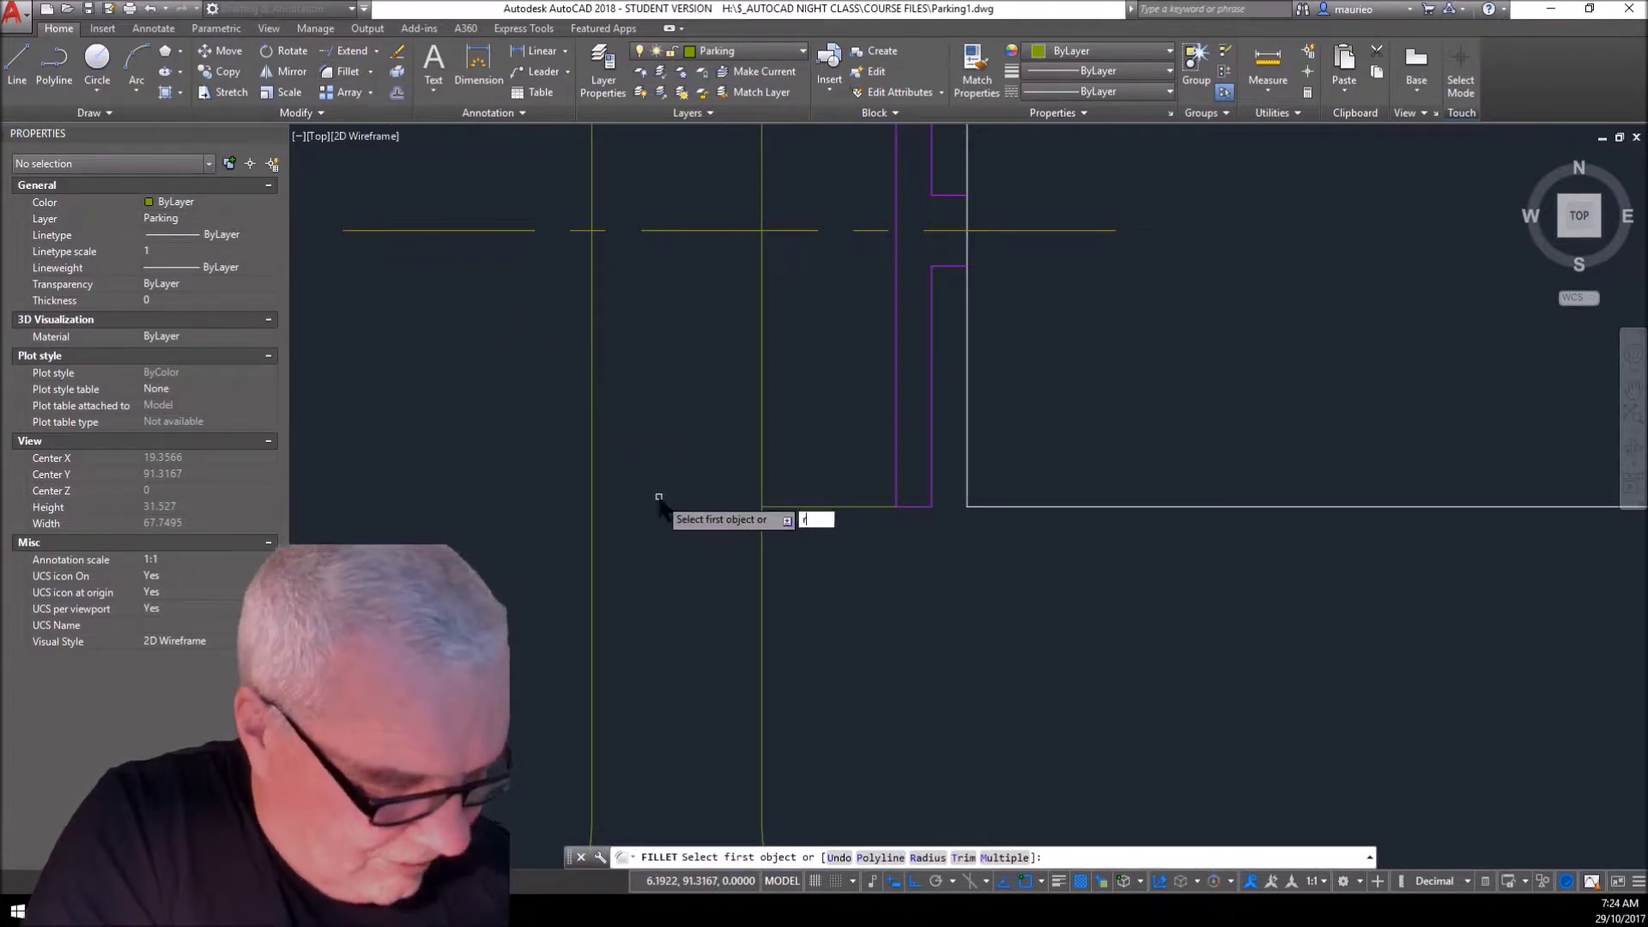
text(r)
key(Return)
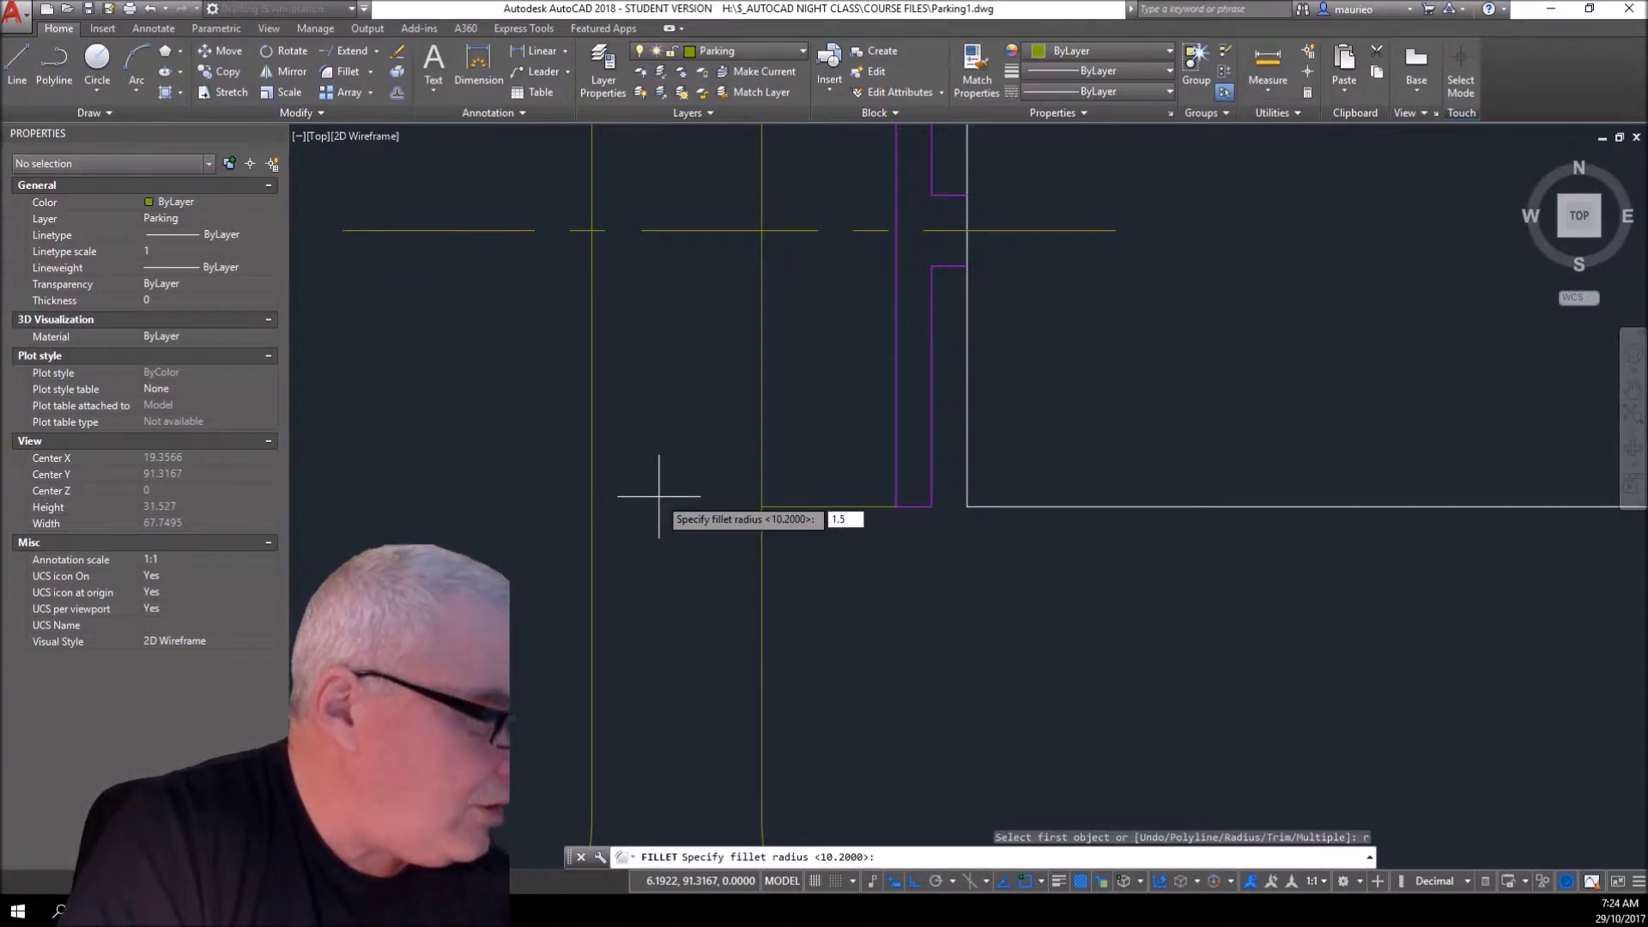
text(1.5)
key(Return)
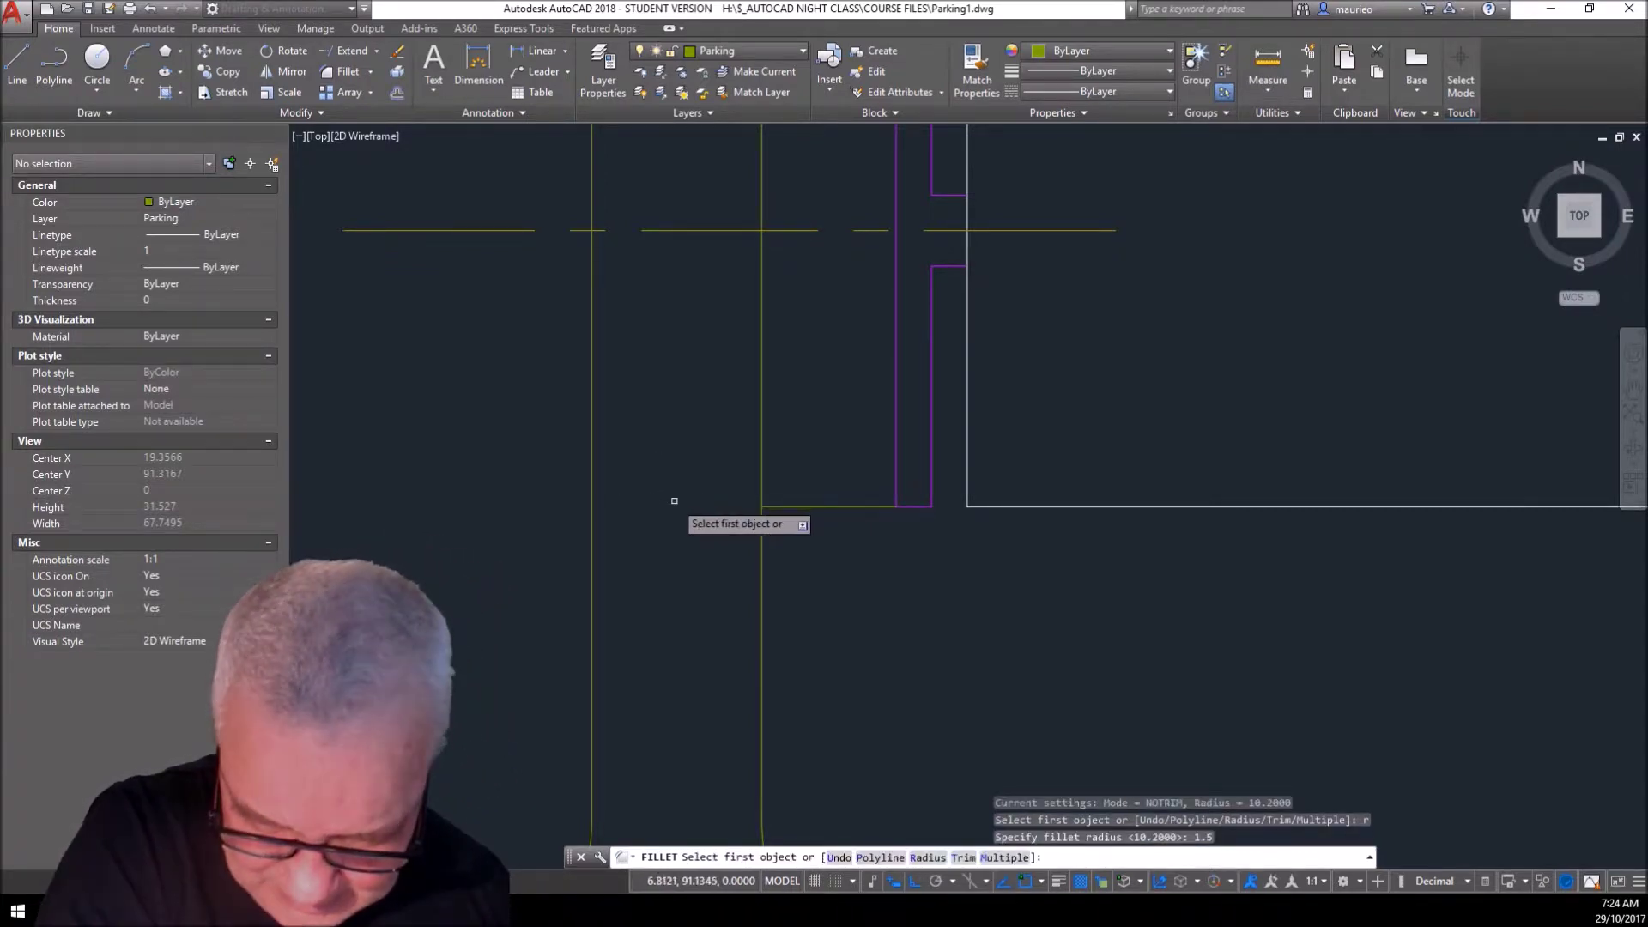
click(762, 526)
click(771, 506)
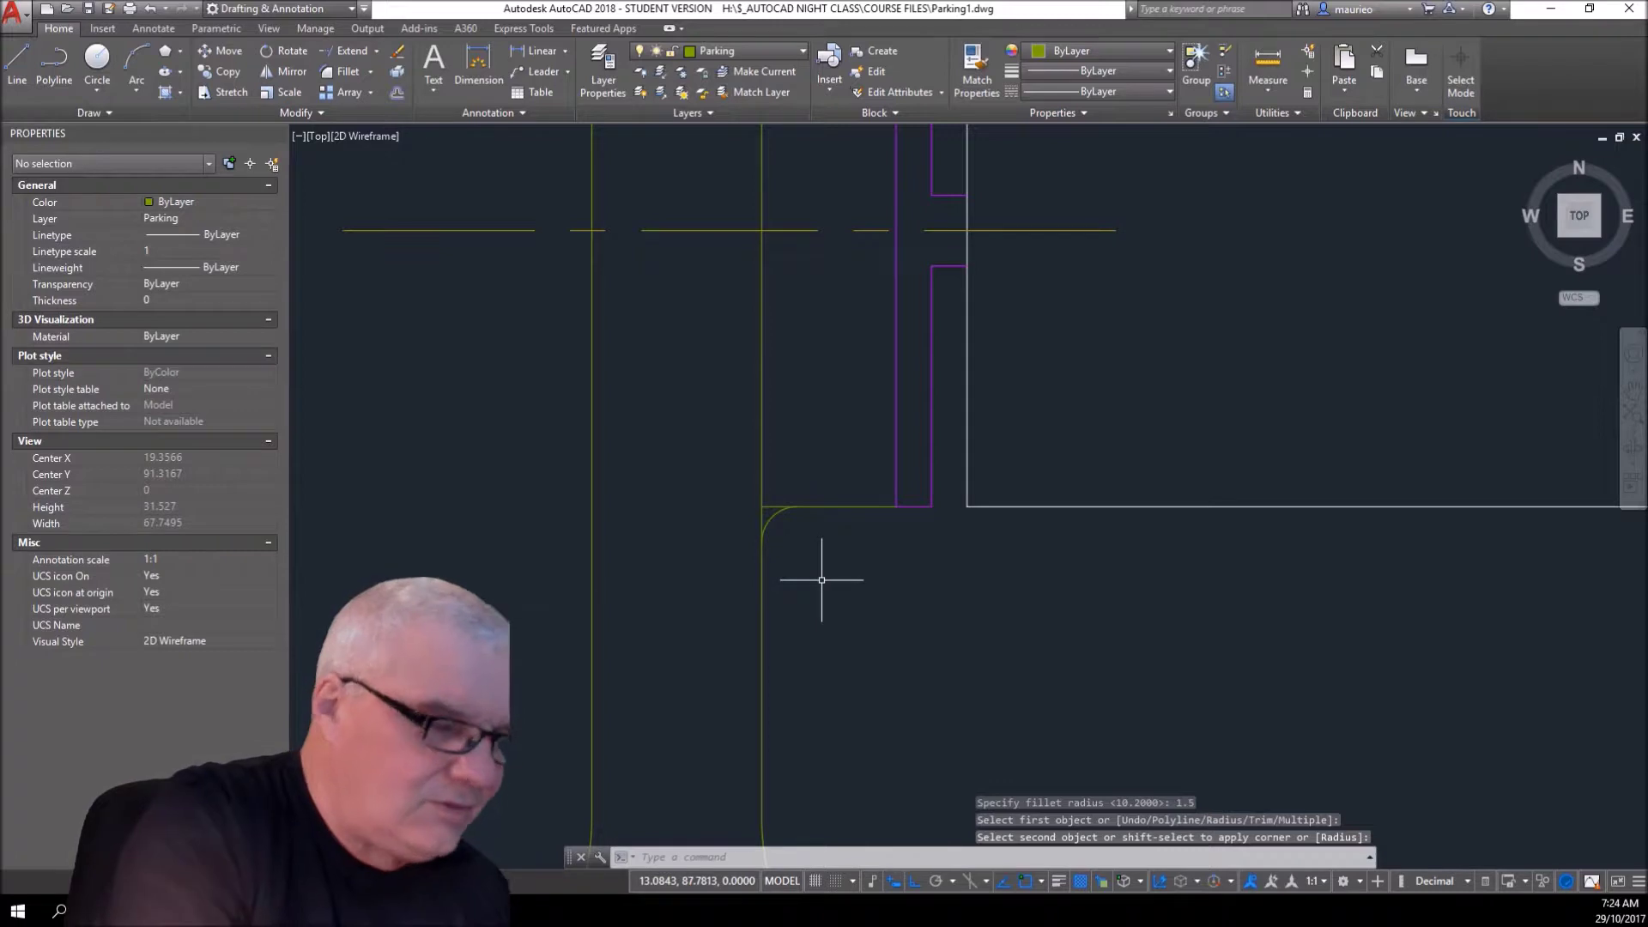
key(Escape)
key(Escape)
key(Escape)
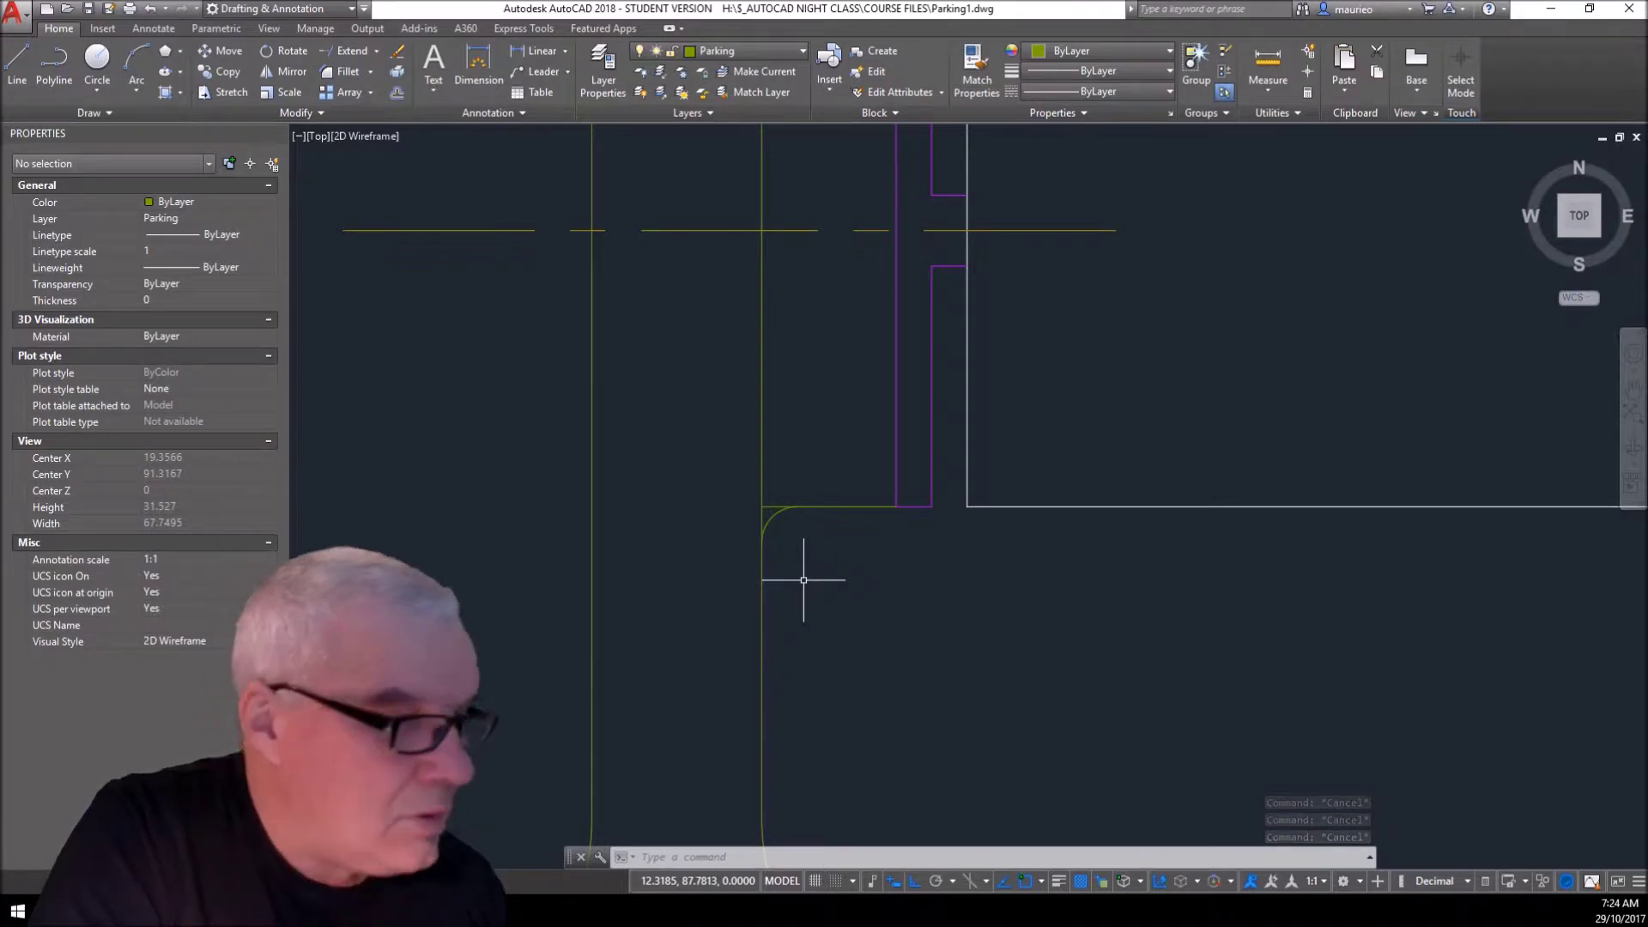
- Trim the yellow edge above the fillet and erase the leftover 21.3-unit vertical stub
text(tr)
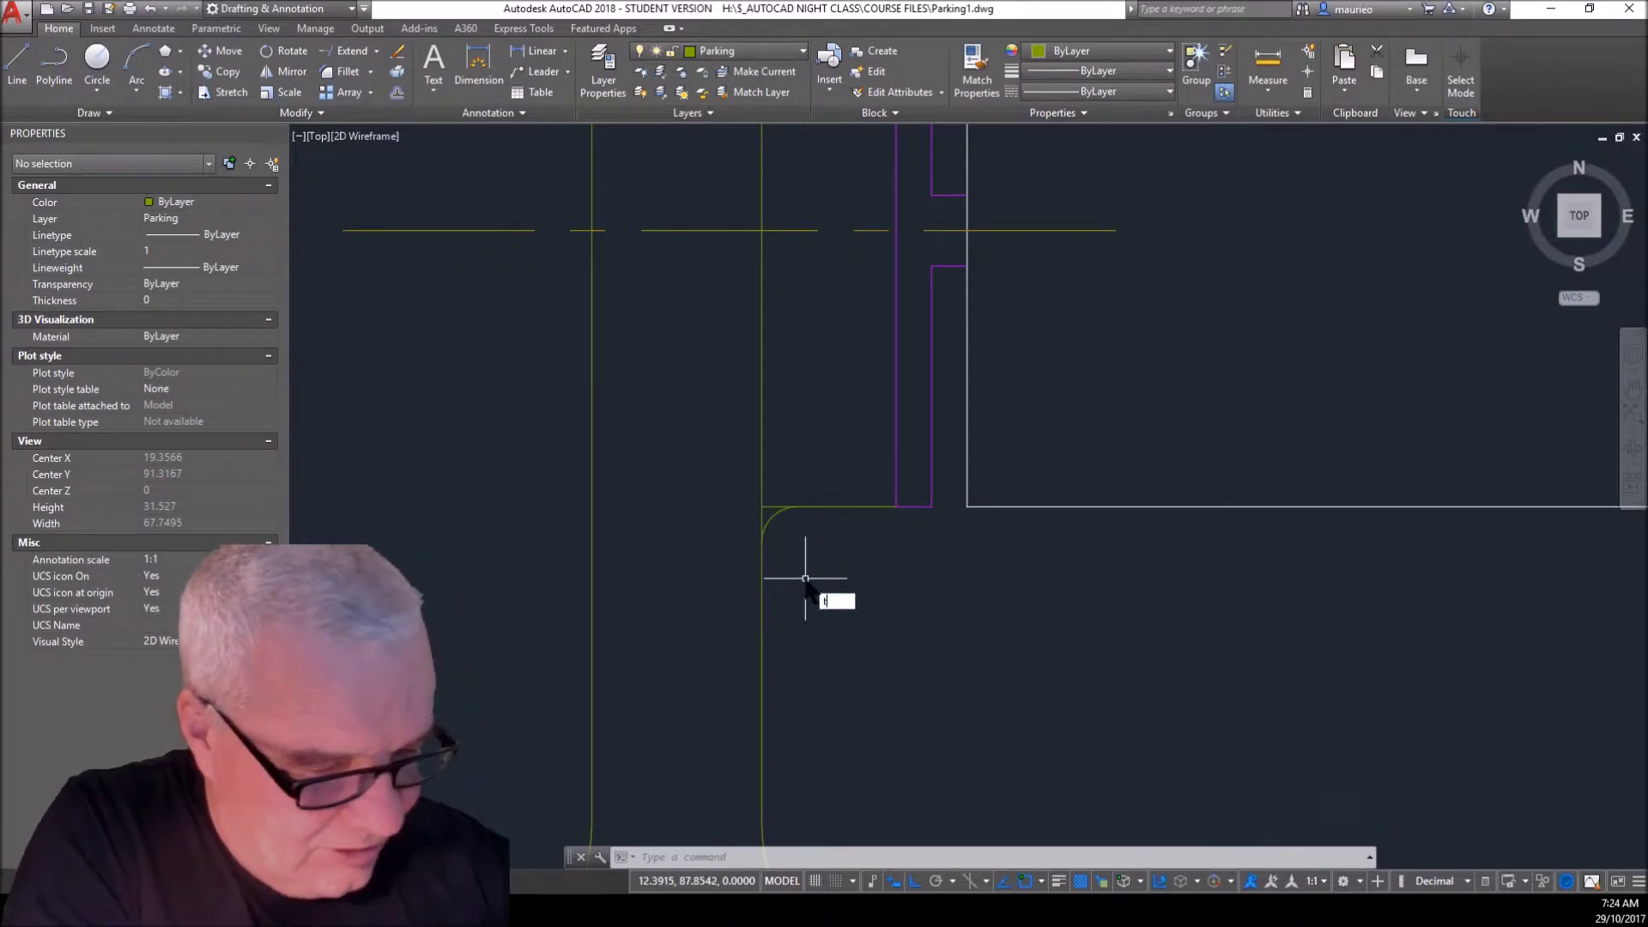
key(Return)
key(Return)
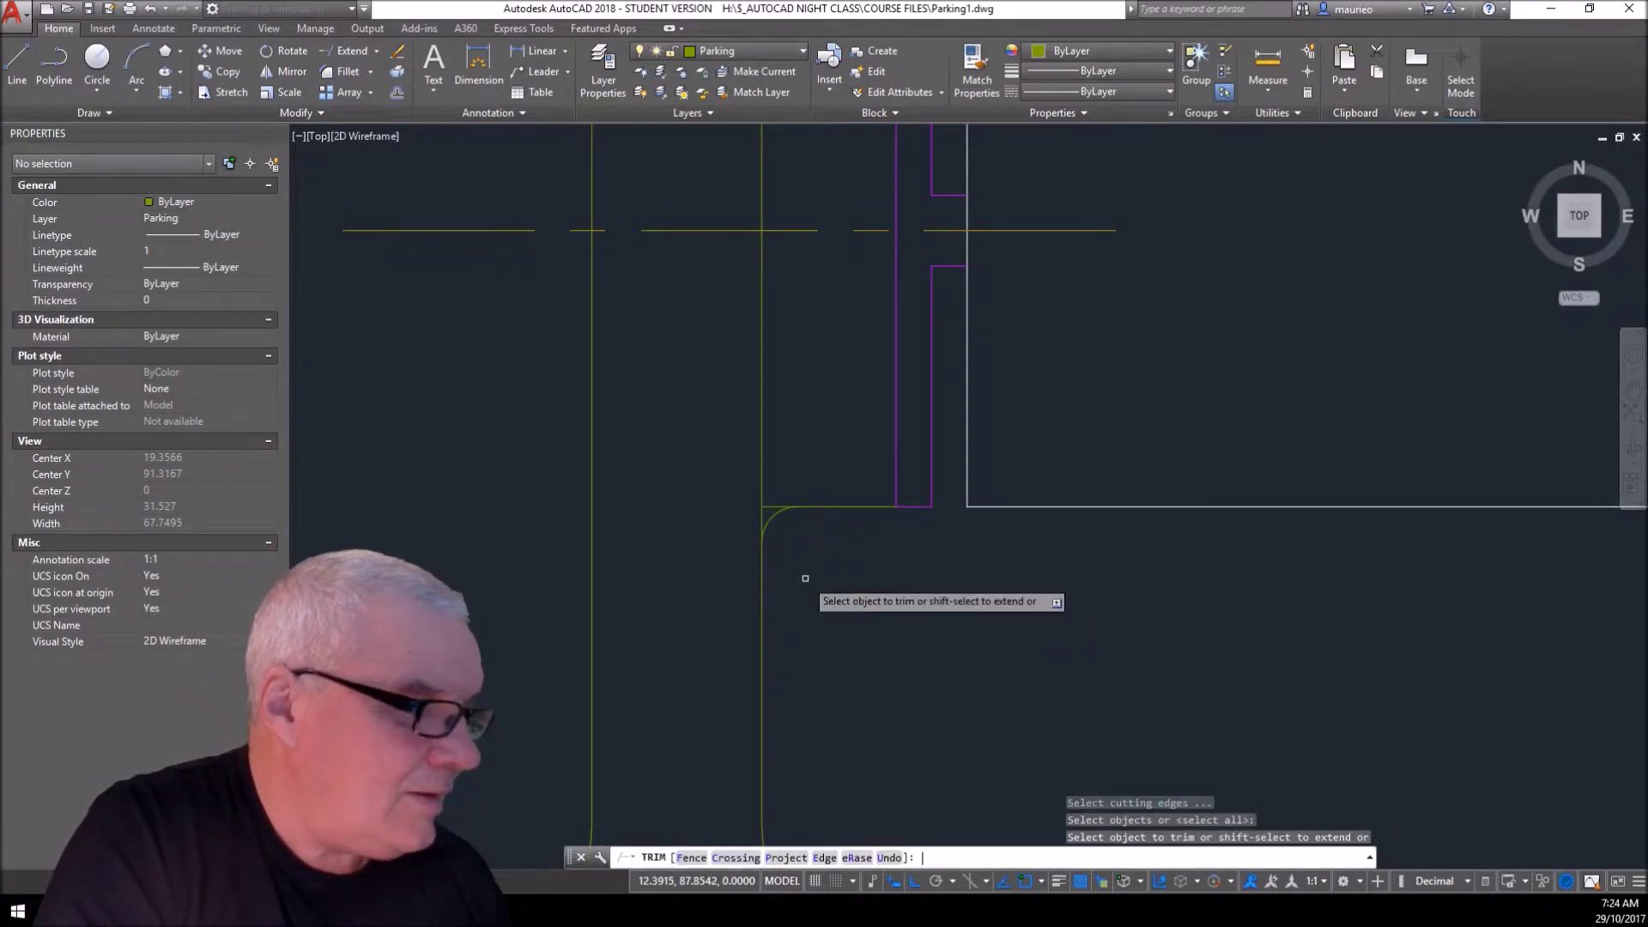
click(758, 481)
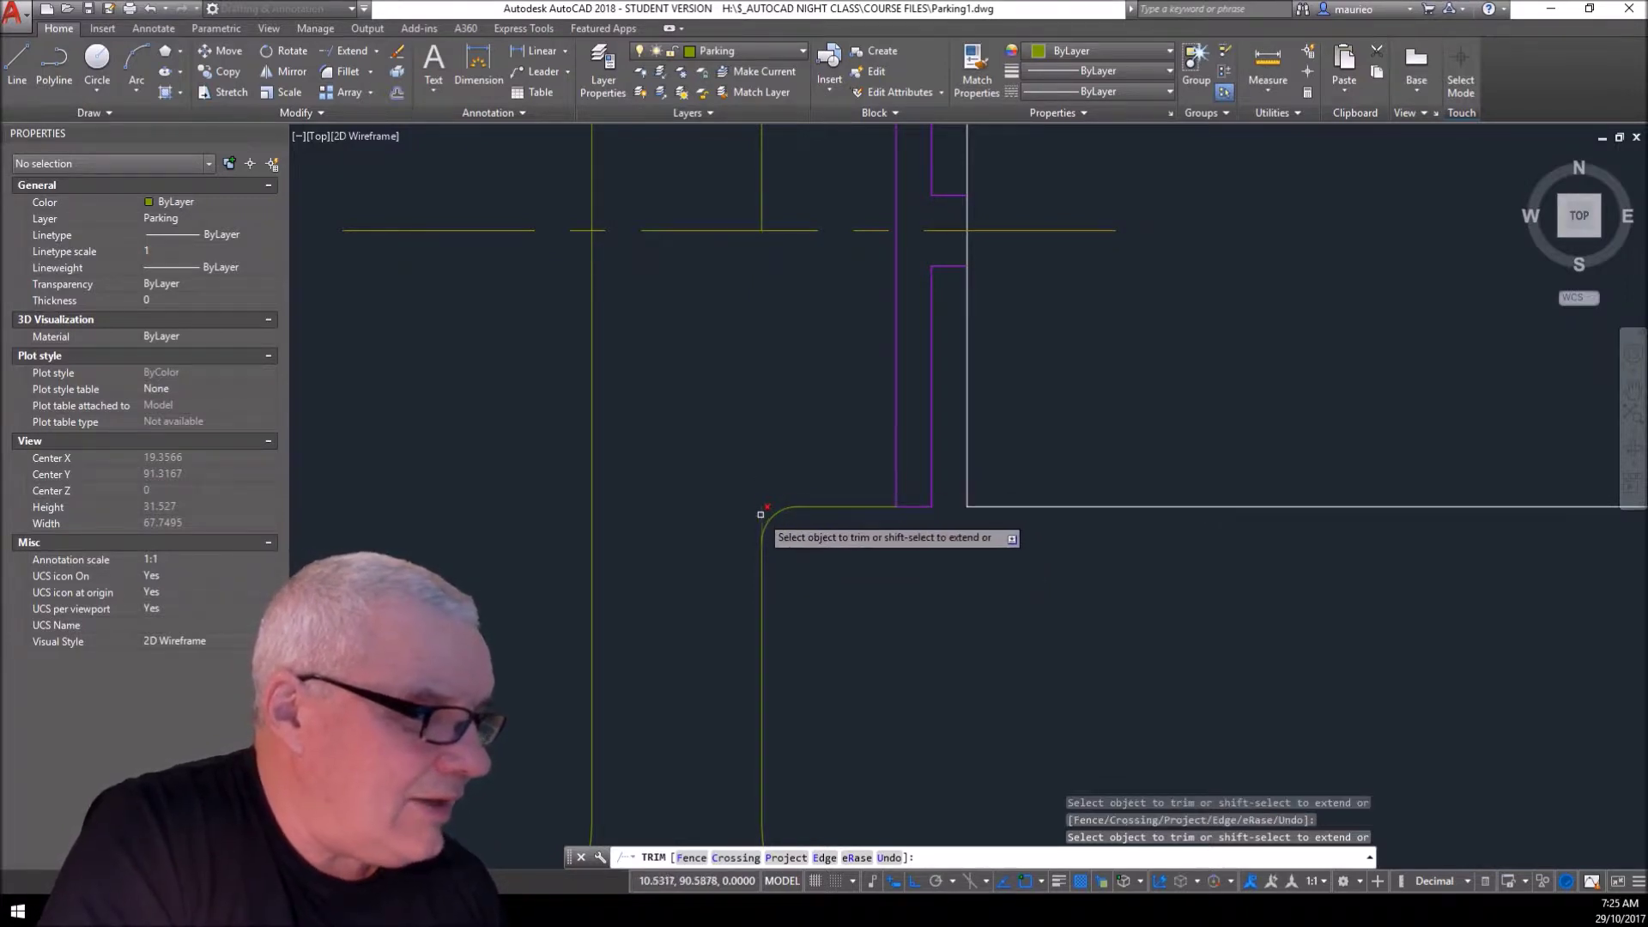
scroll(871, 644, down, 4)
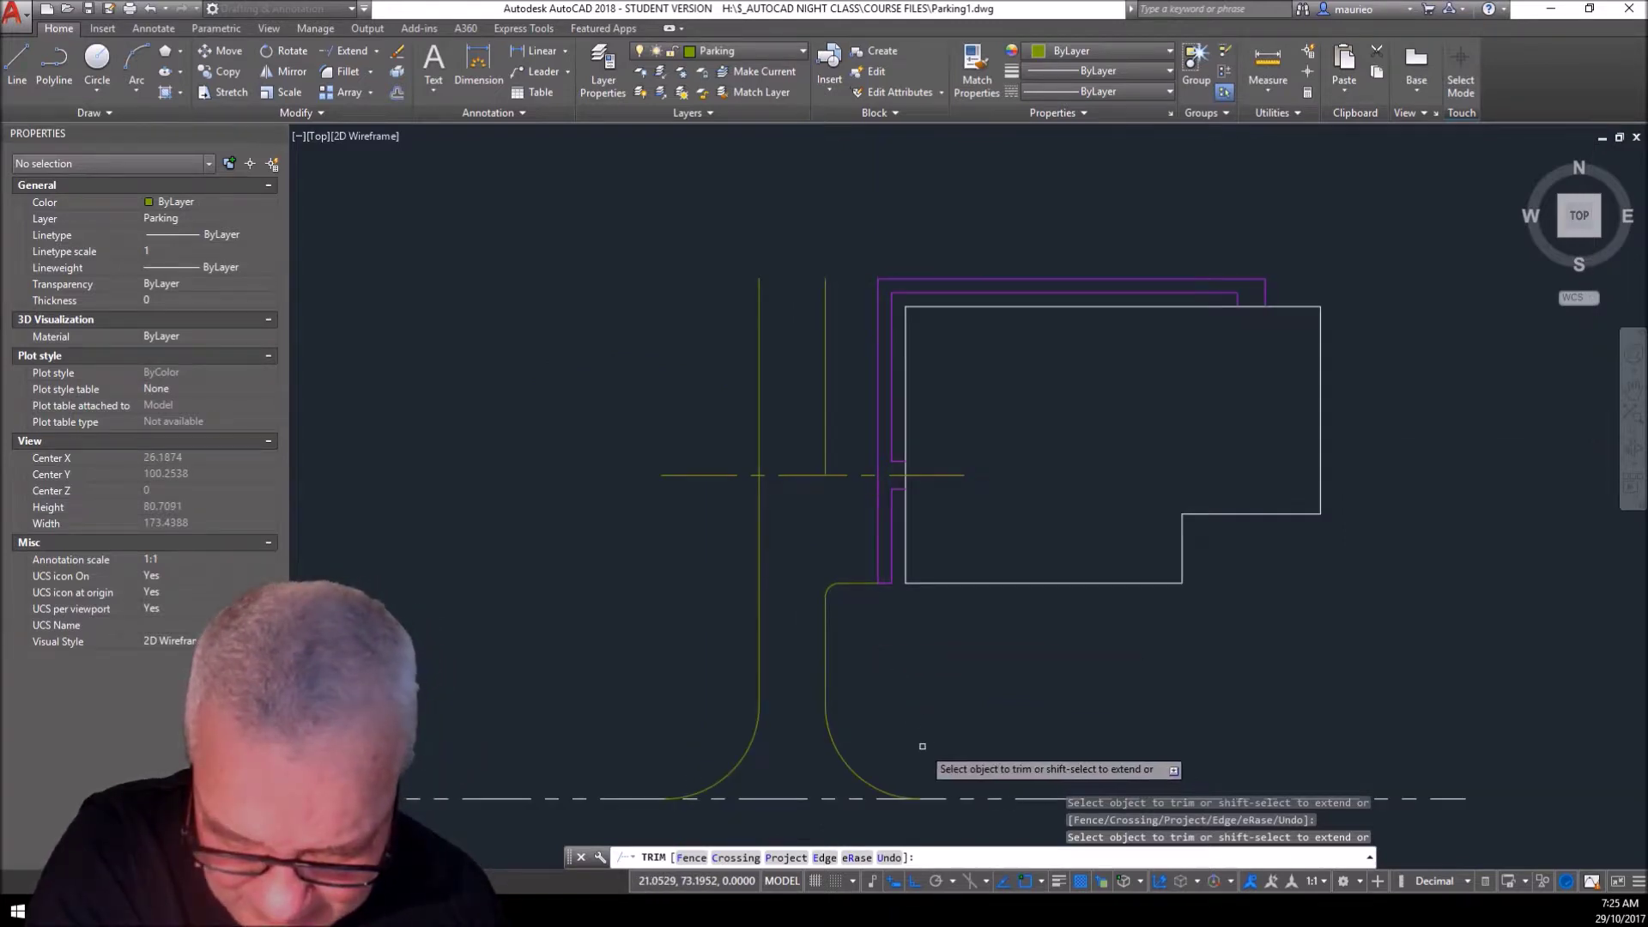
scroll(865, 540, up, 2)
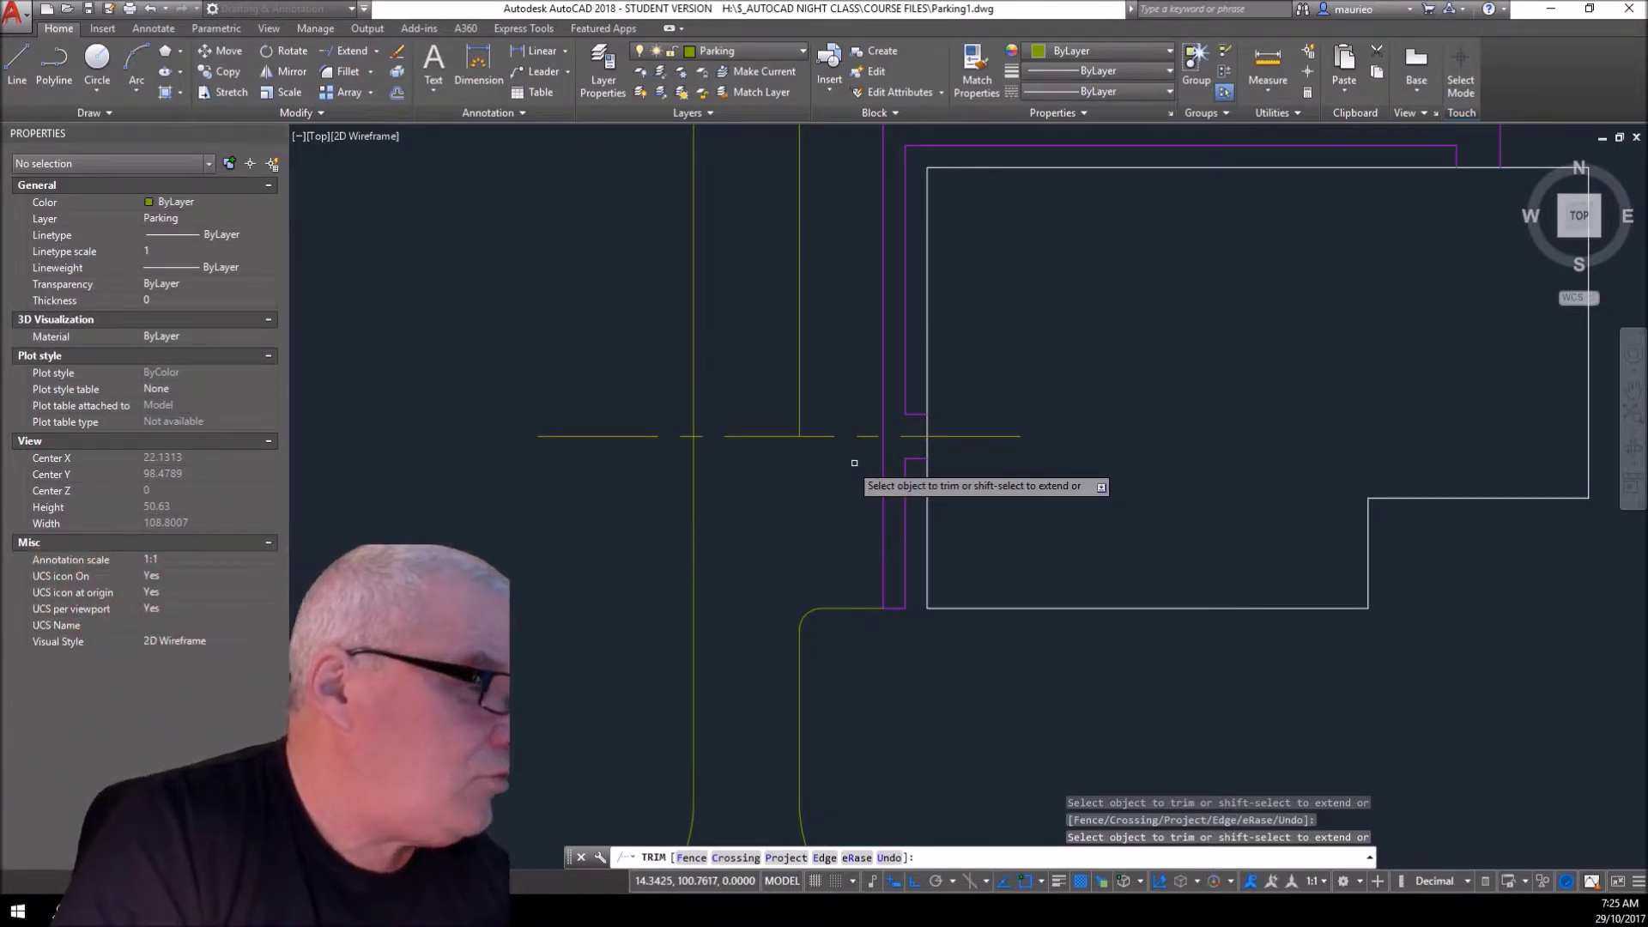
scroll(806, 489, down, 2)
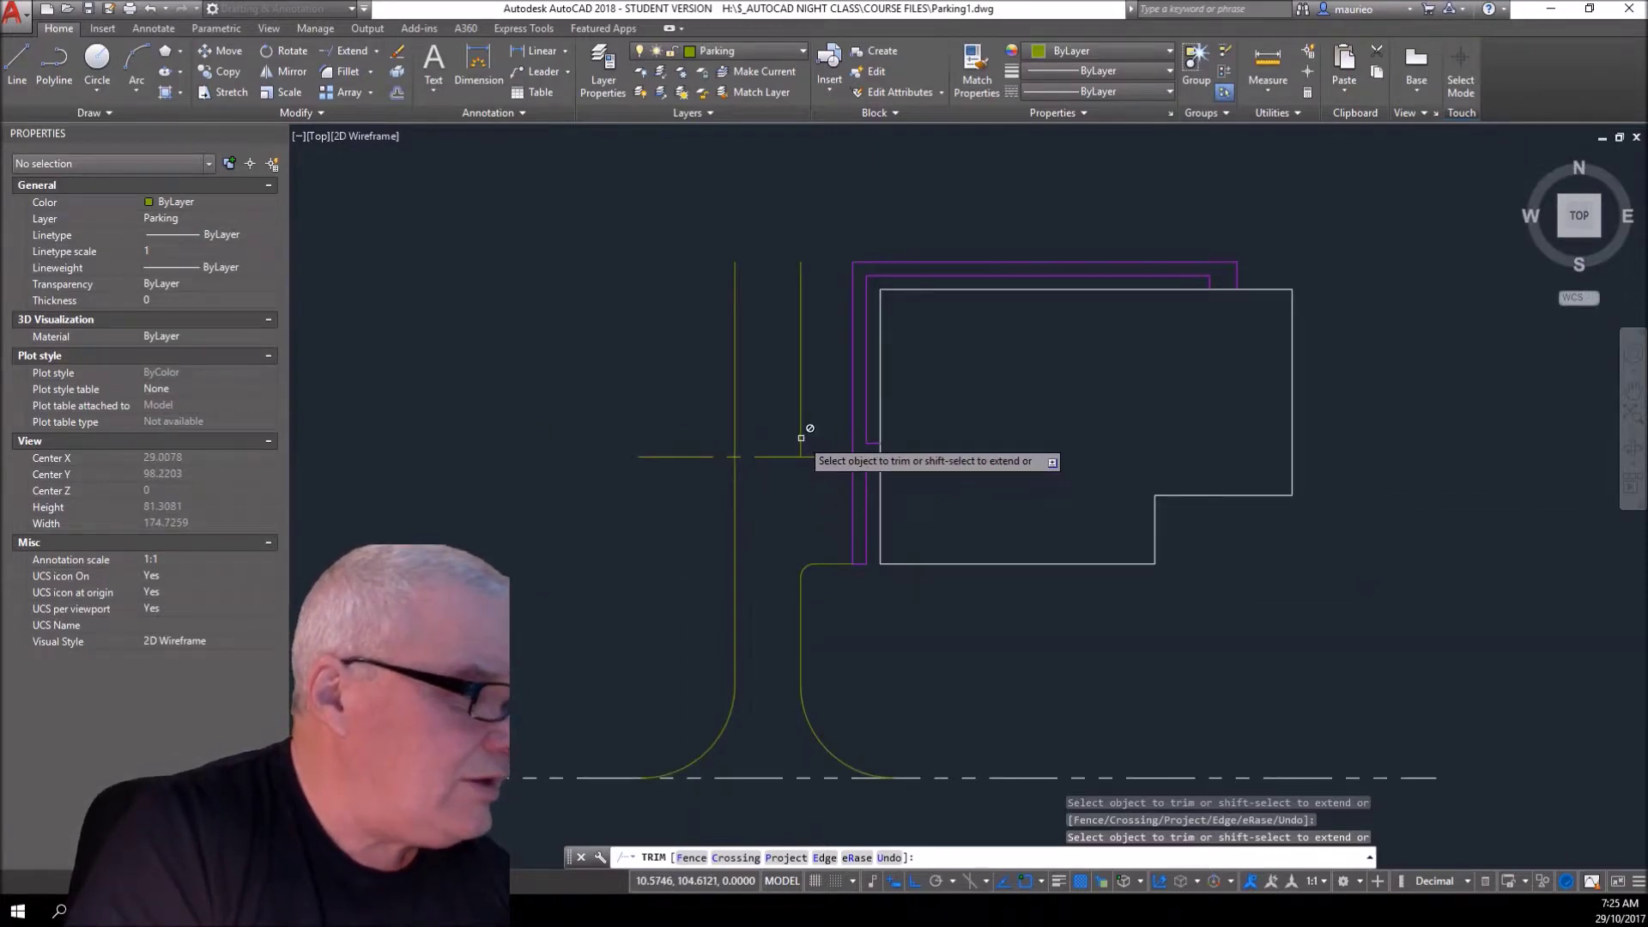
key(Escape)
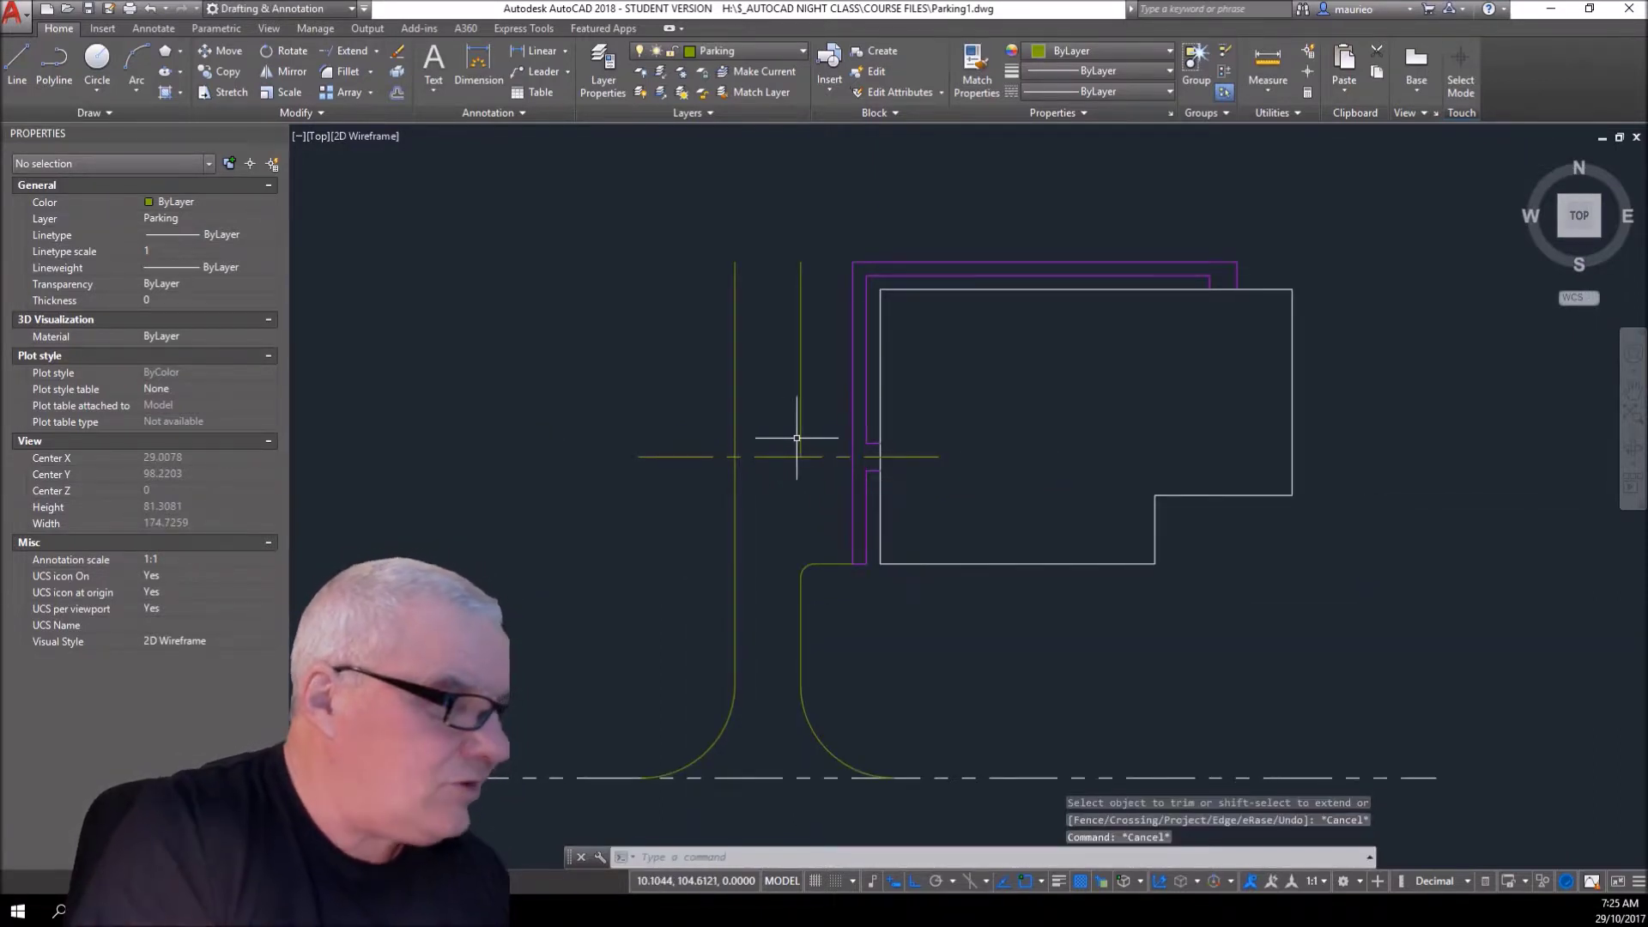
click(798, 435)
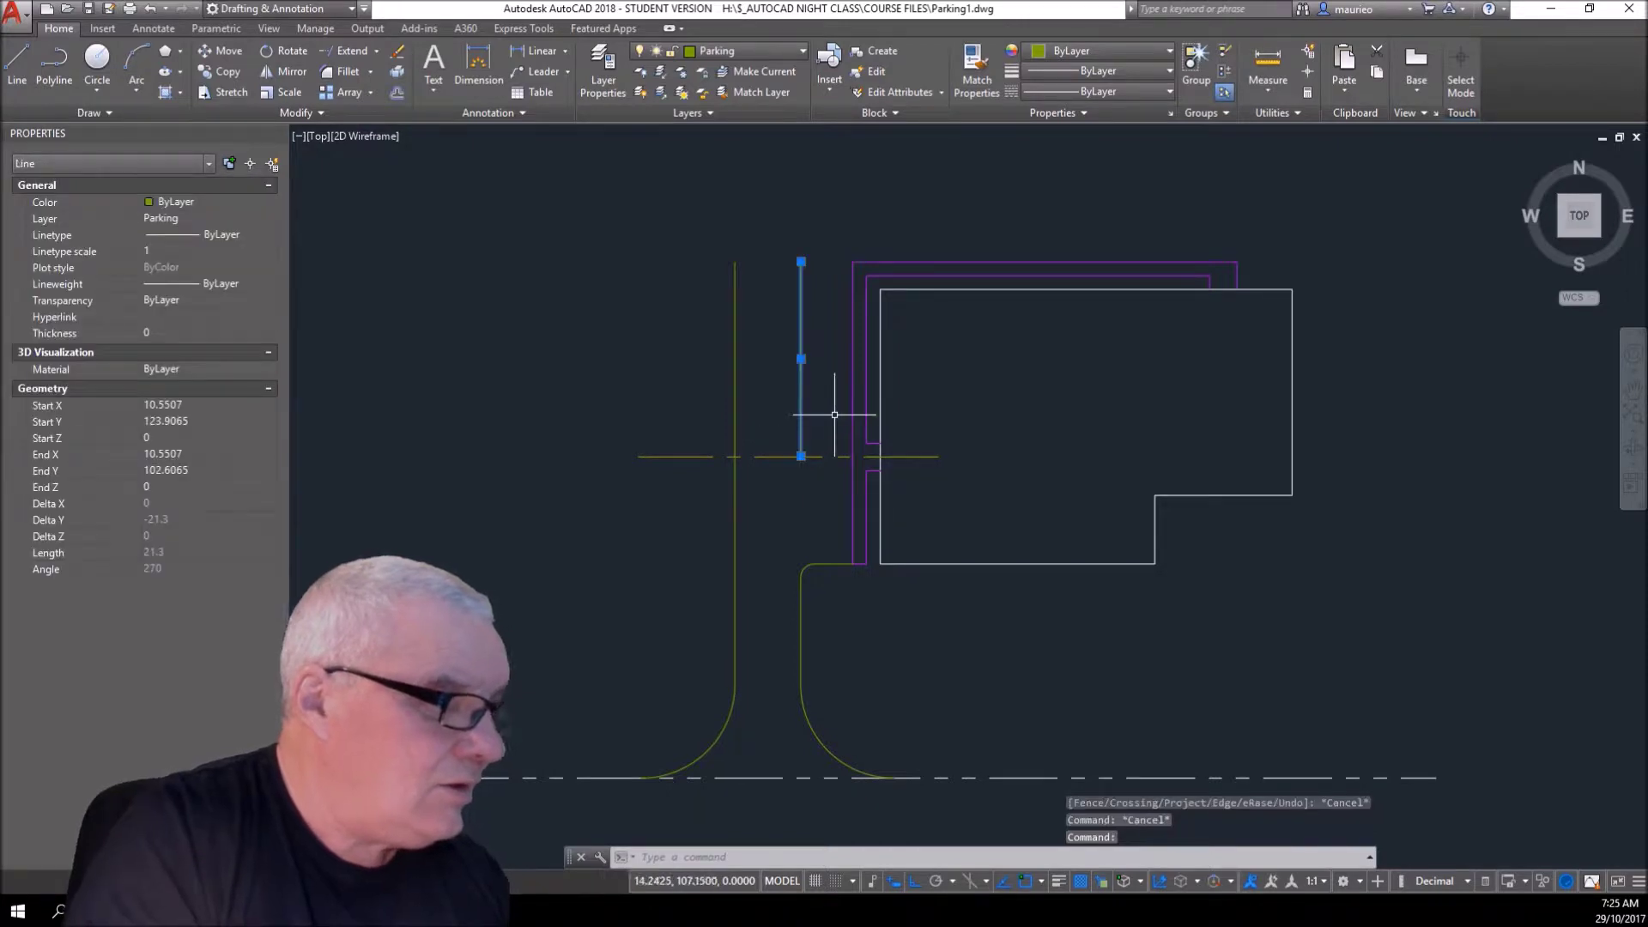
key(Delete)
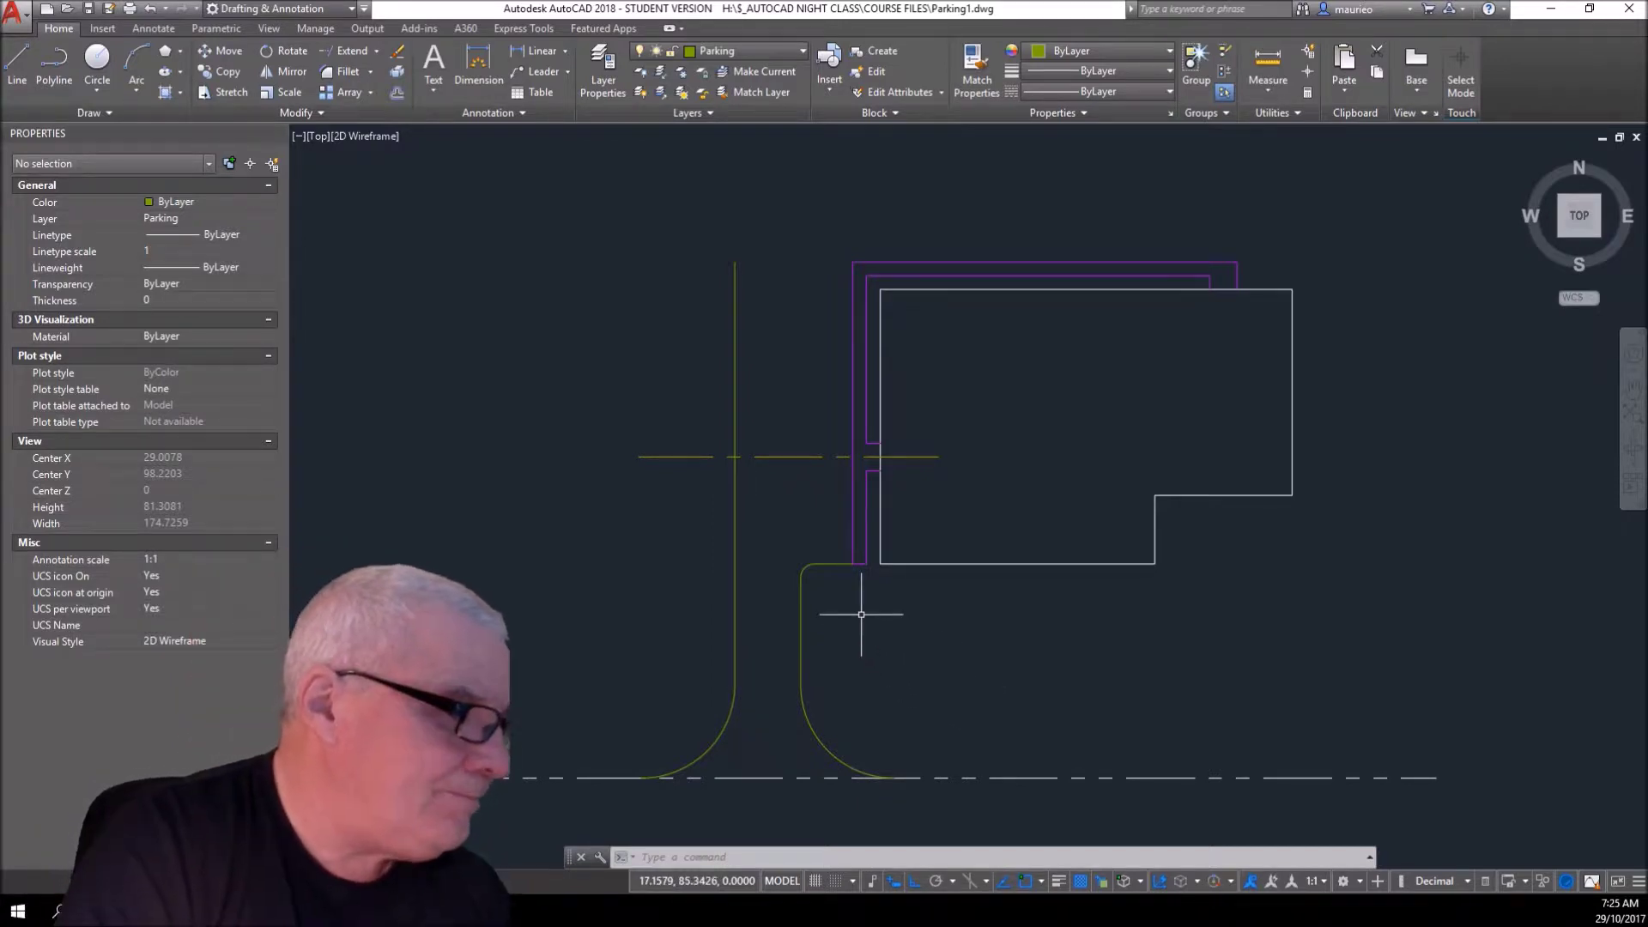
- Draw a 5.7-long horizontal stall line, starting 2.4 units along, ending at the magenta edge
scroll(826, 579, up, 2)
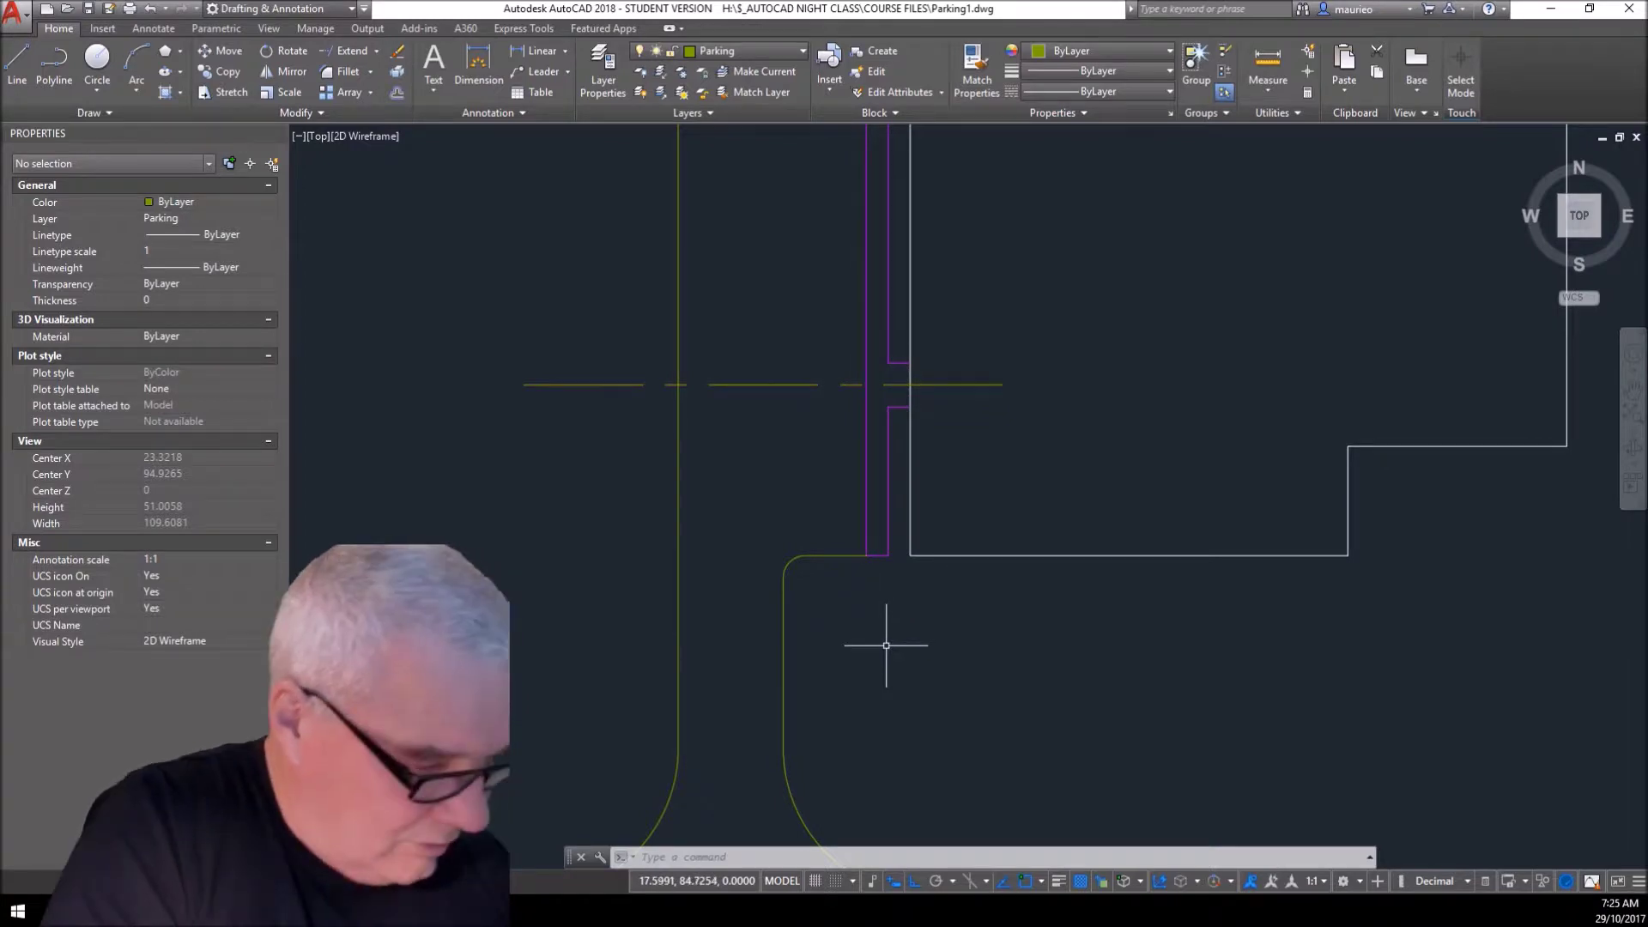
text(l)
key(Return)
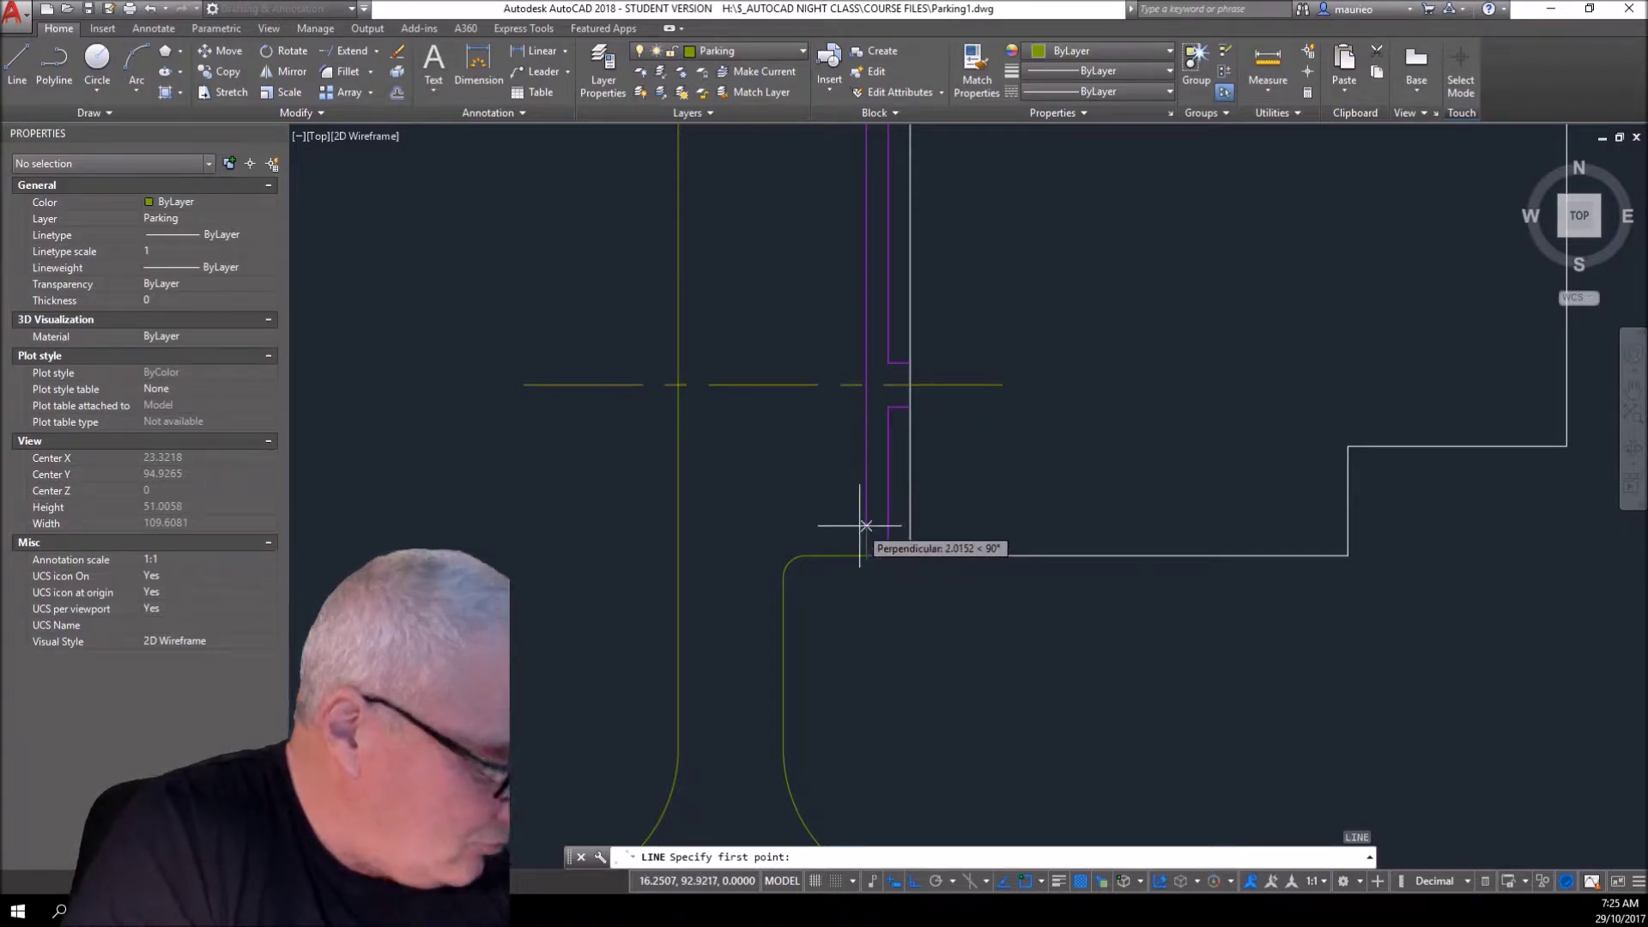
text(2.4)
key(Return)
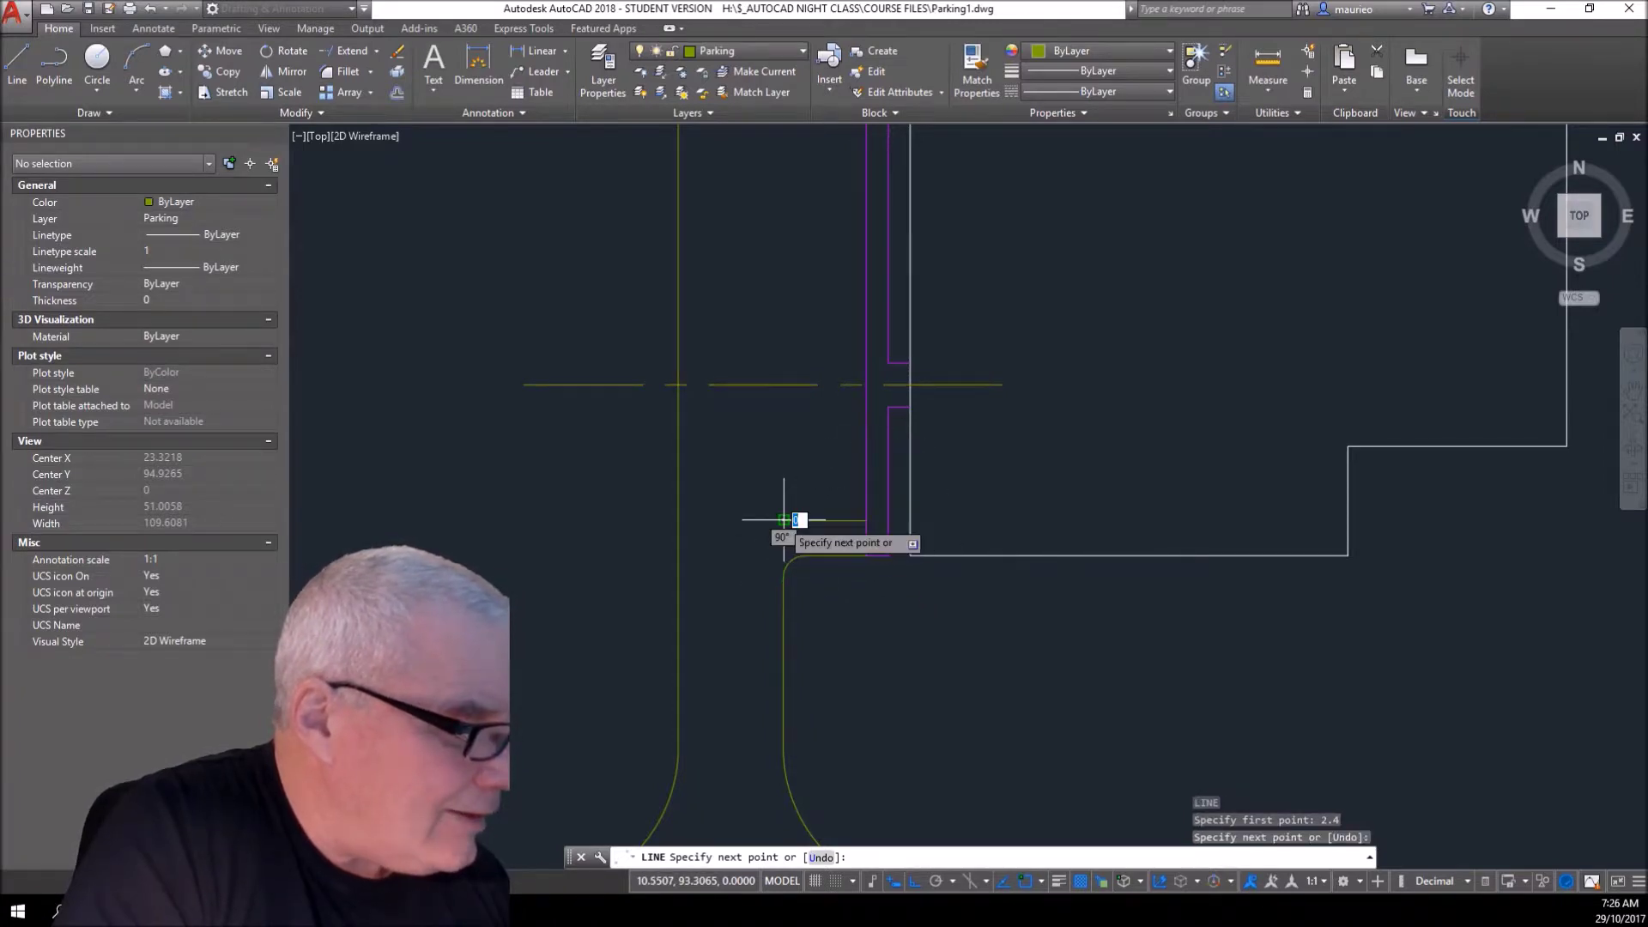
key(Escape)
key(Escape)
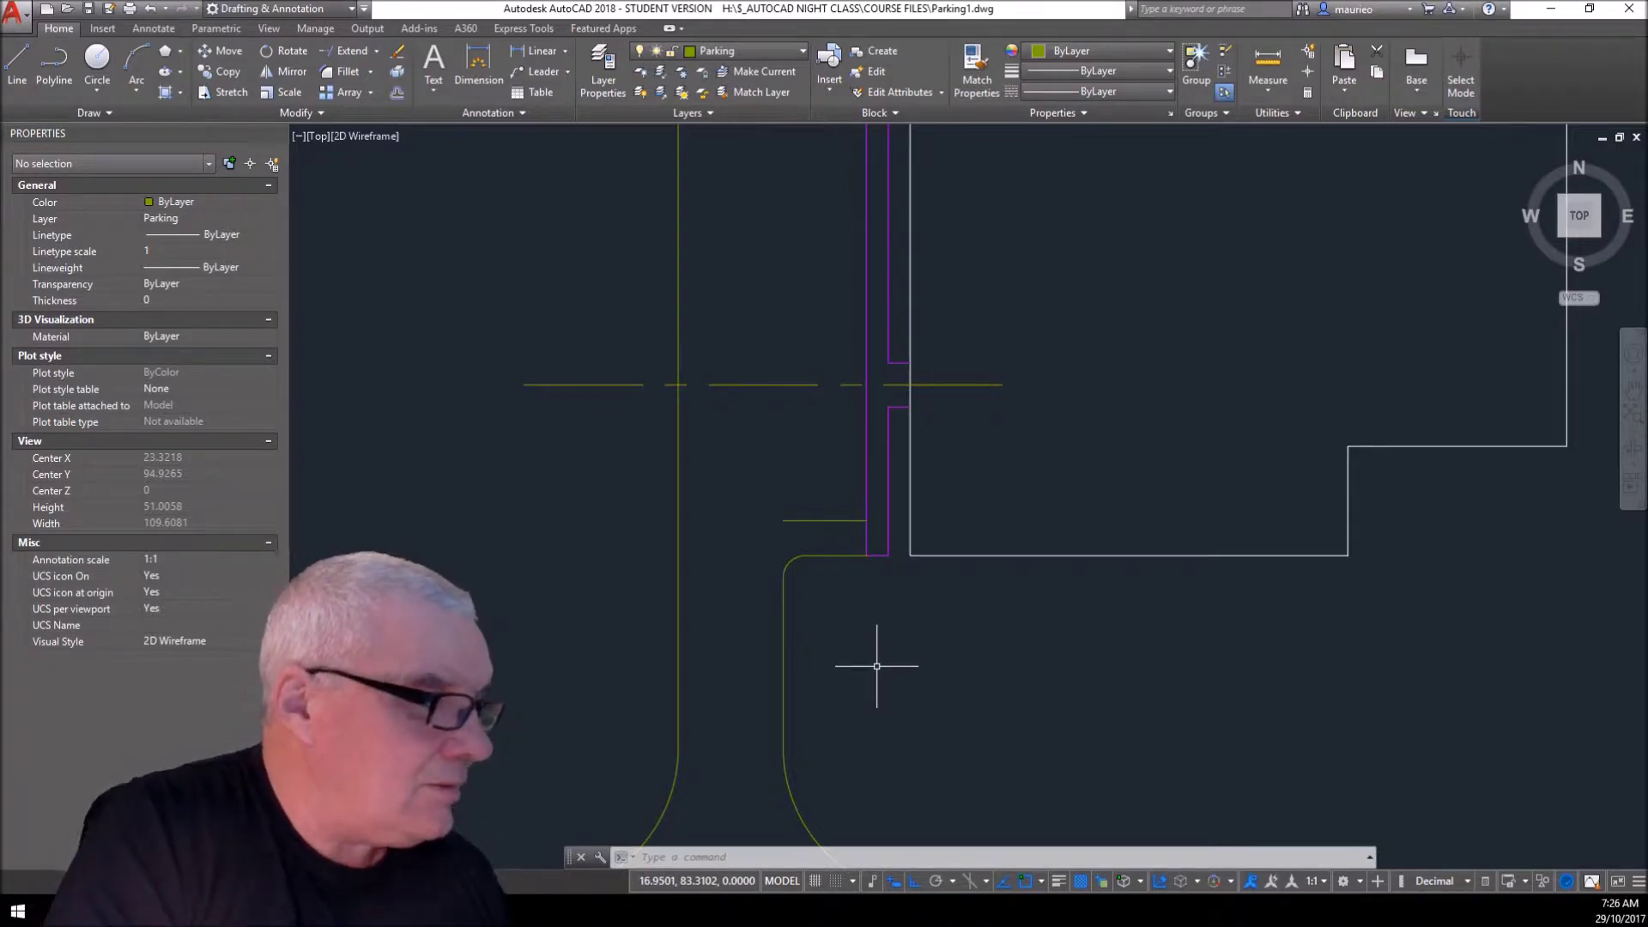
click(841, 521)
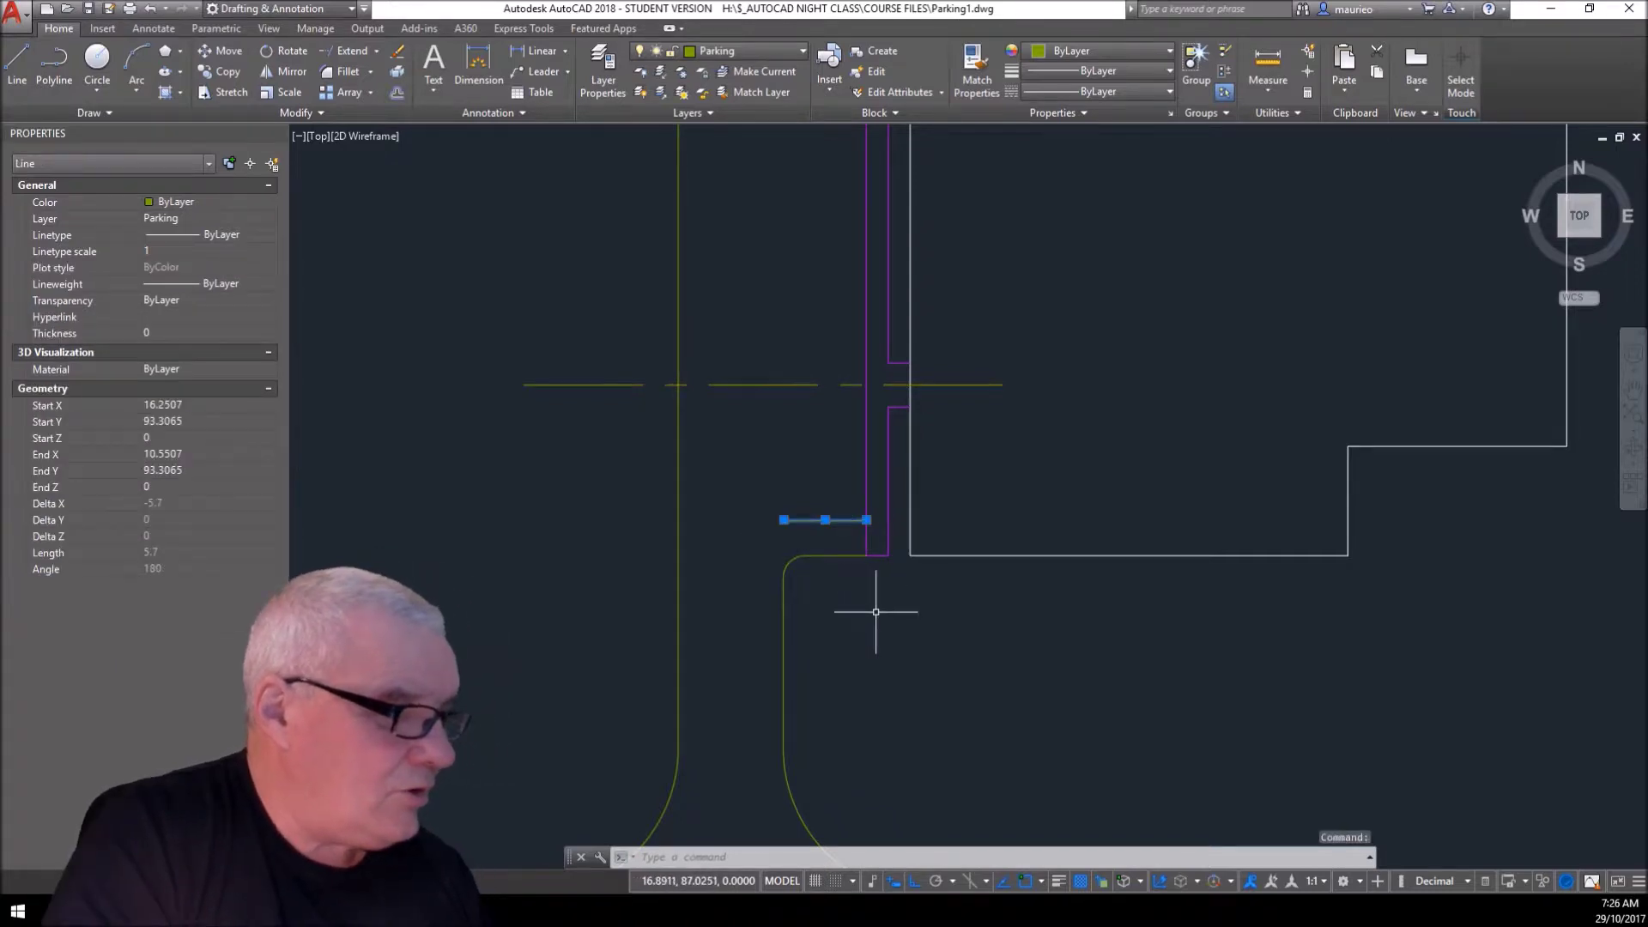
- Copy the 5.7-unit stall line upward from its end point
right_click(876, 611)
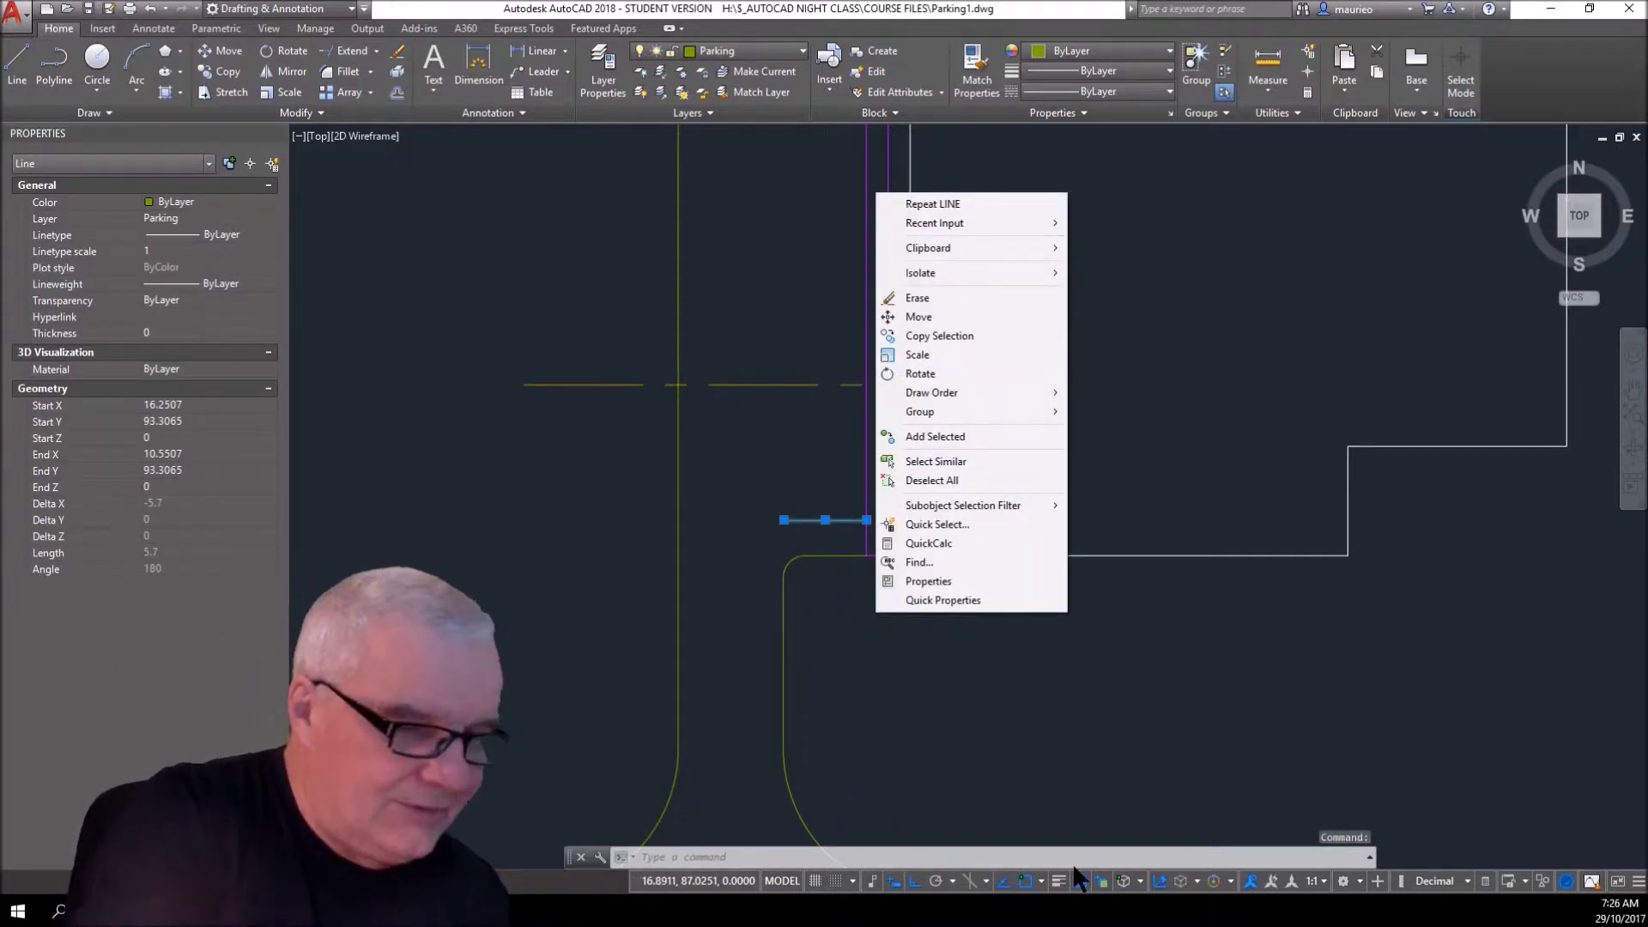
key(Escape)
key(Escape)
text(c)
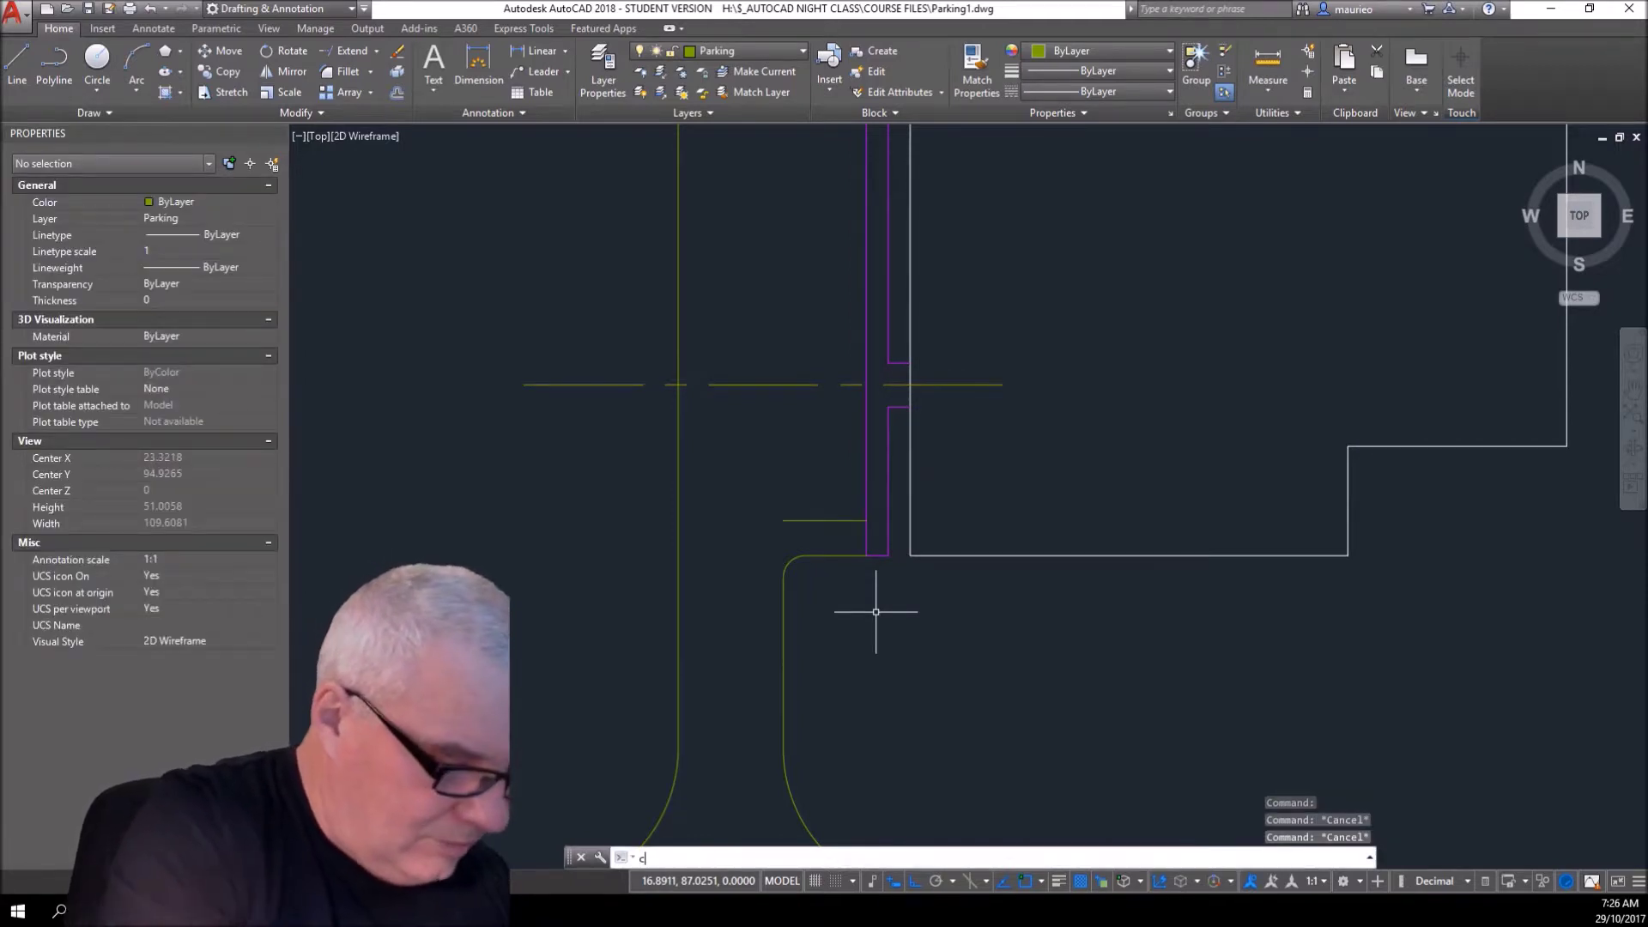
text(t o)
key(Return)
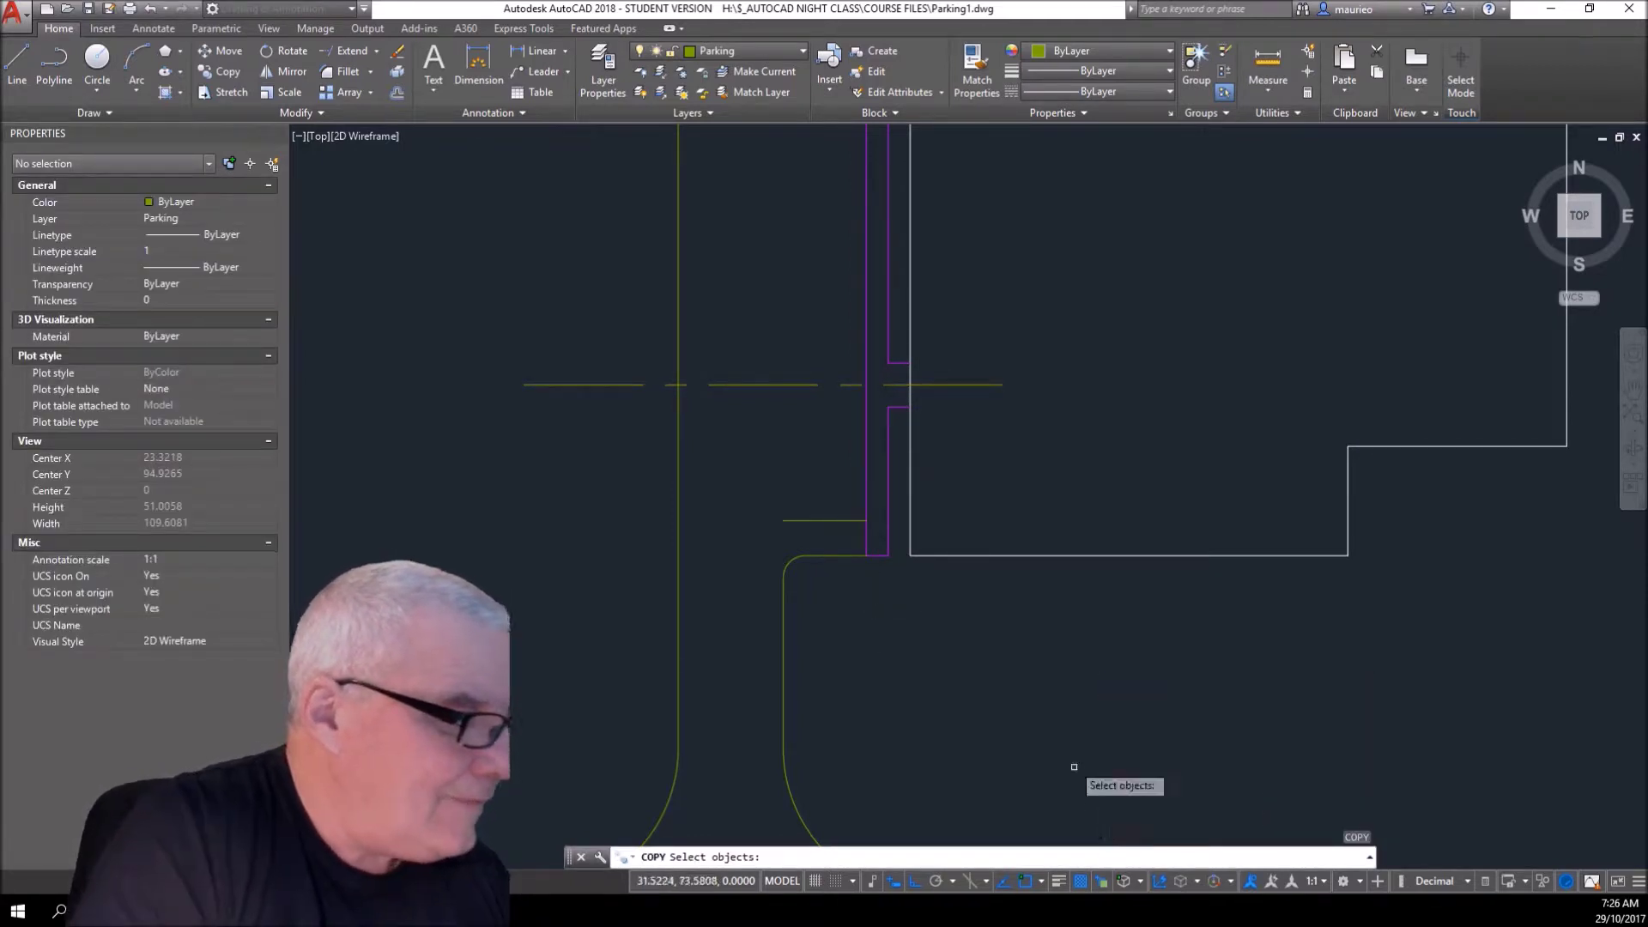
click(839, 520)
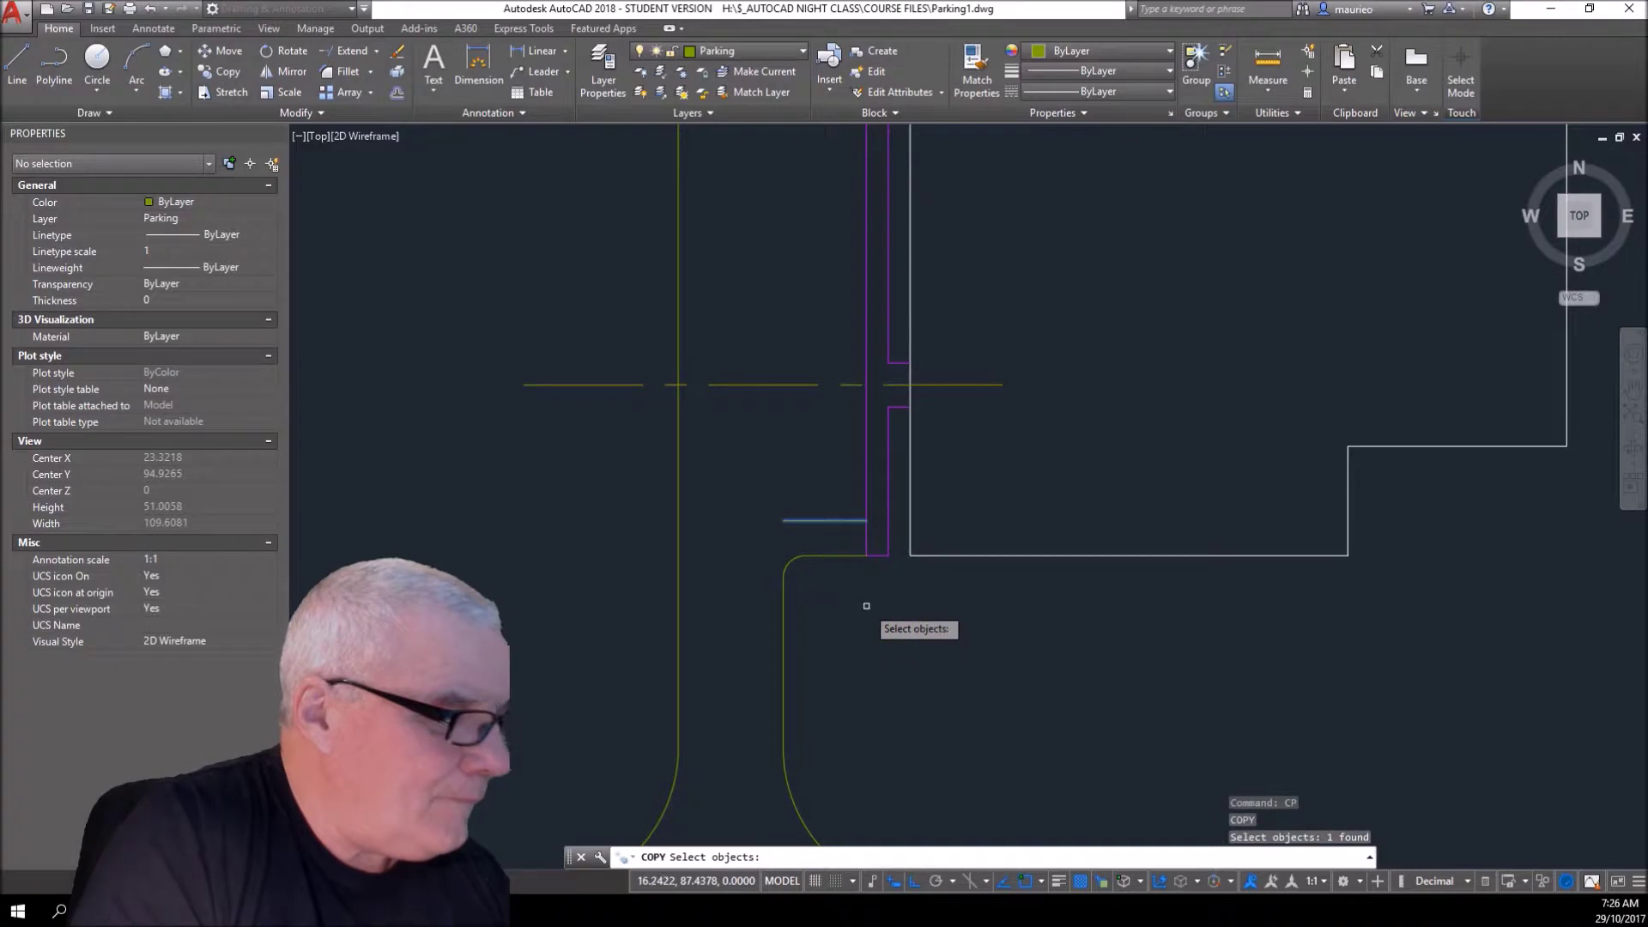
key(Return)
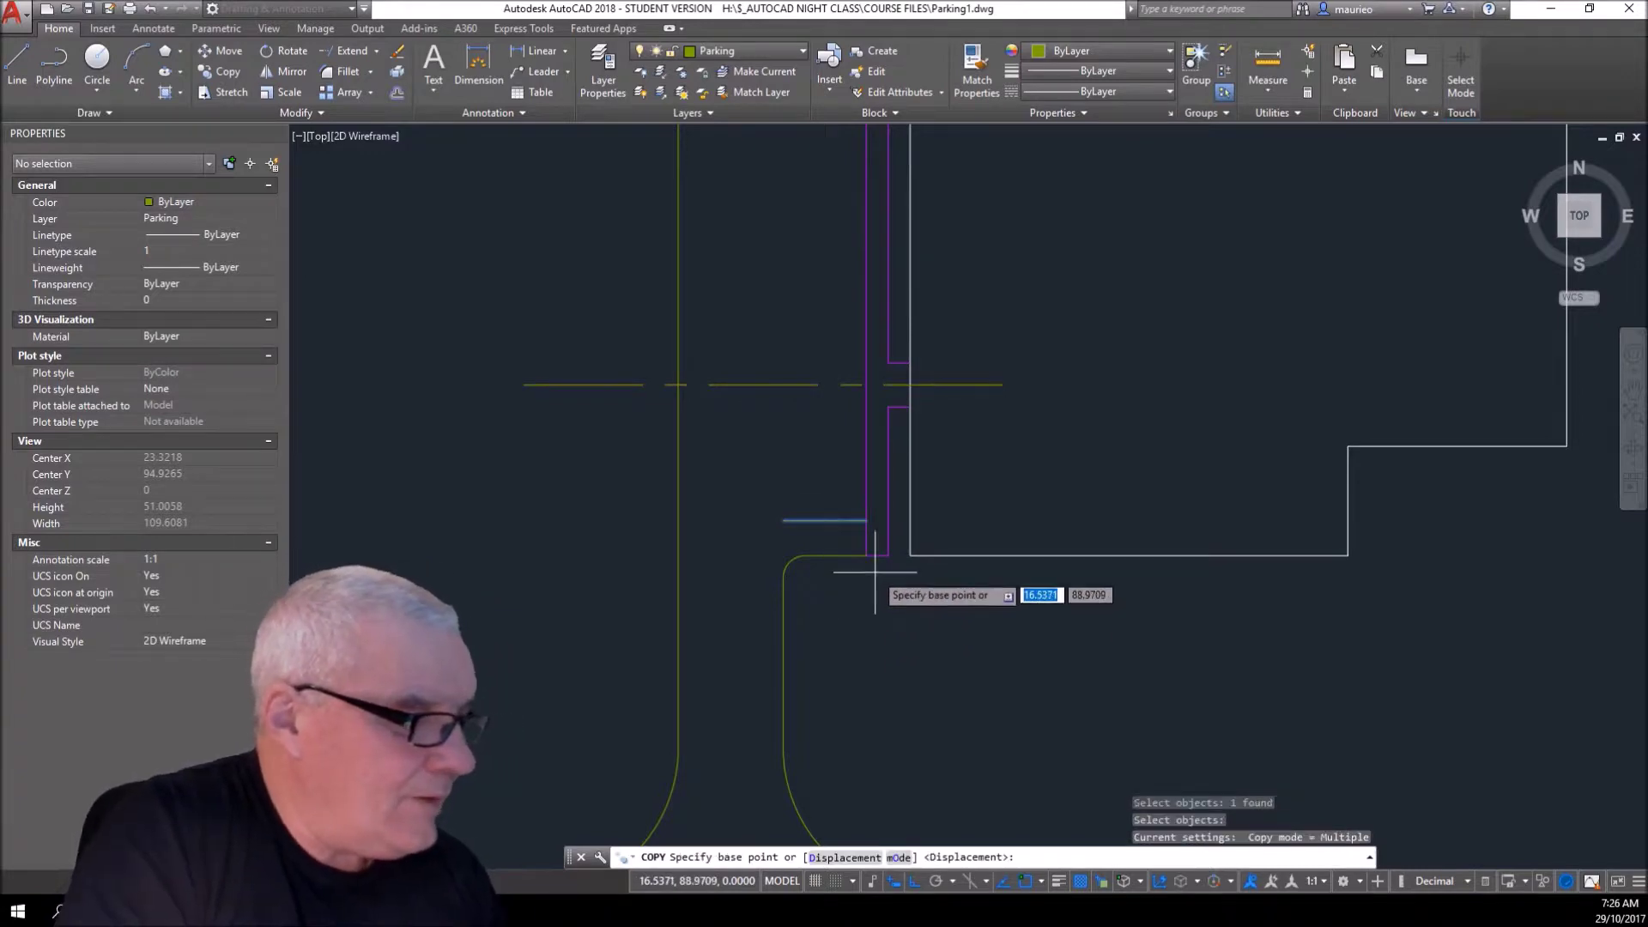
click(866, 520)
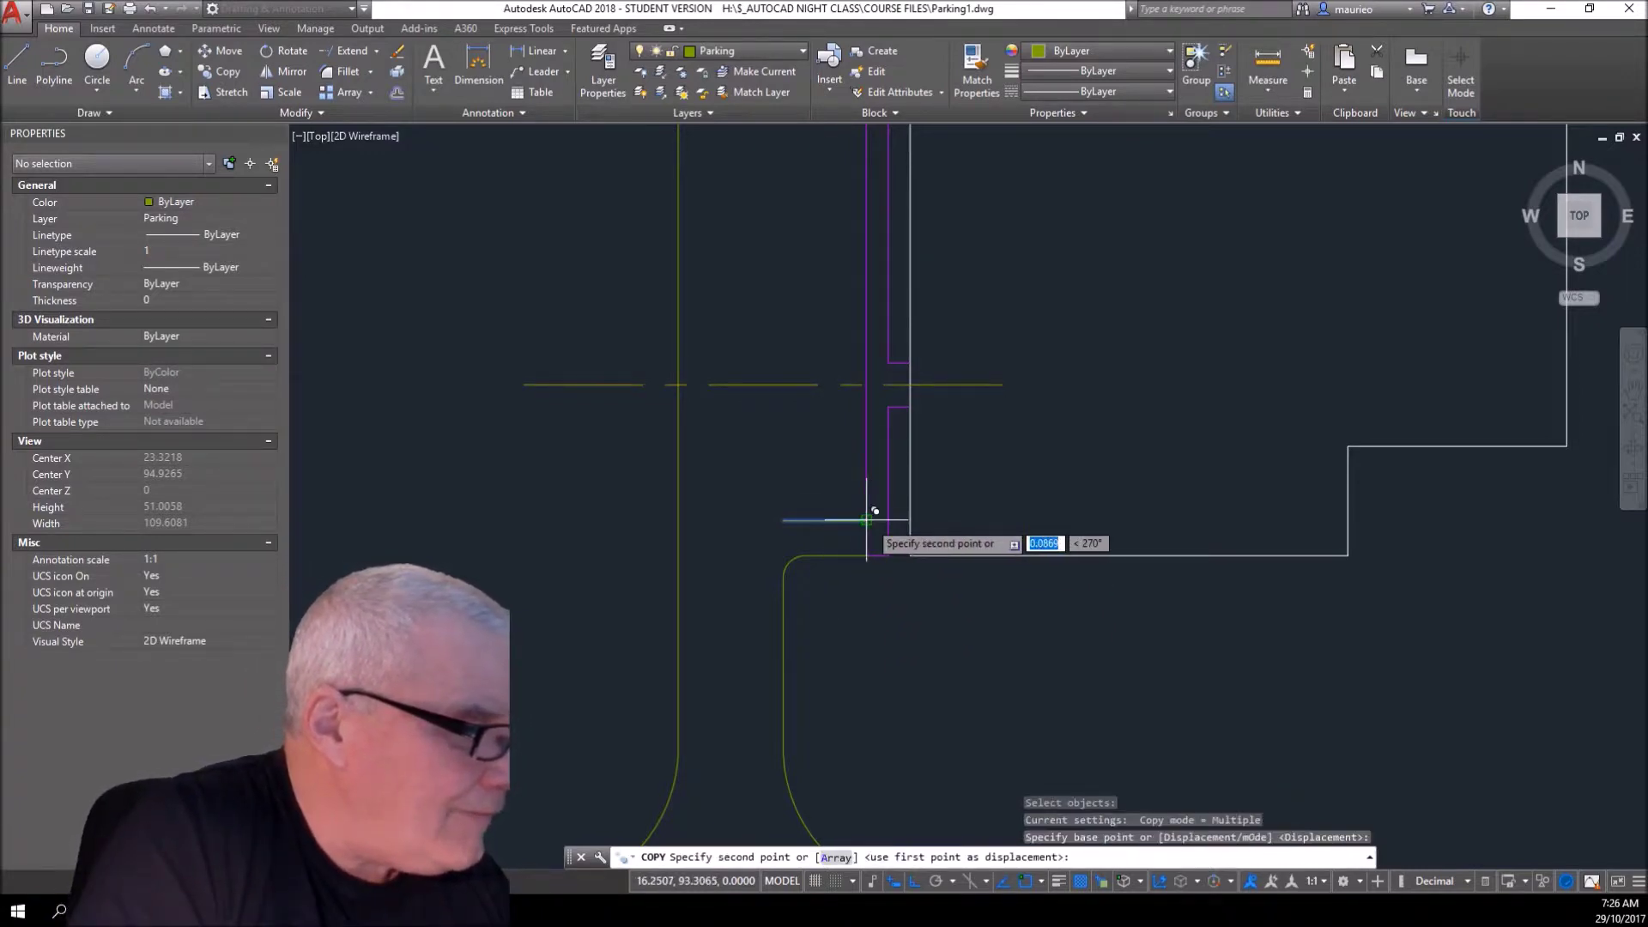
click(864, 382)
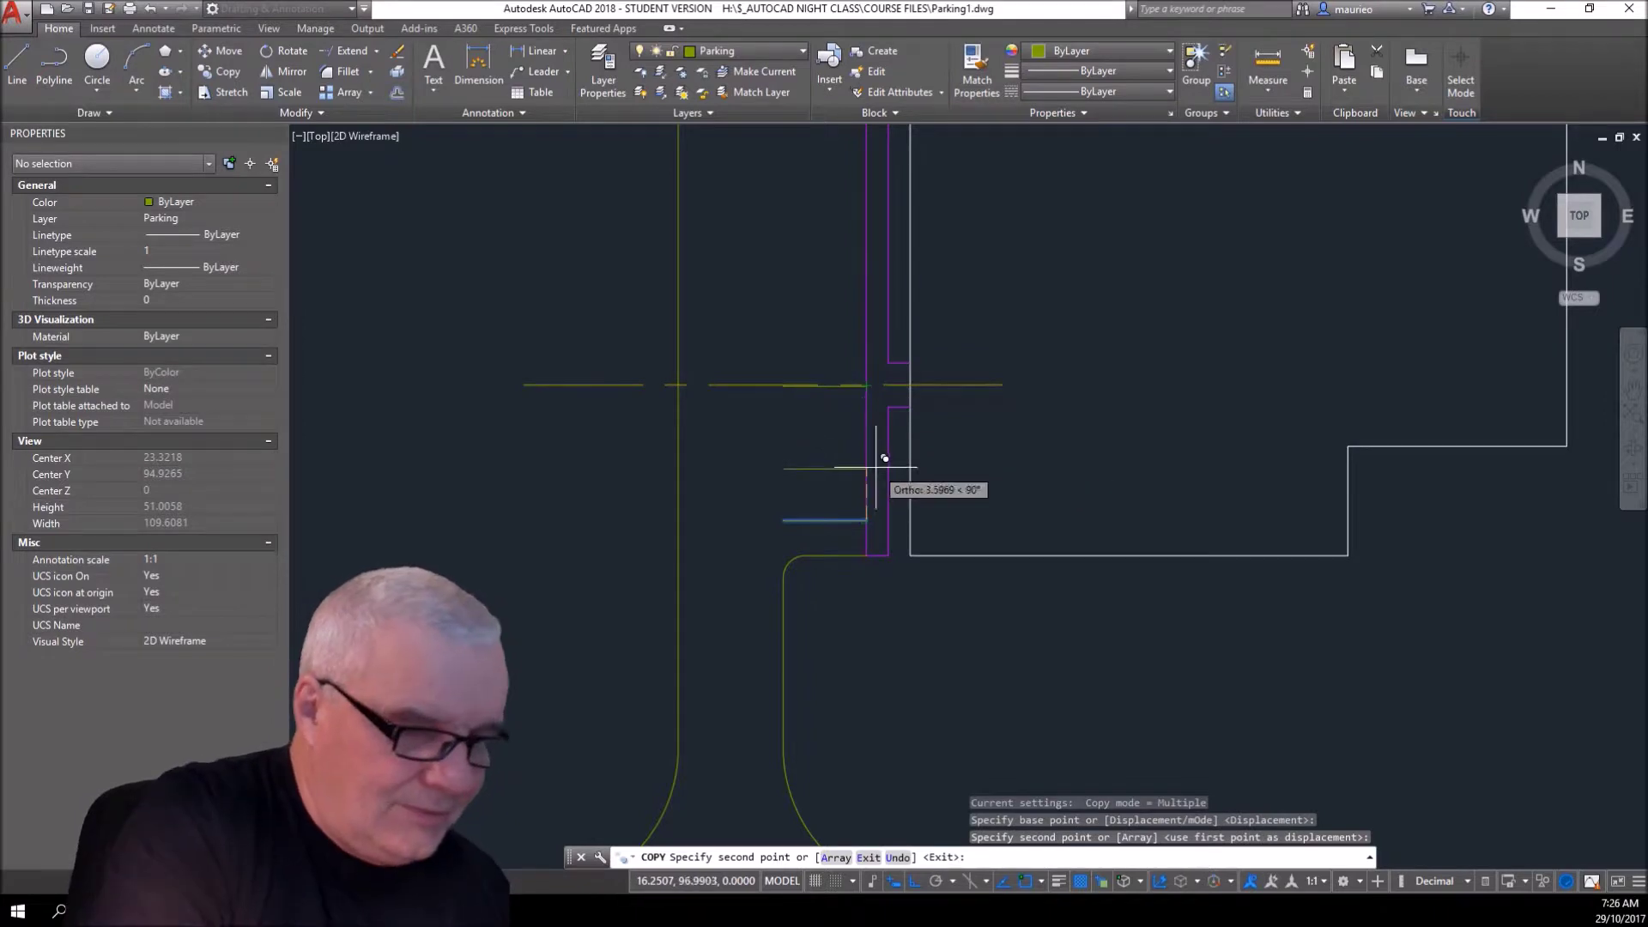
key(Escape)
- Move the copied stall line so it snaps onto the horizontal yellow line by the access opening
scroll(836, 411, up, 4)
scroll(836, 410, up, 2)
click(921, 309)
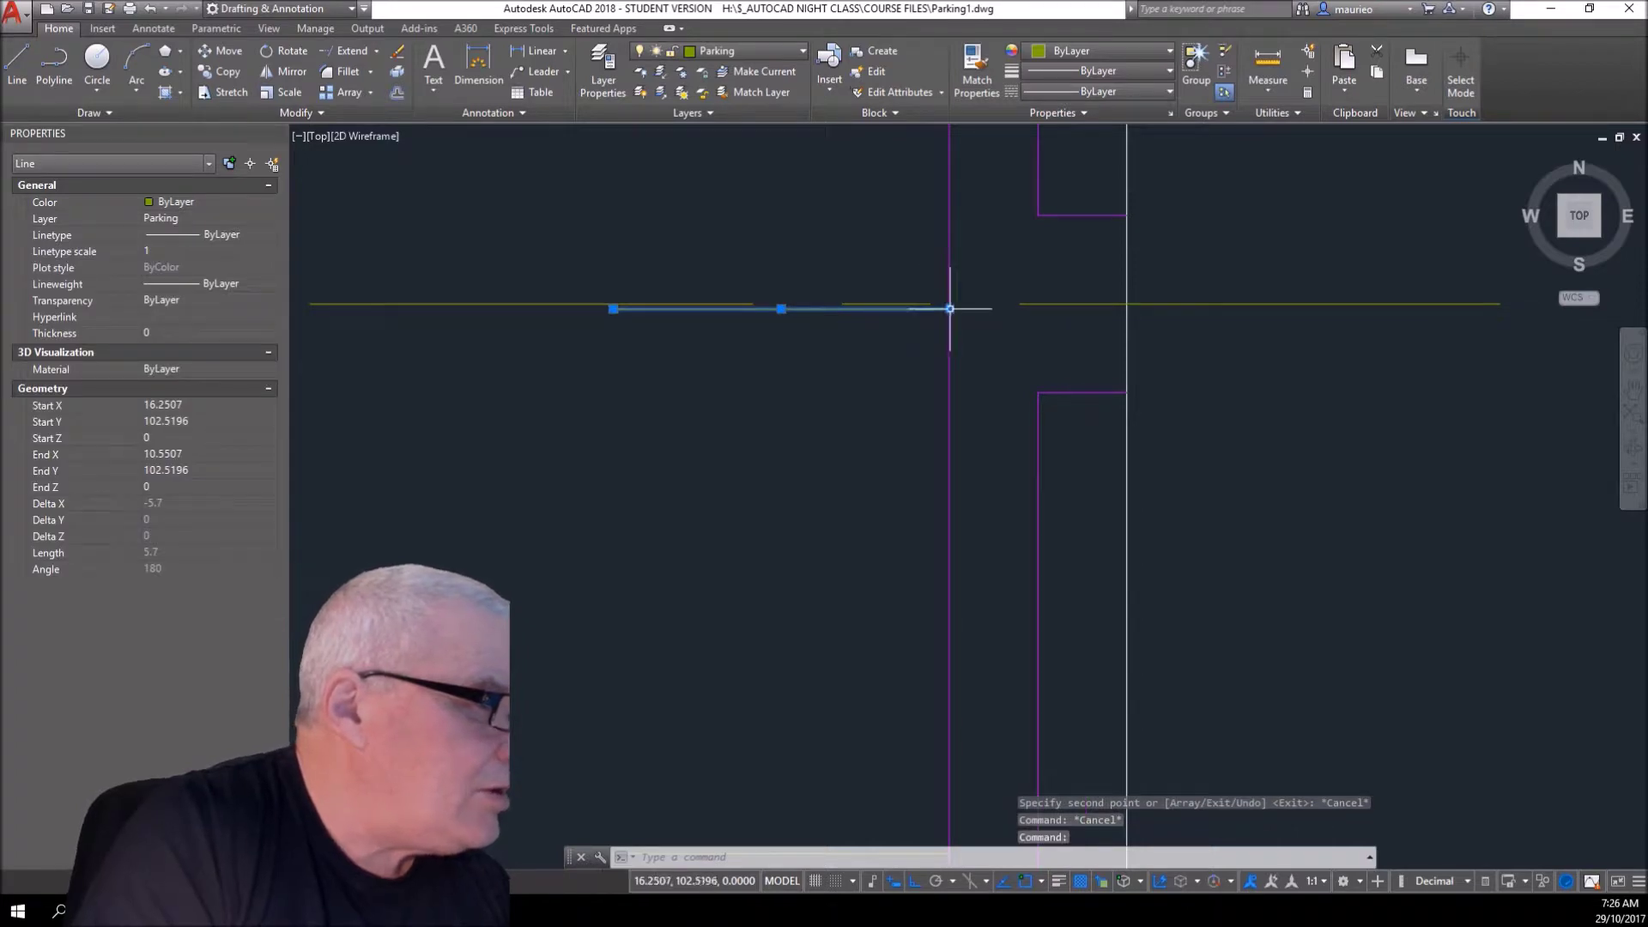
click(949, 308)
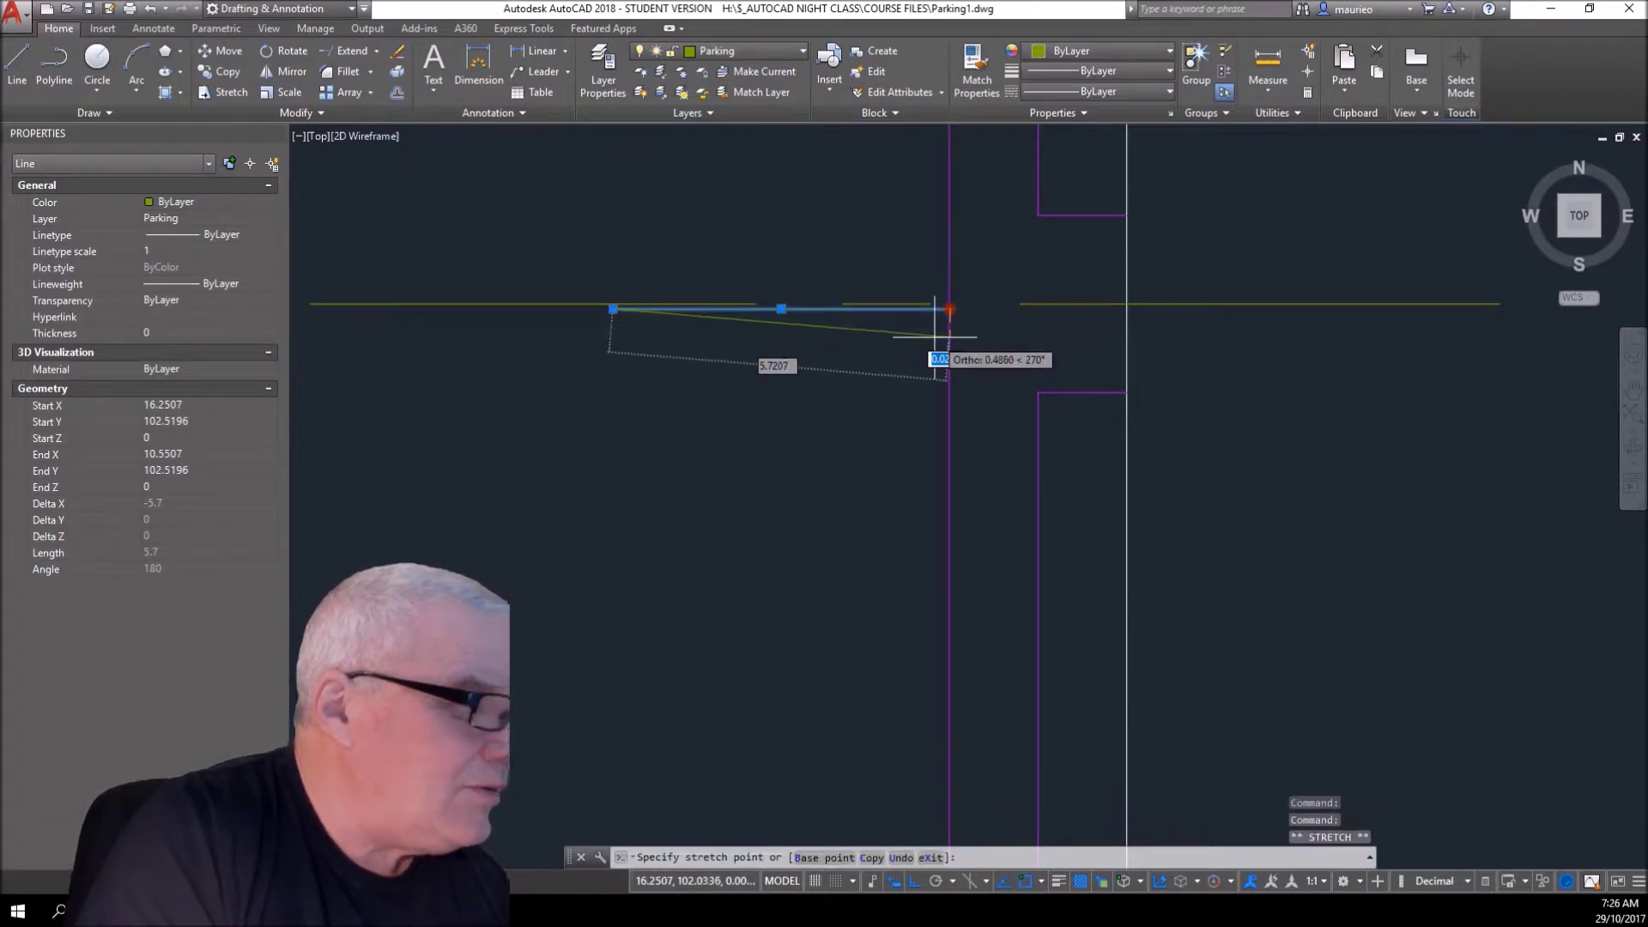
key(Escape)
key(Escape)
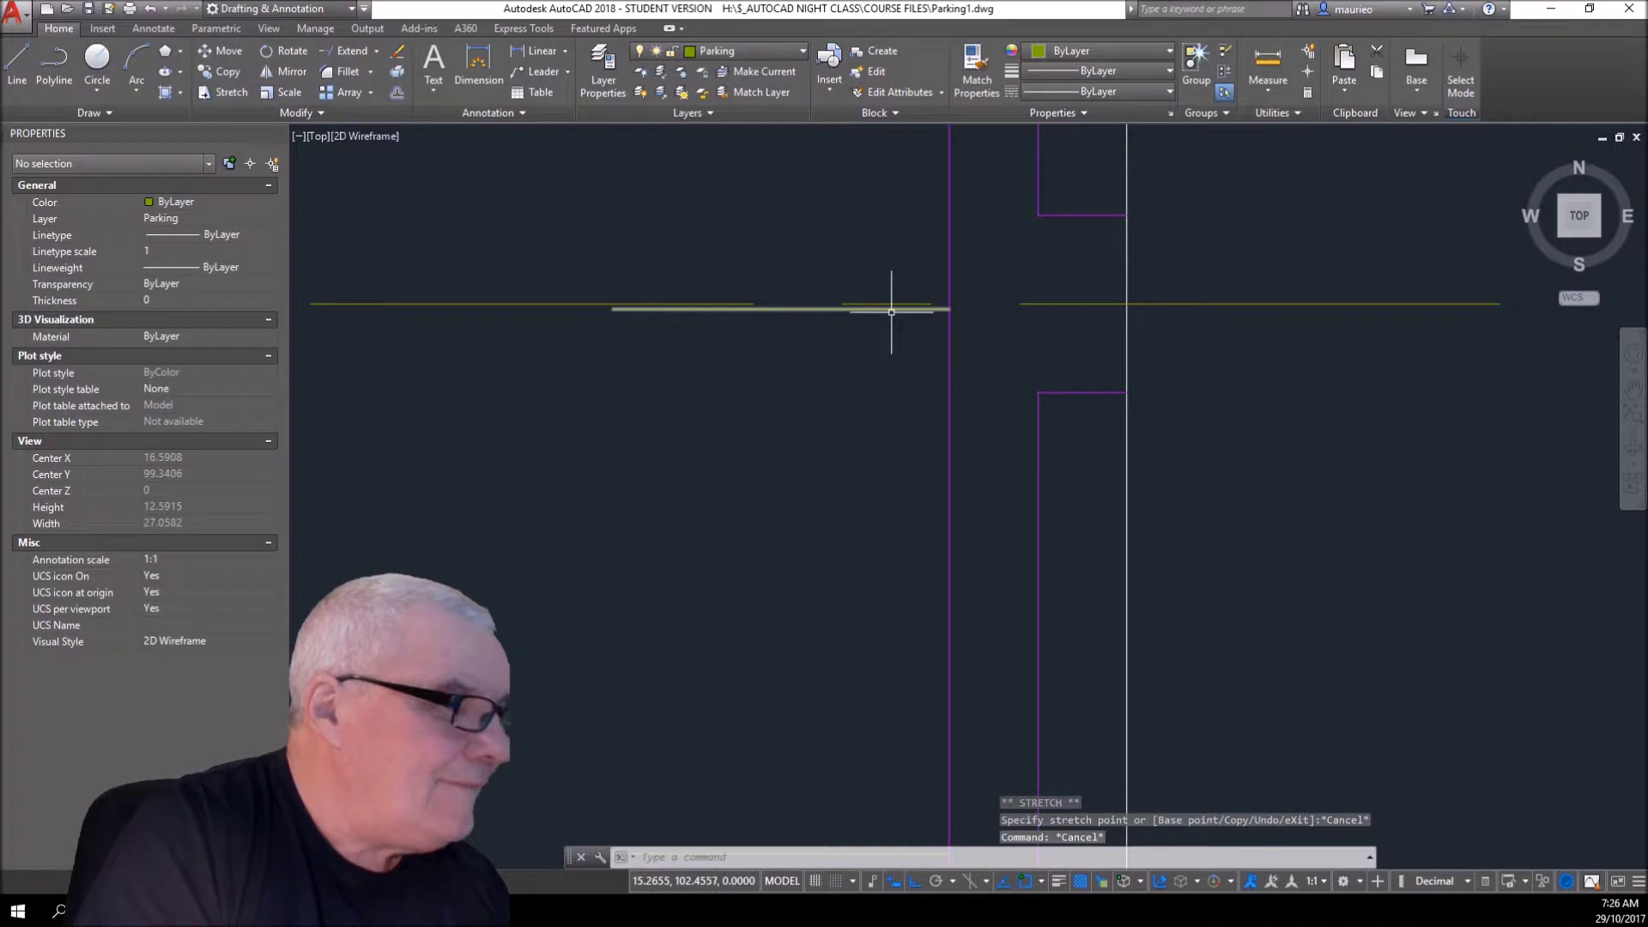
click(892, 309)
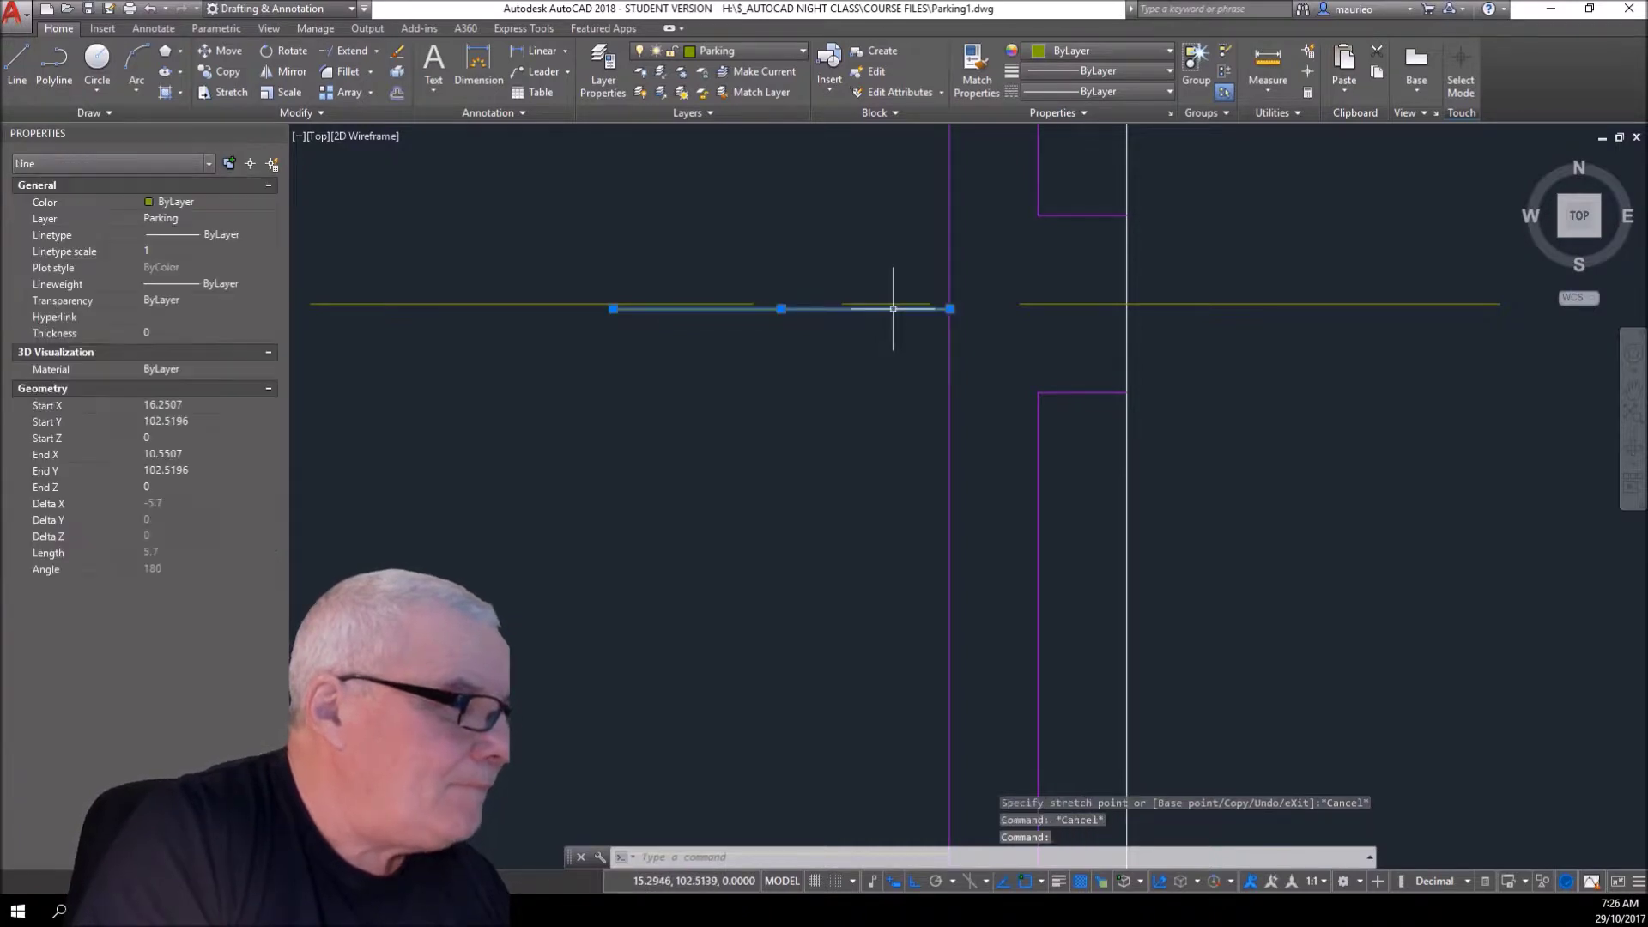
right_click(913, 359)
click(950, 482)
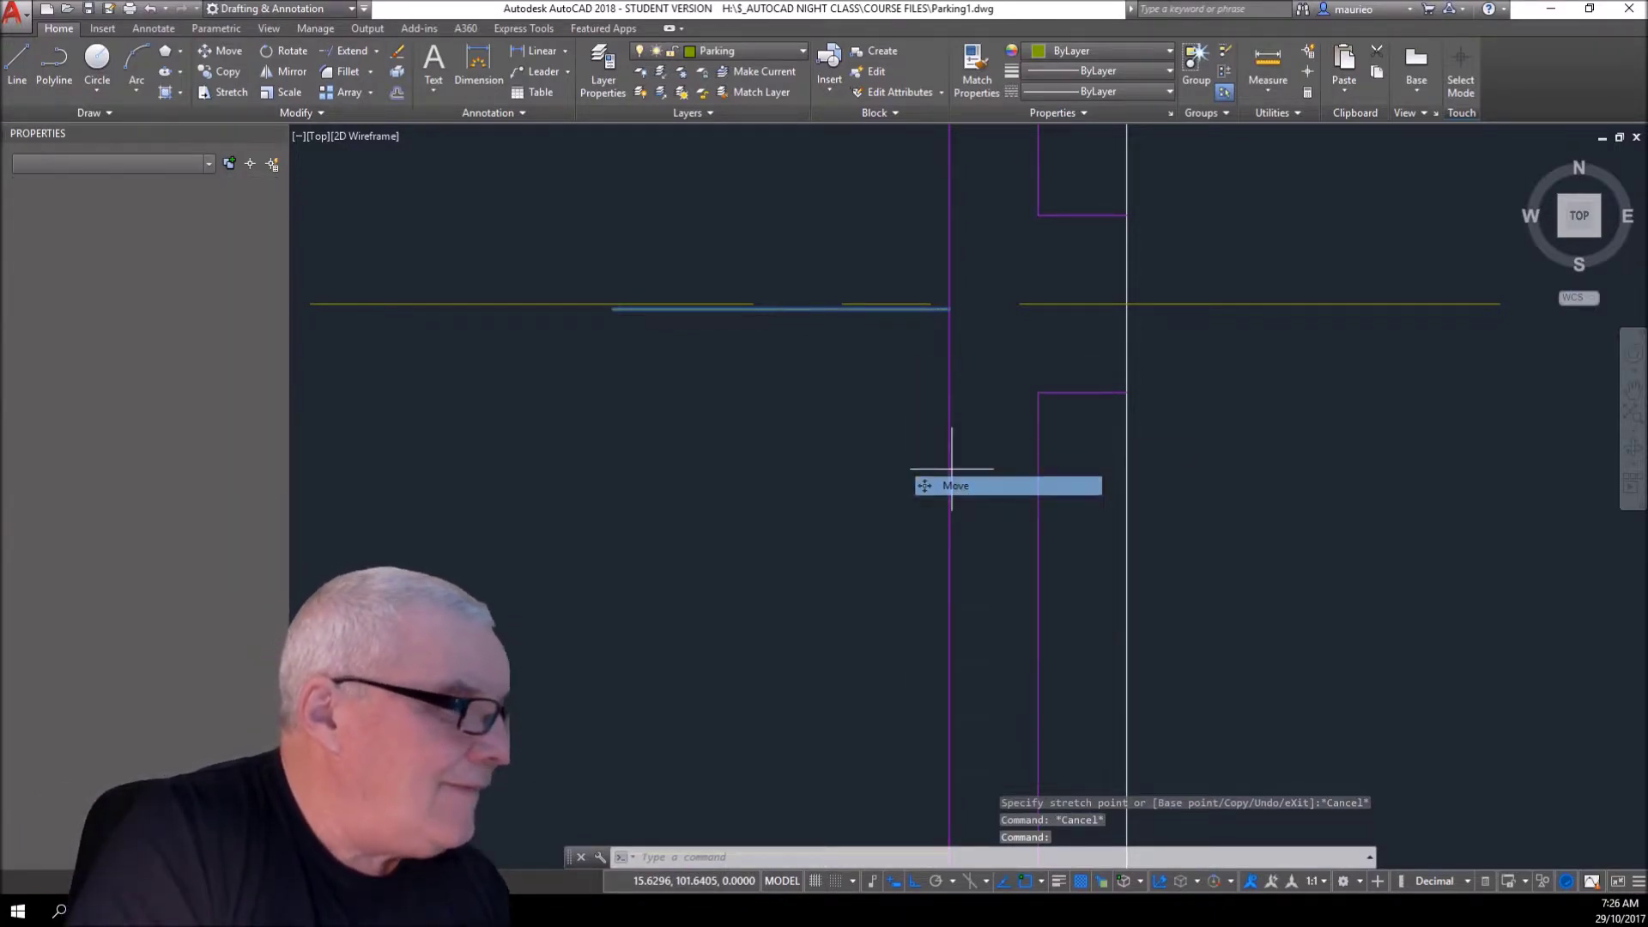
click(949, 308)
click(948, 302)
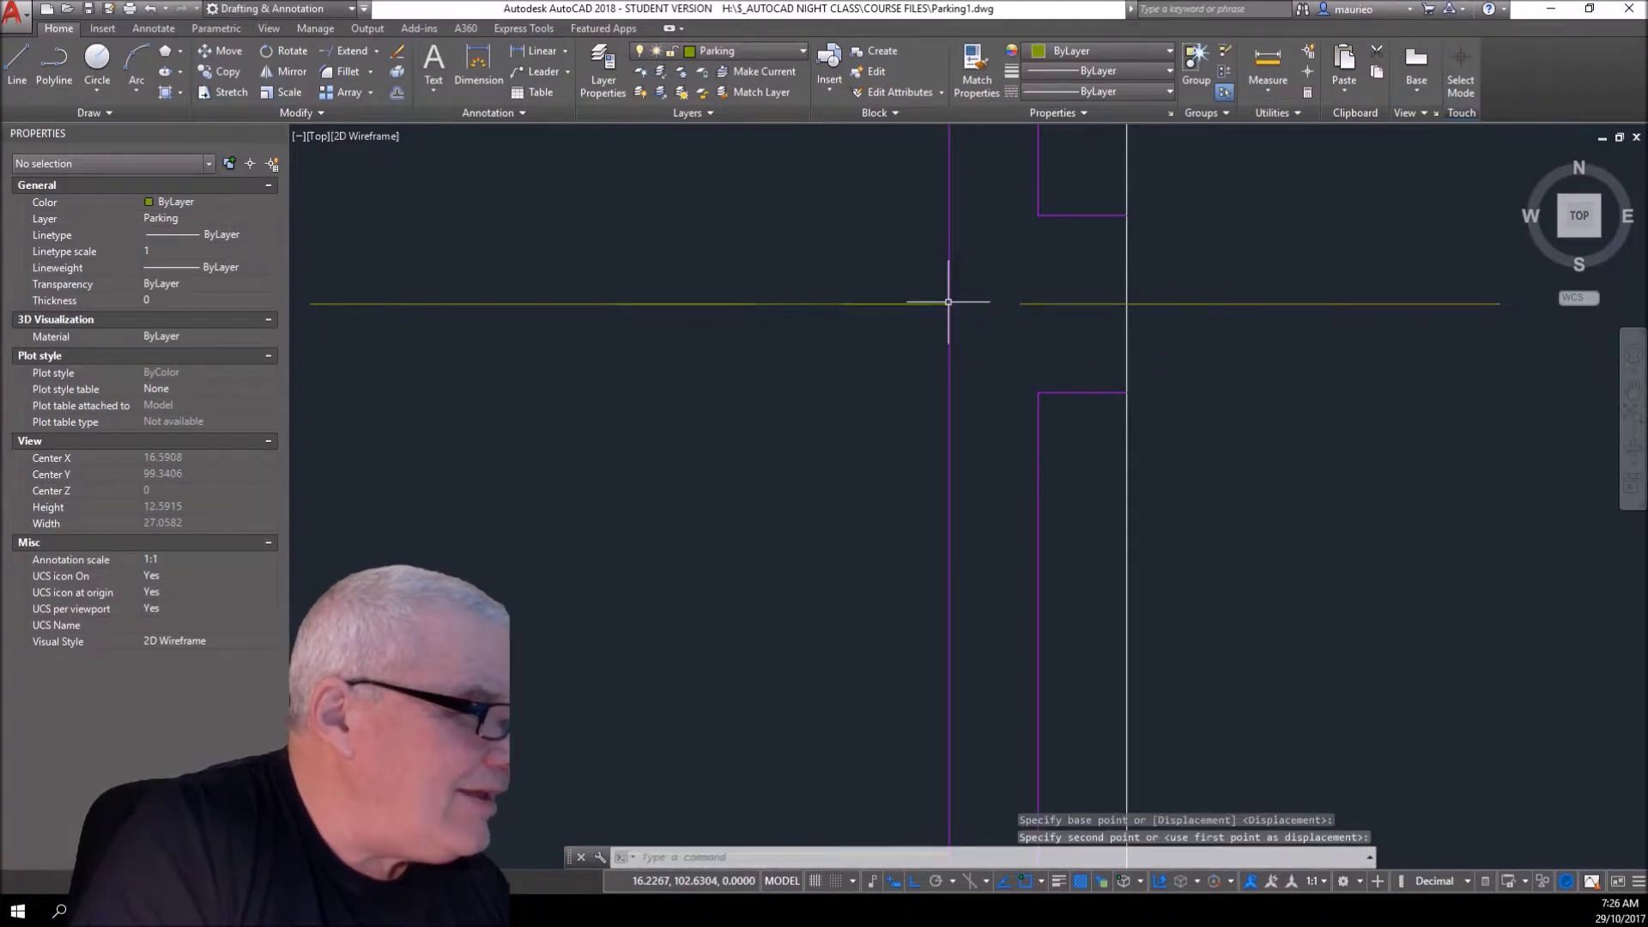
- Offset the yellow stall line 1.2 units both above and below
scroll(895, 378, down, 4)
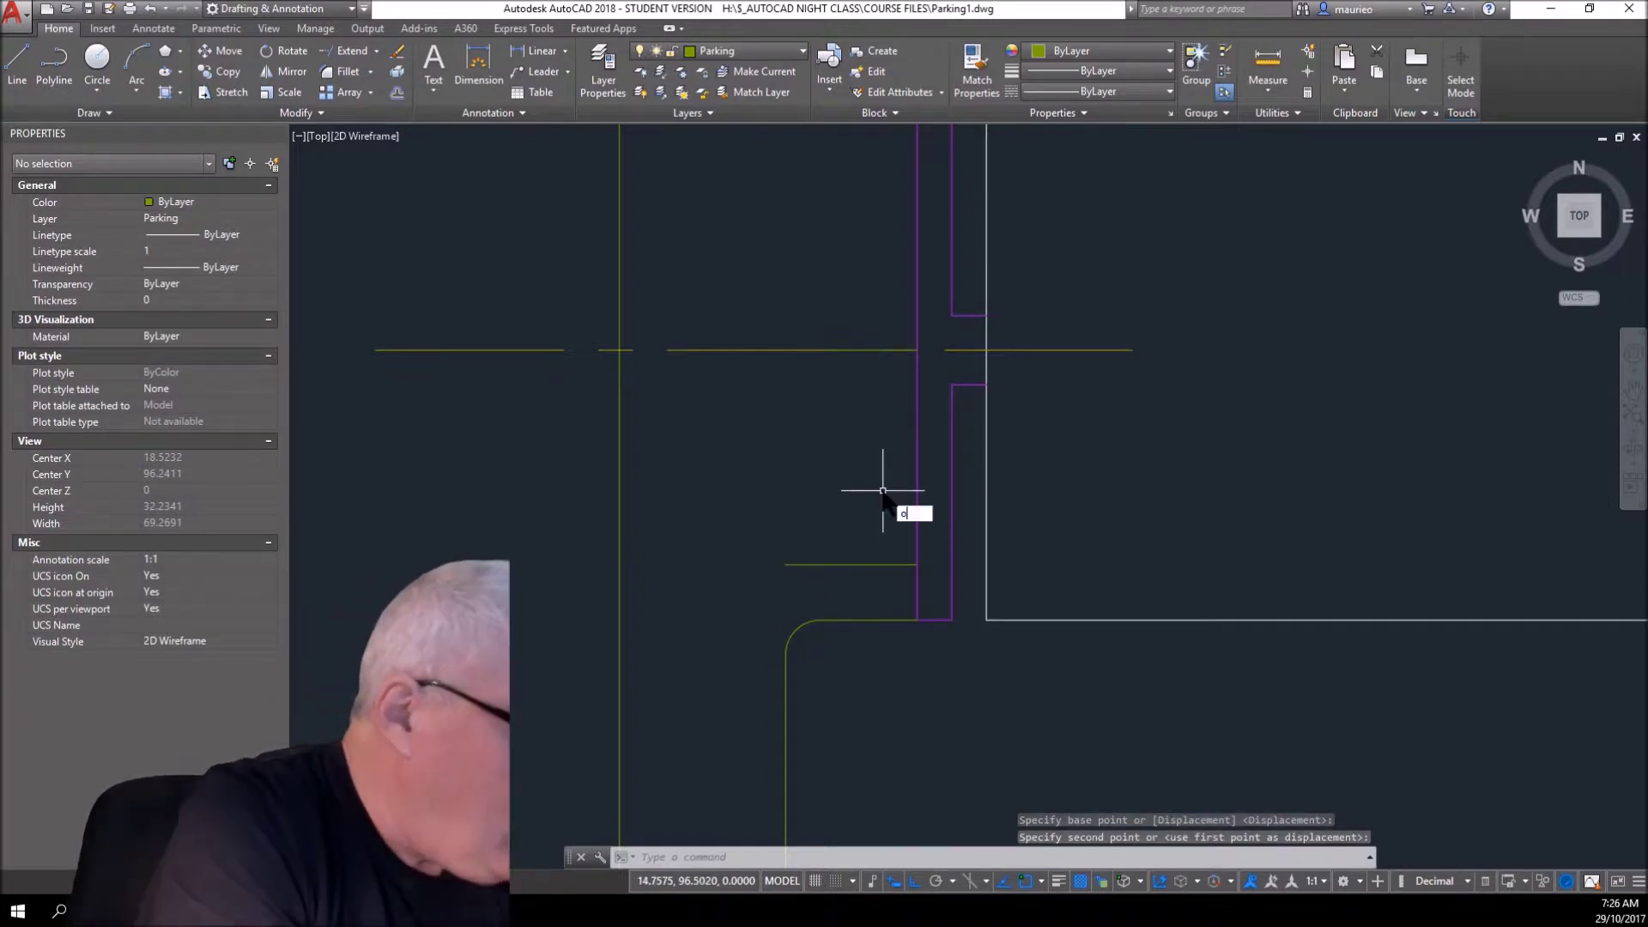
text(o)
key(Return)
text(1)
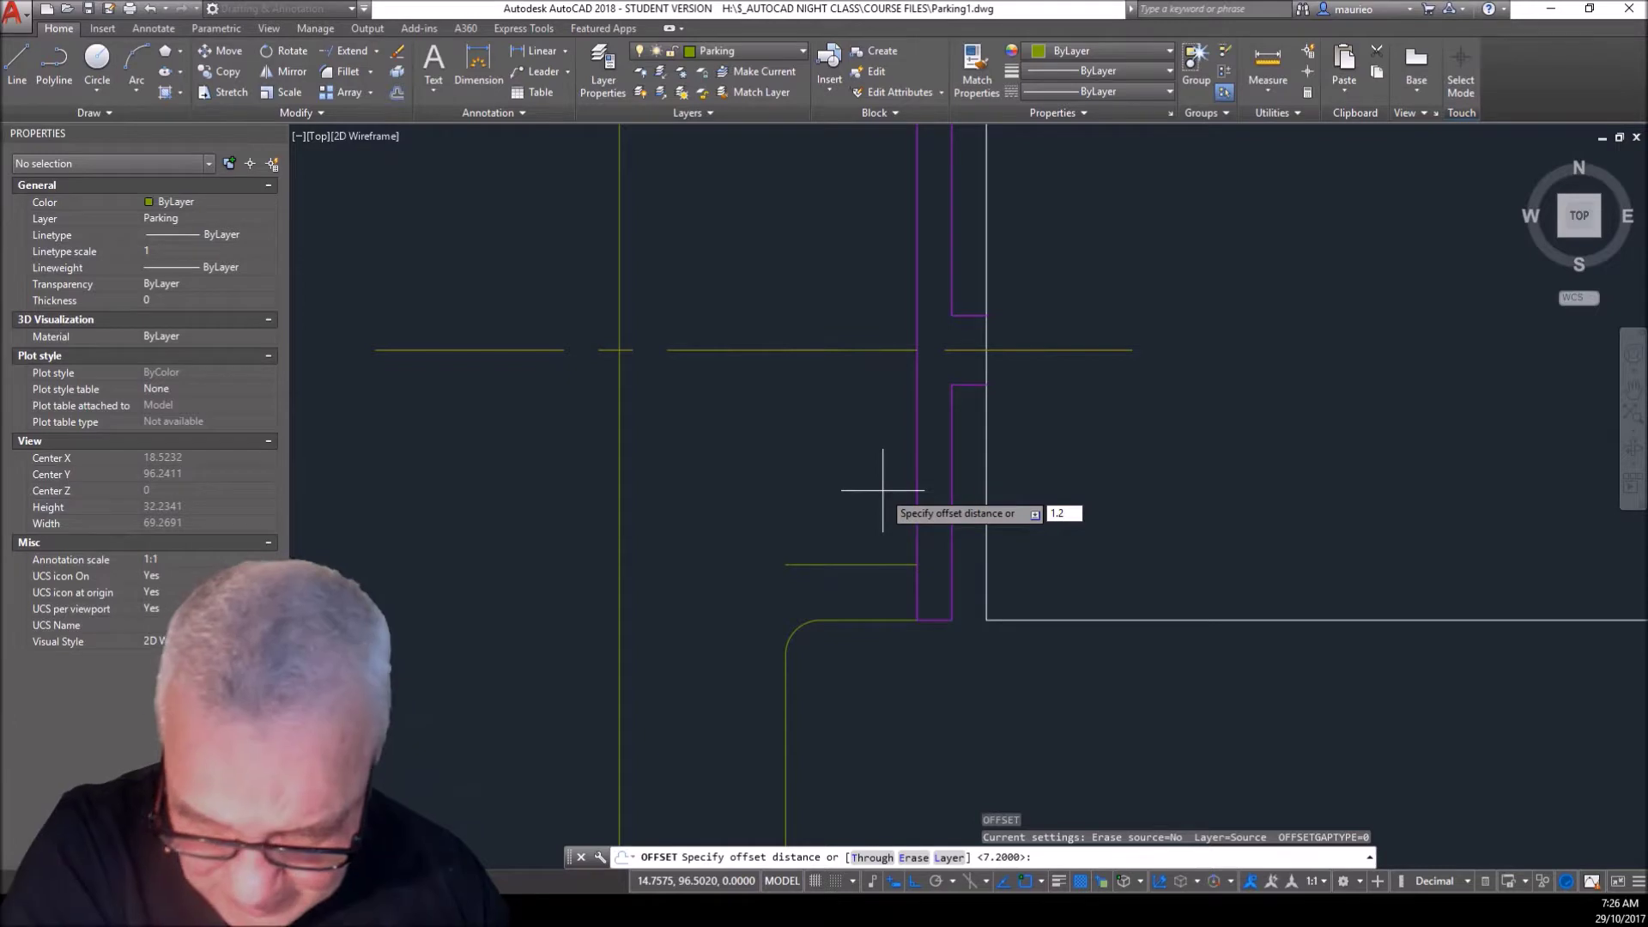
text(.2)
key(Return)
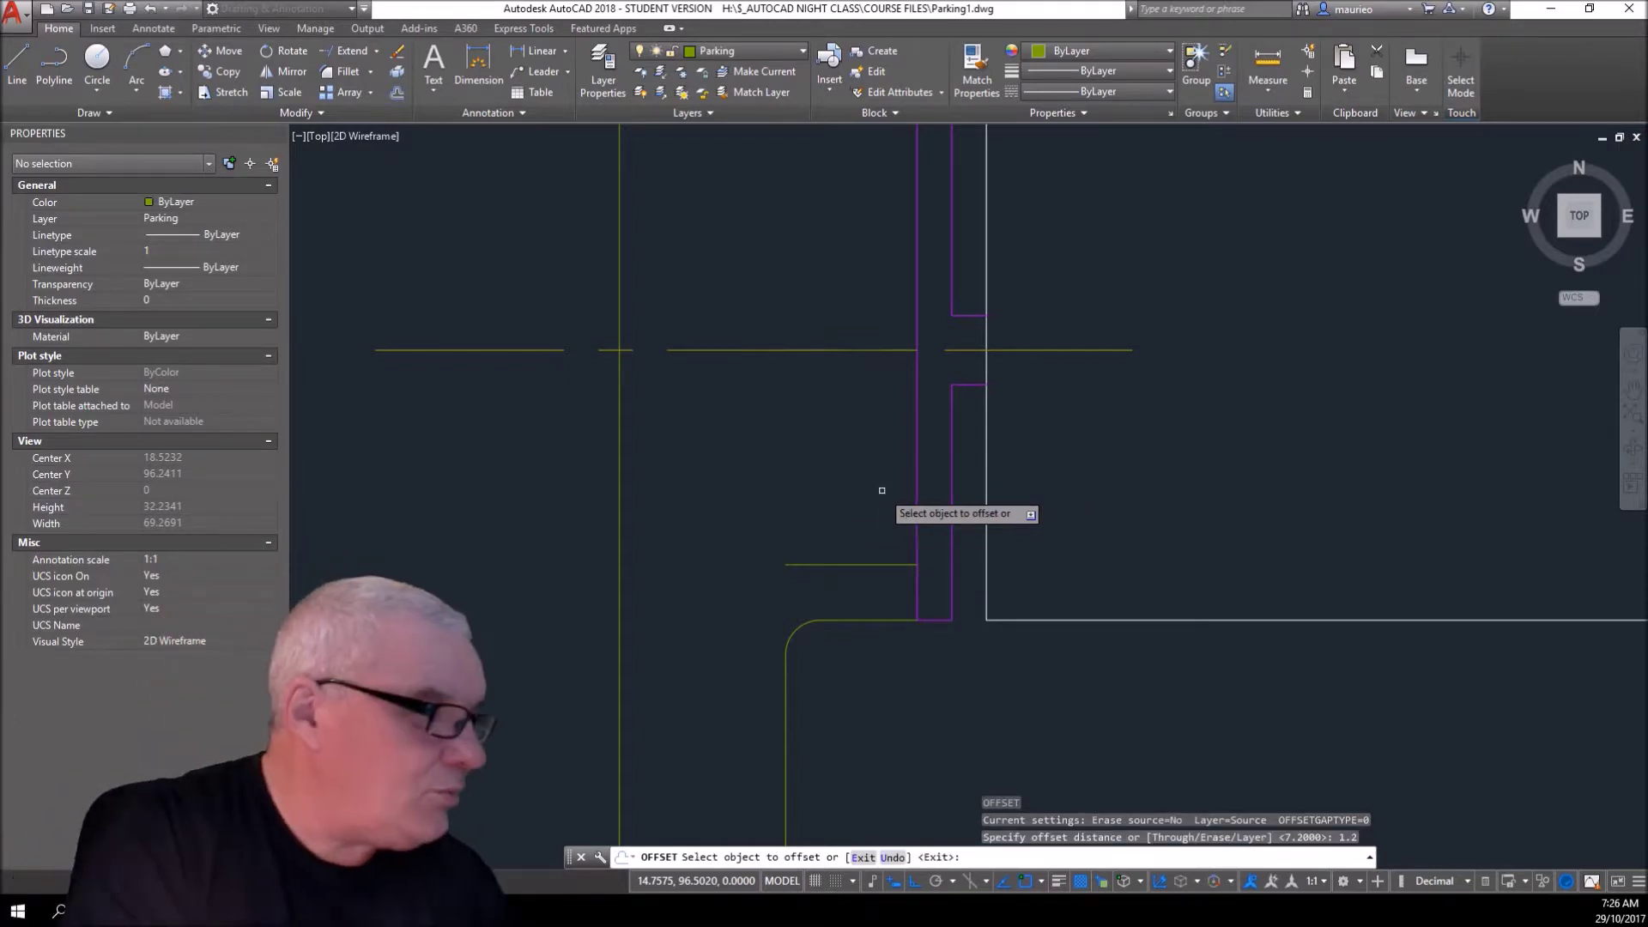
click(888, 348)
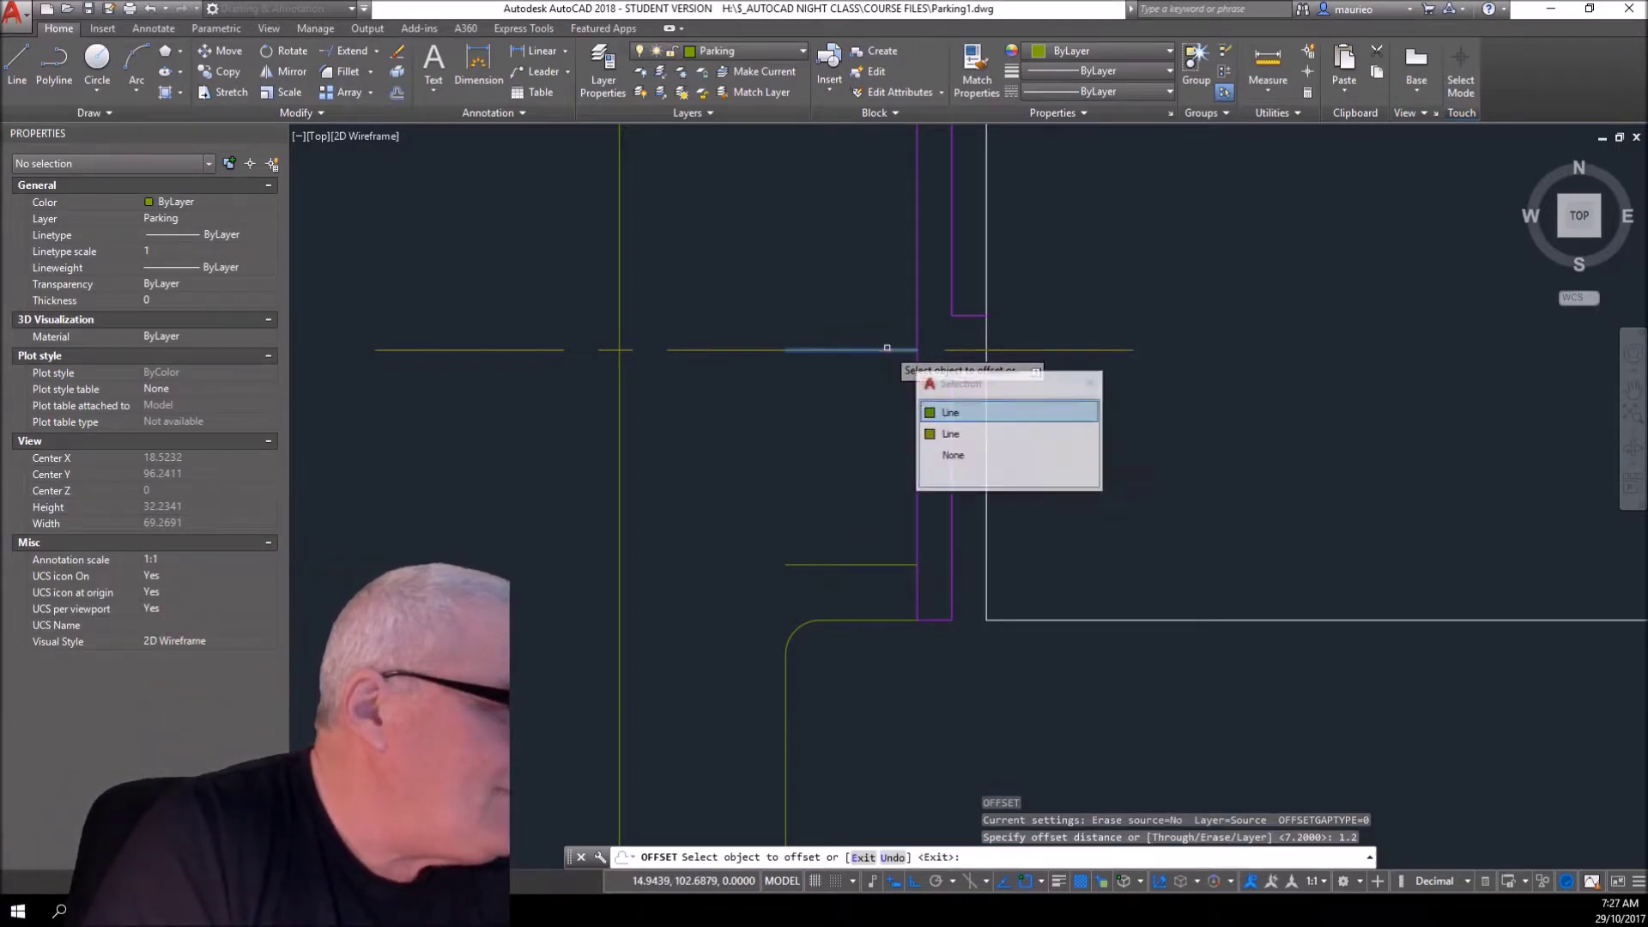
click(951, 412)
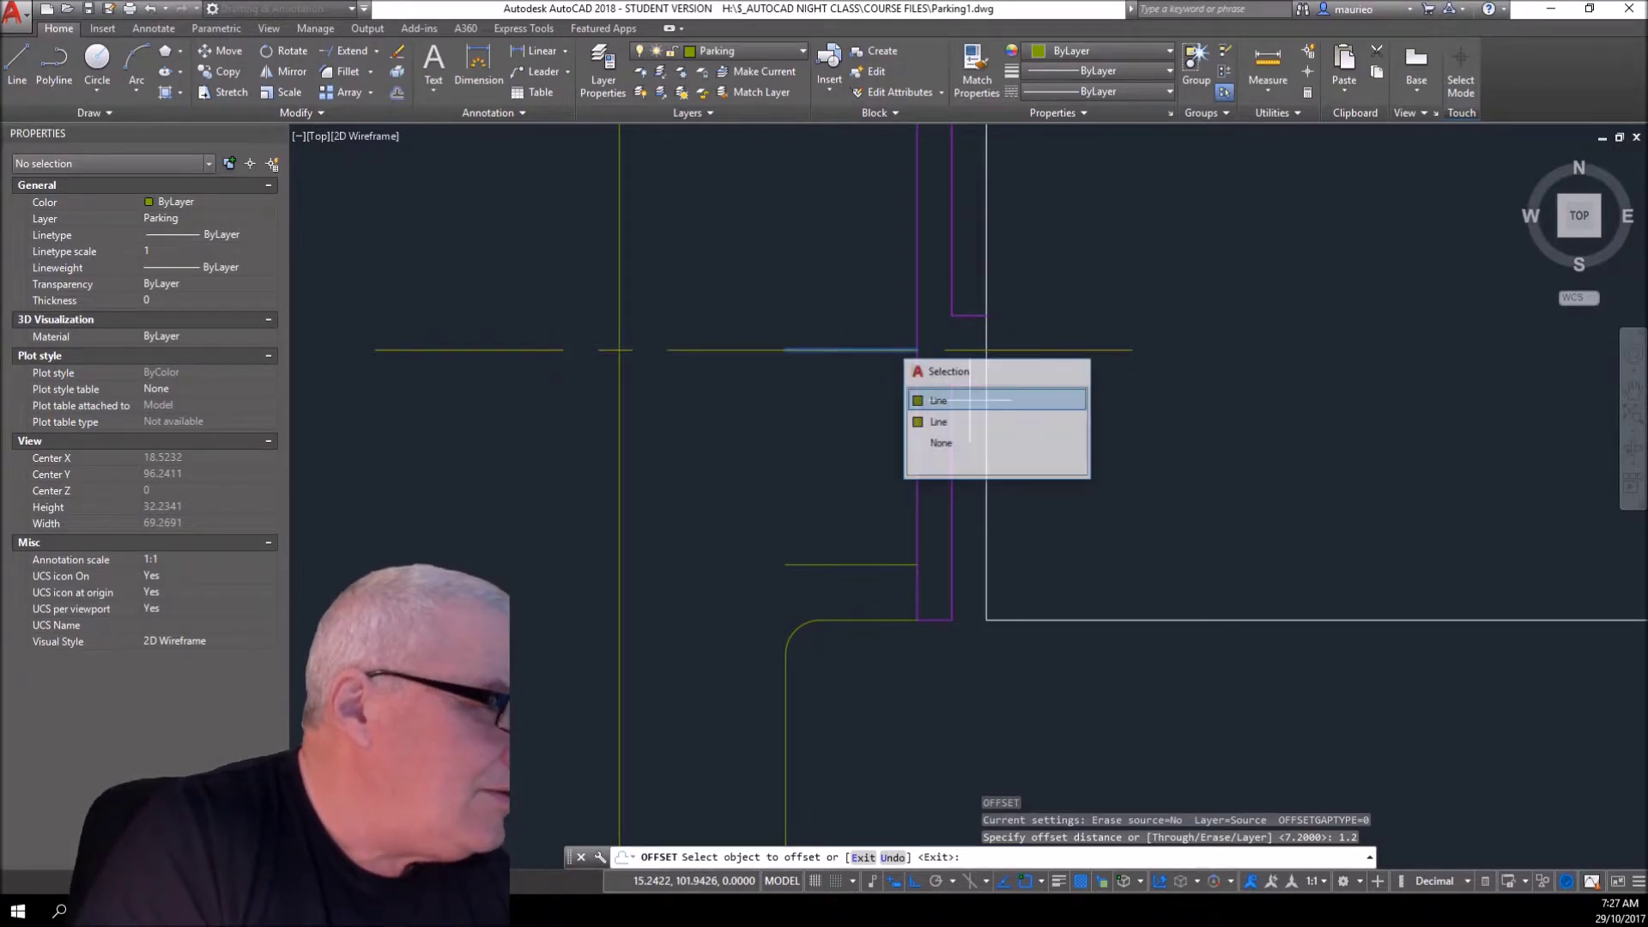
click(853, 324)
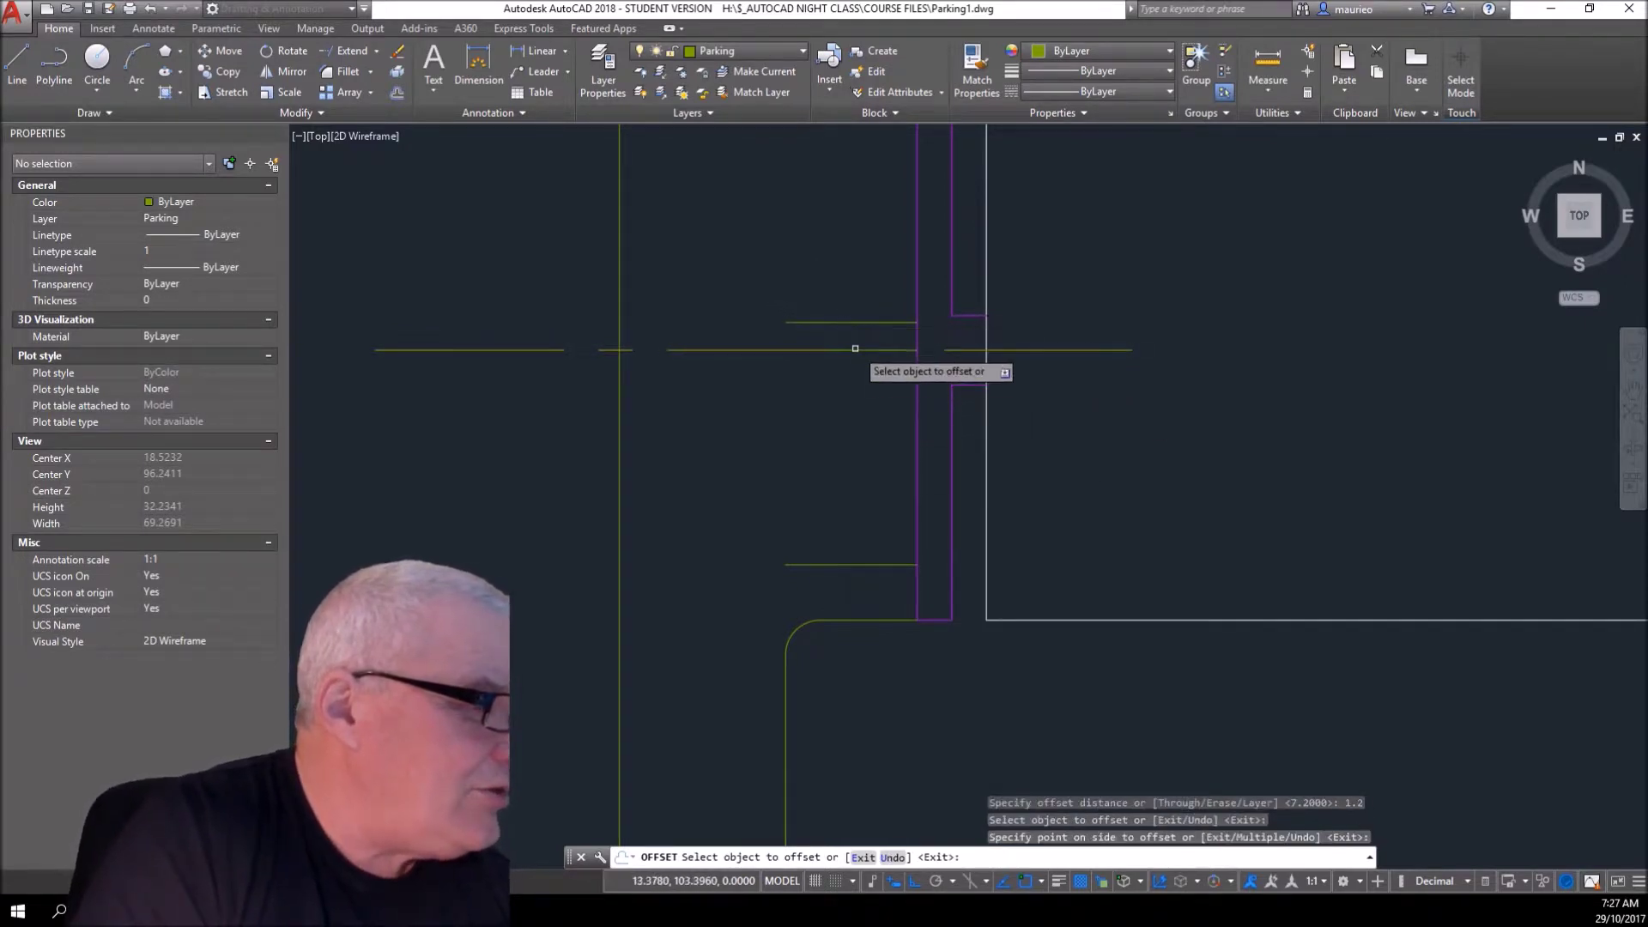
click(857, 350)
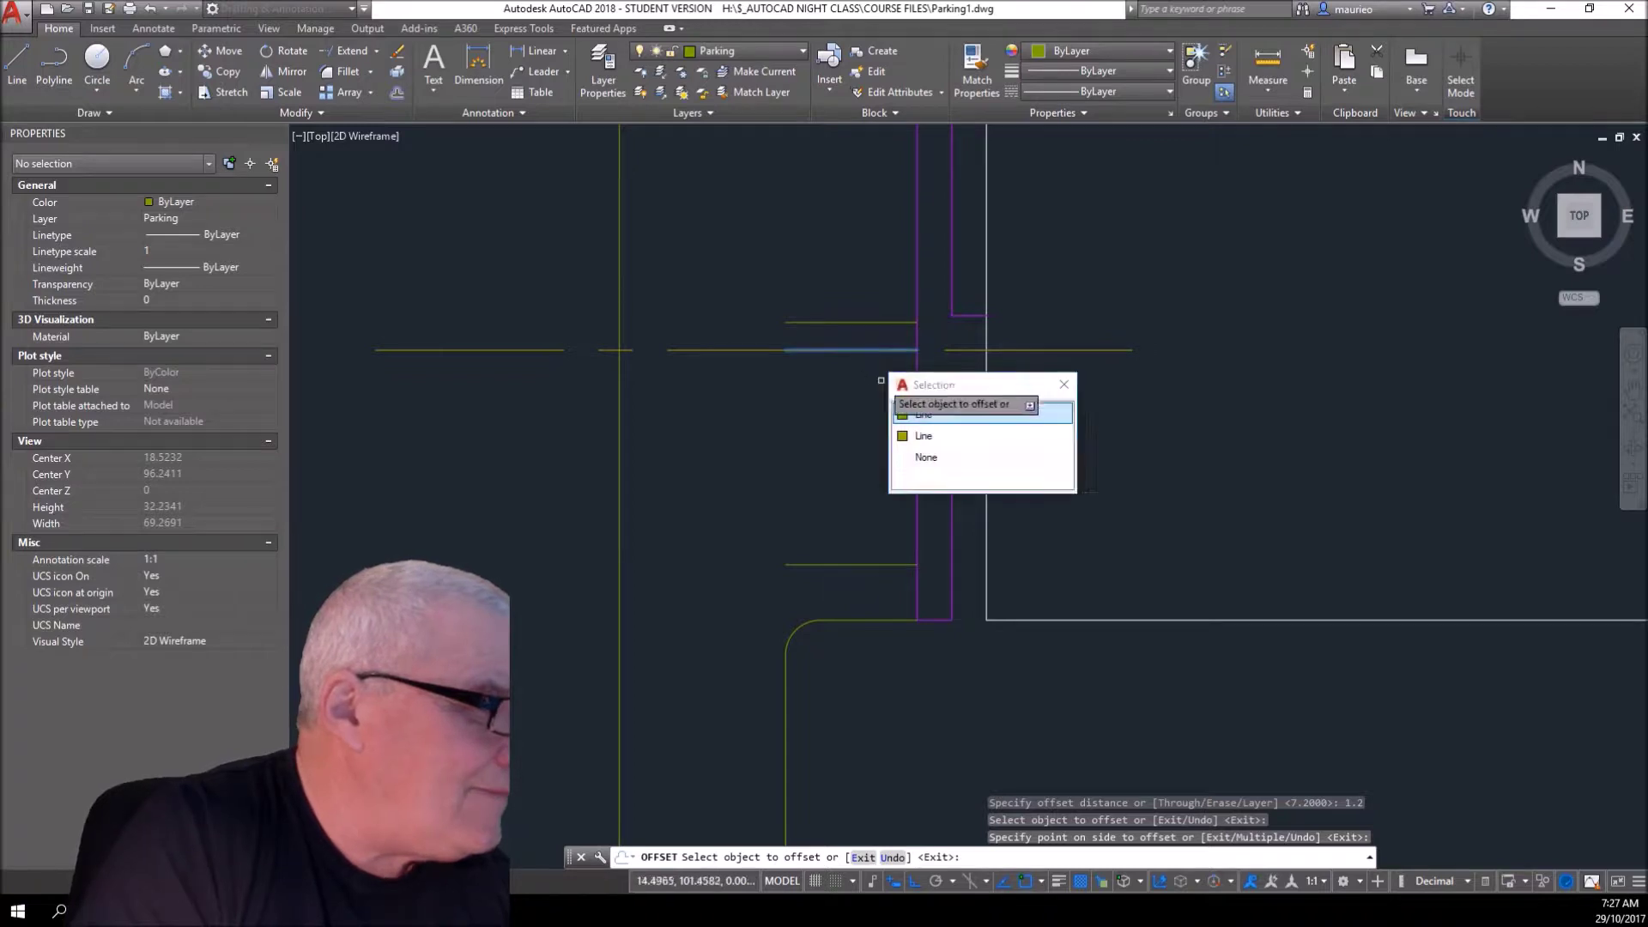
click(927, 414)
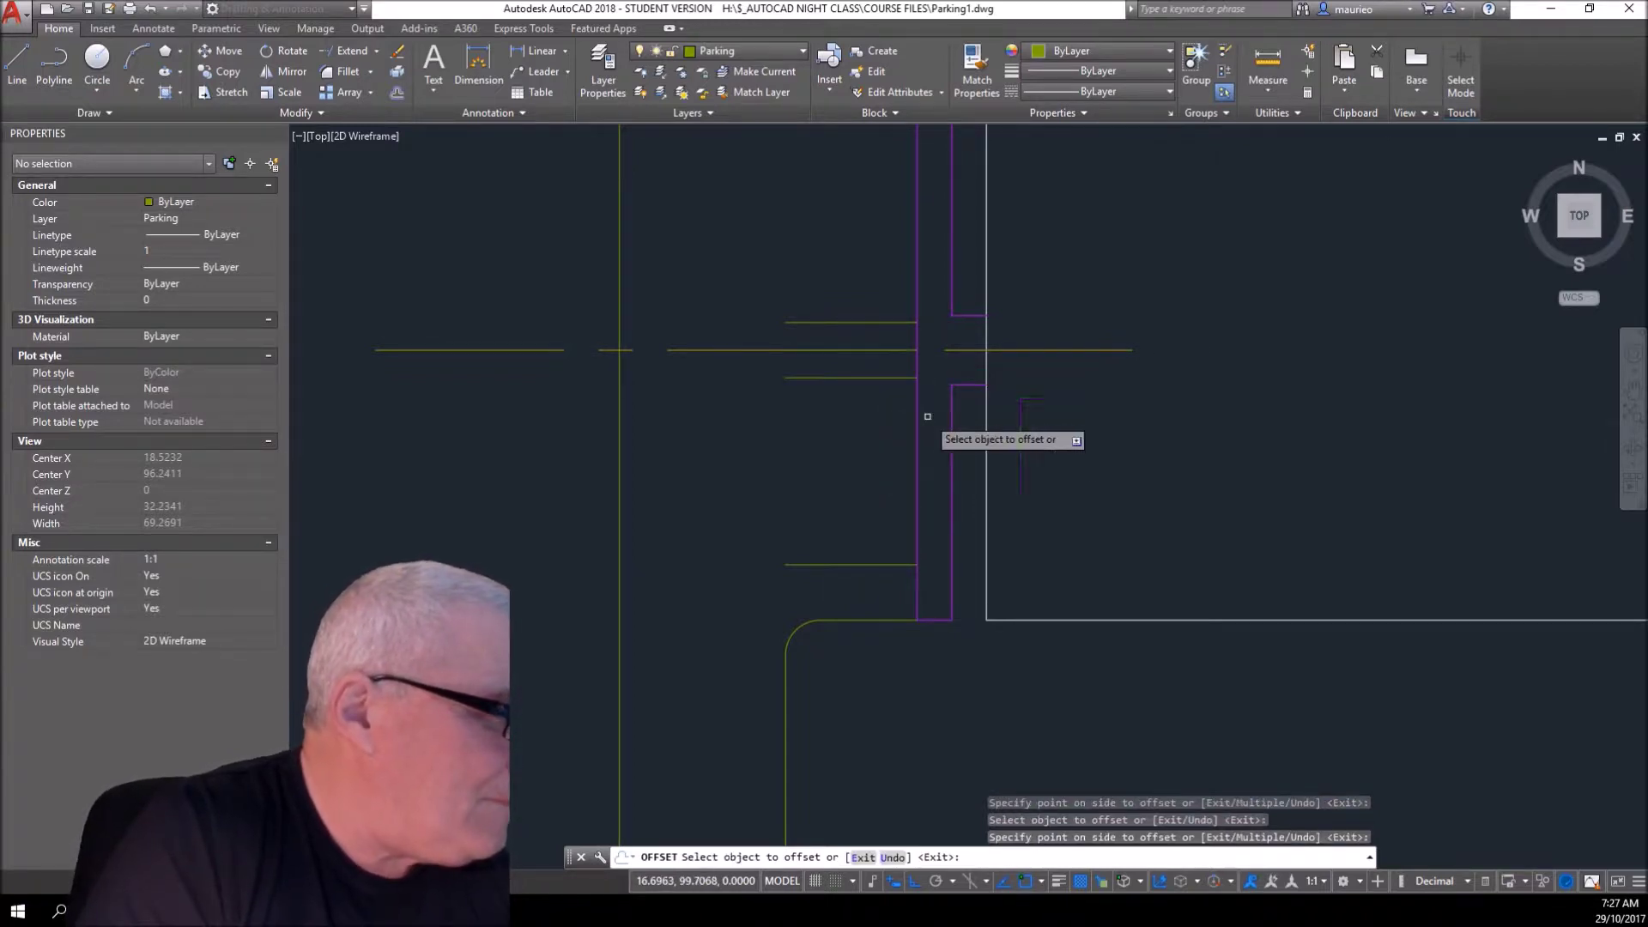
click(855, 391)
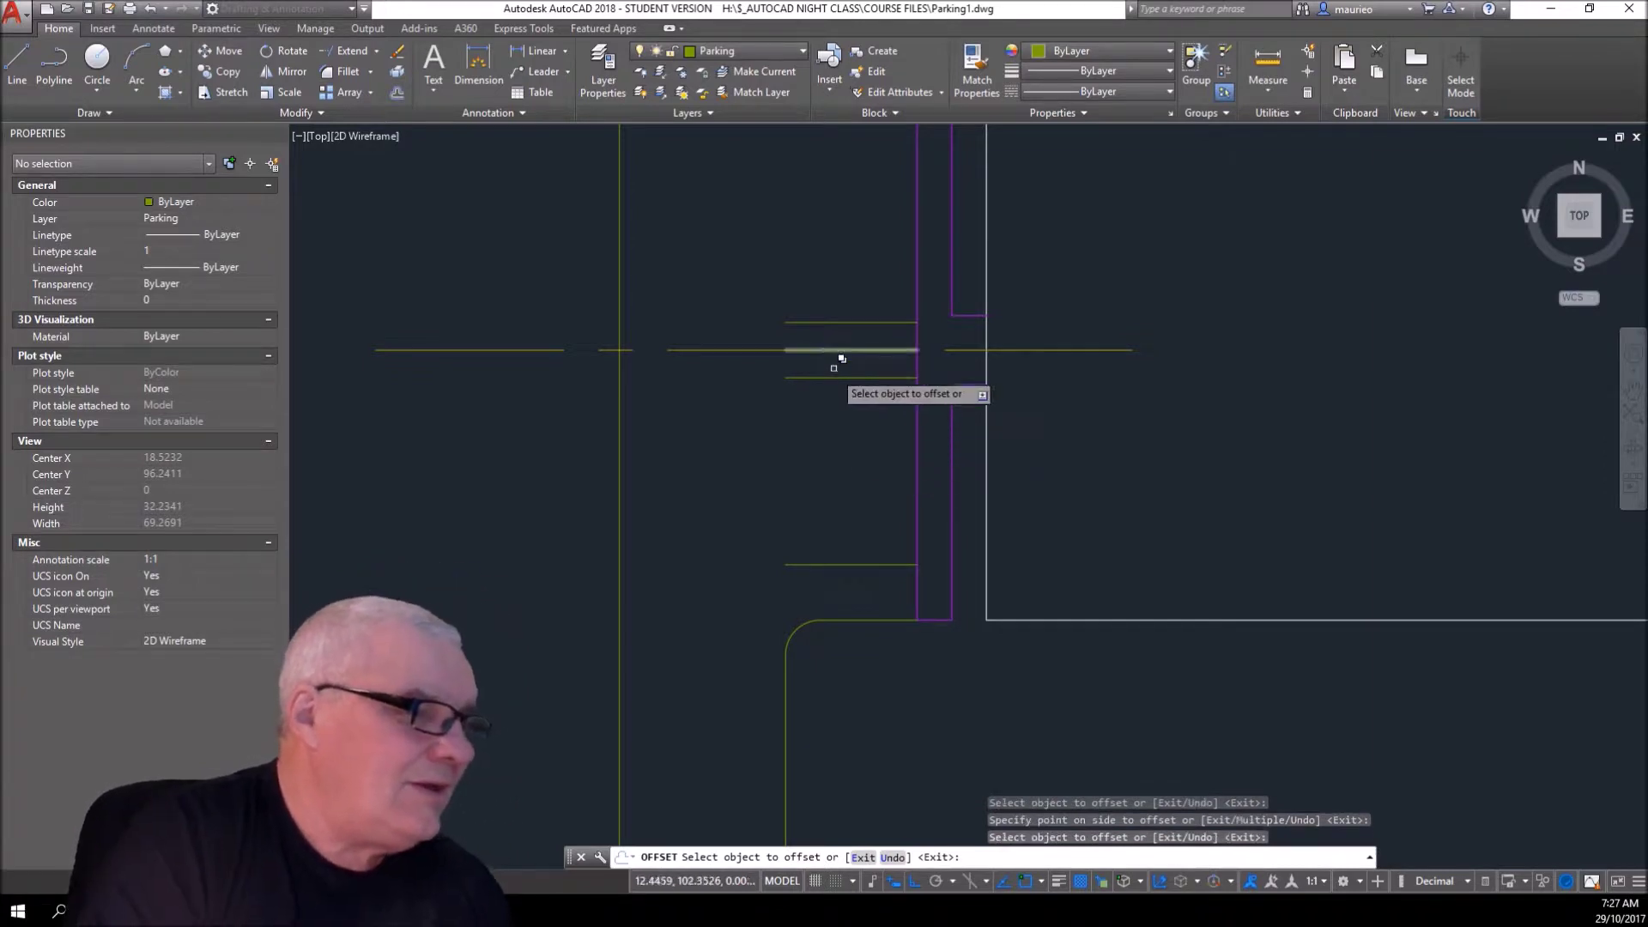
key(Escape)
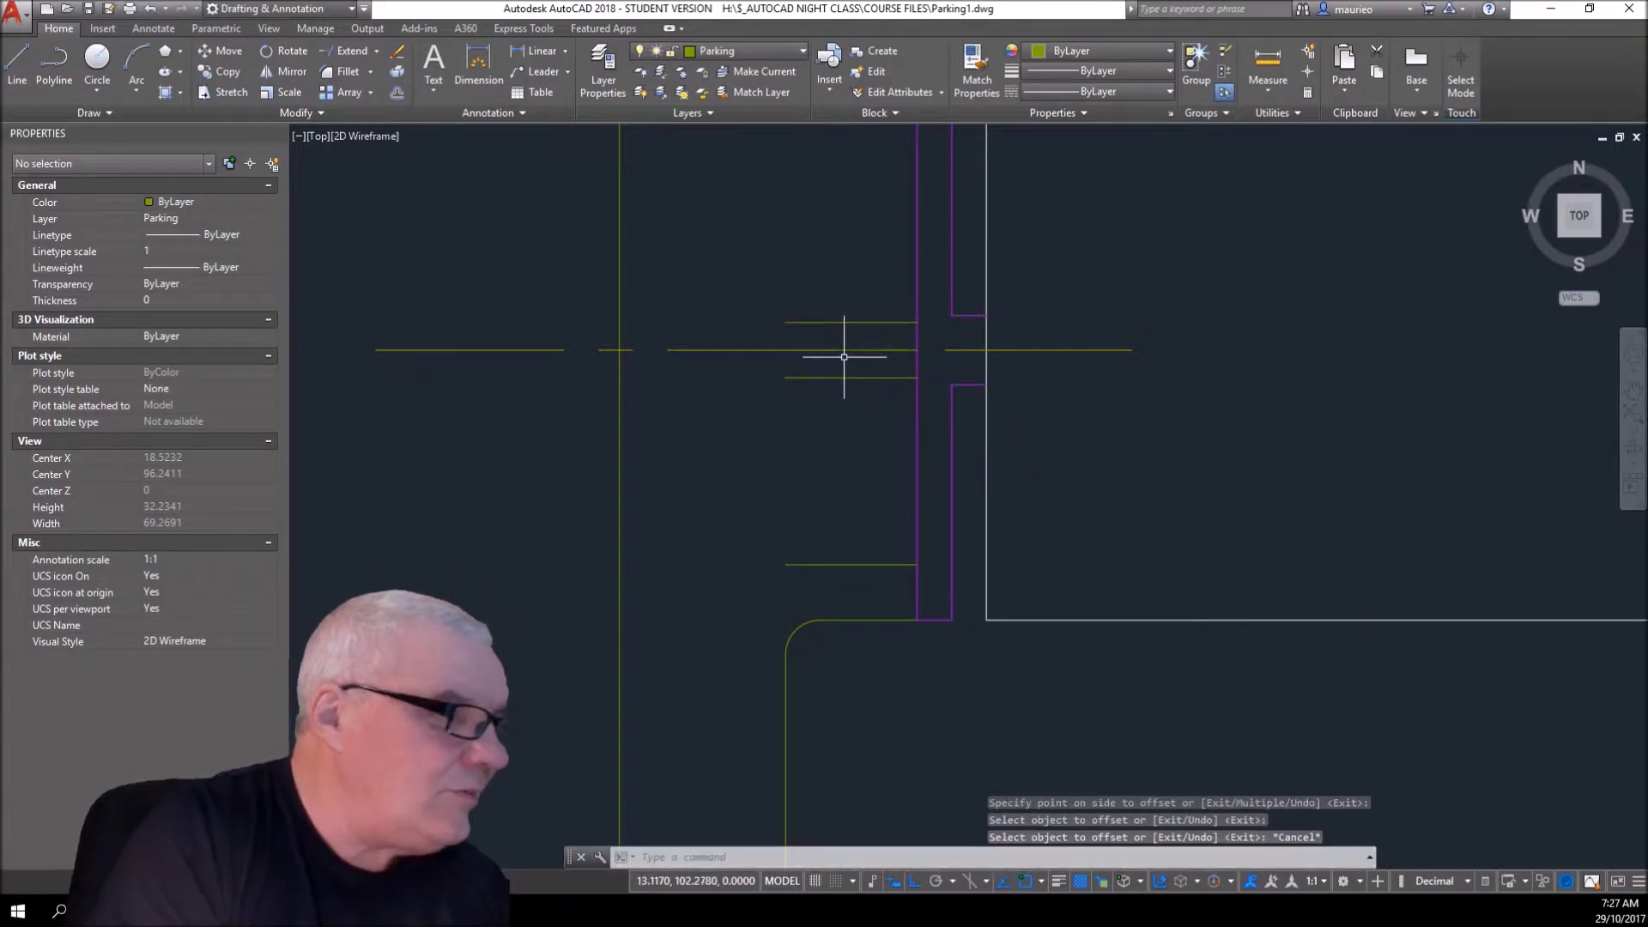
- Delete the duplicate overlapping stall line in the middle
click(841, 348)
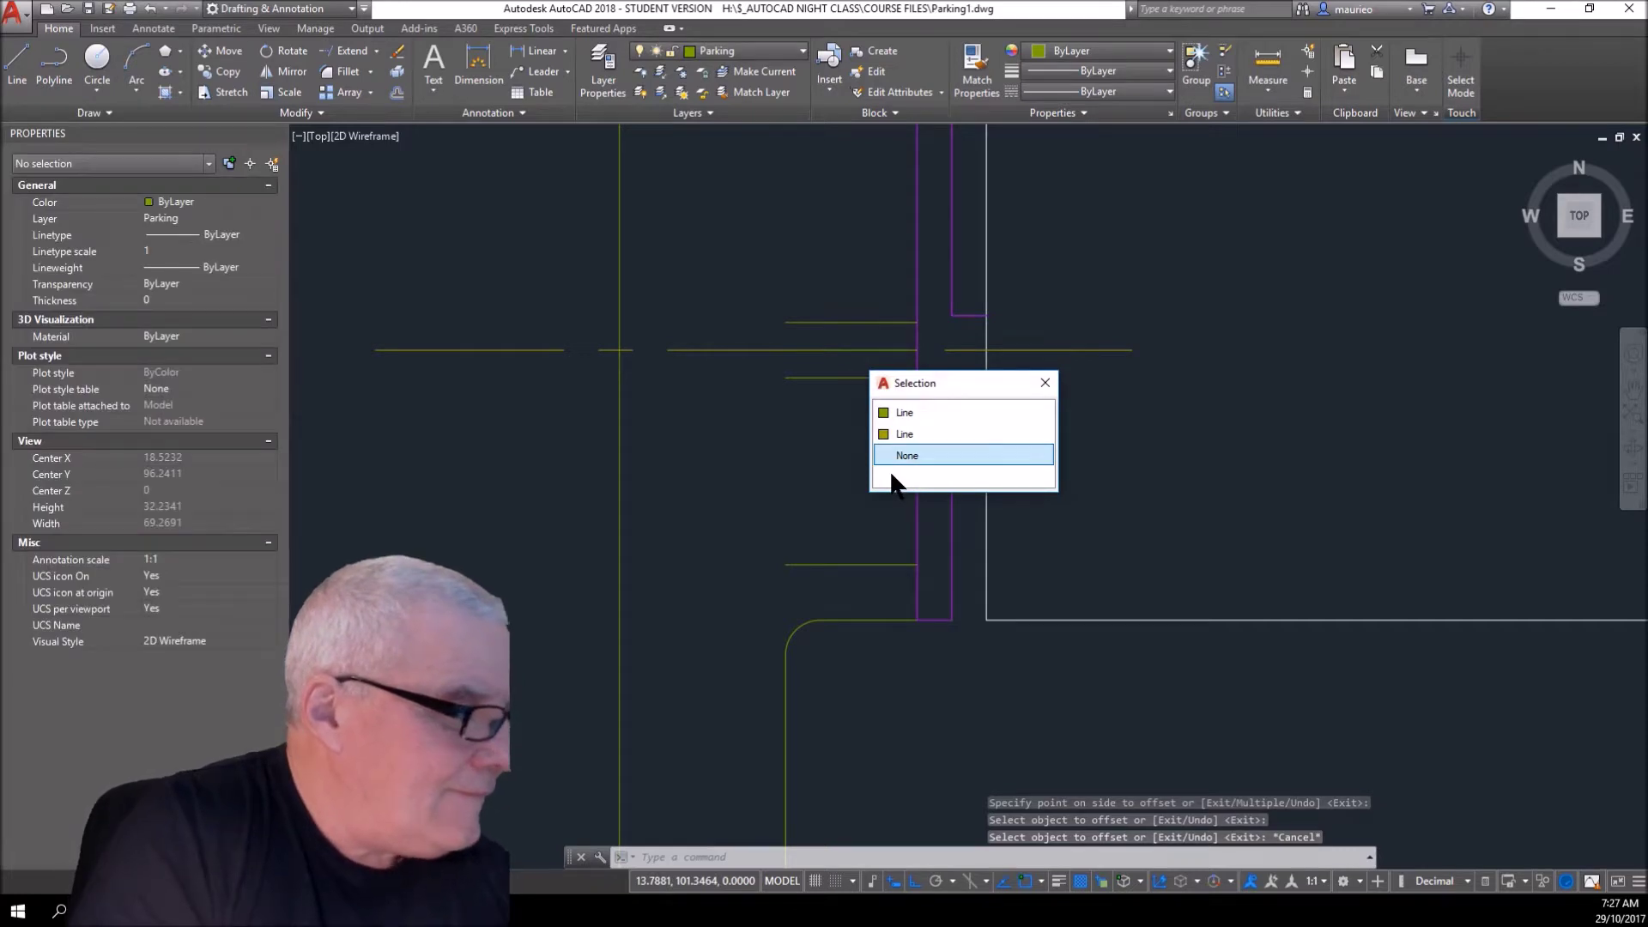
click(895, 407)
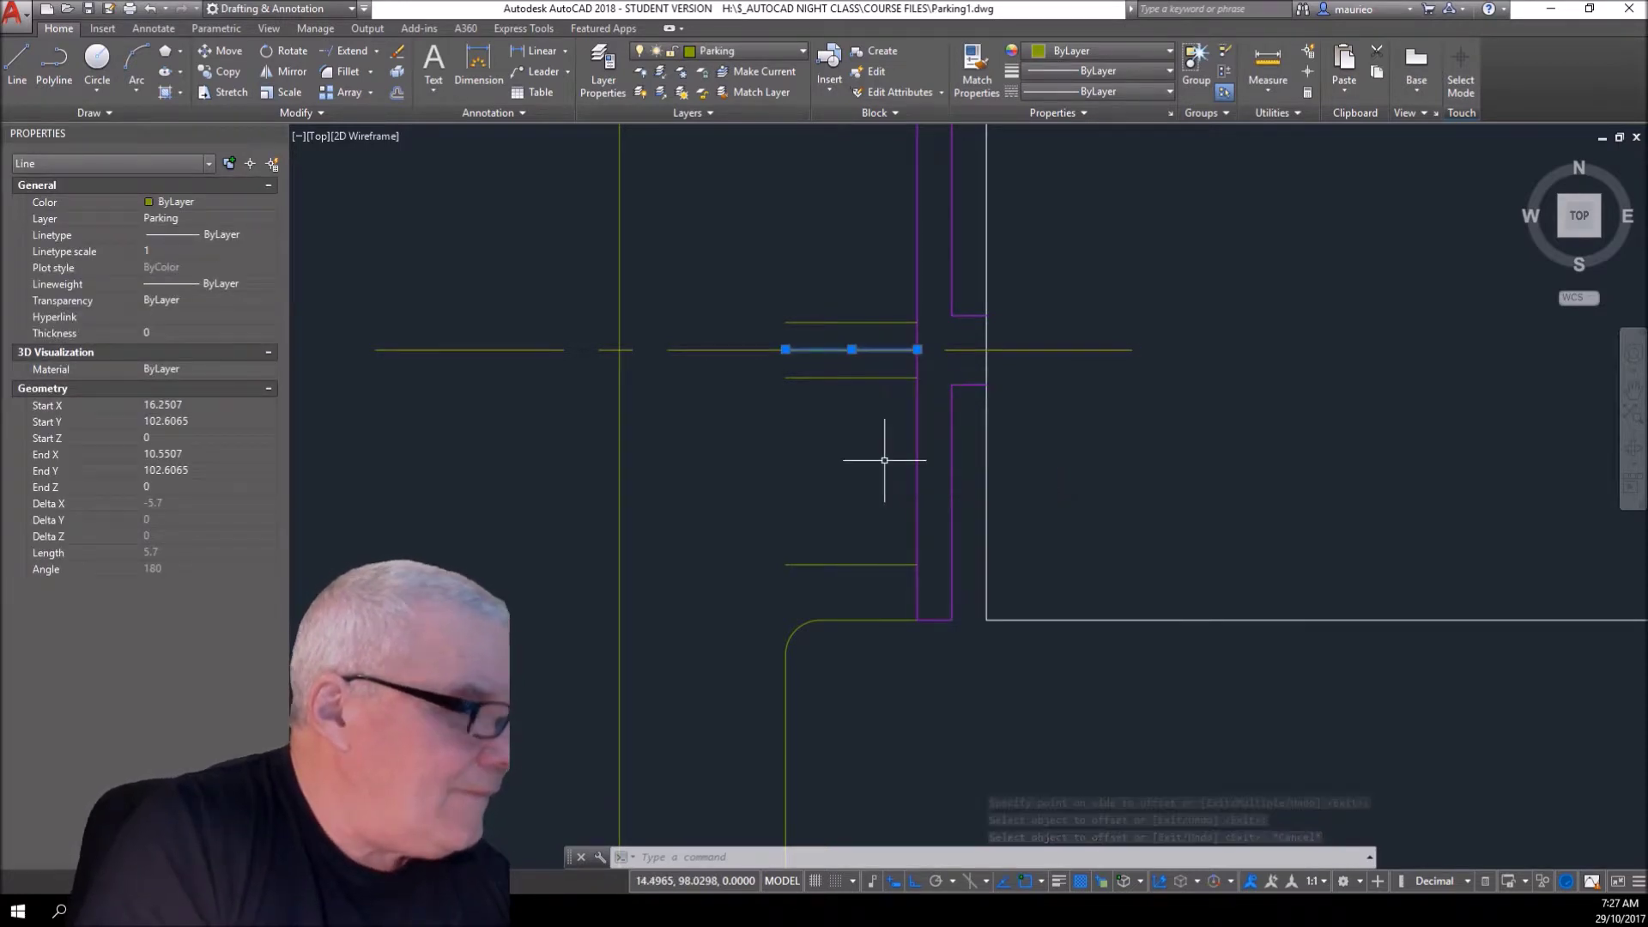
key(Delete)
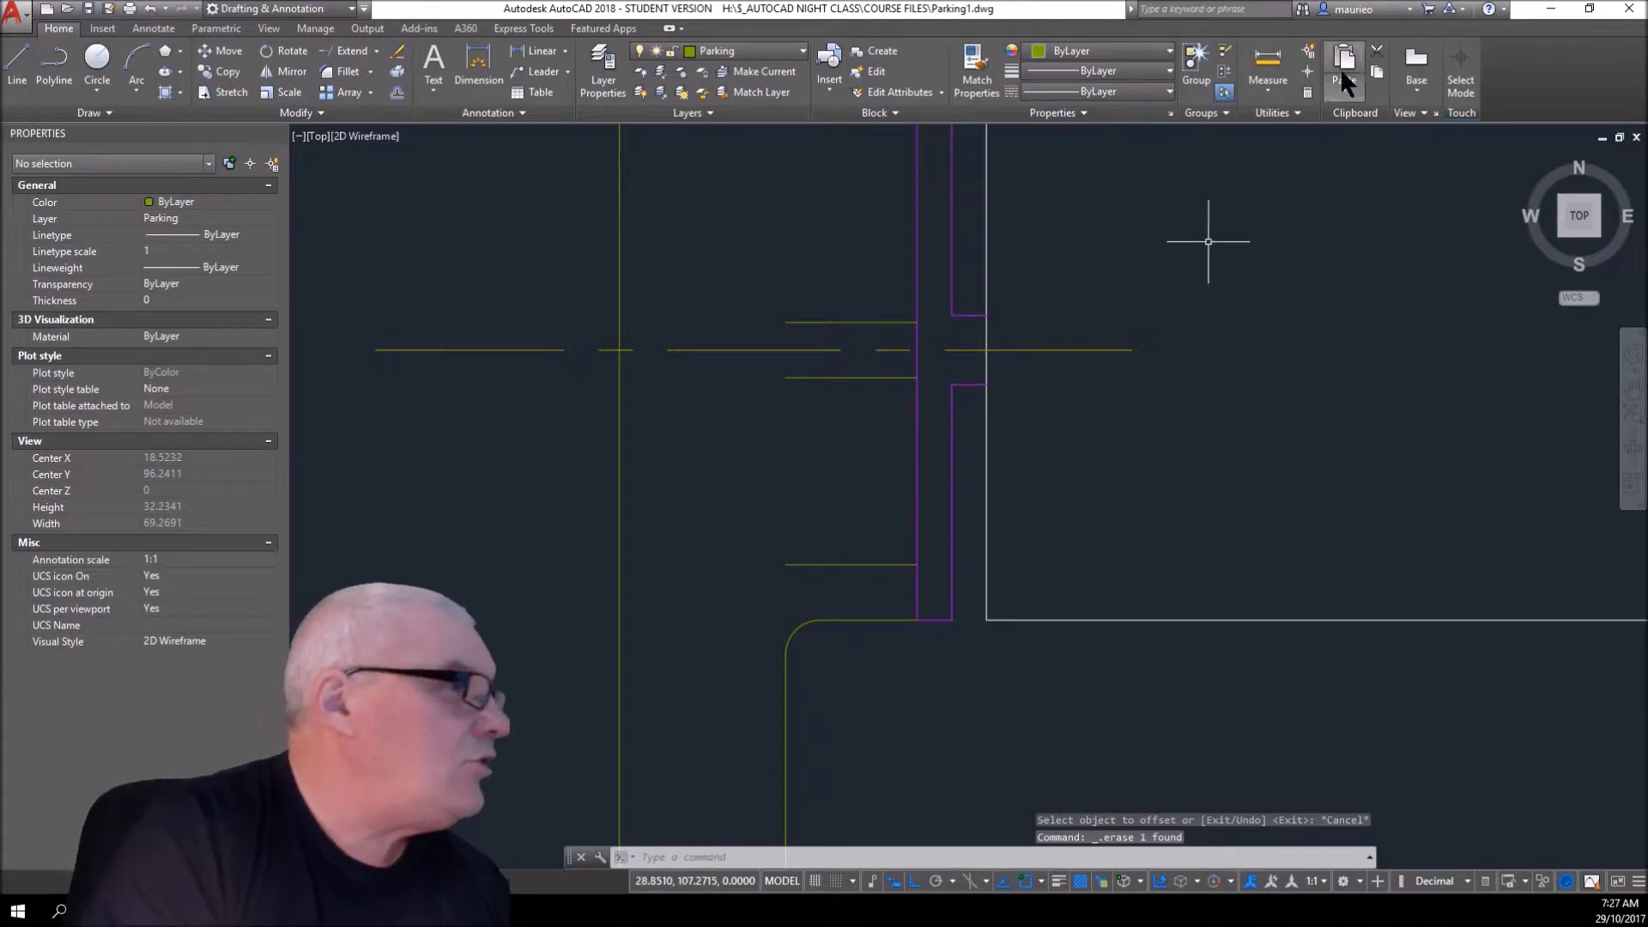
click(1269, 55)
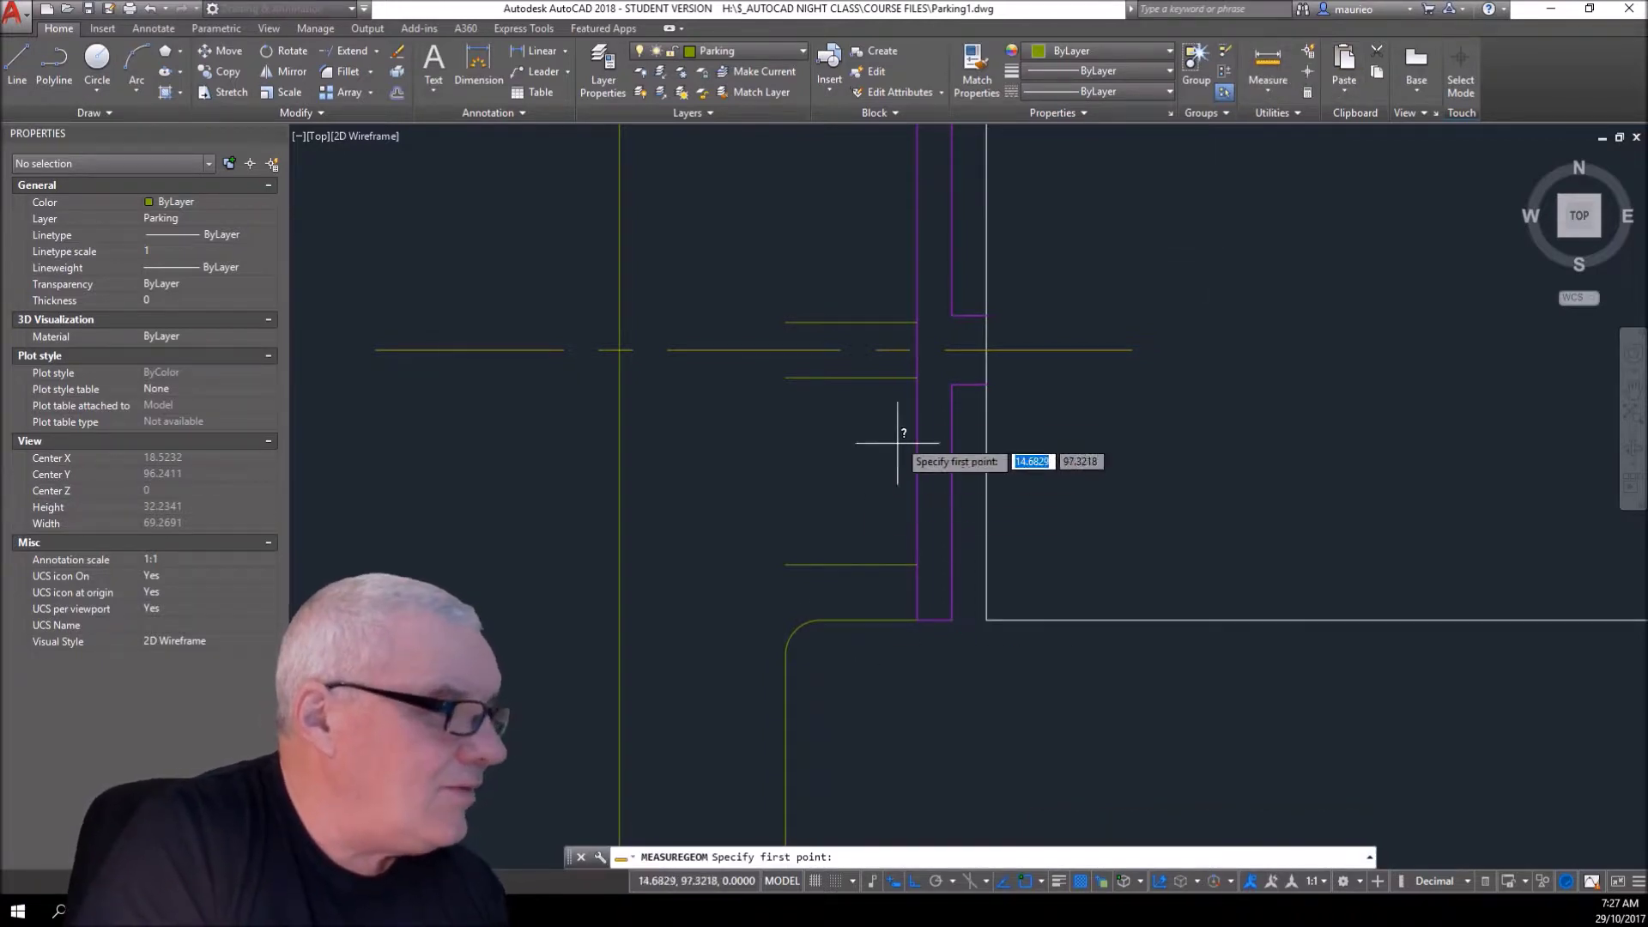
click(915, 377)
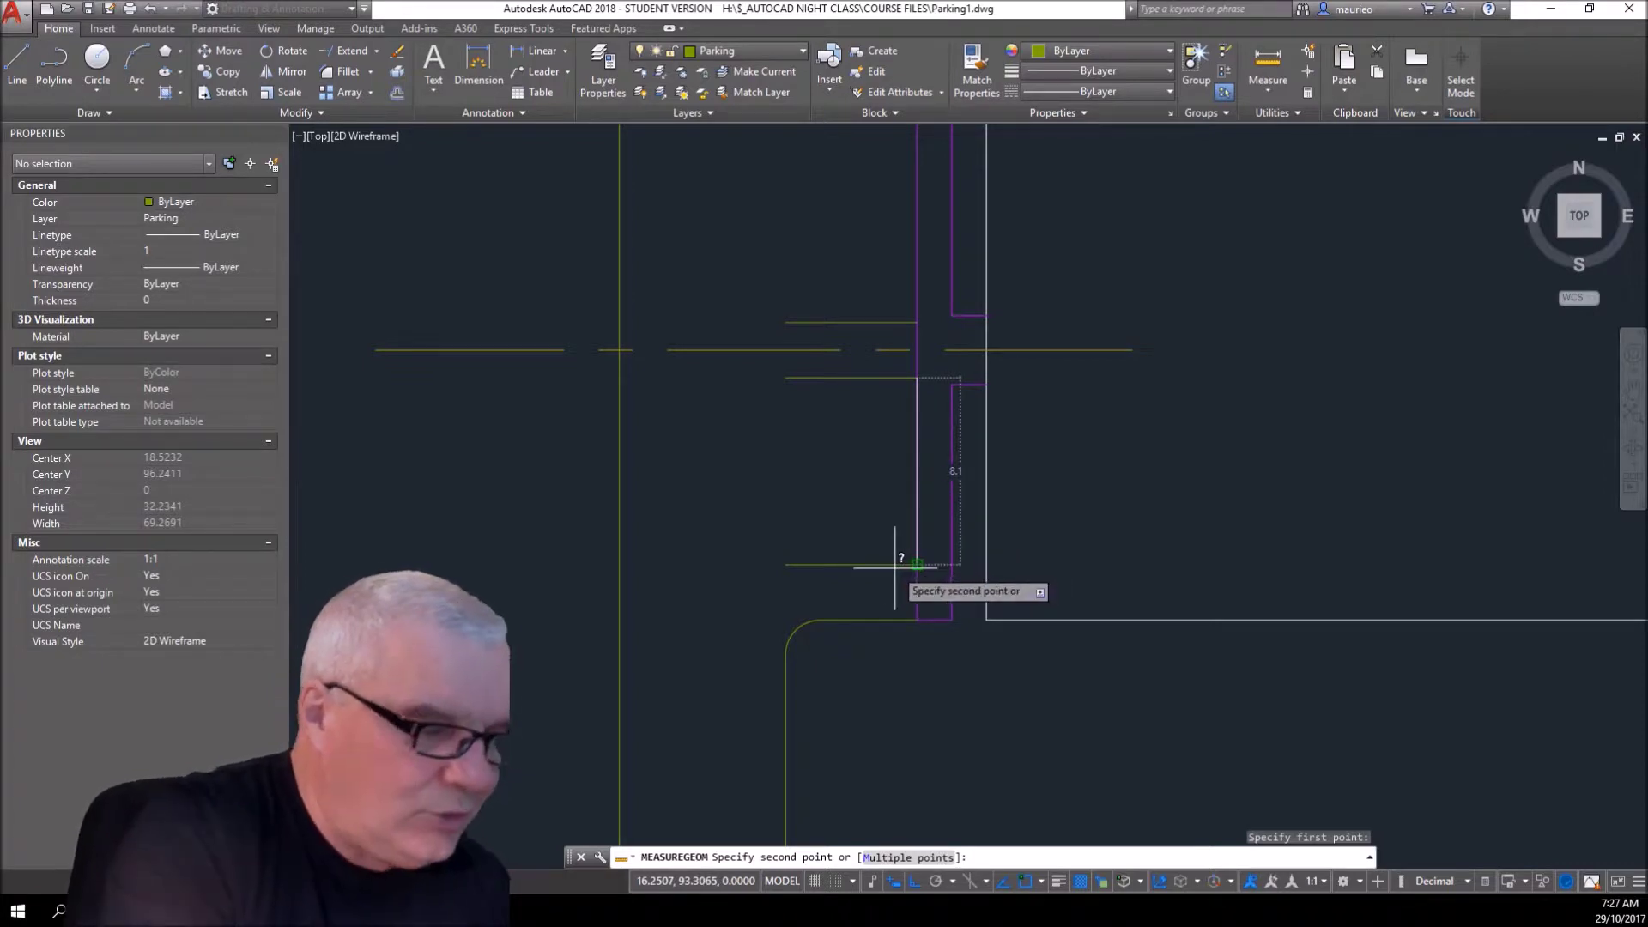
key(Escape)
key(Escape)
key(Escape)
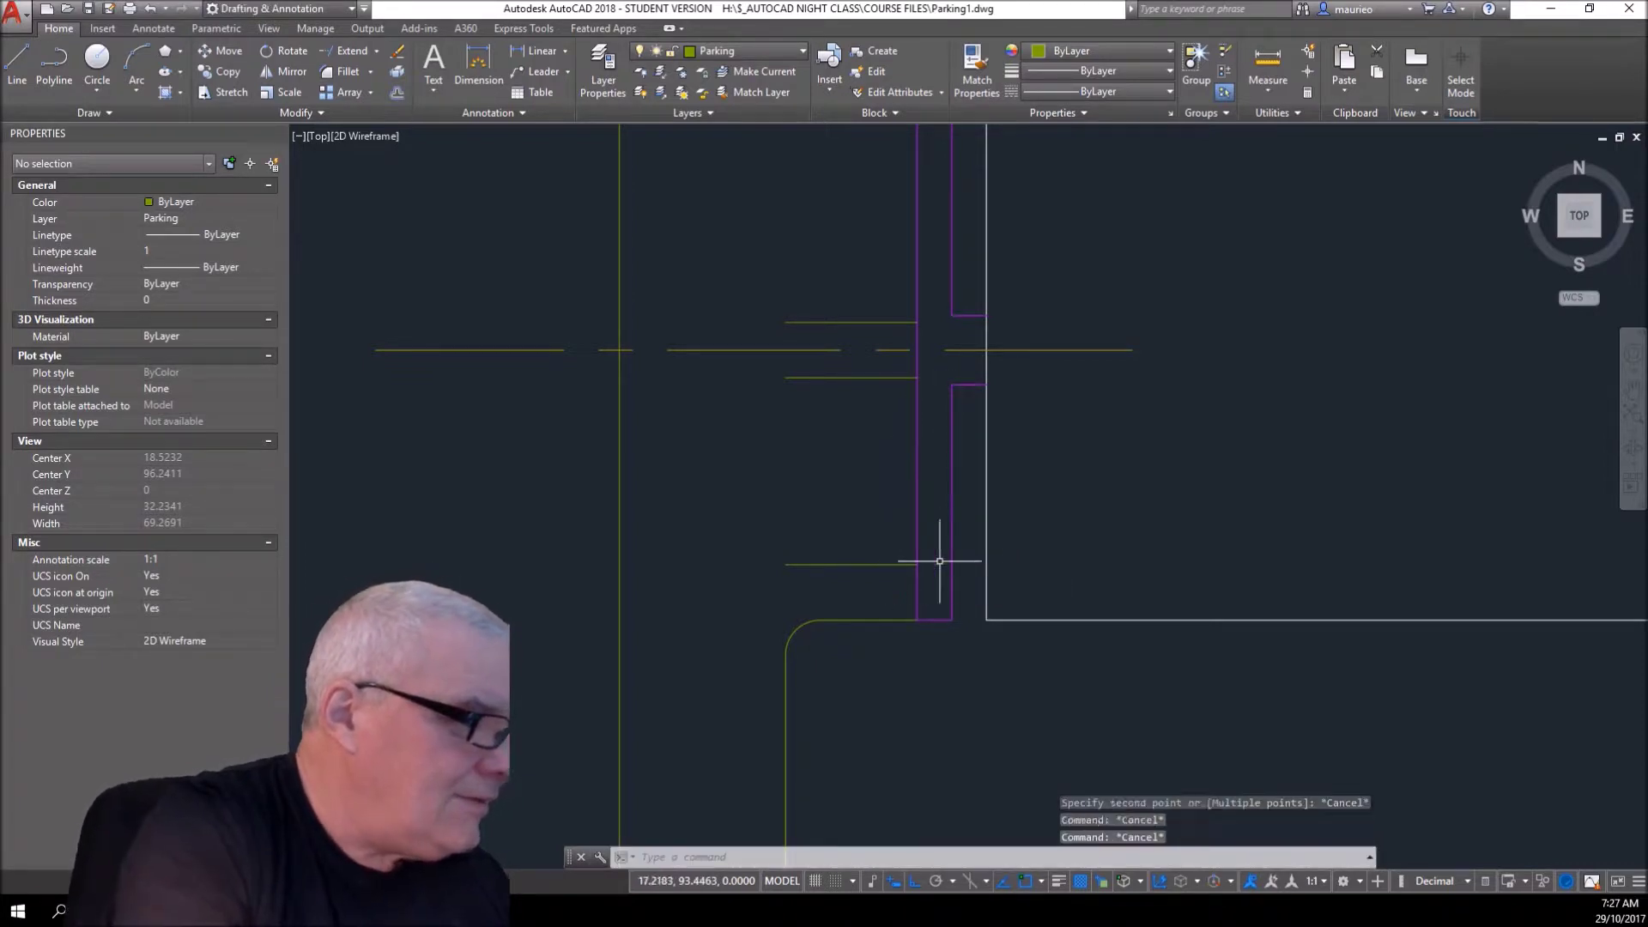
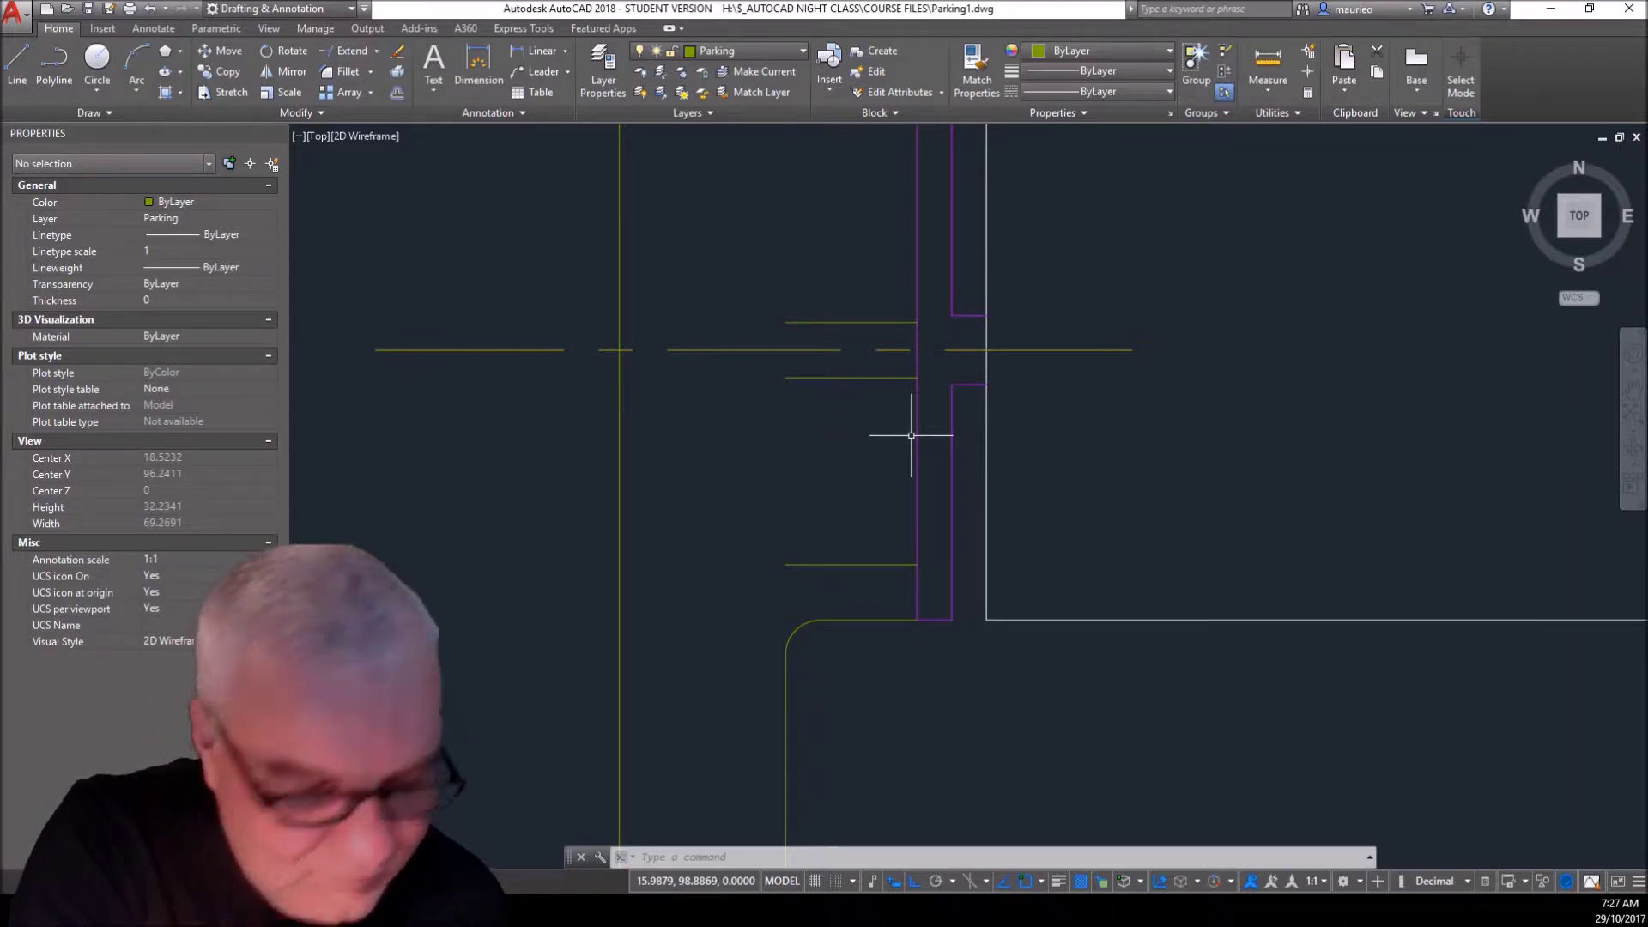
- Move the short yellow line by its right endpoint onto the curb corner's top edge
click(898, 565)
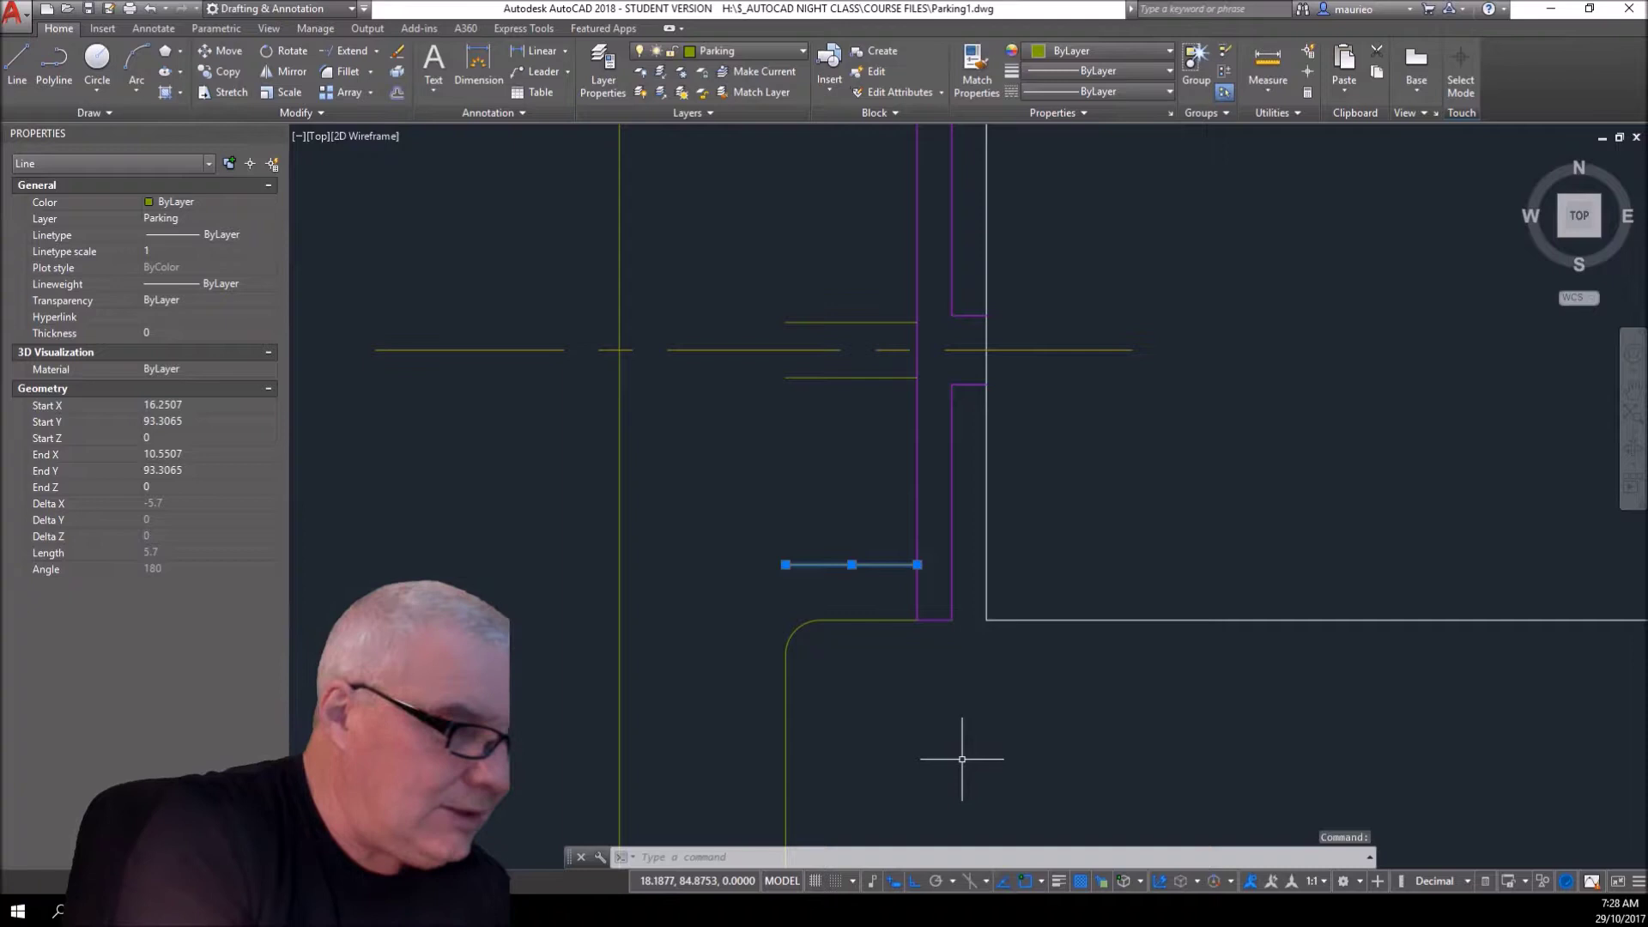
key(Escape)
key(Escape)
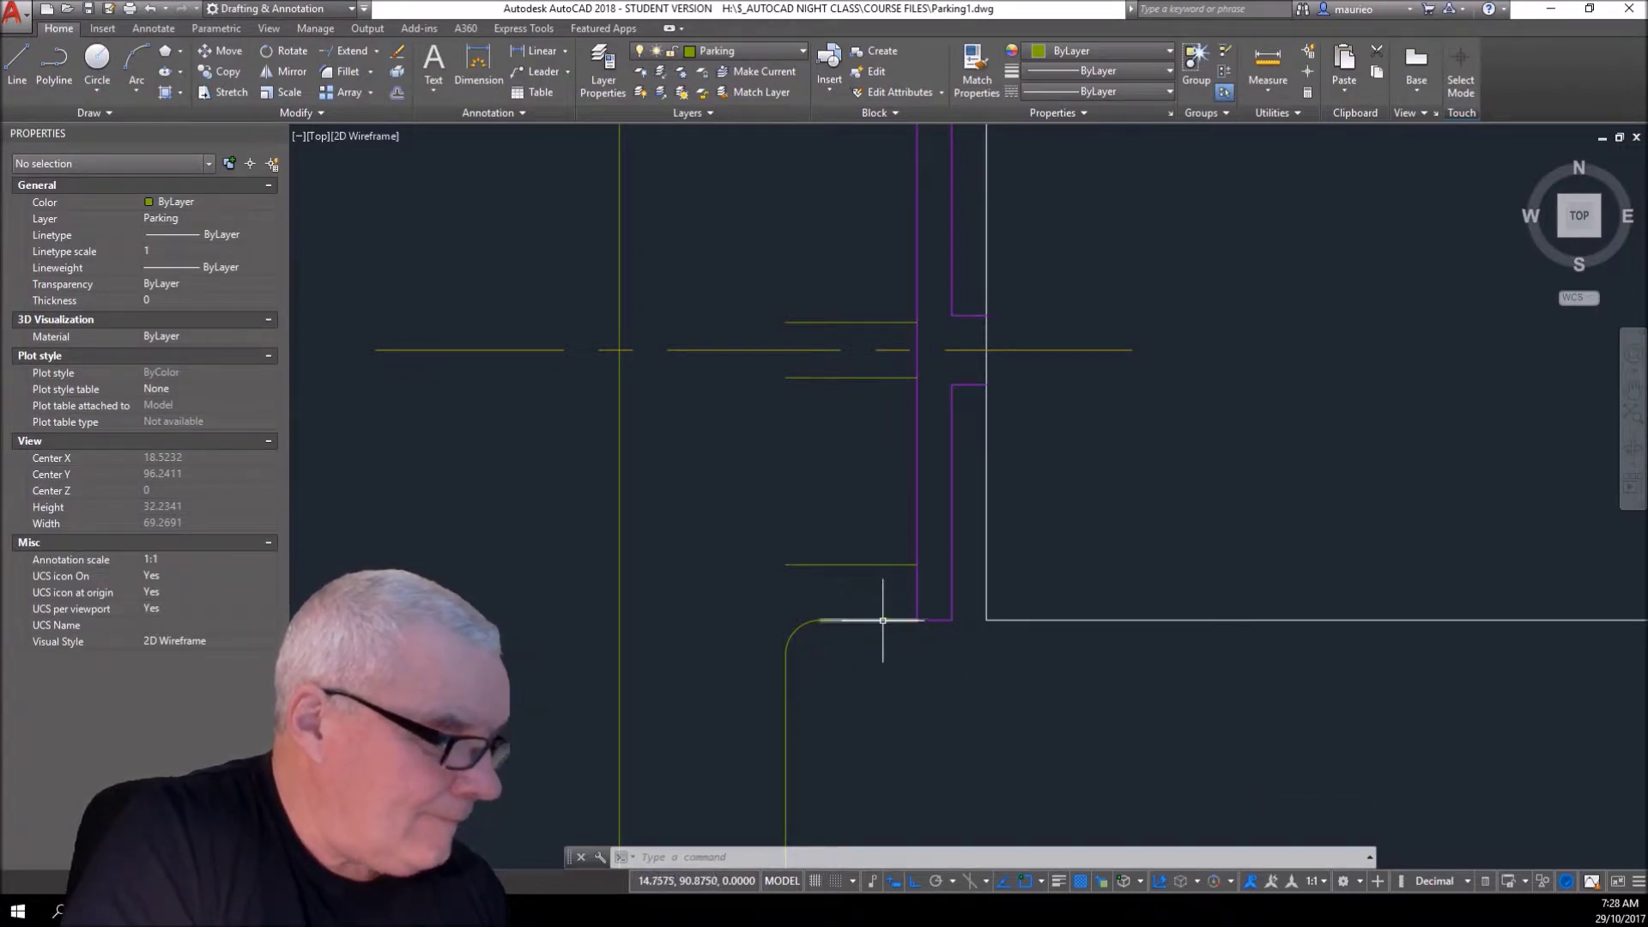
click(898, 564)
right_click(988, 724)
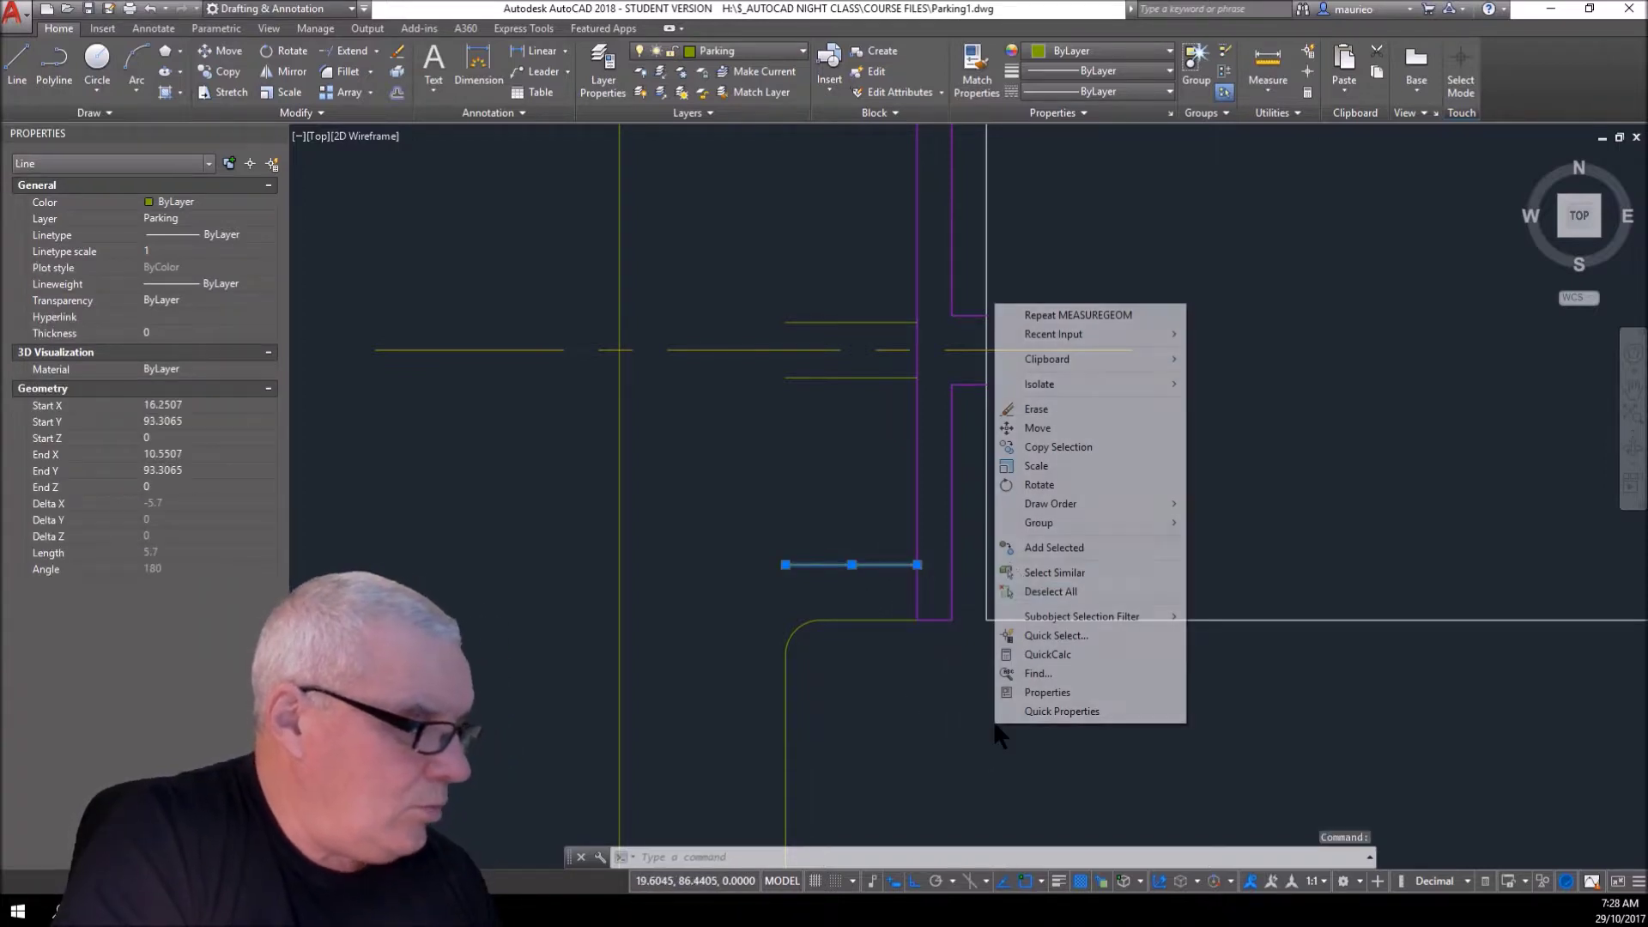
click(1032, 427)
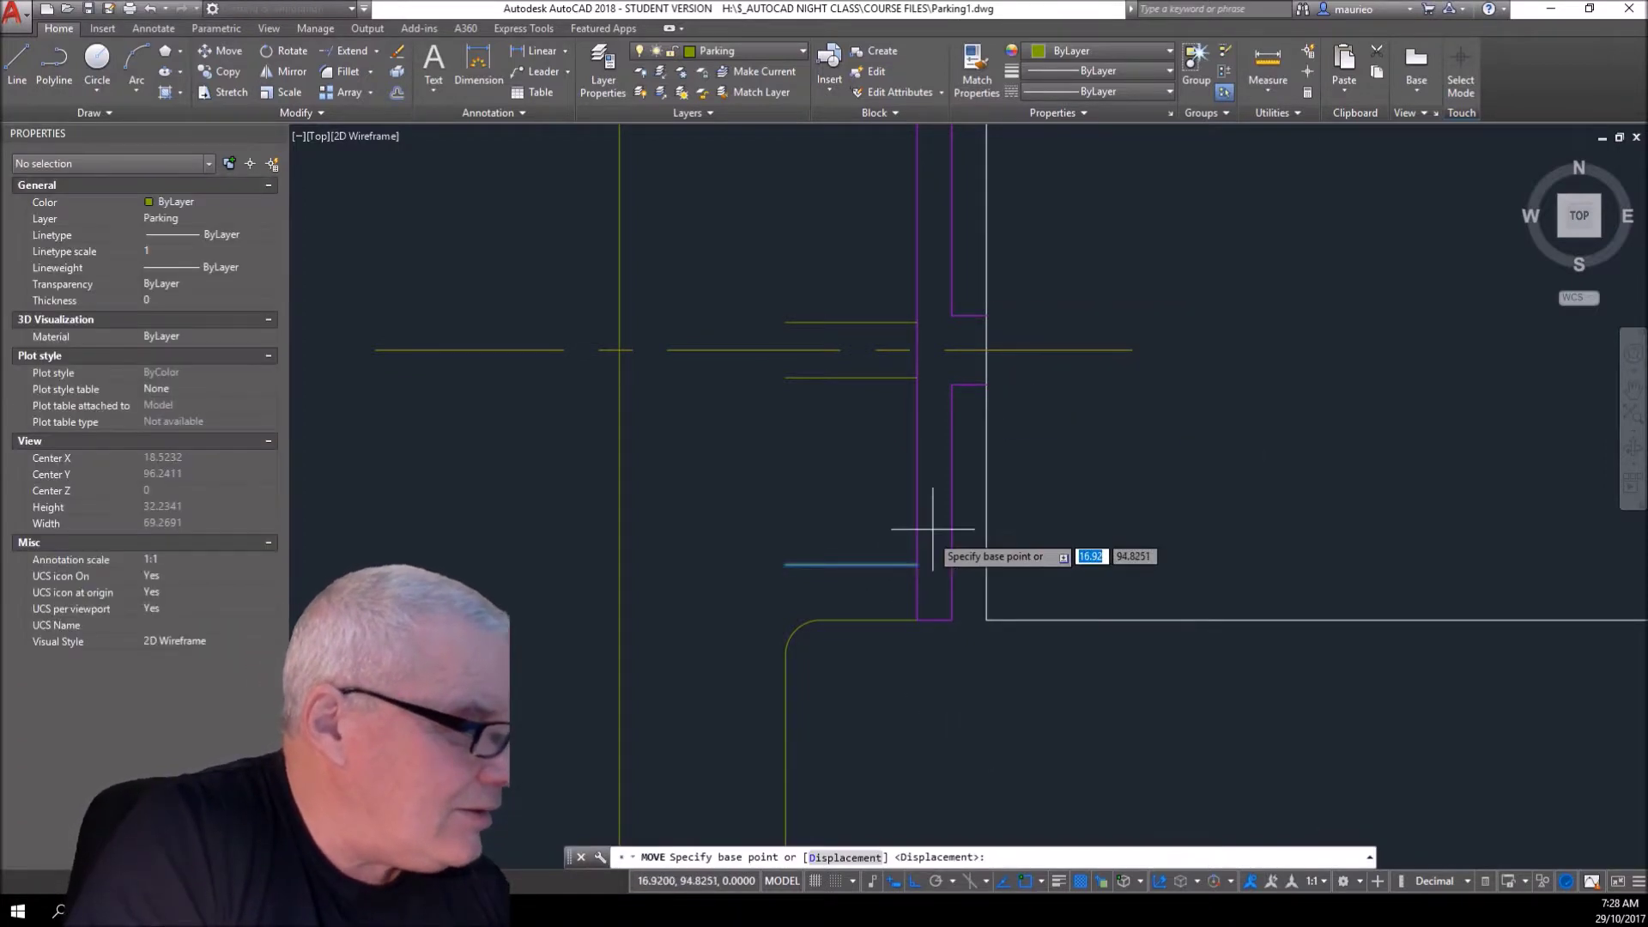
click(918, 564)
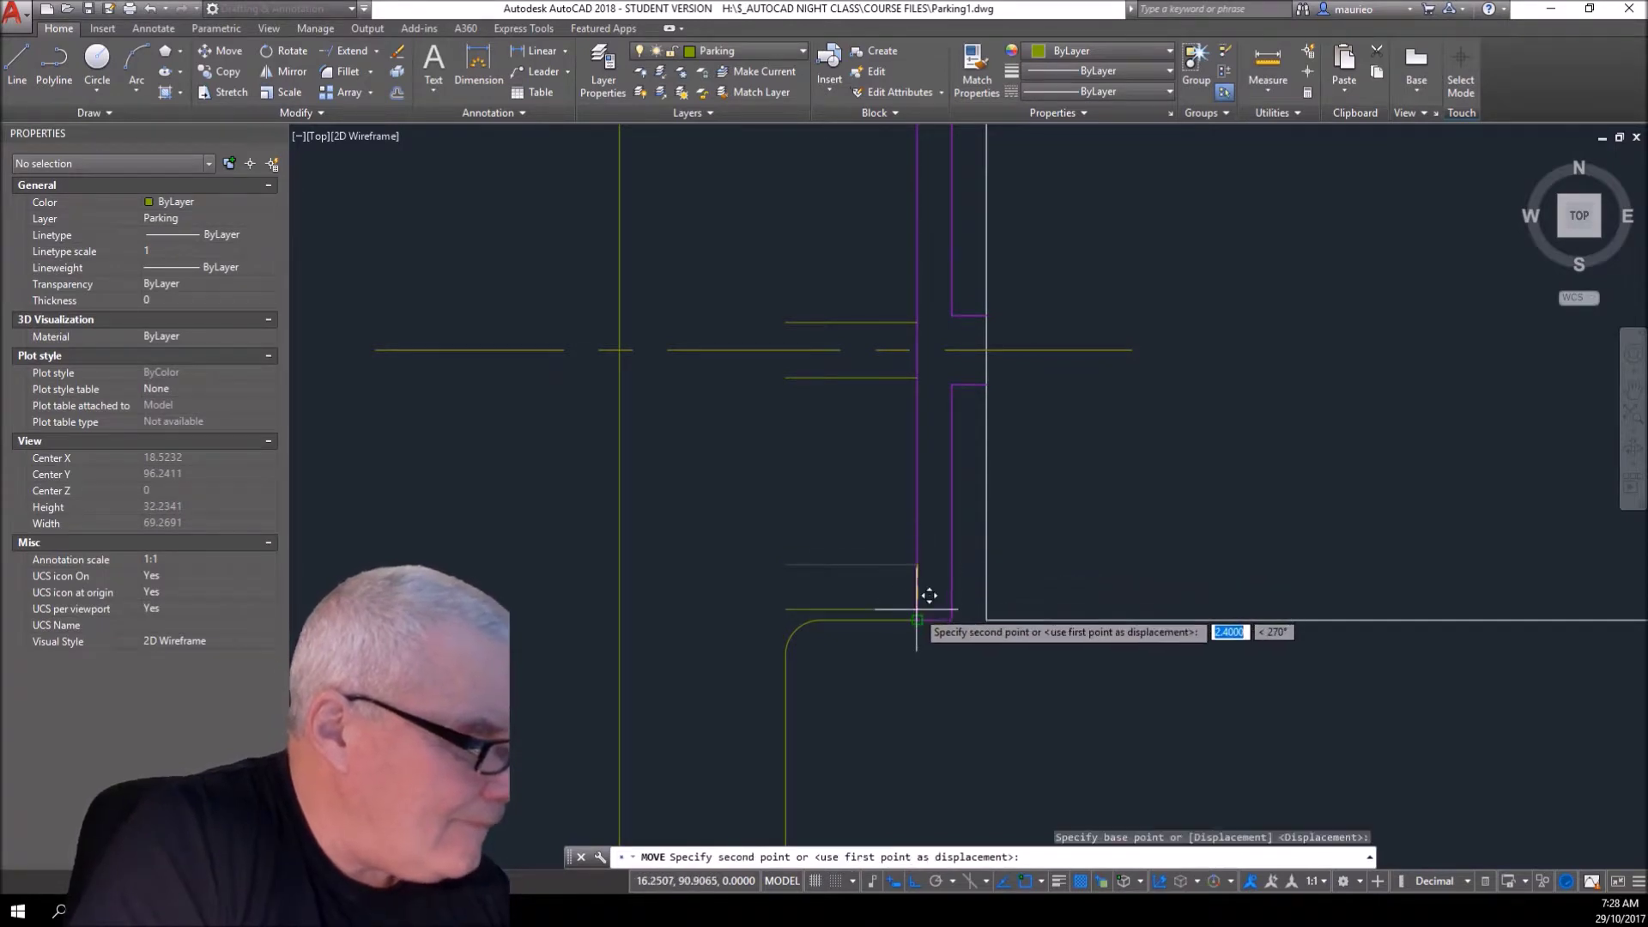
click(918, 620)
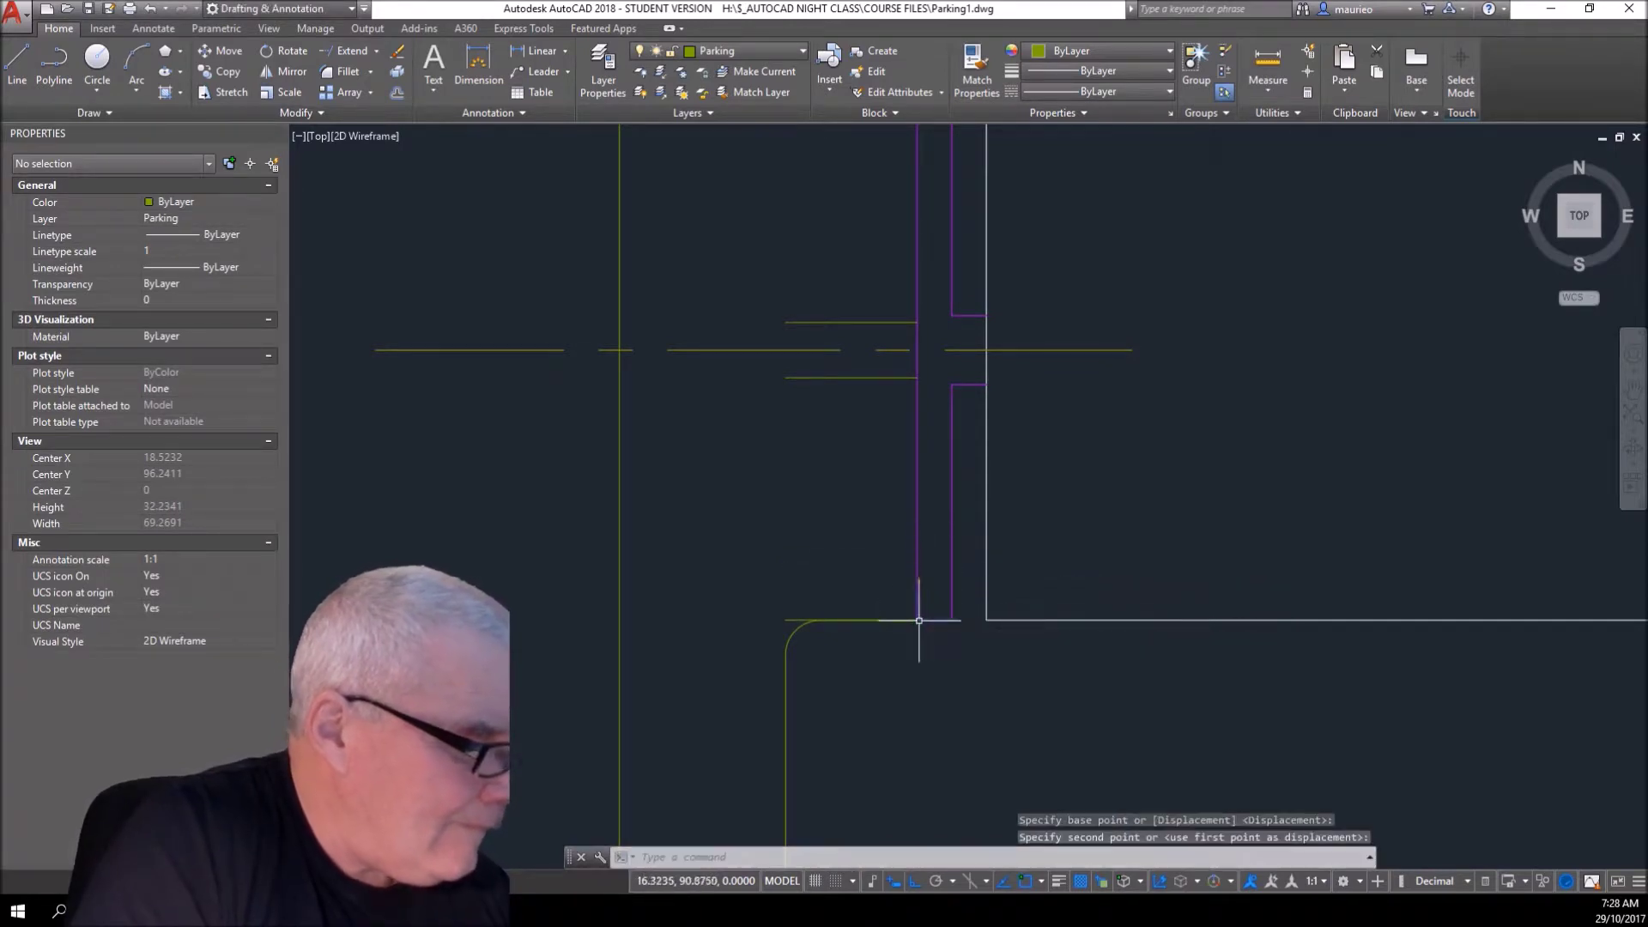
- Begin moving the relocated line a further 2.7 from its endpoint, then cancel the move
click(789, 620)
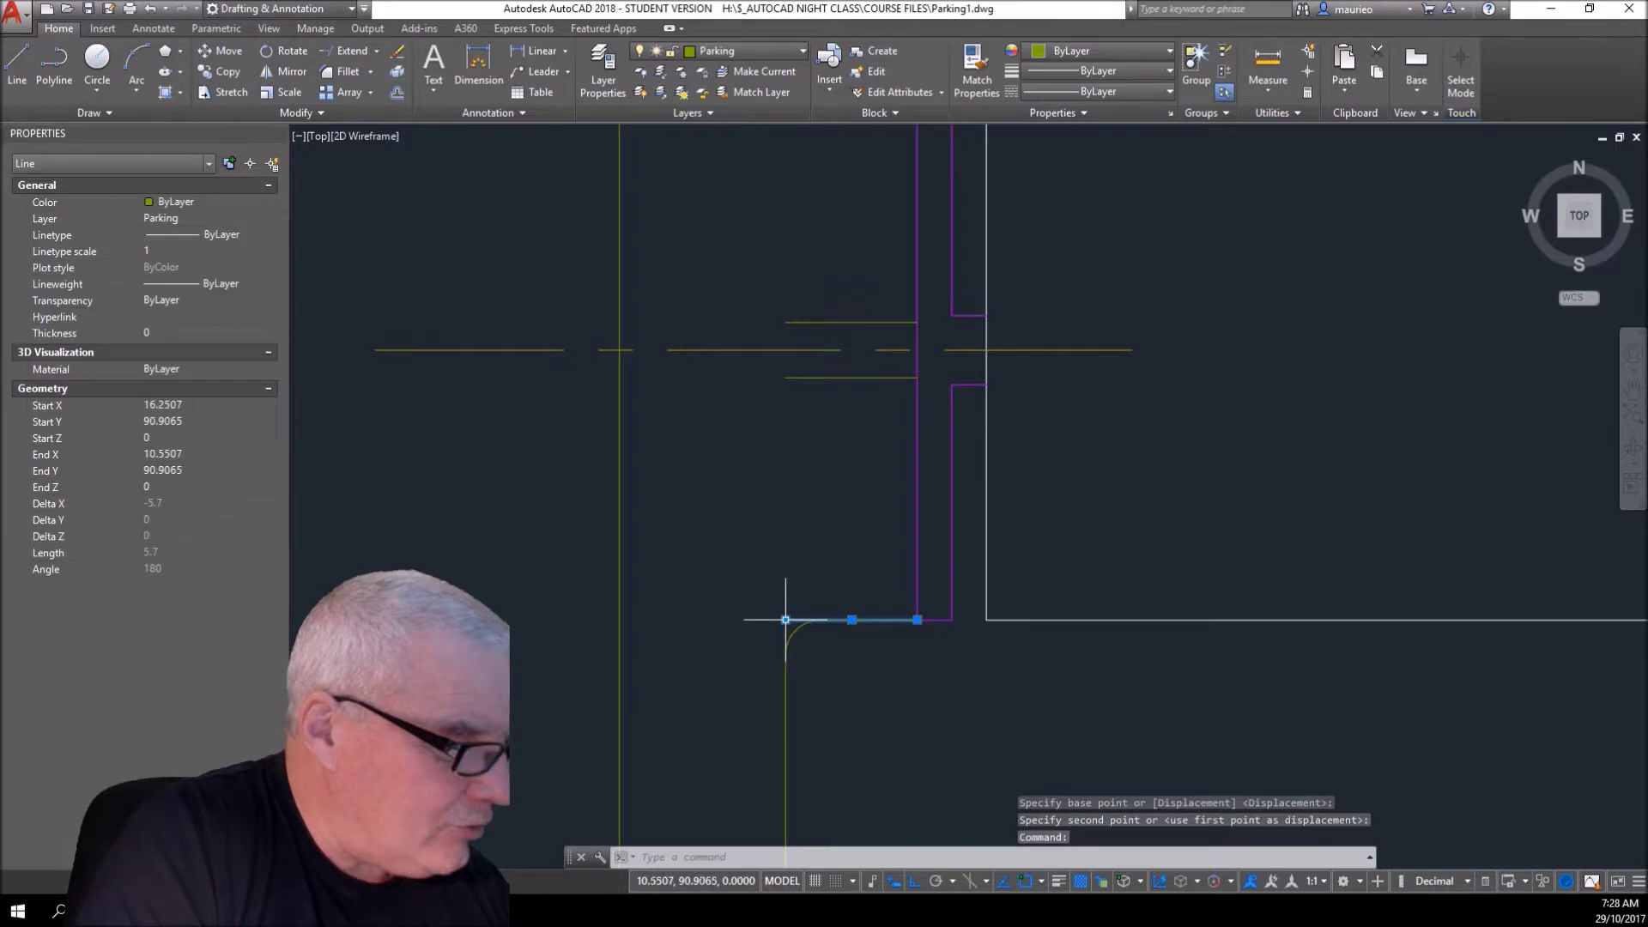
right_click(906, 688)
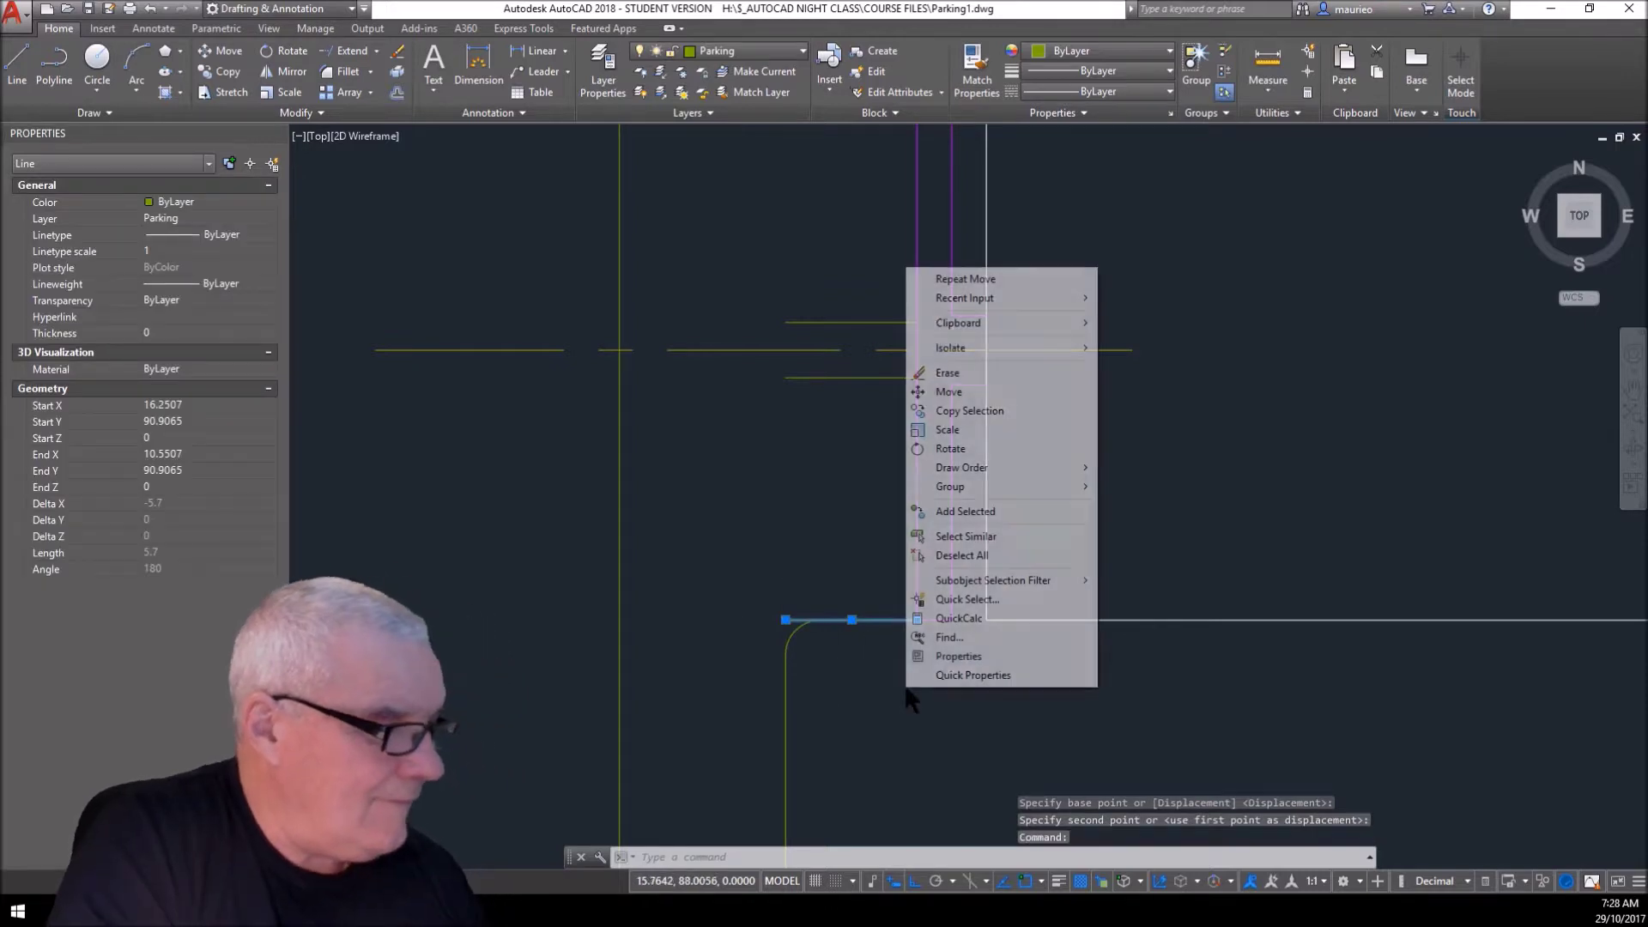
click(942, 391)
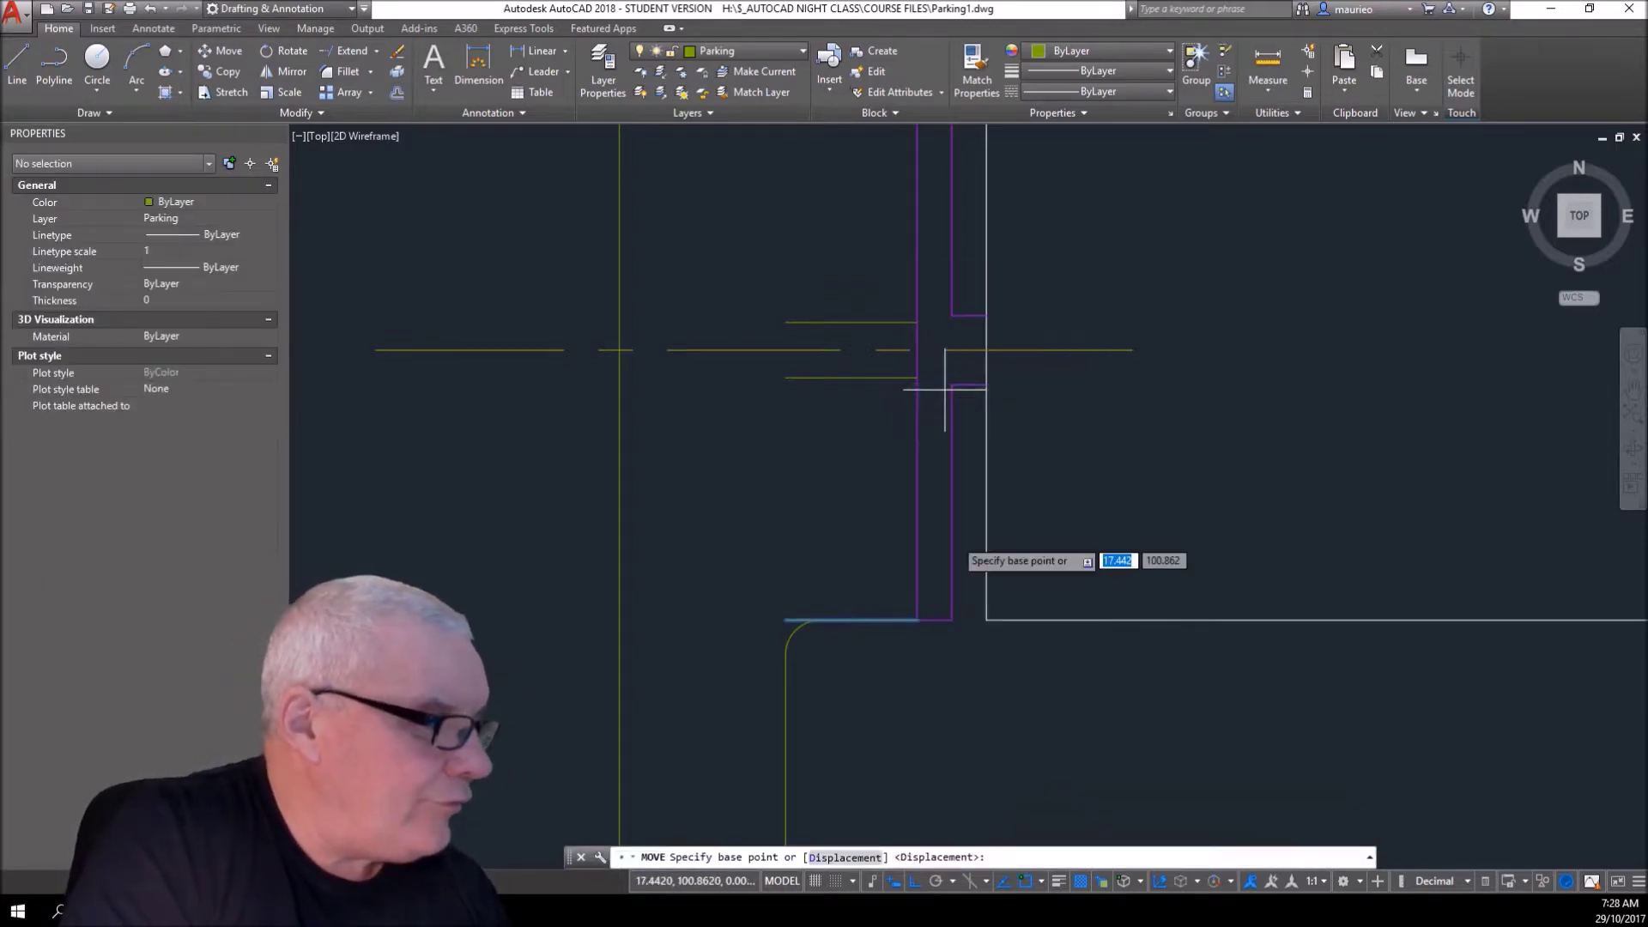
click(916, 618)
text(2.)
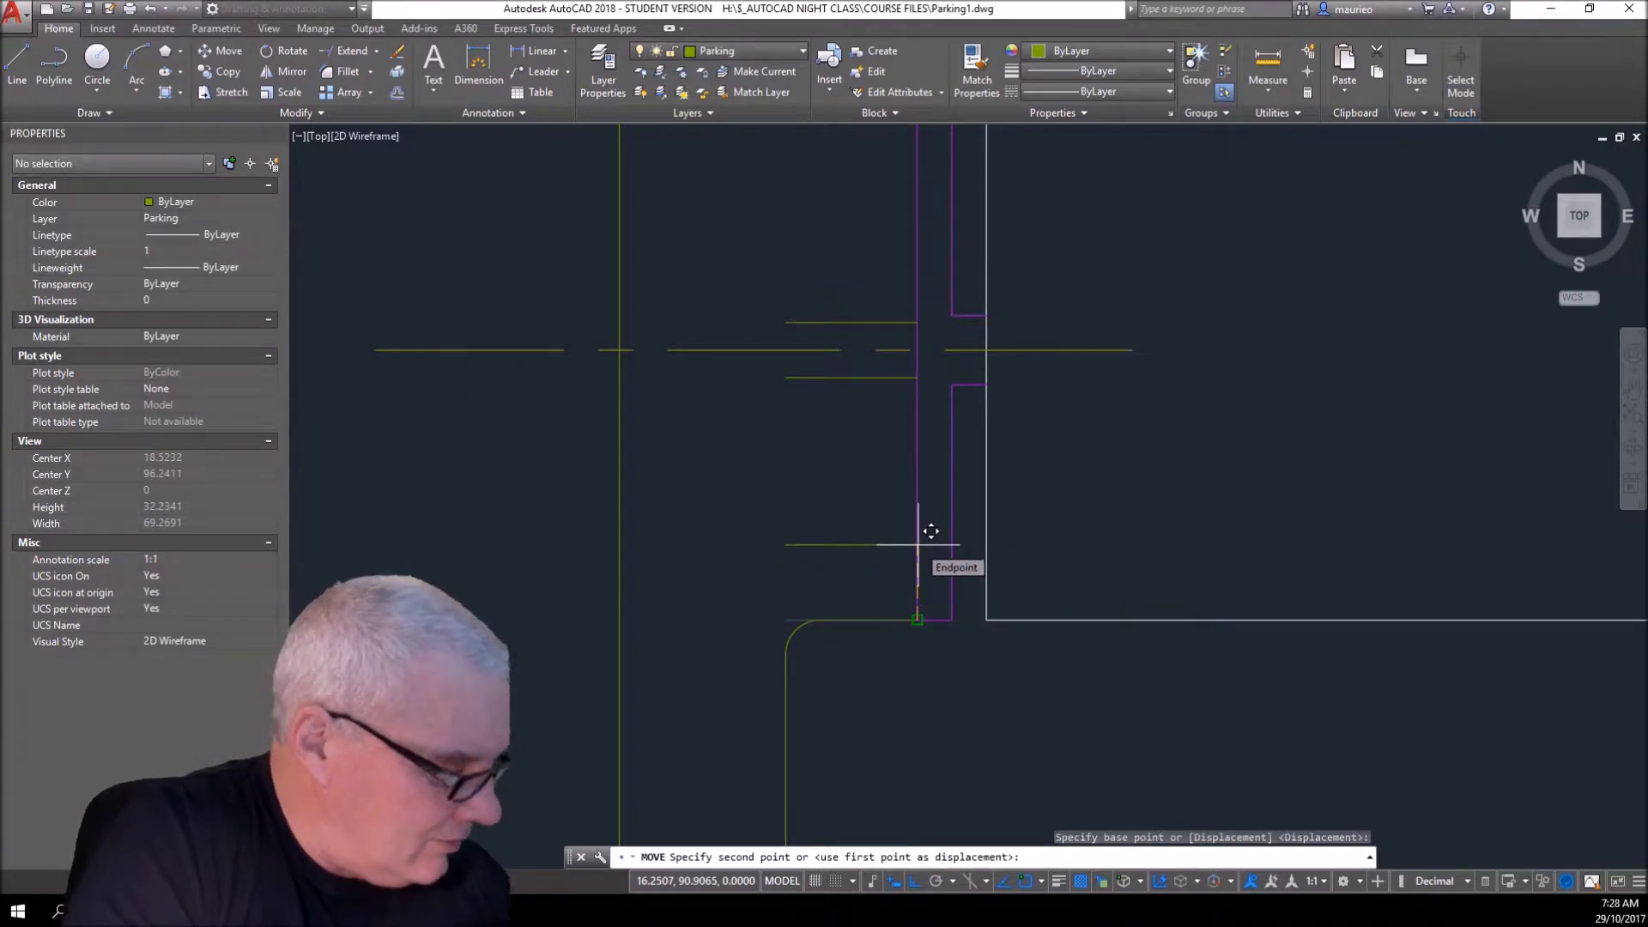
text(7)
key(Return)
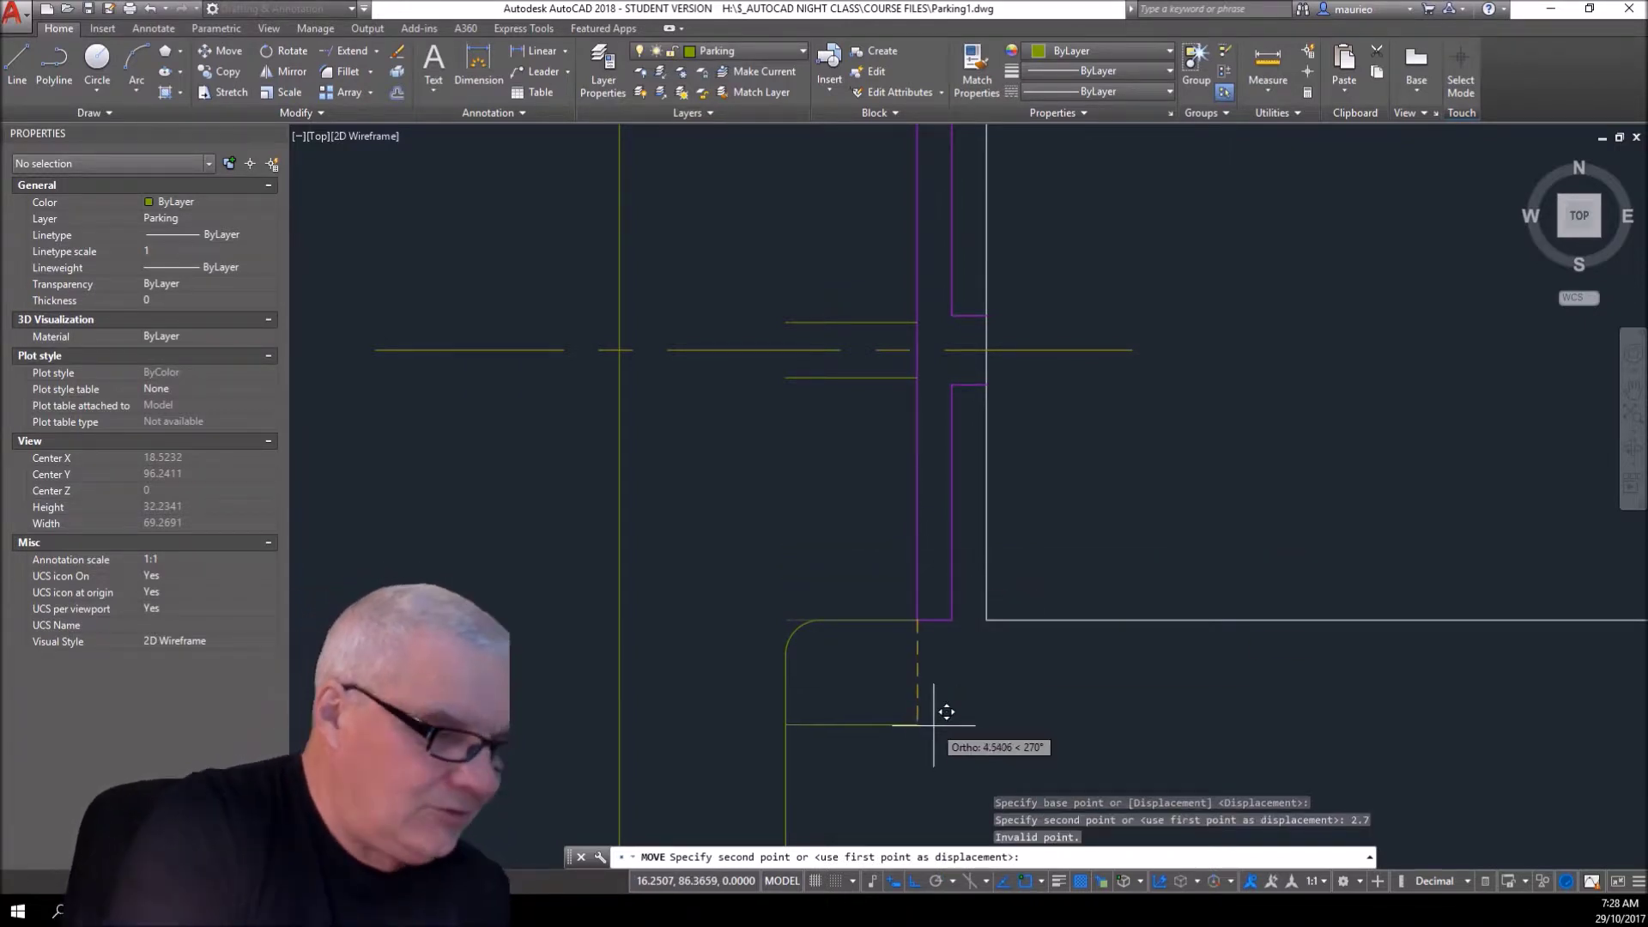
key(Escape)
key(Escape)
key(Escape)
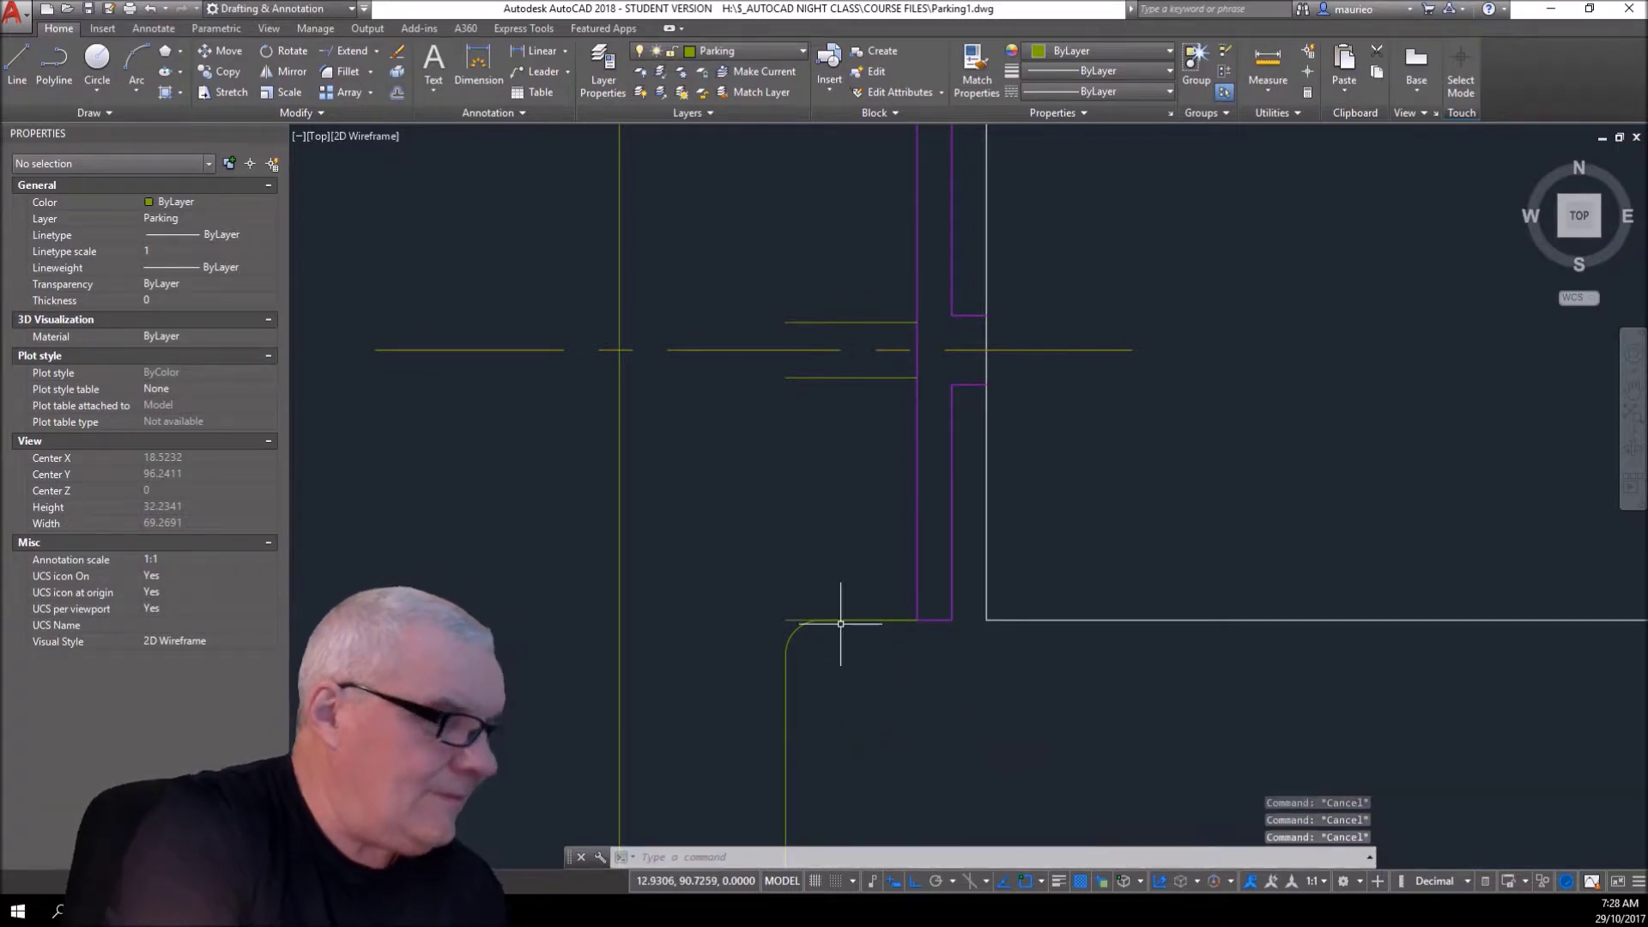
click(791, 617)
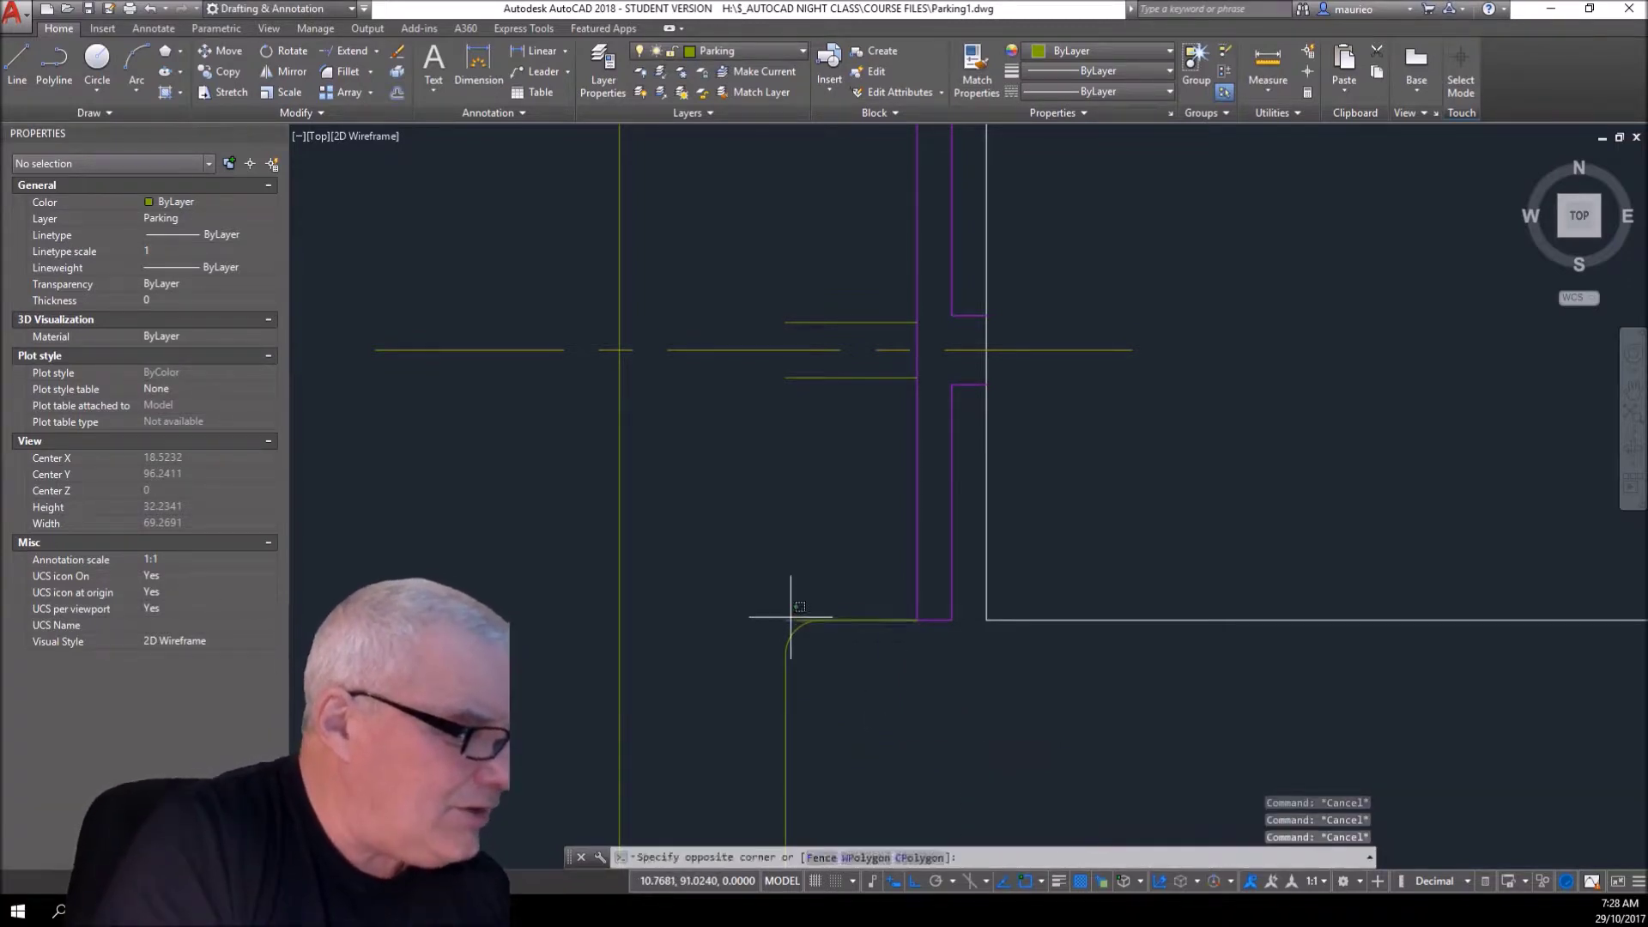
click(816, 659)
click(794, 619)
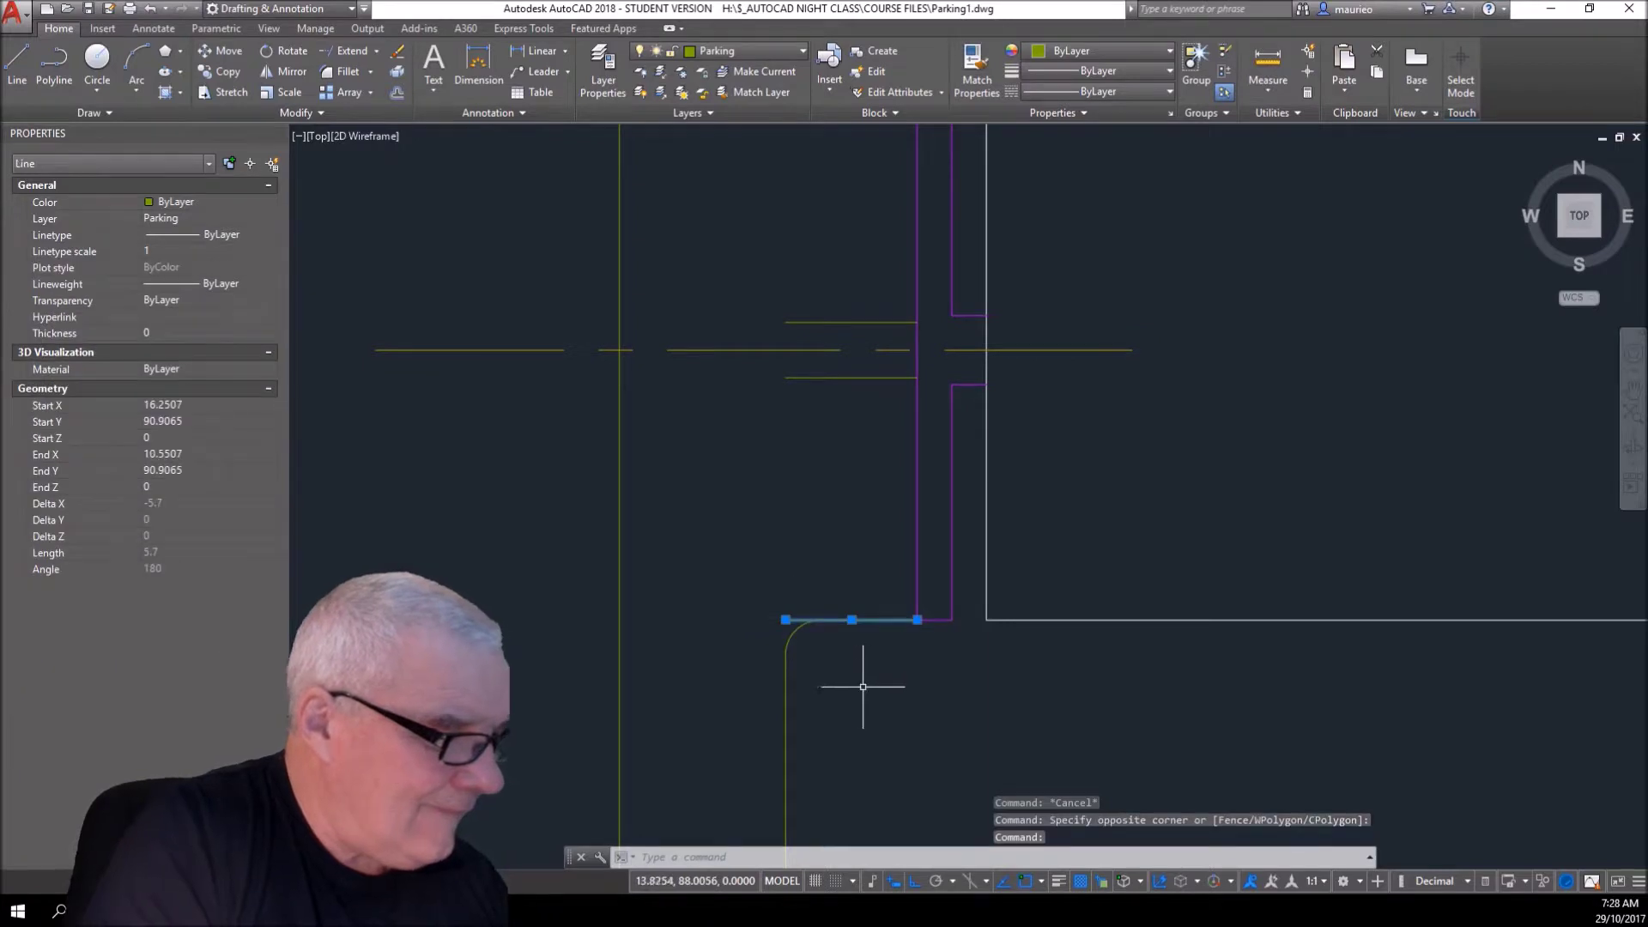
right_click(864, 681)
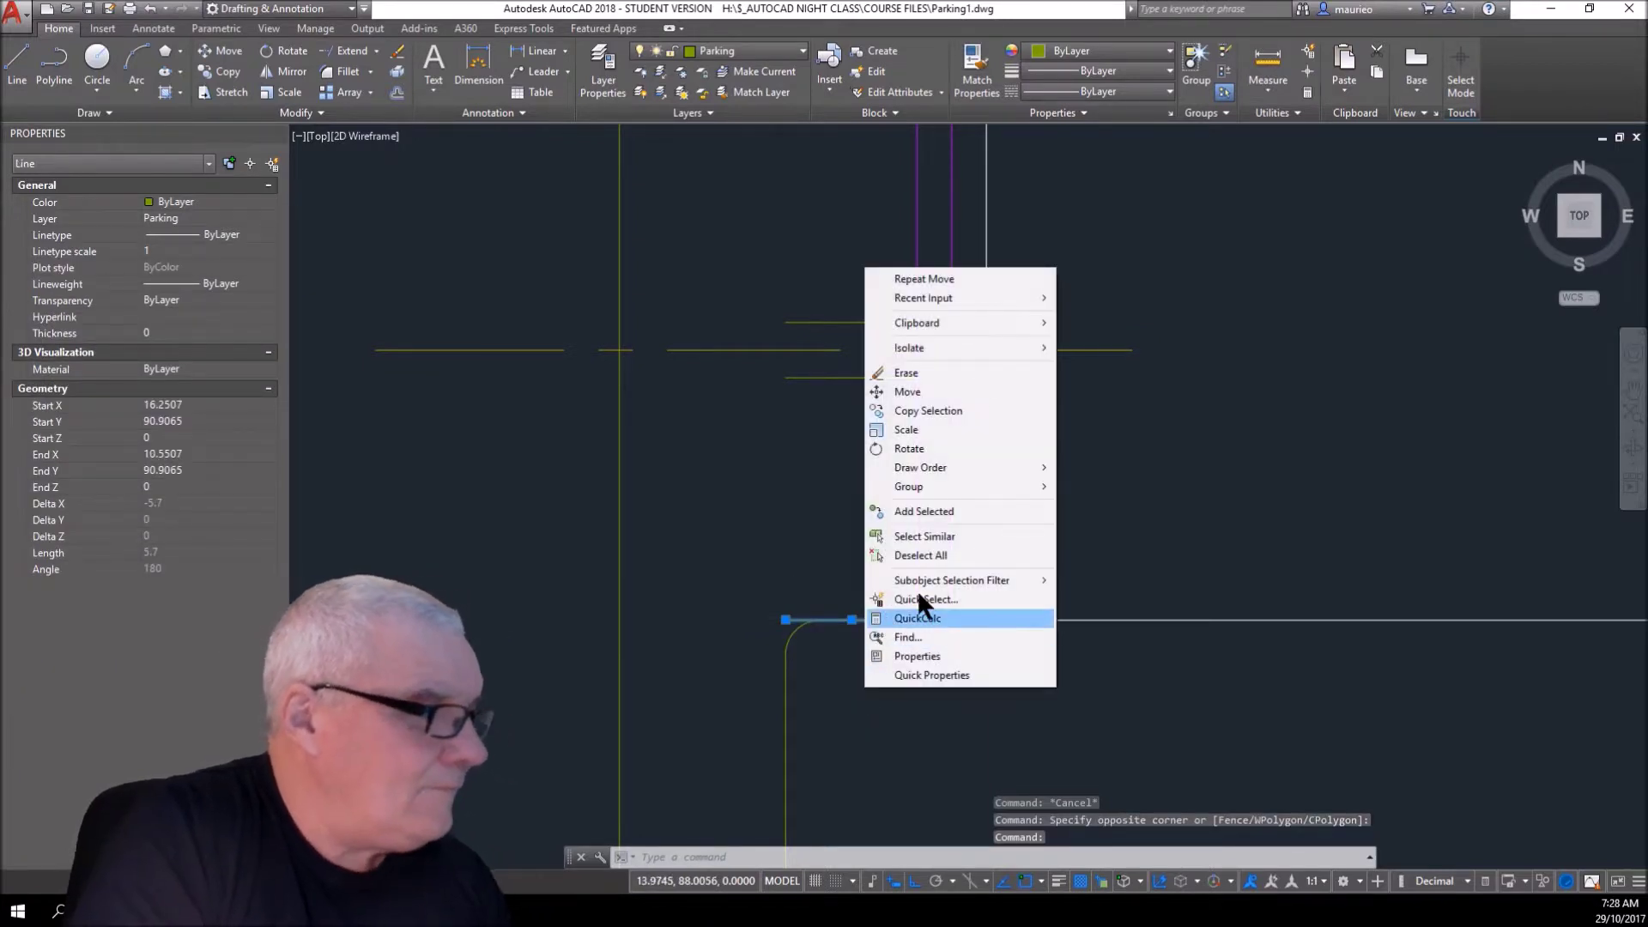
click(921, 388)
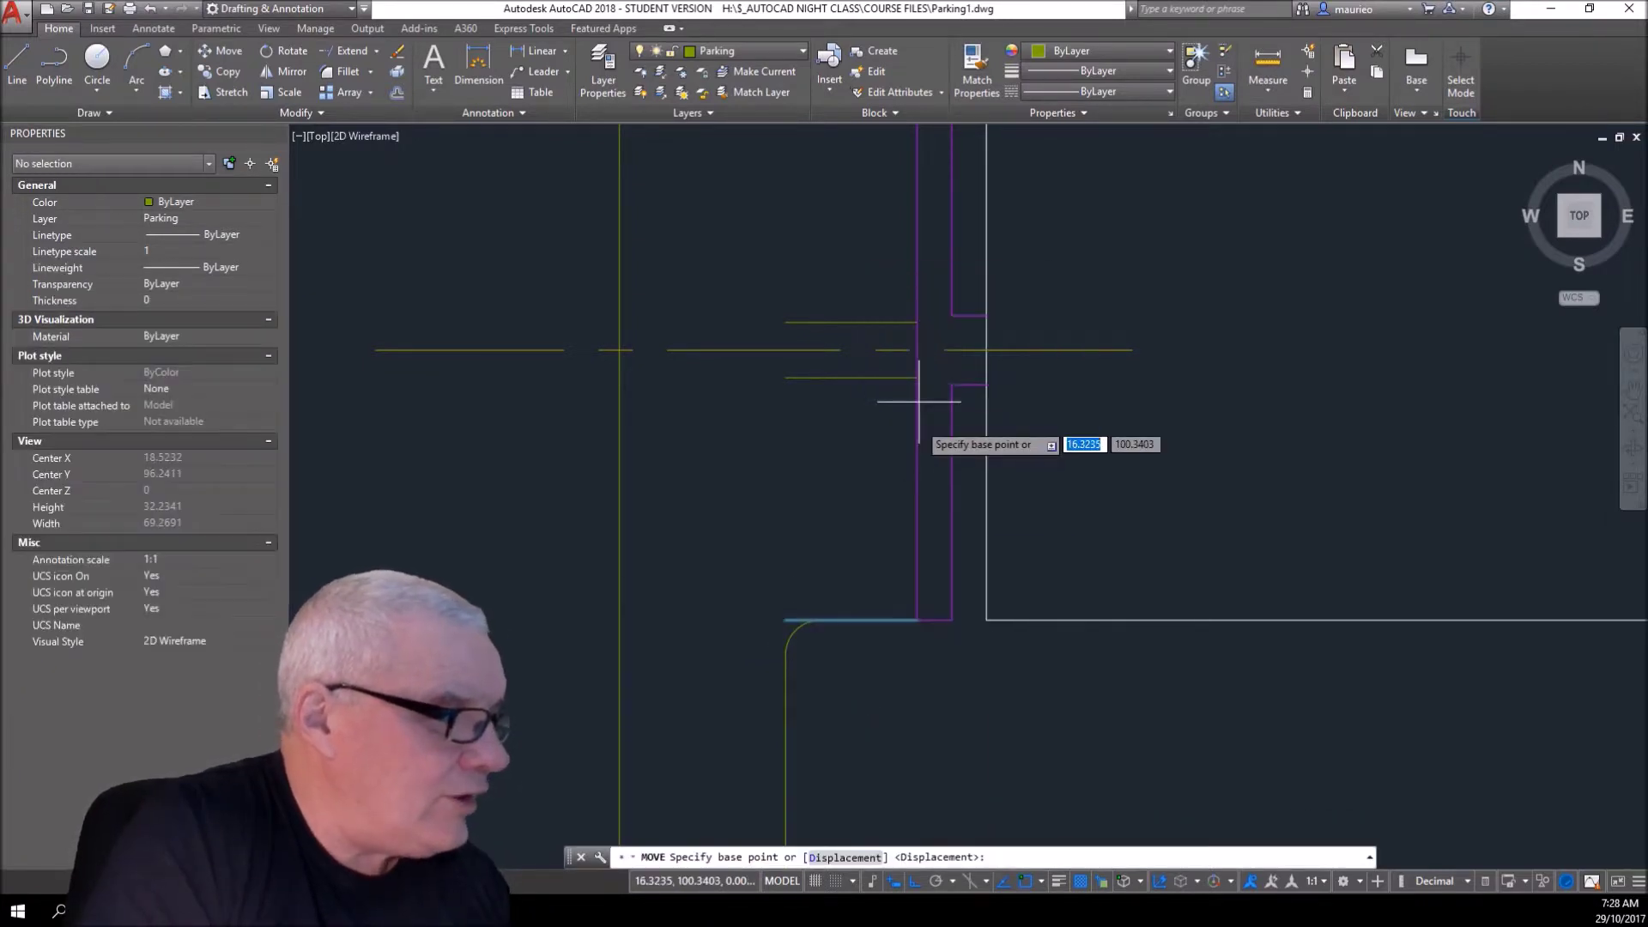
click(917, 619)
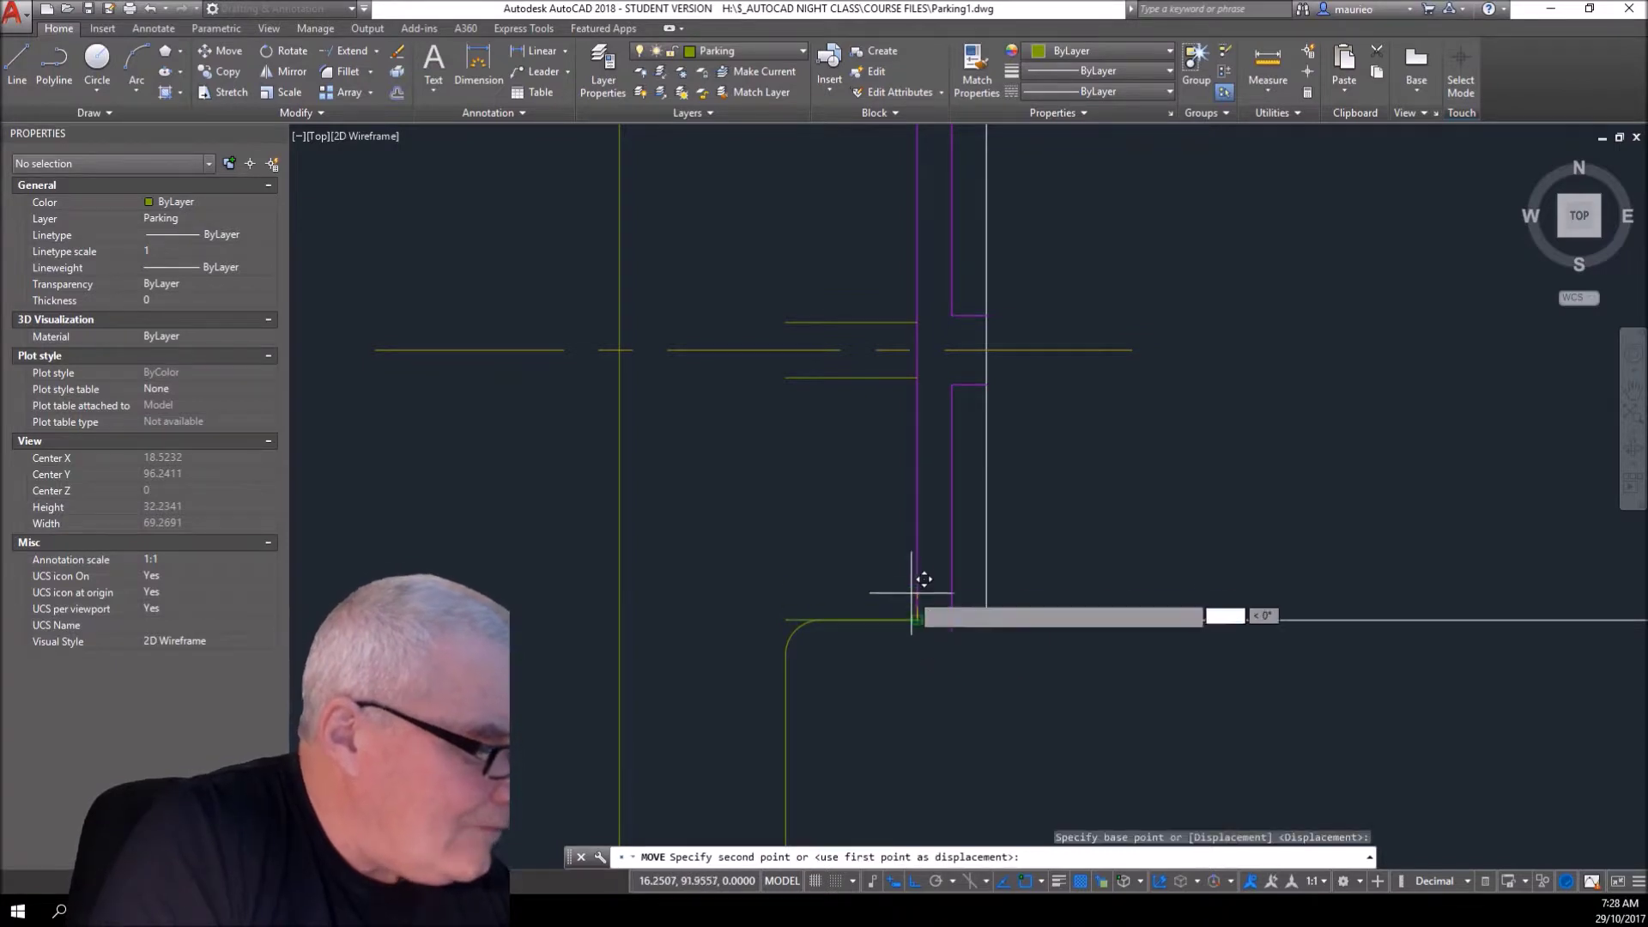
text(2)
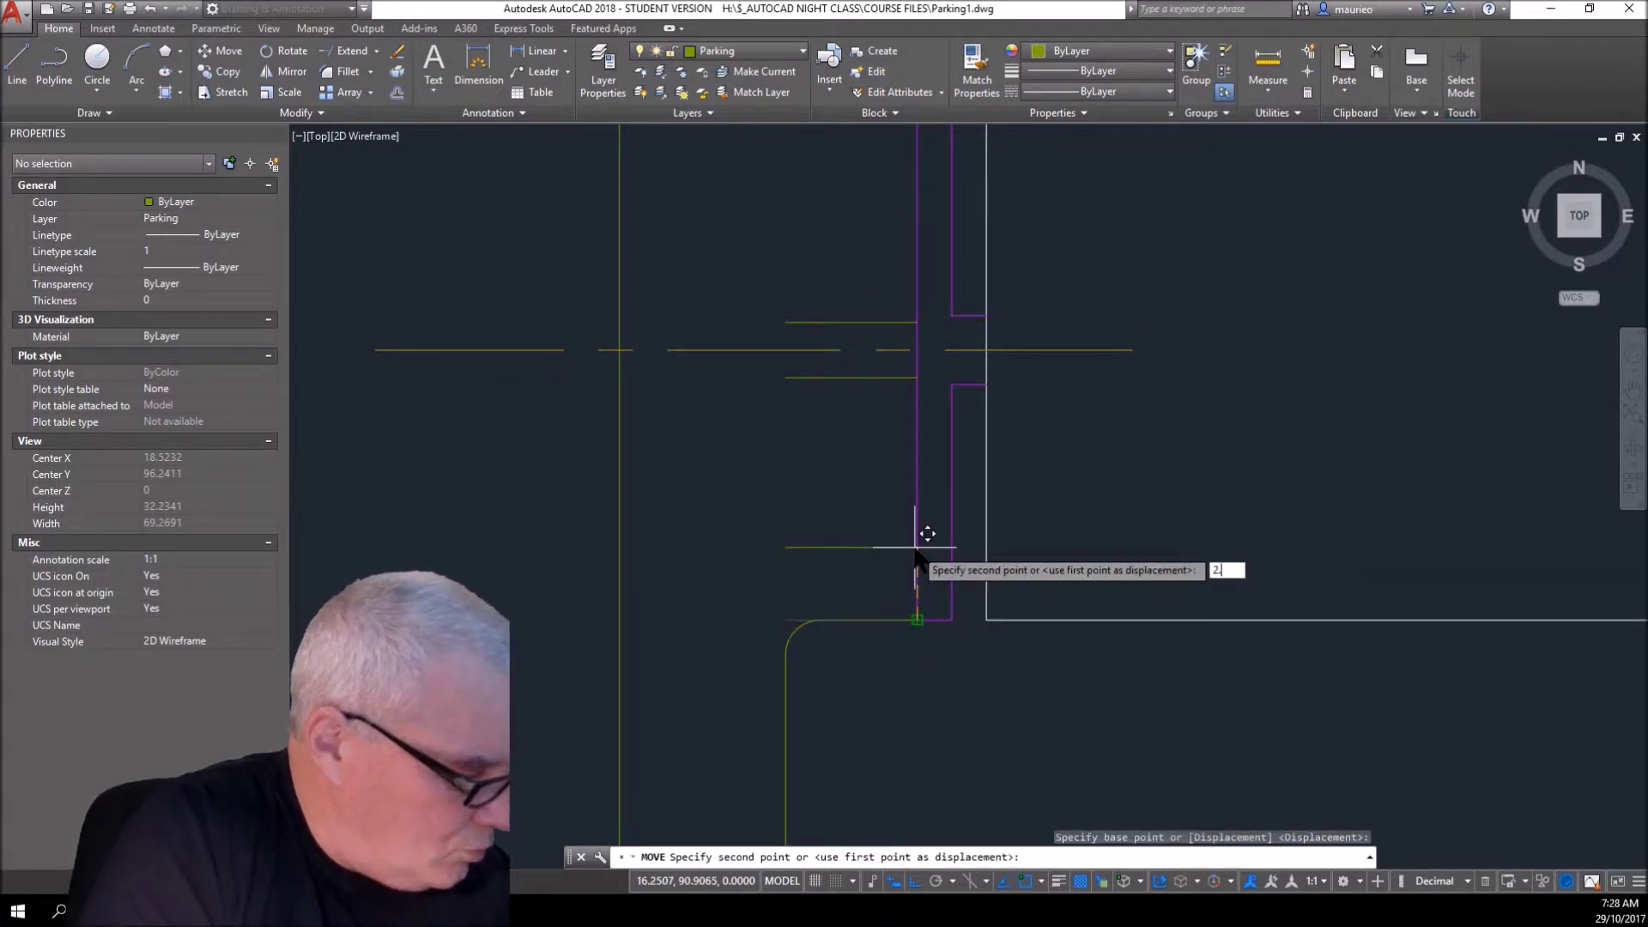
text(.7)
key(Return)
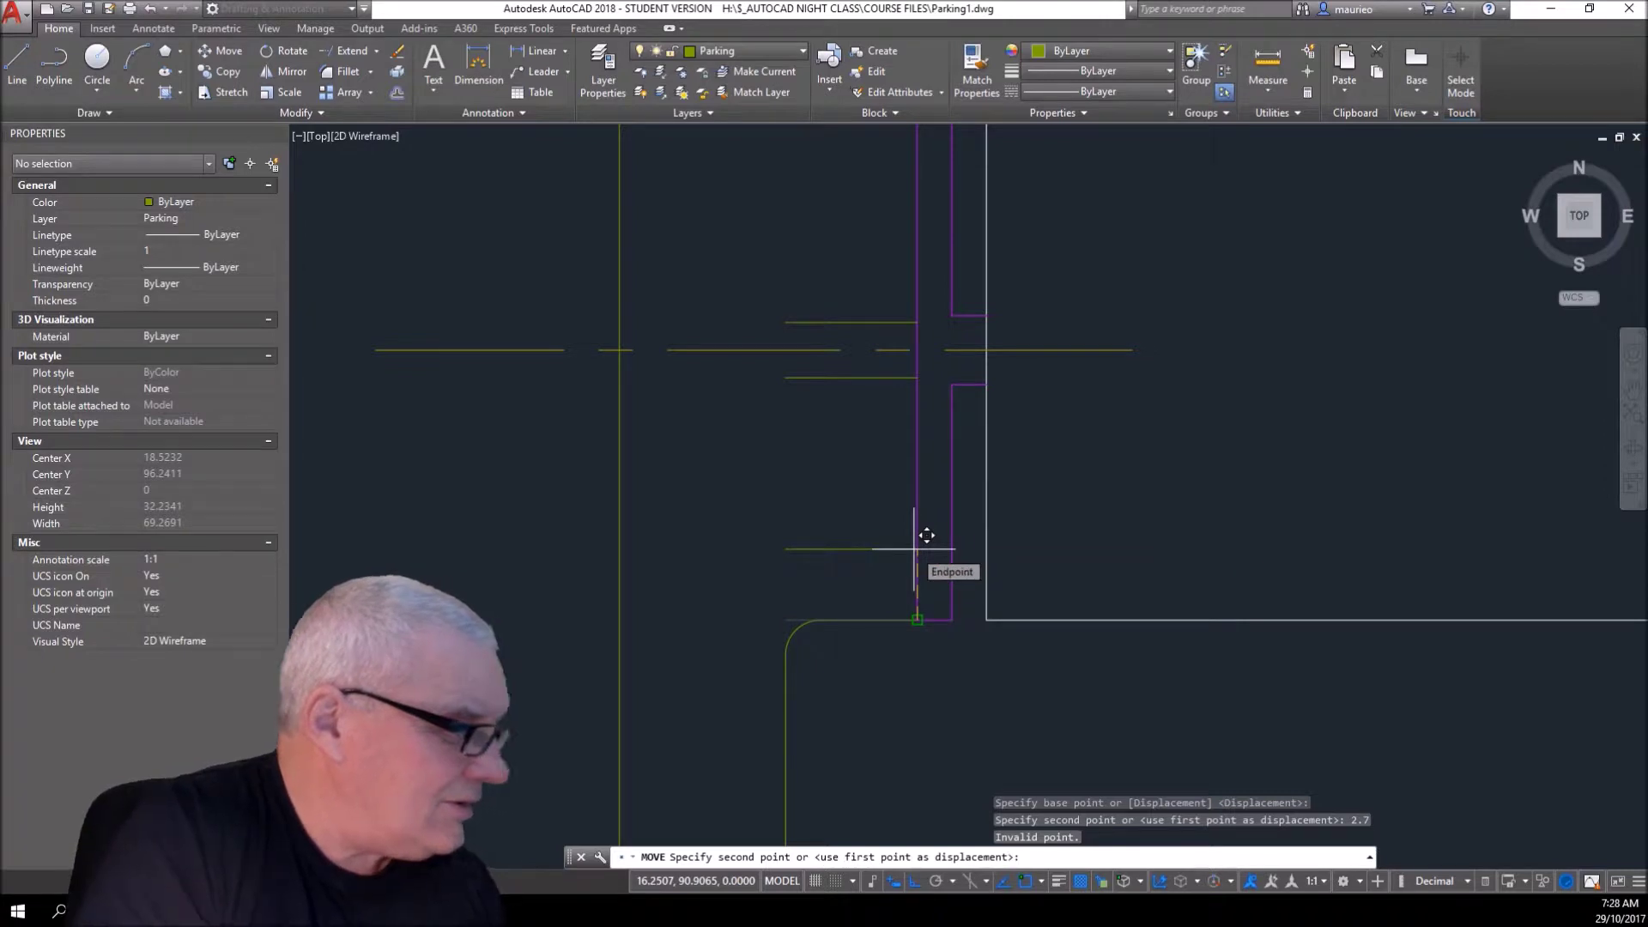
click(926, 535)
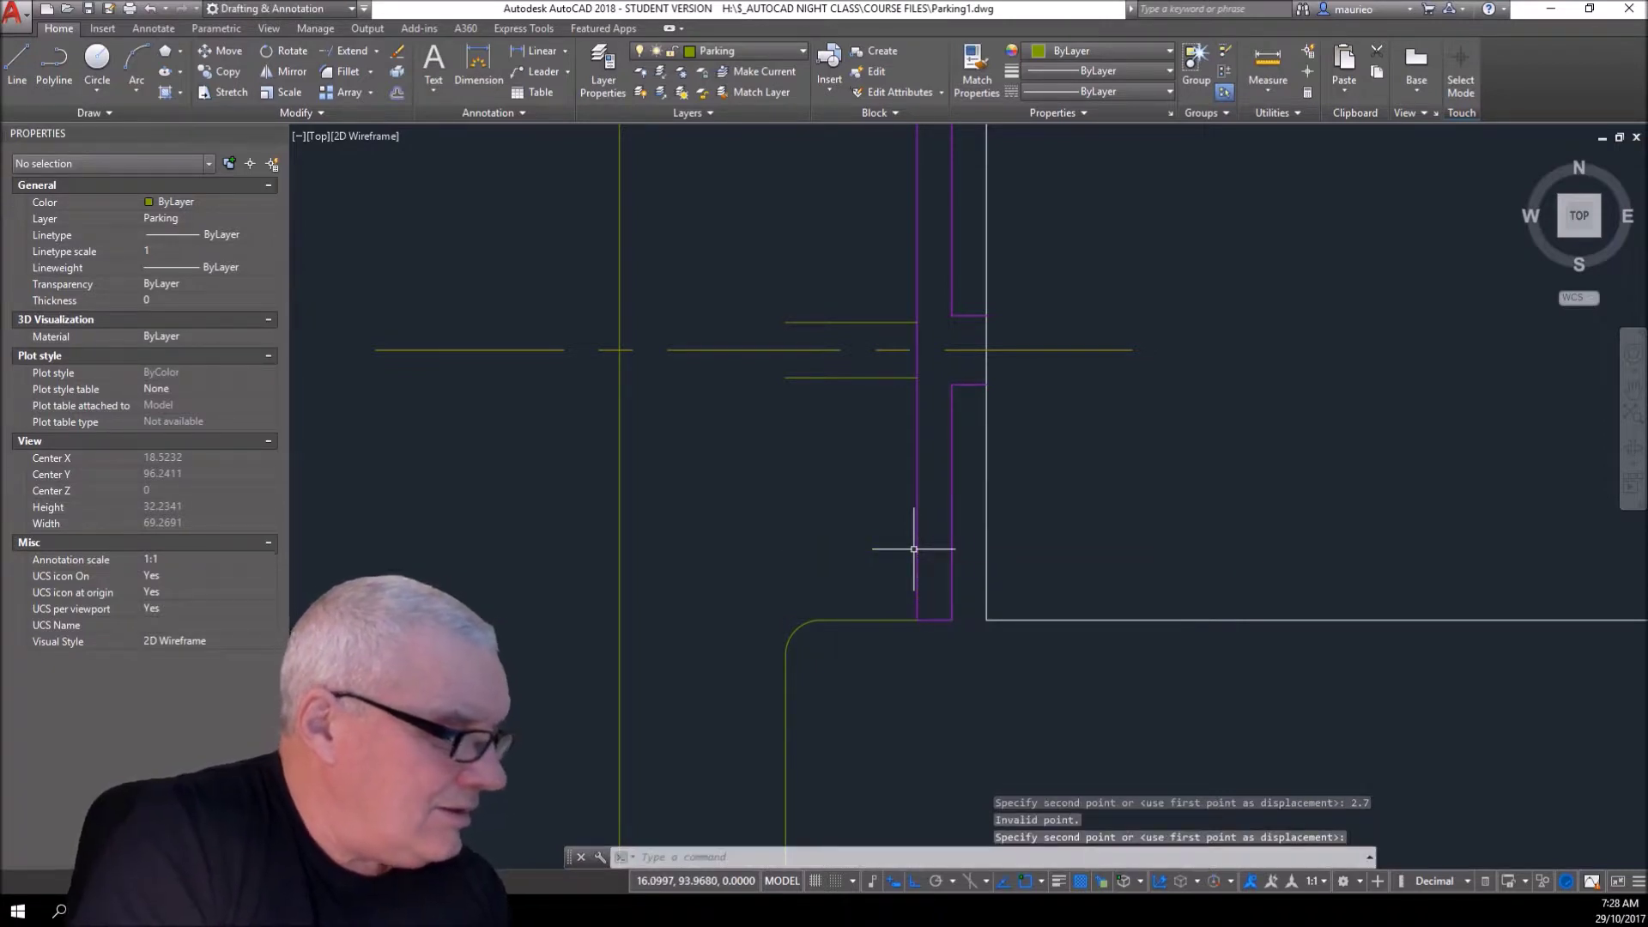
key(Escape)
key(Escape)
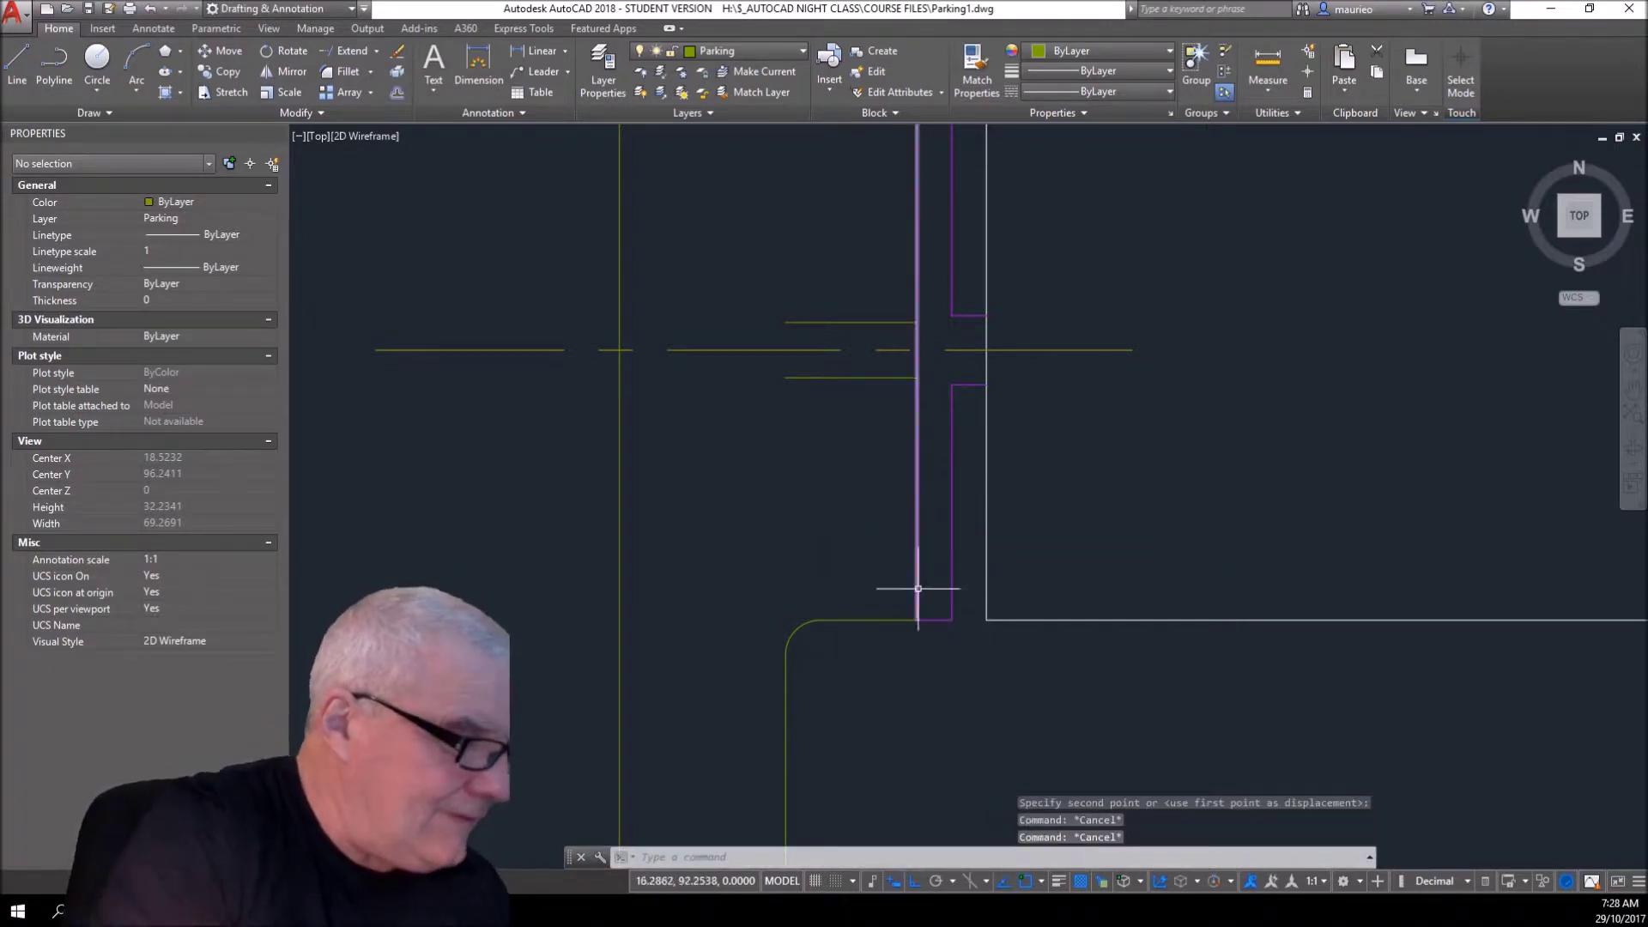
click(885, 620)
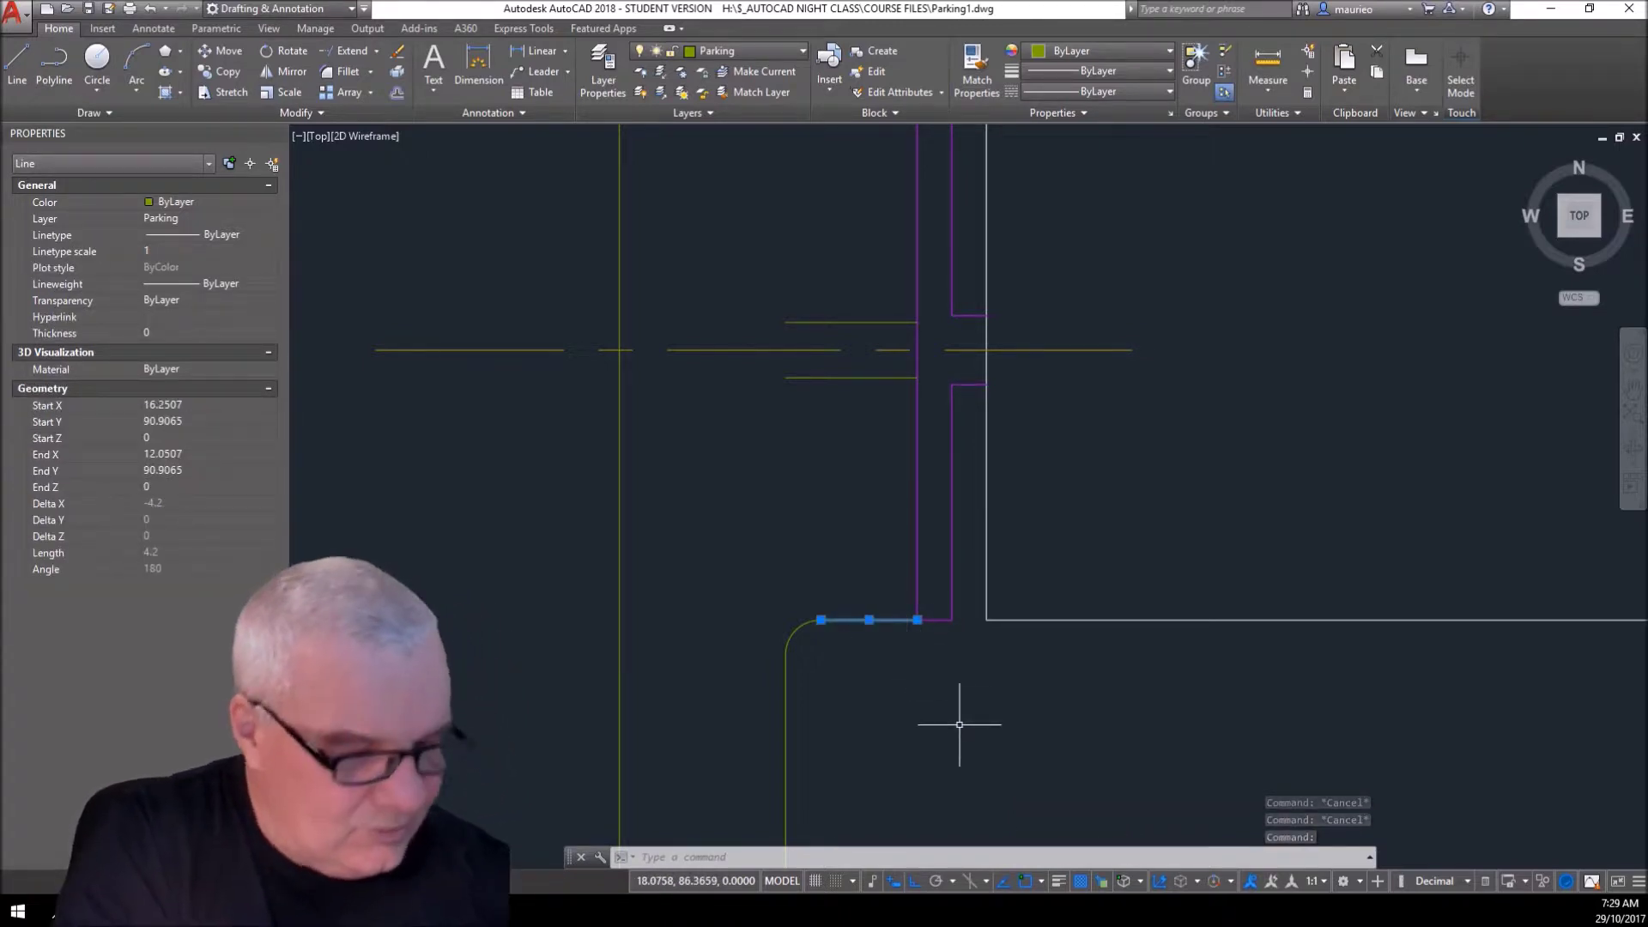
key(ctrl+z)
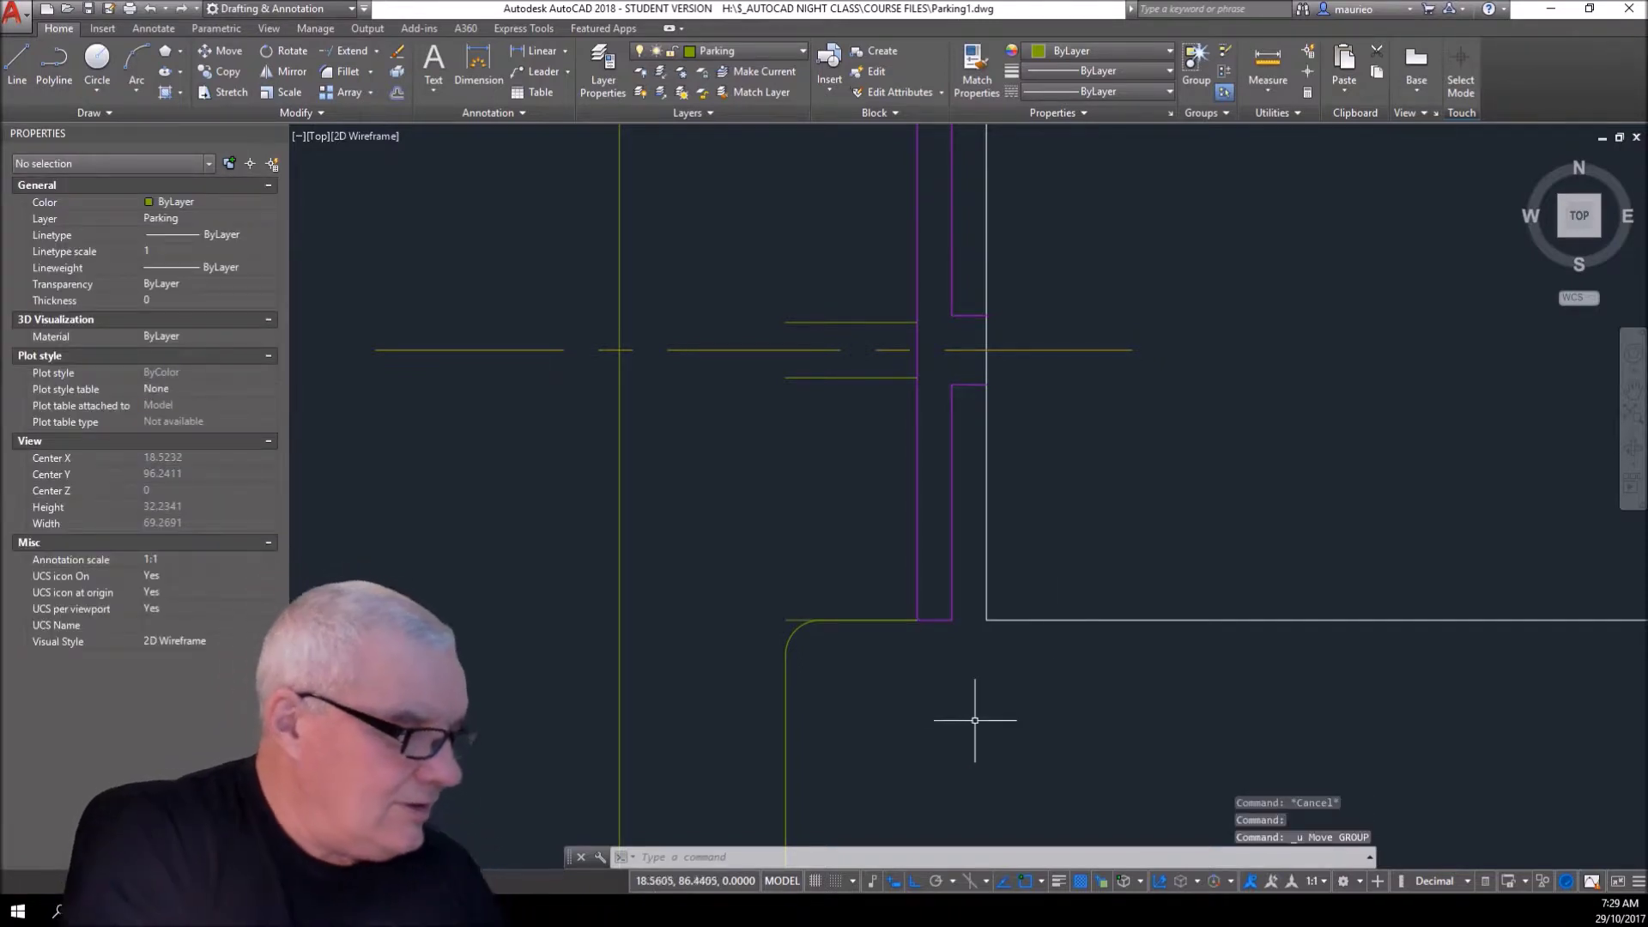
key(Escape)
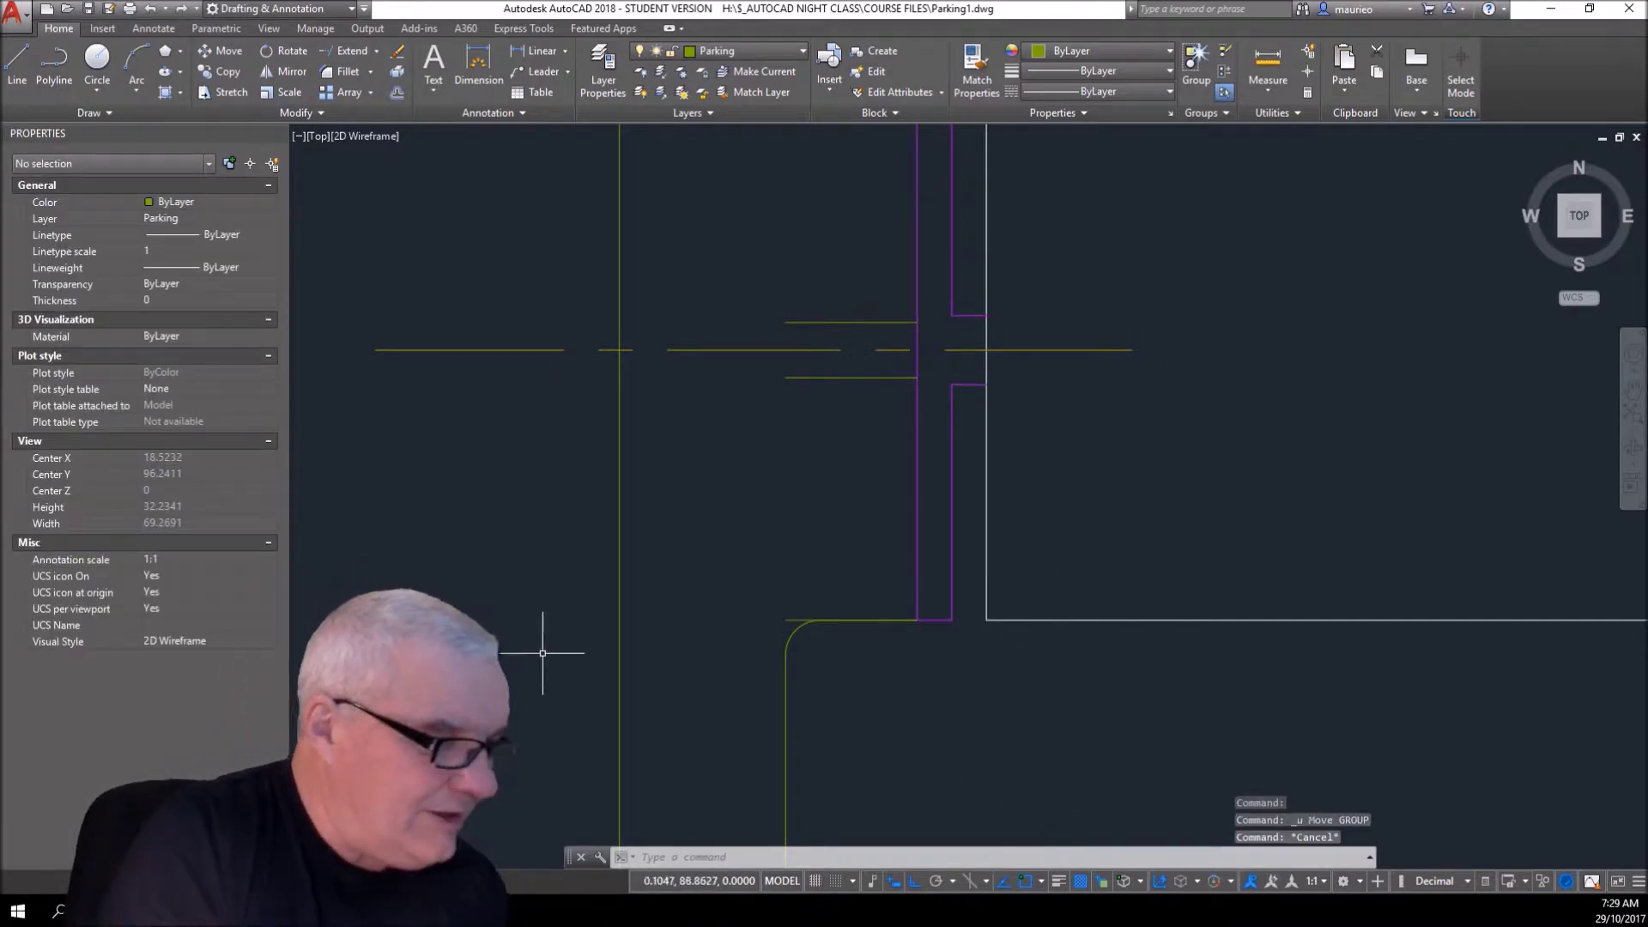
click(799, 617)
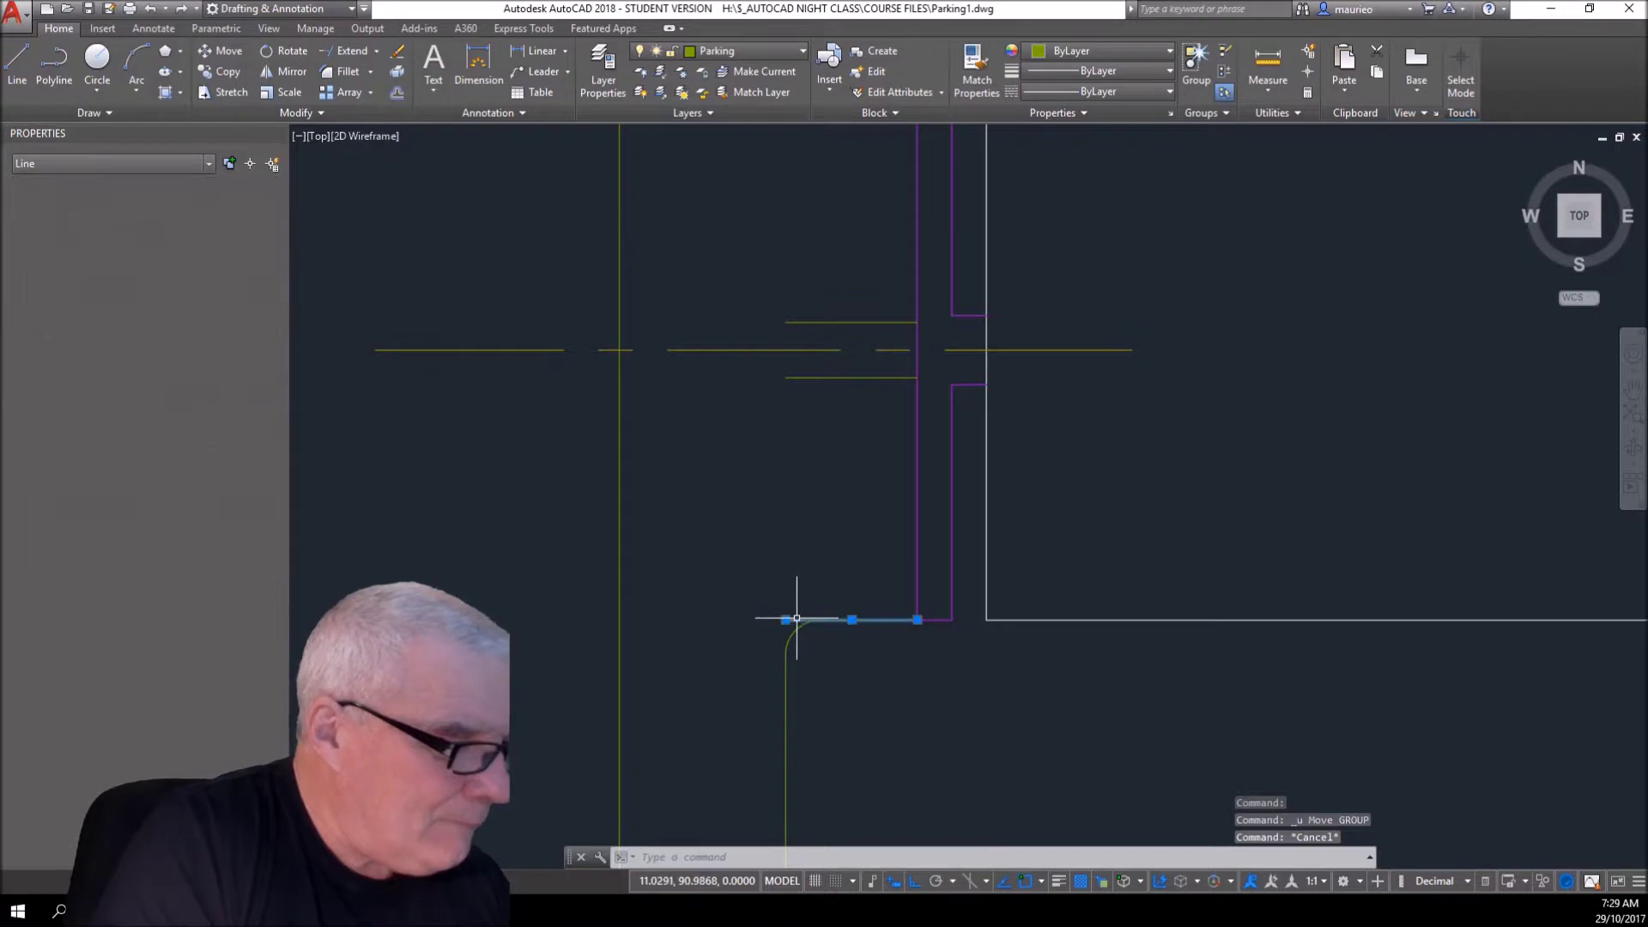
right_click(864, 680)
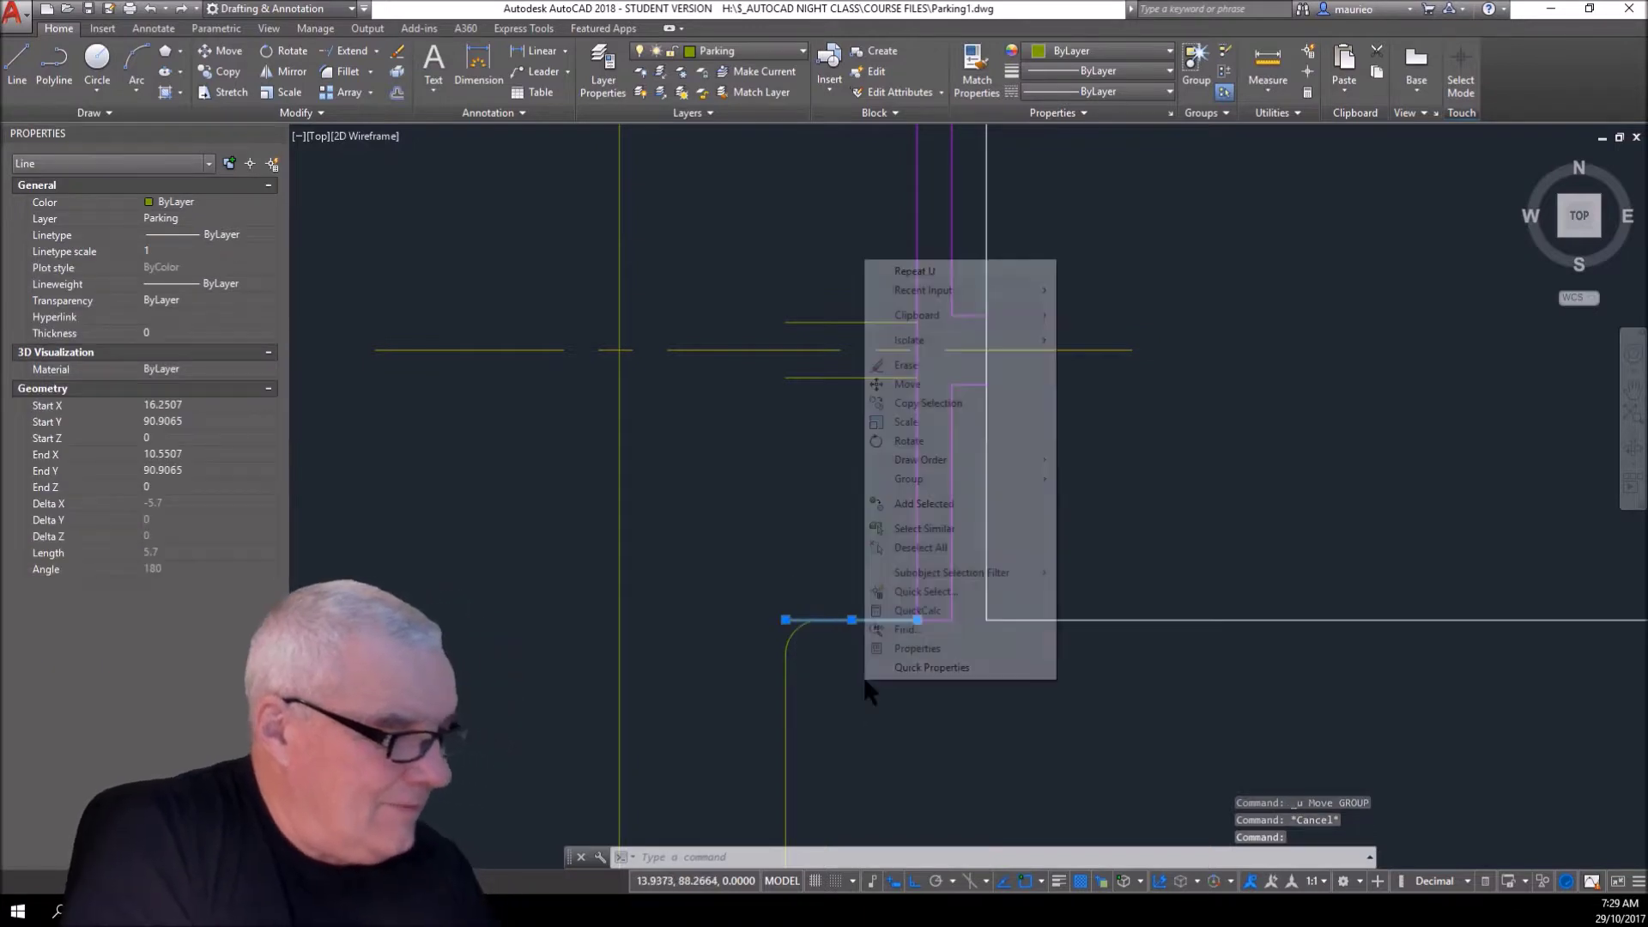
click(902, 384)
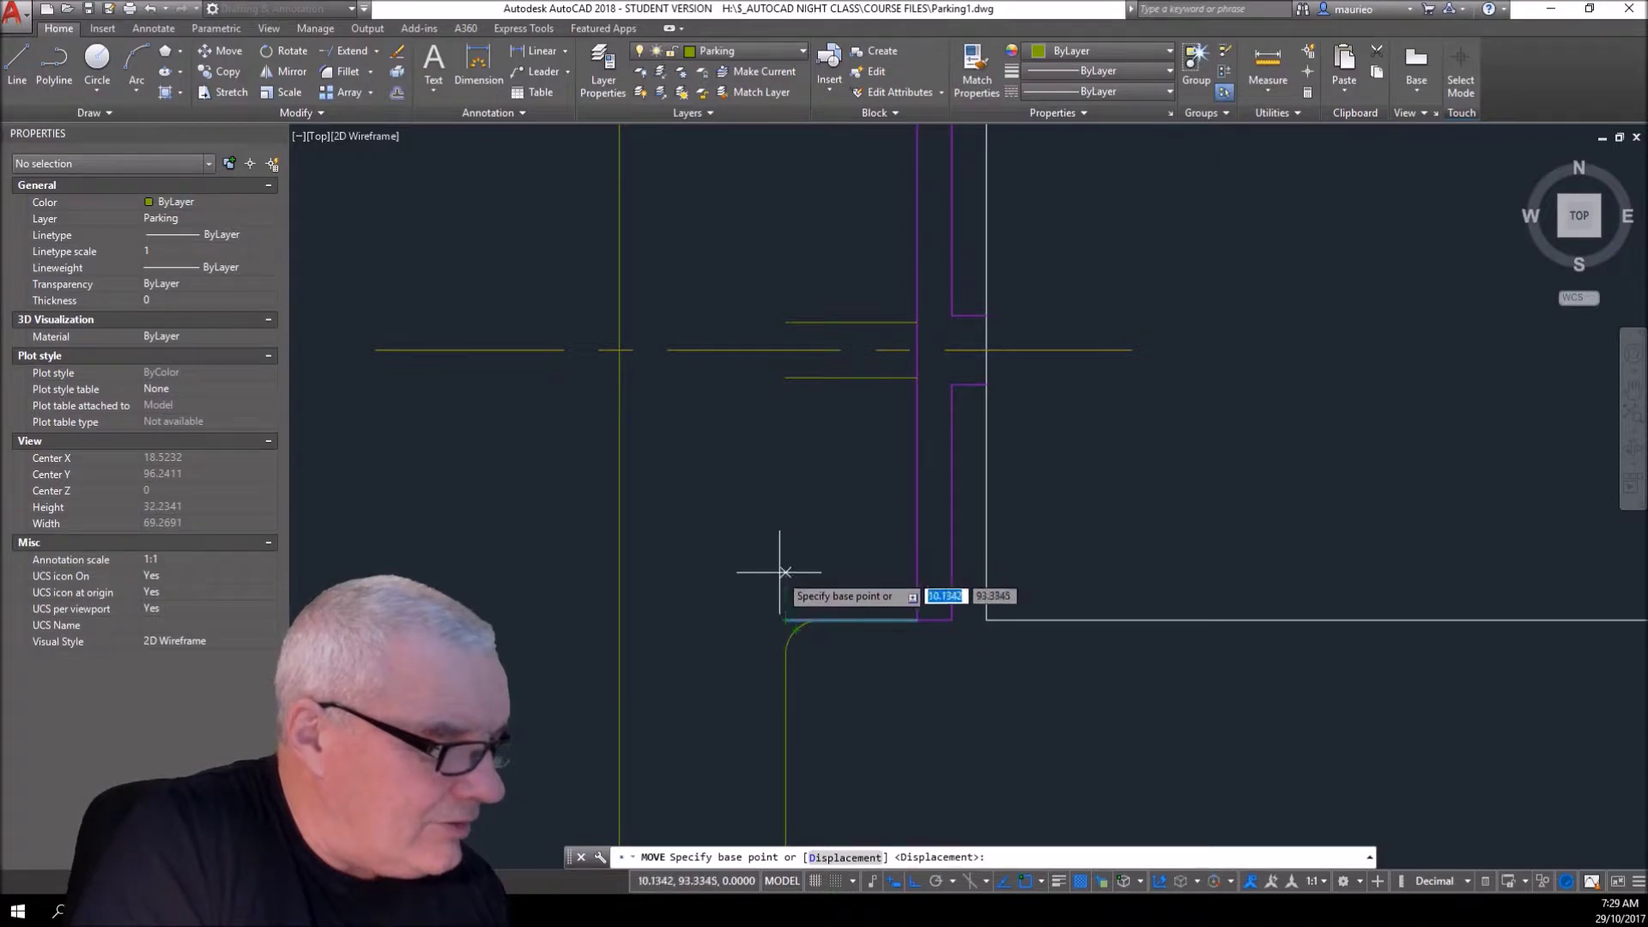
text(2.)
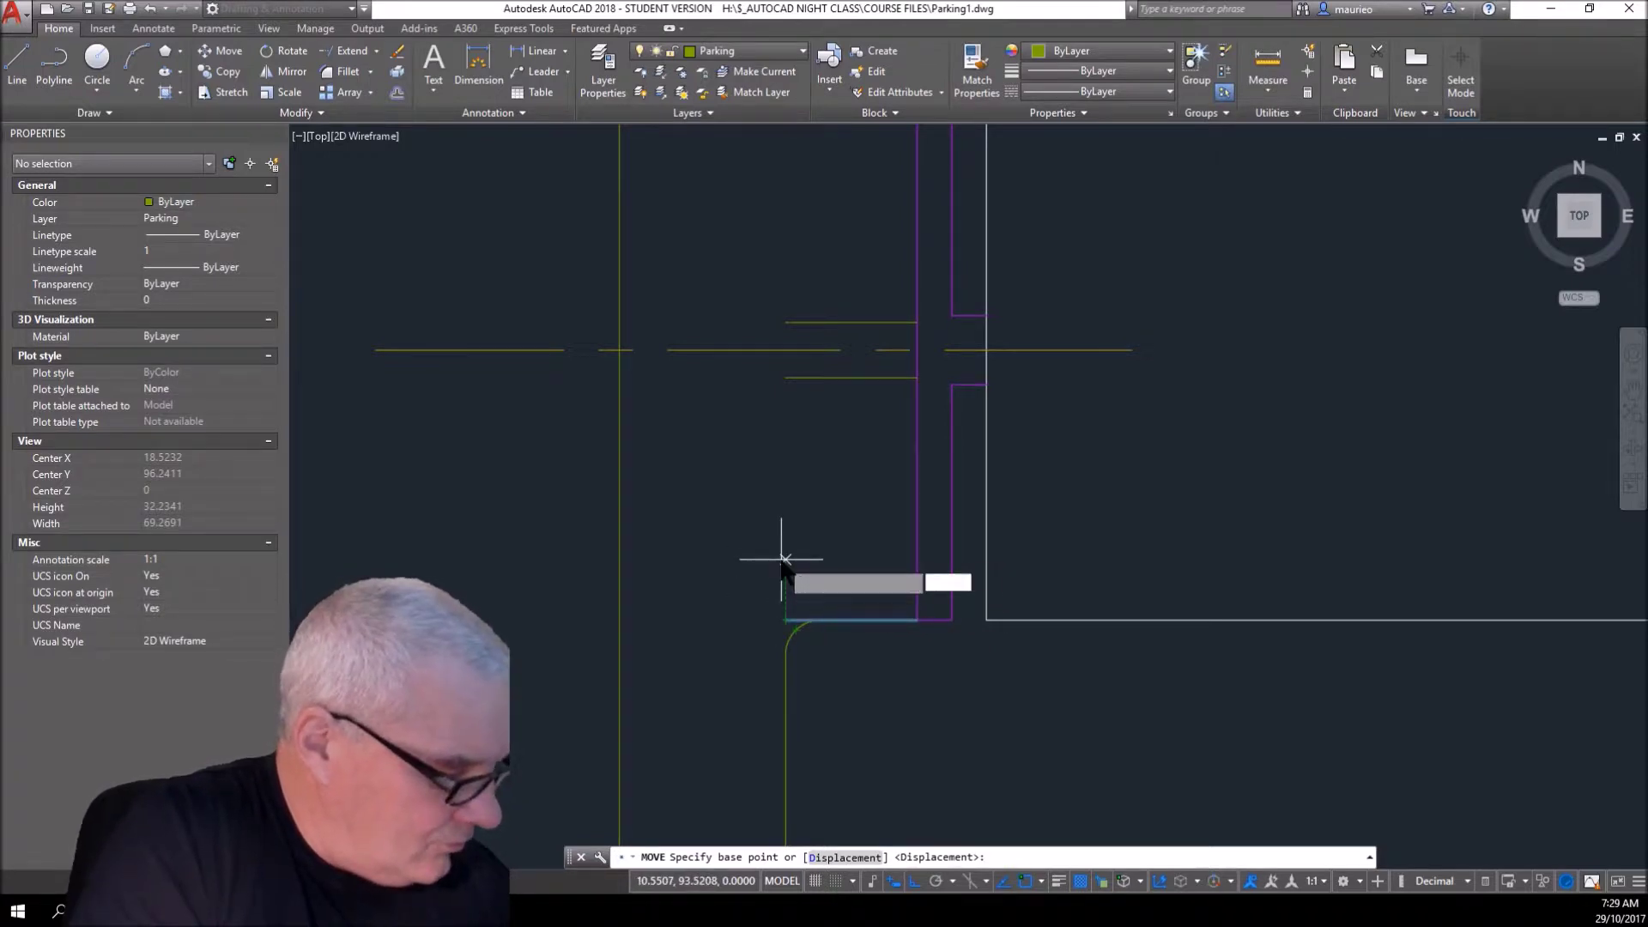
text(7)
key(Return)
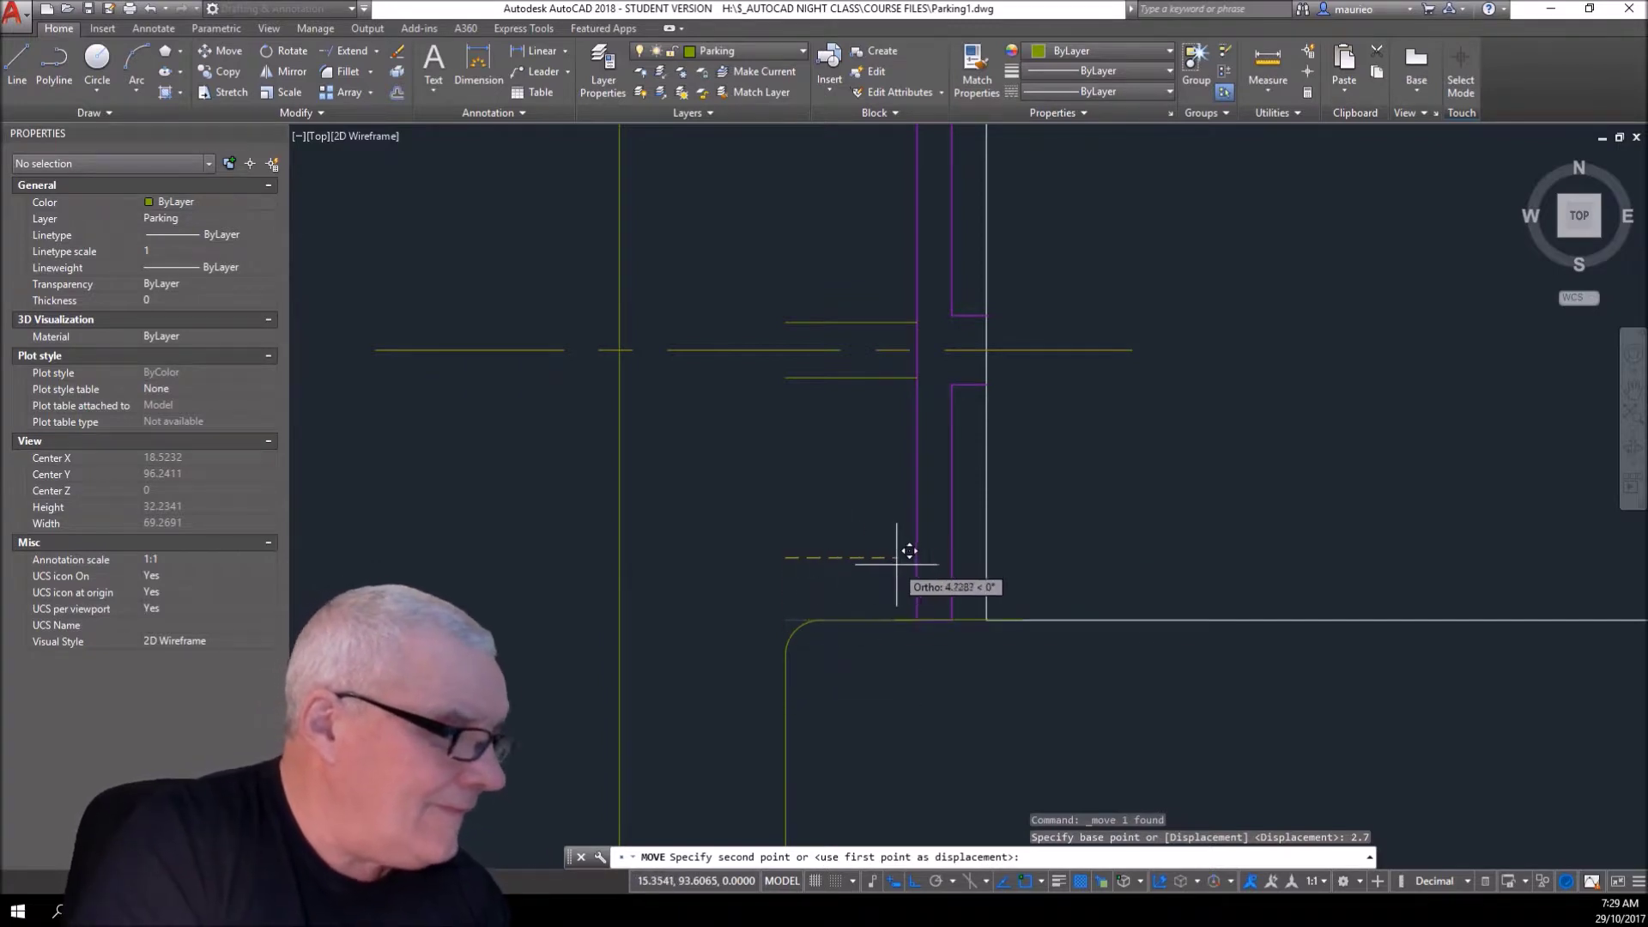
key(Return)
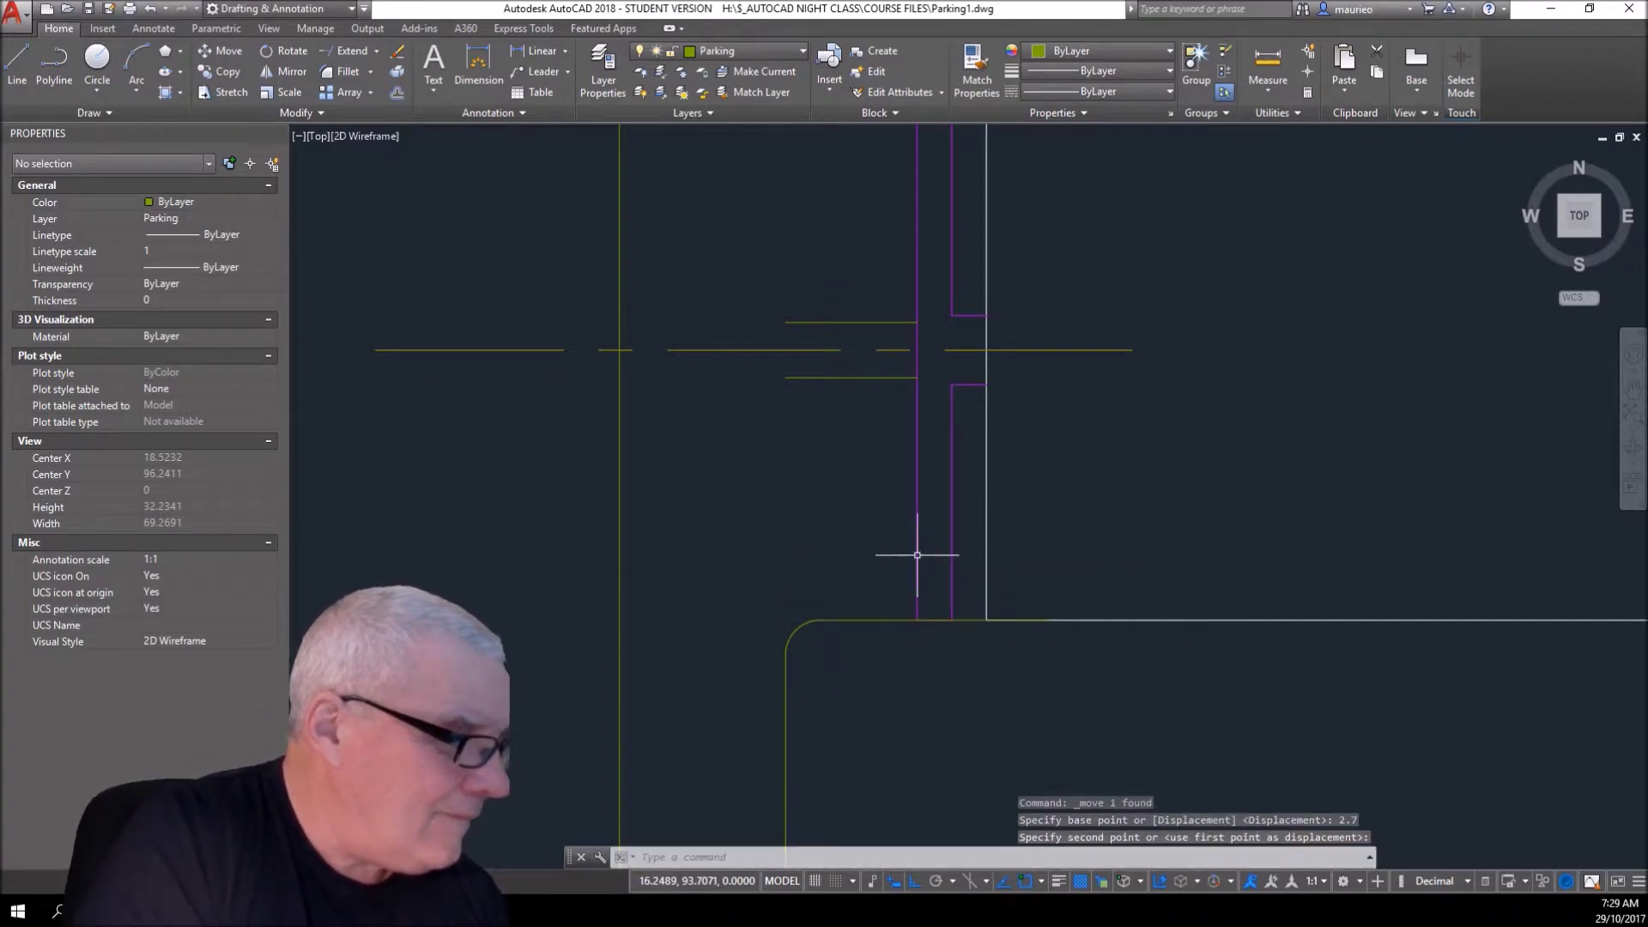
key(Escape)
key(Escape)
key(Escape)
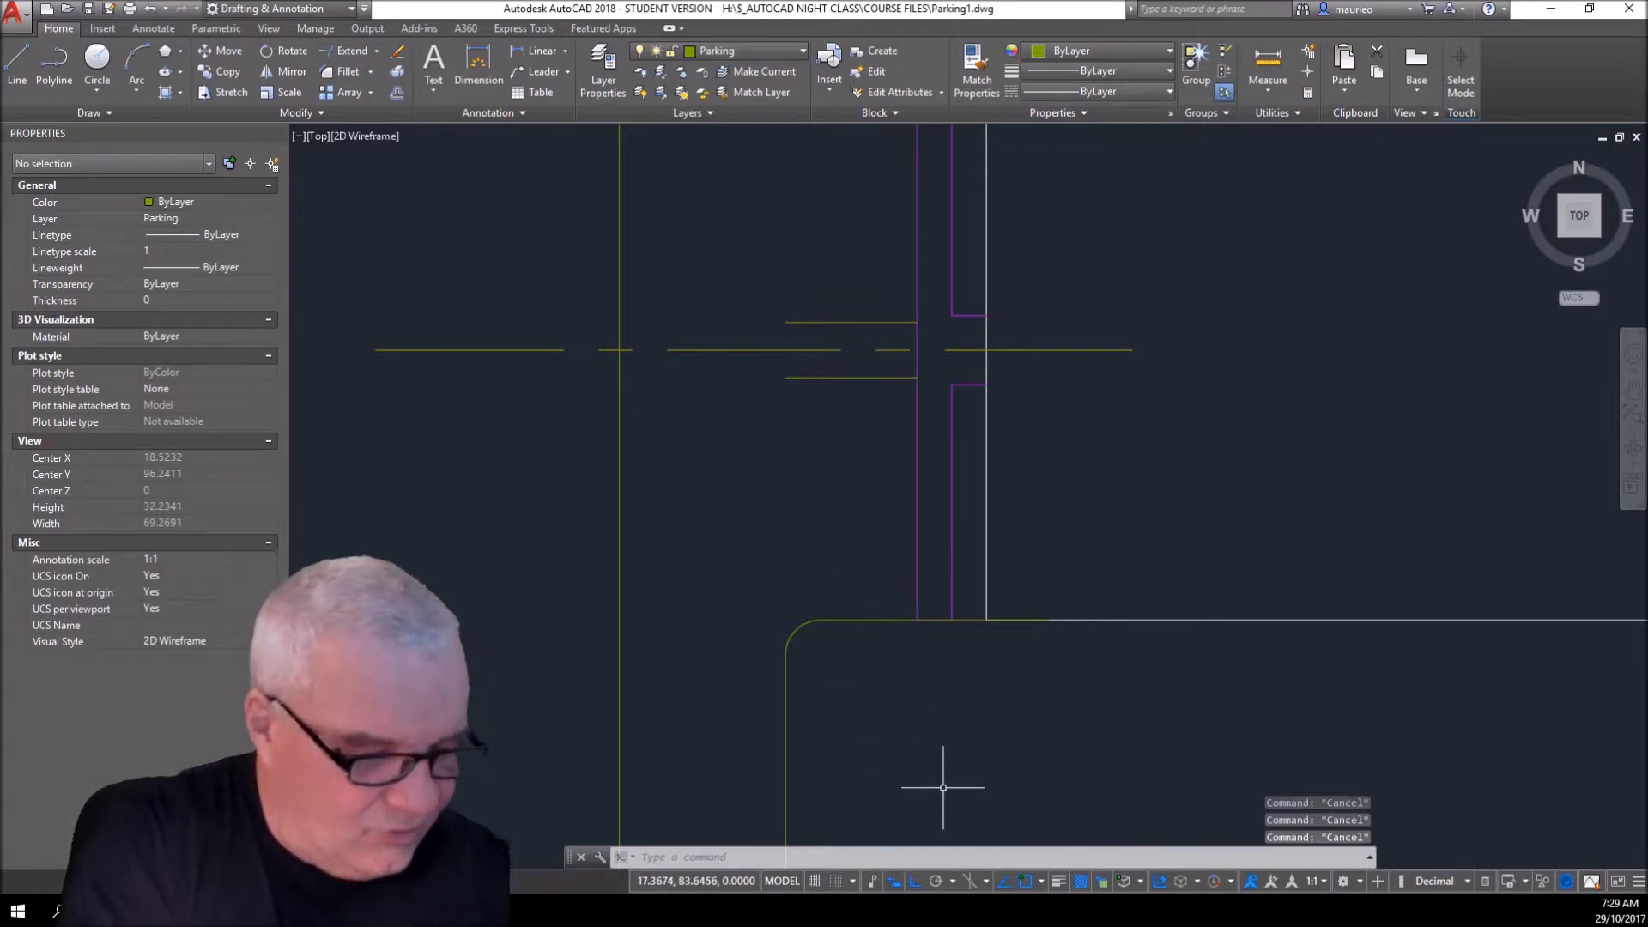
- Undo the last move and offset the corner line 2.7 upward
key(ctrl+z)
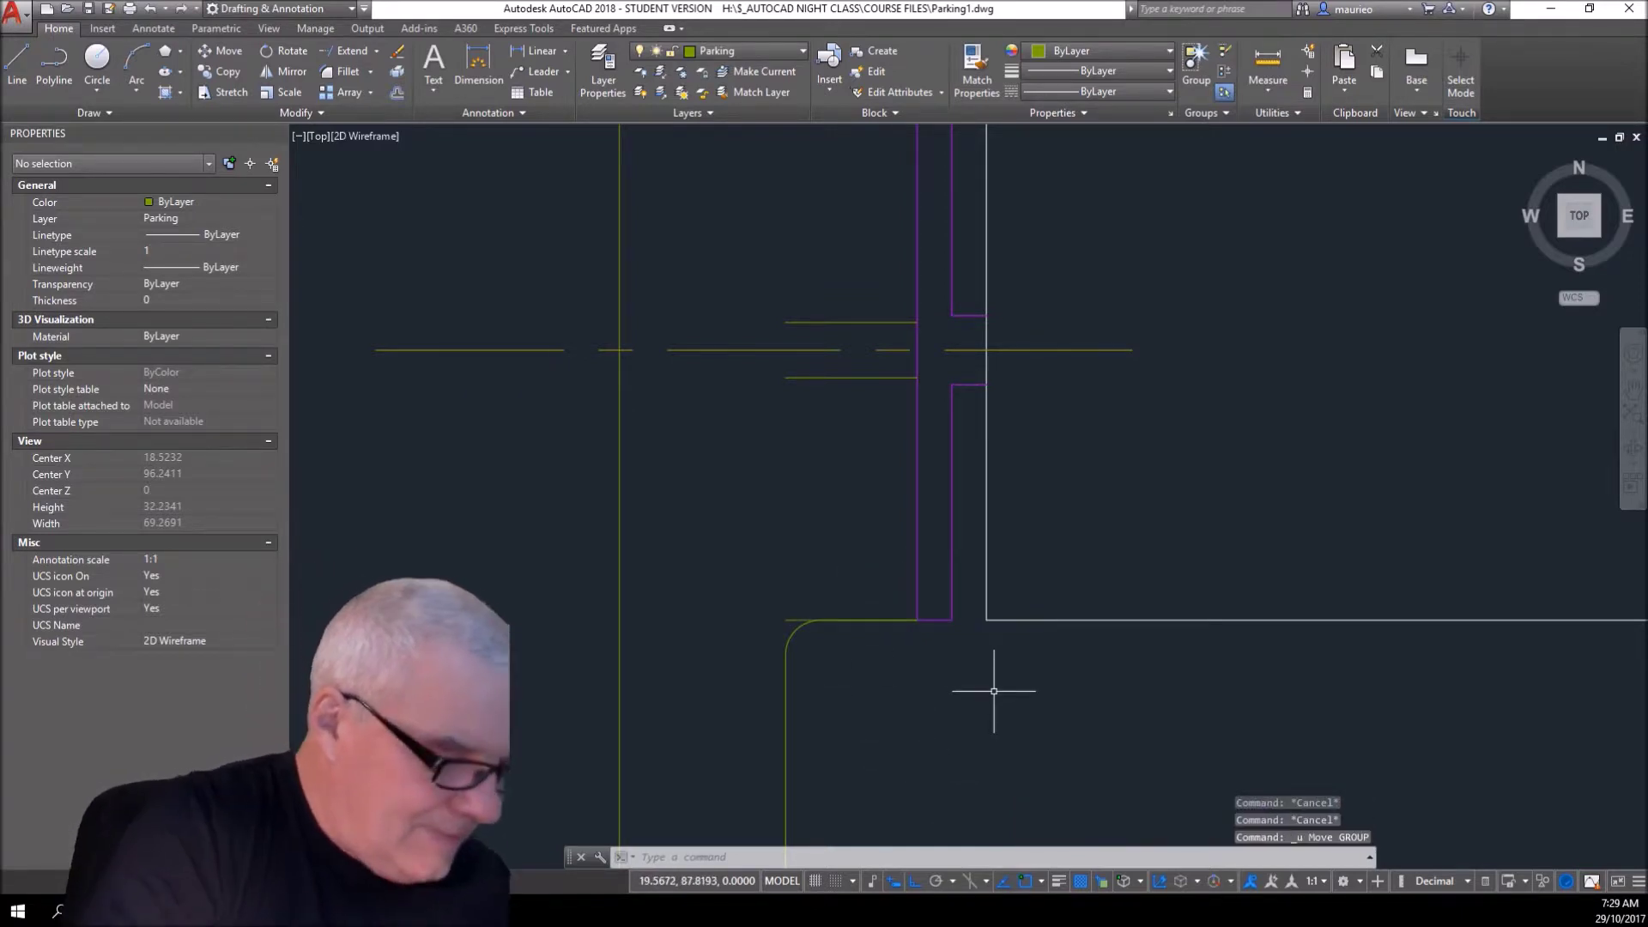
text(o)
key(Return)
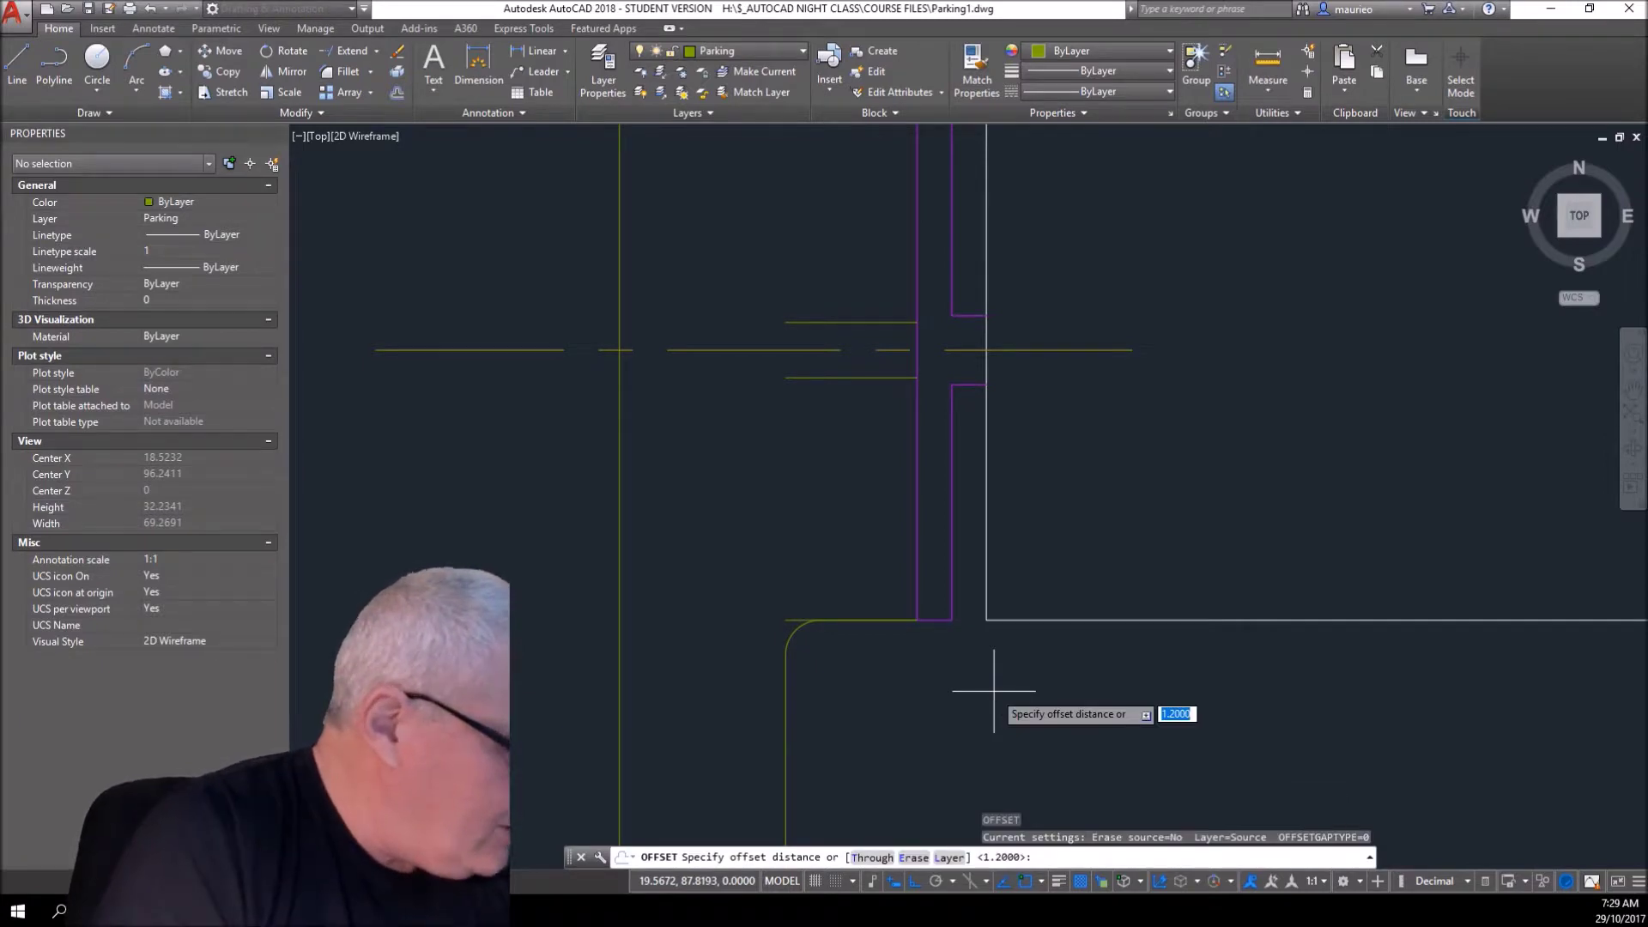
key(Return)
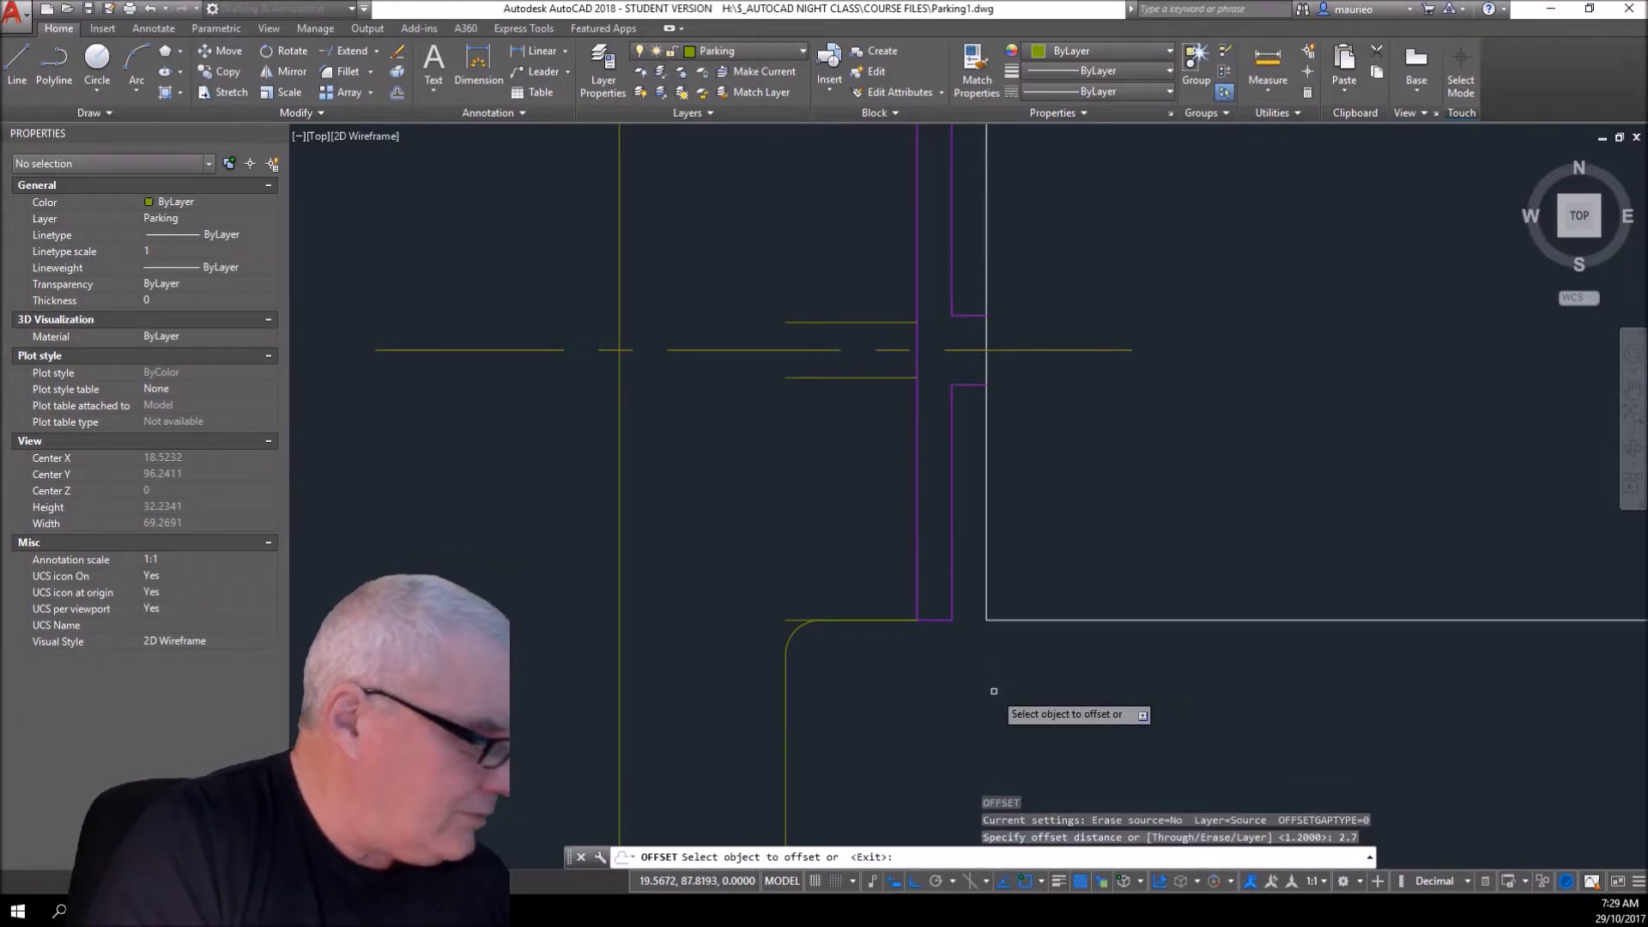
click(803, 621)
click(792, 587)
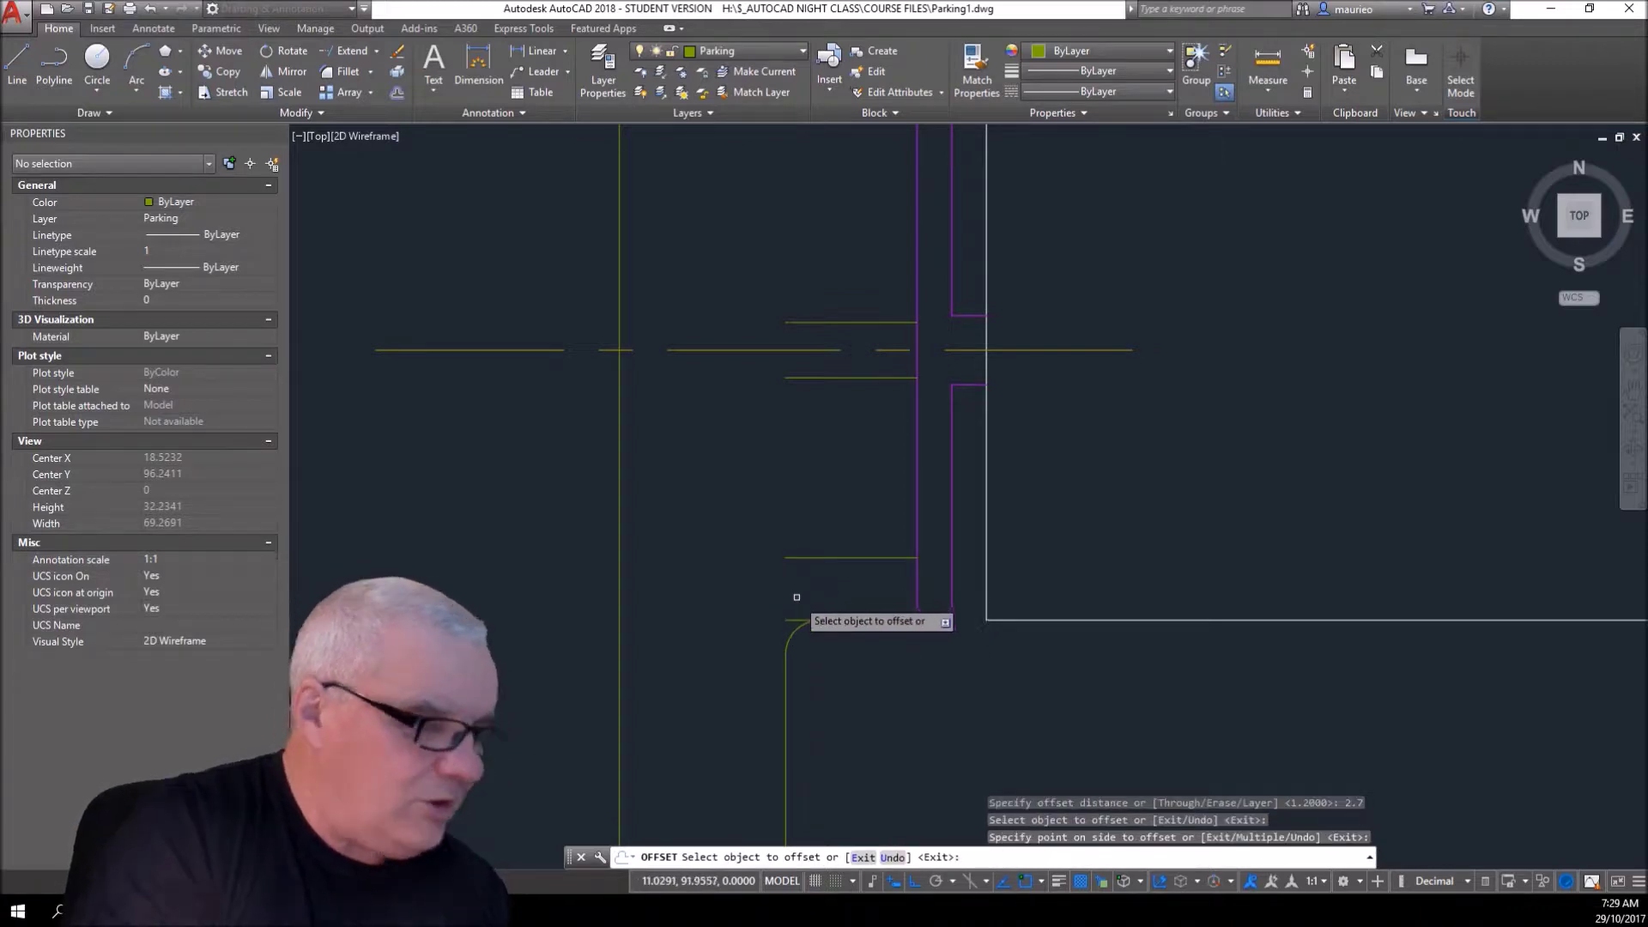
key(Escape)
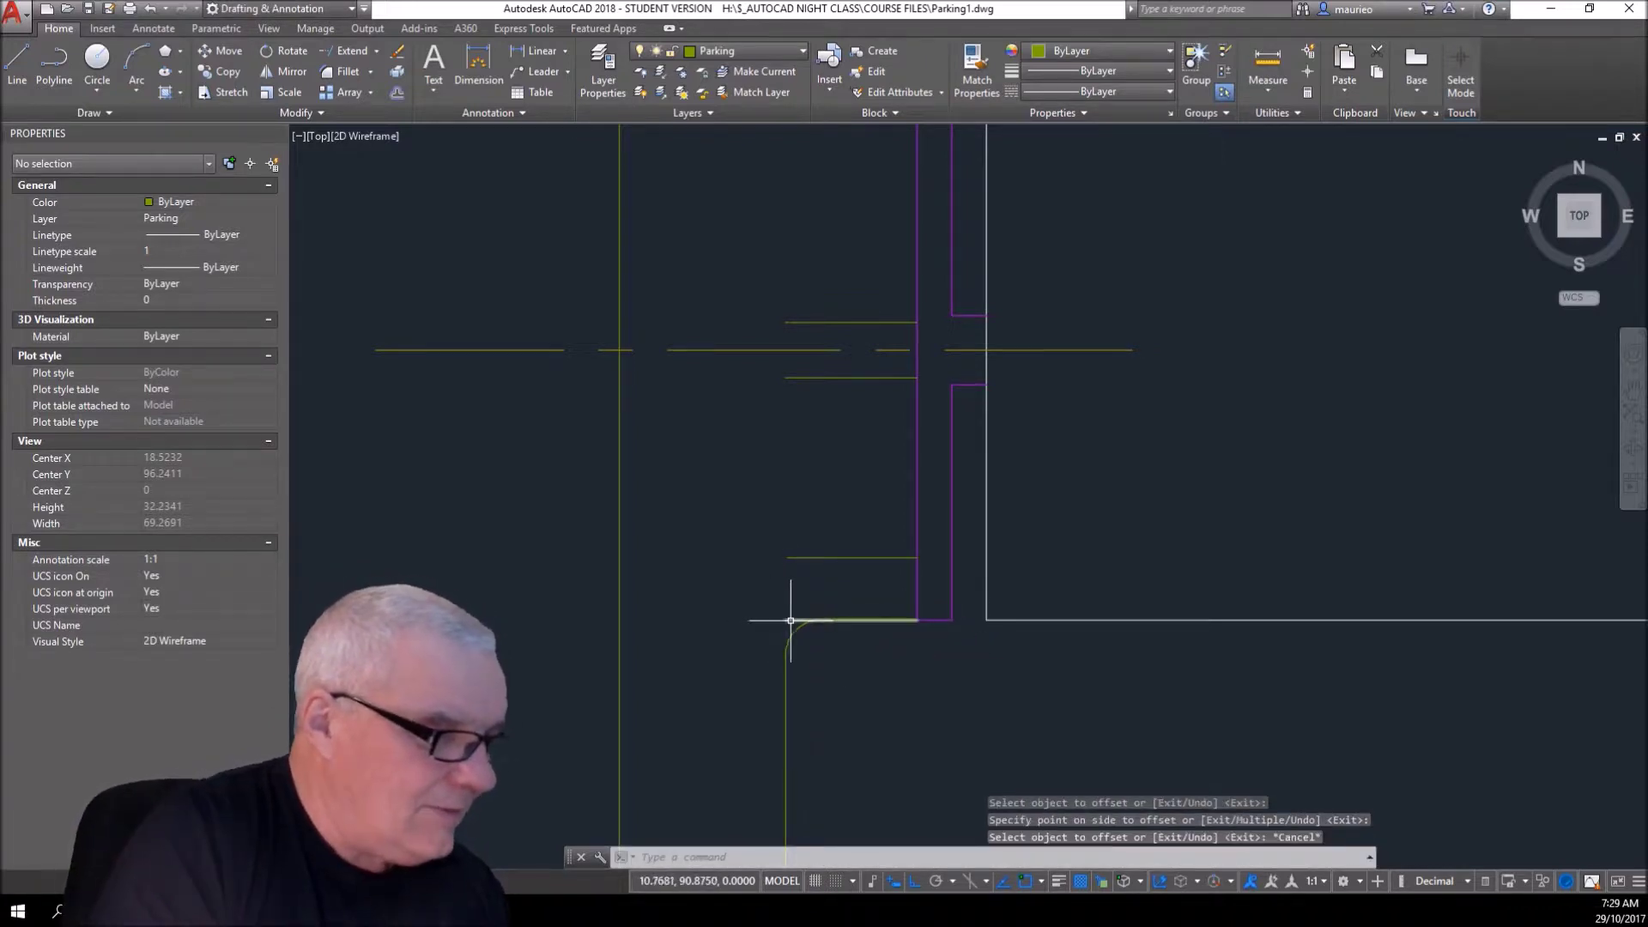
- Delete the stray short line near the fillet and measure from the curb corner
click(791, 619)
key(Delete)
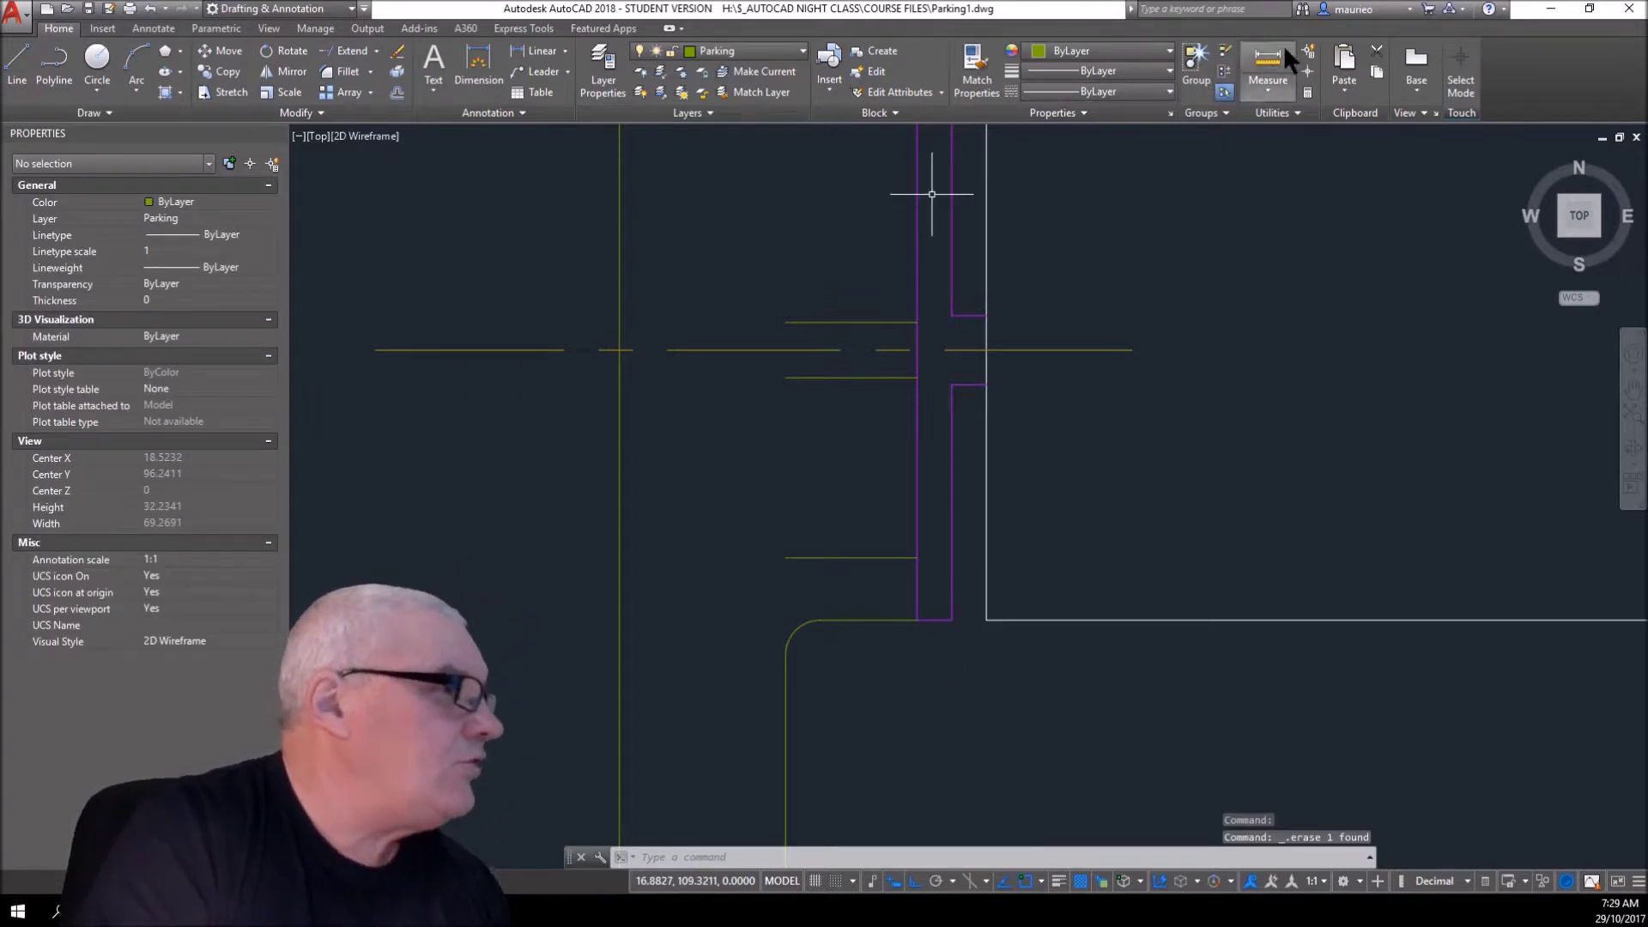
click(1271, 70)
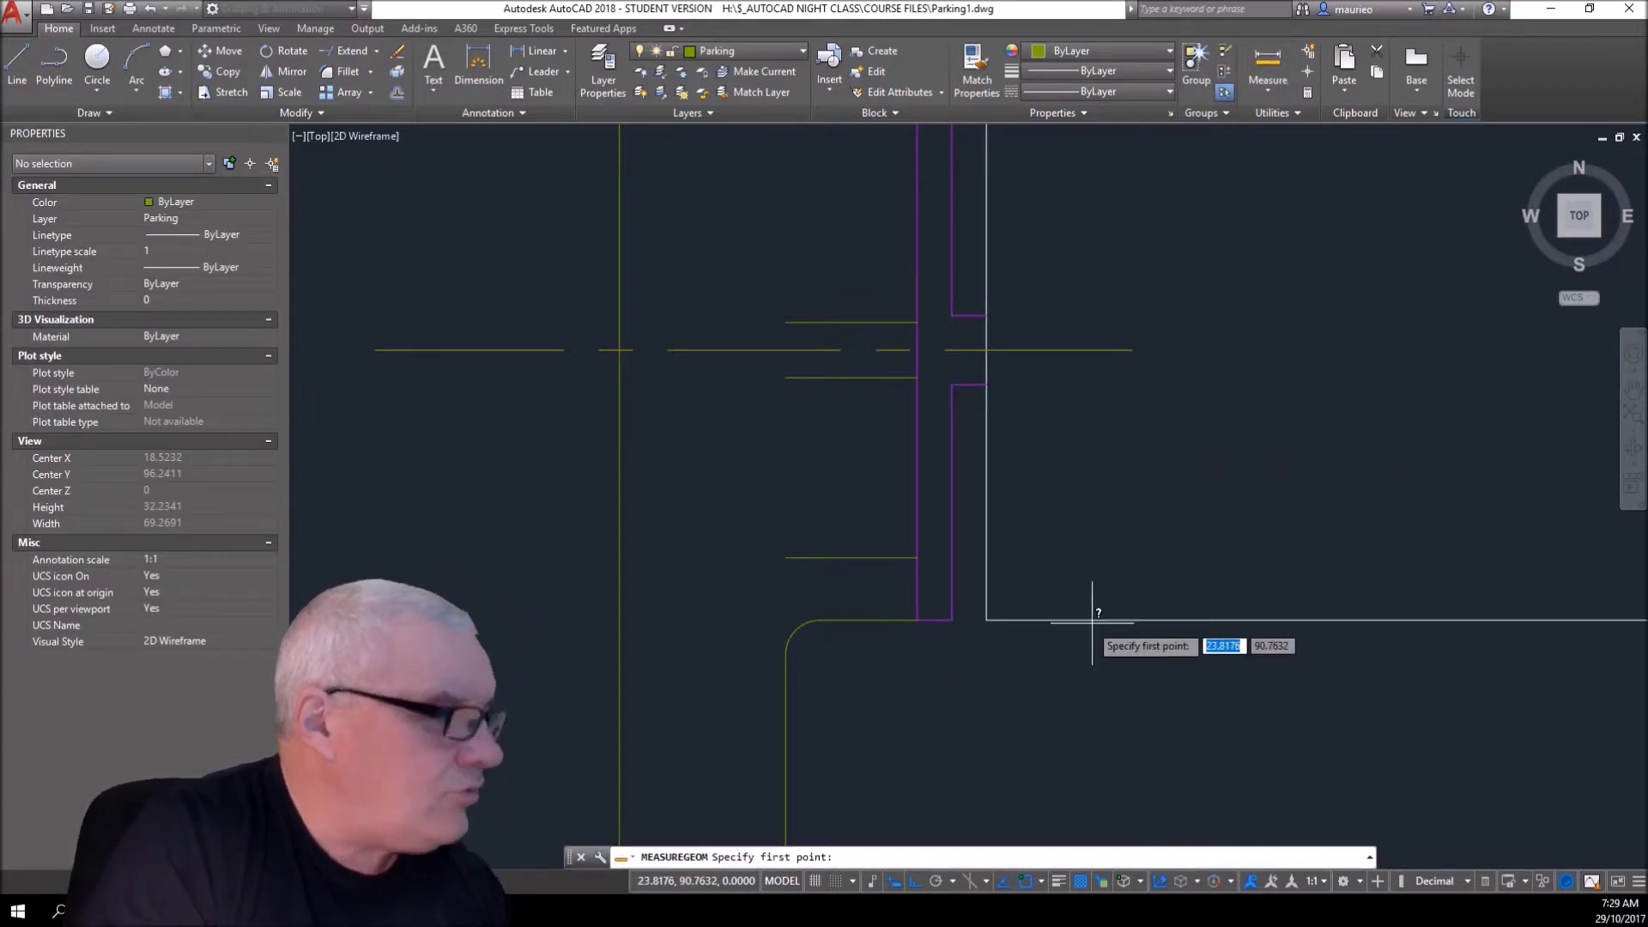
click(917, 618)
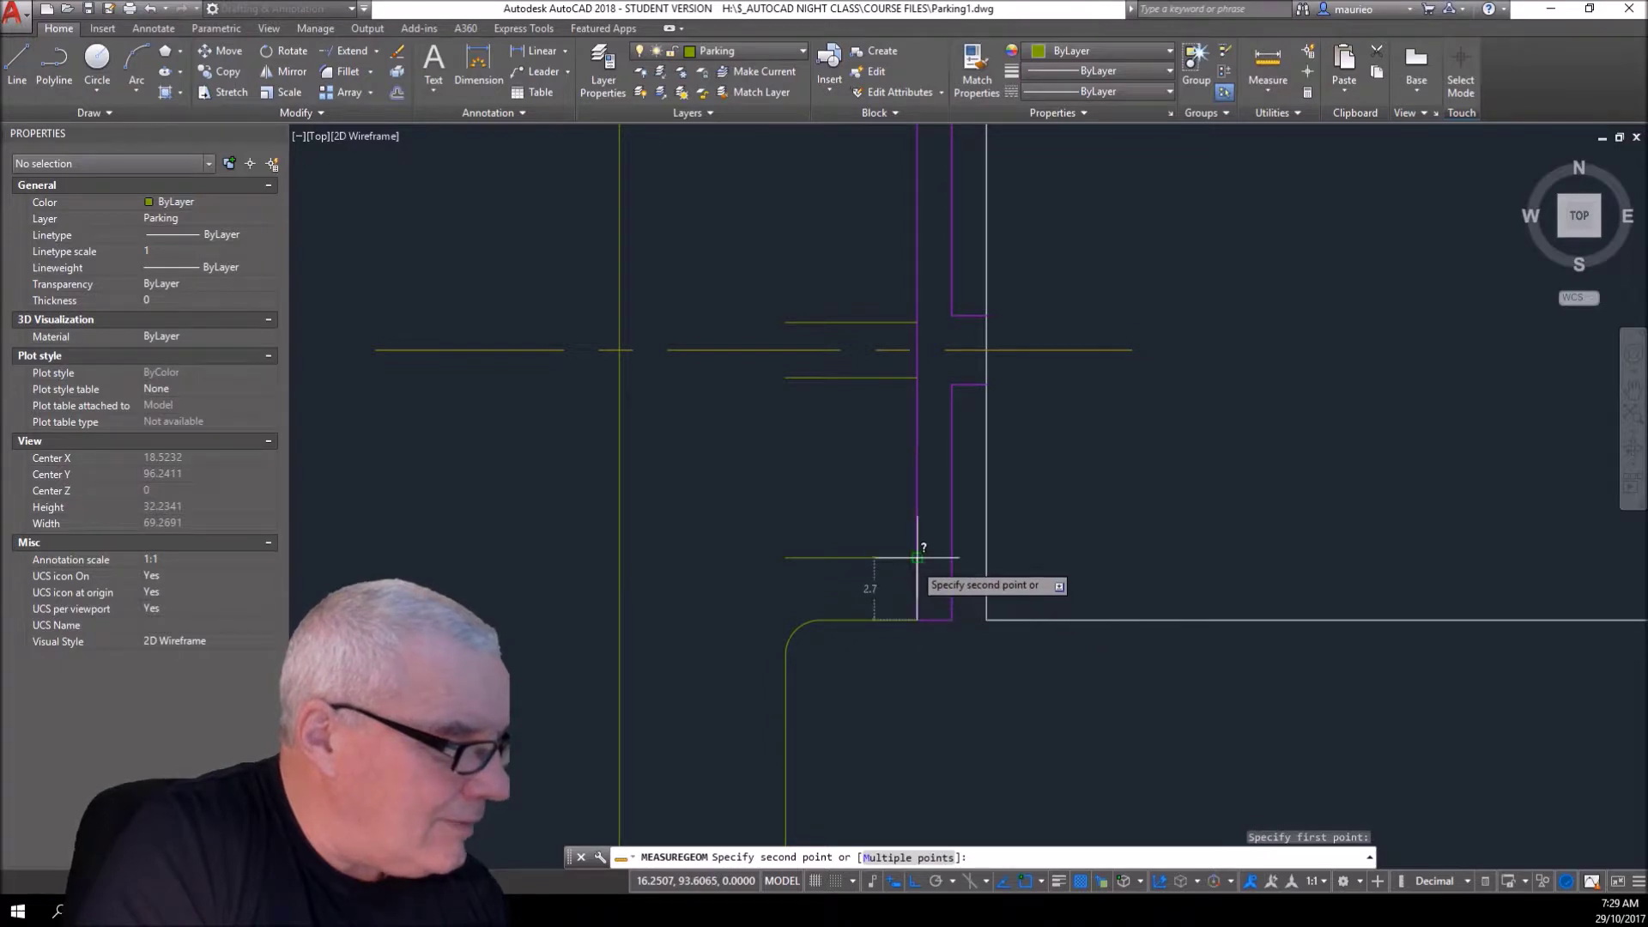
key(Escape)
key(Escape)
key(Escape)
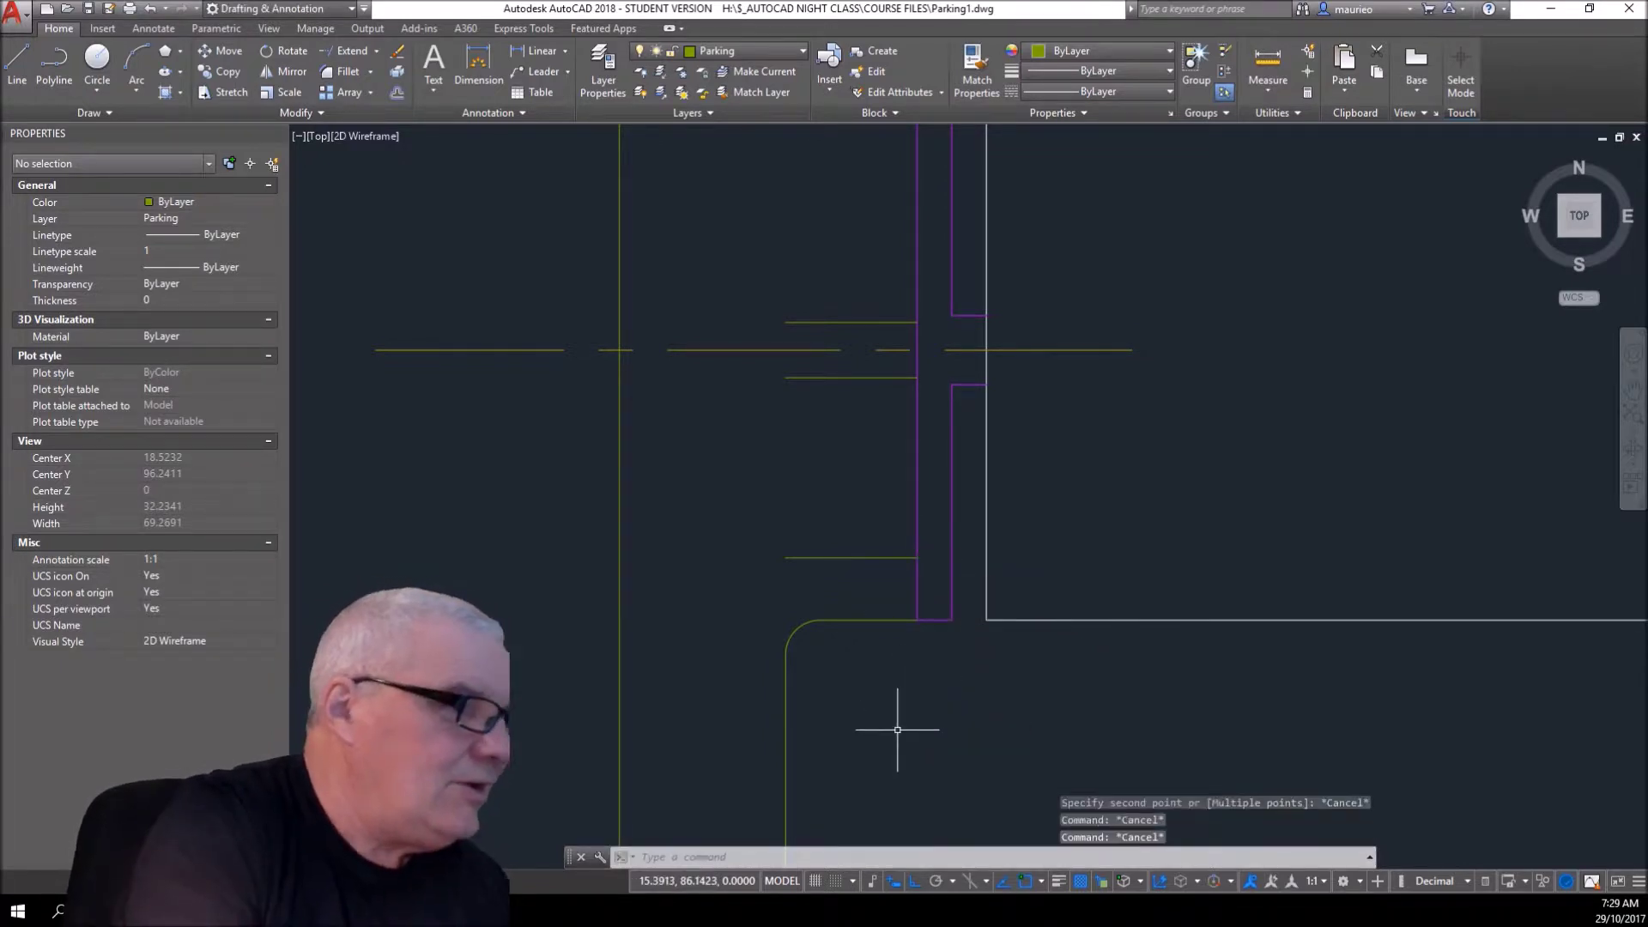
- Offset the stall lines repeatedly upward at 2.7 spacing to stack new stripes
click(887, 556)
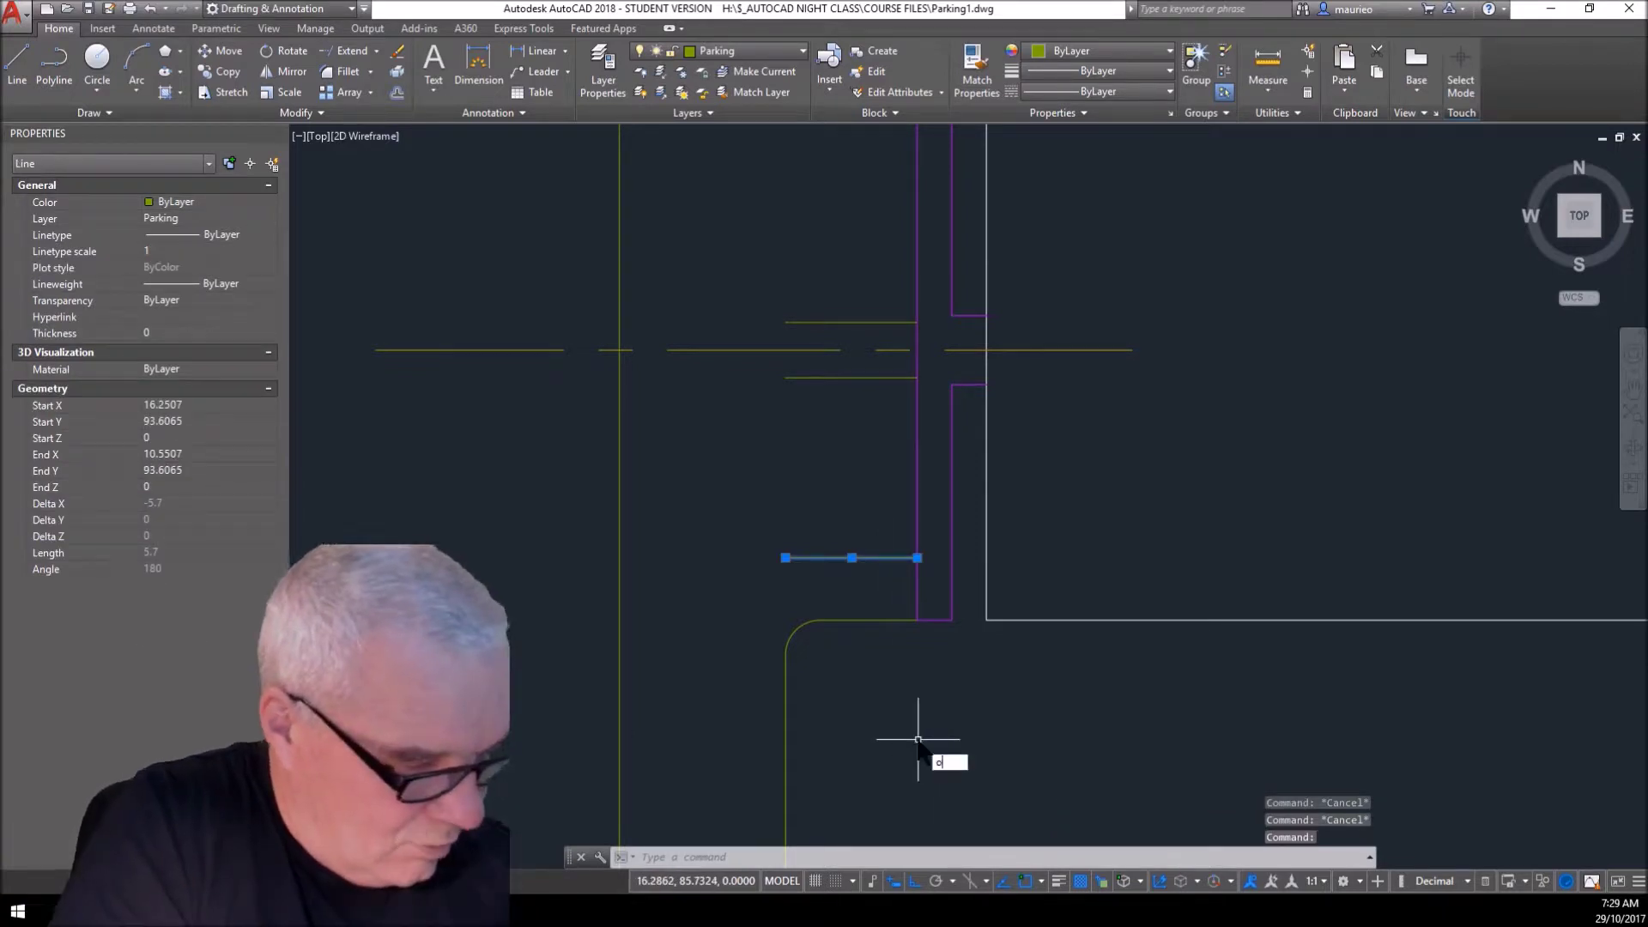
key(Return)
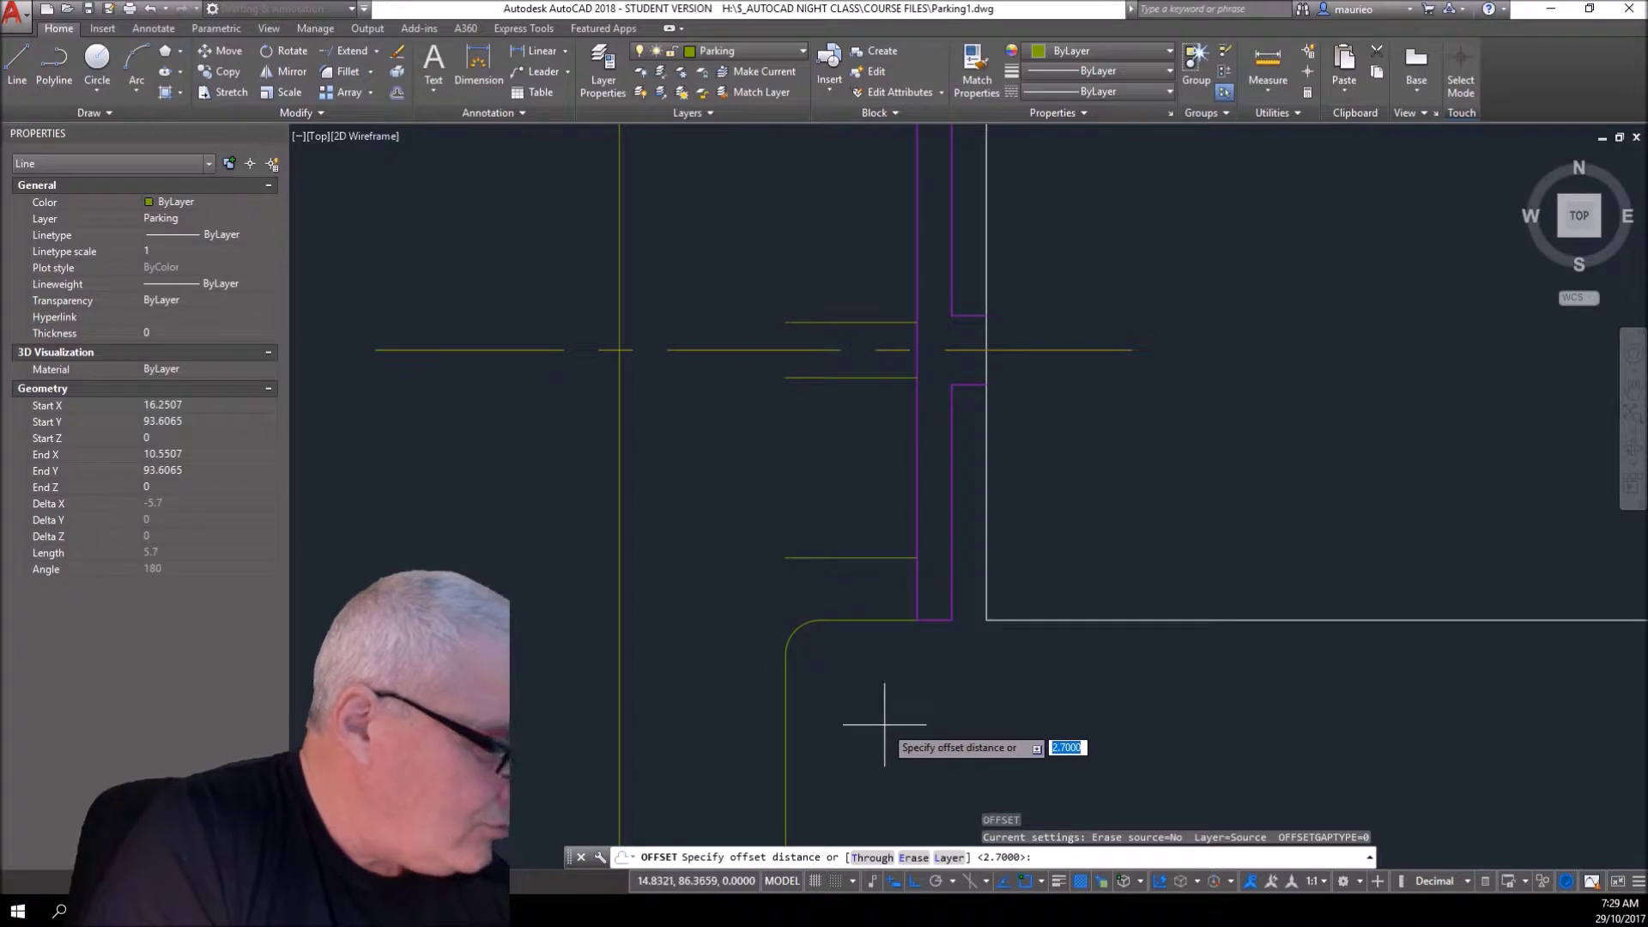
key(Return)
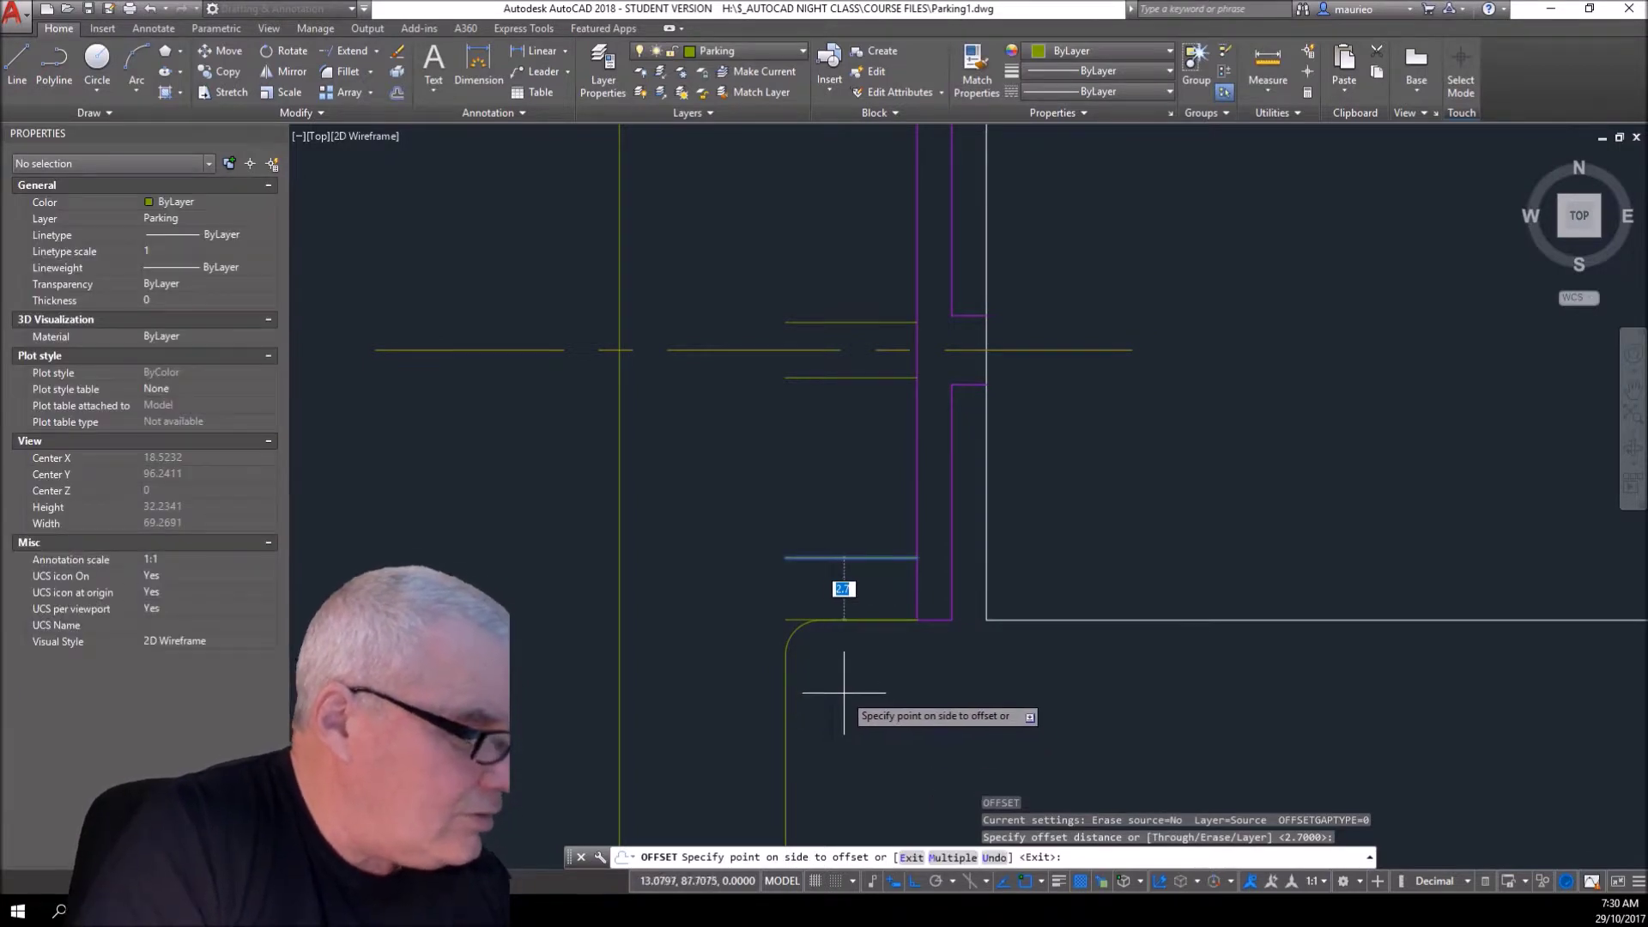
click(846, 532)
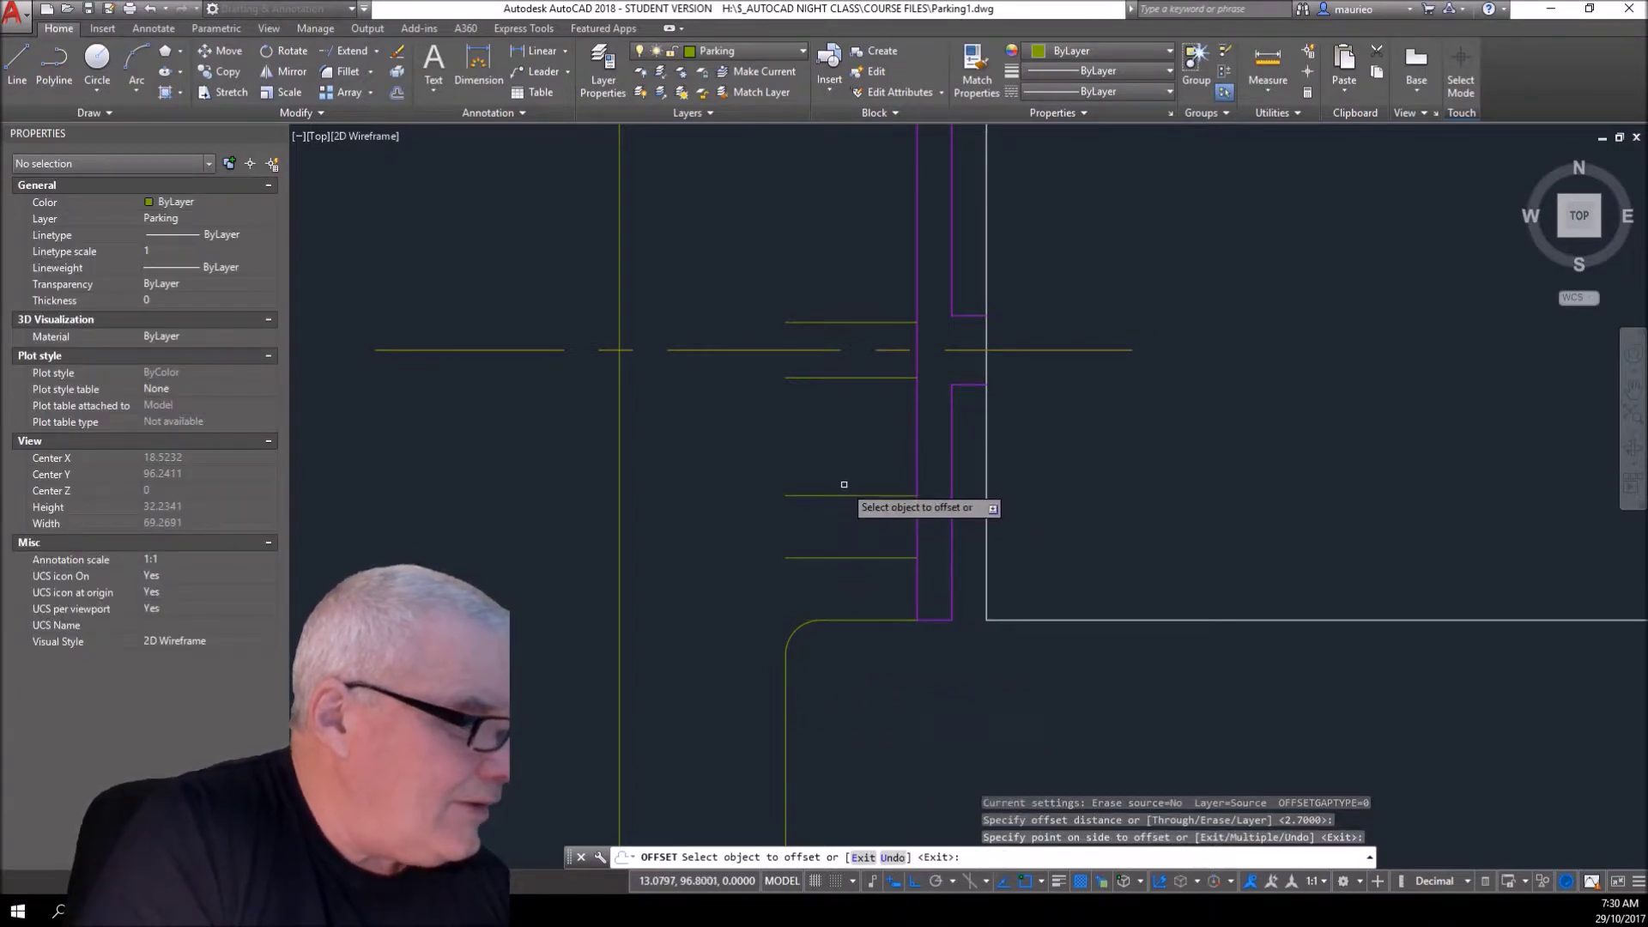
click(845, 496)
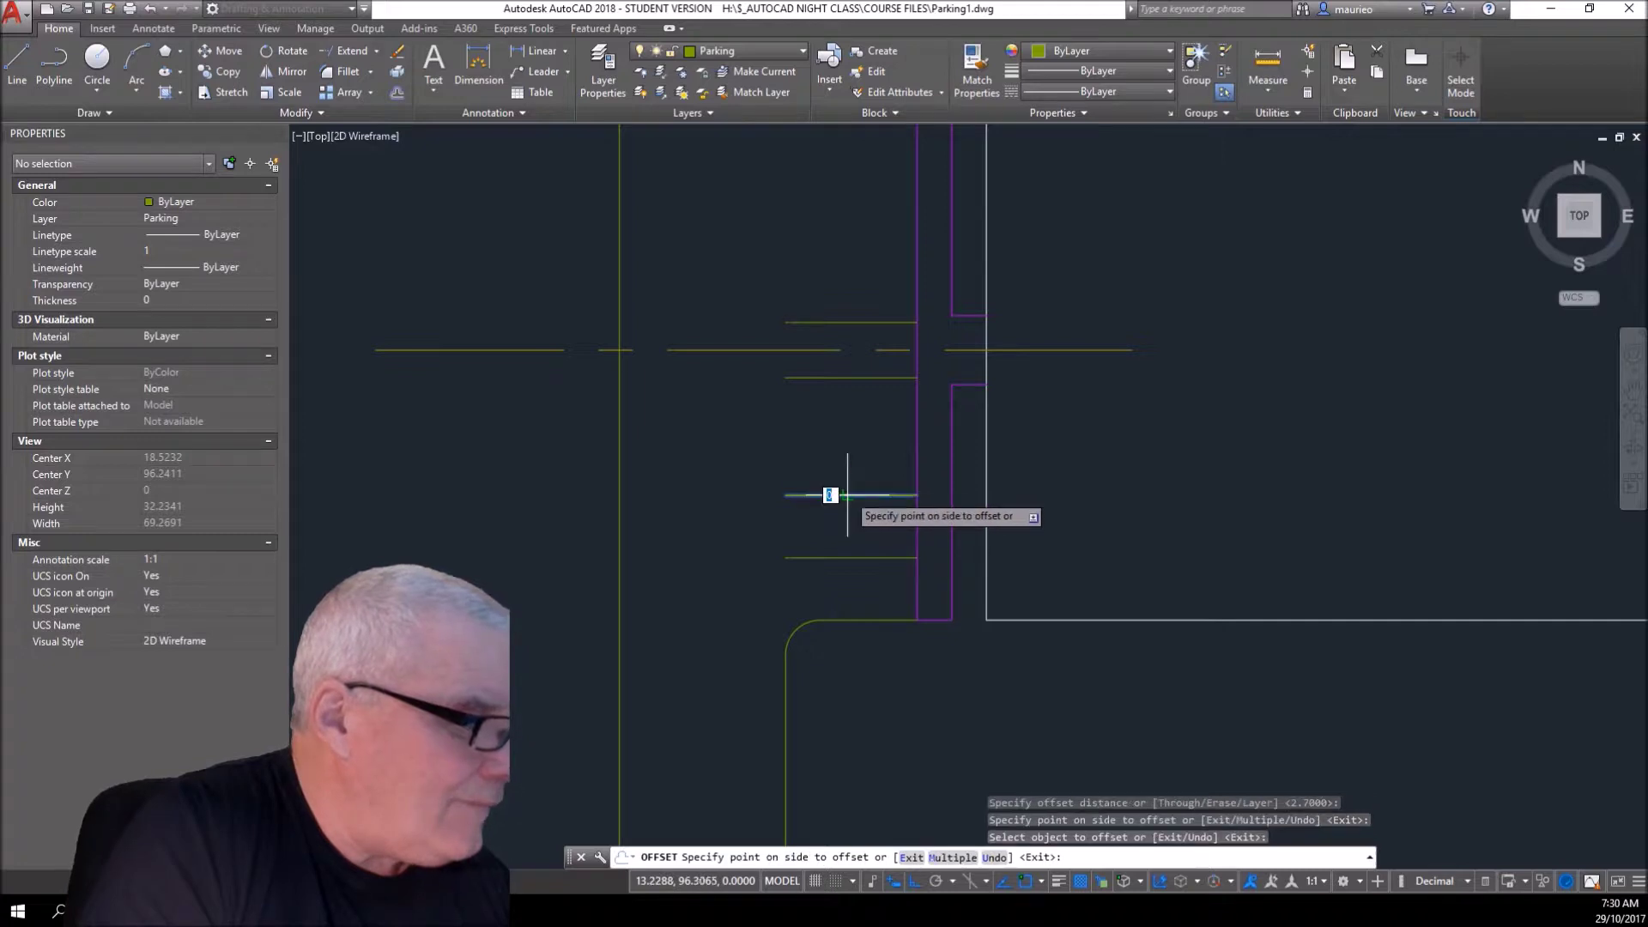
click(847, 448)
click(848, 434)
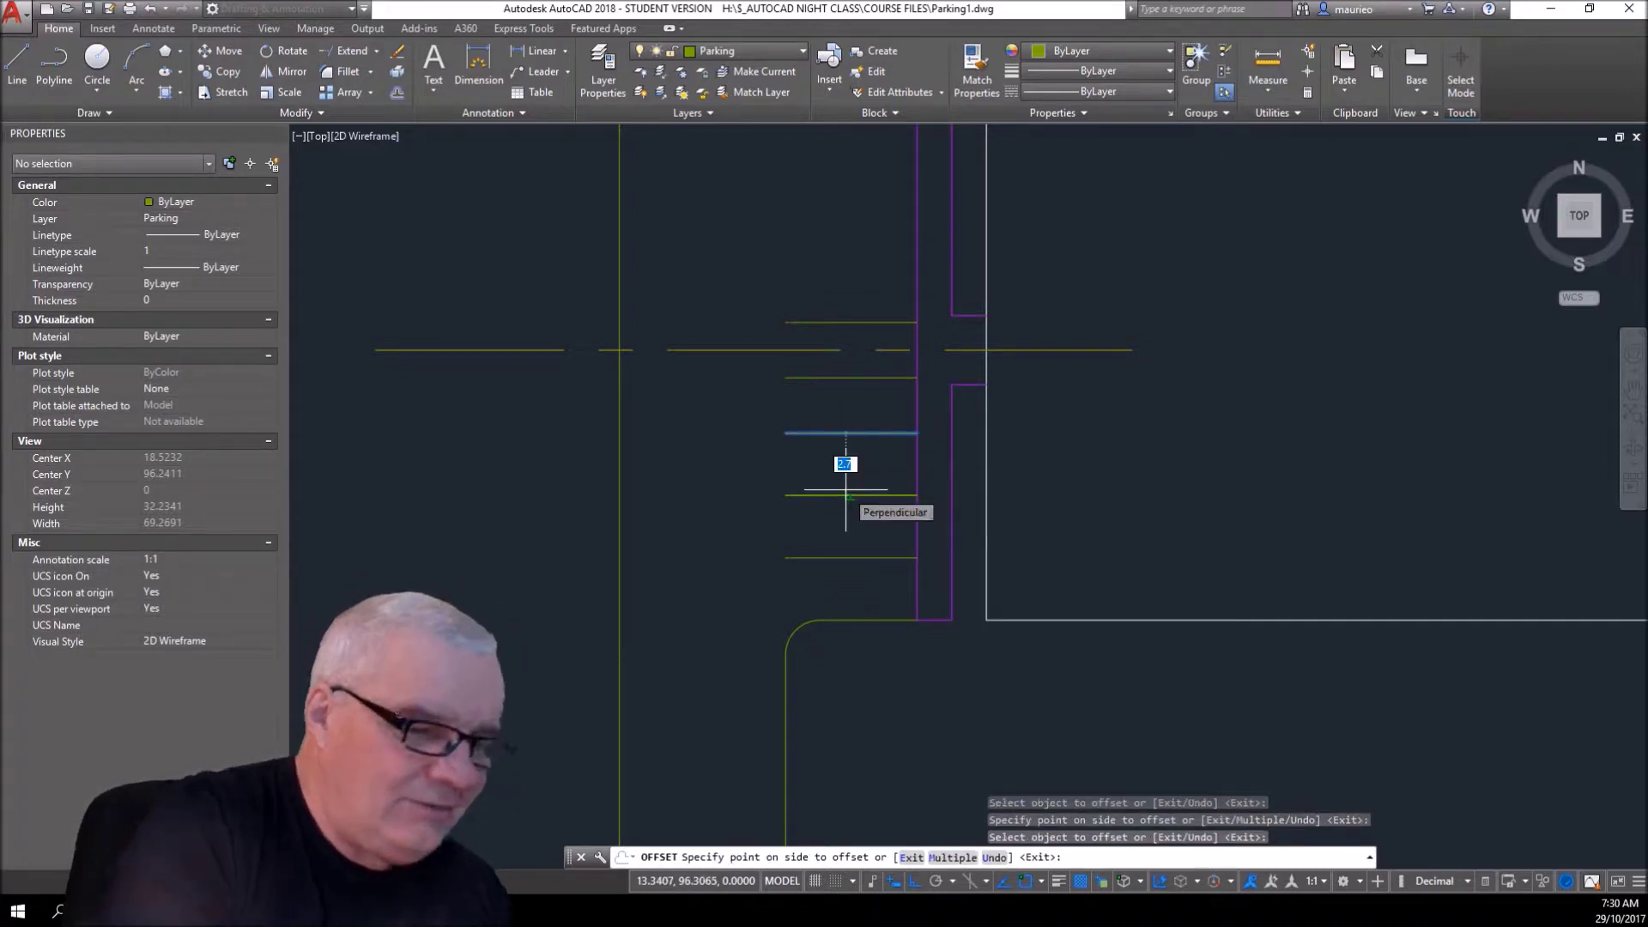
key(Escape)
key(Escape)
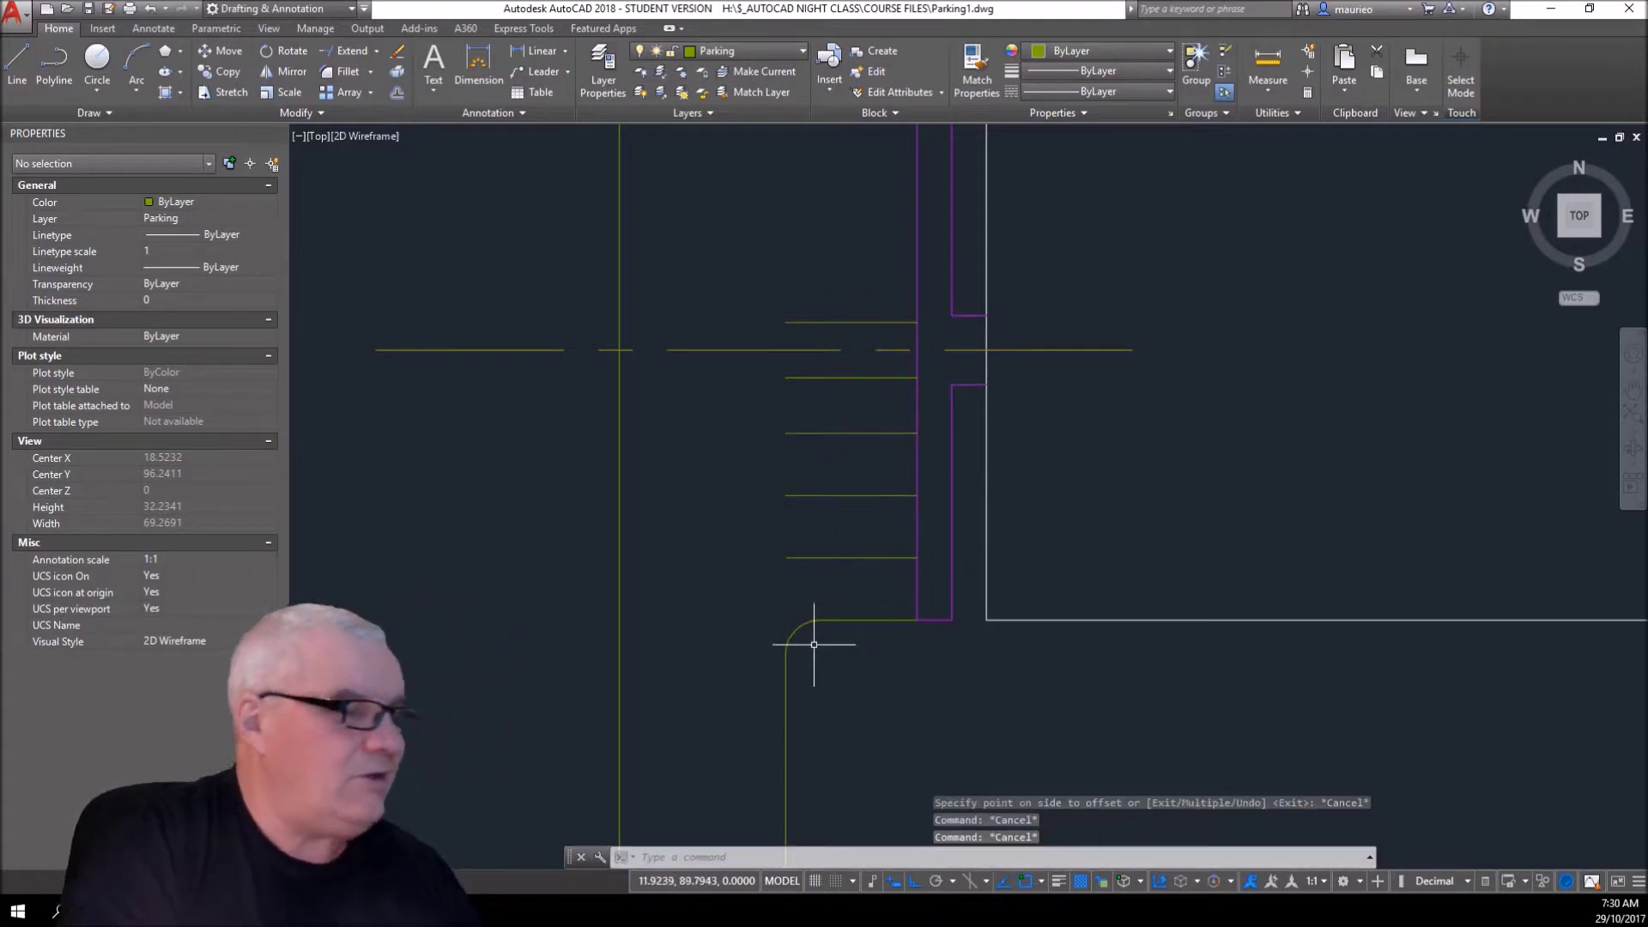
scroll(799, 639, down, 2)
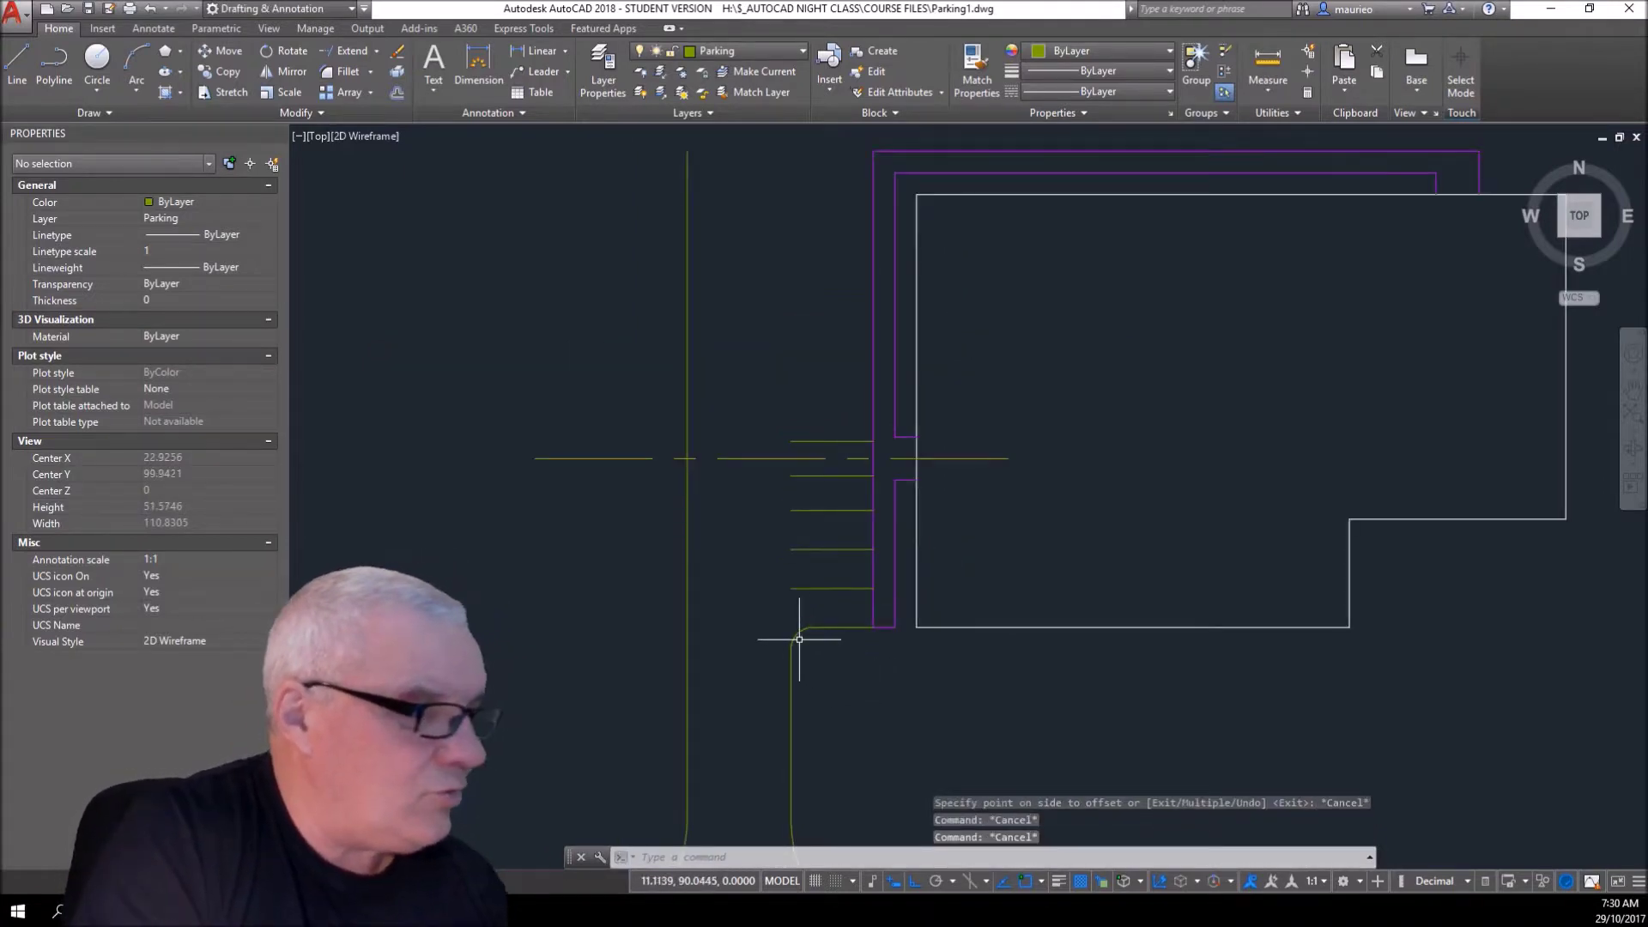
scroll(799, 638, up, 2)
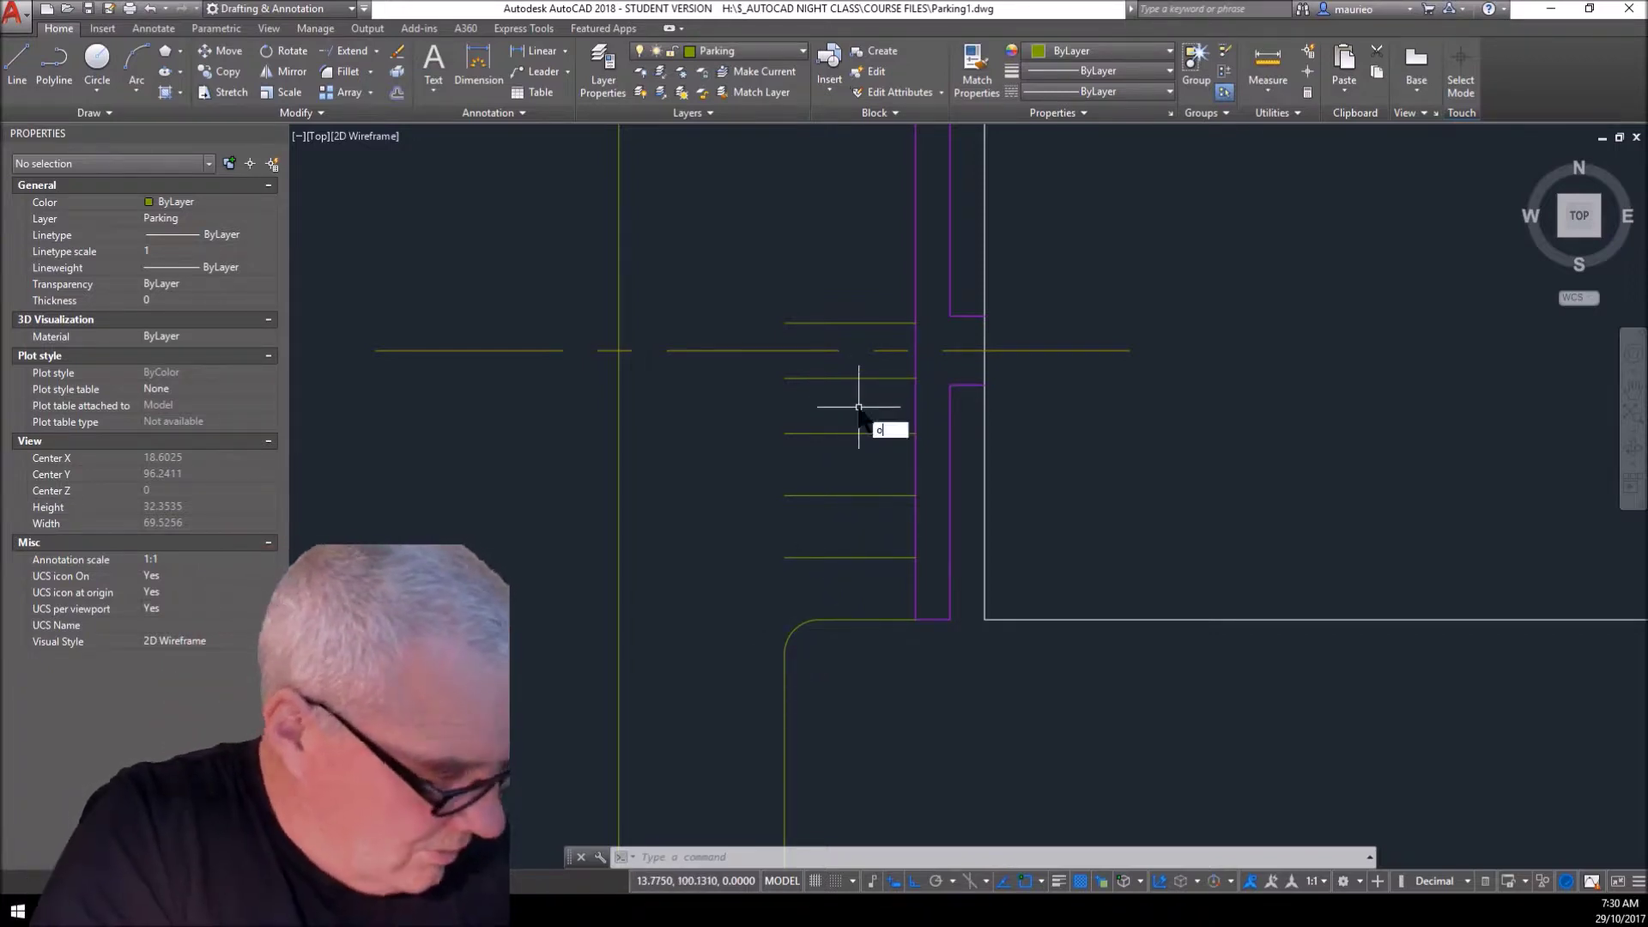
- Offset the topmost stall line 2.4 upward to add one more stripe
key(Return)
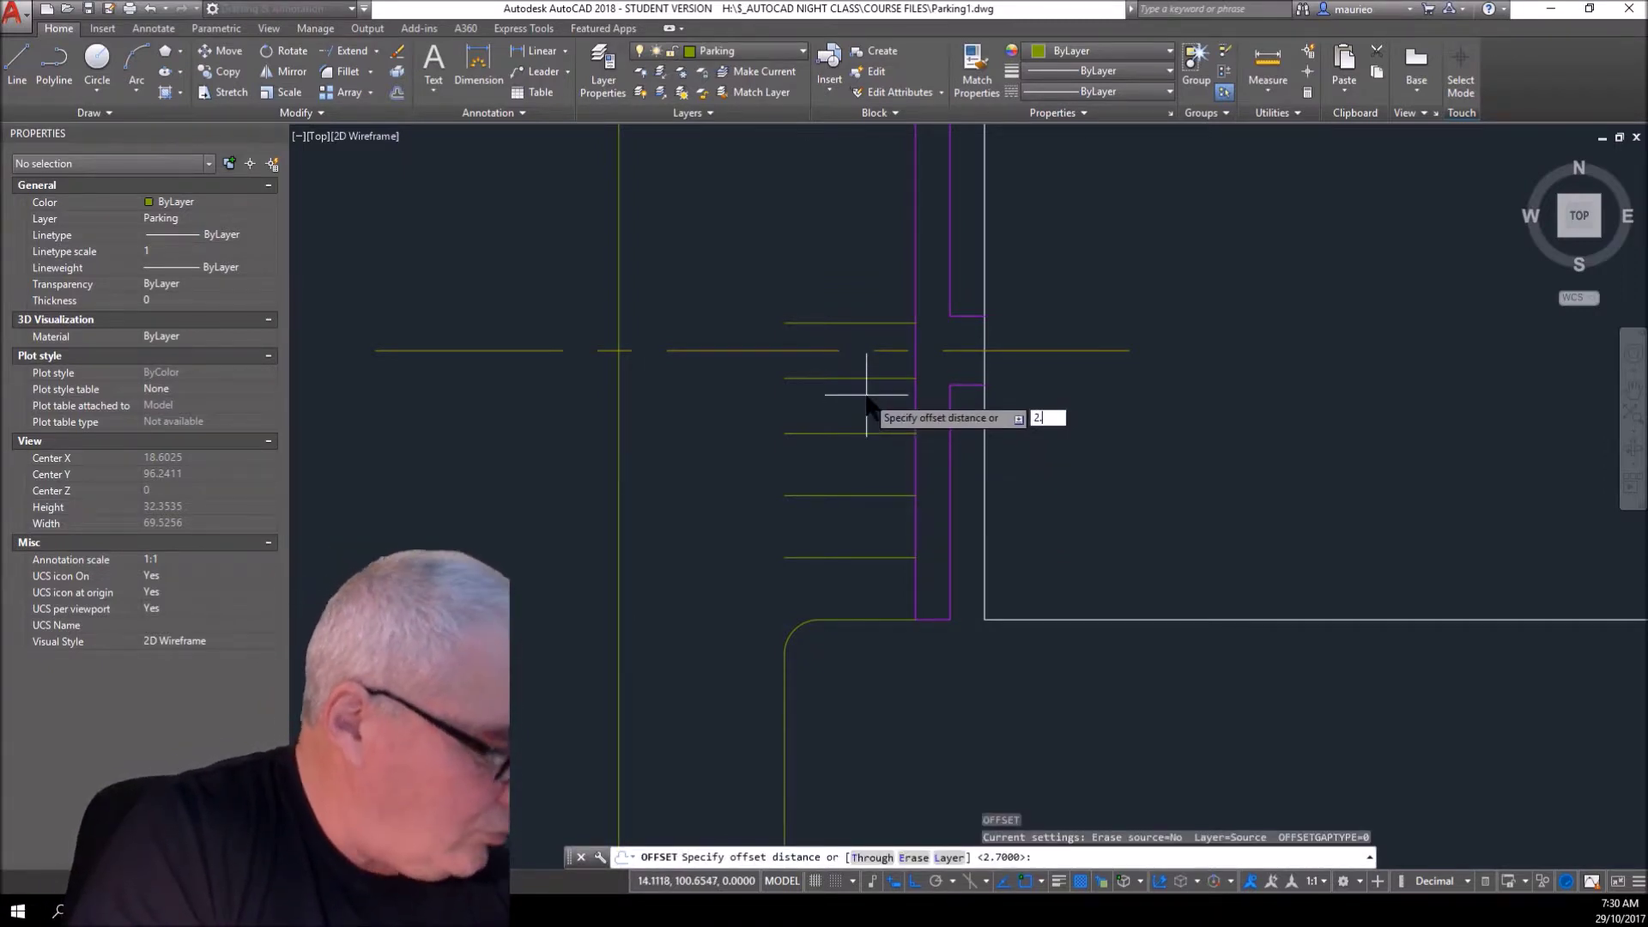
key(Return)
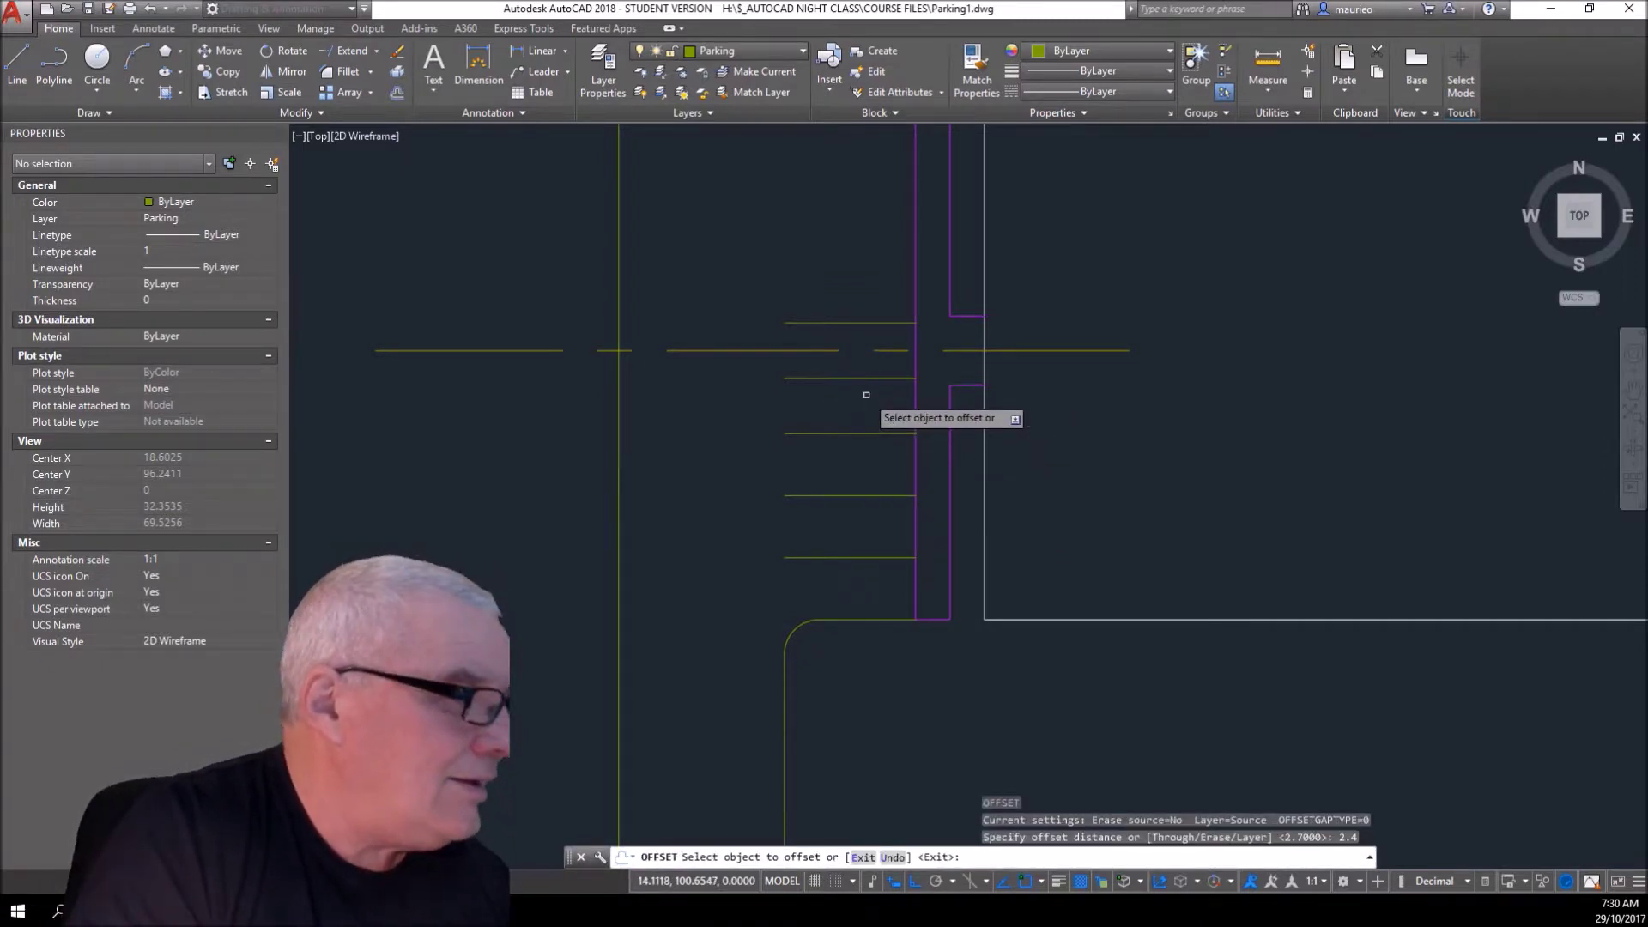
click(862, 323)
click(861, 302)
scroll(863, 309, down, 2)
middle_drag(863, 309, 833, 448)
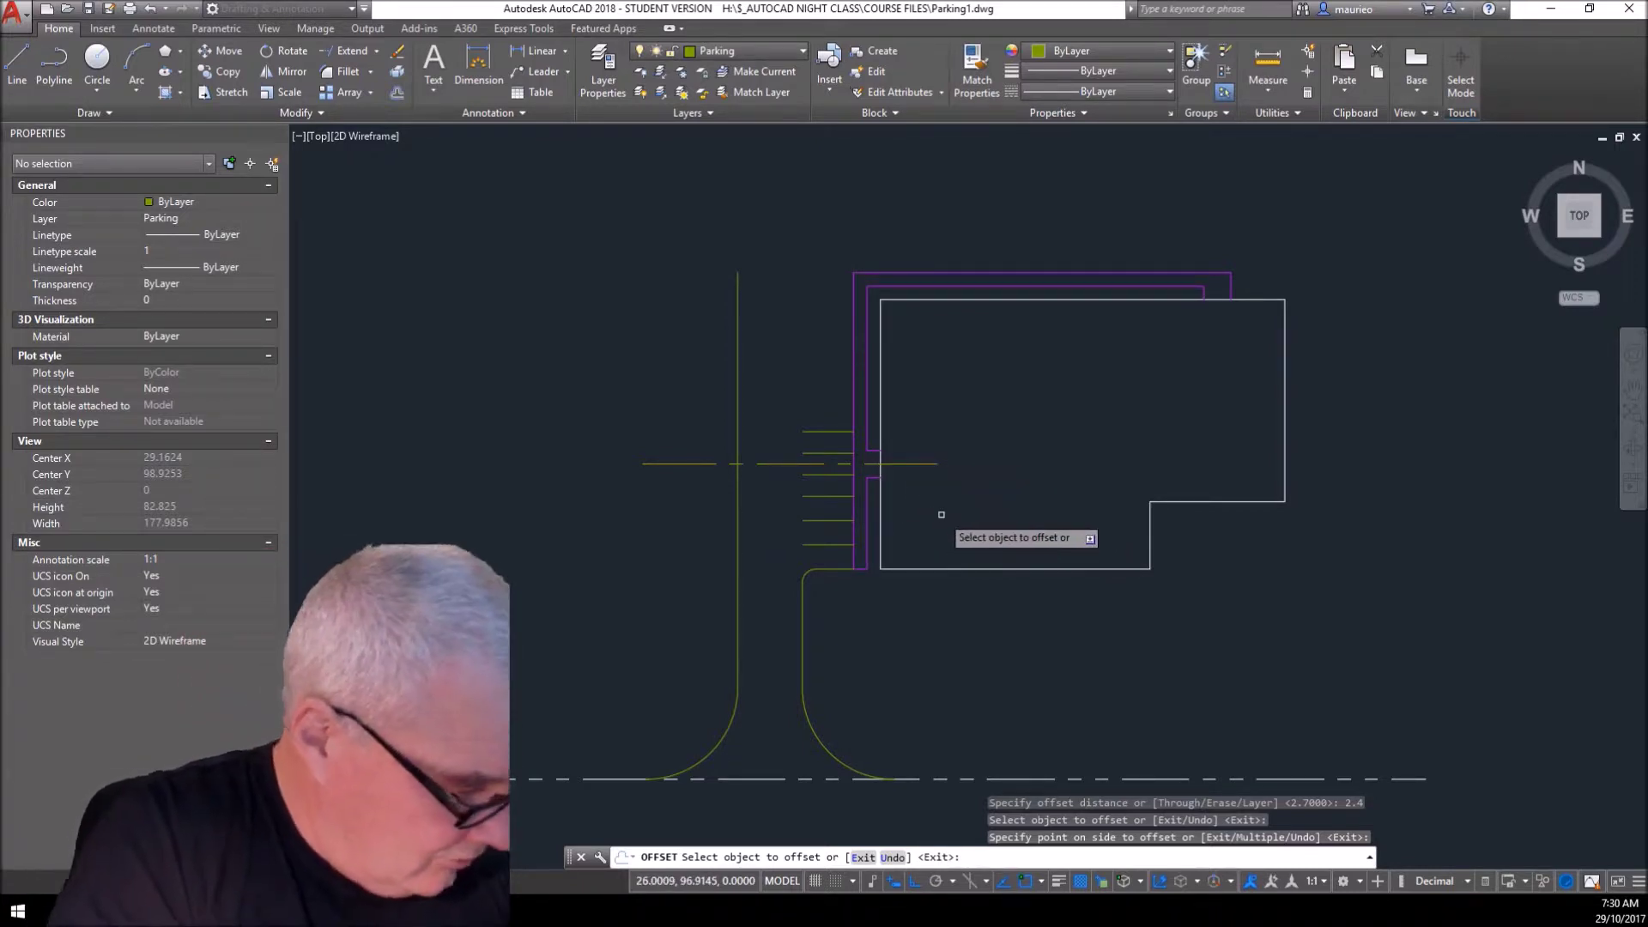
key(Return)
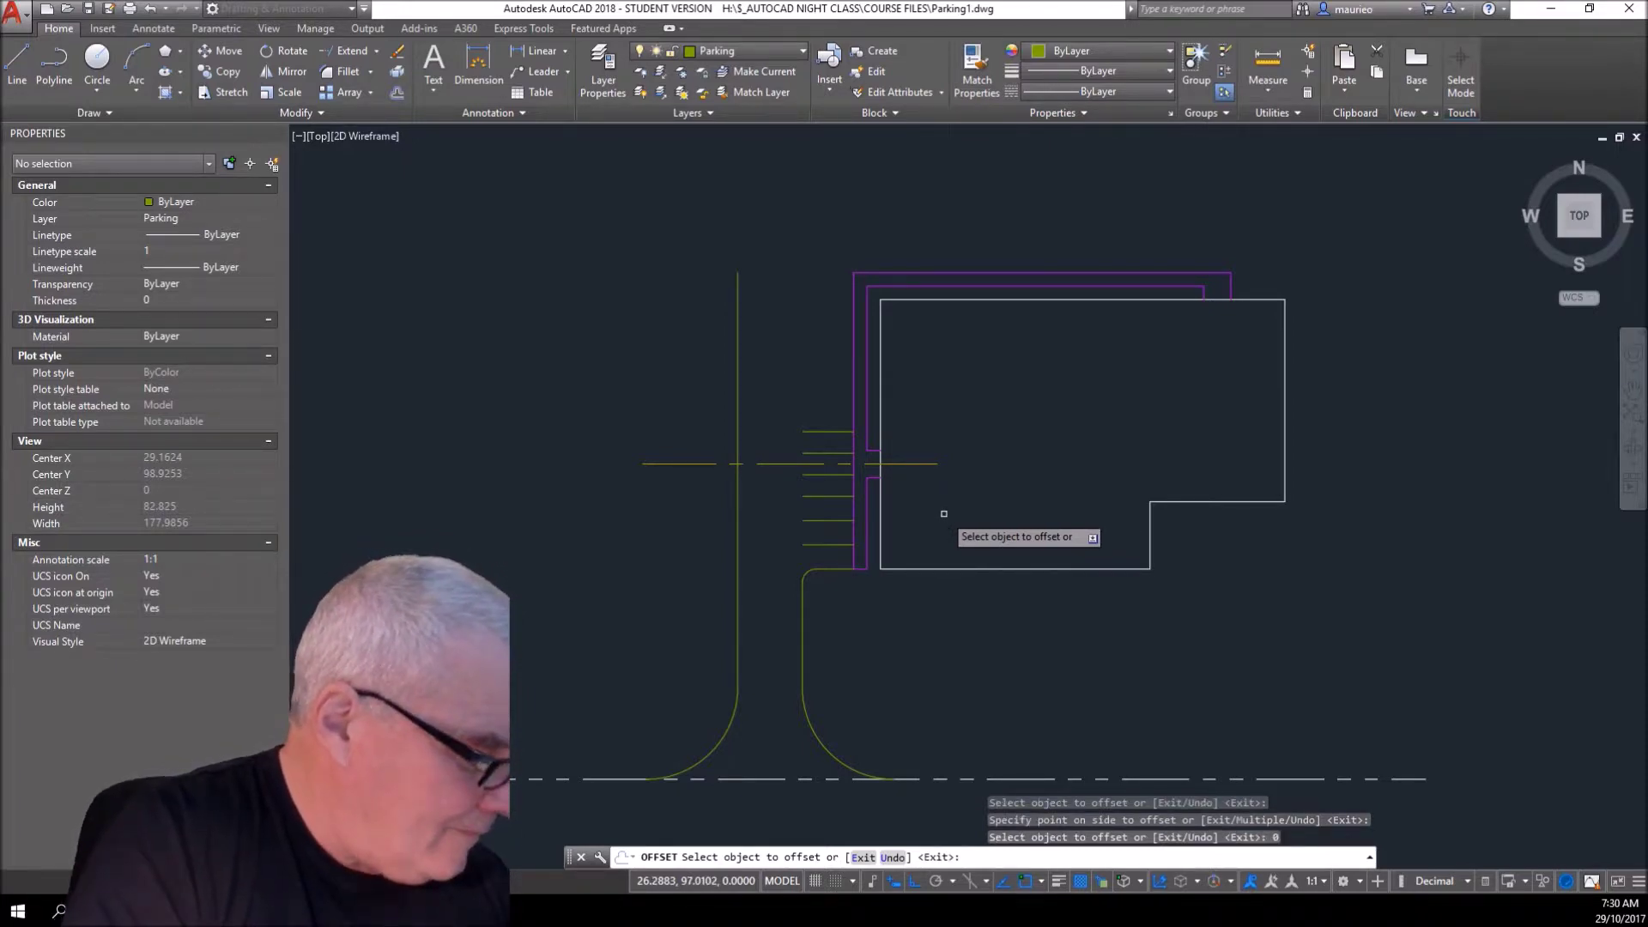
key(Escape)
key(Escape)
key(Escape)
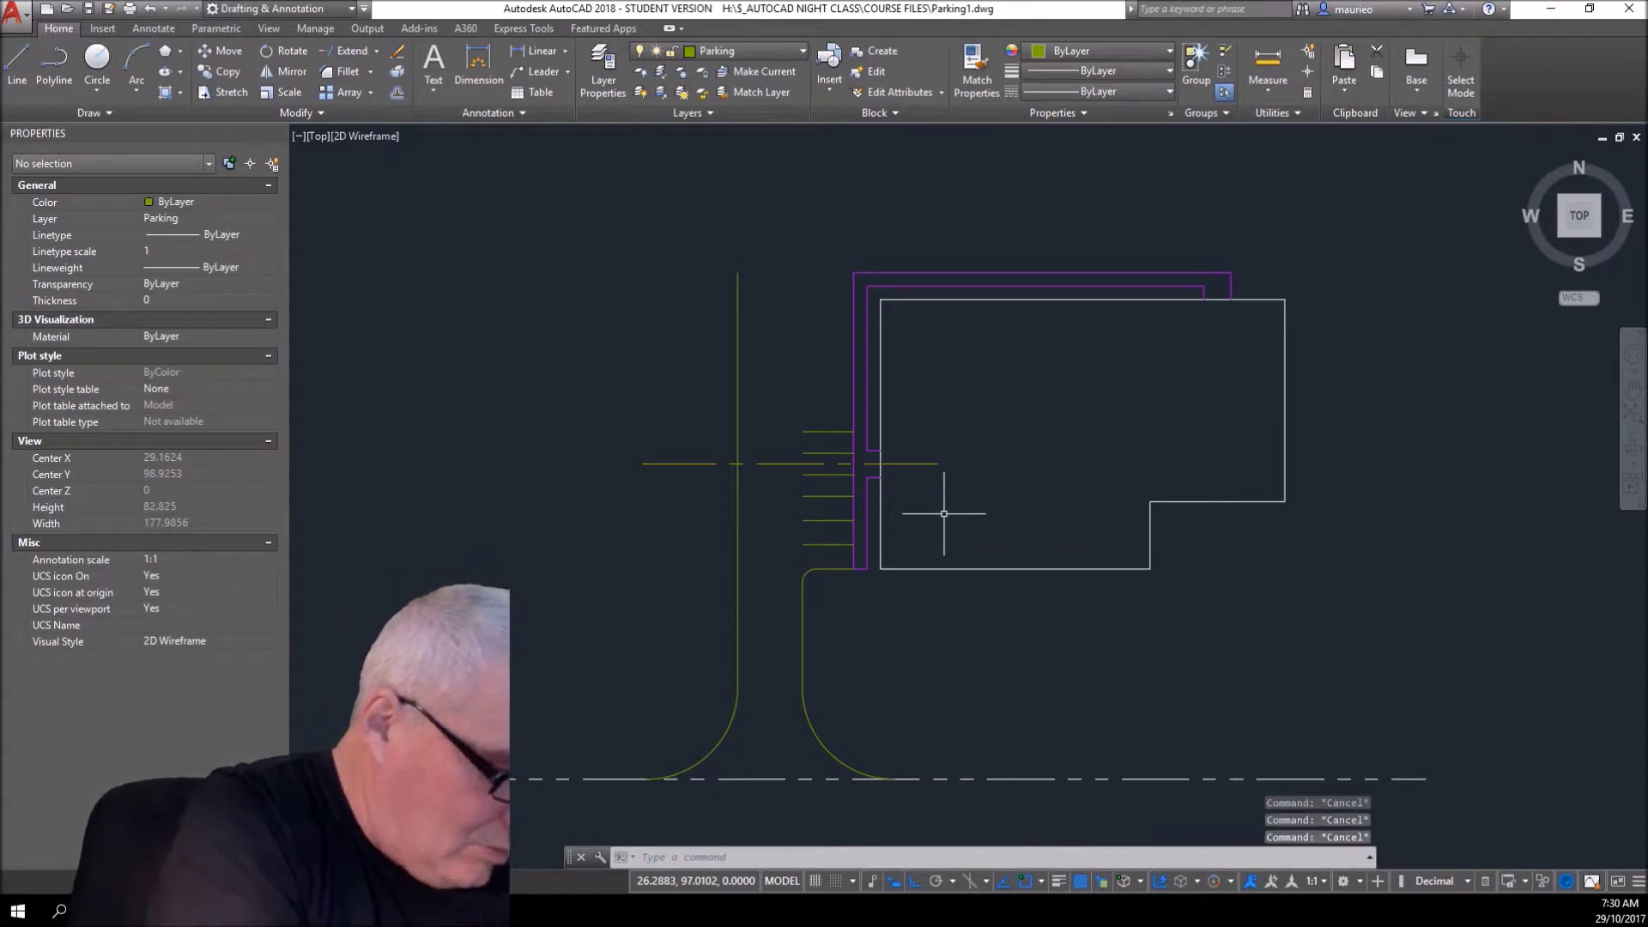
- Add four more stall lines stacked upward at 2.7 spacing
key(Return)
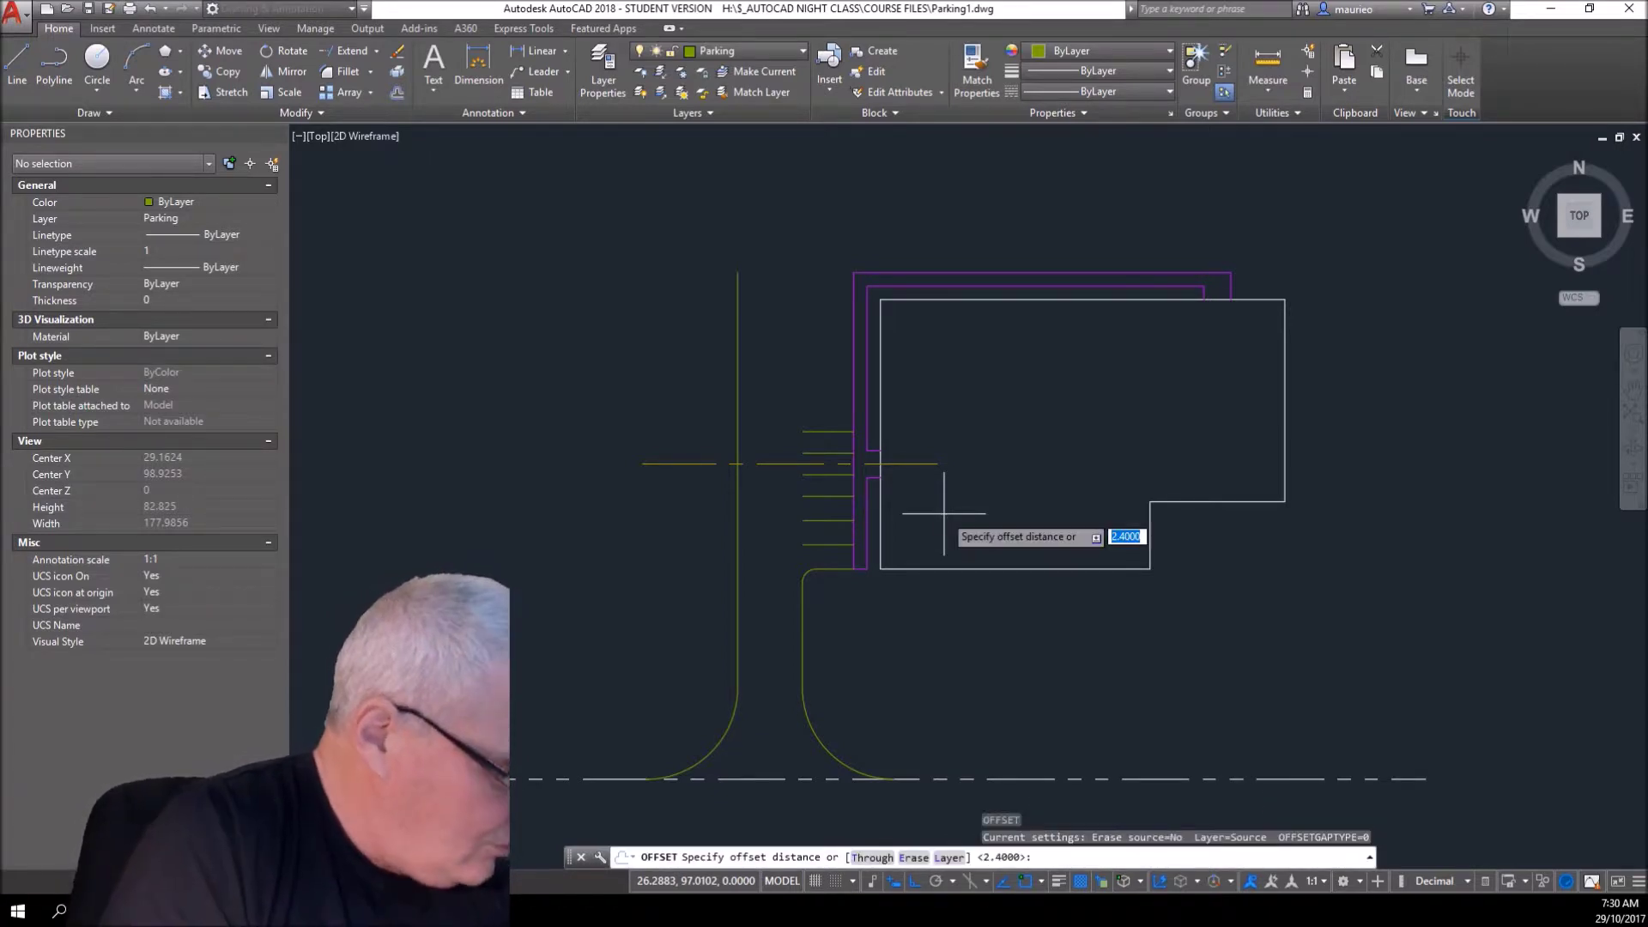
key(Return)
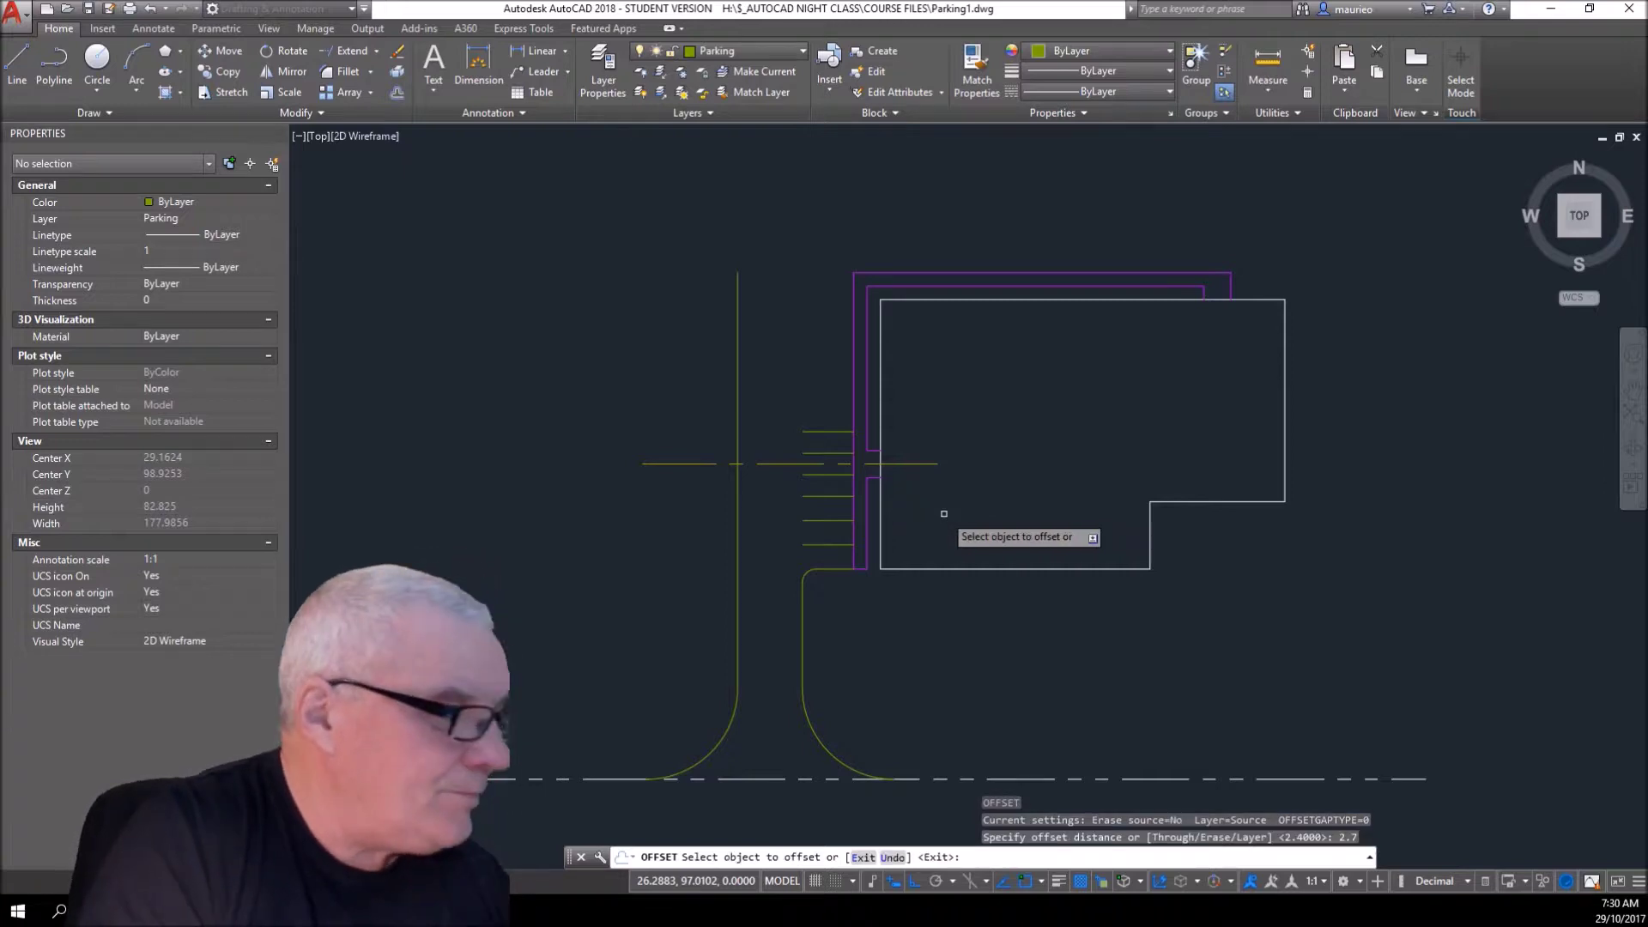
click(828, 431)
click(832, 394)
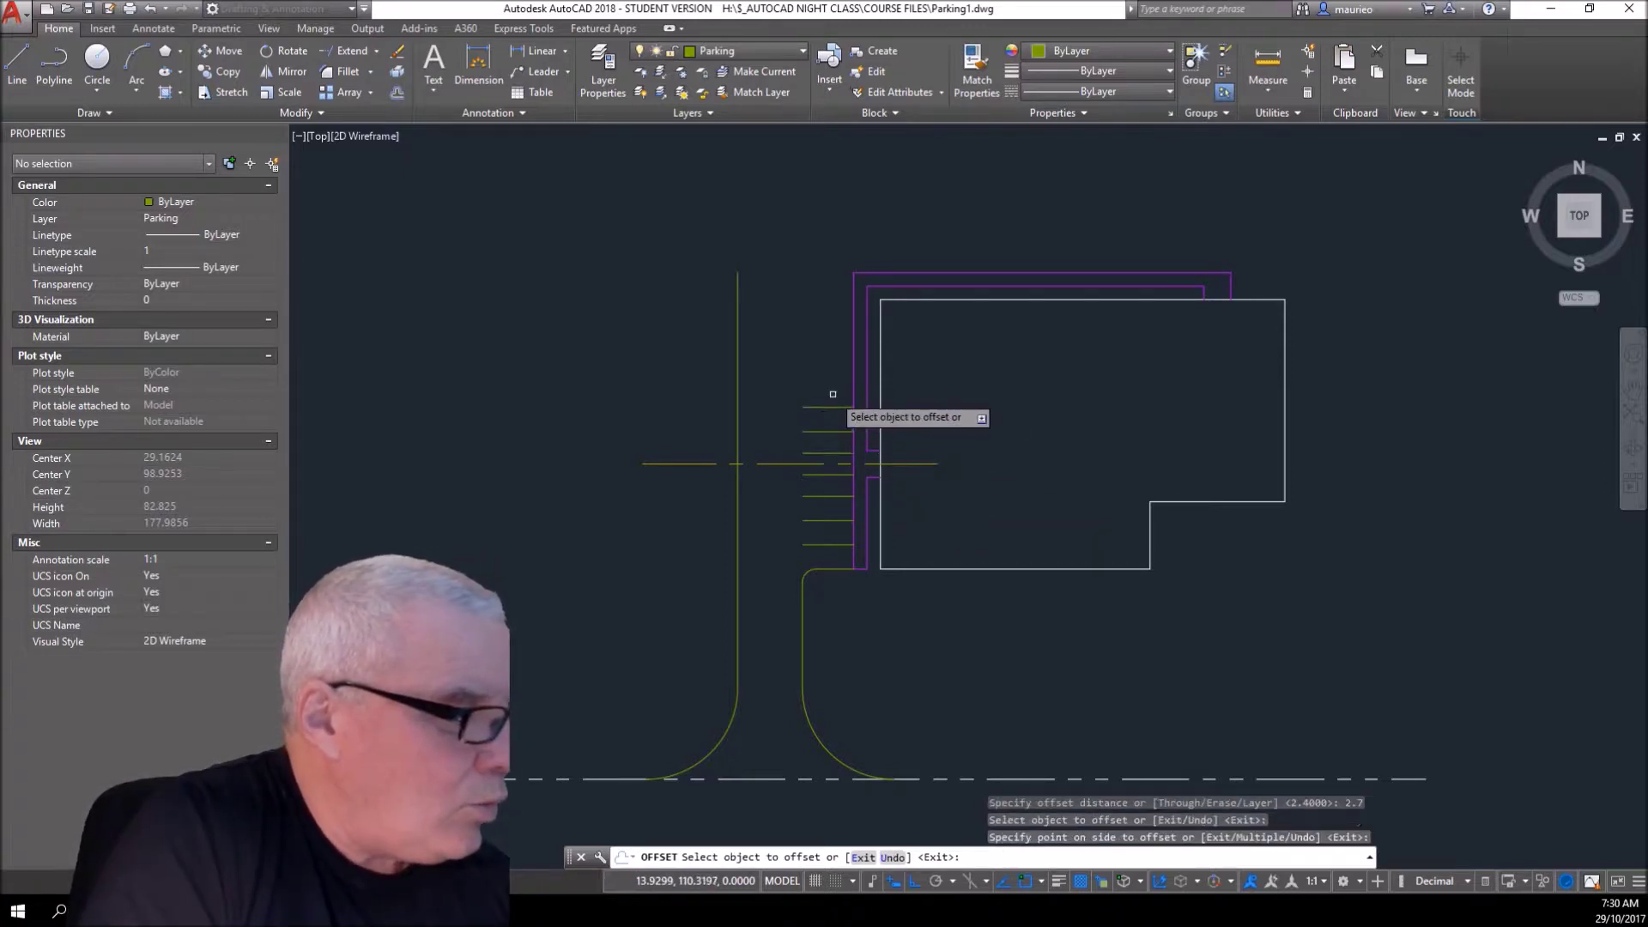
click(836, 407)
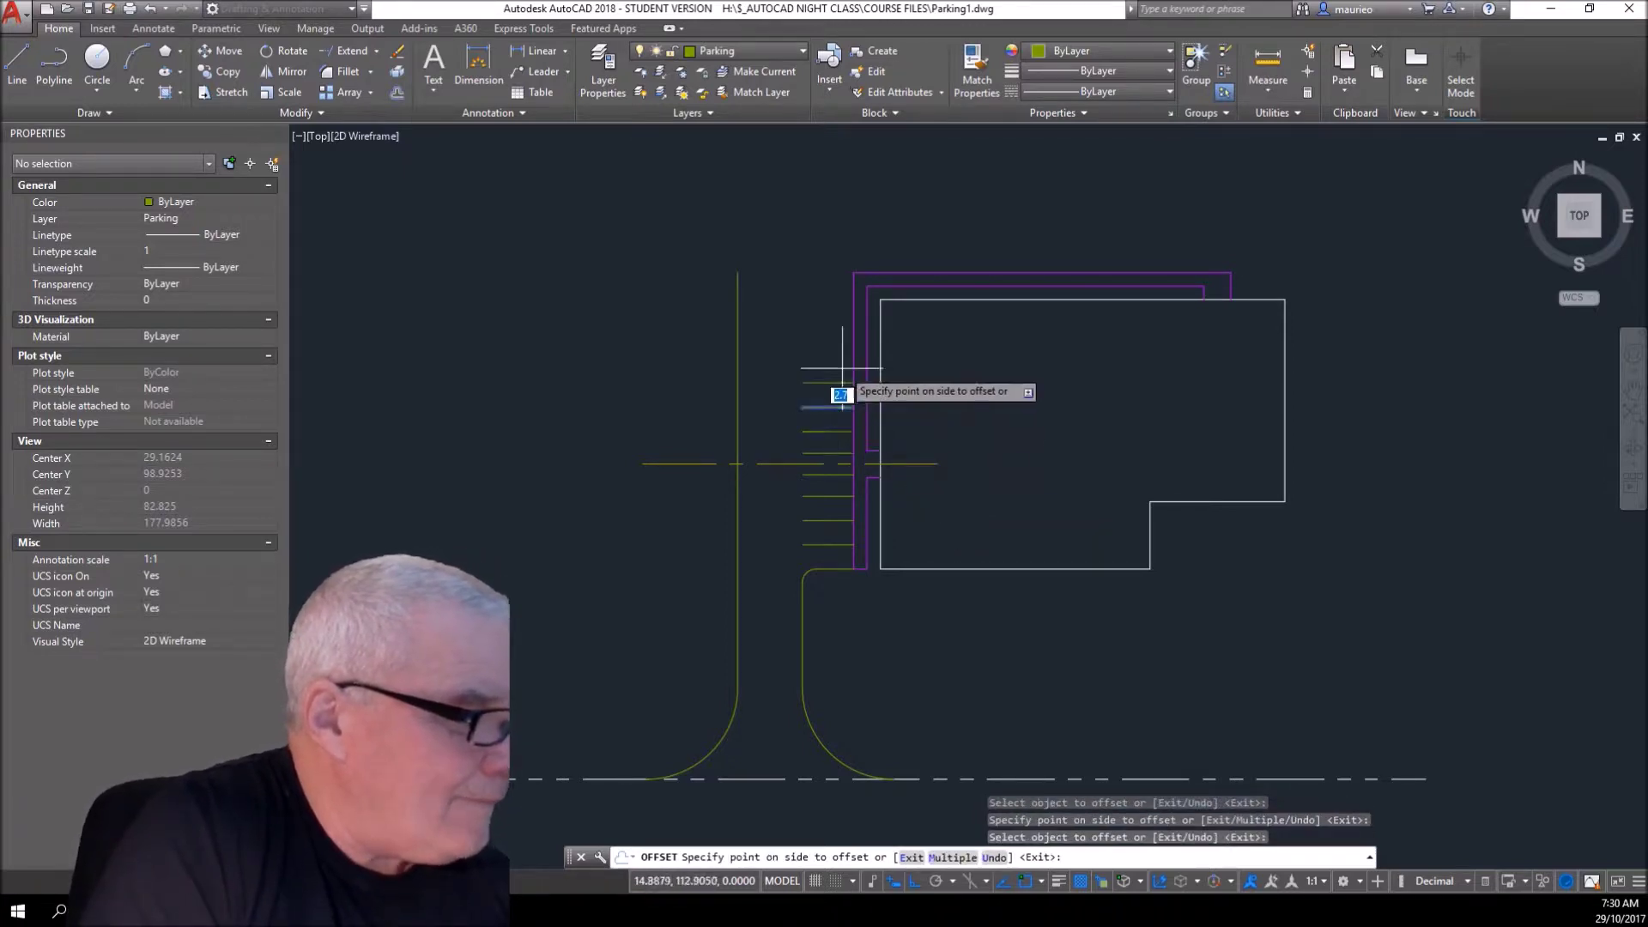
click(841, 371)
click(839, 383)
click(840, 368)
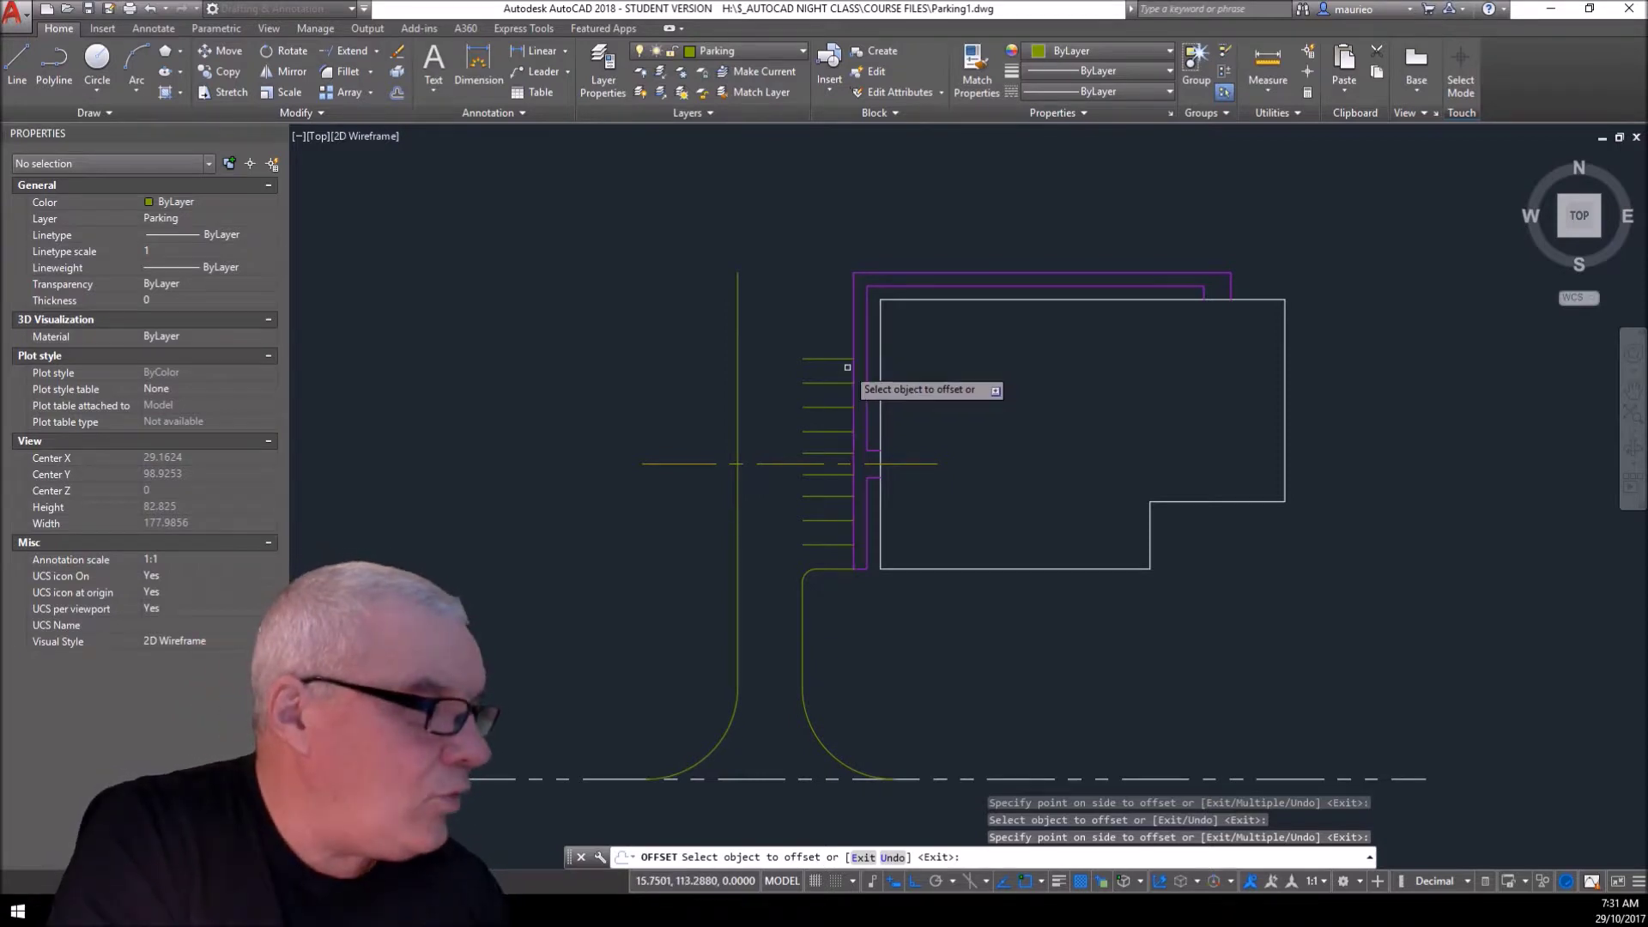
click(839, 358)
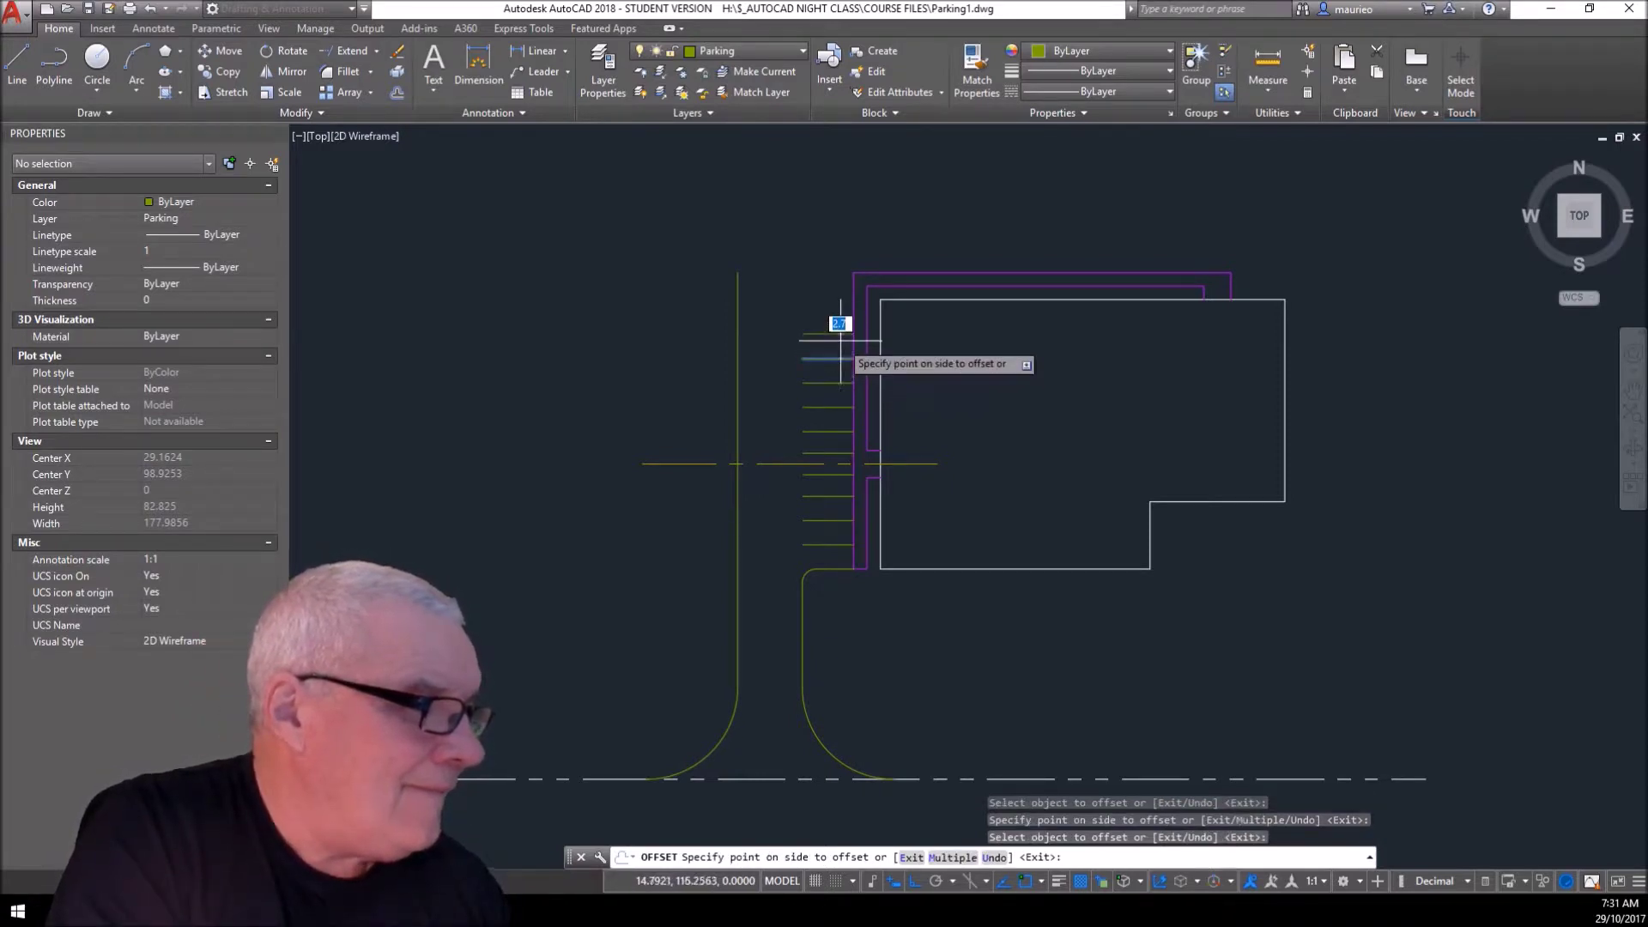
click(838, 325)
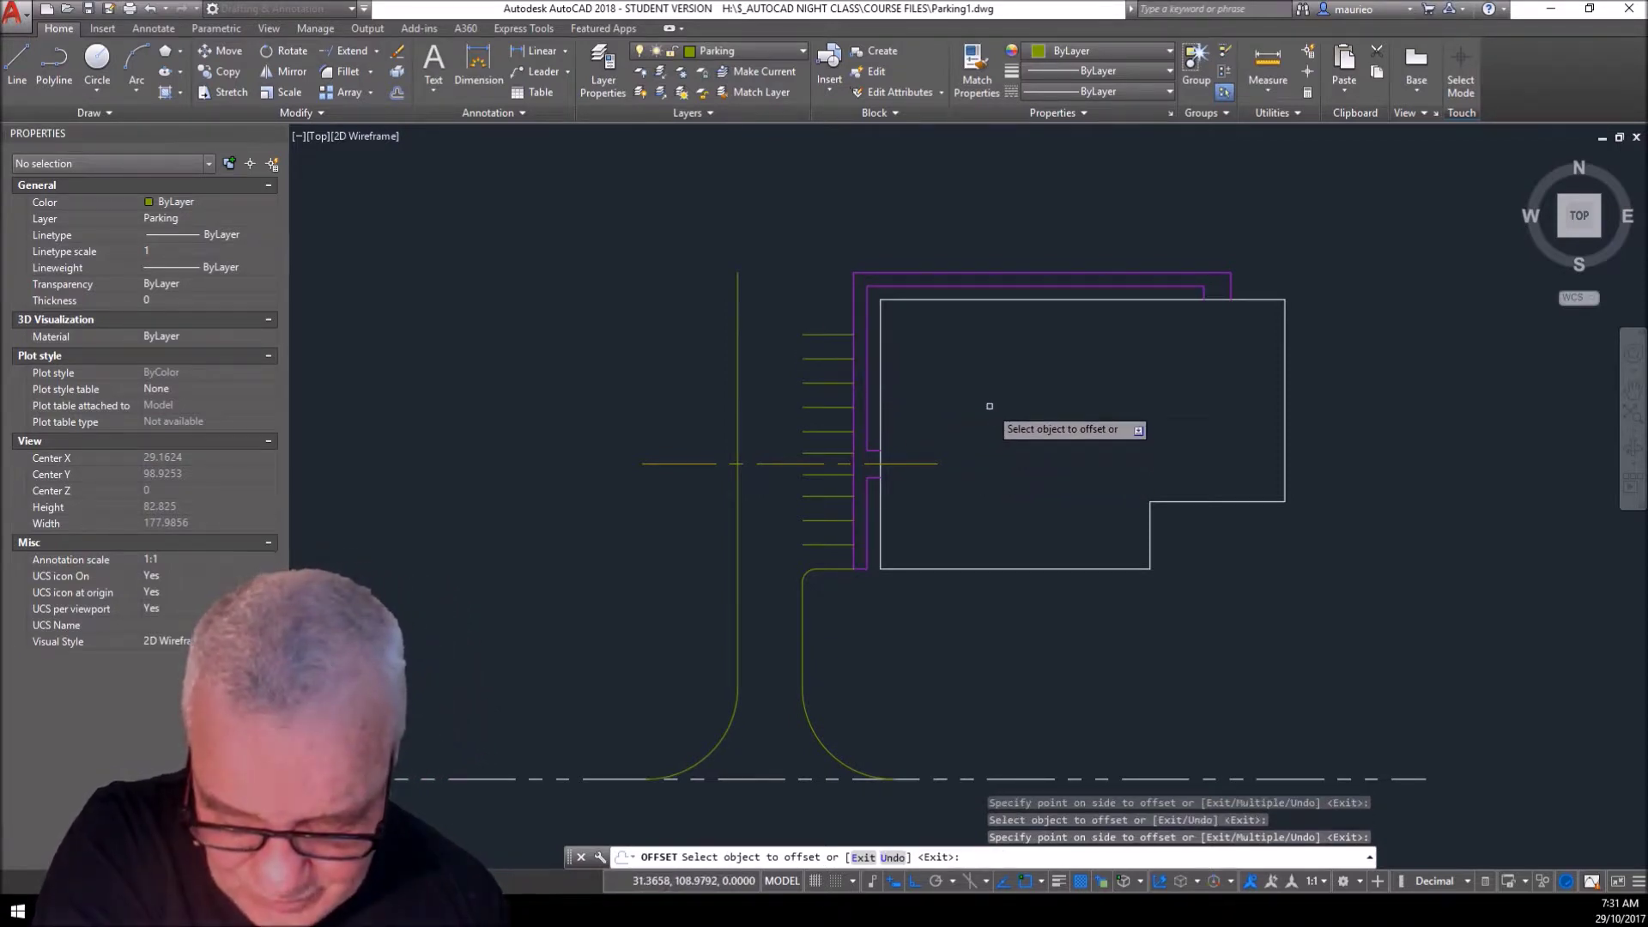
scroll(823, 326, up, 4)
scroll(823, 326, down, 4)
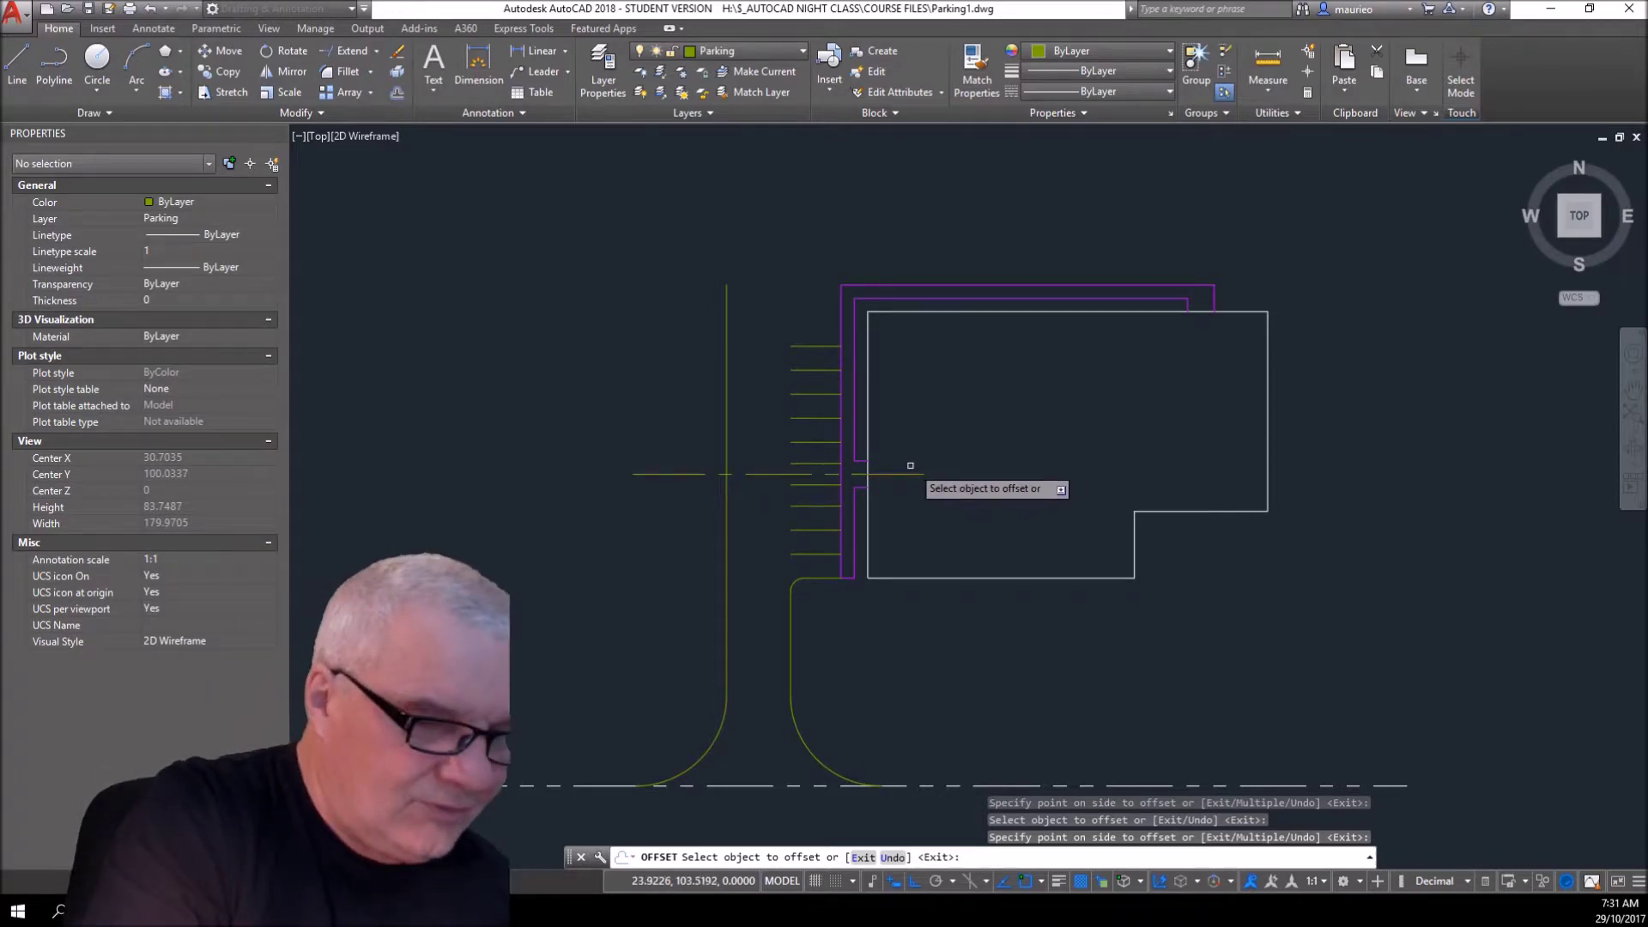
key(Escape)
key(Escape)
key(Escape)
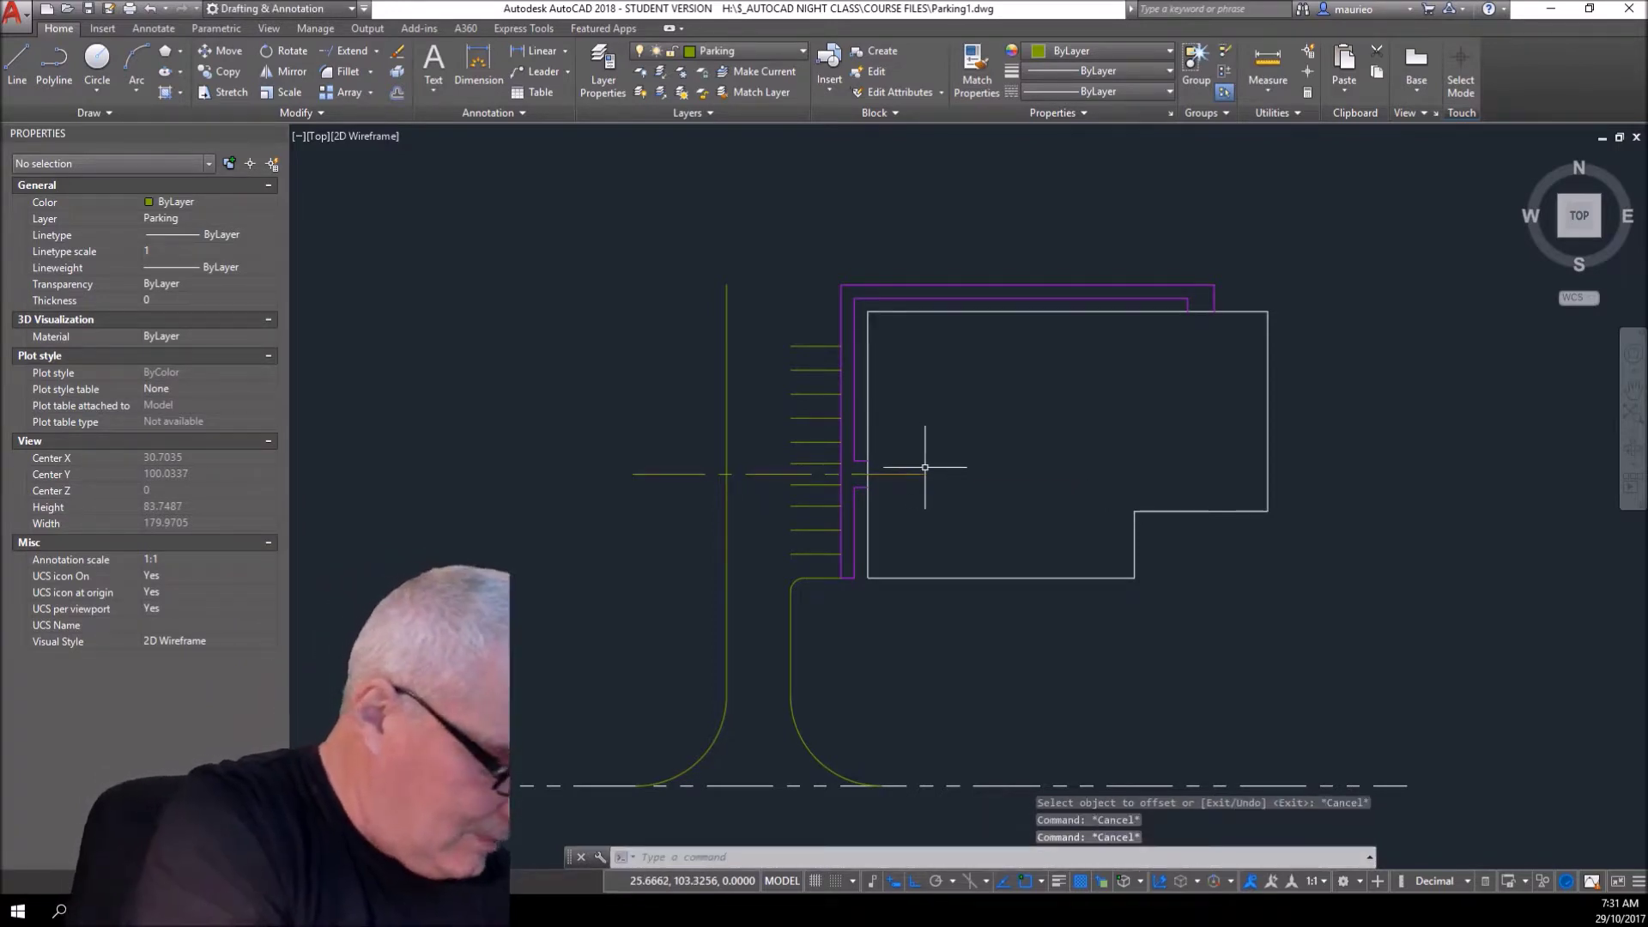
- Offset the topmost stall stripe 1.5 upward to create a new top line
key(Return)
text(1.5)
key(Return)
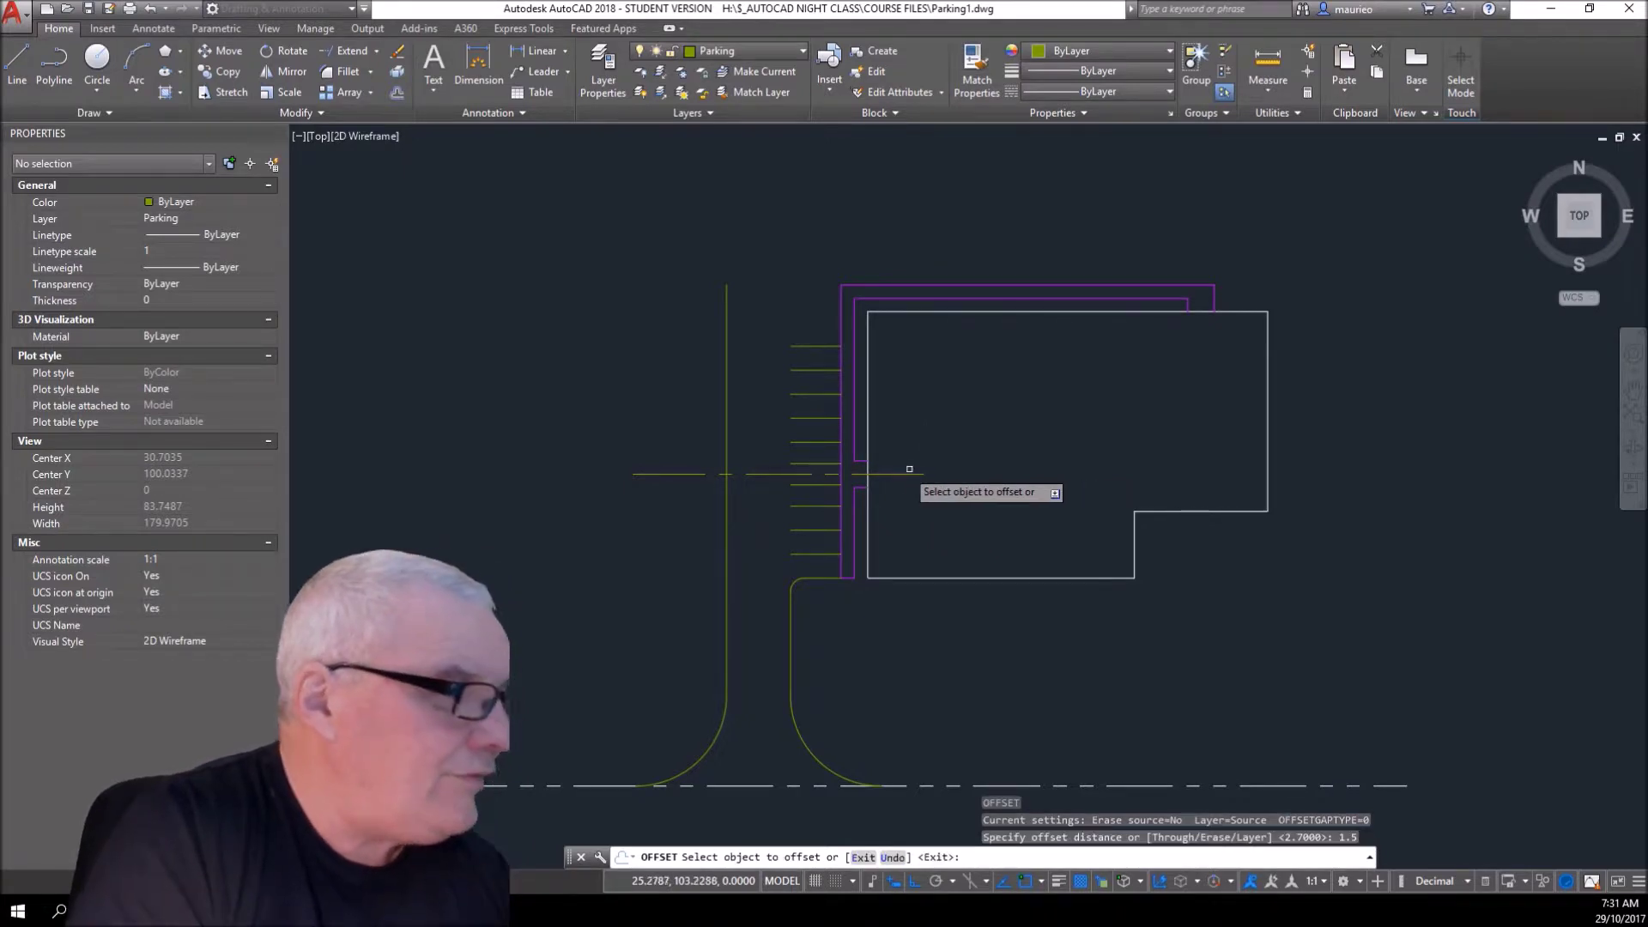
click(823, 345)
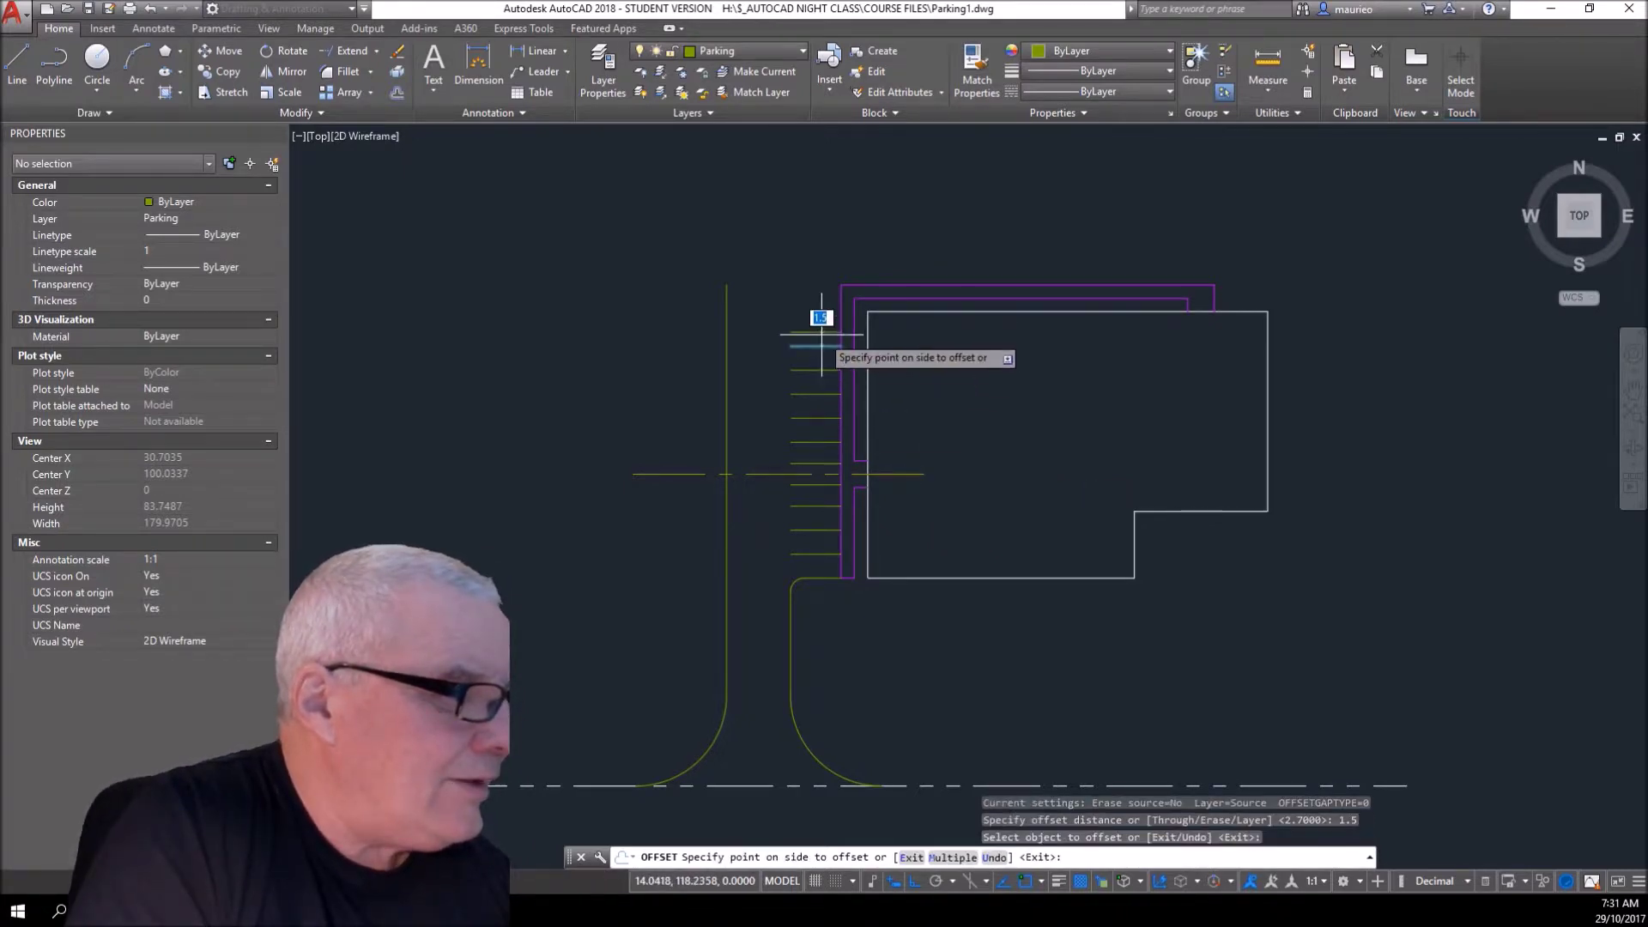
click(808, 326)
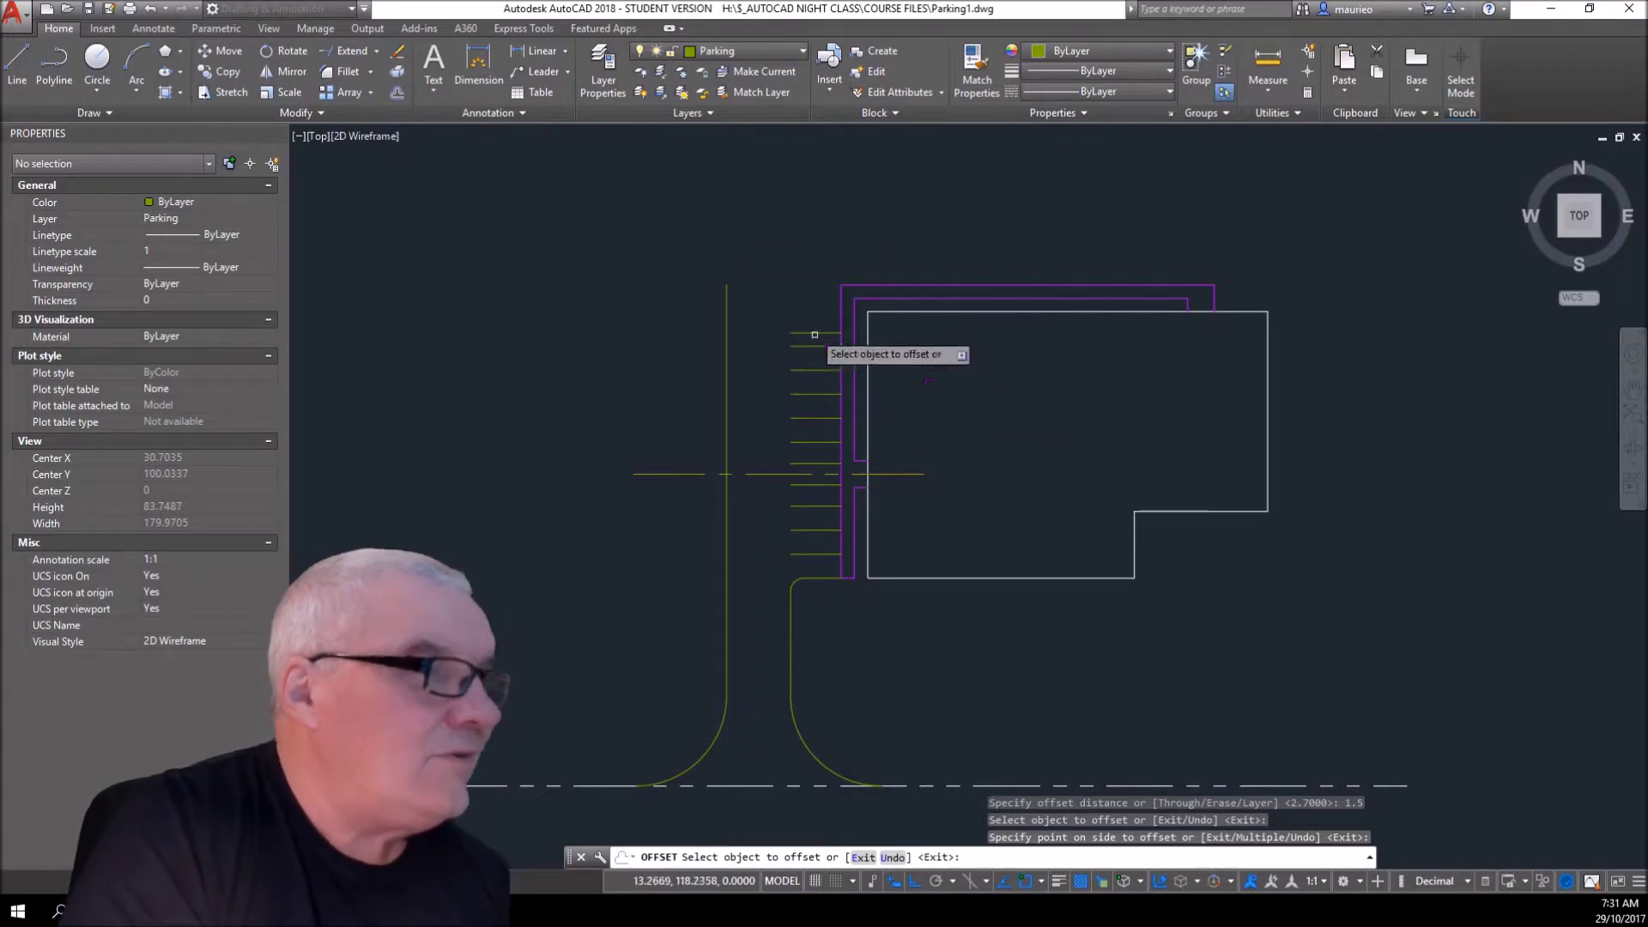
click(345, 51)
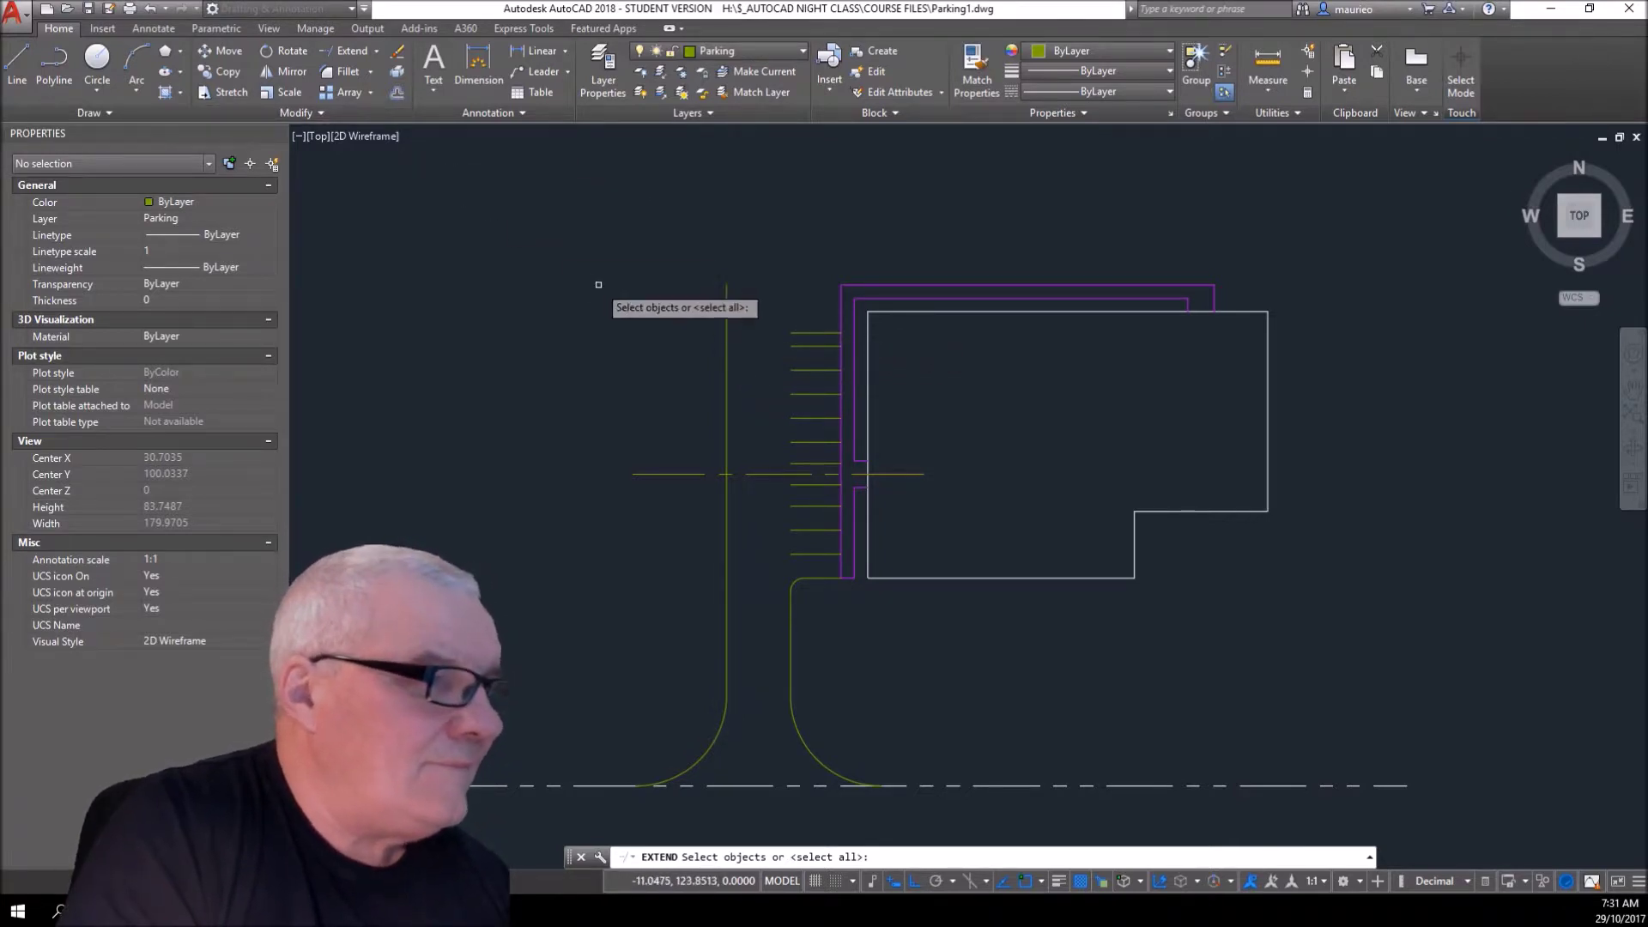
- Extend the new top line left to the vertical curb line
click(727, 380)
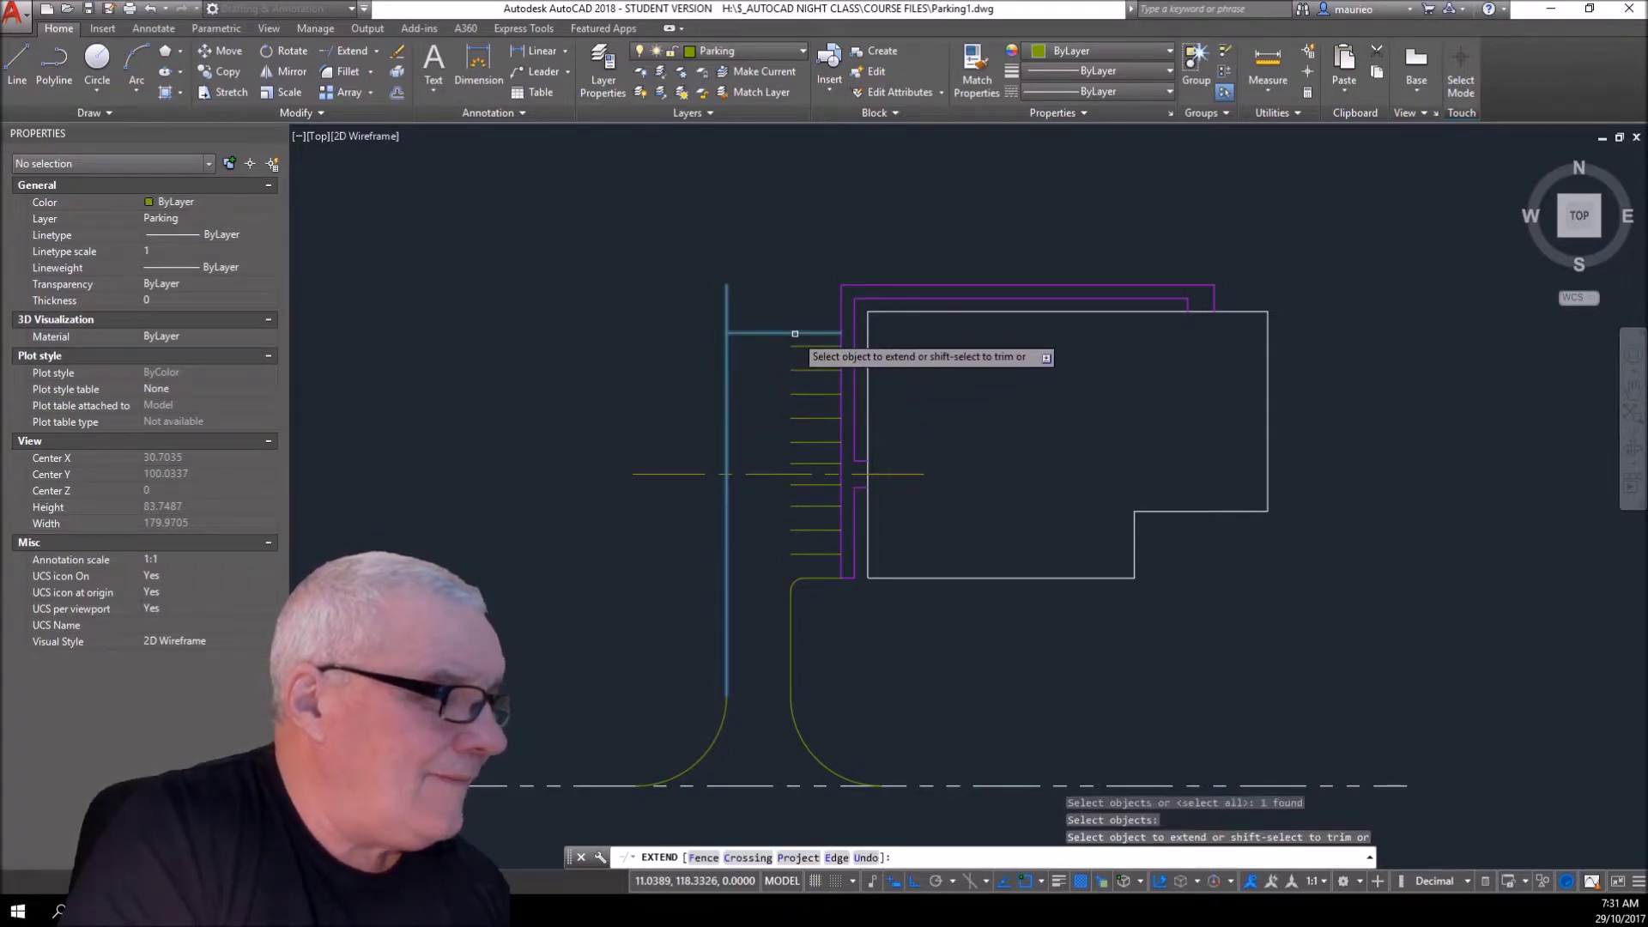
click(799, 331)
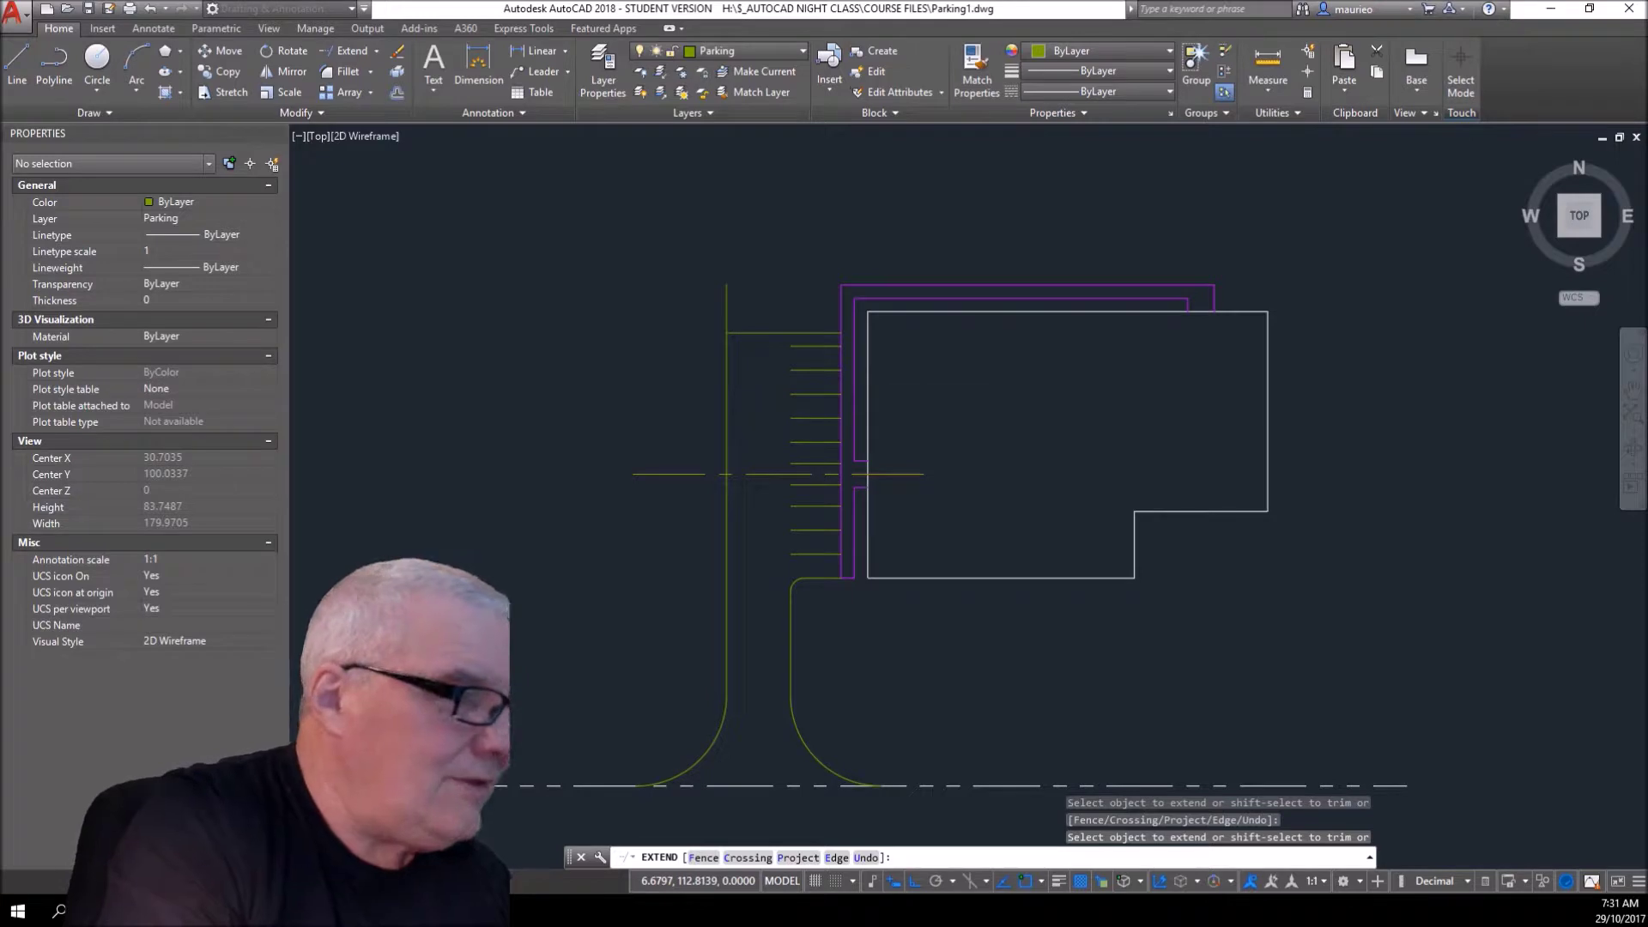
key(Escape)
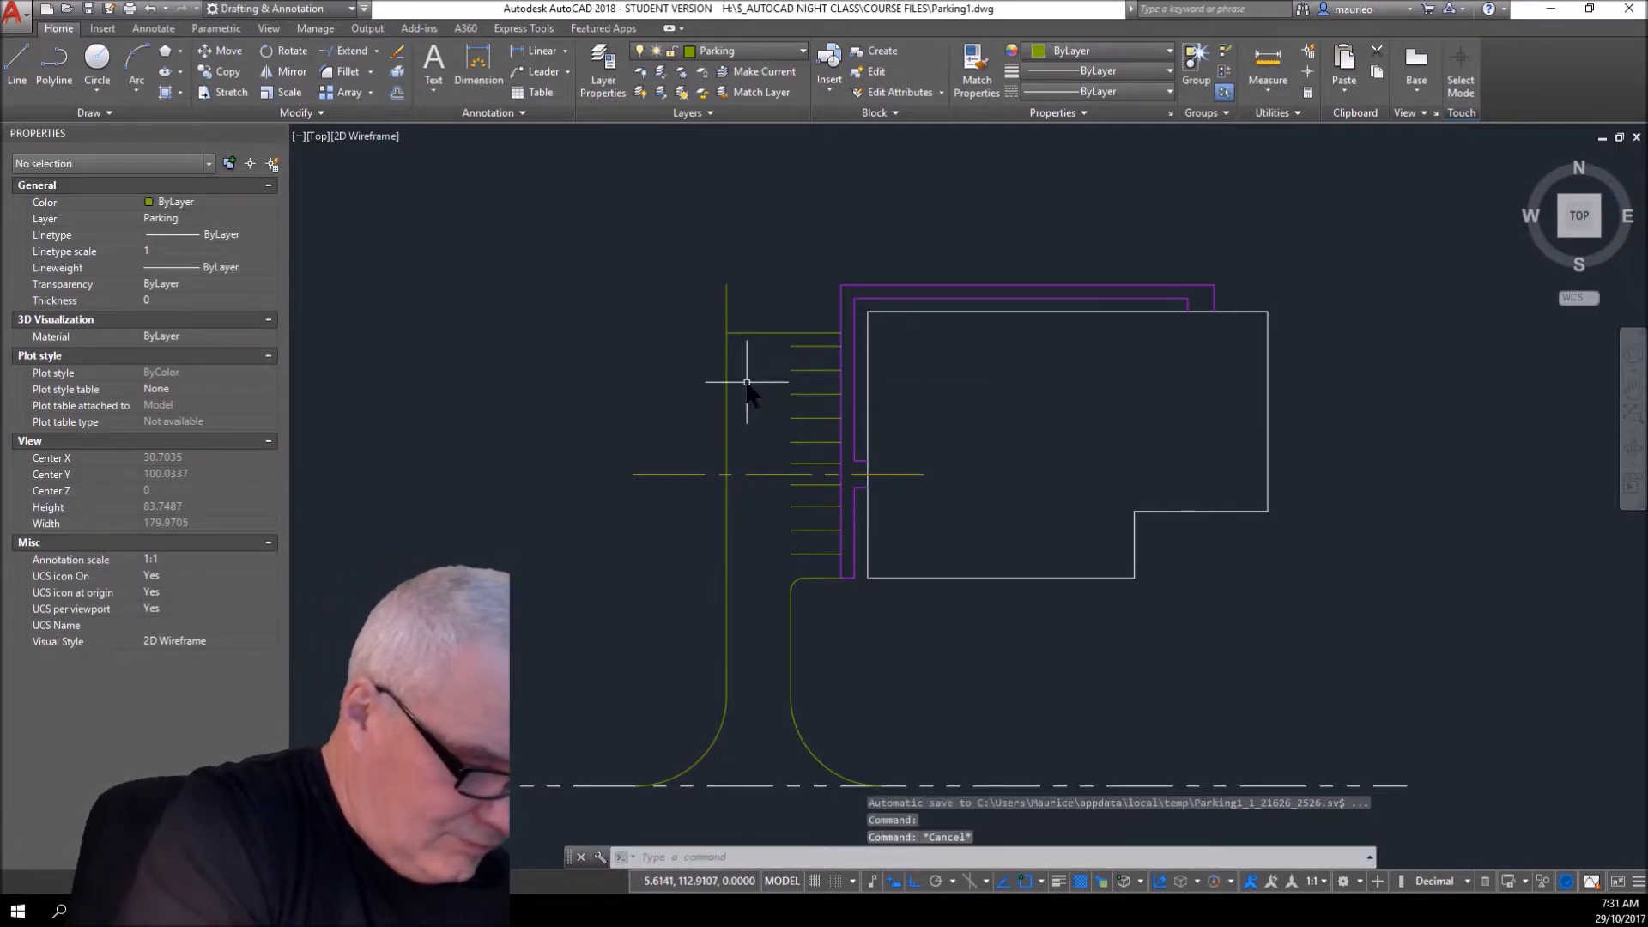
- Trim the vertical curb line's overshoot above the new top line
text(tr)
key(Return)
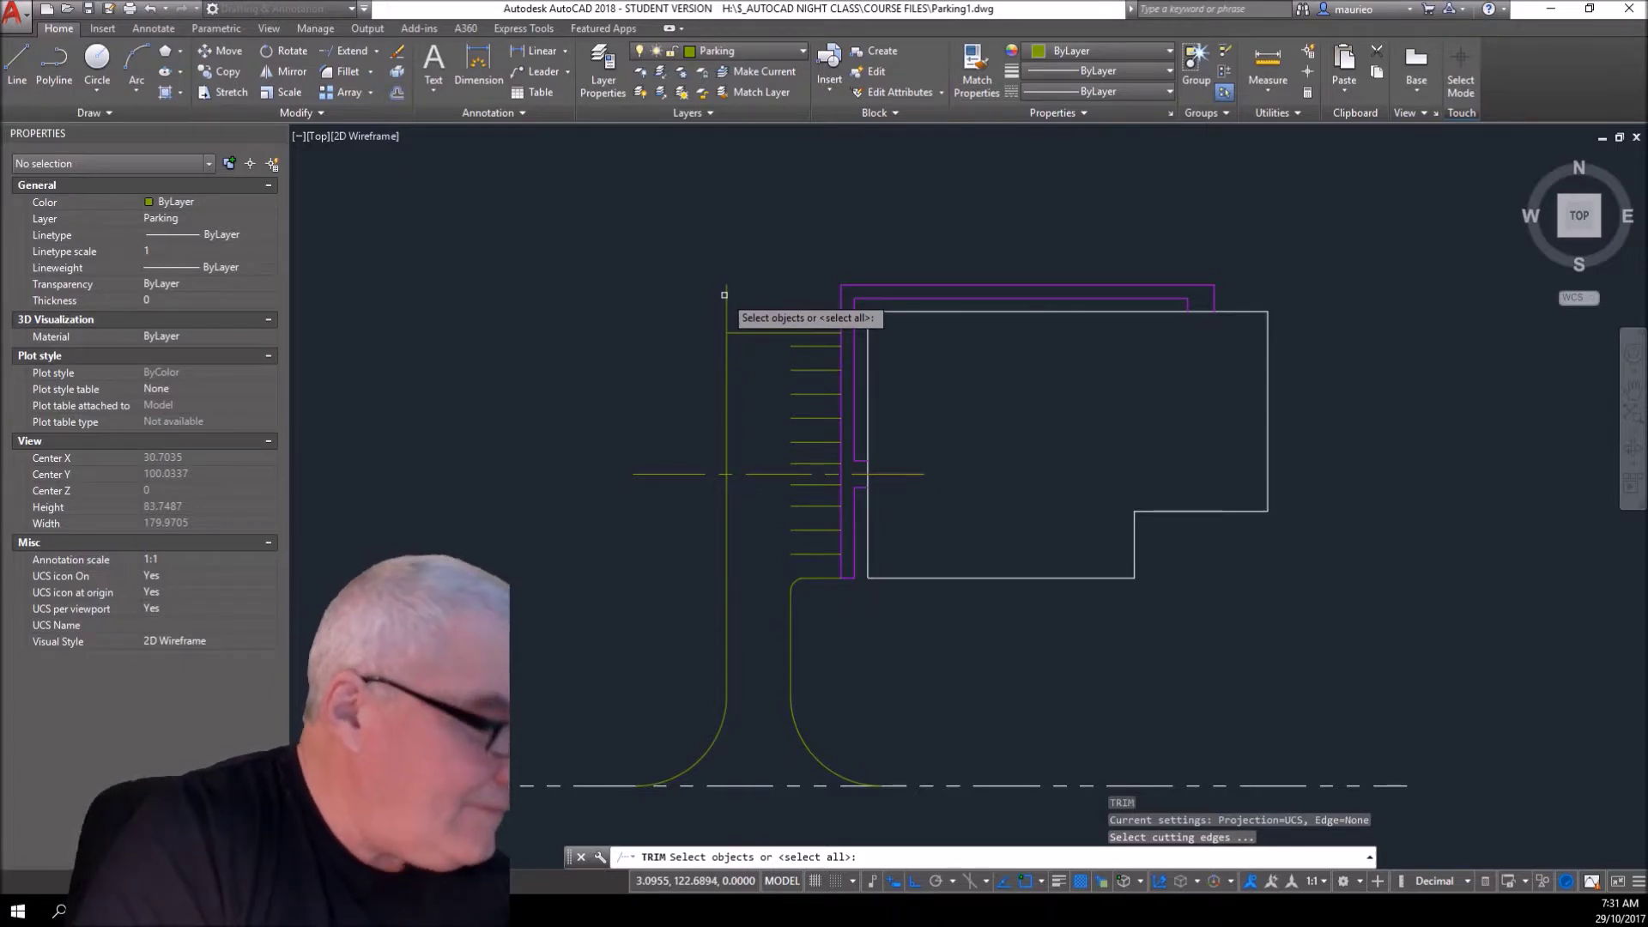
key(Return)
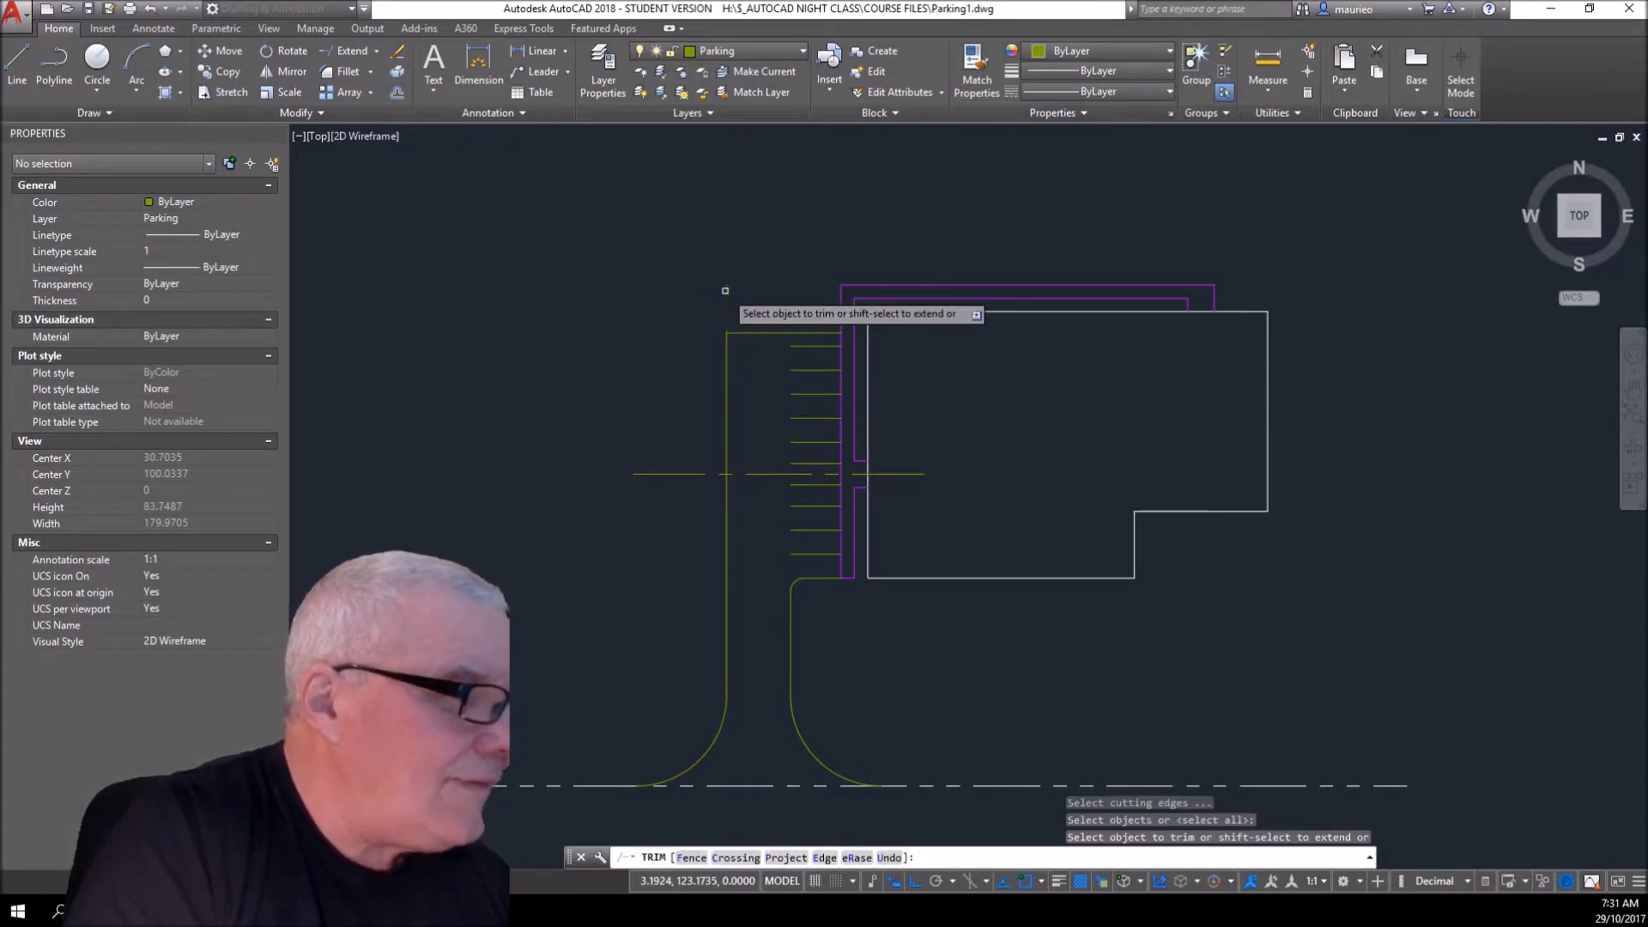
click(725, 290)
key(Escape)
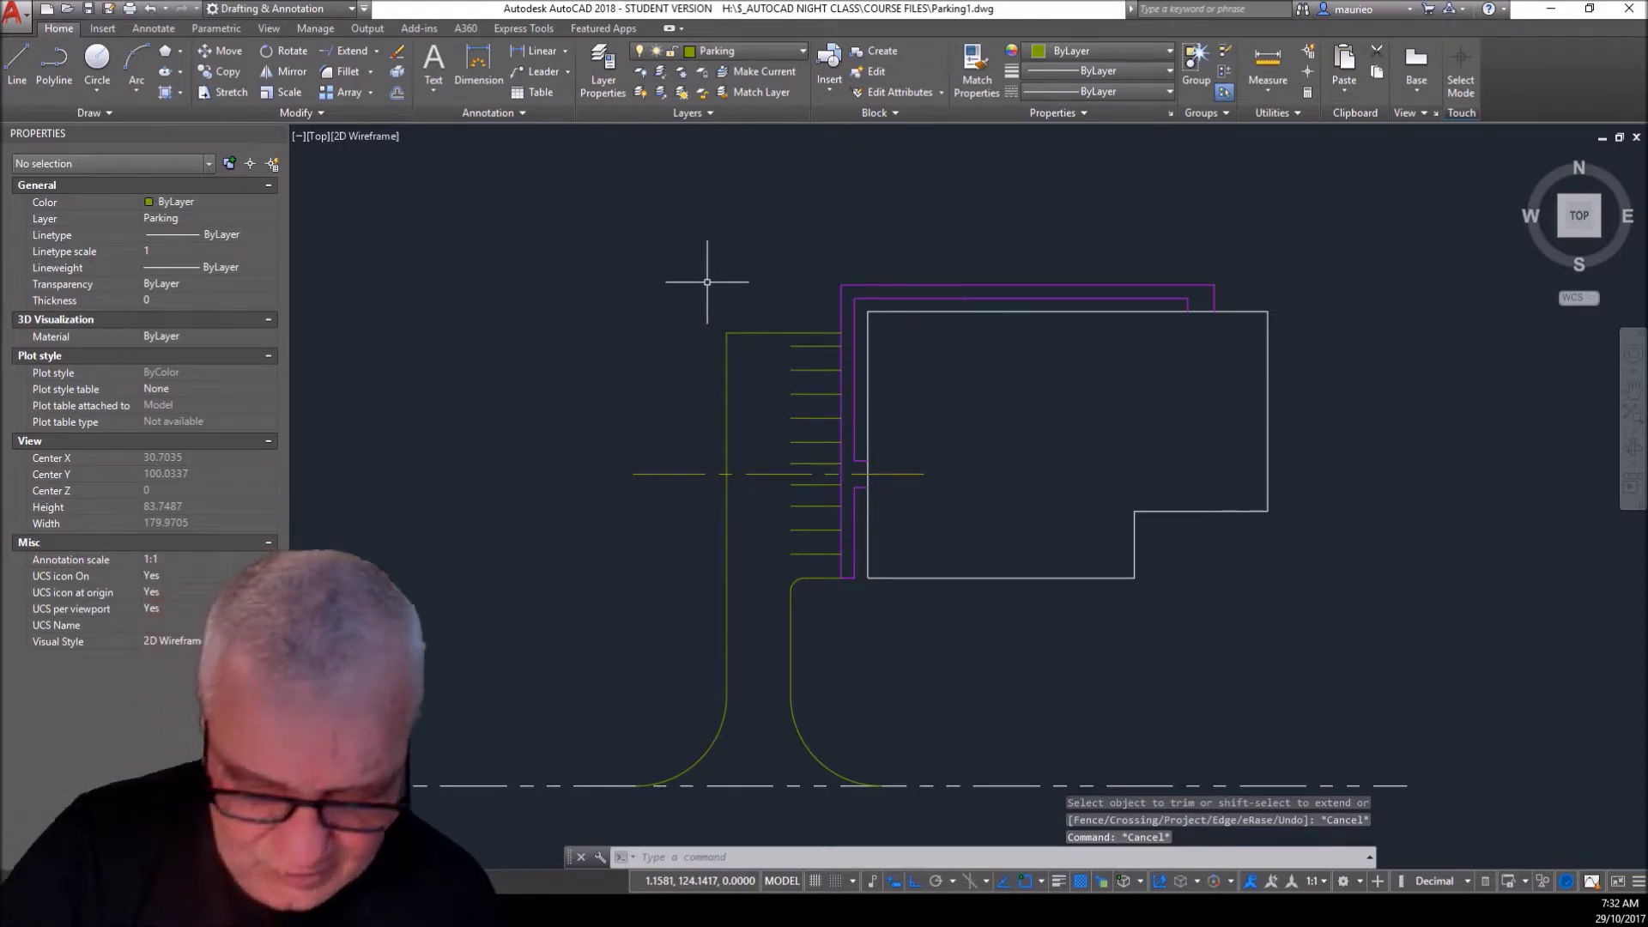
- Fillet the curb's top-left corner with radius 1.5 and trim the leftover piece
scroll(769, 329, up, 6)
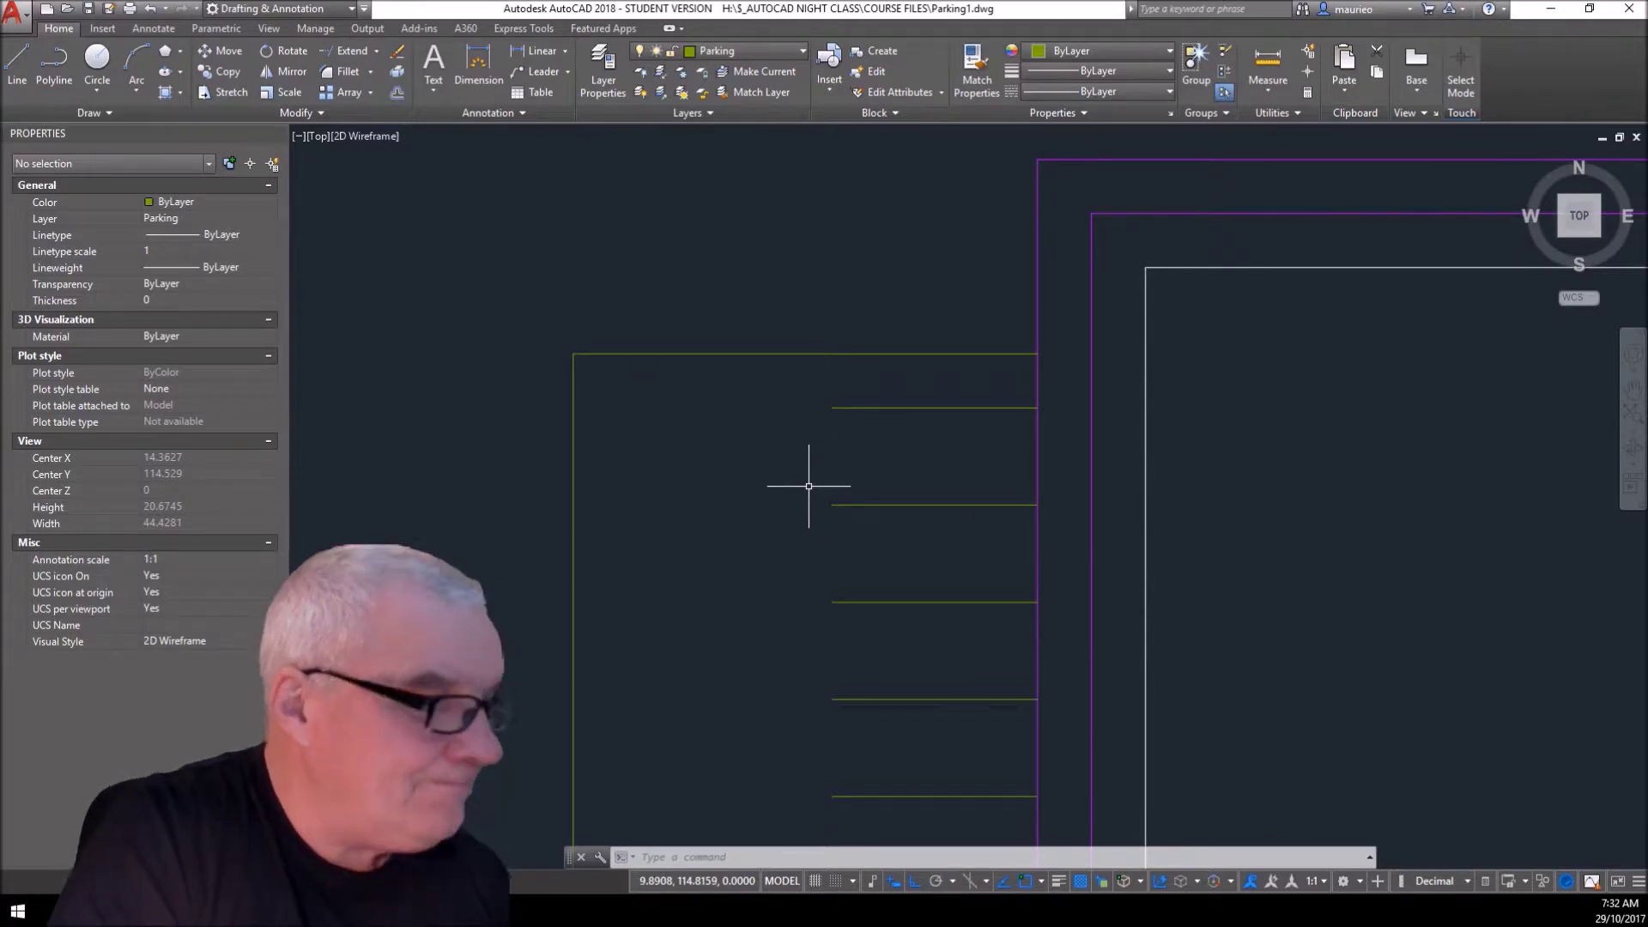
click(348, 72)
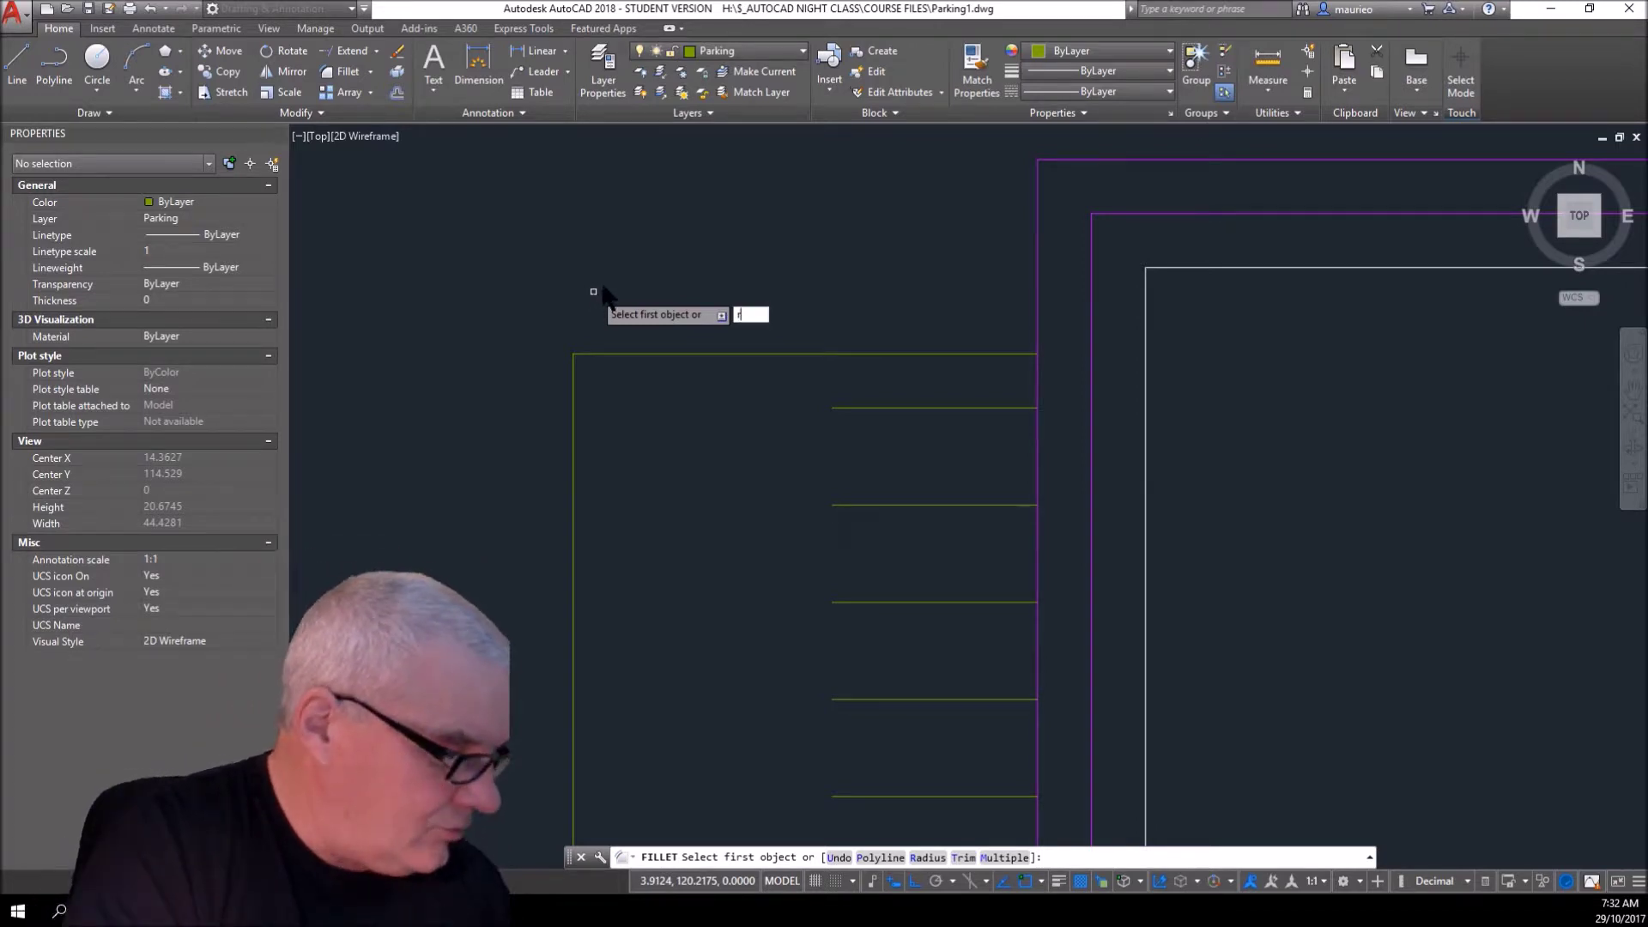
text(r)
key(Return)
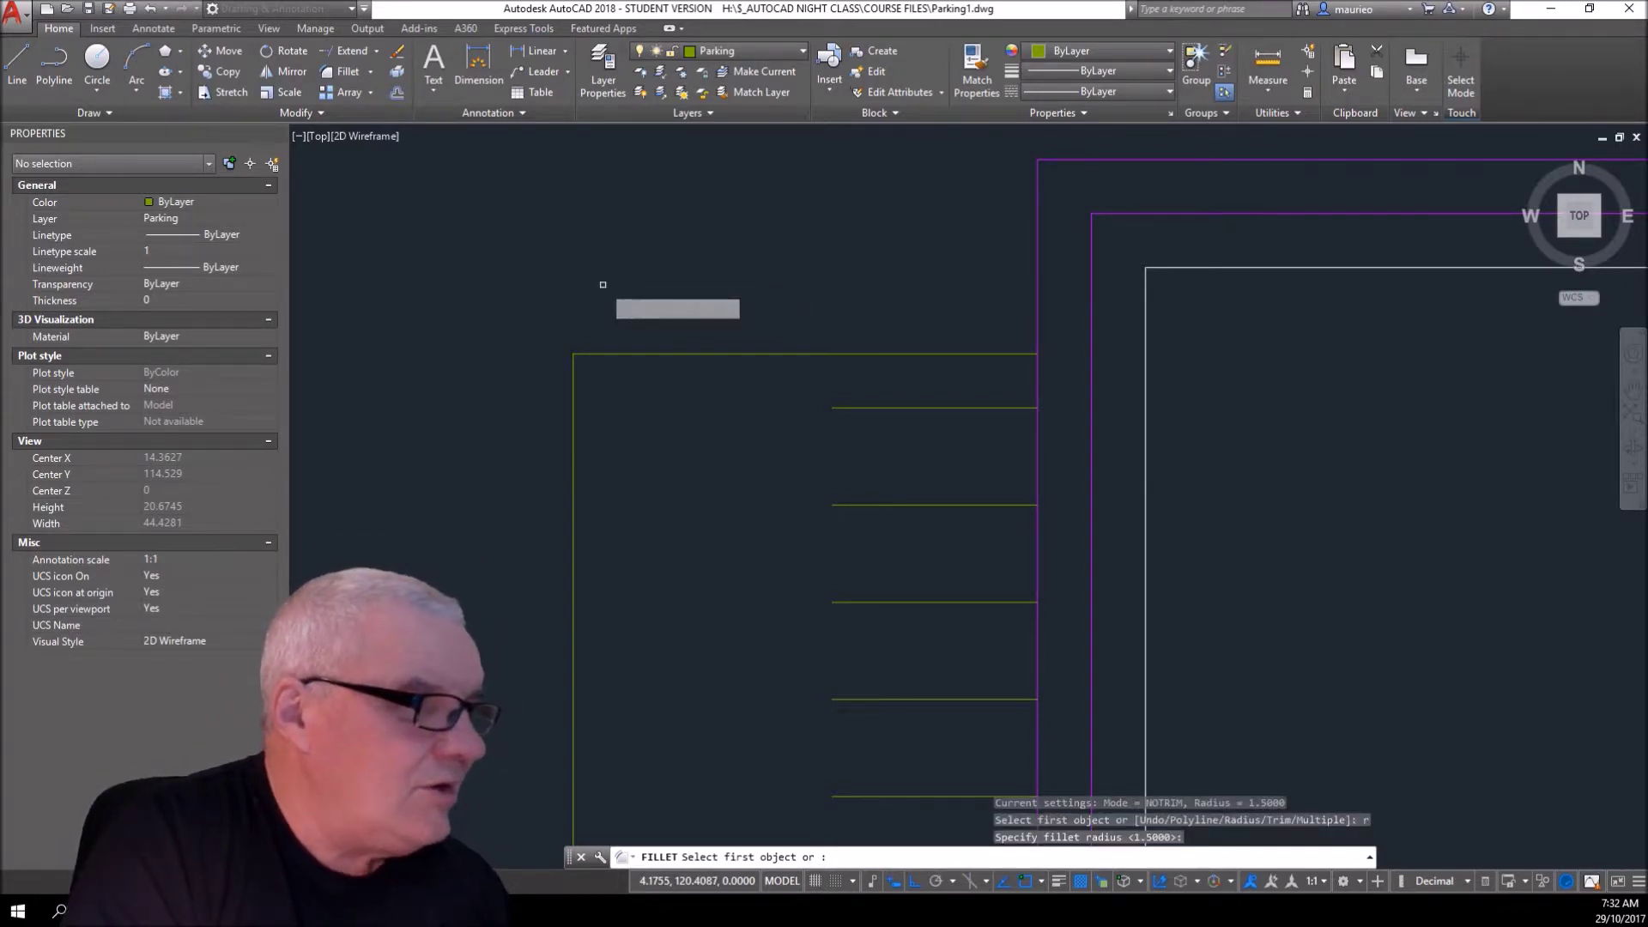
click(583, 355)
click(582, 357)
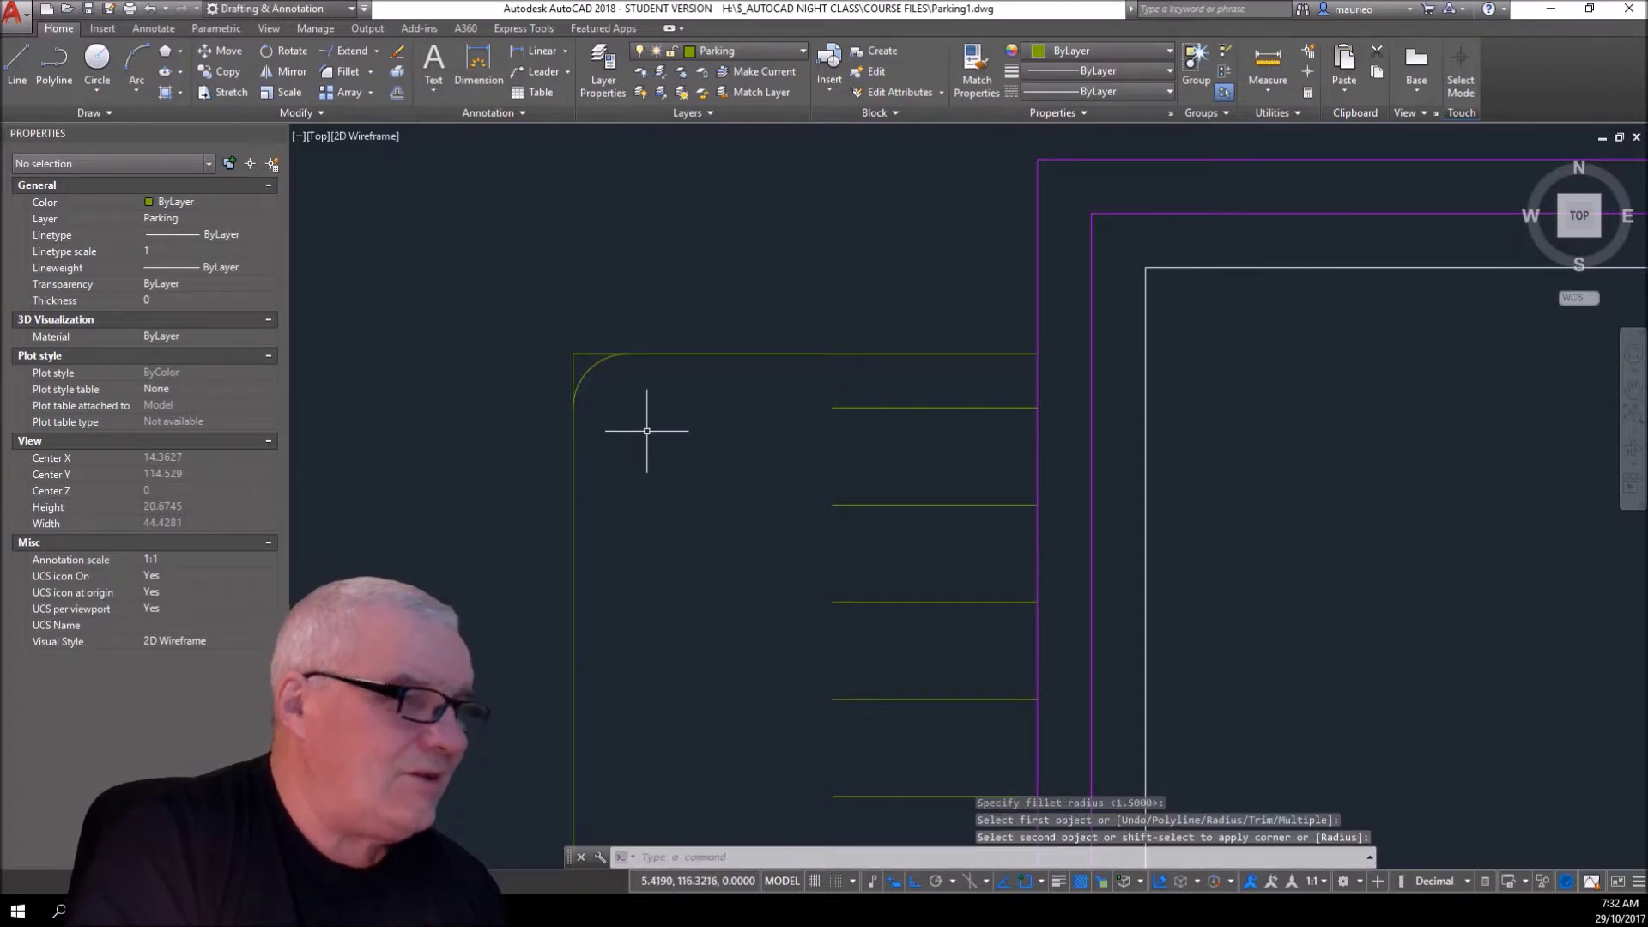
key(Escape)
key(Escape)
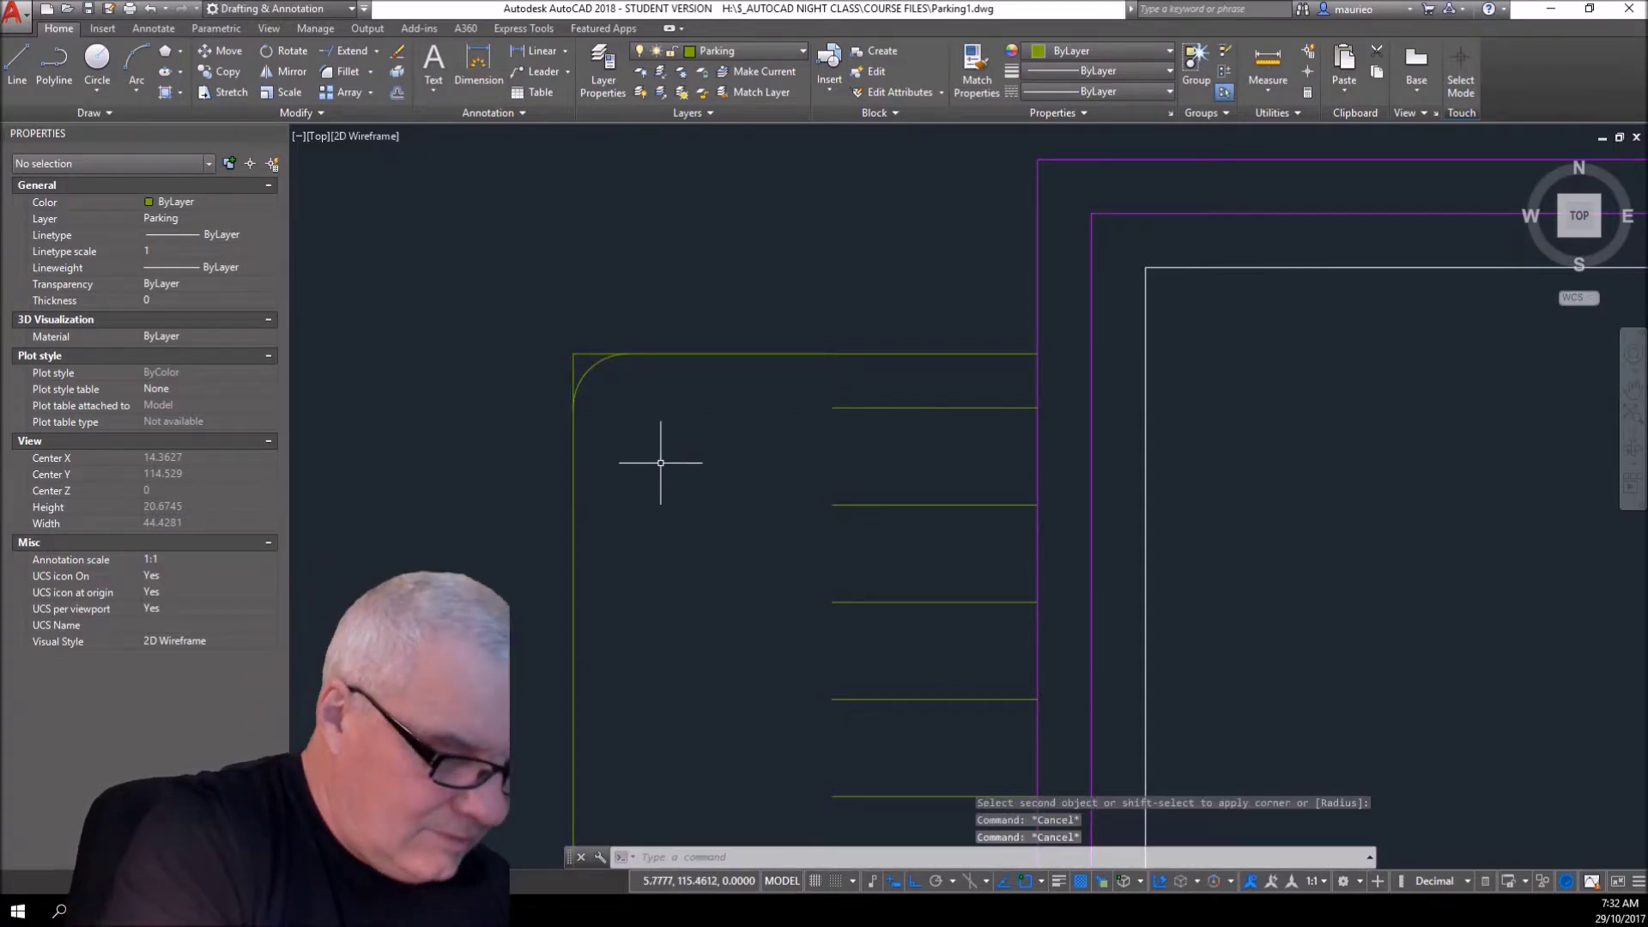
text(tr)
key(Return)
key(Return)
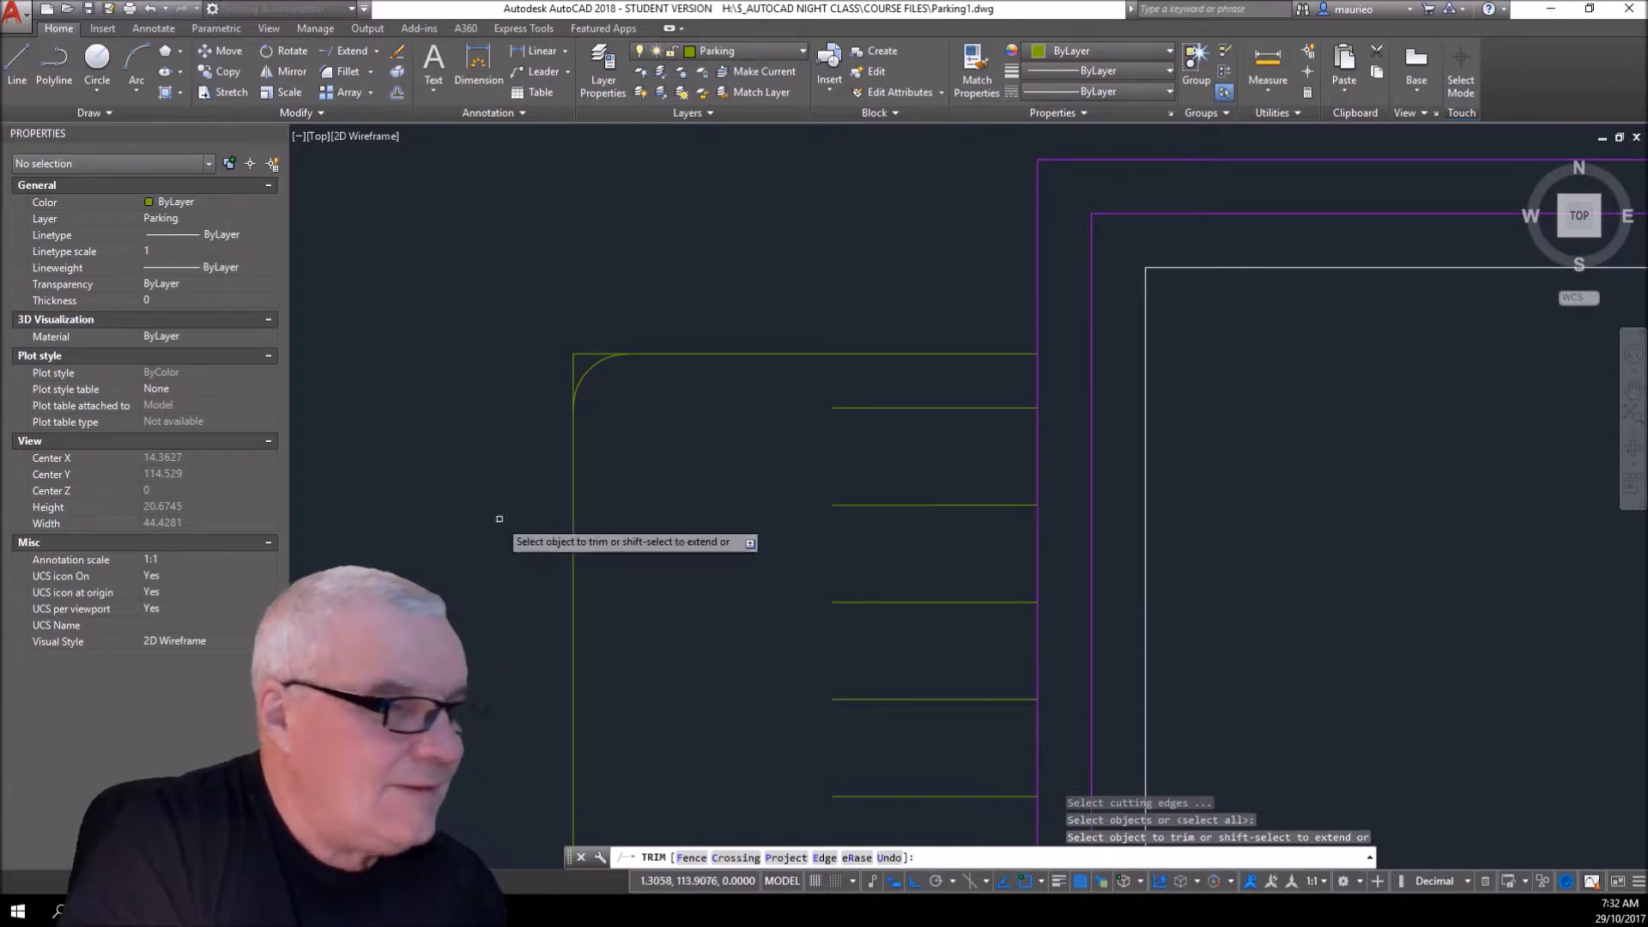
click(578, 359)
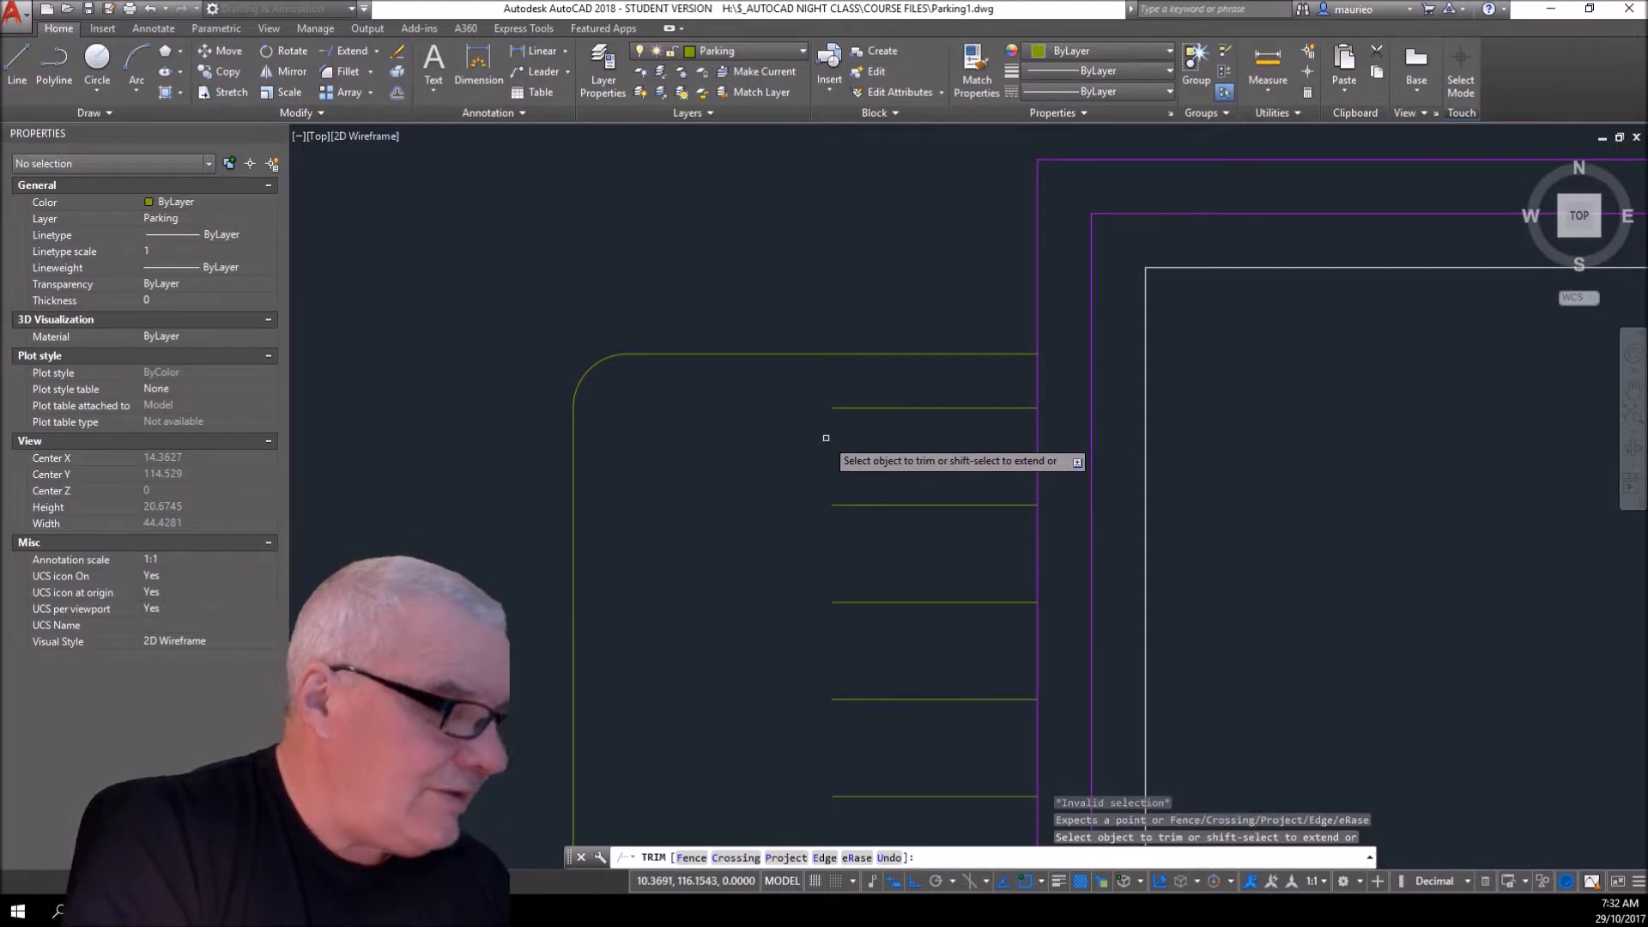
key(Escape)
key(Escape)
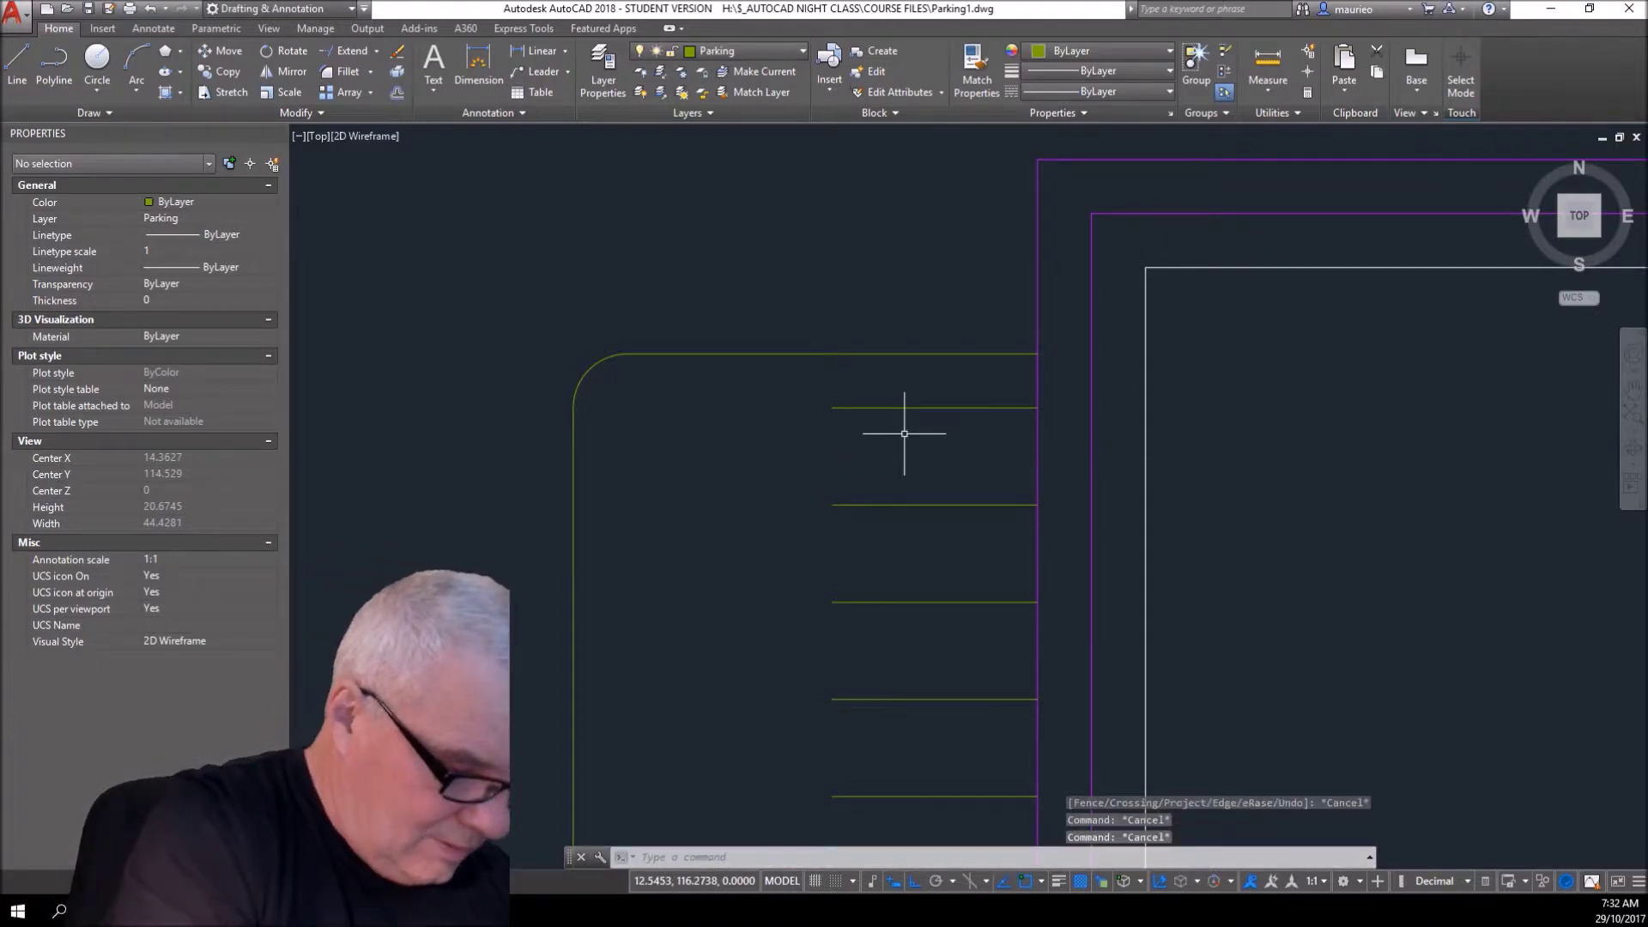
- Draw a short vertical line from the top stripe's left end up to the top curb line
text(l)
key(Return)
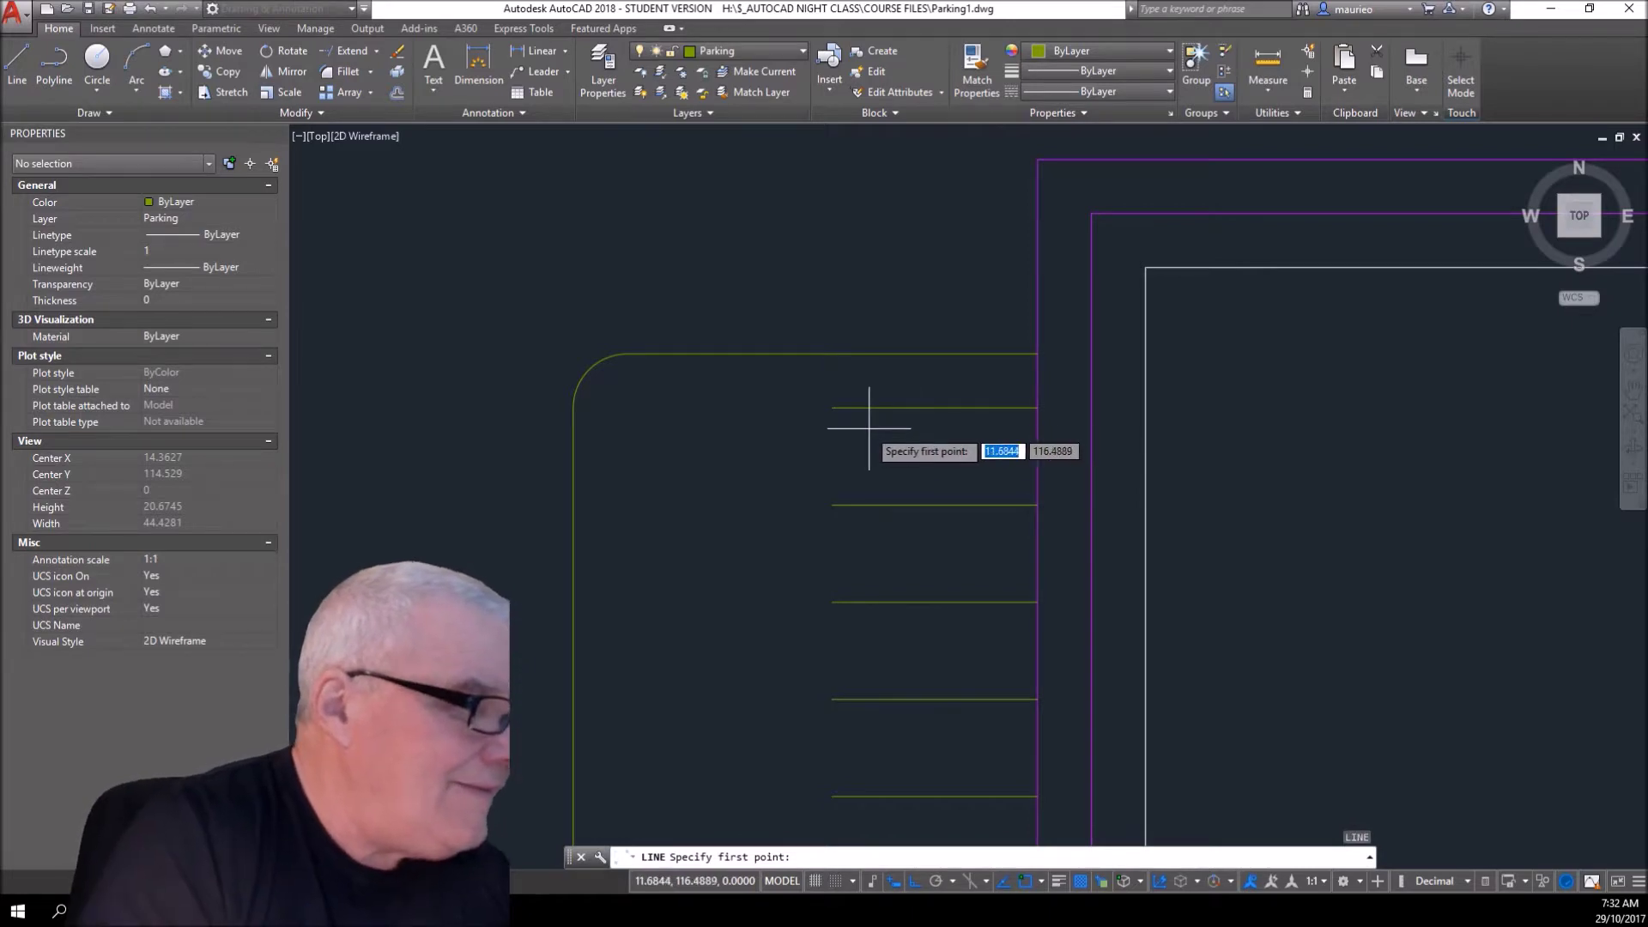
click(832, 407)
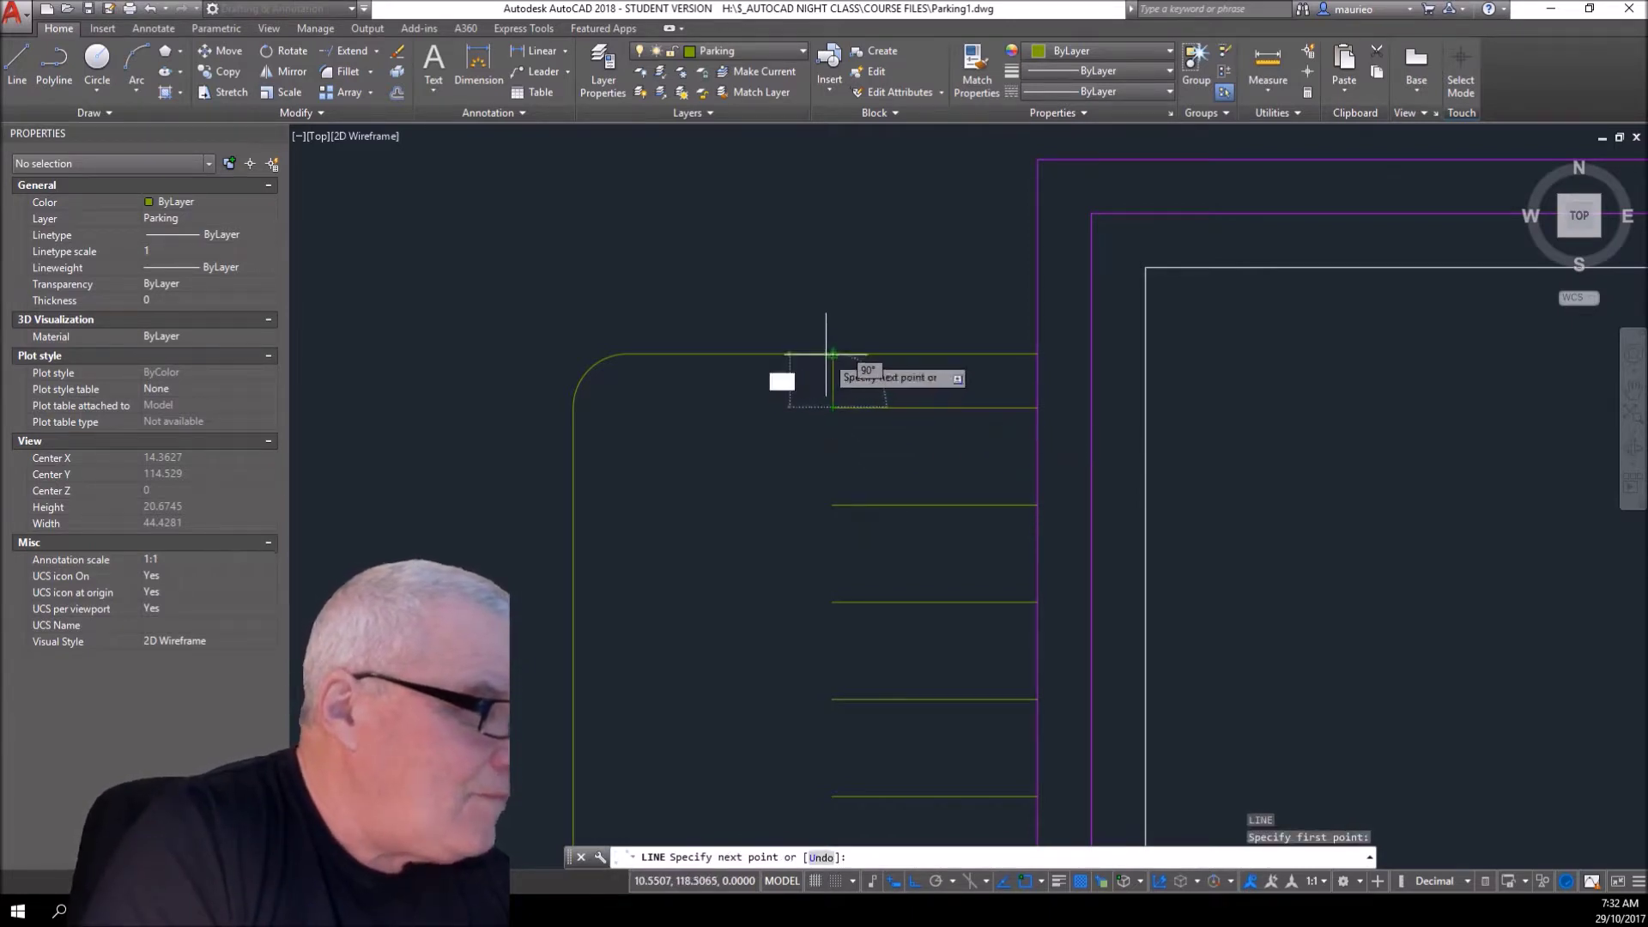
click(831, 353)
key(Escape)
key(Escape)
key(Escape)
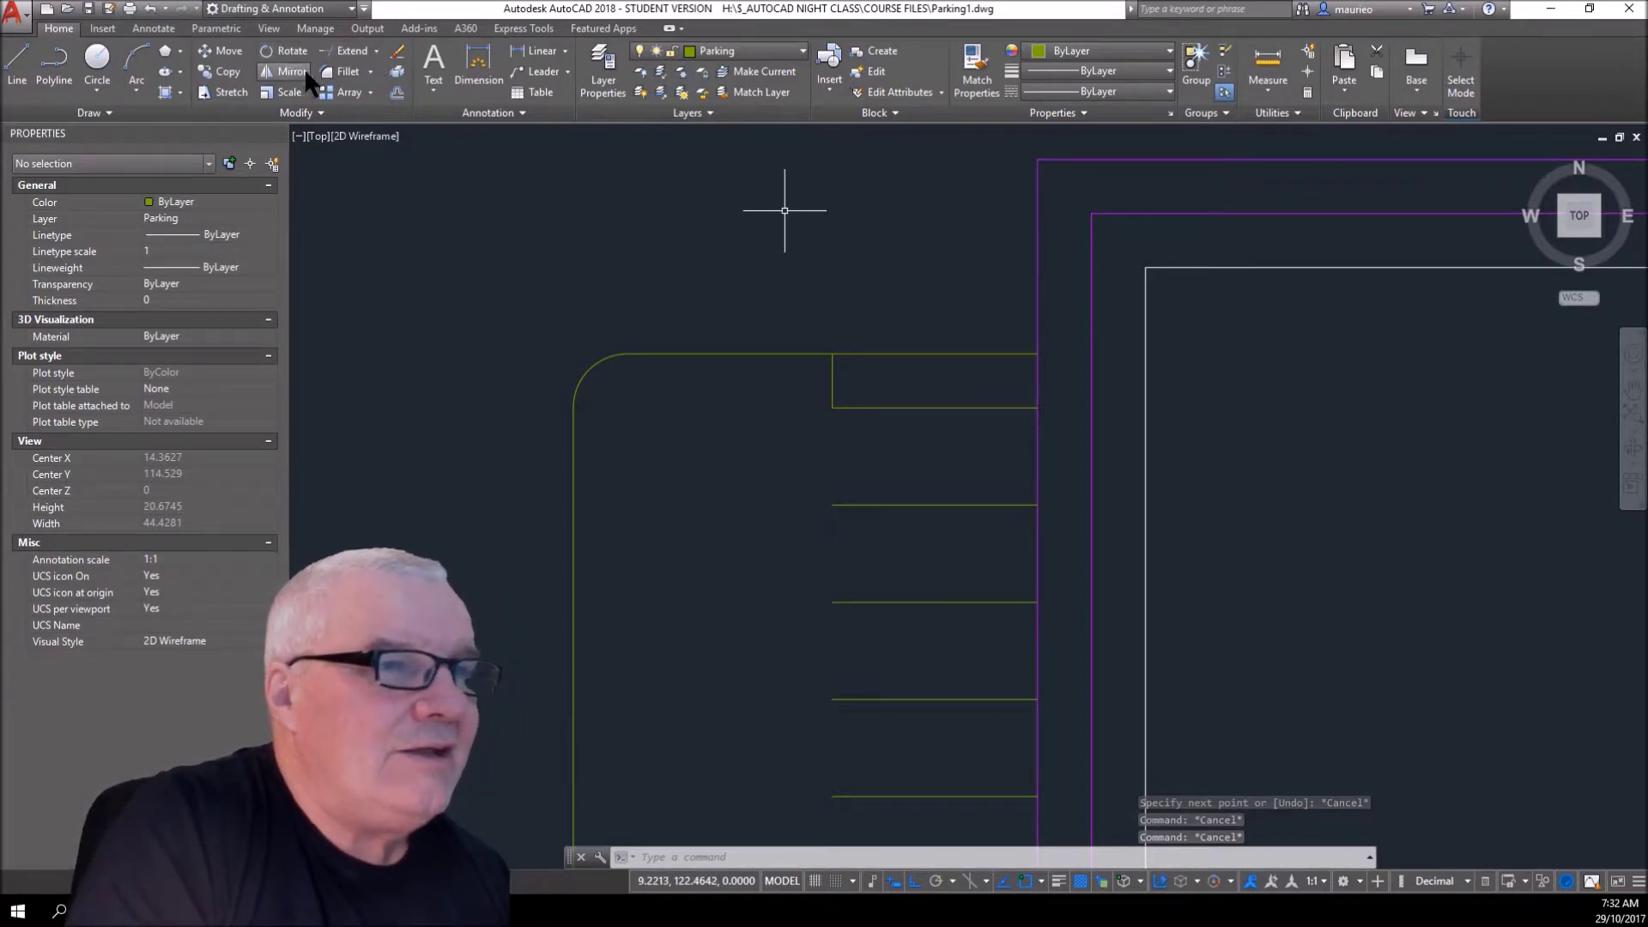
- Fillet the top curb line with the short vertical line to round the top-right corner
click(343, 72)
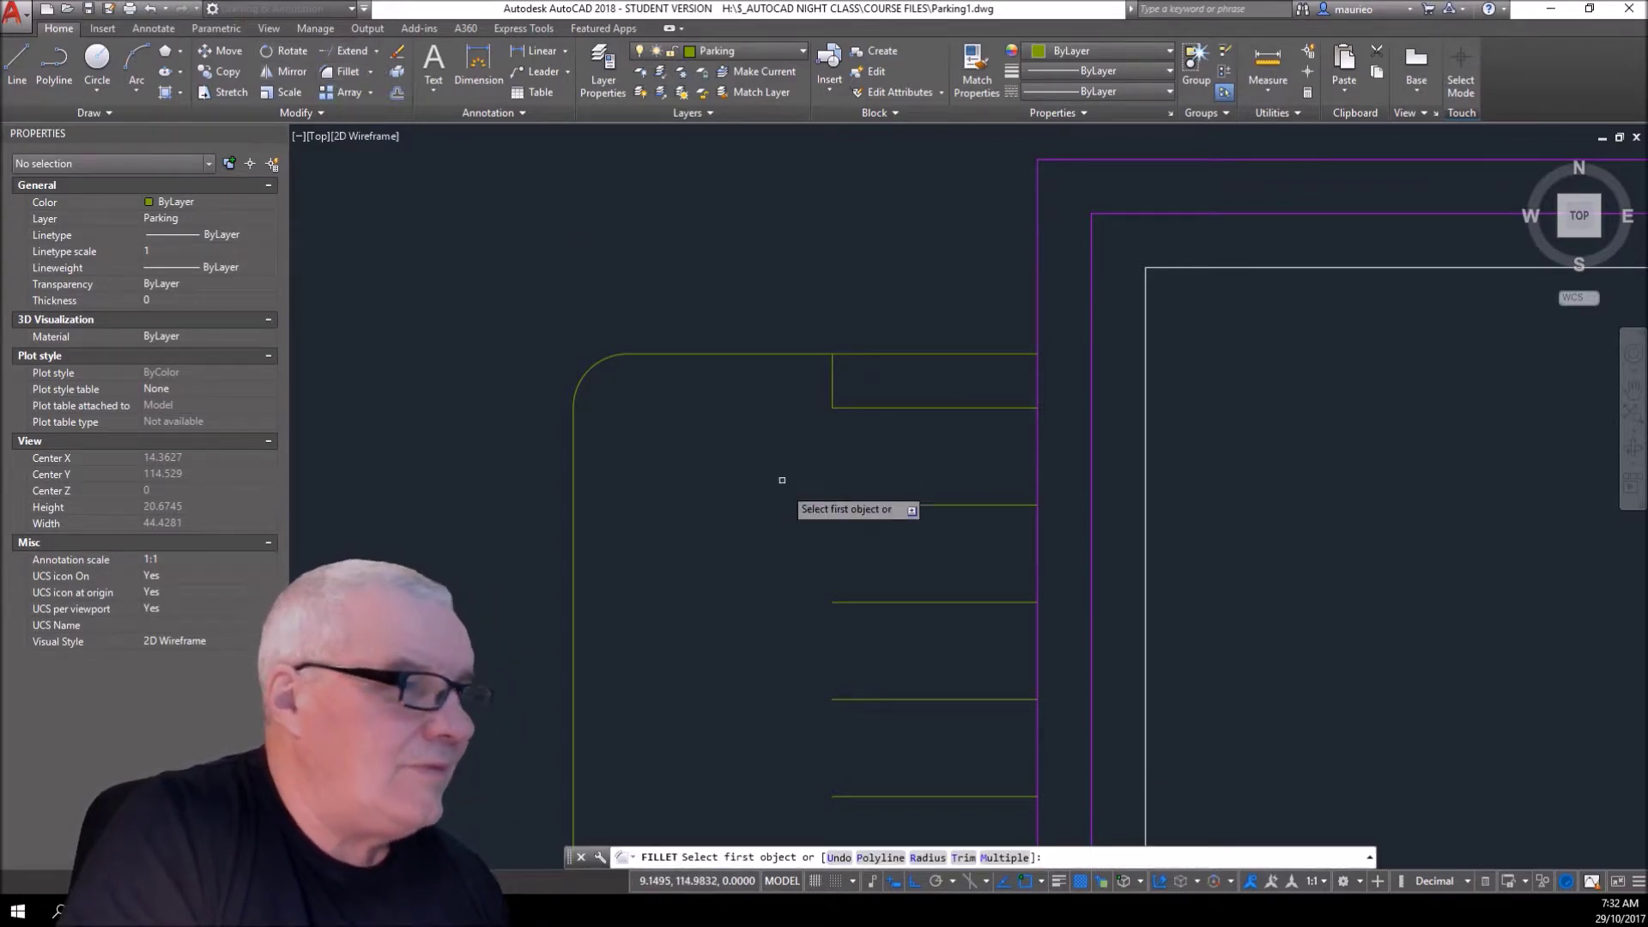
click(815, 353)
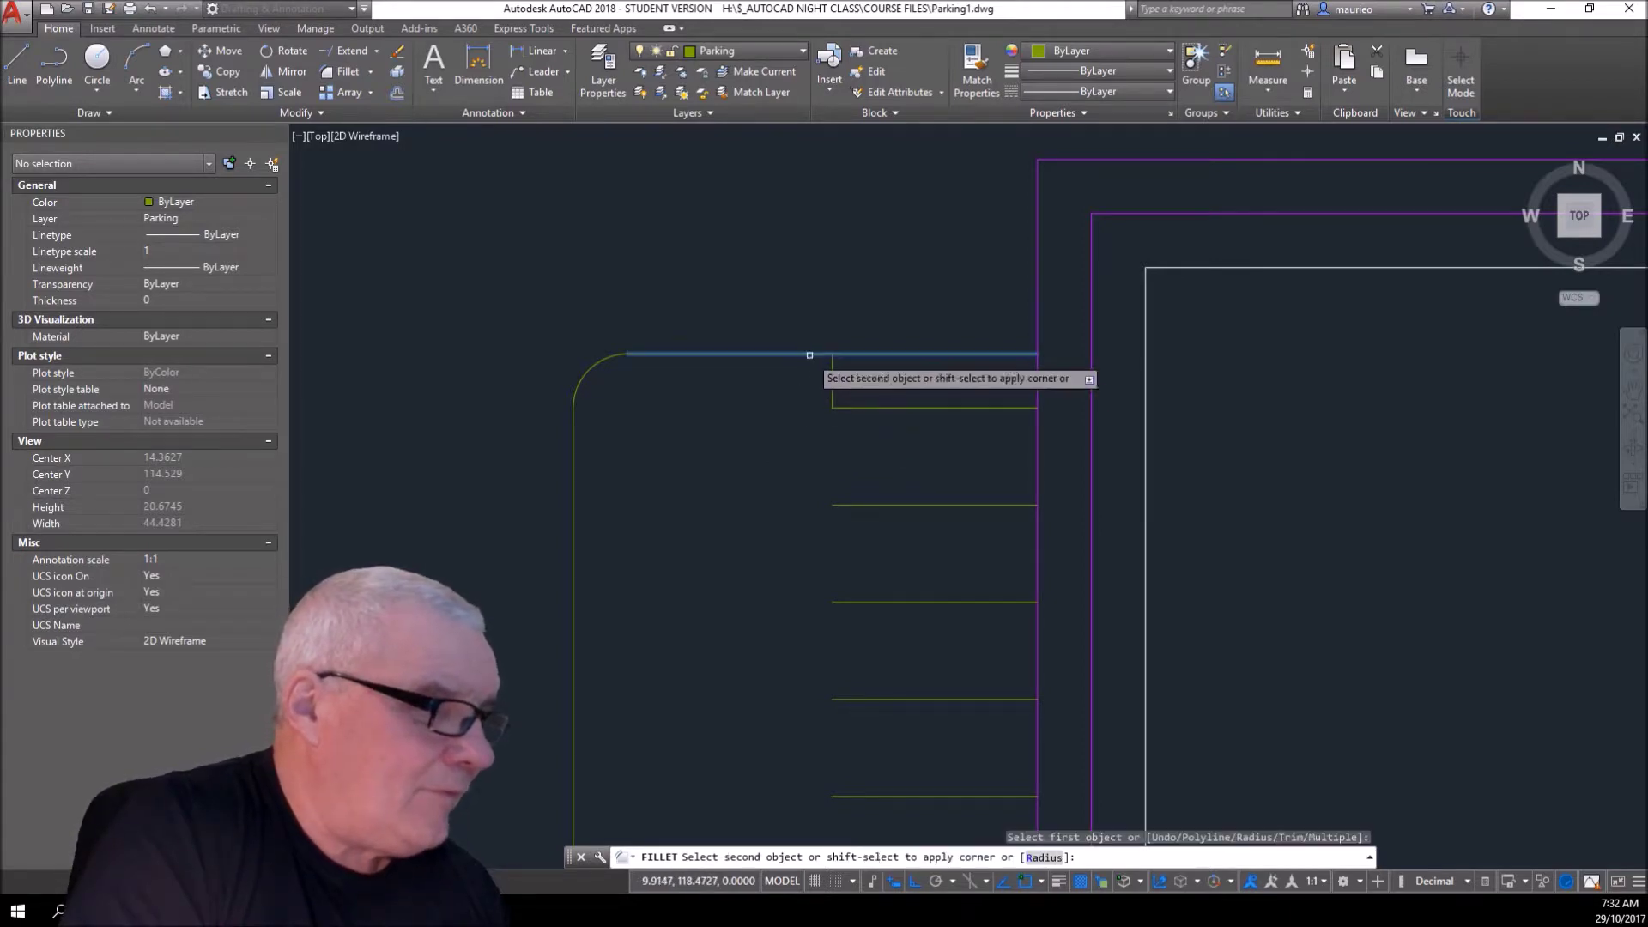
click(830, 380)
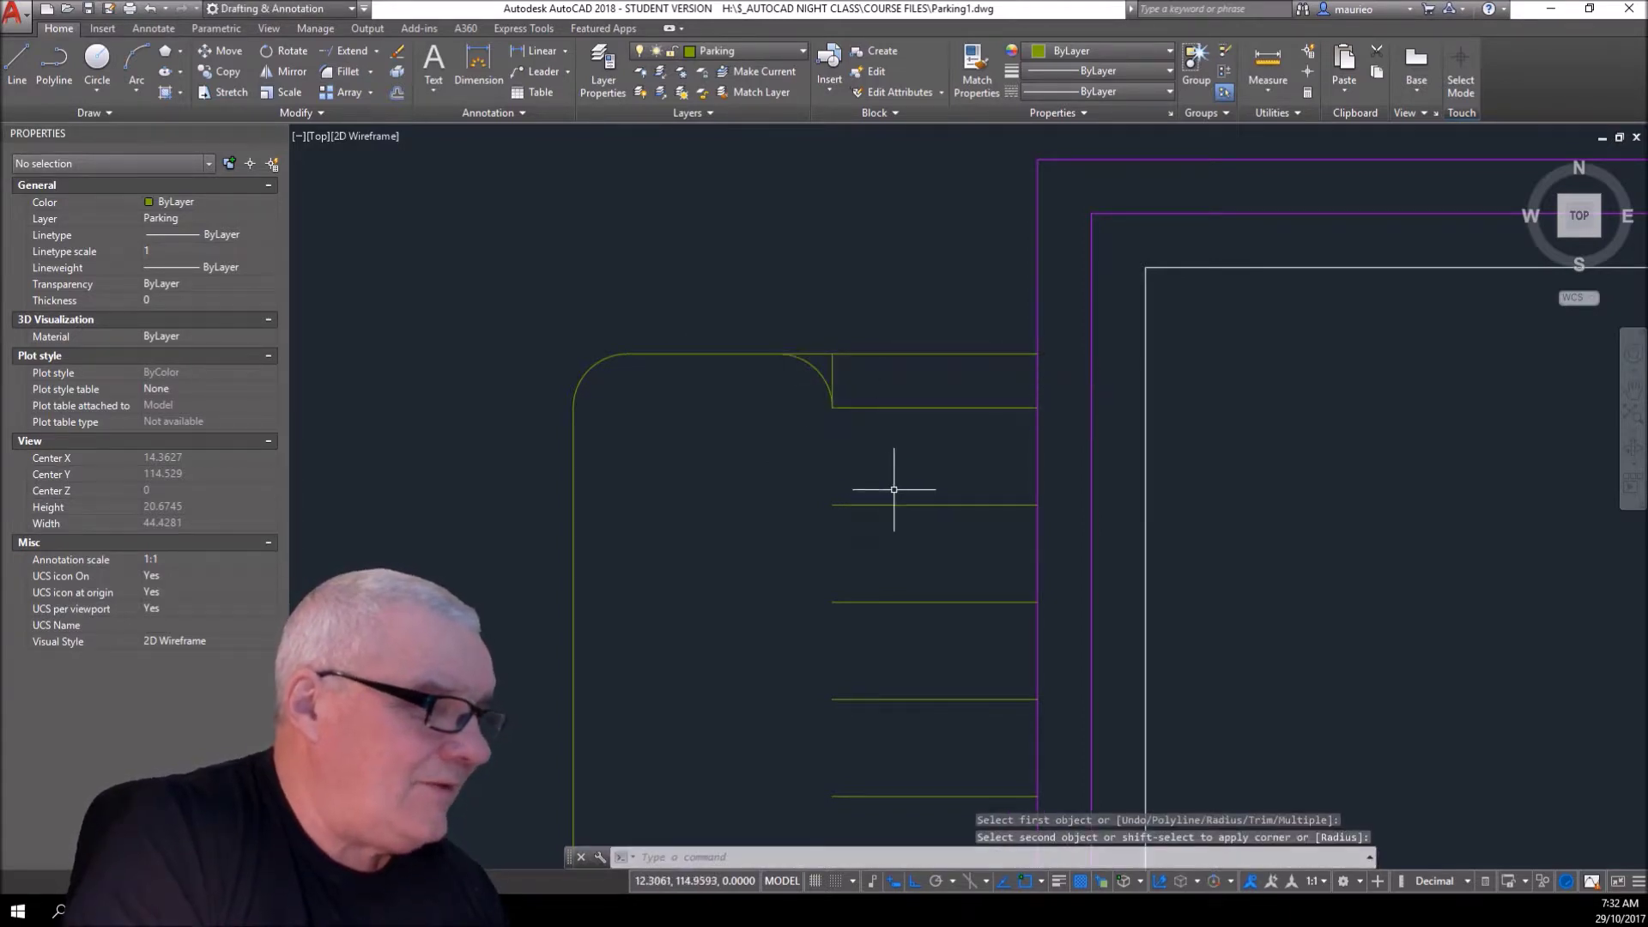
key(Escape)
key(Escape)
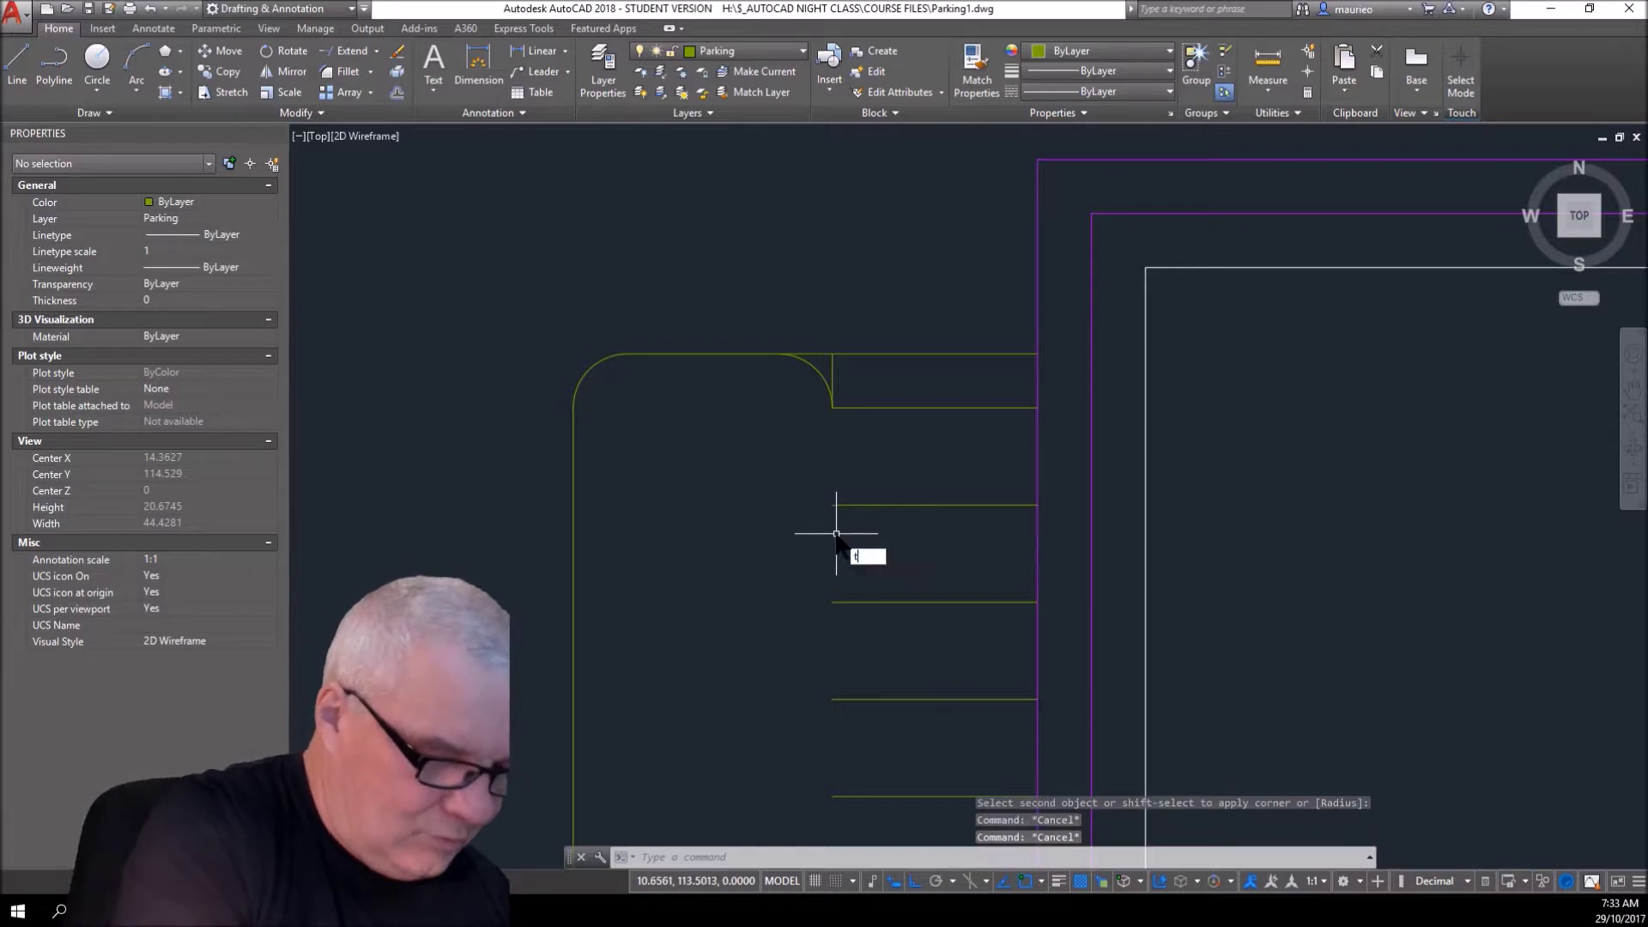
- Trim the top line right of the arc and delete the leftover short vertical line
text(tr)
key(Return)
key(Return)
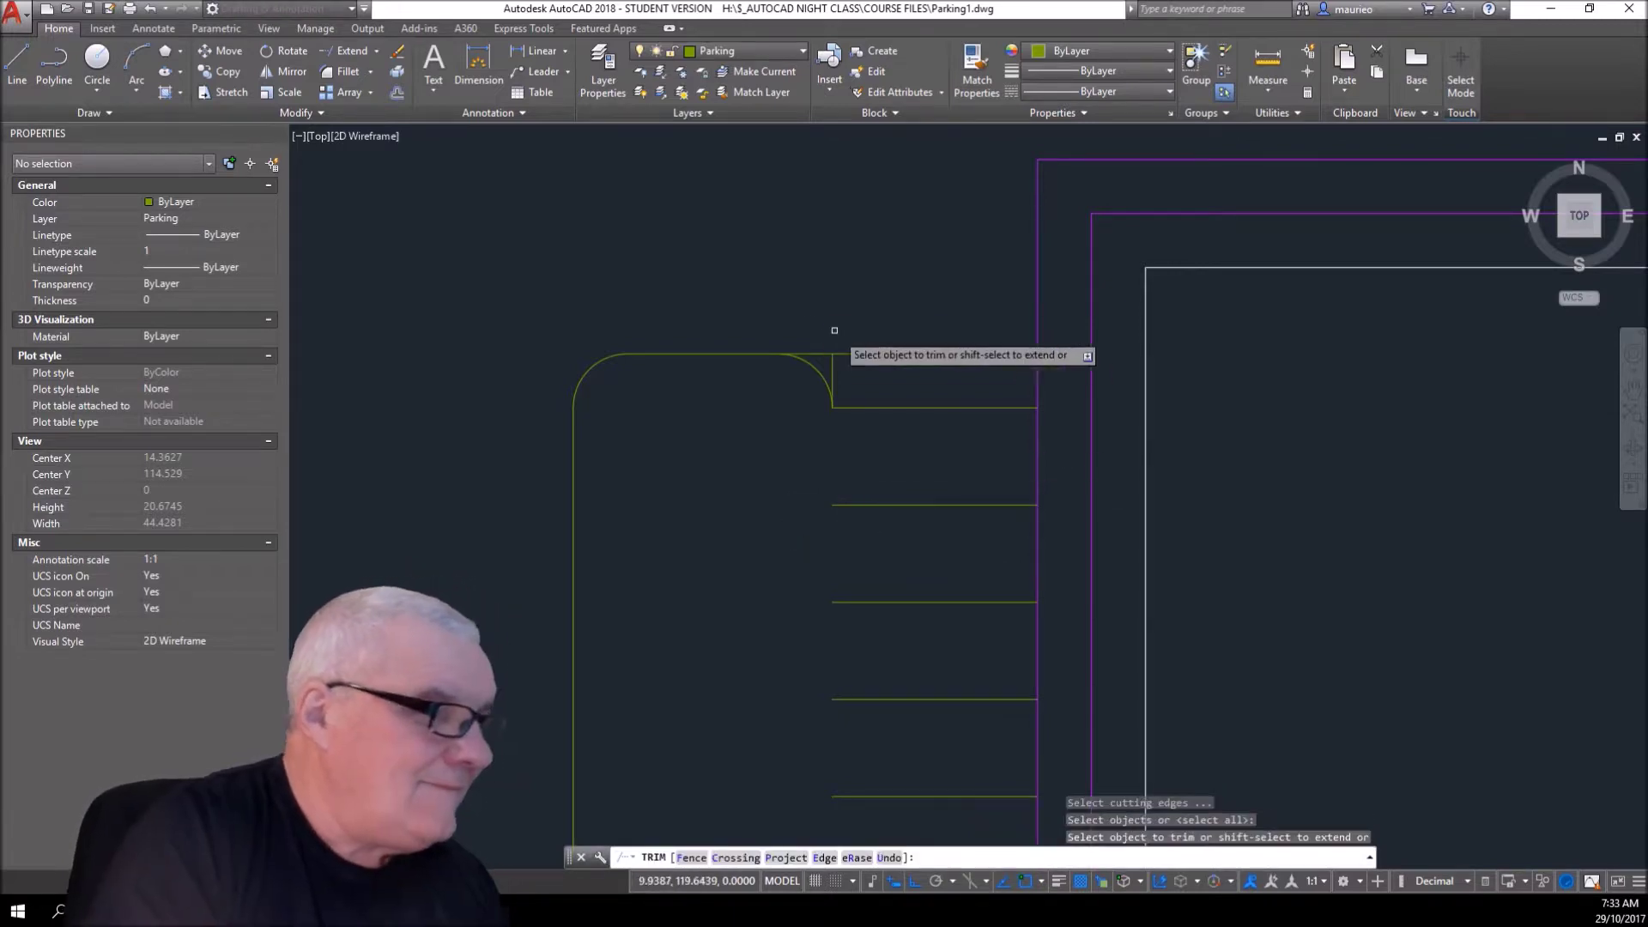
click(836, 371)
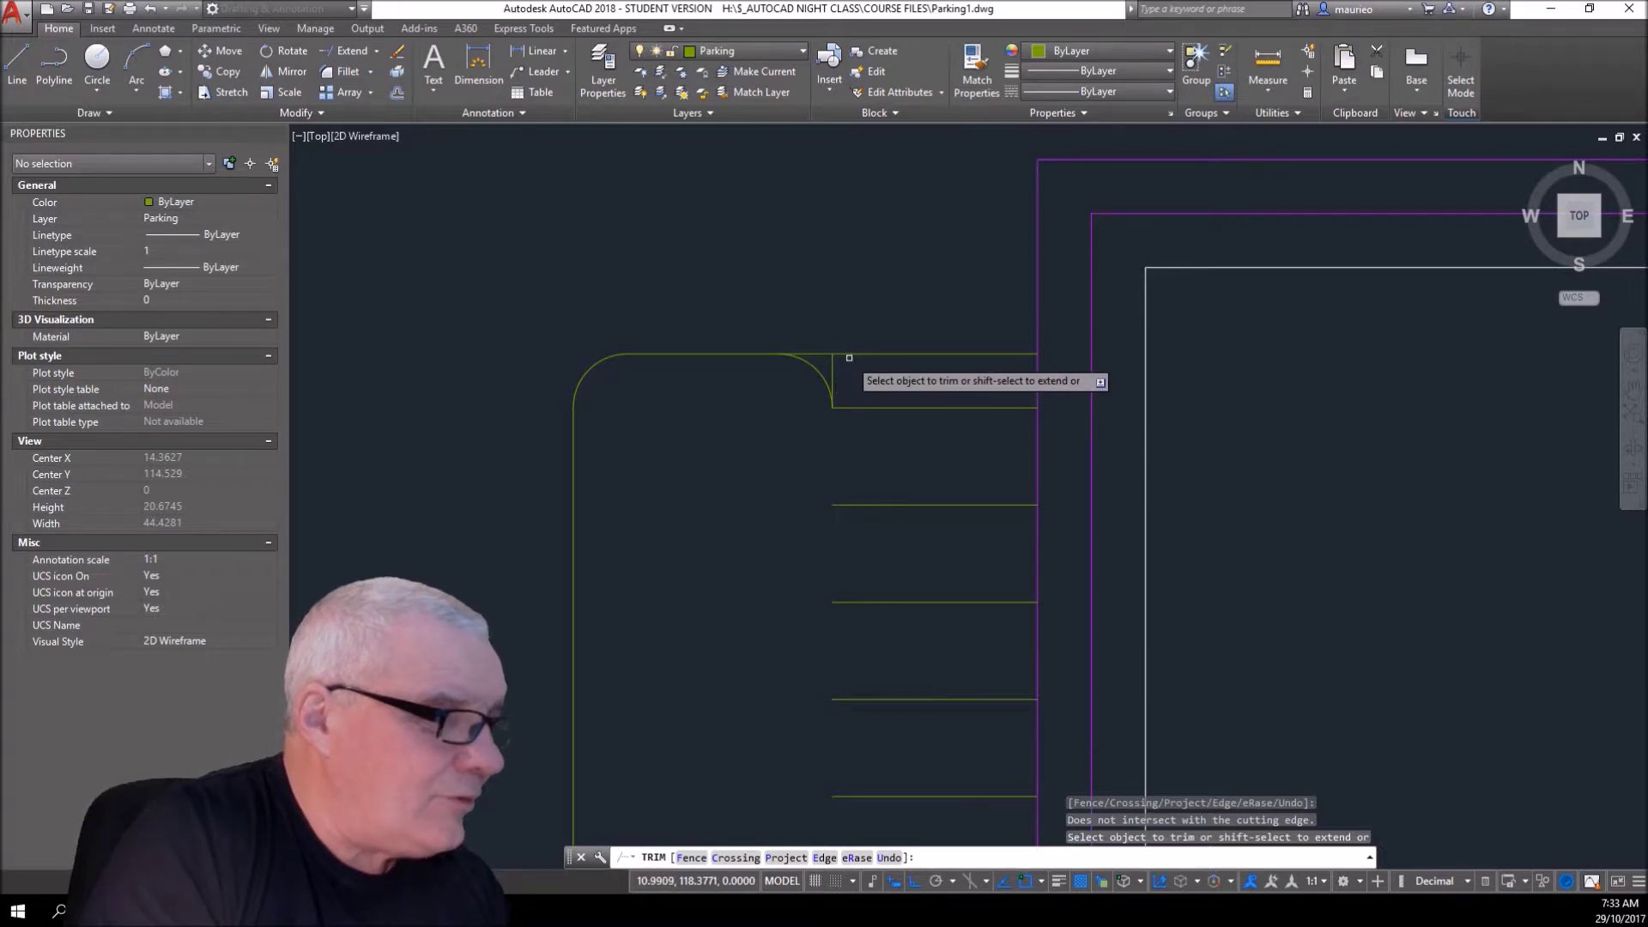
click(856, 352)
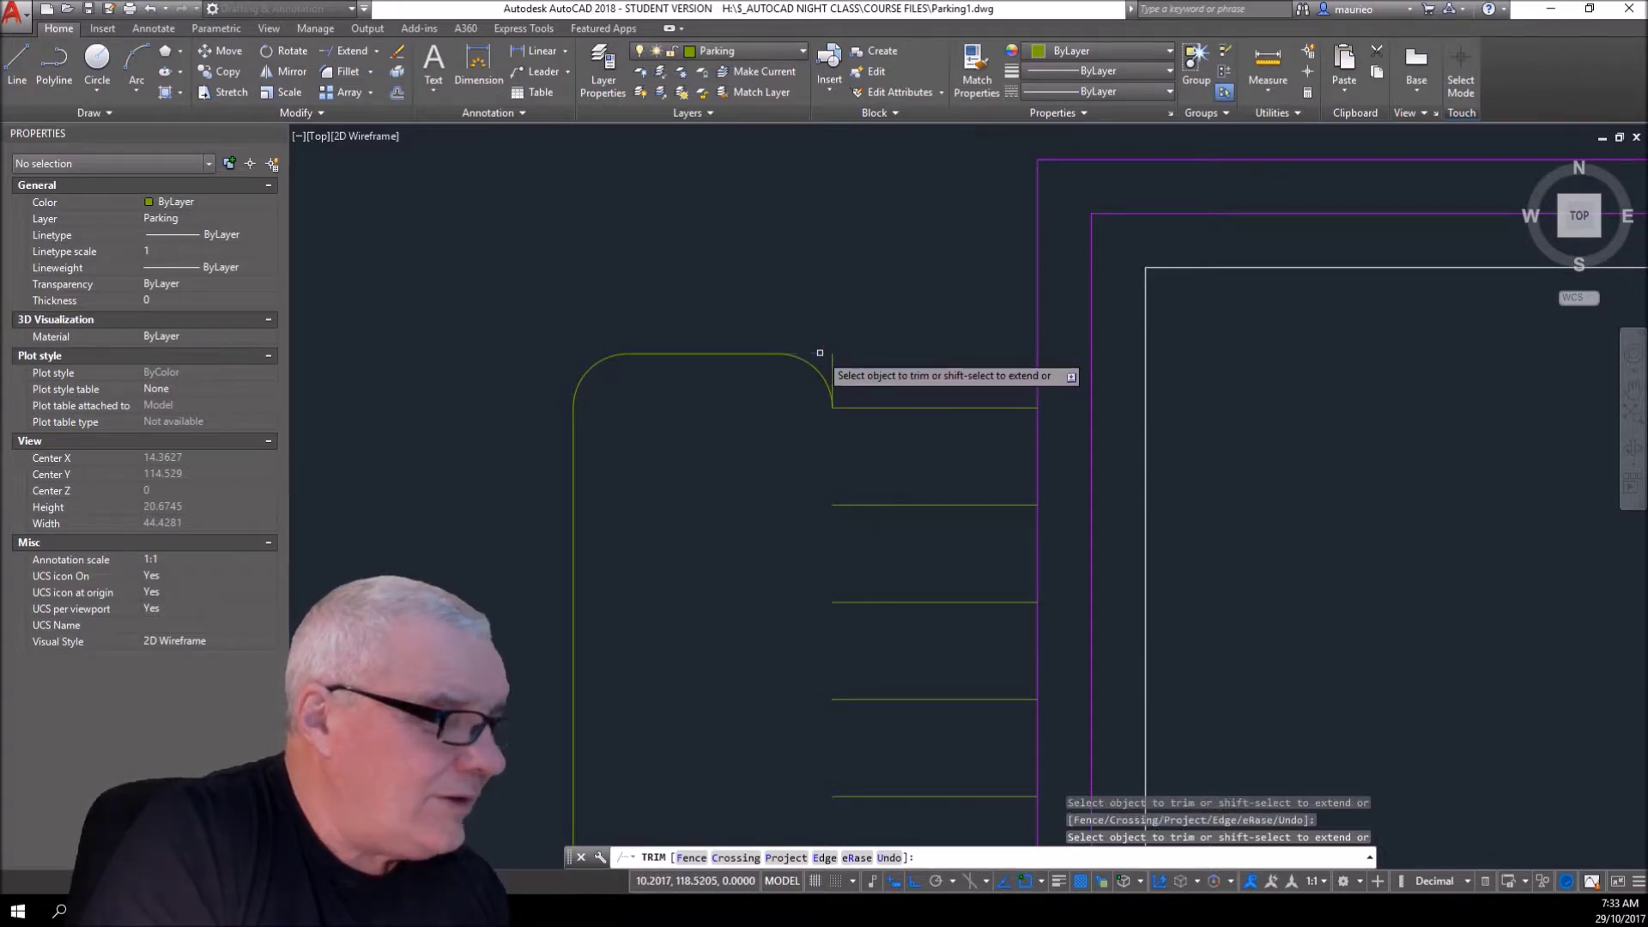
key(Escape)
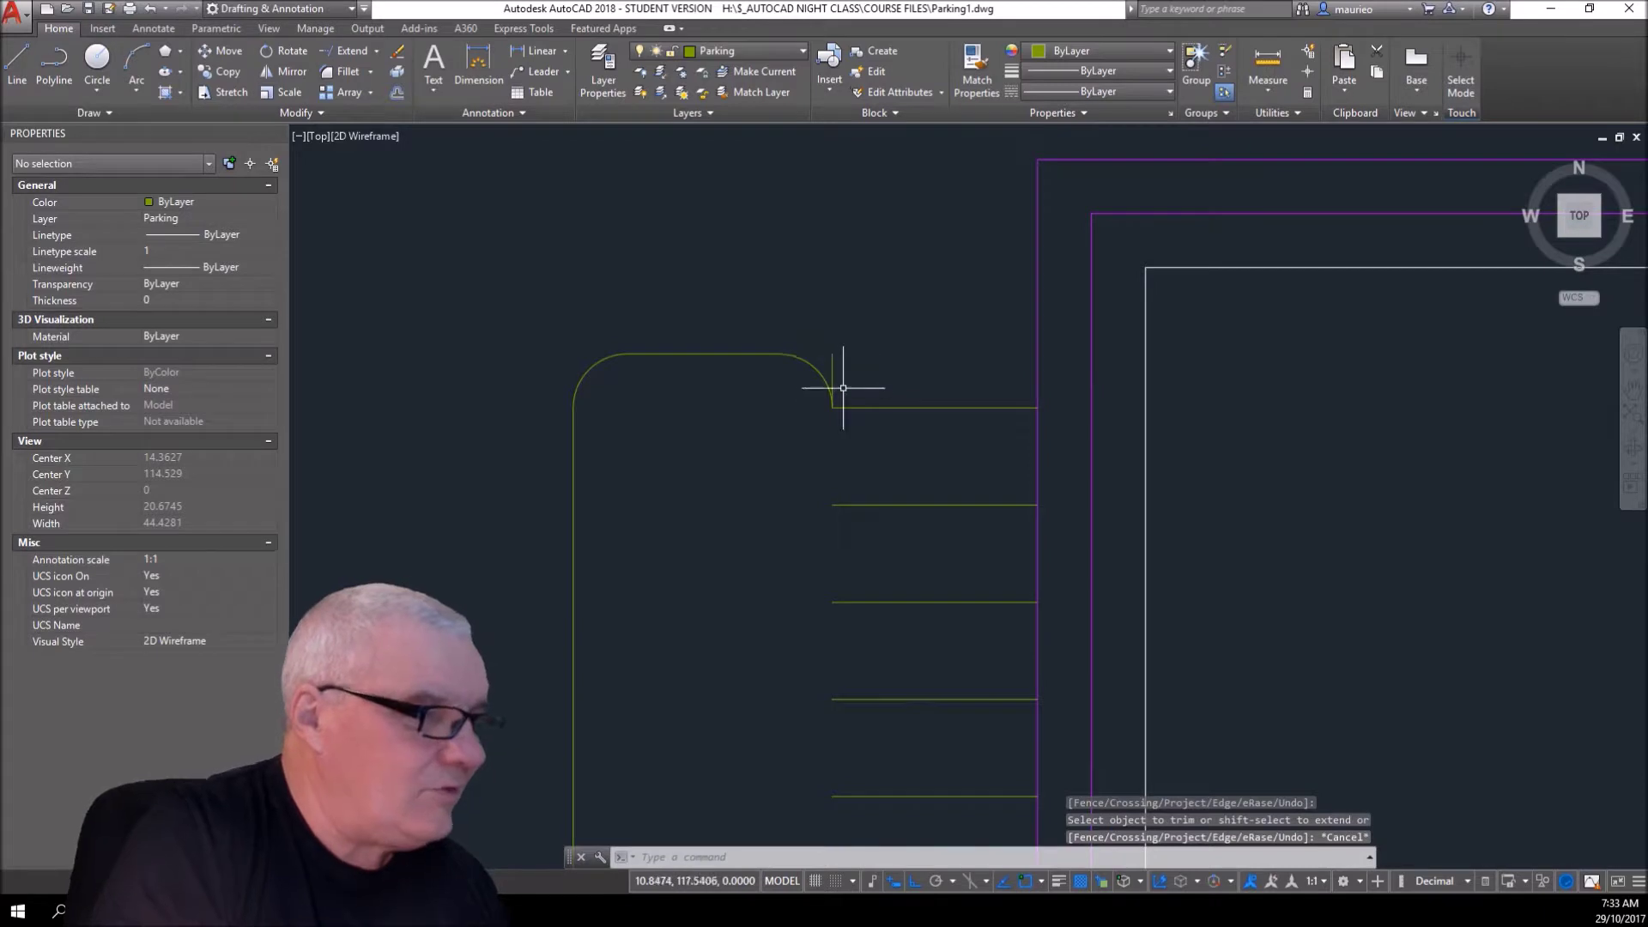
click(831, 363)
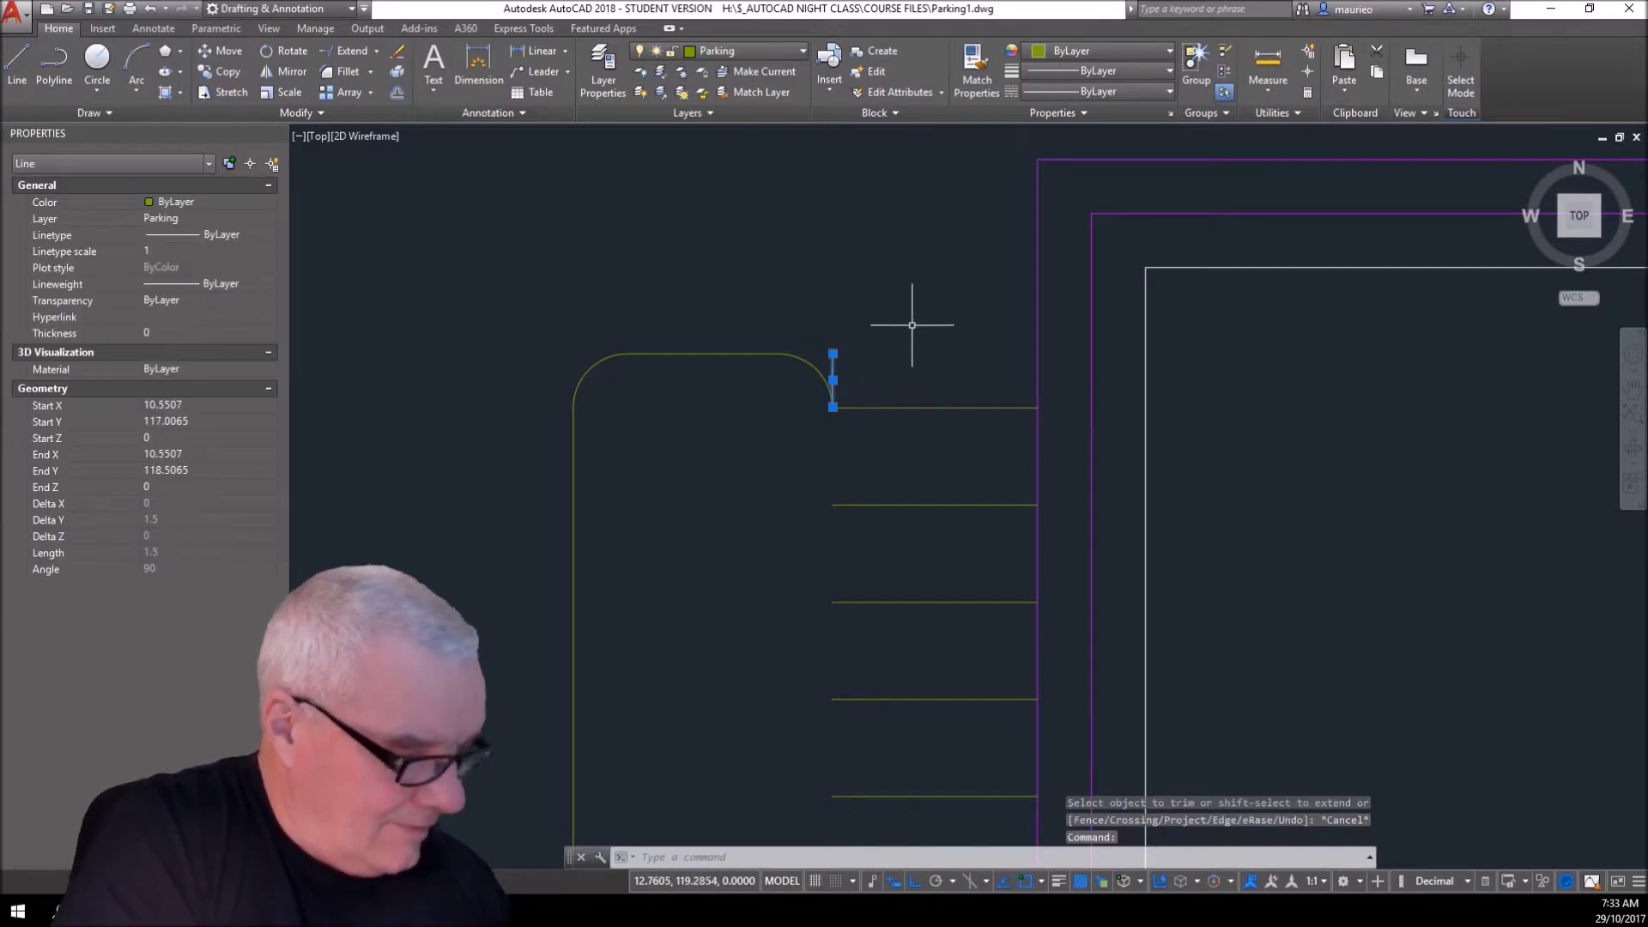
key(Delete)
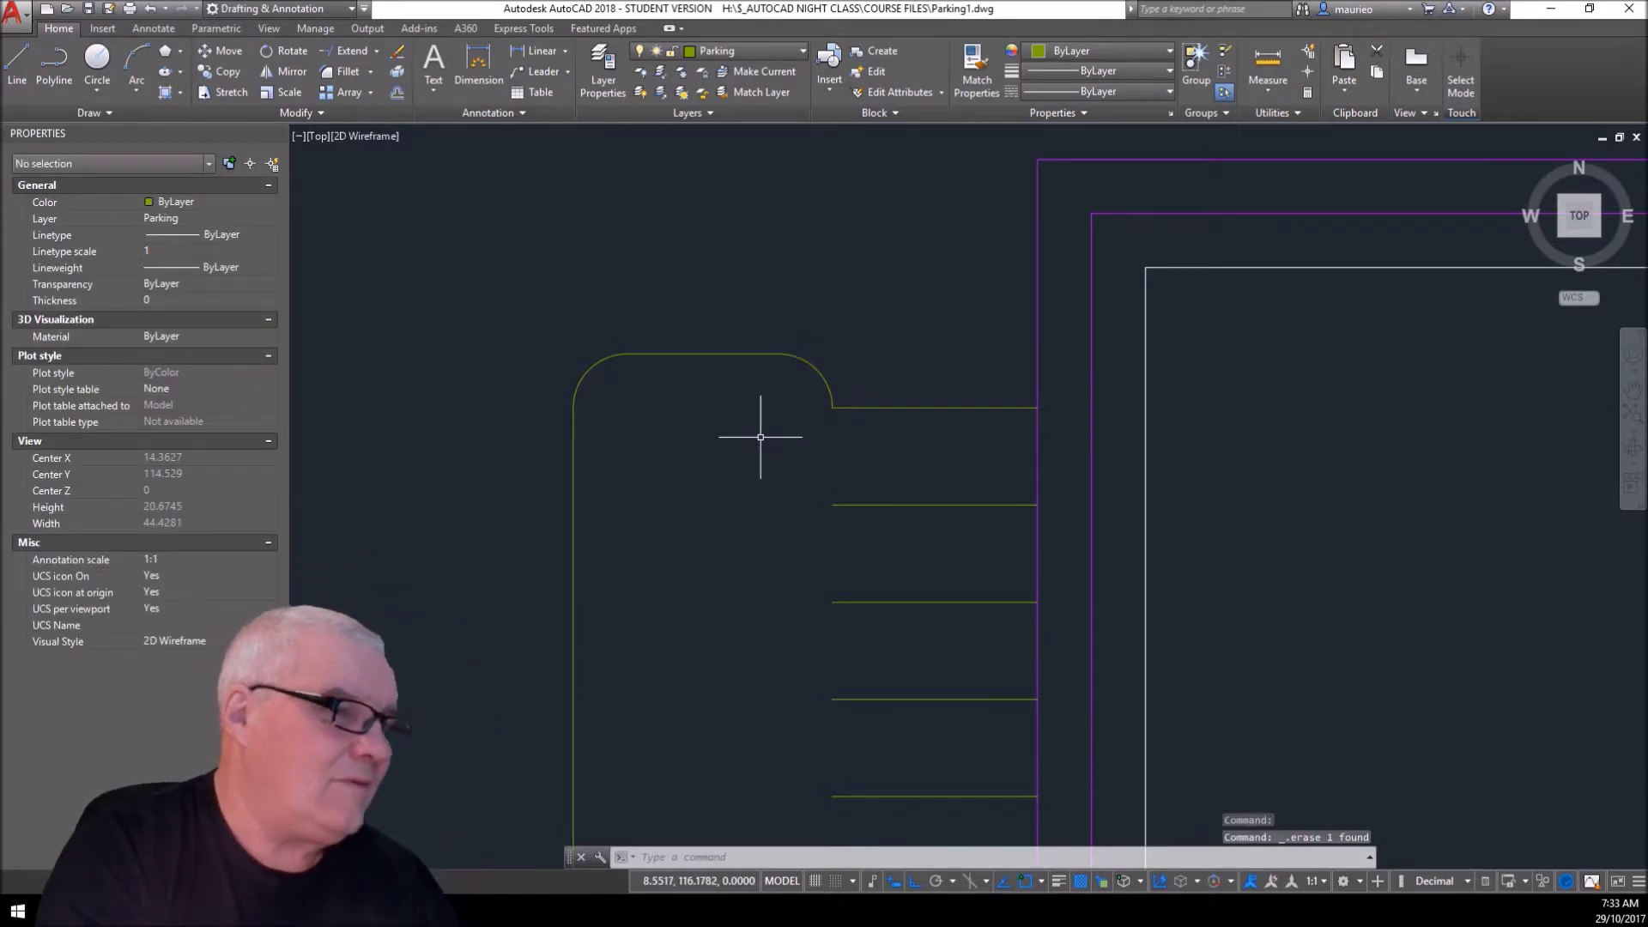
- Zoom out to show the whole parking layout, then pan to centre the driveway and centre line
scroll(758, 436, down, 4)
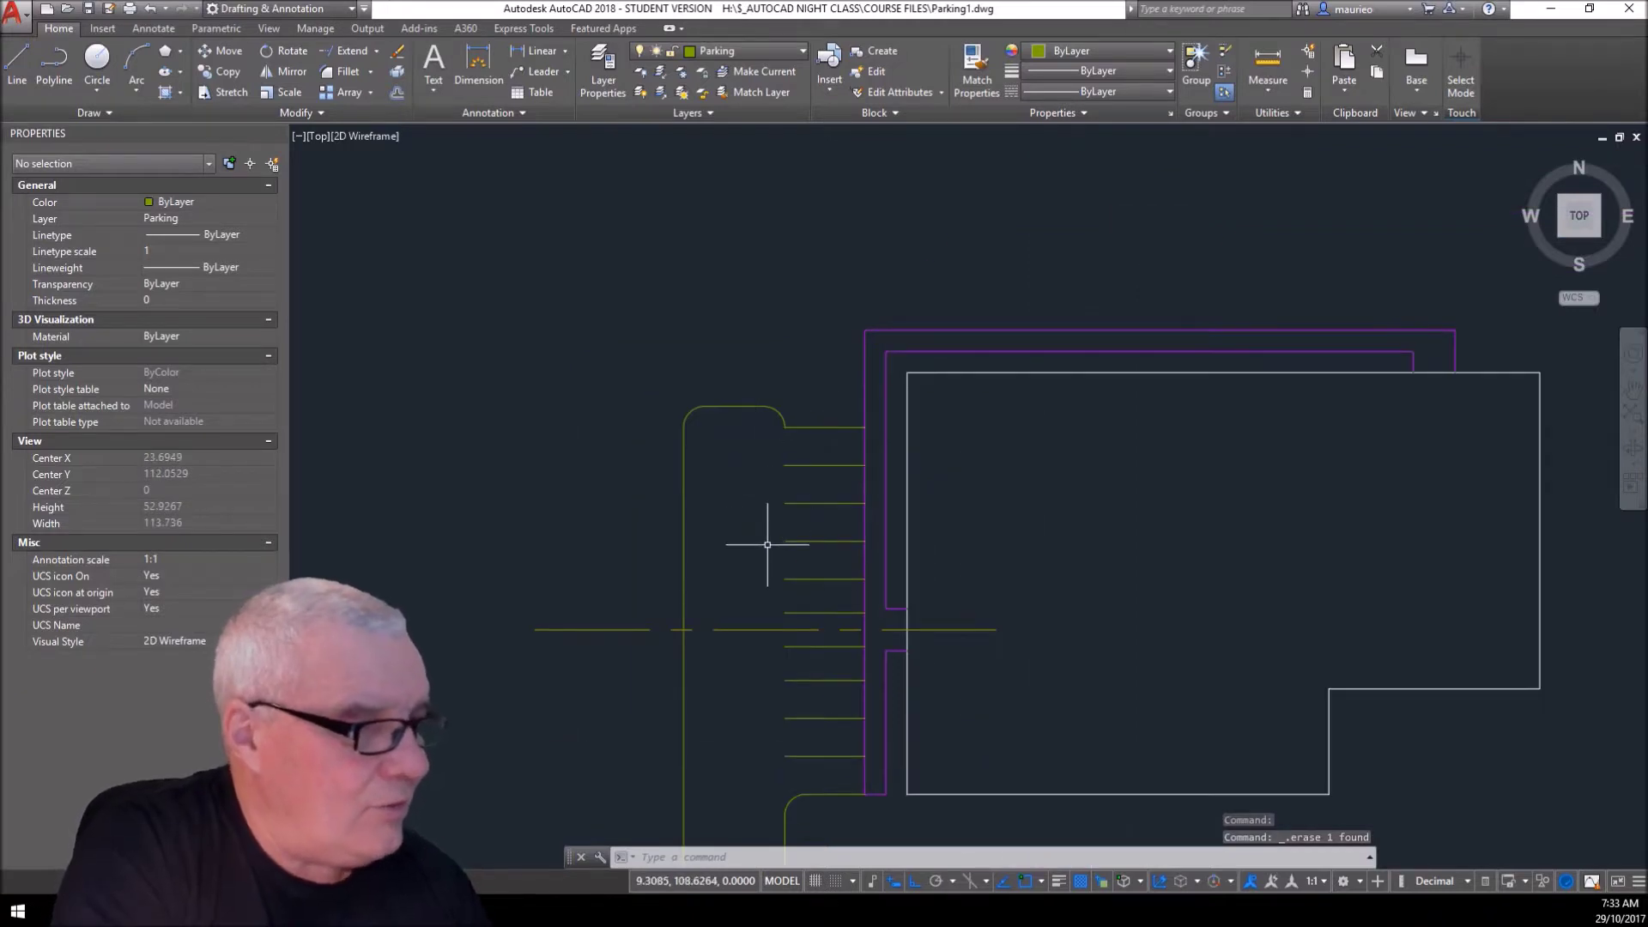
scroll(768, 545, down, 2)
mouse_move(767, 545)
middle_down()
mouse_move(754, 308)
mouse_move(704, 214)
middle_up()
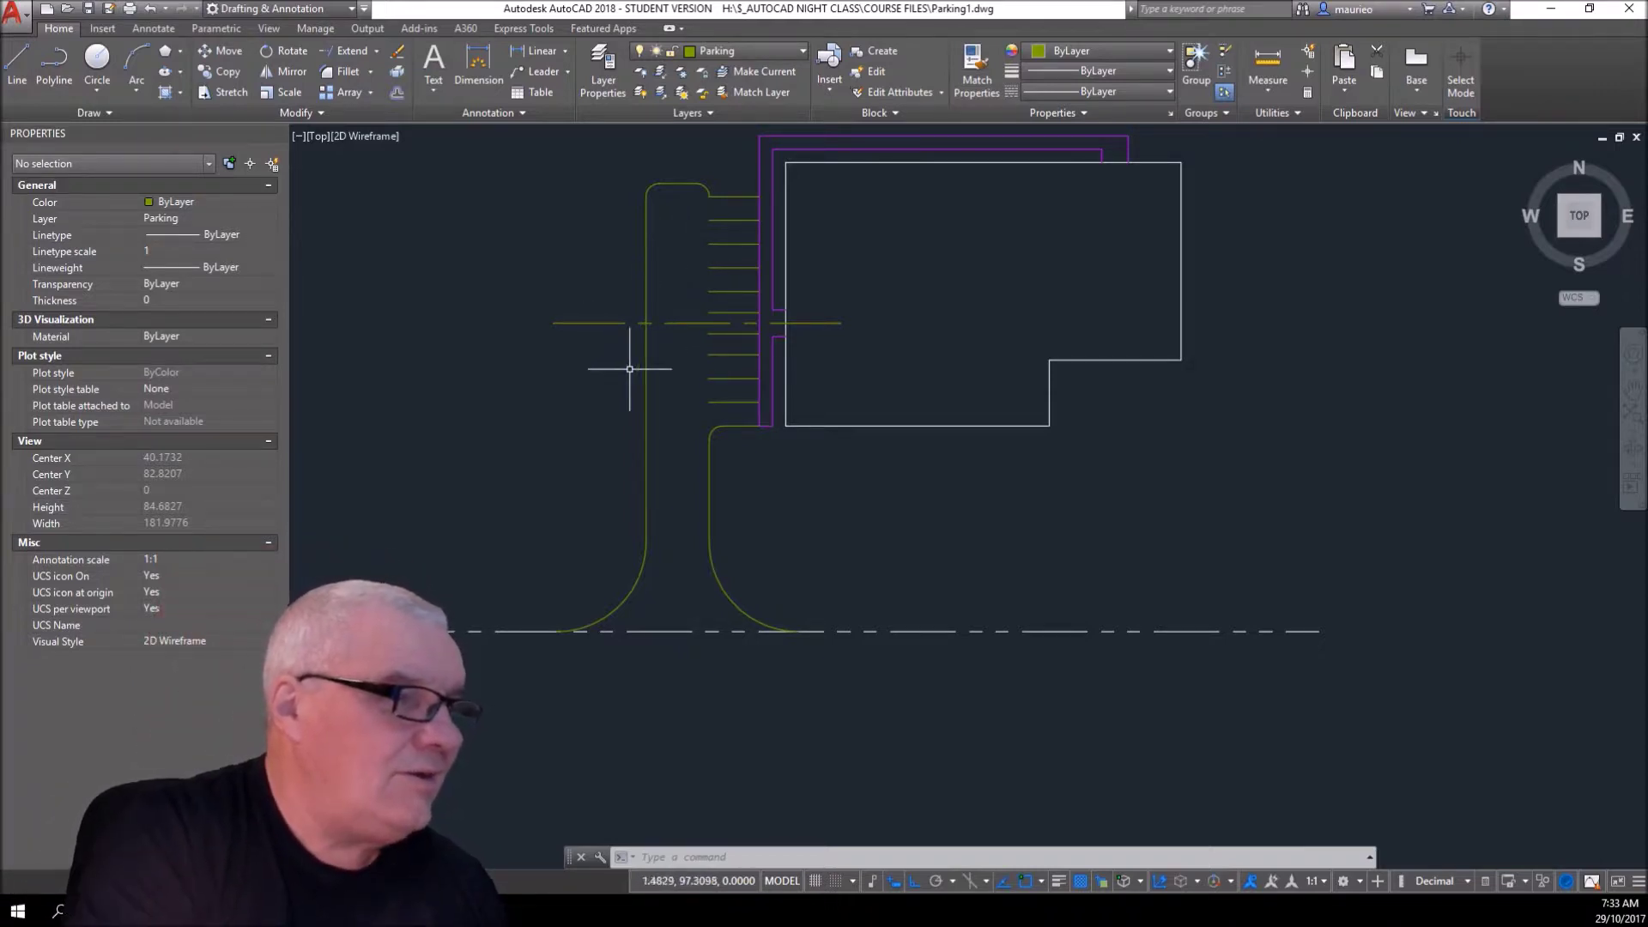
middle_drag(629, 369, 791, 443)
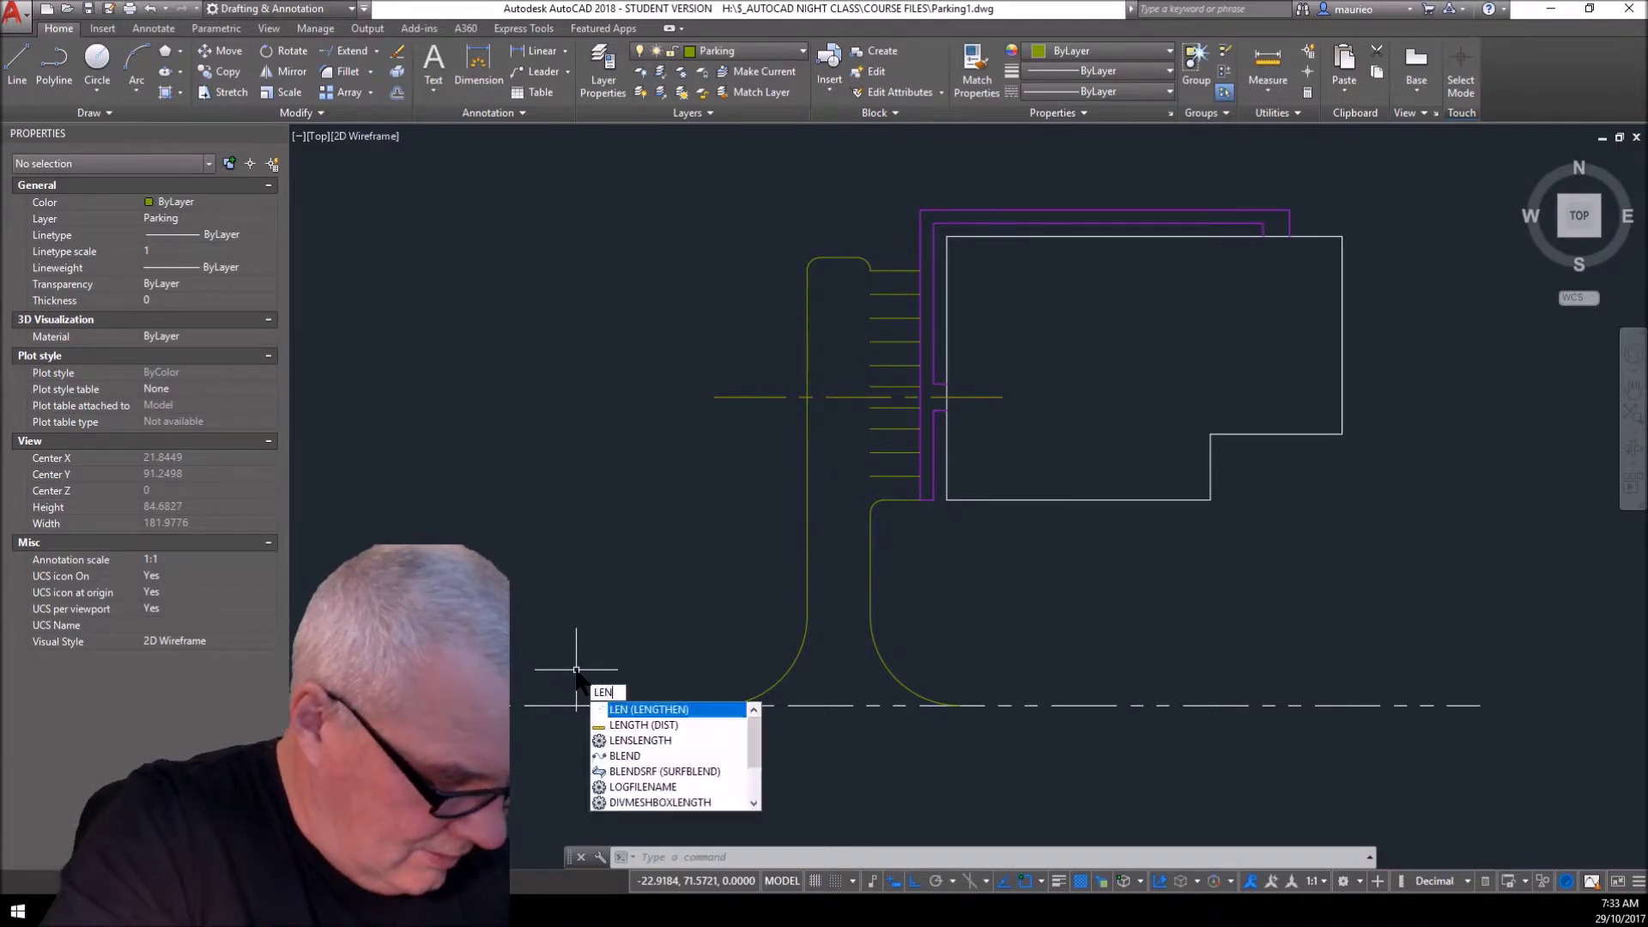
- Dynamically lengthen the horizontal centre line, dragging its left end far to the left
key(Return)
text(dy)
key(Return)
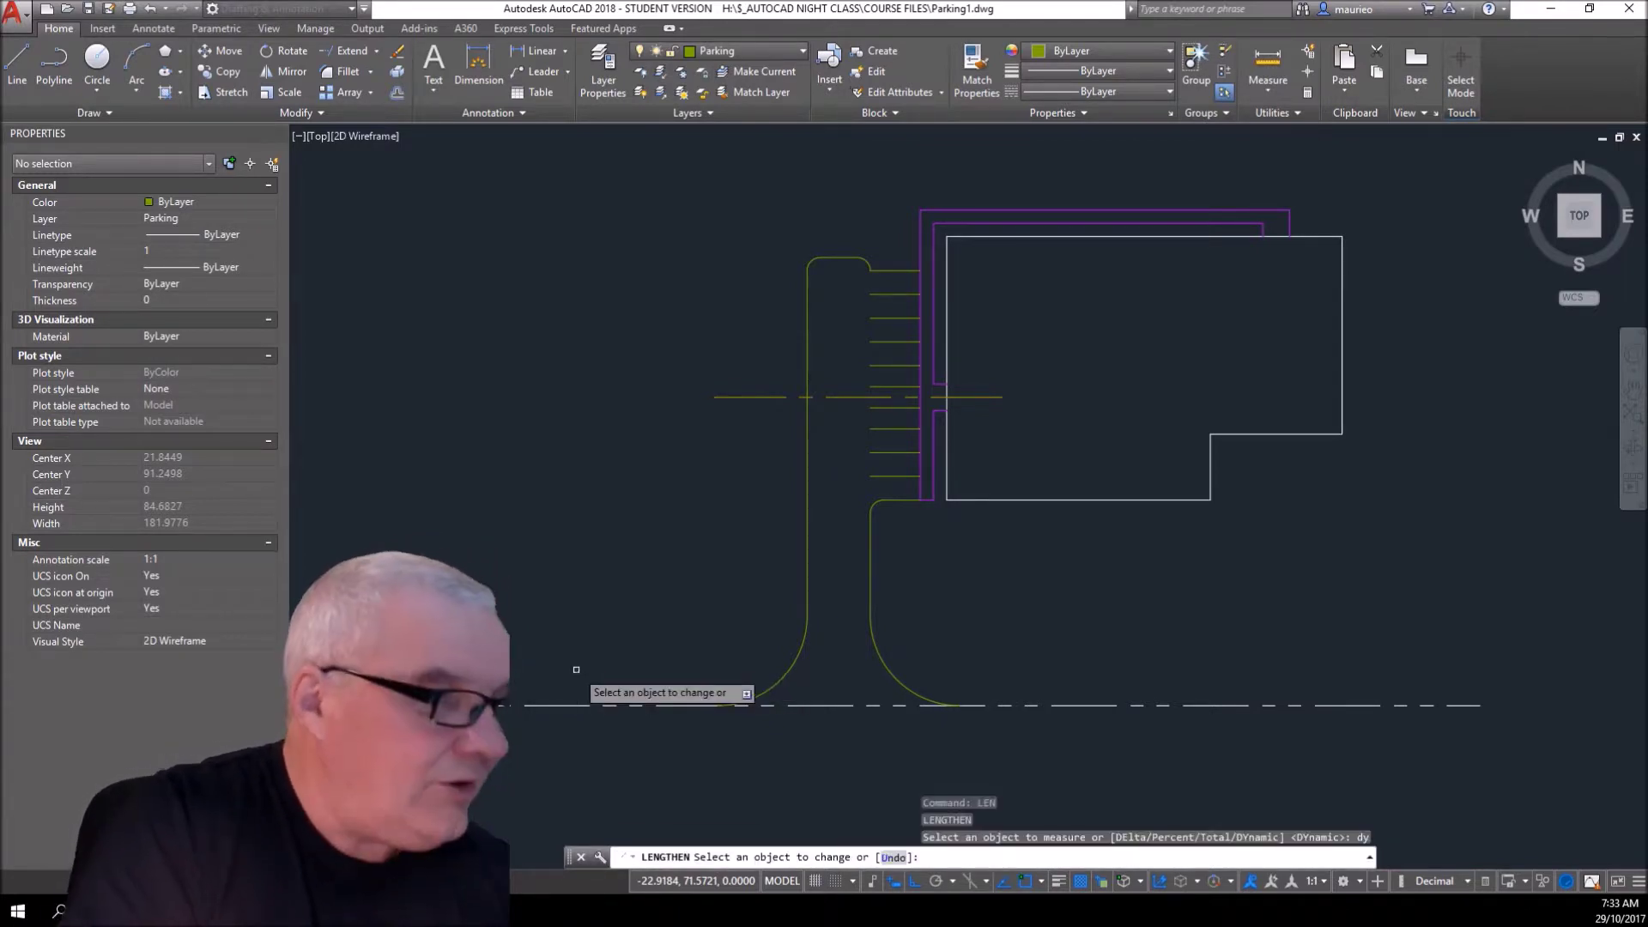
click(719, 395)
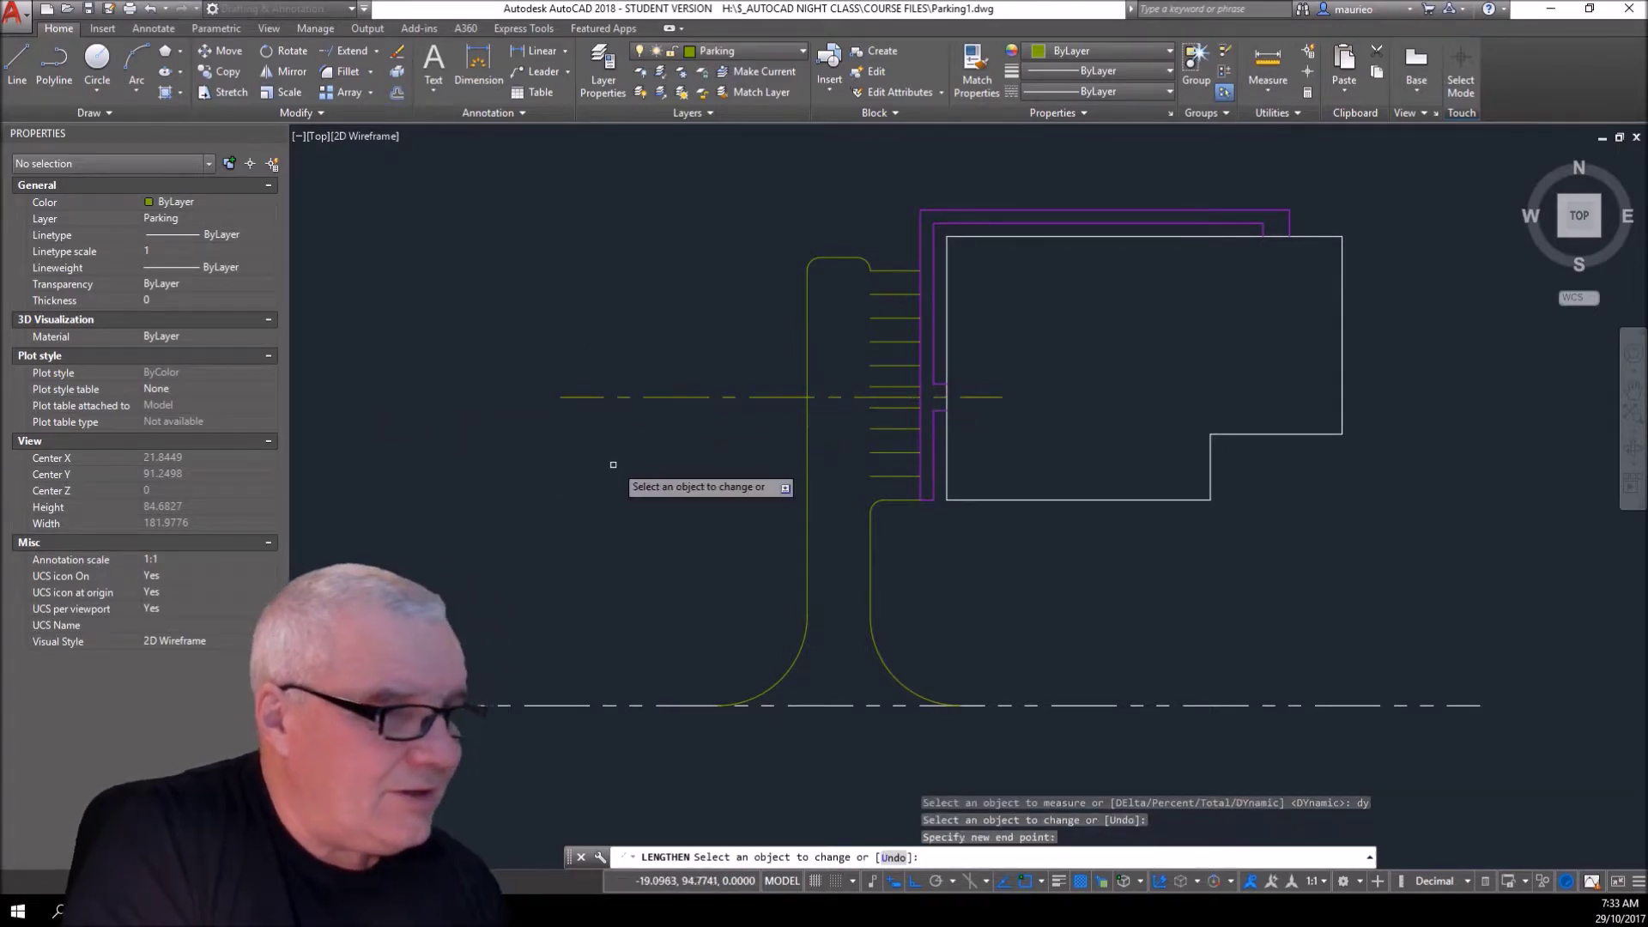
click(584, 398)
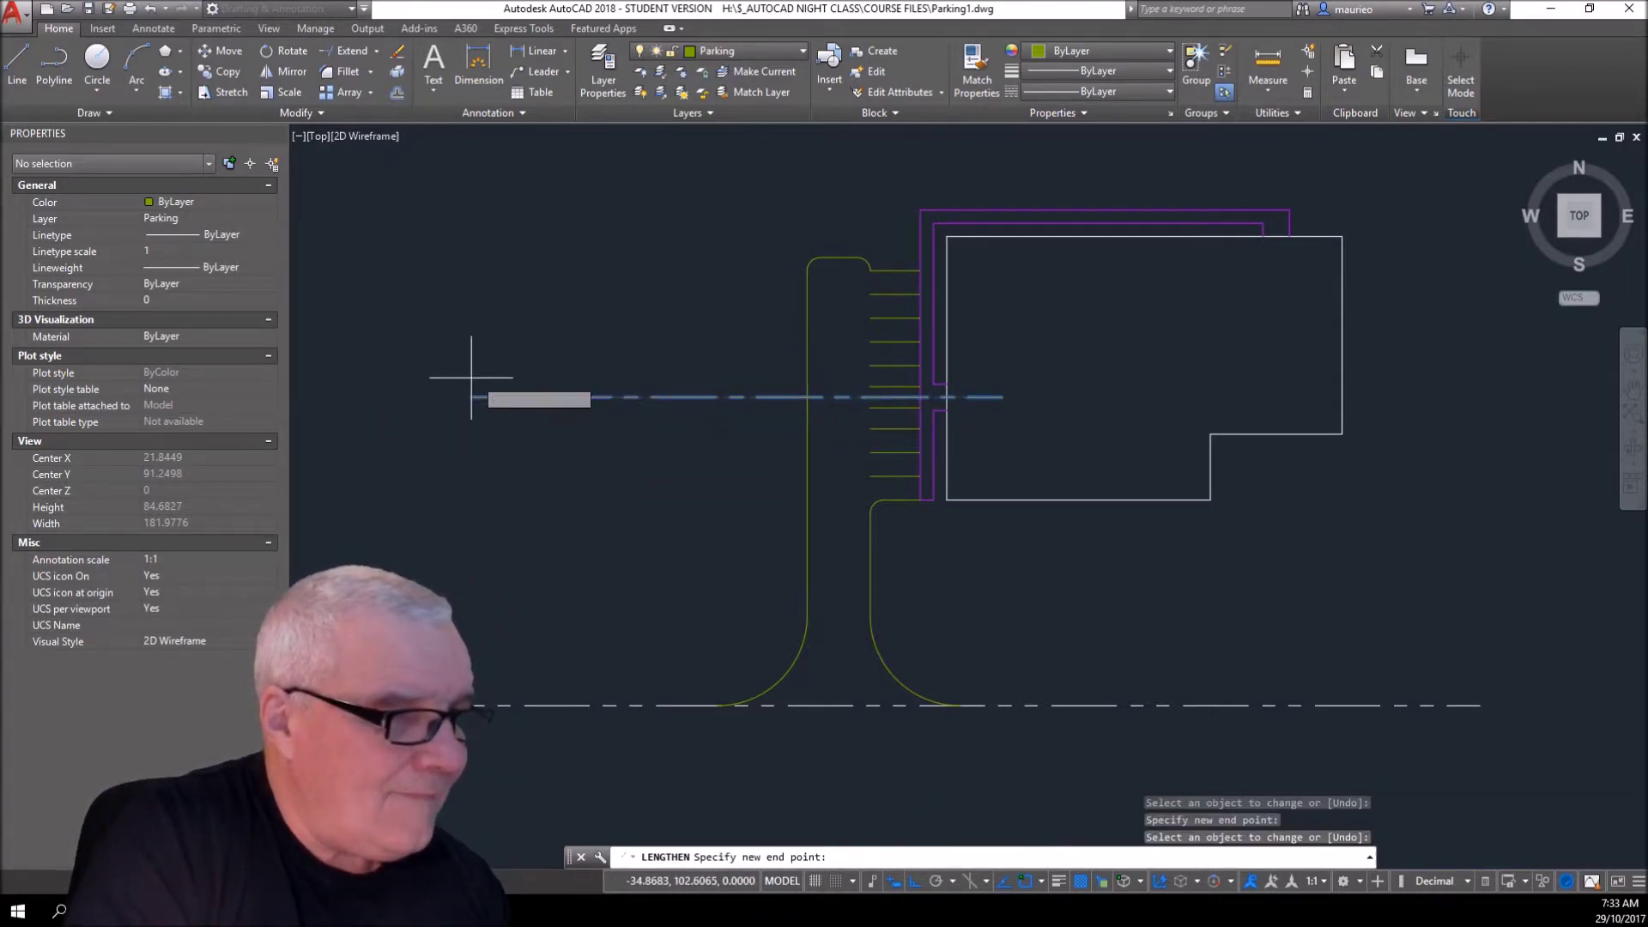
click(392, 382)
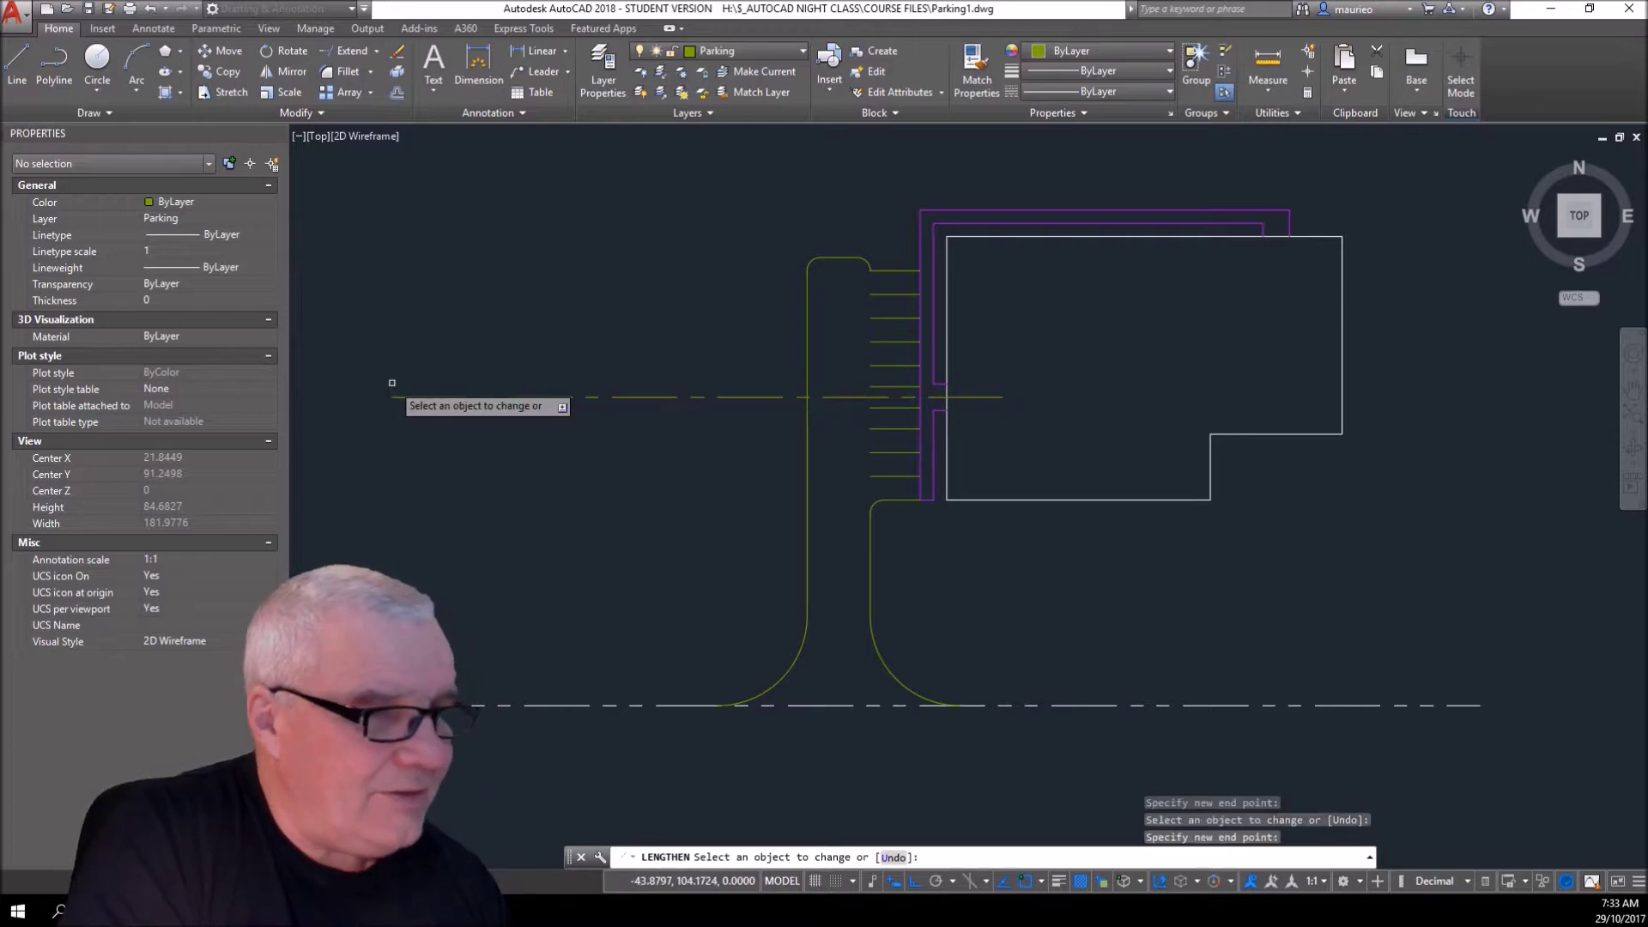
- Reset the centre line's right end to sit just past the stall stripes
click(992, 397)
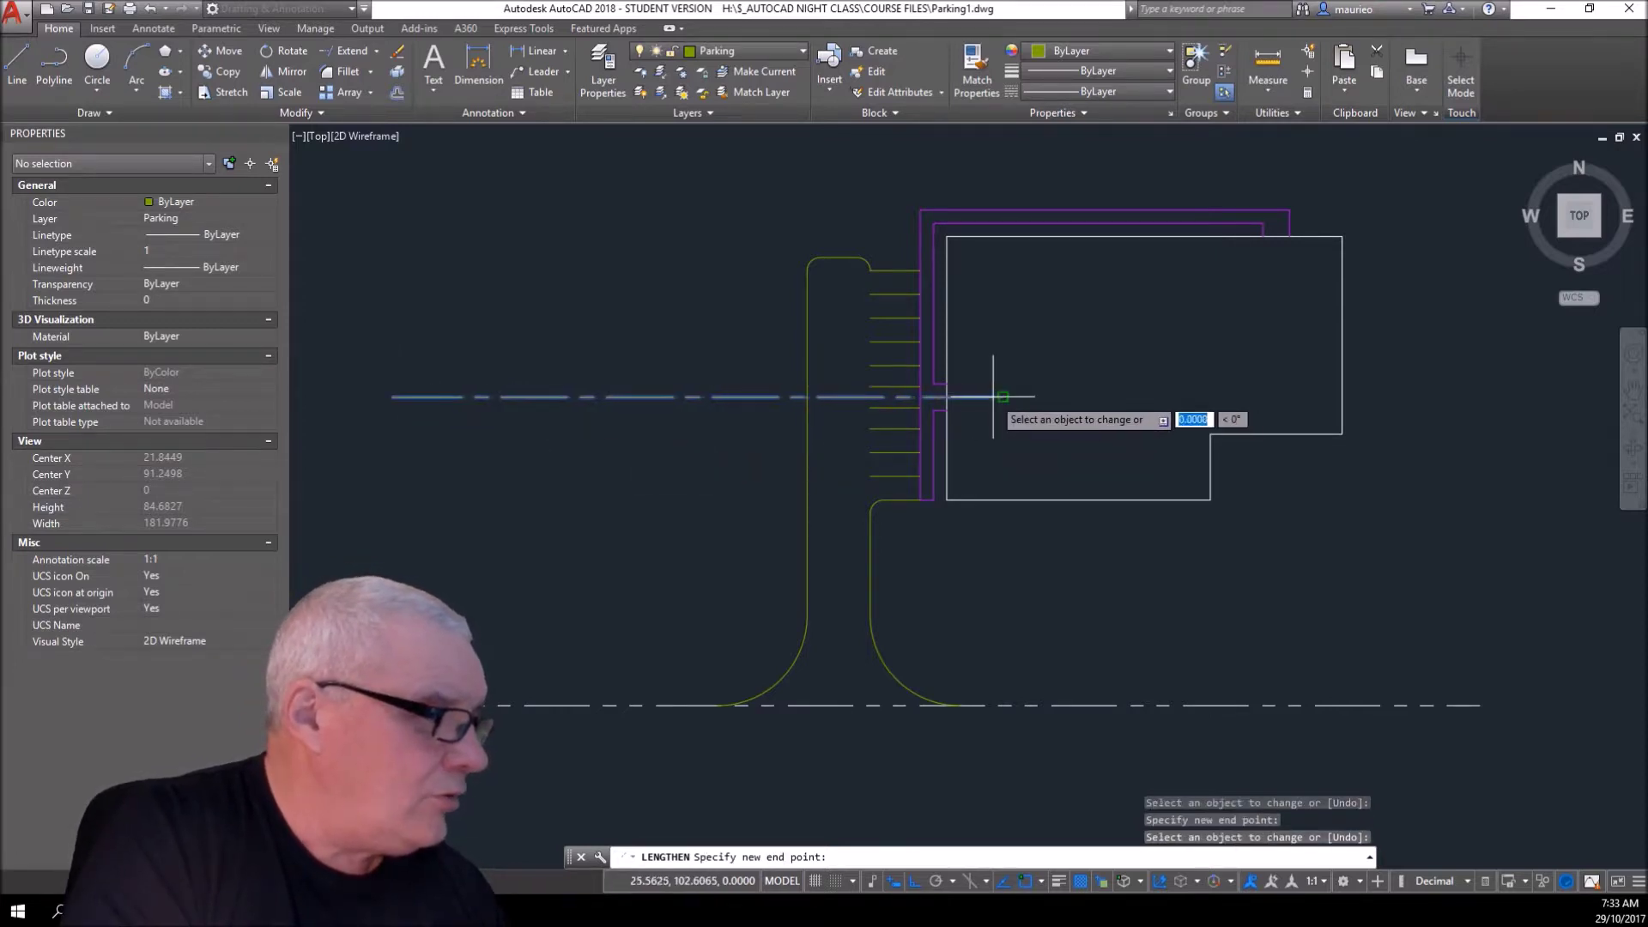
click(958, 396)
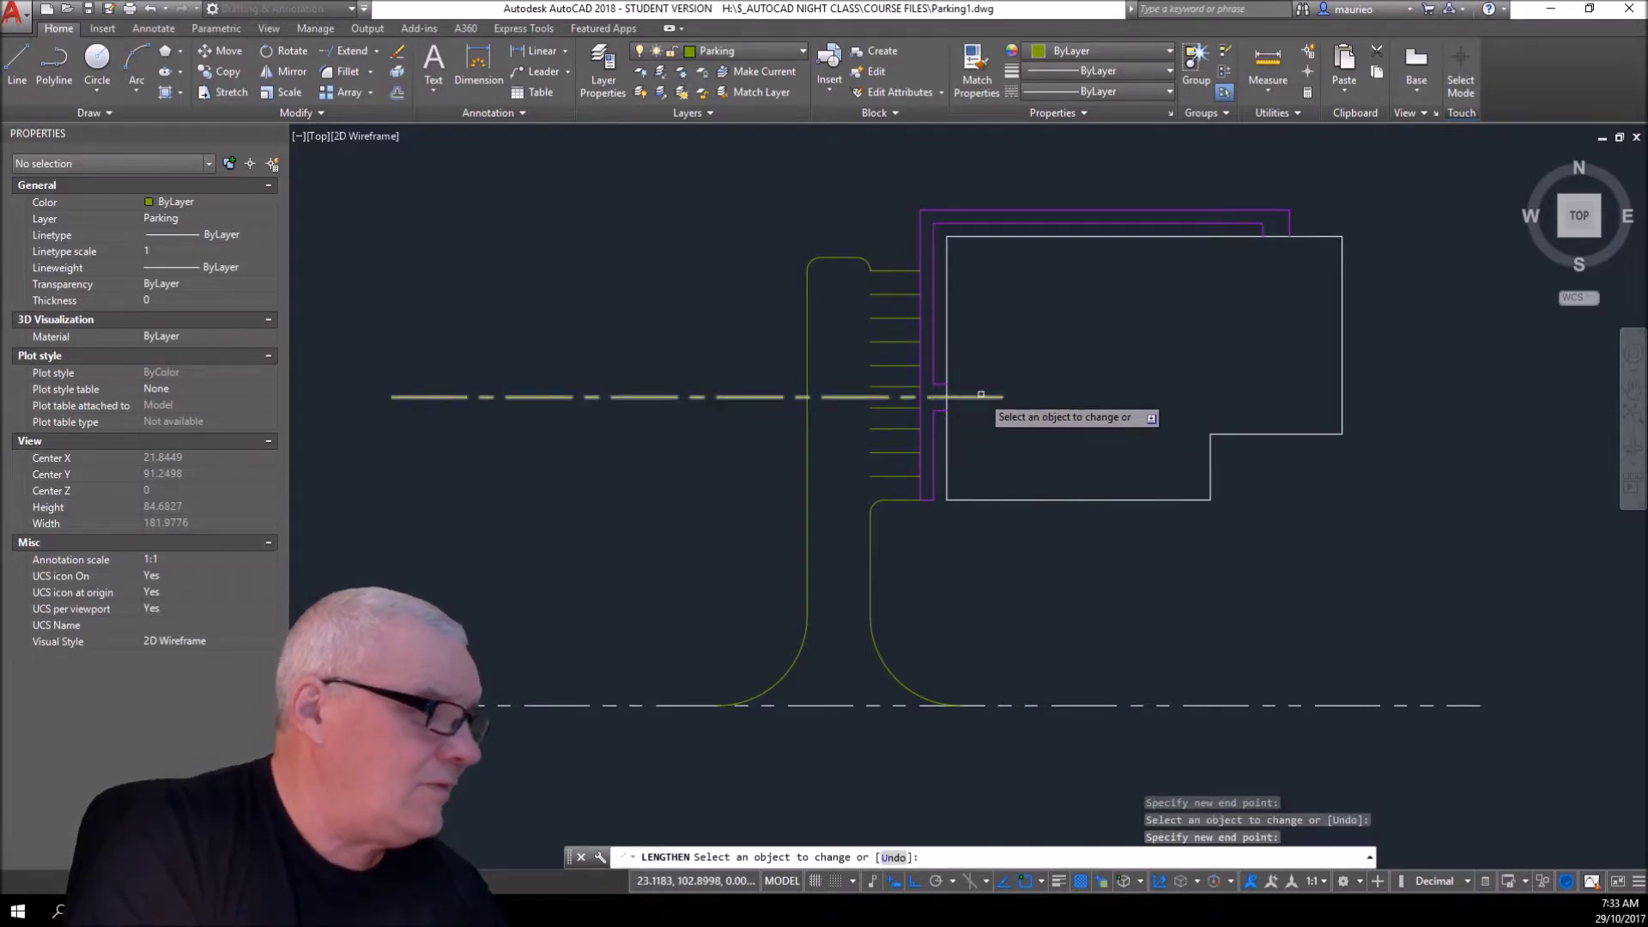
click(996, 397)
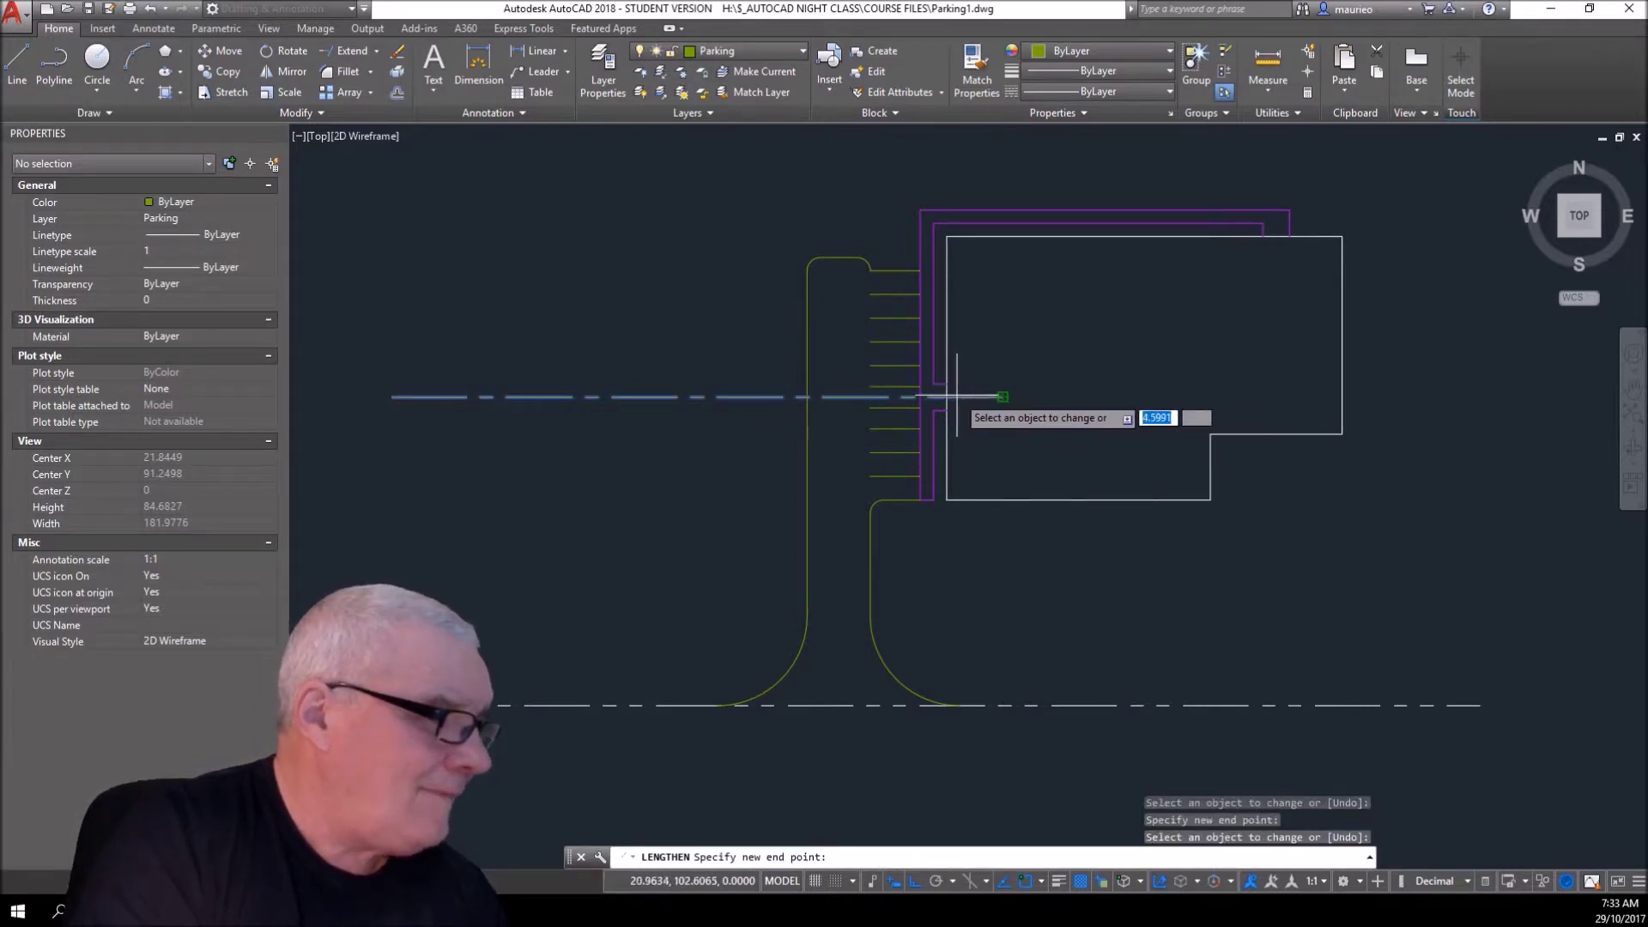
click(959, 397)
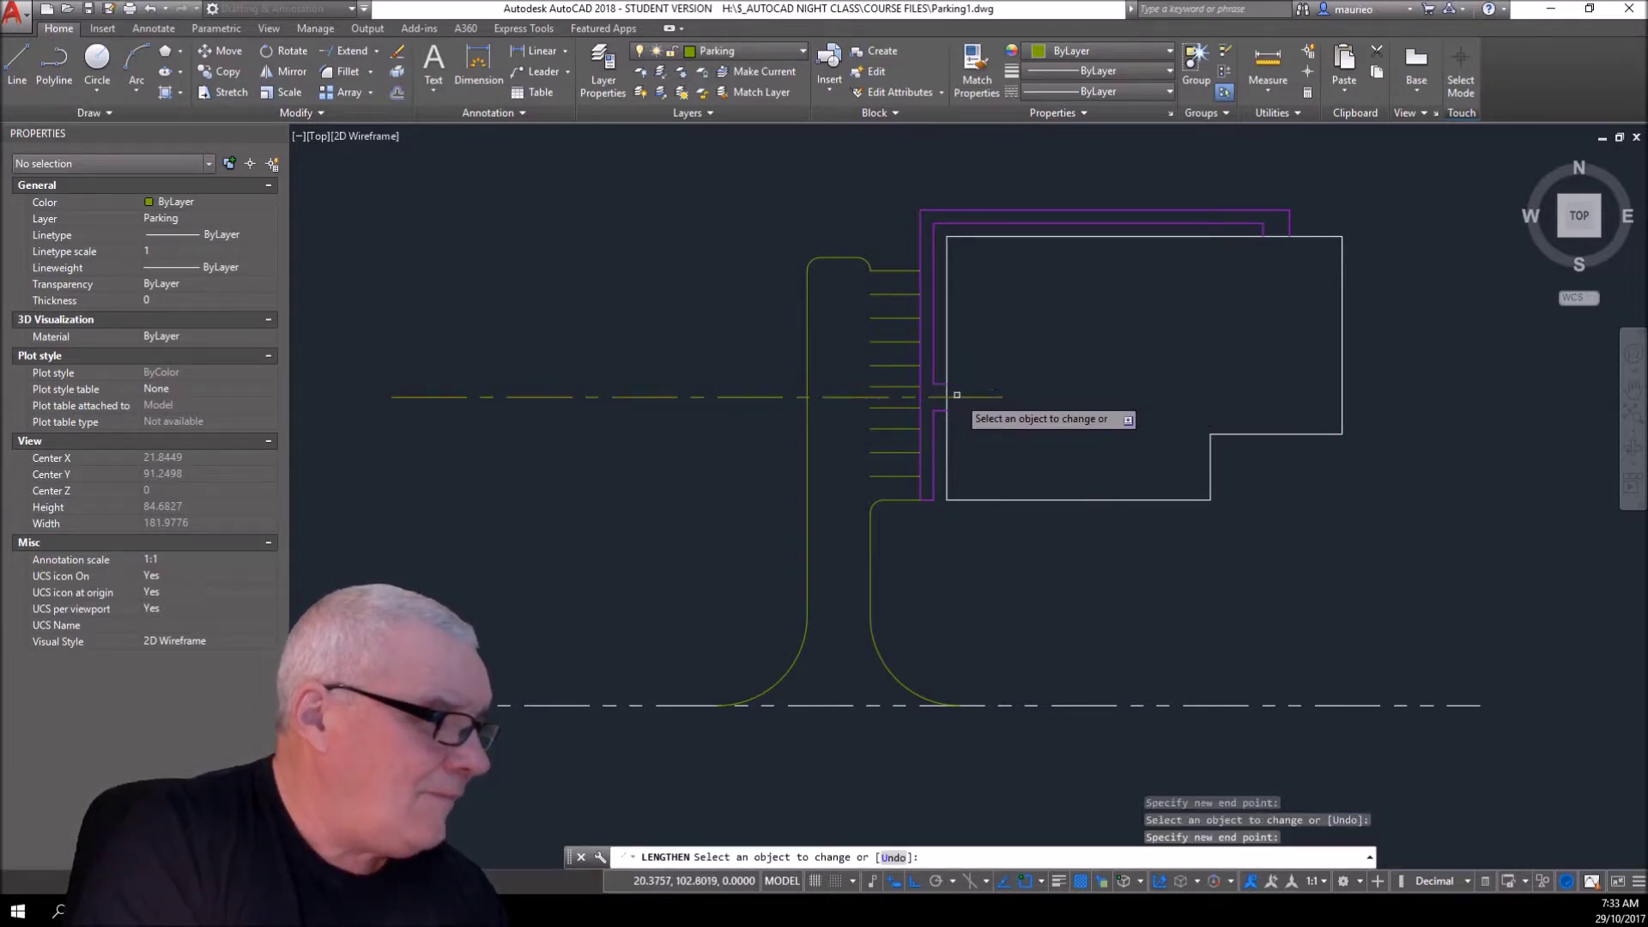
click(1001, 397)
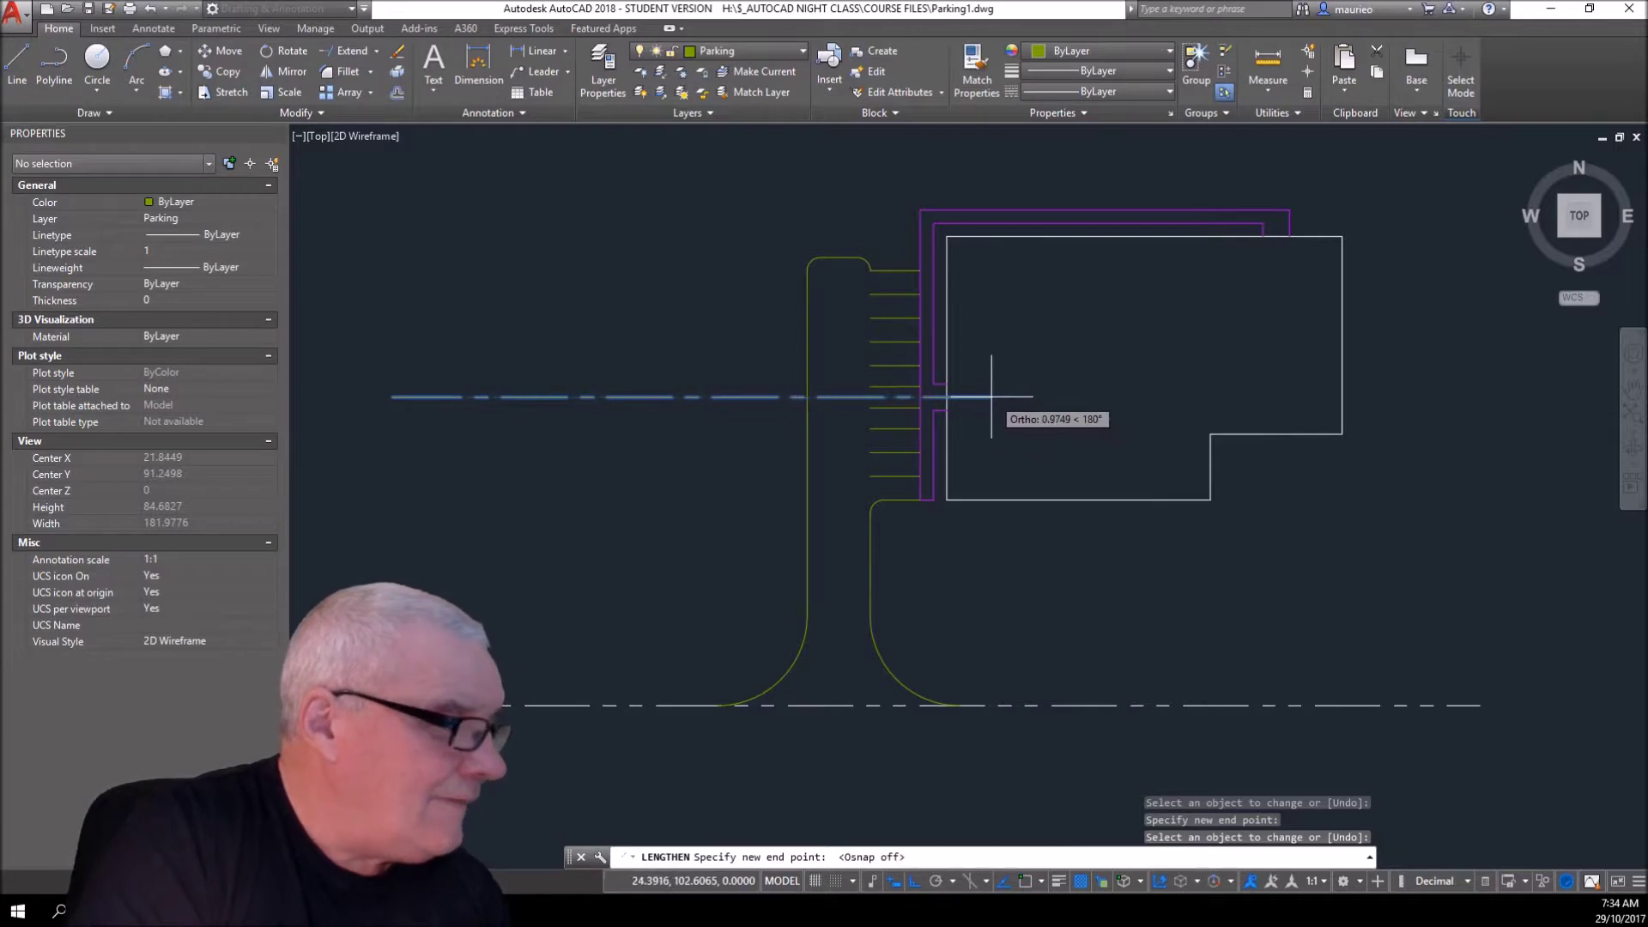
click(965, 398)
click(965, 398)
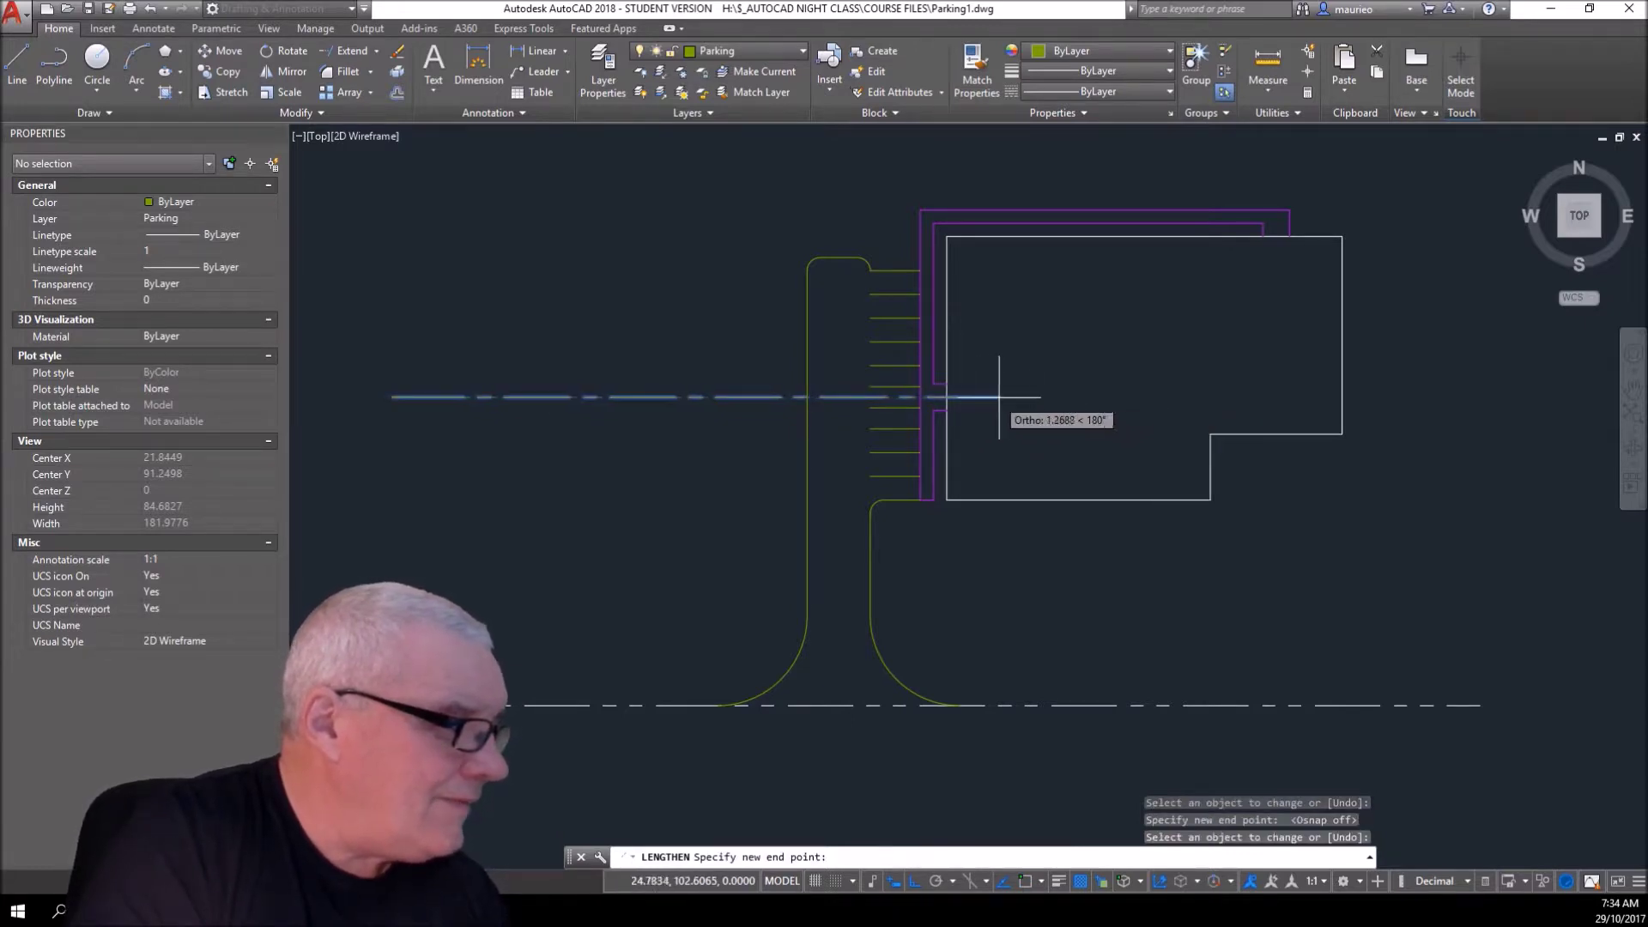
click(959, 396)
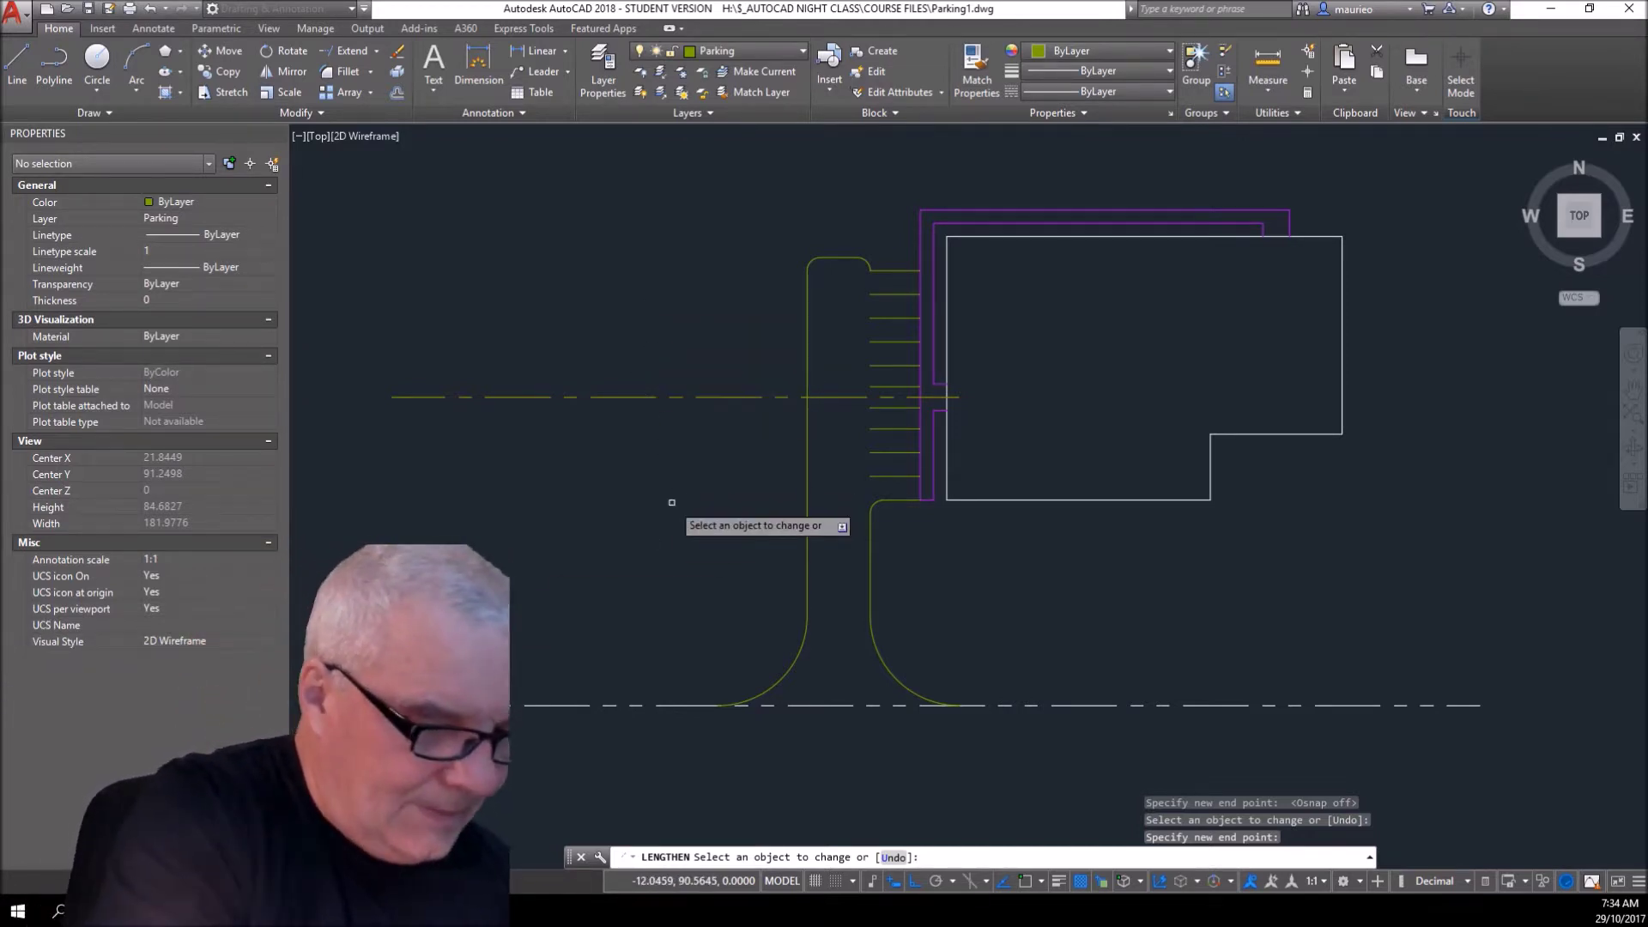
- Offset the centre line 3.9, placing one copy above it and one below it
key(Escape)
key(Escape)
text(o)
key(Return)
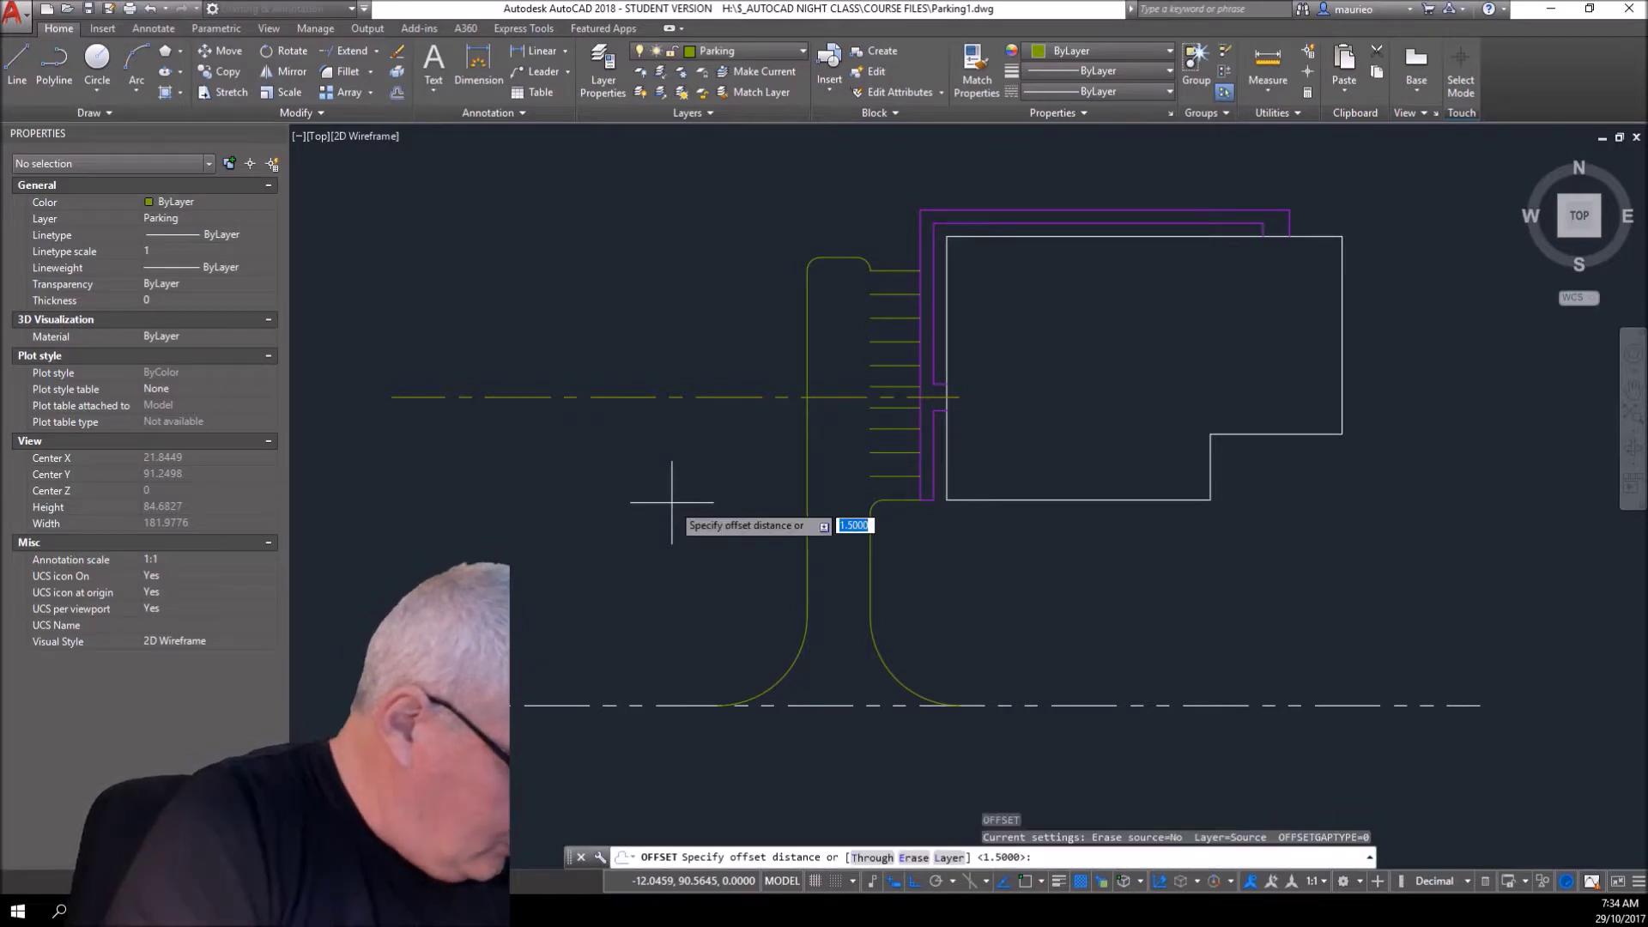
text(3.9)
key(Return)
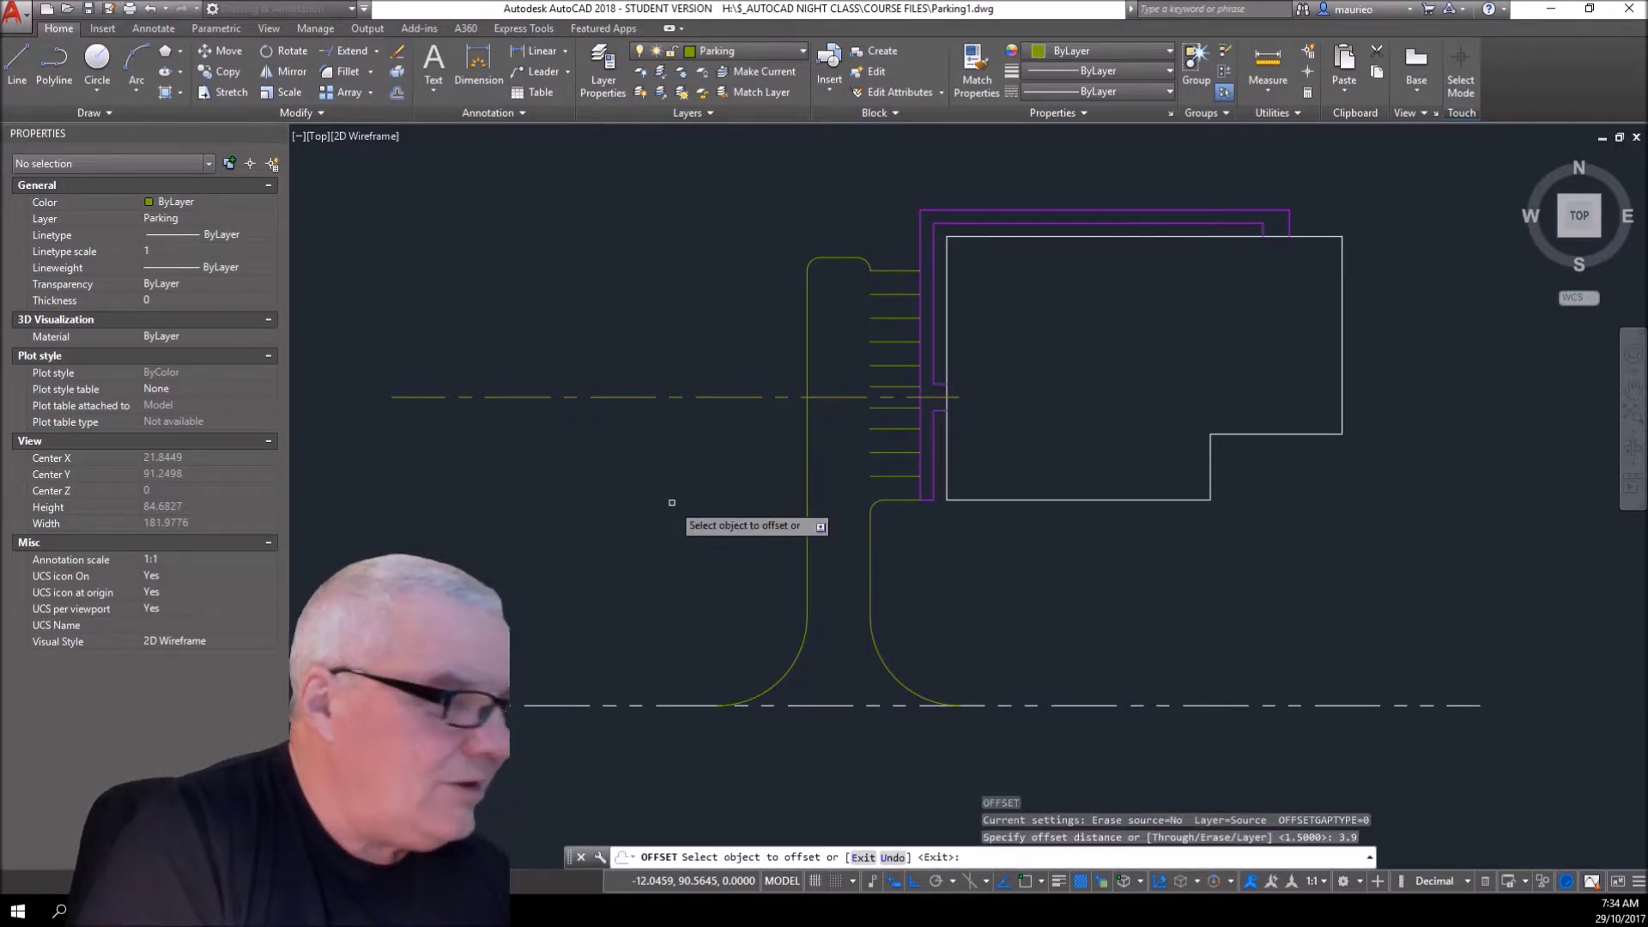
click(629, 396)
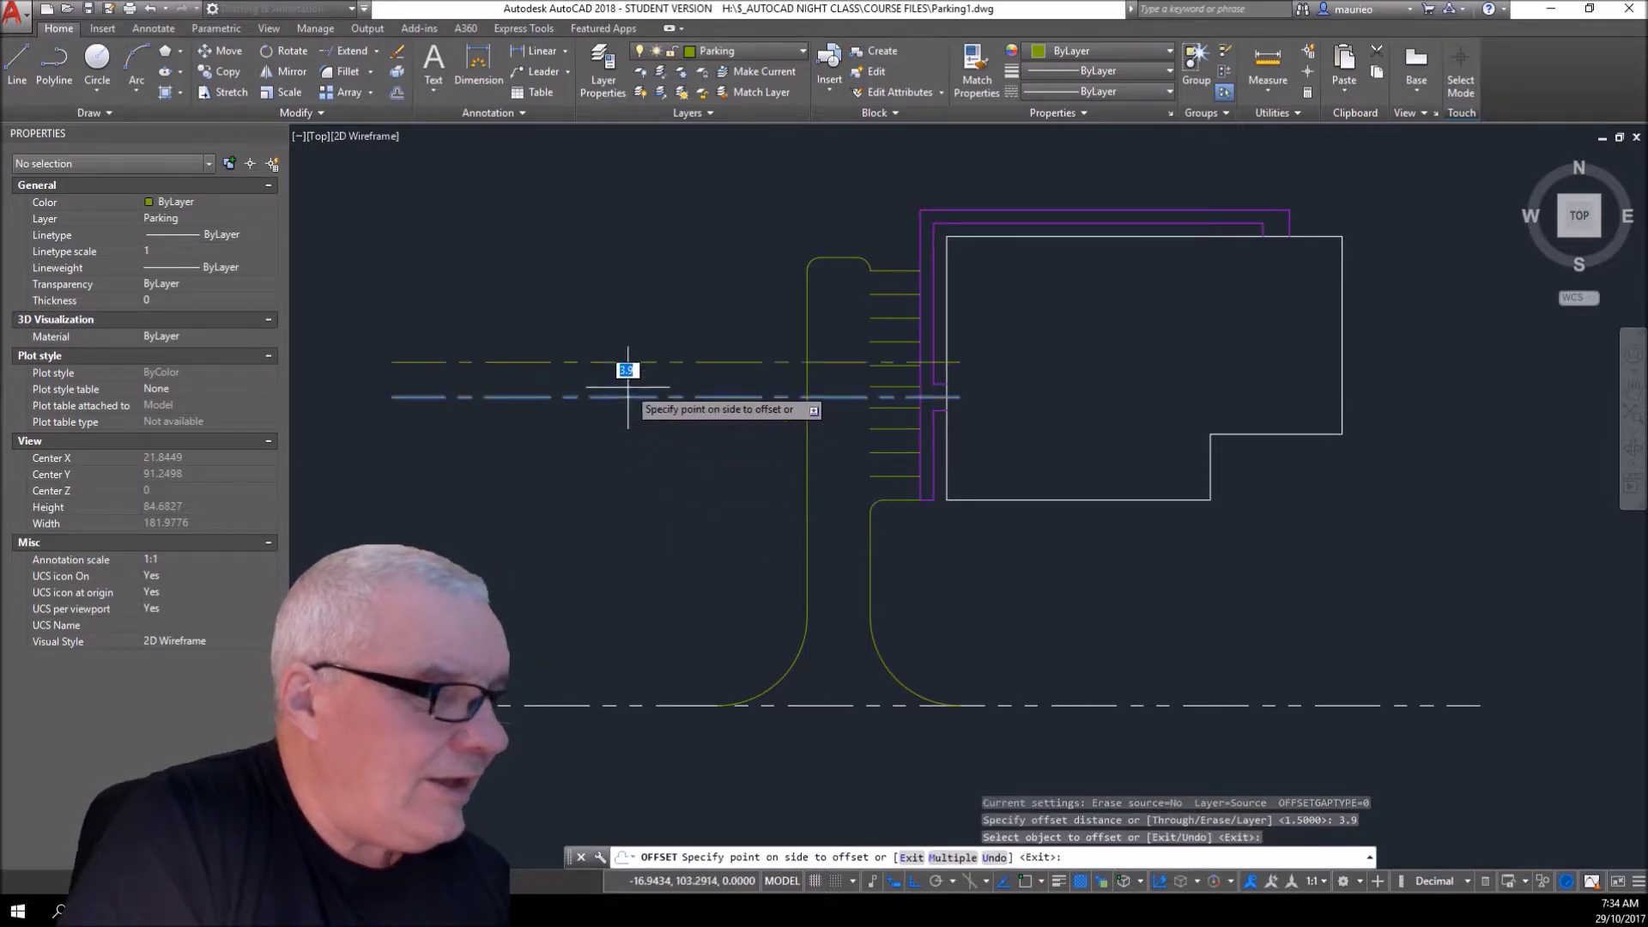
click(627, 378)
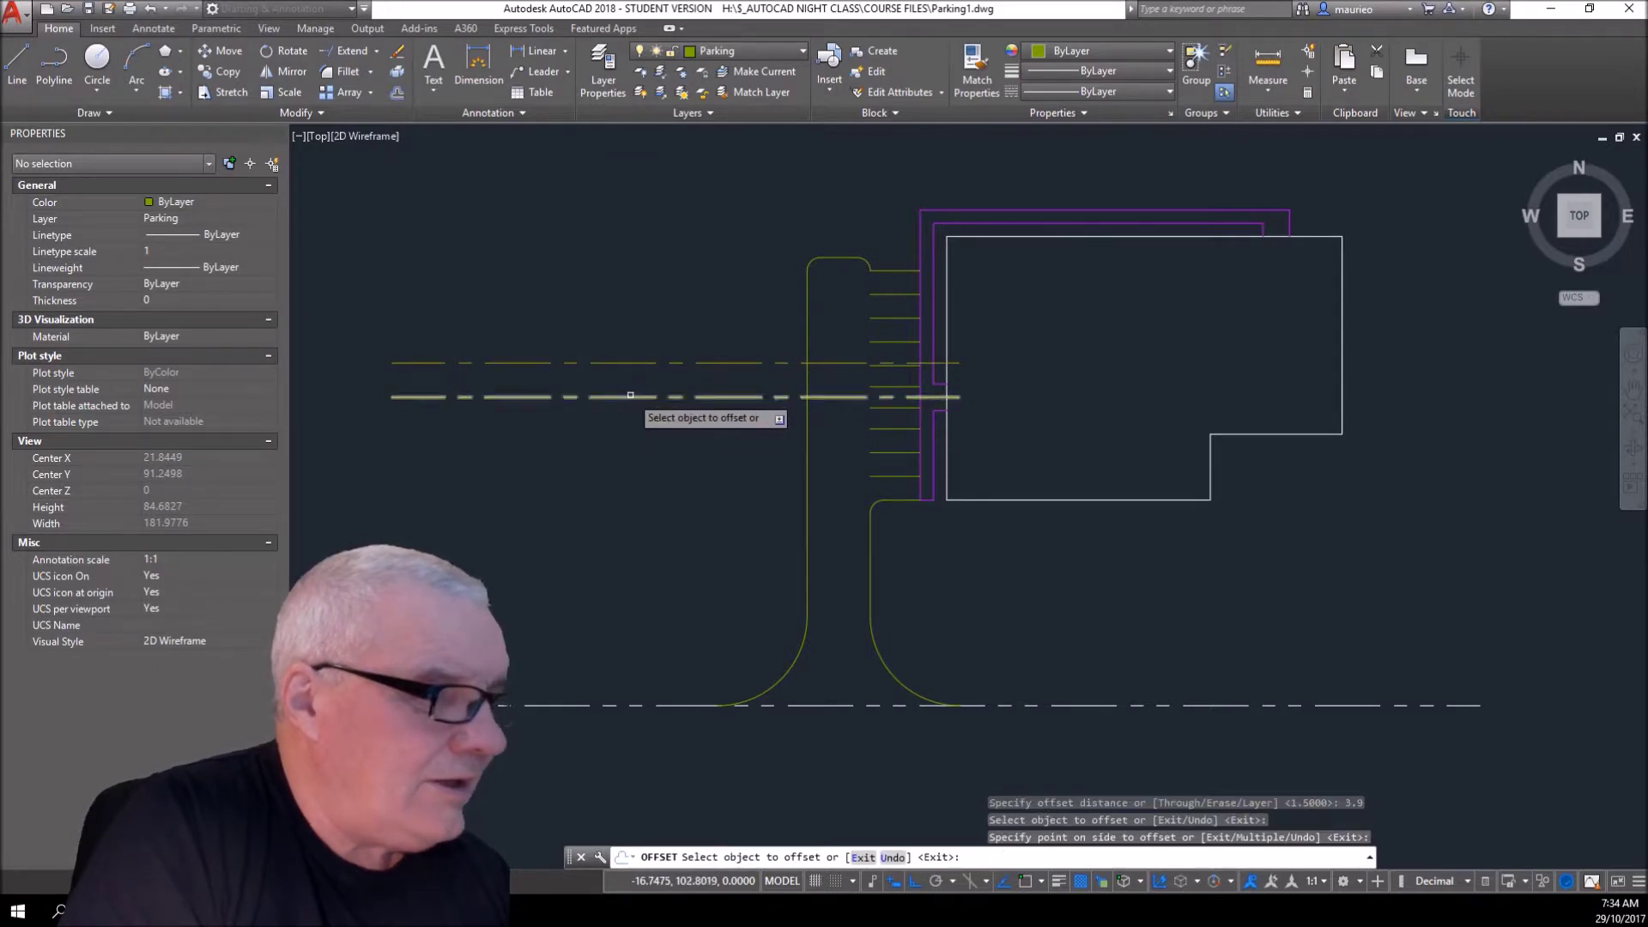
click(630, 397)
click(635, 481)
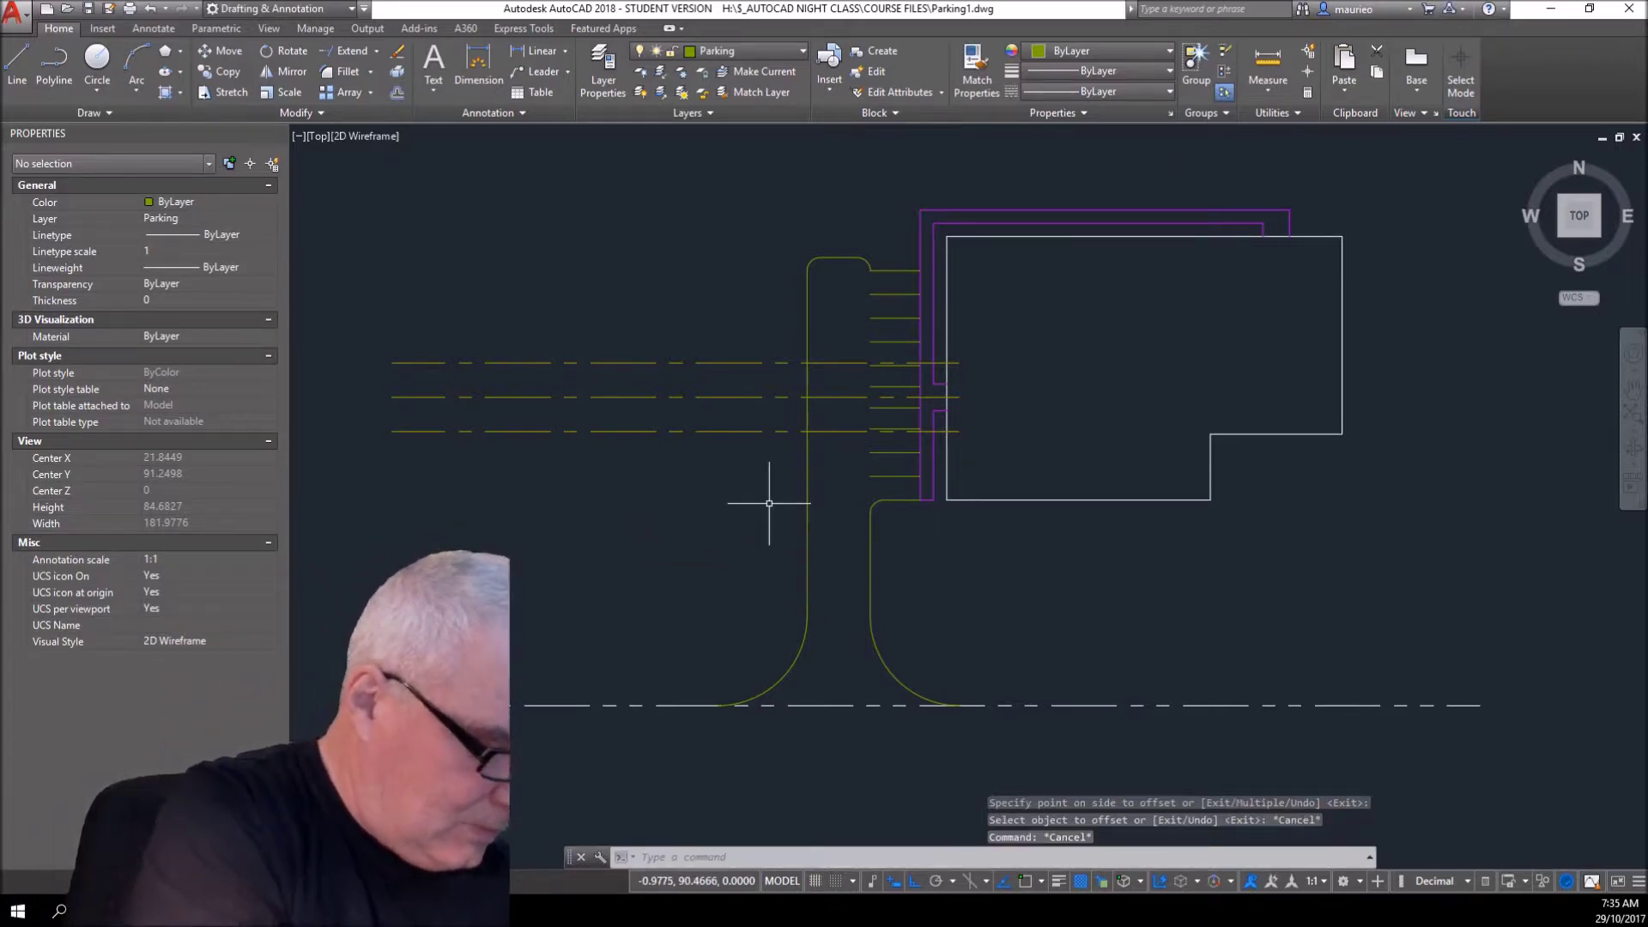
- Offset the driveway's left edge line 2.85 units to its left
text(o)
key(Return)
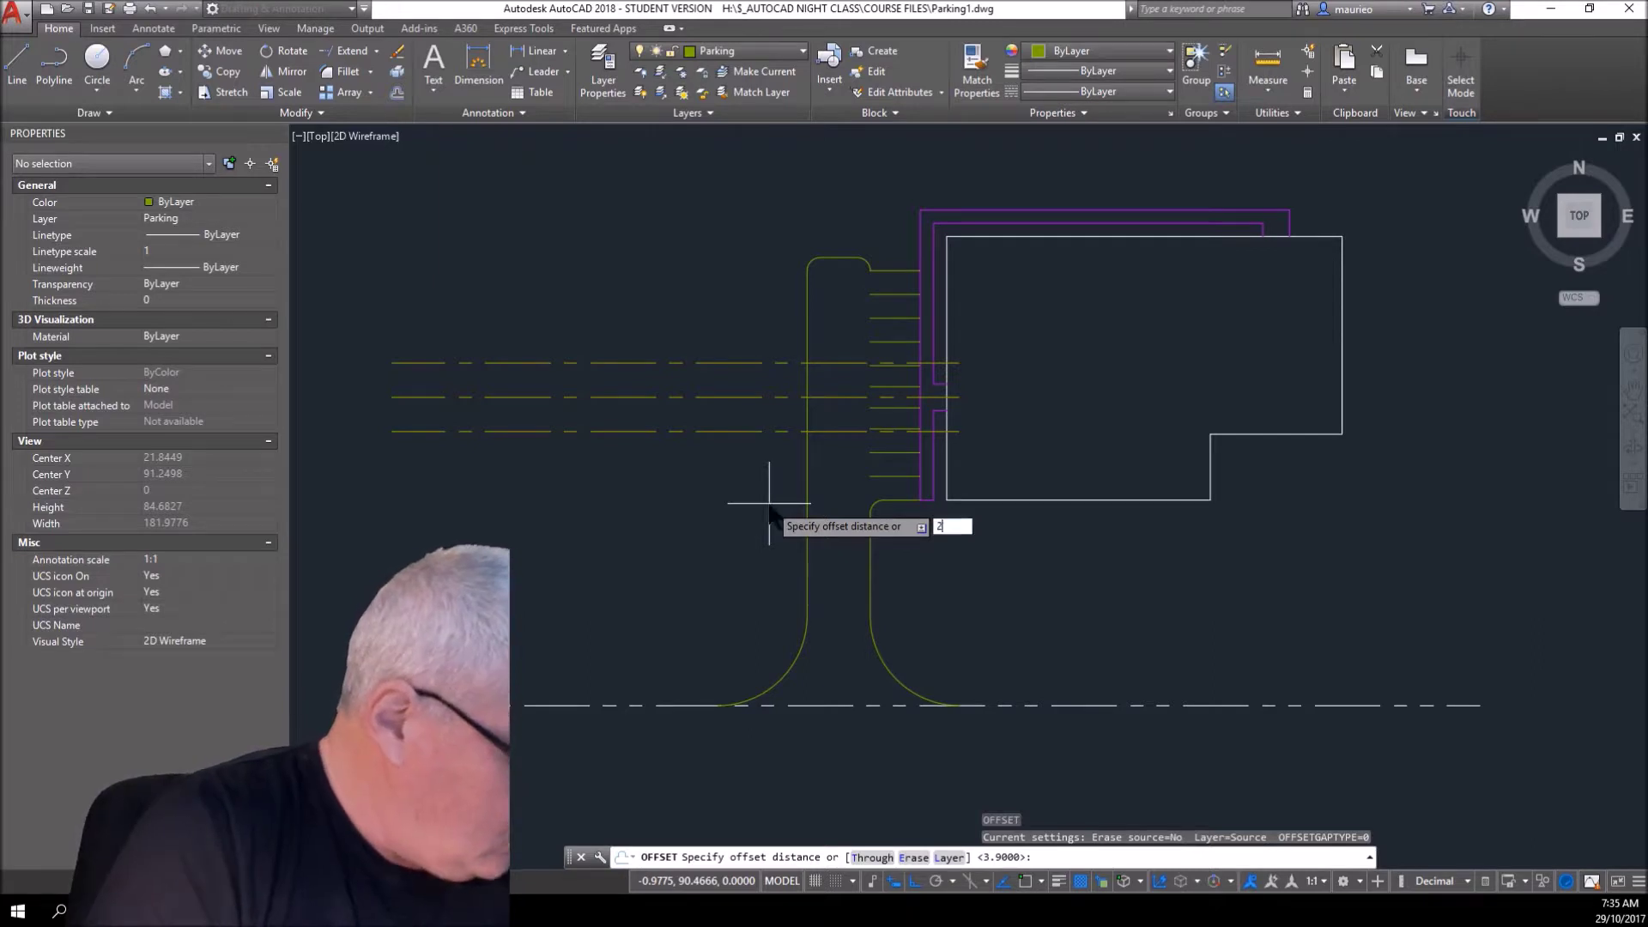
key(Return)
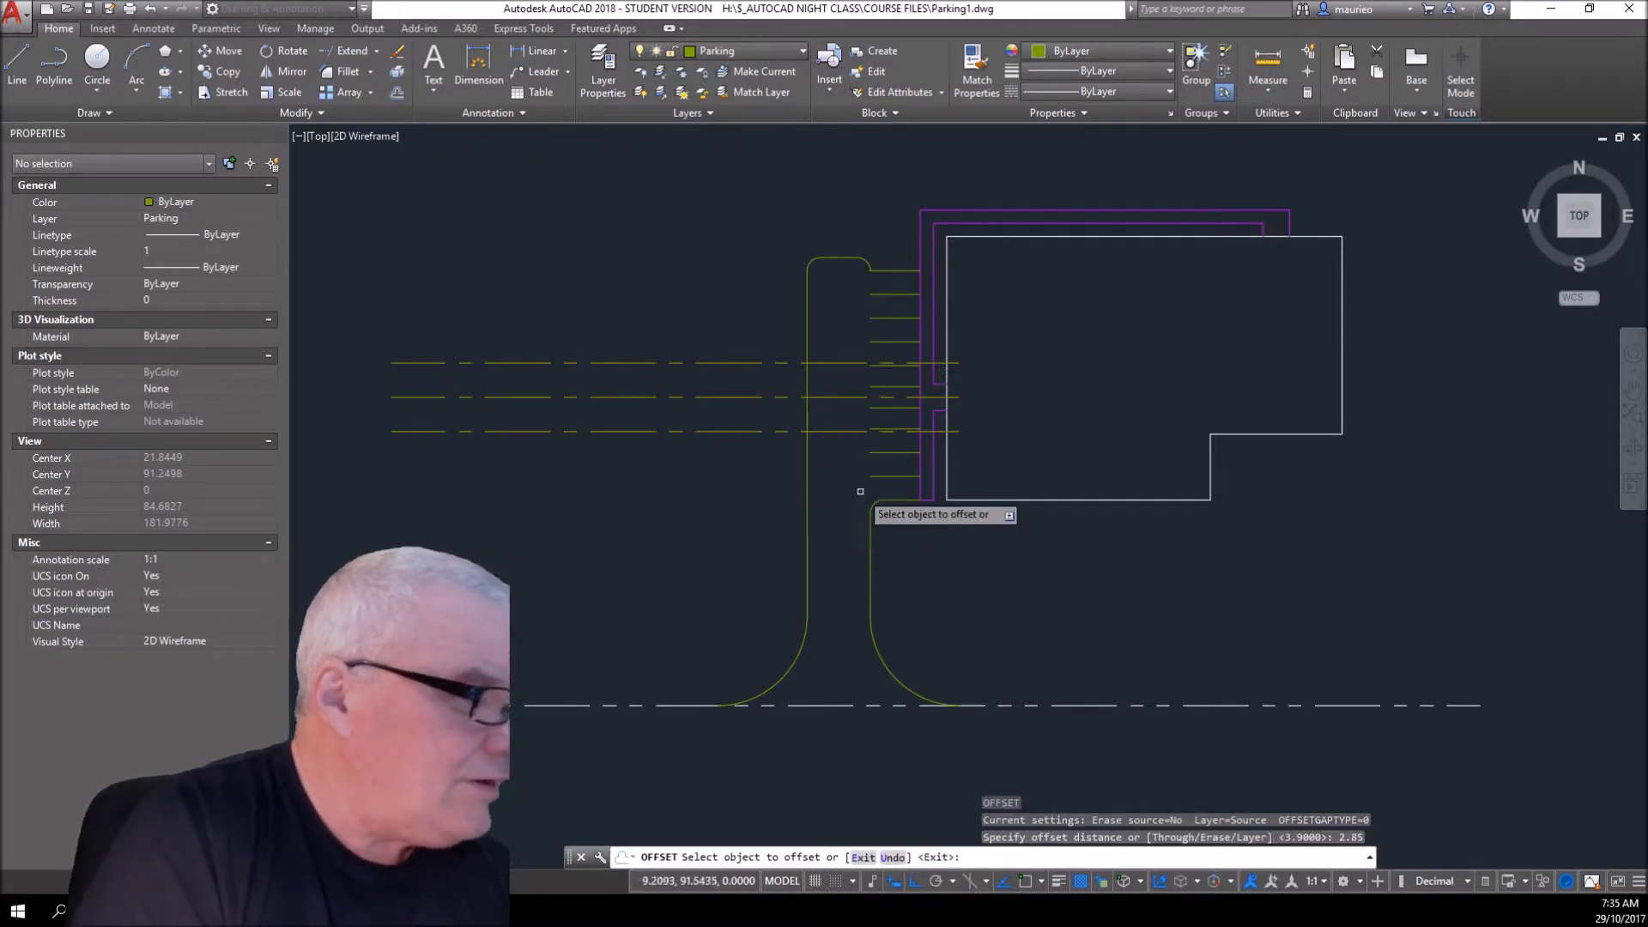
click(805, 474)
click(772, 478)
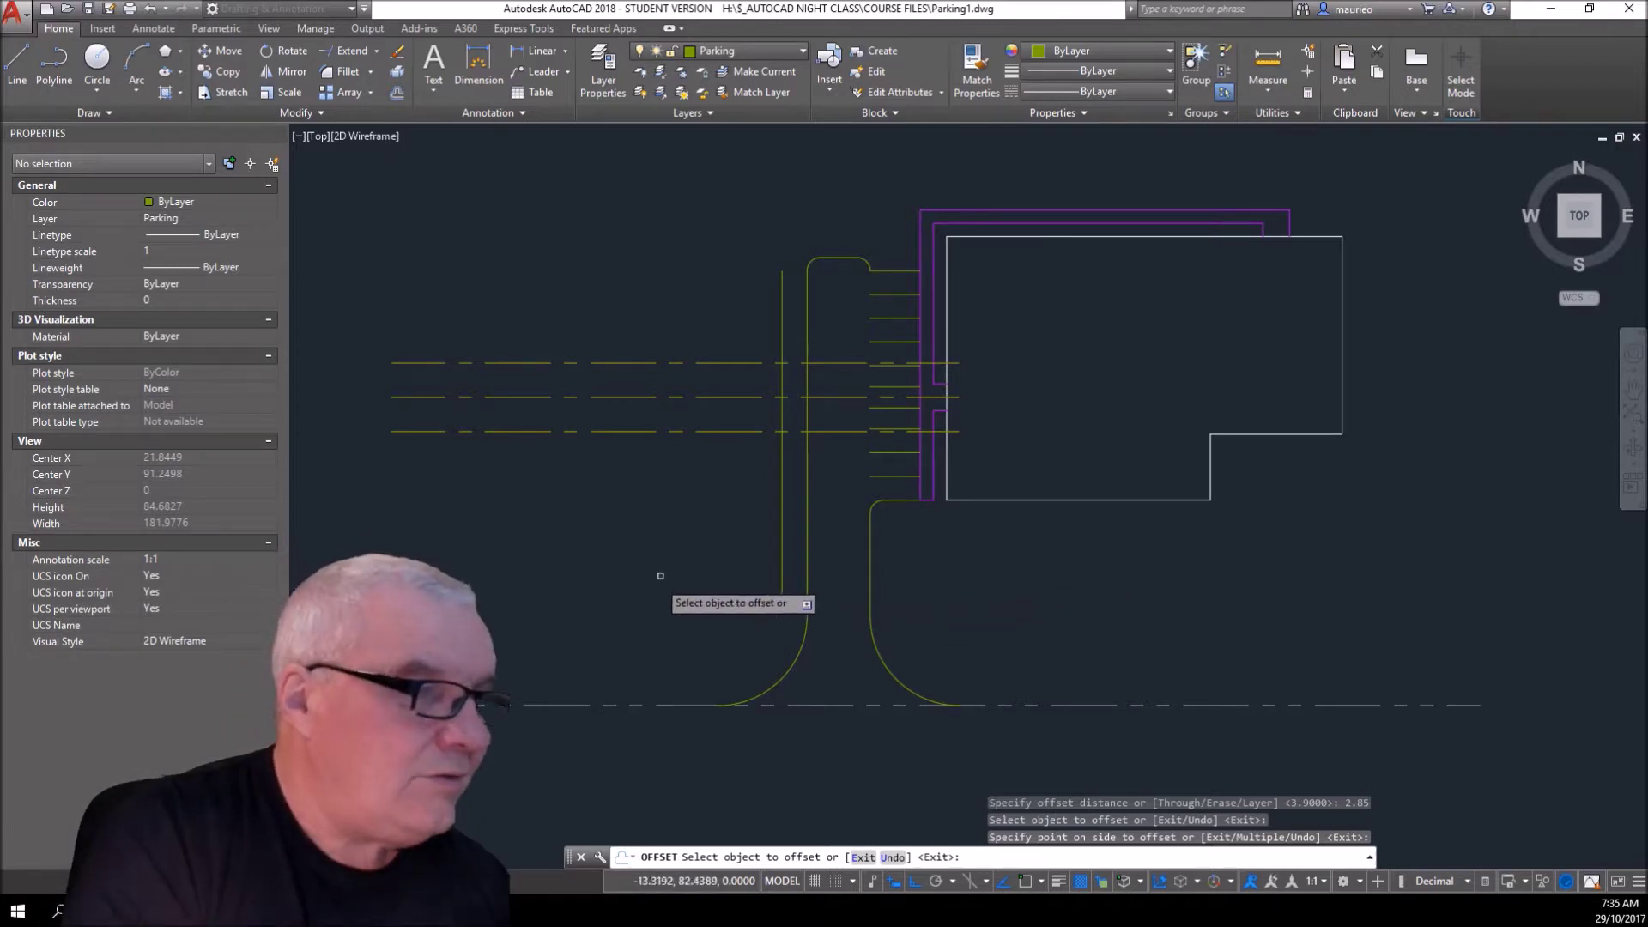
key(Escape)
key(Escape)
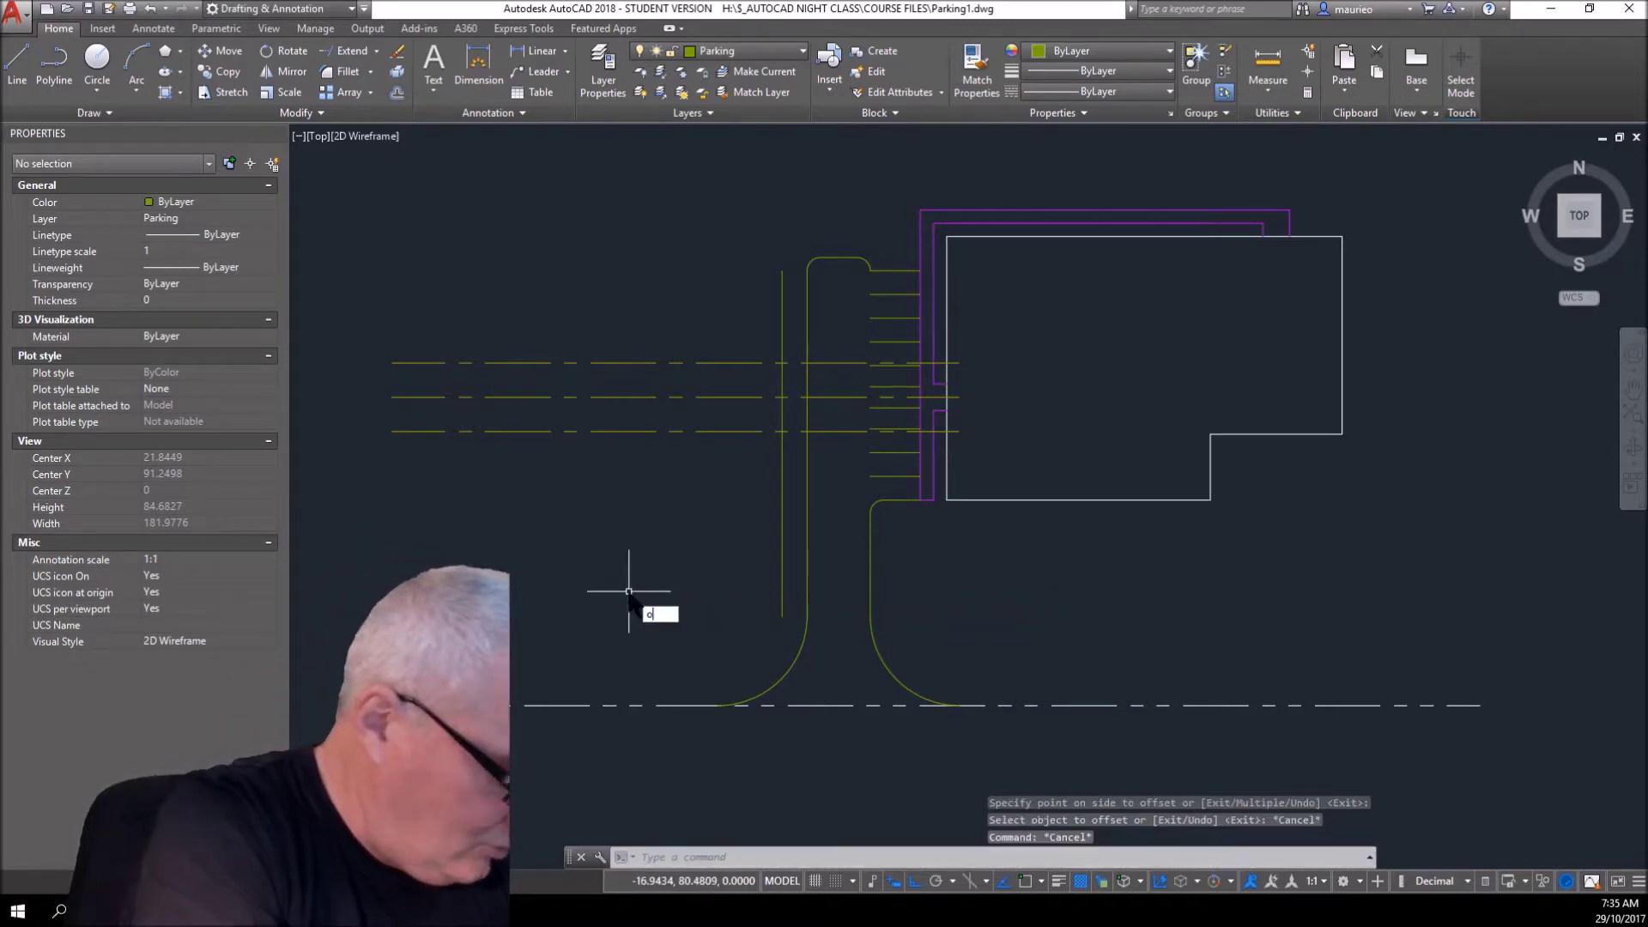
- Offset the upper dashed line 5.7 upward and the lower dashed line 5.7 downward
key(Return)
text(5.7)
key(Return)
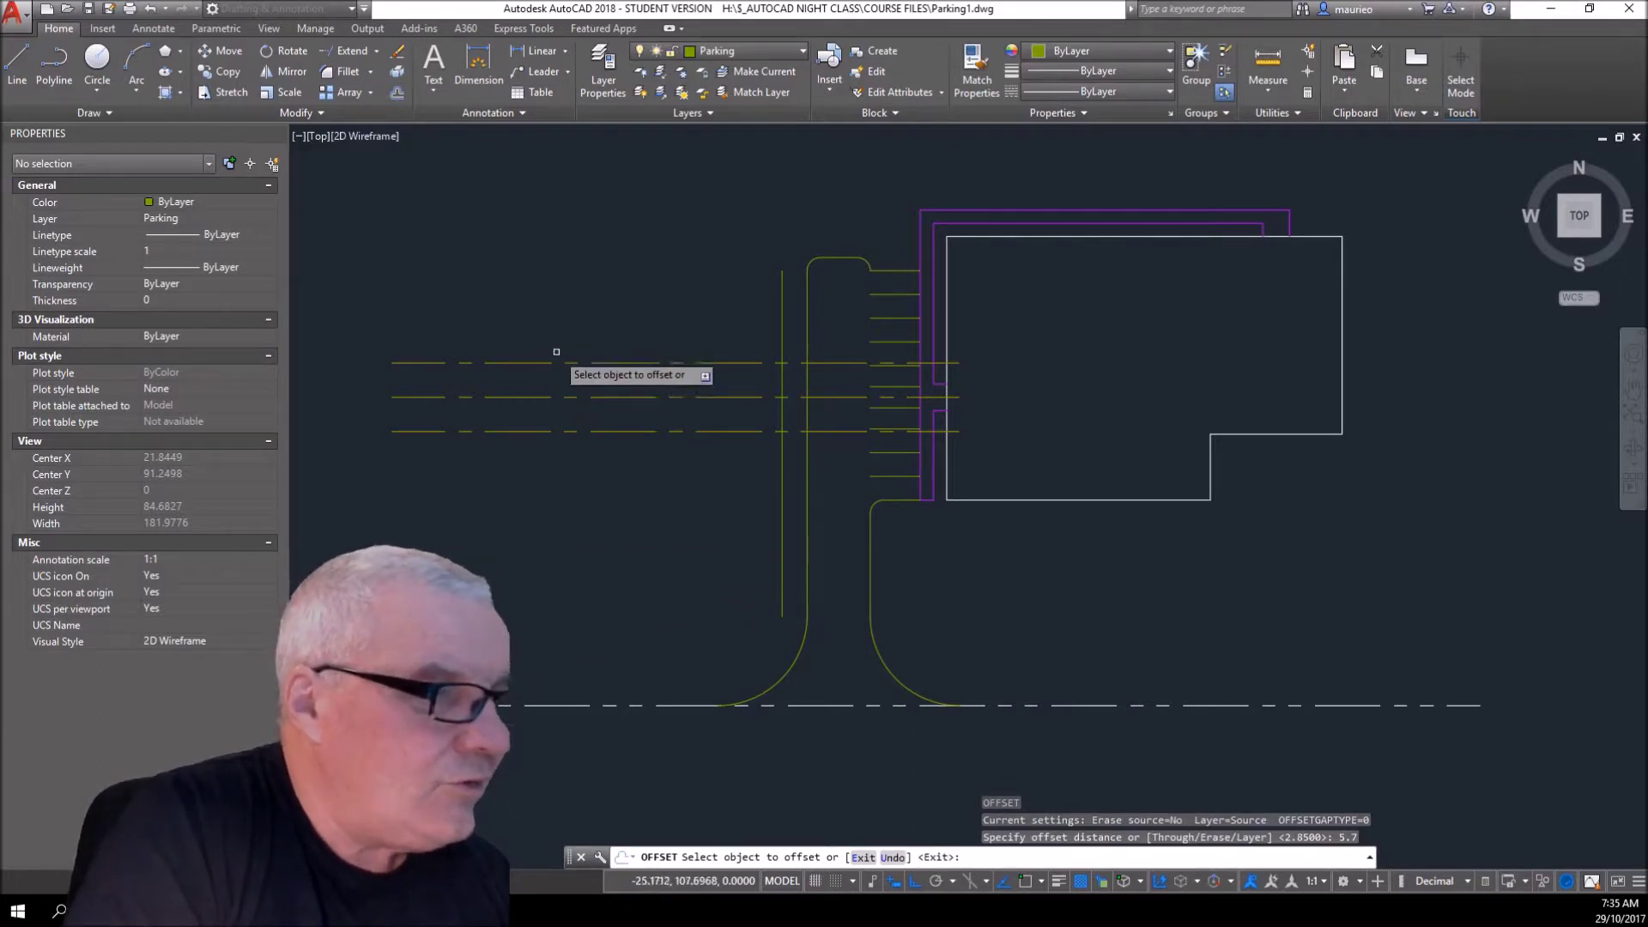
click(569, 362)
click(564, 343)
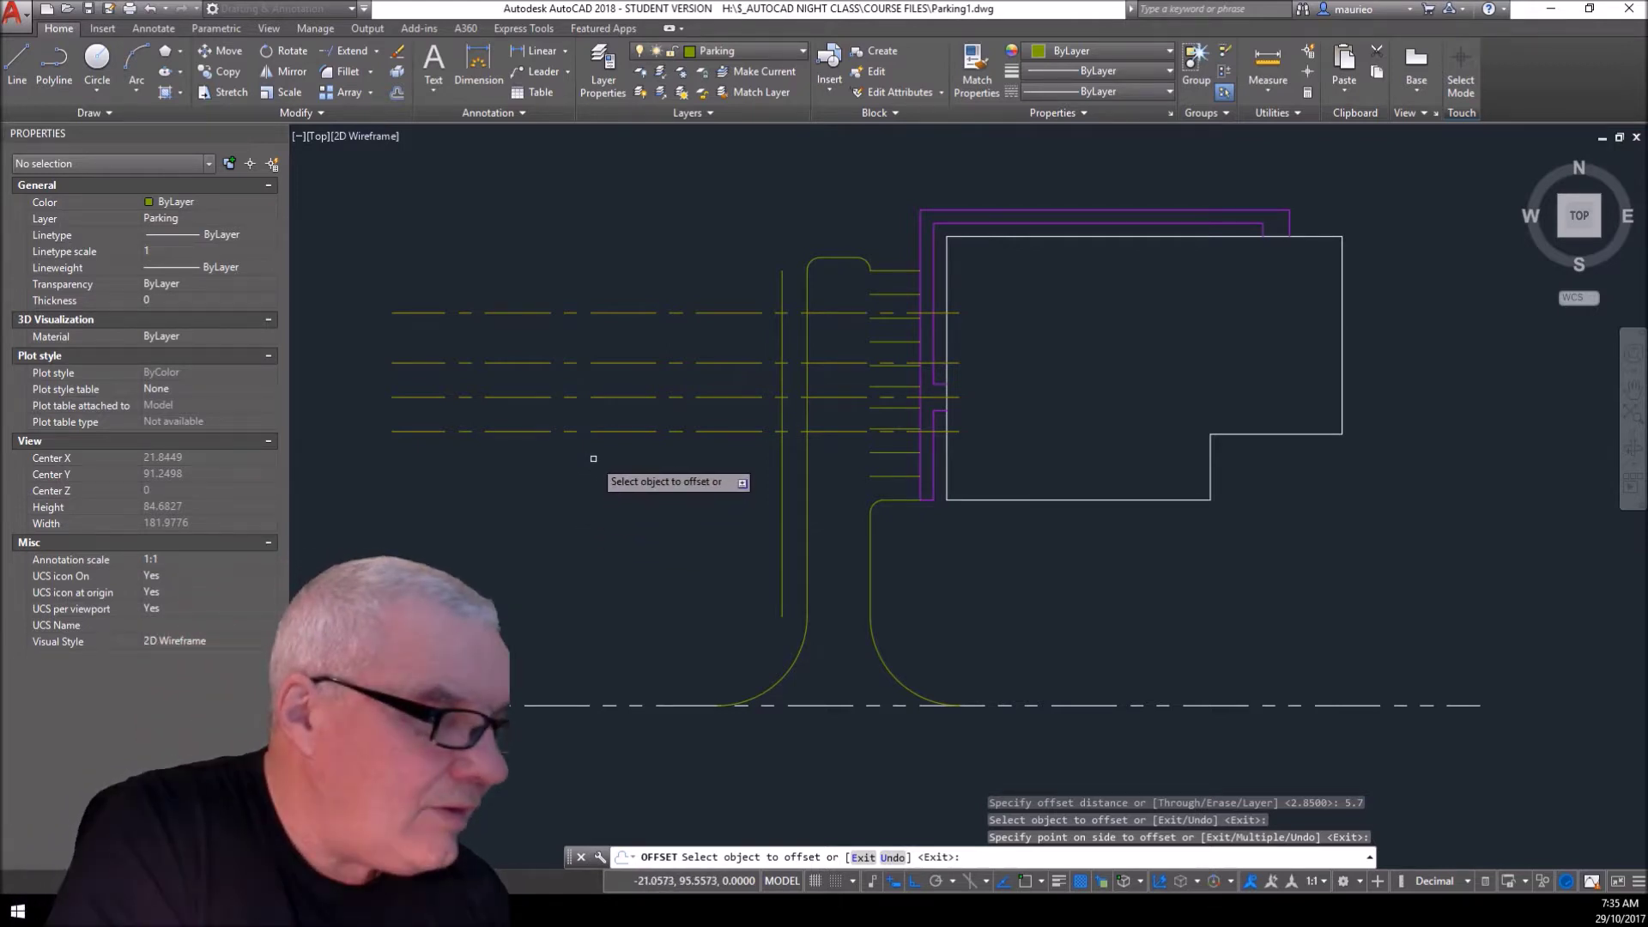
click(599, 431)
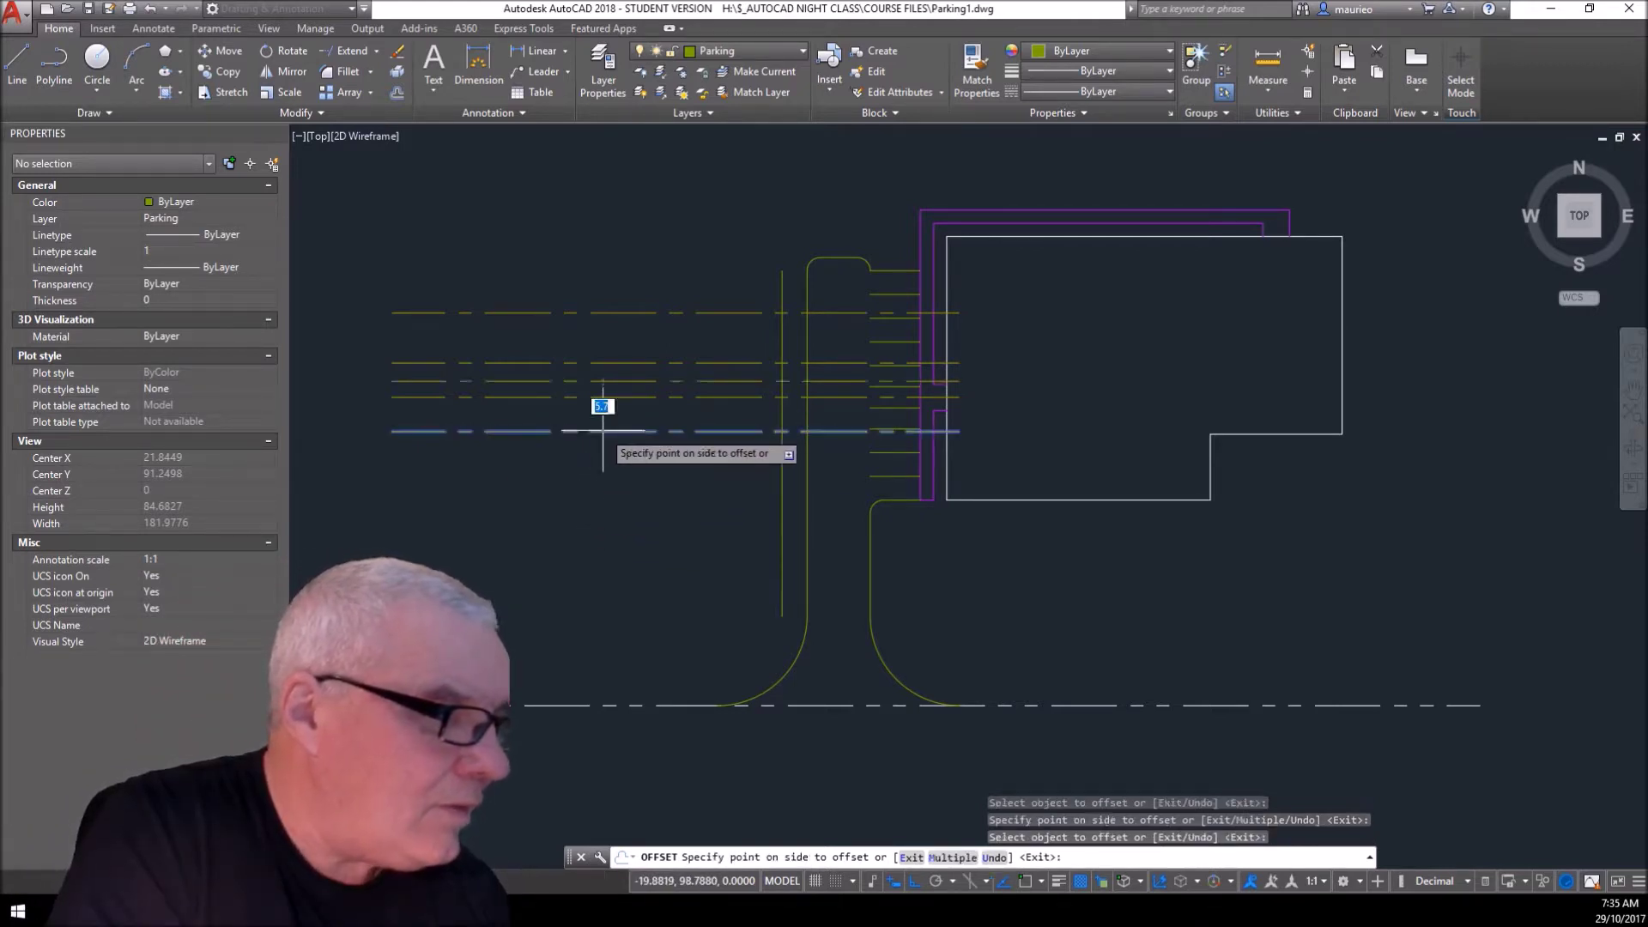
click(608, 515)
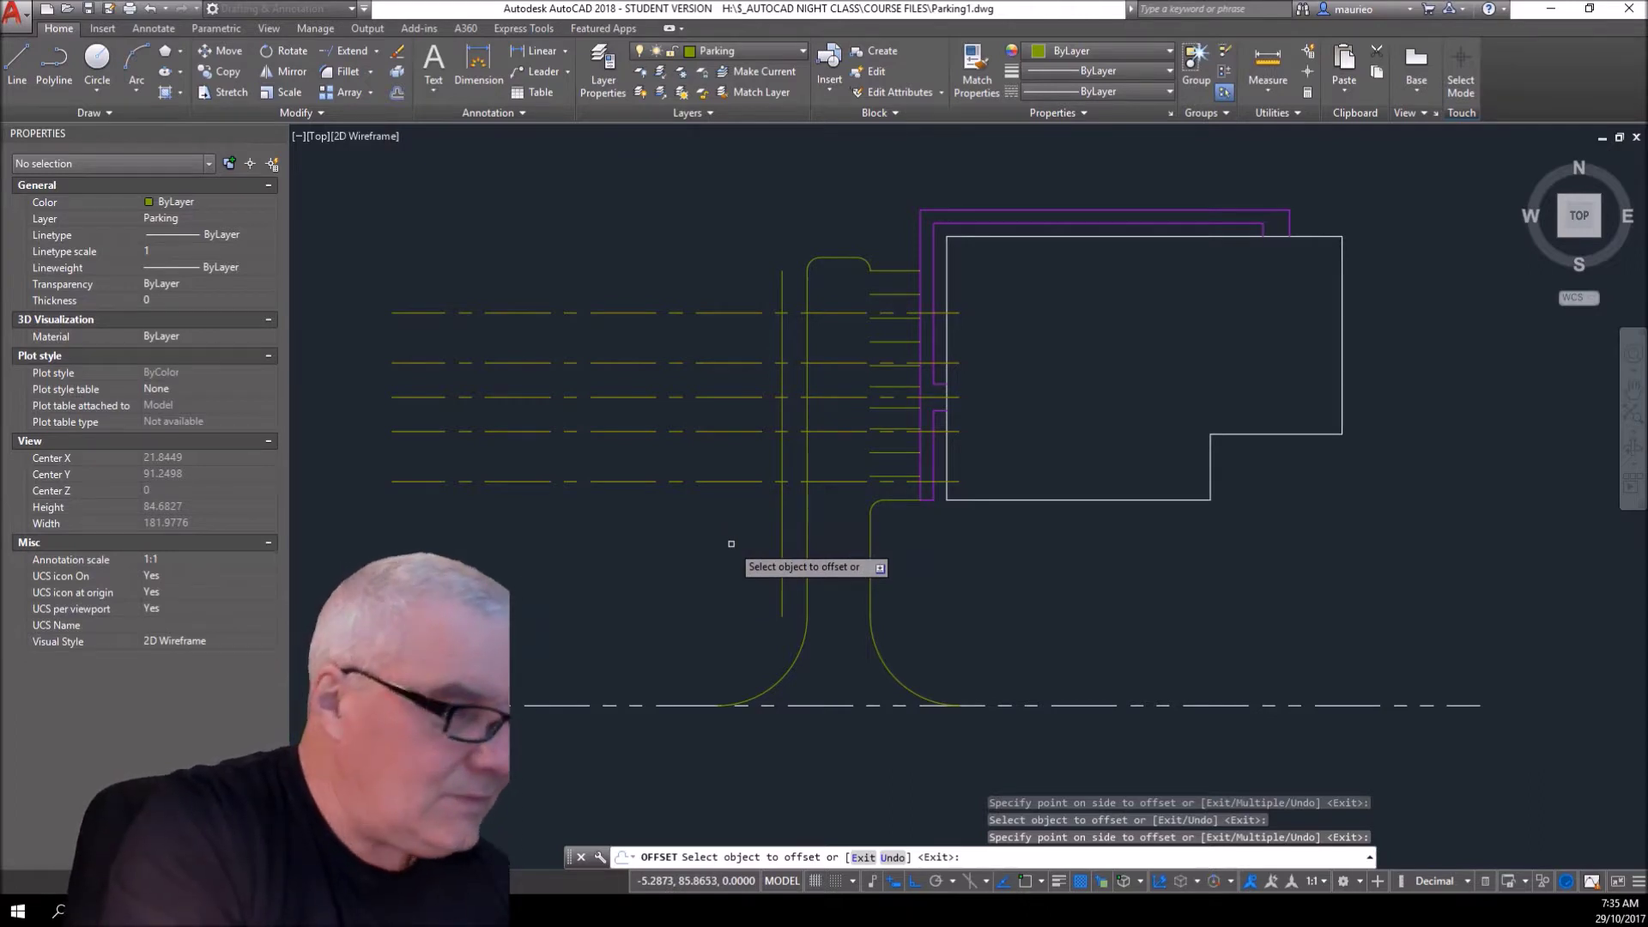
key(Escape)
key(Escape)
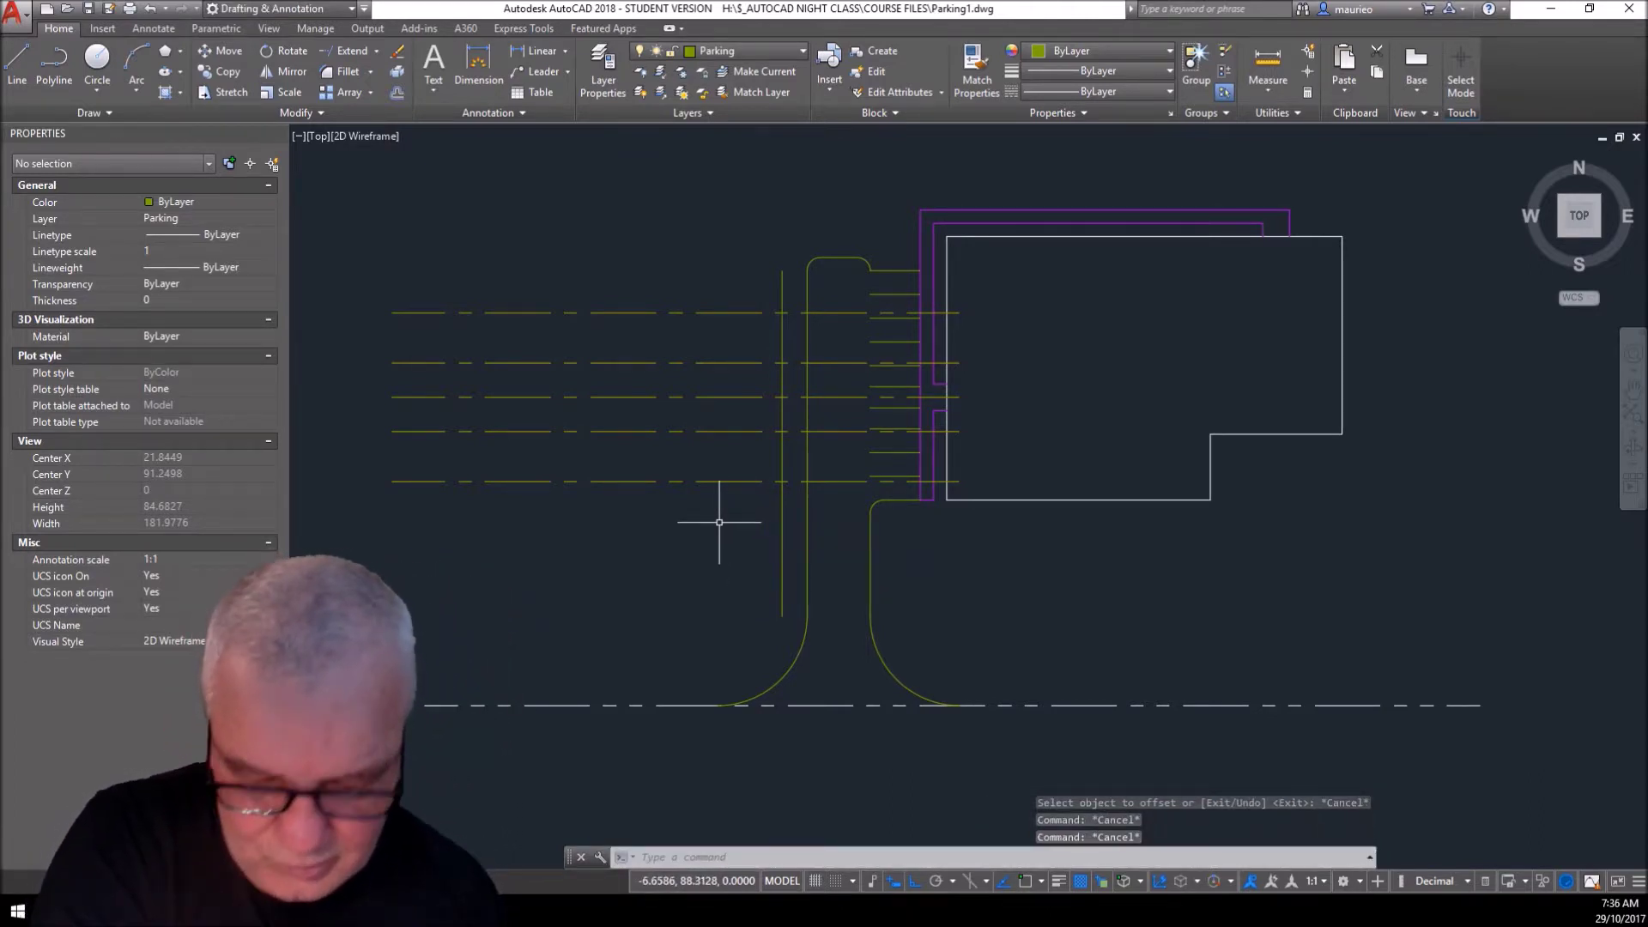
- Trim the three dashed centre-line pieces lying between the vertical island lines
click(347, 71)
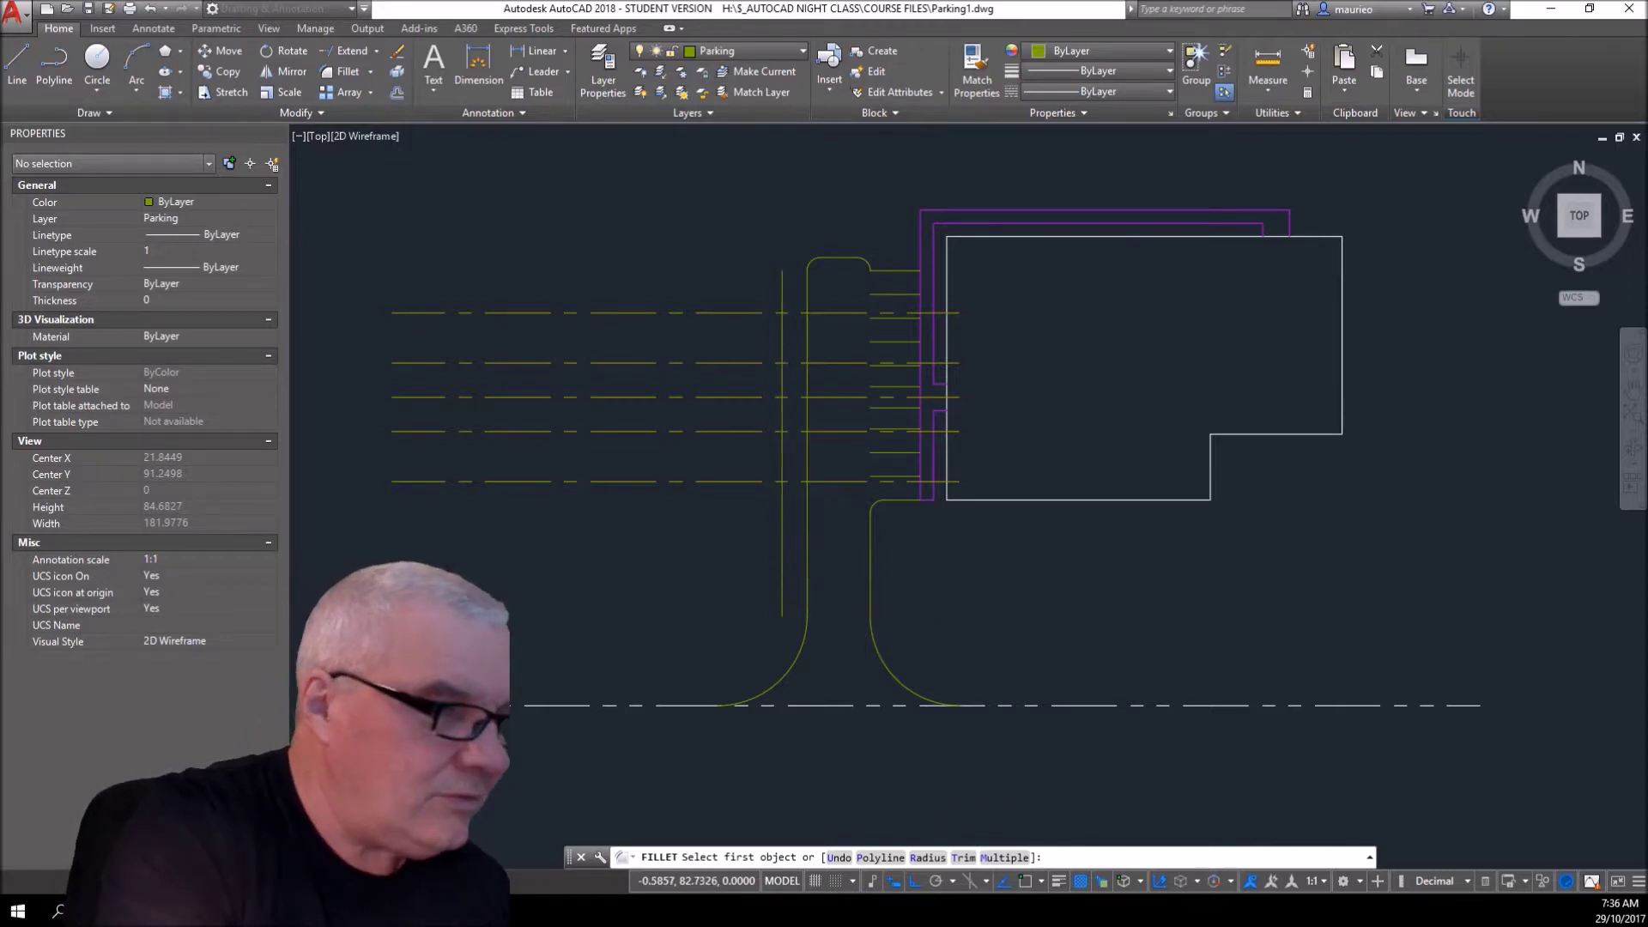
key(Escape)
key(Escape)
key(Escape)
key(Escape)
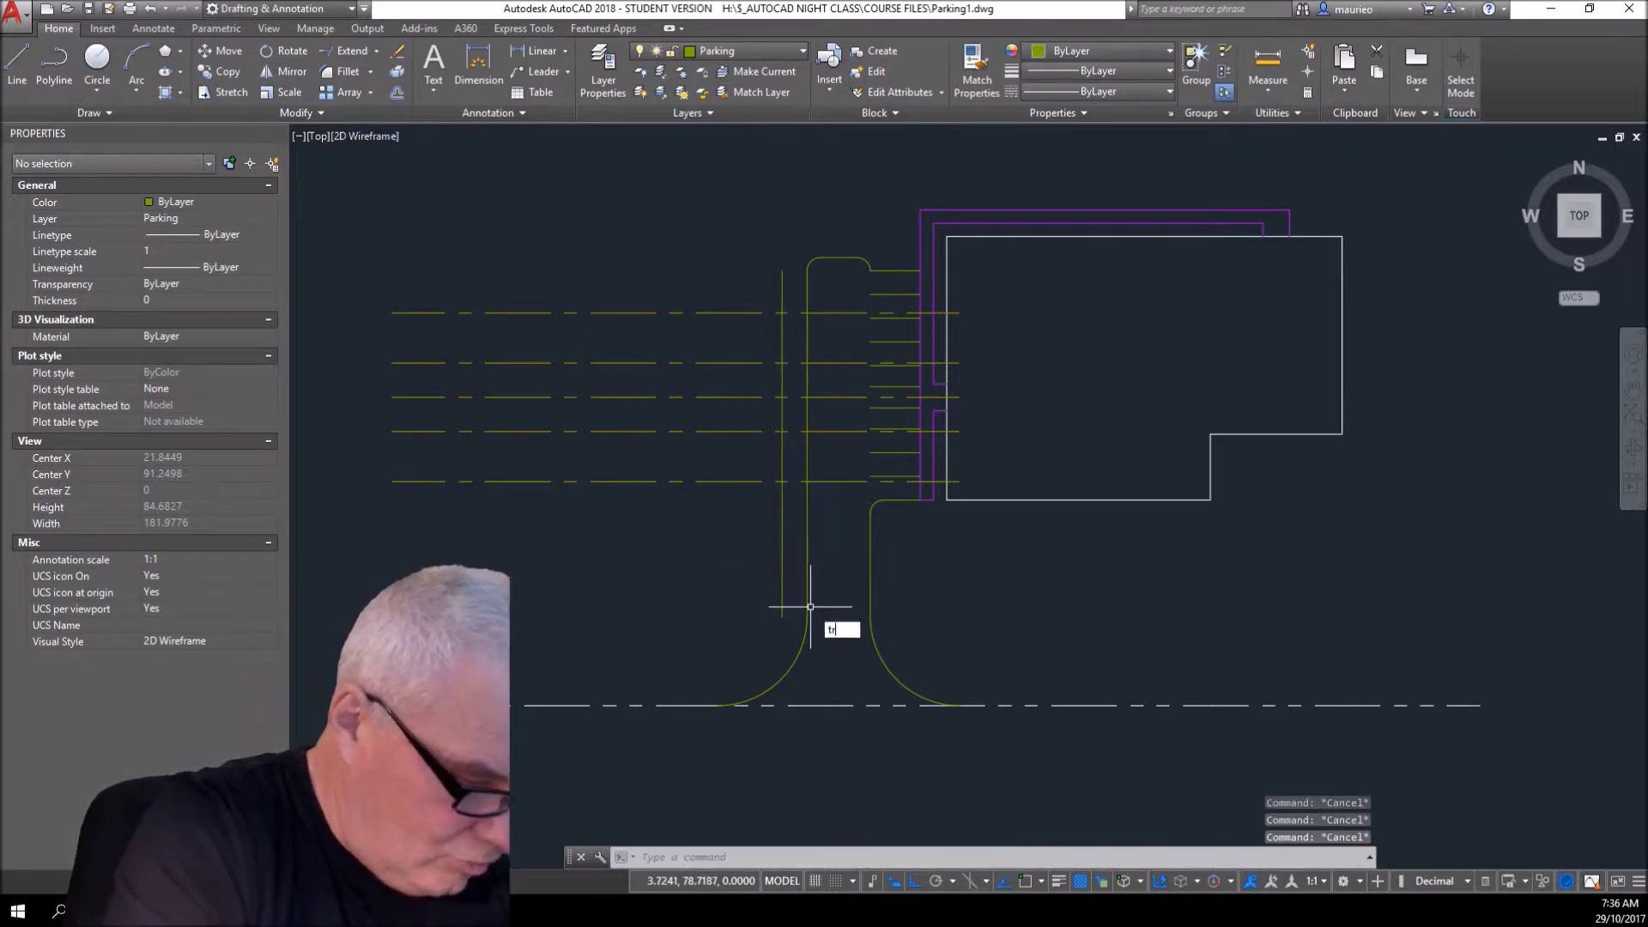
key(Return)
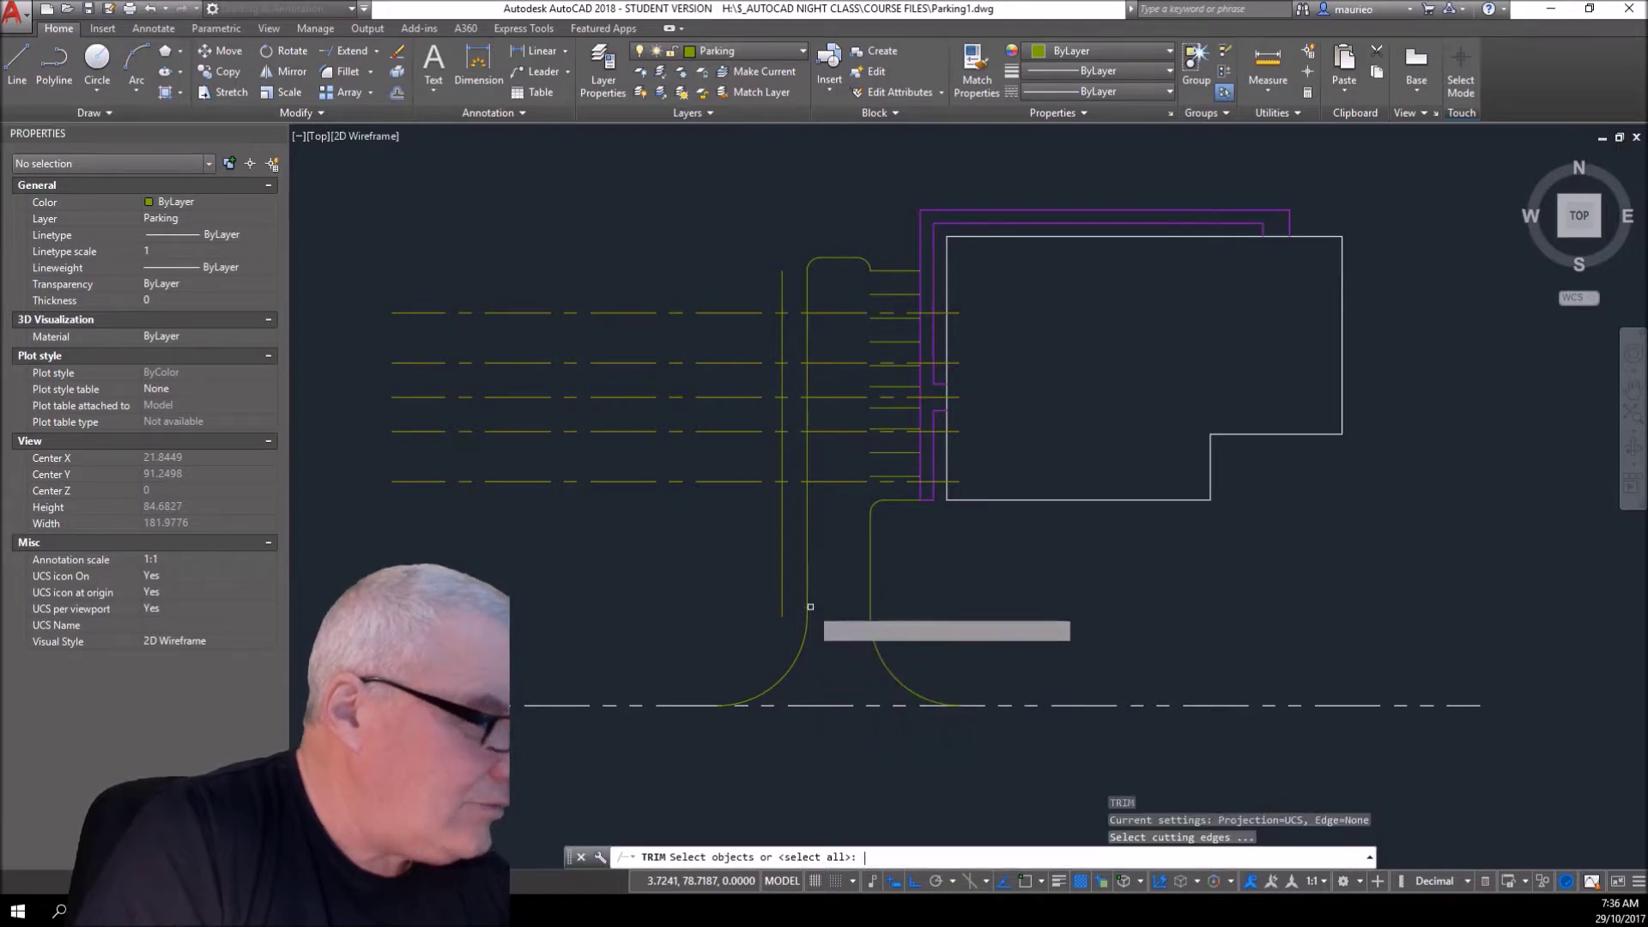
key(Return)
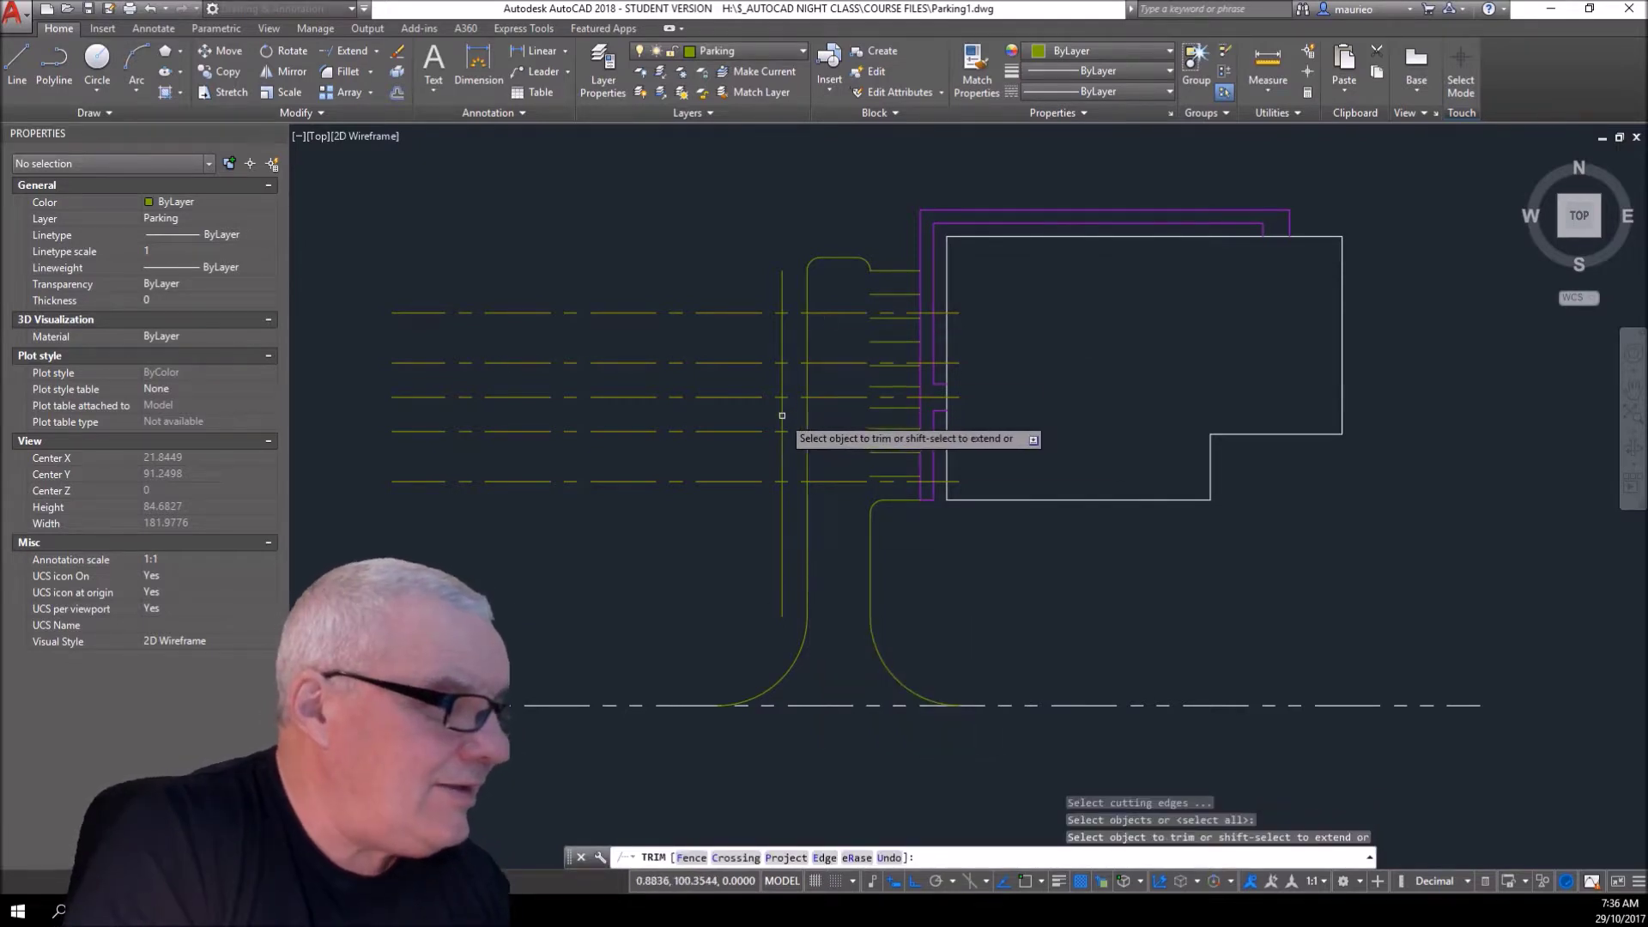
click(781, 379)
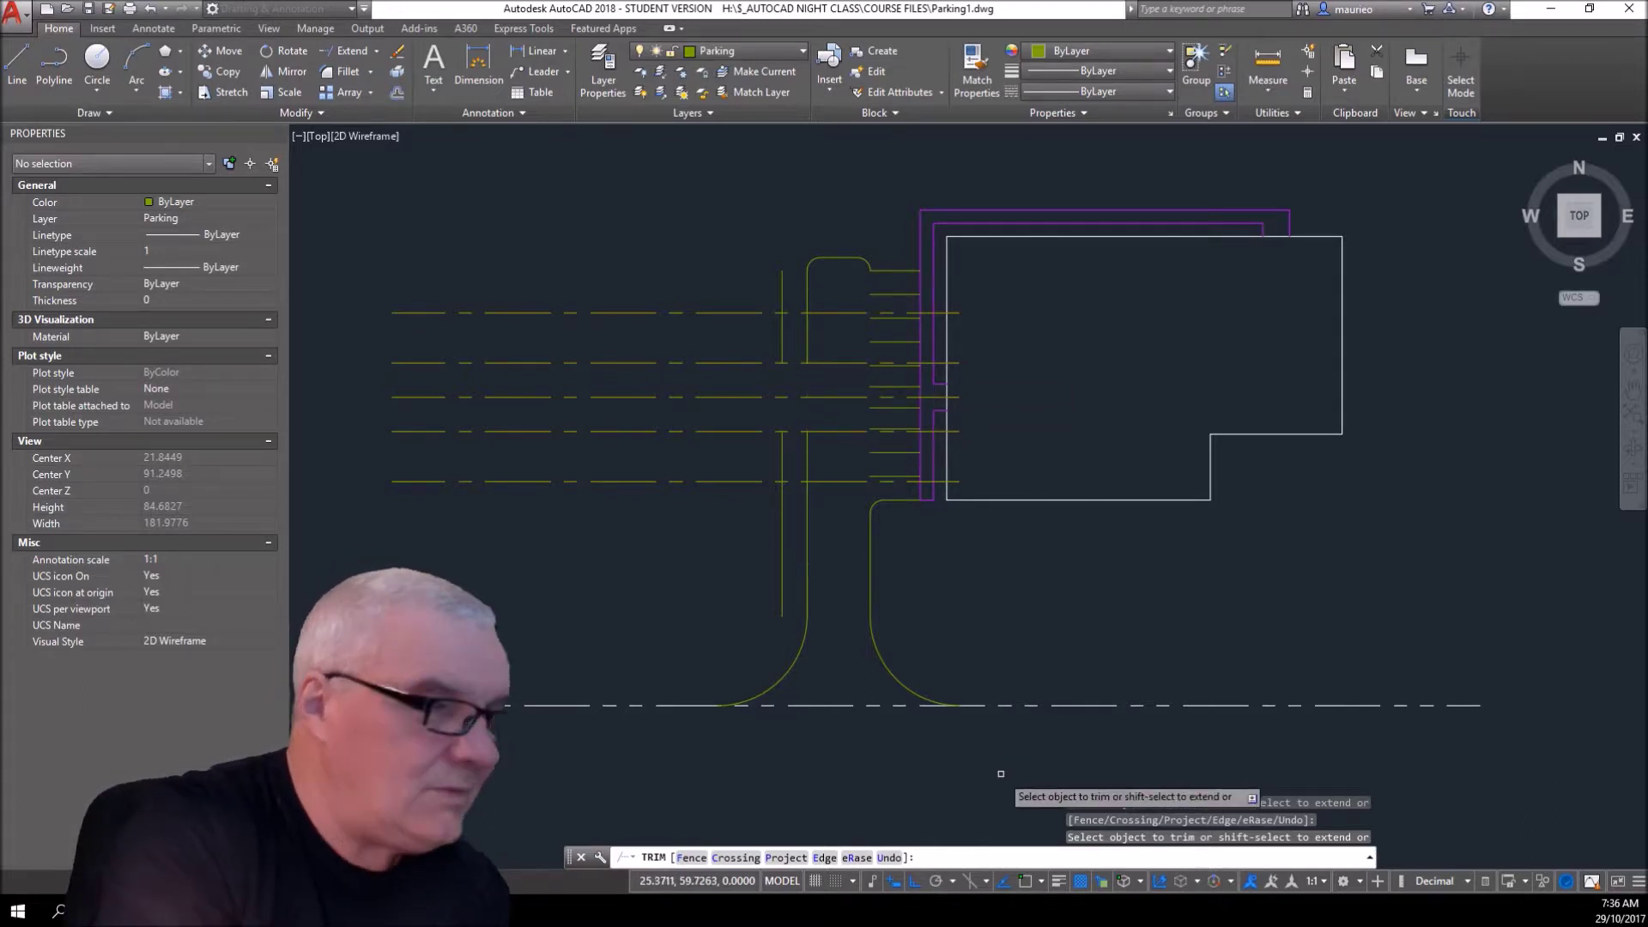
click(798, 312)
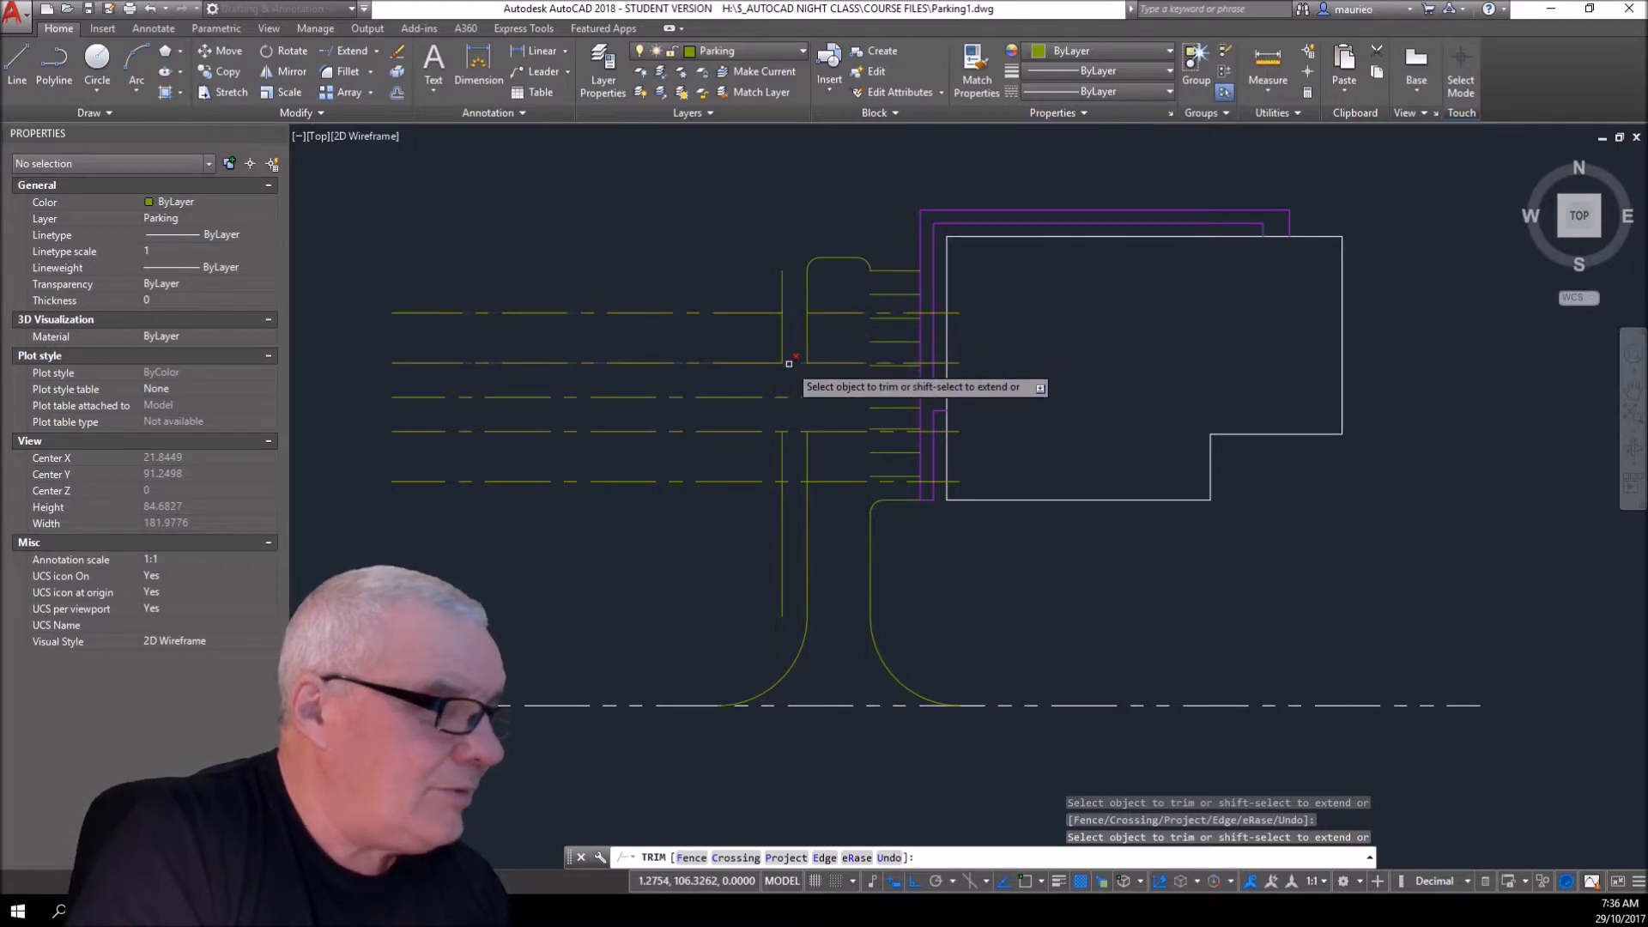
click(800, 431)
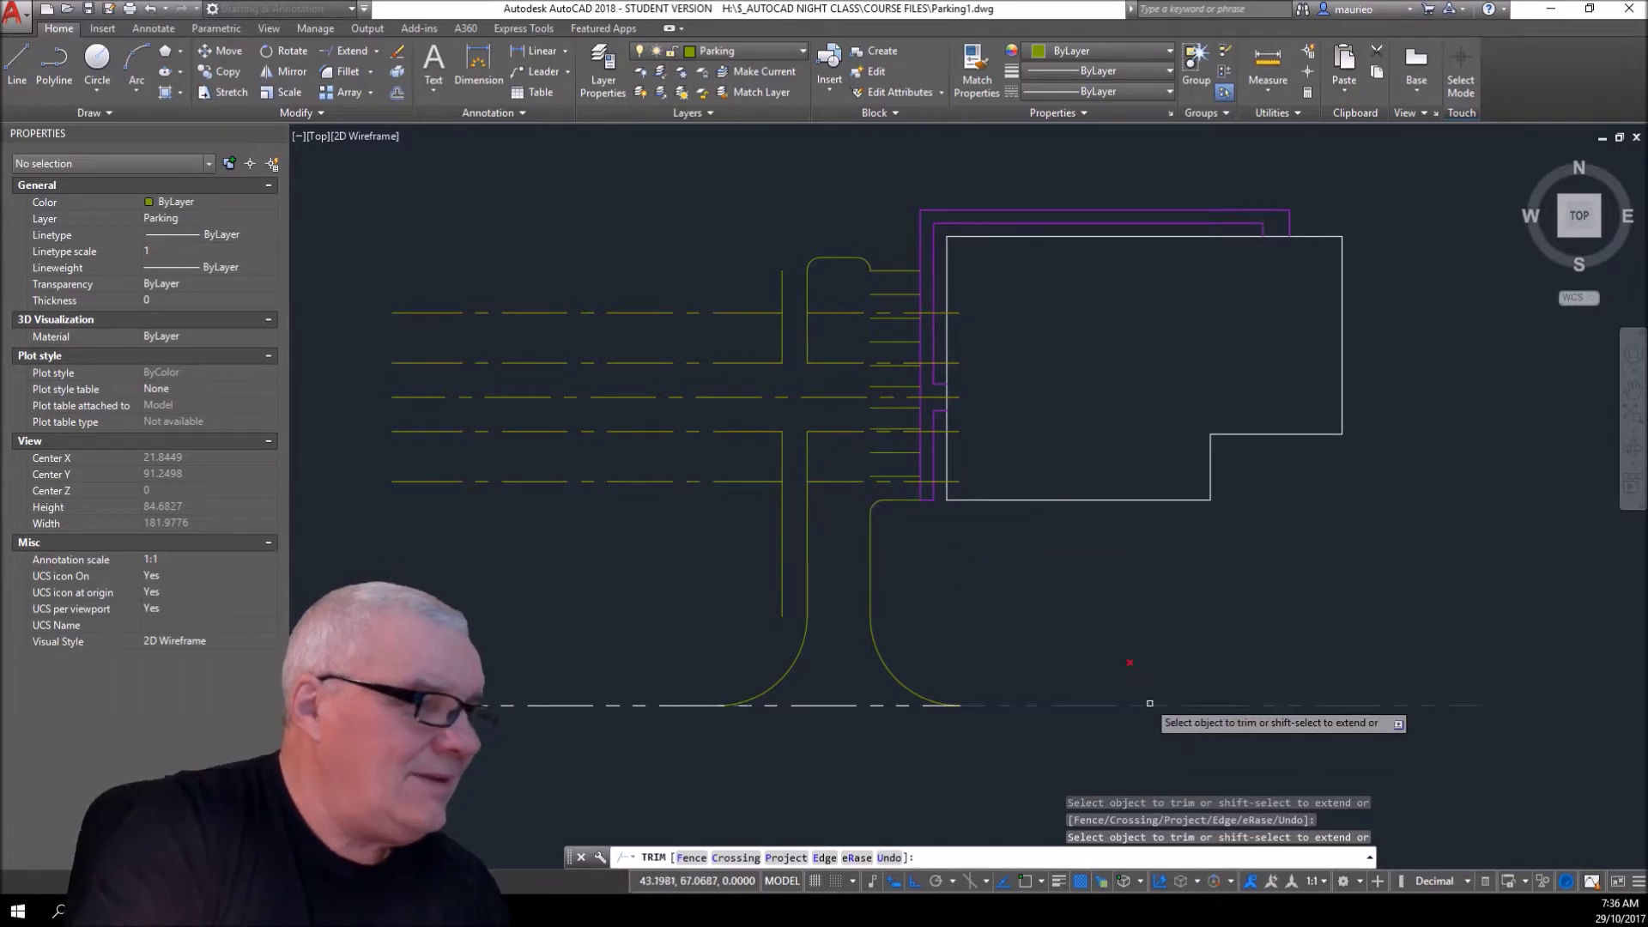
key(Escape)
key(Escape)
key(Escape)
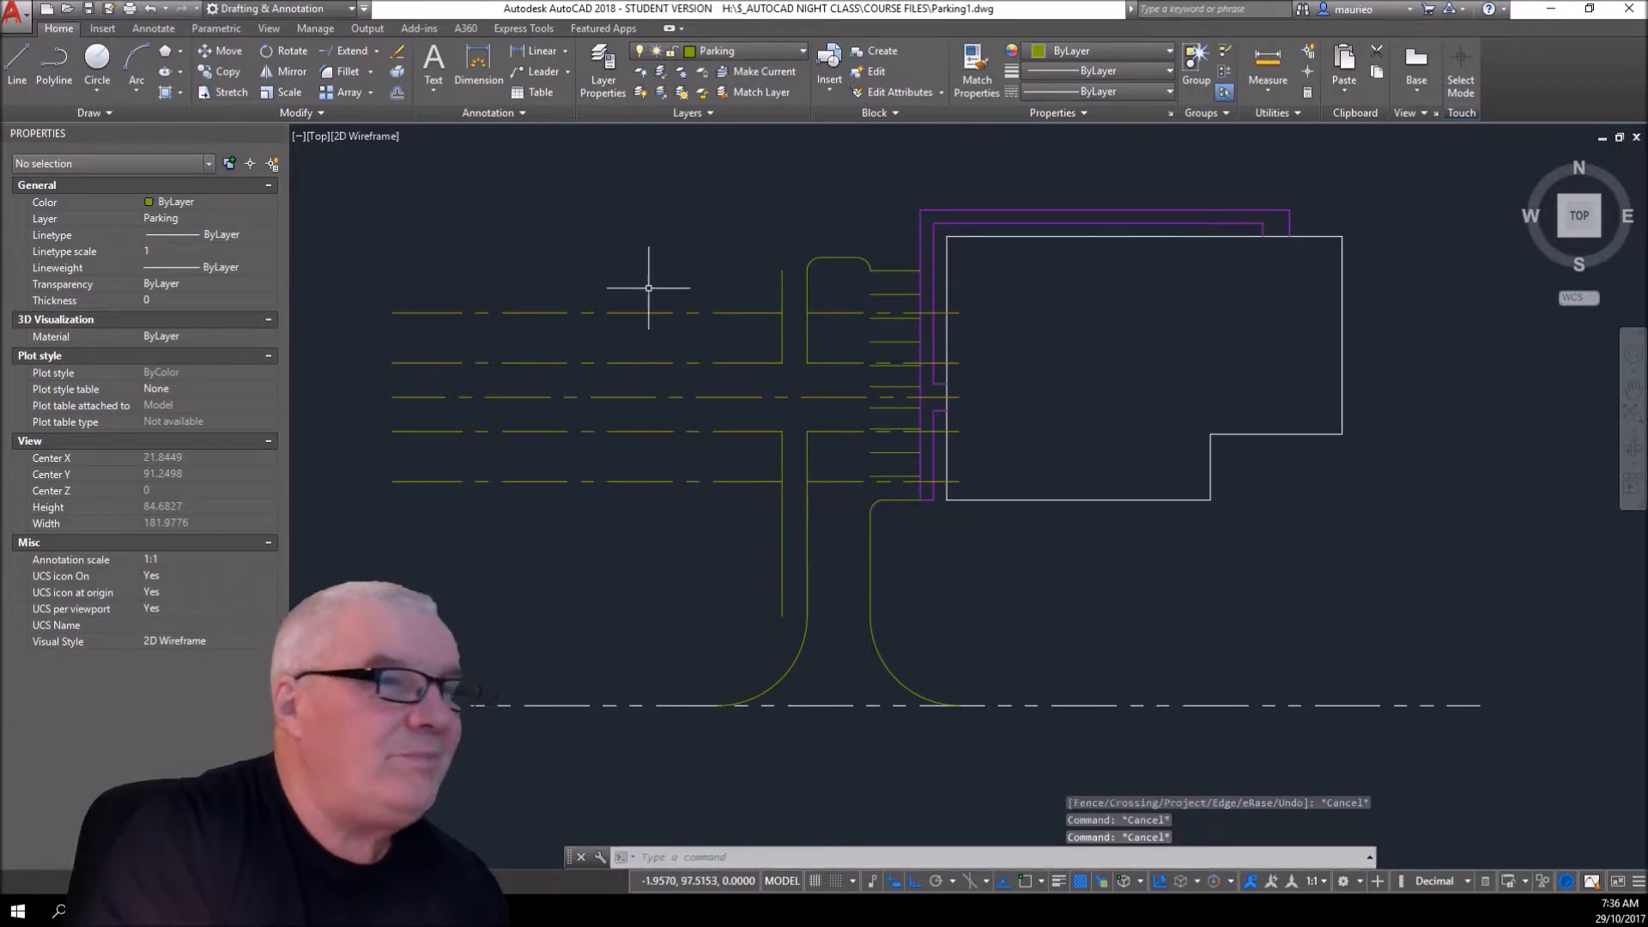
- Fillet the lower island's line pair, then the upper island's pair, into semicircular caps
click(348, 72)
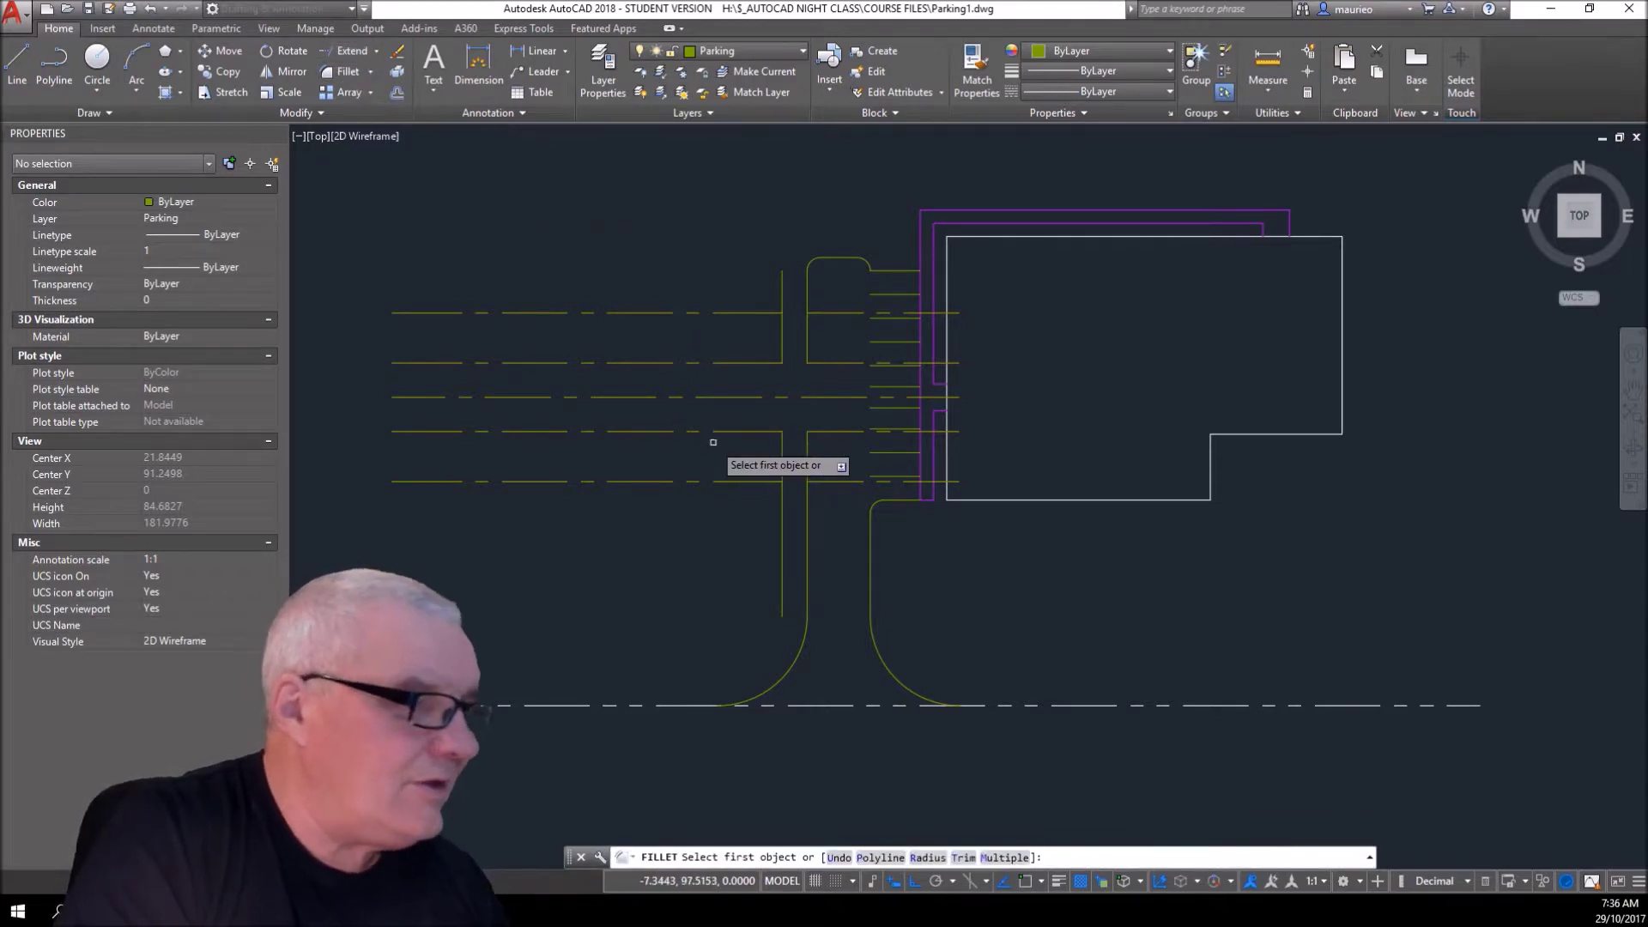
click(781, 447)
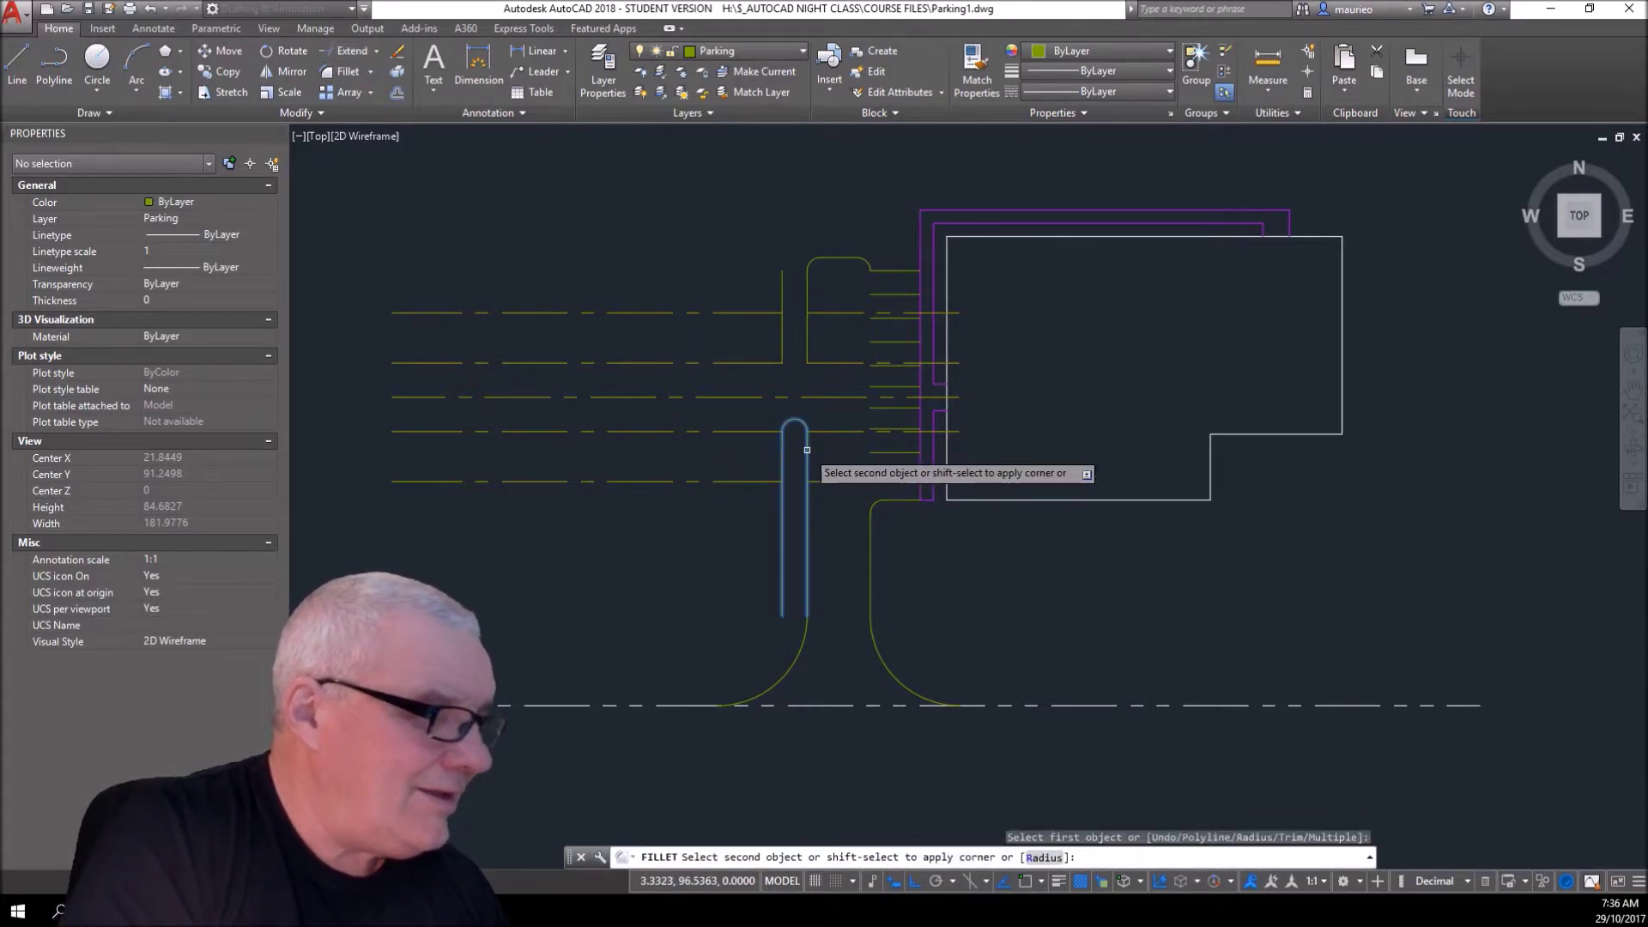
click(807, 447)
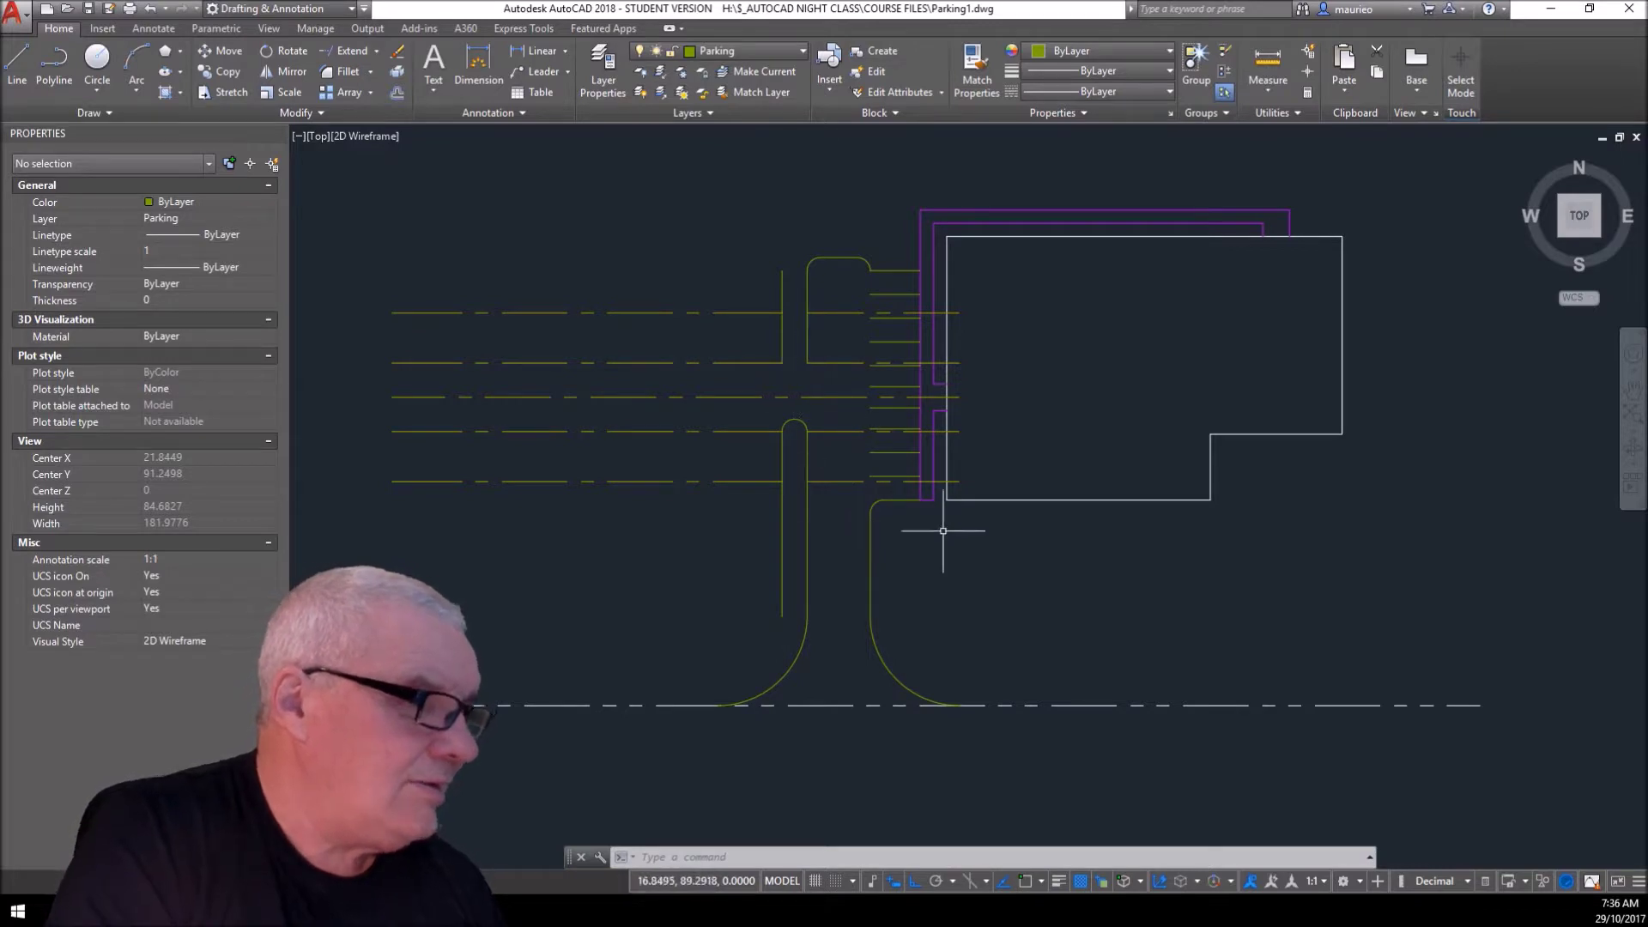
right_click(985, 567)
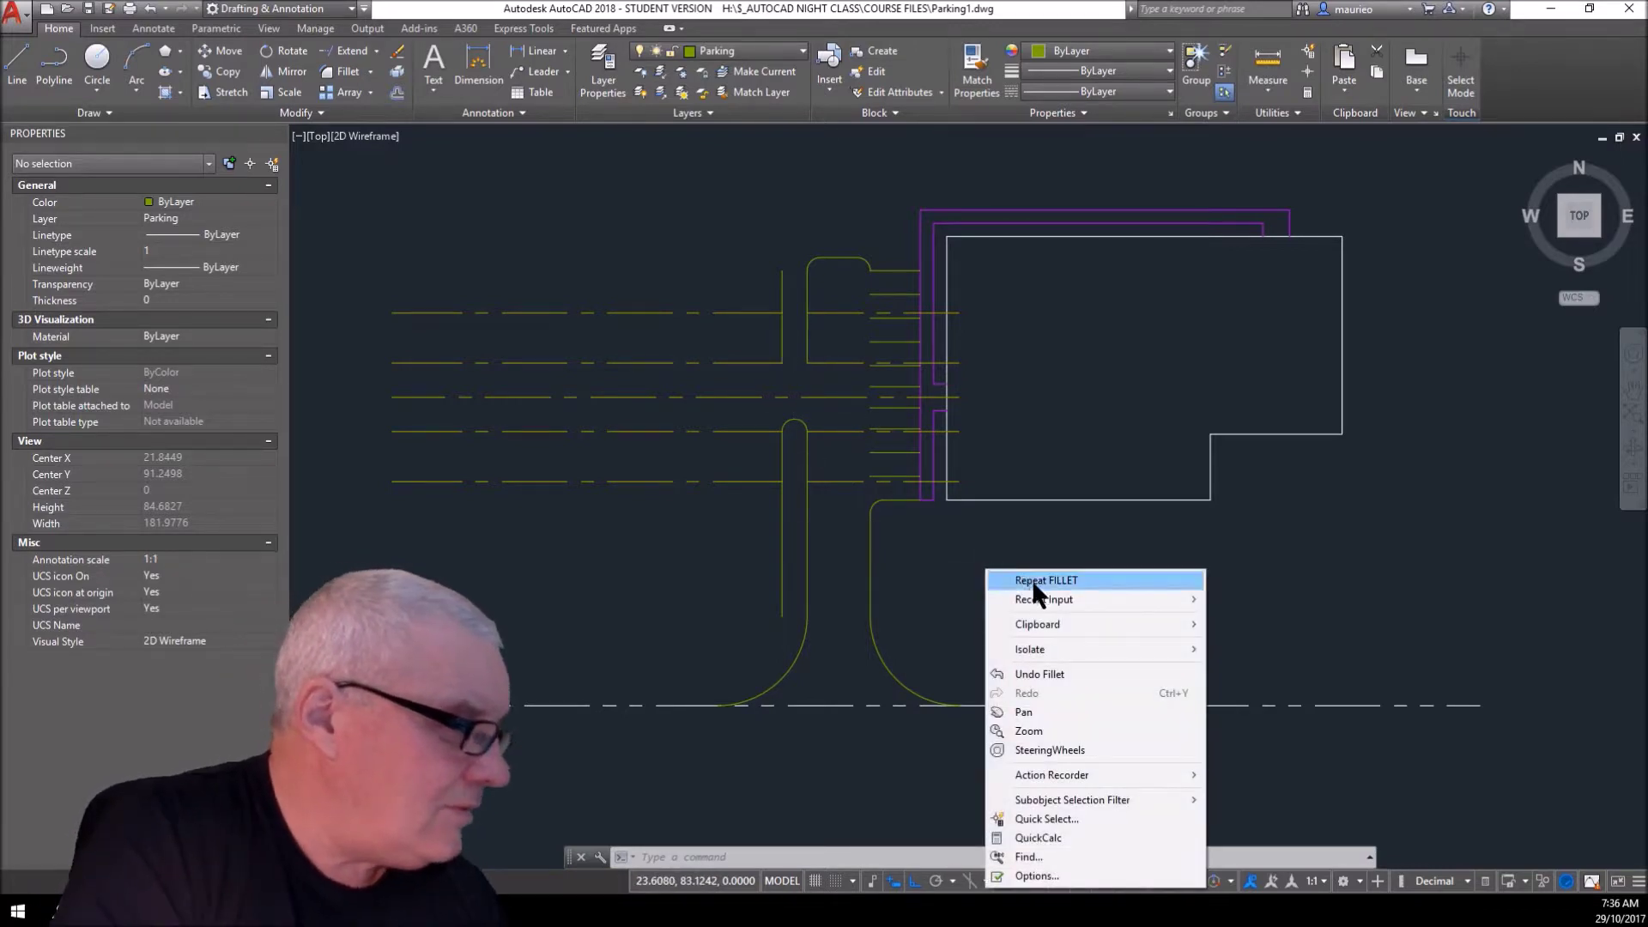
click(1010, 581)
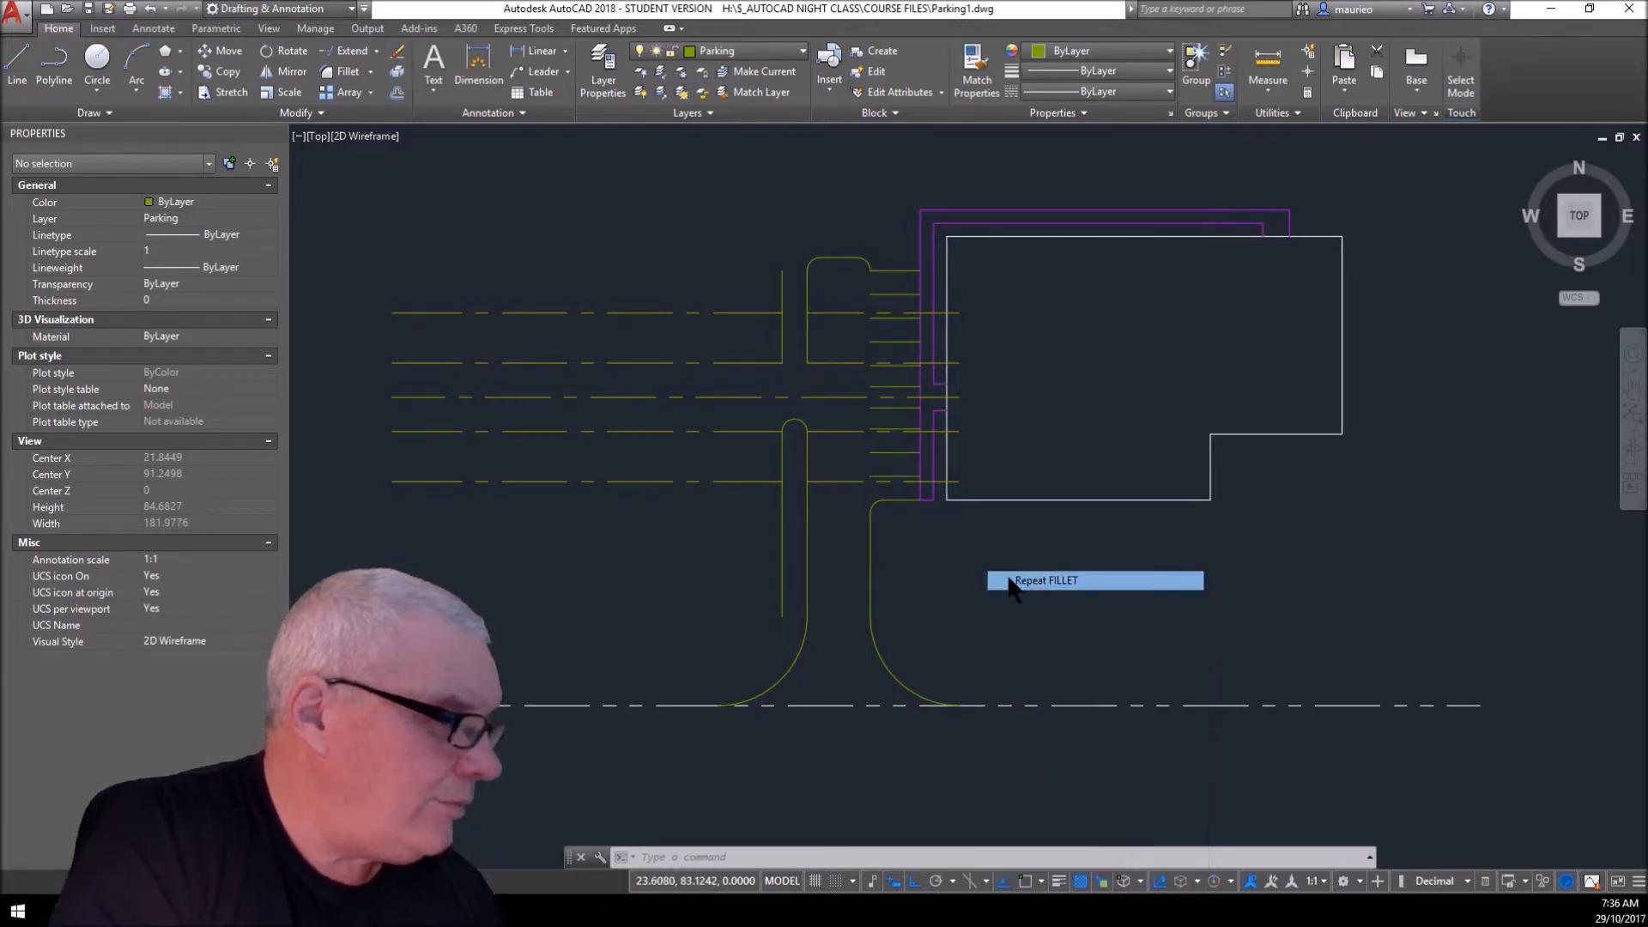
click(781, 350)
click(808, 356)
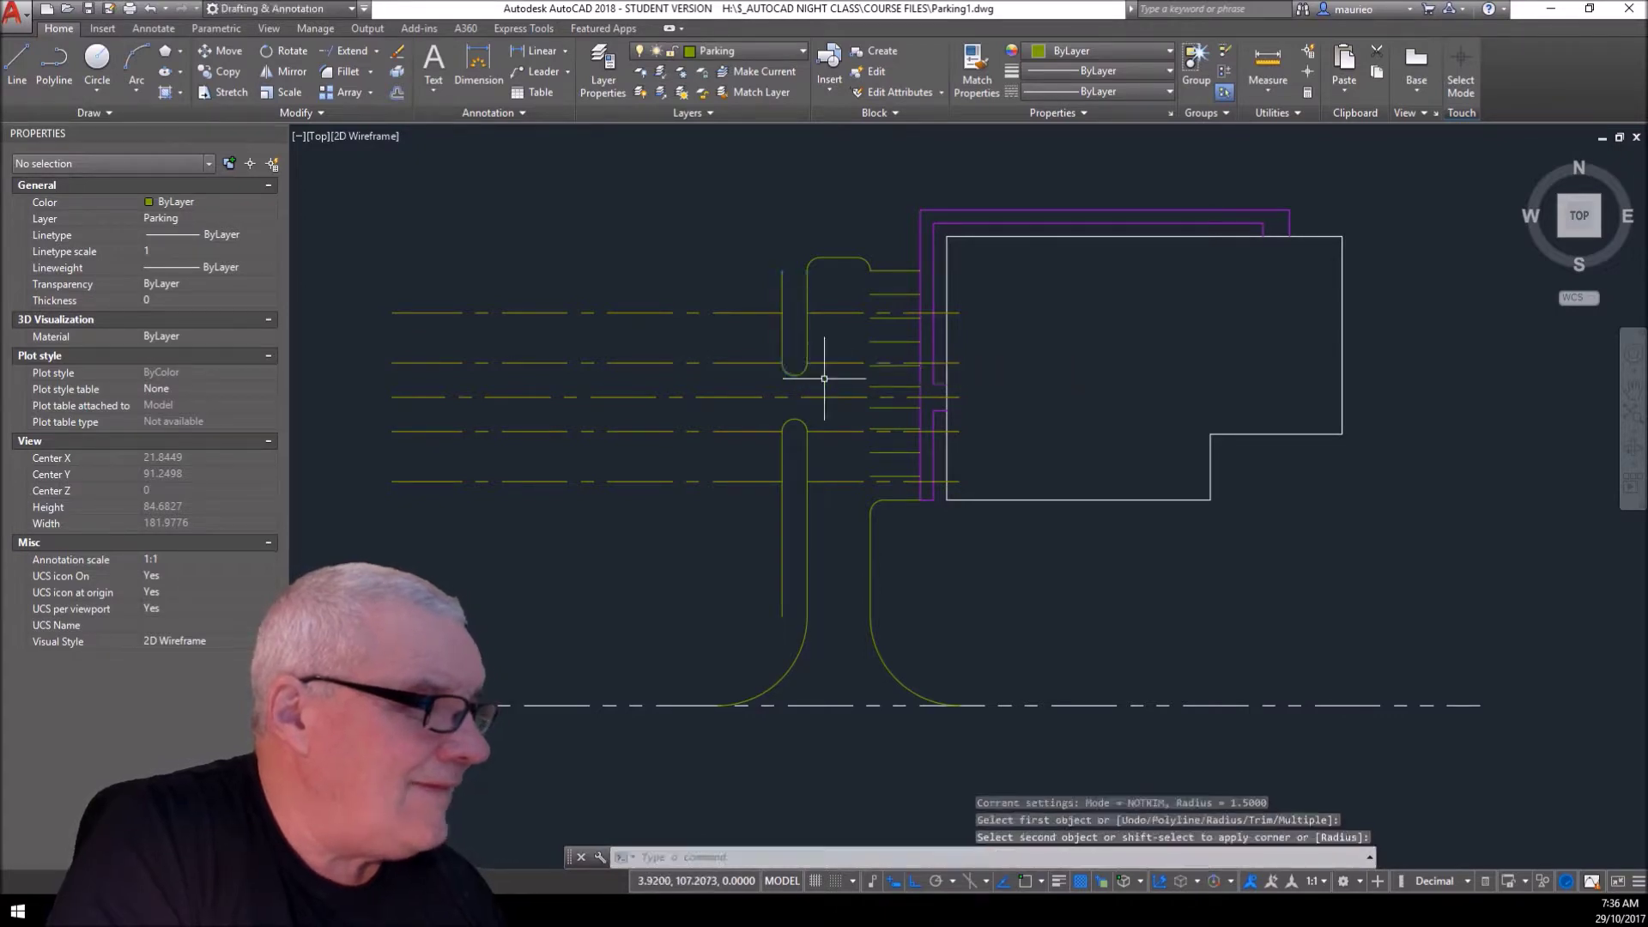
click(935, 705)
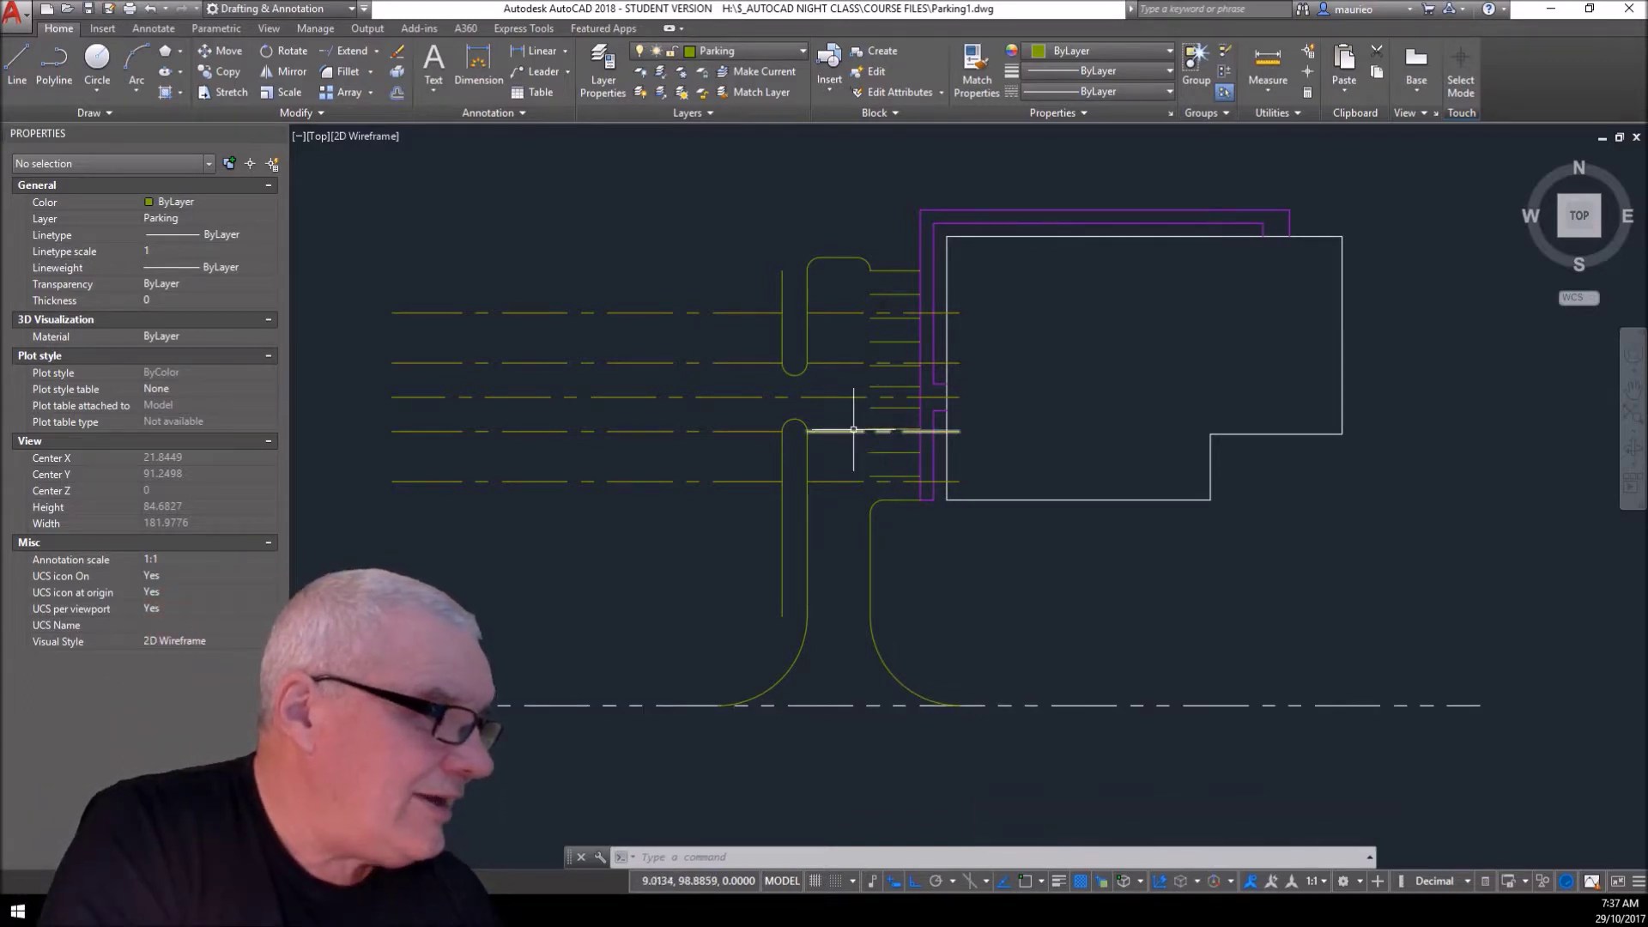
scroll(807, 461, up, 6)
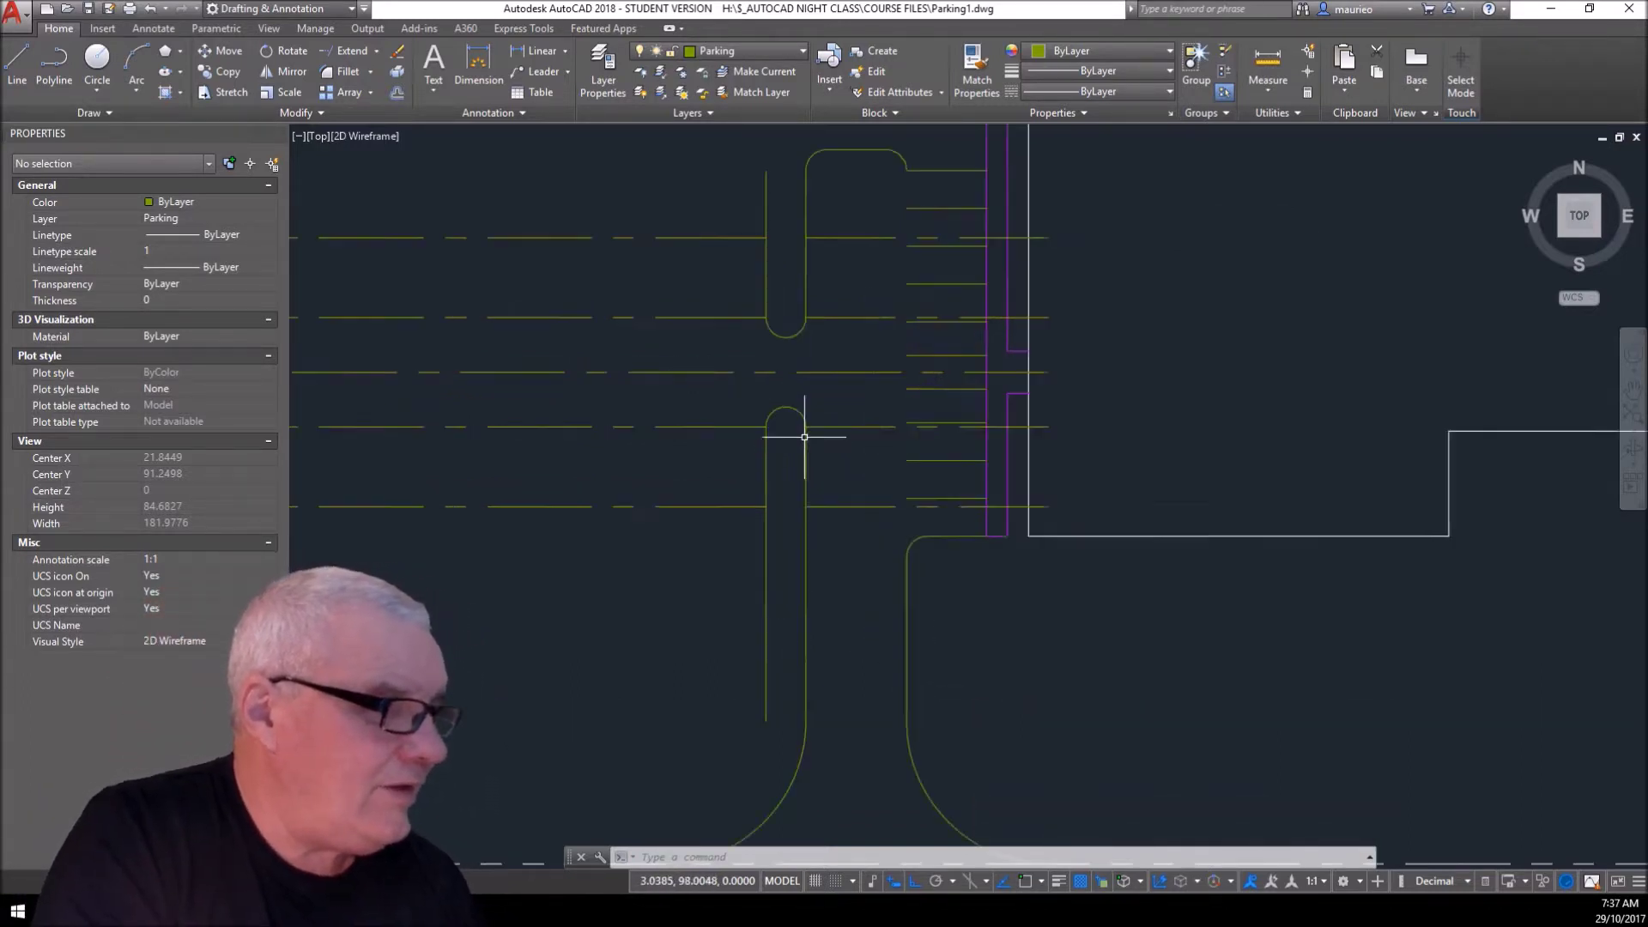
- With Osnap on, move the lower island's arc from its top down onto the centre line
click(796, 391)
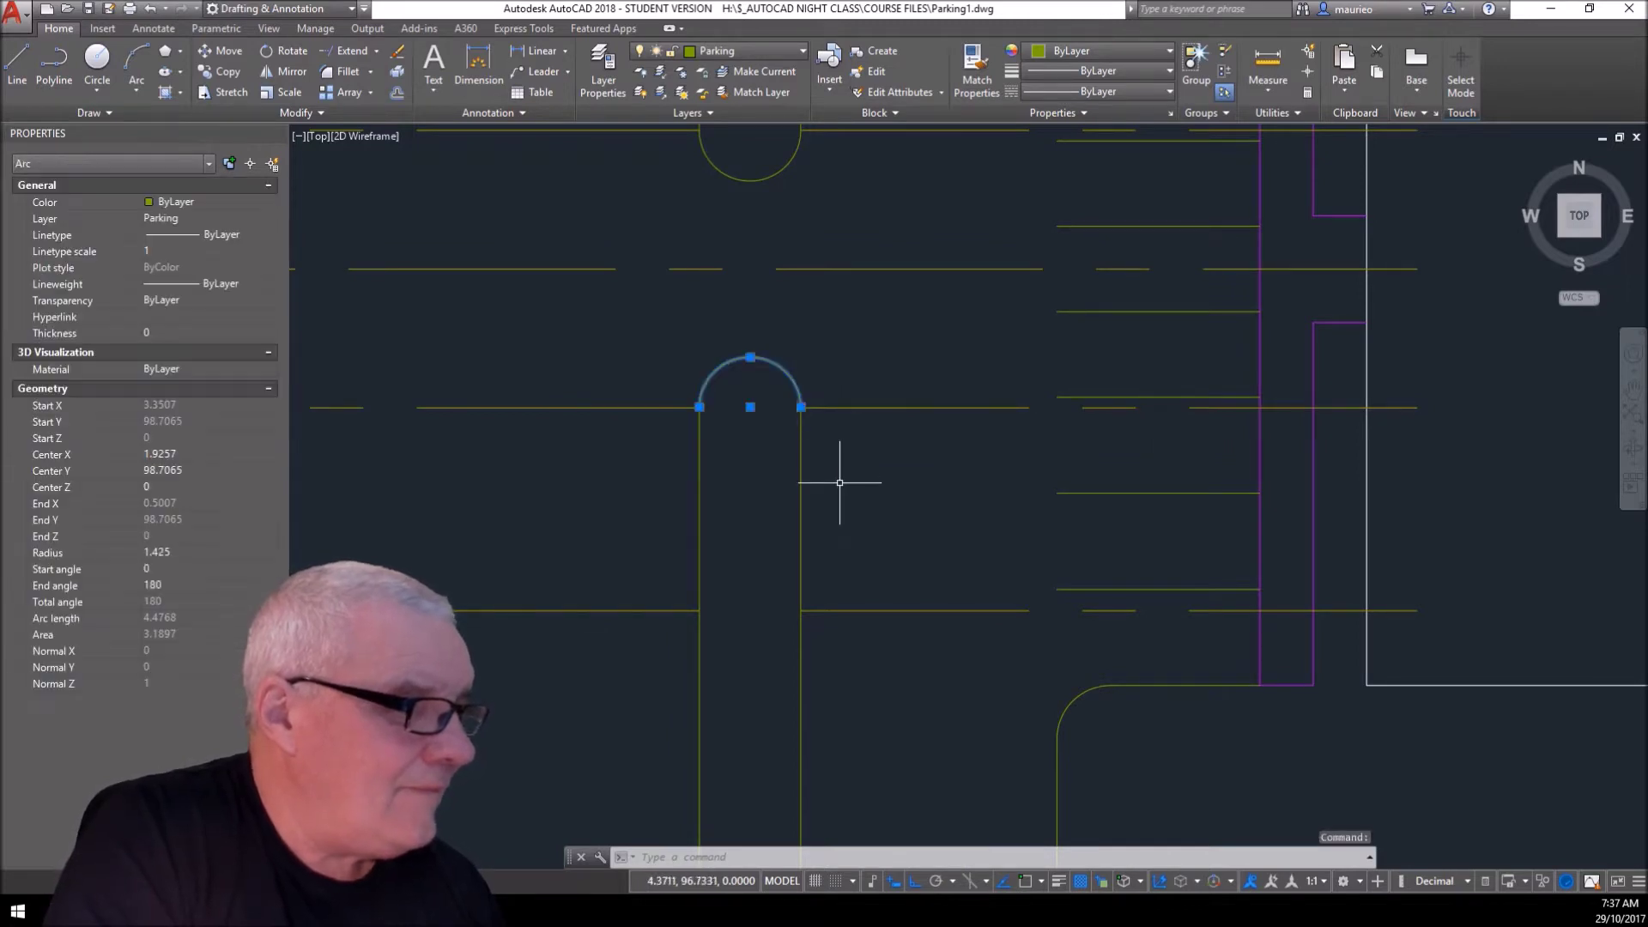
right_click(840, 480)
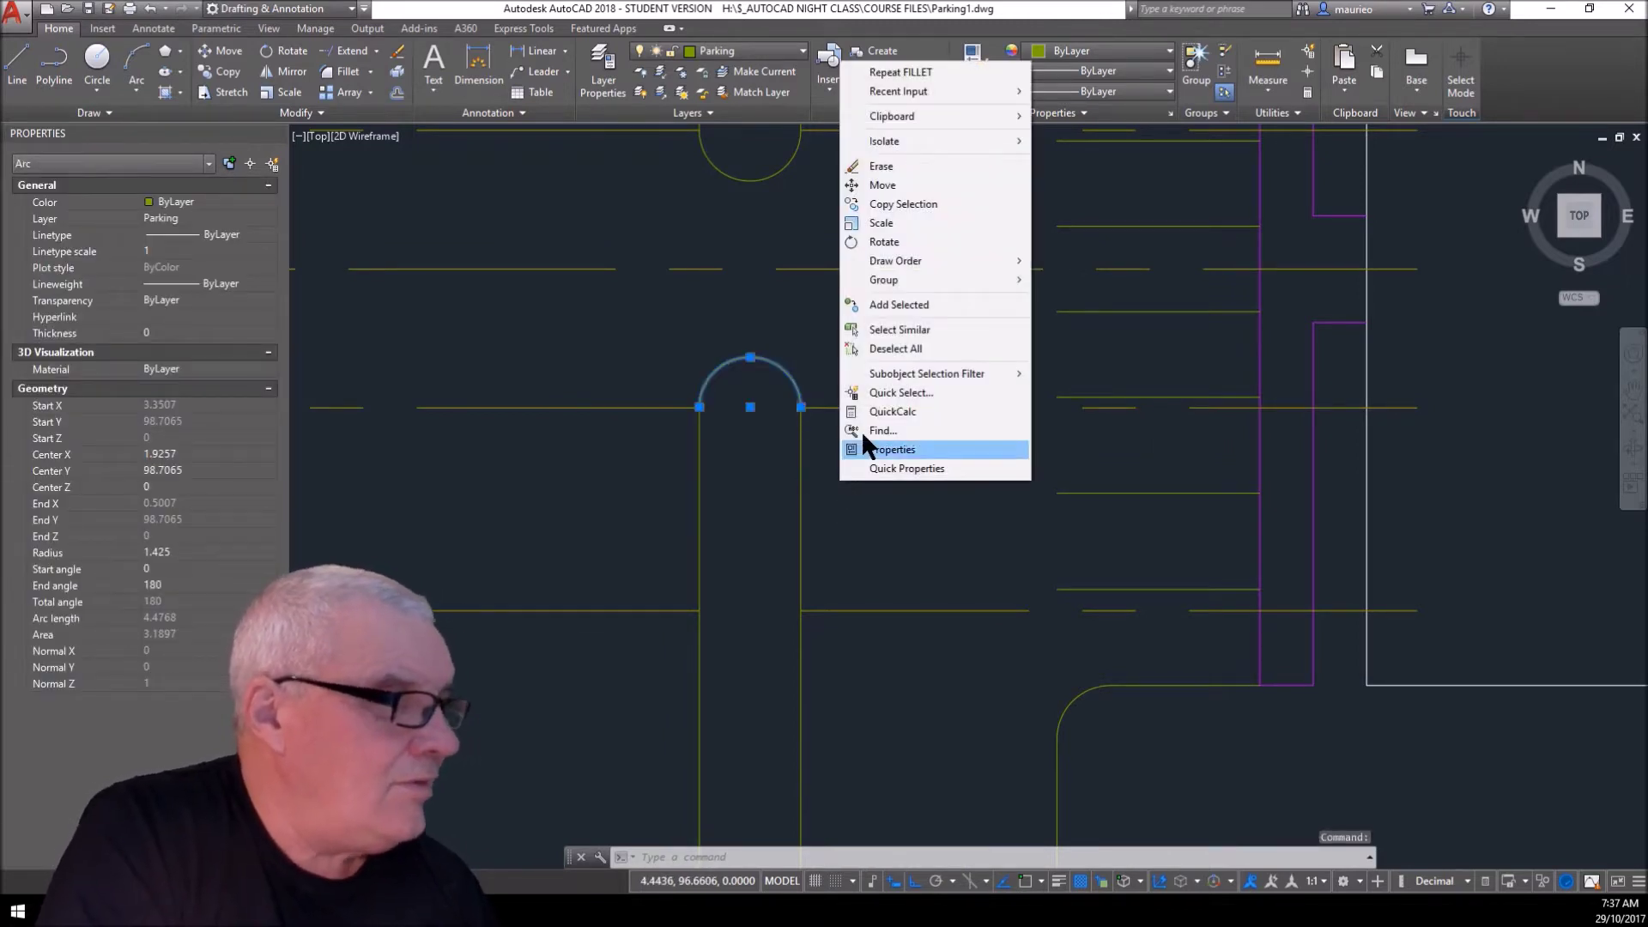
click(881, 186)
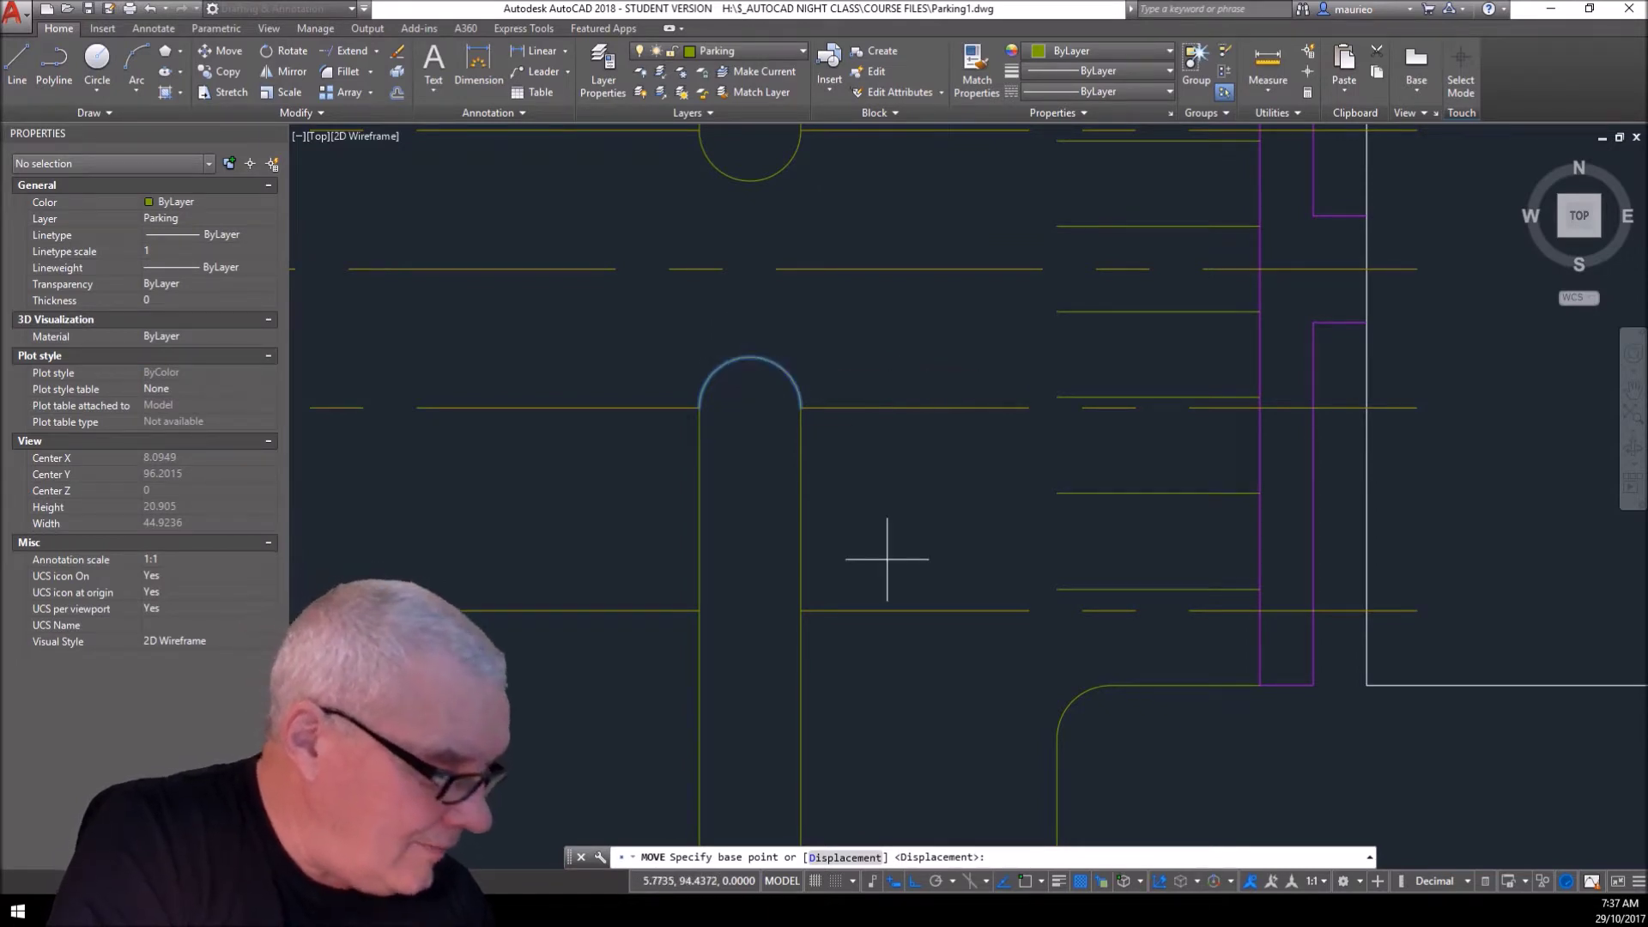
click(1021, 880)
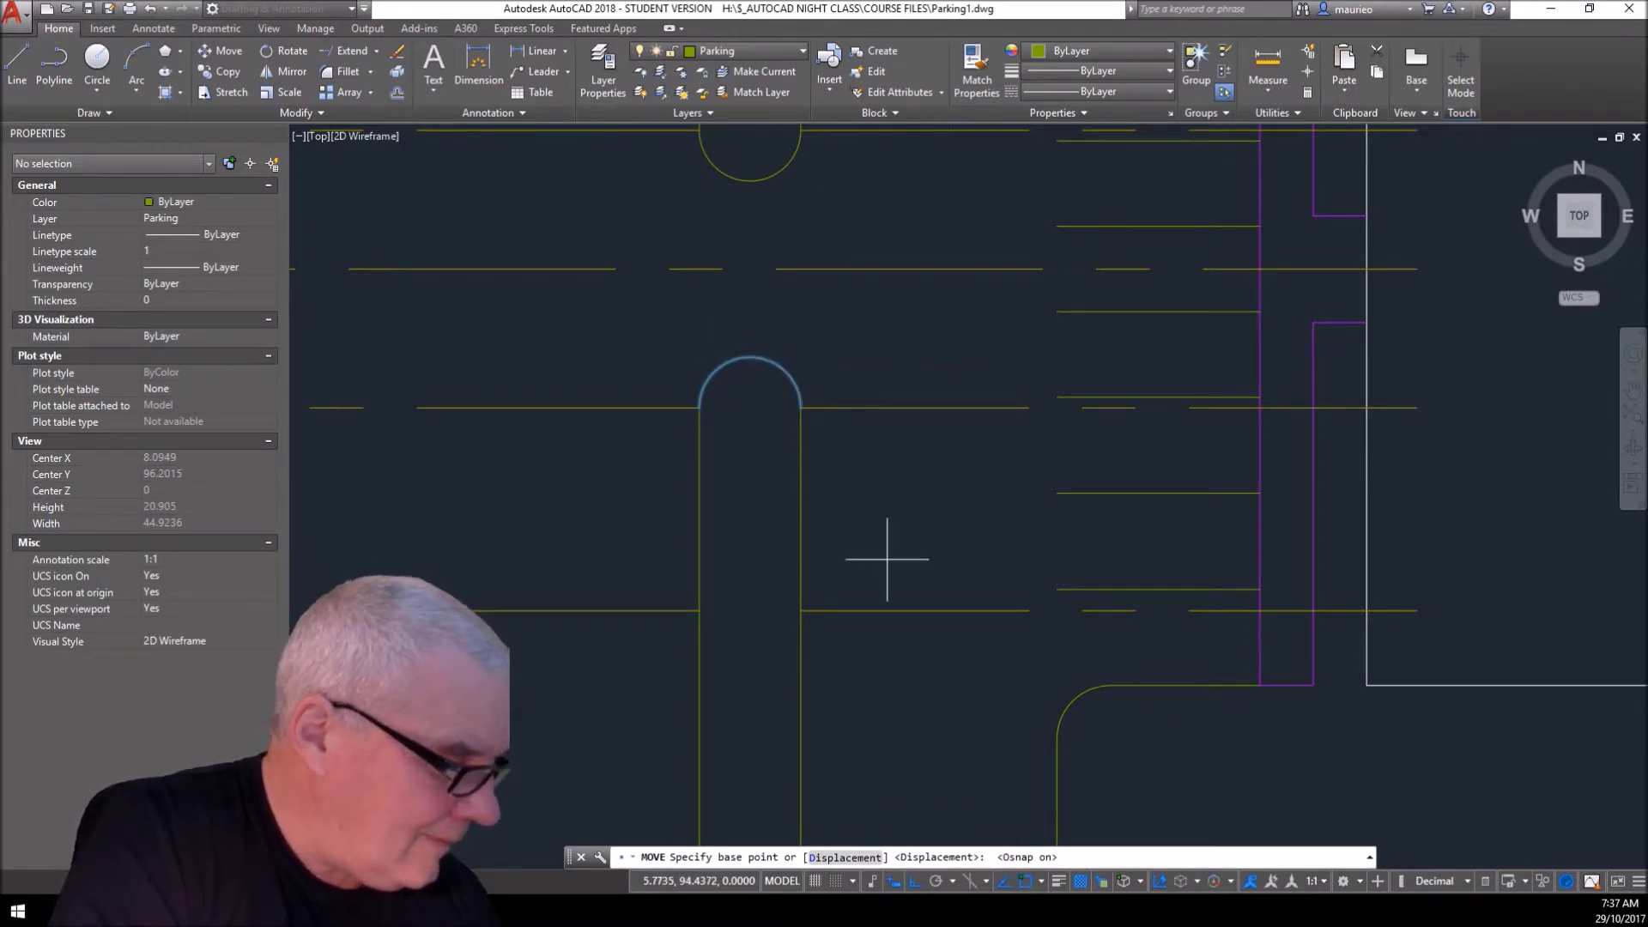
click(748, 359)
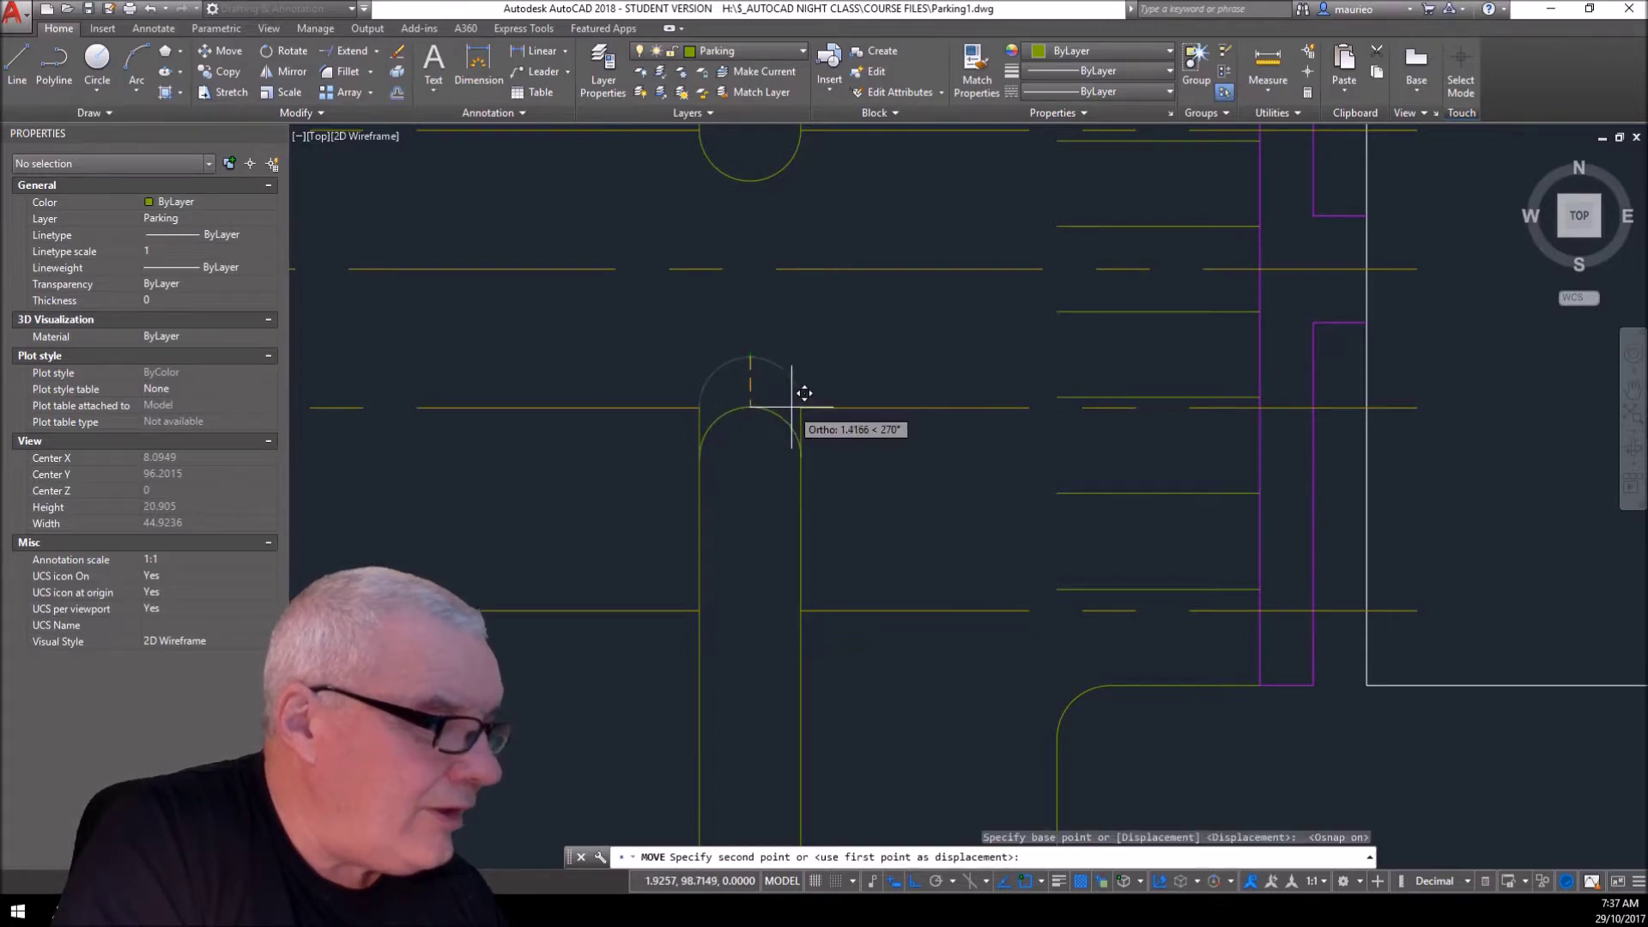
click(750, 406)
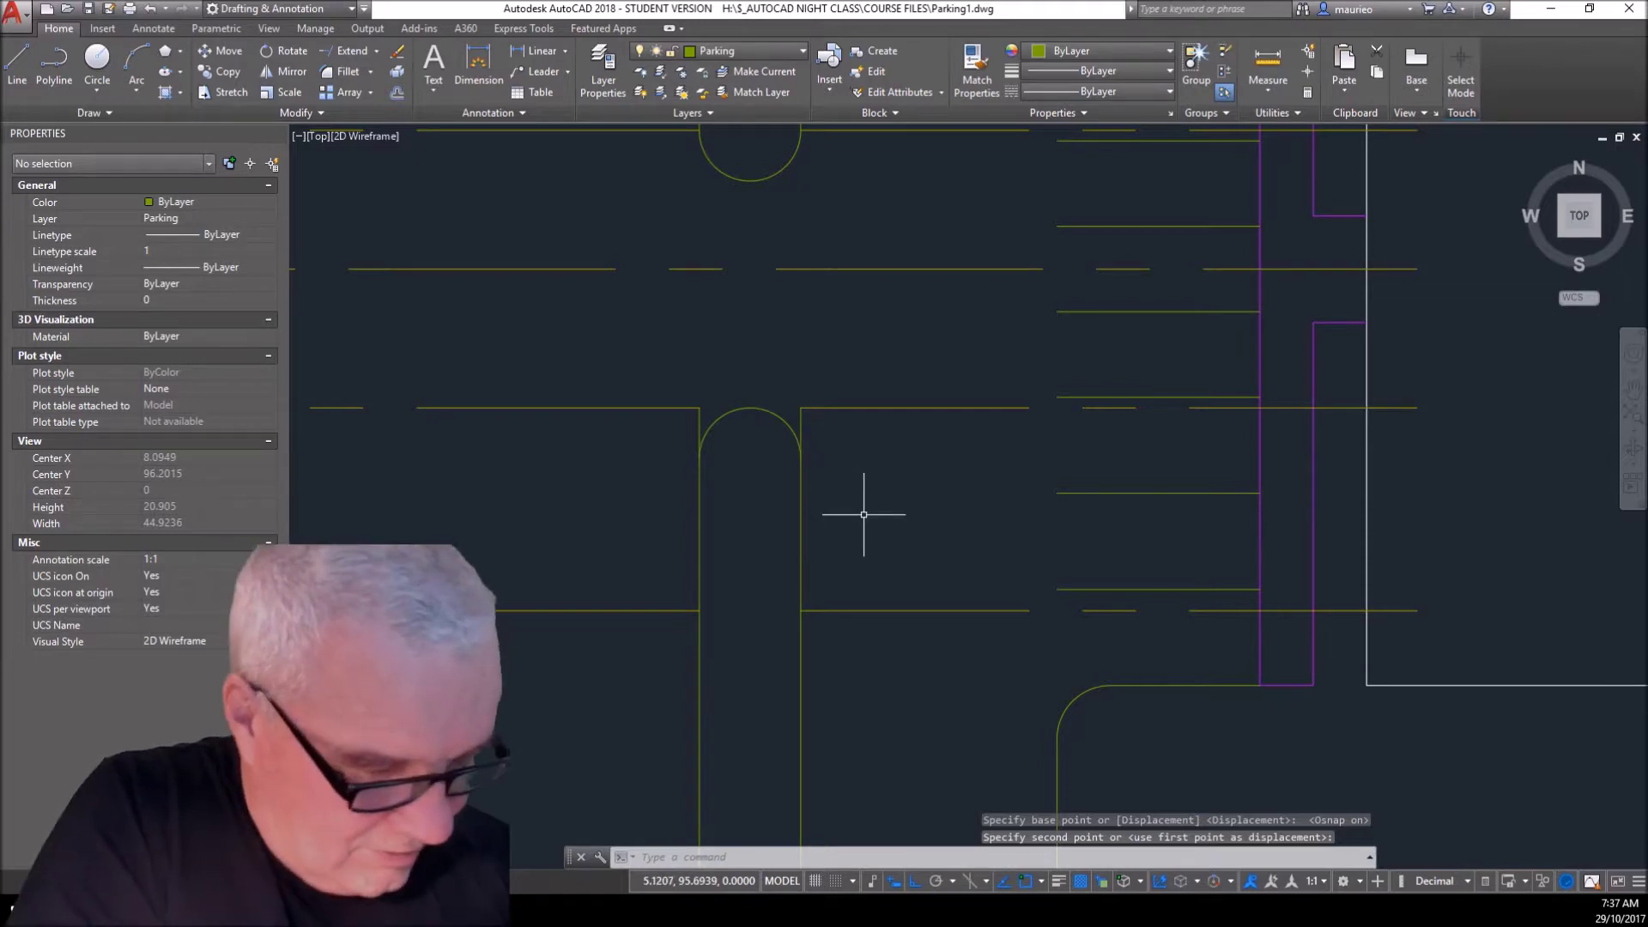
- Trim the centre-line piece overlapping the lower island's corner
key(Return)
key(Return)
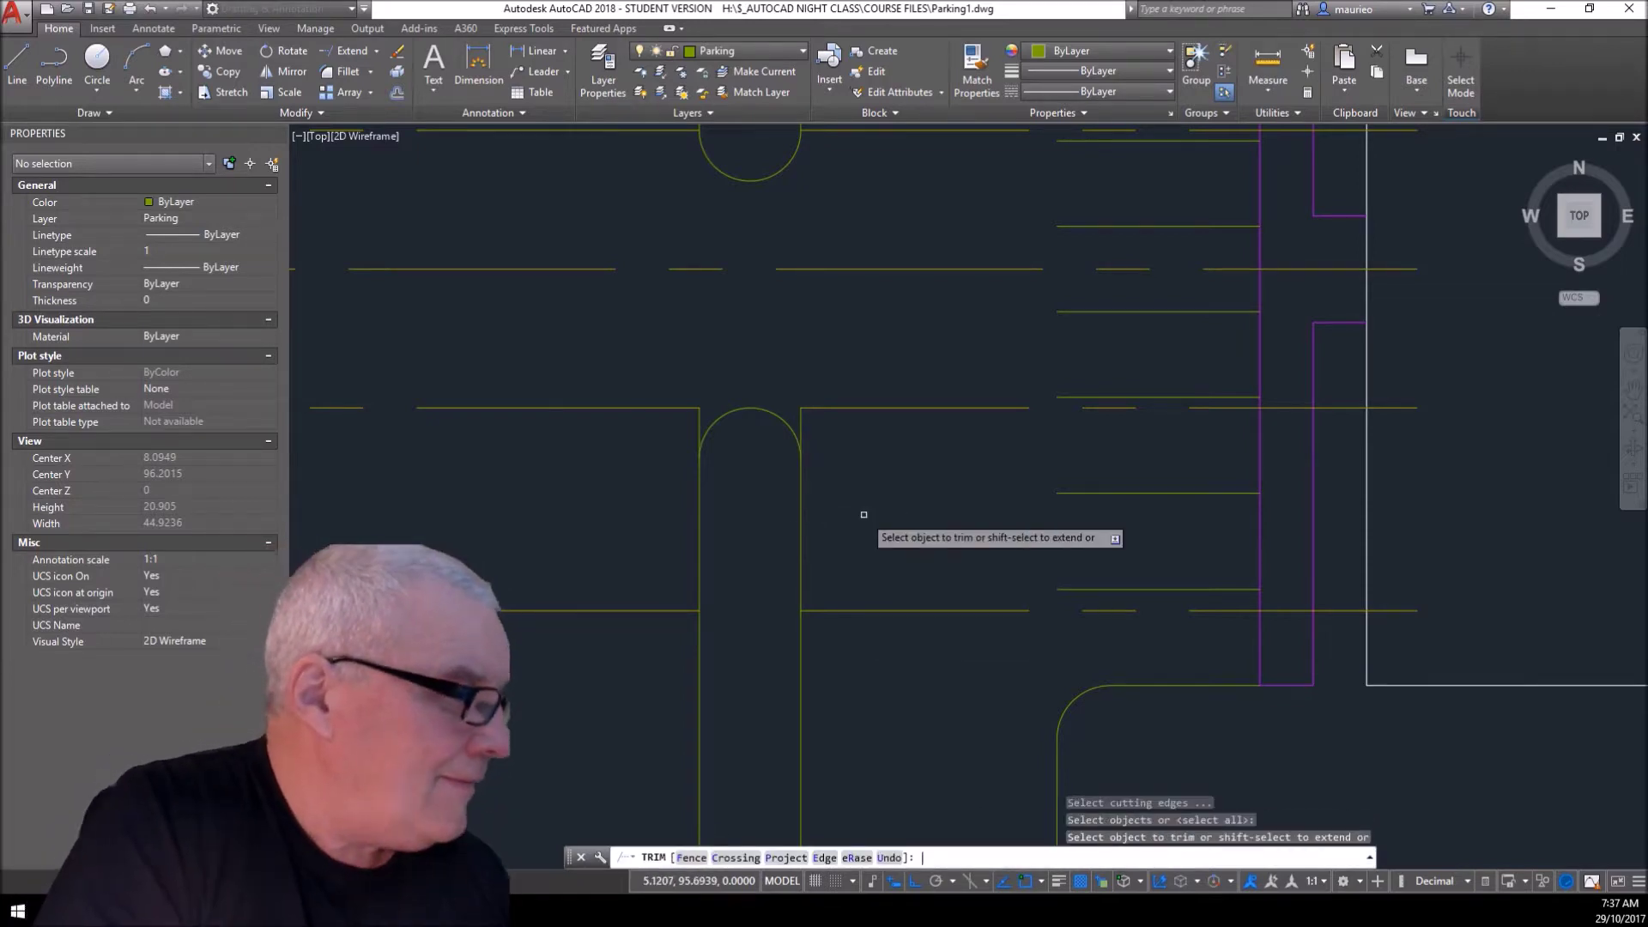
click(700, 414)
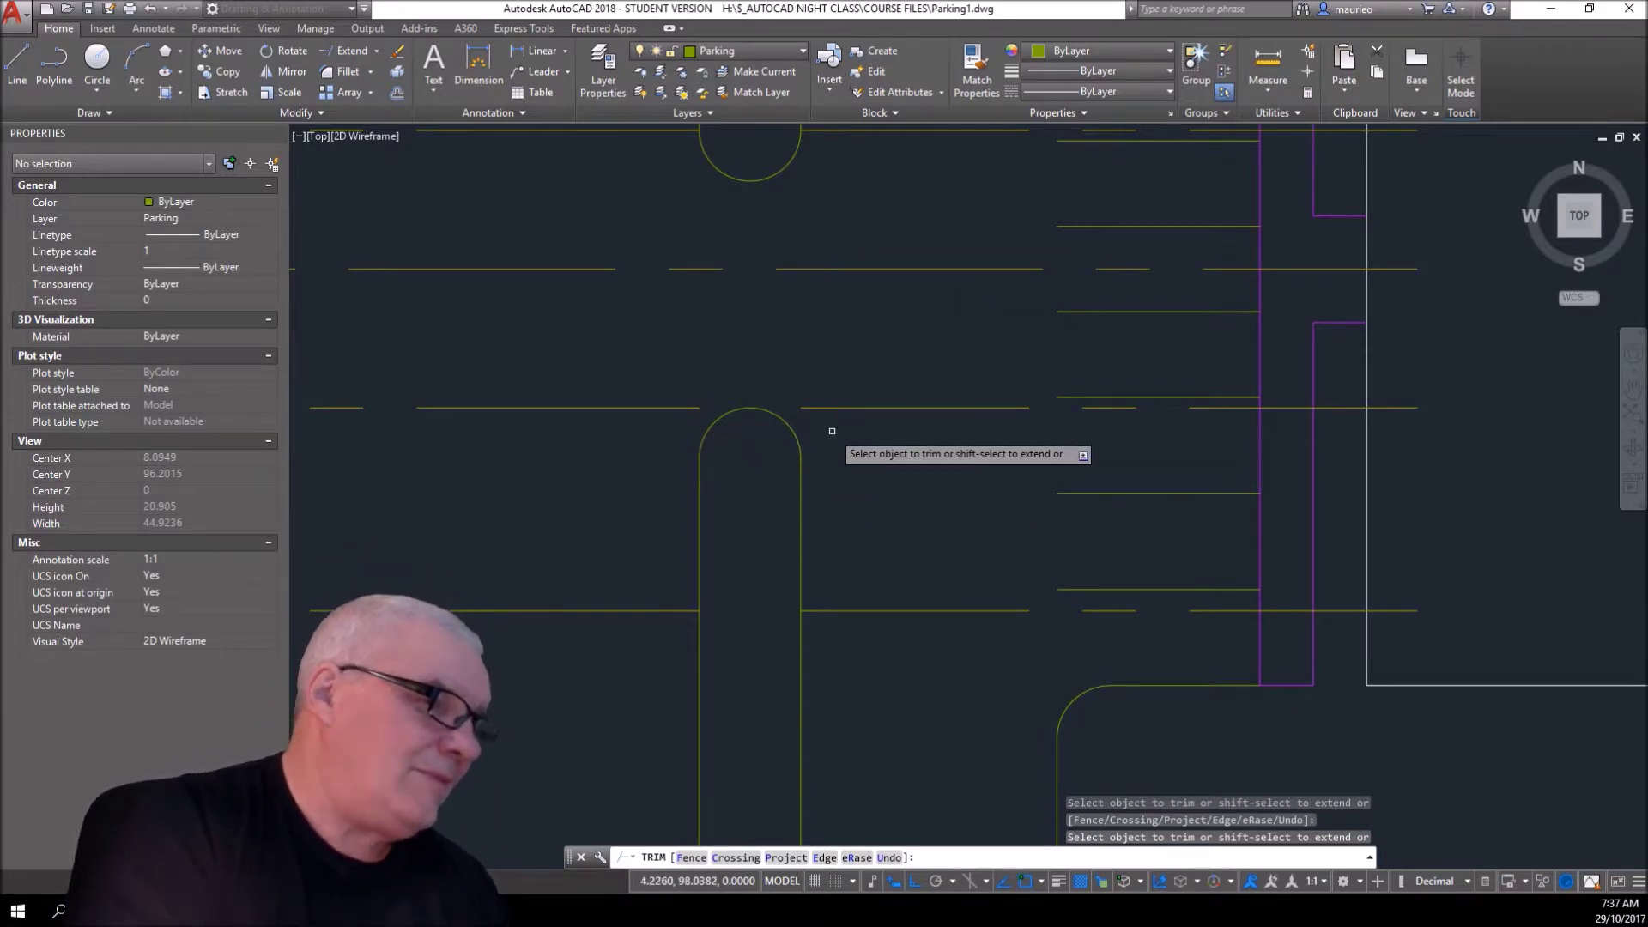
scroll(815, 395, down, 3)
scroll(743, 288, up, 4)
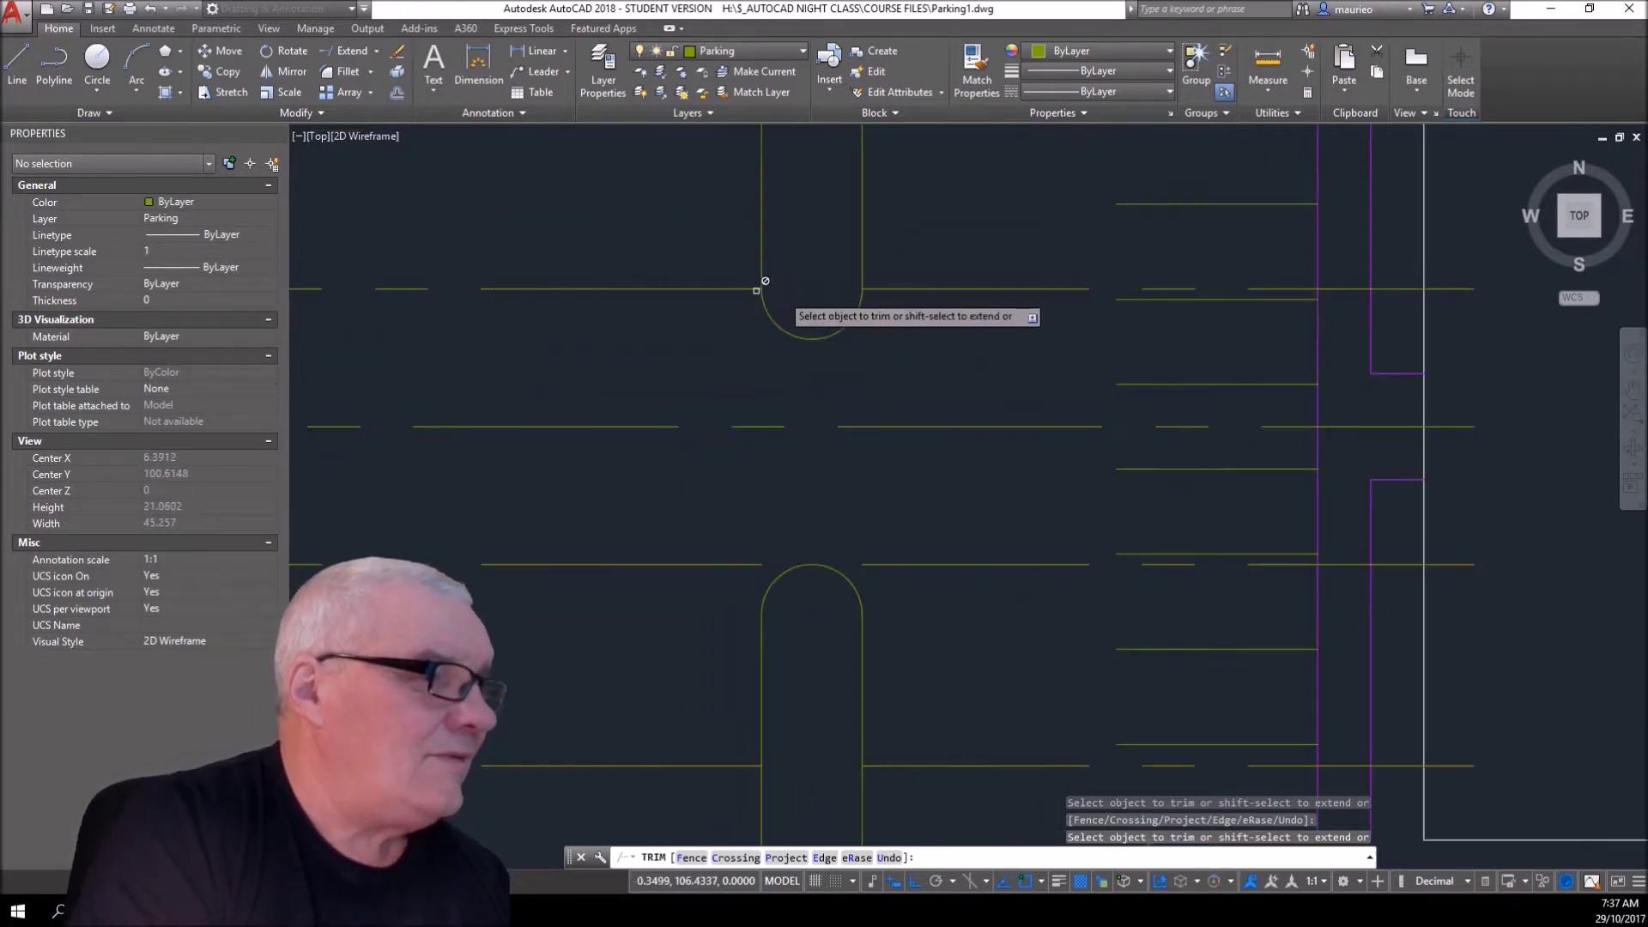
key(Escape)
key(Escape)
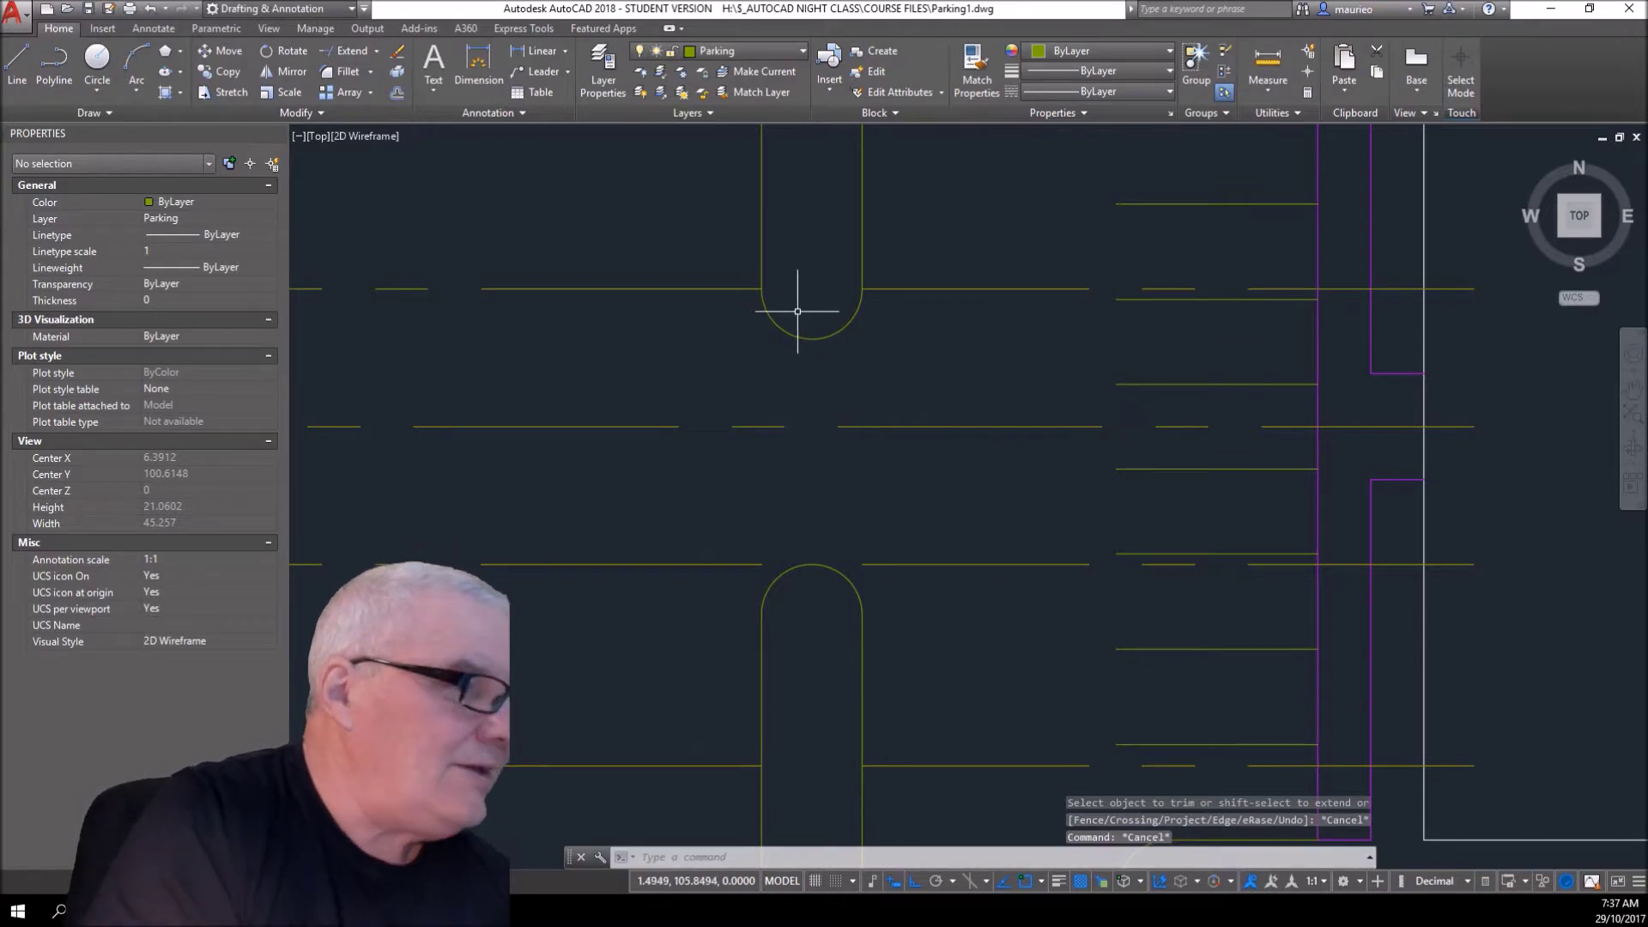
- Move the upper island's arc up so its bottom point sits on the centre line
click(812, 339)
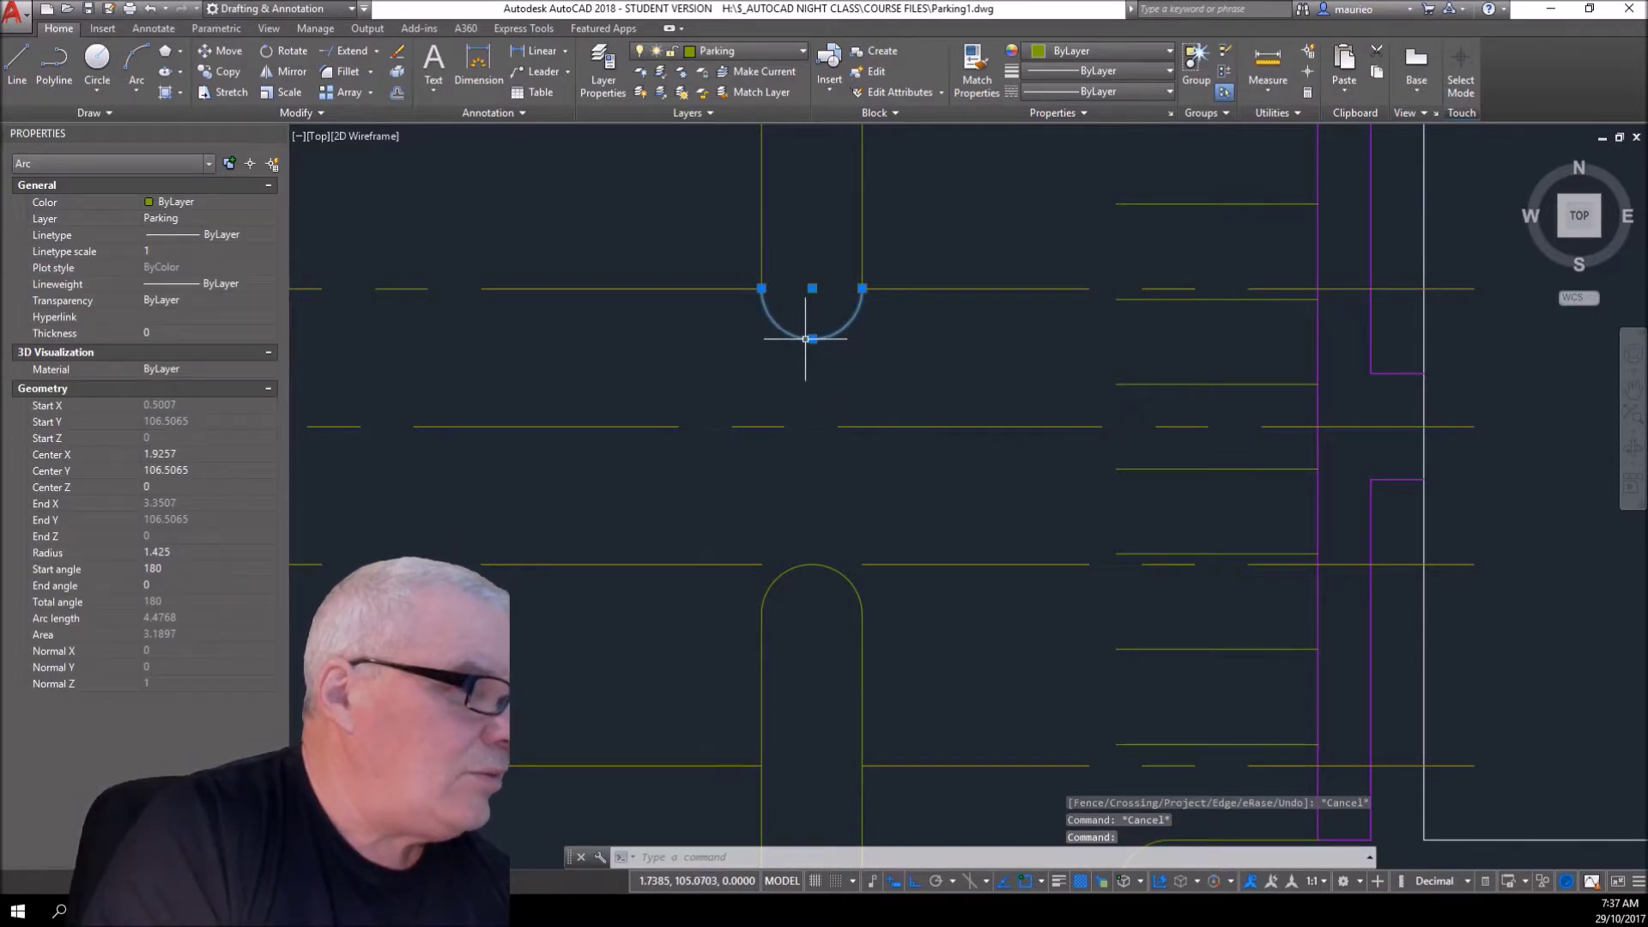
click(812, 338)
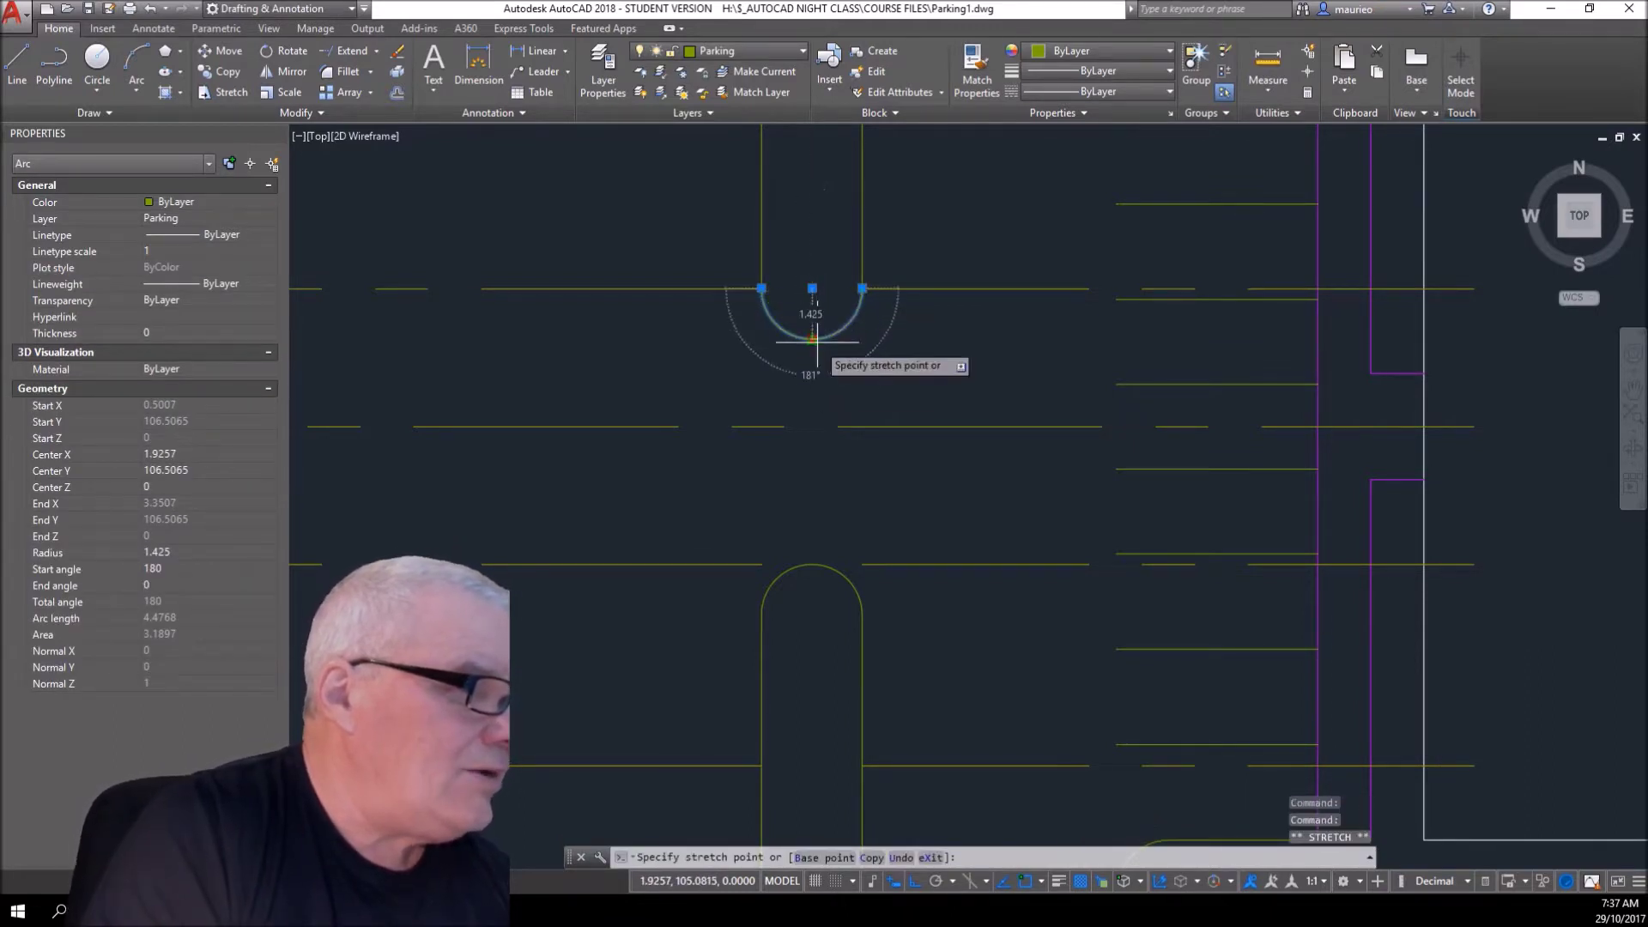
click(811, 338)
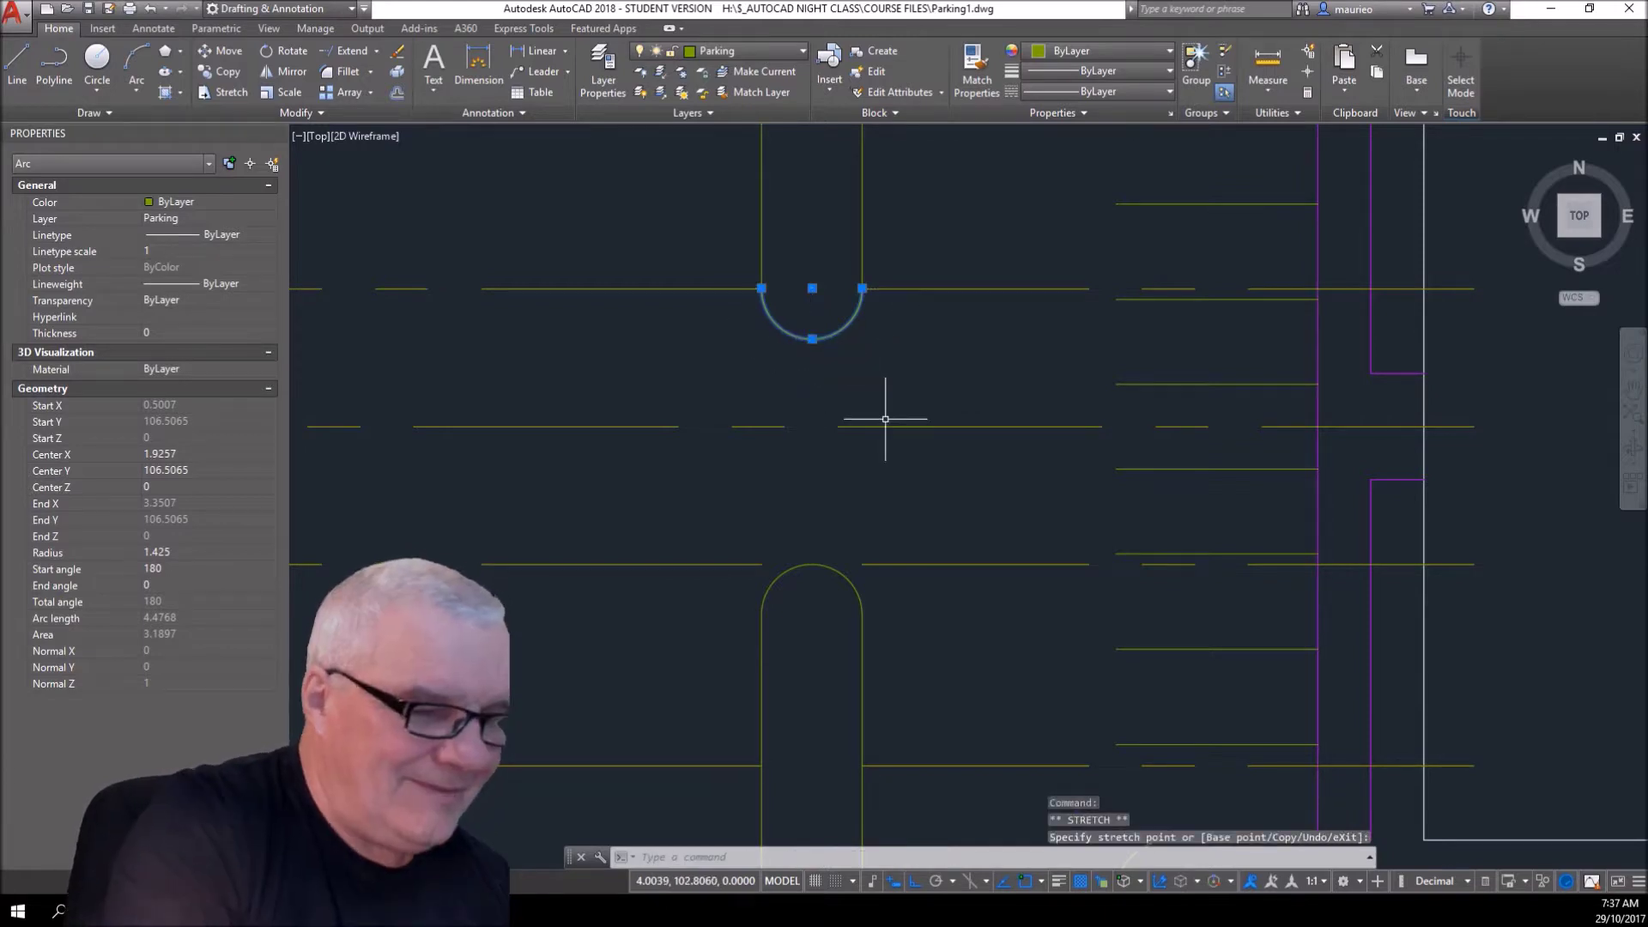
key(Escape)
key(Escape)
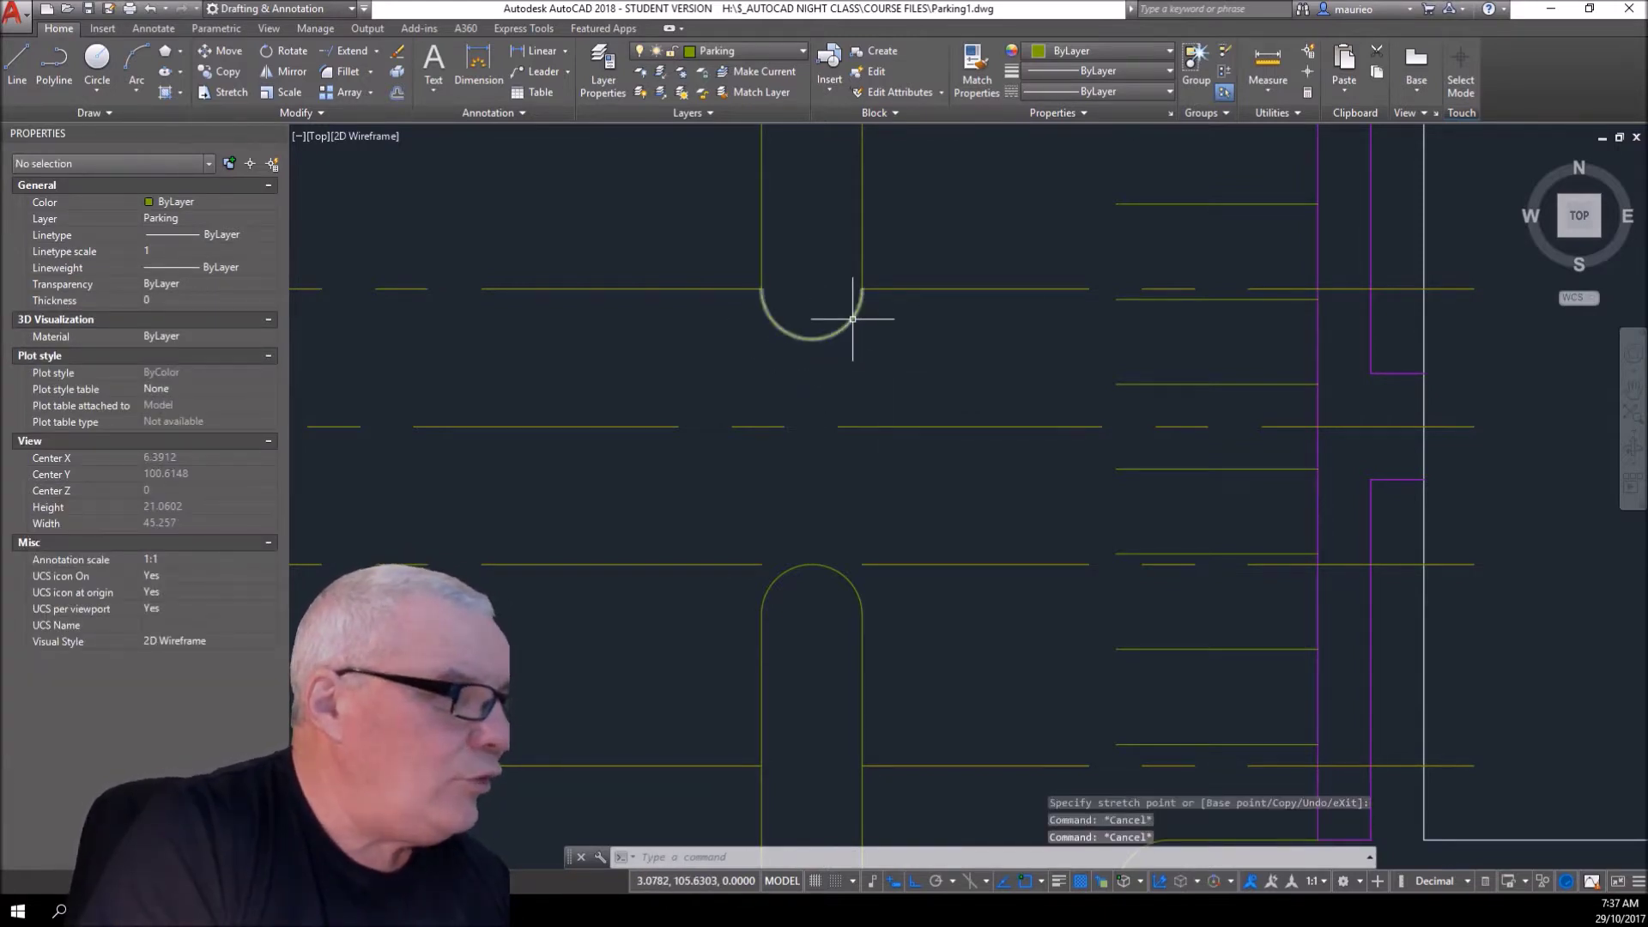
click(853, 316)
right_click(914, 364)
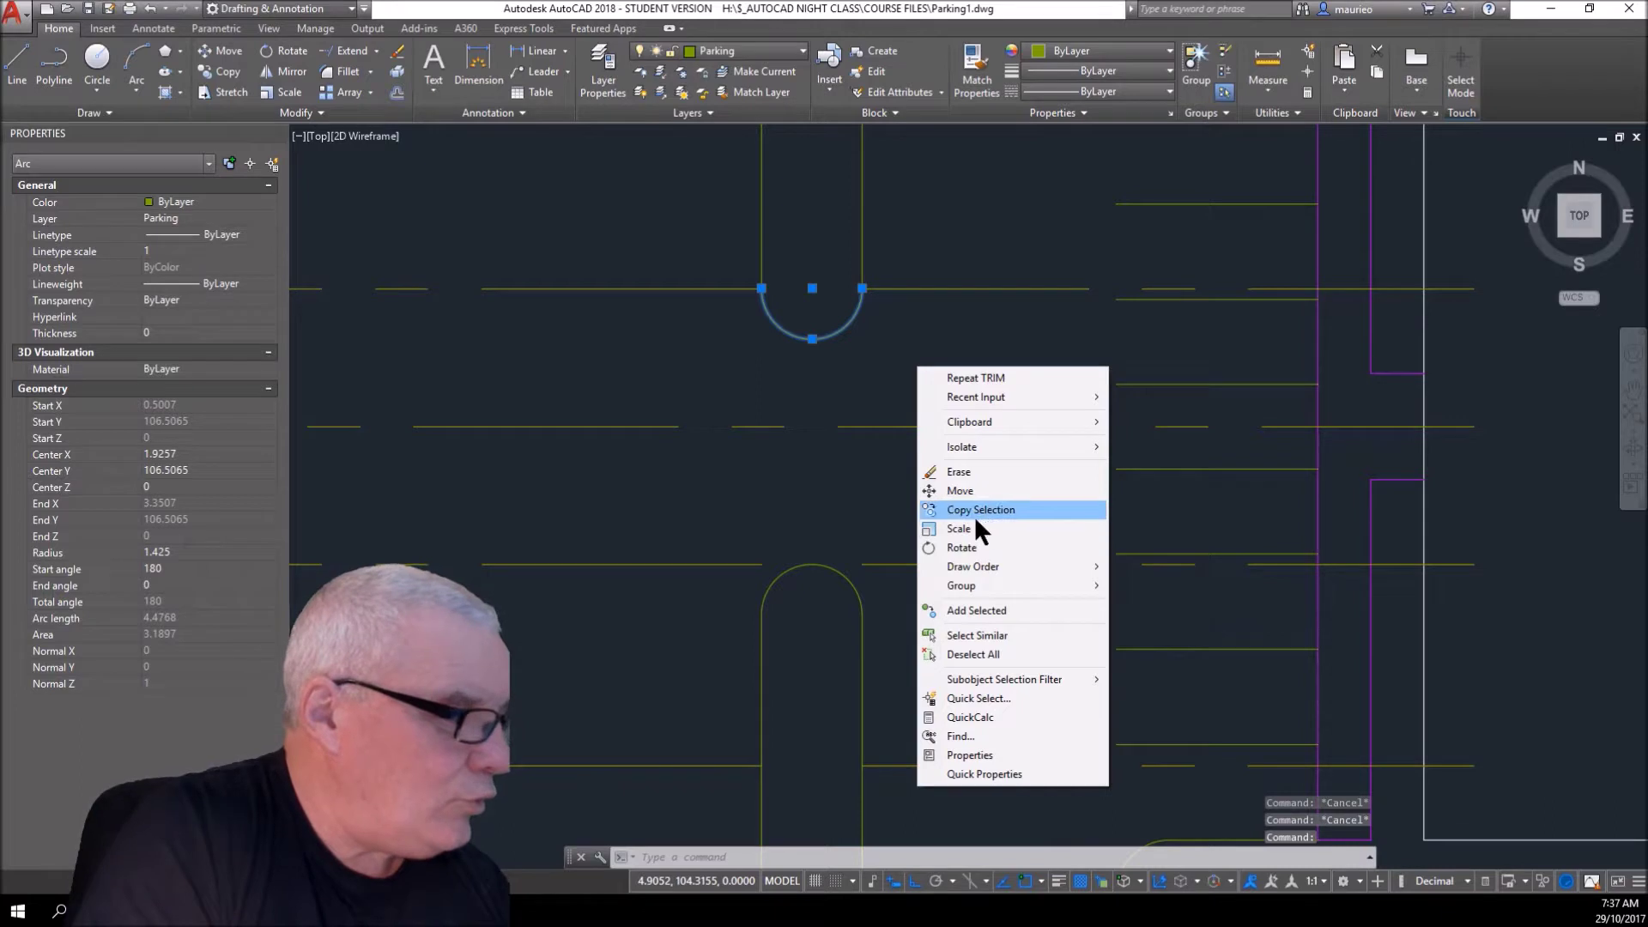
click(958, 490)
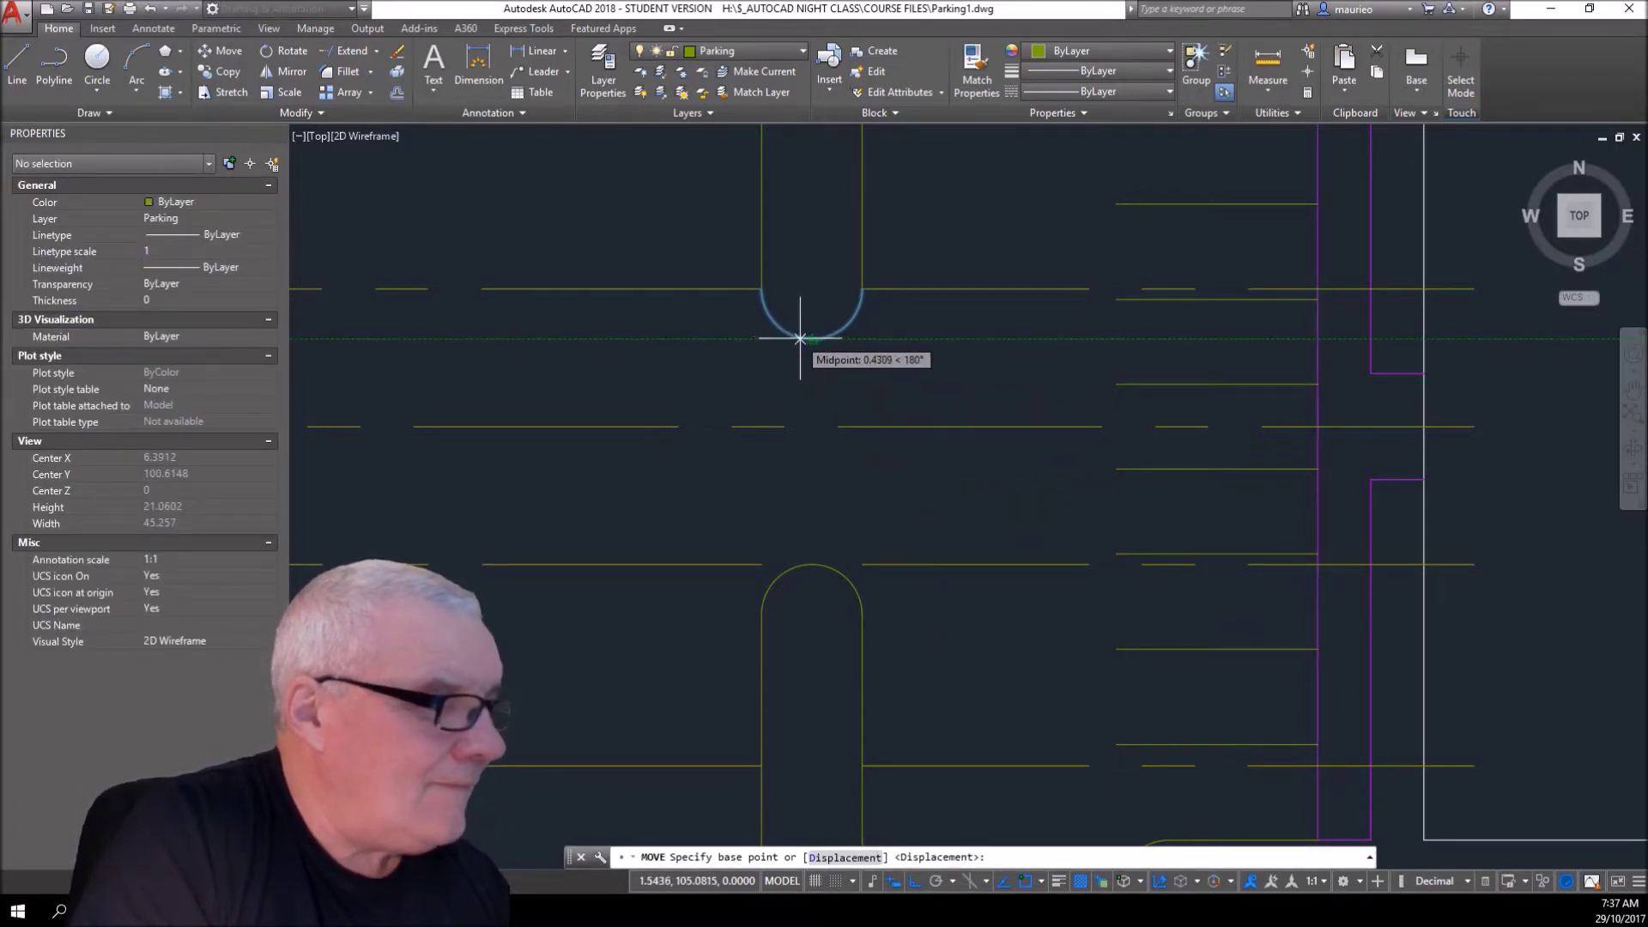
click(812, 340)
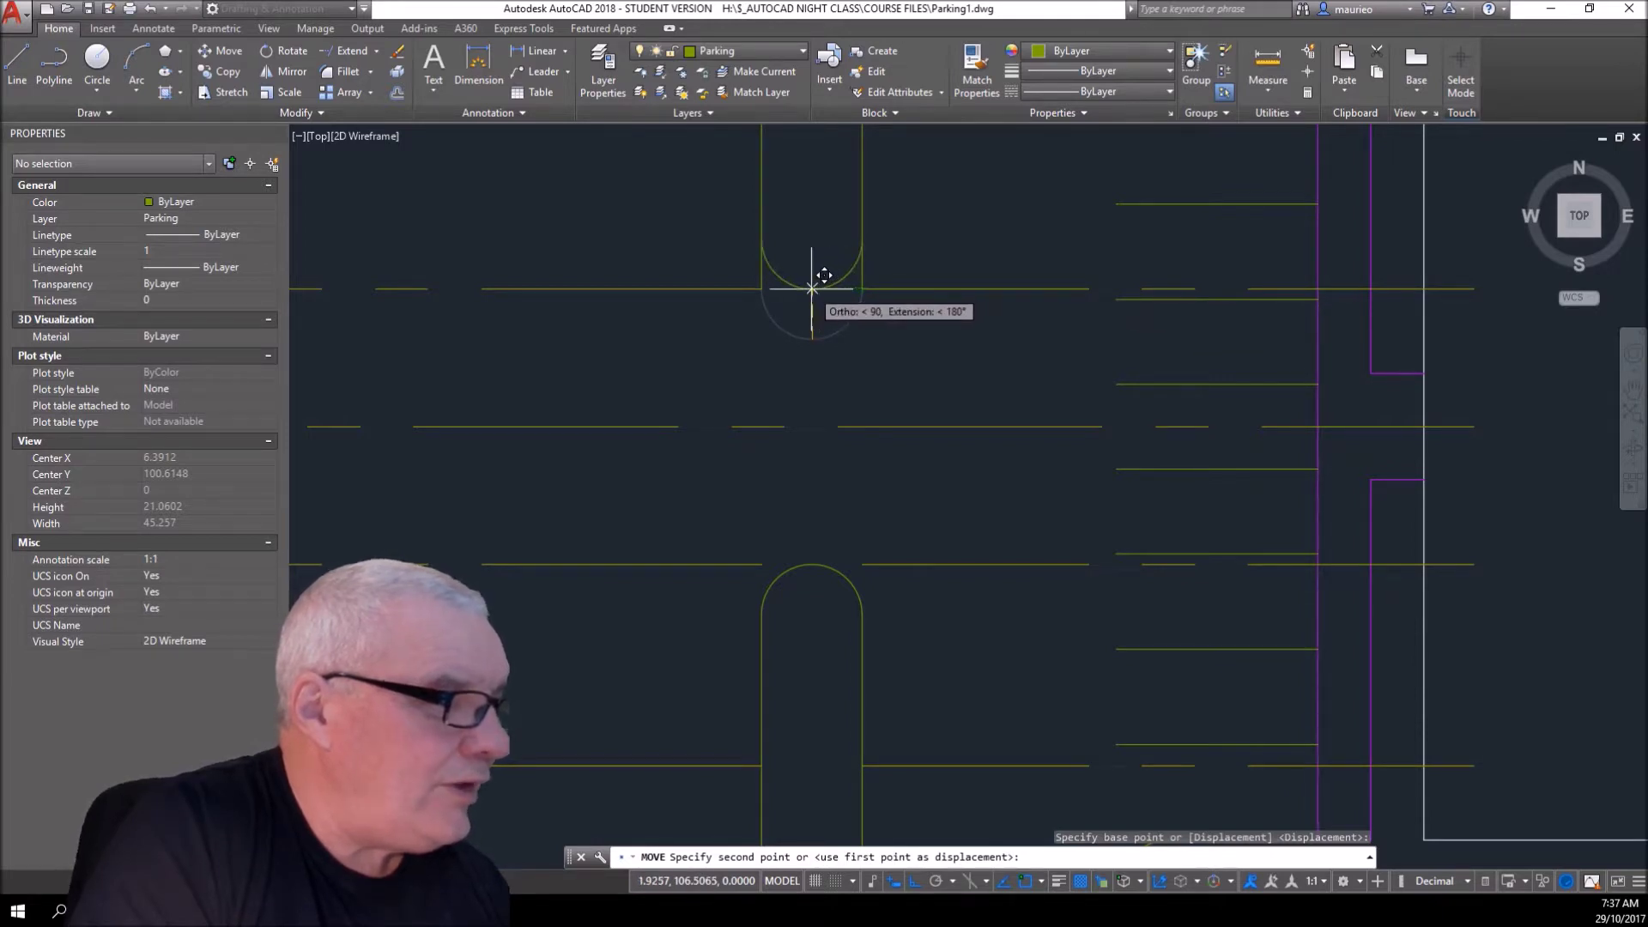
click(811, 288)
key(Escape)
key(Escape)
key(Escape)
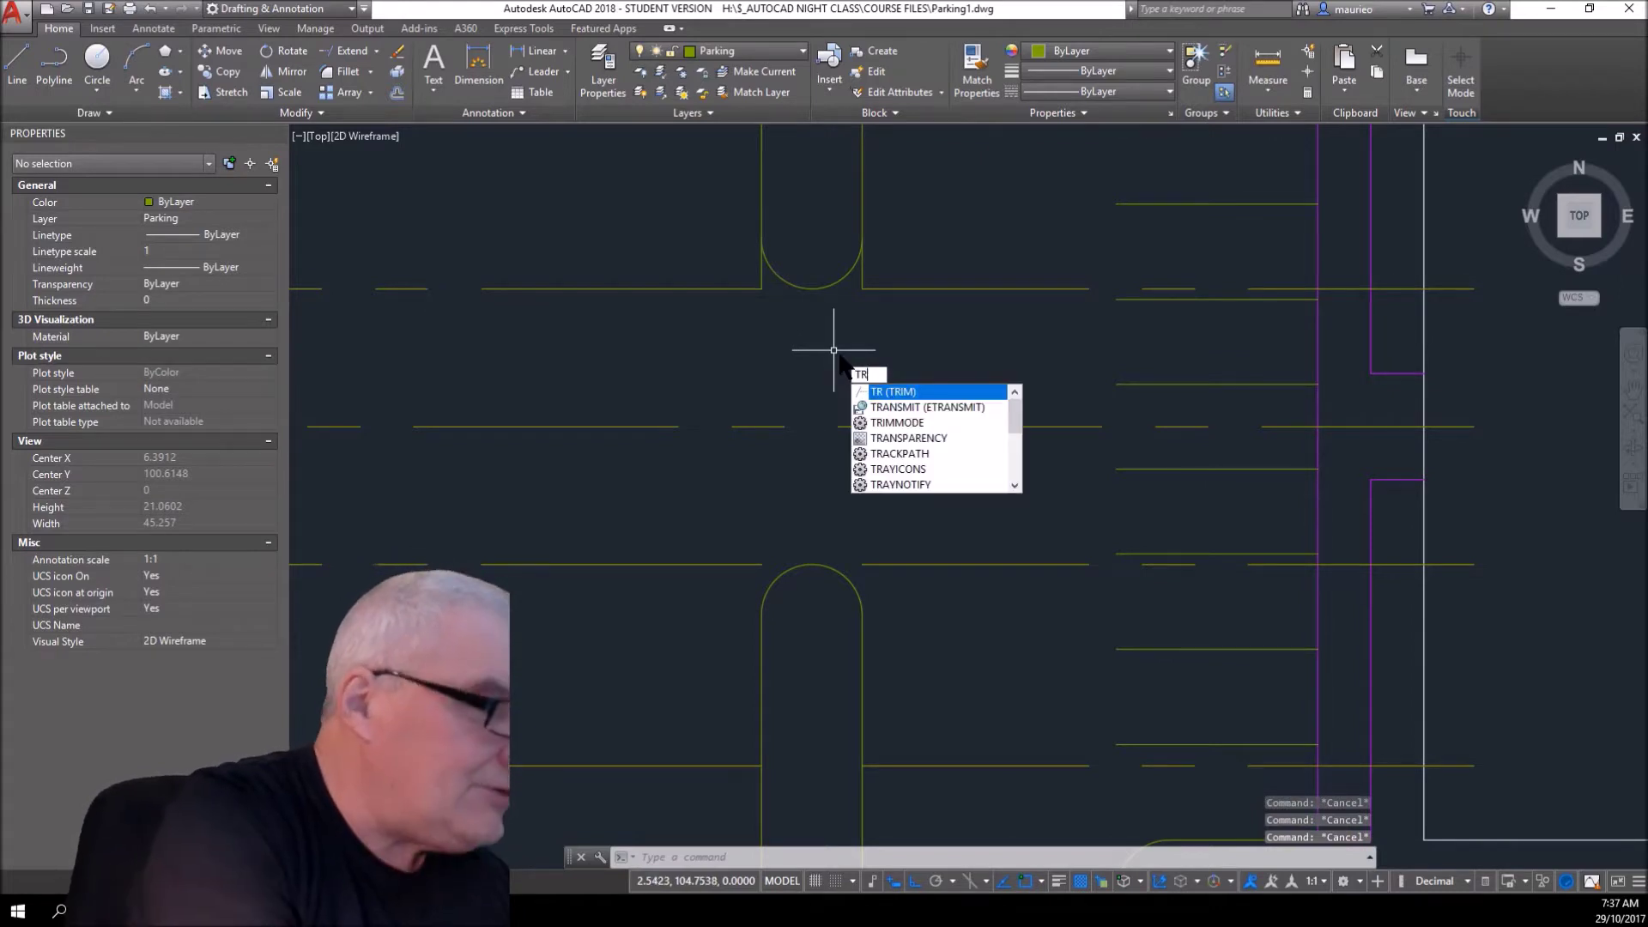
- Trim the centre-line piece beside the upper island's arc
key(Return)
key(Return)
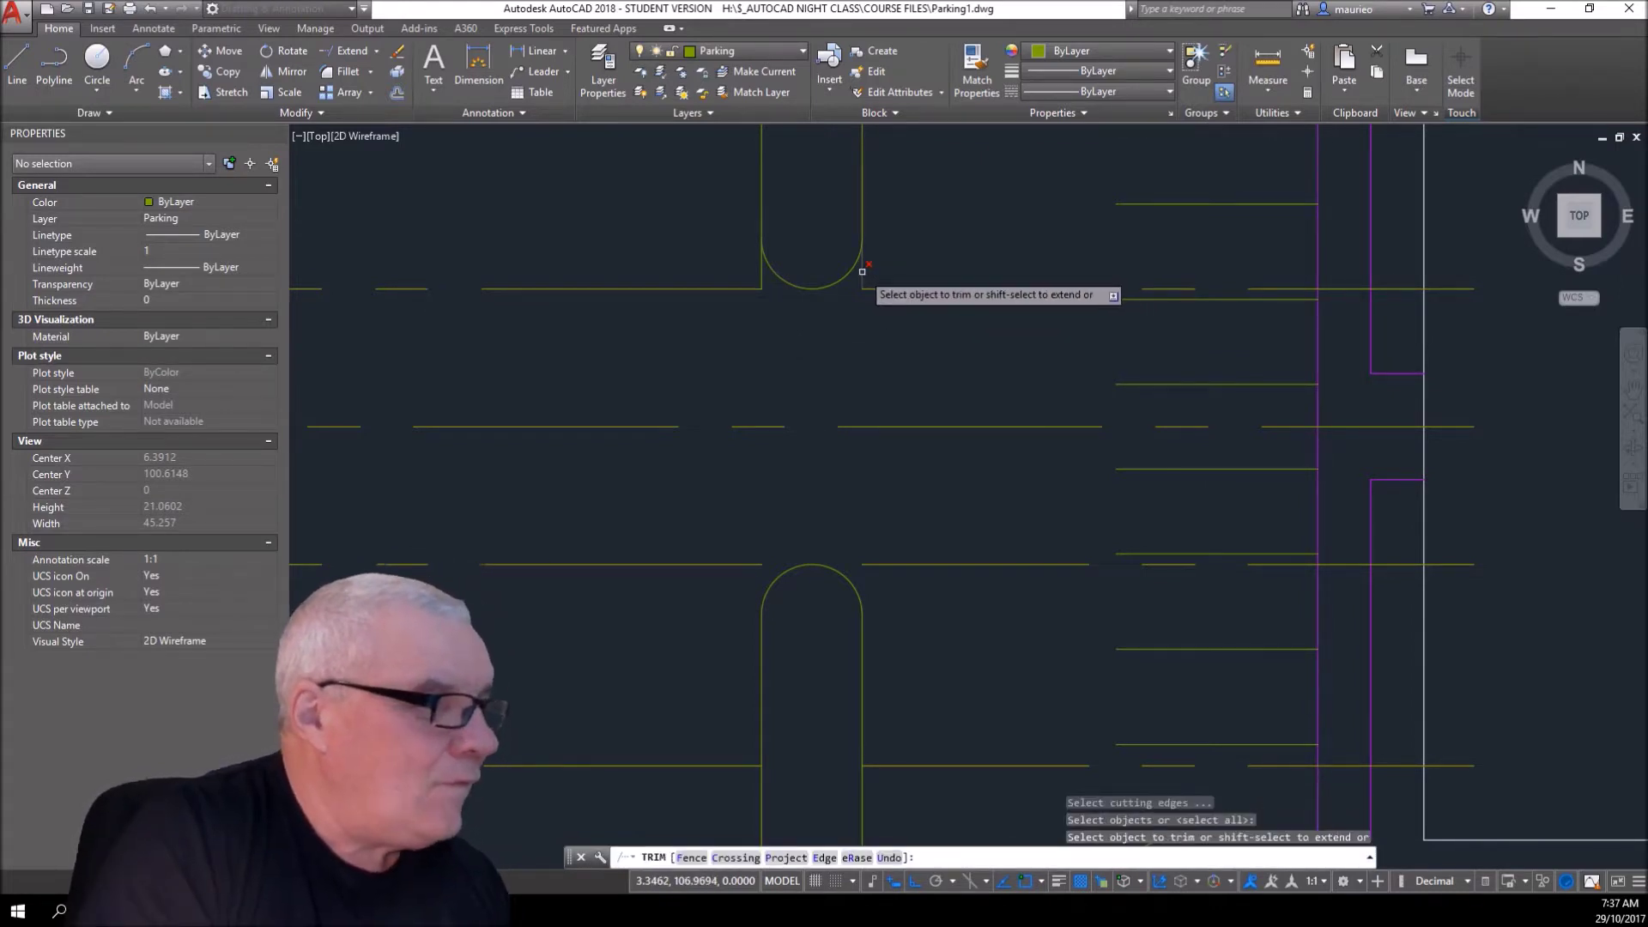
click(861, 273)
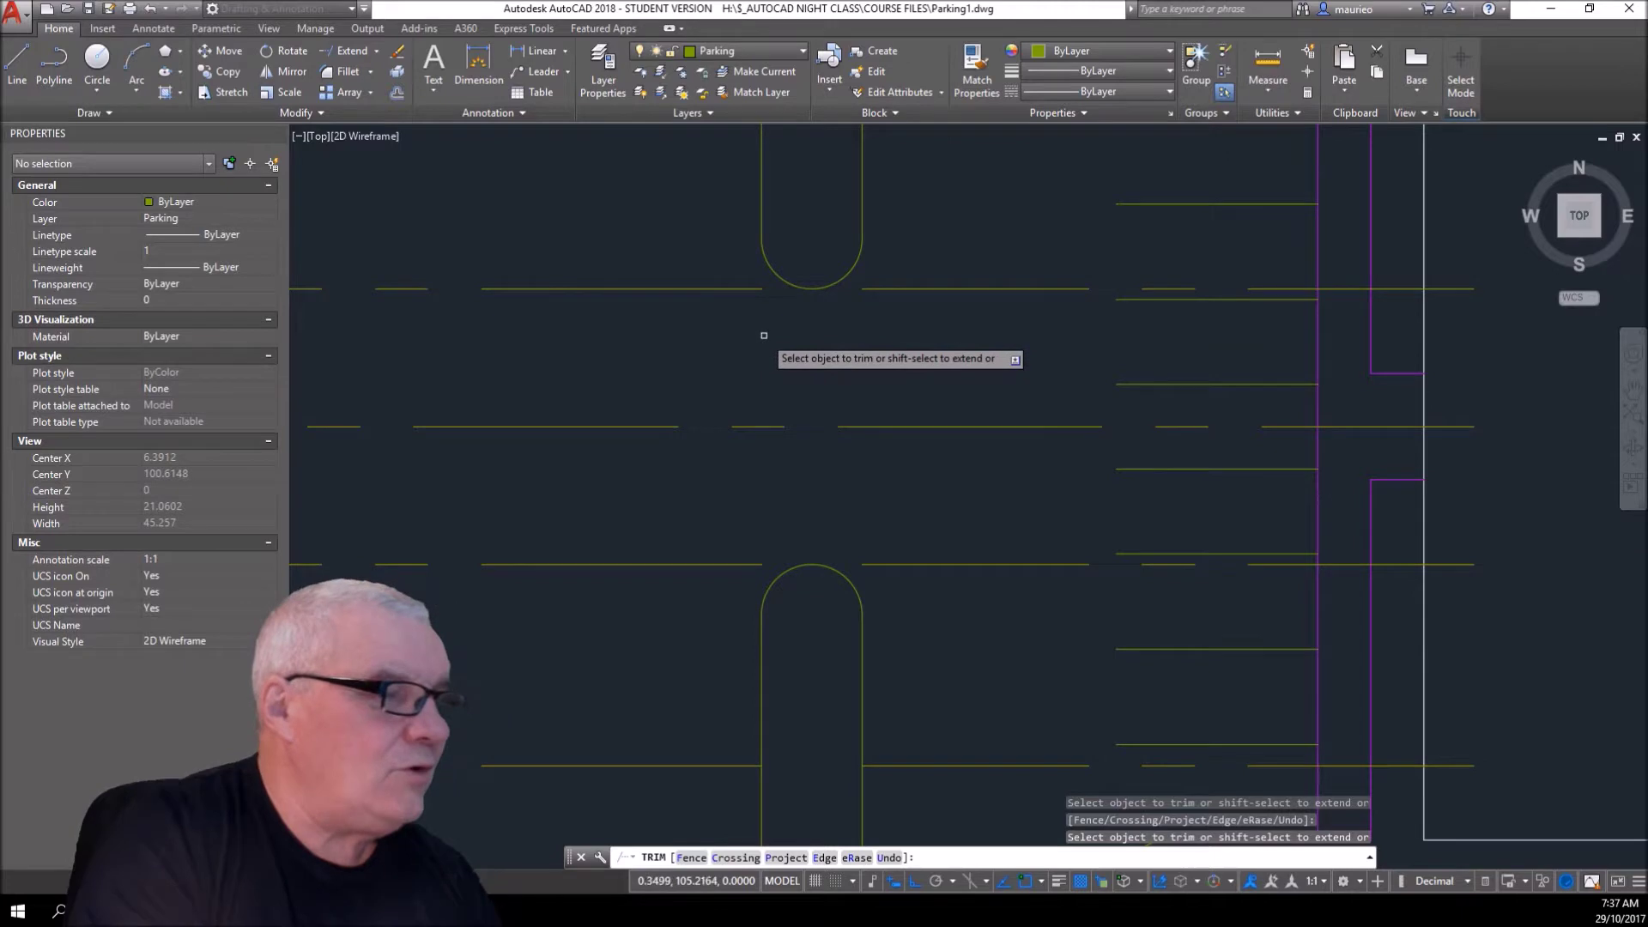
scroll(765, 343, down, 6)
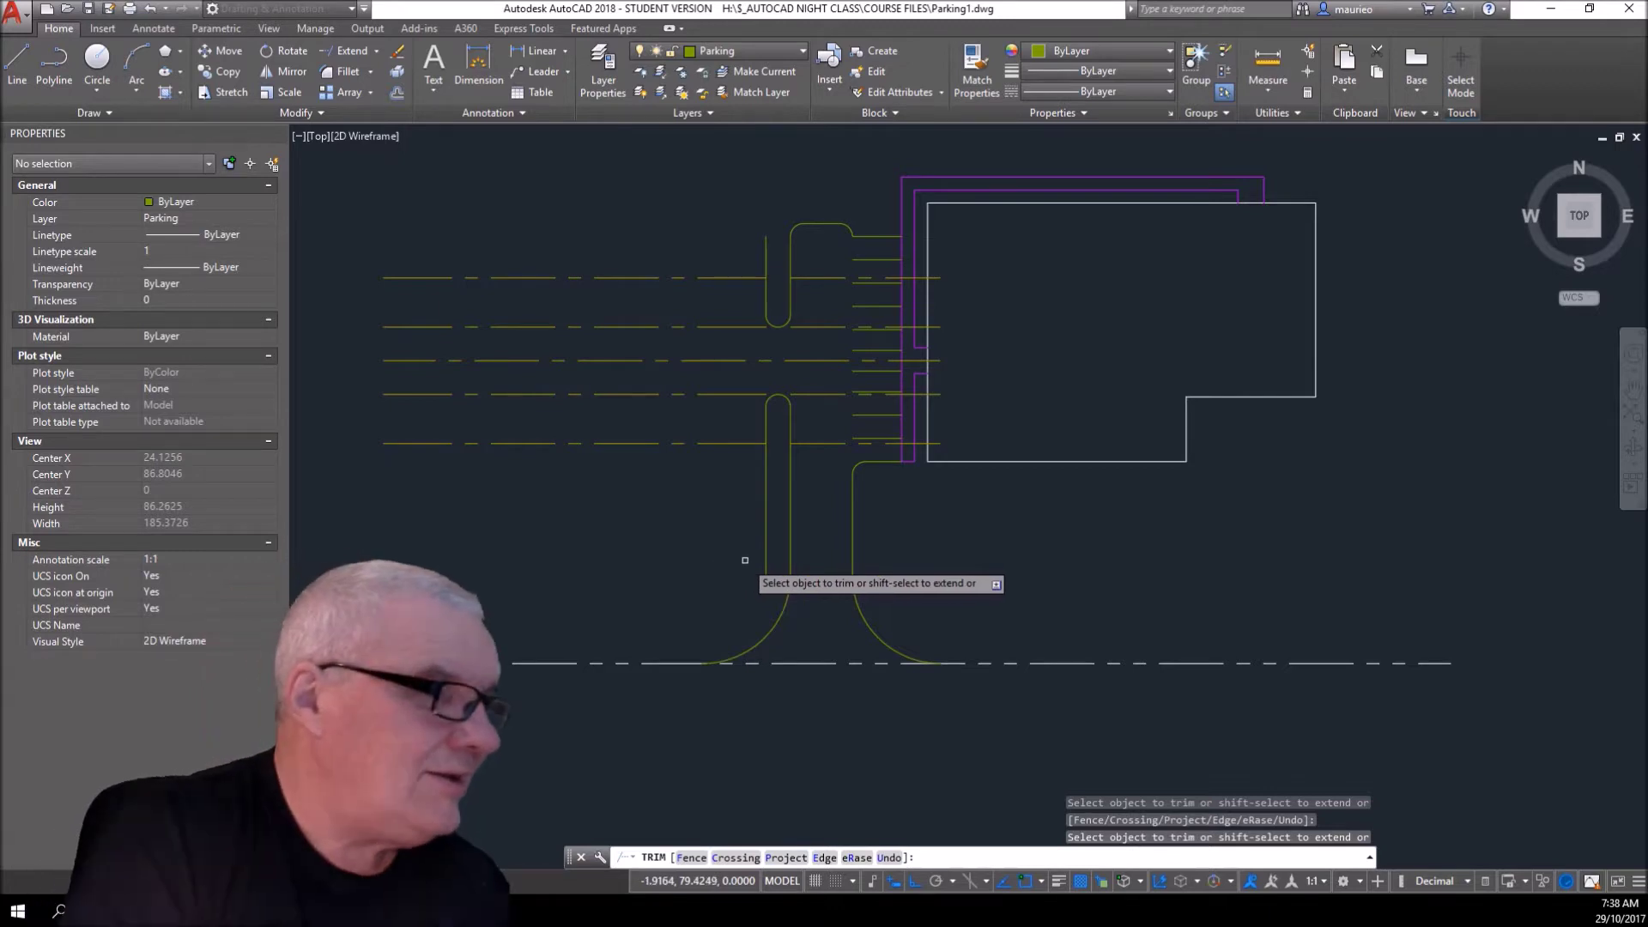
- Trim the vertical line's part below the bottom stall line
text(t)
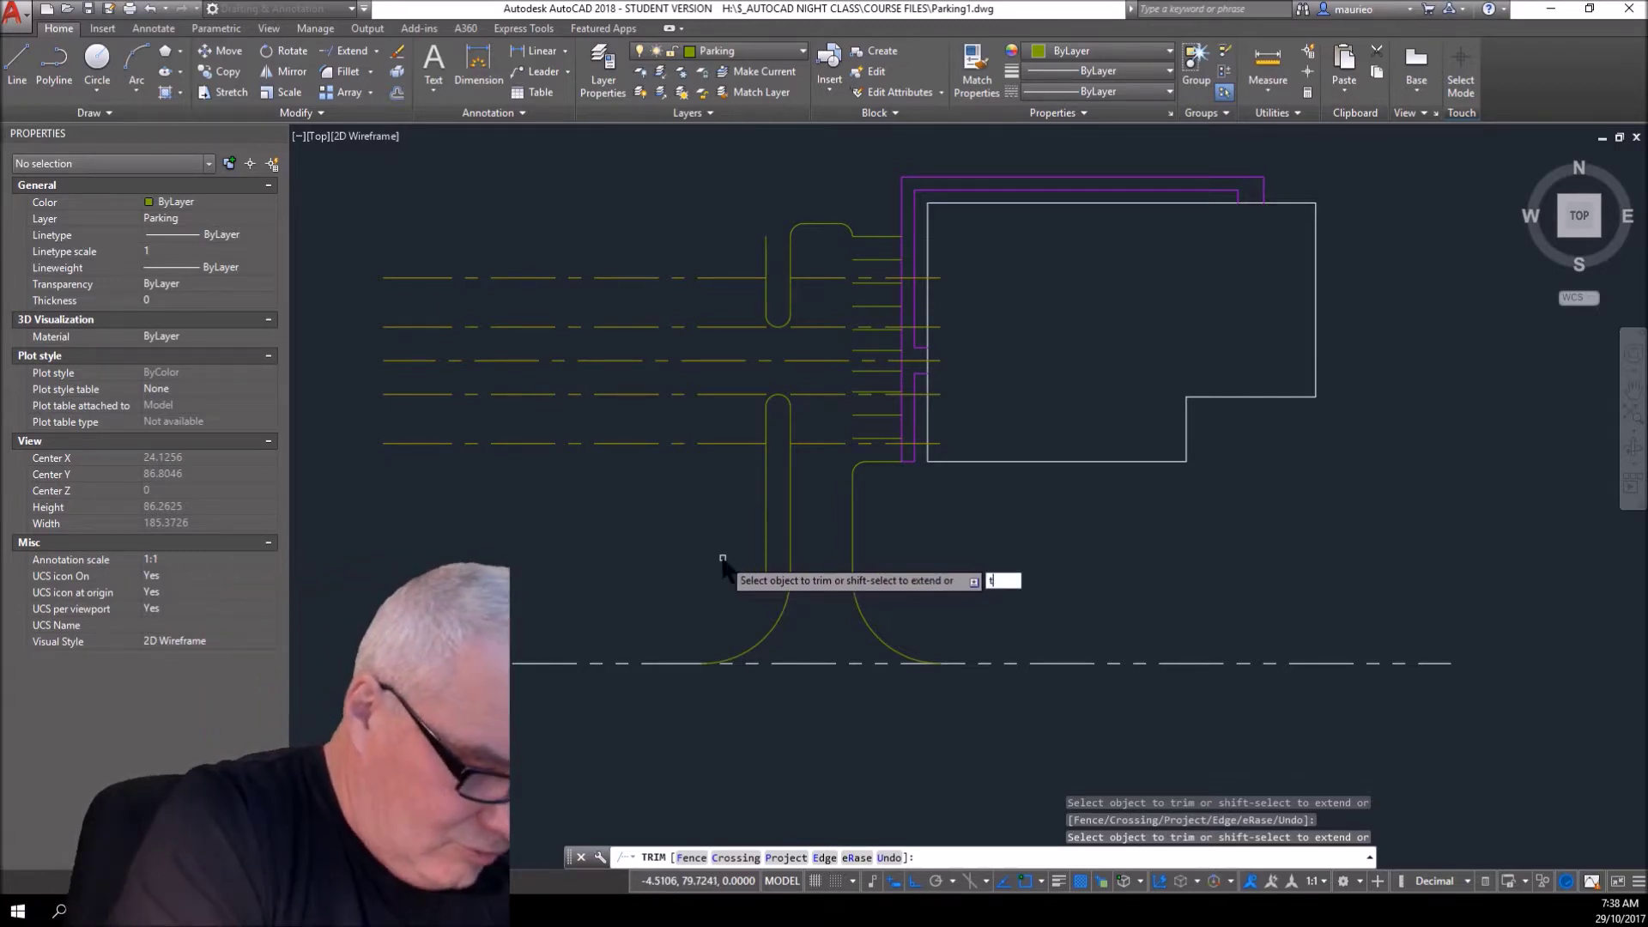
text(r)
key(Return)
key(Return)
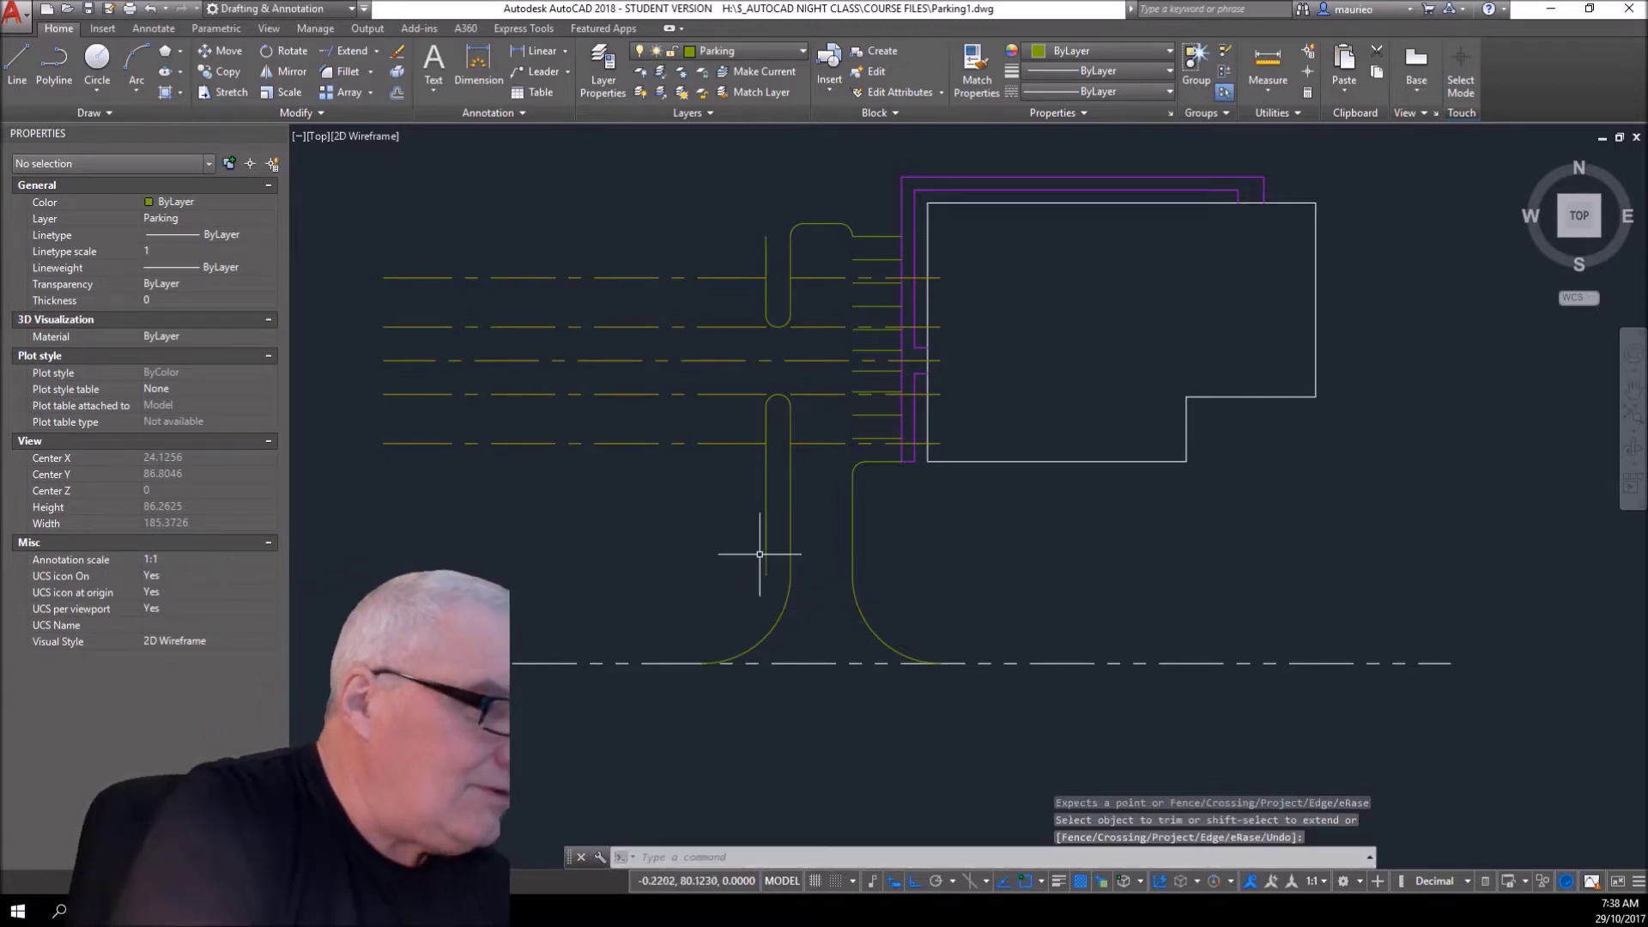
click(766, 461)
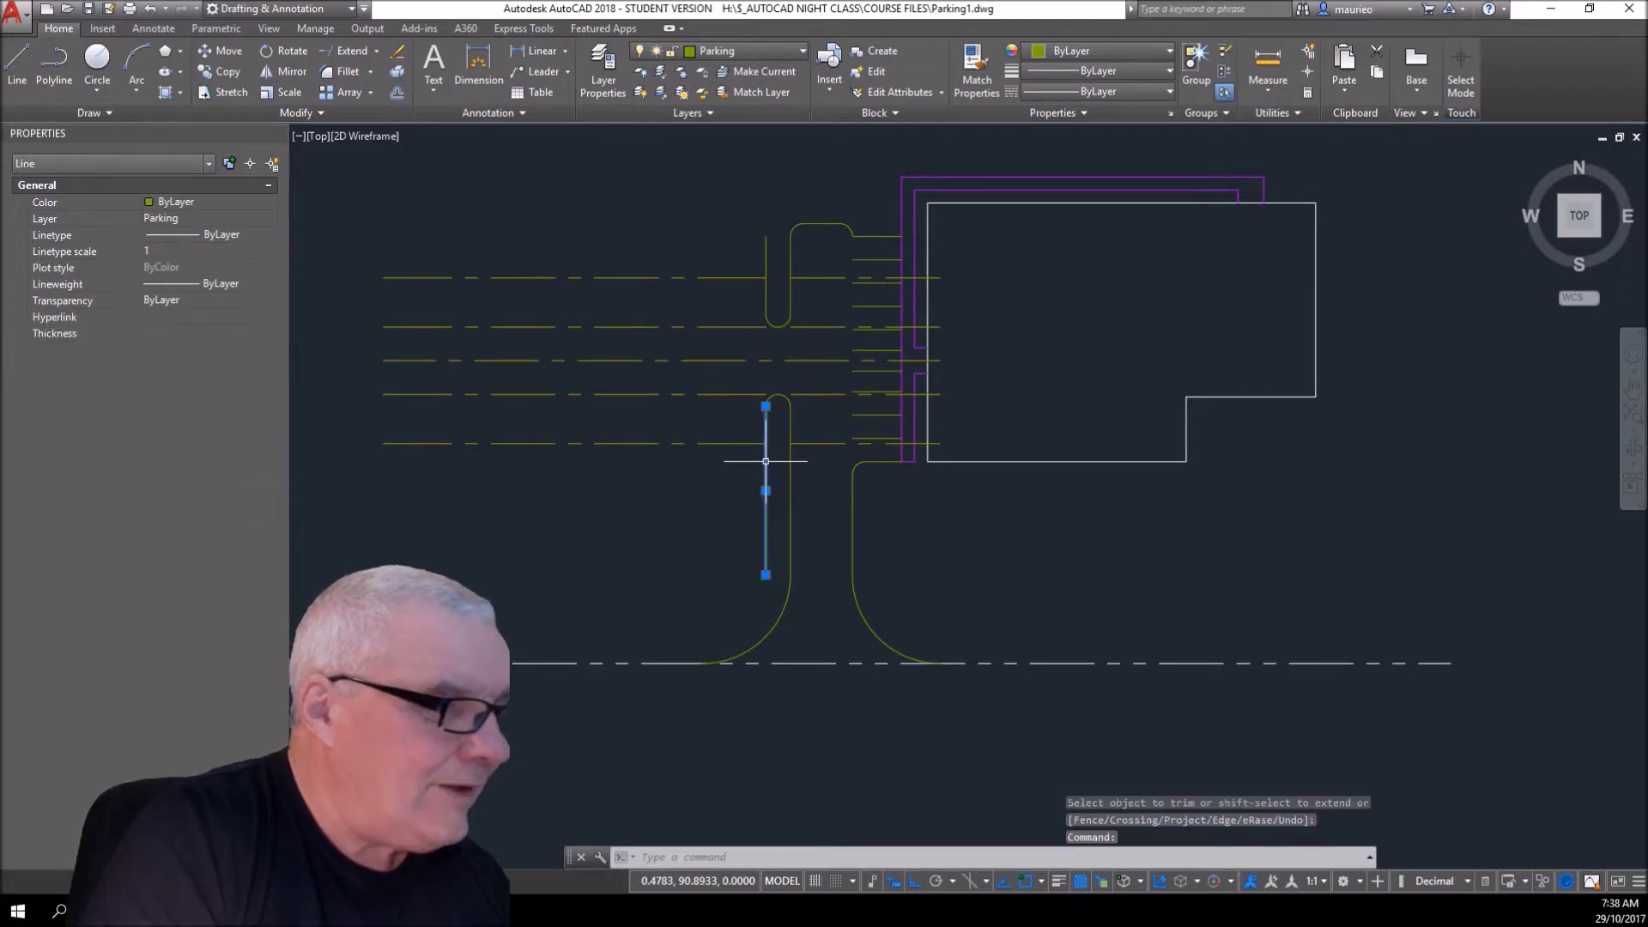
key(Escape)
key(Escape)
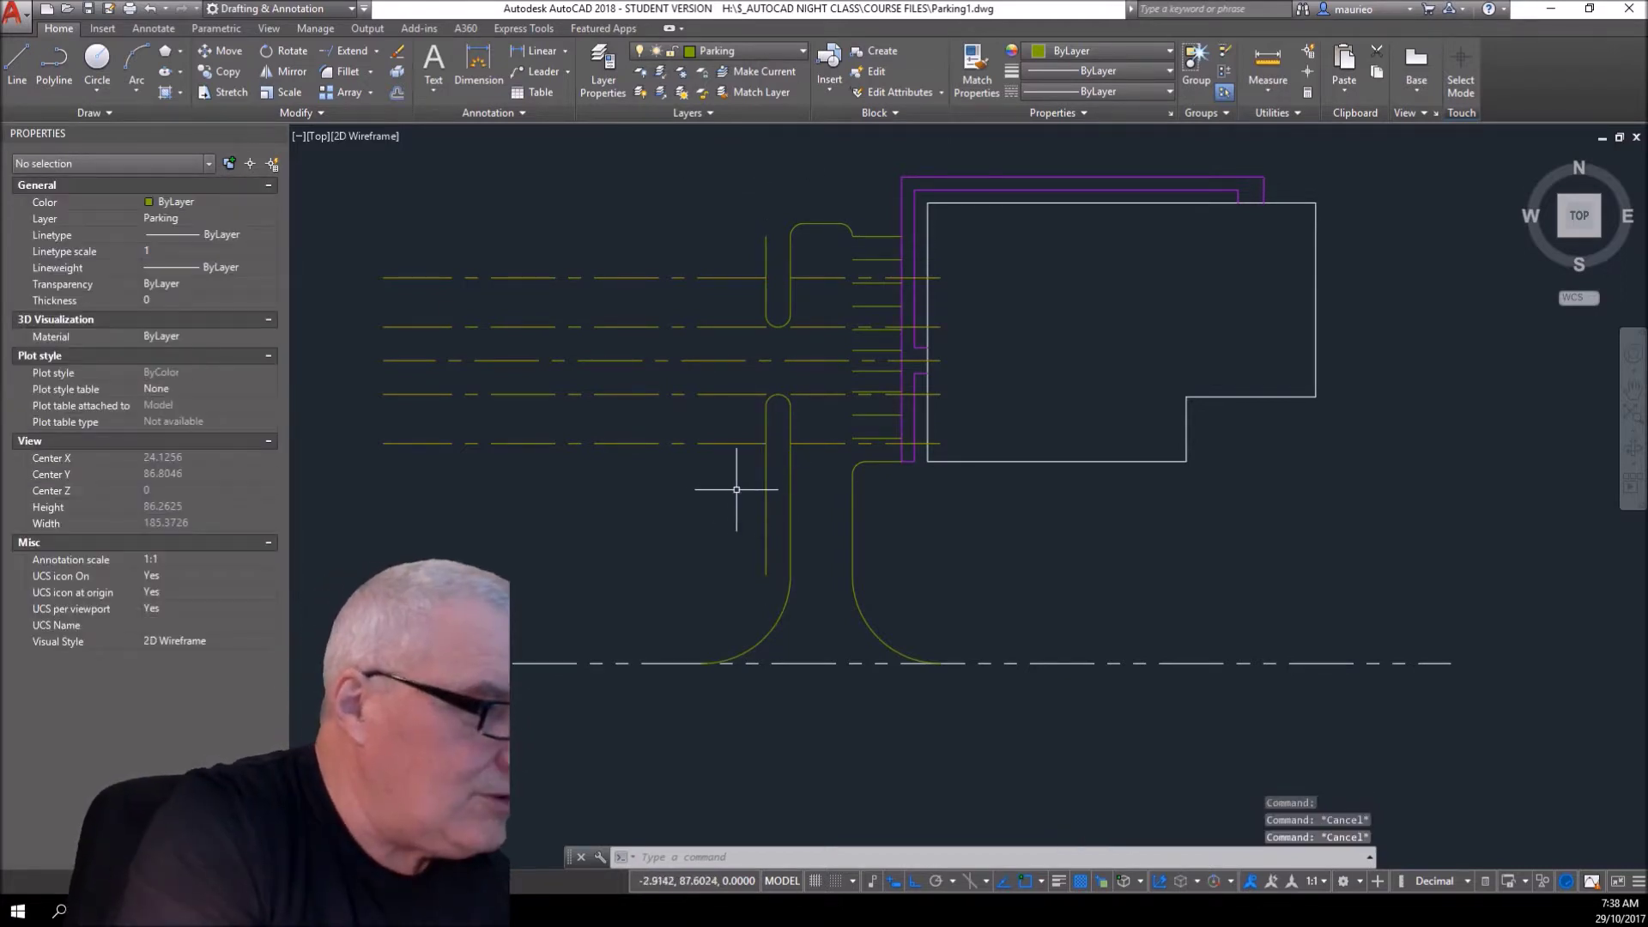
text(tr)
key(Return)
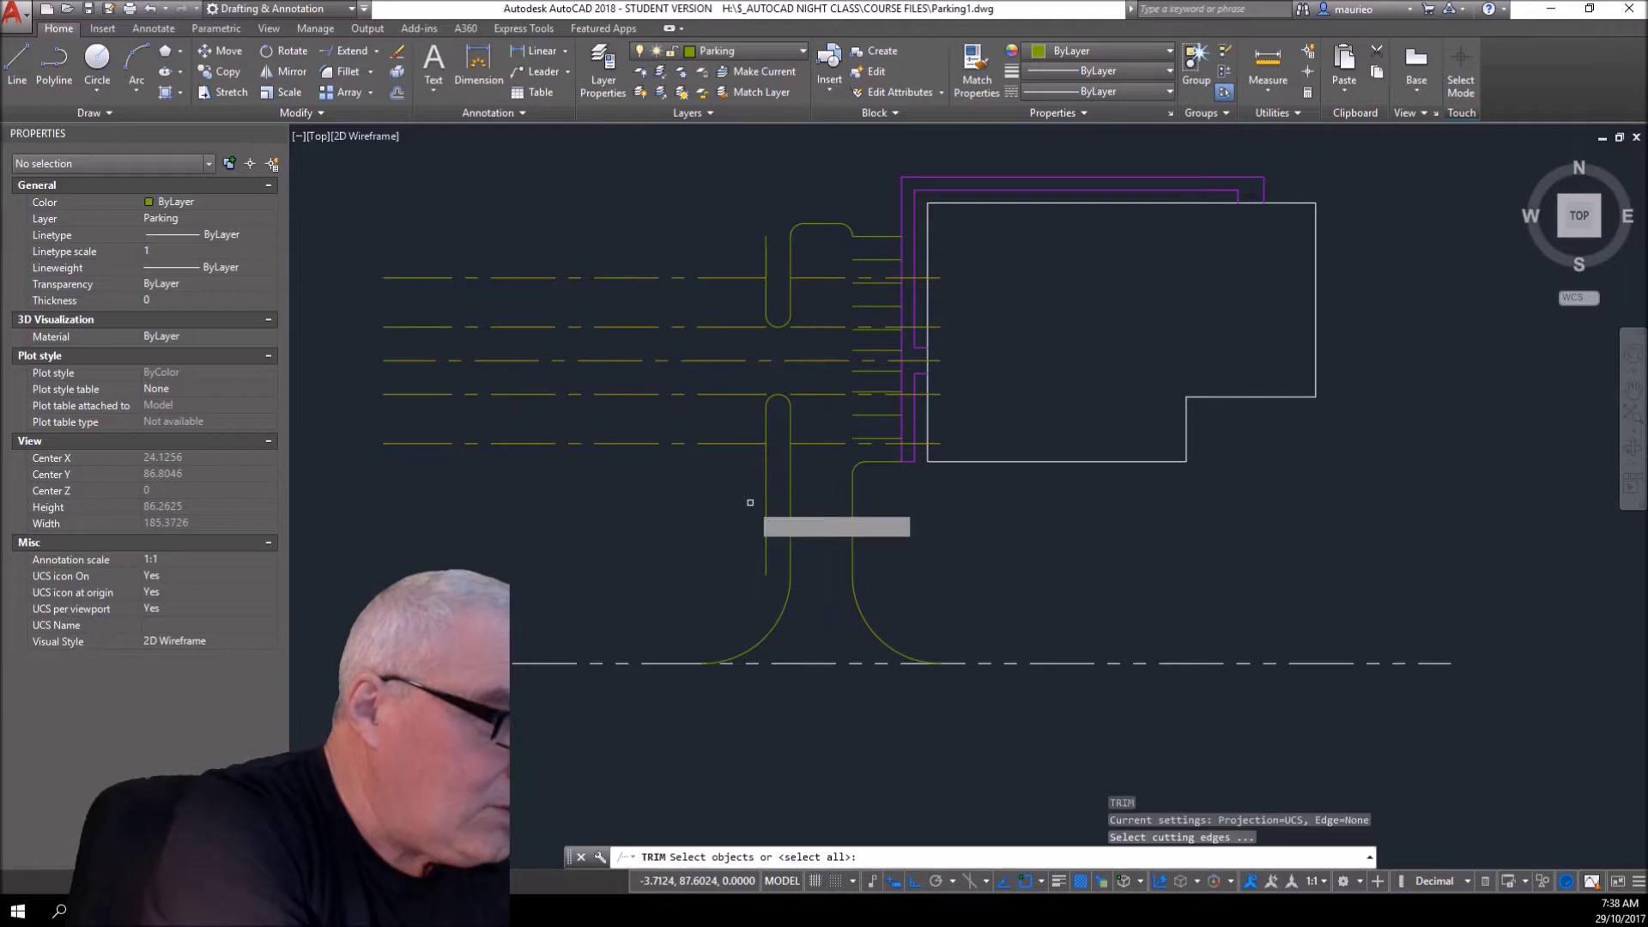
key(Return)
click(765, 500)
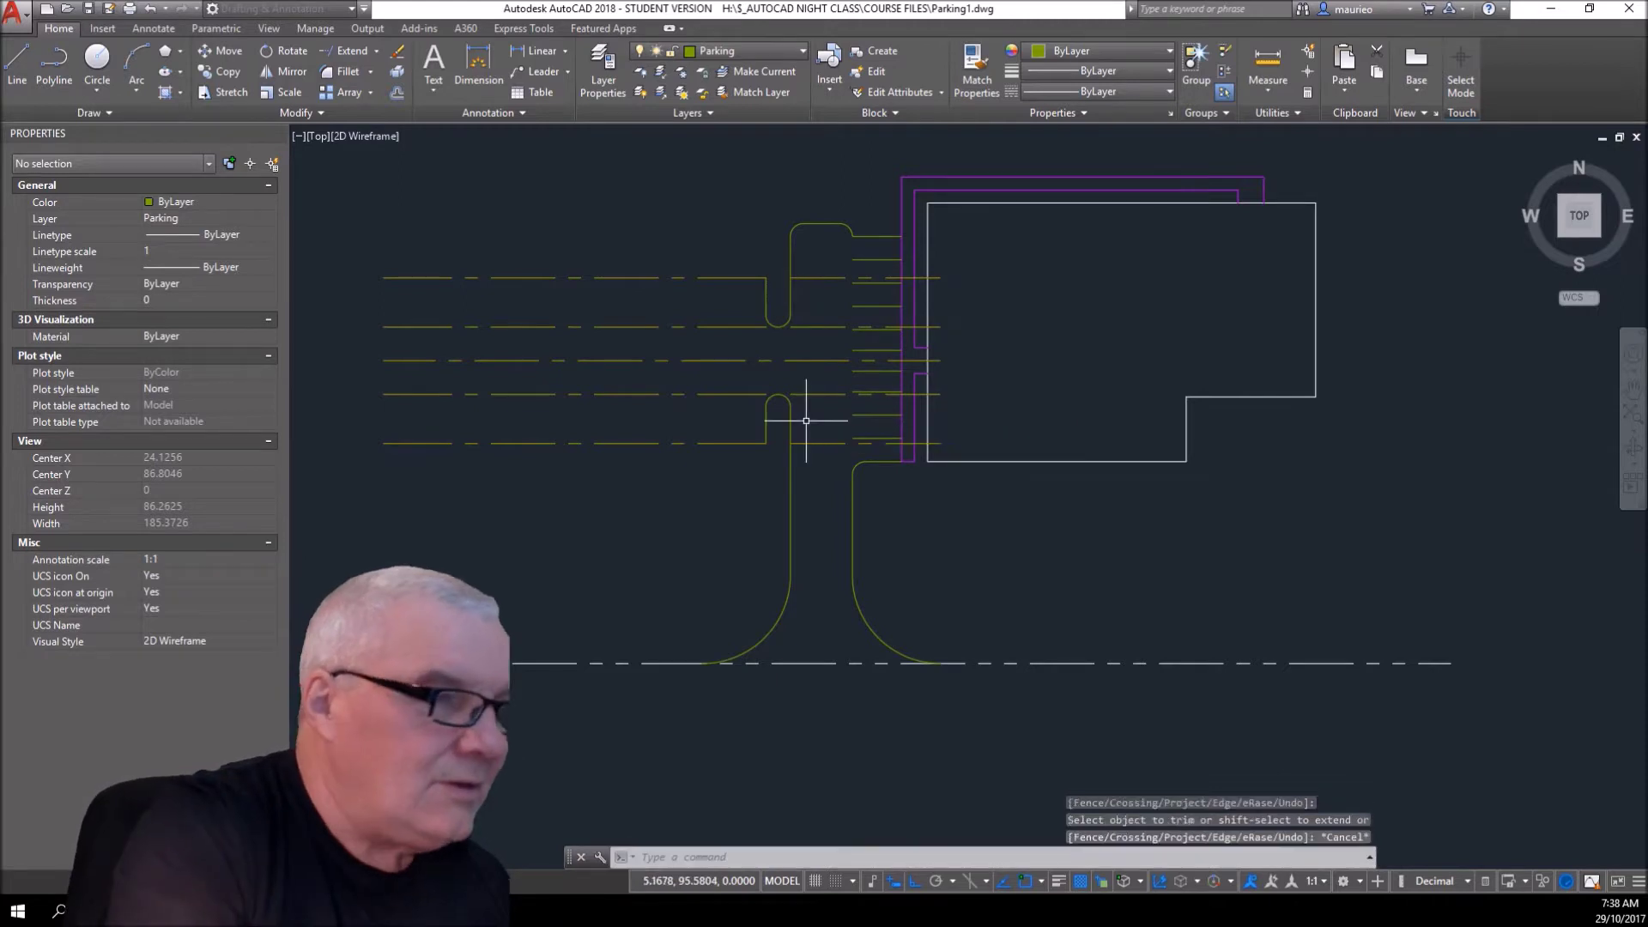
key(Escape)
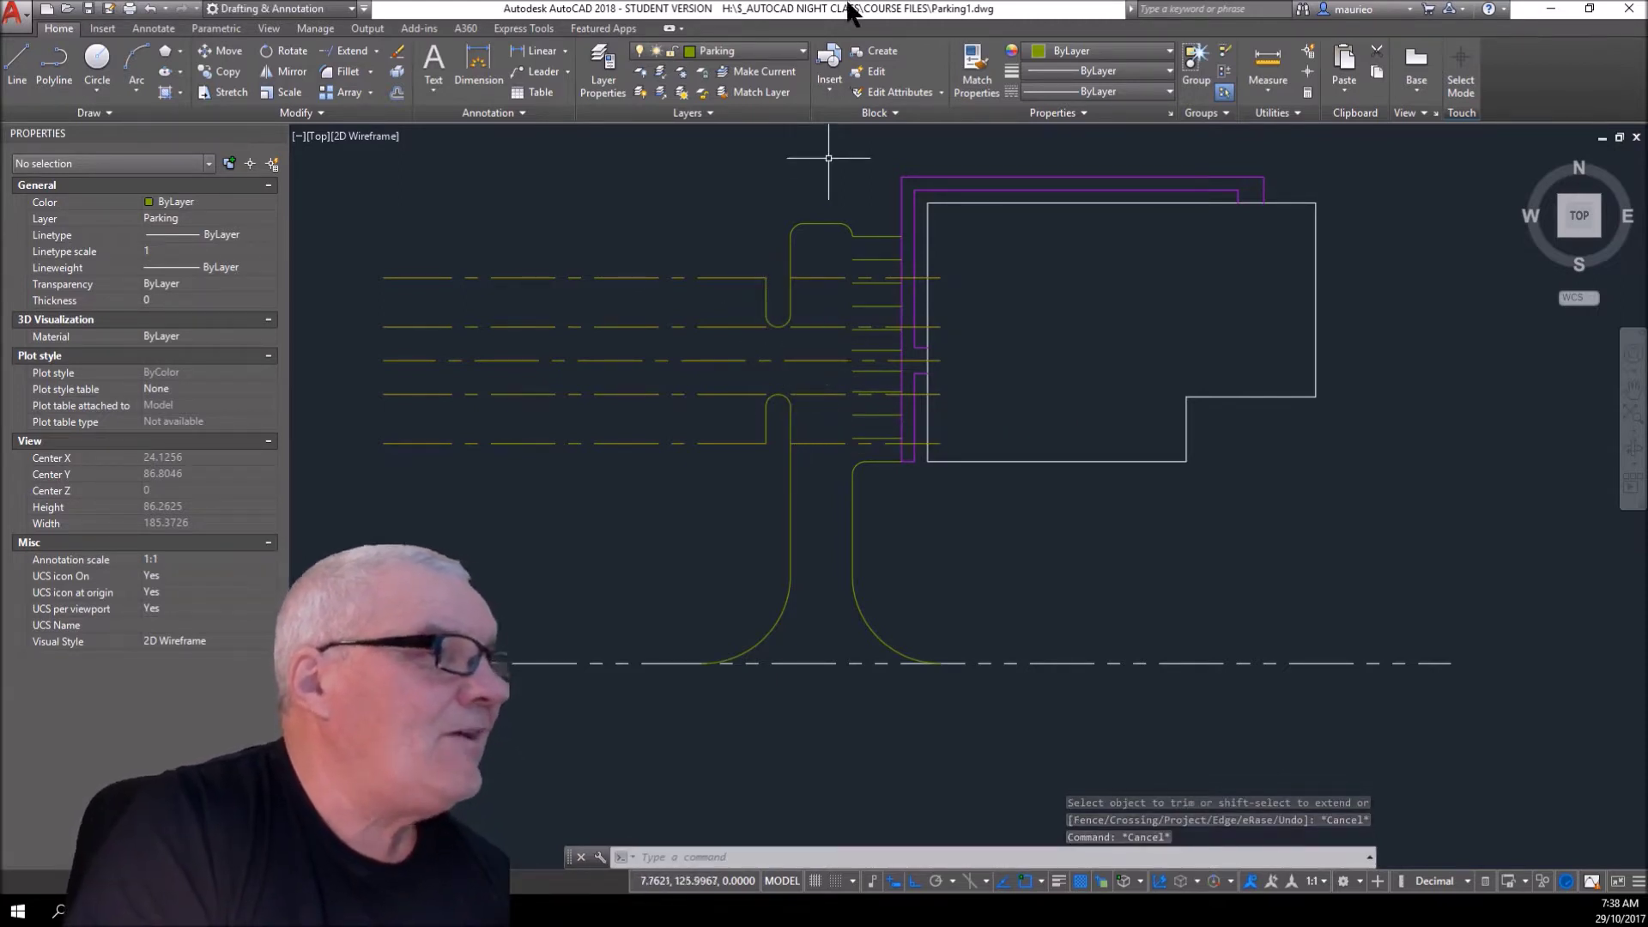
- Match the short solid line's properties onto the boxed lines and the bottom dashed stall line
click(970, 82)
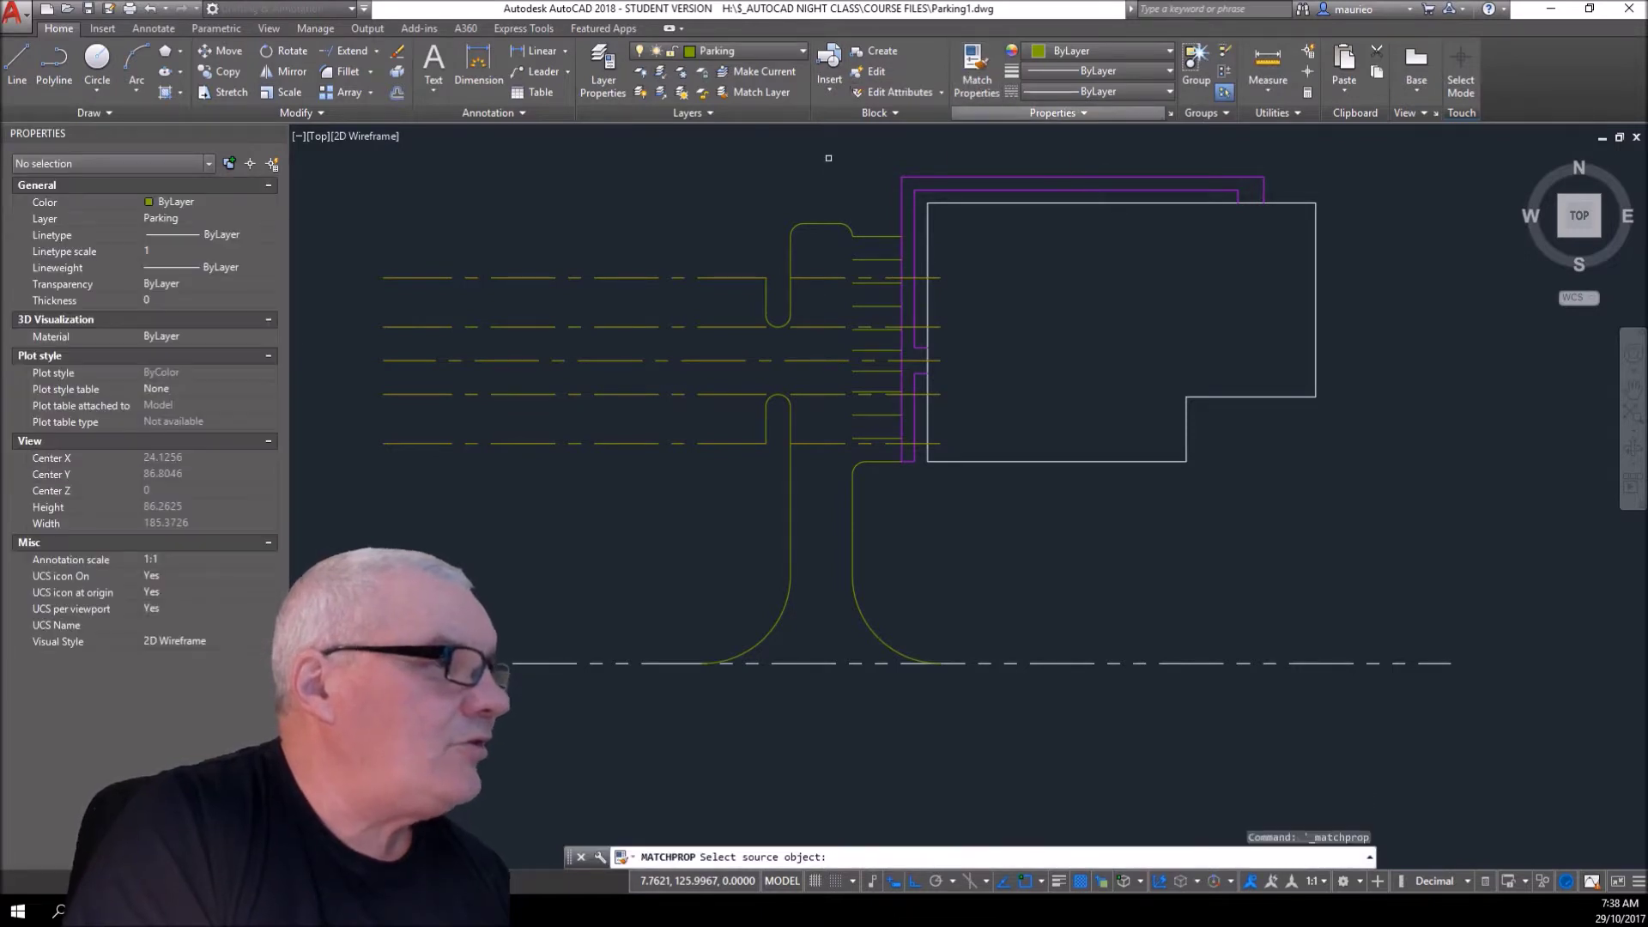
click(763, 293)
click(744, 264)
click(766, 285)
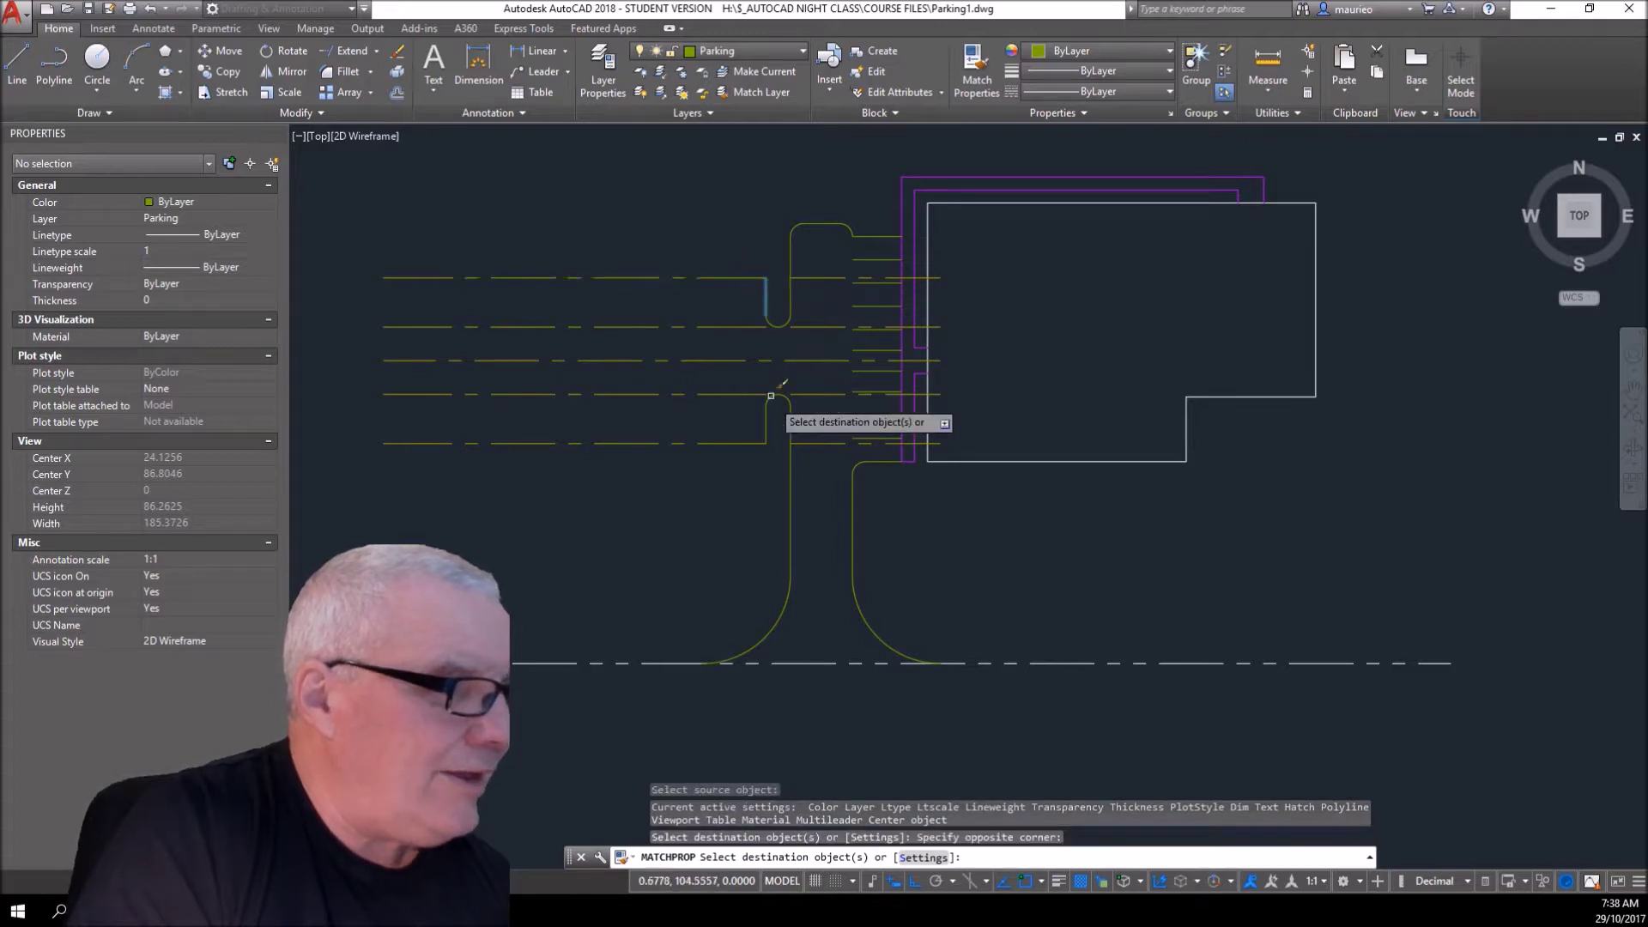
click(747, 442)
key(Escape)
key(Escape)
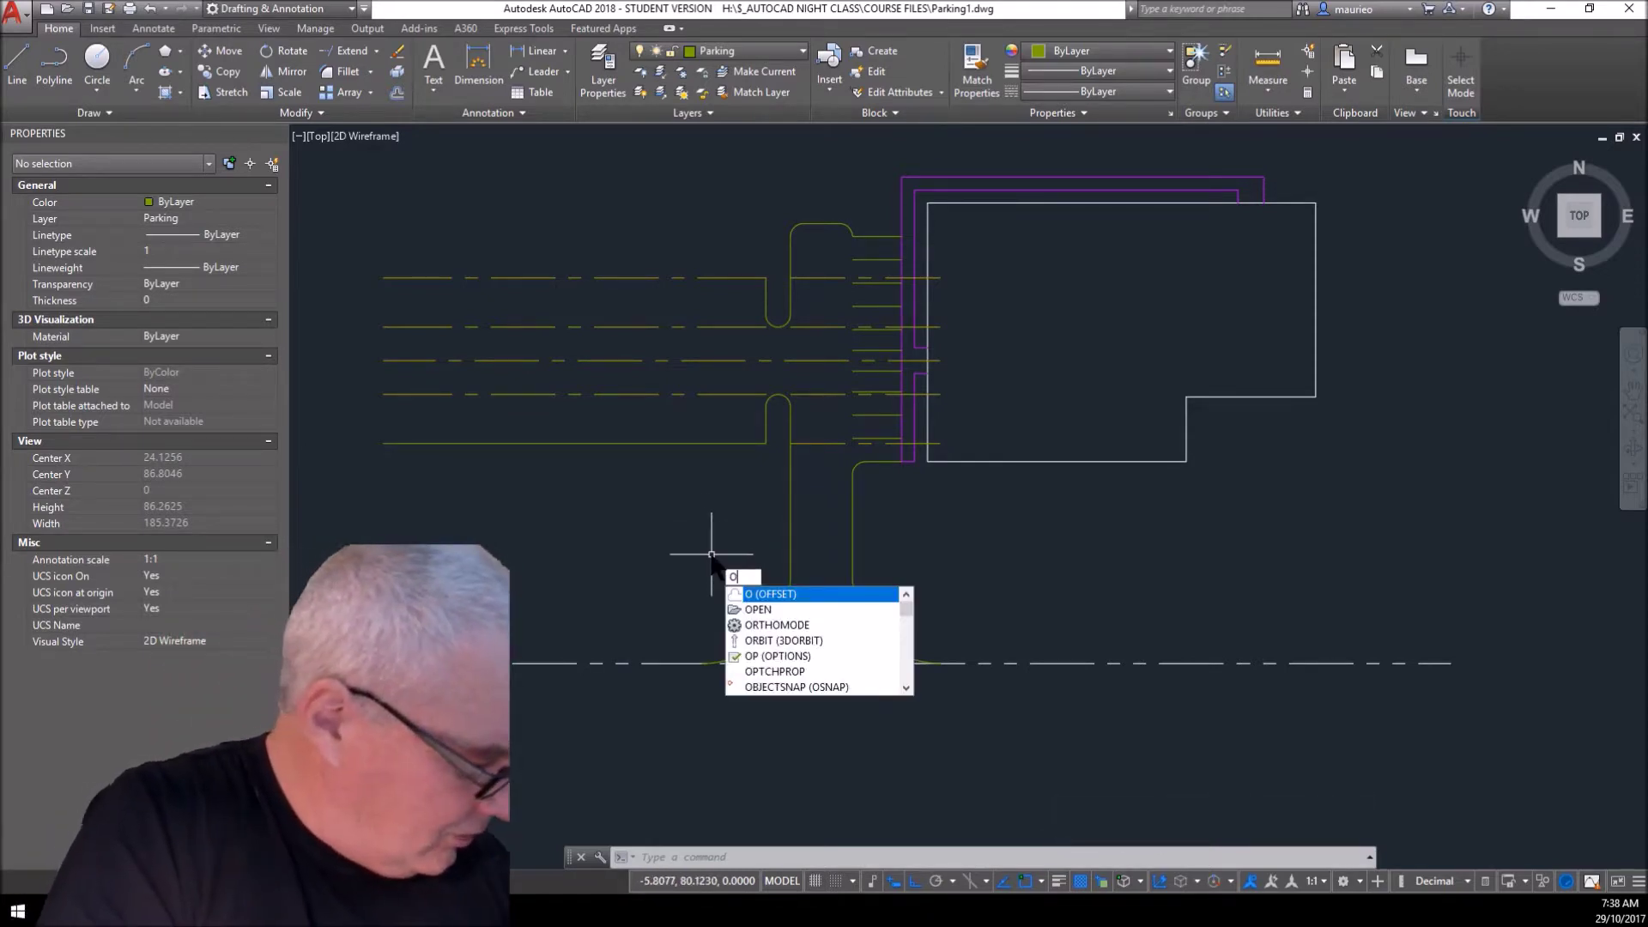
- Offset the short vertical lines of both the lower and upper islands 2.7 to the left
key(Return)
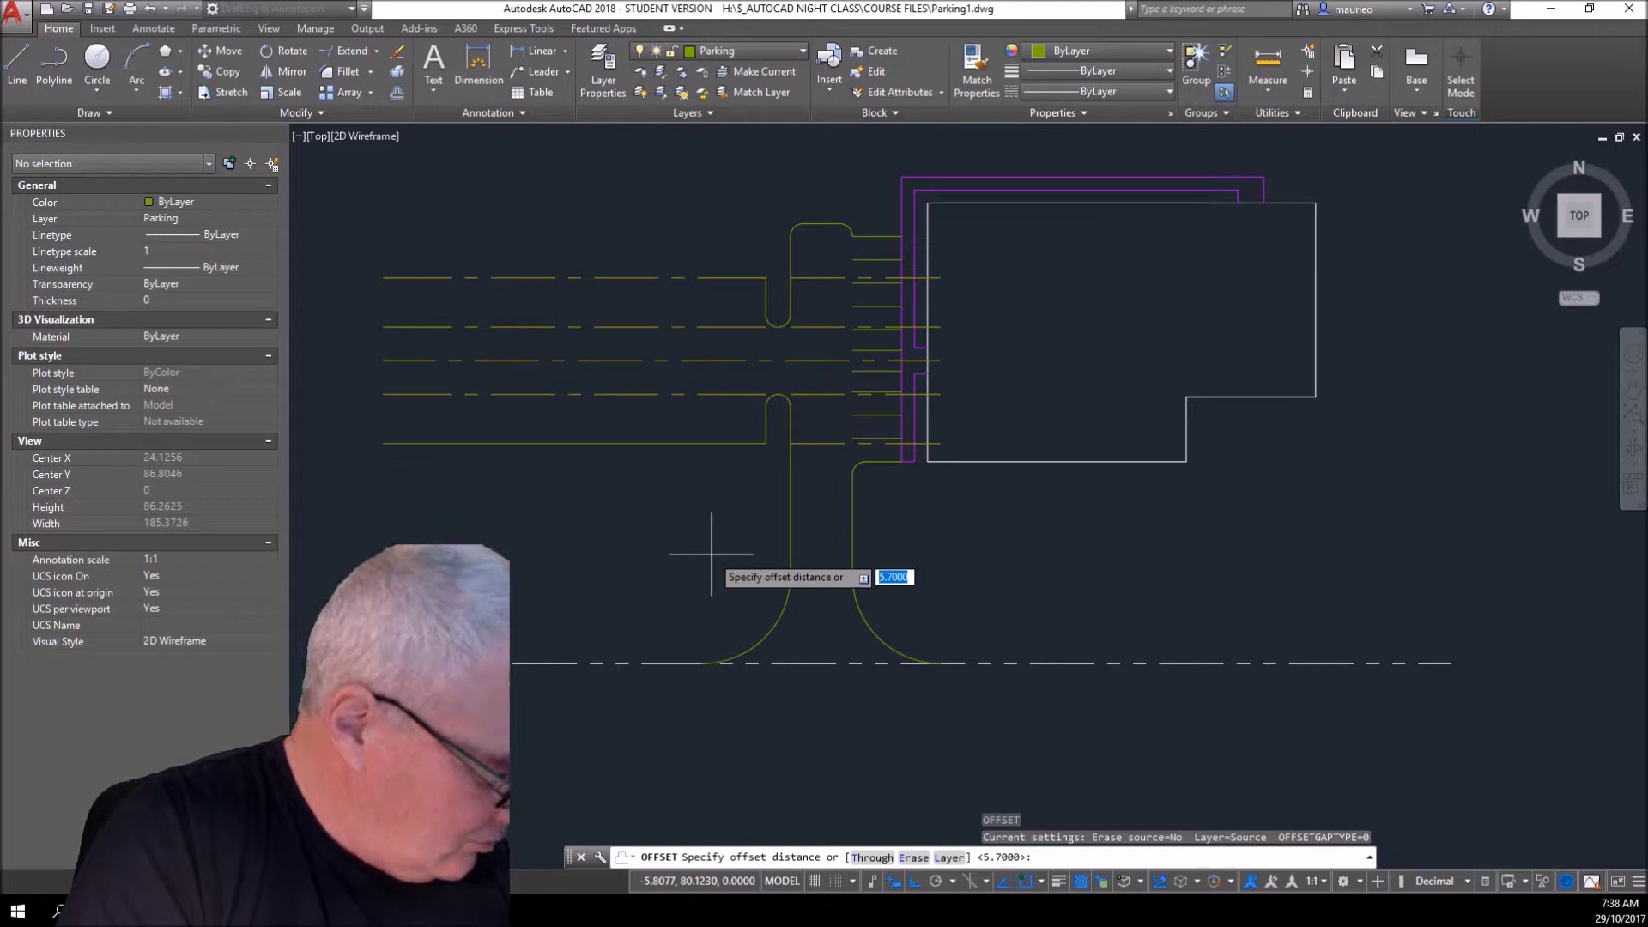
key(Return)
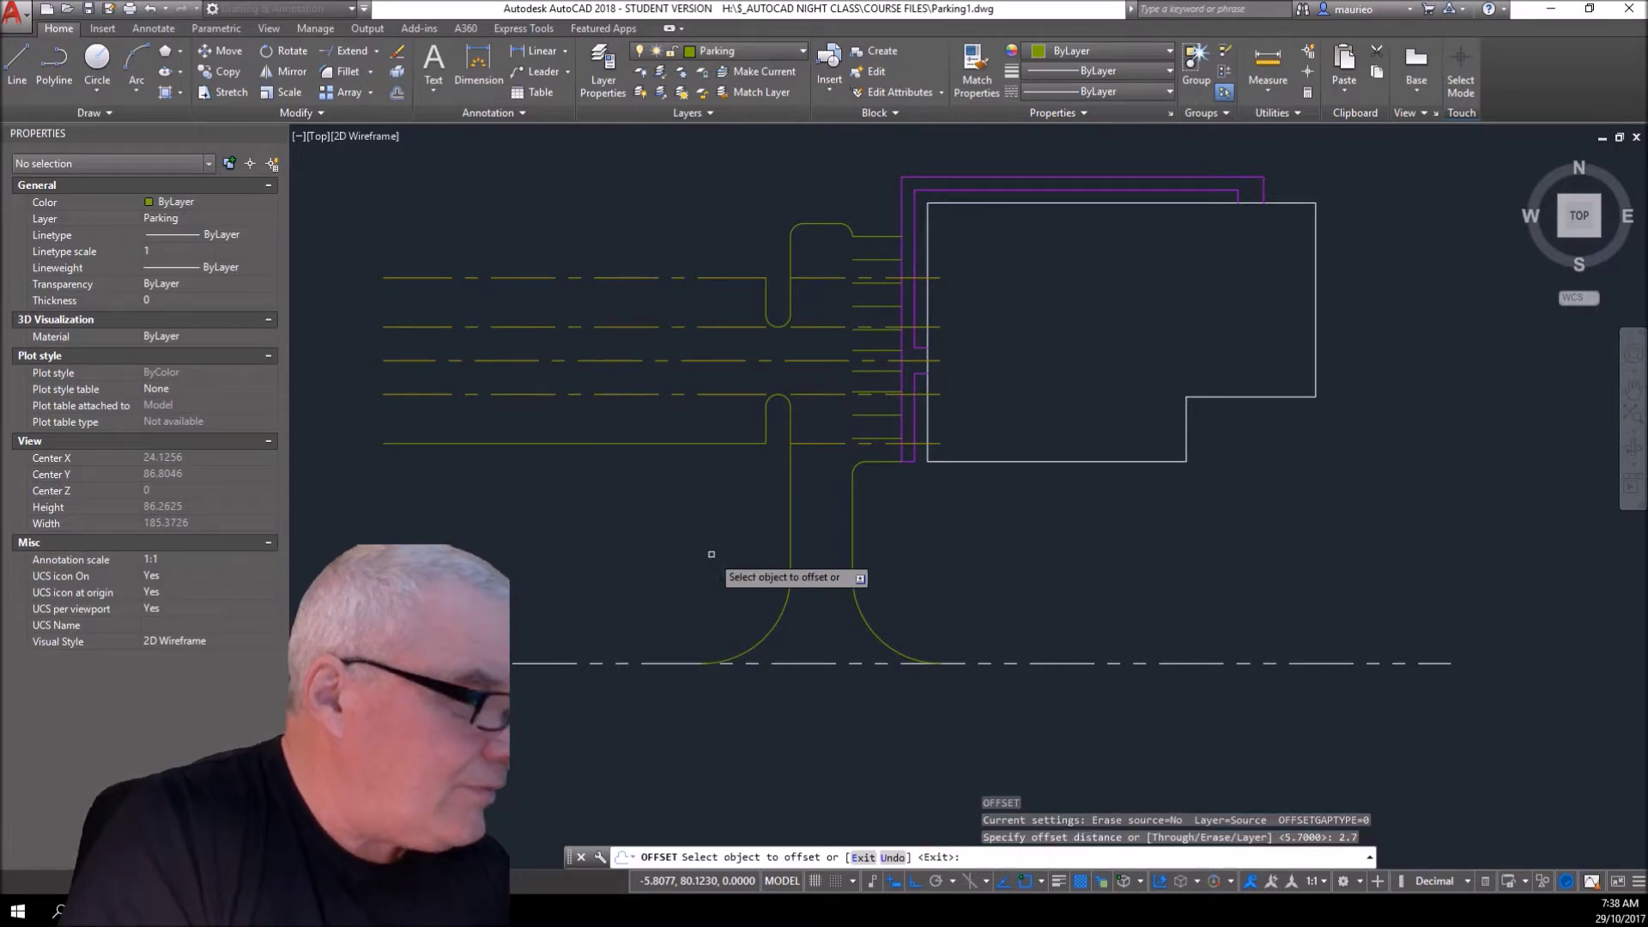
click(765, 424)
click(734, 417)
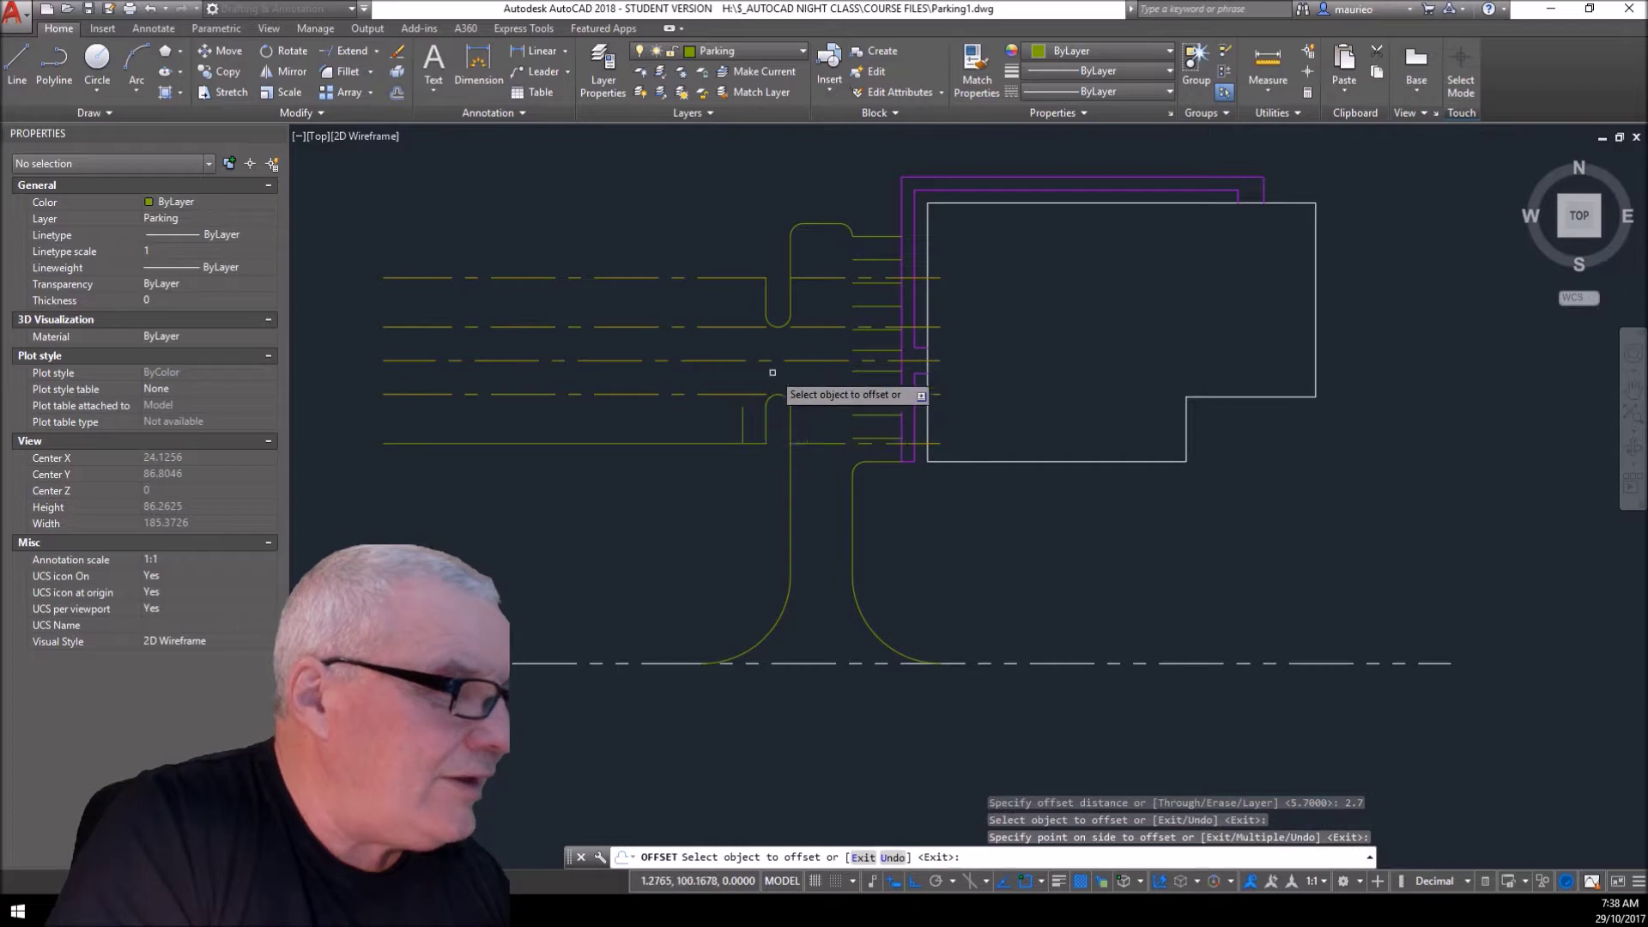
click(766, 306)
click(738, 323)
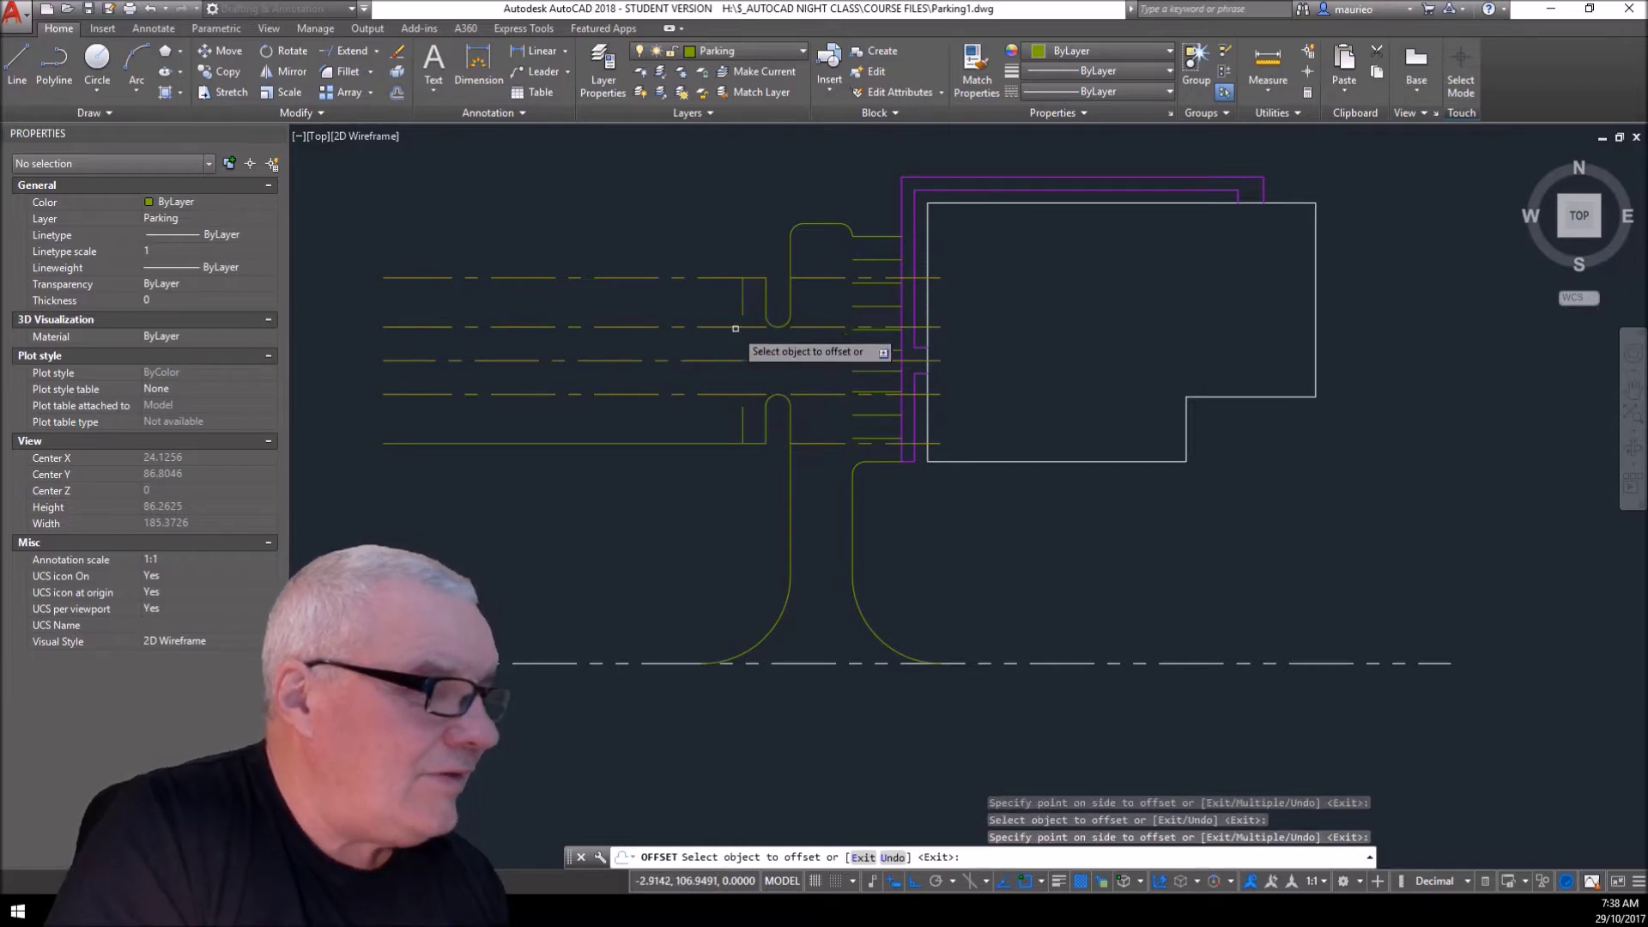
key(Escape)
key(Escape)
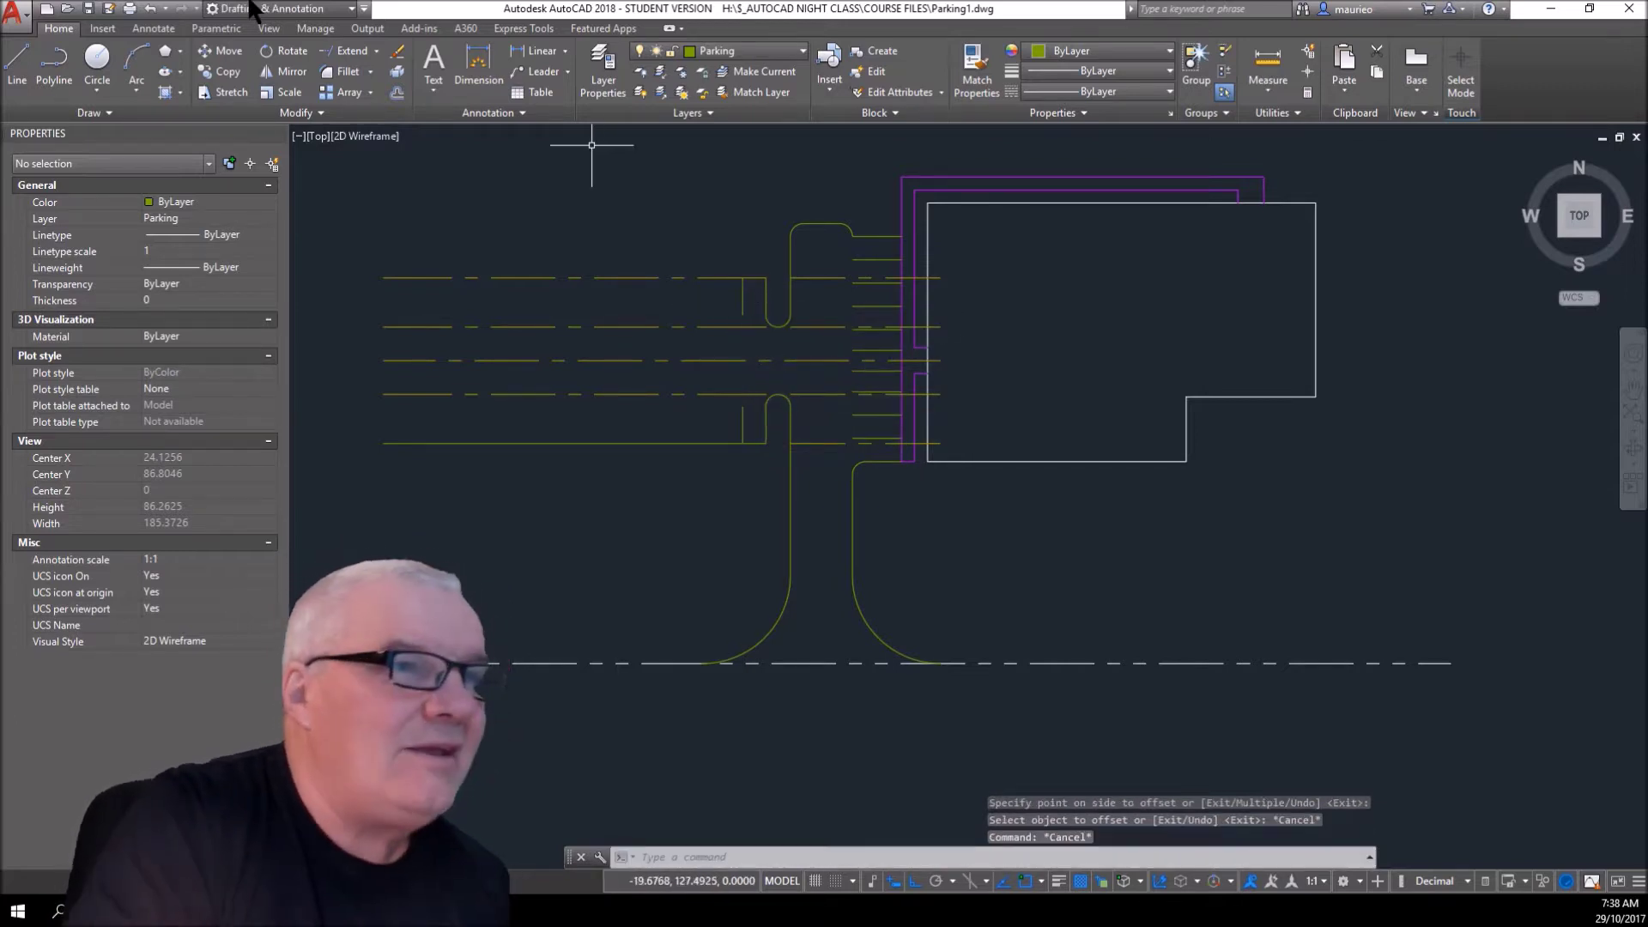
- Cancel an EXTEND to two dashed boundary lines, then restart OFFSET at the 2.7000 default
click(343, 49)
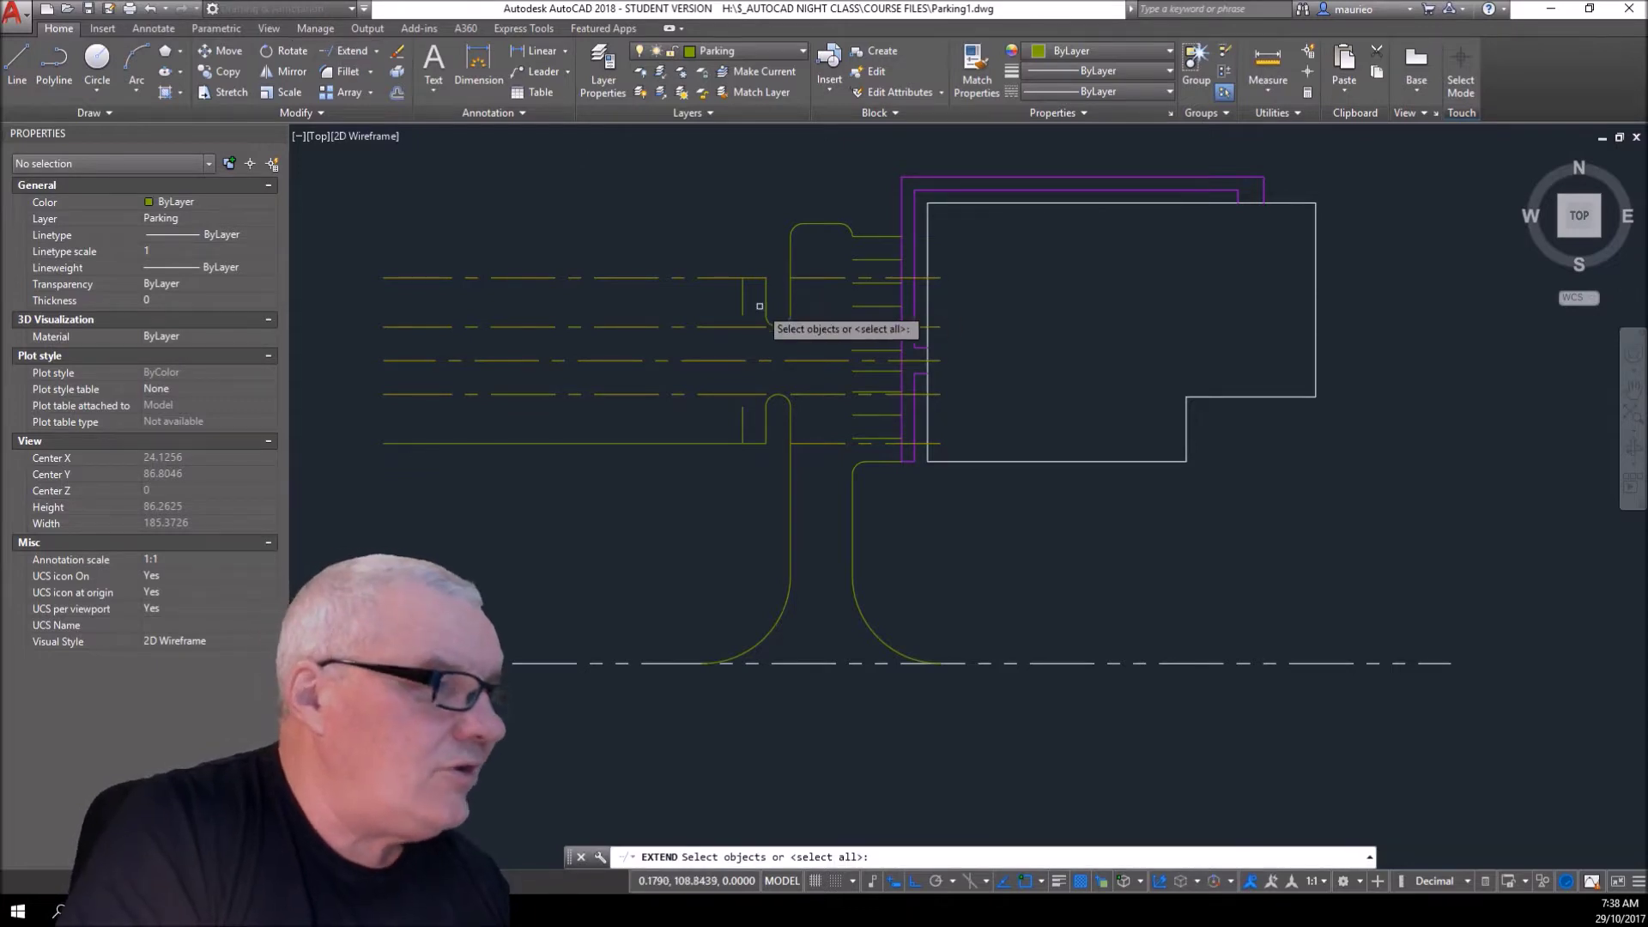
click(743, 326)
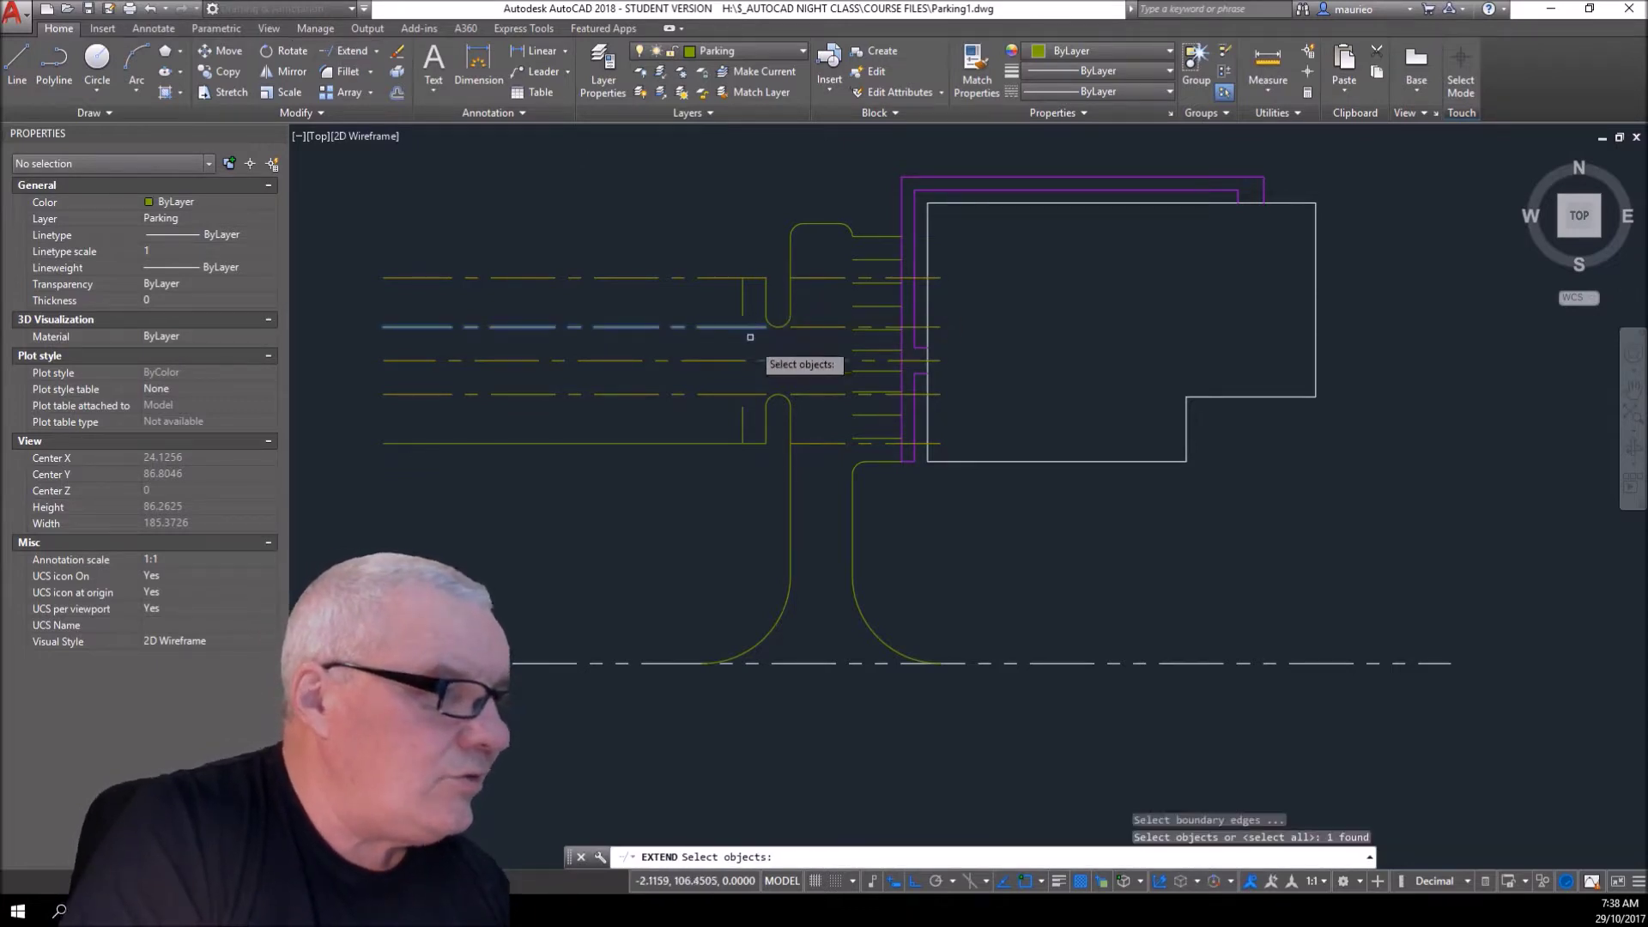
click(733, 394)
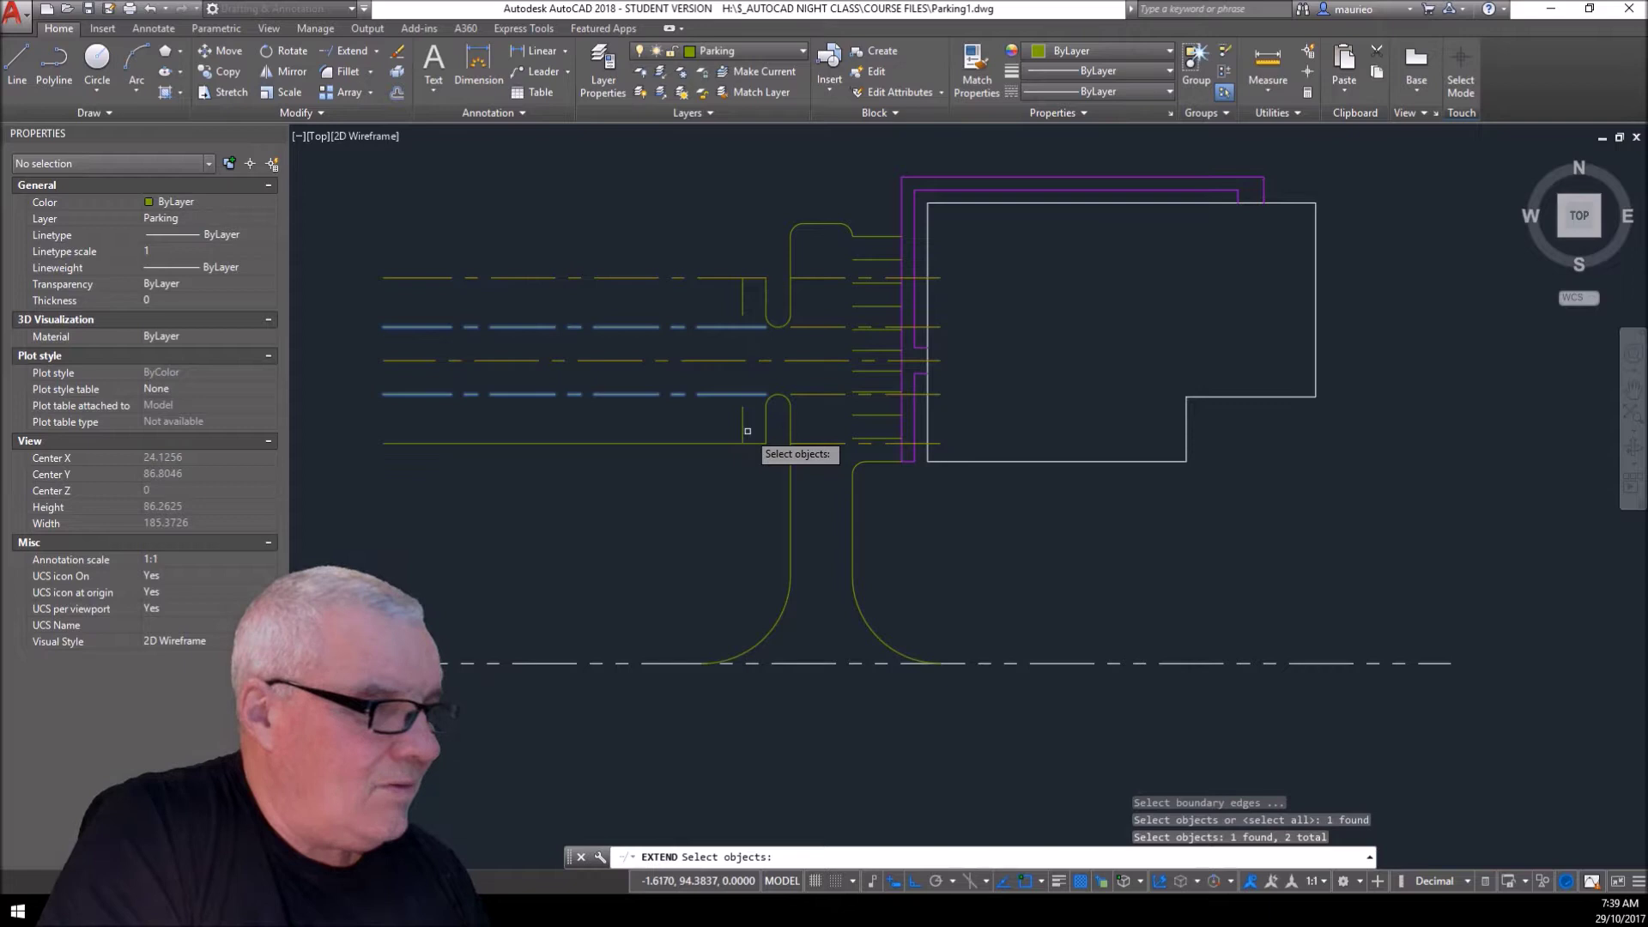
key(Return)
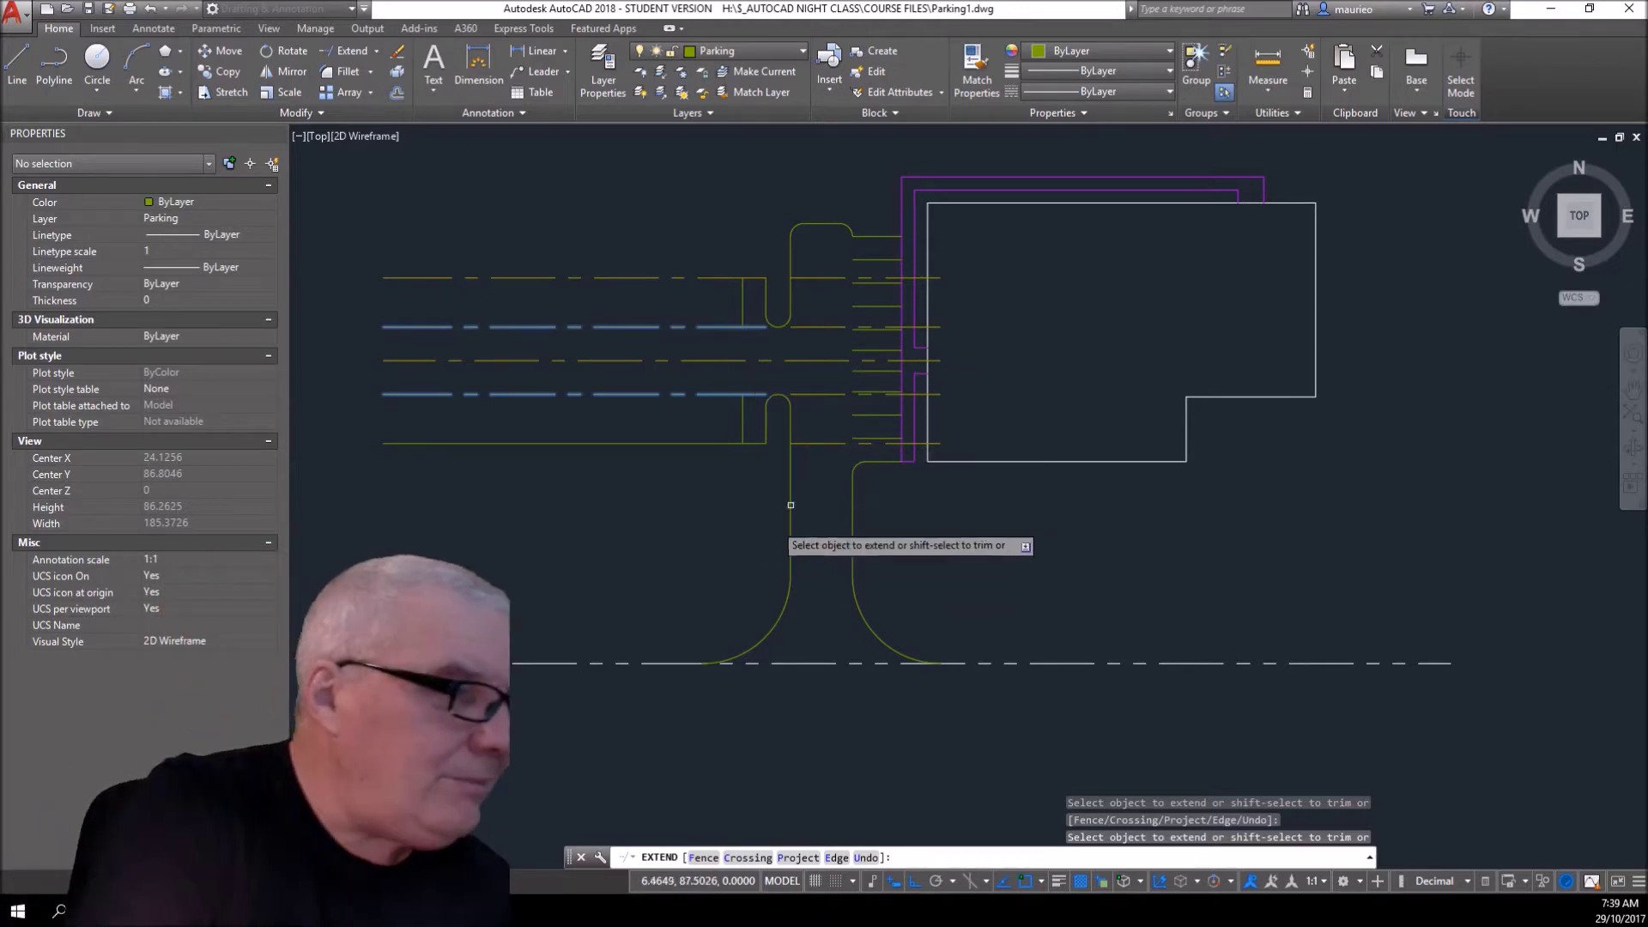
key(Escape)
key(Escape)
key(Escape)
key(Escape)
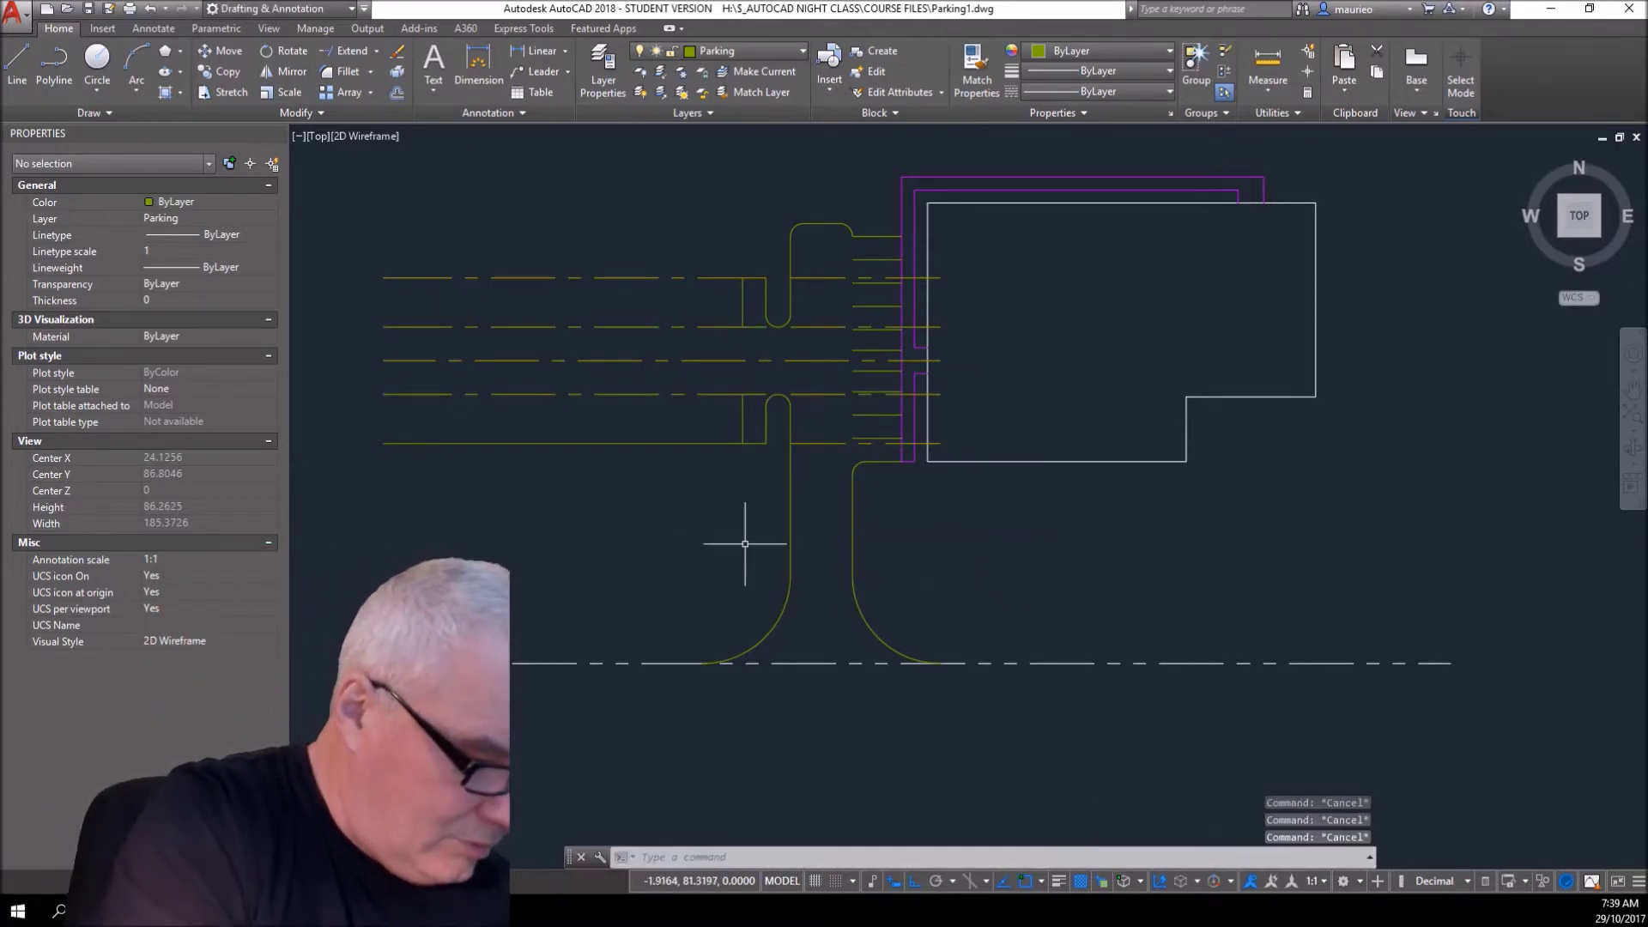
text(o)
key(Return)
key(Return)
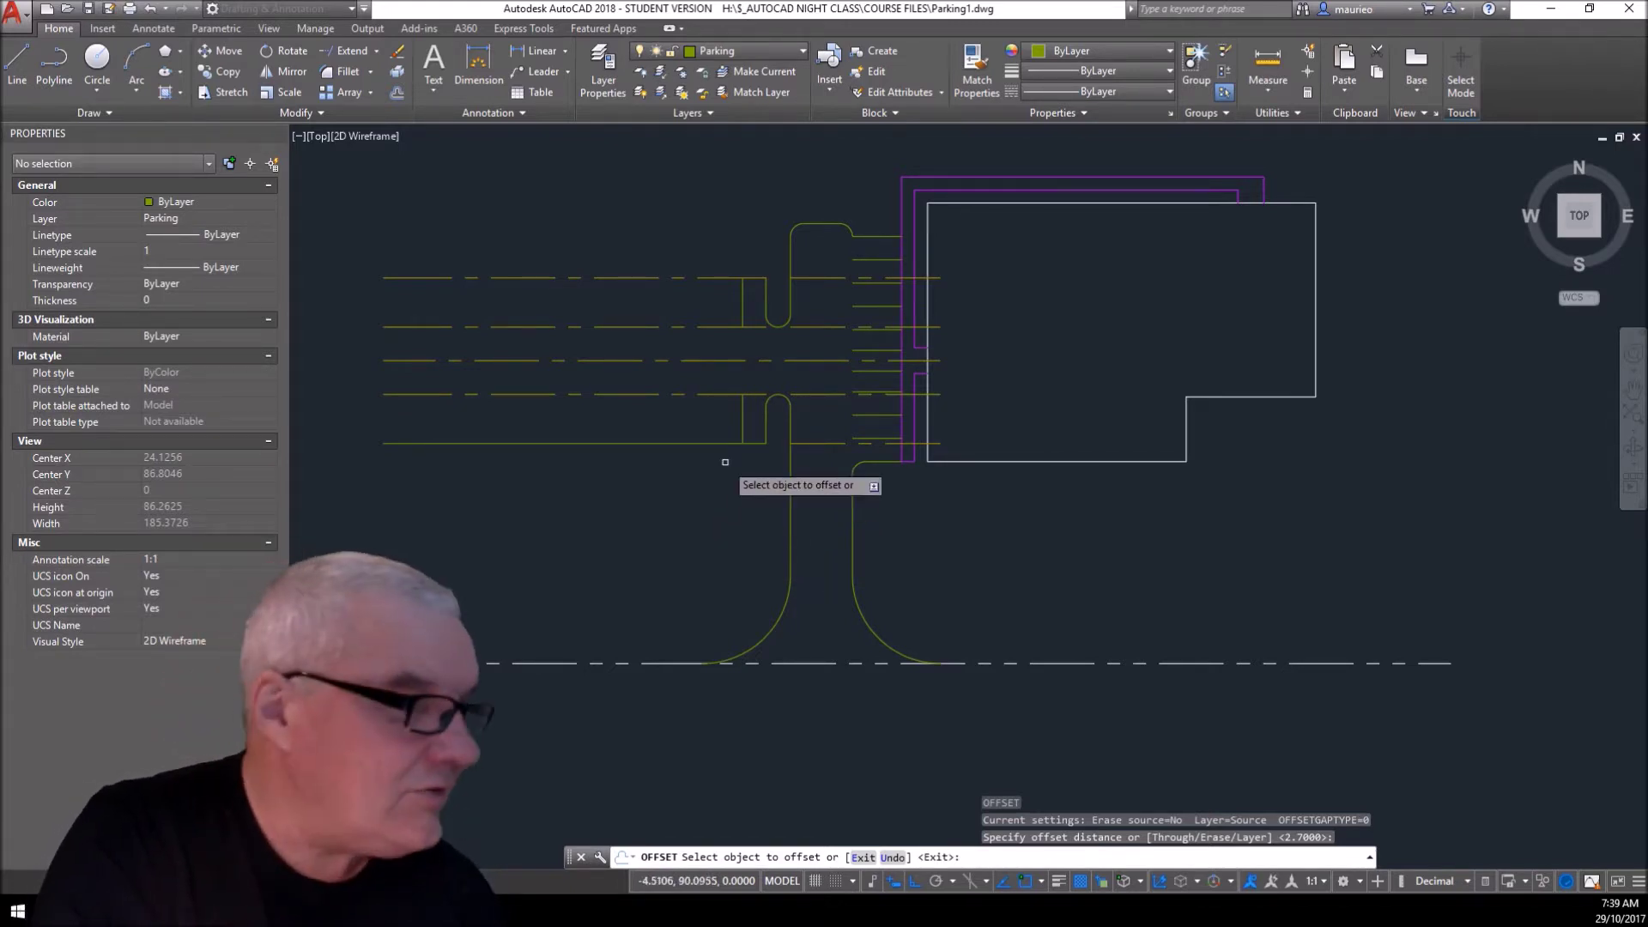
- Stripe seven lower-row stall lines leftward at 2.7 spacing, each offset from the newest
click(744, 433)
click(726, 426)
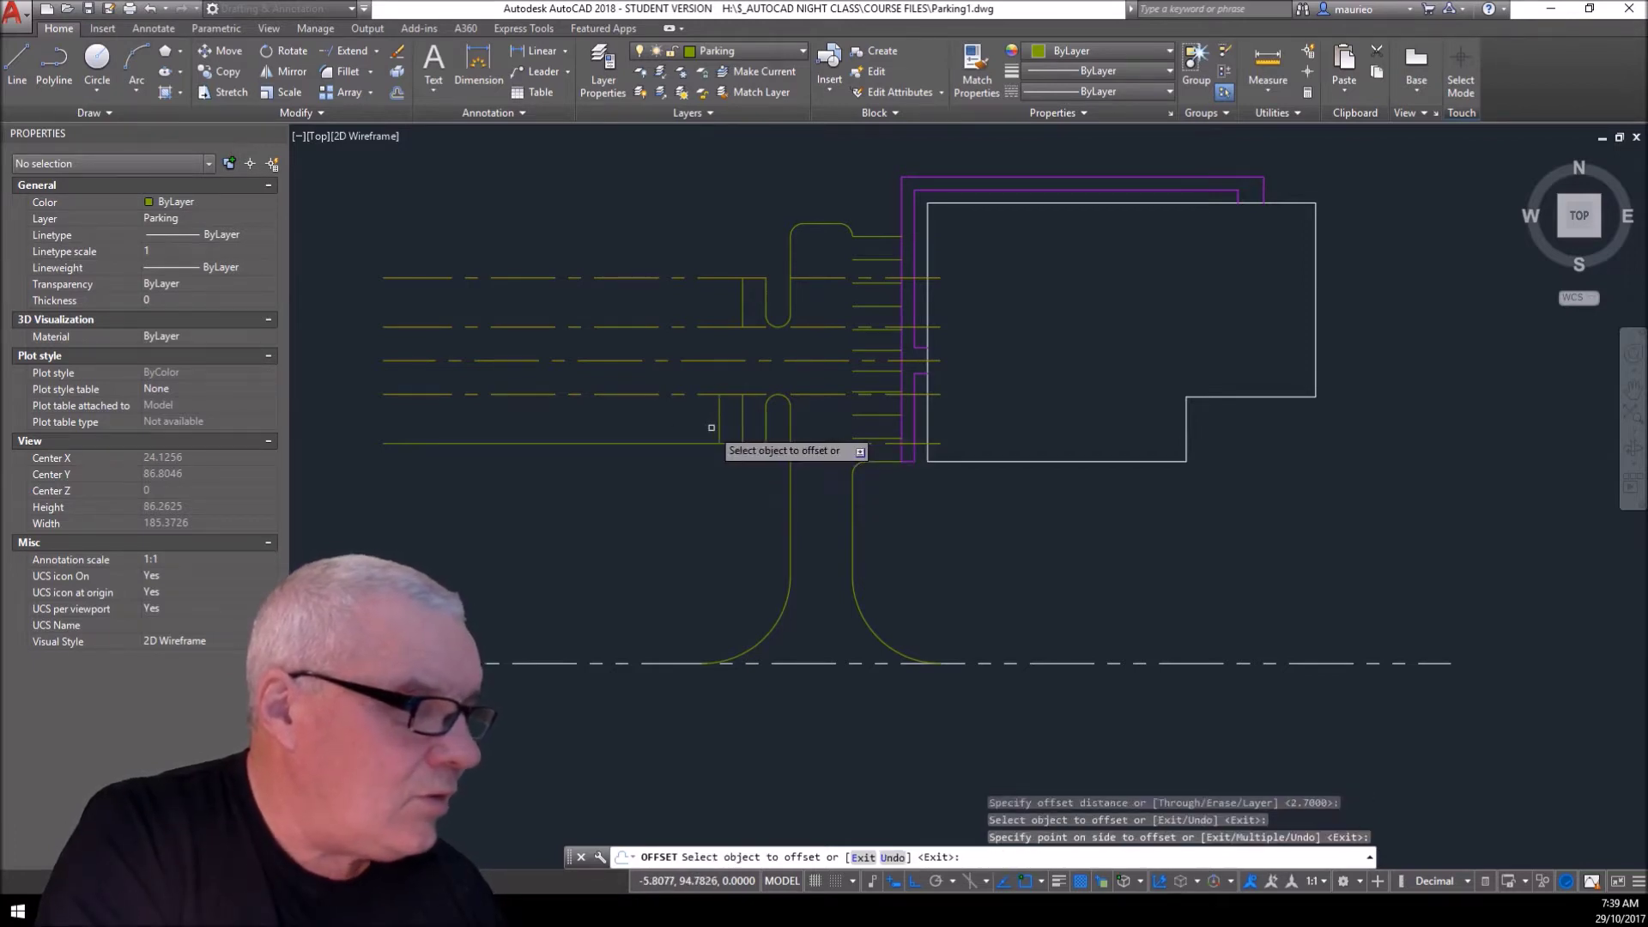
click(719, 427)
click(696, 434)
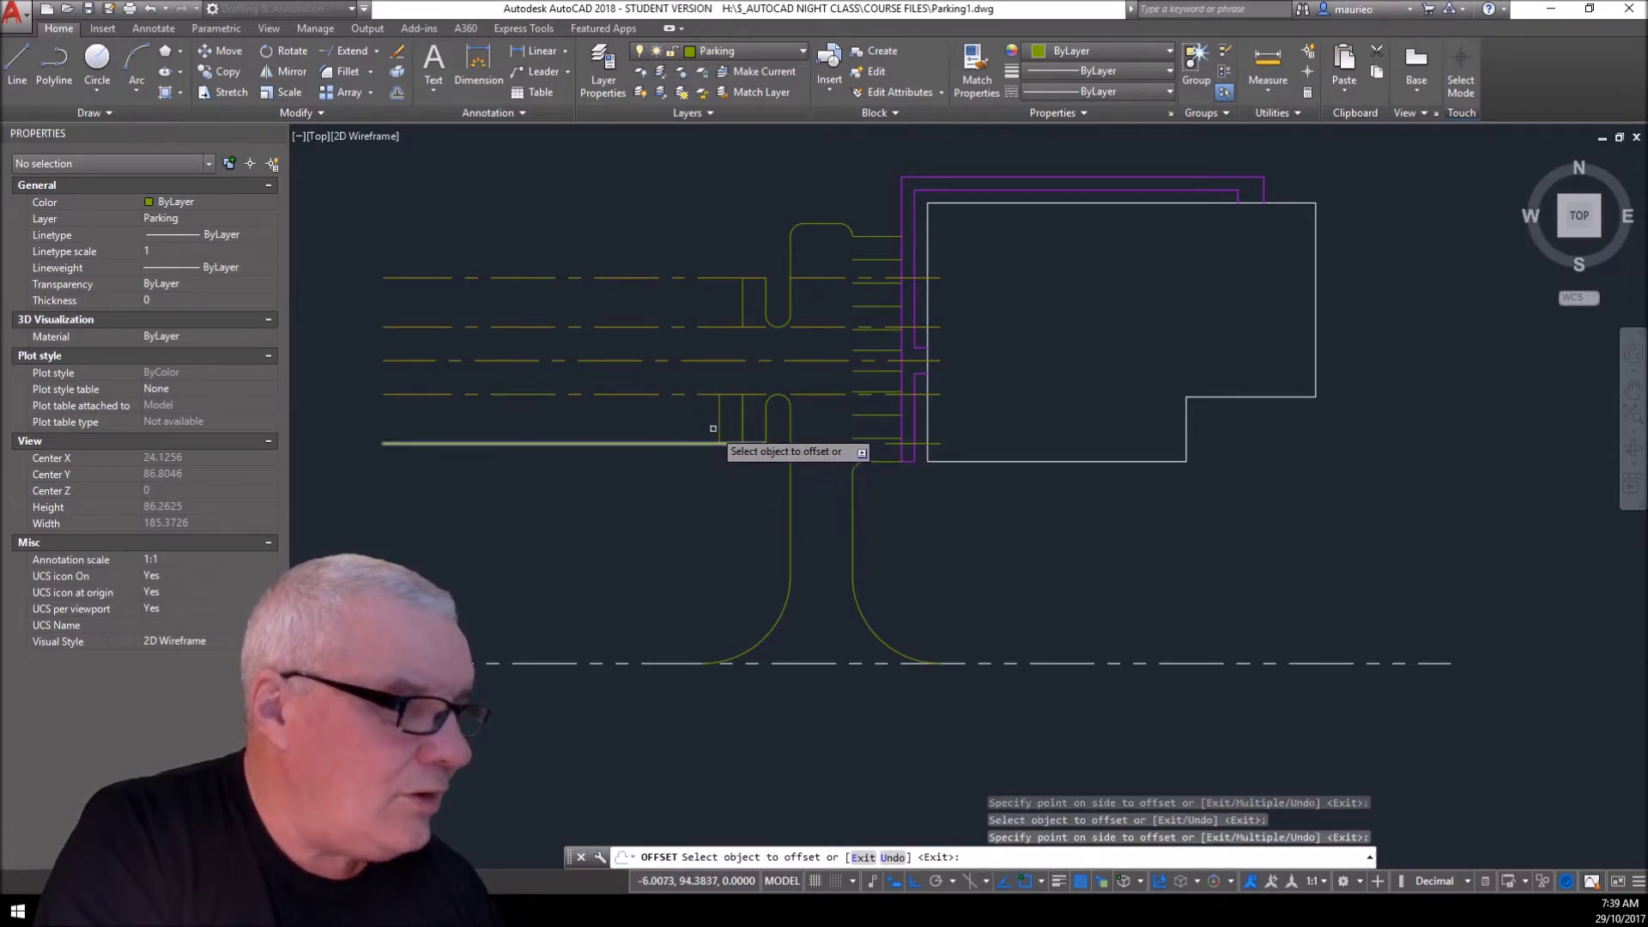
click(695, 423)
click(682, 415)
click(673, 429)
click(654, 420)
click(647, 419)
click(624, 417)
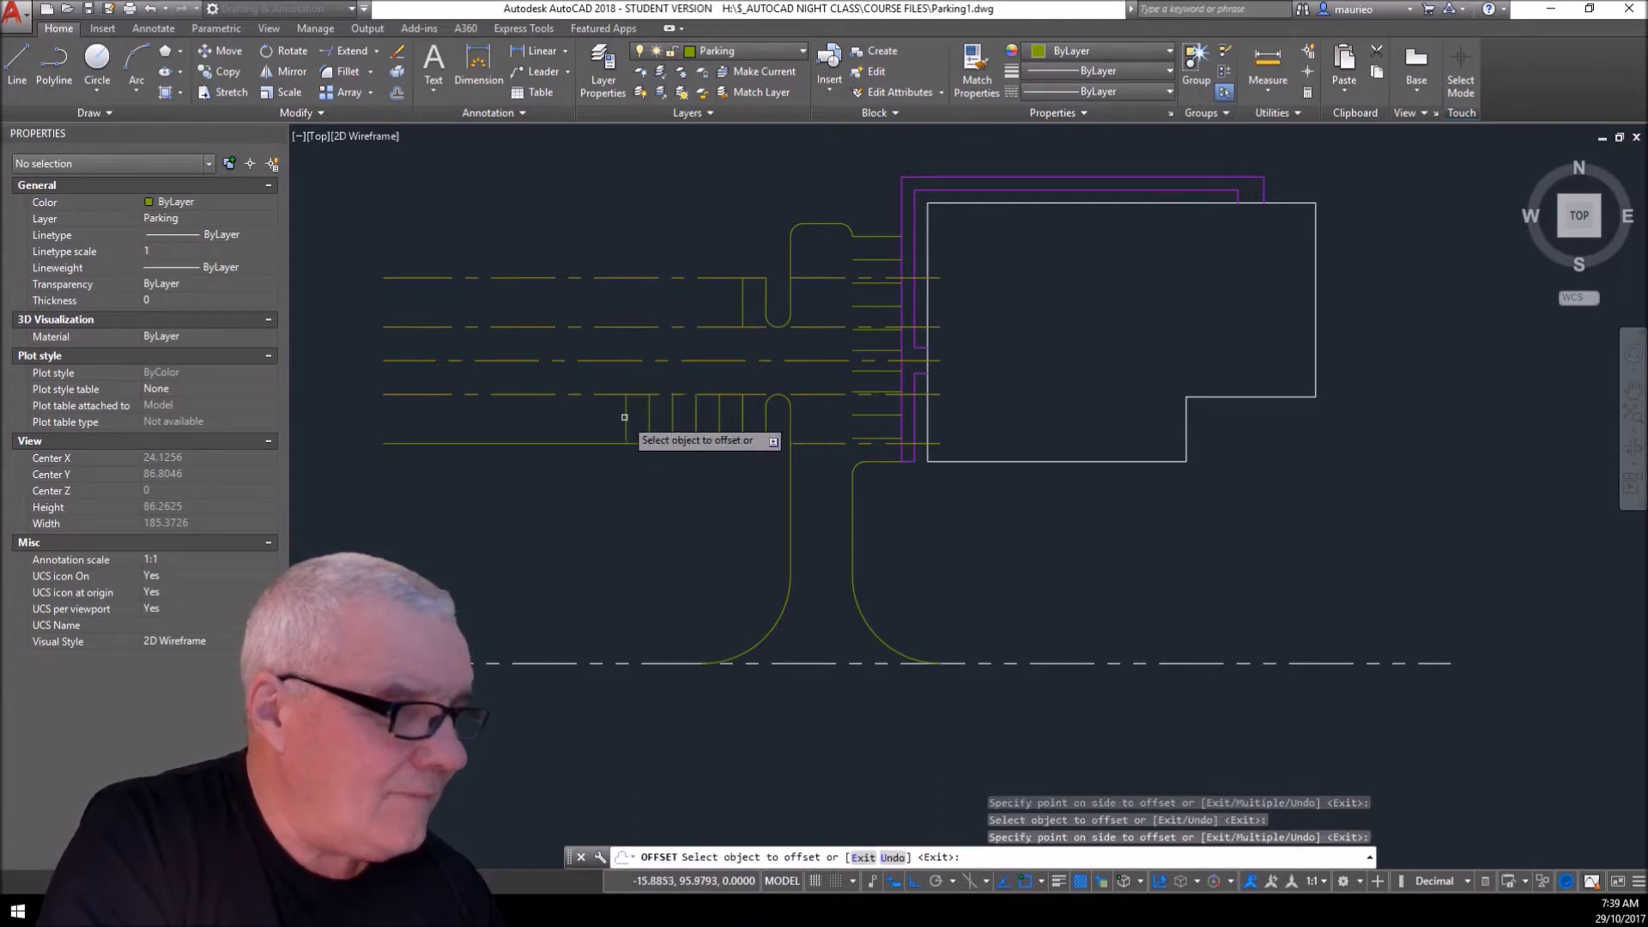
click(626, 417)
click(603, 423)
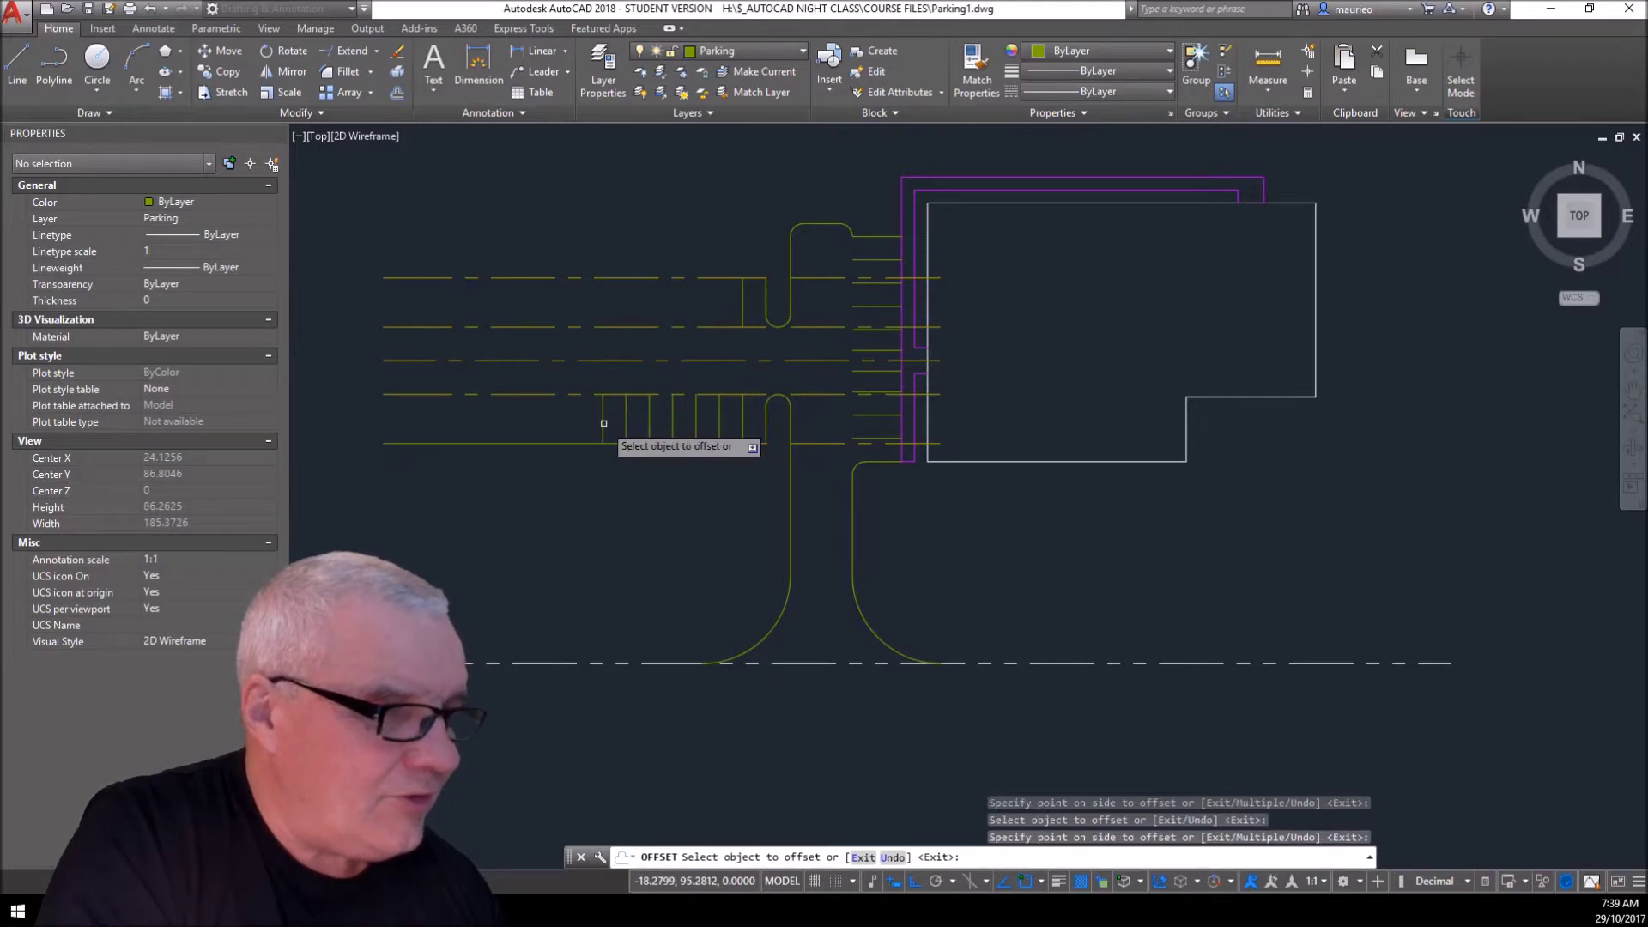
click(603, 423)
click(581, 416)
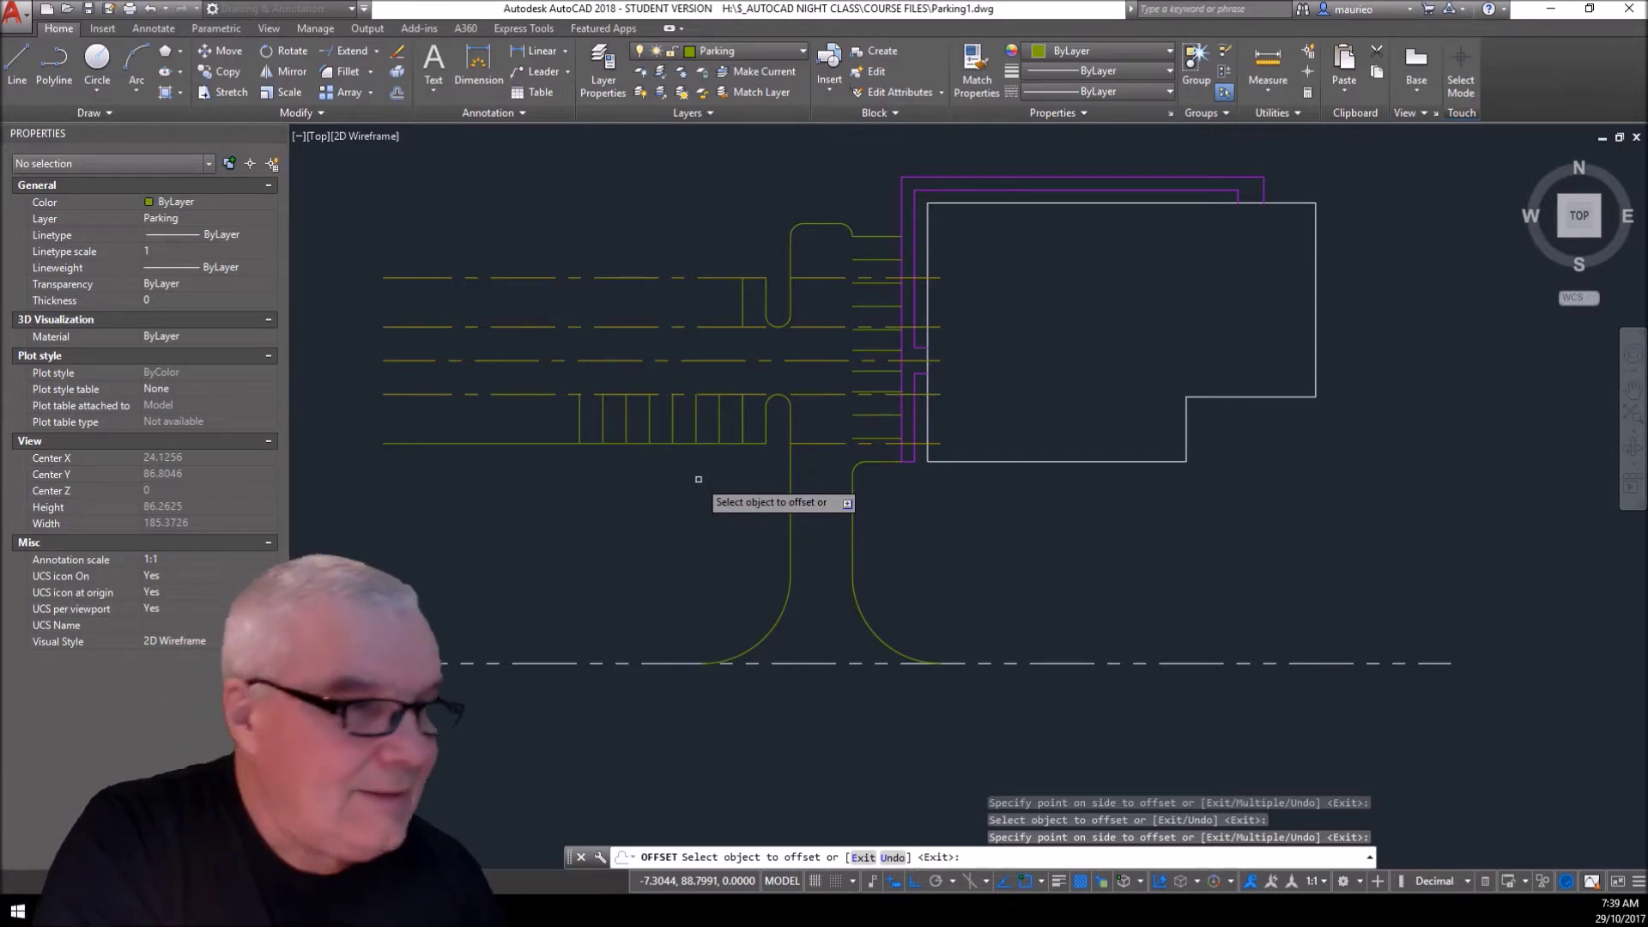
- Stripe seven upper-row stall lines leftward at 2.7 spacing, each offset from the newest
click(743, 310)
click(700, 309)
click(719, 305)
click(696, 302)
click(696, 309)
click(675, 307)
click(673, 307)
click(661, 310)
click(646, 307)
click(633, 296)
click(626, 302)
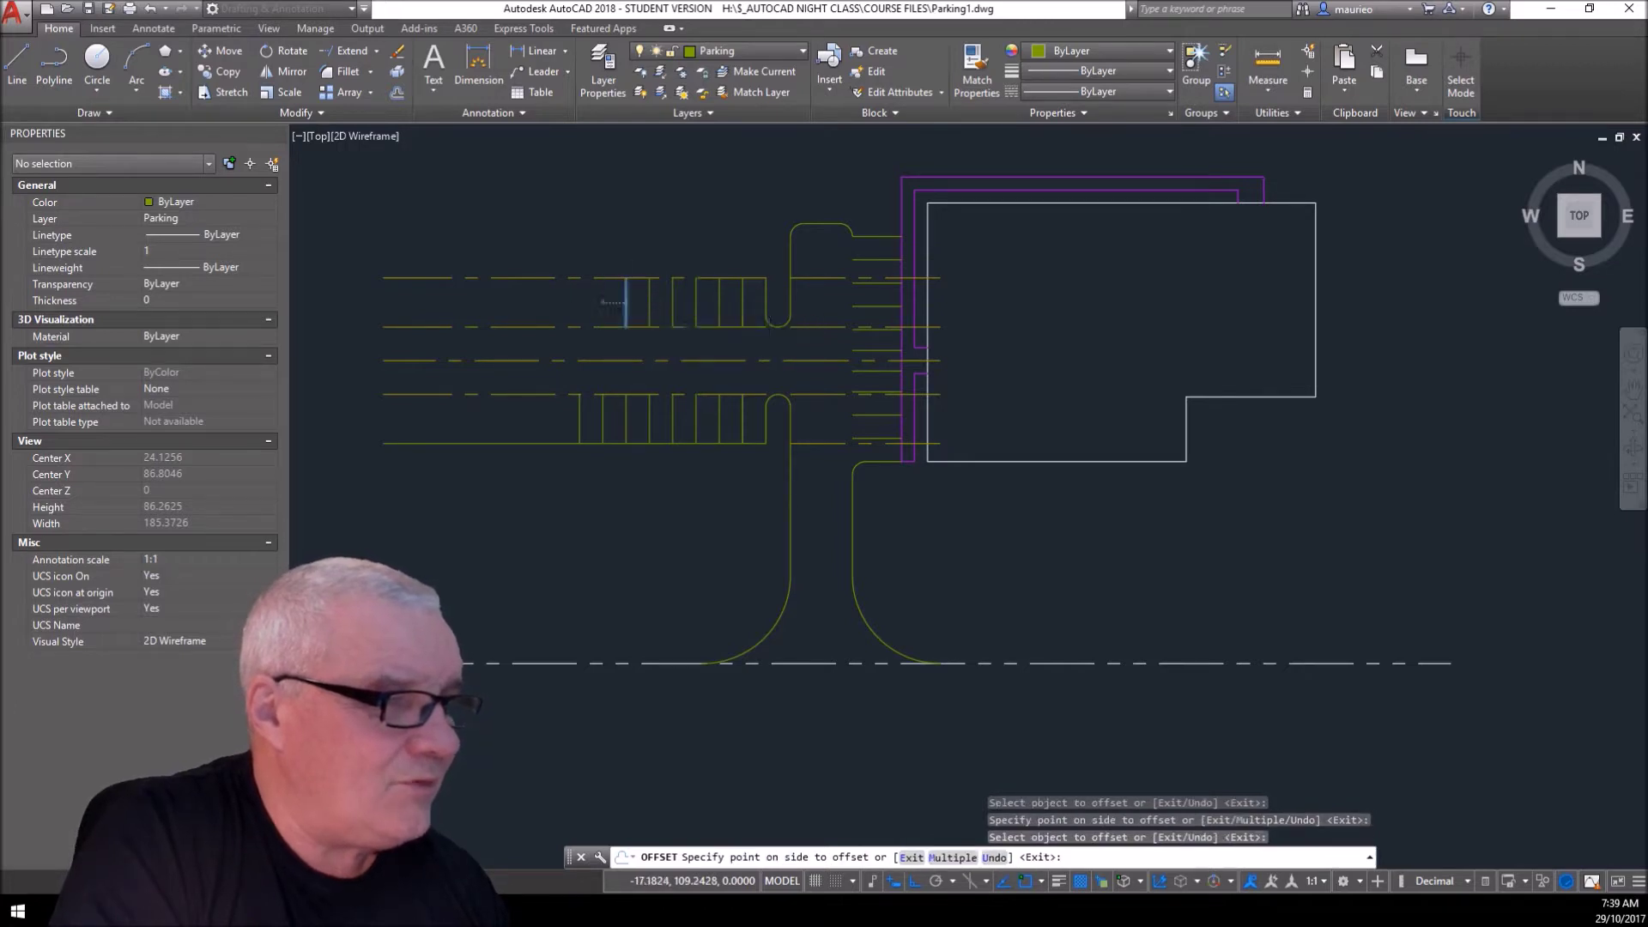
click(608, 301)
click(604, 302)
click(573, 297)
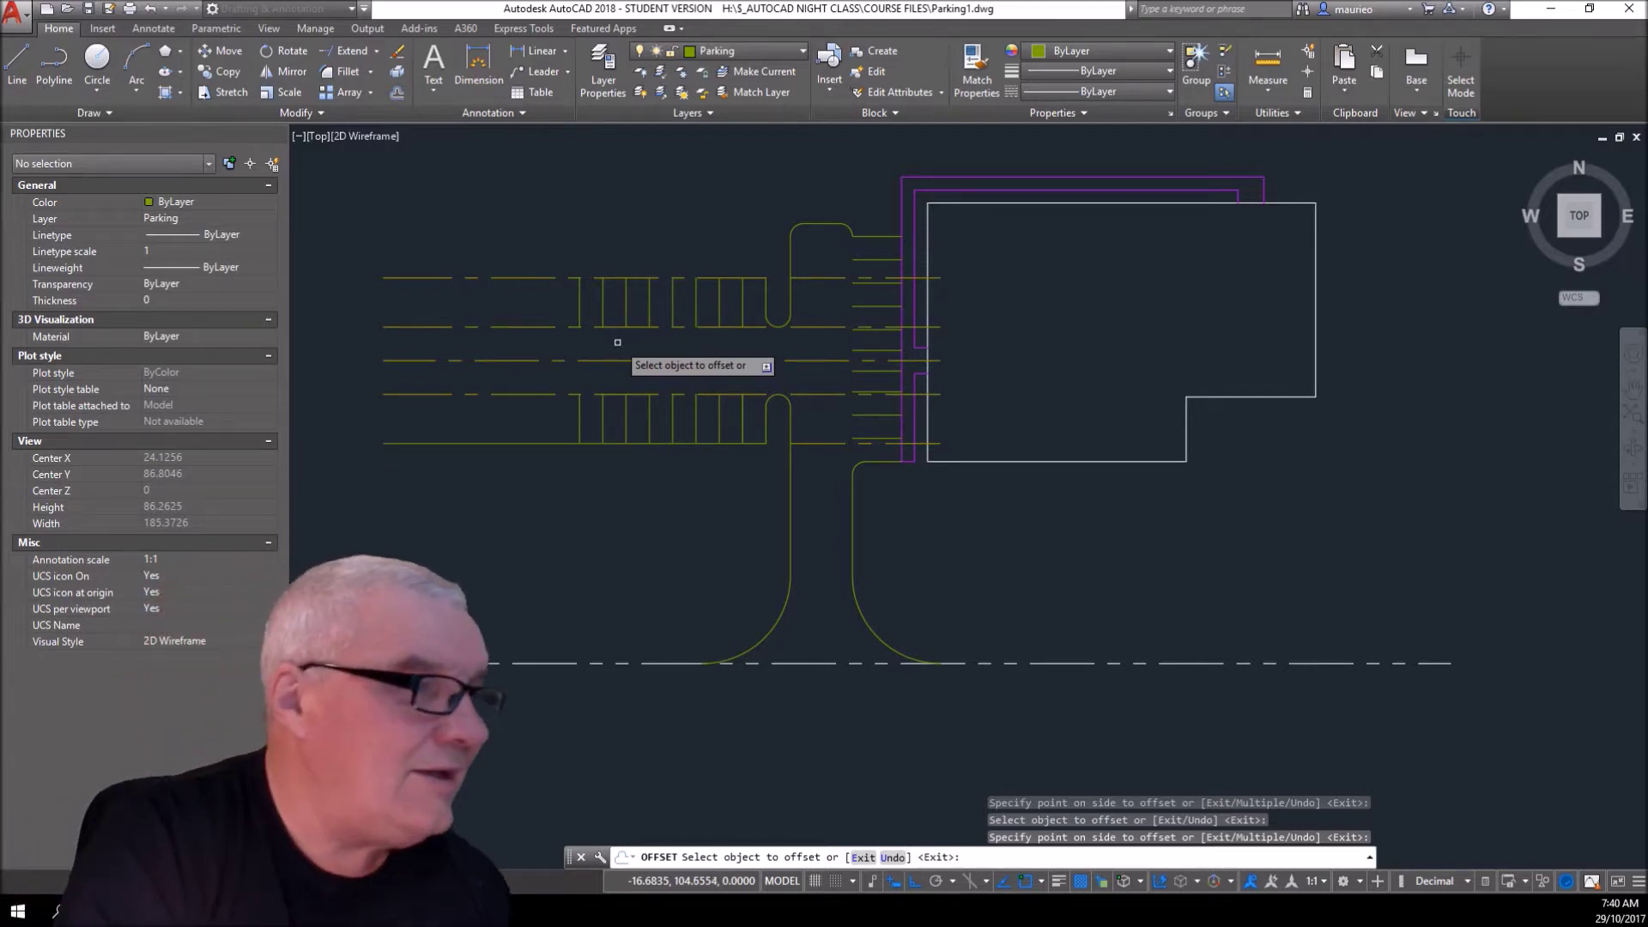
- Offset a new stall line 1.5 beyond the upper row's leftmost stall line
key(Escape)
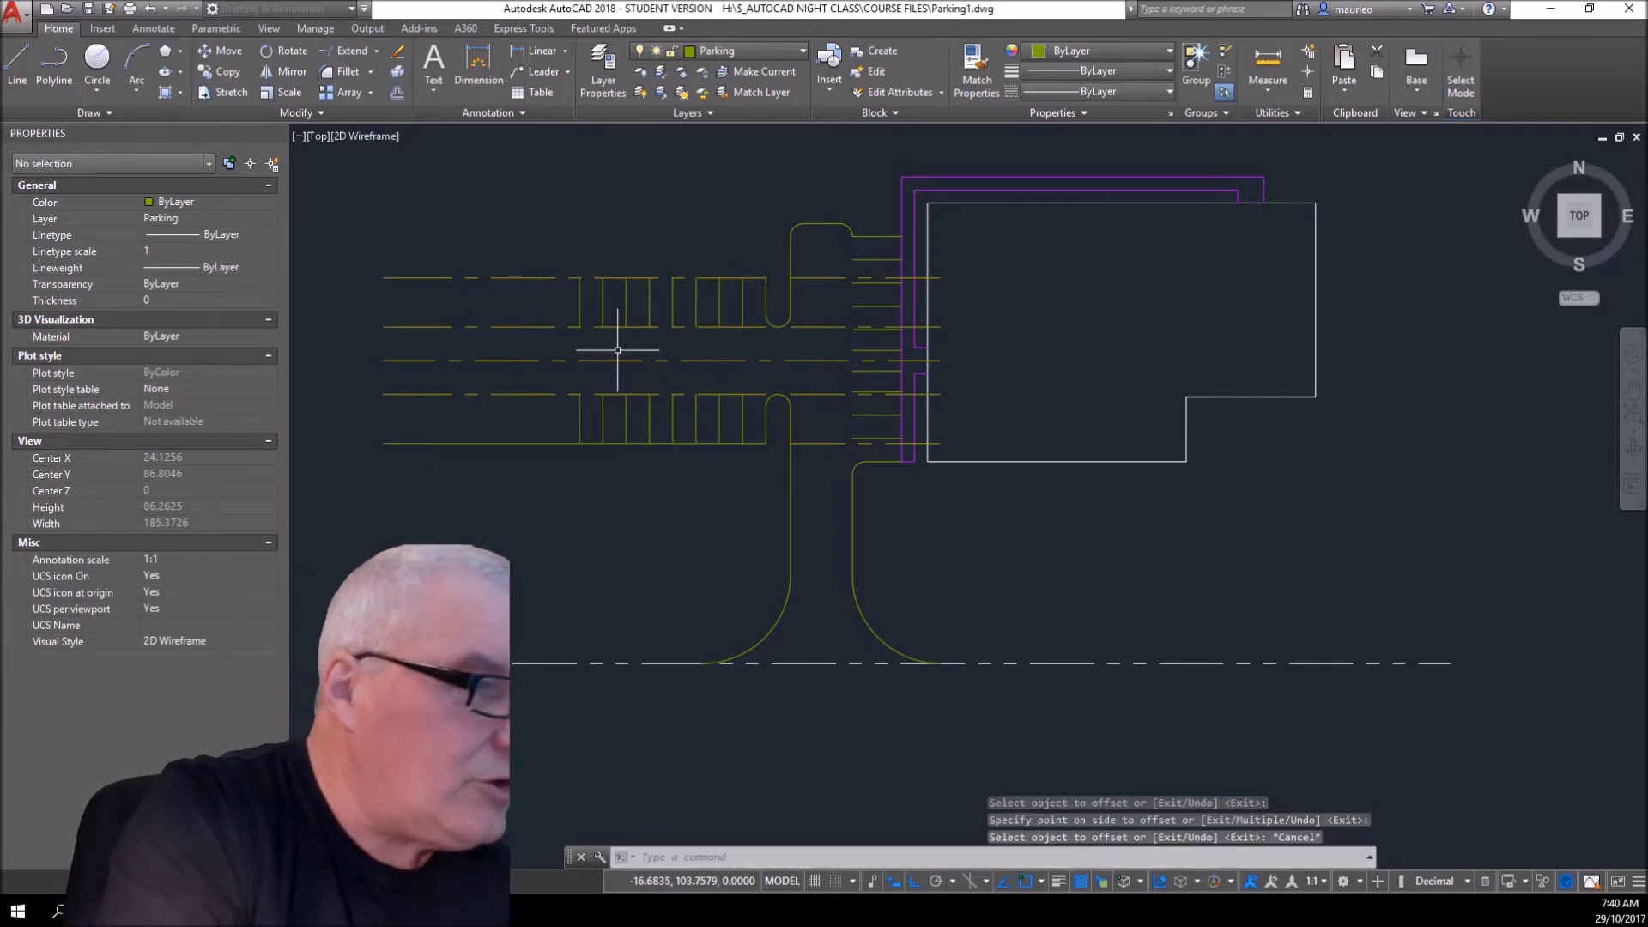
key(Escape)
key(Return)
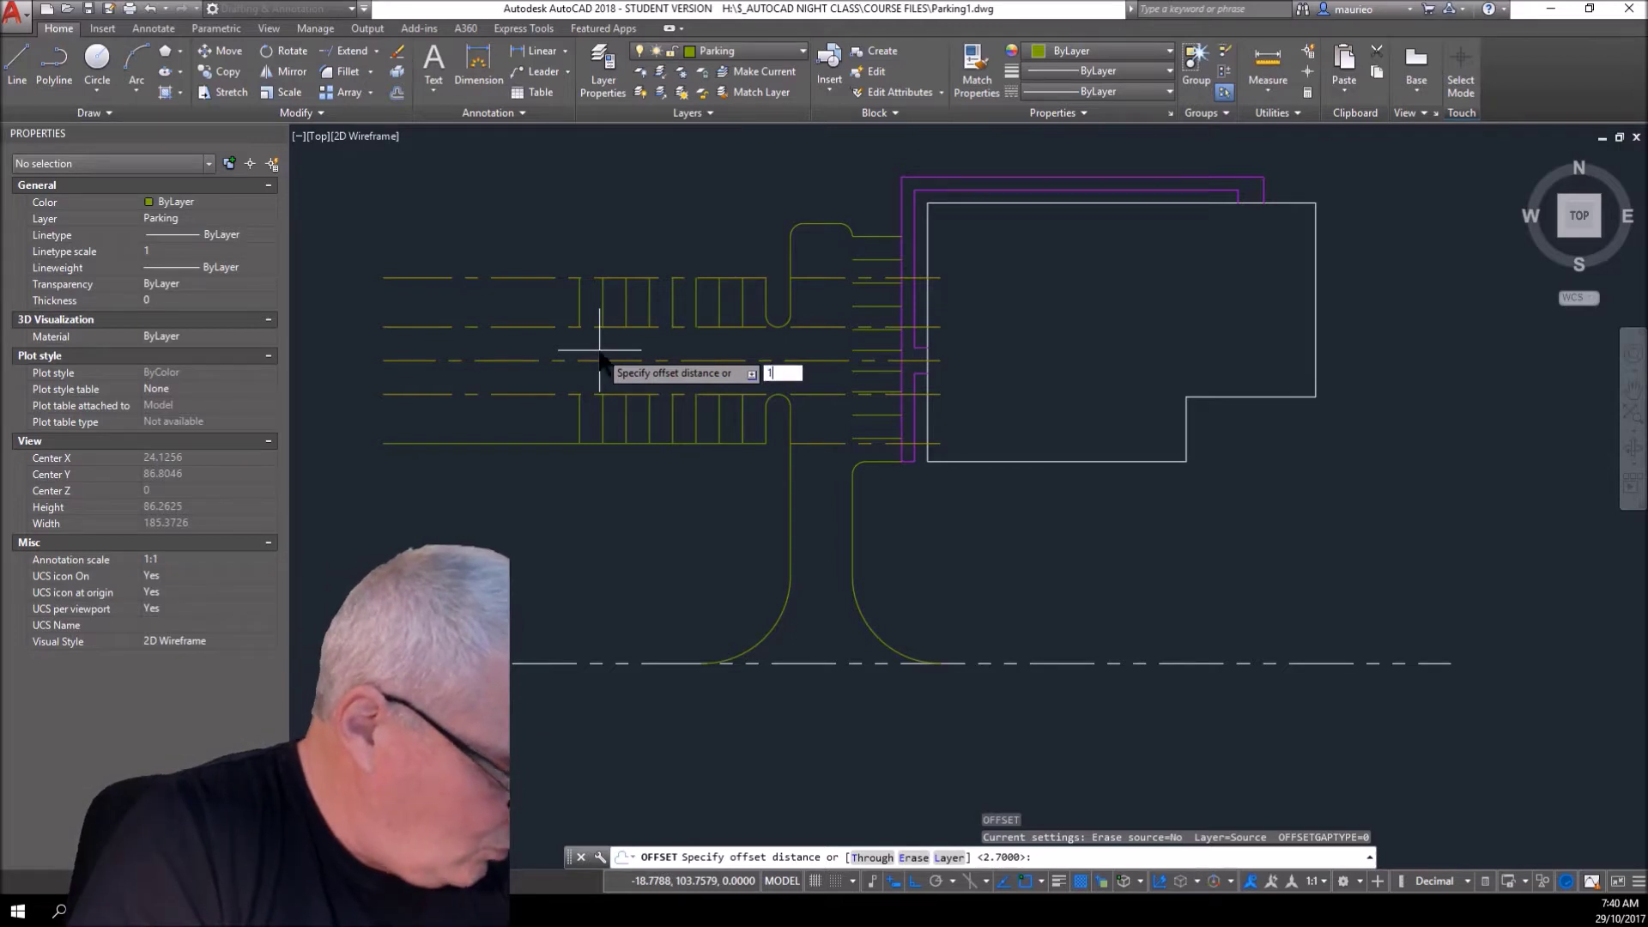
text(1.5)
key(Return)
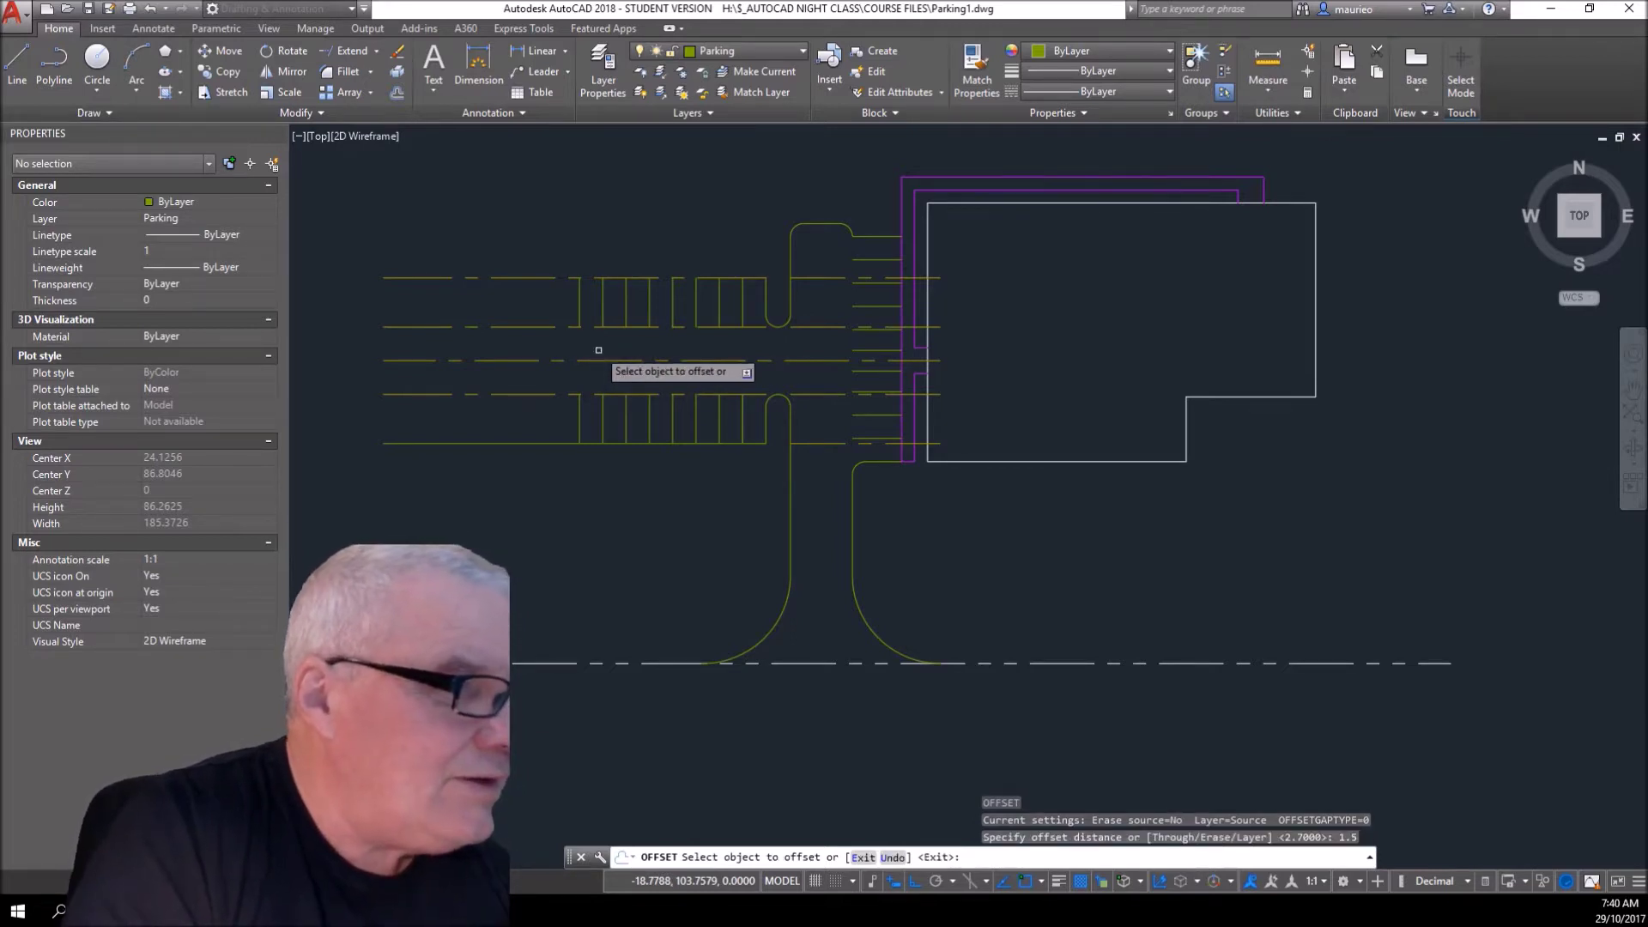
click(580, 309)
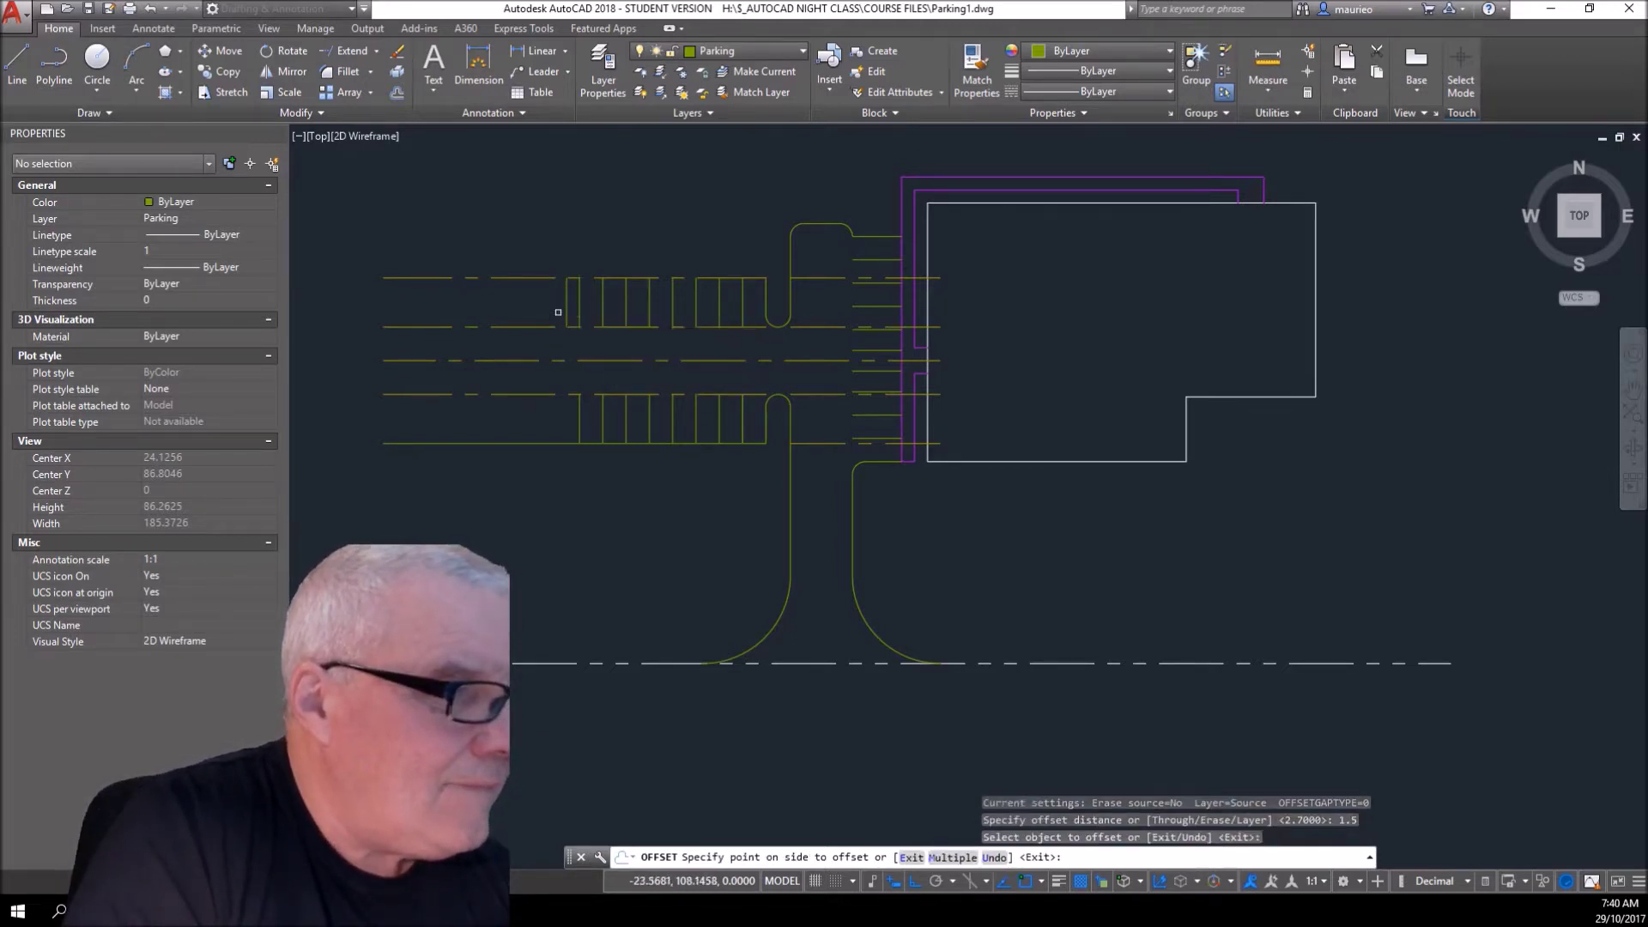
click(558, 311)
click(567, 325)
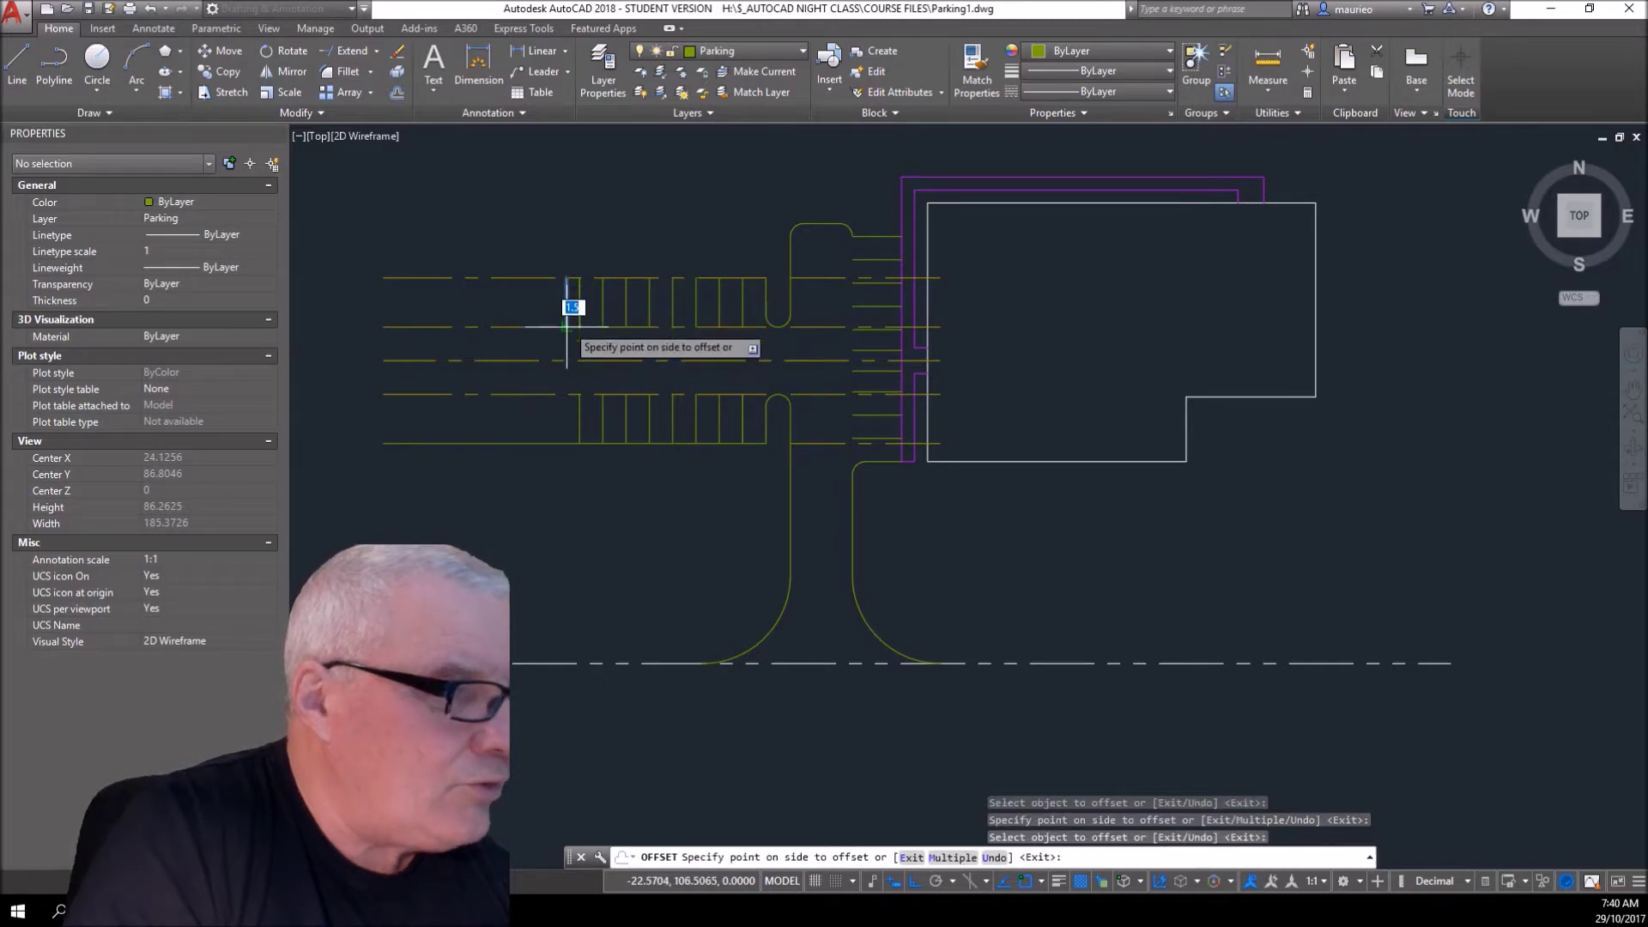
key(Escape)
key(Escape)
key(Escape)
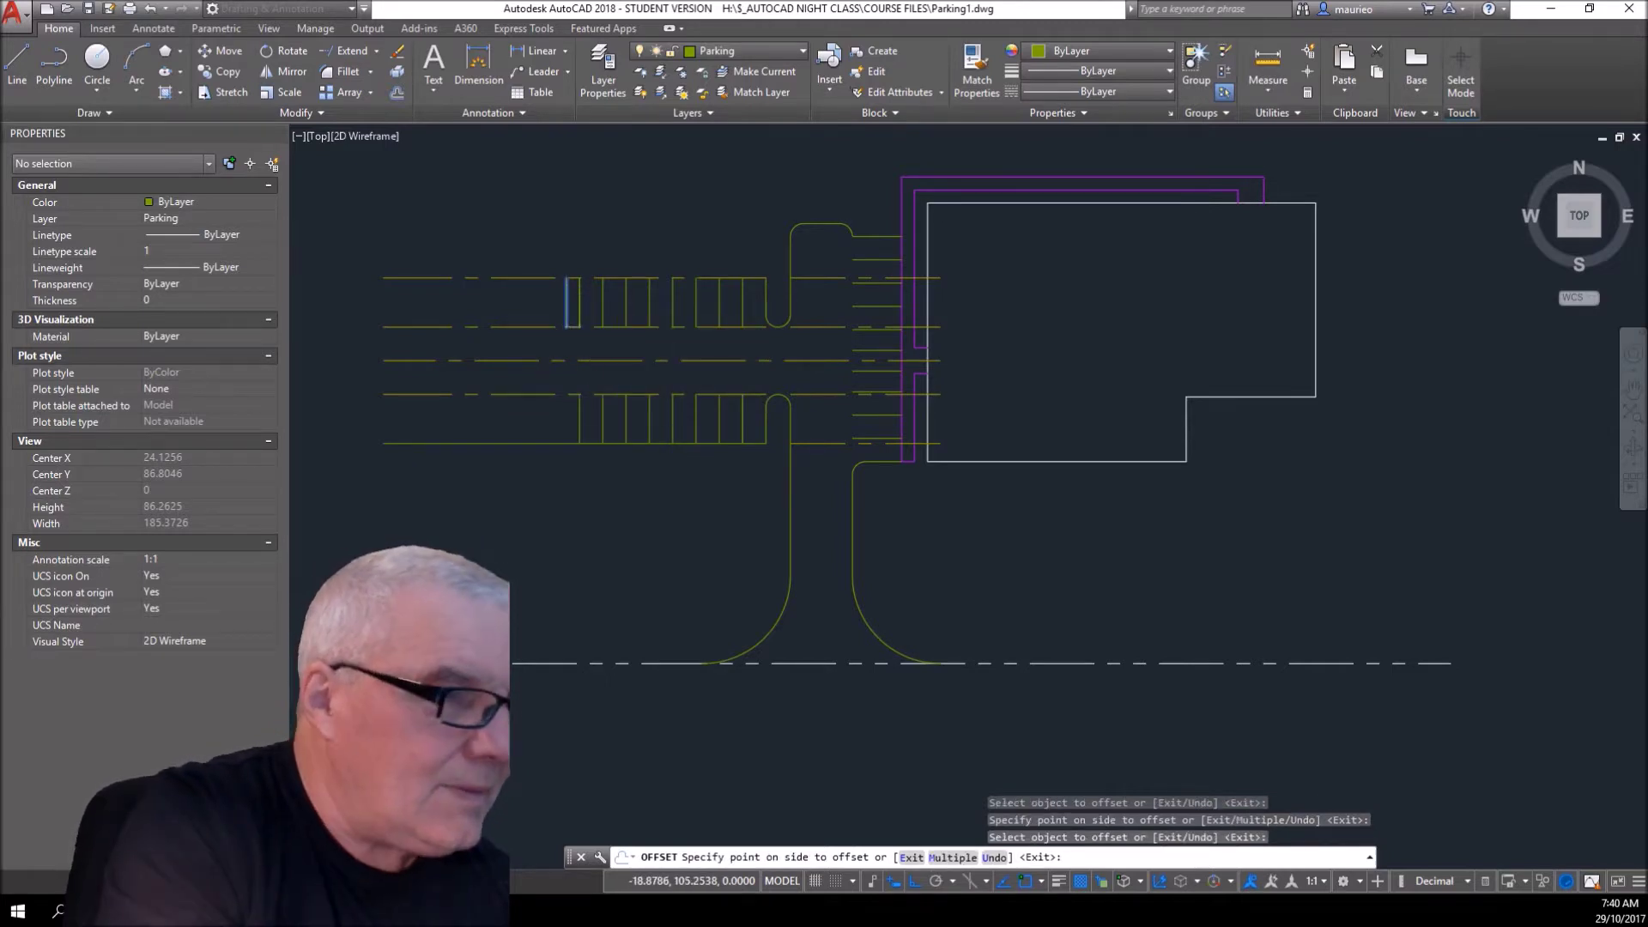
- Stretch the new end line's lower grip down to the lower stall row, 15.53 long
click(568, 311)
click(566, 326)
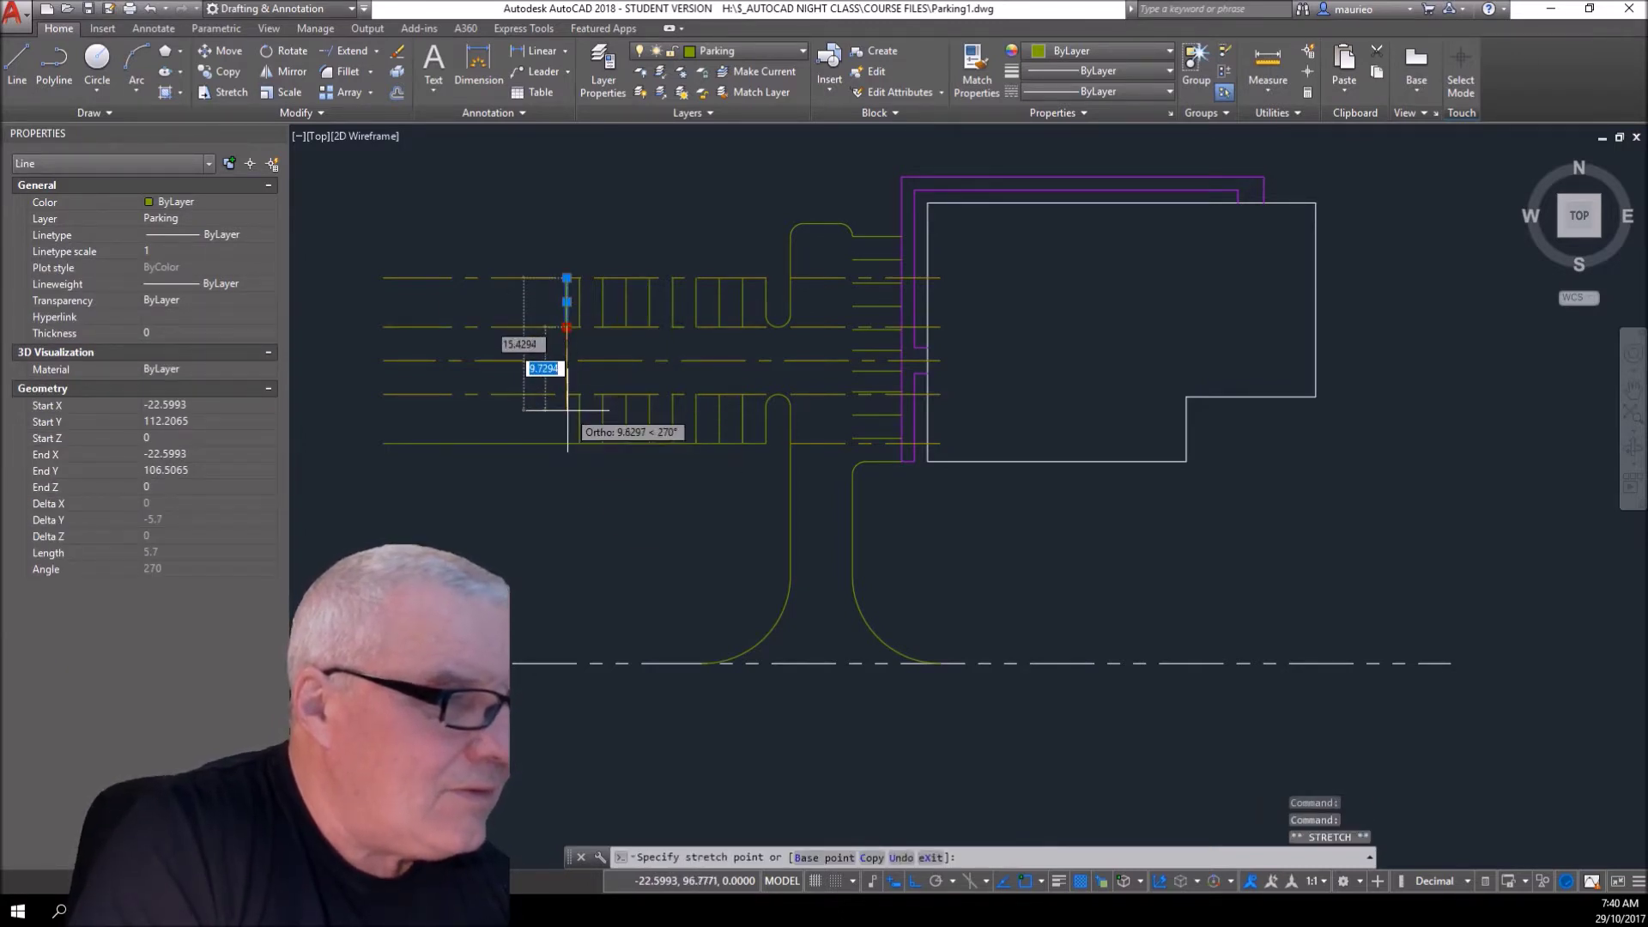
click(568, 411)
mouse_move(566, 411)
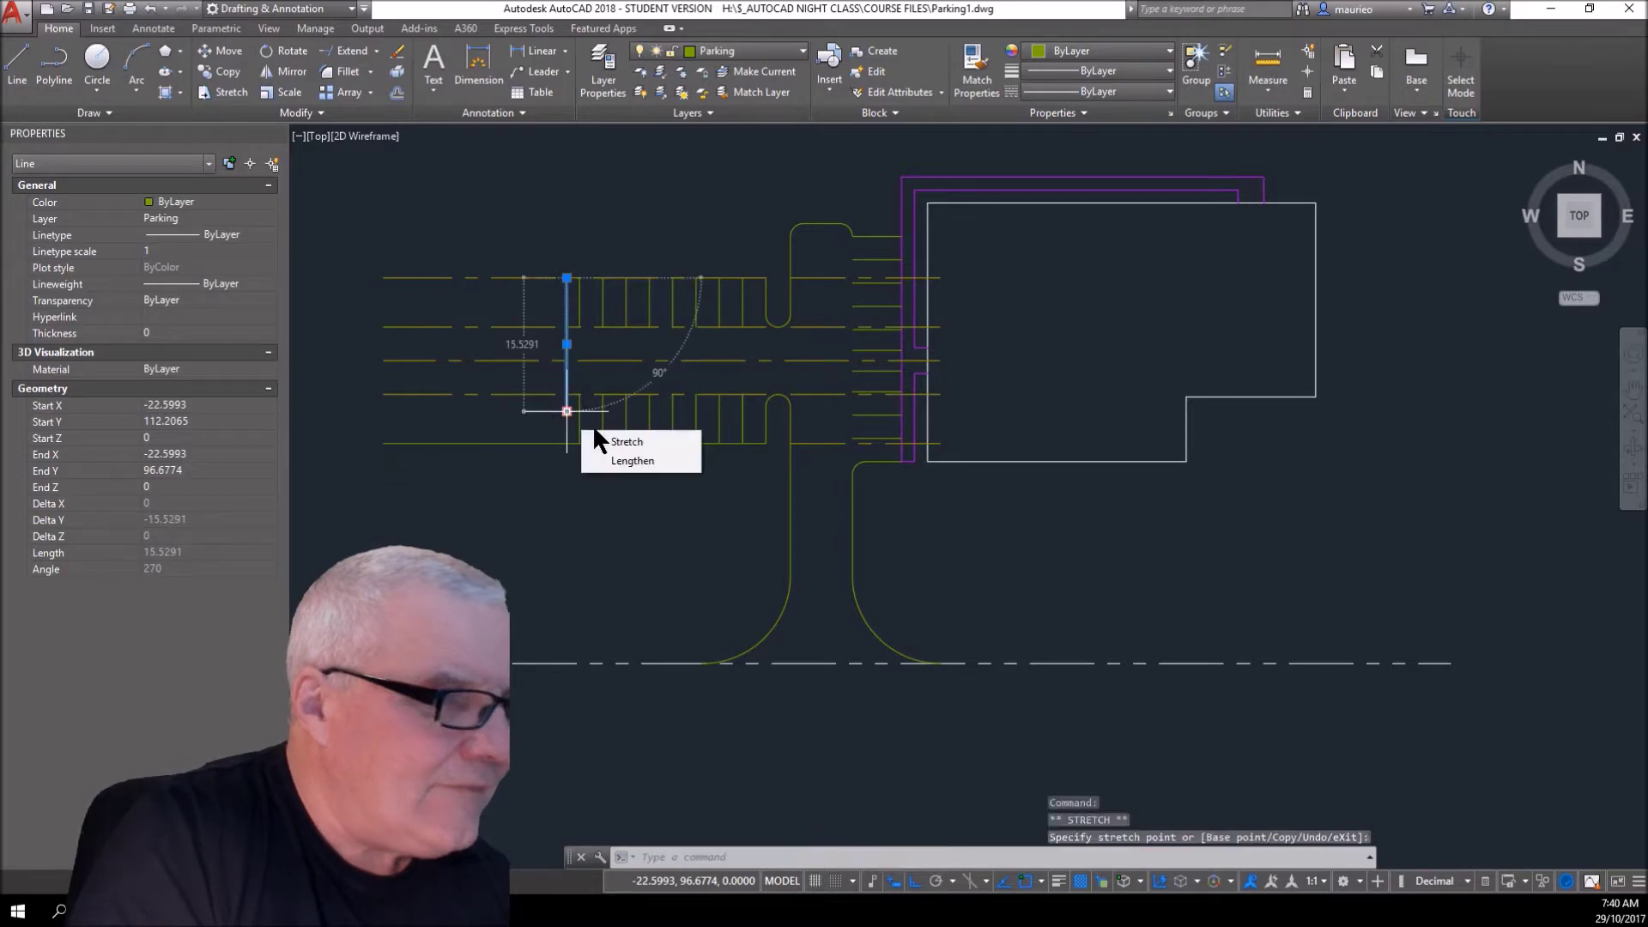
key(Escape)
key(Escape)
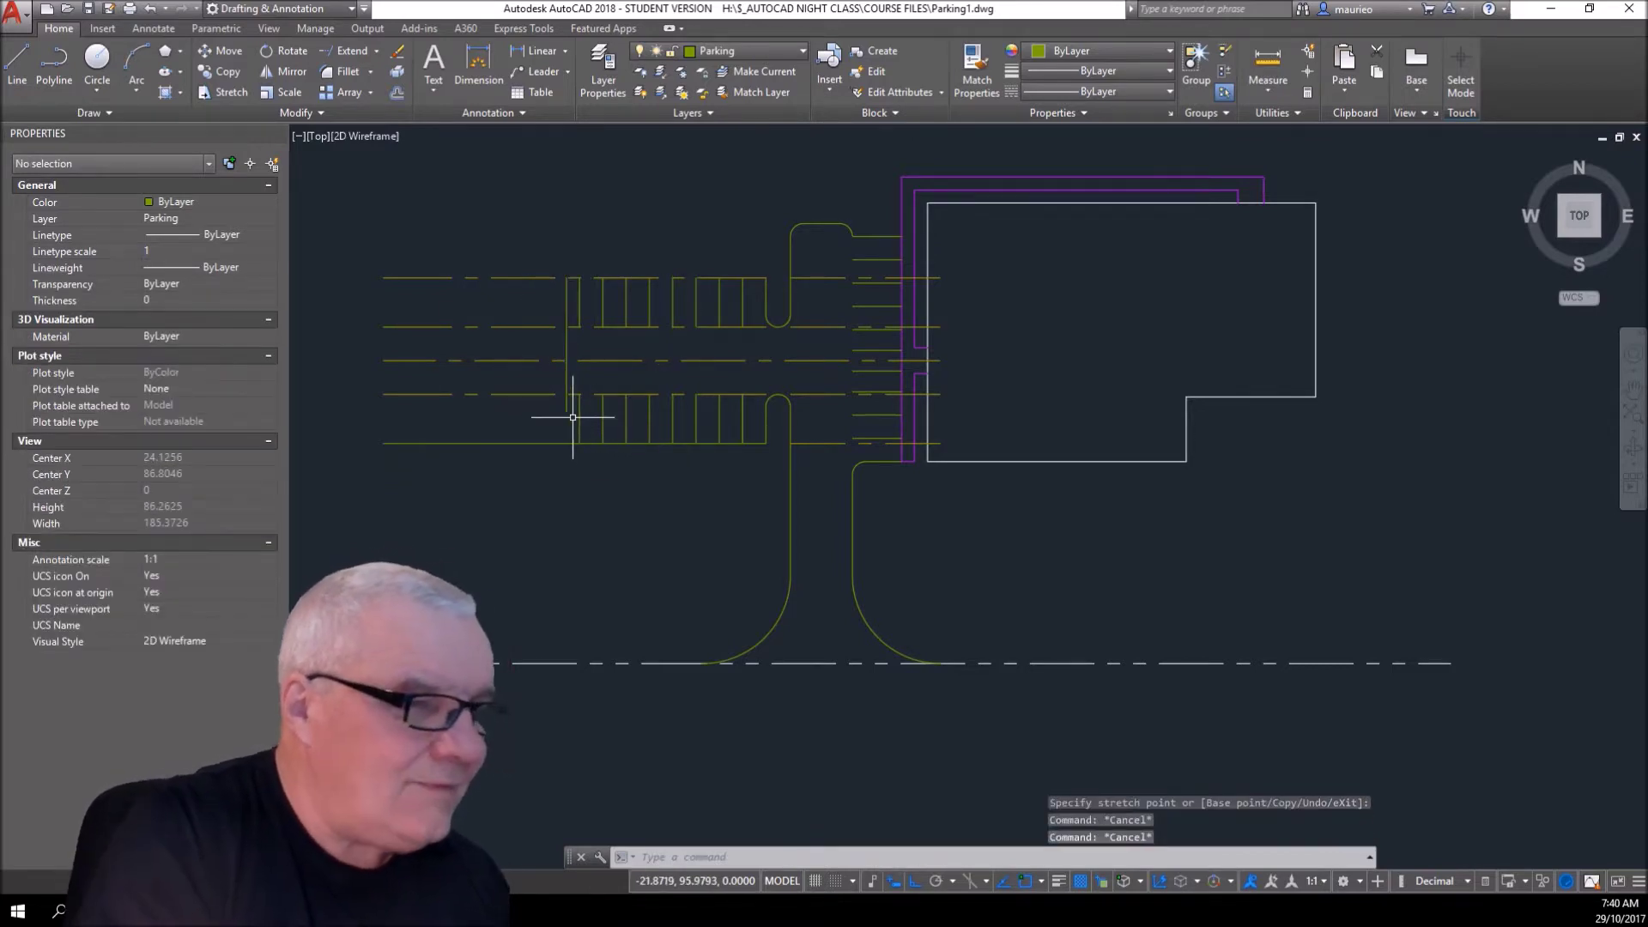
- Zoom in and pan to the left end of the stall rows where the long line crosses the aisle
scroll(572, 417, up, 4)
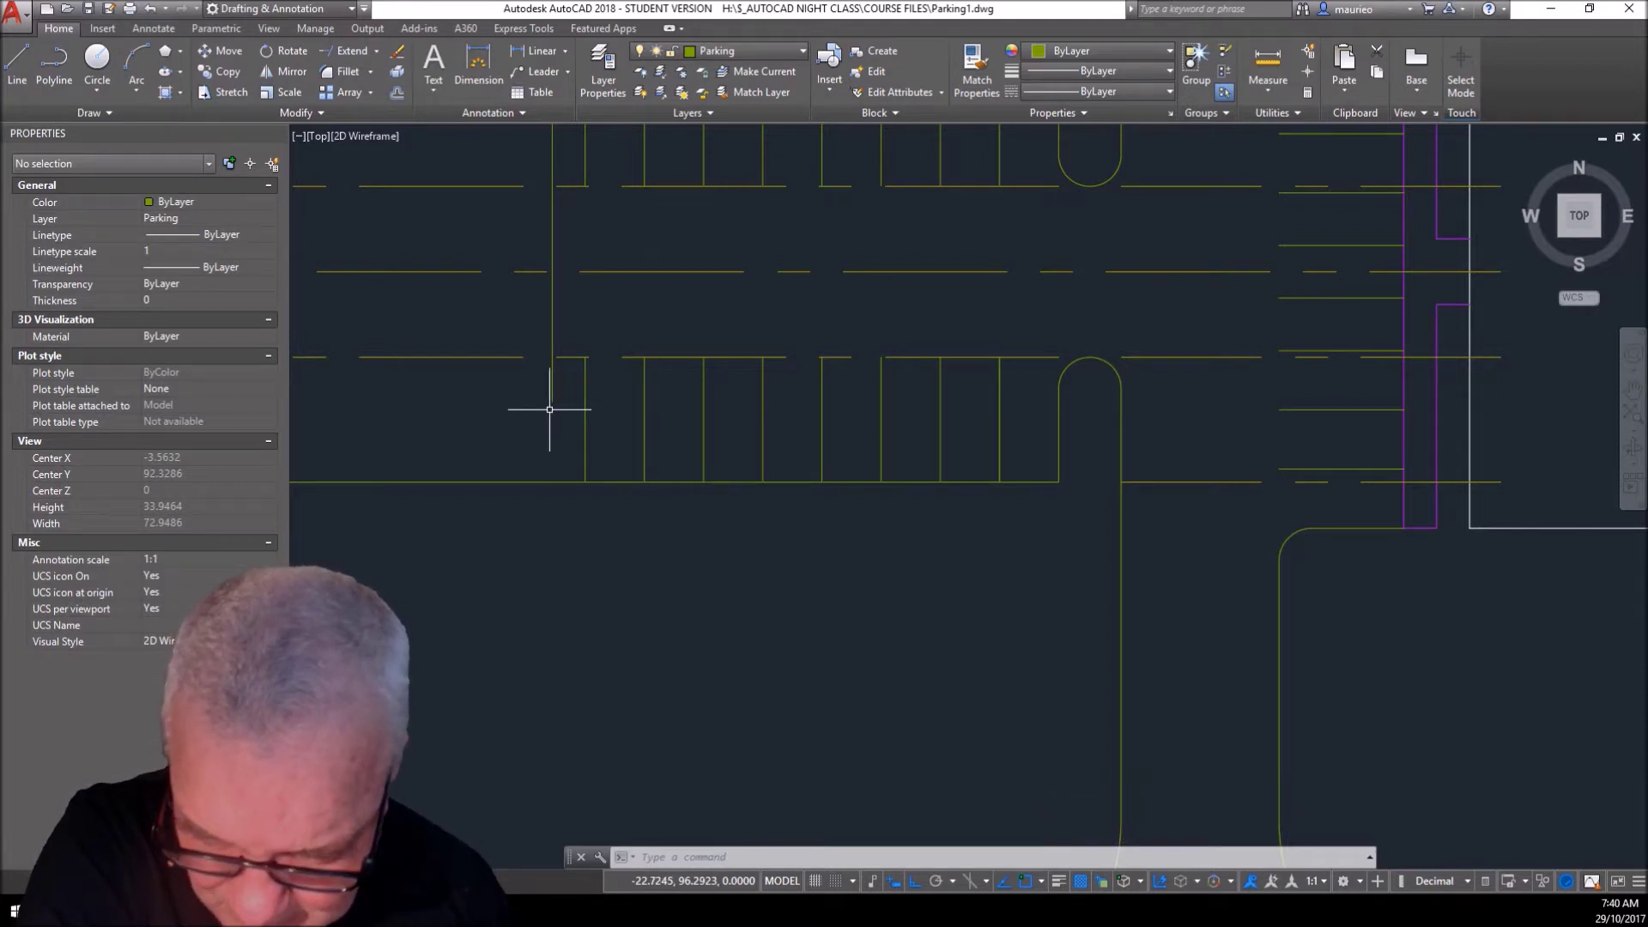
middle_drag(611, 297, 655, 430)
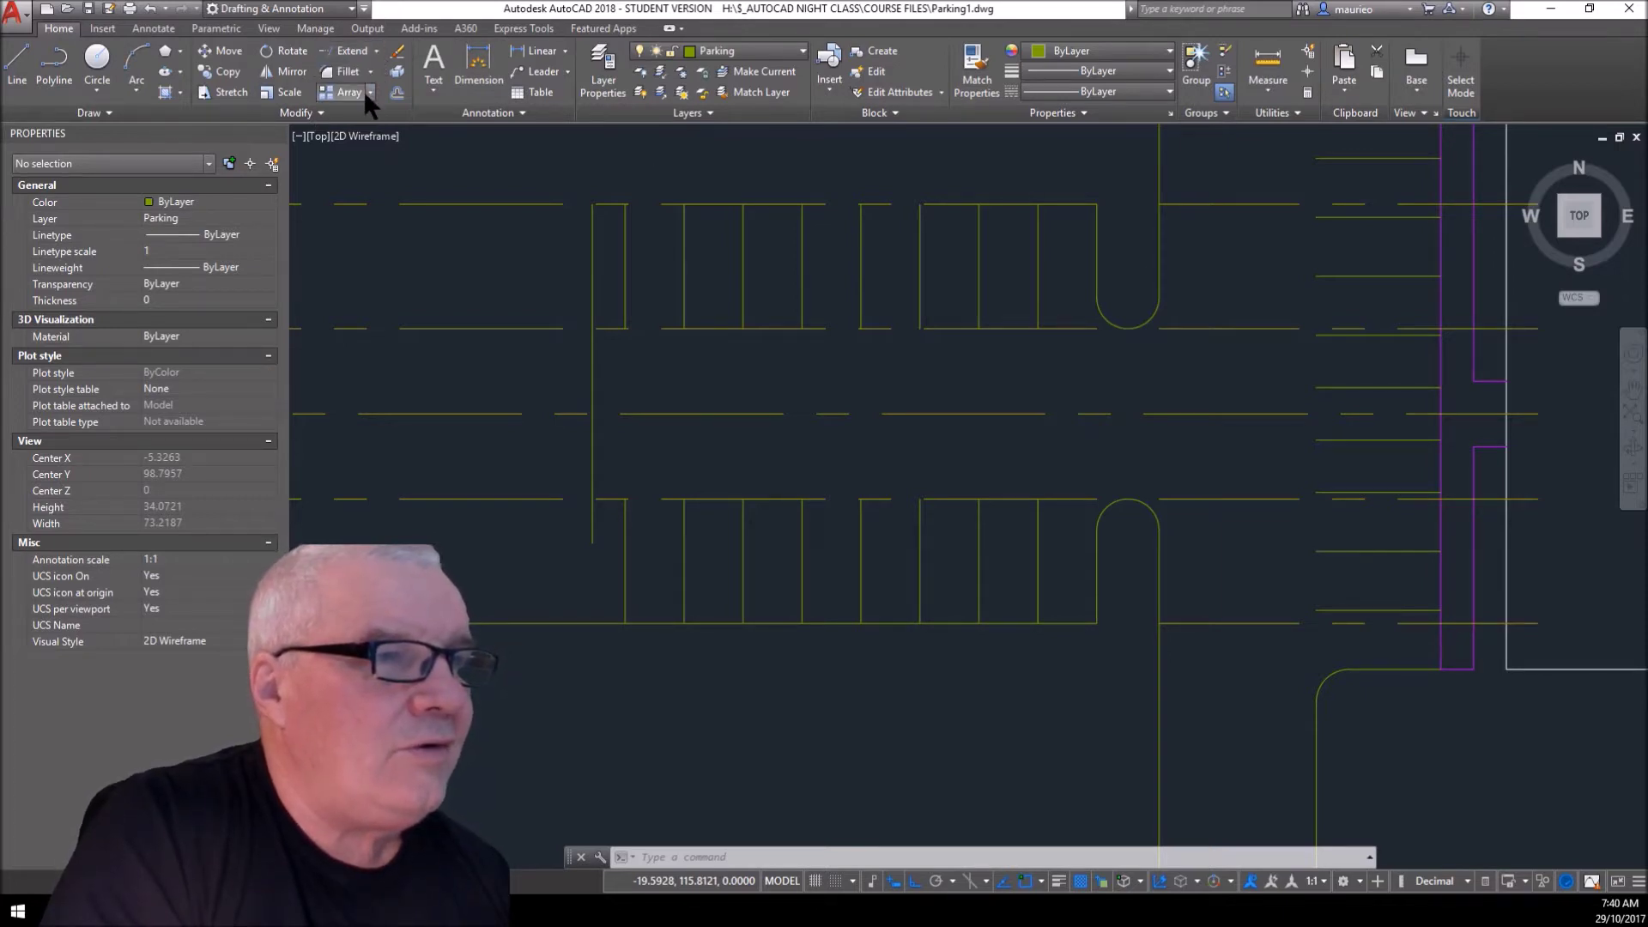
- Fillet the upper row's left curb corner with a 1.5 radius
click(346, 72)
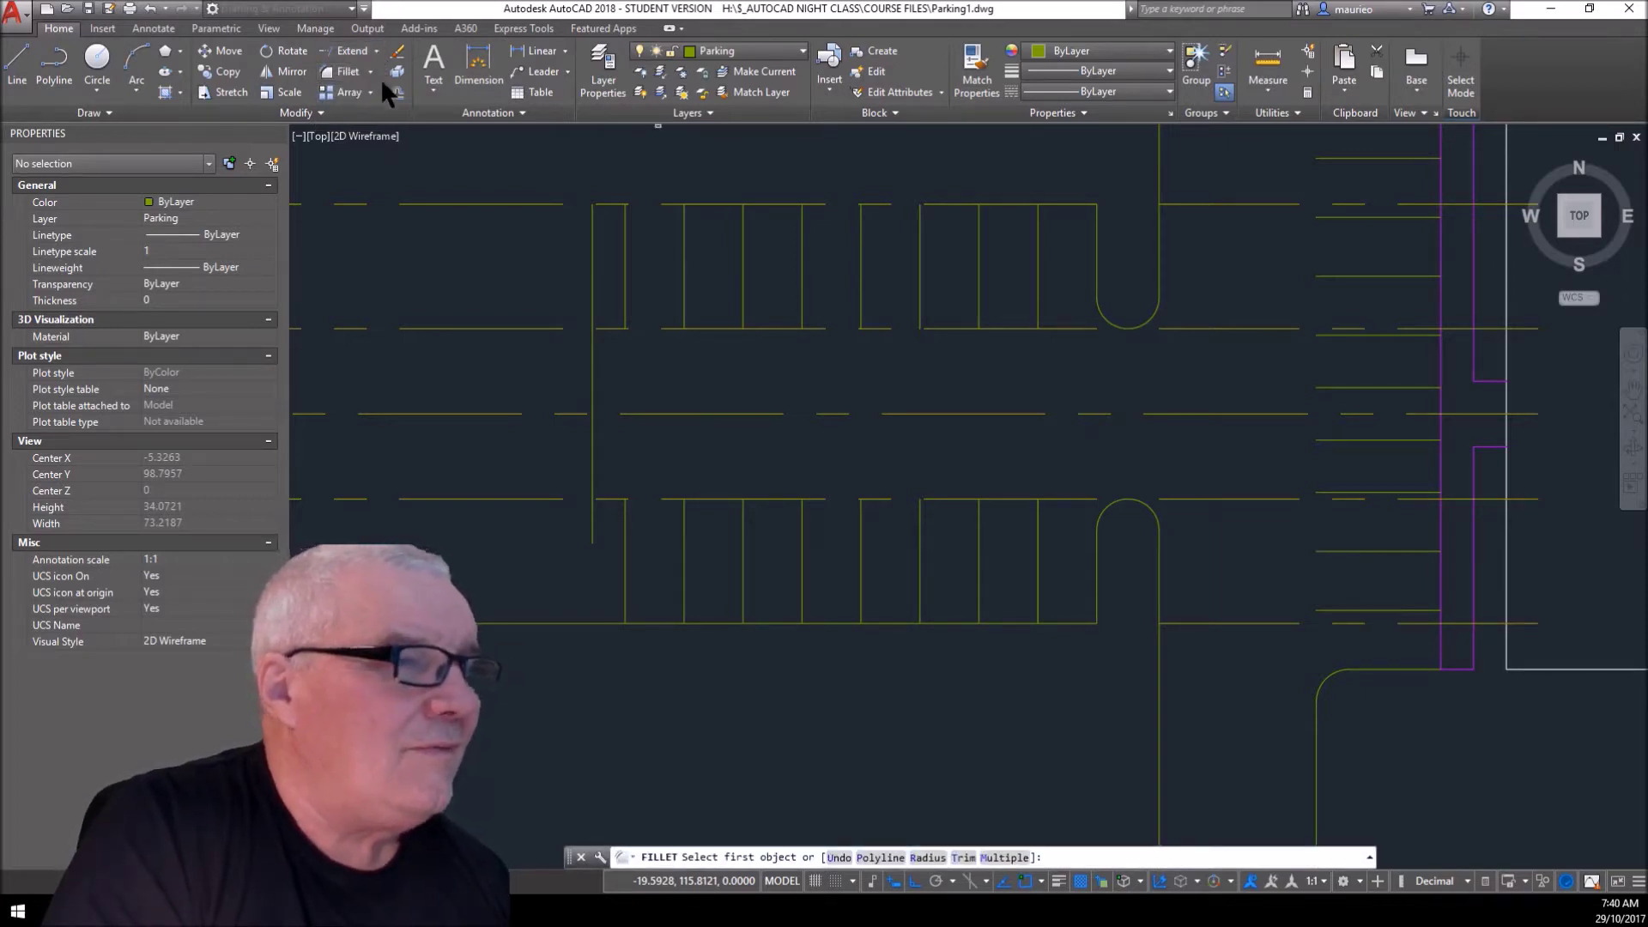
click(927, 857)
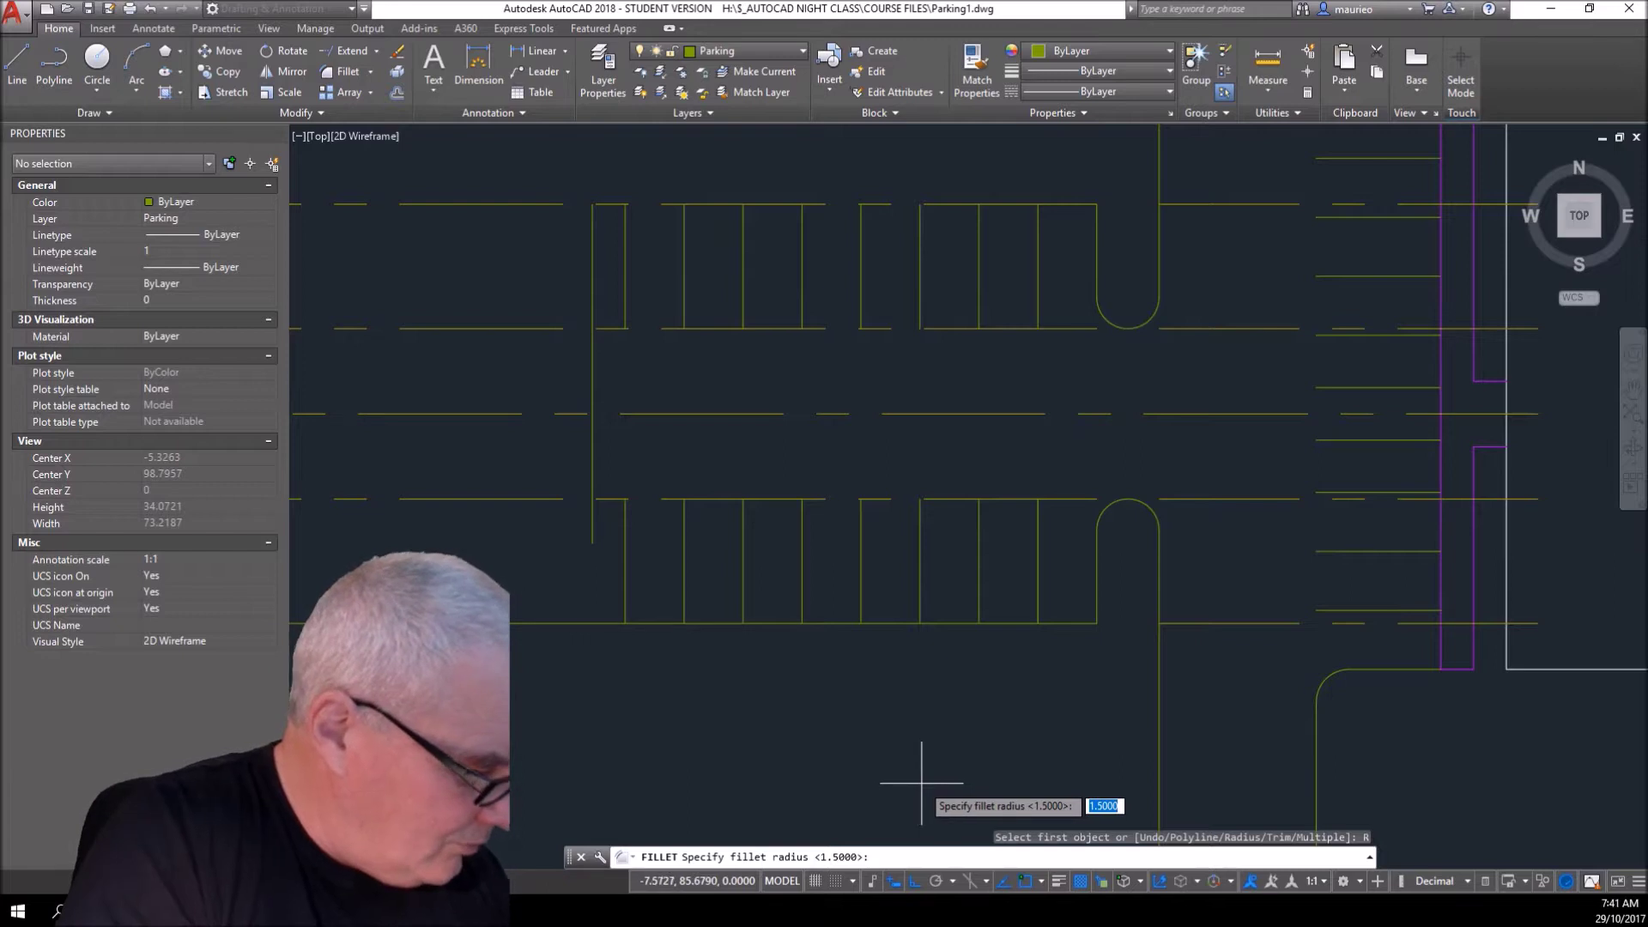
key(Return)
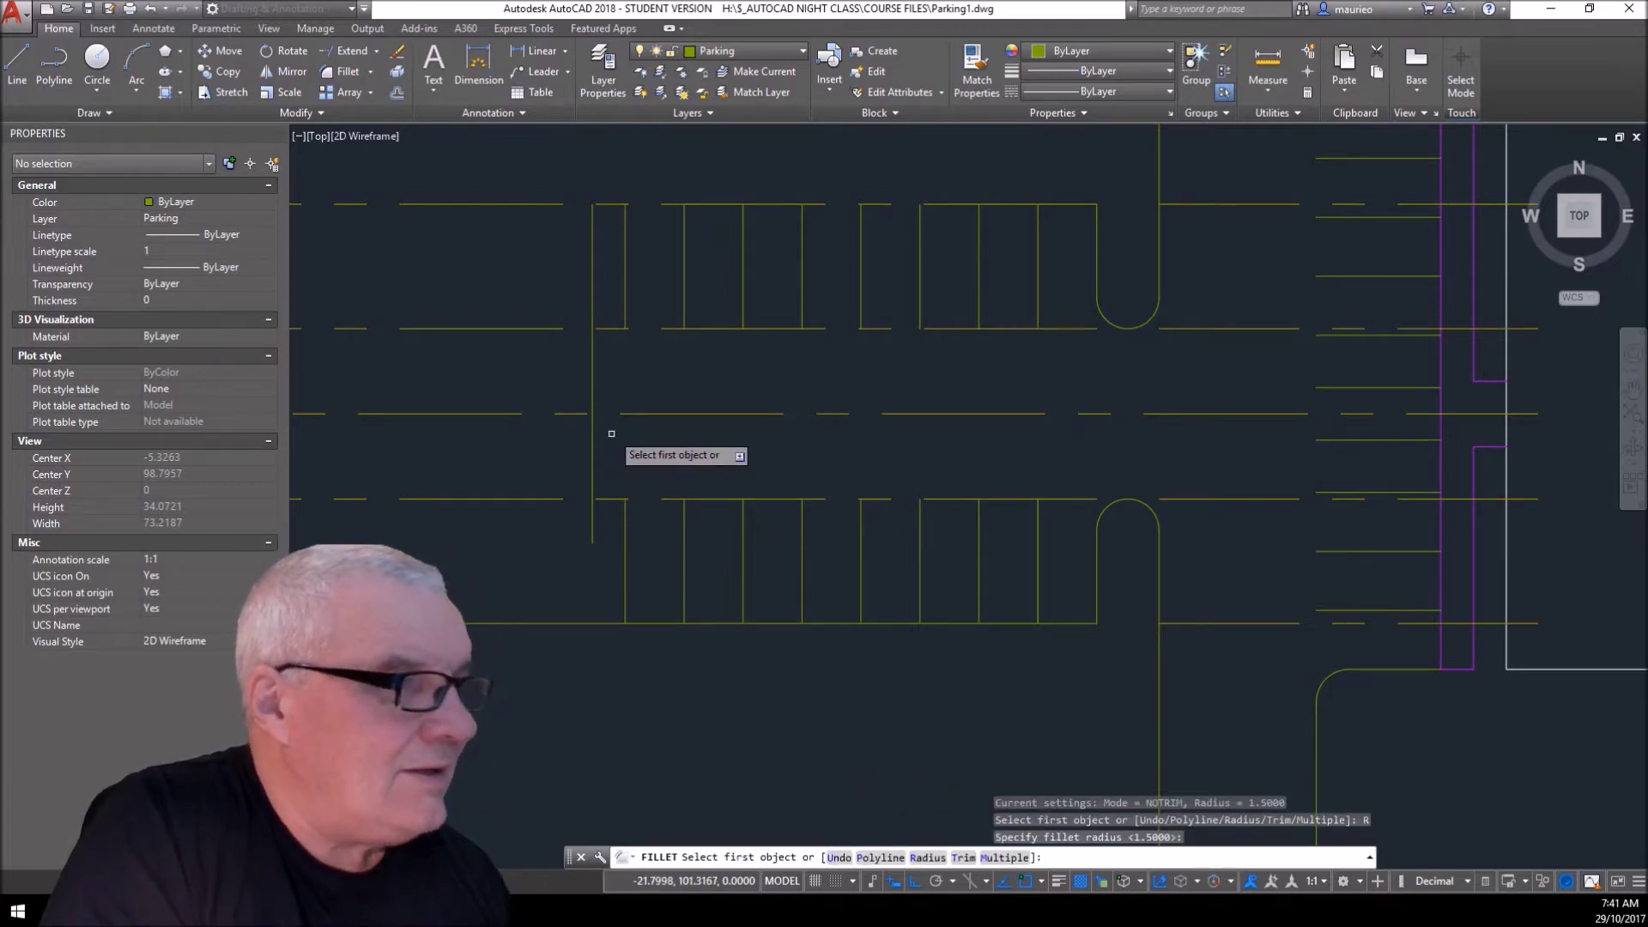
click(625, 312)
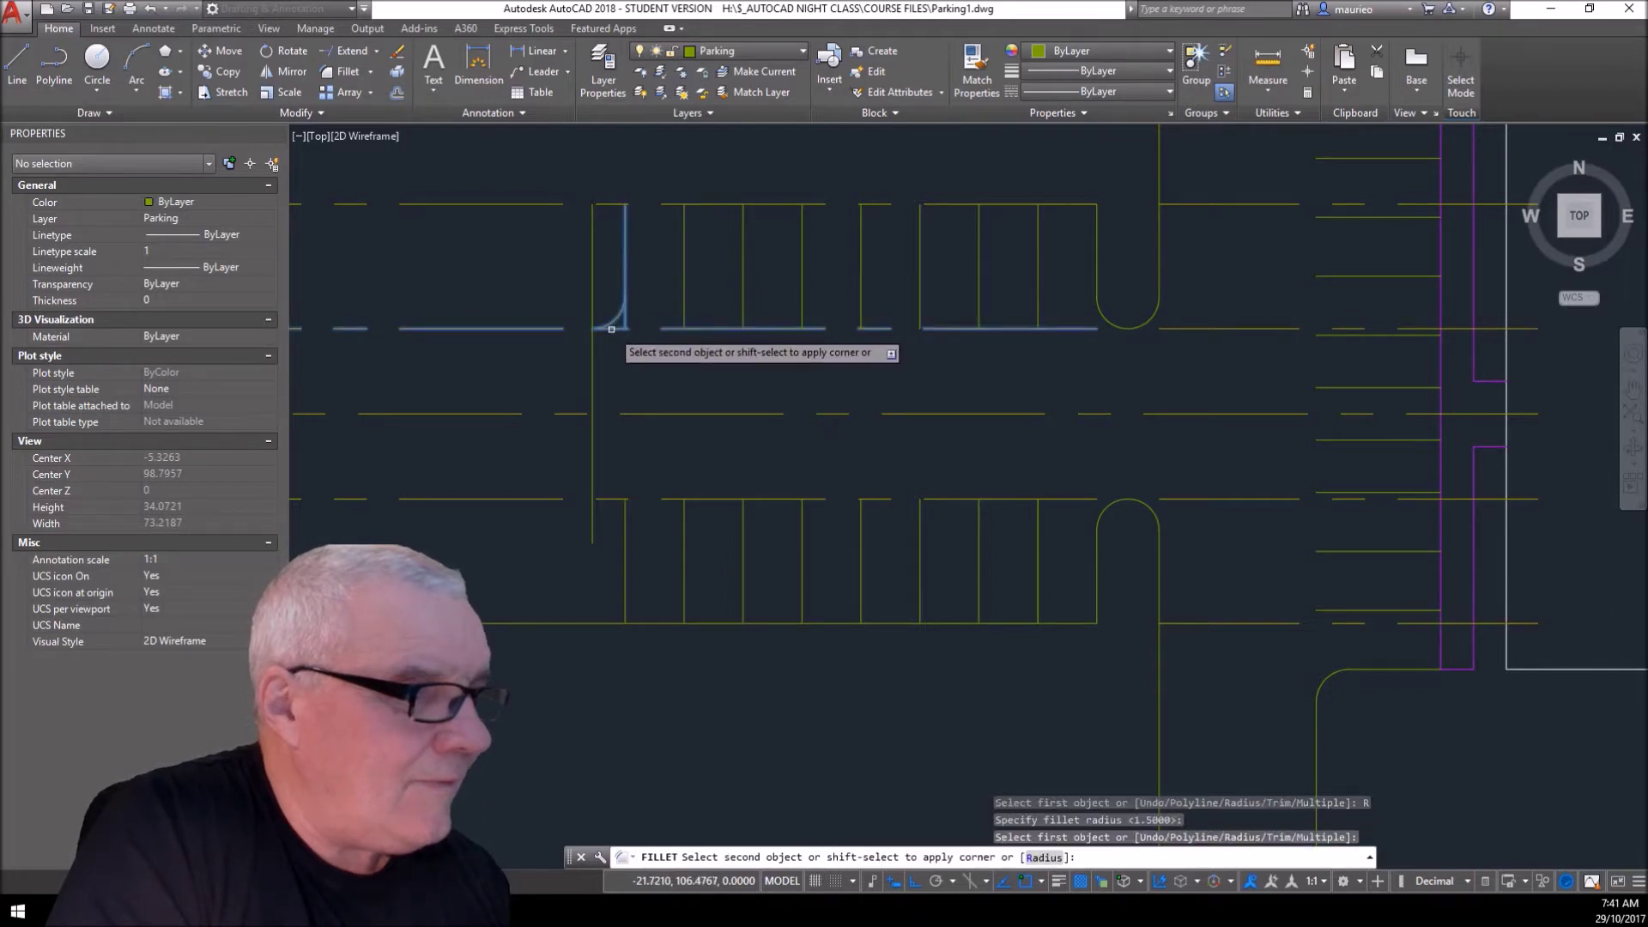
click(611, 329)
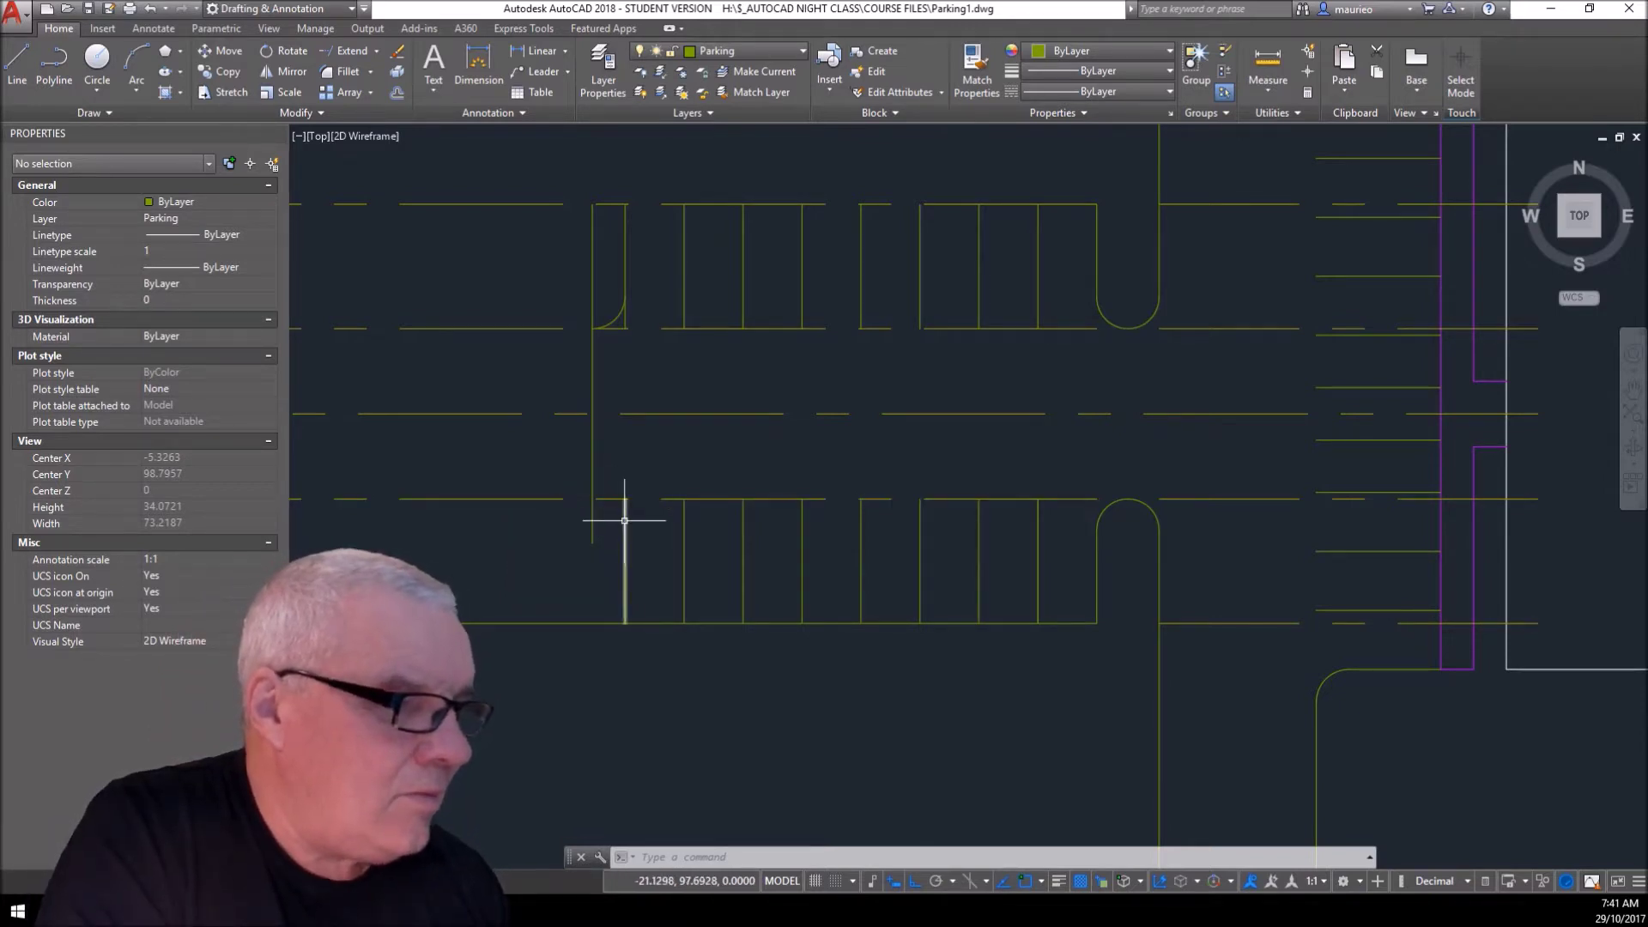
- Repeat Fillet to round the lower row's left curb corner at the same 1.5 radius
click(616, 499)
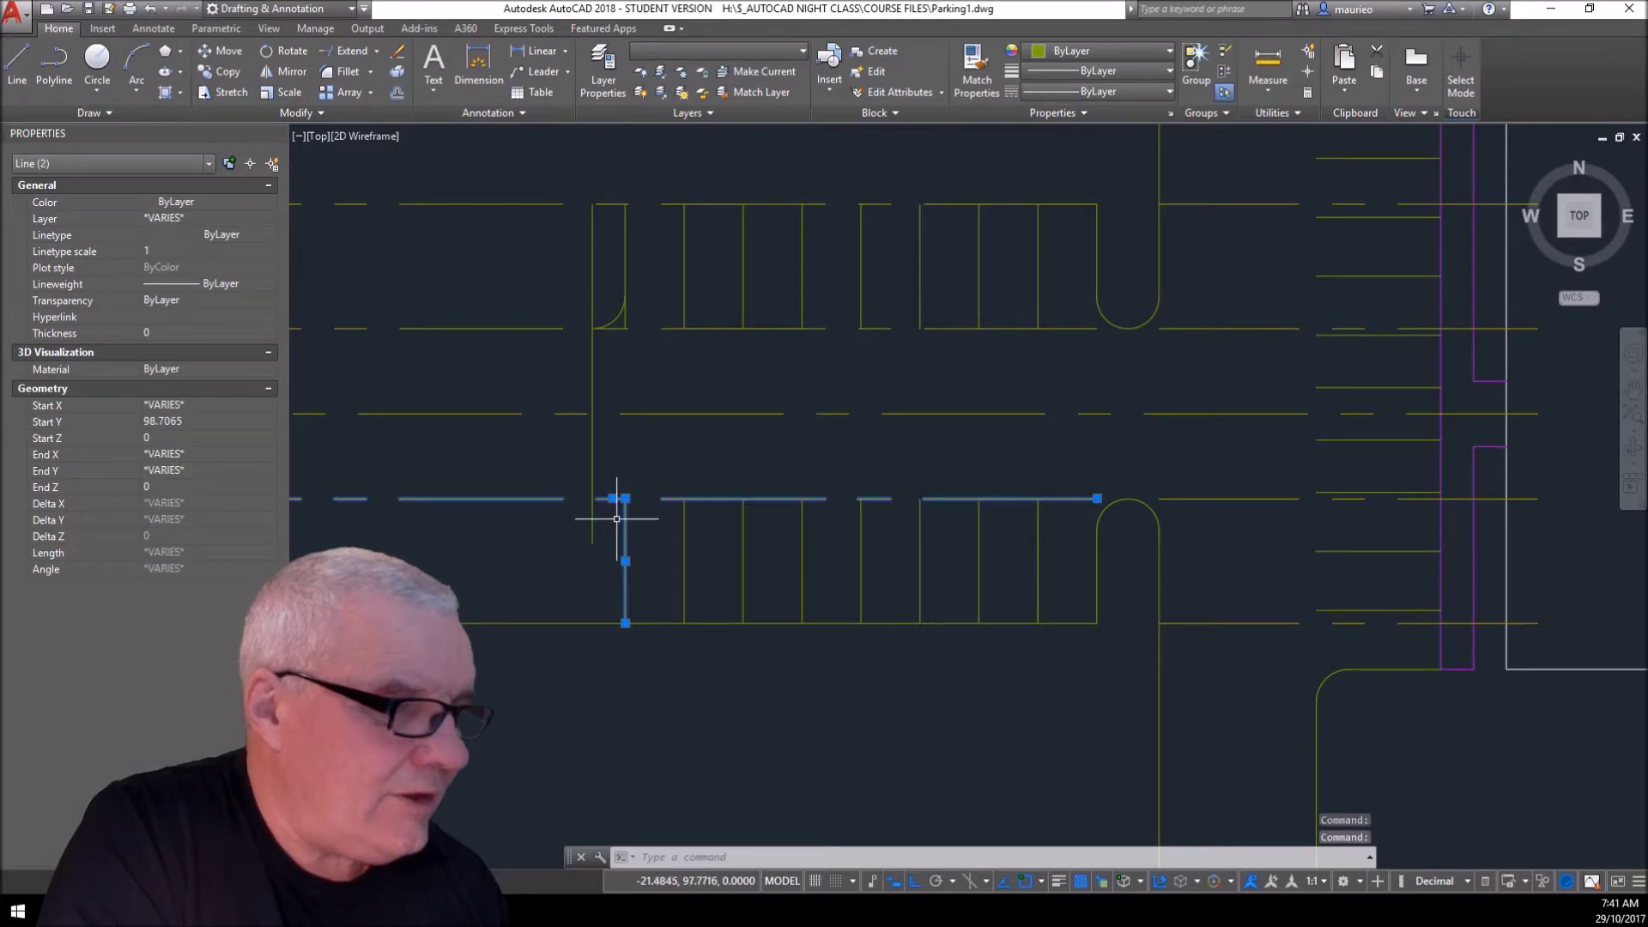
key(Escape)
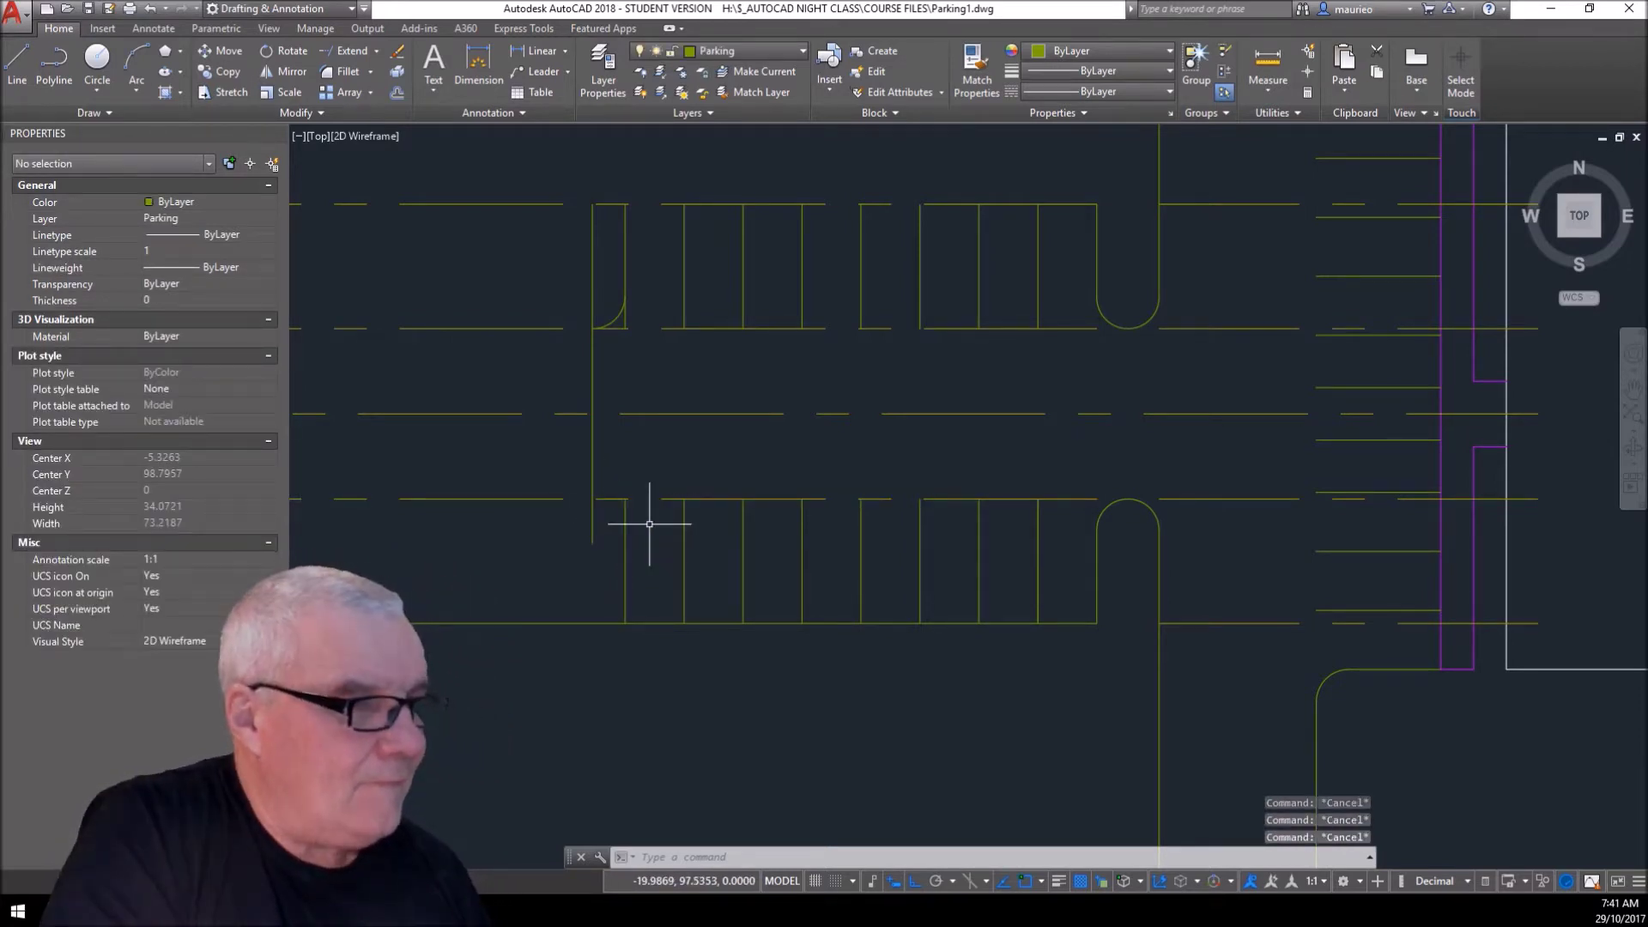
right_click(650, 524)
click(685, 536)
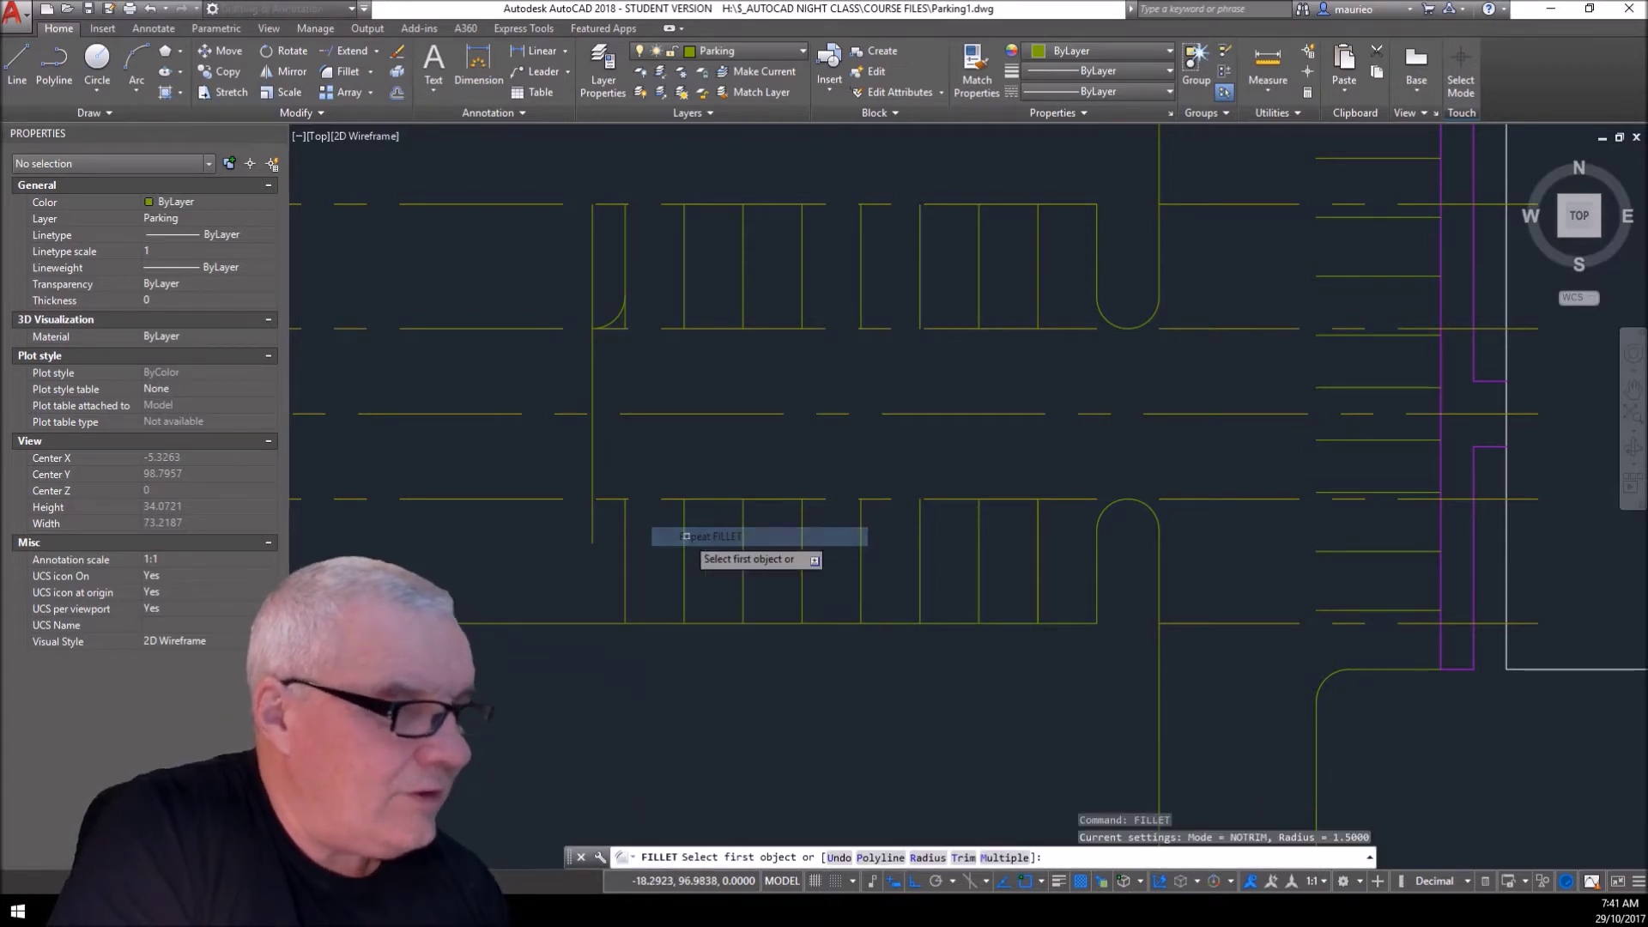
click(625, 539)
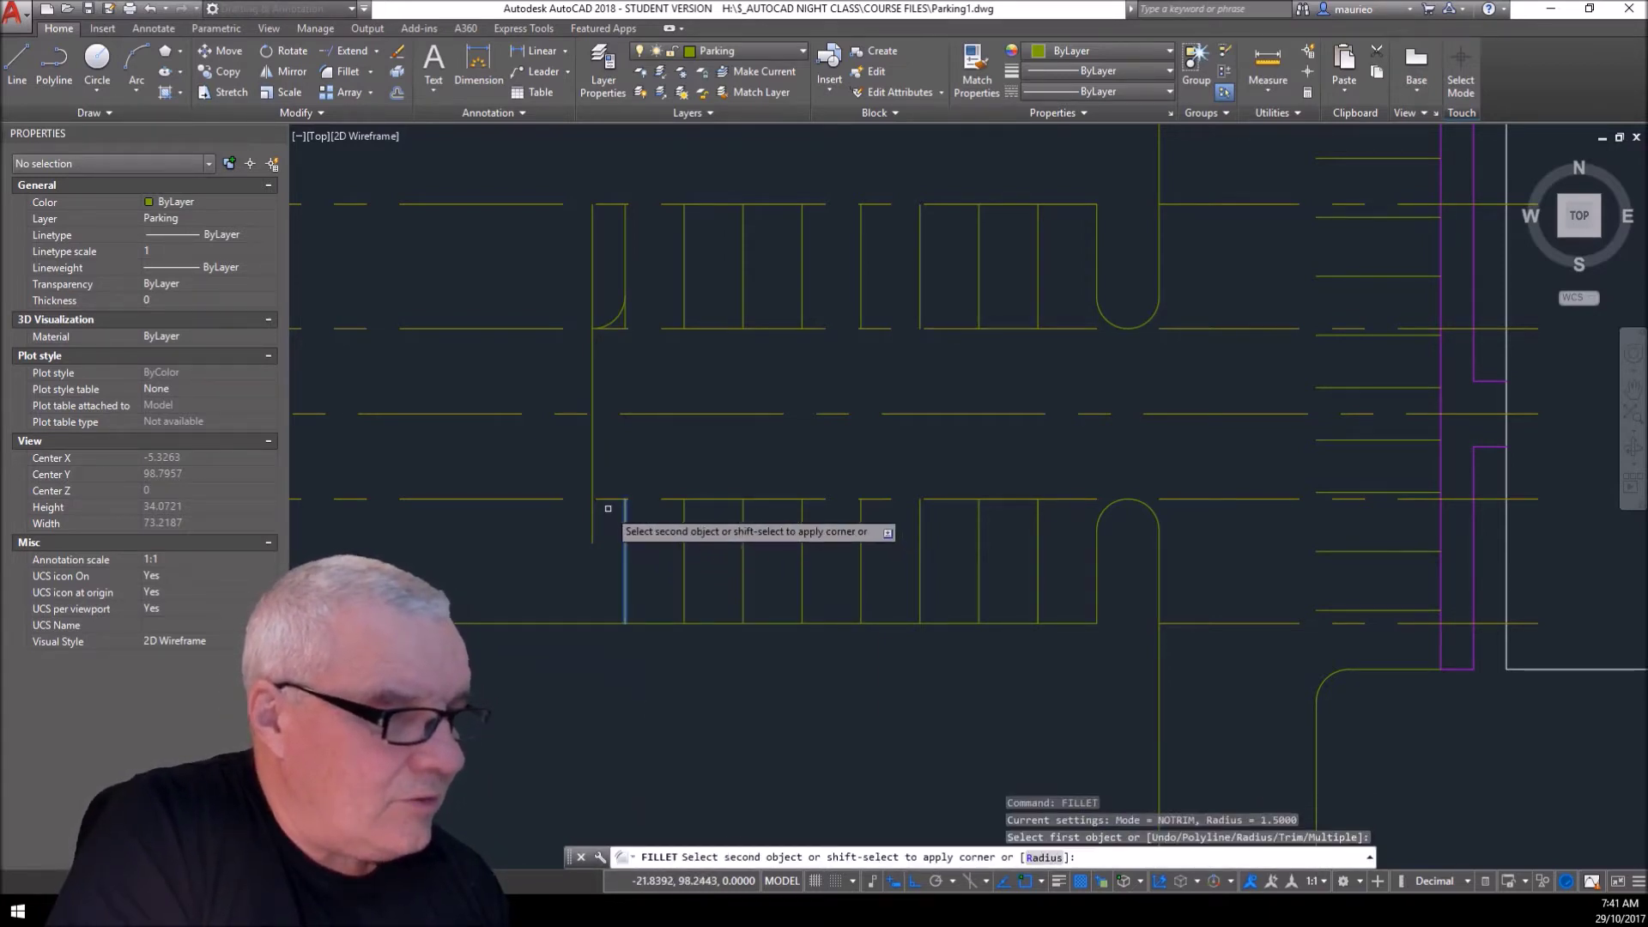
click(609, 501)
key(Escape)
key(Escape)
key(Escape)
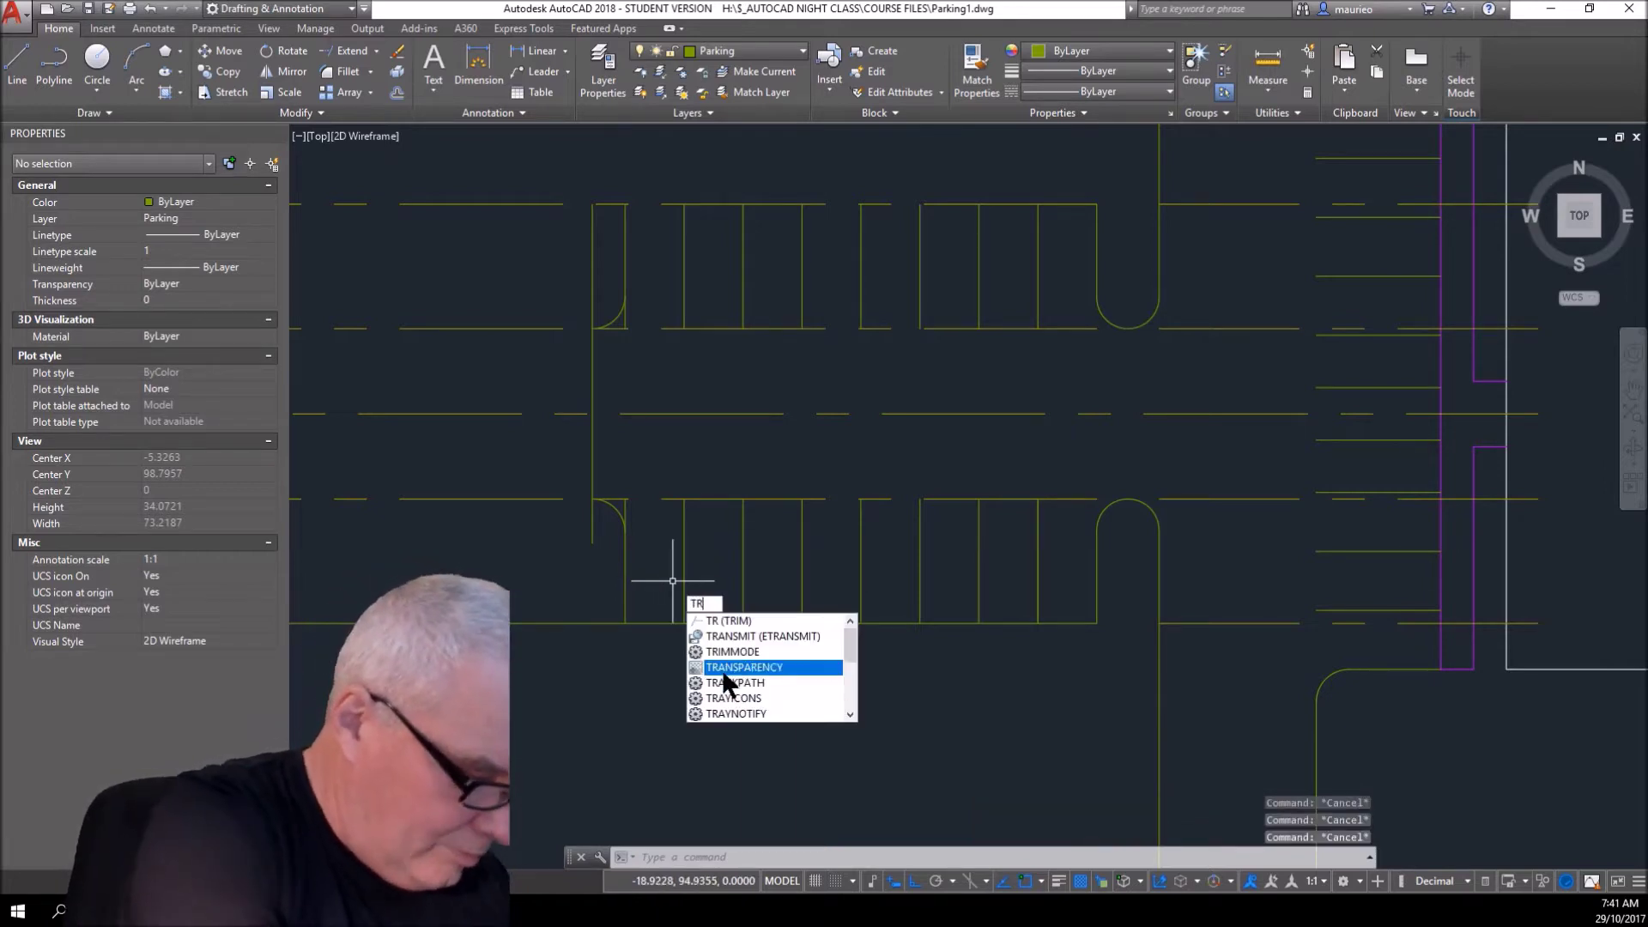
- Trim the overhanging line stubs beyond the upper and lower left-end fillet arcs
click(724, 678)
key(Return)
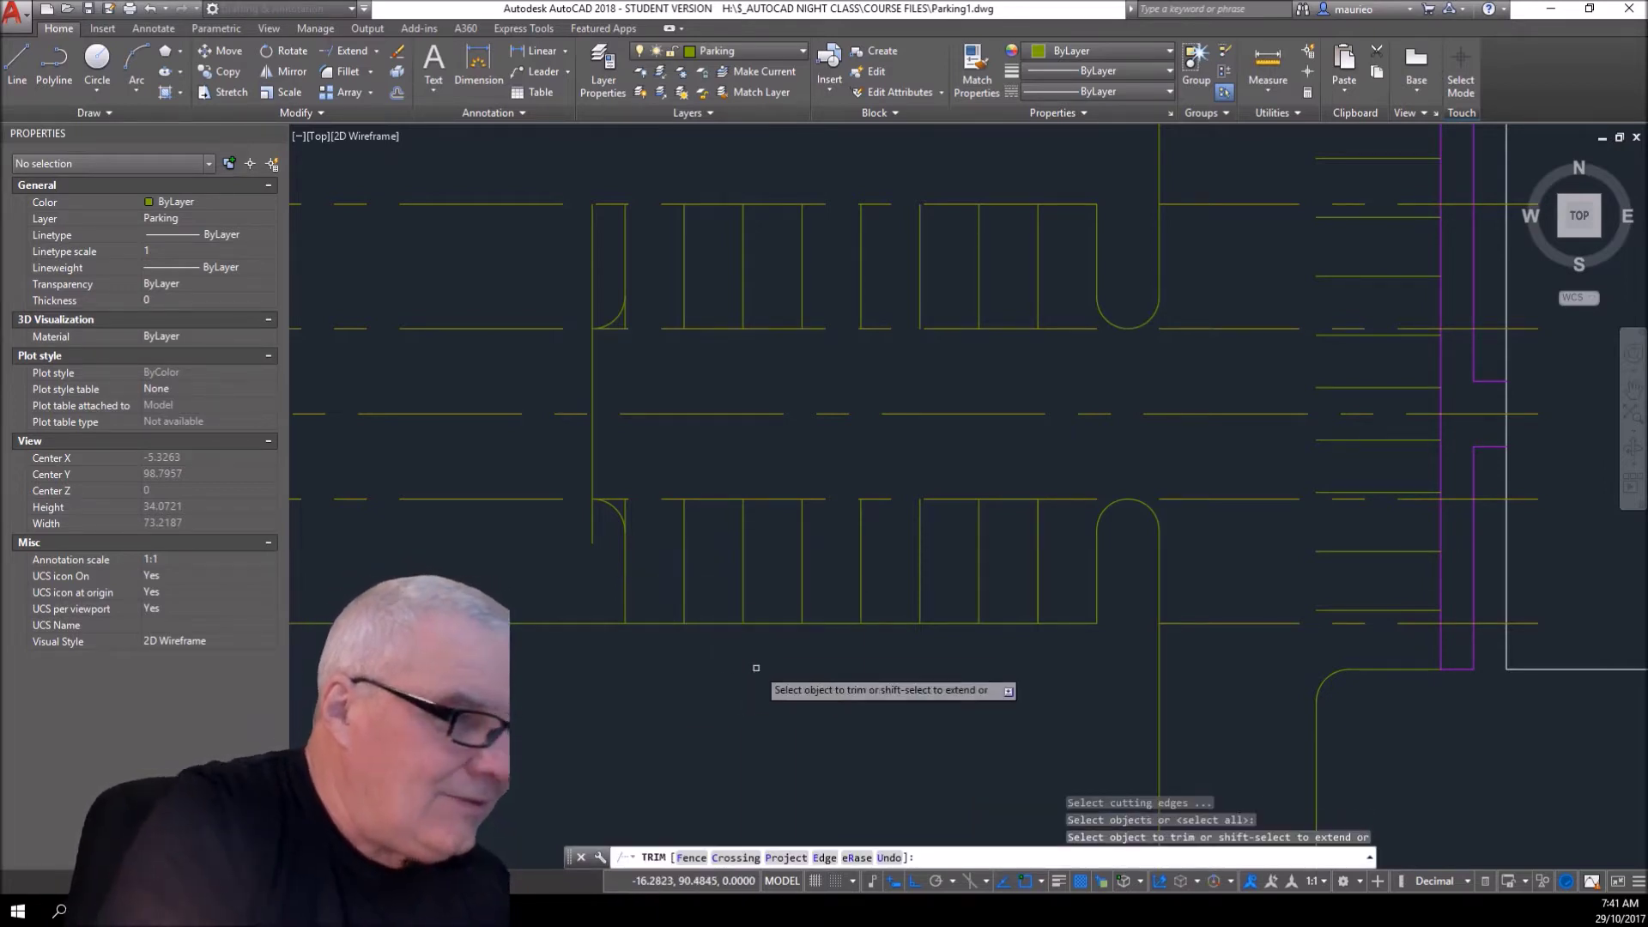
click(623, 508)
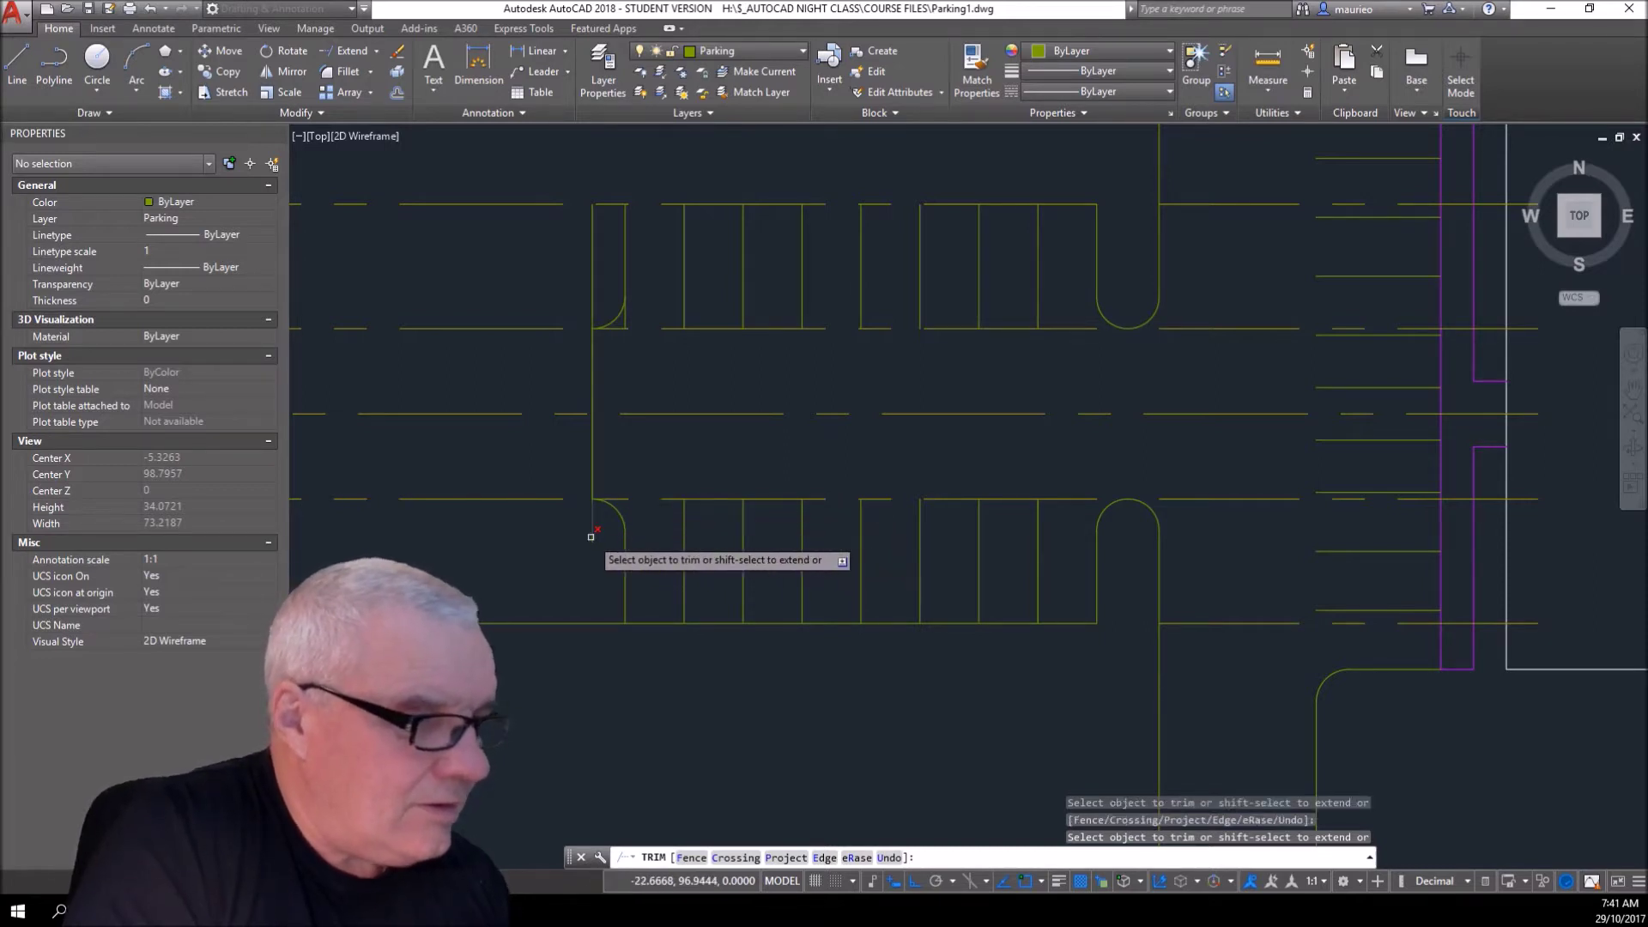
click(591, 534)
click(592, 300)
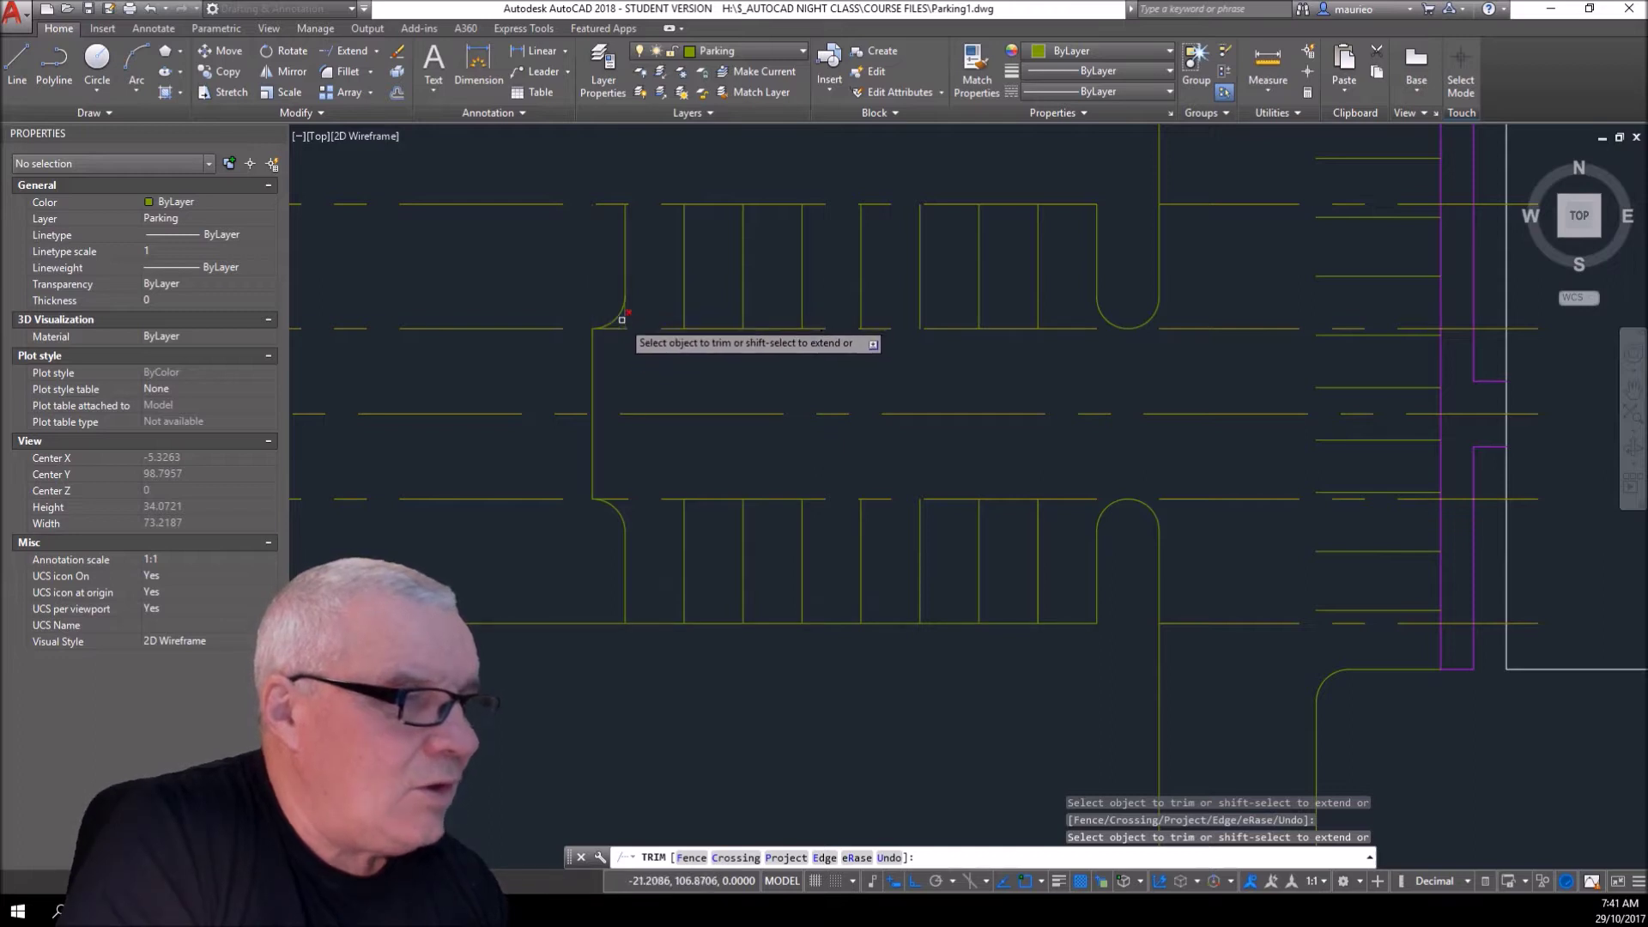
click(622, 321)
click(627, 327)
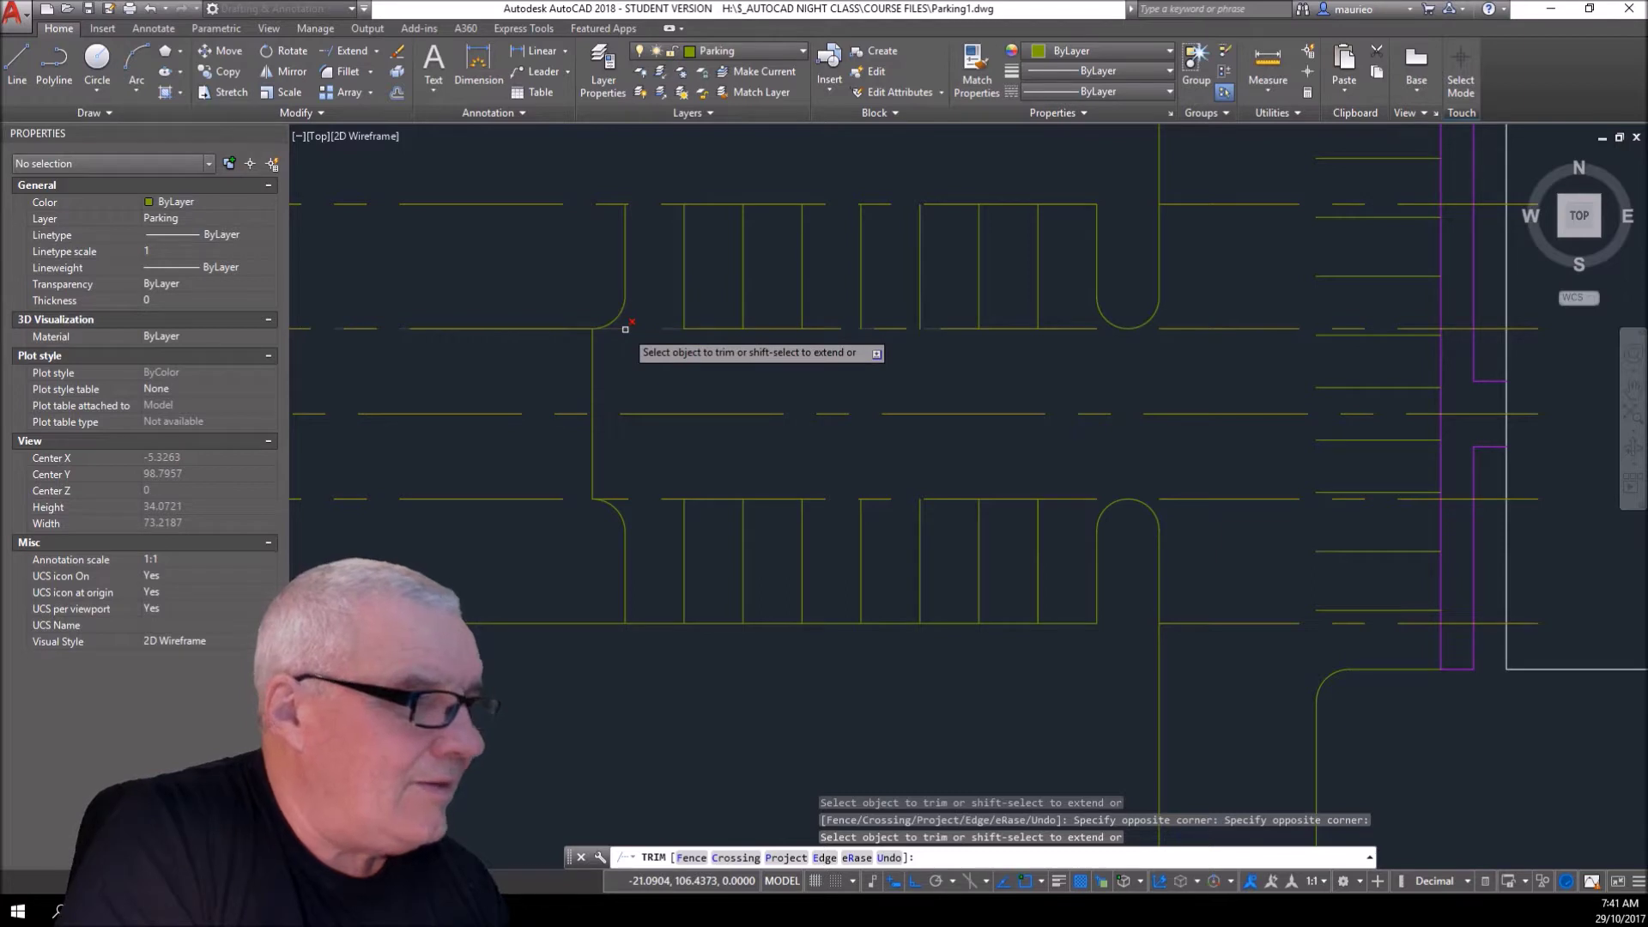
click(625, 328)
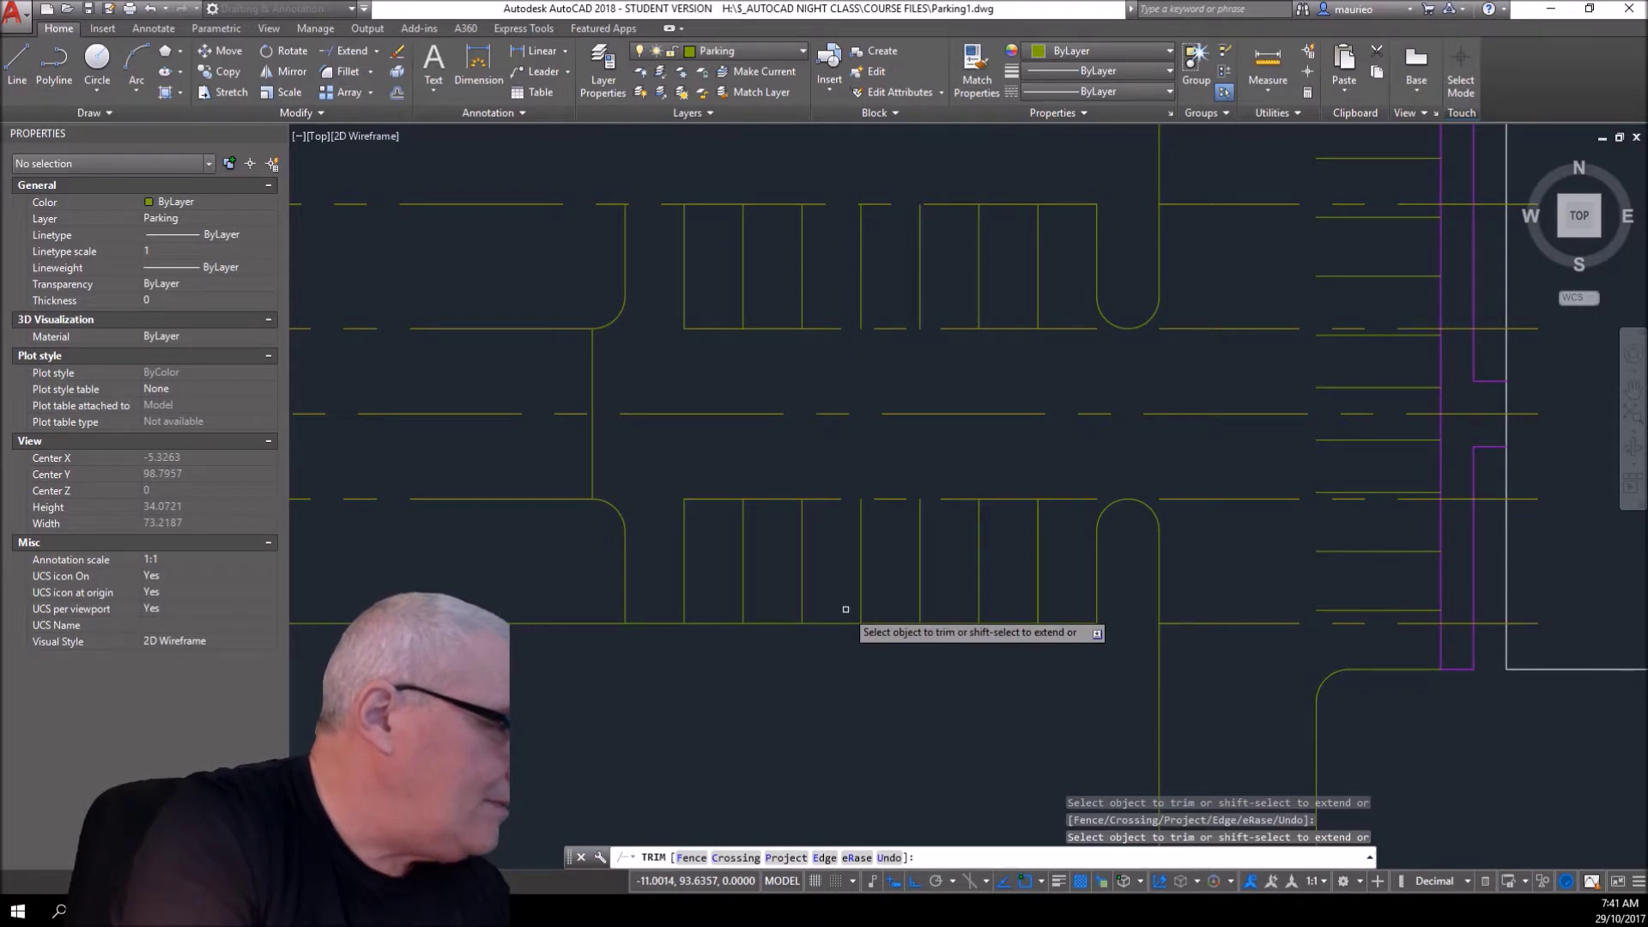
key(Escape)
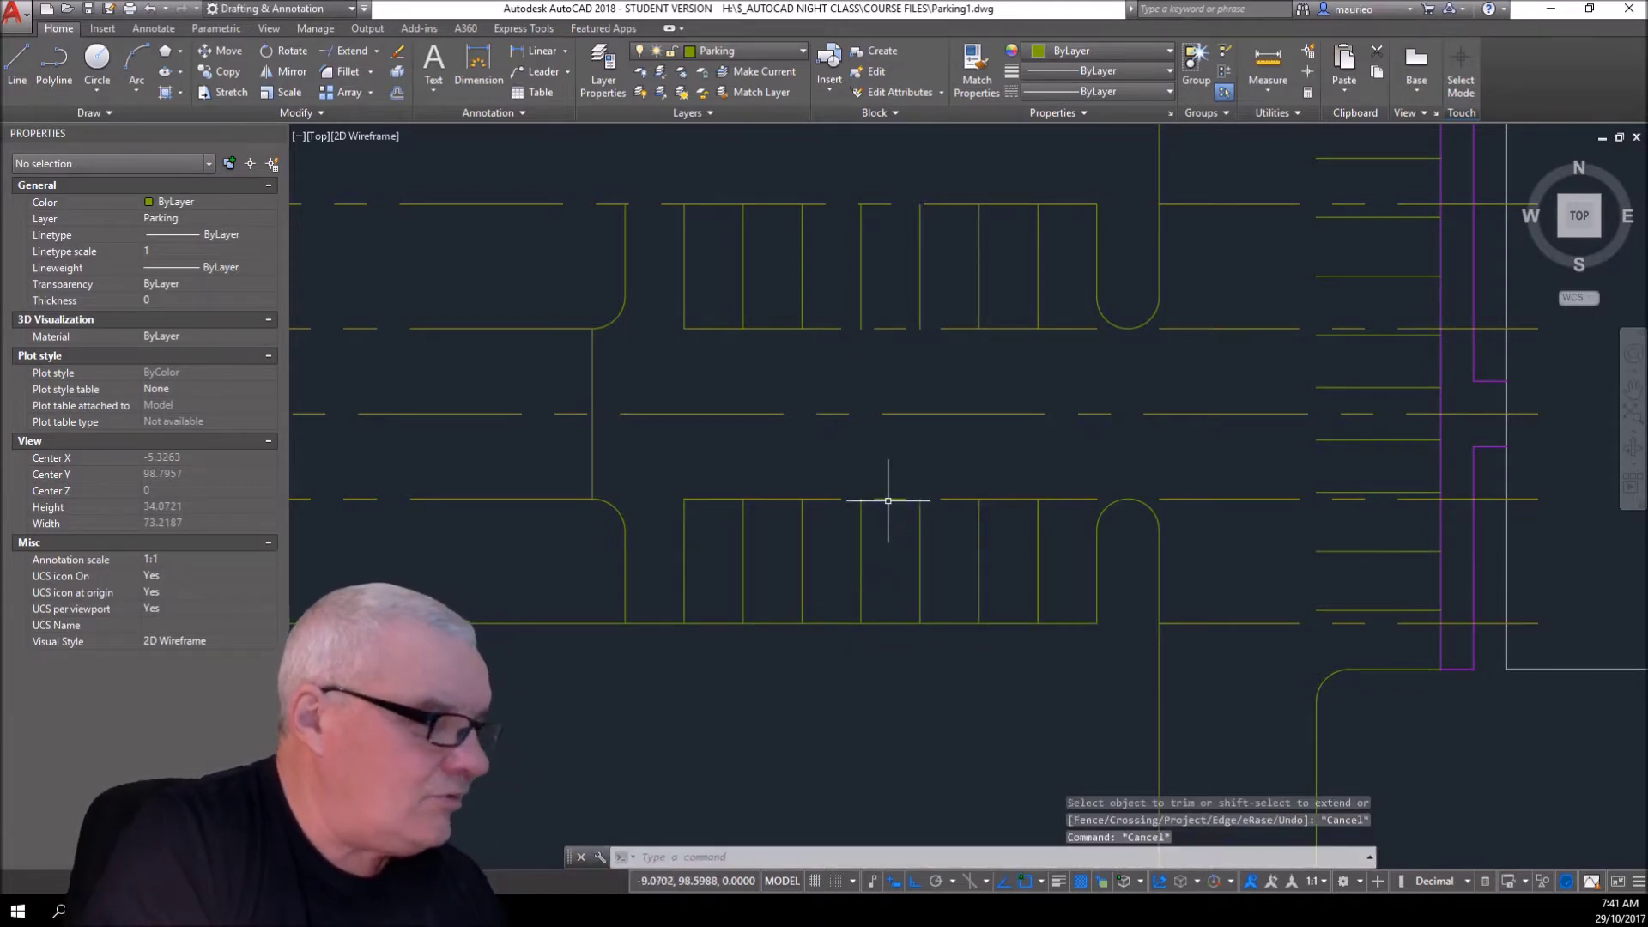
- Delete the centre-line pieces in the lower stall row, right of the road, and in the upper stall row
click(888, 499)
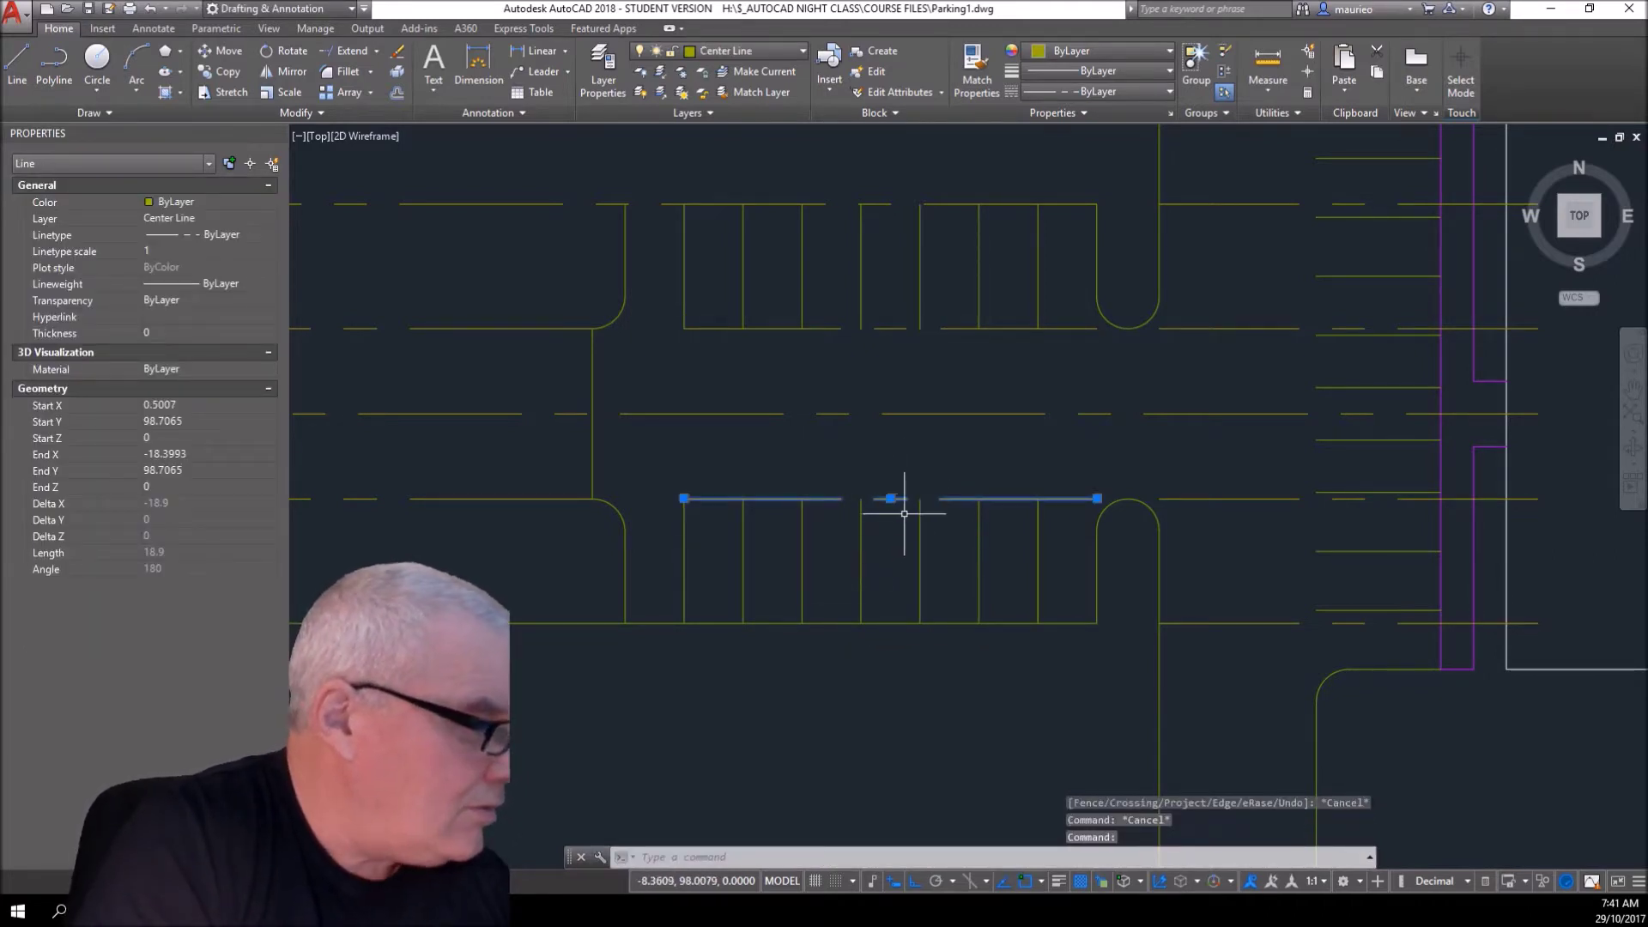
key(Delete)
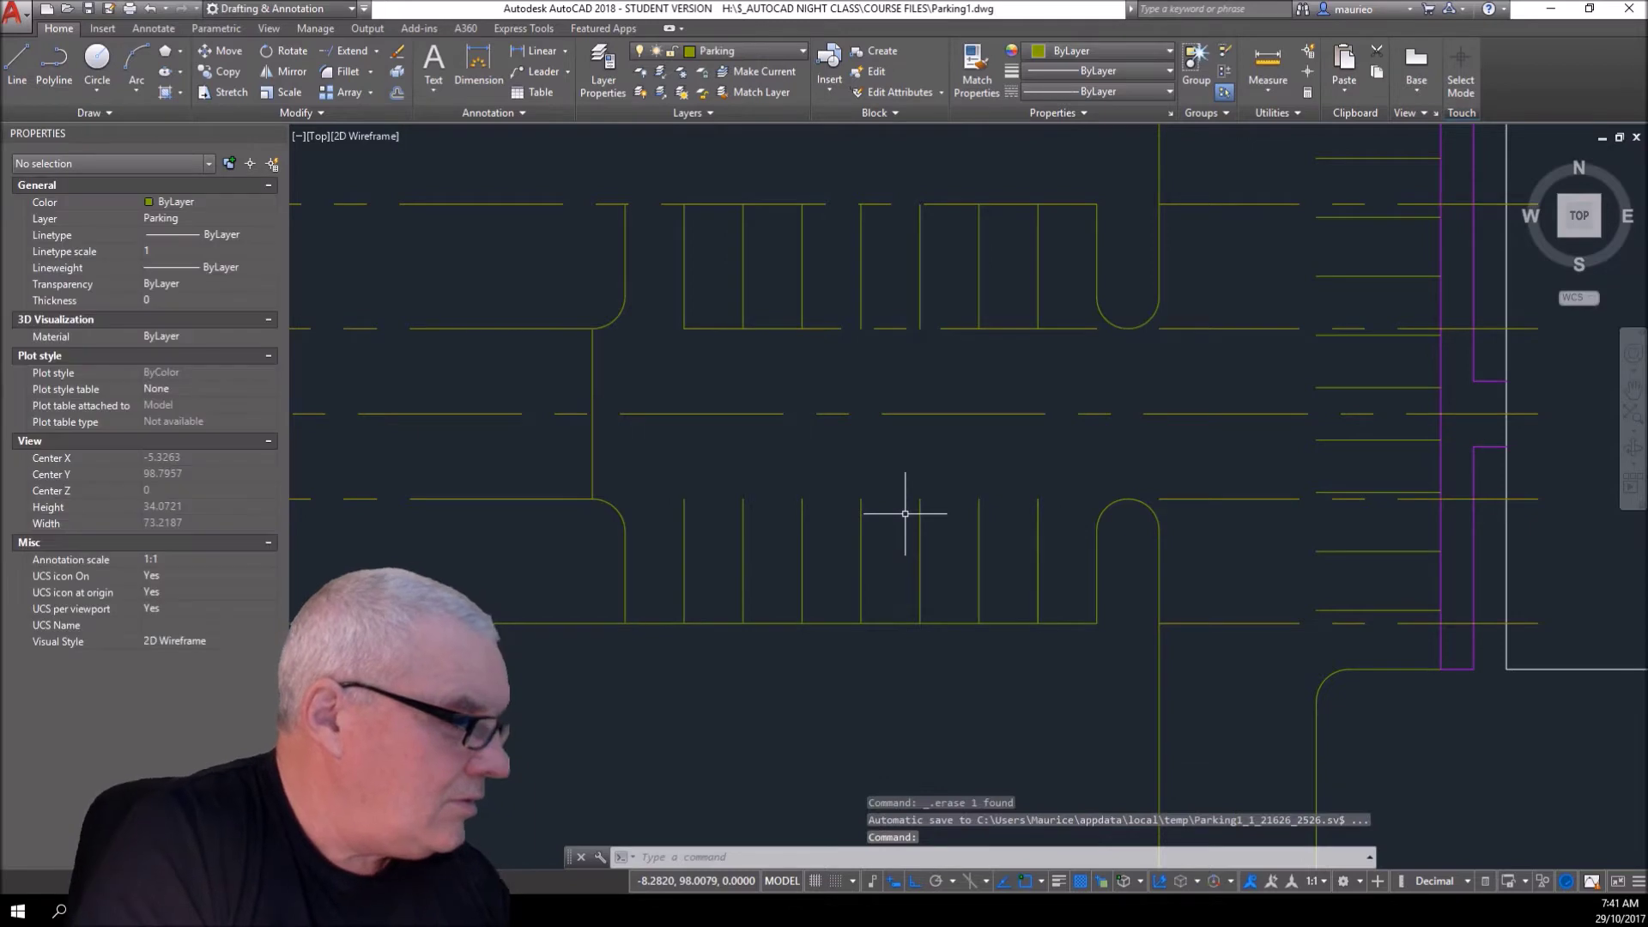
click(1248, 505)
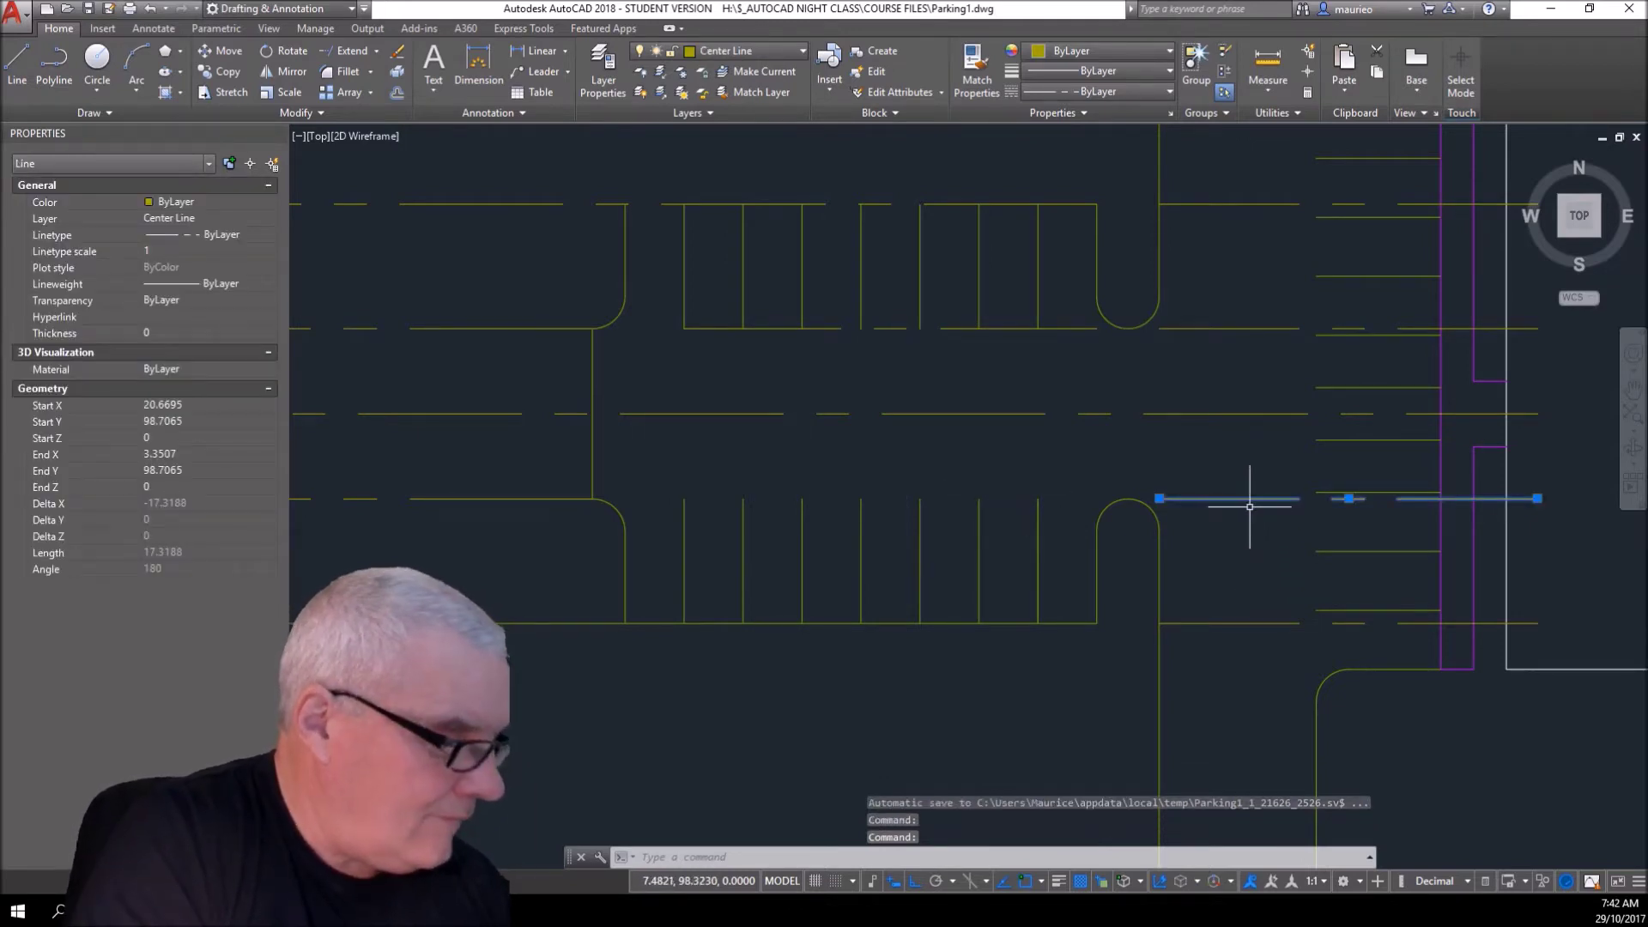
key(Delete)
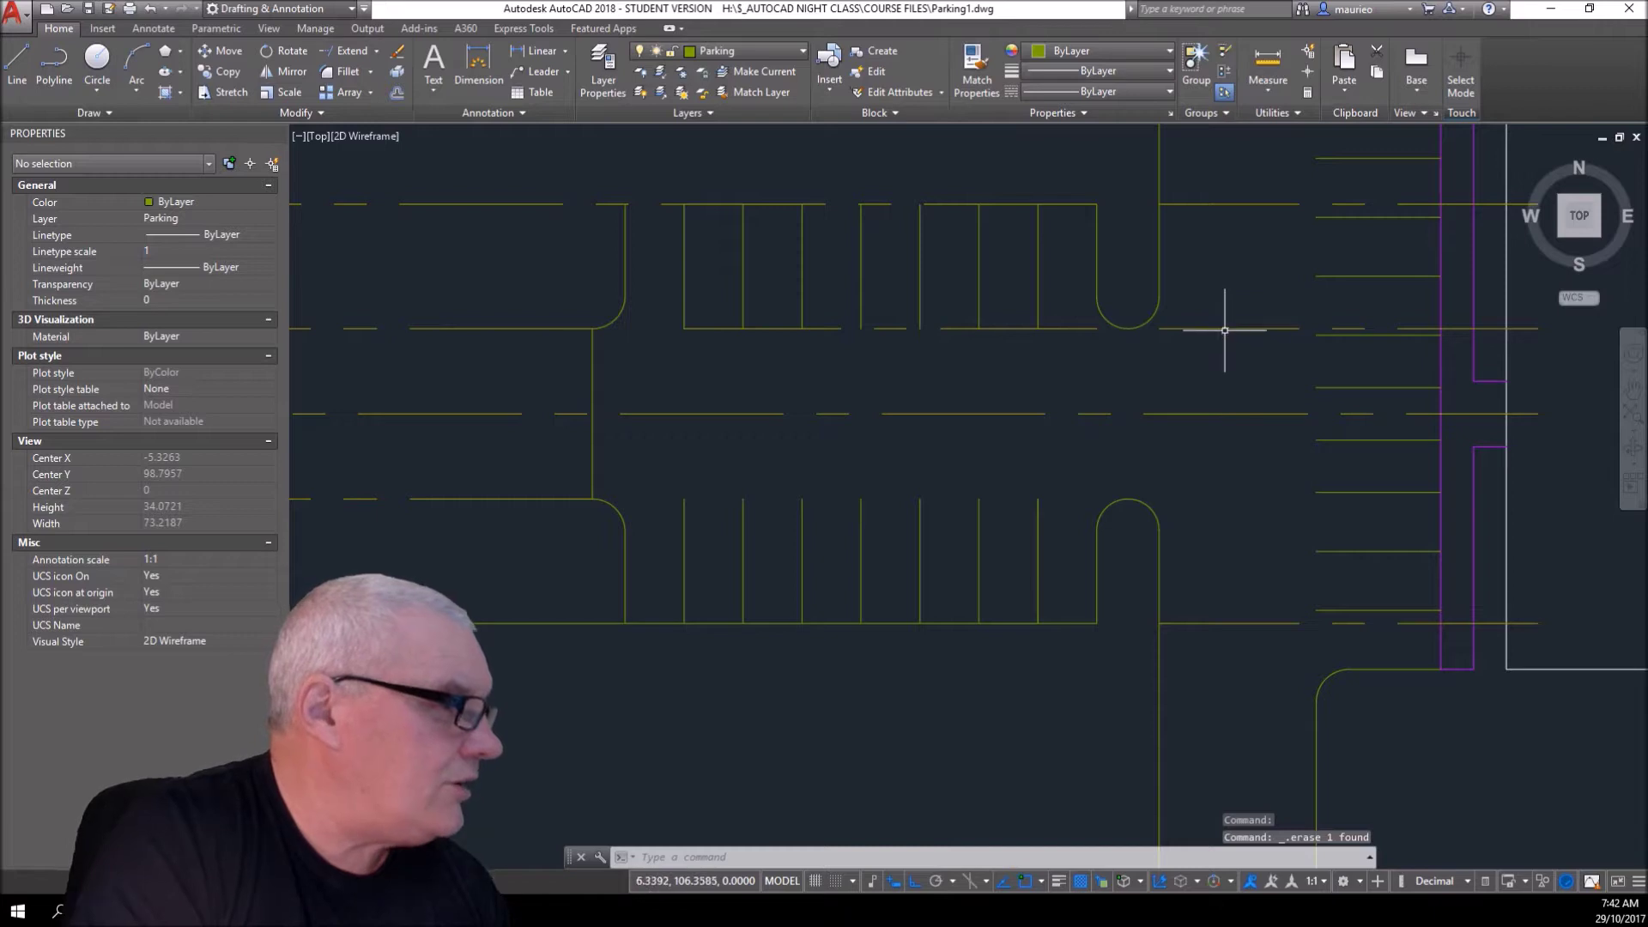
click(1215, 331)
key(Escape)
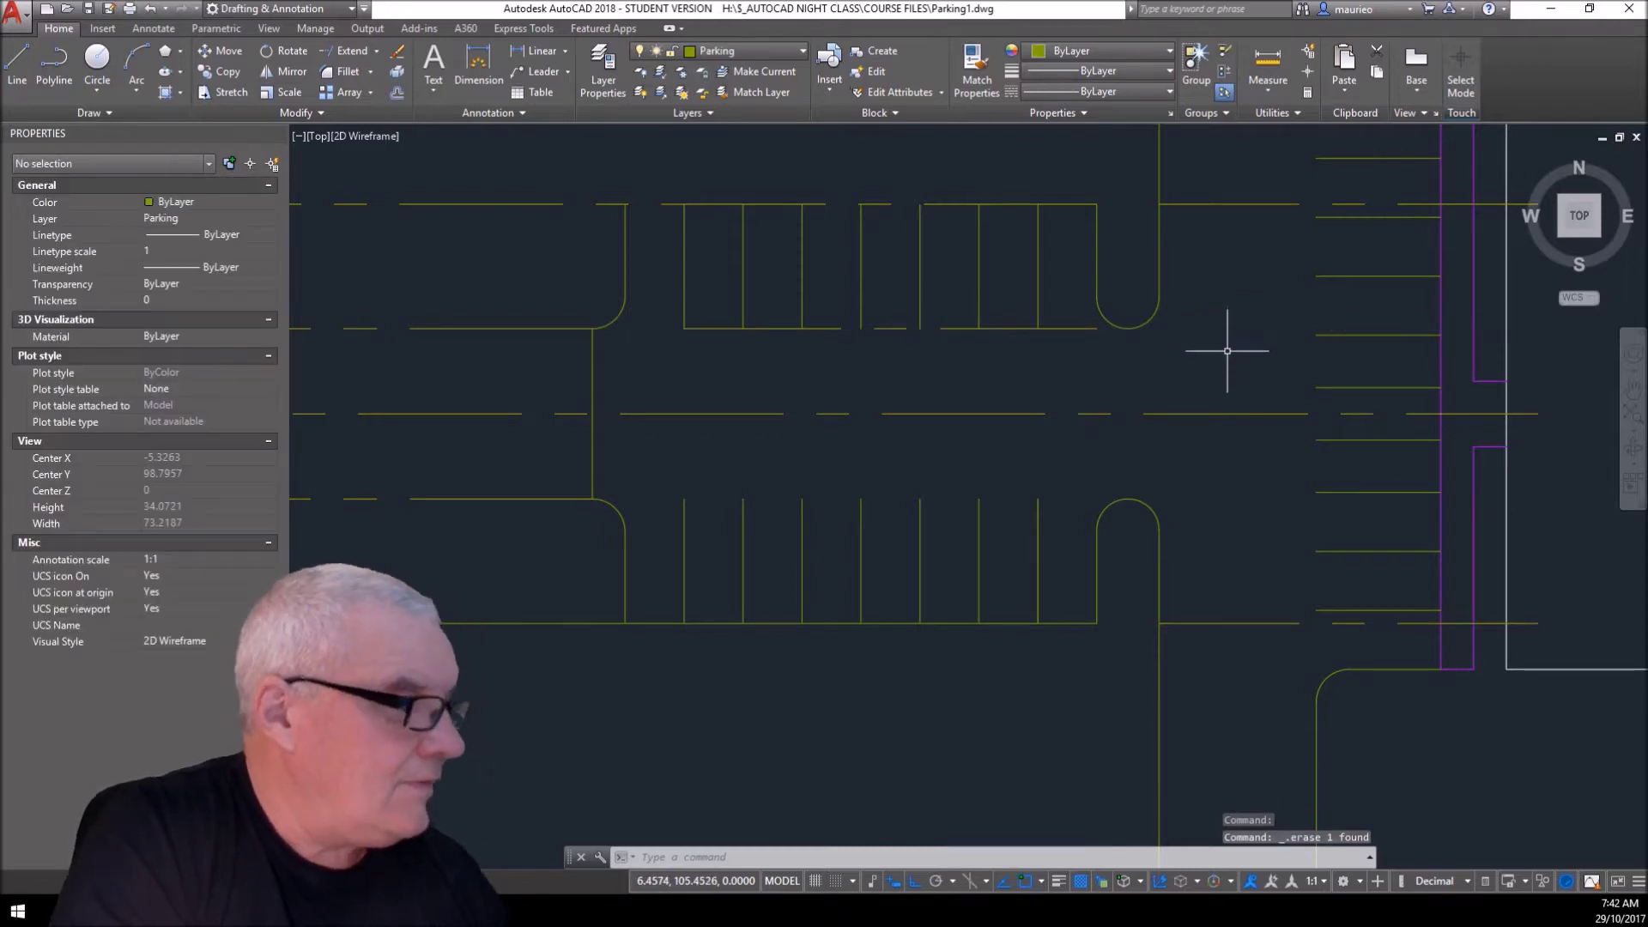
click(1088, 329)
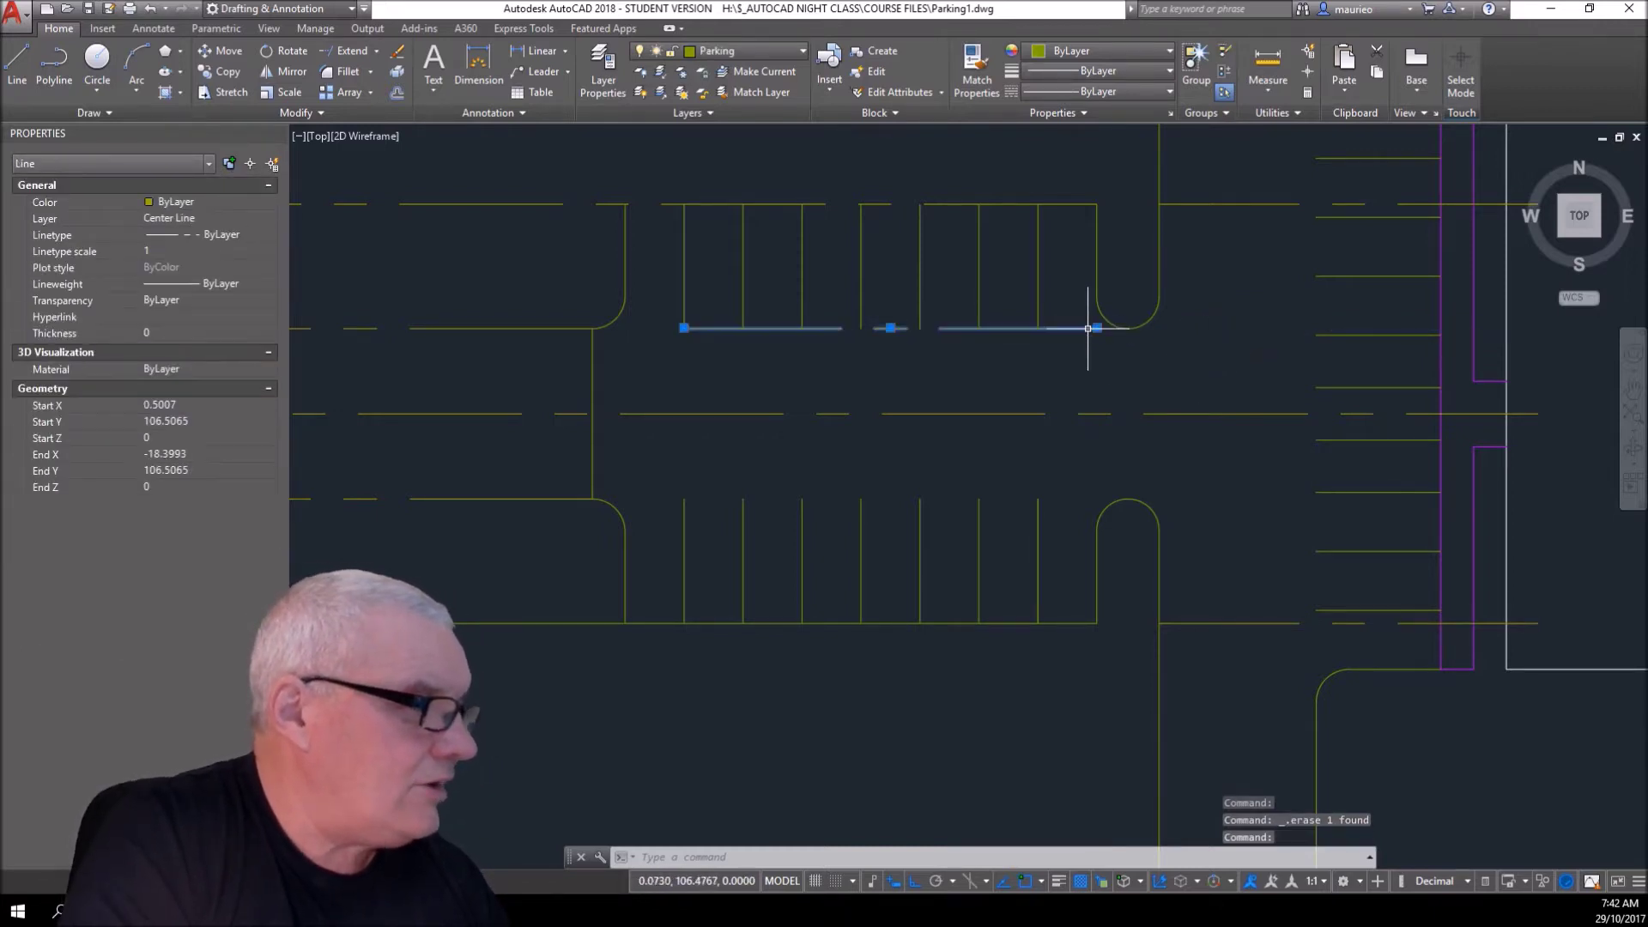
key(Delete)
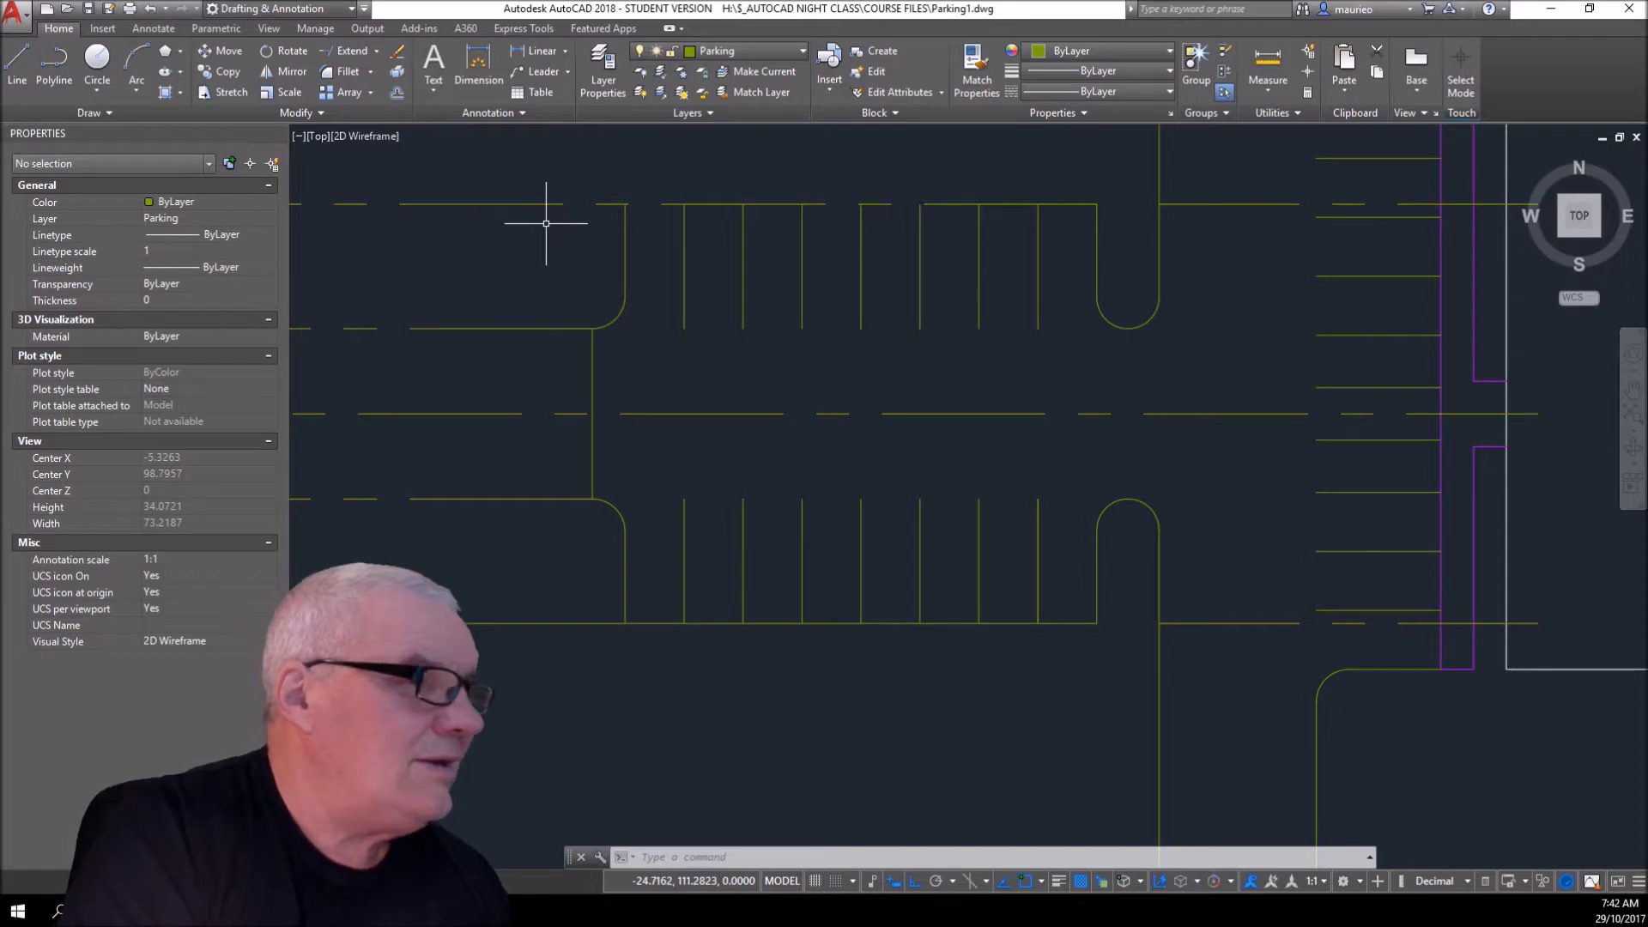
text(t)
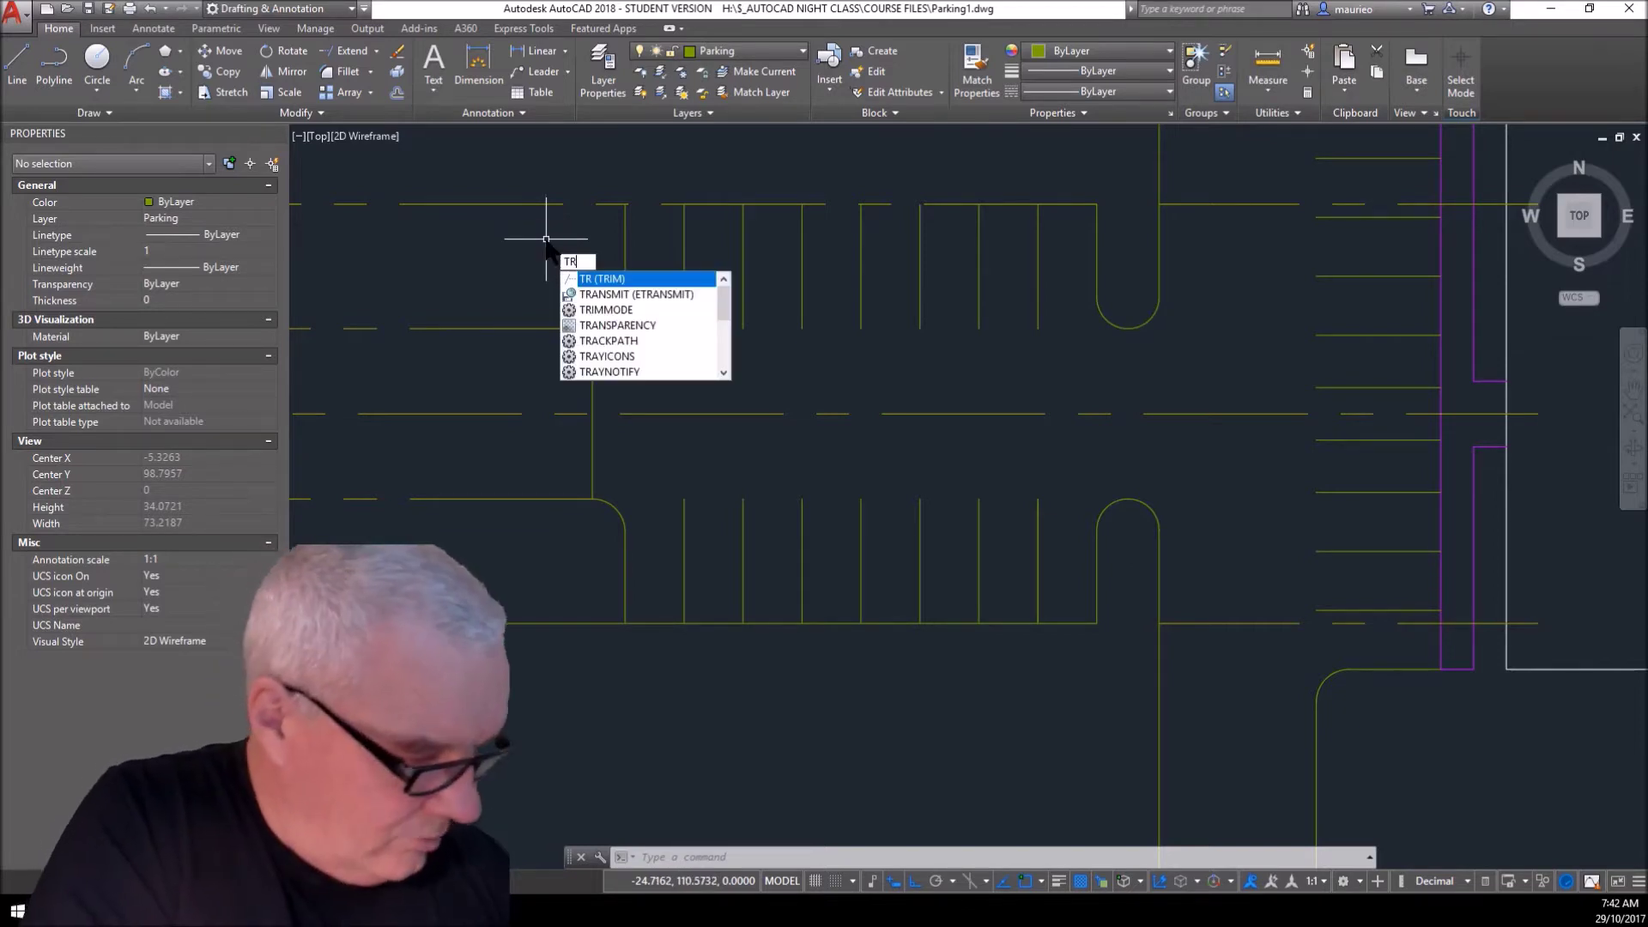
text(r)
key(Return)
click(552, 204)
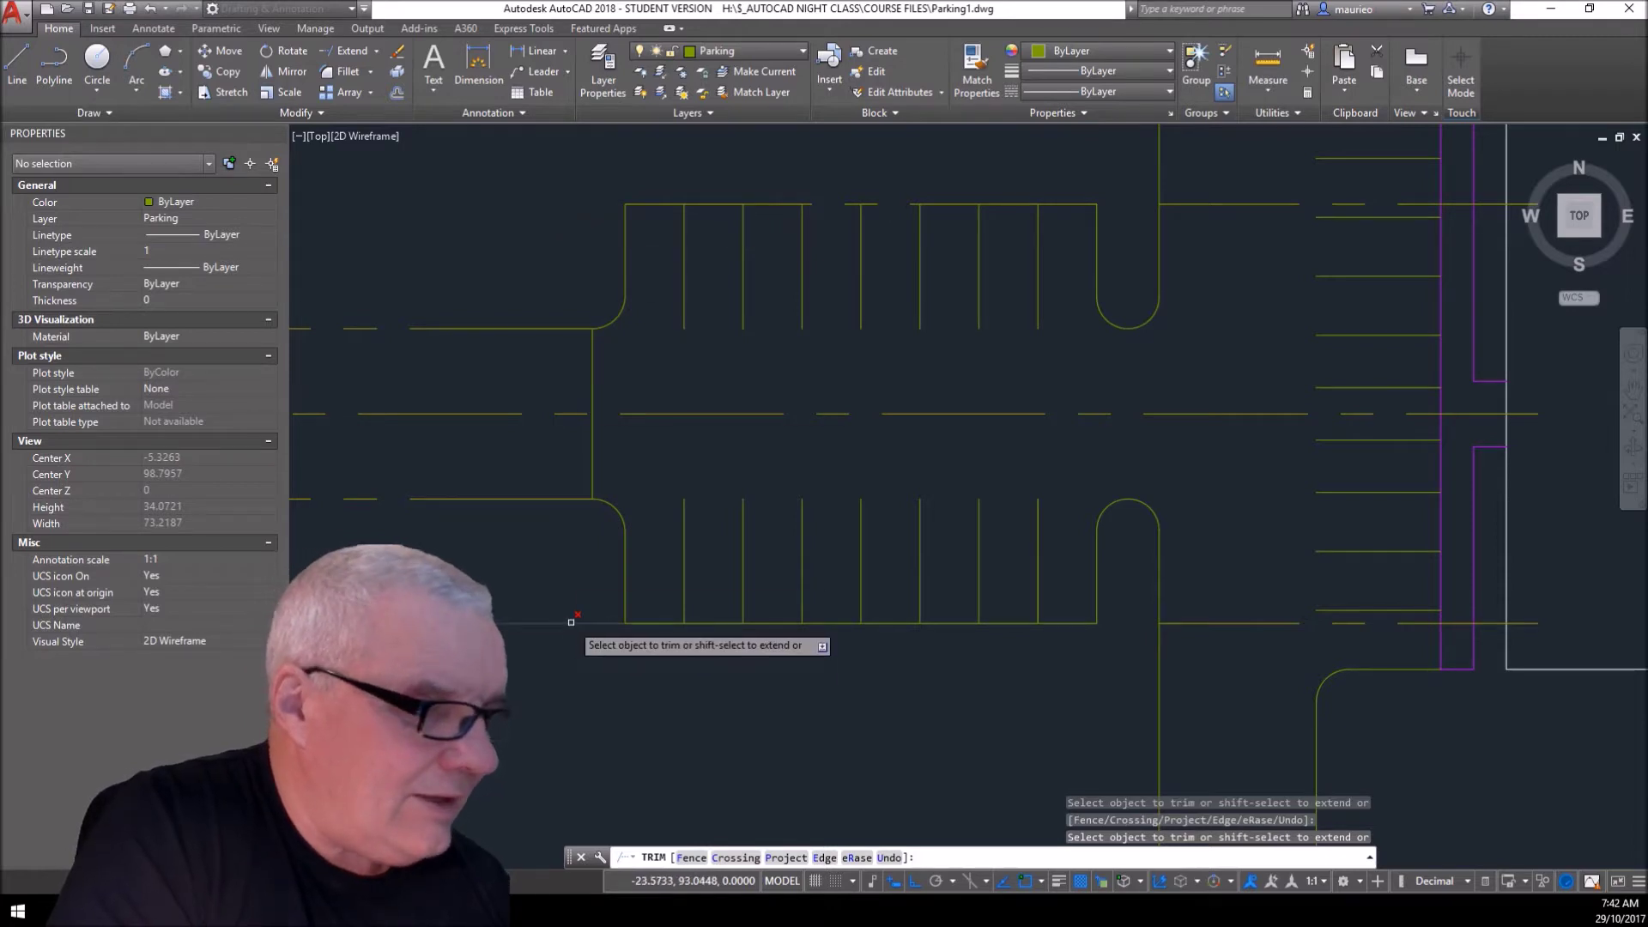
key(Escape)
key(Escape)
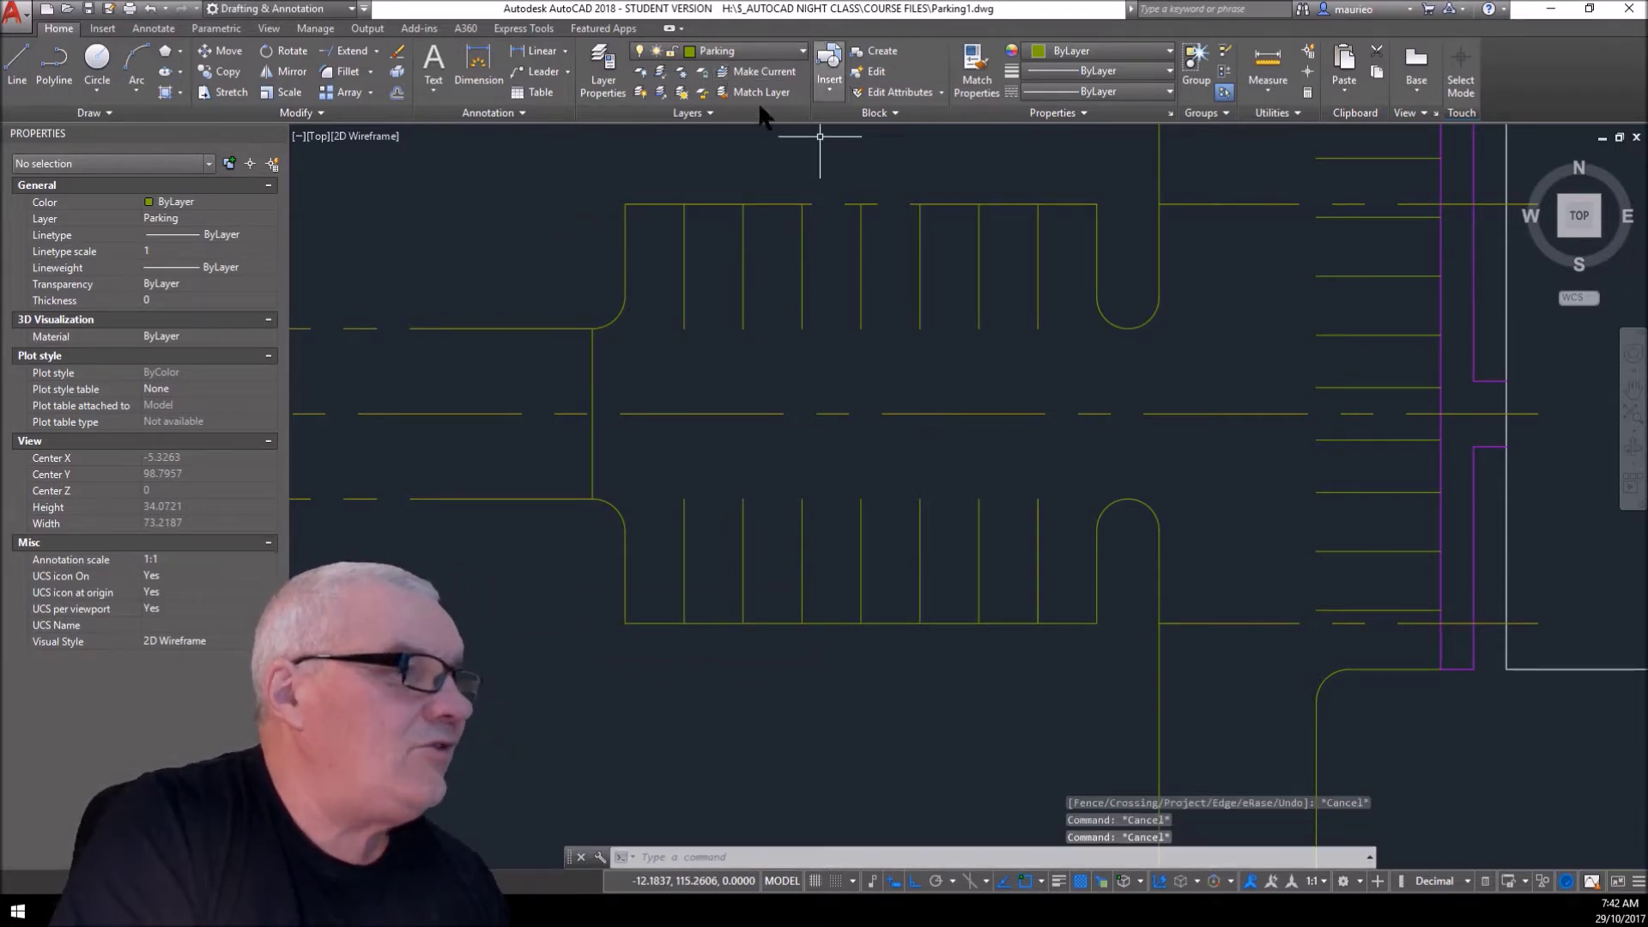
- Delete the stray dash-dot centre line right of the road beside the upper stalls
click(978, 76)
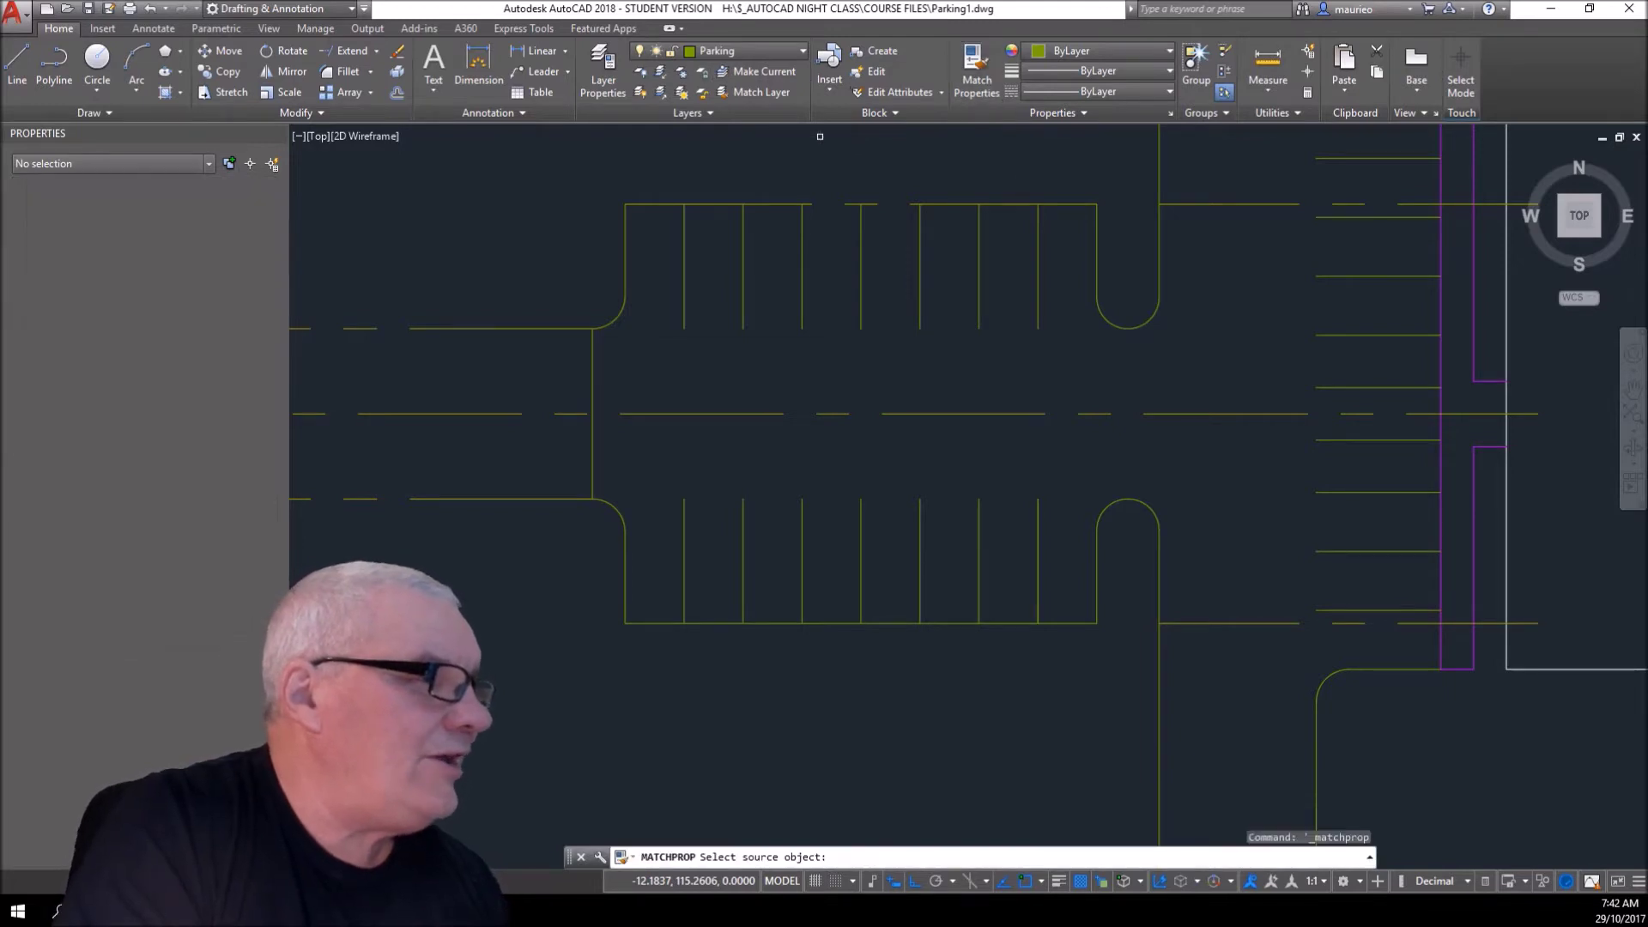
click(979, 211)
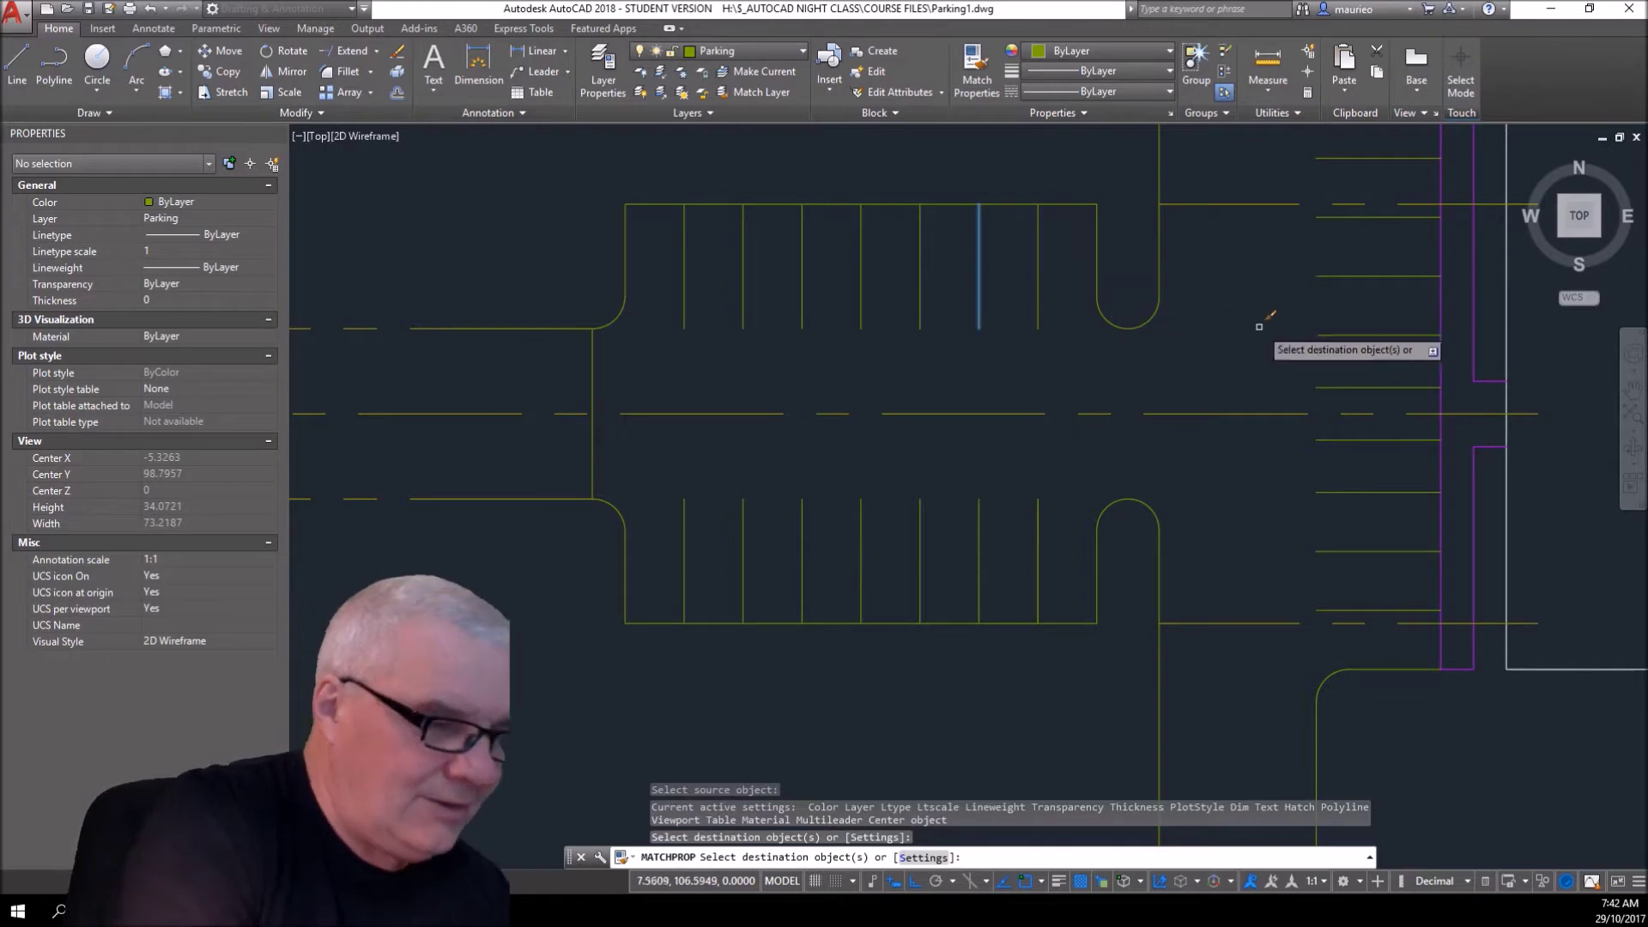
key(Escape)
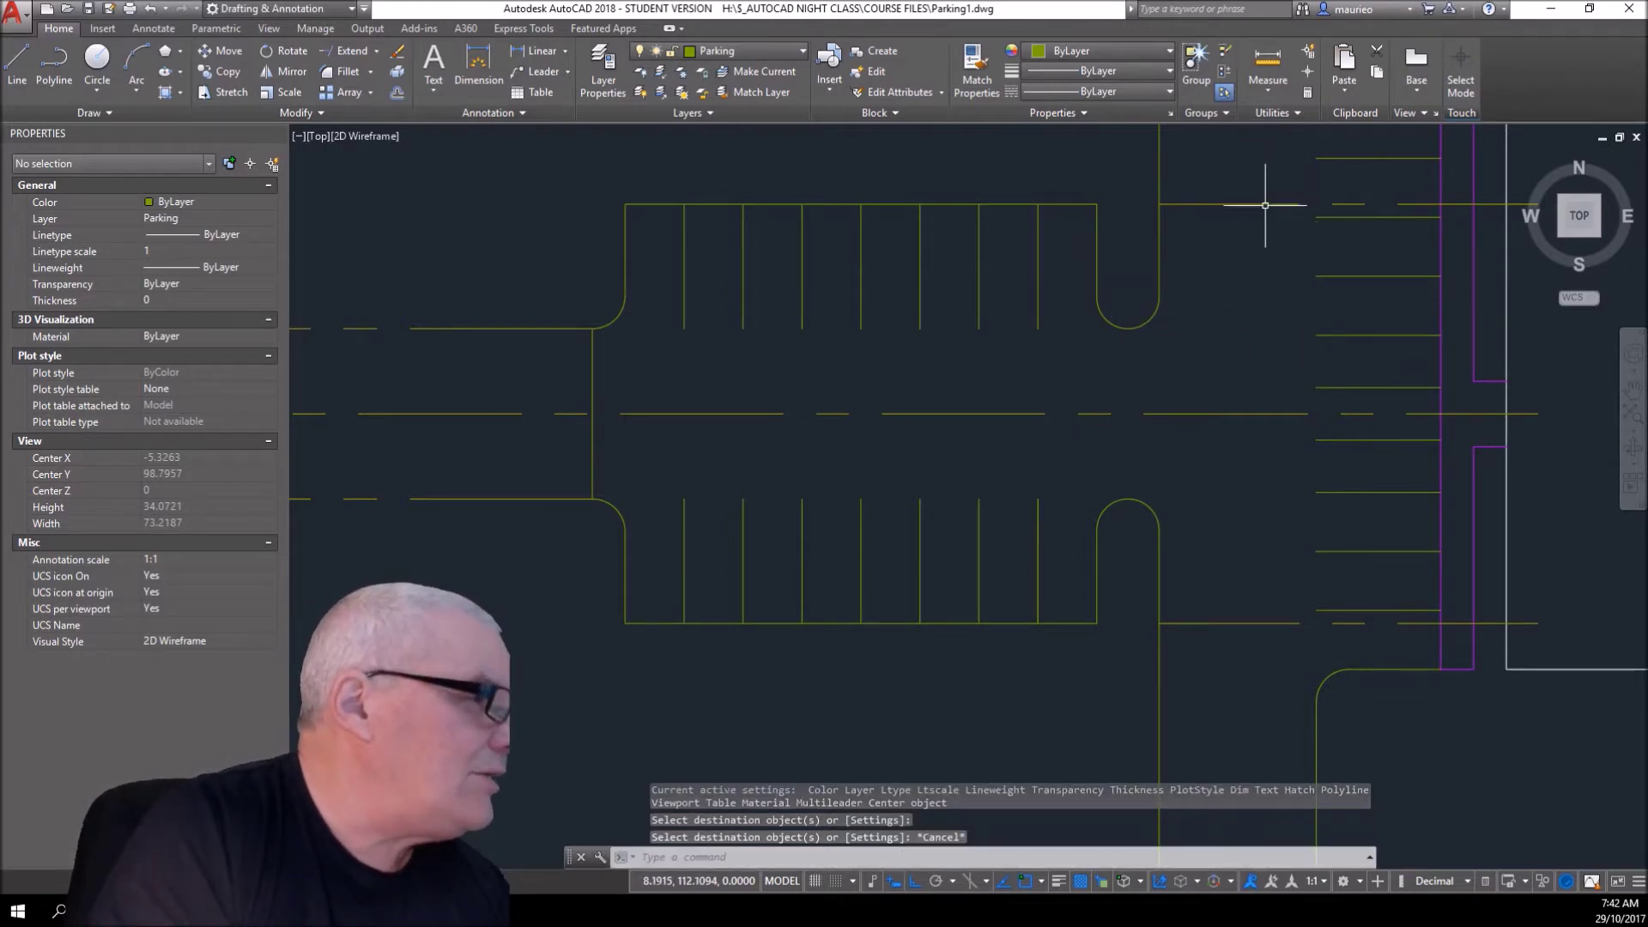
click(1269, 206)
key(Delete)
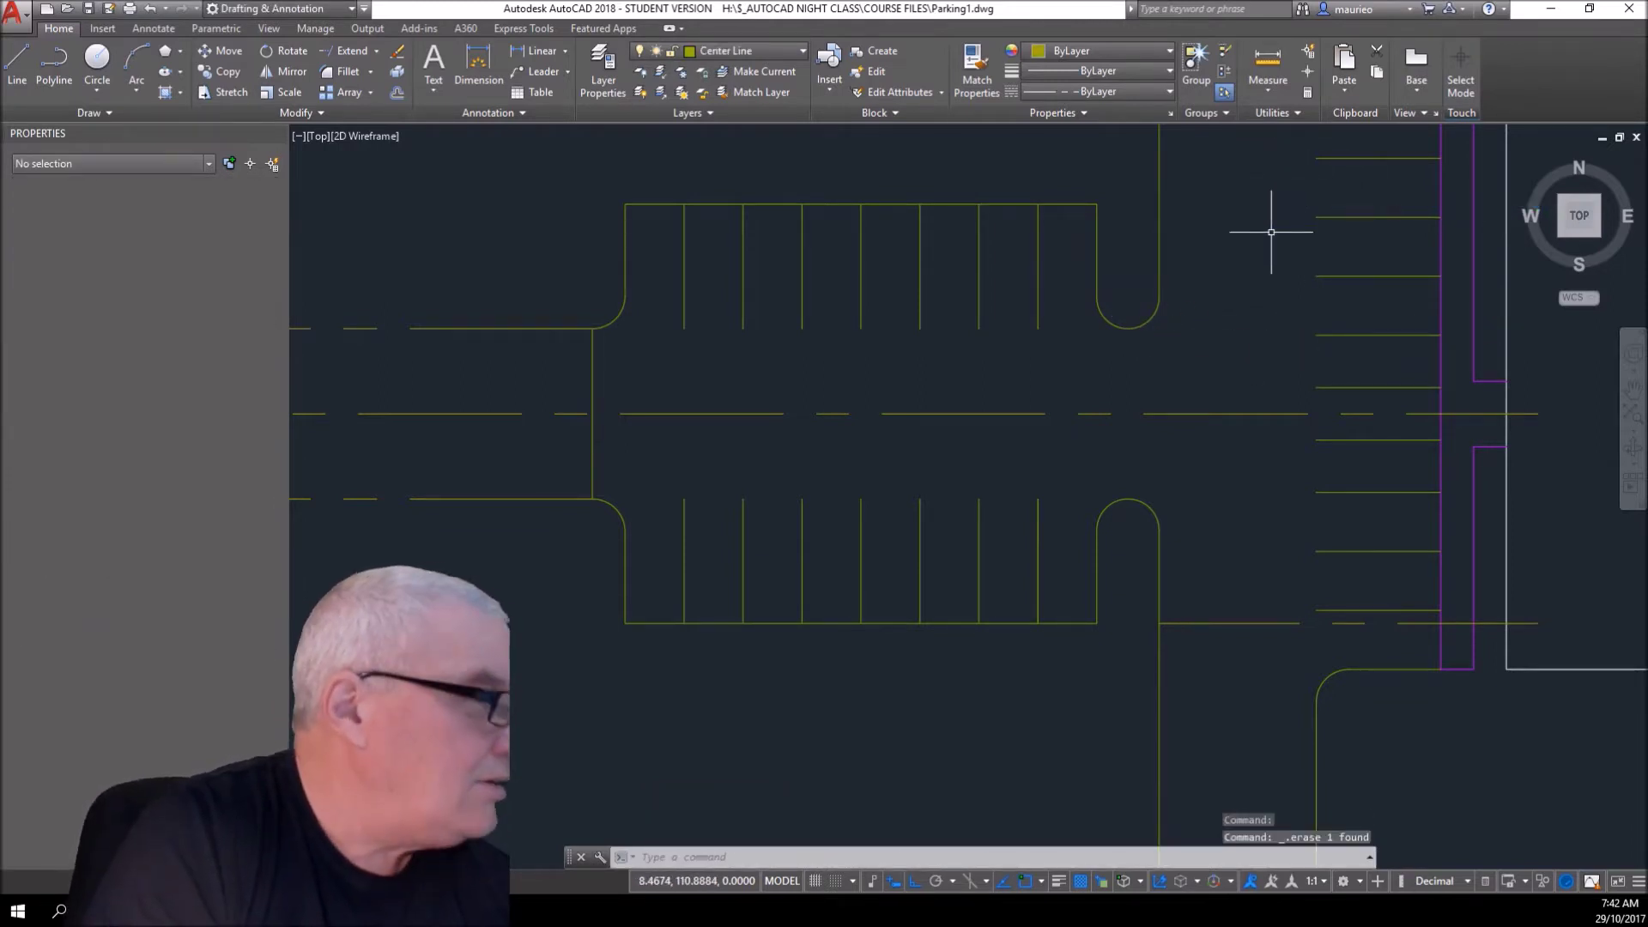
- Delete the leftover centre line beside the lower stalls
scroll(1240, 427, down, 2)
scroll(1240, 426, up, 3)
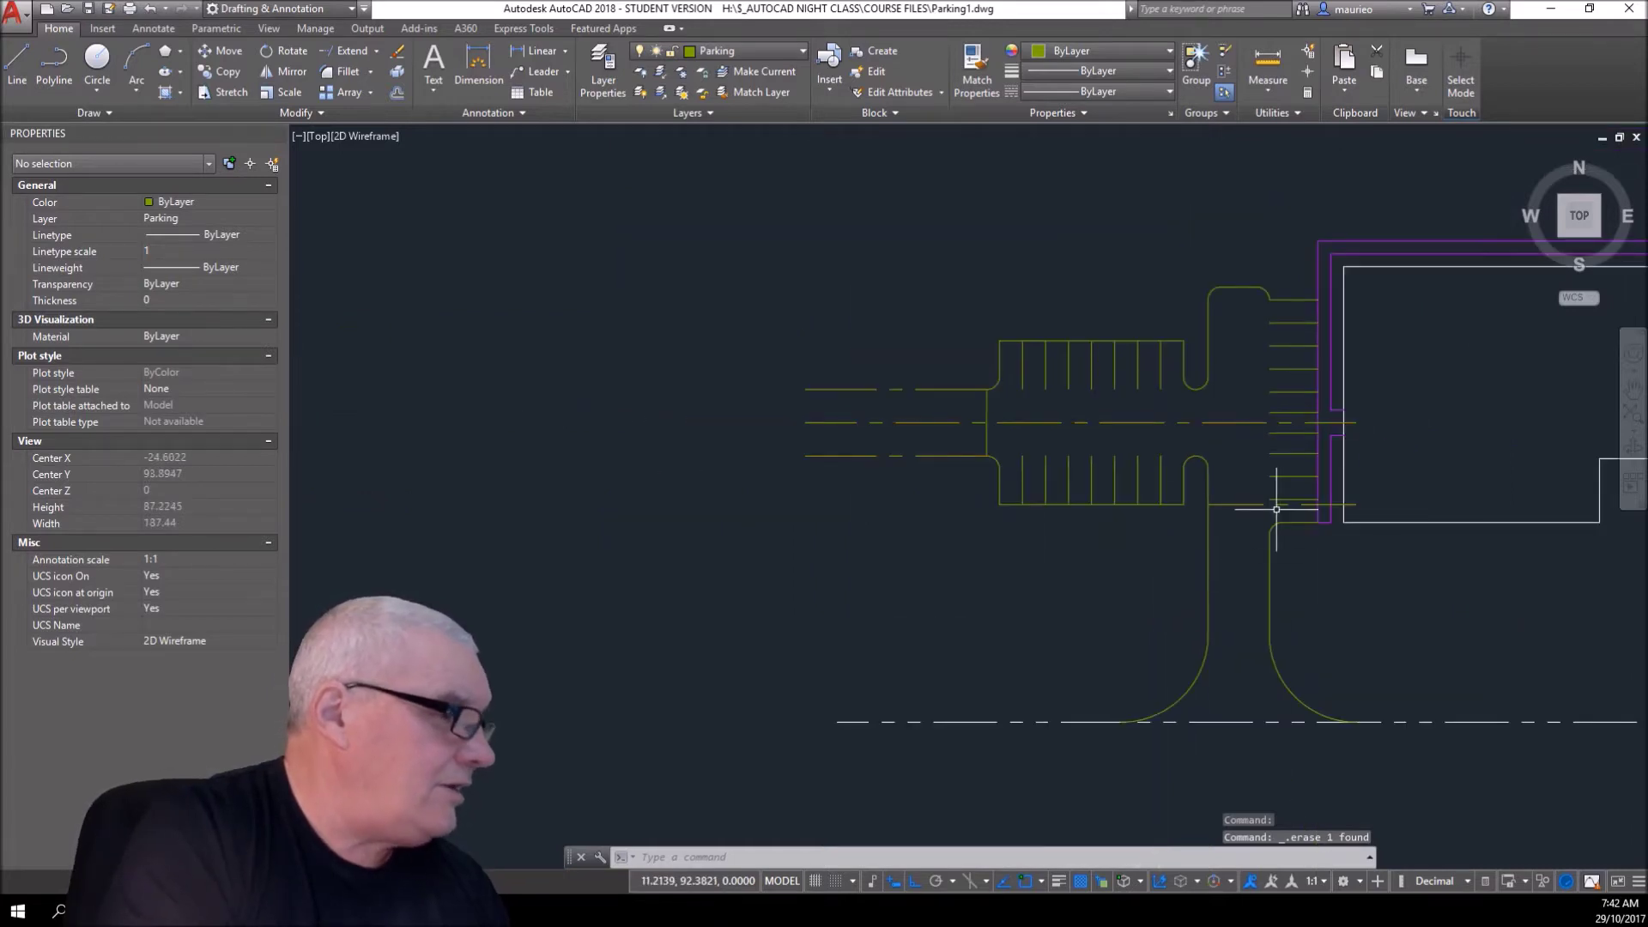
click(1217, 424)
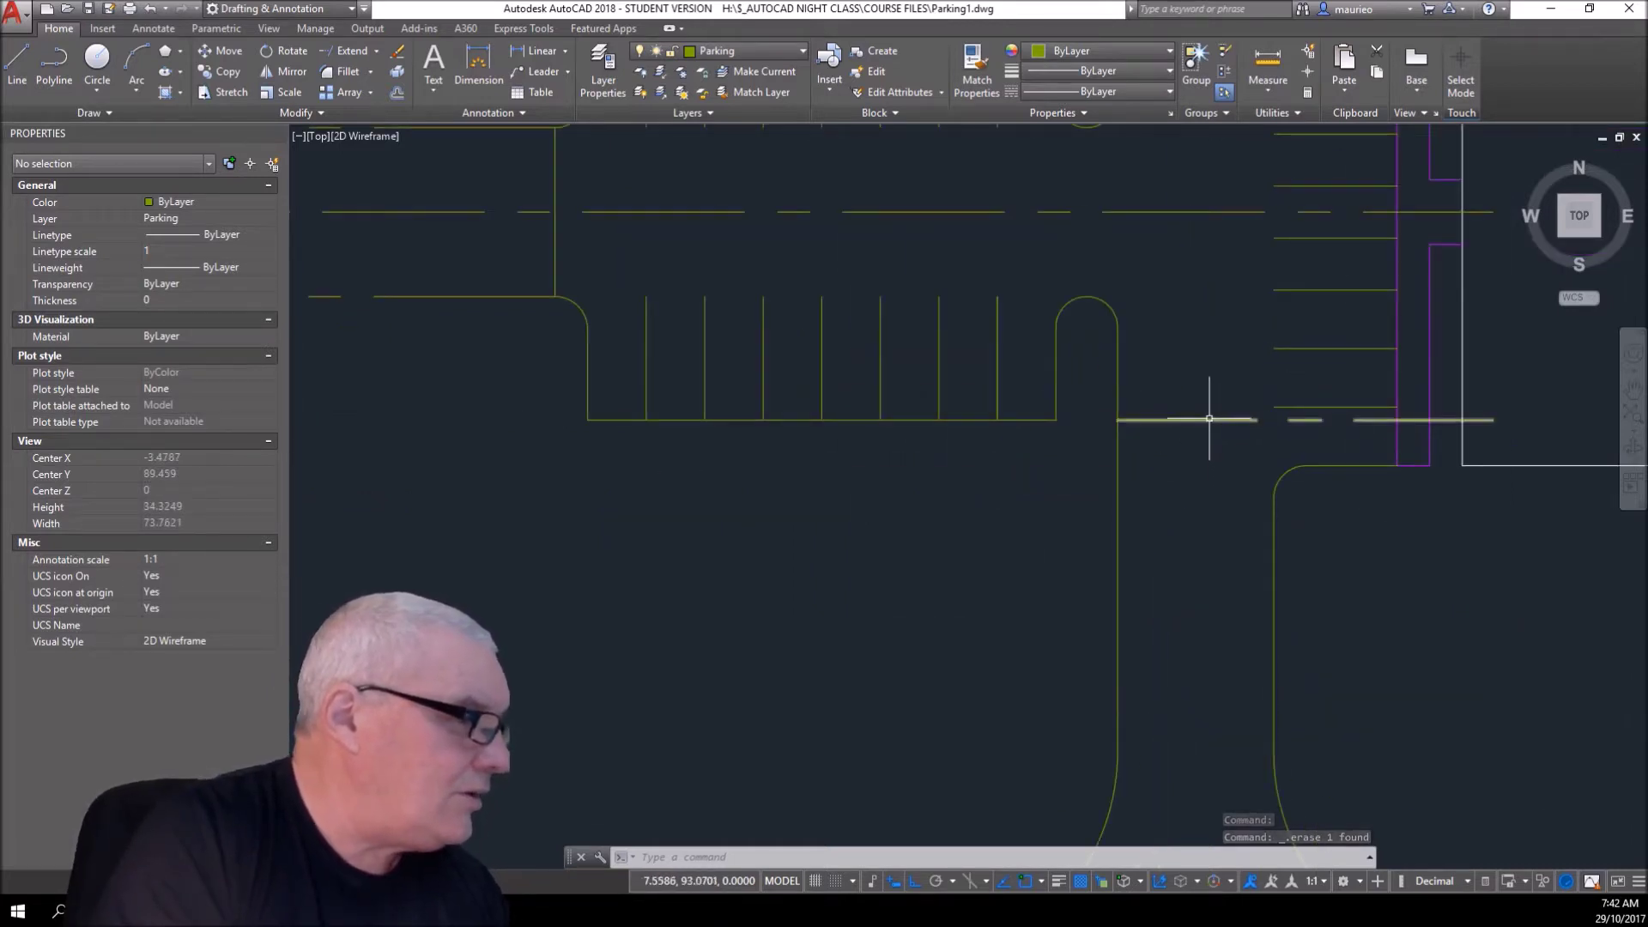
key(Delete)
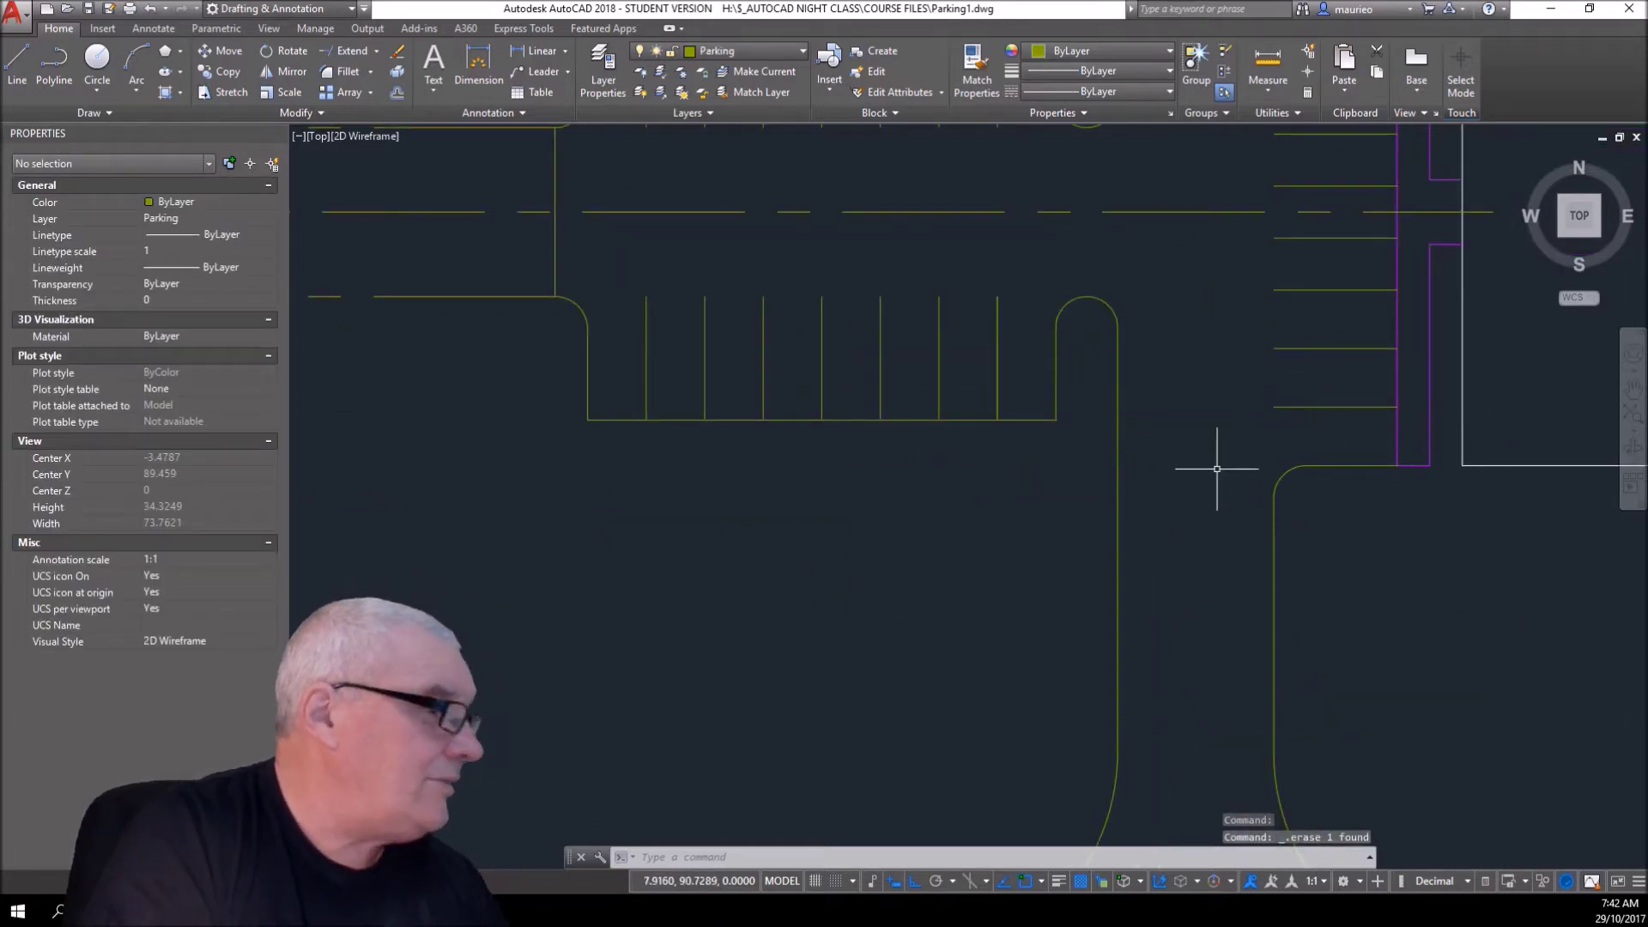
- Delete the upper and lower extra lane lines jutting west of the lot
scroll(1212, 465, down, 5)
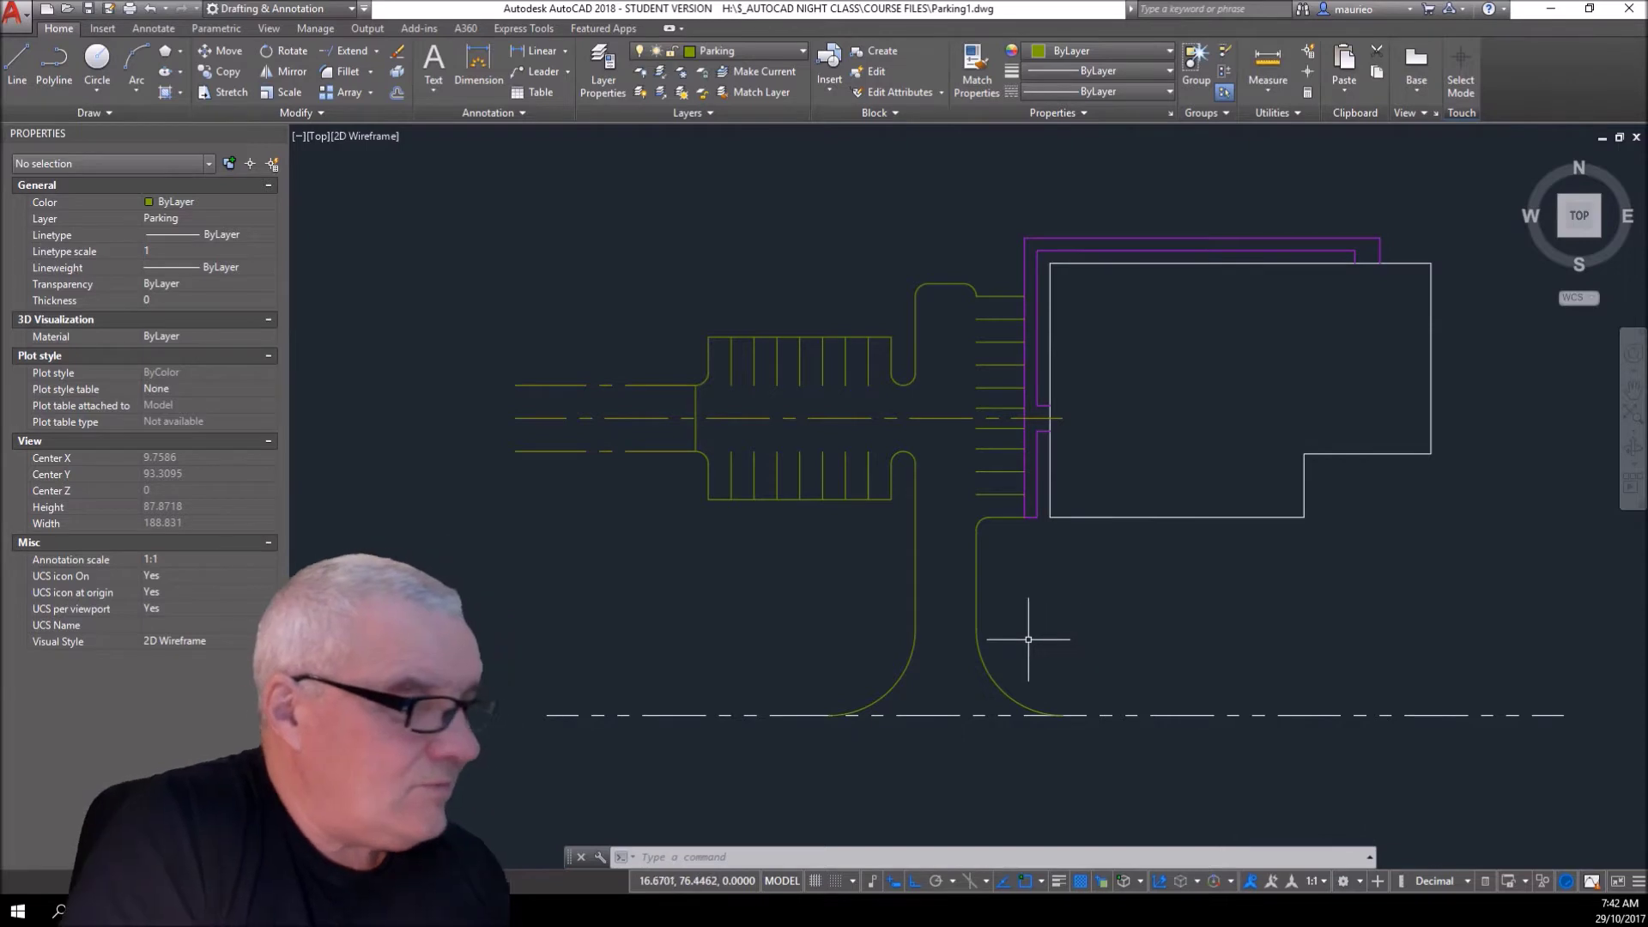
click(633, 384)
key(Delete)
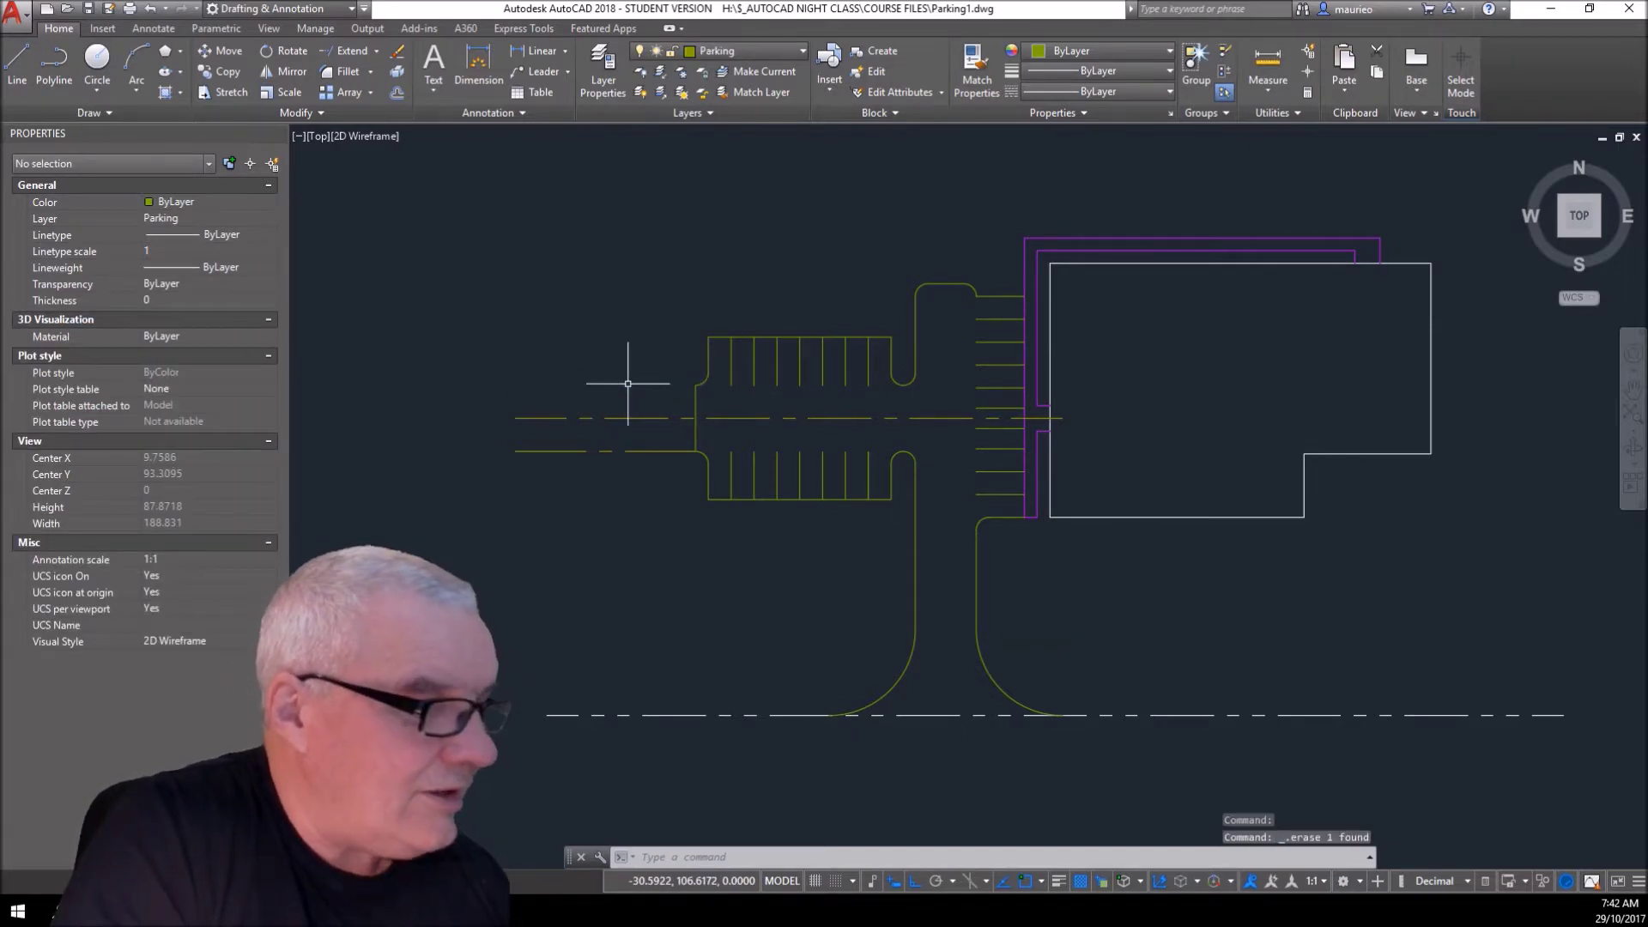
click(648, 449)
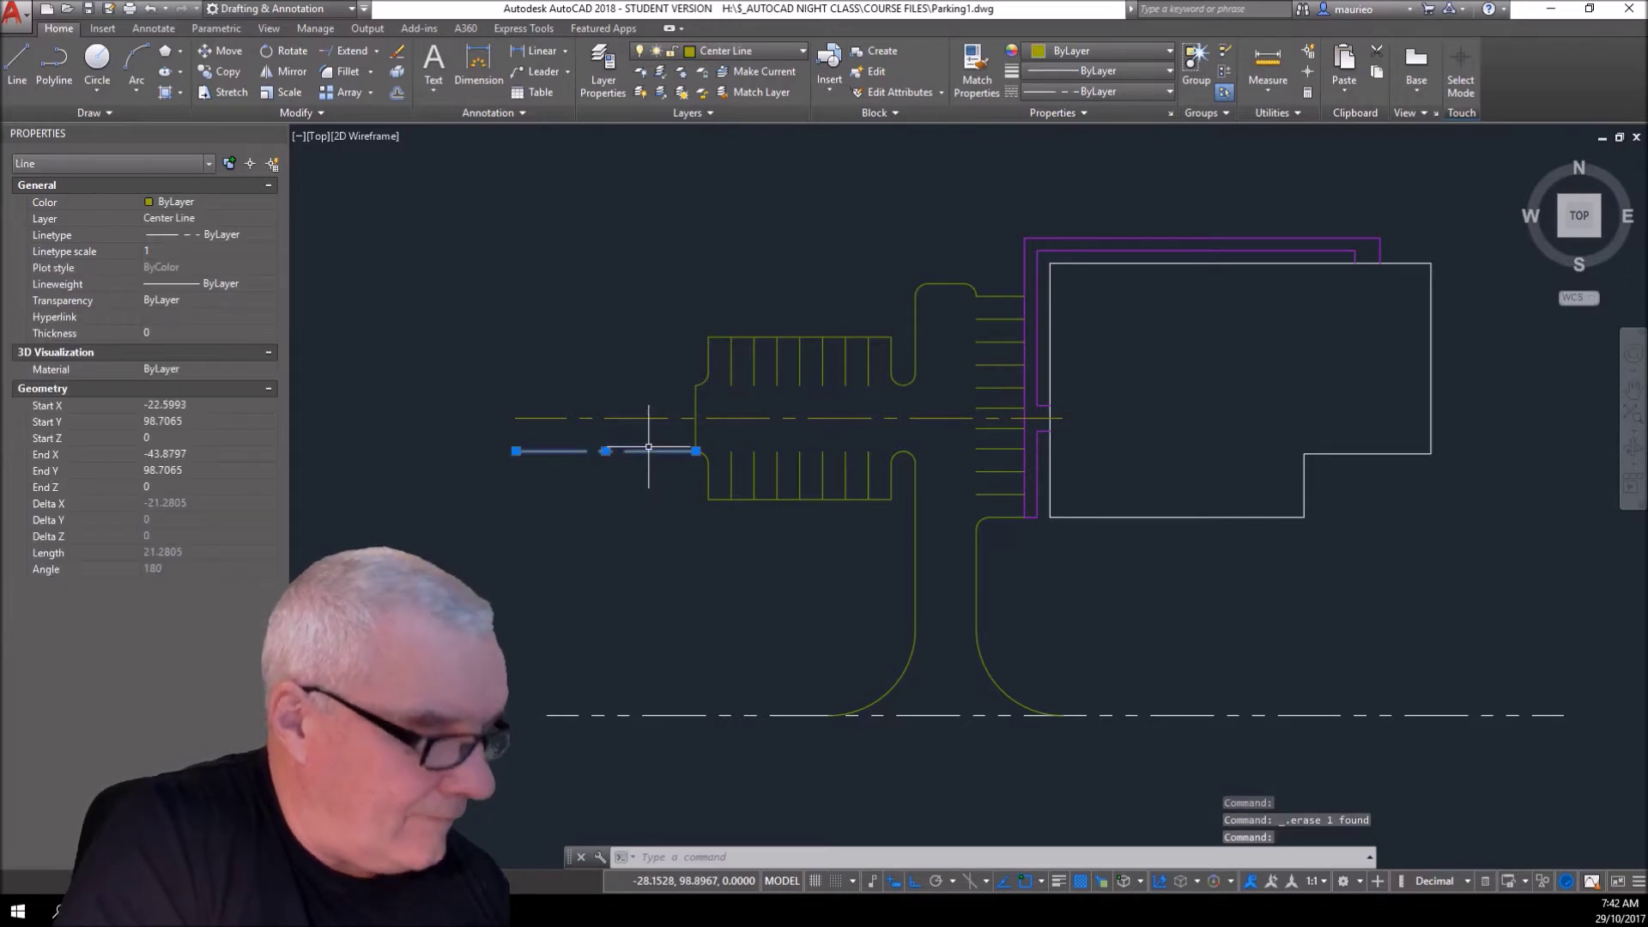
key(Delete)
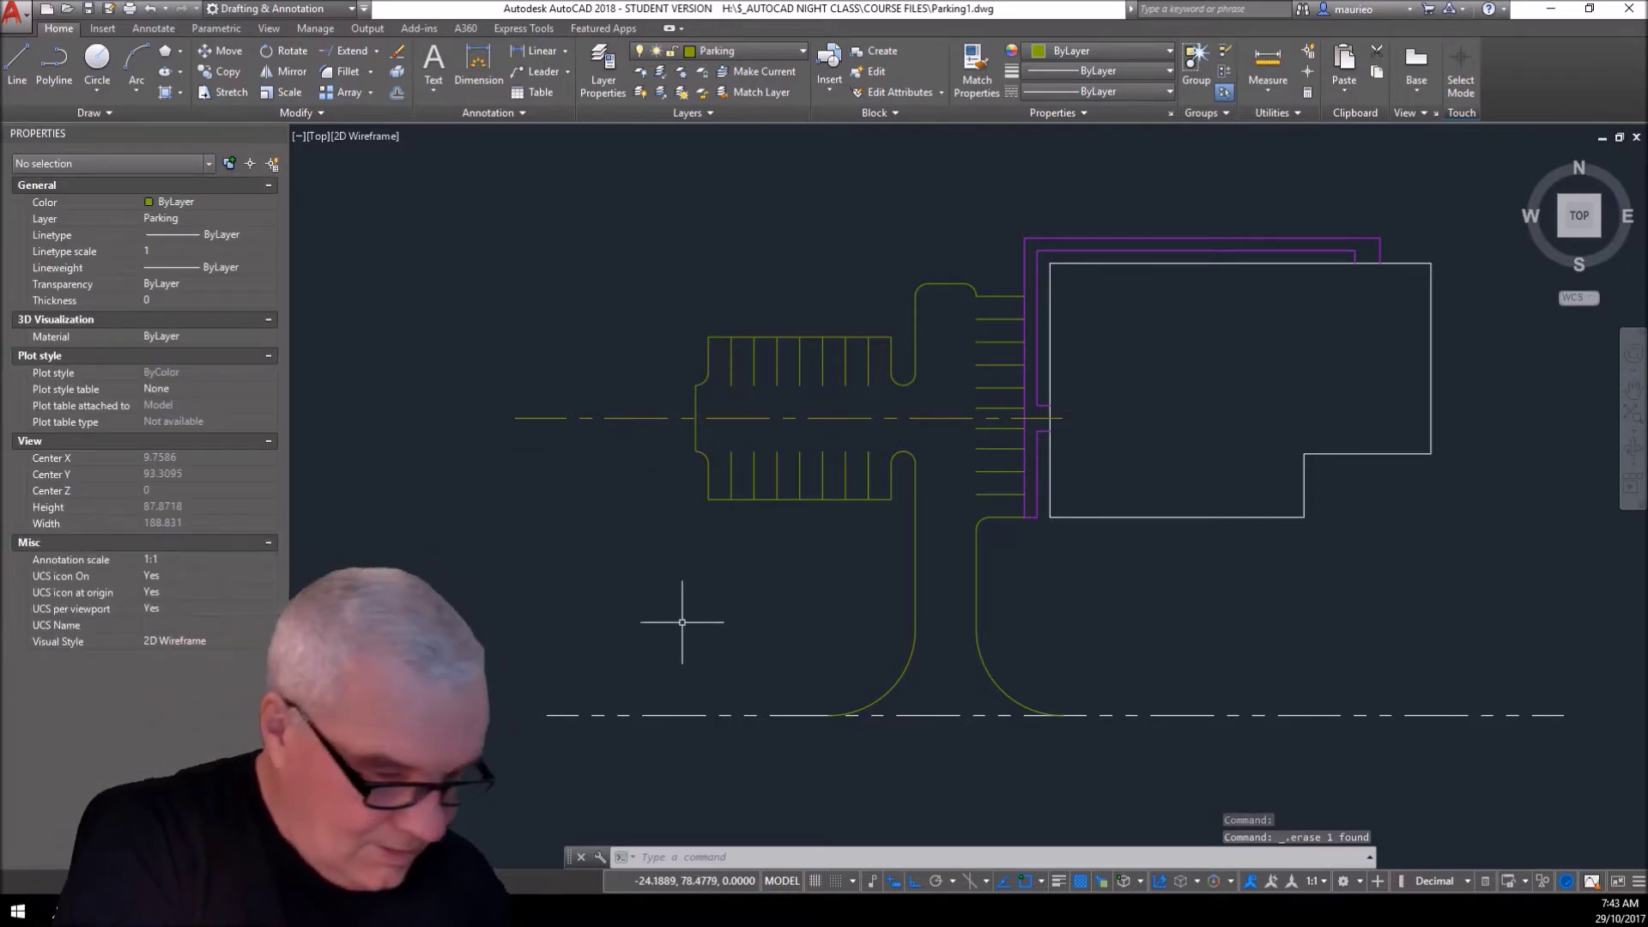
- Shorten the road centre line's left end with LENGTHEN Dynamic
text(LEn)
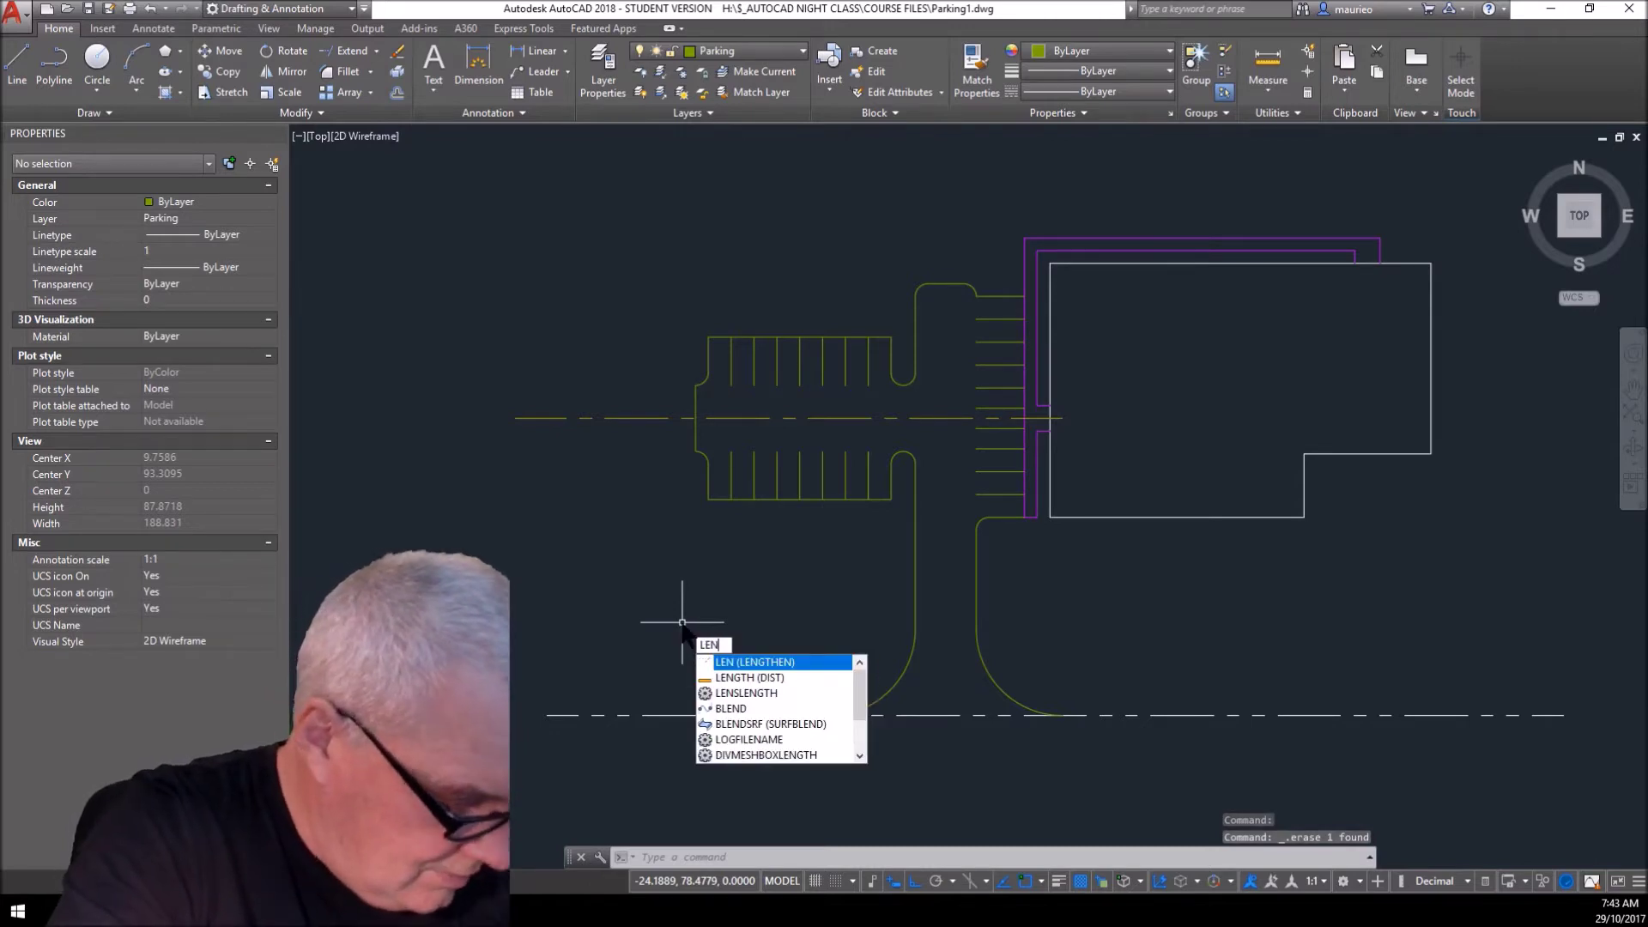
key(Return)
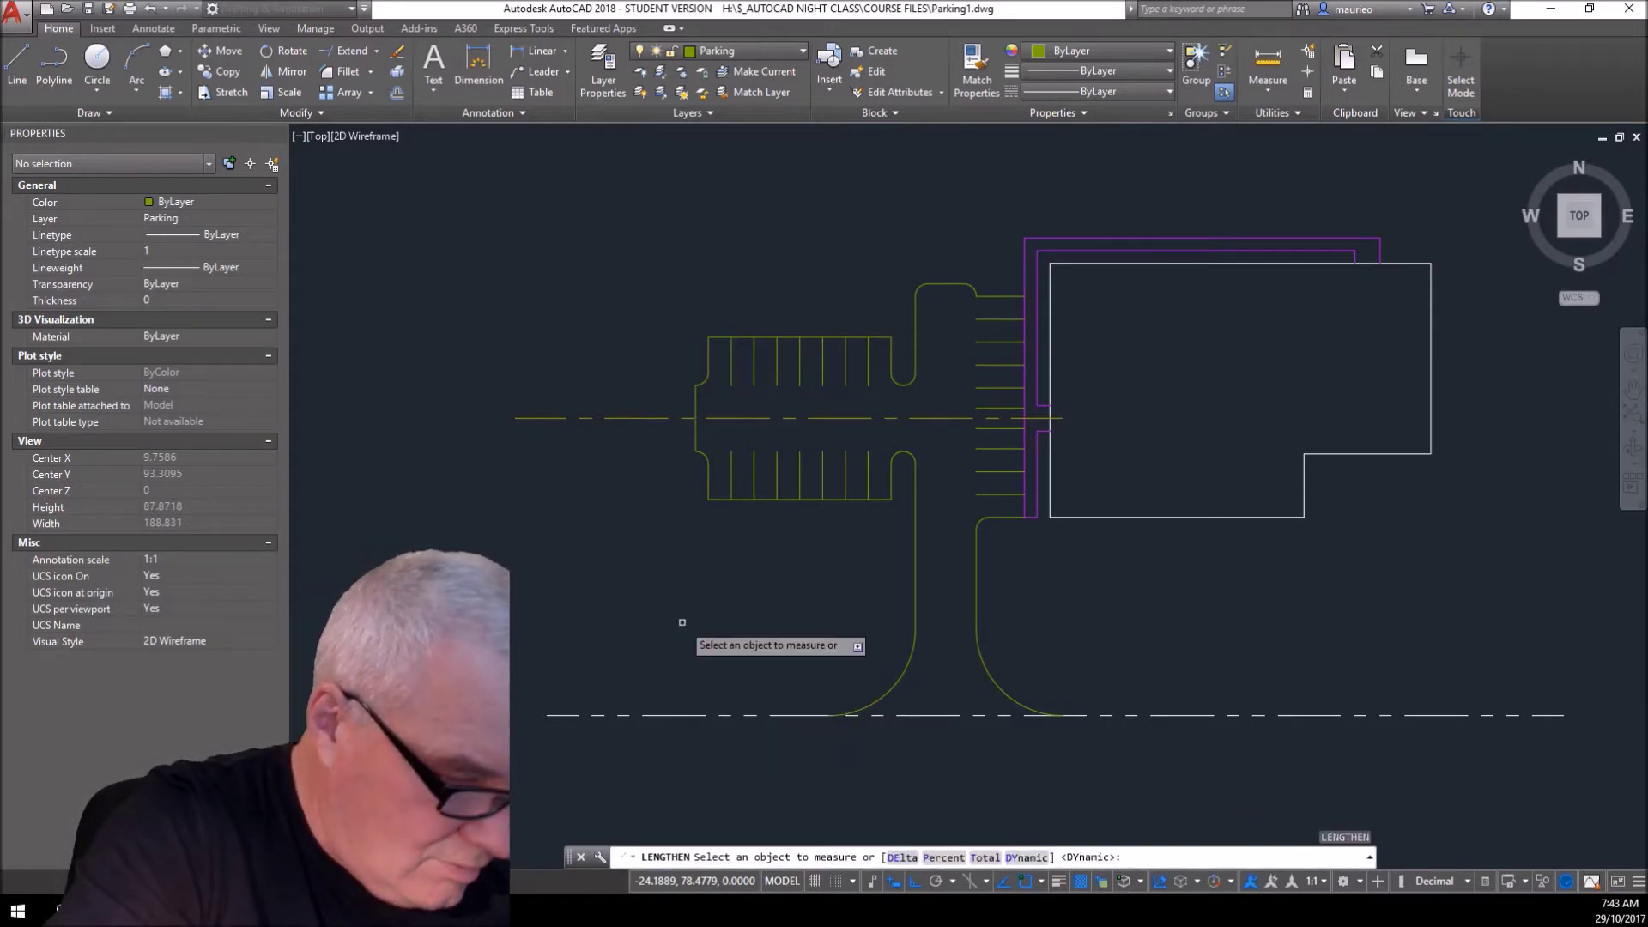
text(dy)
key(Return)
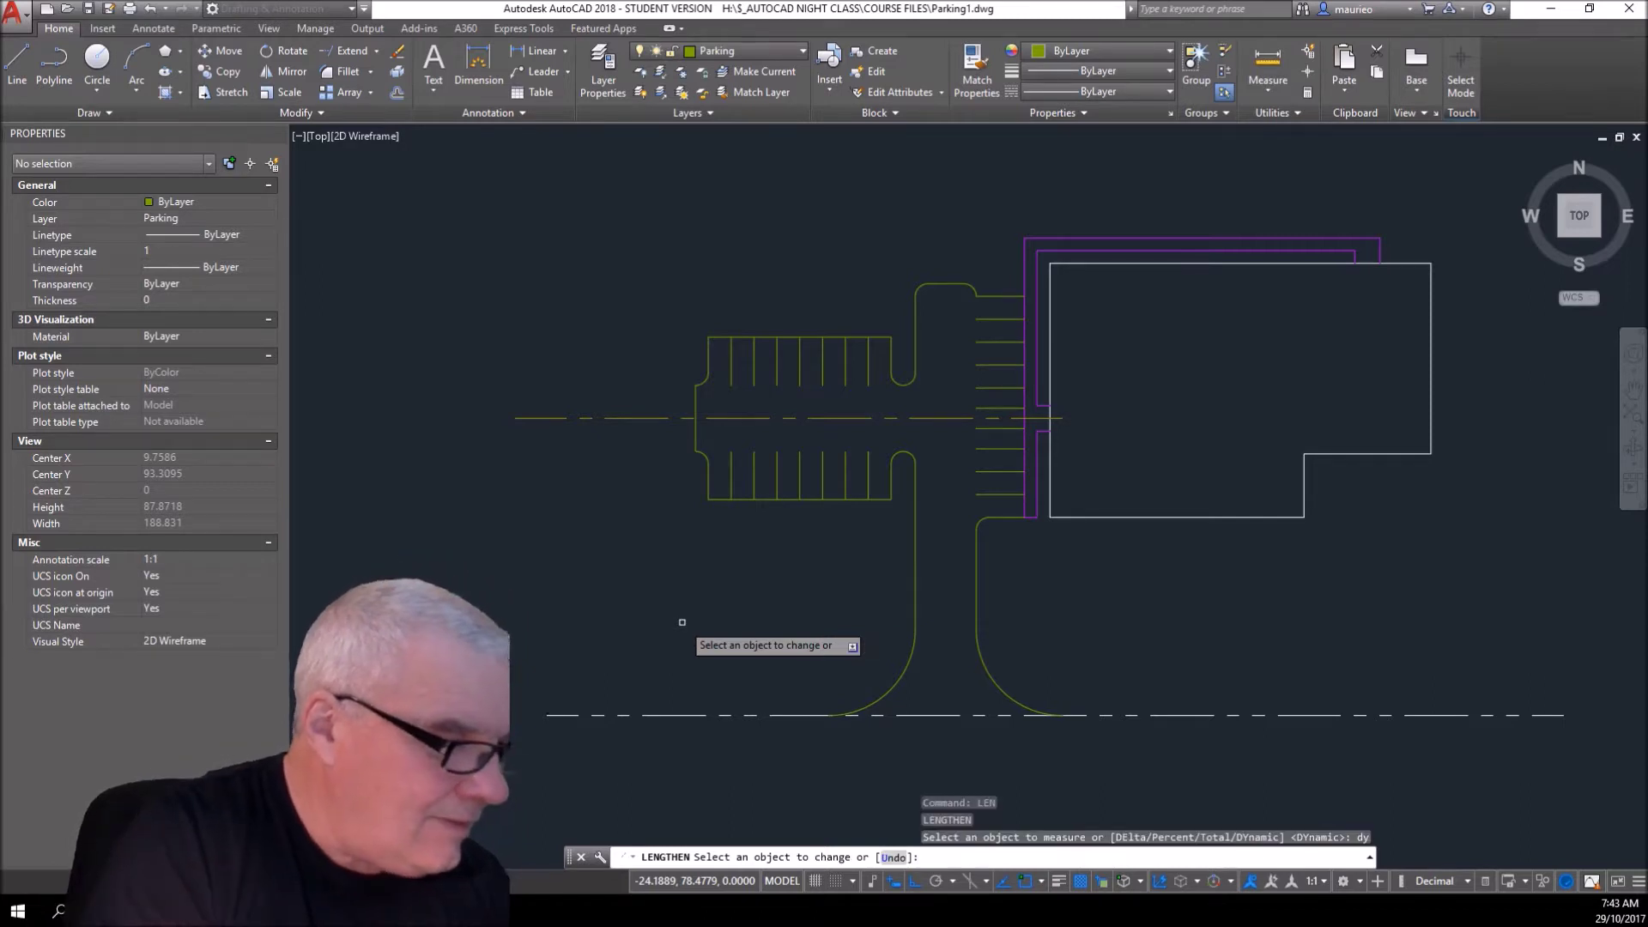
click(547, 714)
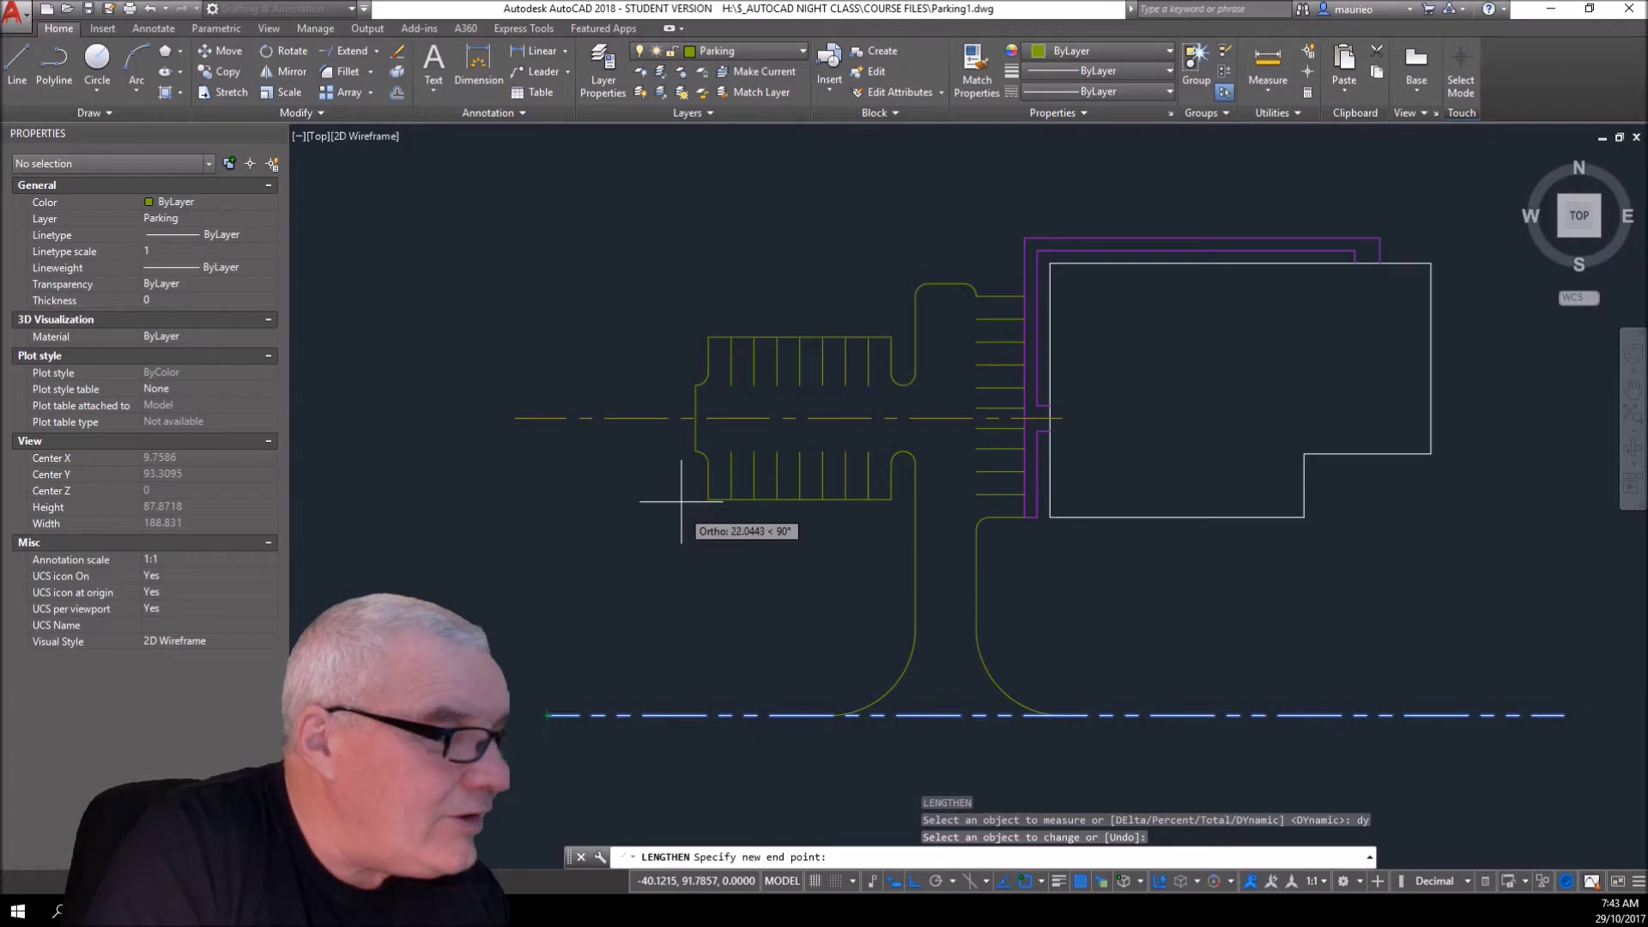
click(686, 708)
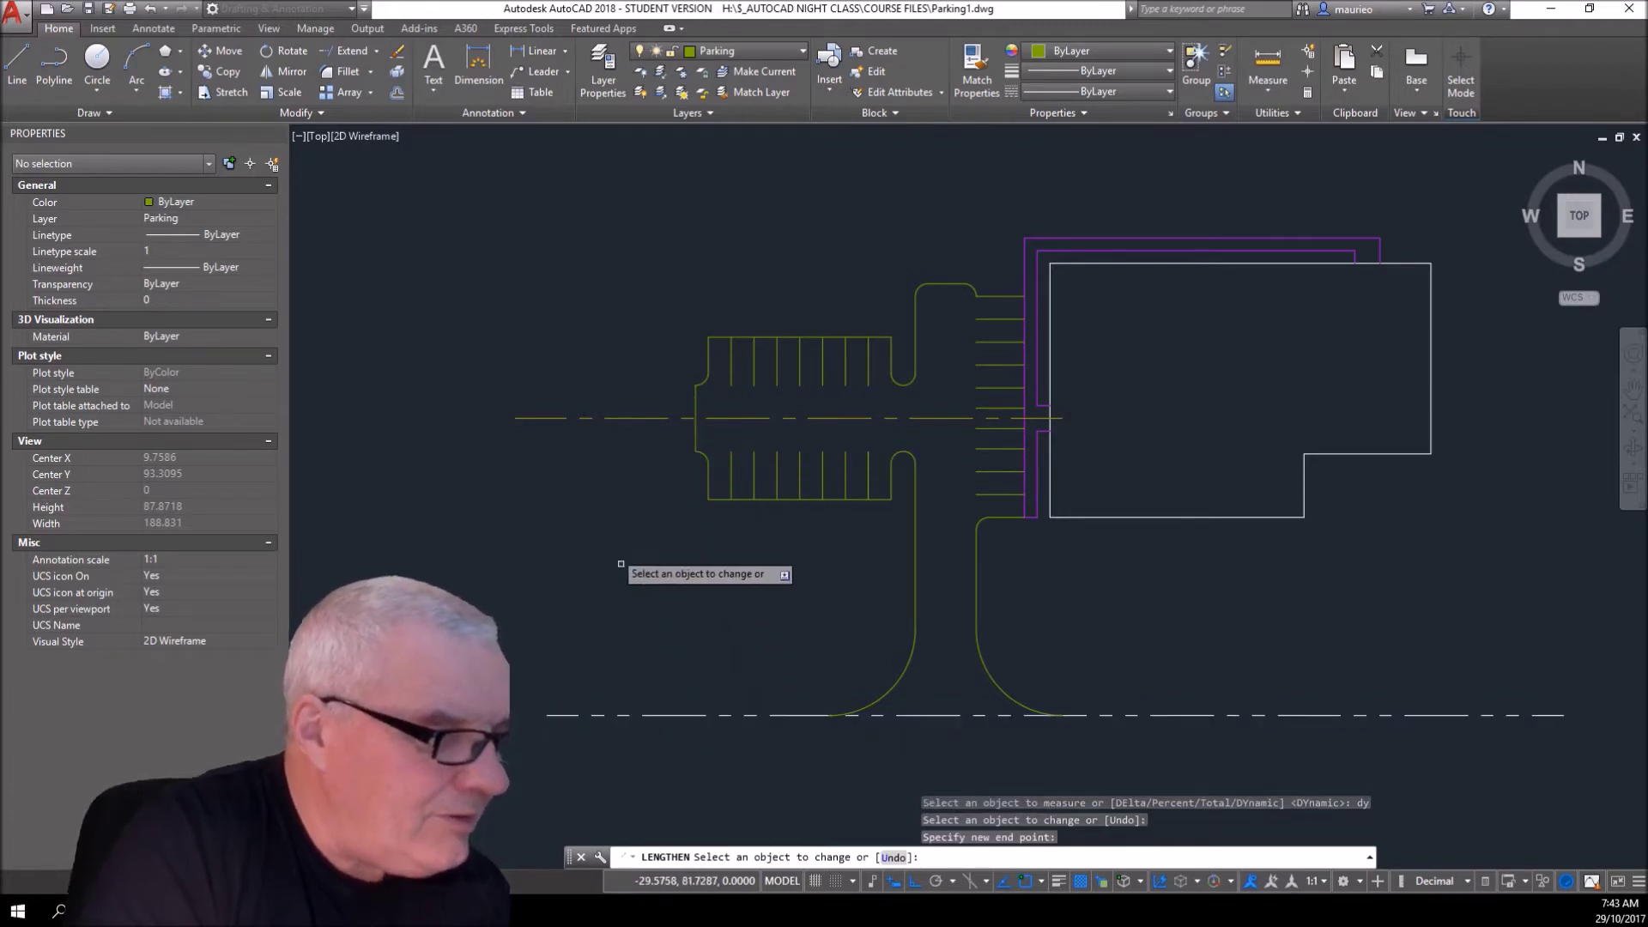
click(550, 714)
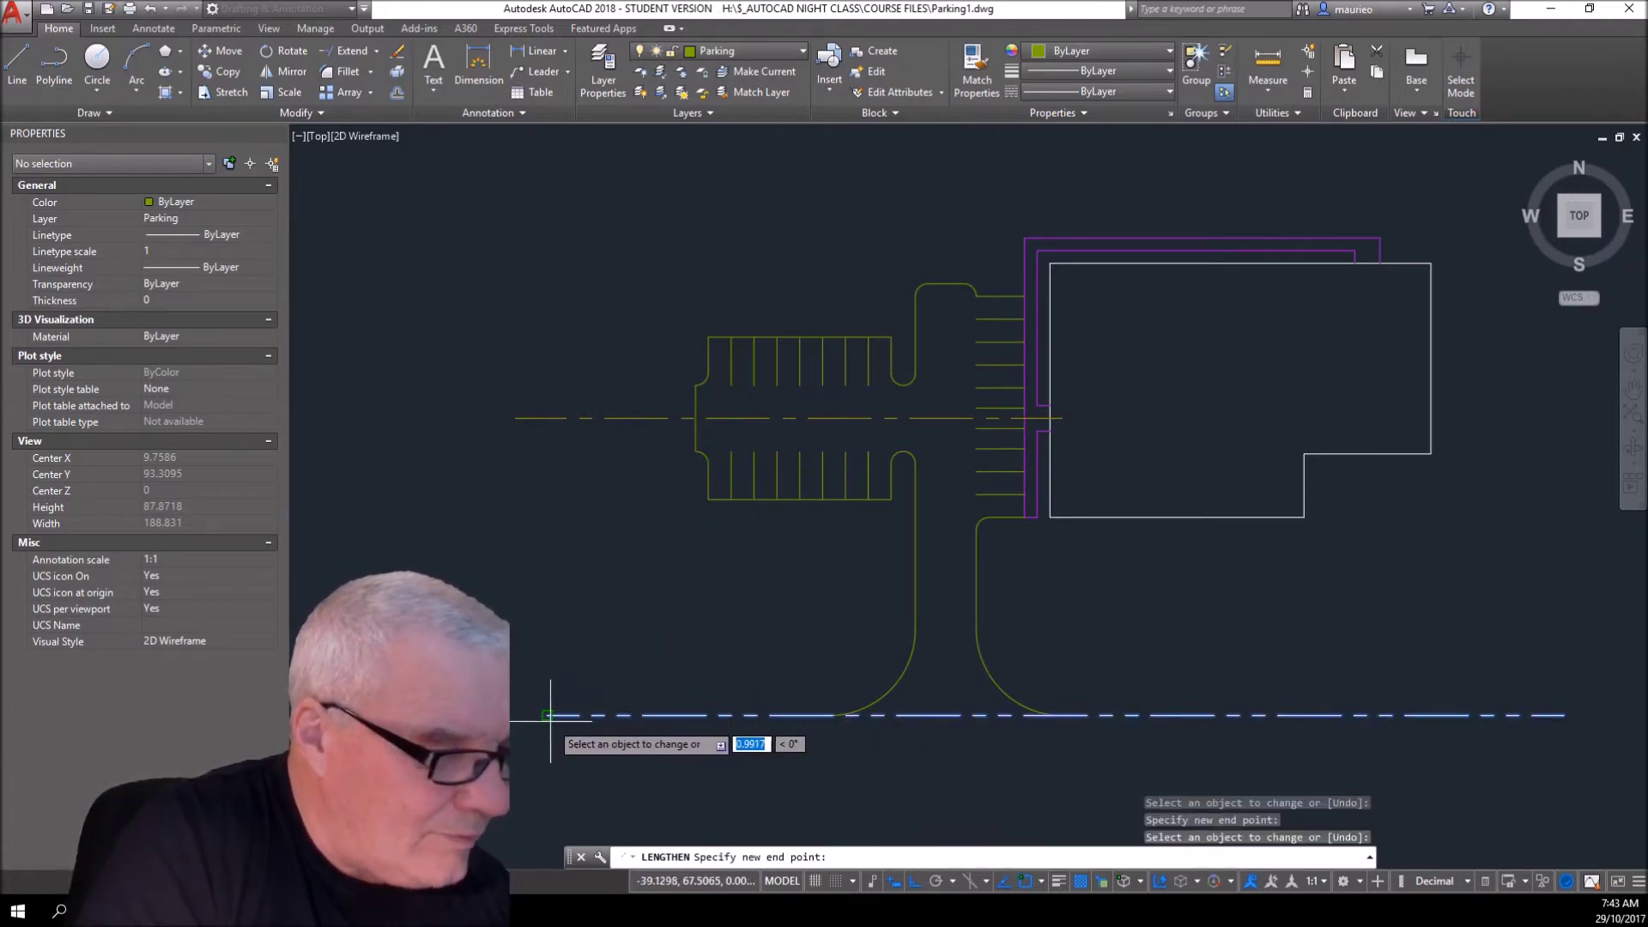
click(720, 715)
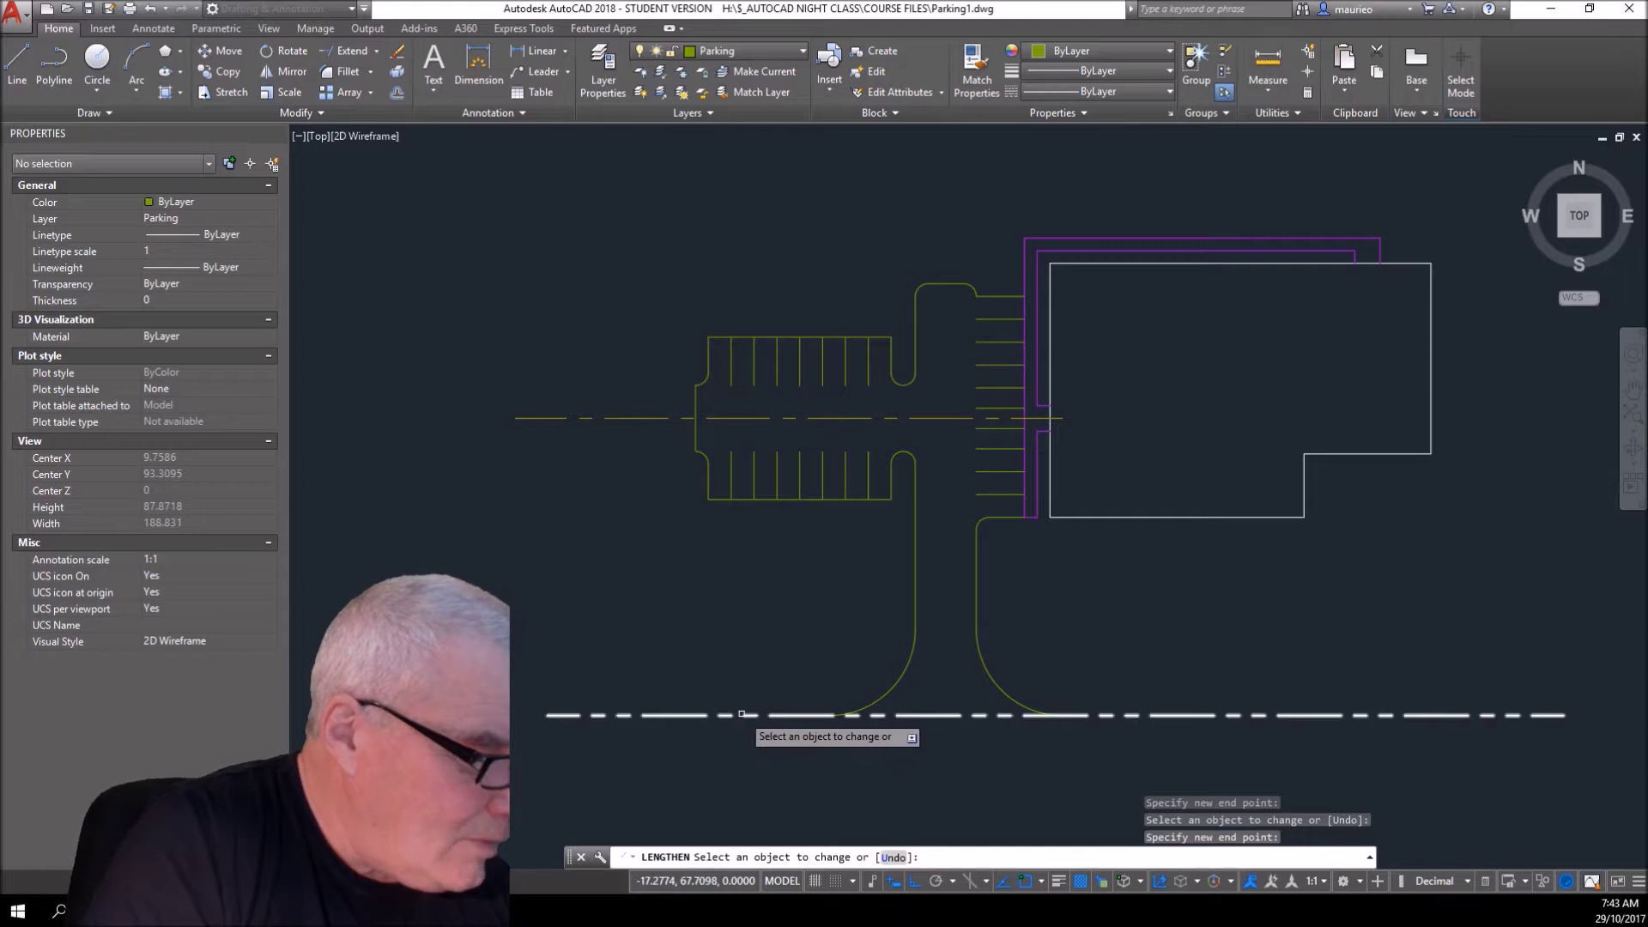
click(608, 719)
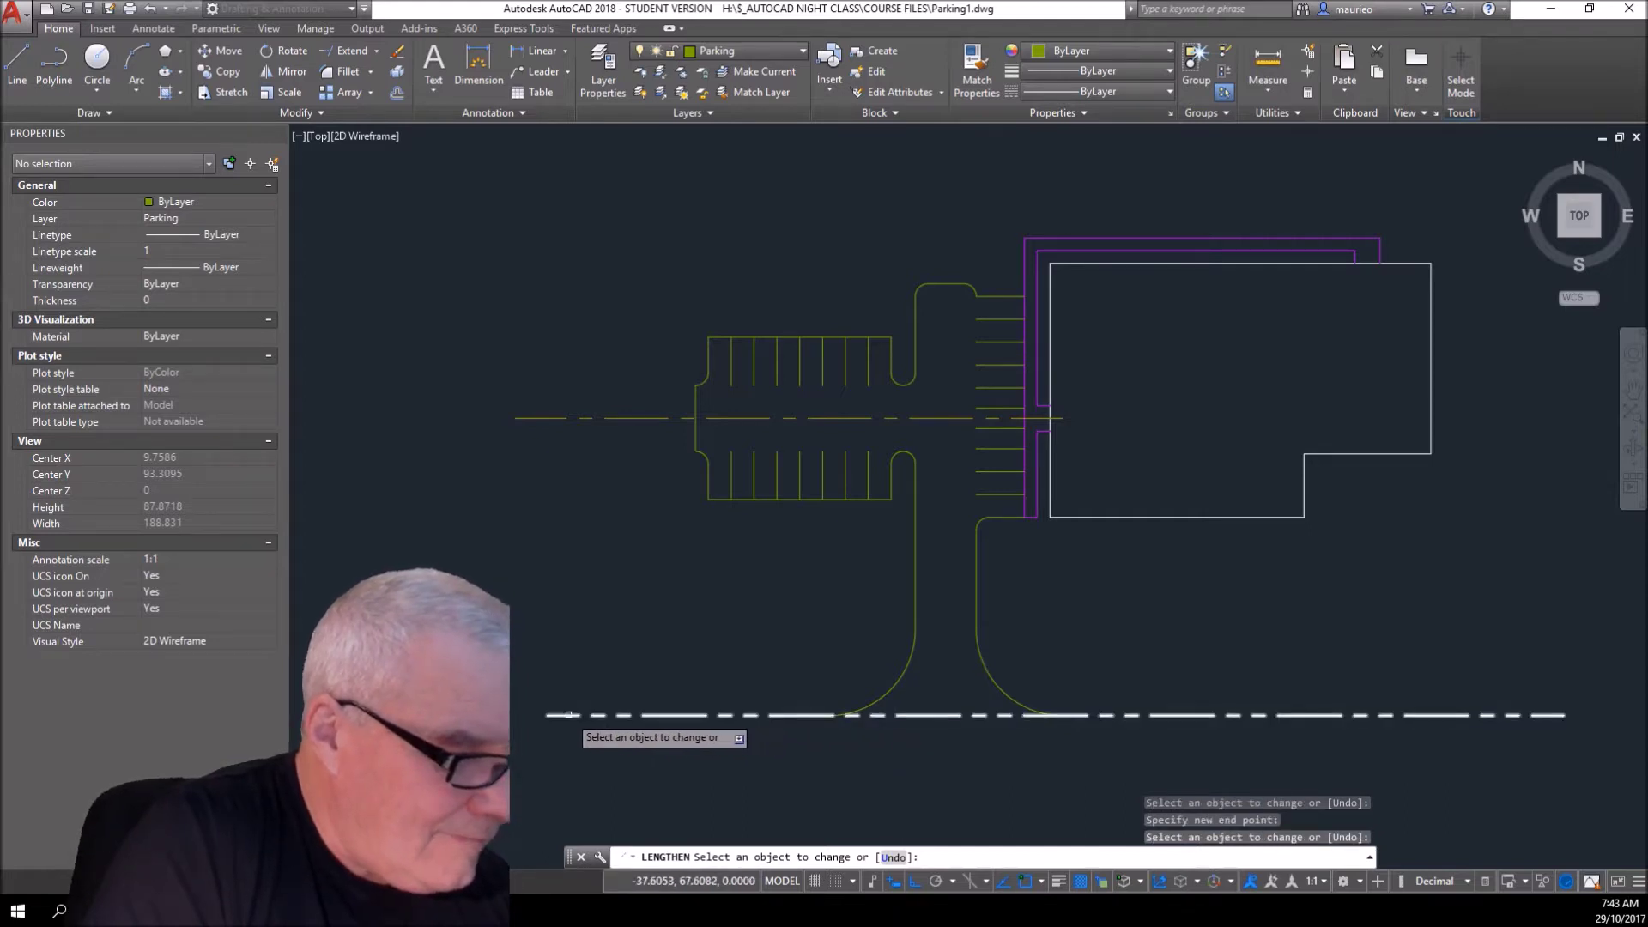
click(568, 715)
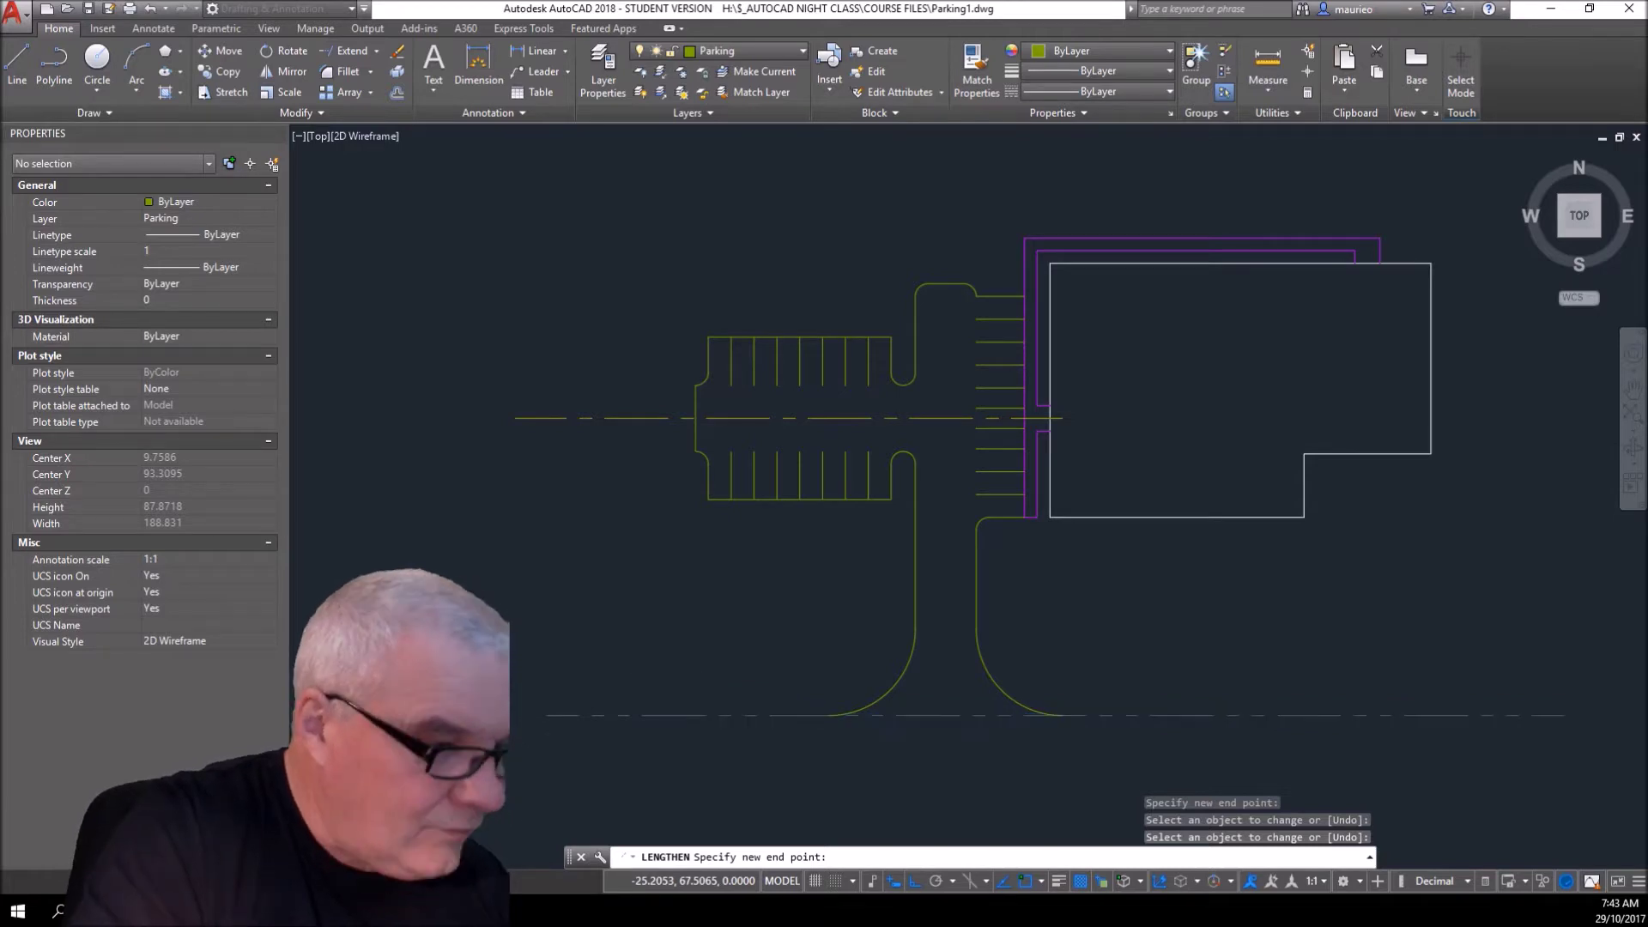
click(673, 675)
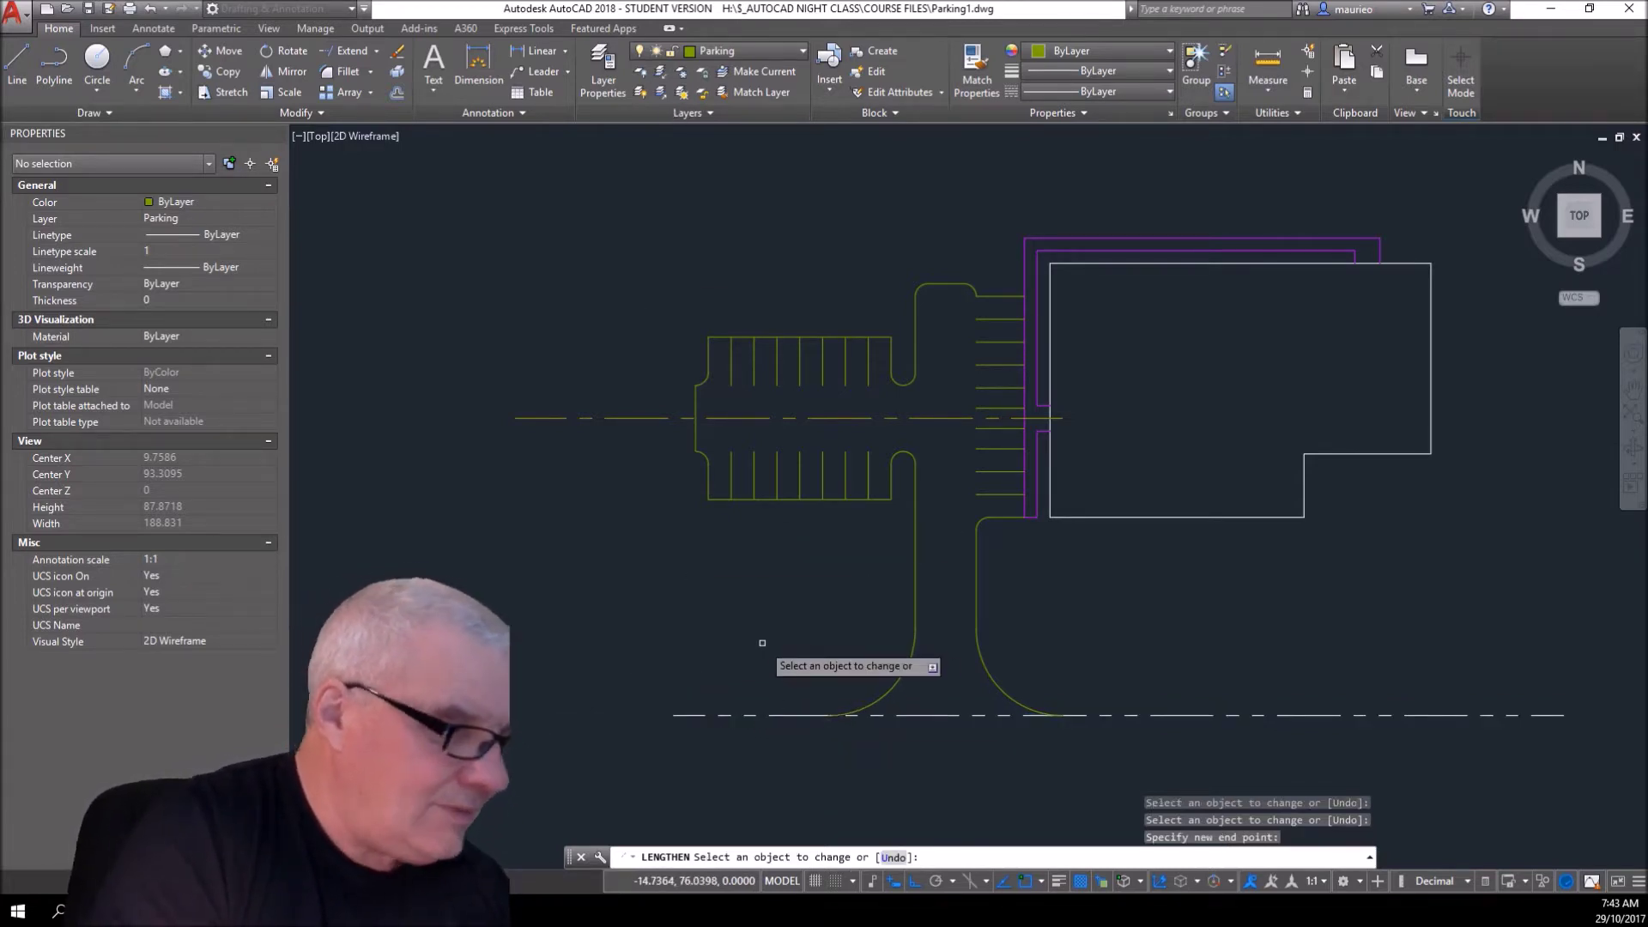
- Pull the aisle centre line's left end back to just past the stall rows' rounded ends
click(523, 417)
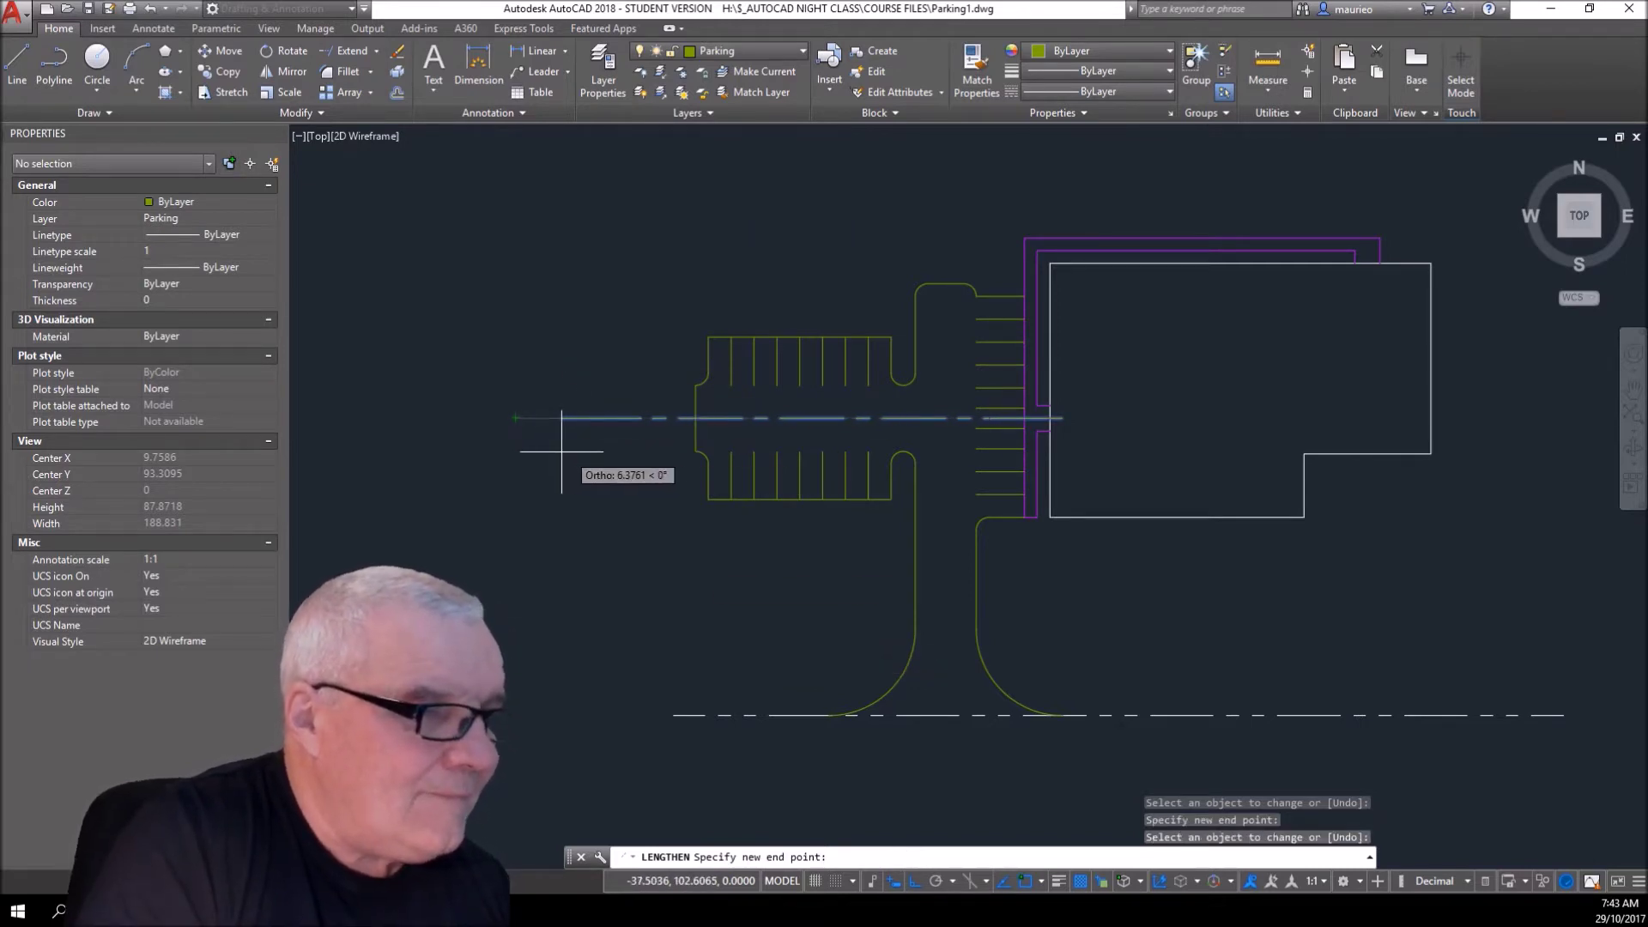
click(658, 462)
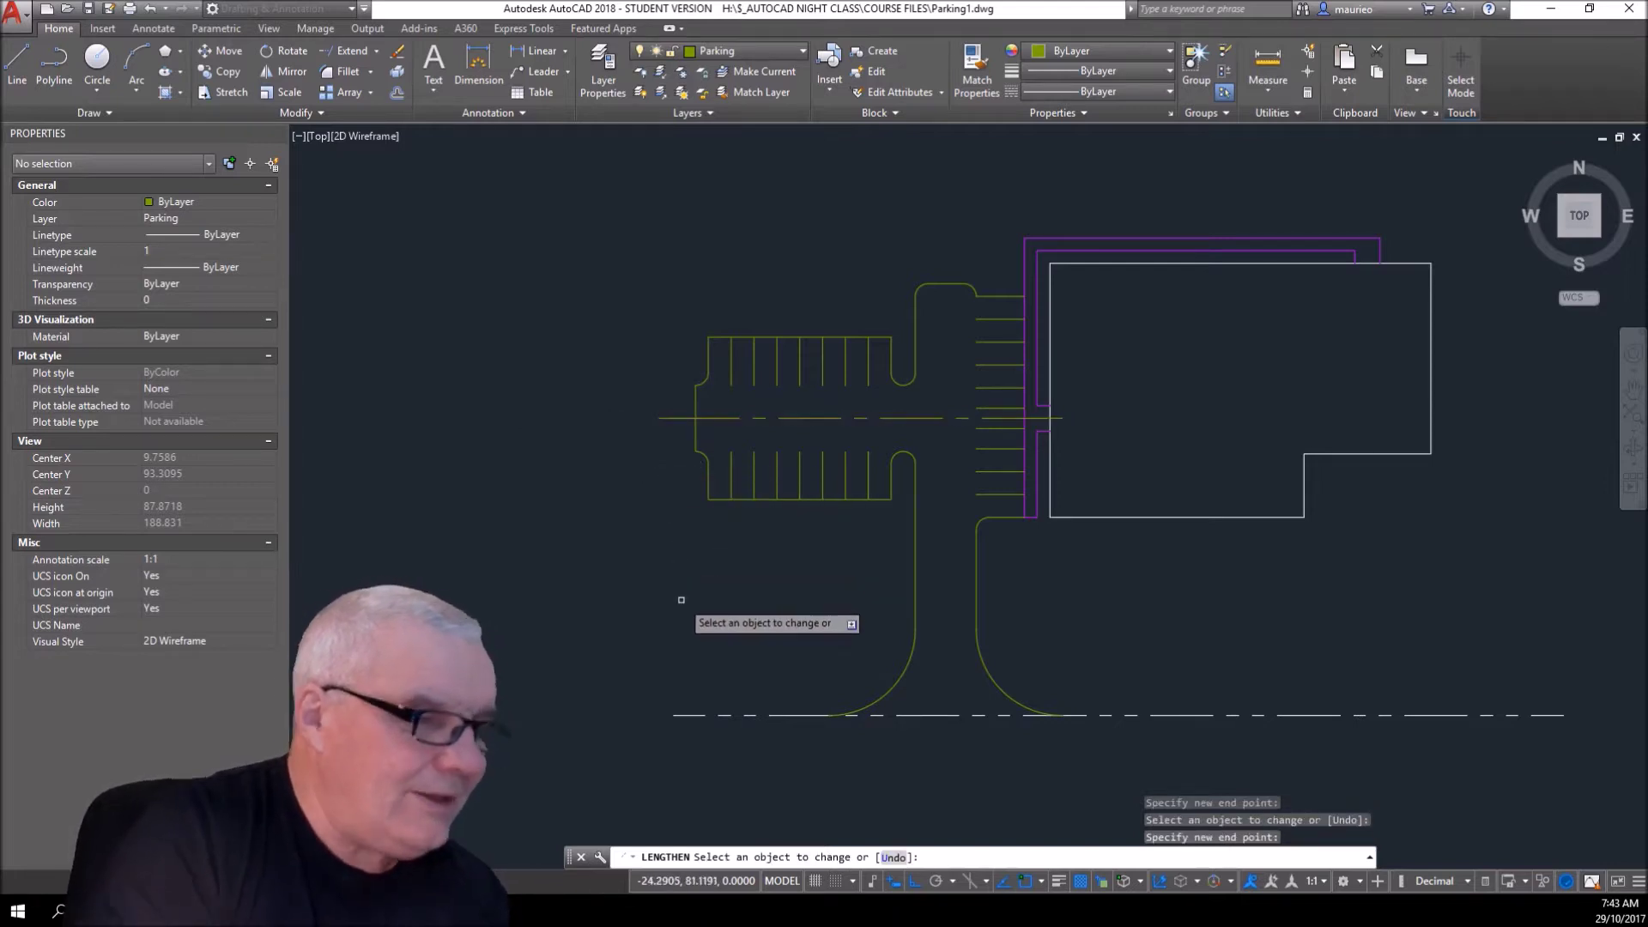
key(Escape)
key(Escape)
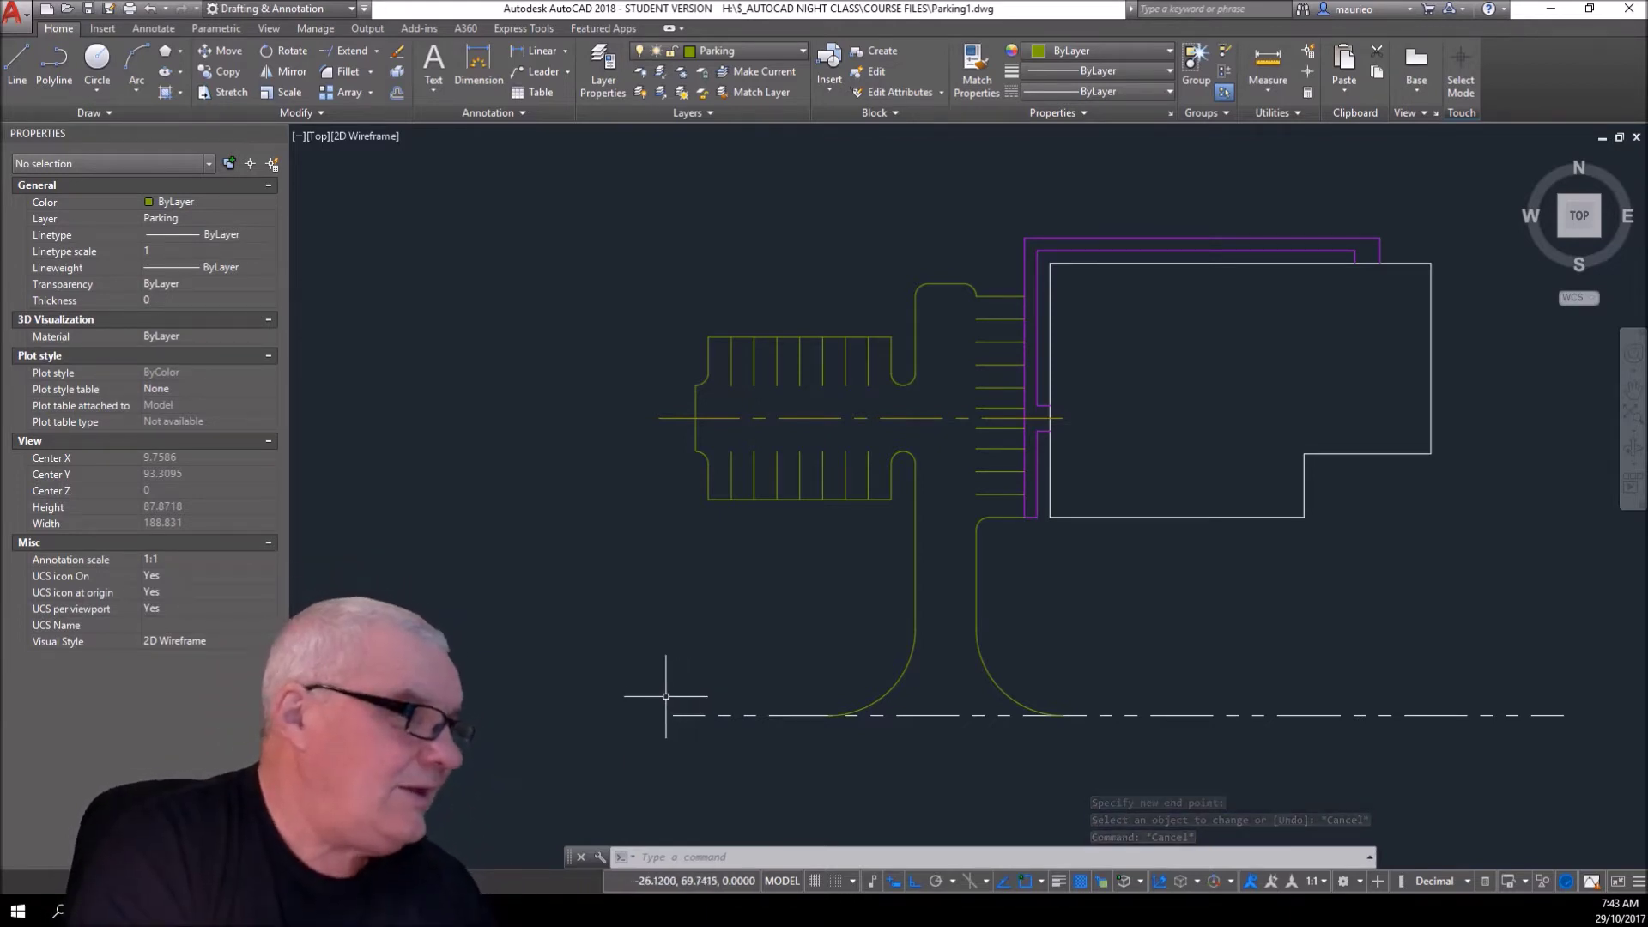
middle_drag(680, 695, 519, 618)
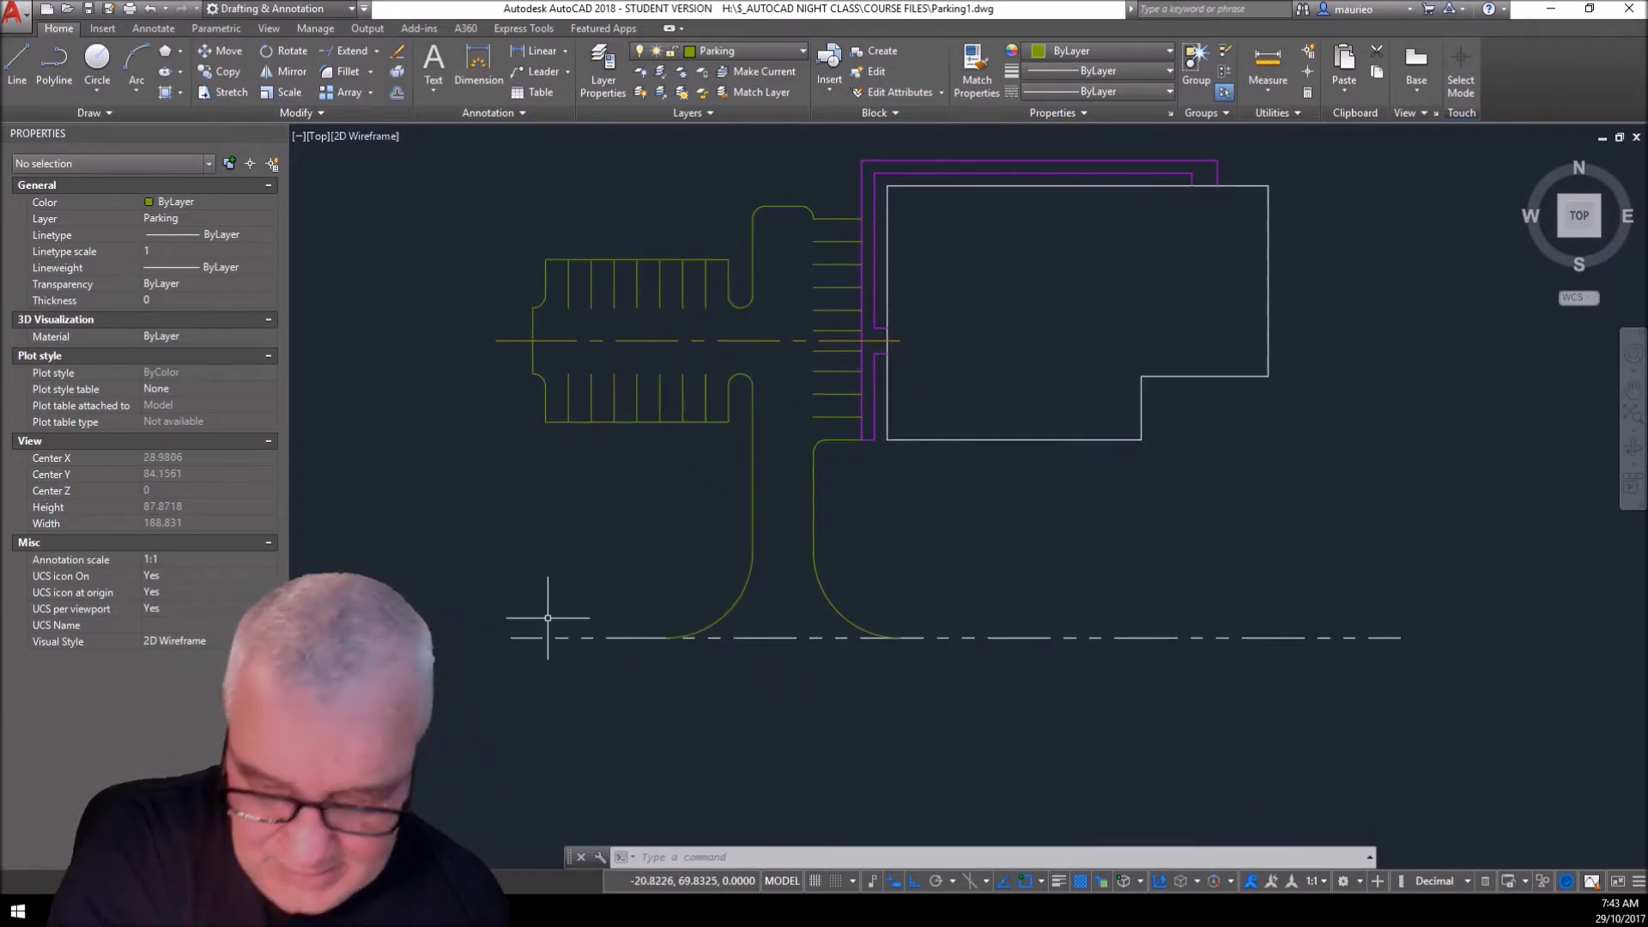
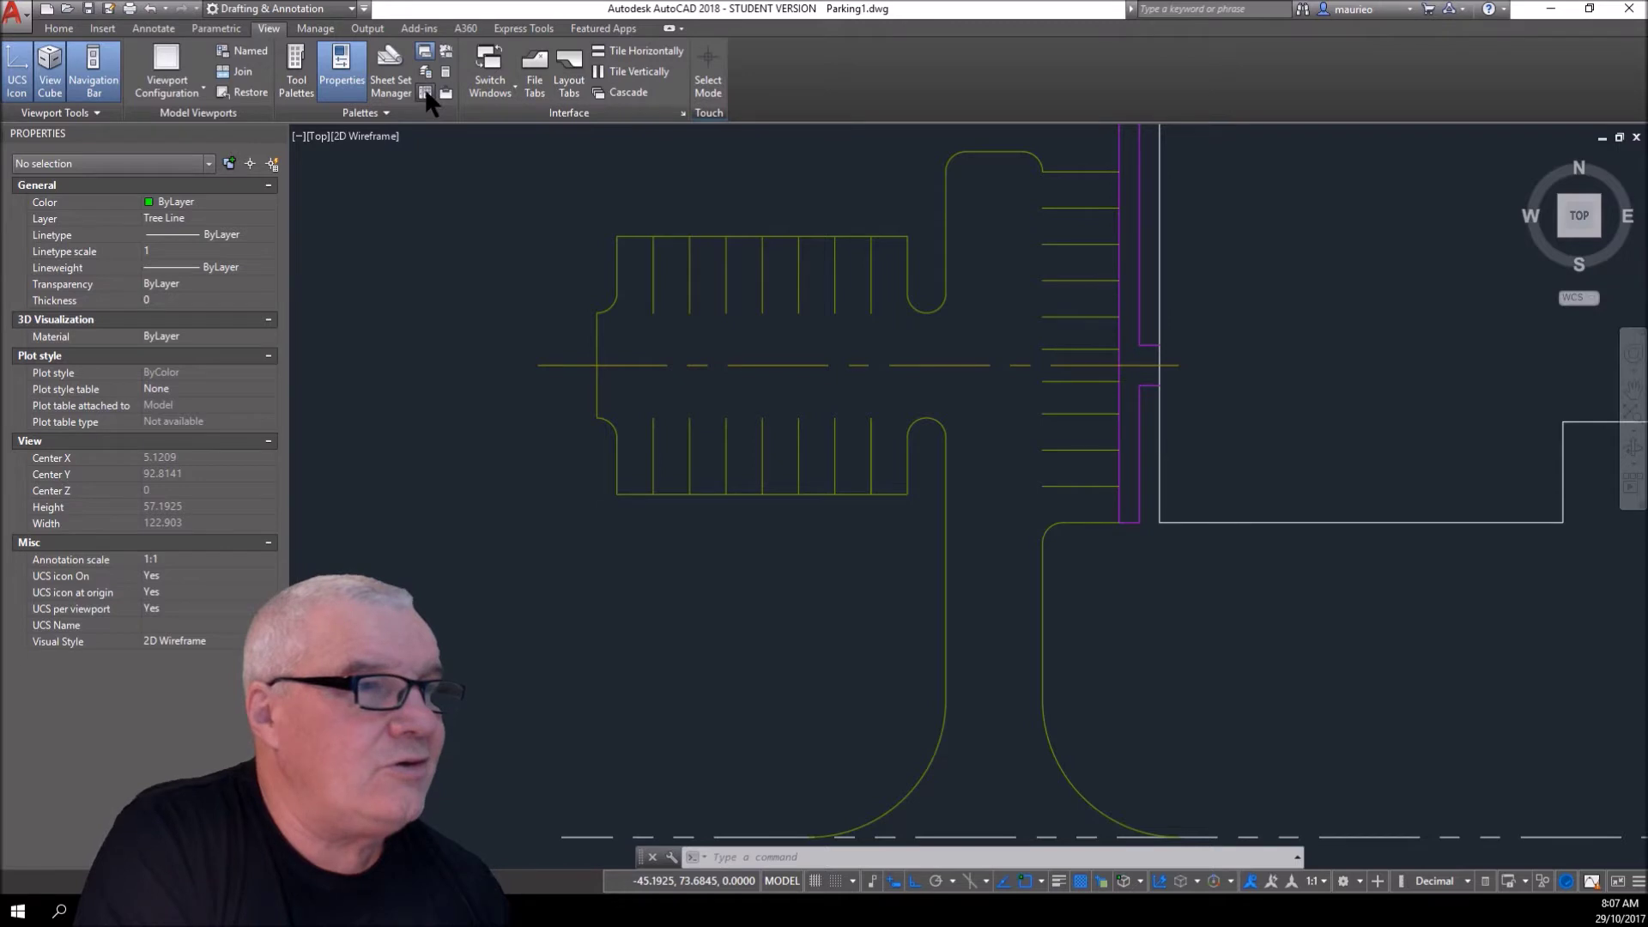
- Open DesignCenter and browse into the Autodesk folder under Program Files (x86)
click(426, 93)
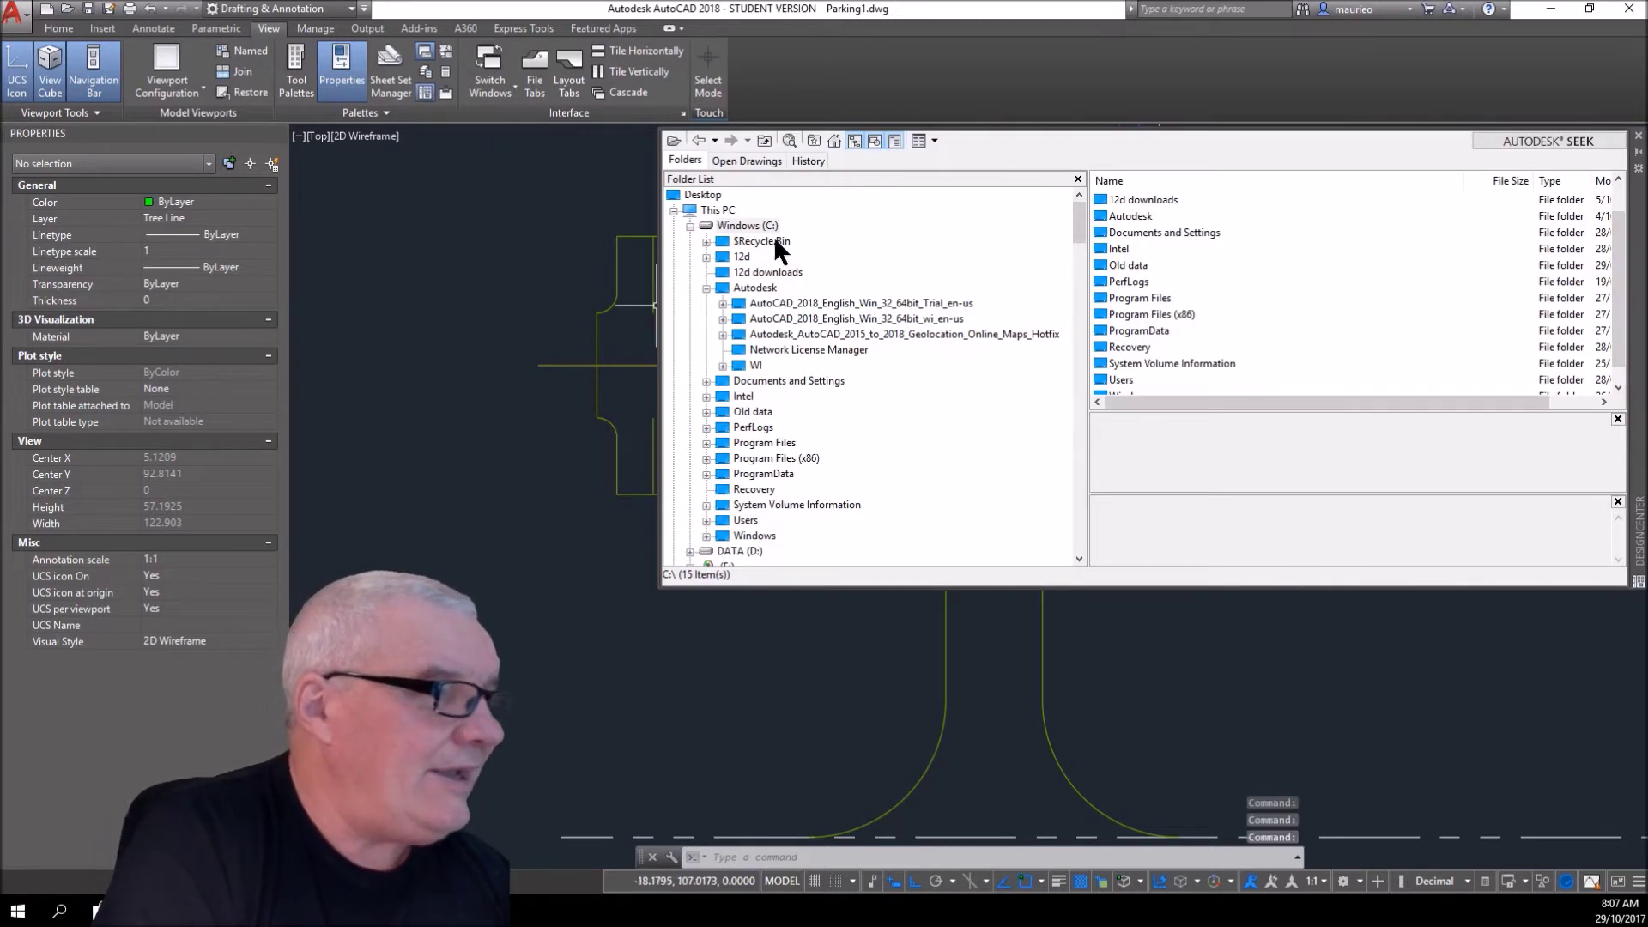
click(756, 288)
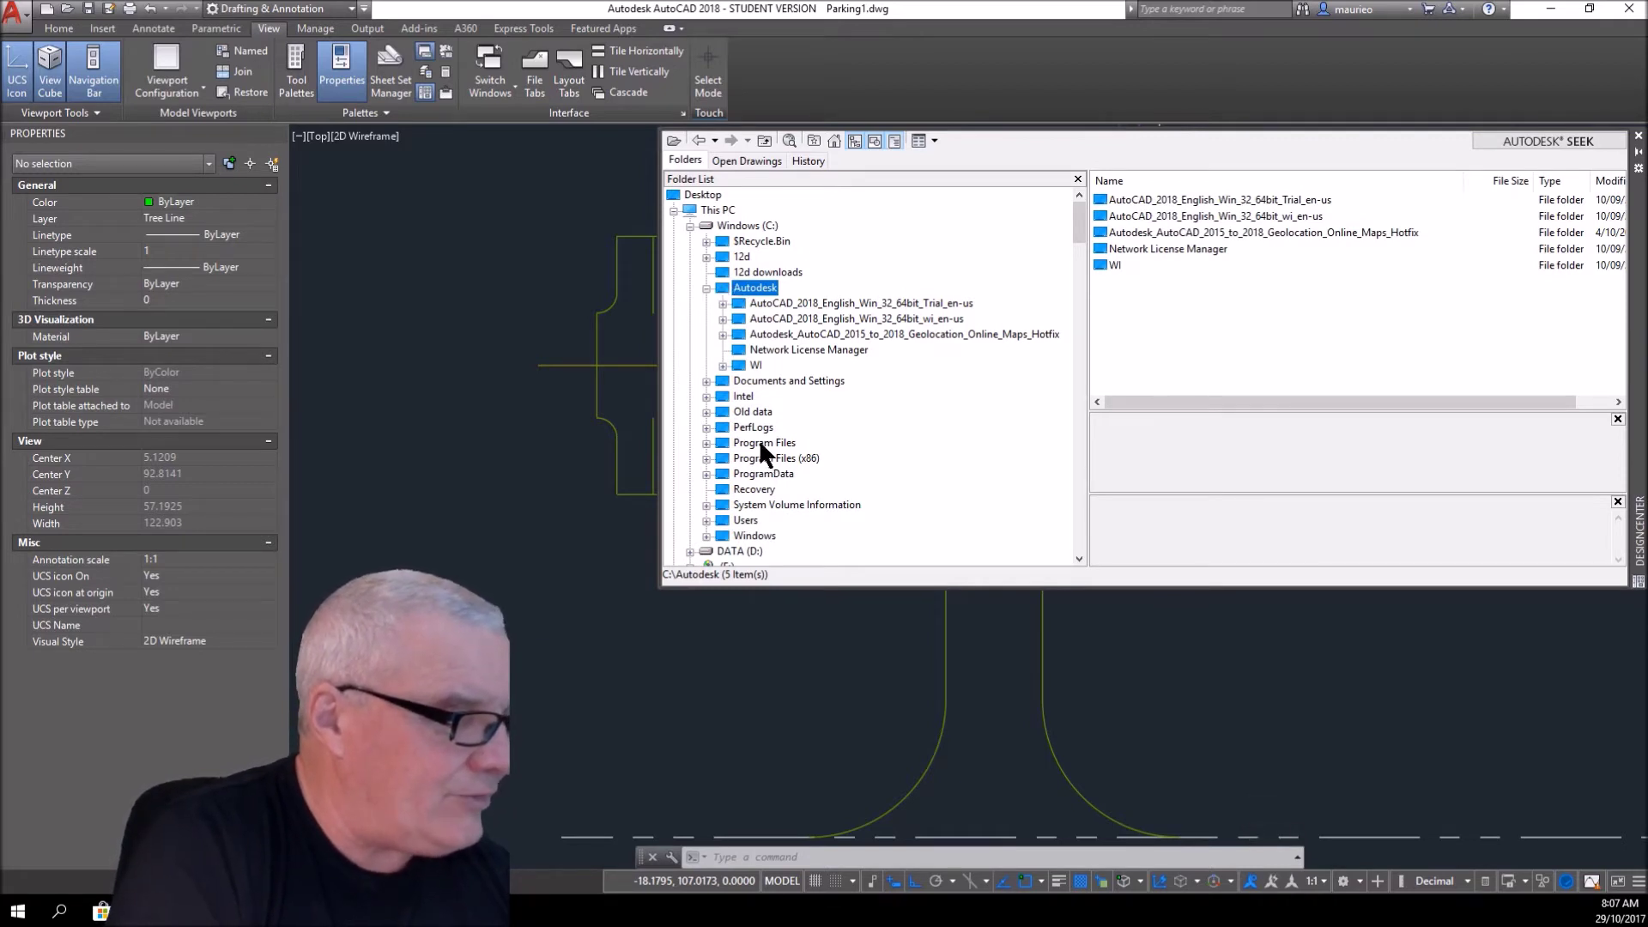
click(767, 459)
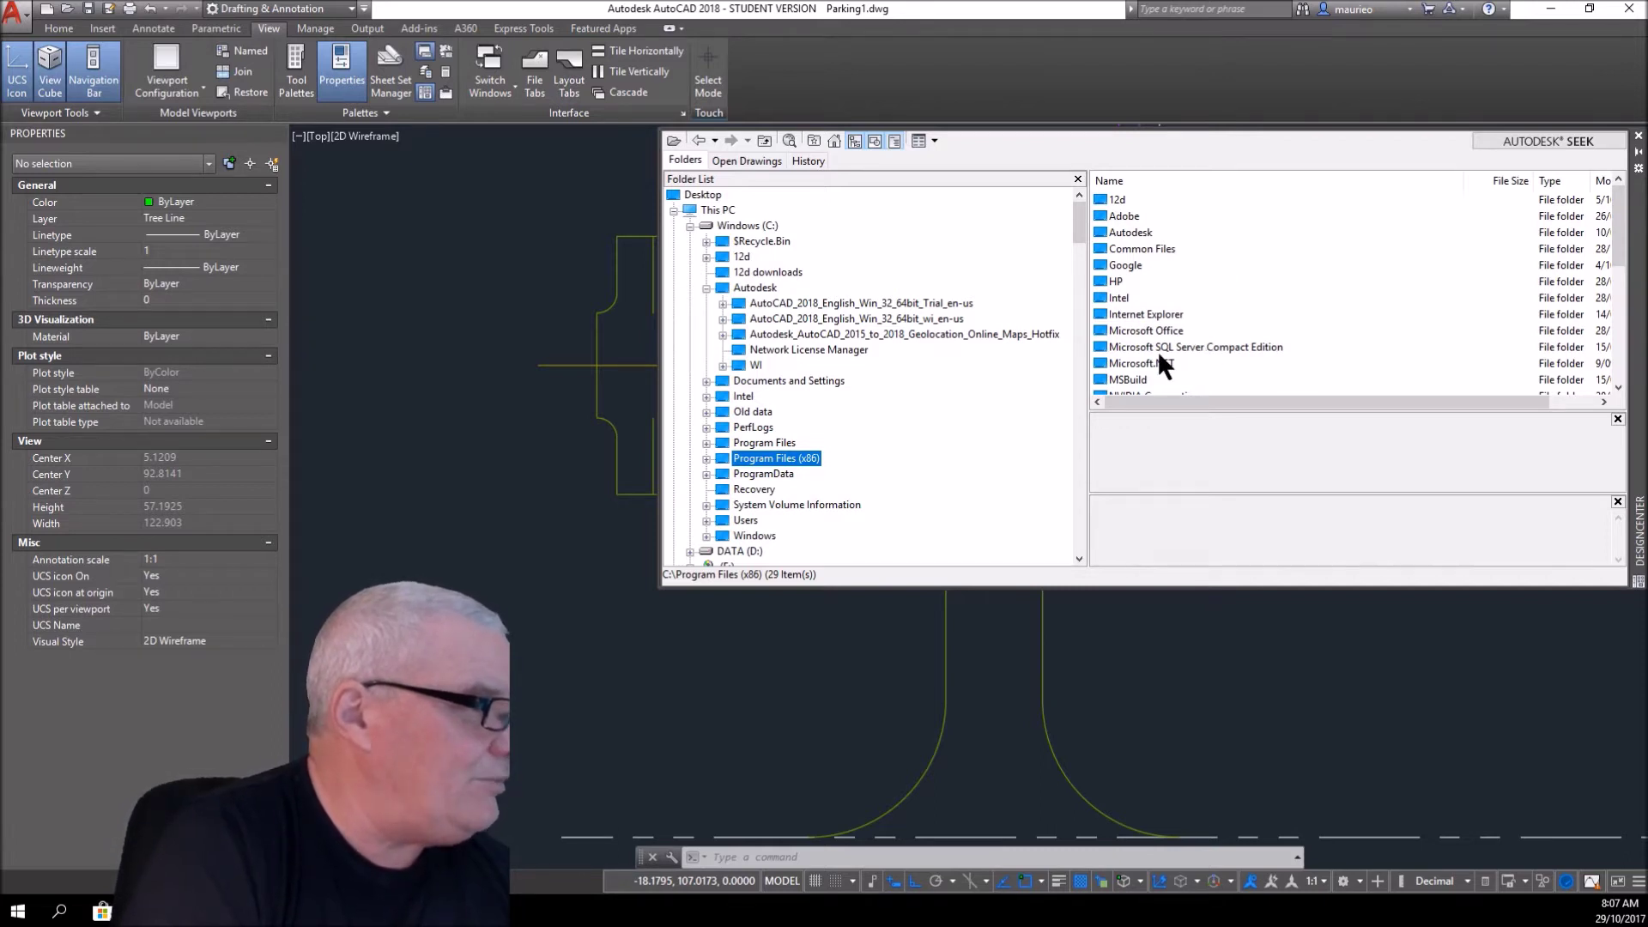
click(1104, 230)
double_click(1103, 230)
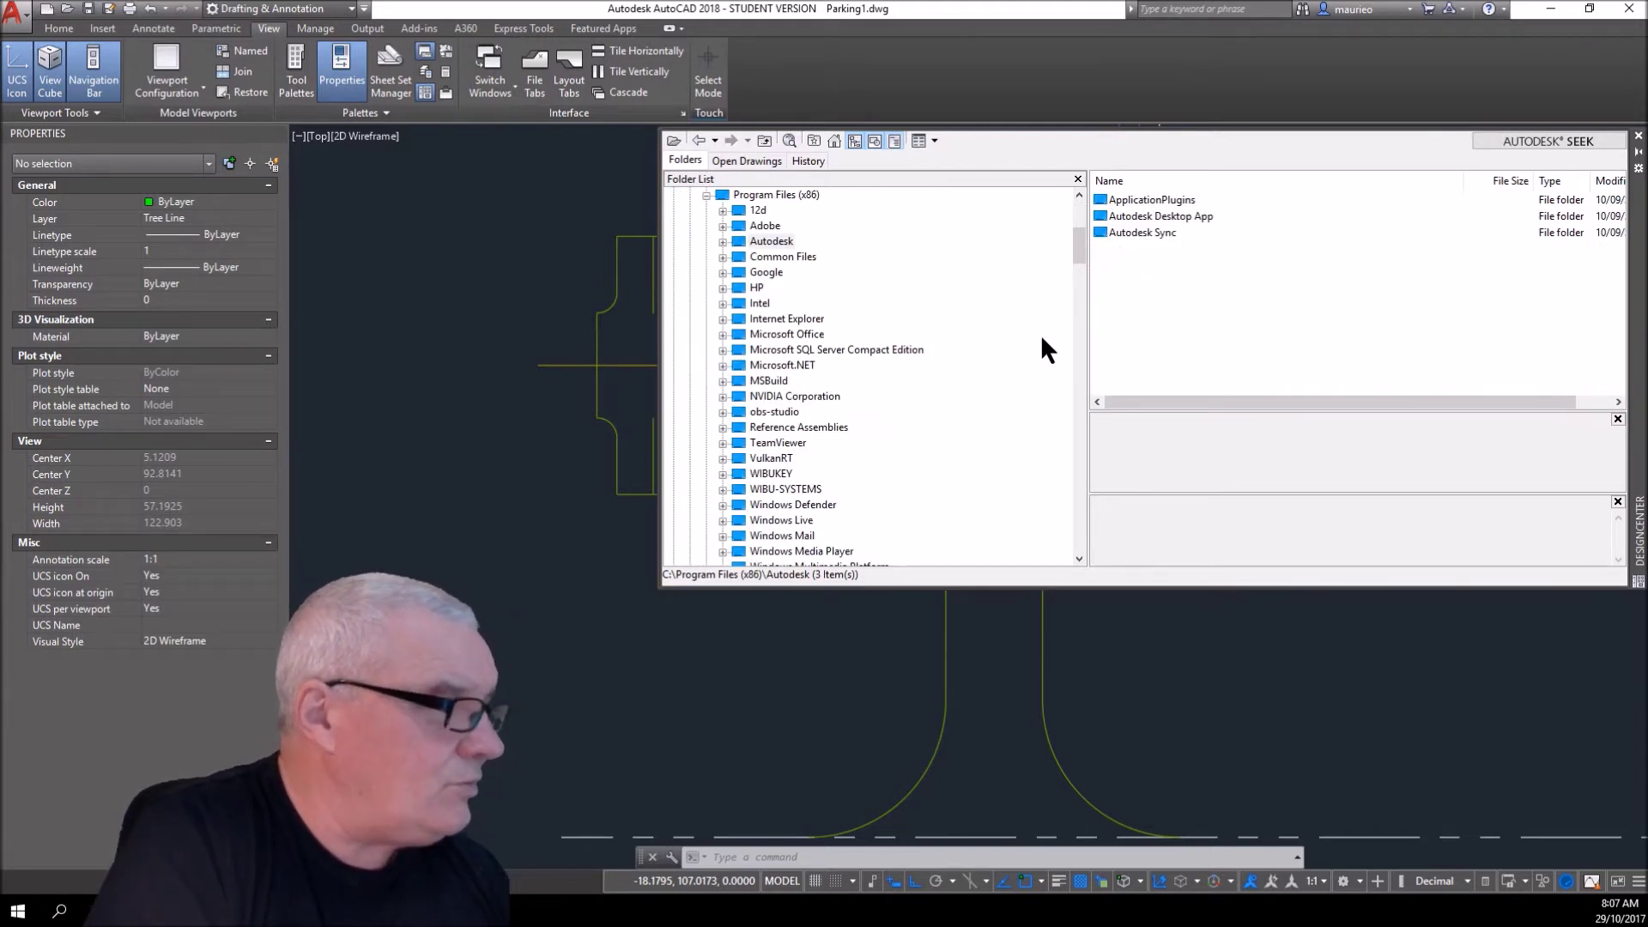
scroll(1079, 242, up, 2)
mouse_move(1080, 242)
mouse_down()
mouse_move(1082, 258)
mouse_move(1071, 227)
mouse_up()
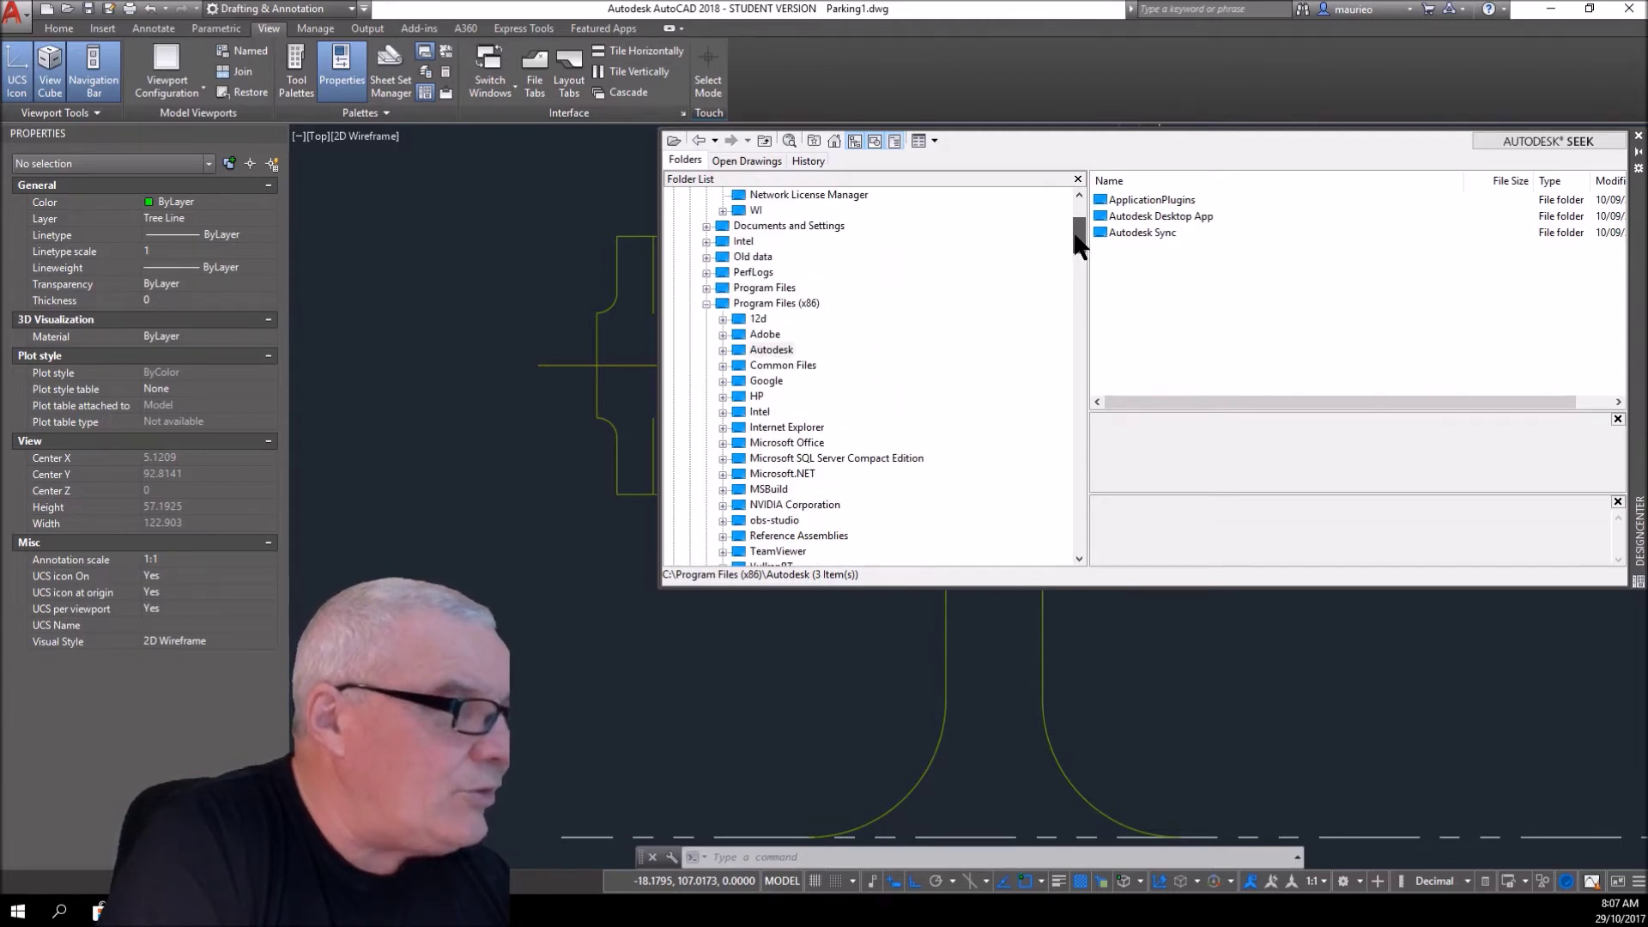
- Navigate to C:\Program Files\Autodesk\AutoCAD 2018 so its 29 subfolders are listed
click(705, 288)
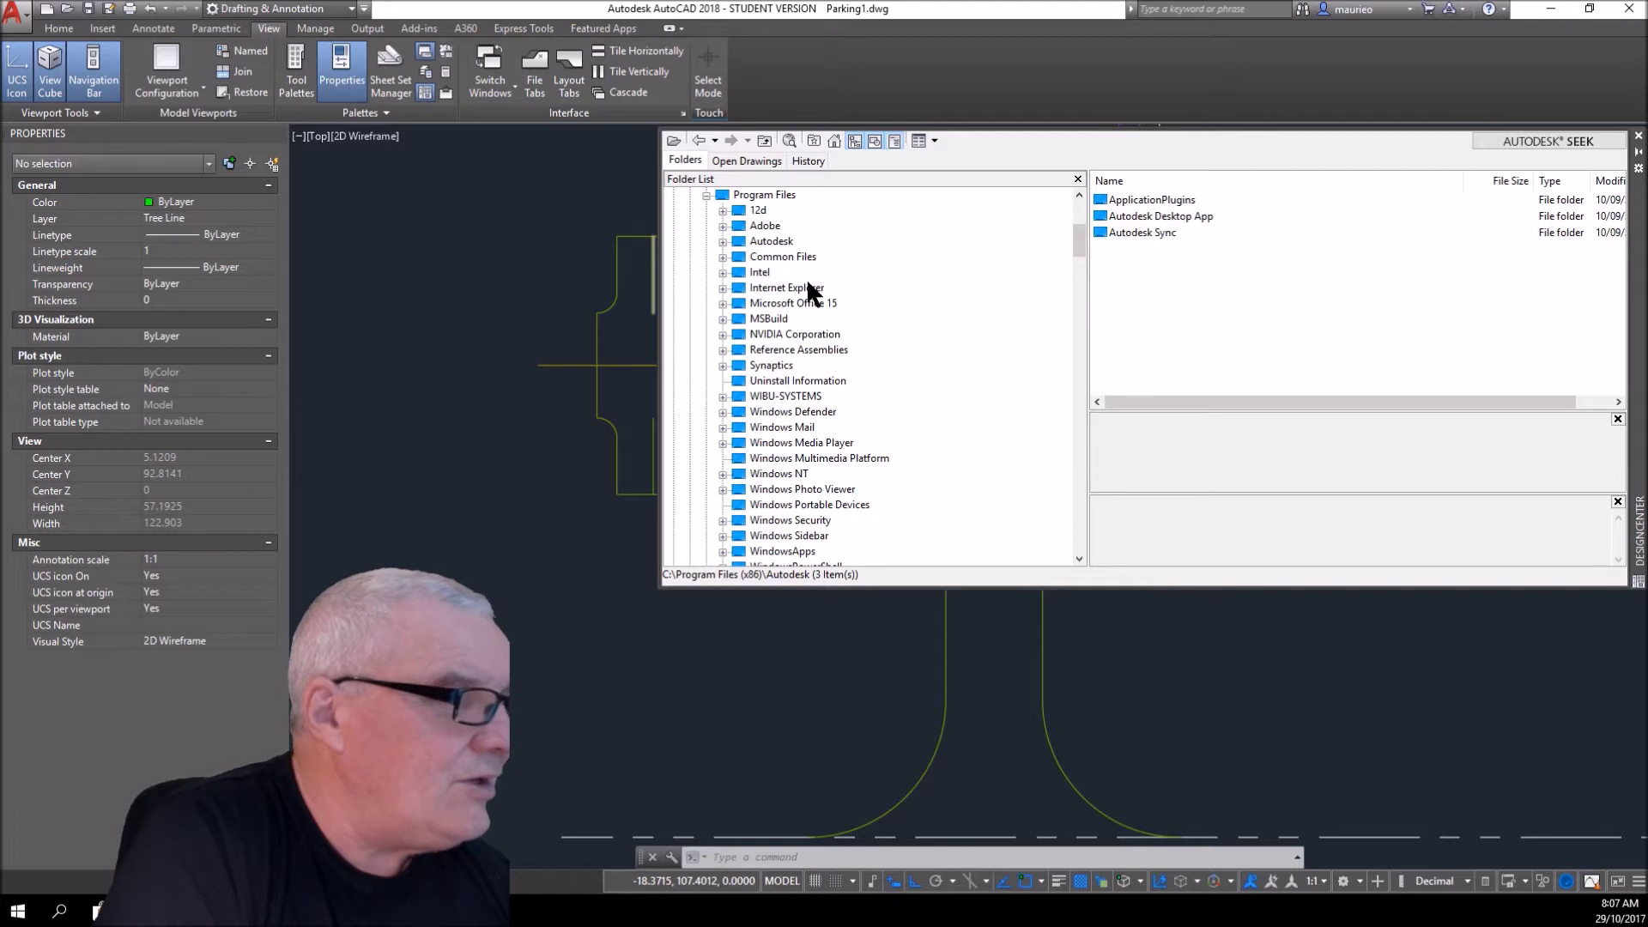
click(776, 241)
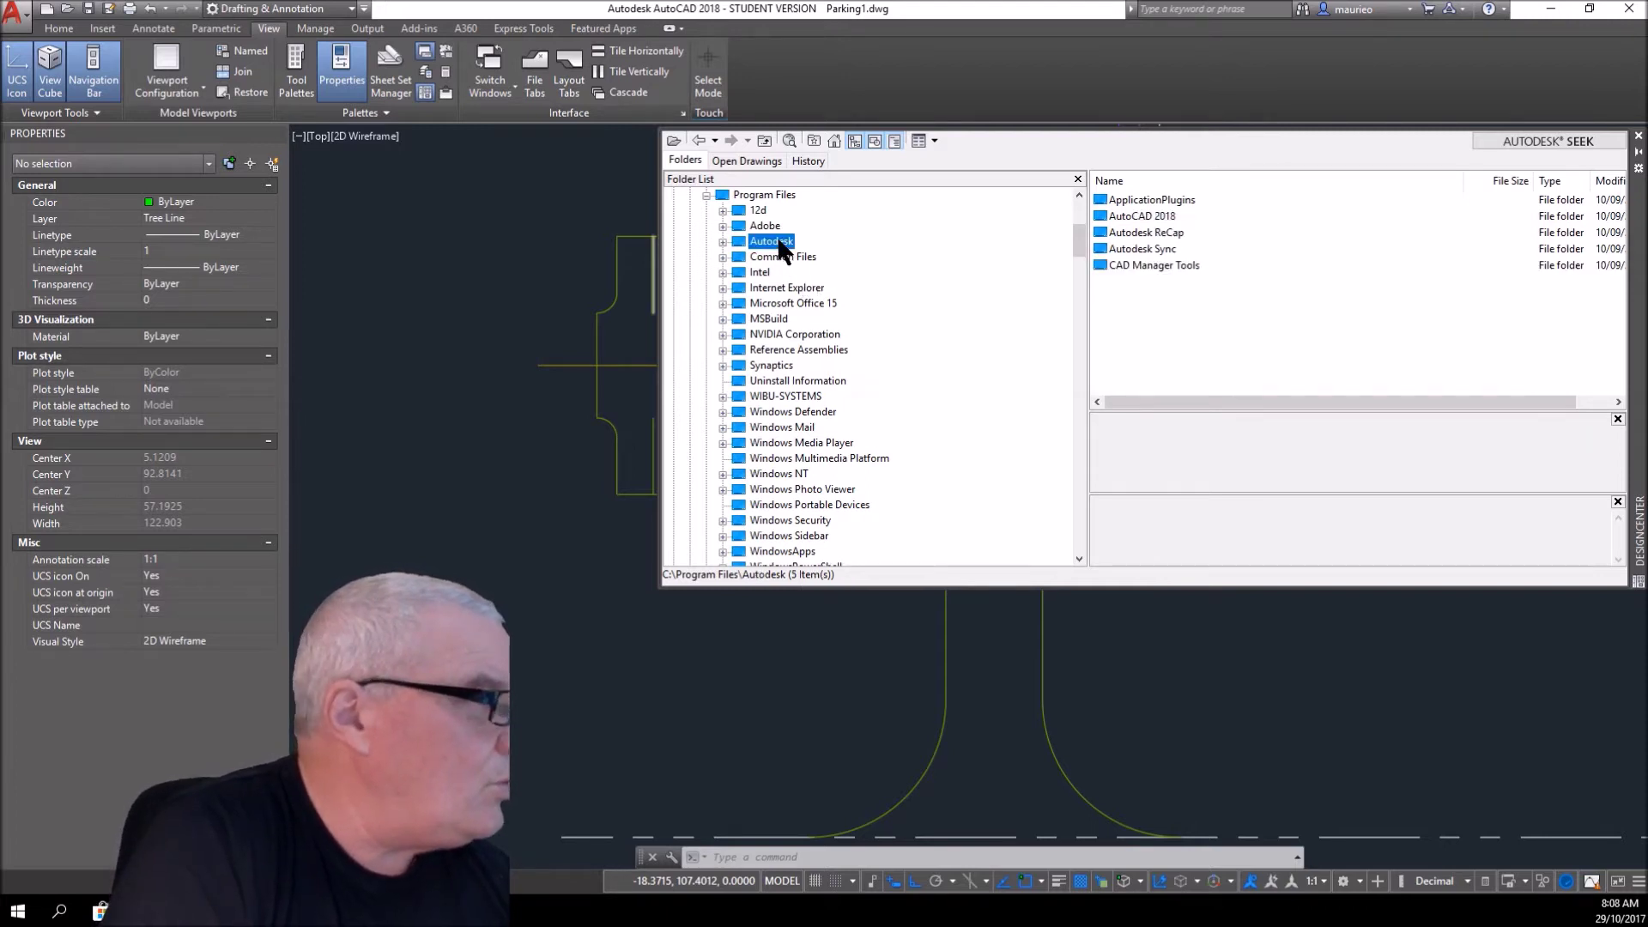
double_click(1104, 211)
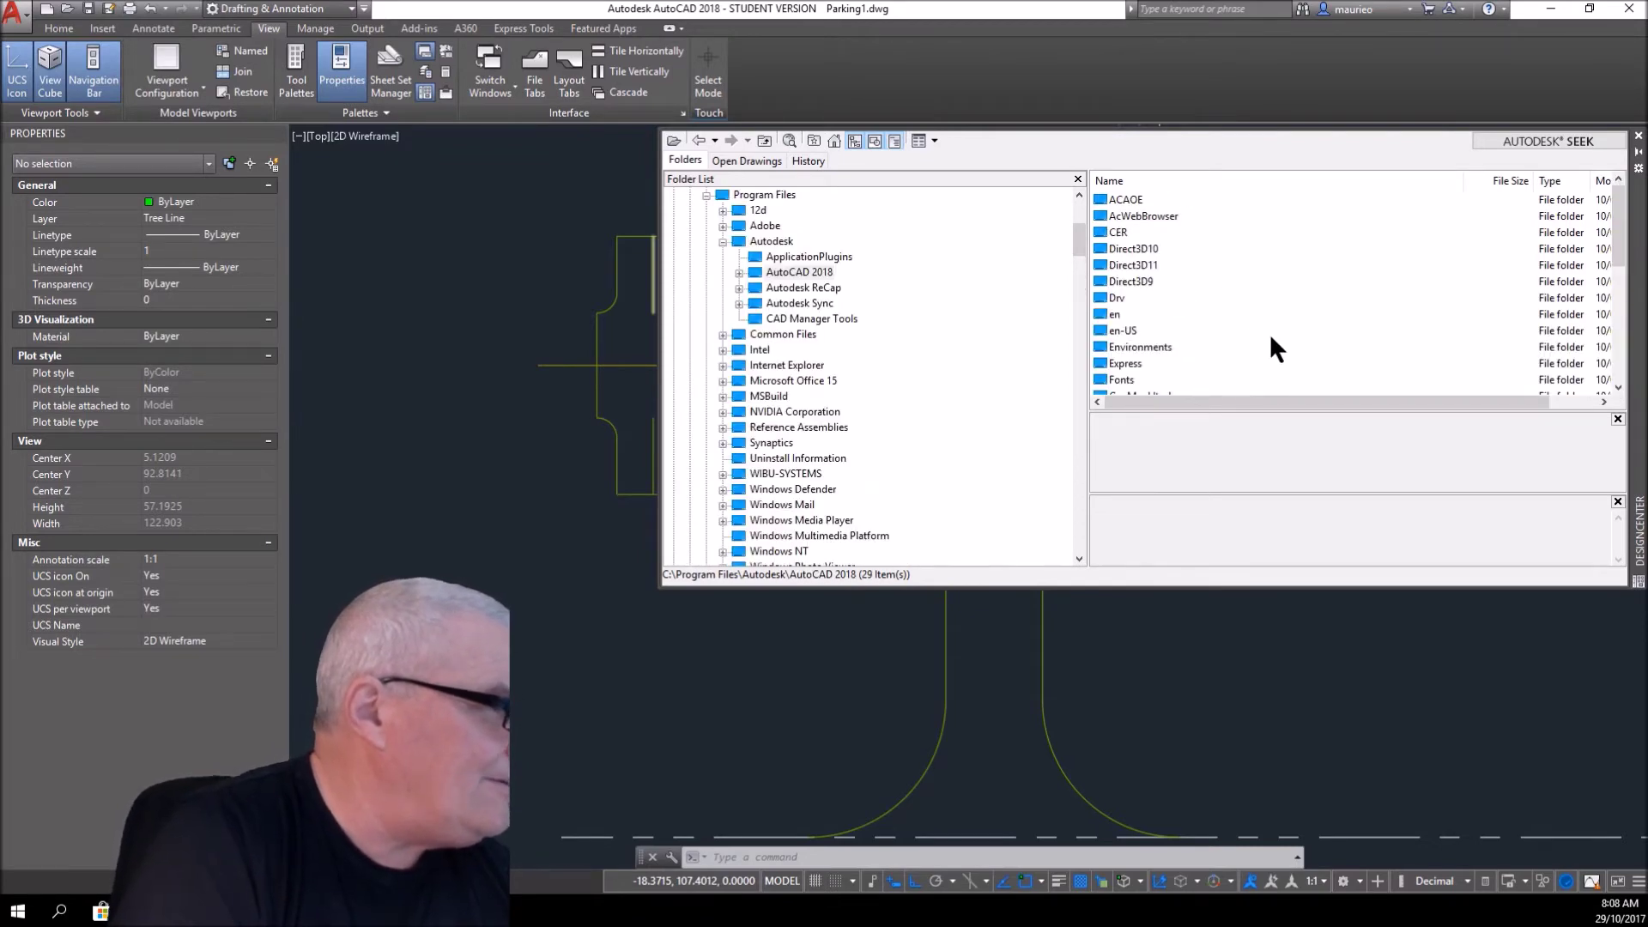
double_click(1105, 331)
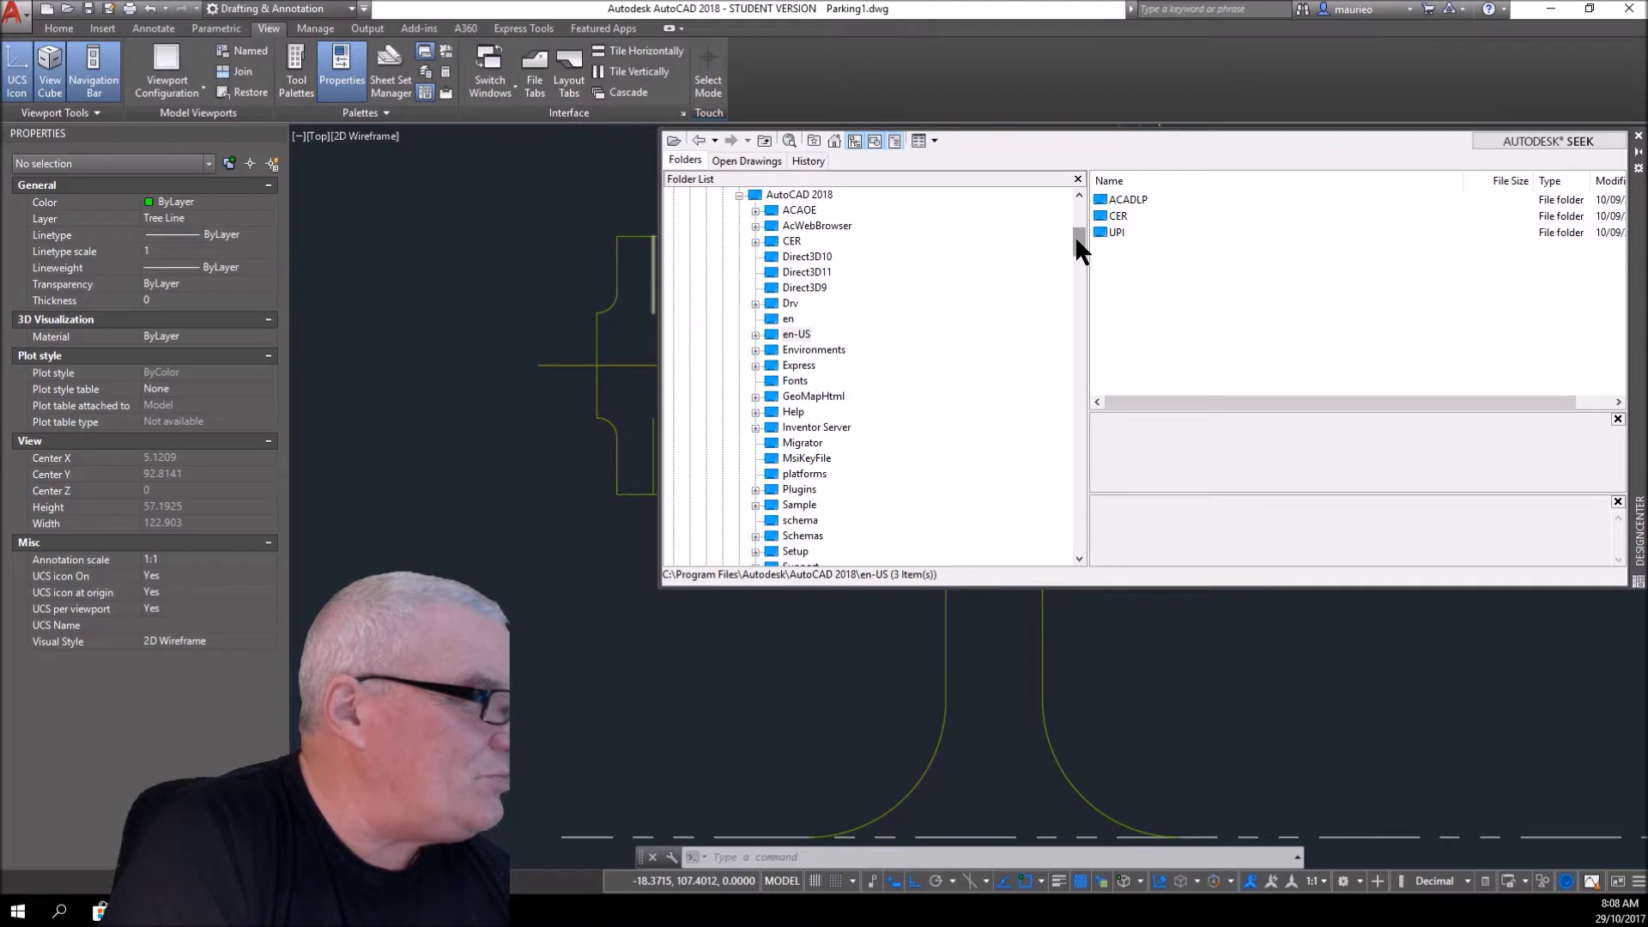
drag(1075, 235, 1079, 228)
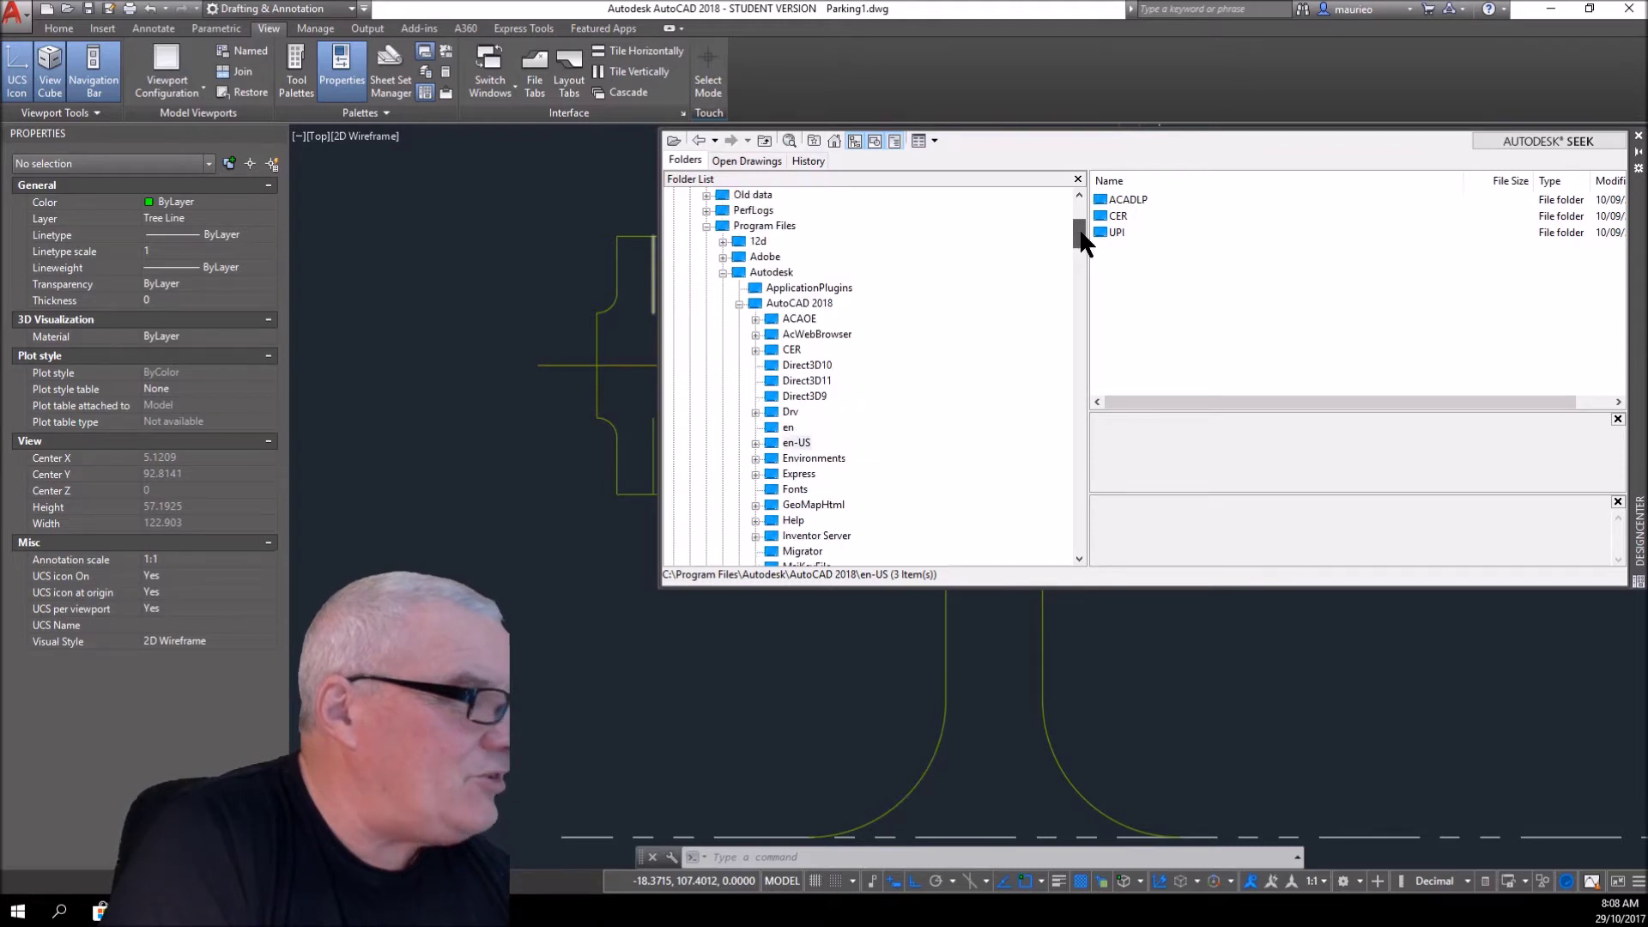
double_click(815, 300)
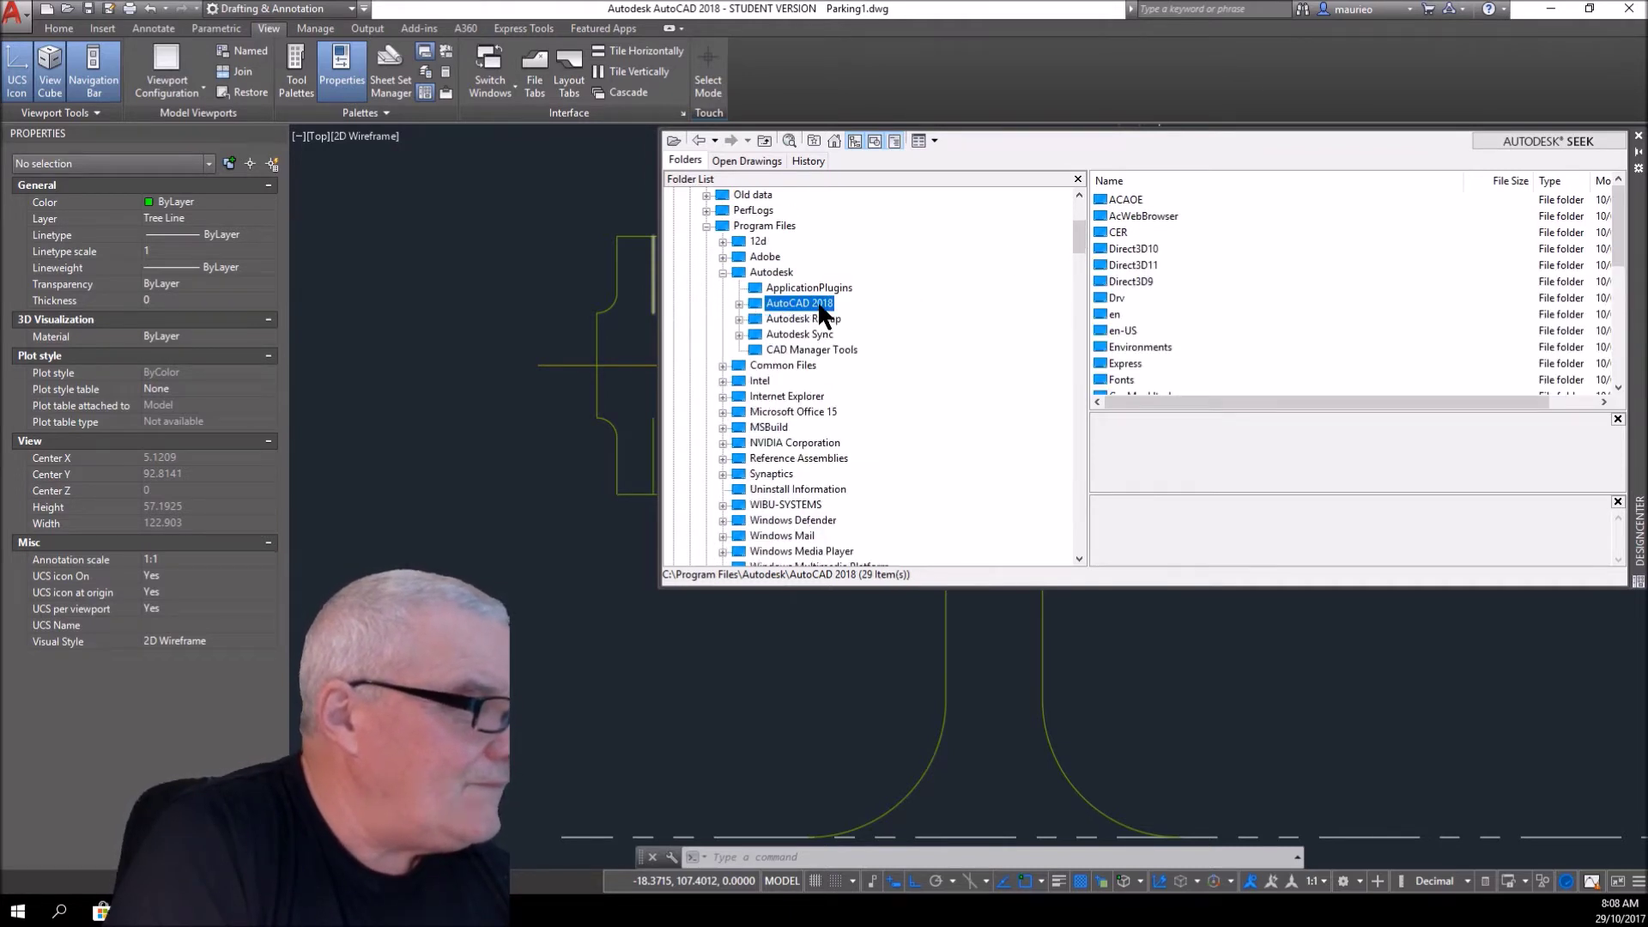
- Look through the AutoCAD 2018 en-US and en folders, then reset the Program Files tree
click(739, 304)
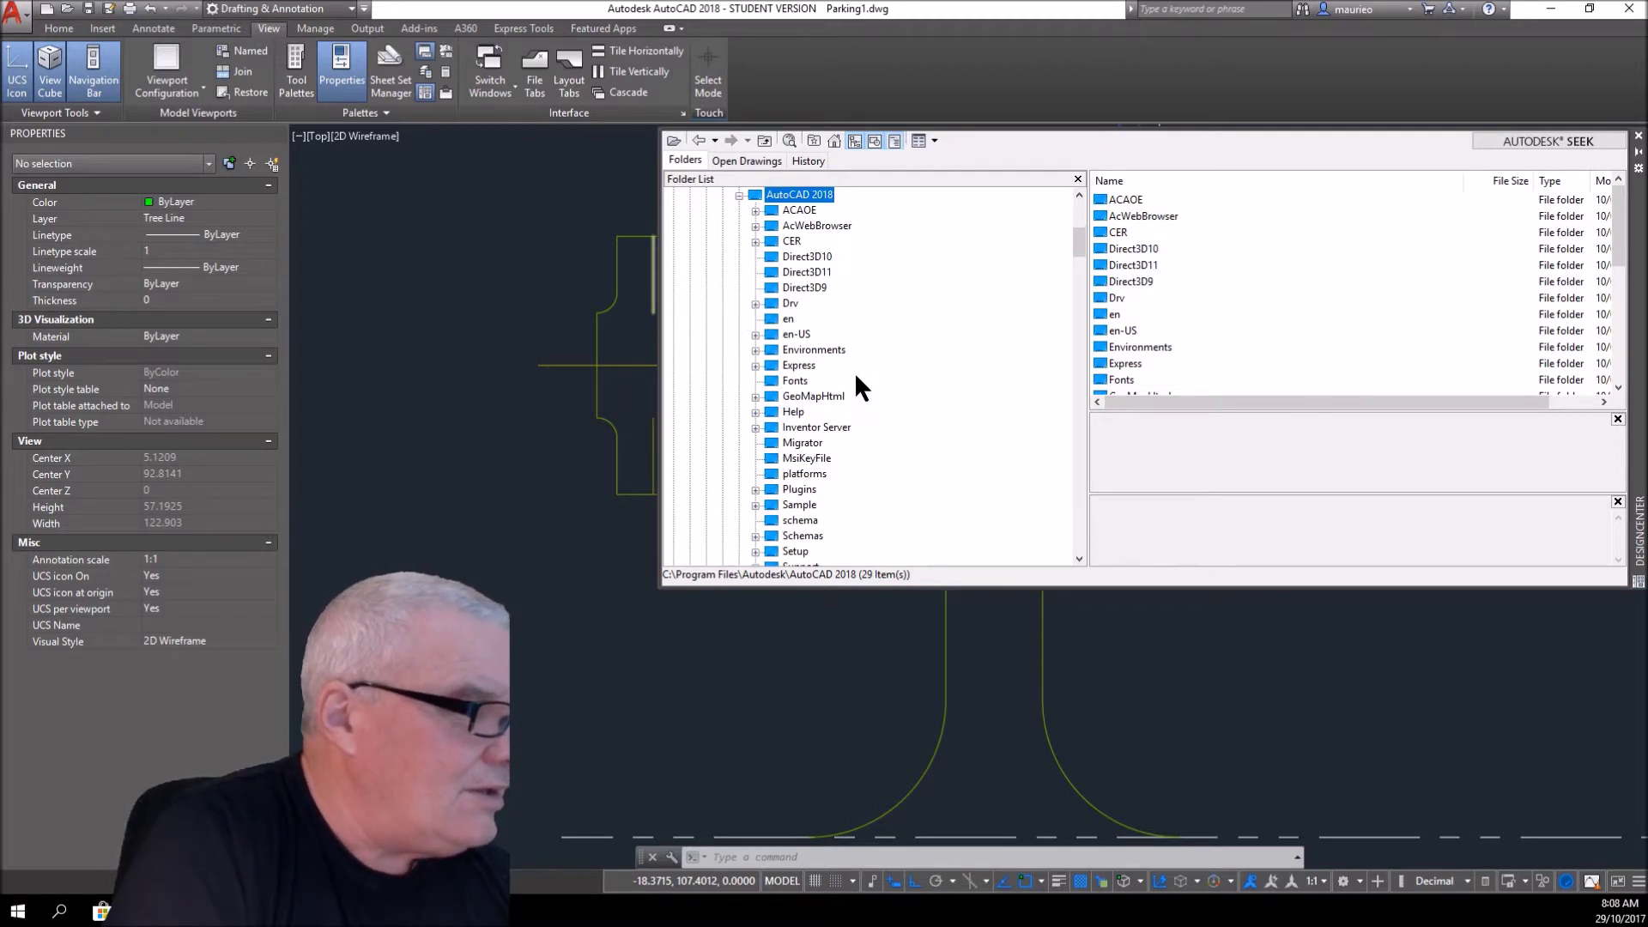
click(797, 334)
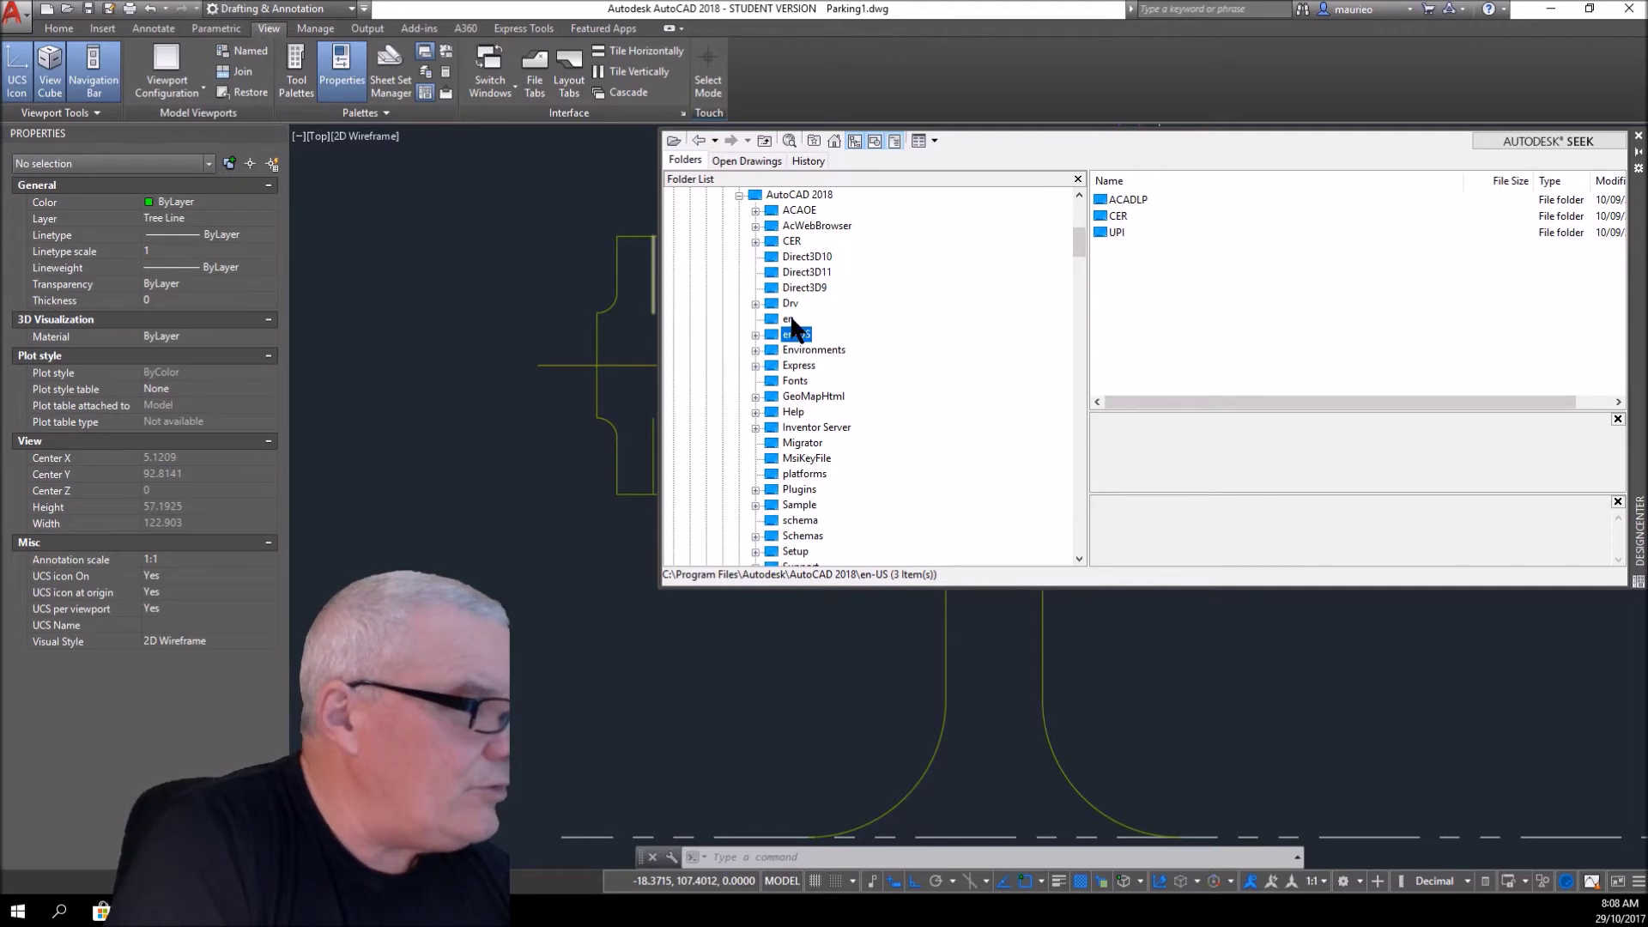
click(789, 320)
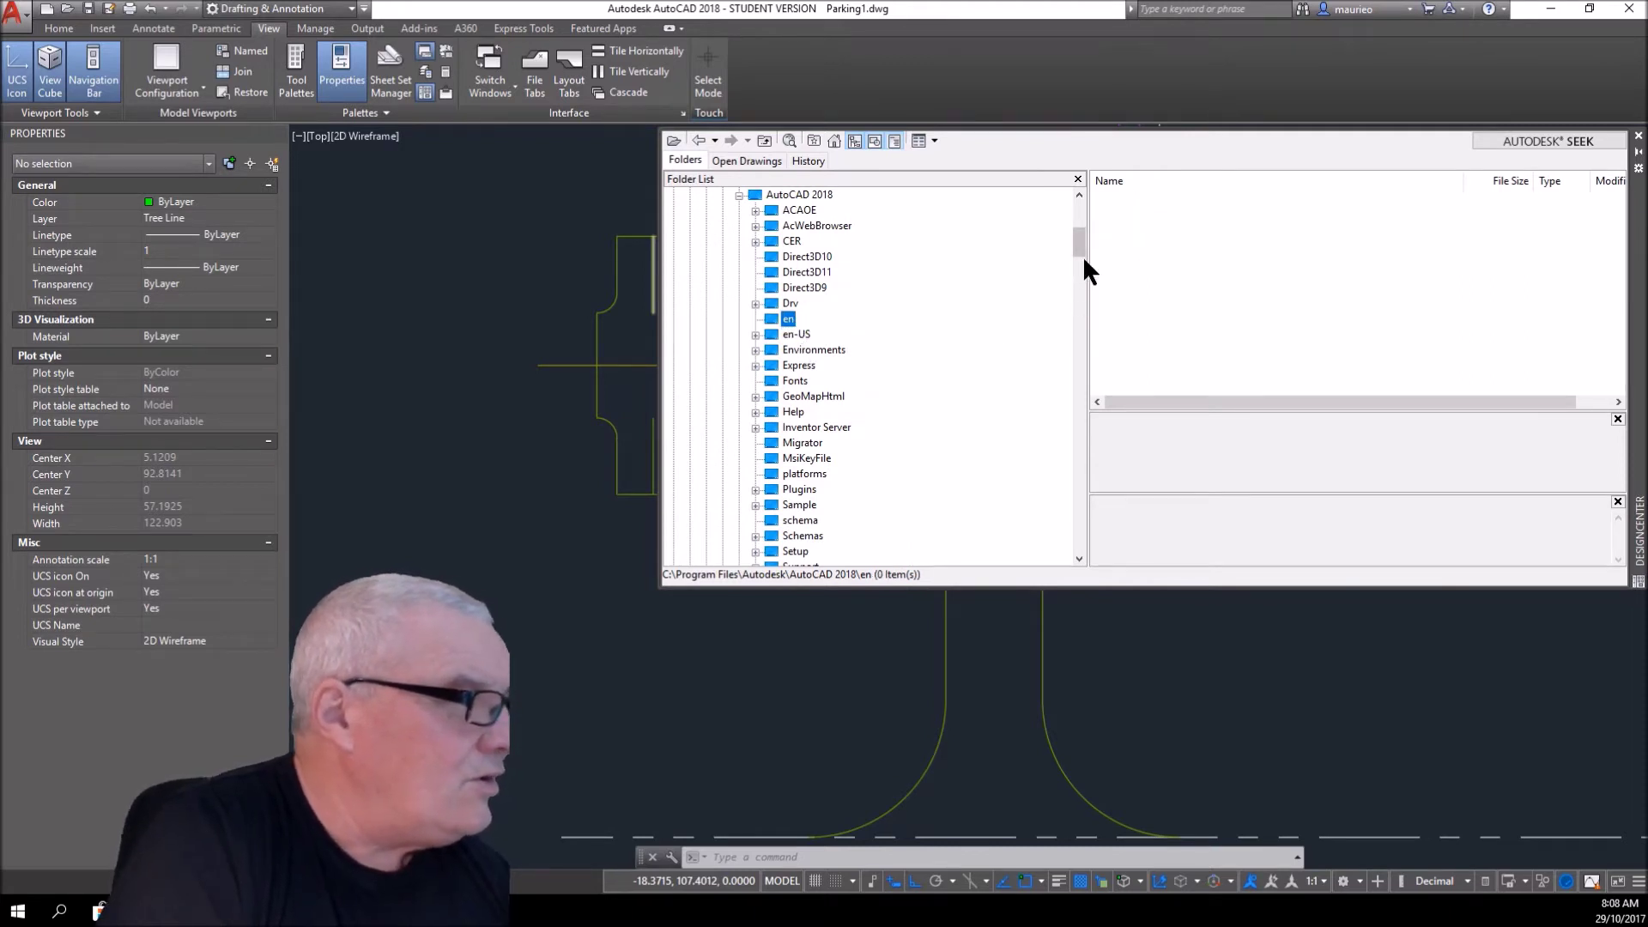
scroll(1078, 230, up, 4)
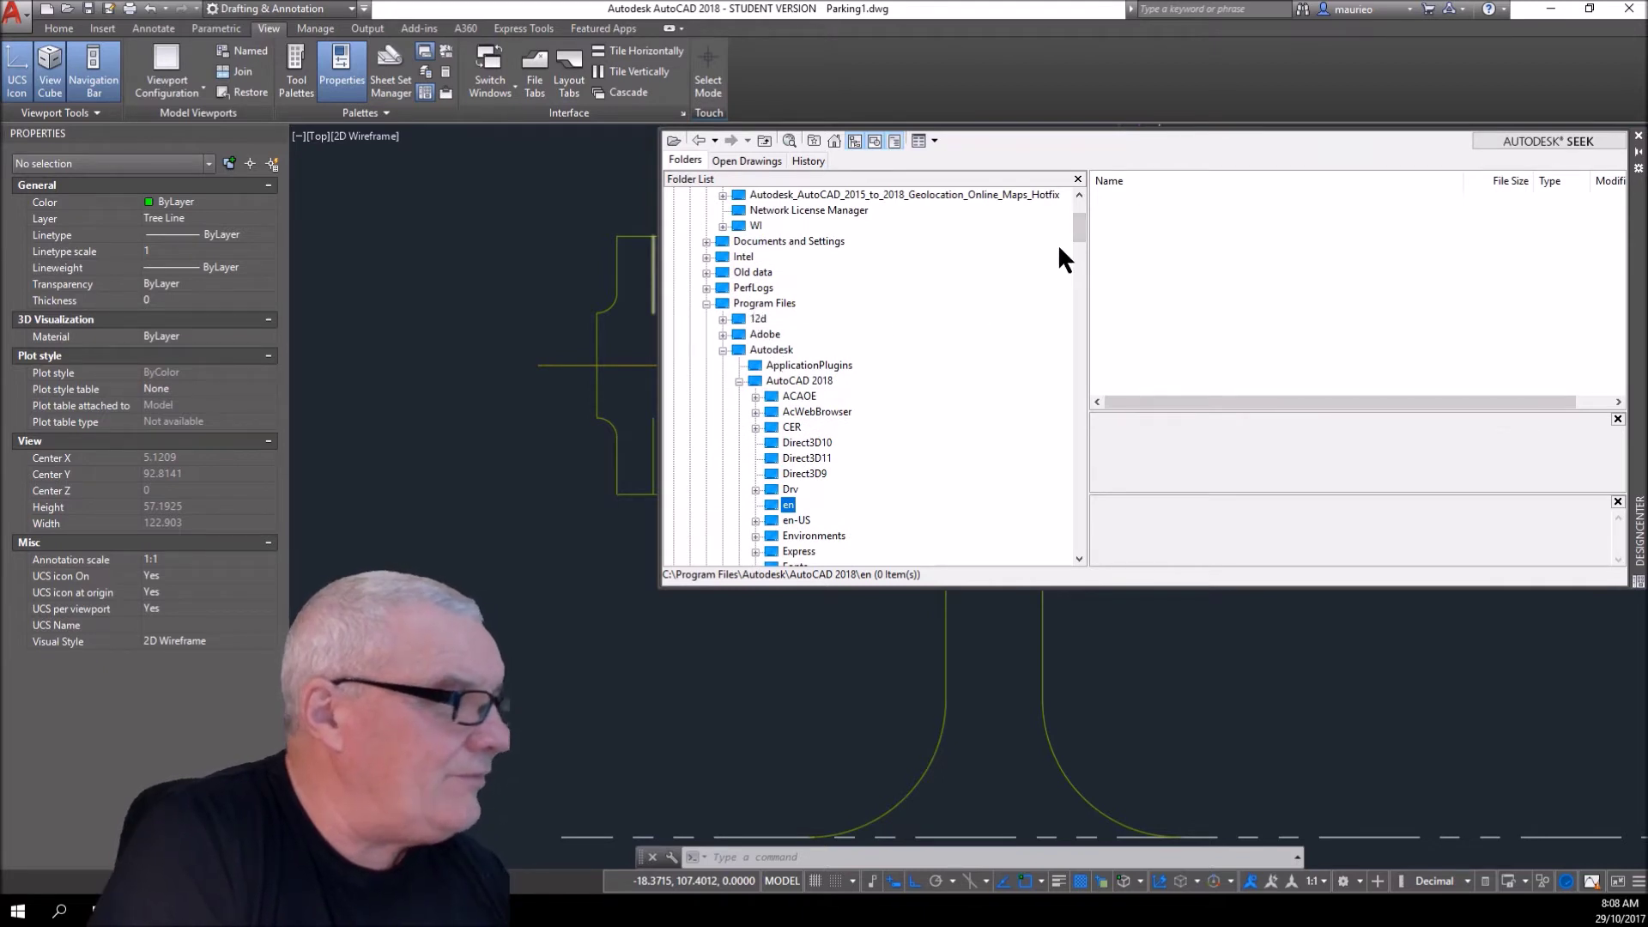
drag(1079, 213, 1090, 254)
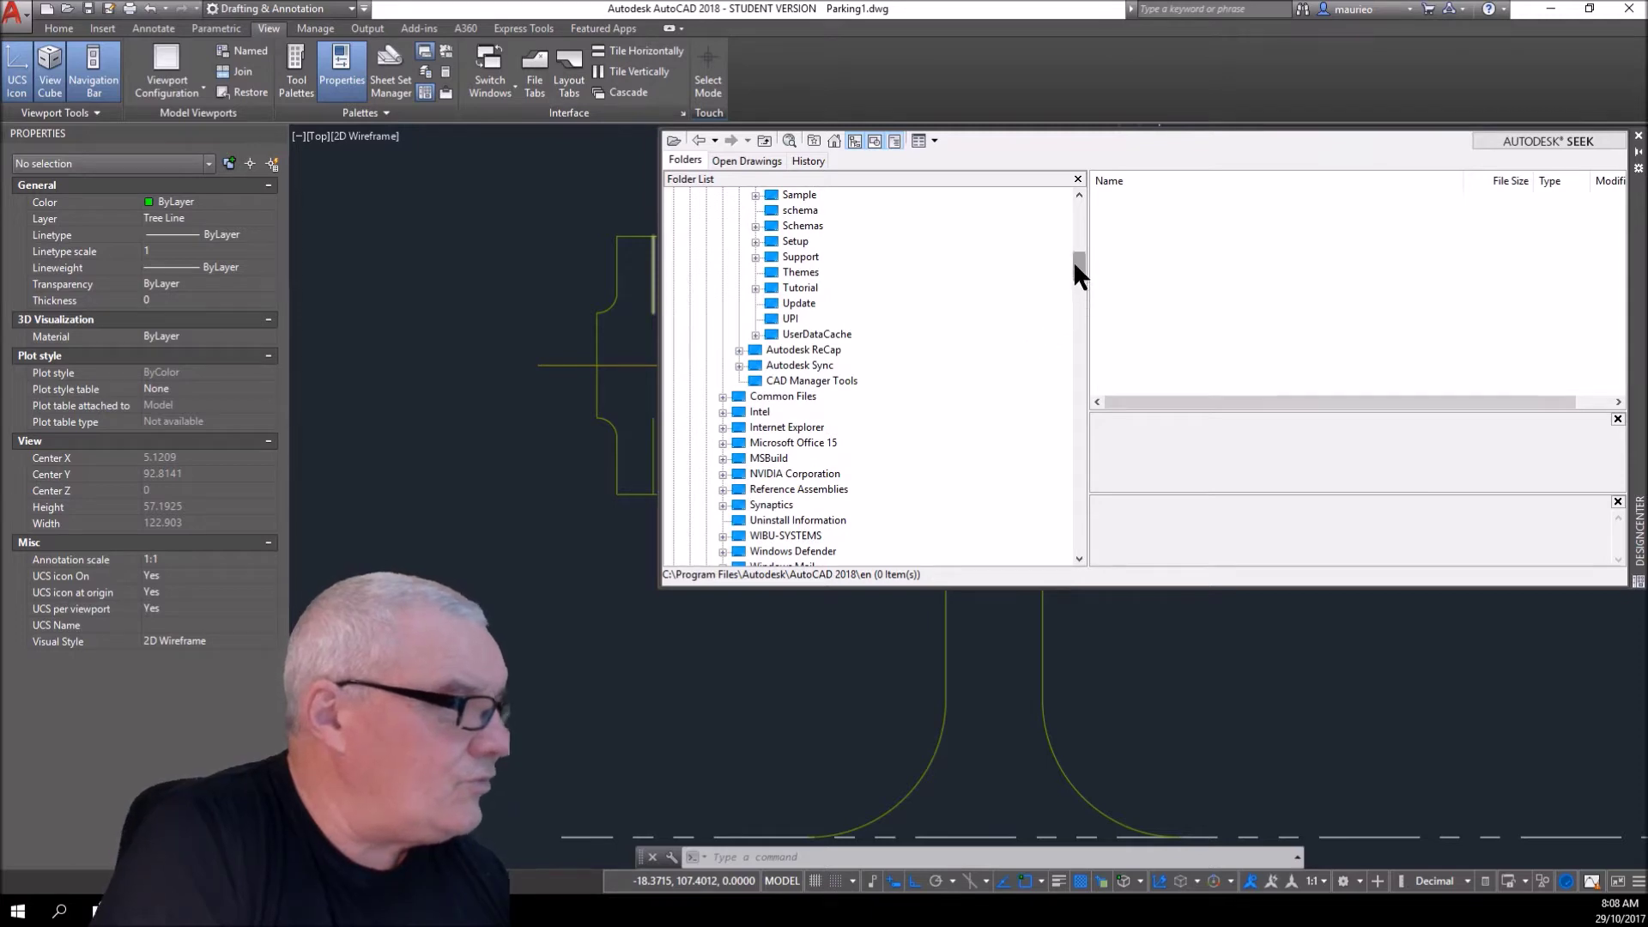
drag(1074, 262, 1095, 220)
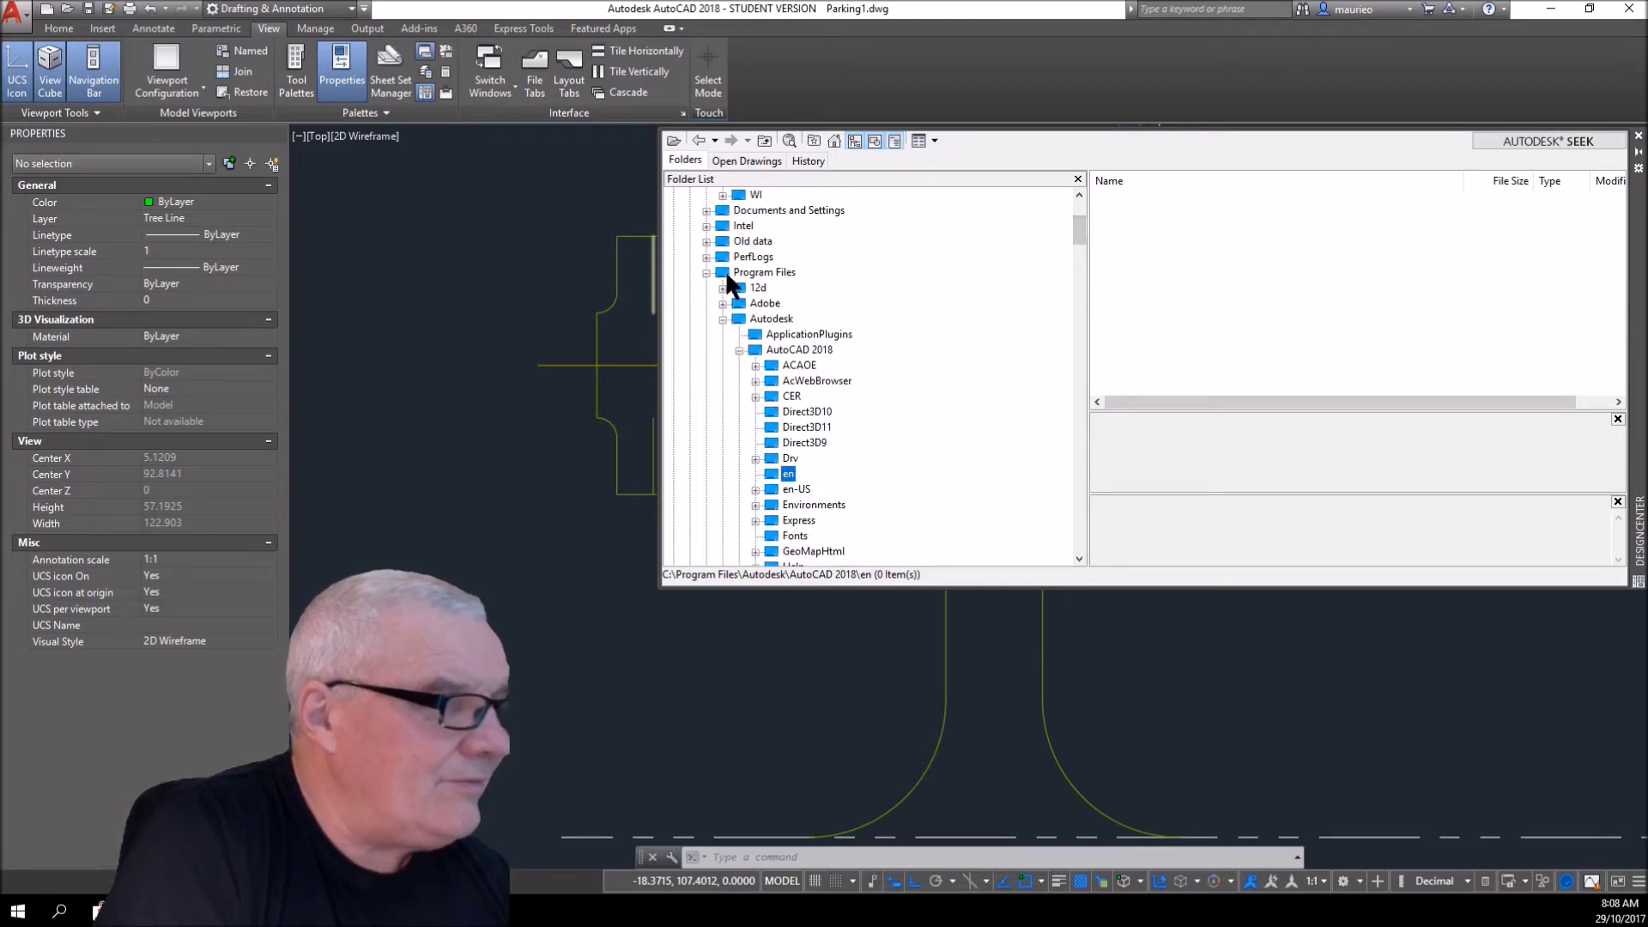
click(705, 272)
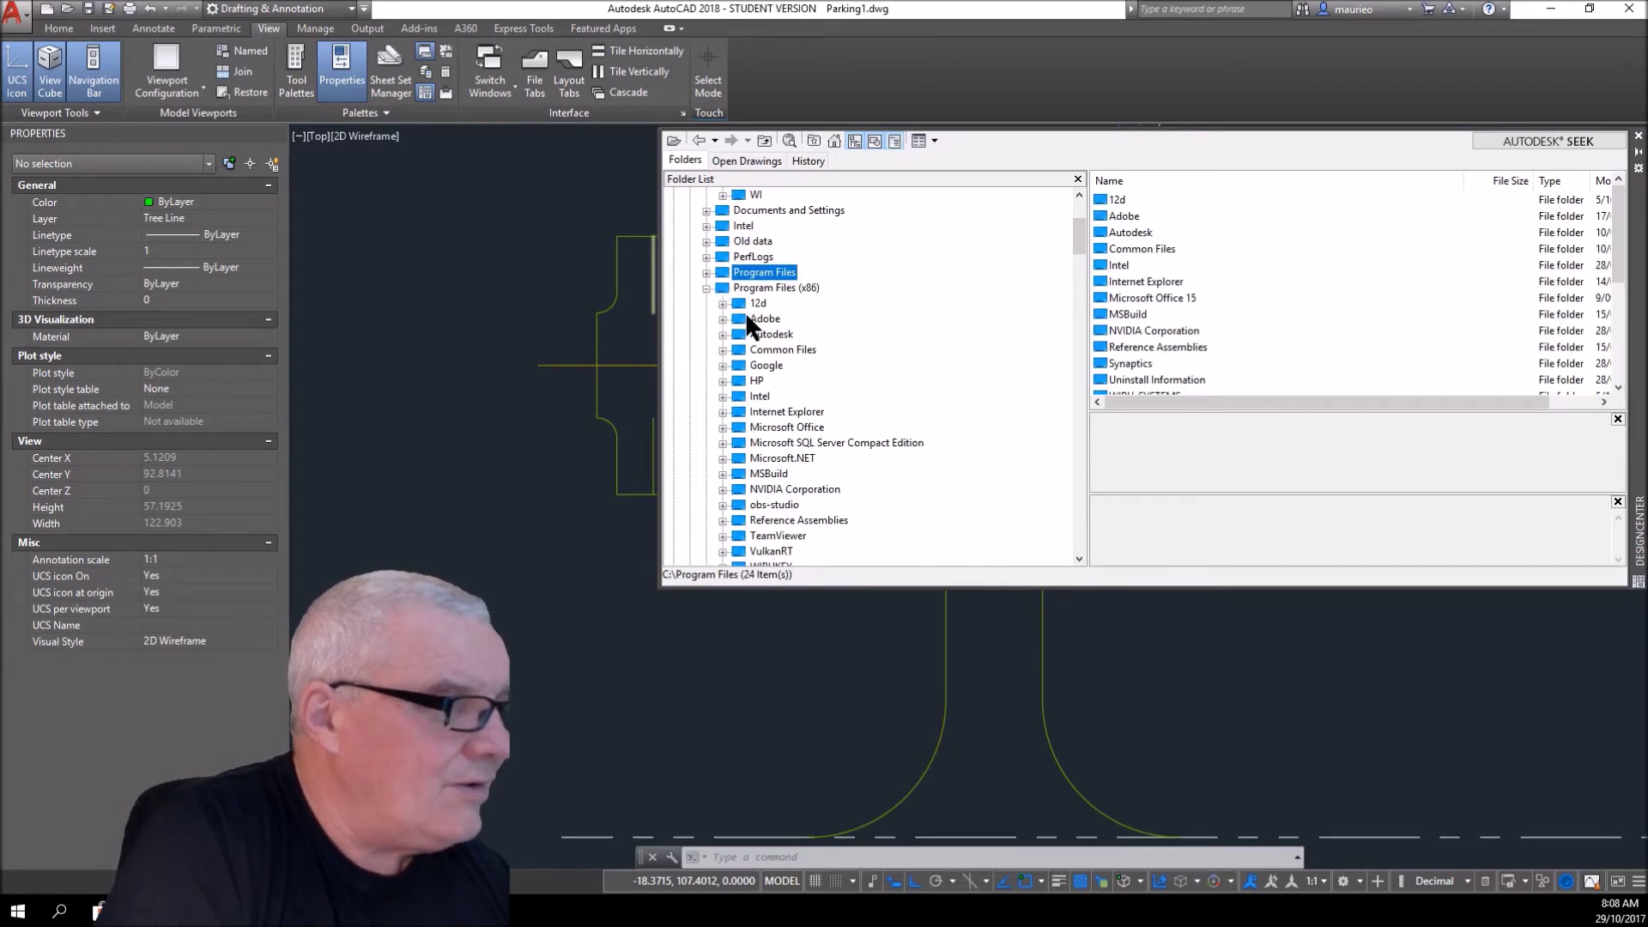
click(707, 287)
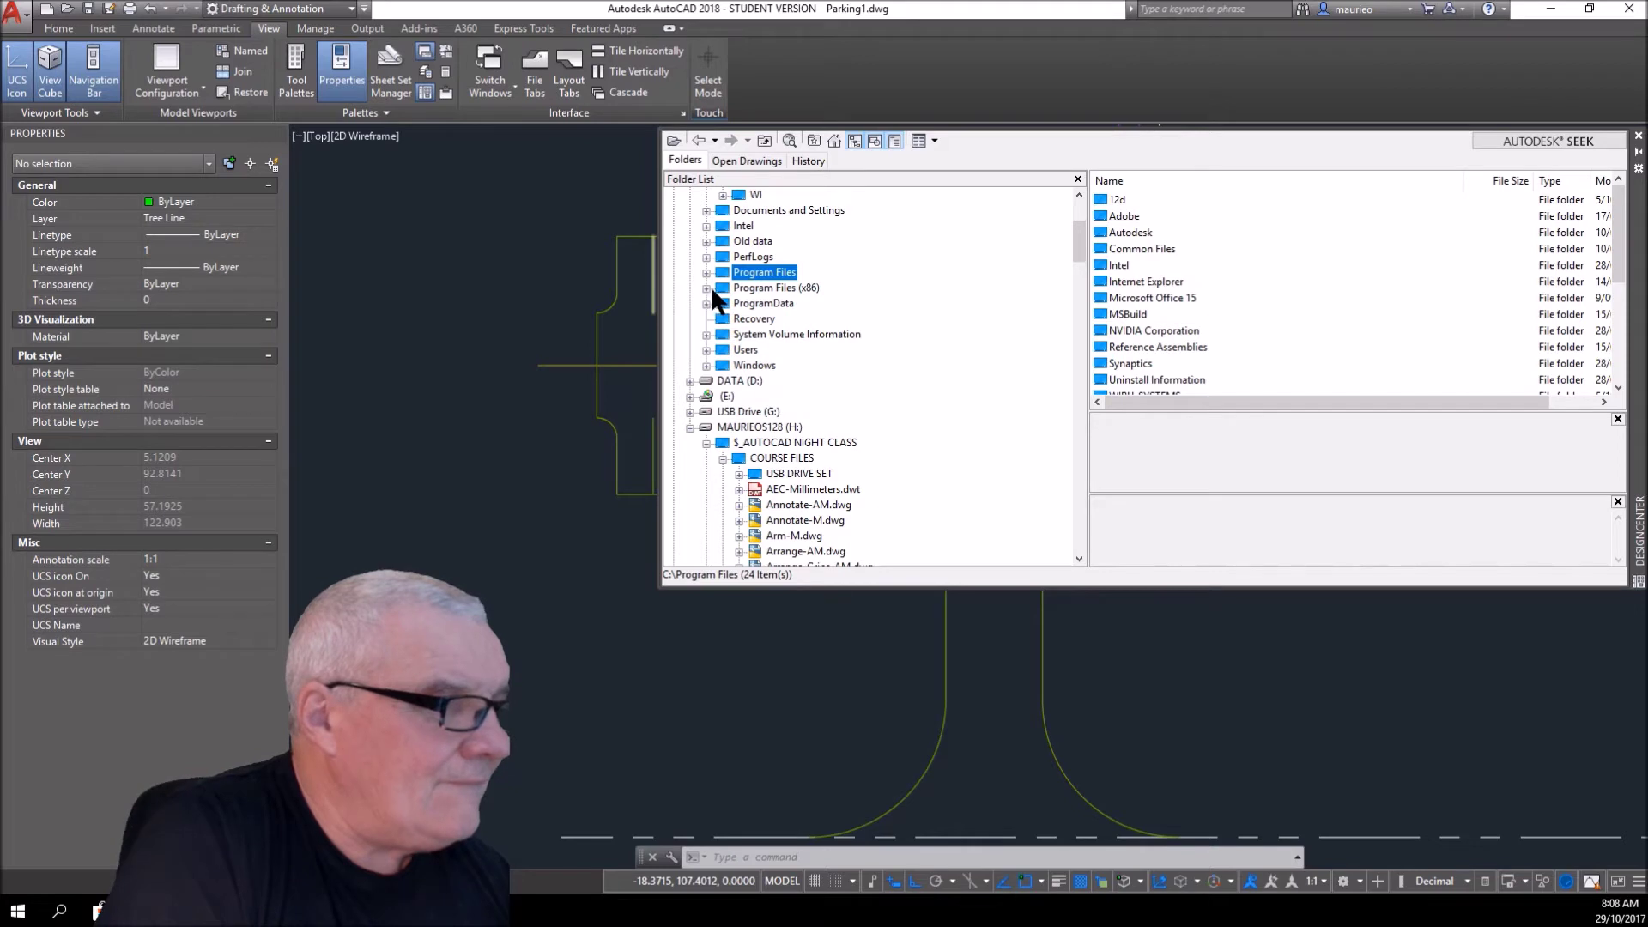
click(706, 272)
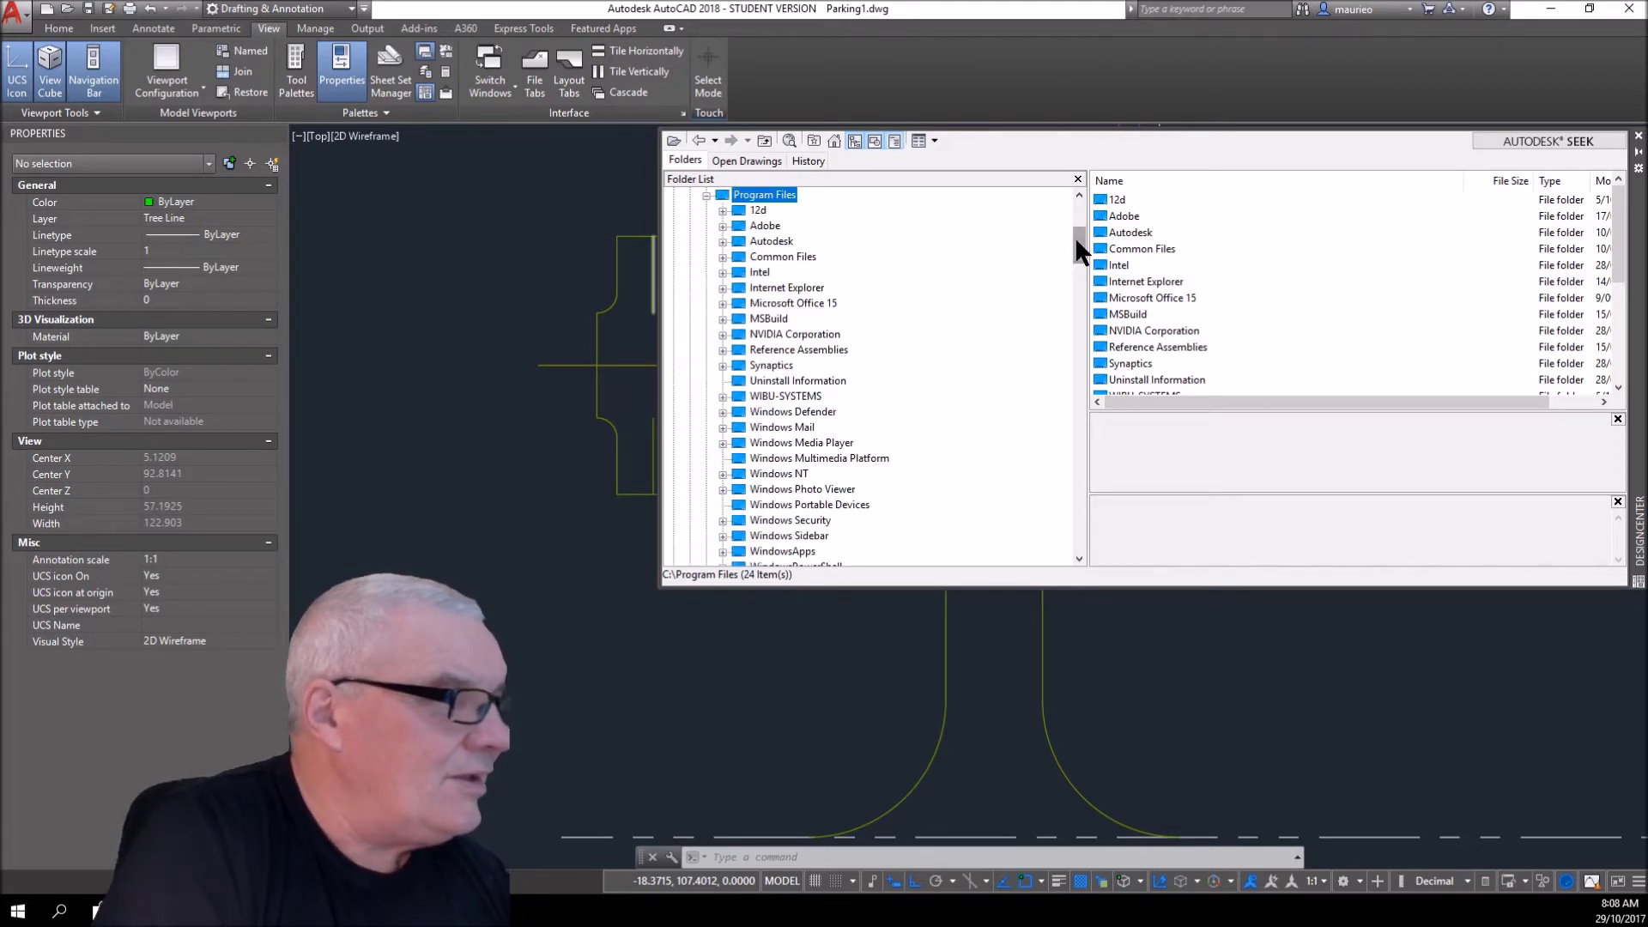
scroll(1078, 245, down, 1)
scroll(1078, 244, up, 1)
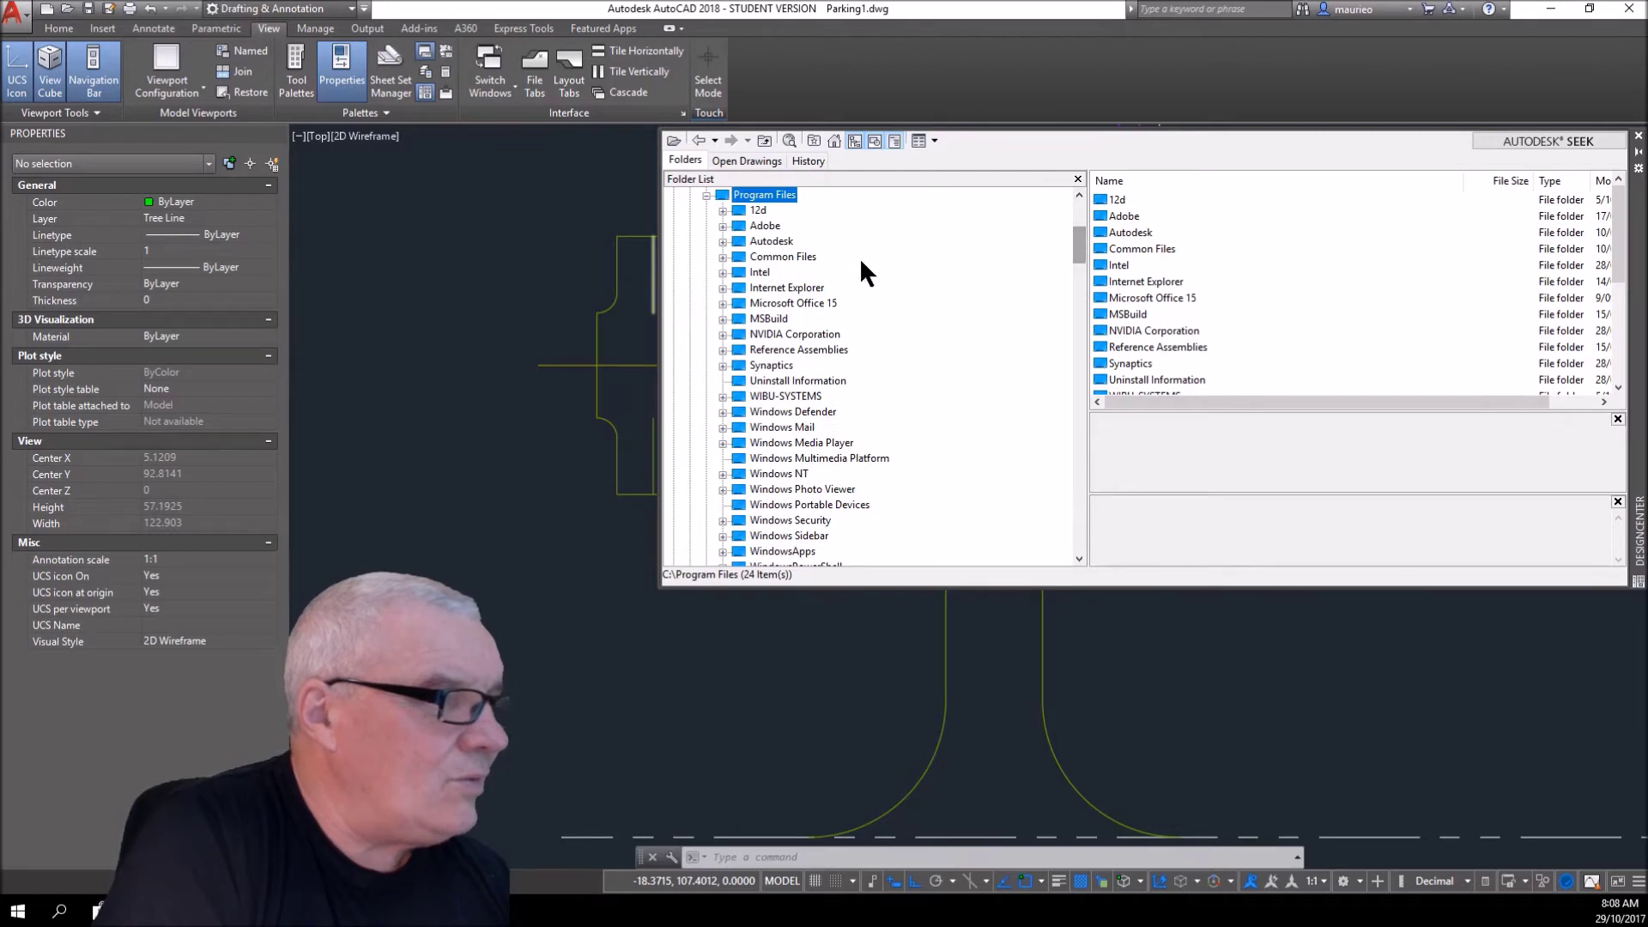
- Open Autodesk > AutoCAD 2018 > Sample > en-us > DesignCenter to list the 16 sample drawings
click(722, 241)
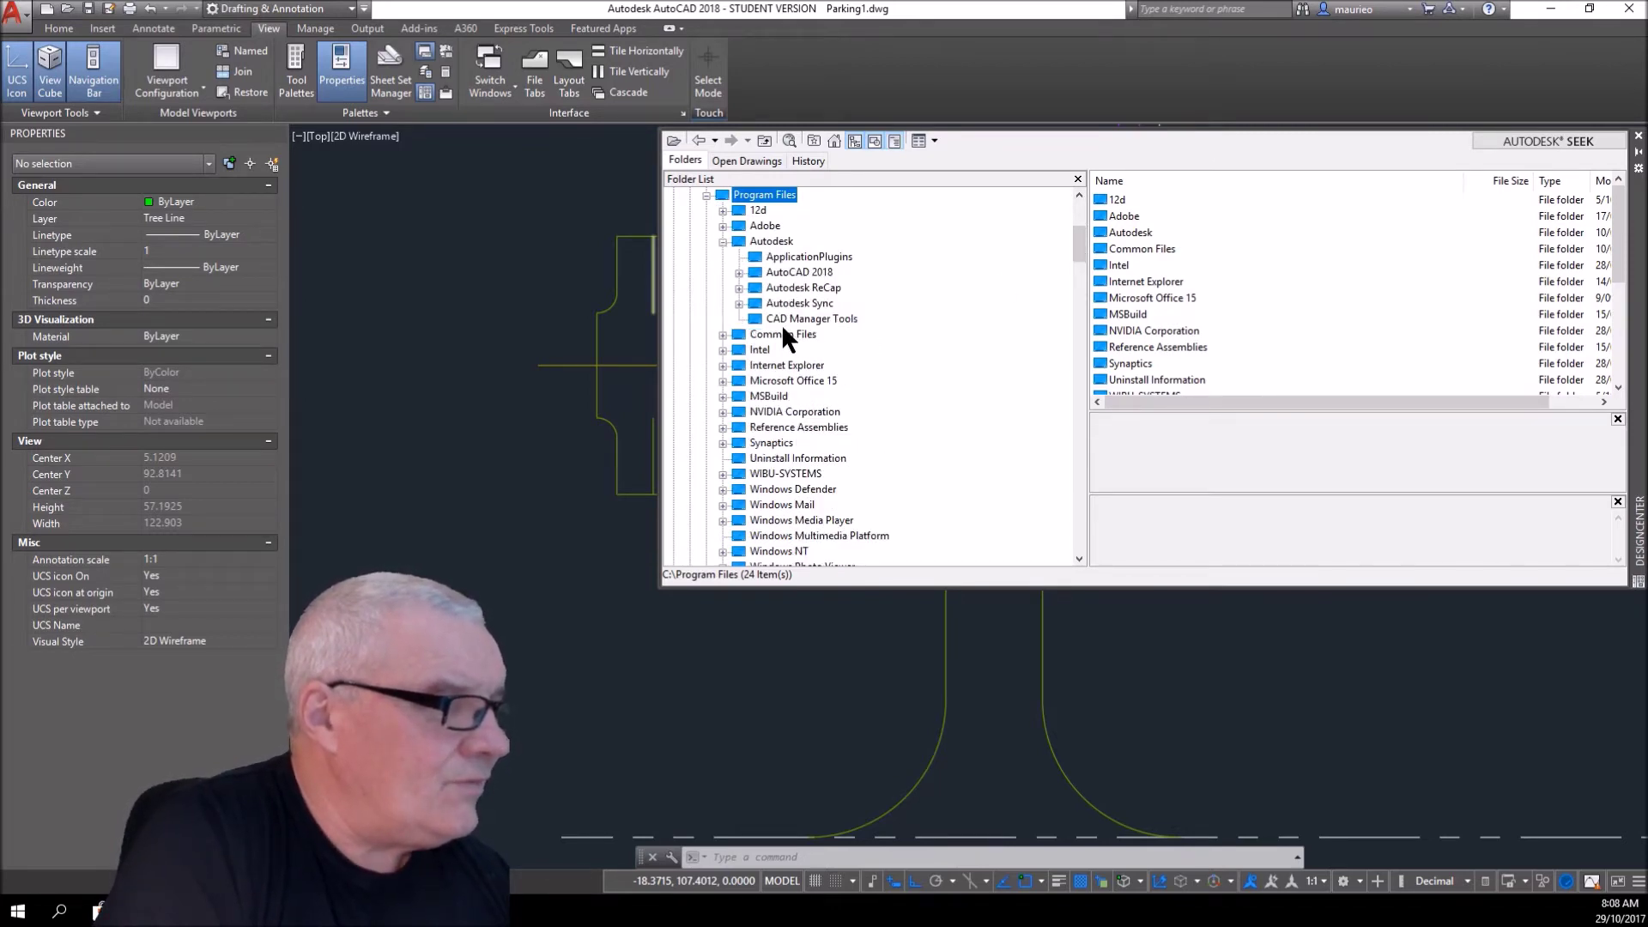
click(739, 272)
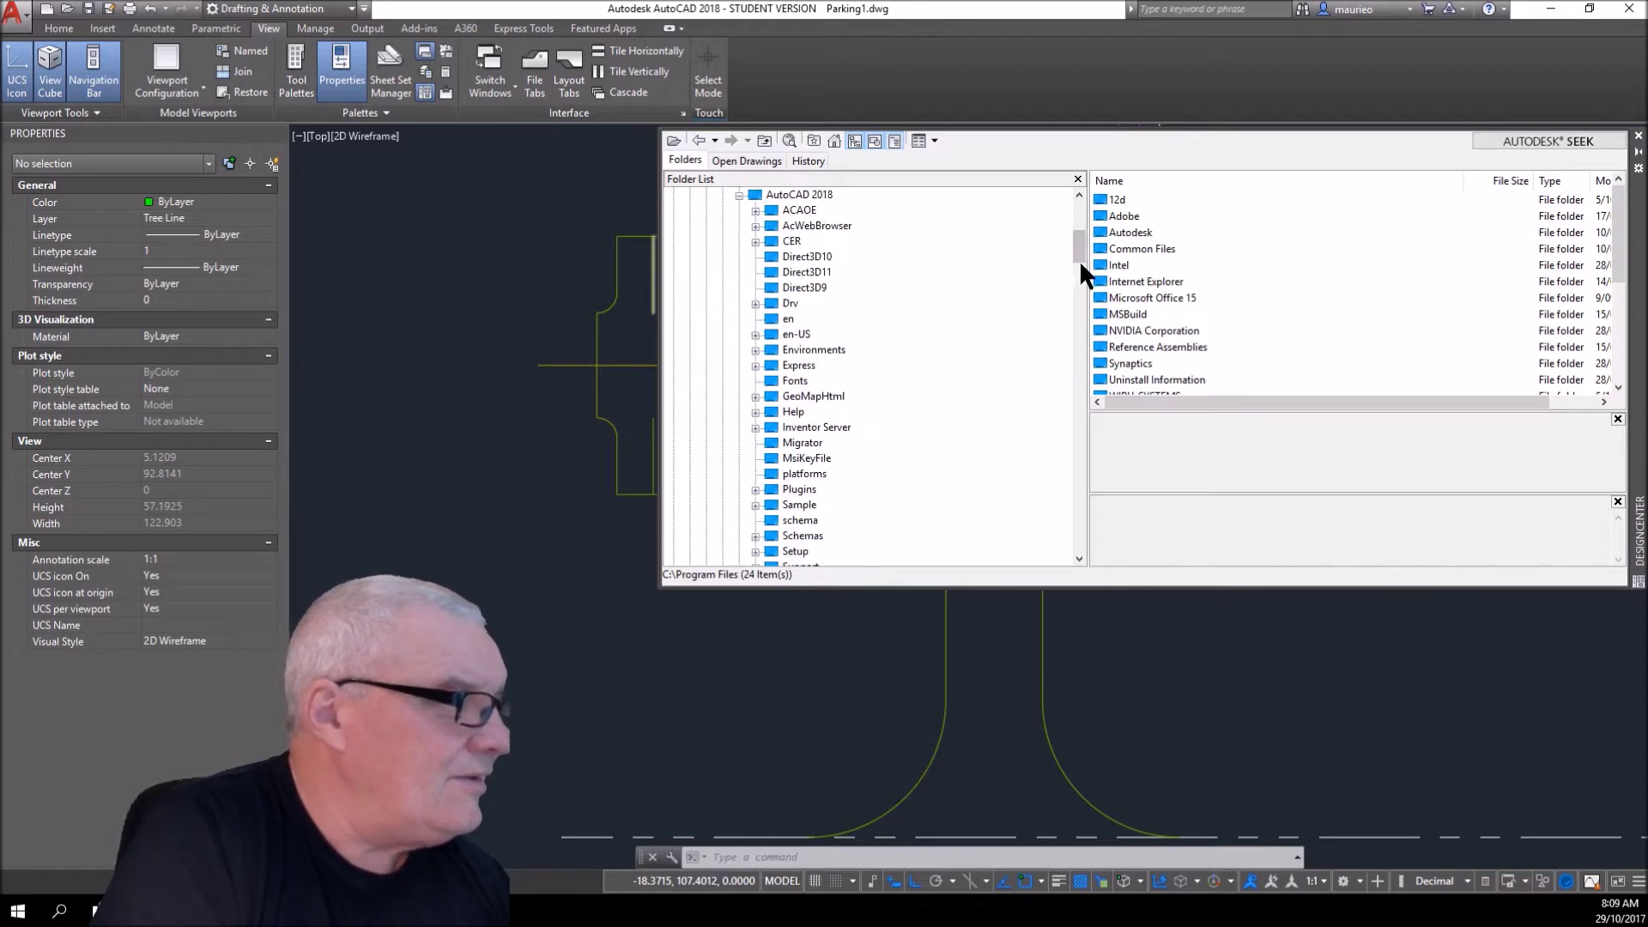
drag(1075, 240, 1080, 255)
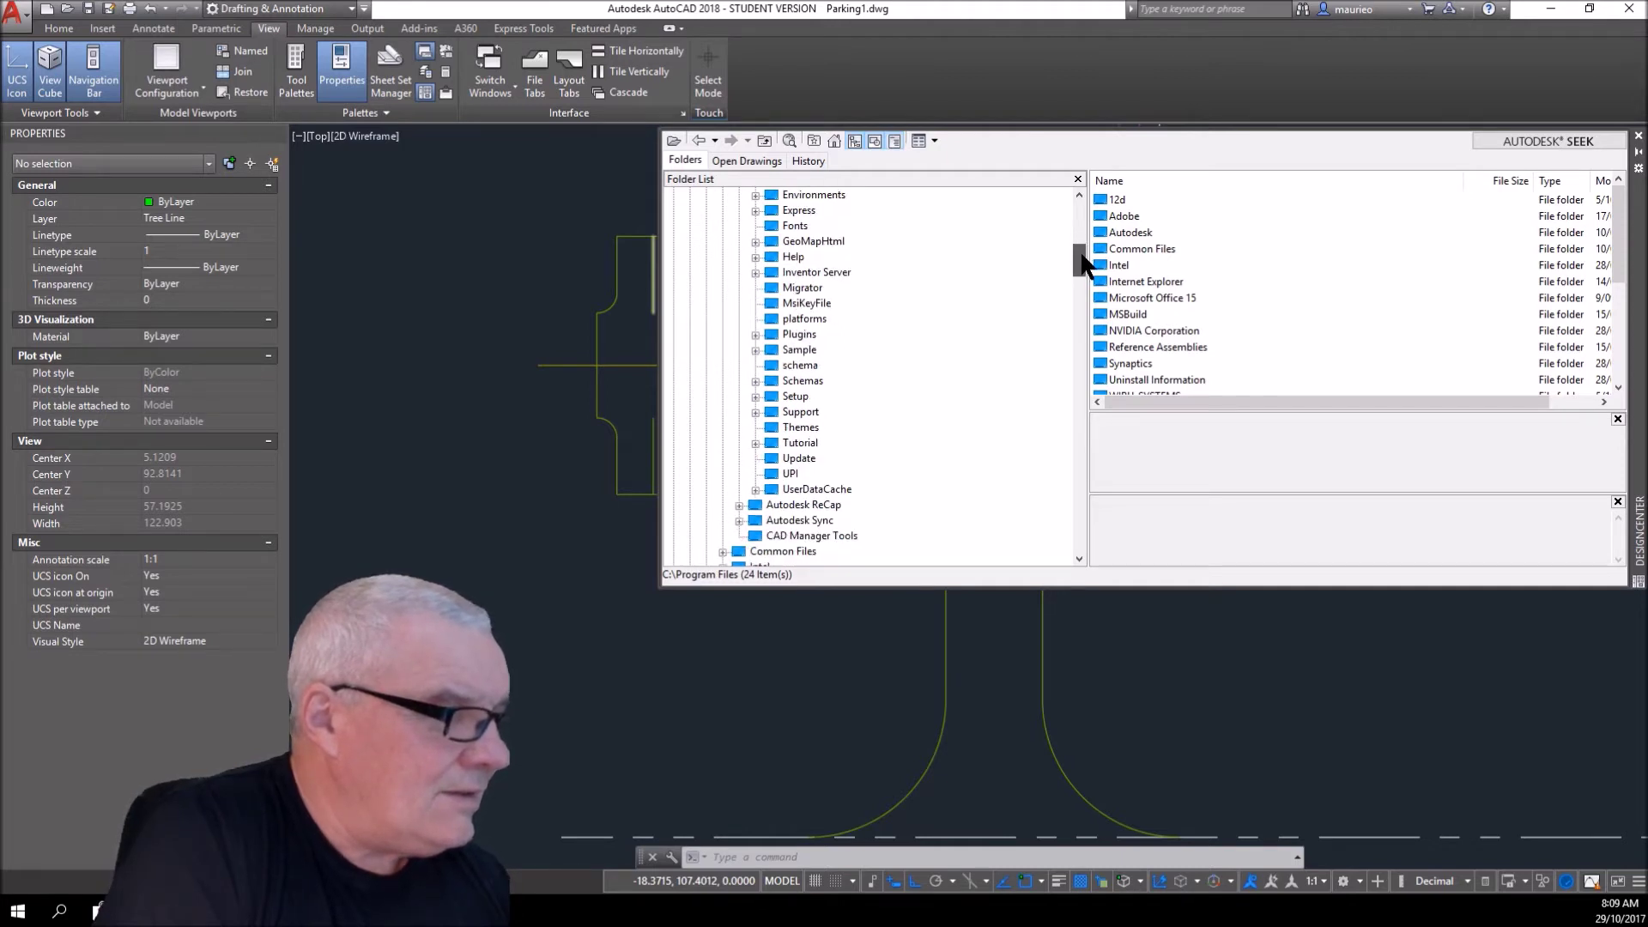
click(755, 350)
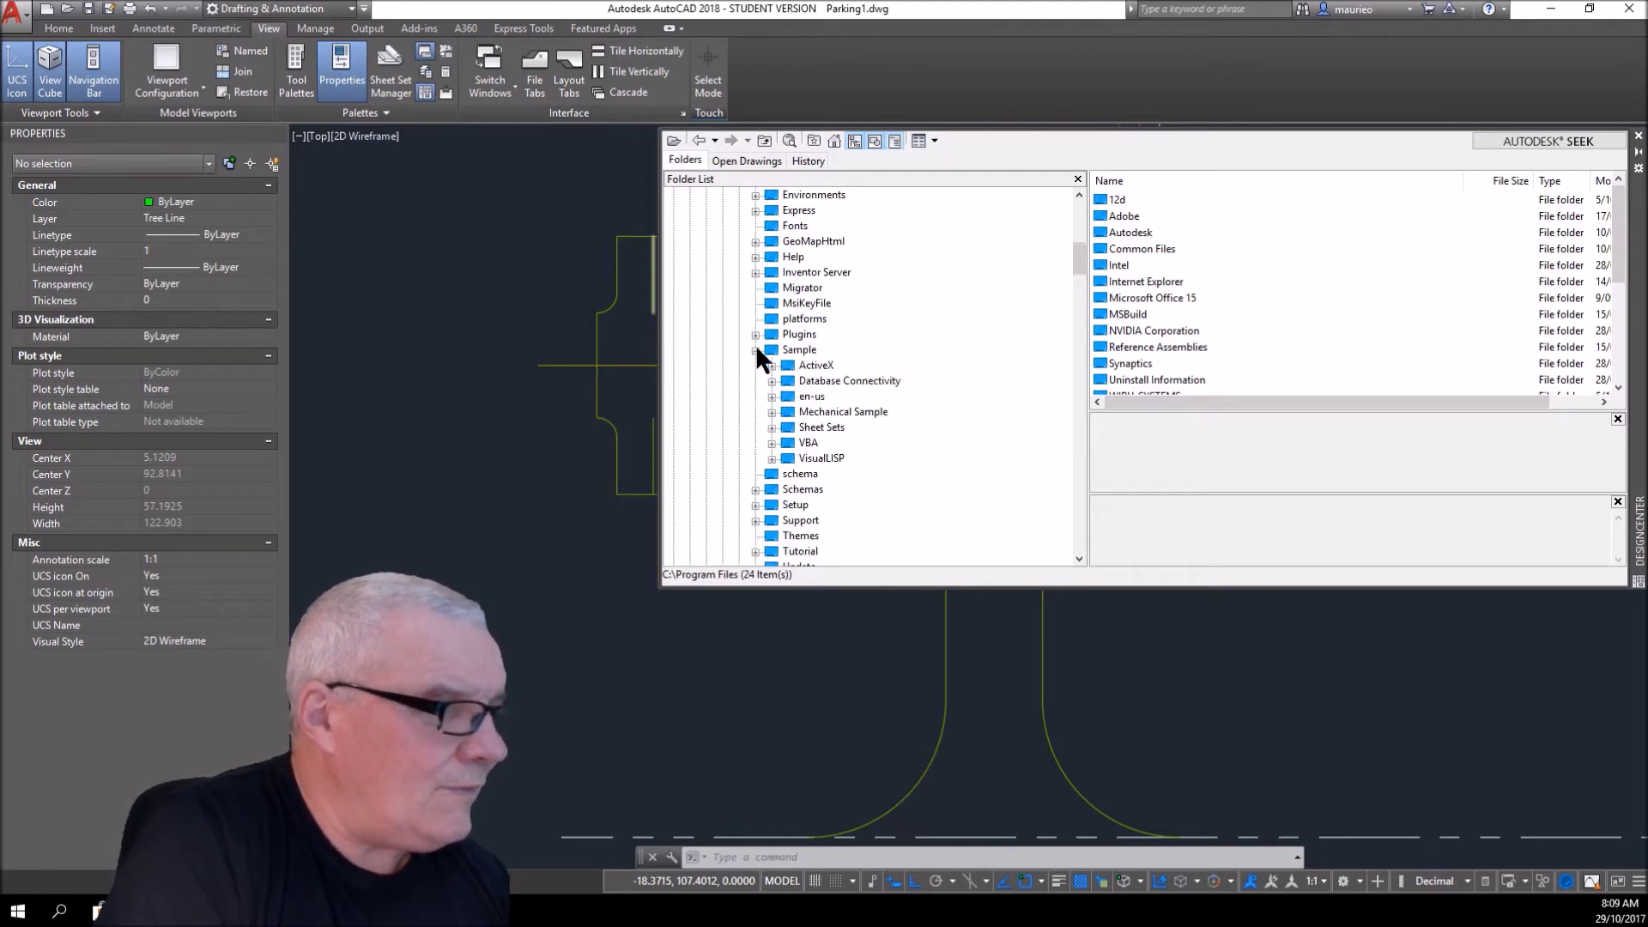
click(772, 396)
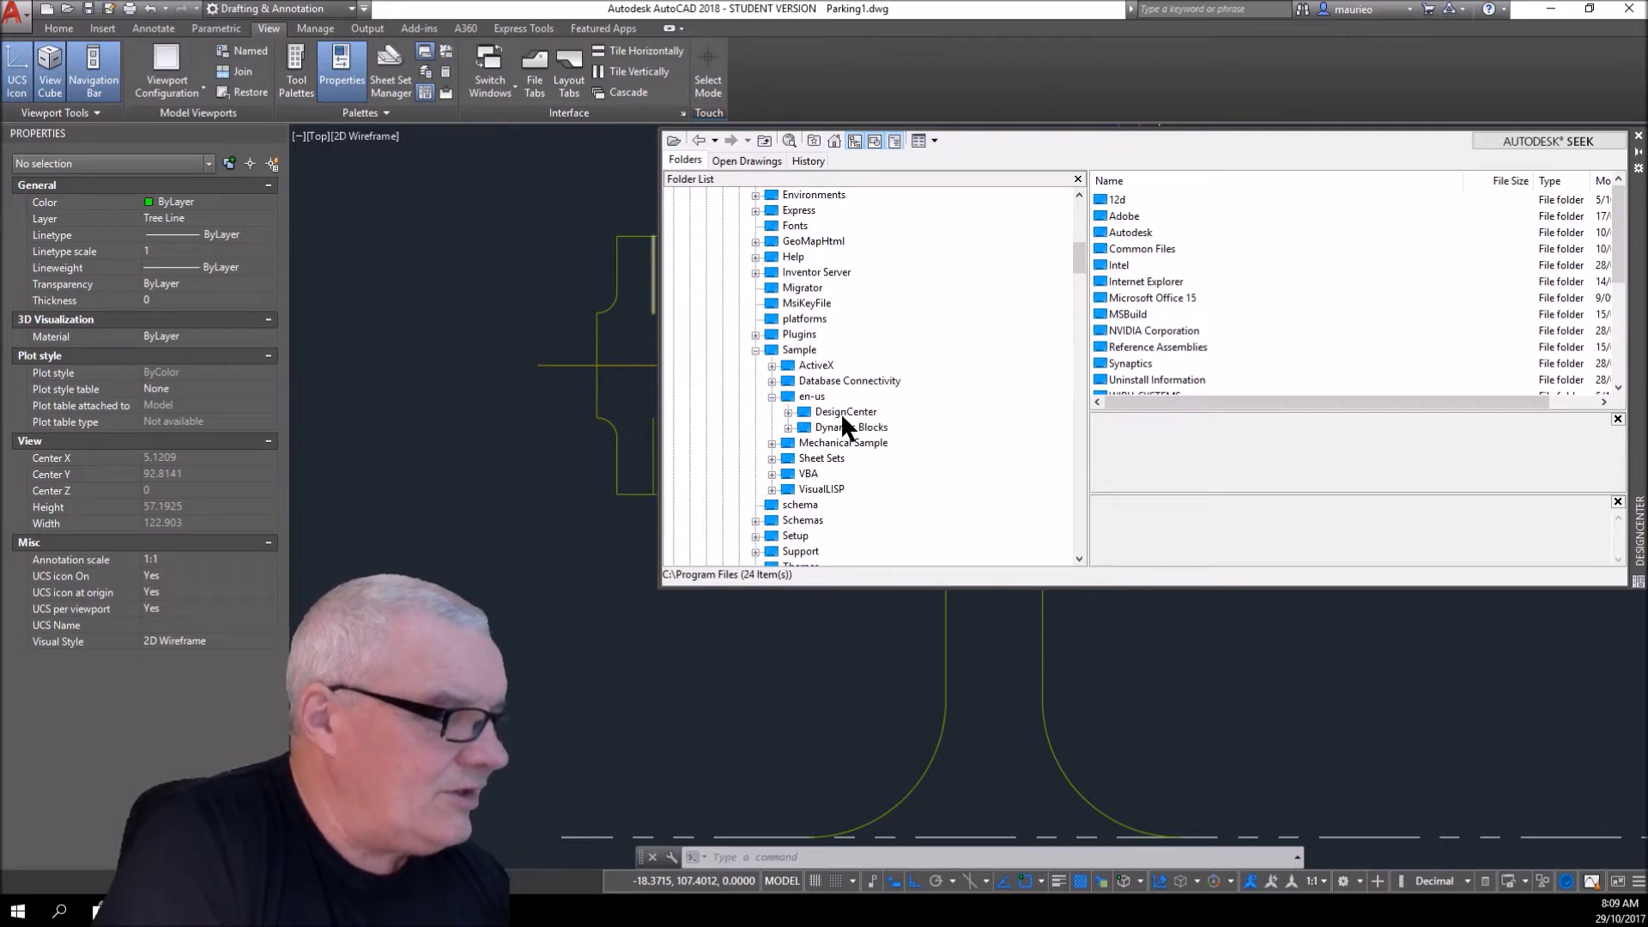
double_click(838, 411)
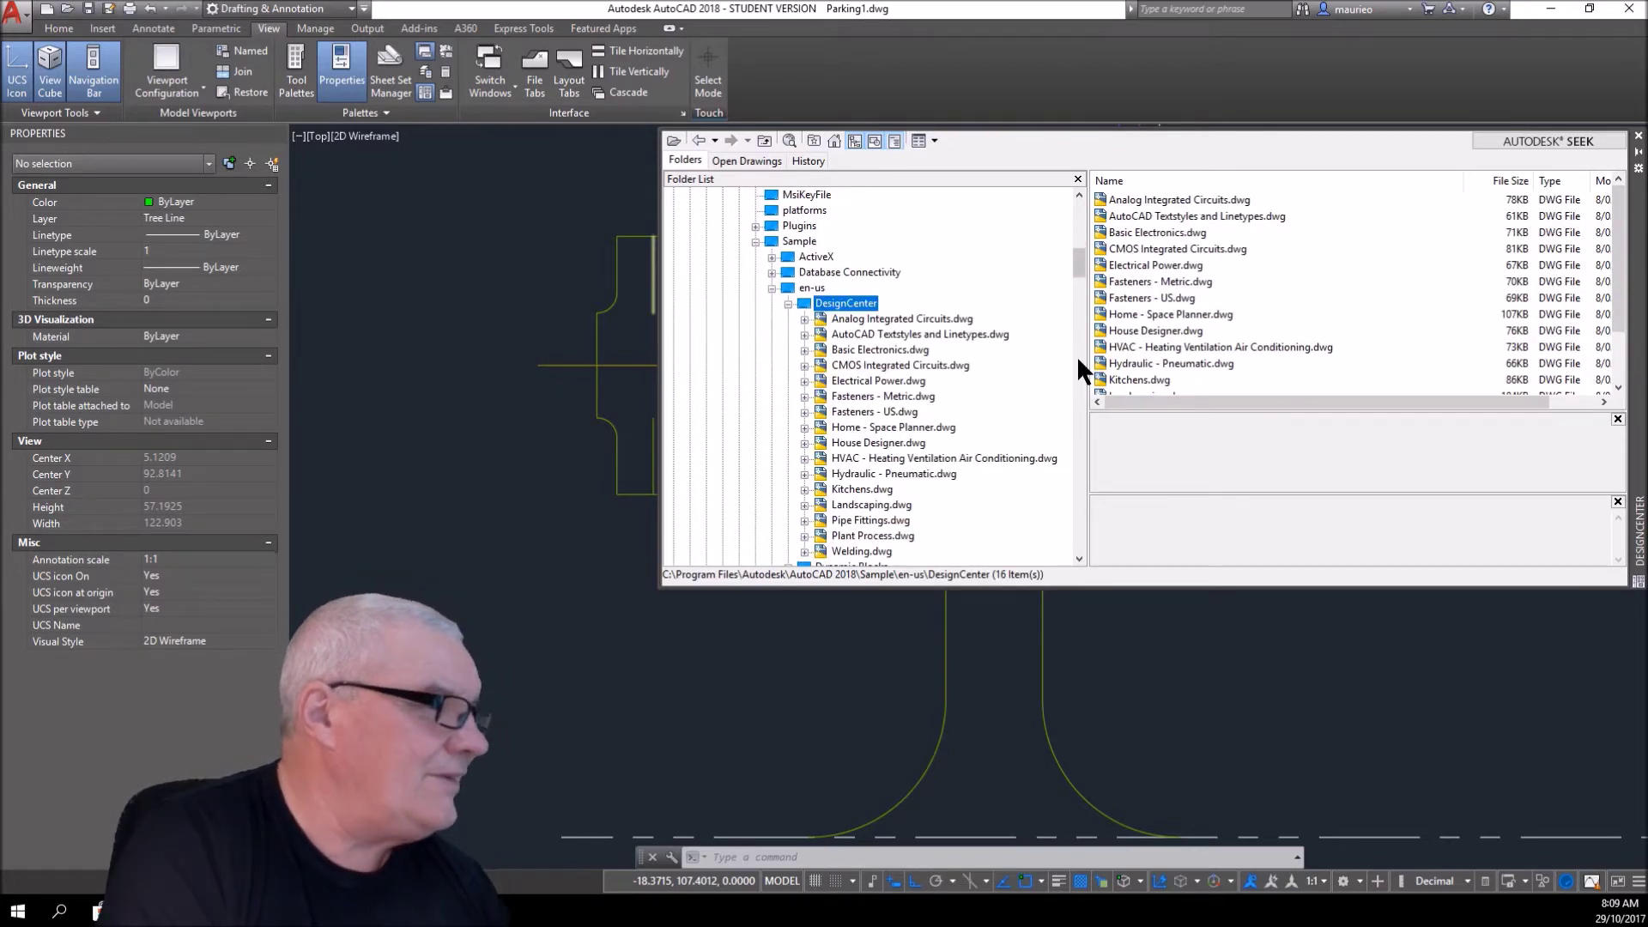
- Open Landscaping.dwg's Blocks and preview Shrub - elevation, then Clump of Trees or Bushes - plan
scroll(1080, 251, up, 8)
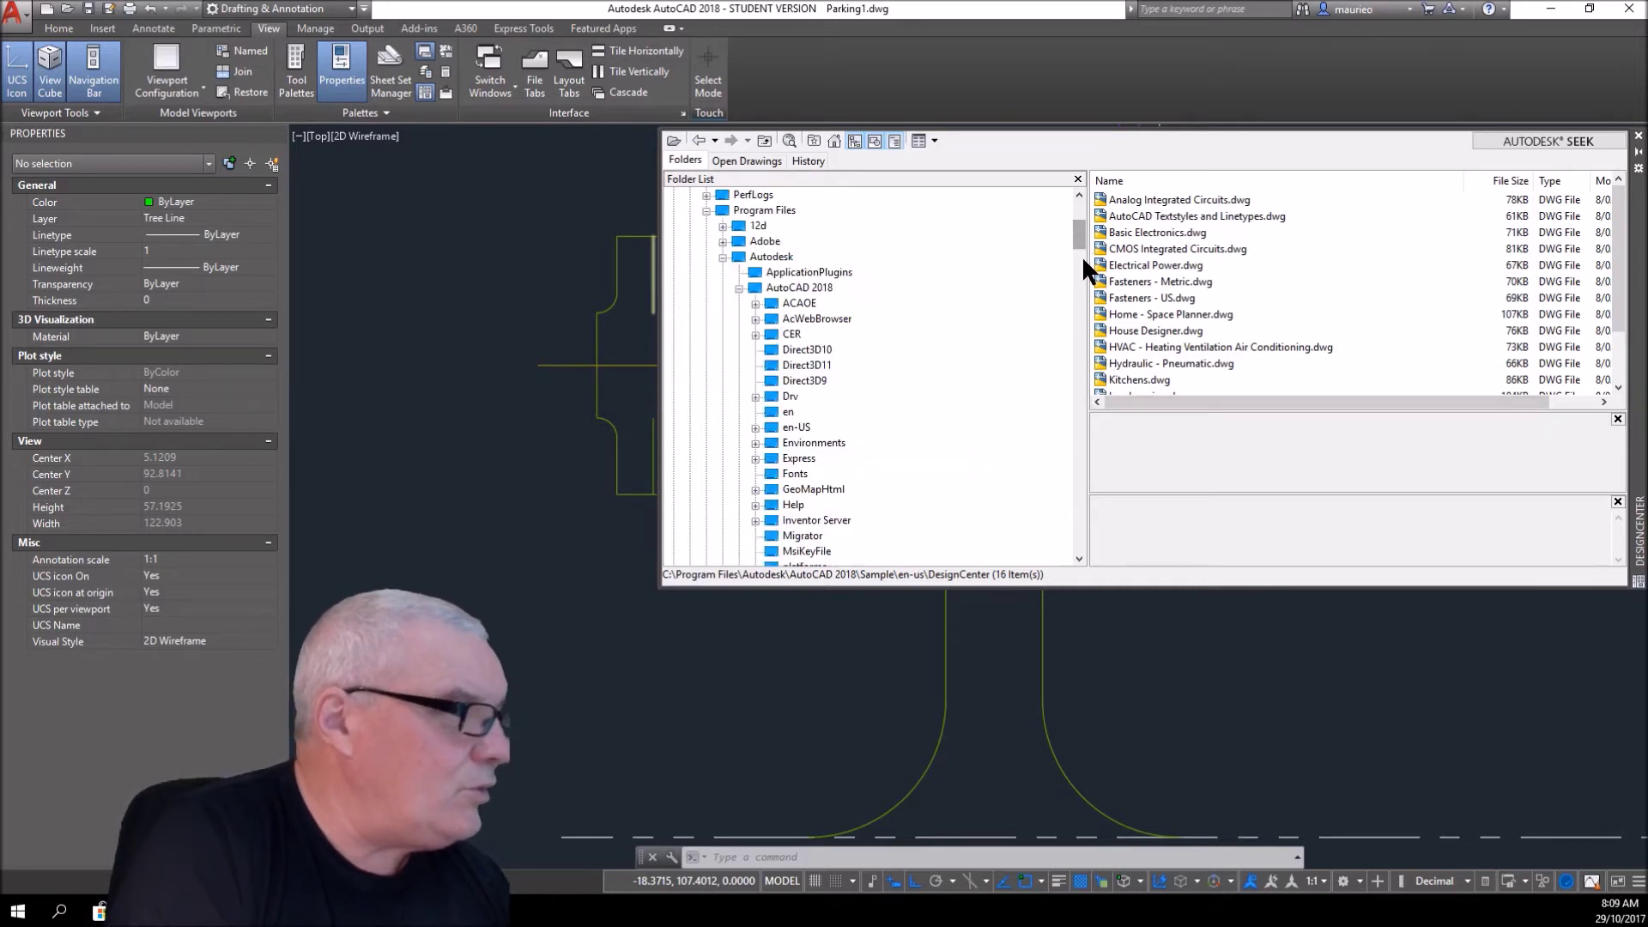
drag(1078, 236, 1080, 240)
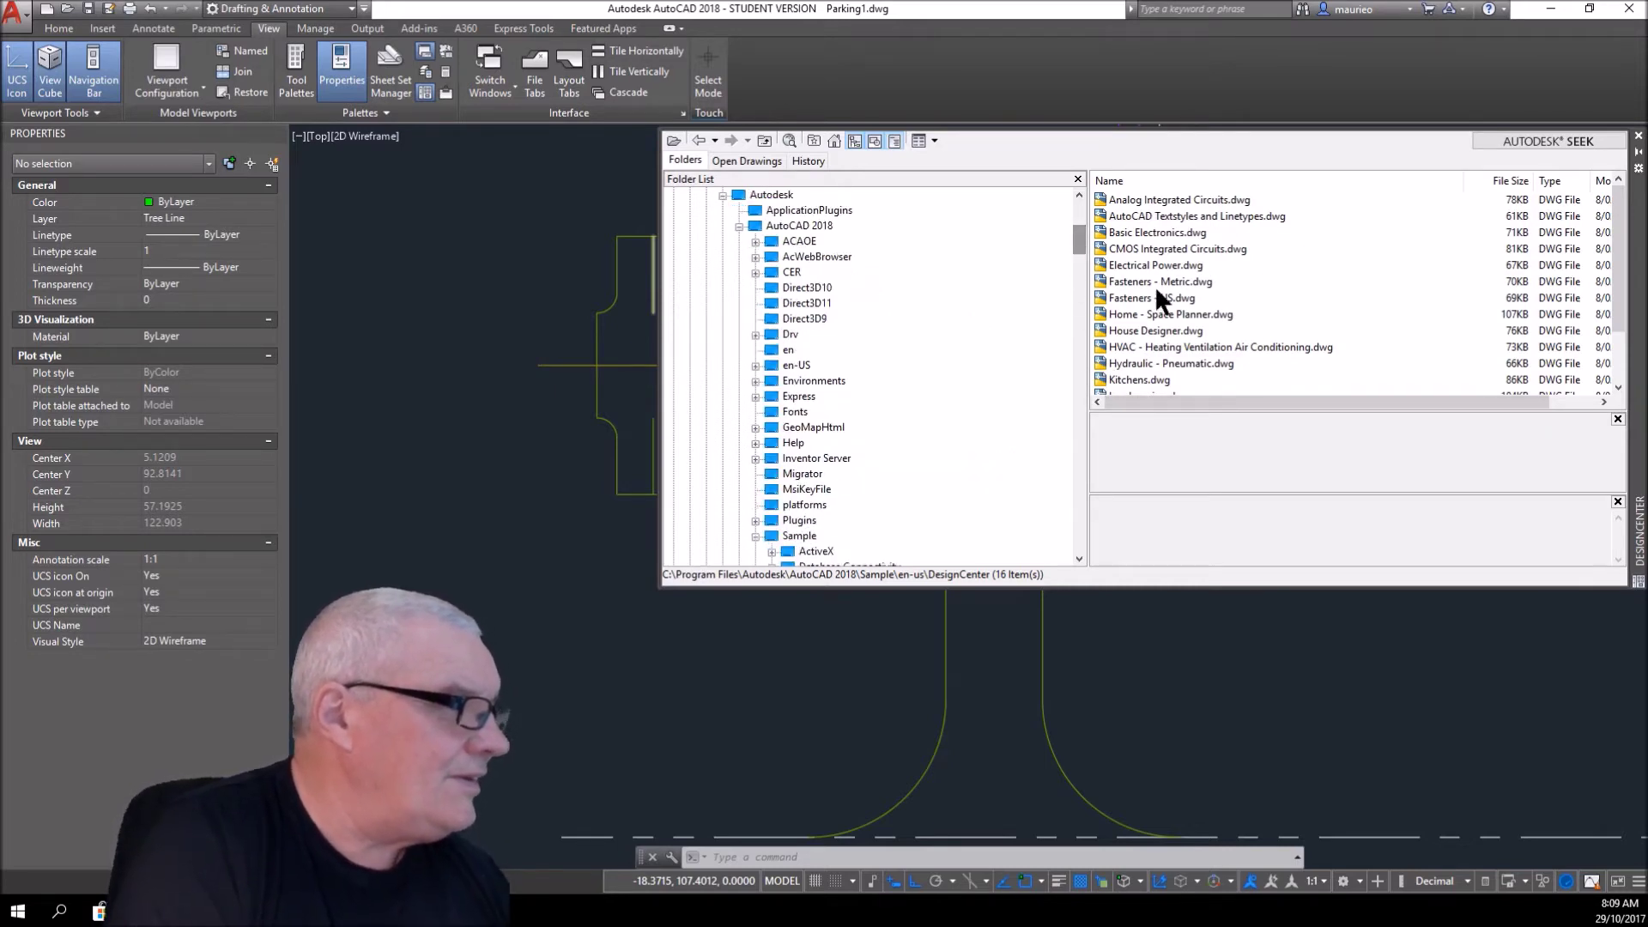
drag(1617, 250, 1617, 292)
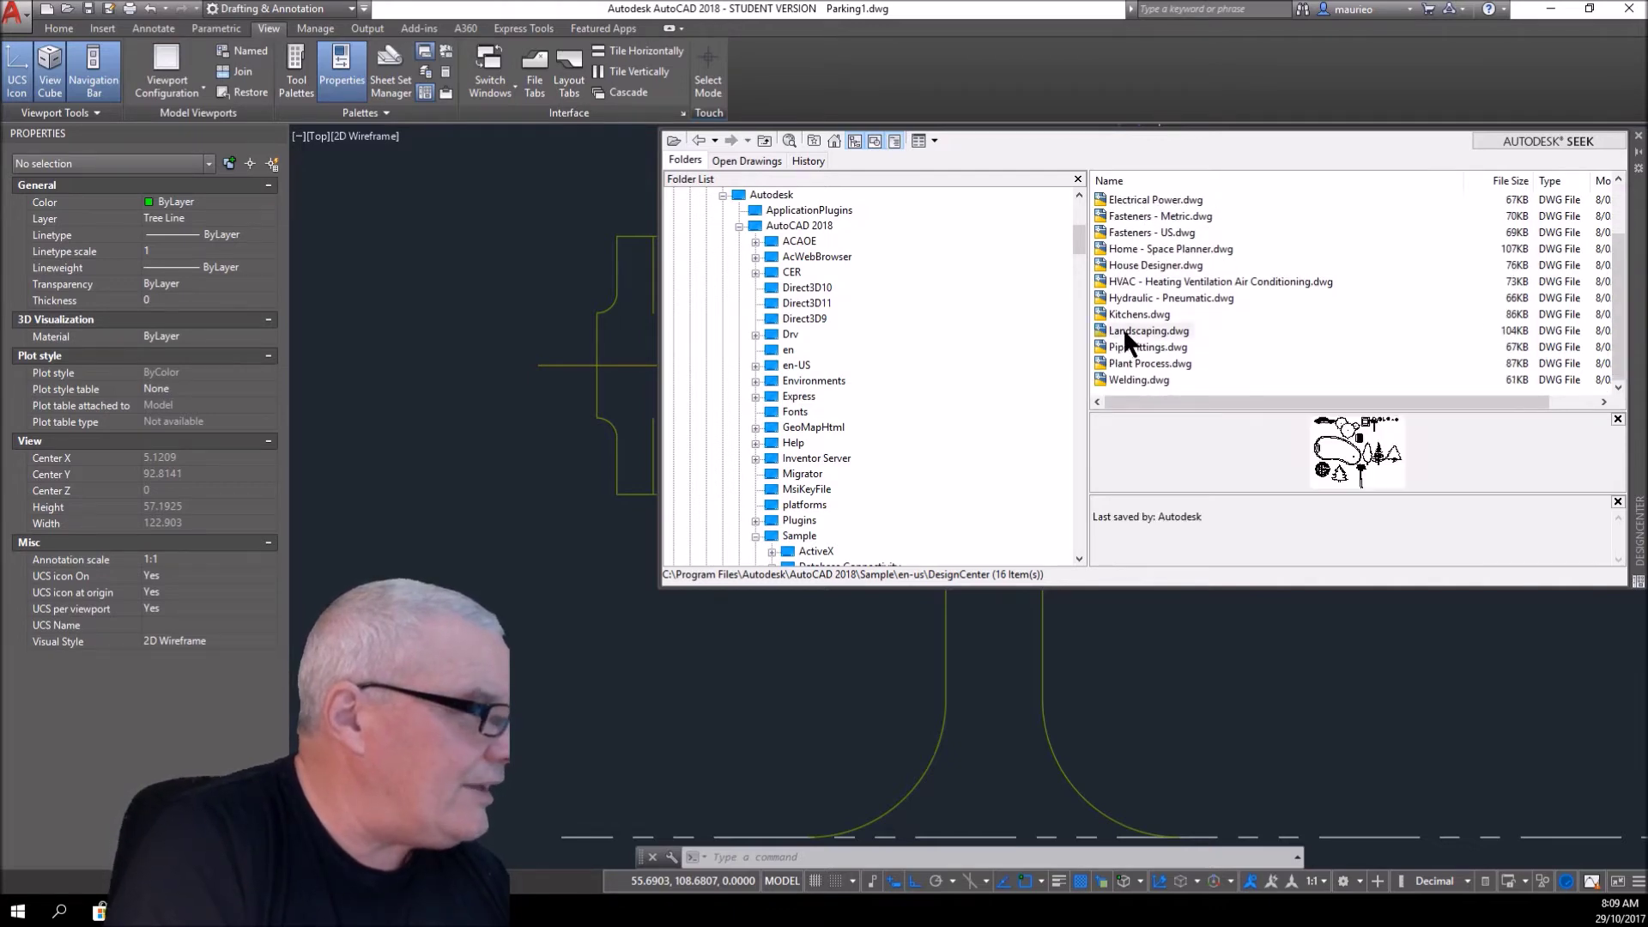
double_click(1124, 332)
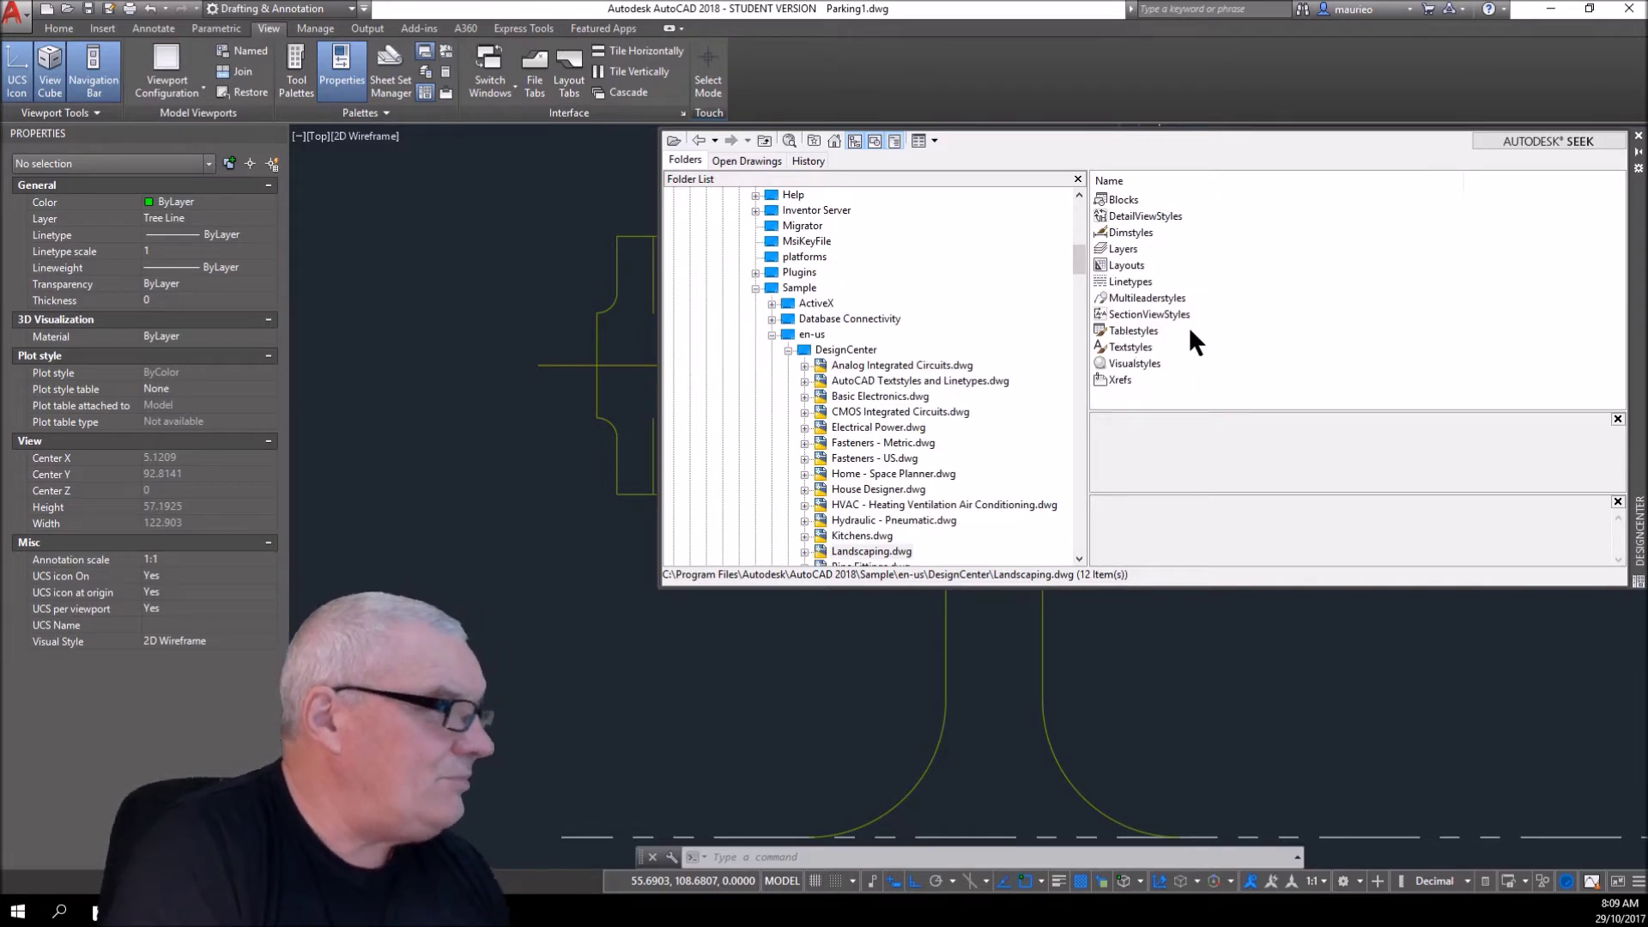
double_click(1109, 198)
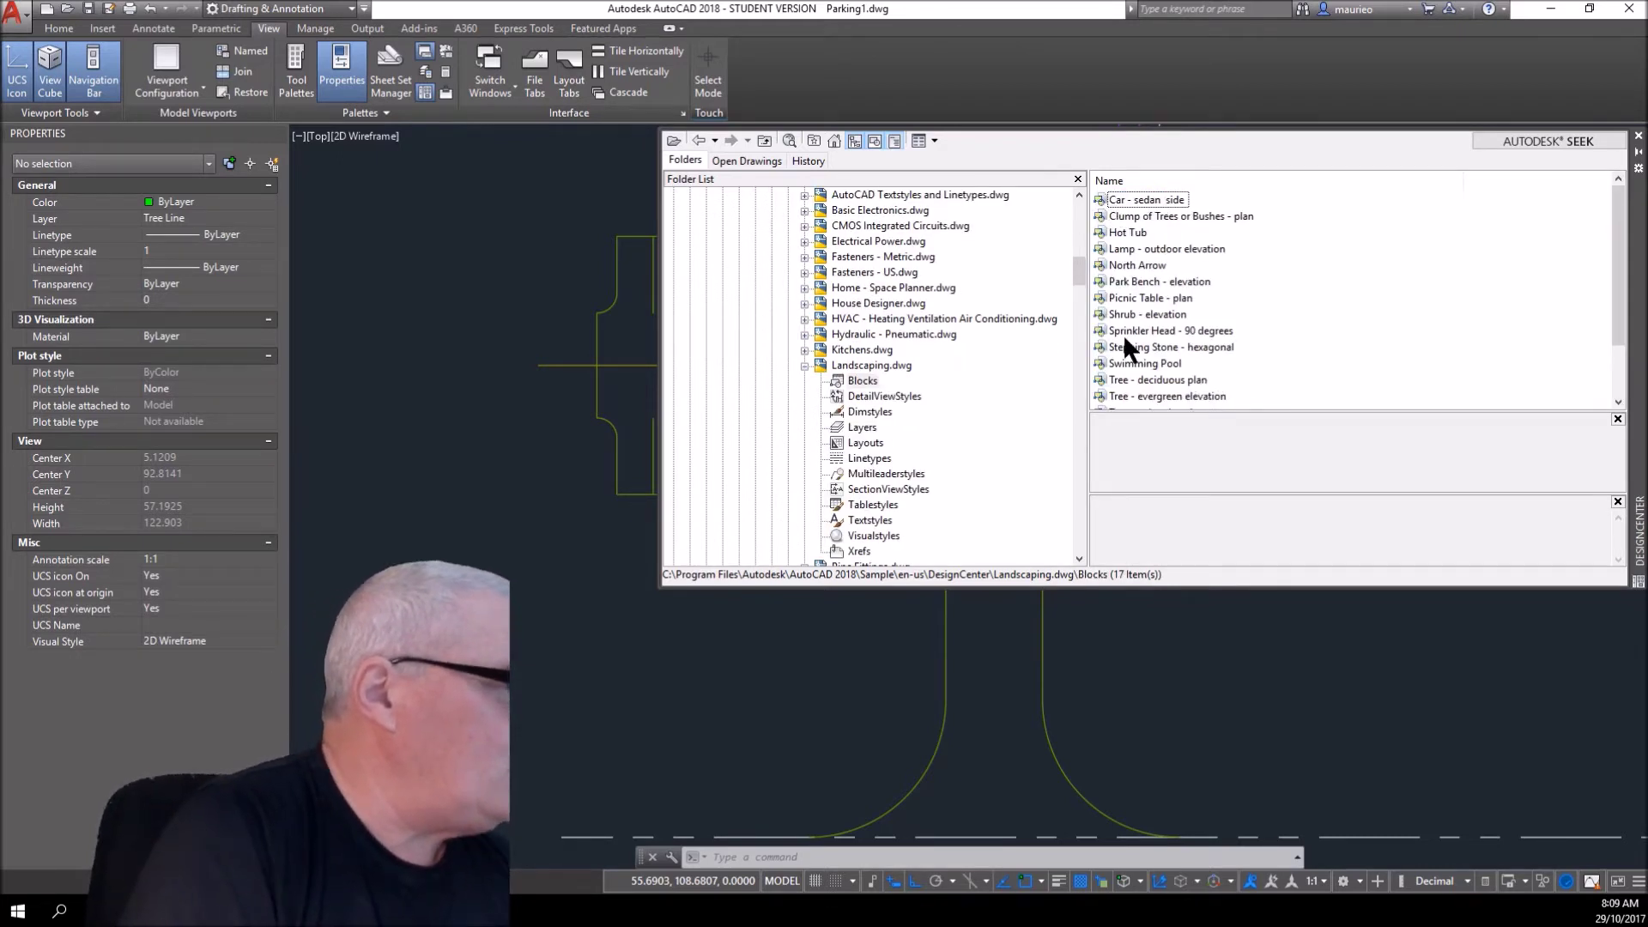
click(1101, 314)
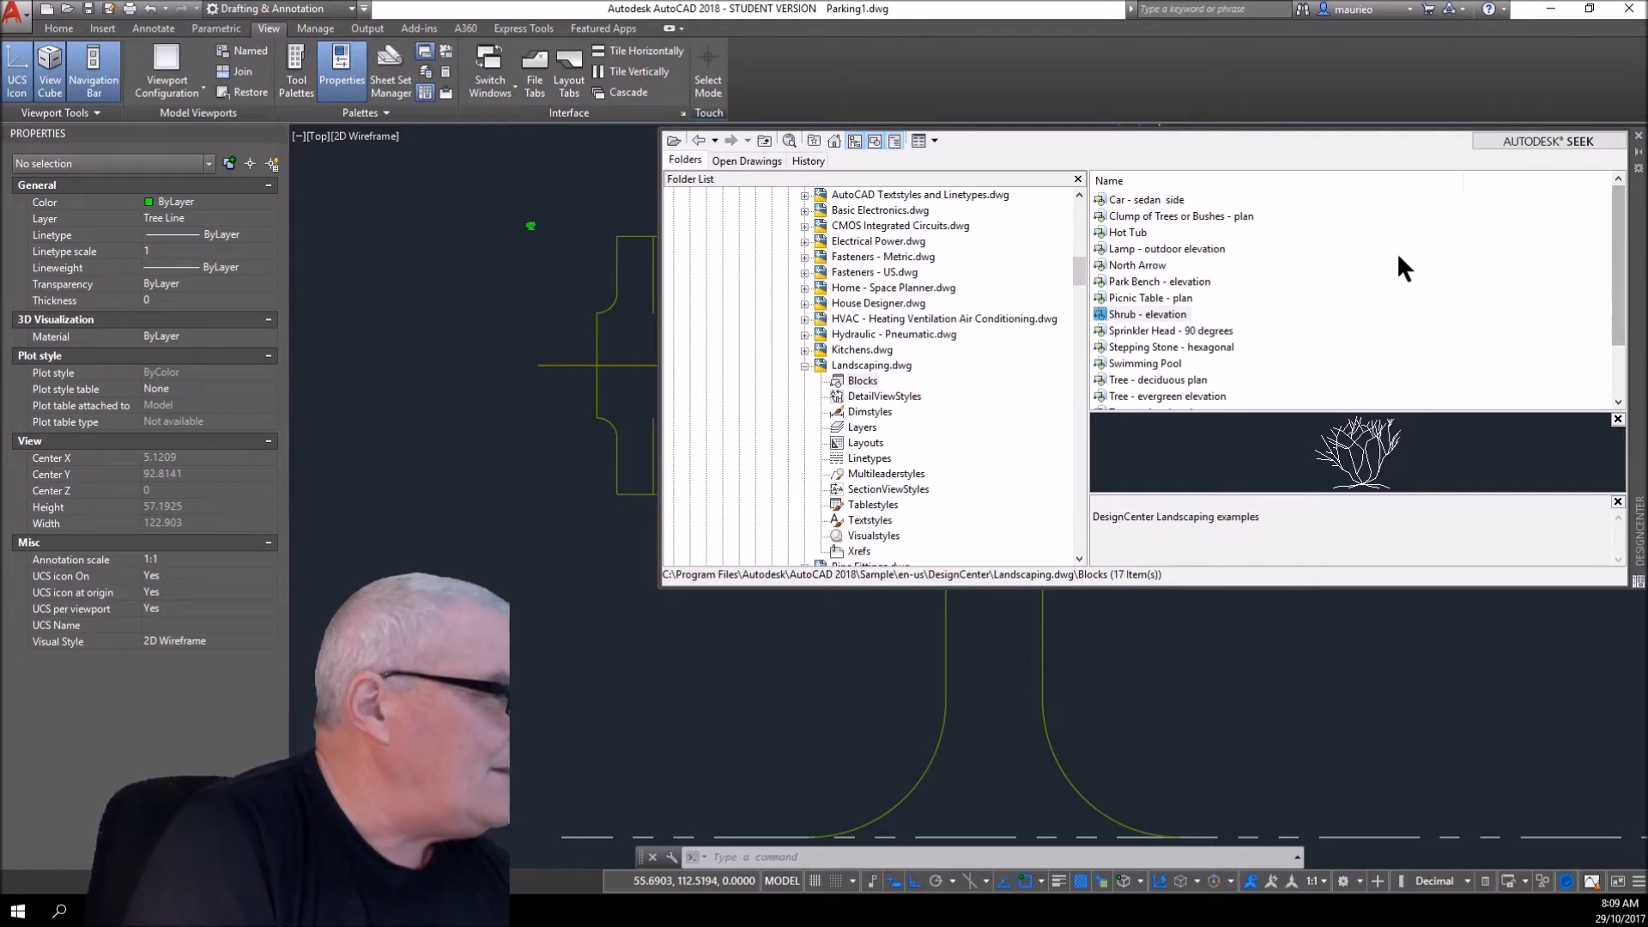
click(1099, 216)
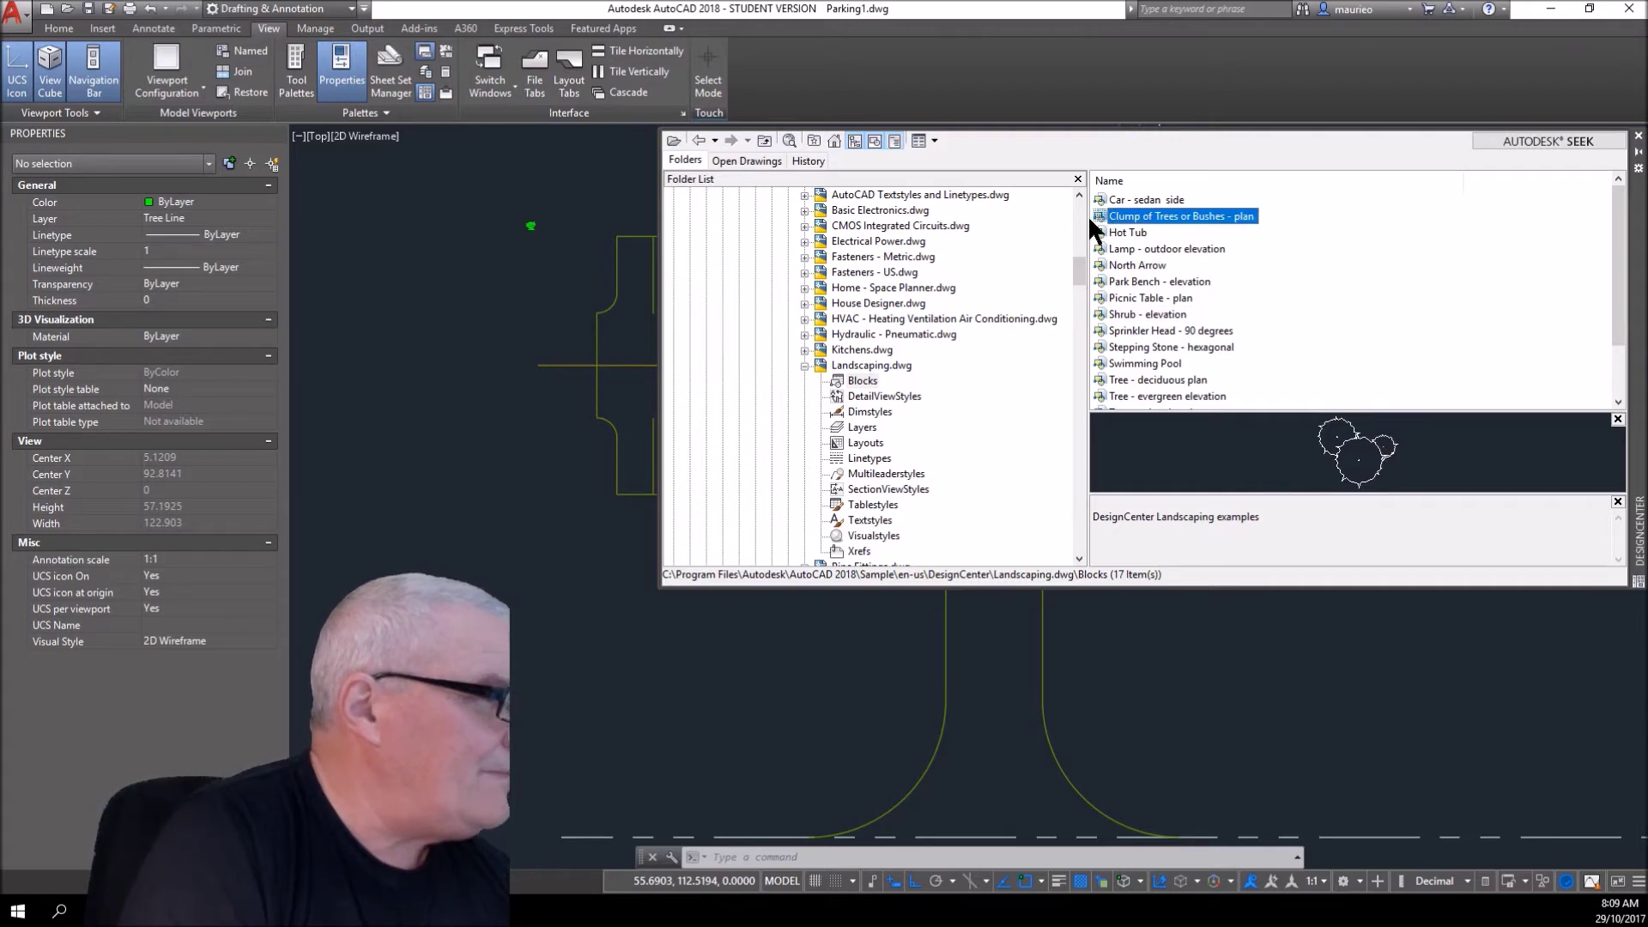
- Insert the Clump of Trees or Bushes - plan and Tree - deciduous plan blocks left of the lot
mouse_move(1090, 221)
mouse_down()
mouse_move(344, 276)
mouse_move(400, 245)
mouse_up()
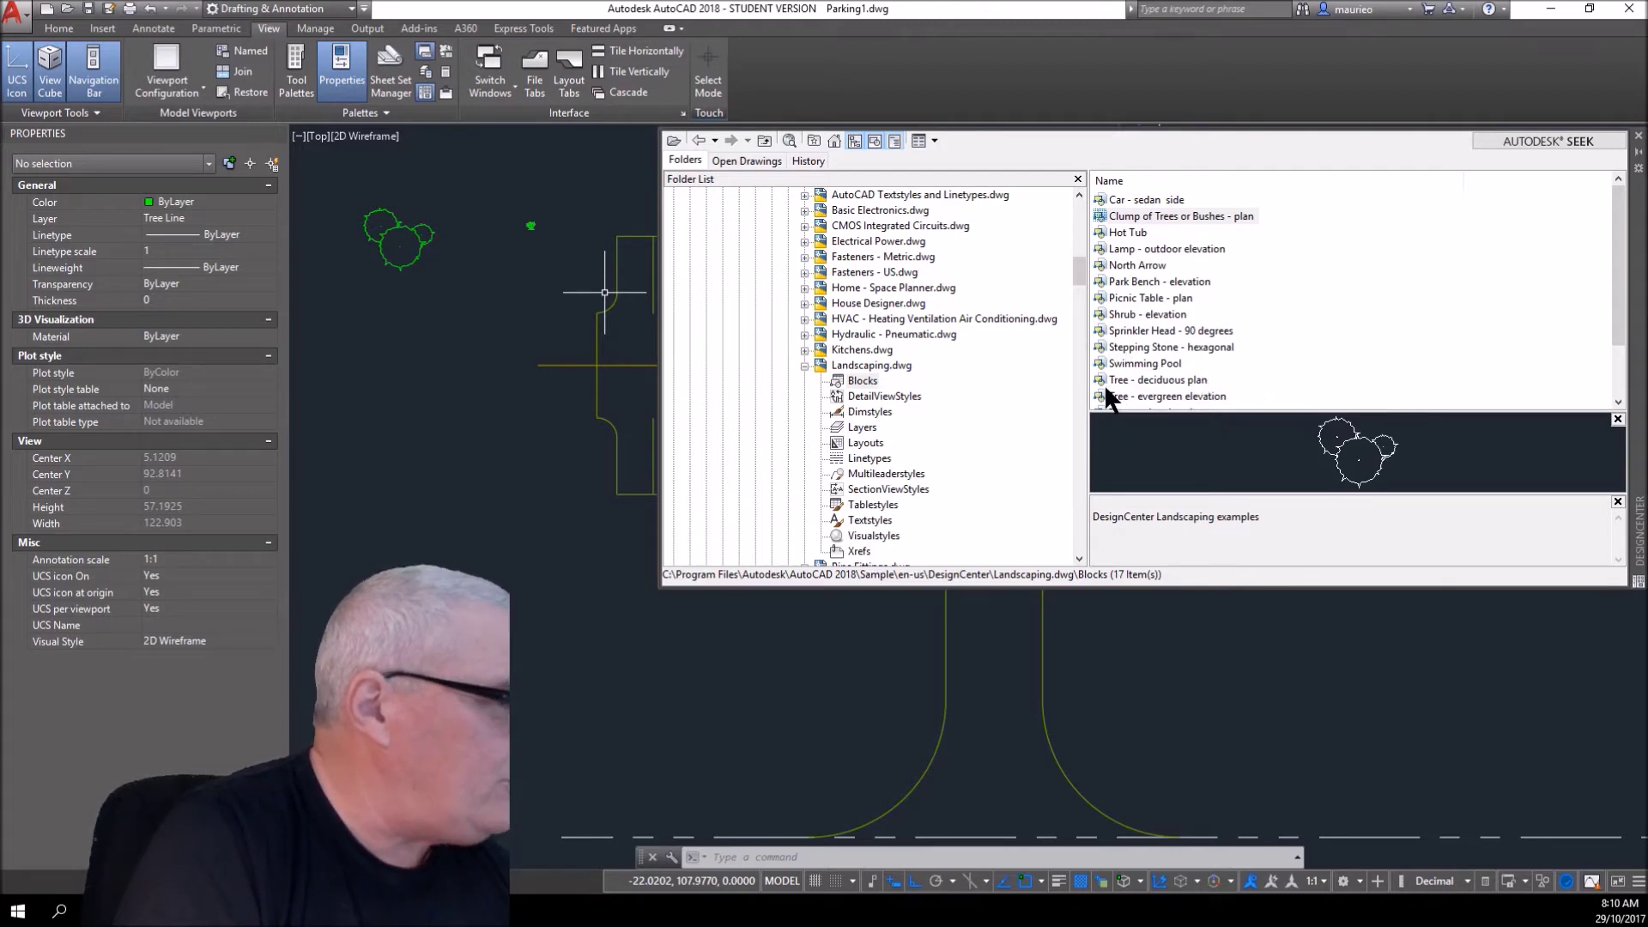
drag(1101, 384, 388, 314)
right_click(464, 304)
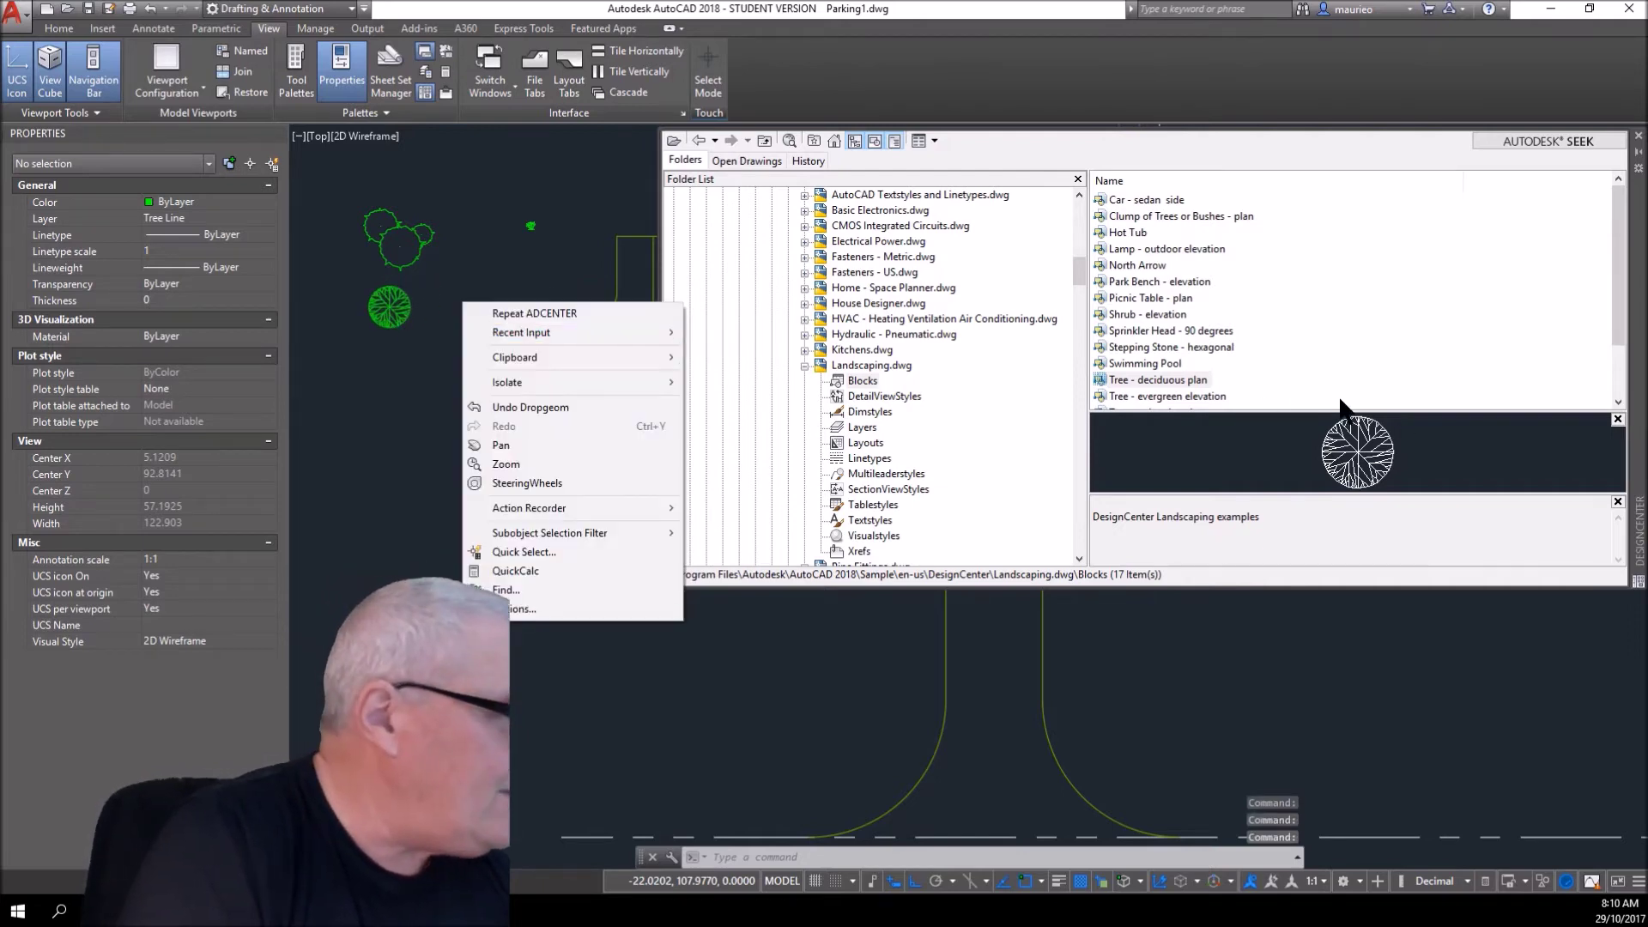
click(1634, 266)
drag(1634, 266, 1633, 322)
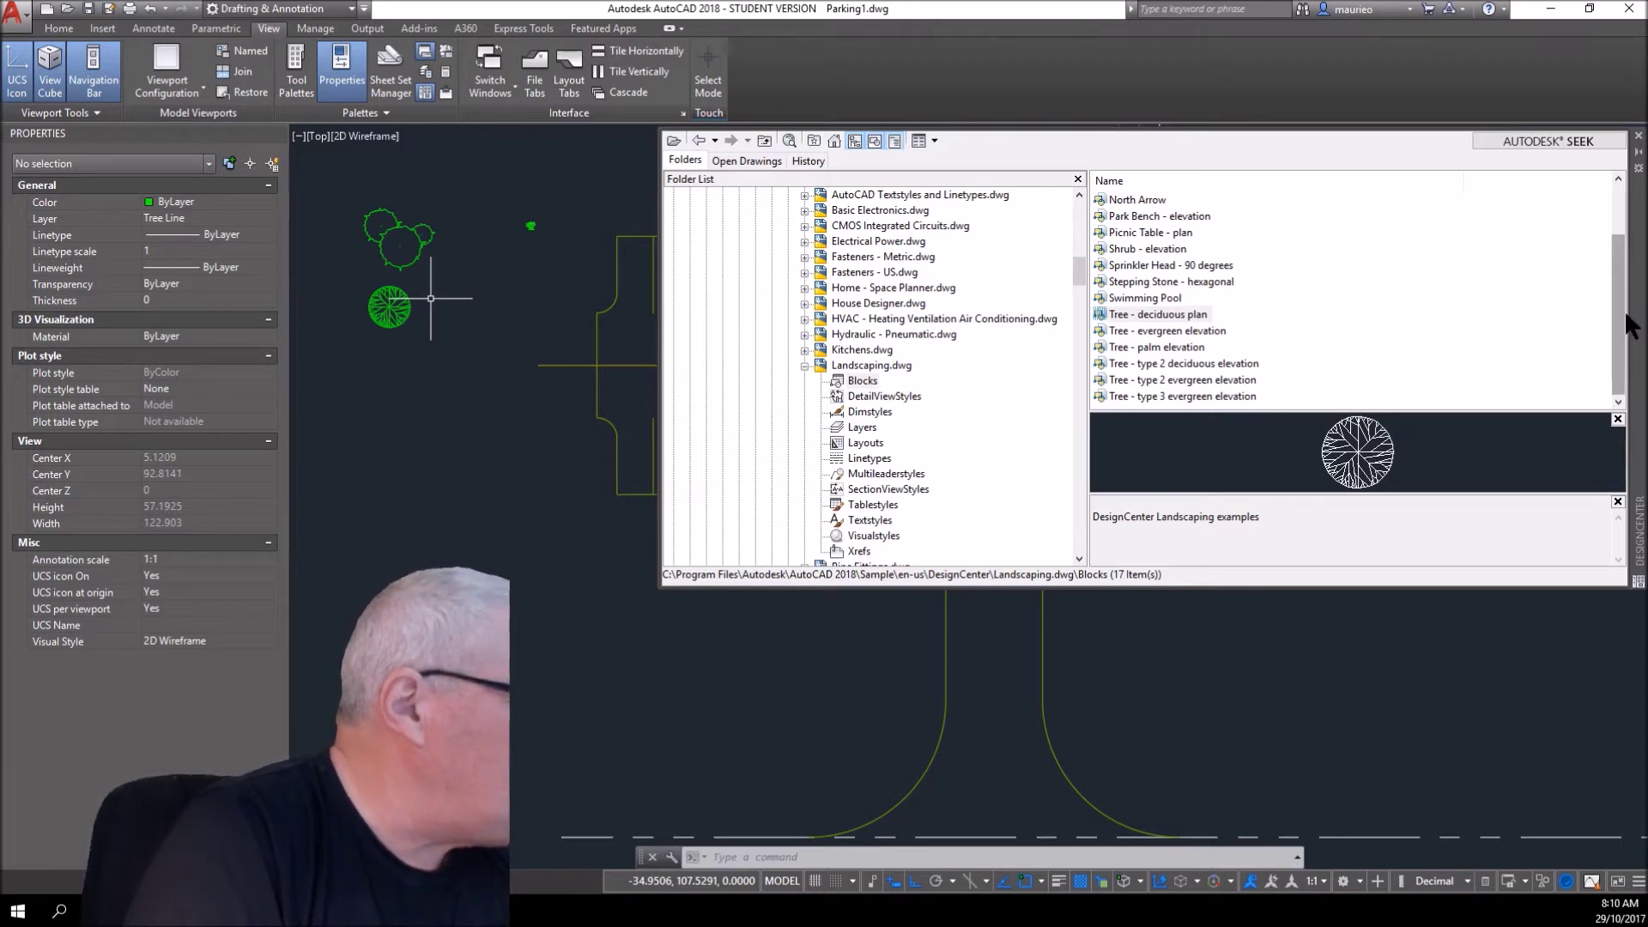
drag(1622, 319, 1605, 242)
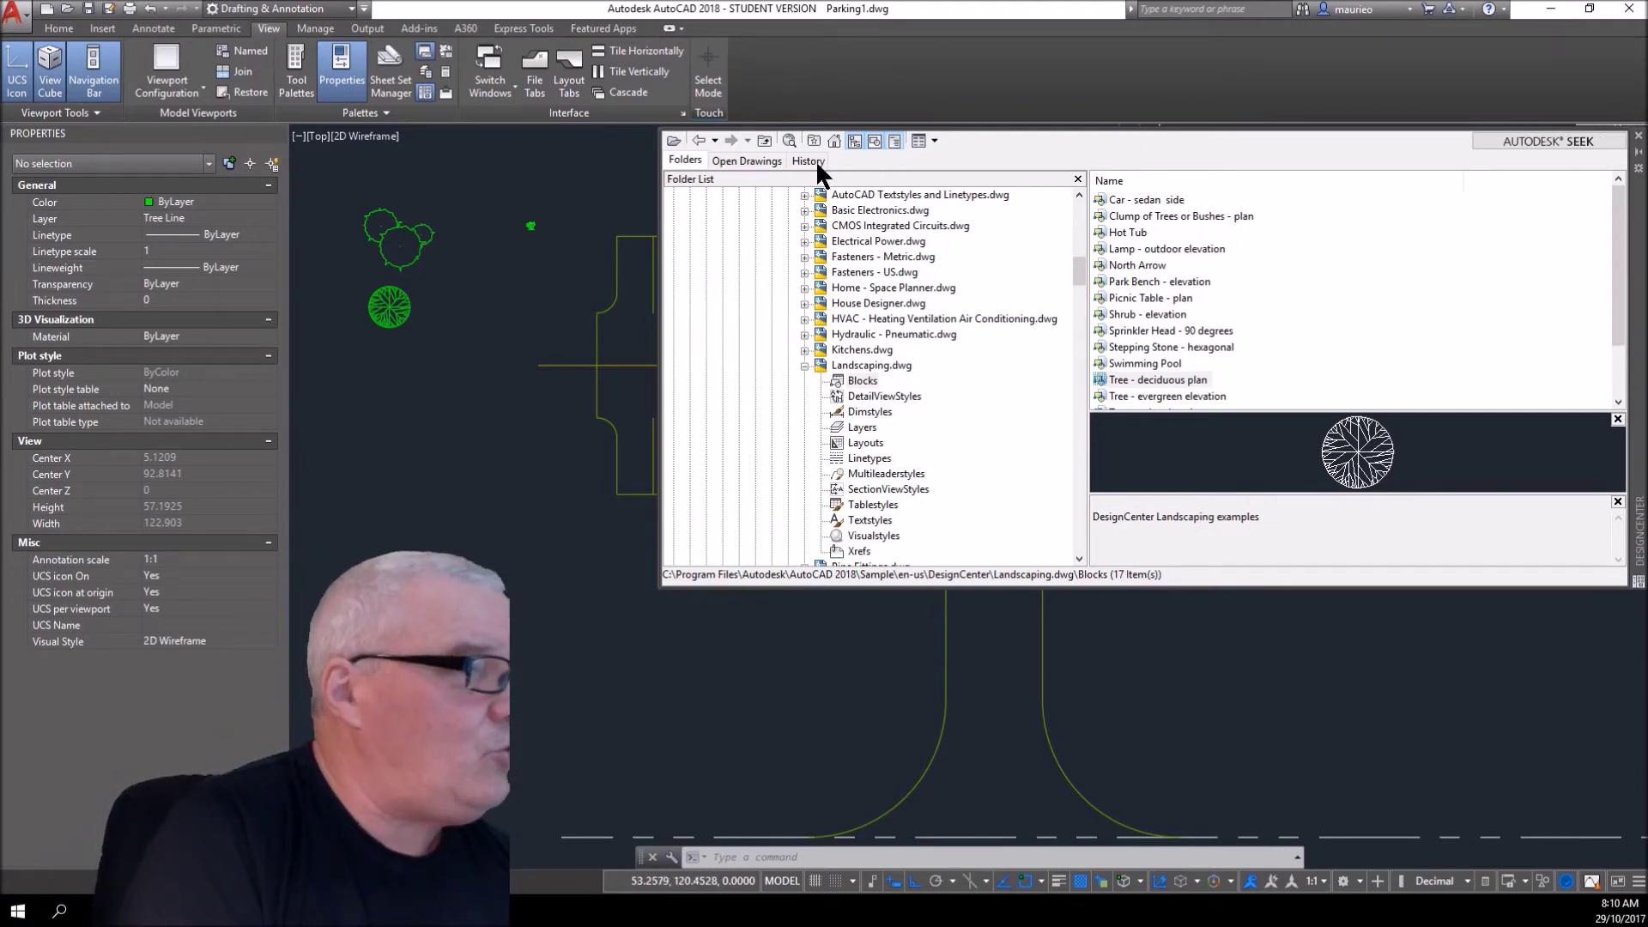
- Close DesignCenter and move the deciduous tree above the building's corner with Ortho off
click(594, 201)
click(594, 201)
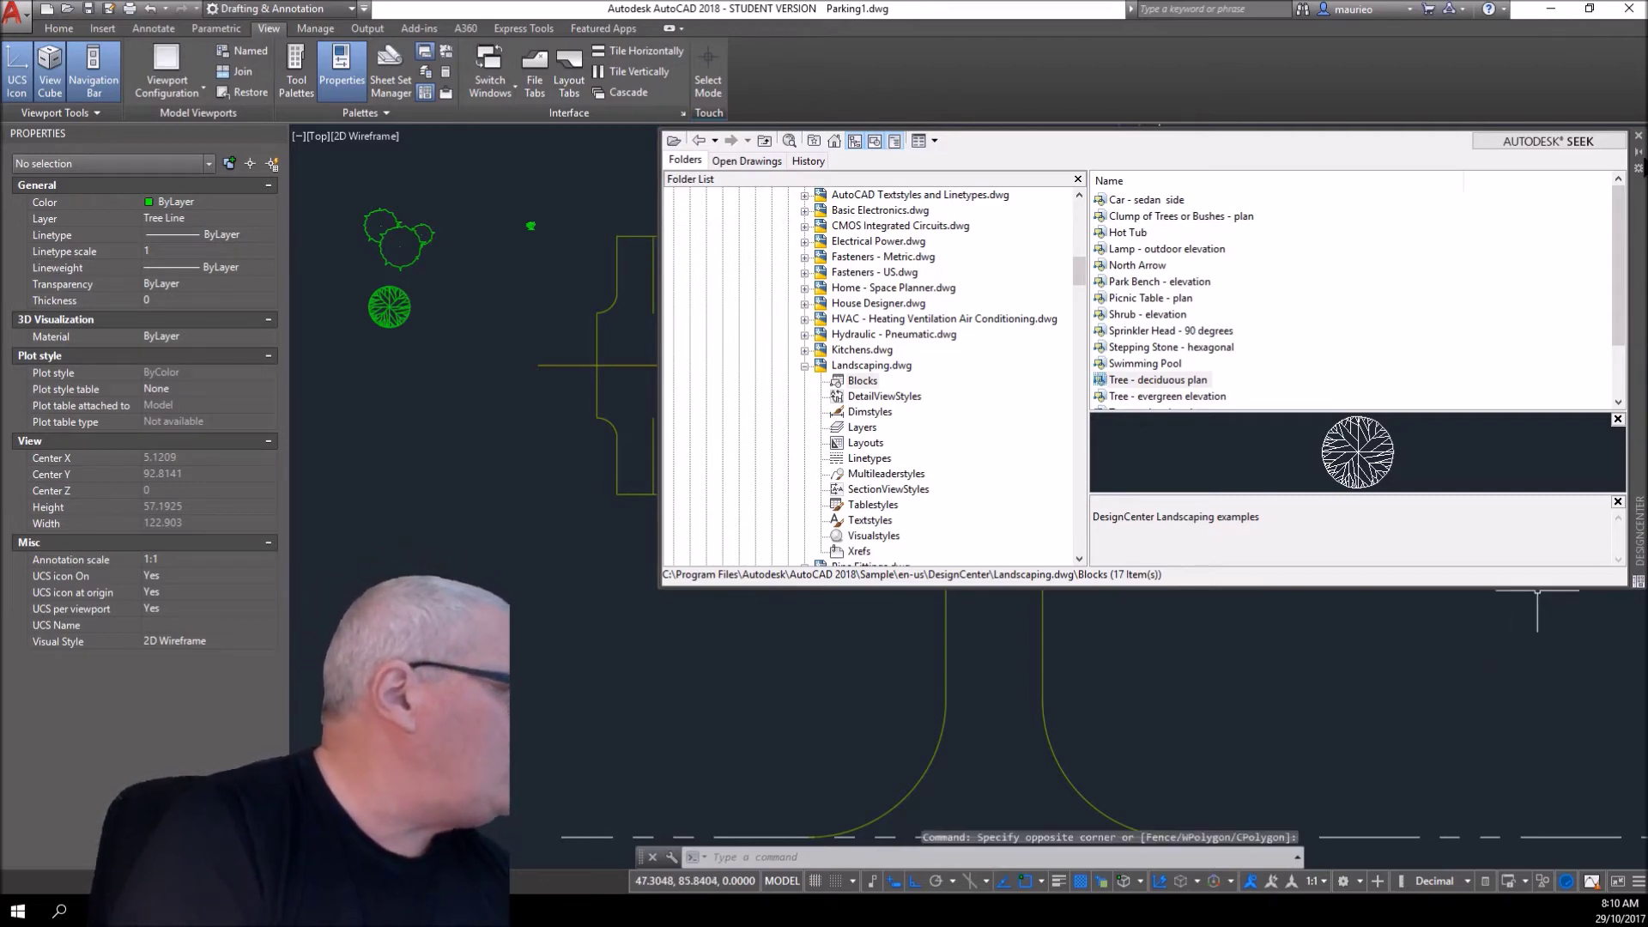
click(1637, 136)
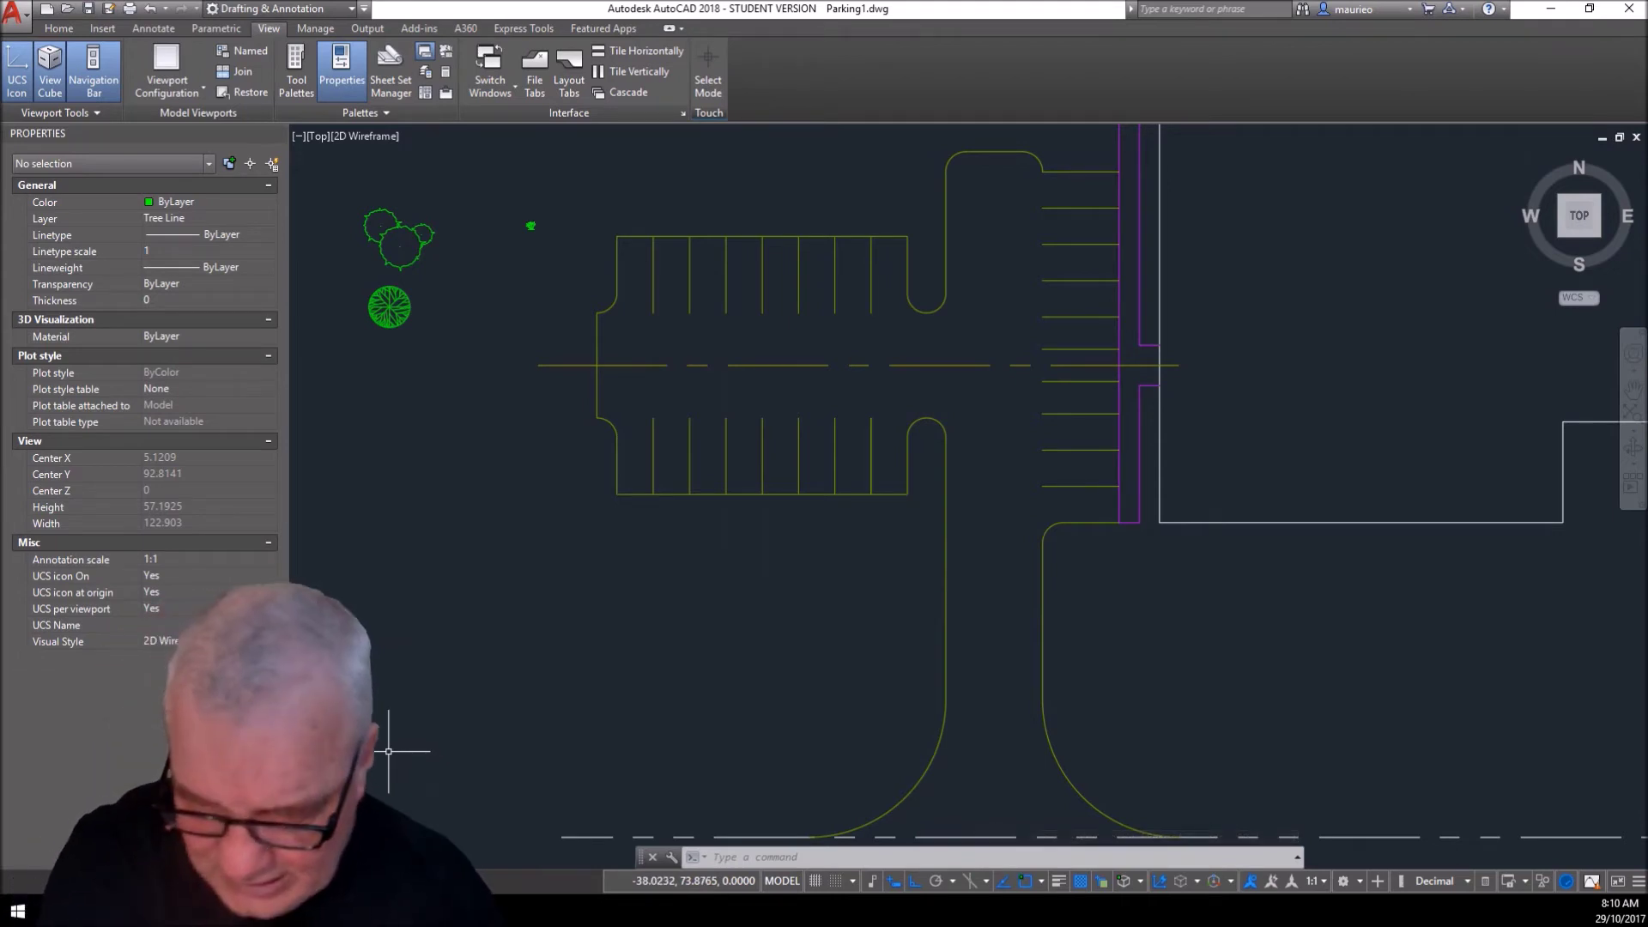
click(390, 306)
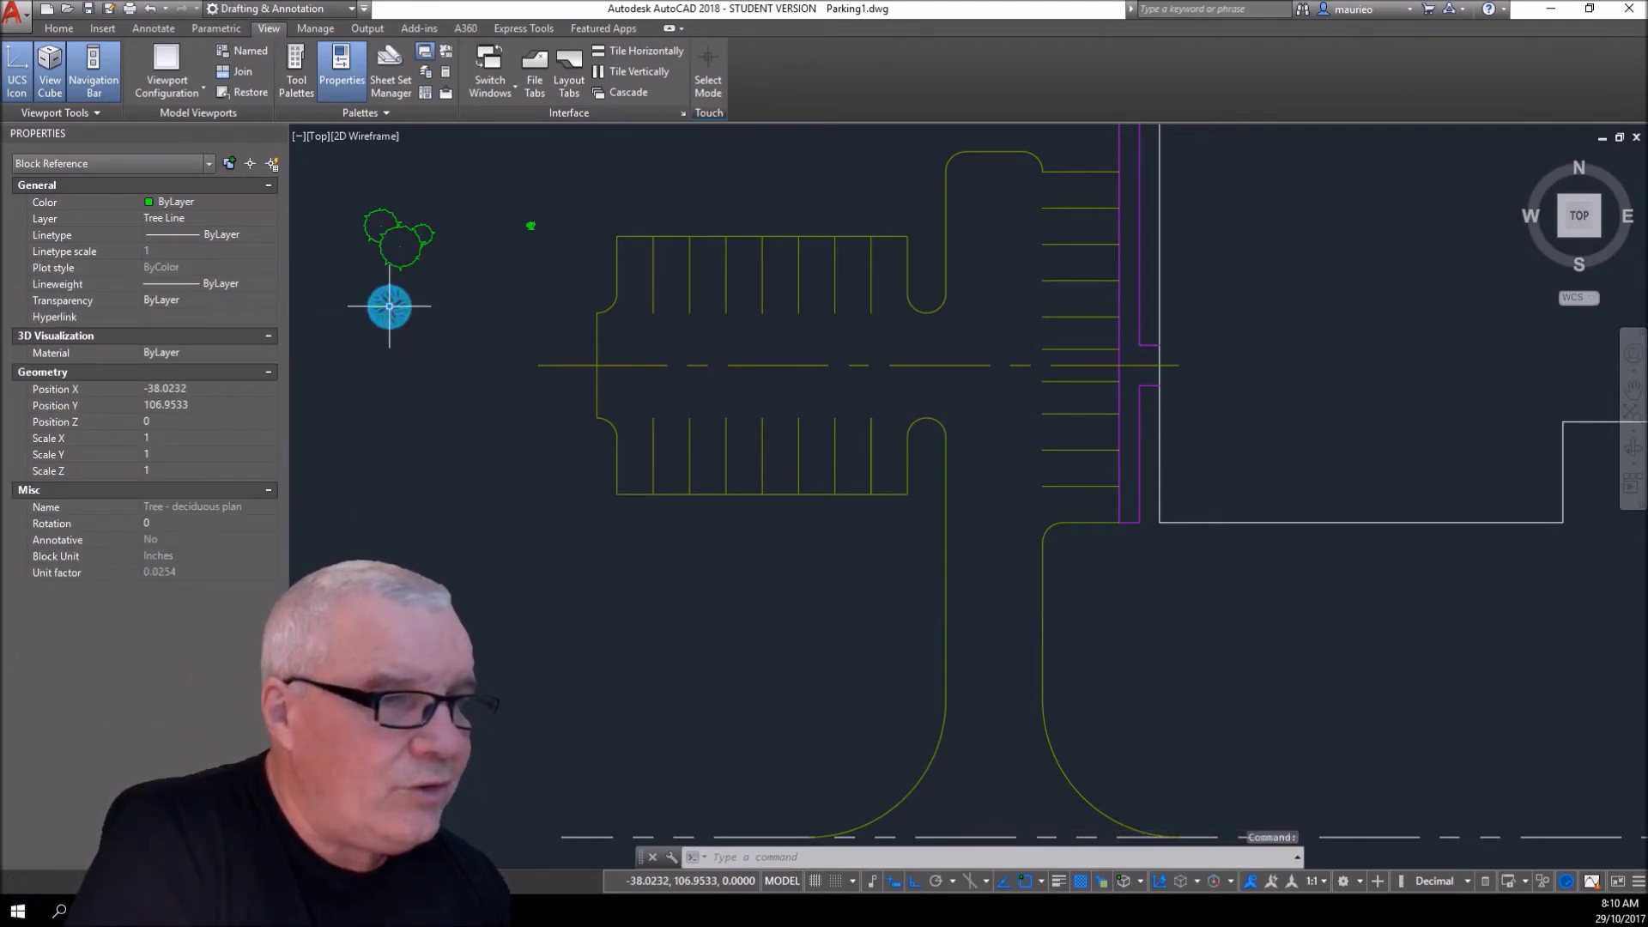
click(391, 306)
scroll(1387, 368, down, 4)
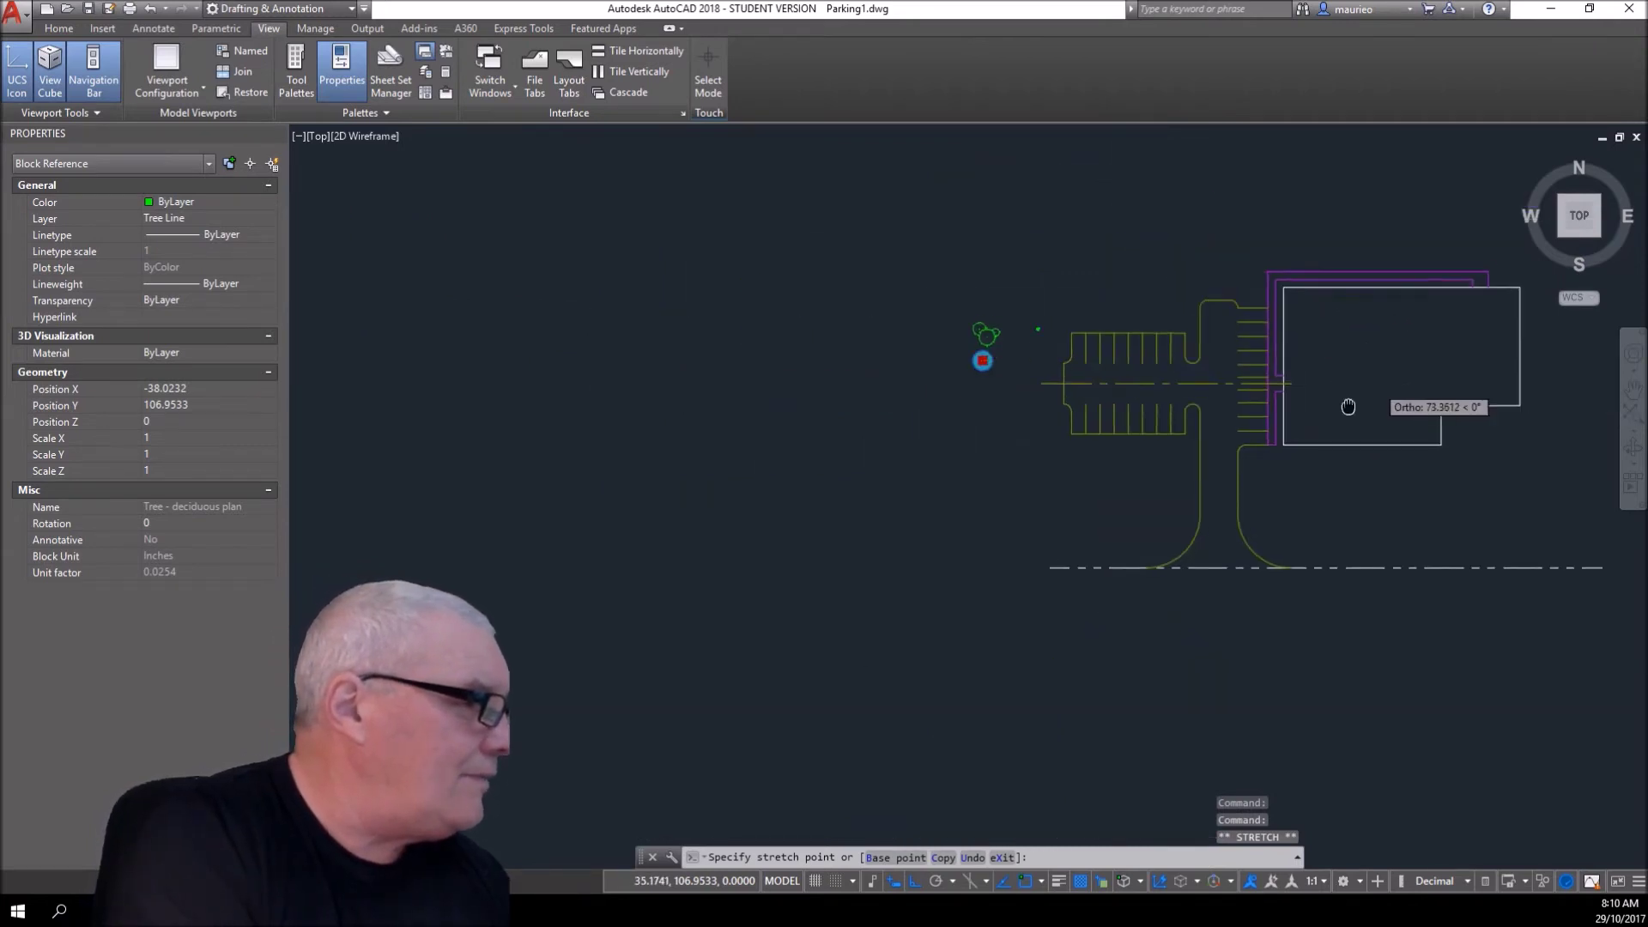
middle_drag(1350, 404, 807, 724)
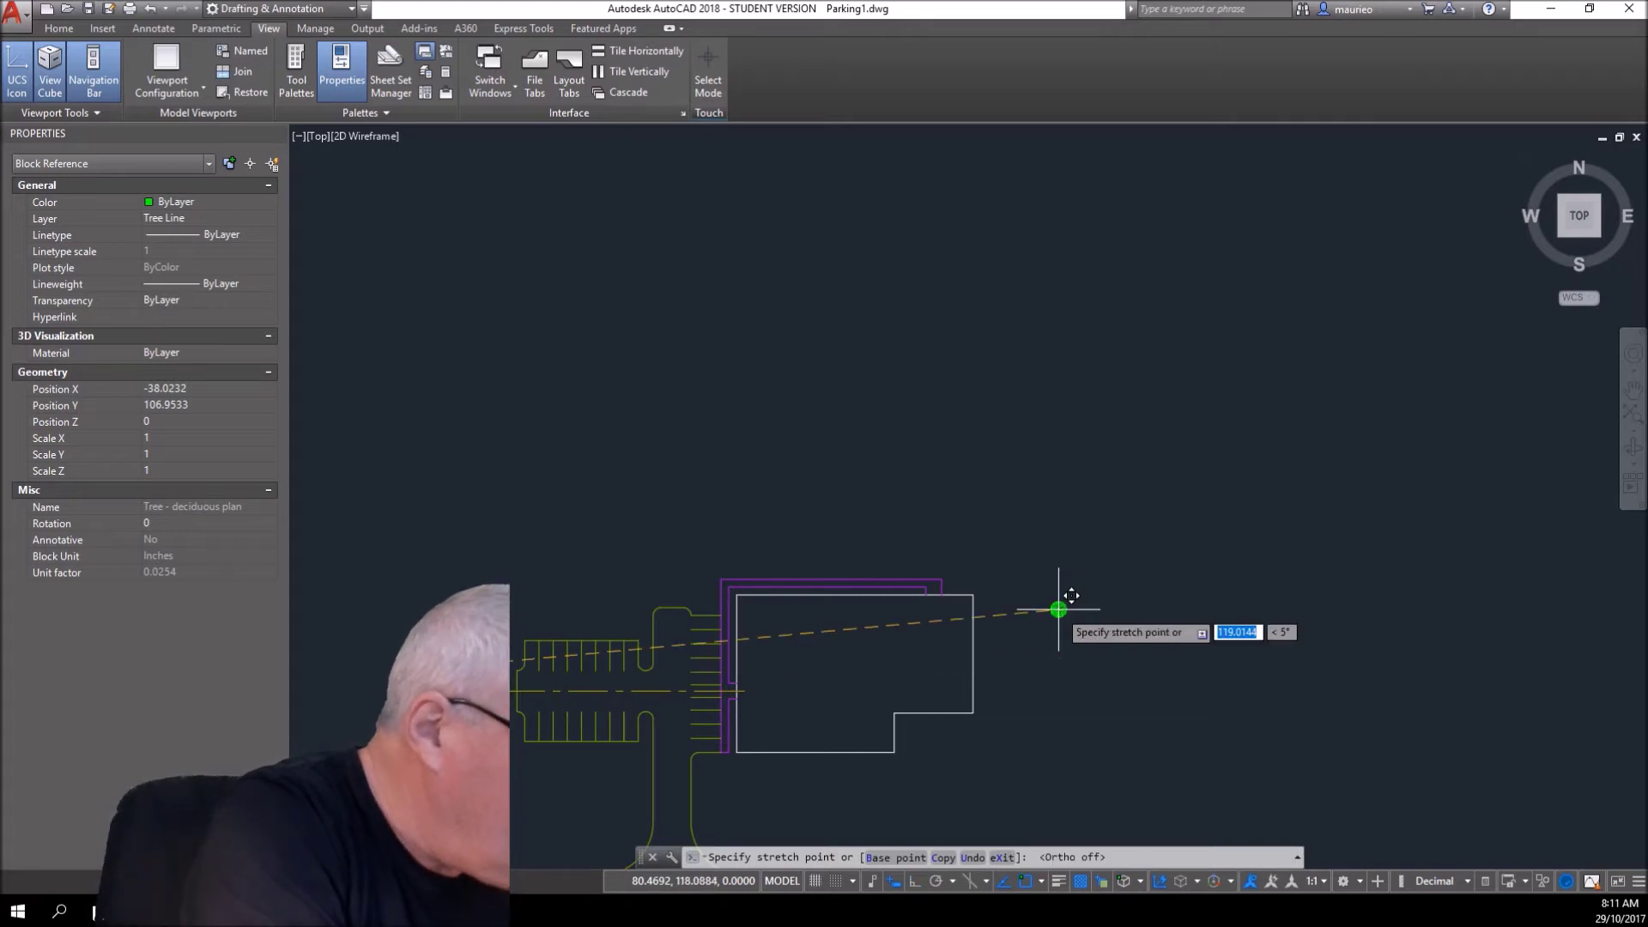
key(F8)
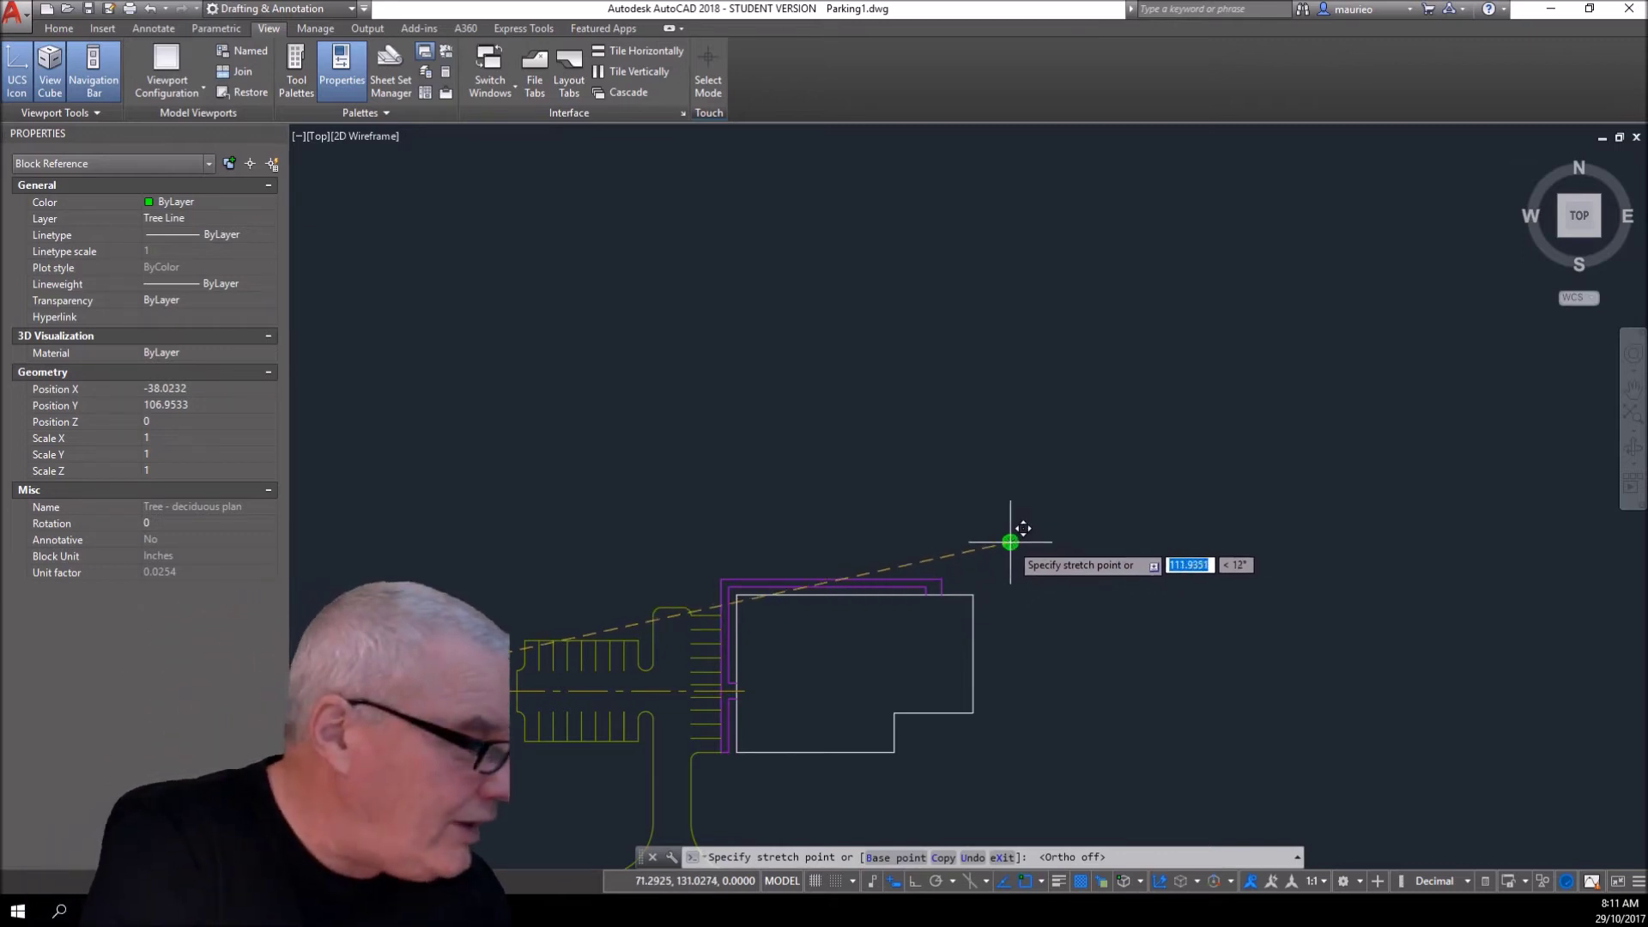
click(1009, 542)
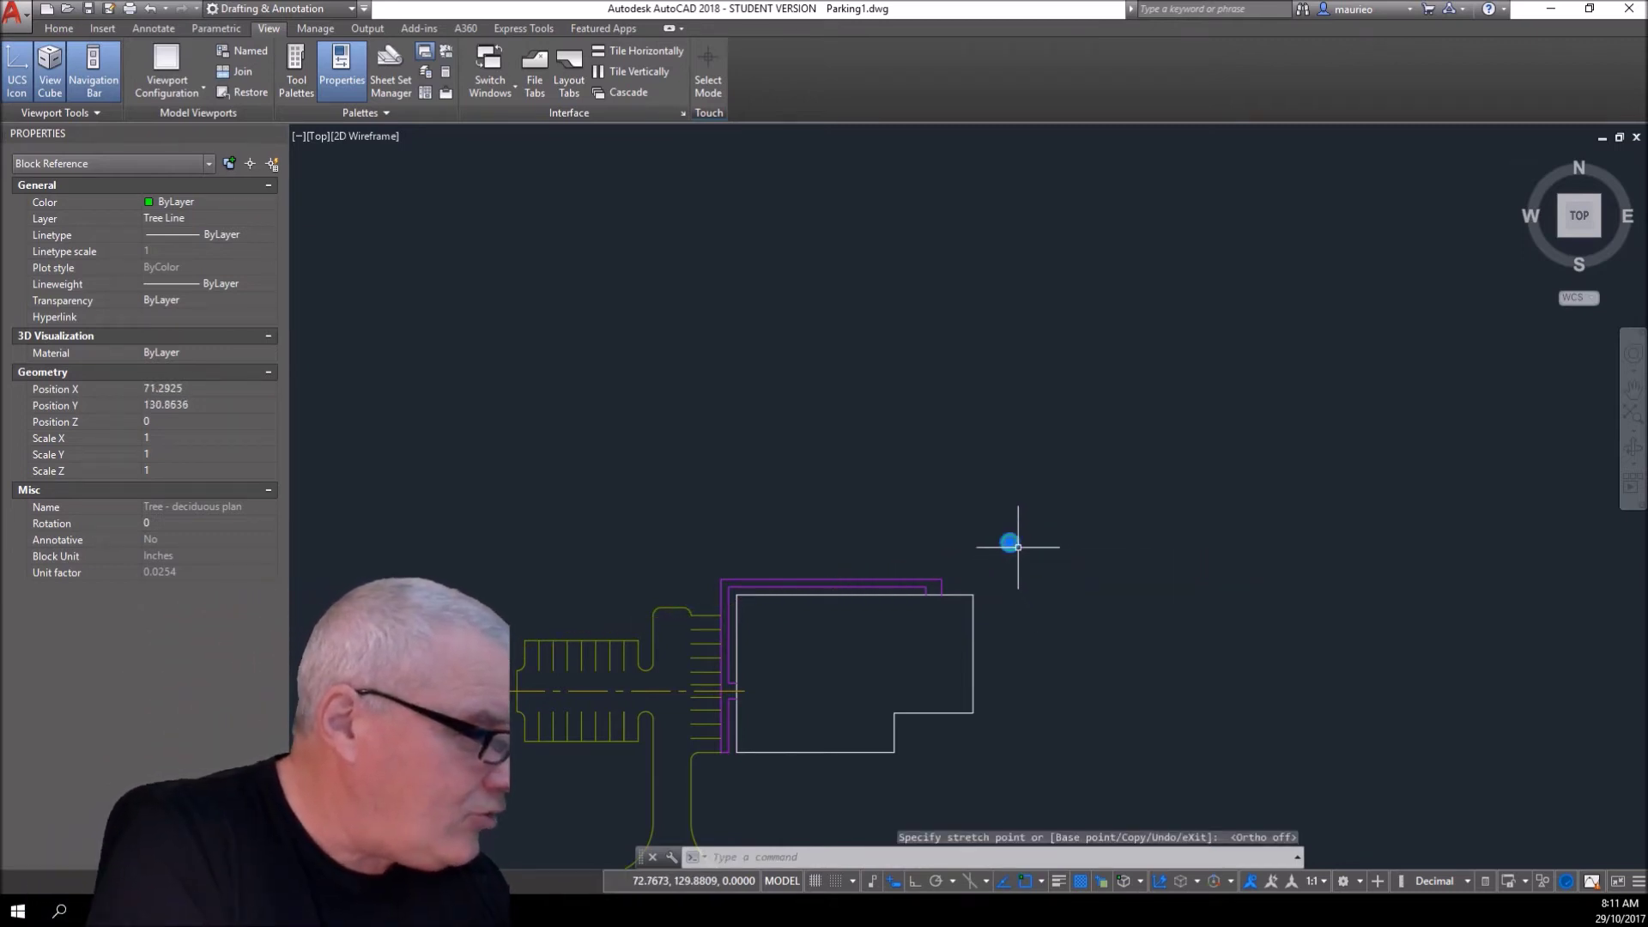
- Set the tree's Scale X and Scale Y to 4 in Properties
click(163, 434)
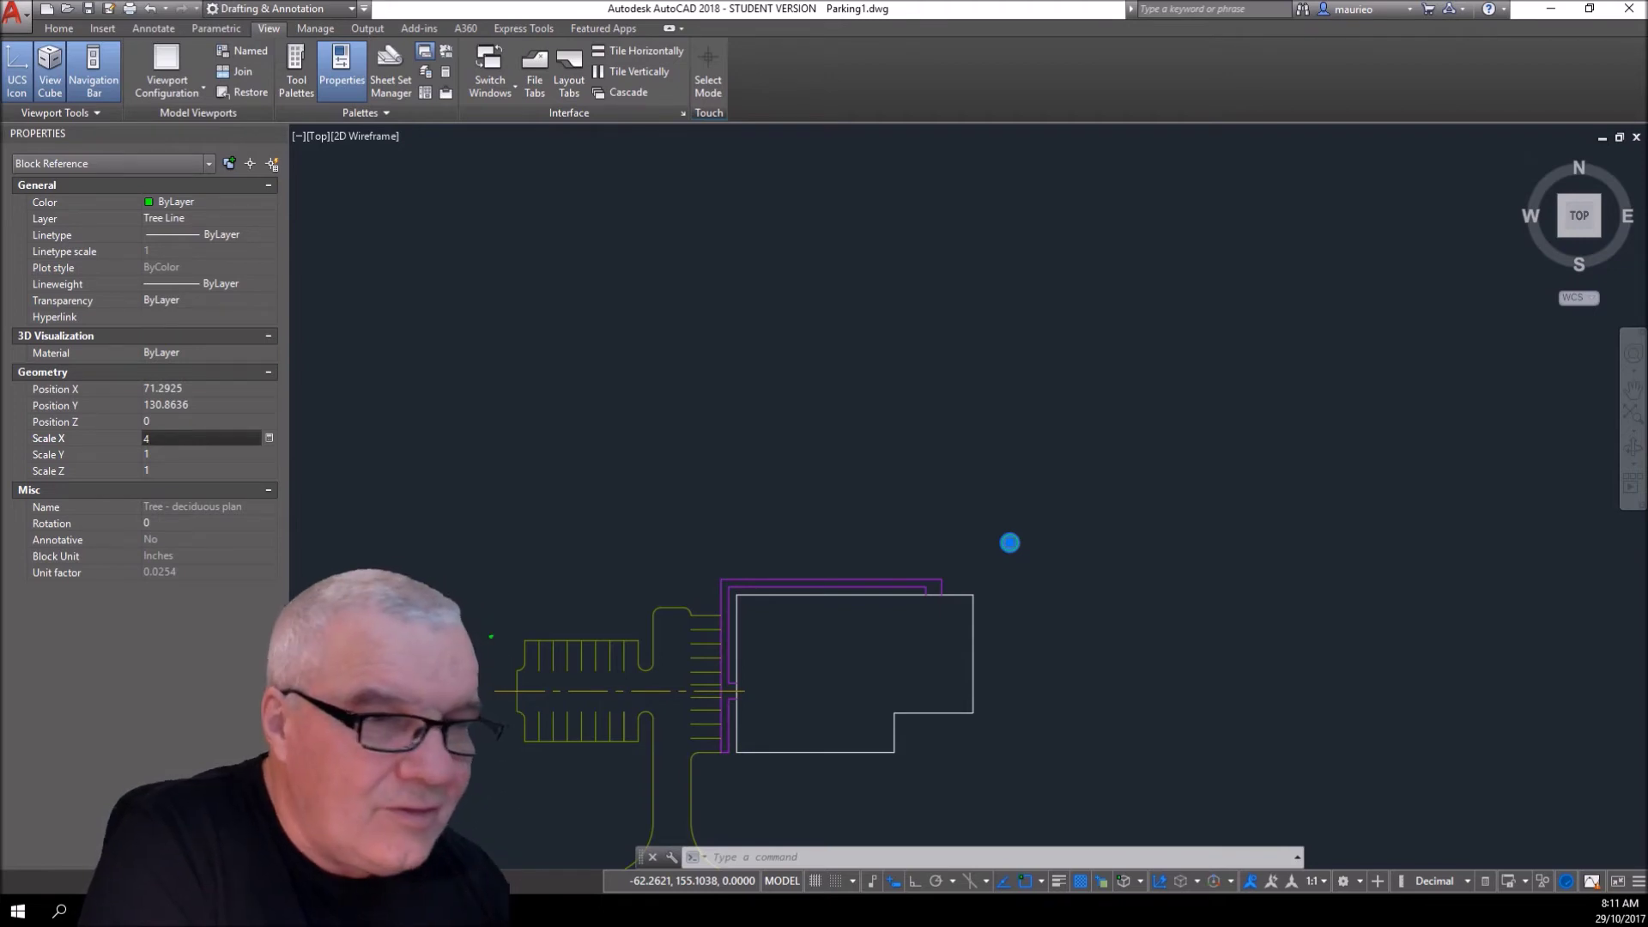
key(Tab)
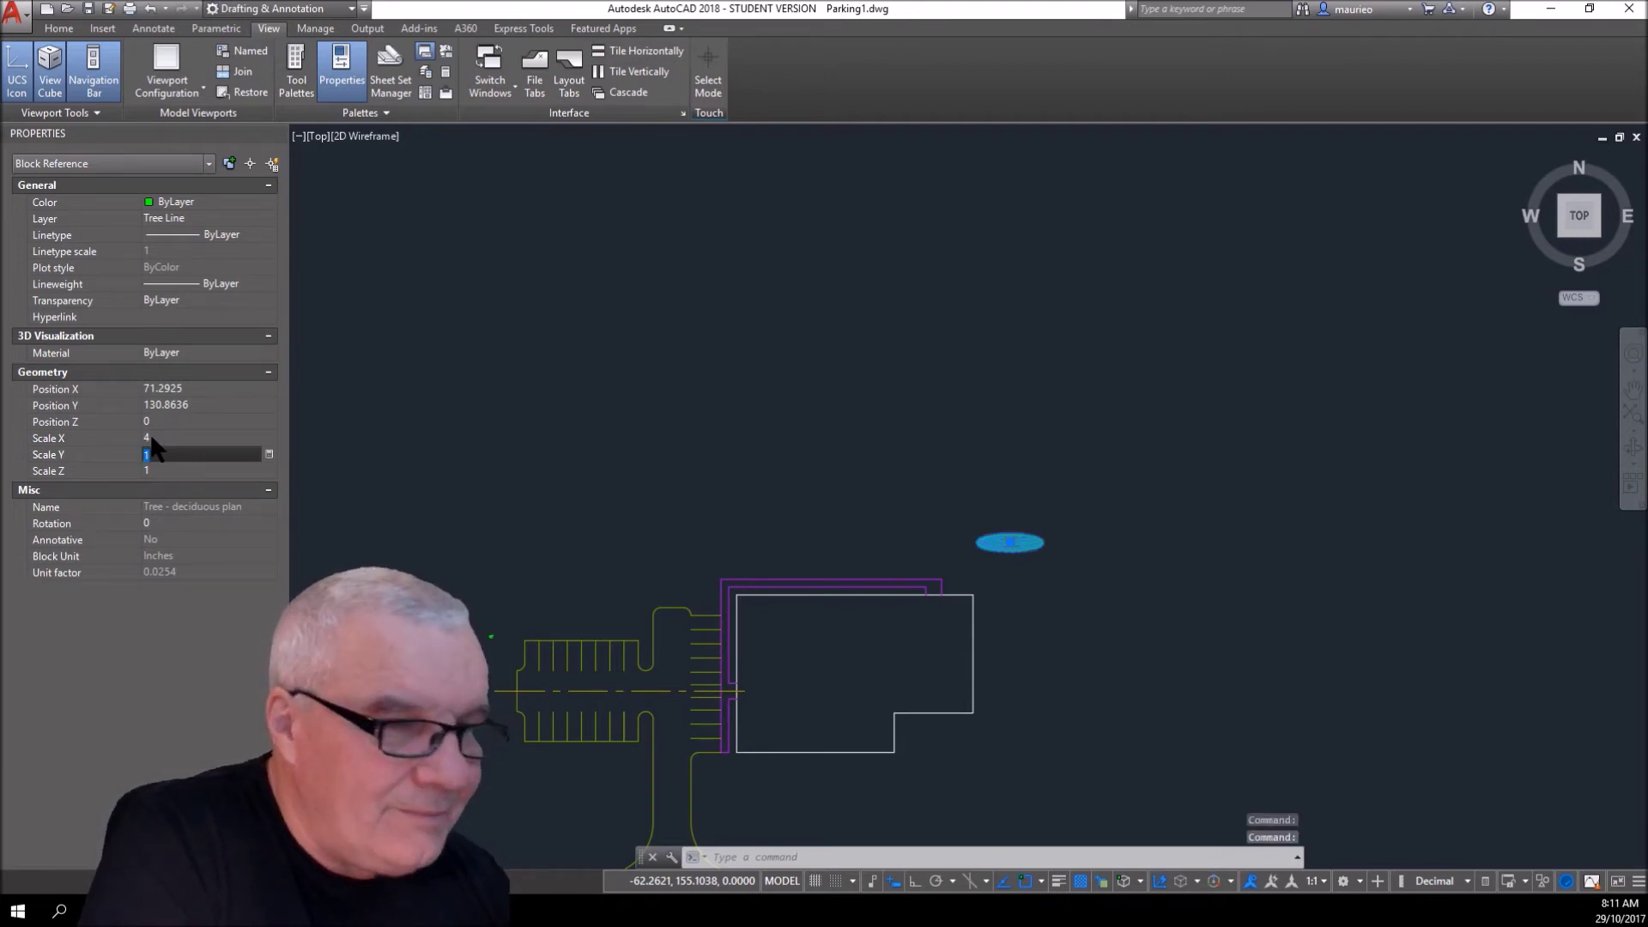
text(4)
key(Tab)
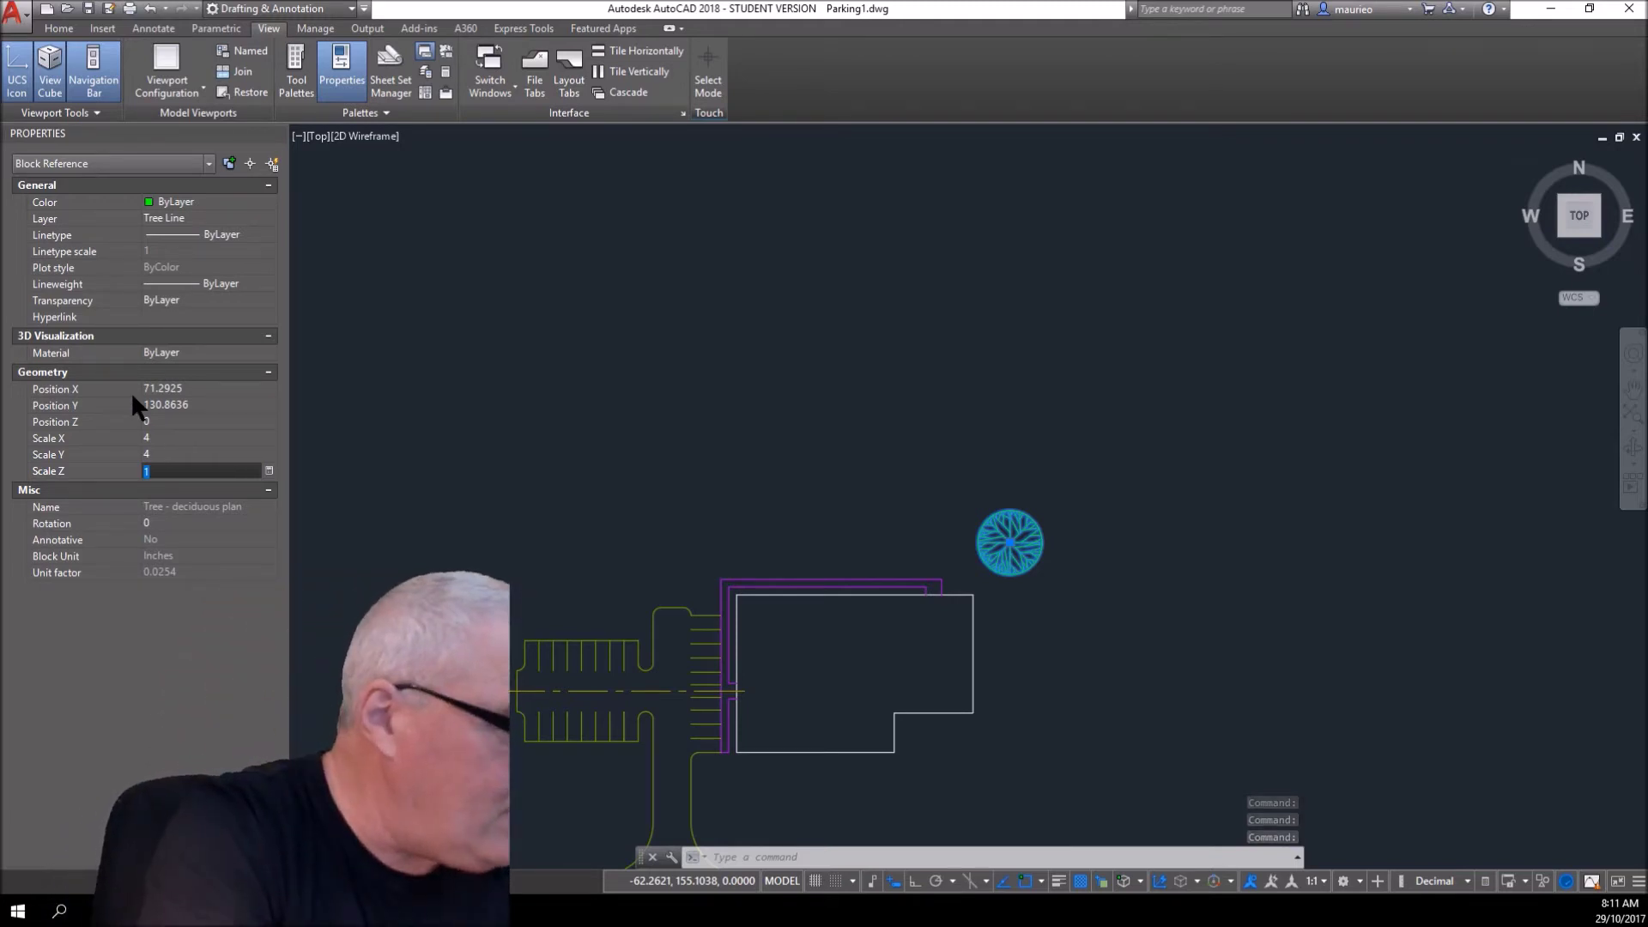
key(Escape)
key(Escape)
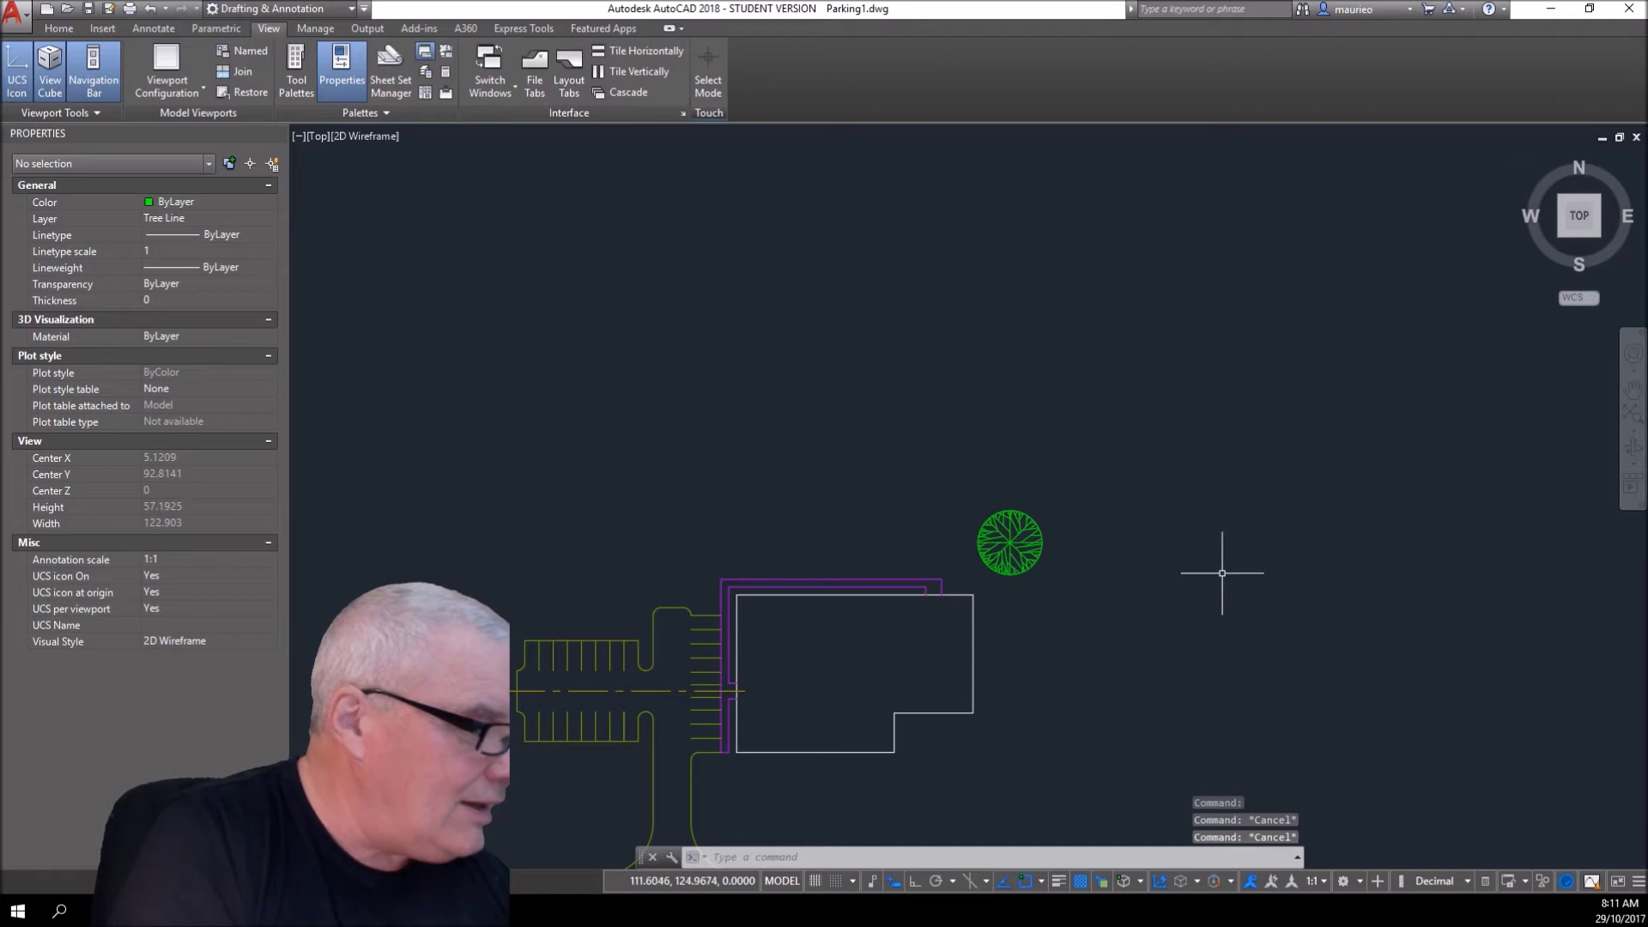
click(1046, 544)
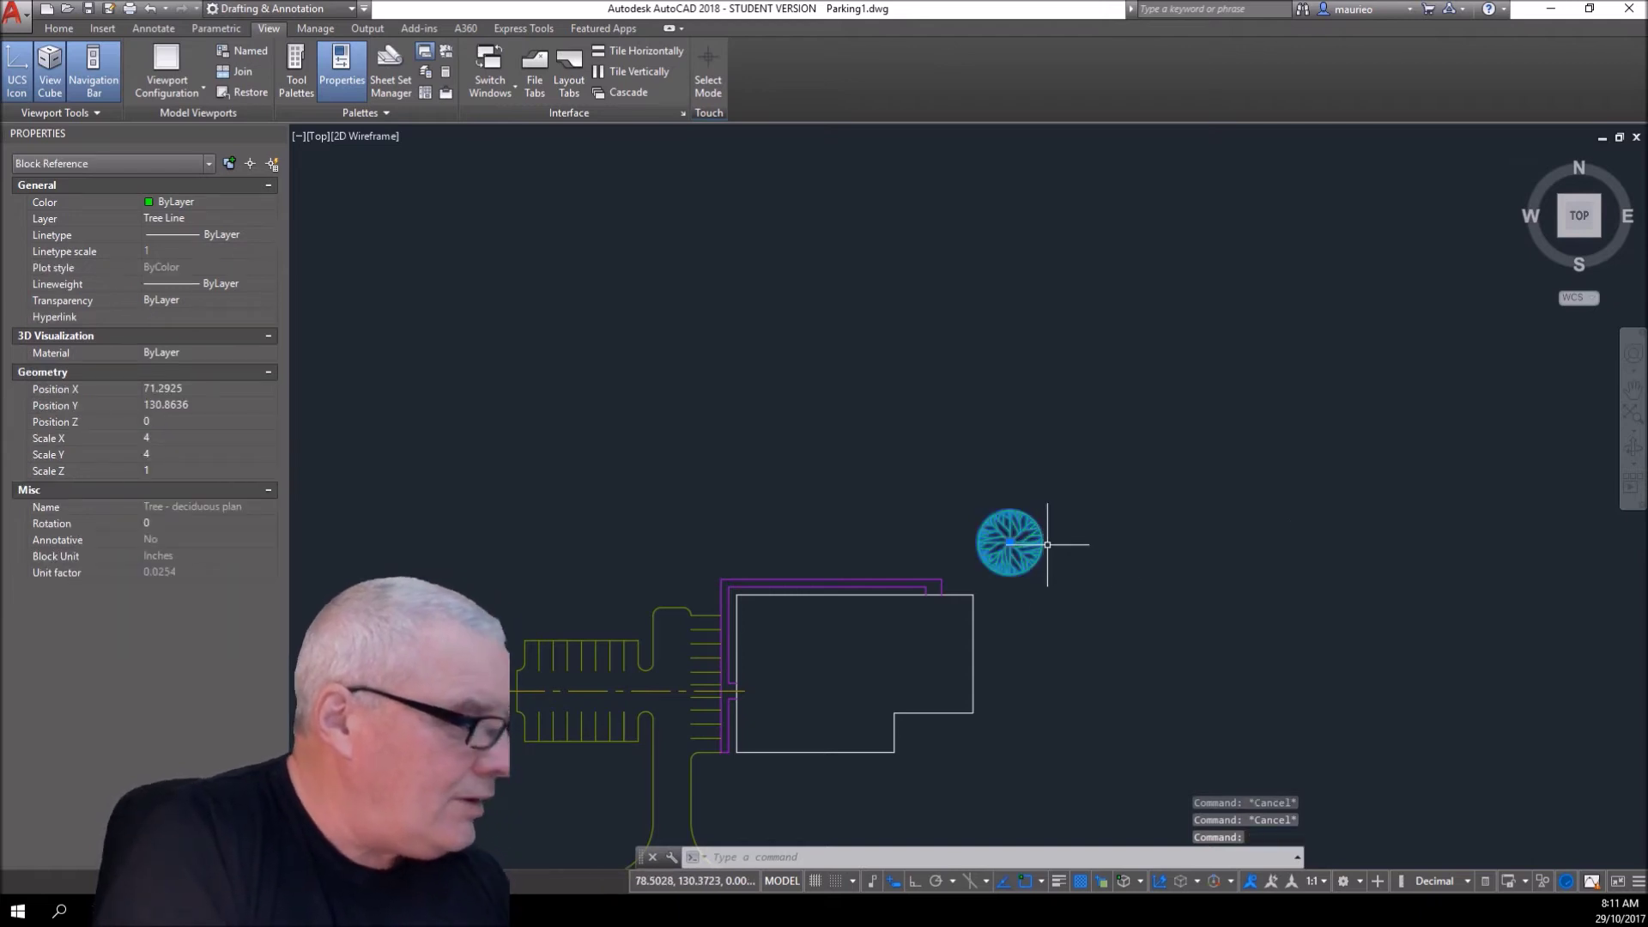
right_click(1100, 559)
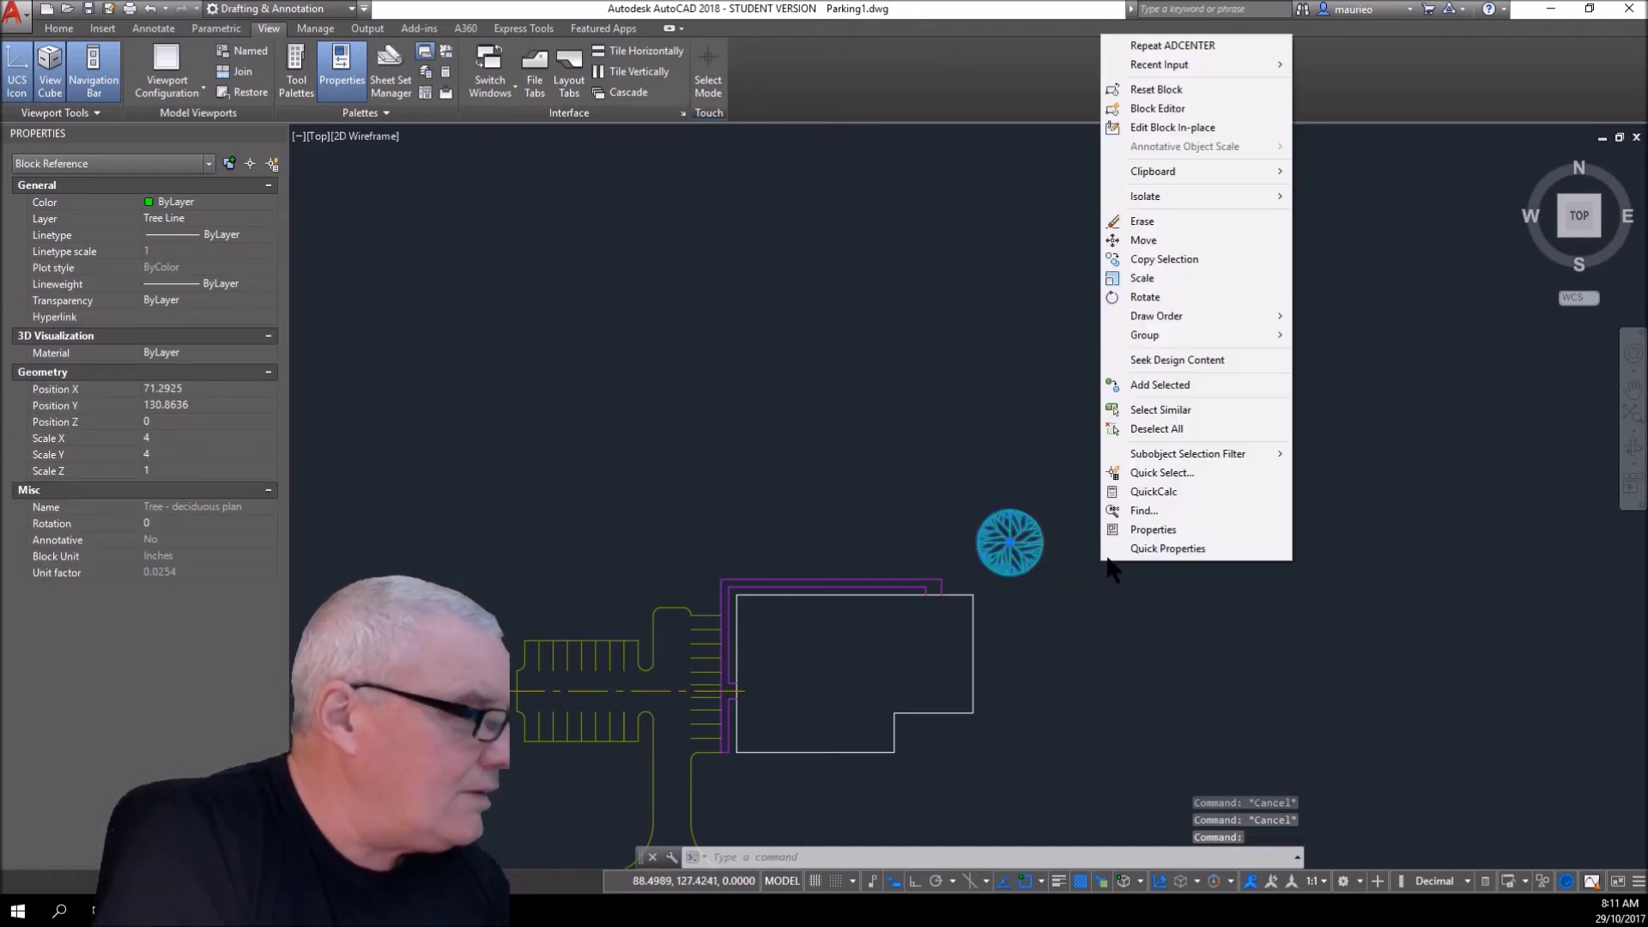
click(1176, 532)
key(Escape)
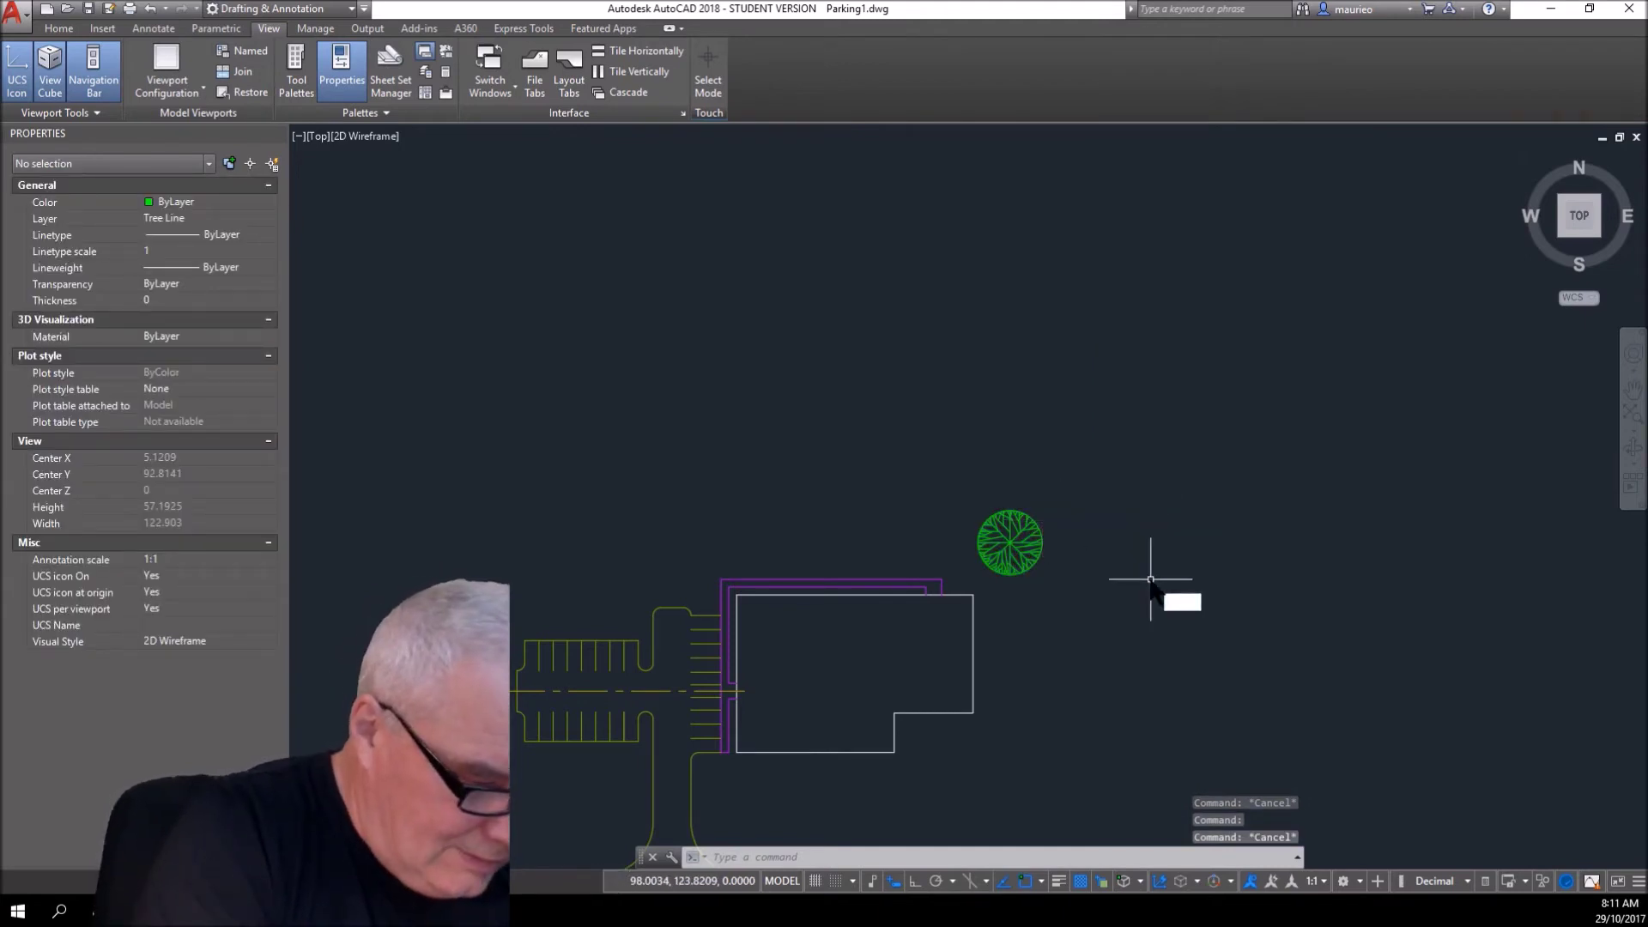
- Copy the enlarged tree above, left of and below the building corner
text(o)
key(Return)
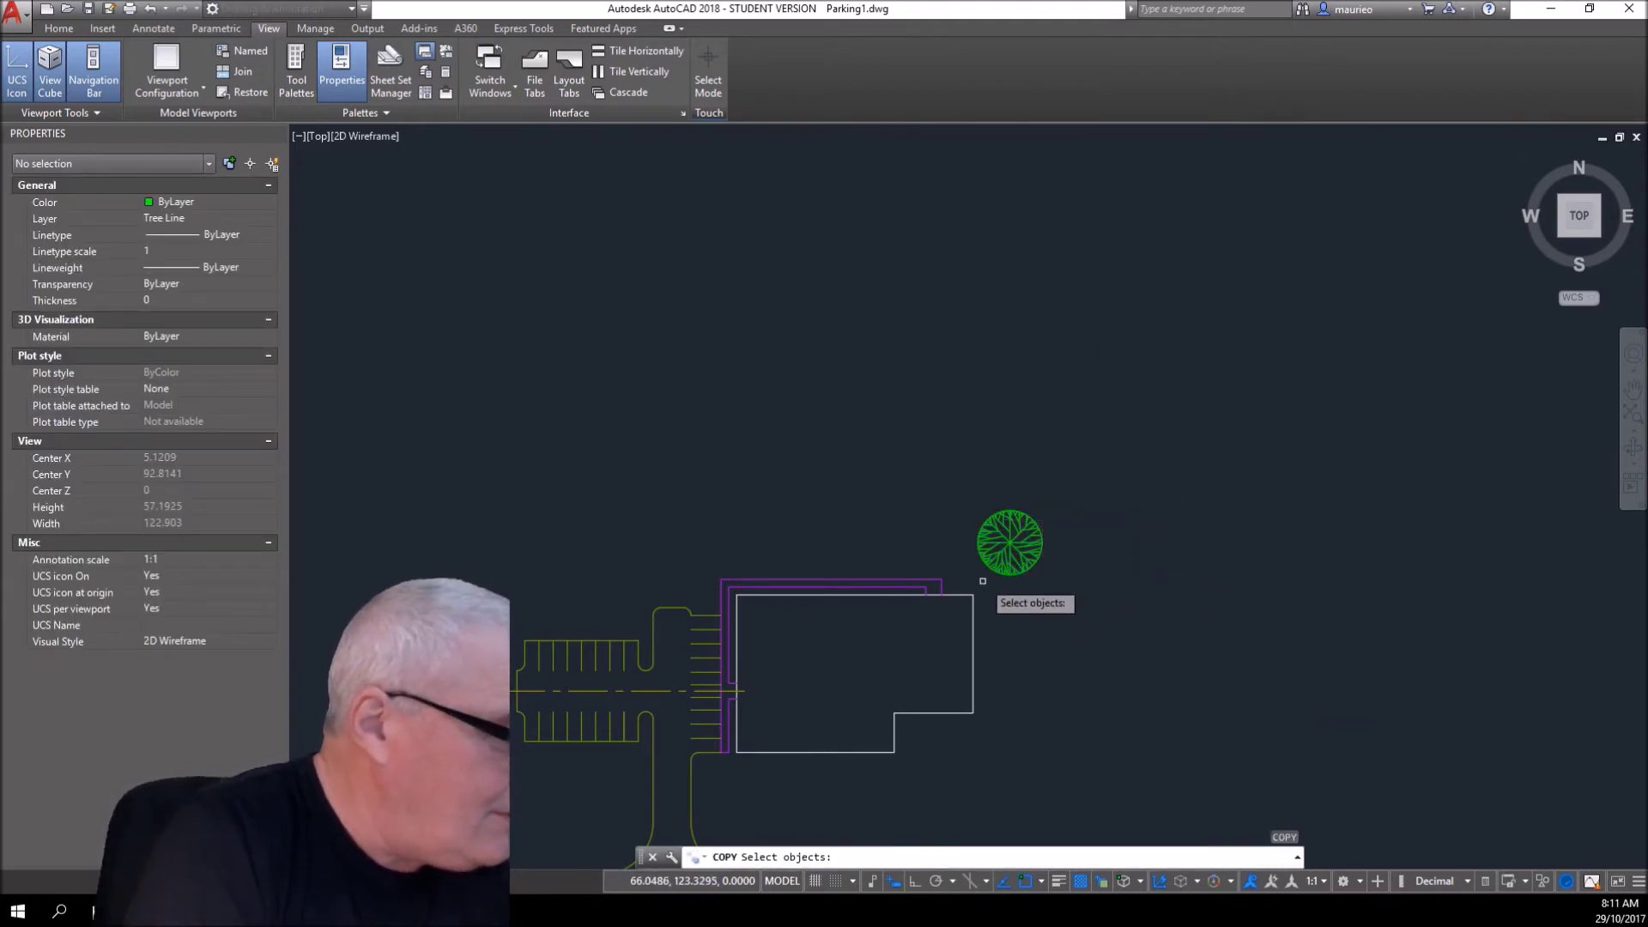
click(1040, 533)
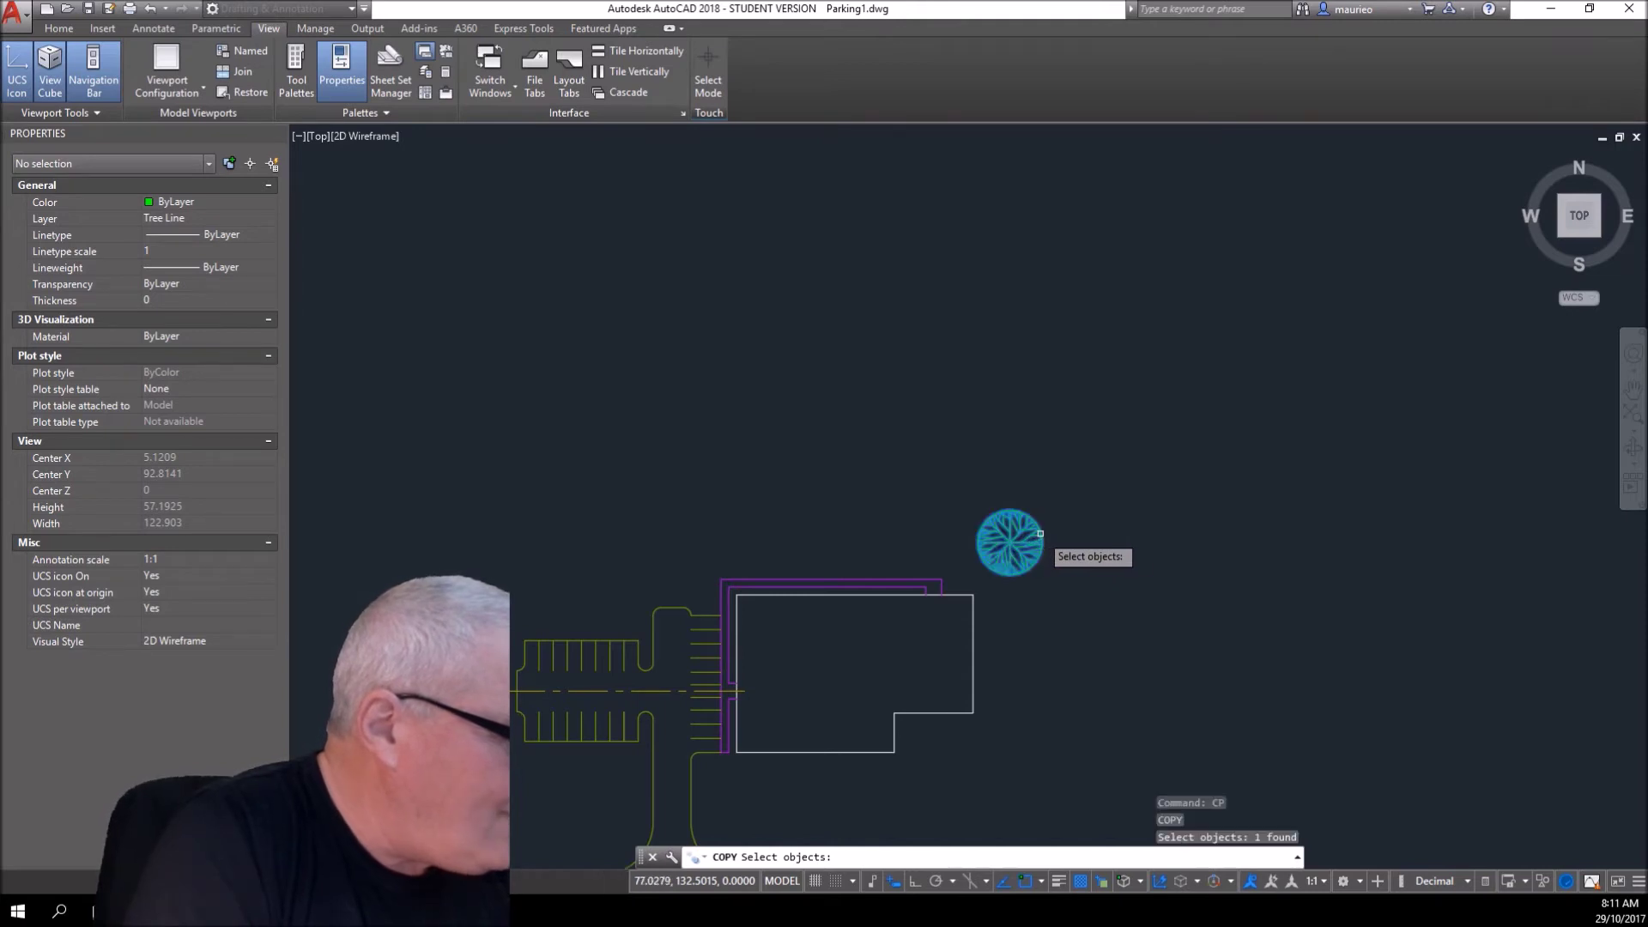
key(Return)
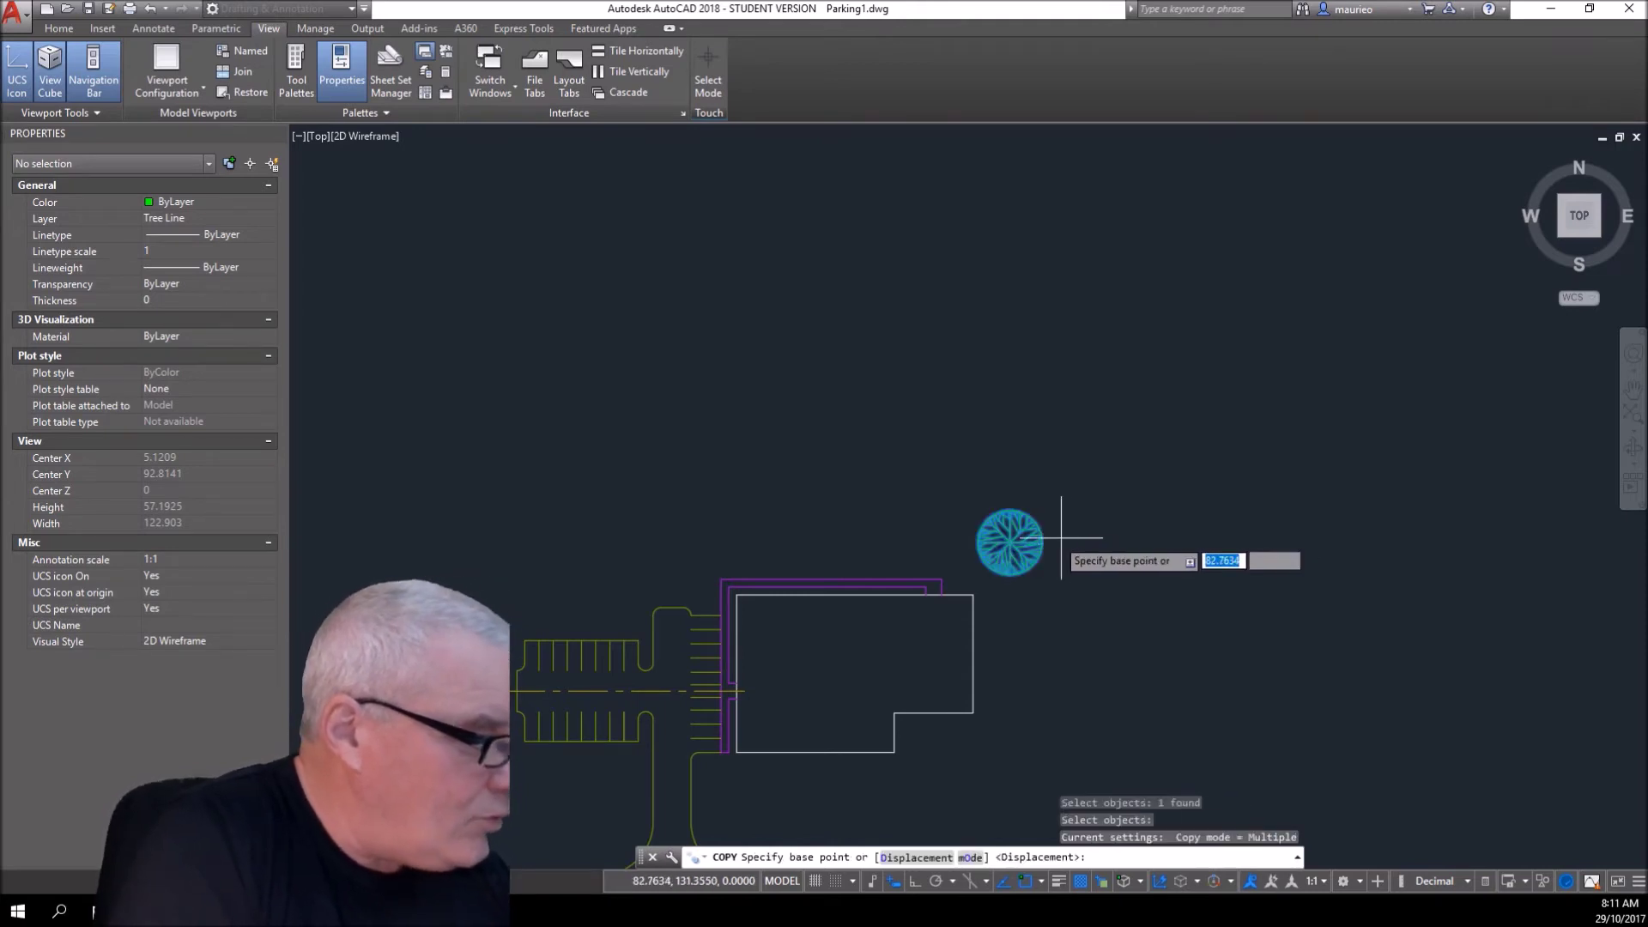
click(1004, 540)
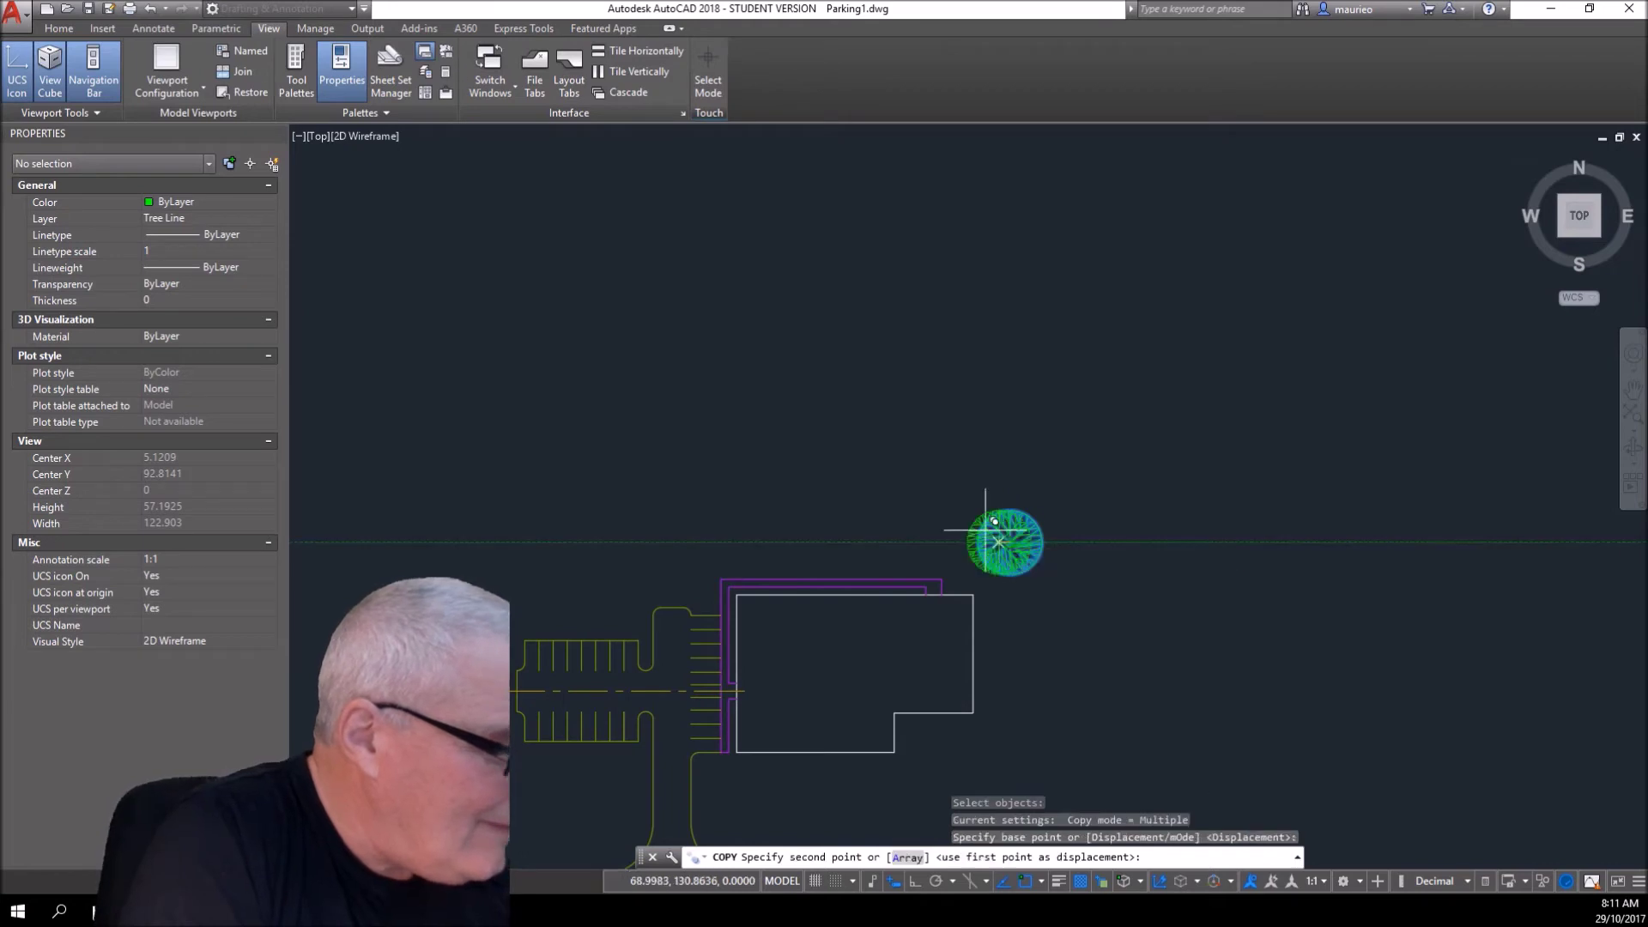
click(960, 483)
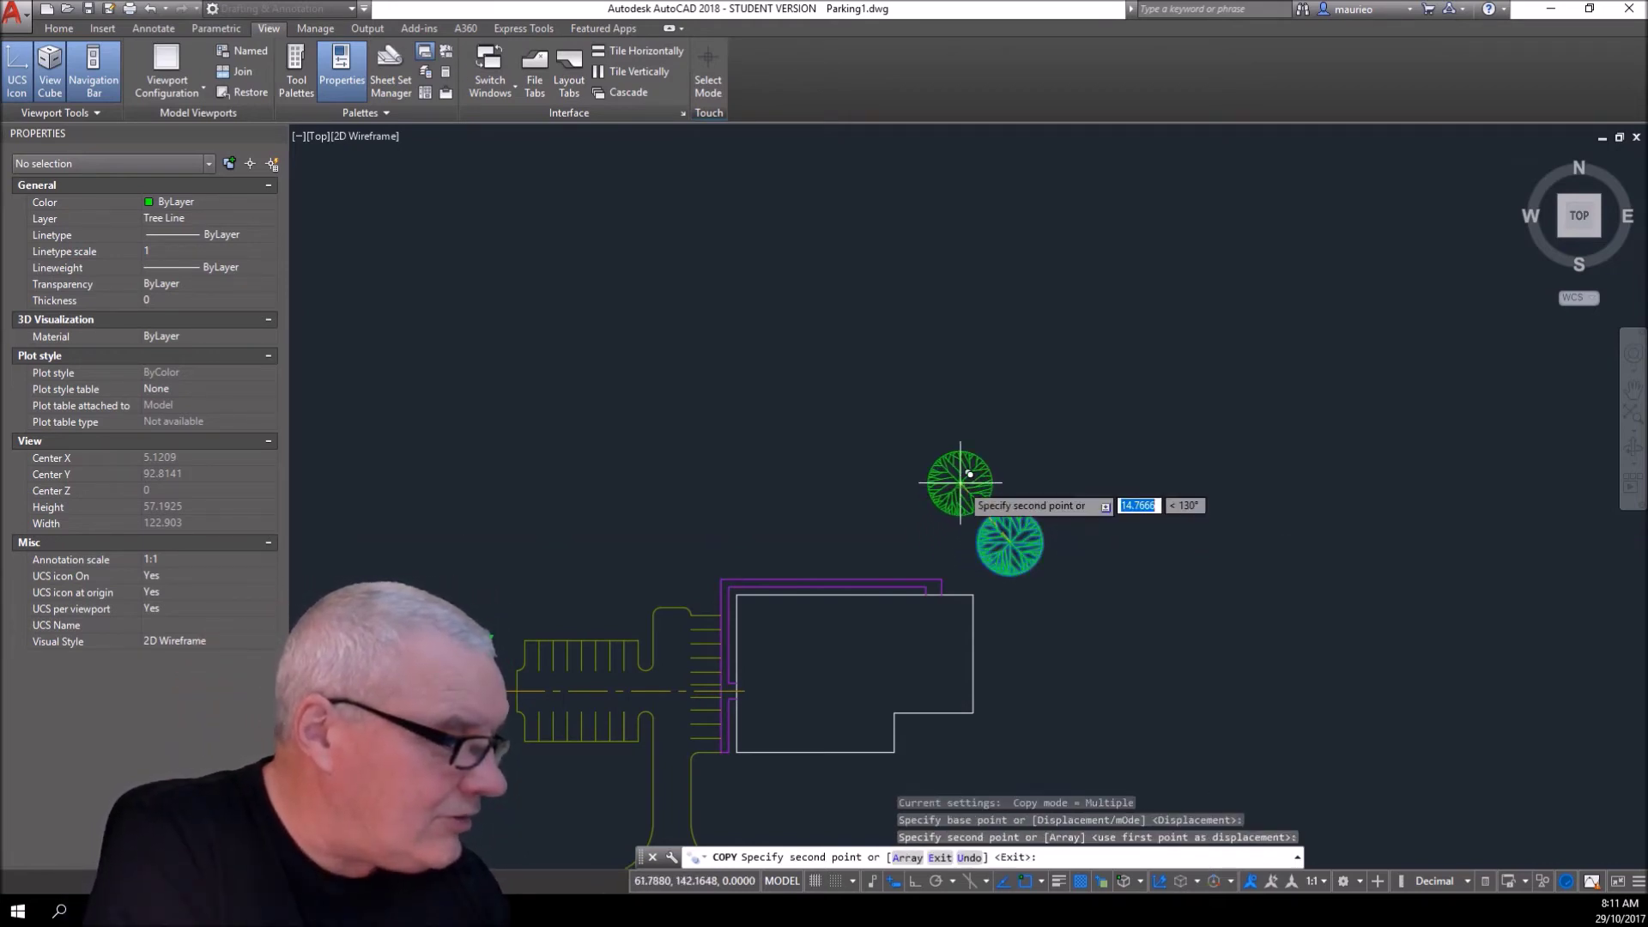
click(942, 542)
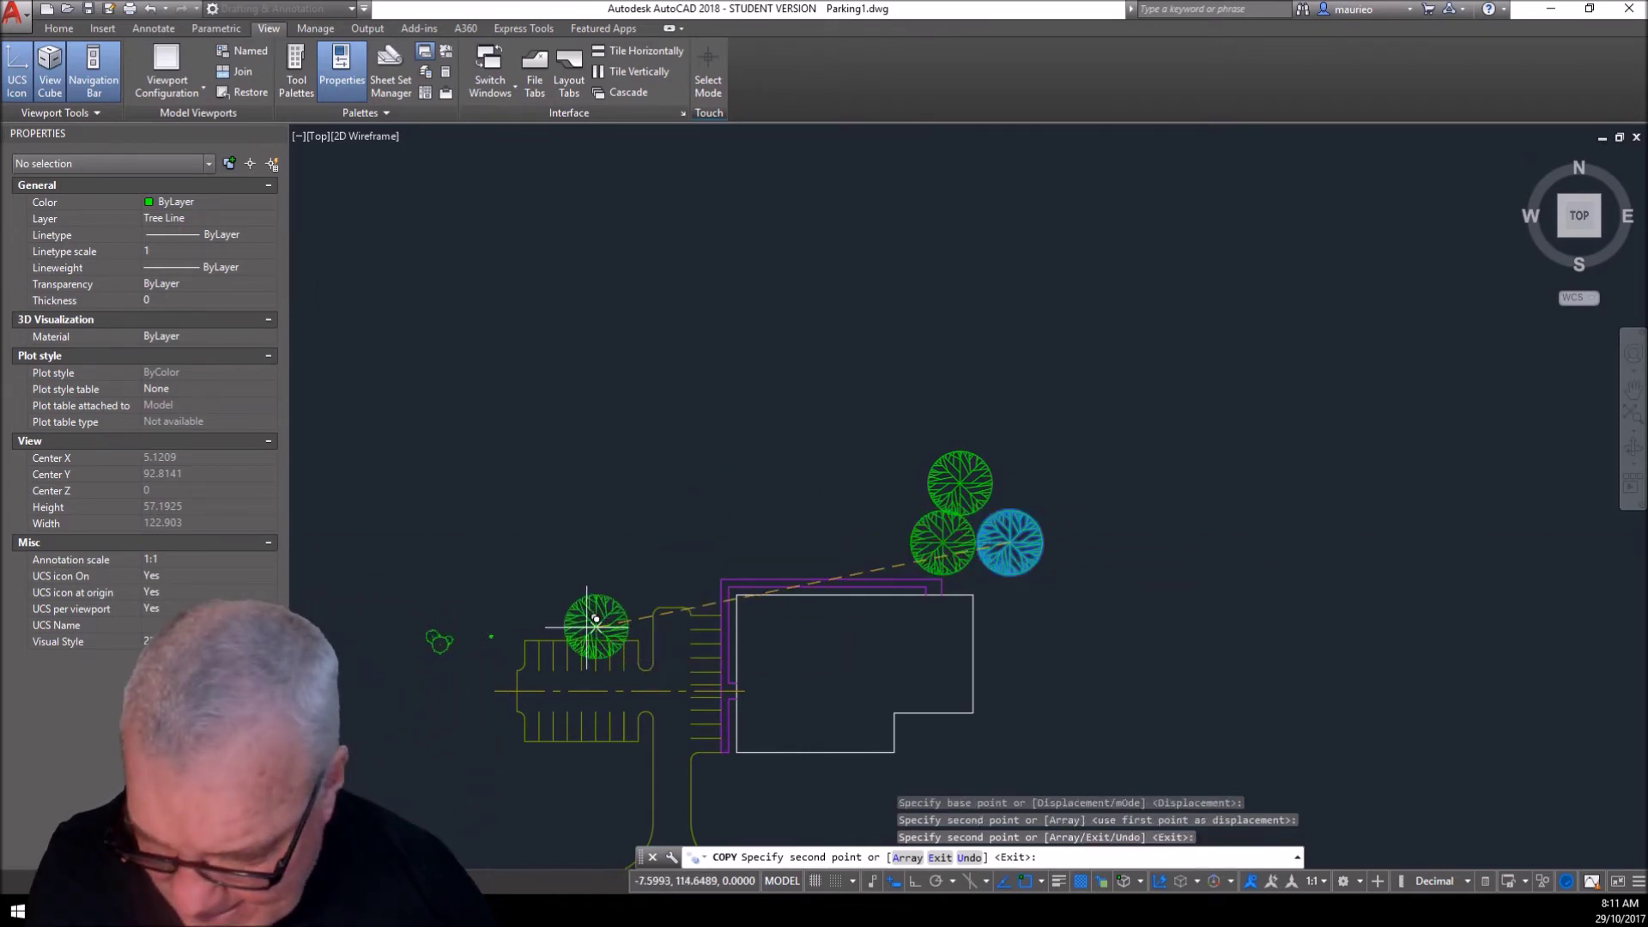
click(1002, 751)
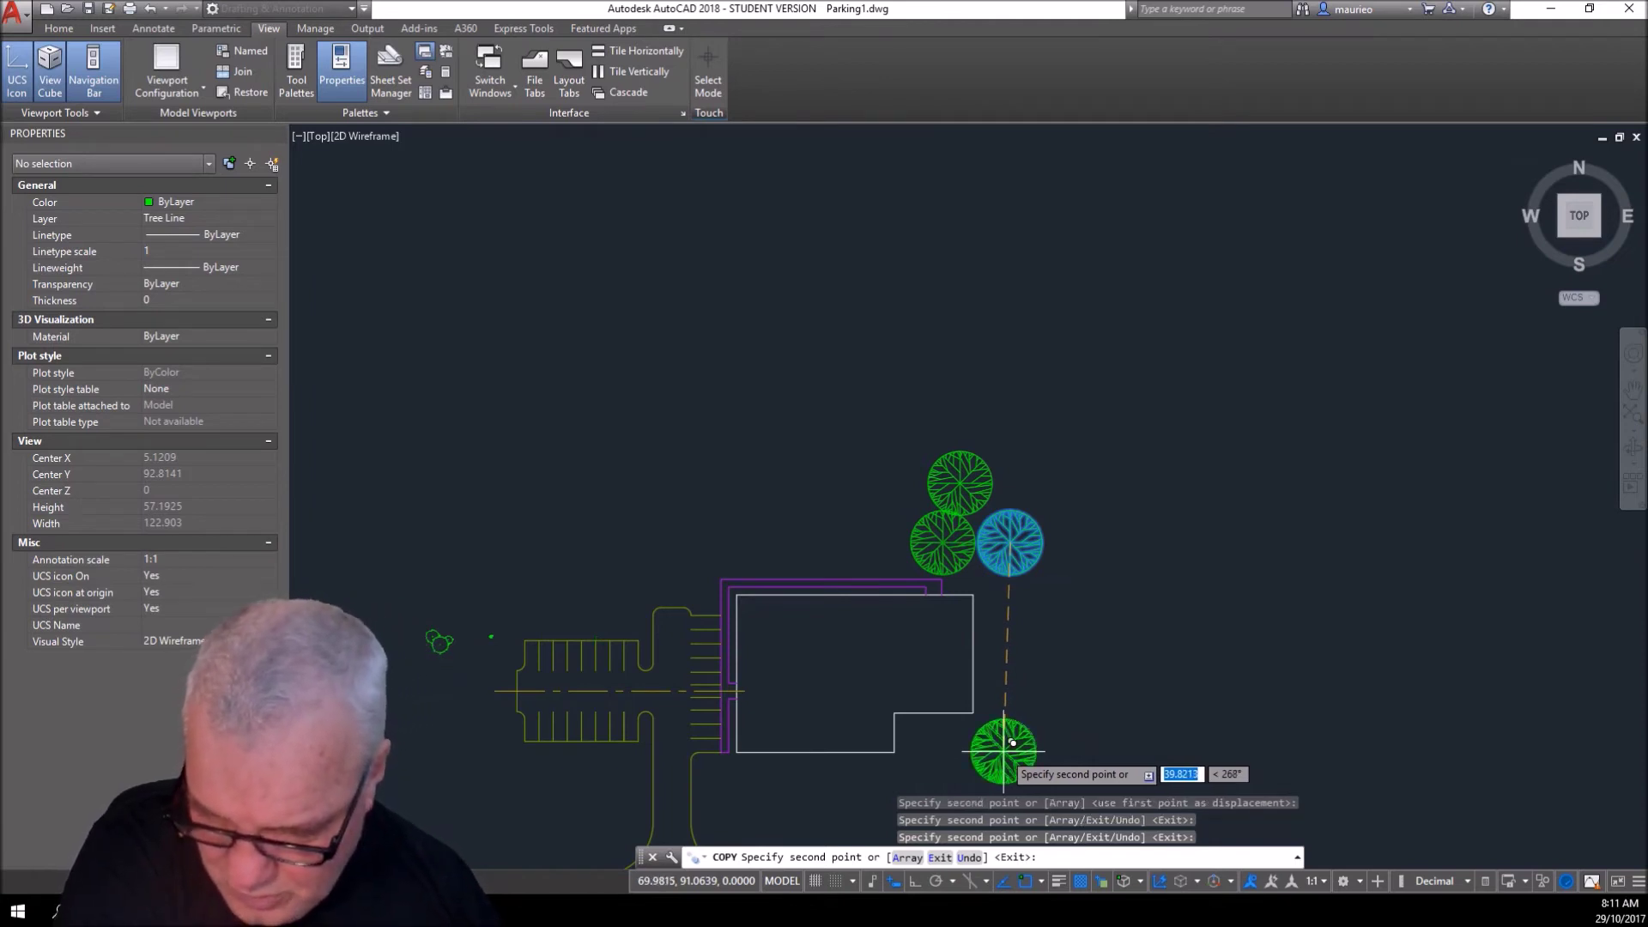
- Add tree copies near the entrance, a pair in the aisle and one left of the rows, then cancel
scroll(985, 773, down, 5)
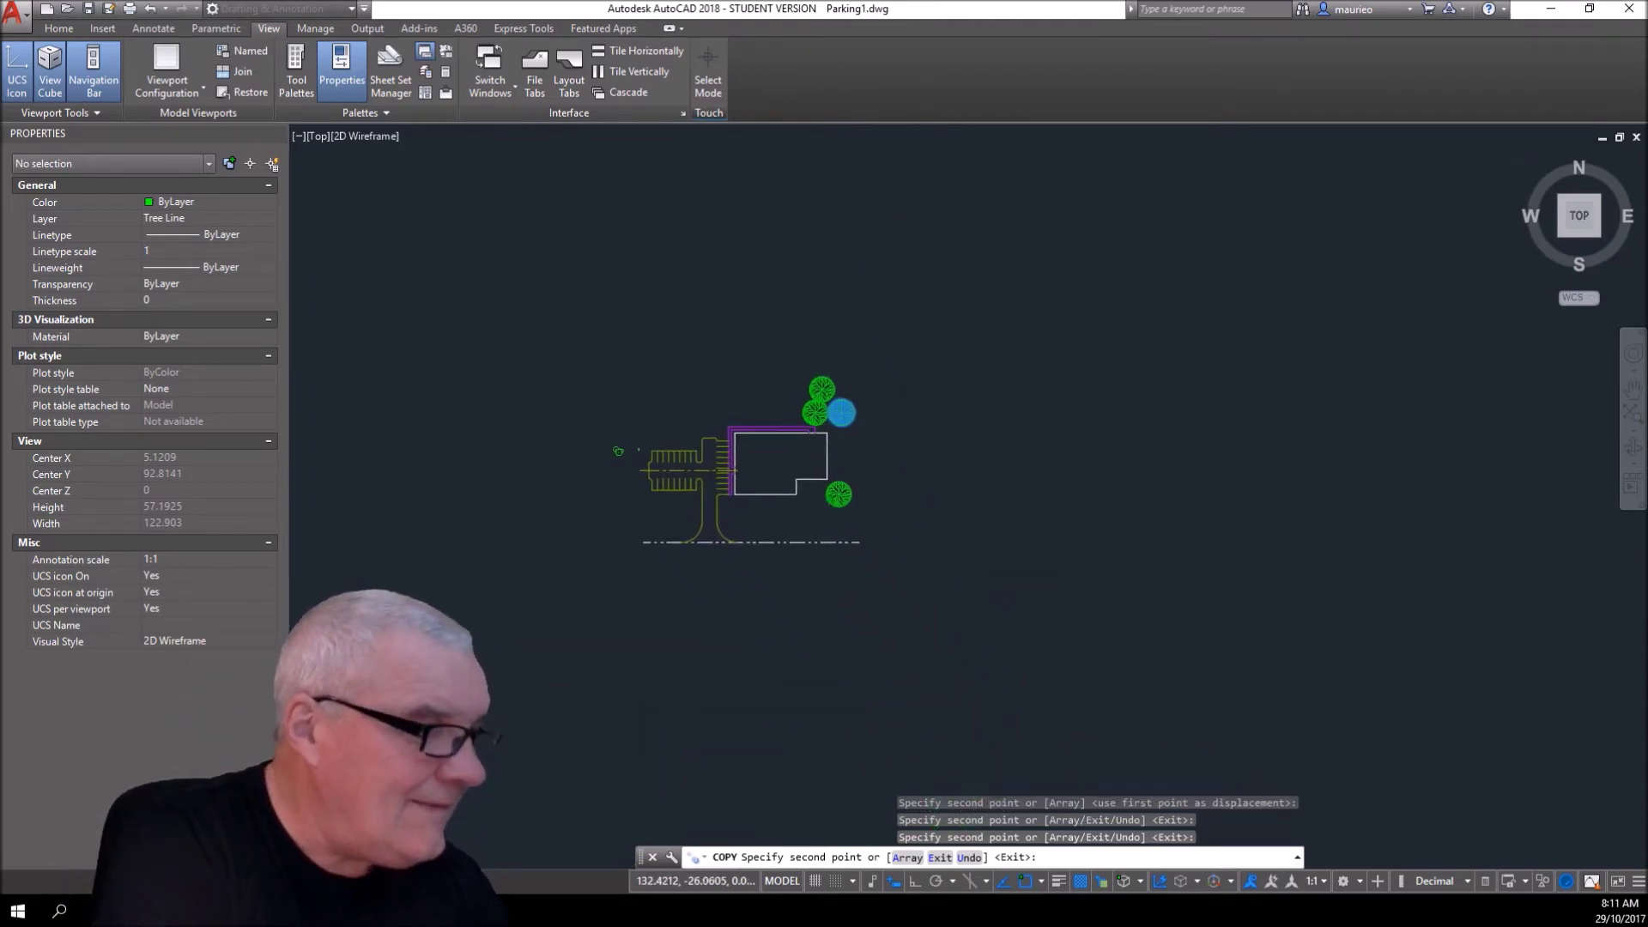
scroll(834, 447, up, 2)
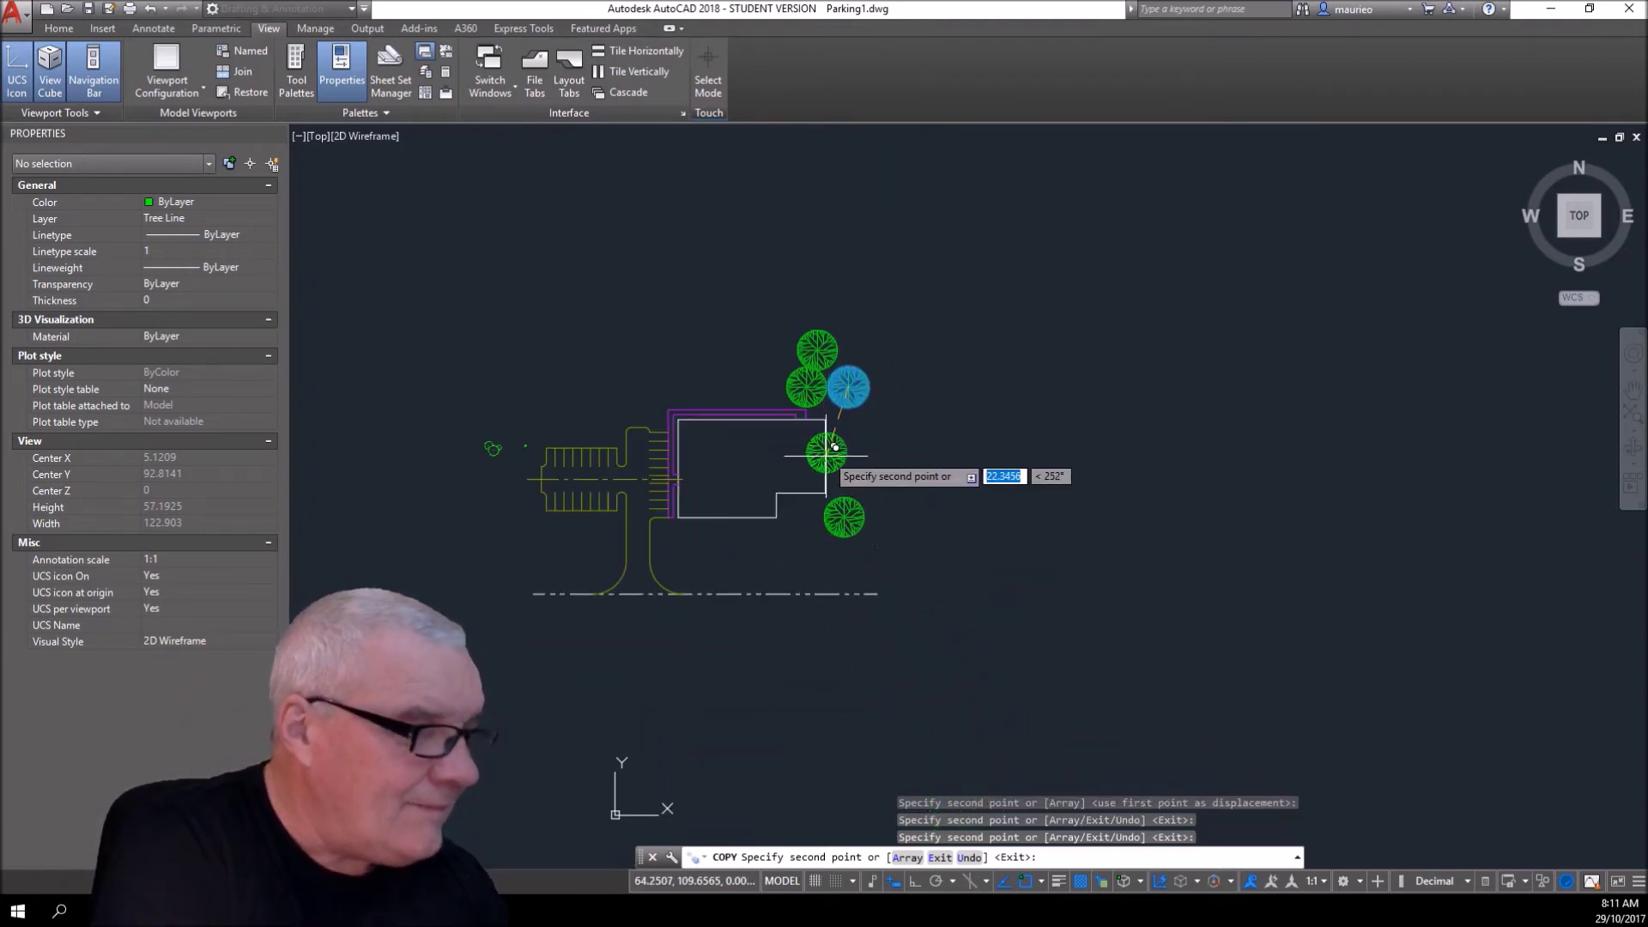
click(785, 549)
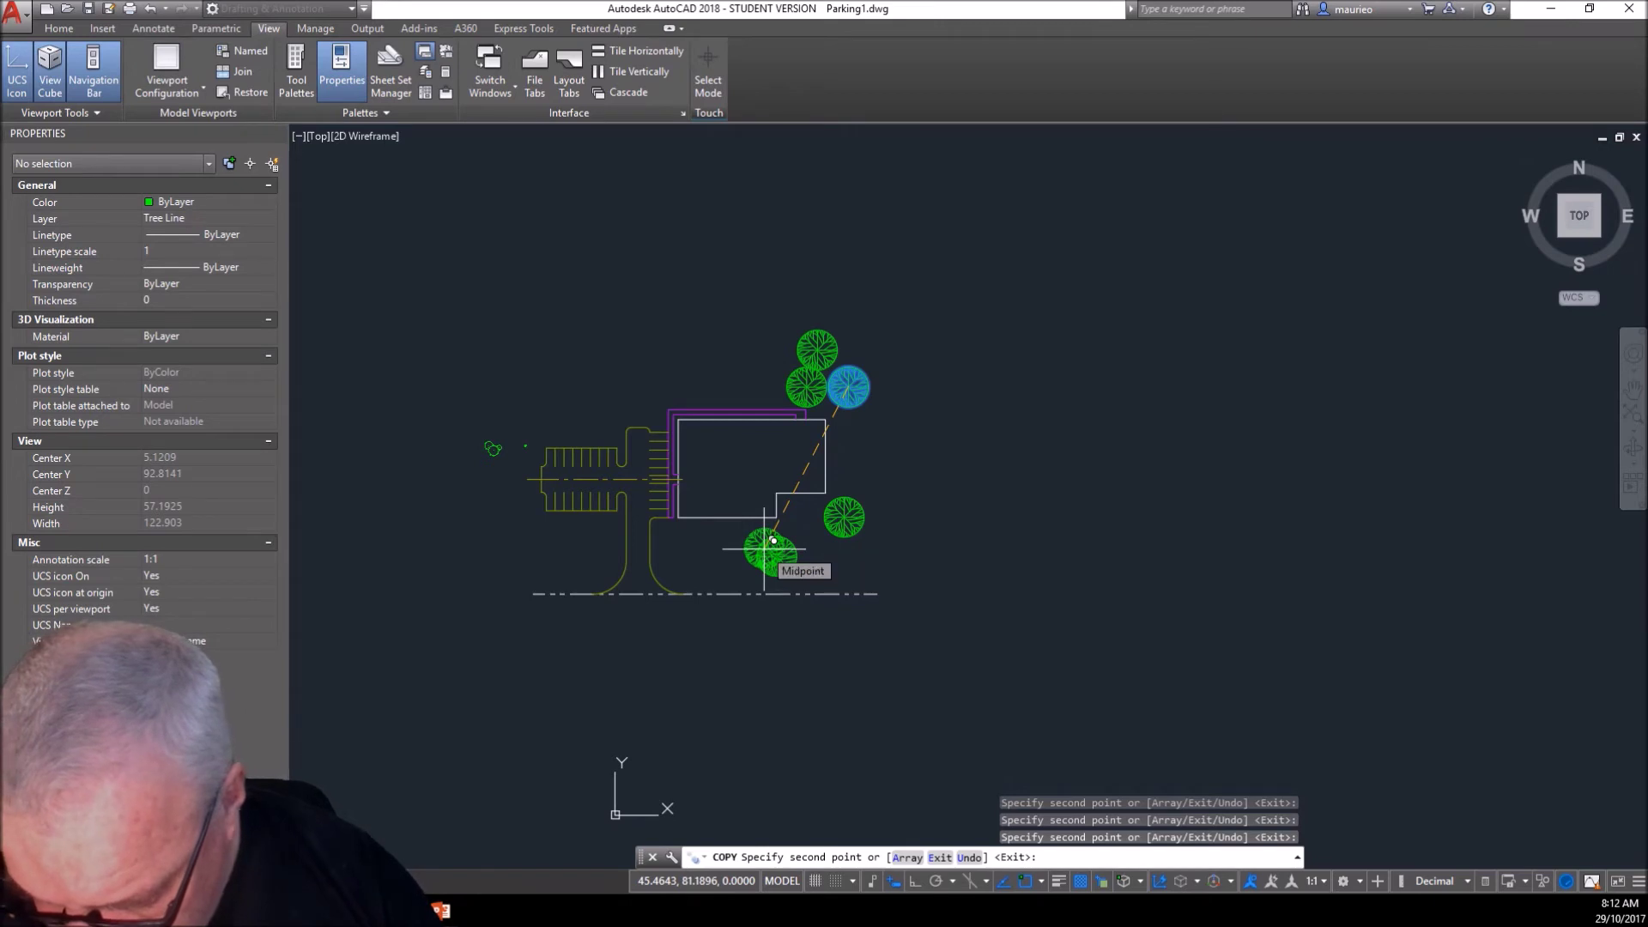
click(774, 543)
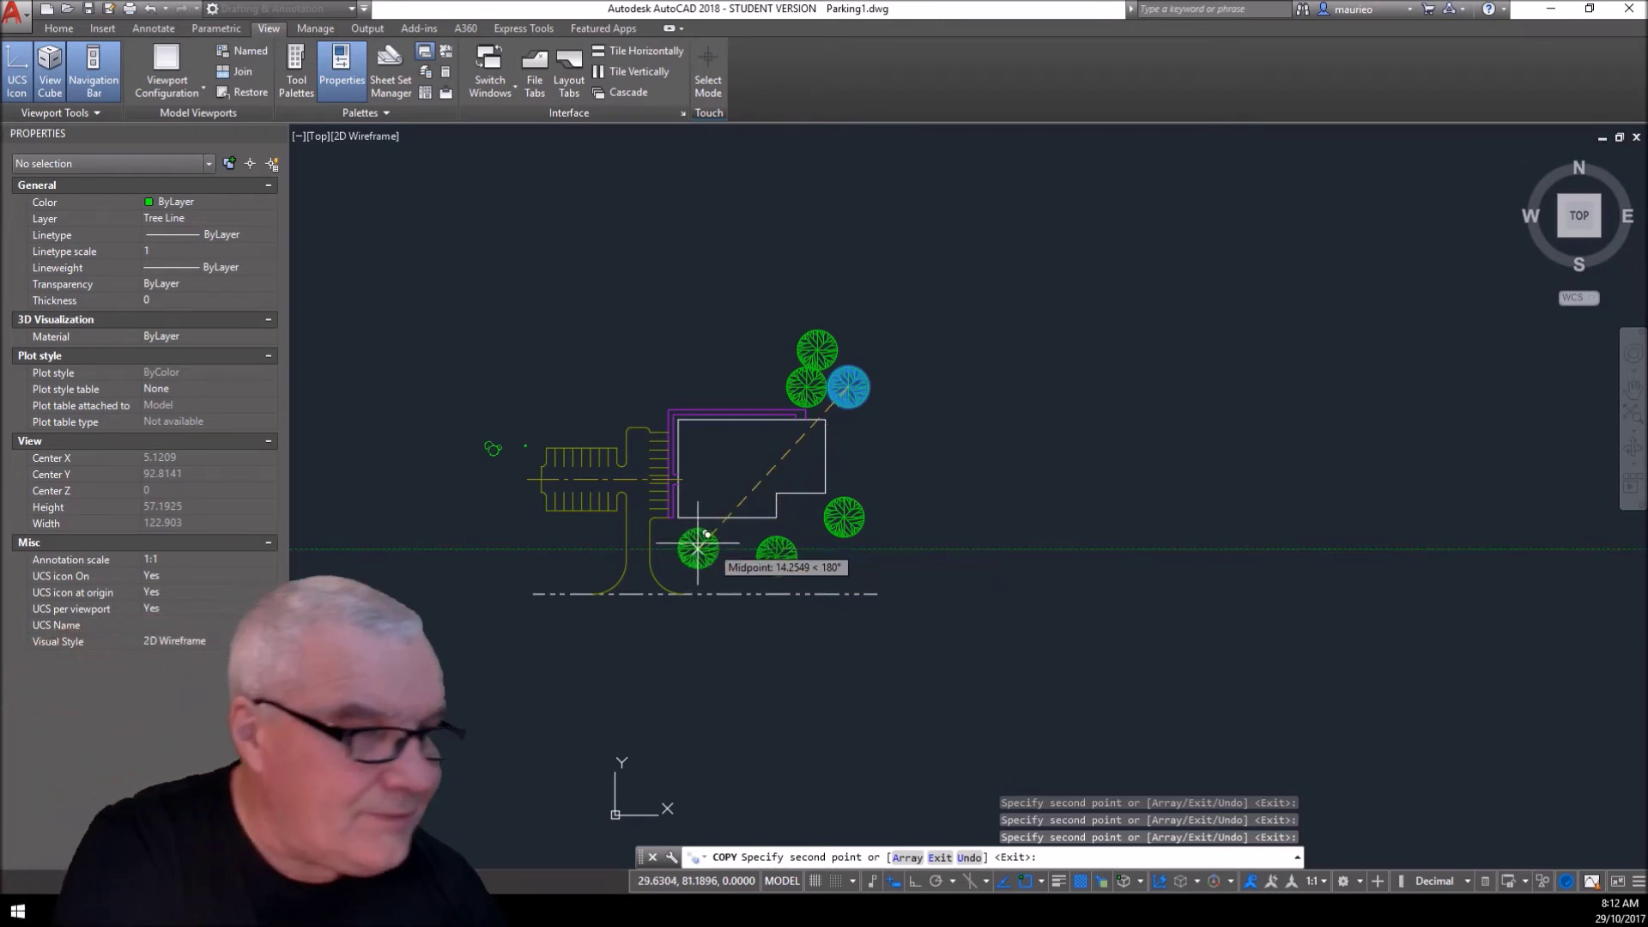
scroll(617, 492, up, 8)
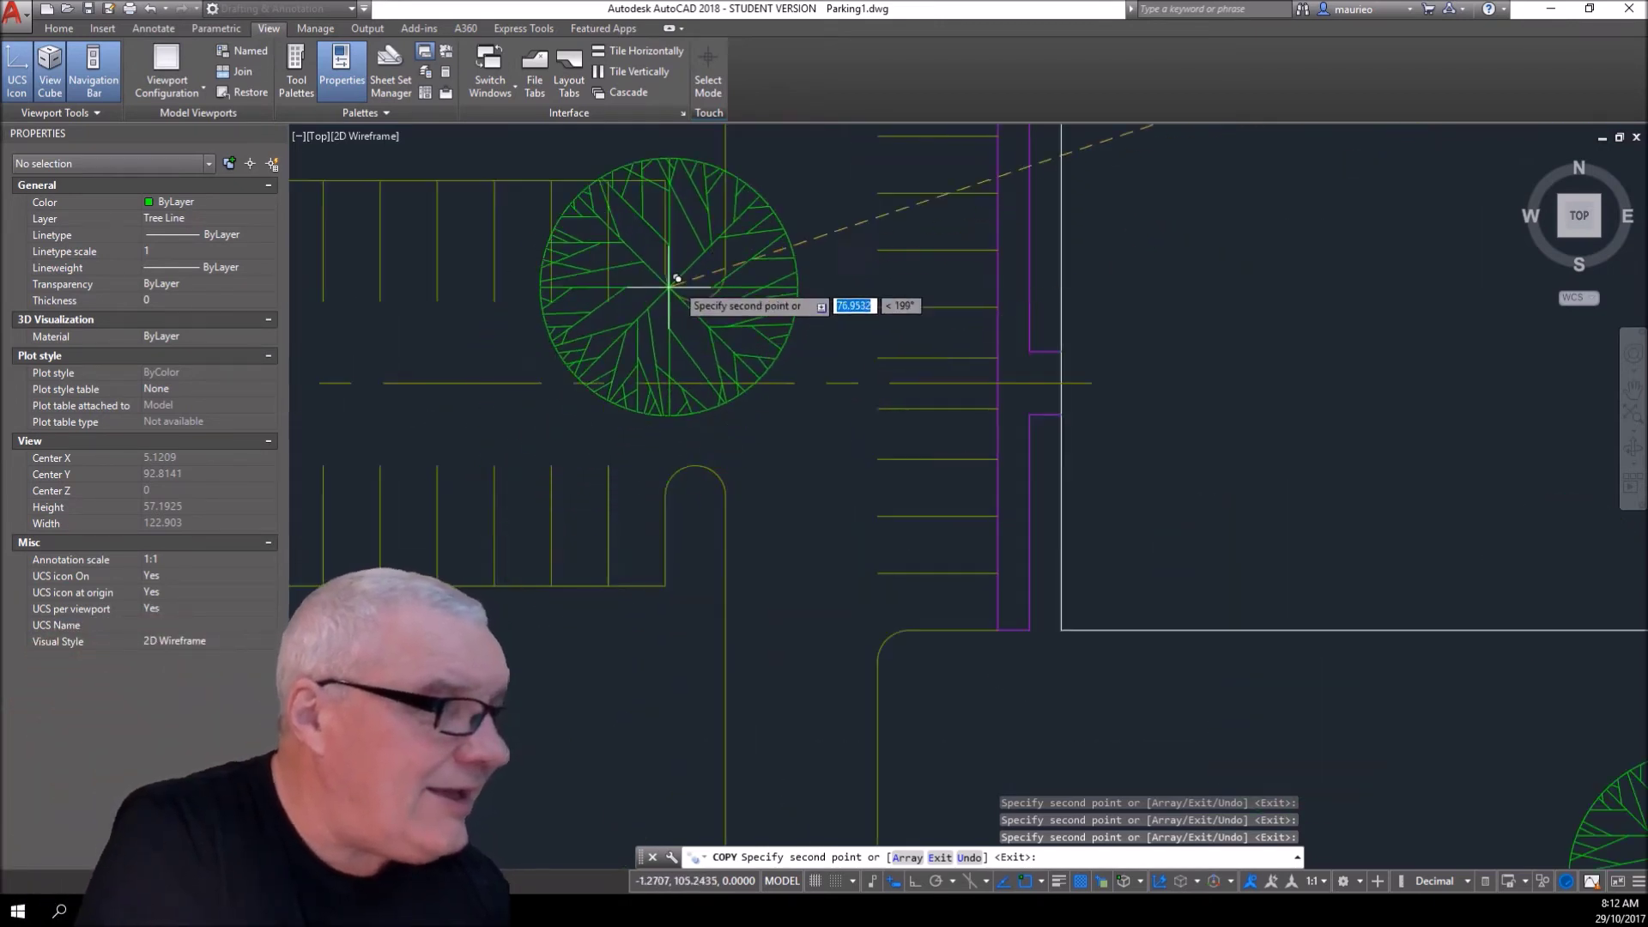
click(695, 270)
click(695, 492)
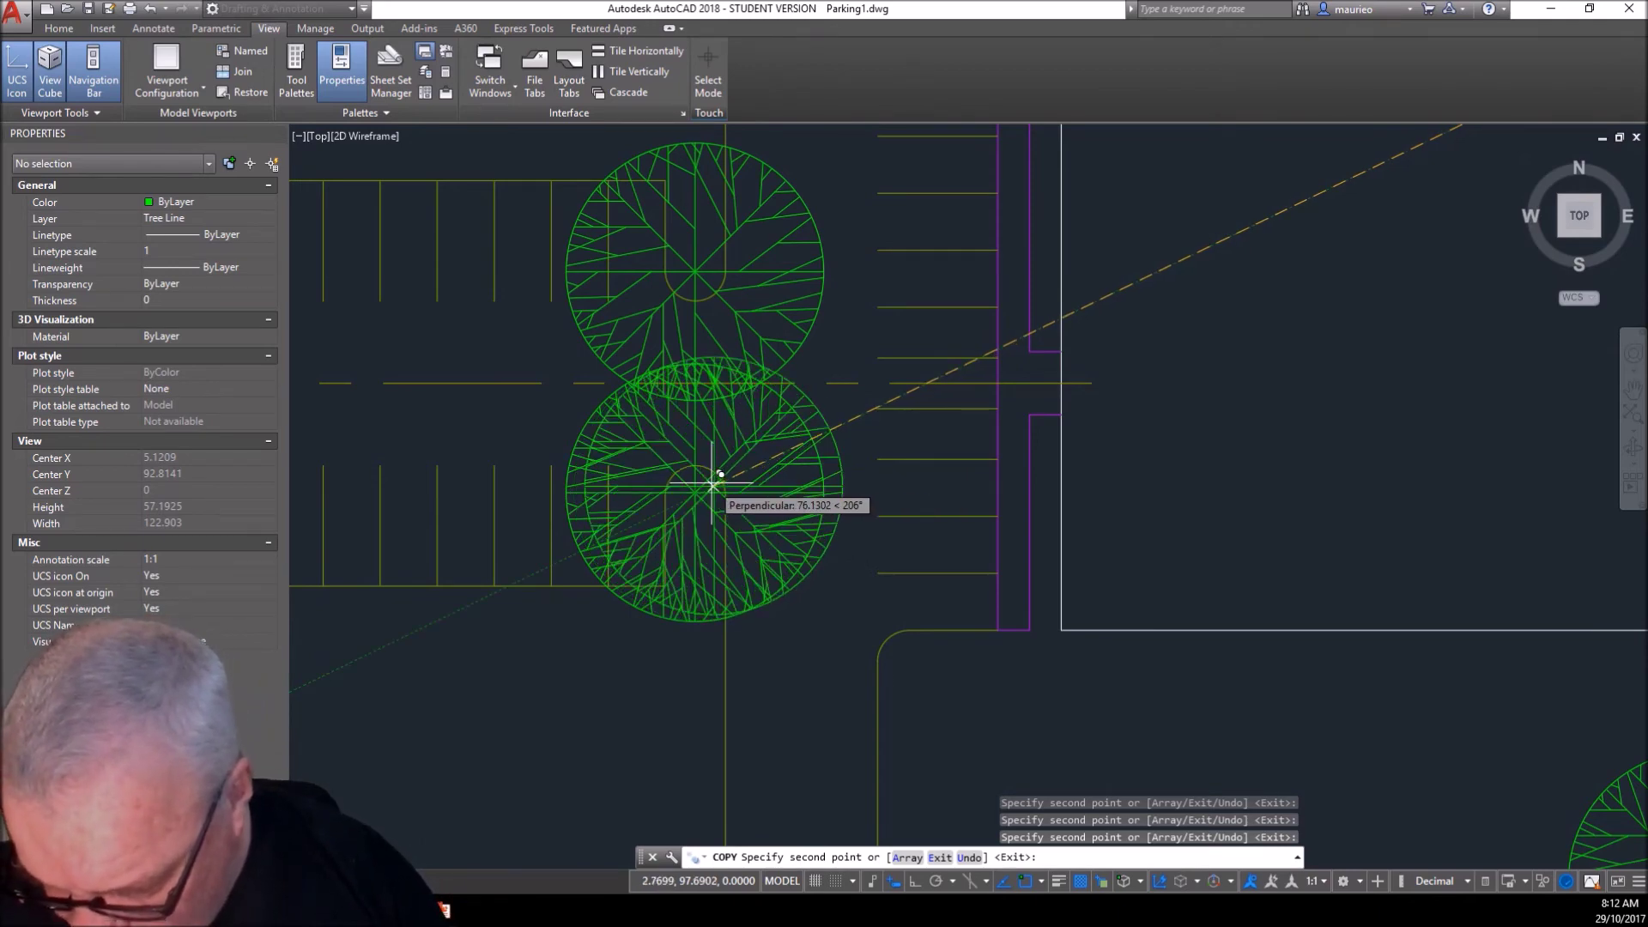
scroll(699, 487, down, 2)
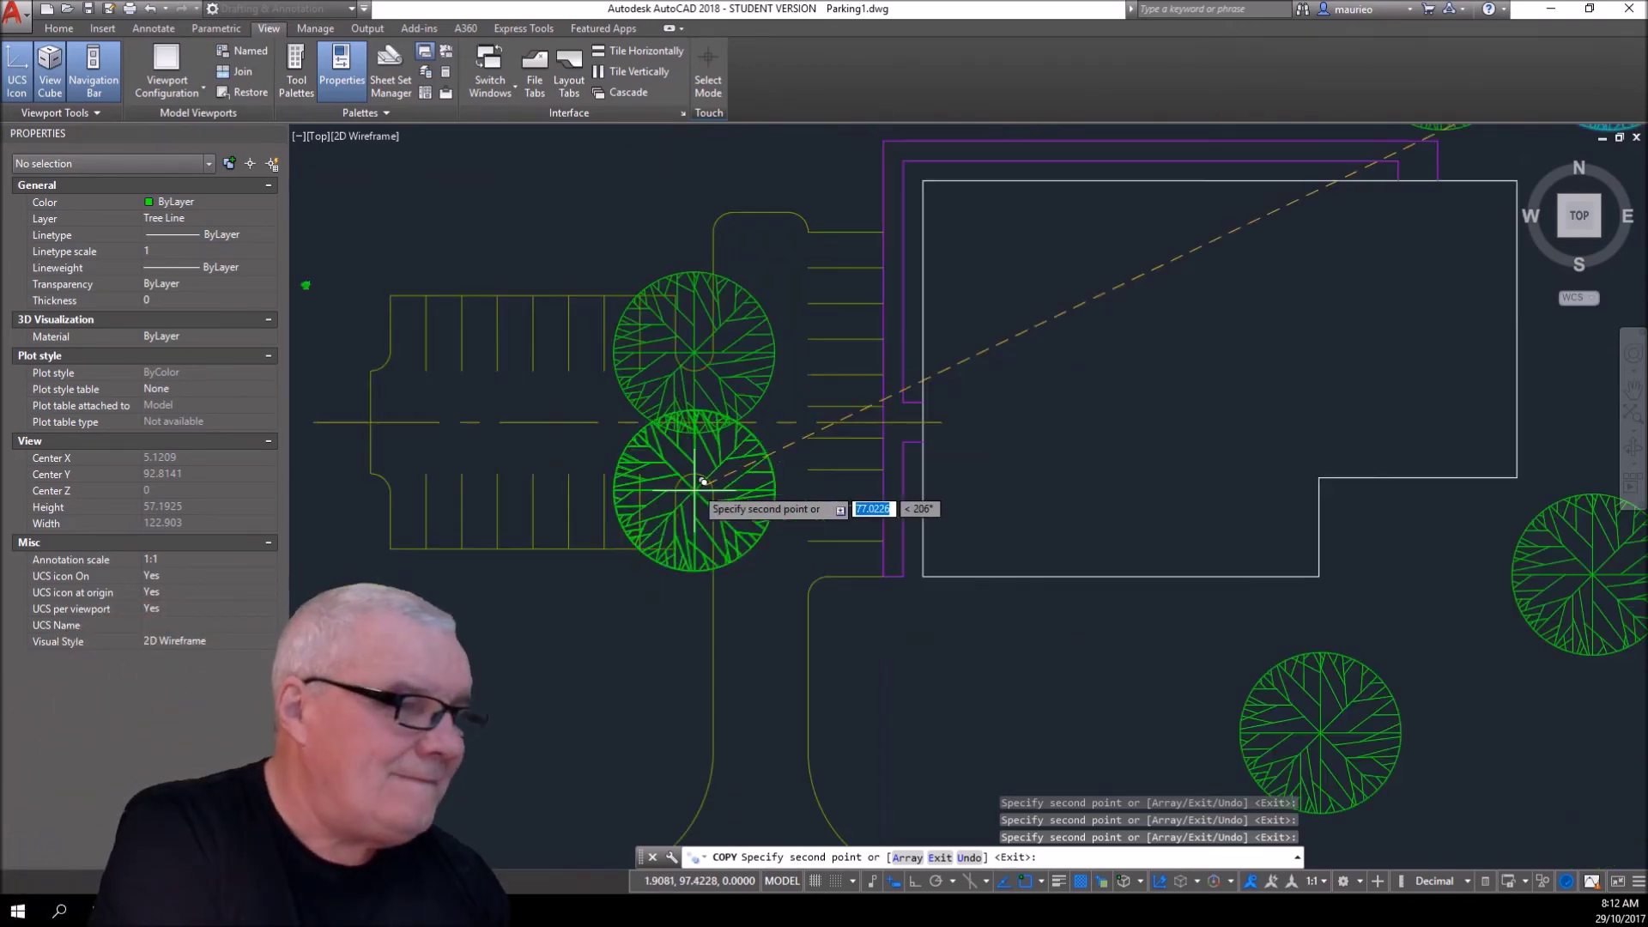
middle_drag(702, 483, 1051, 464)
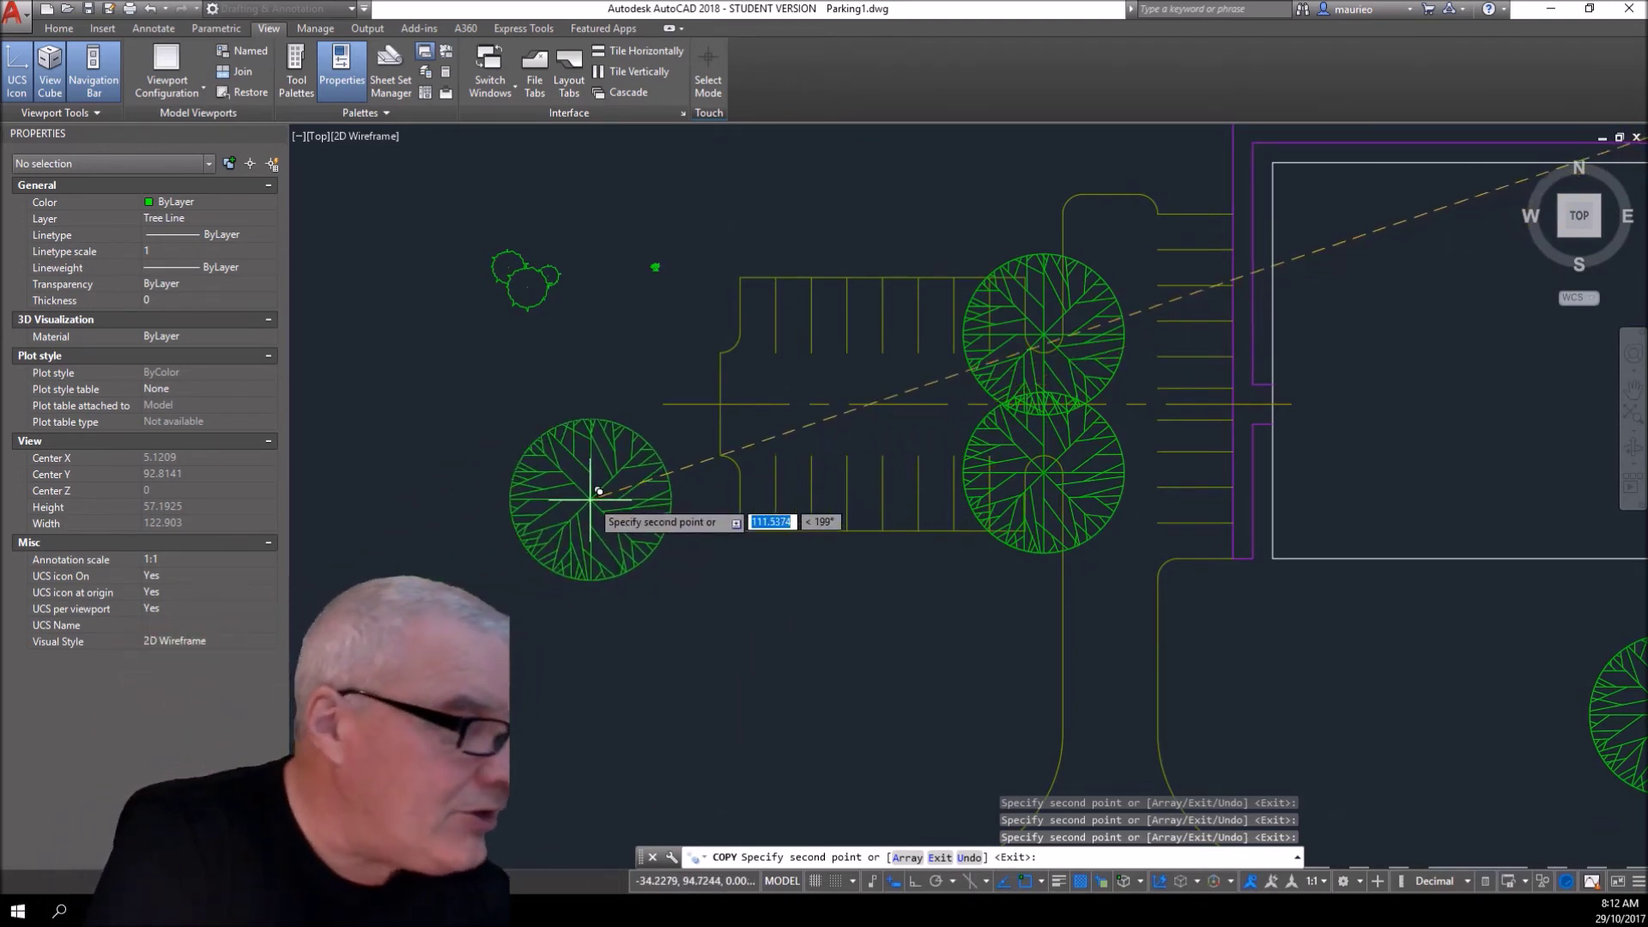
click(663, 404)
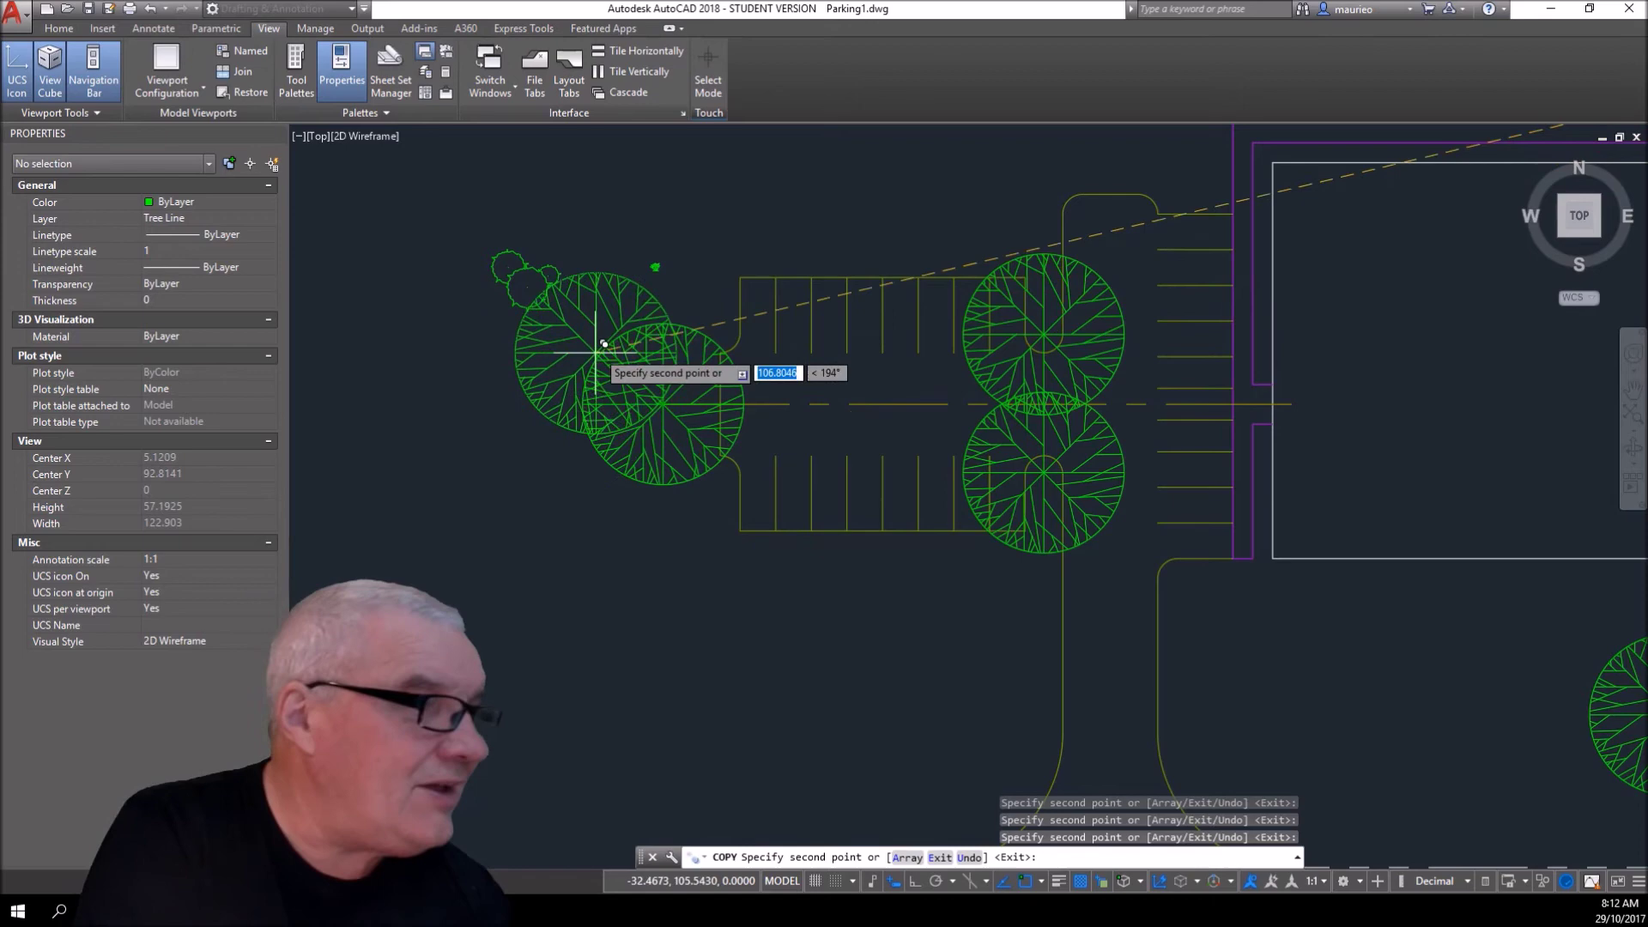
mouse_move(1110, 372)
middle_down()
mouse_move(892, 648)
mouse_move(885, 636)
middle_up()
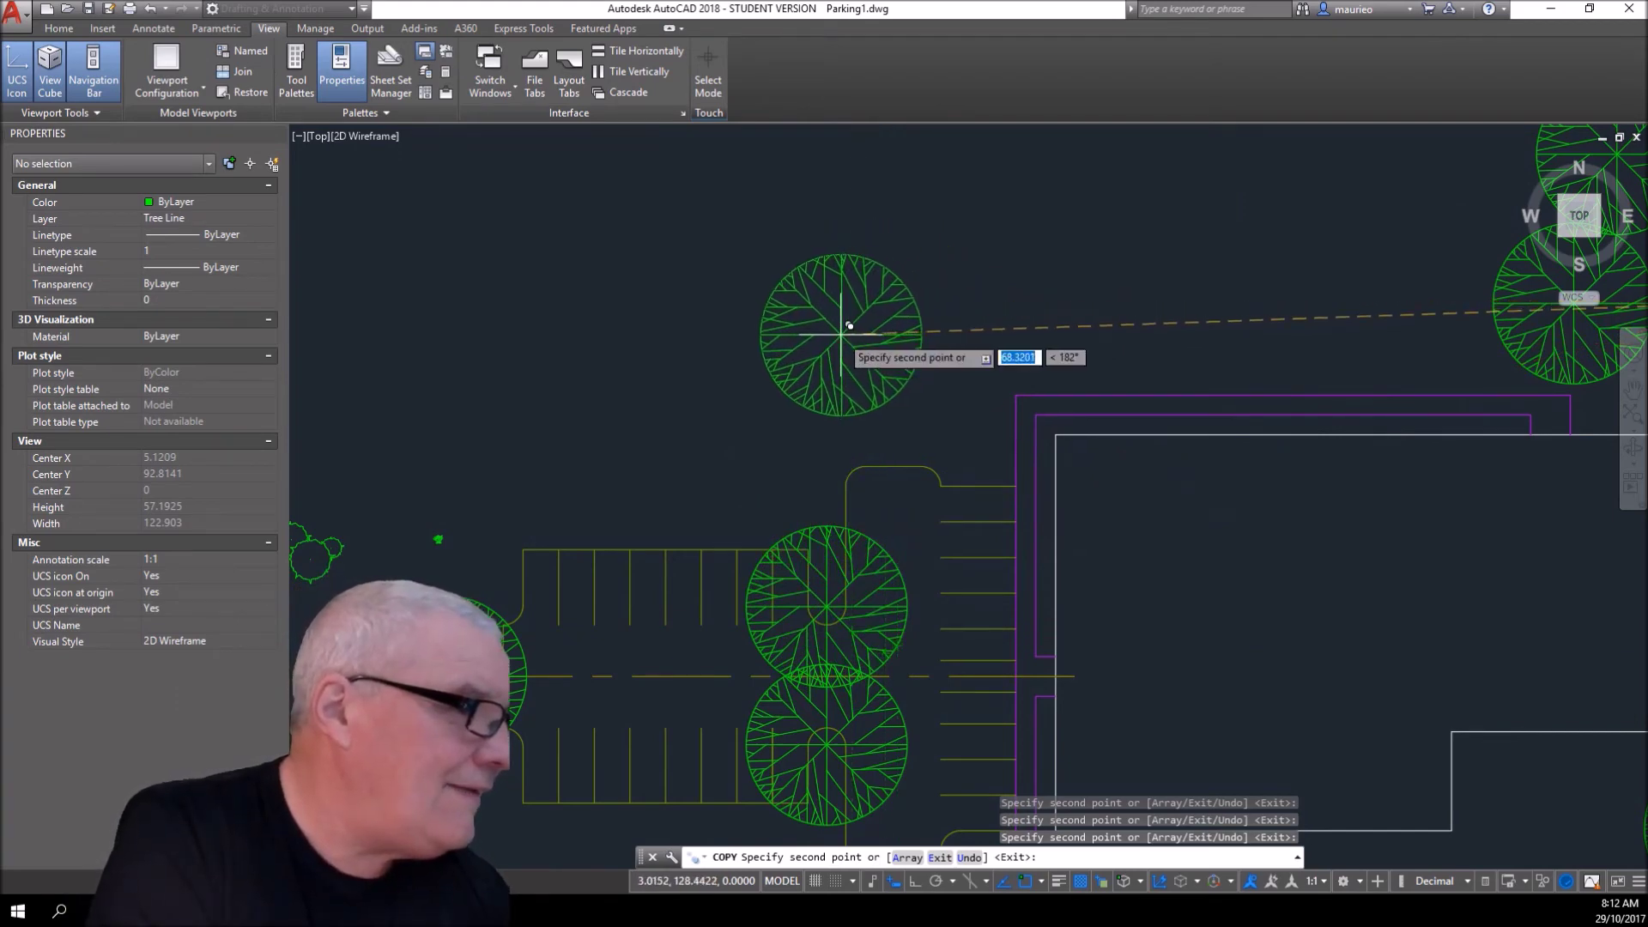
right_click(831, 331)
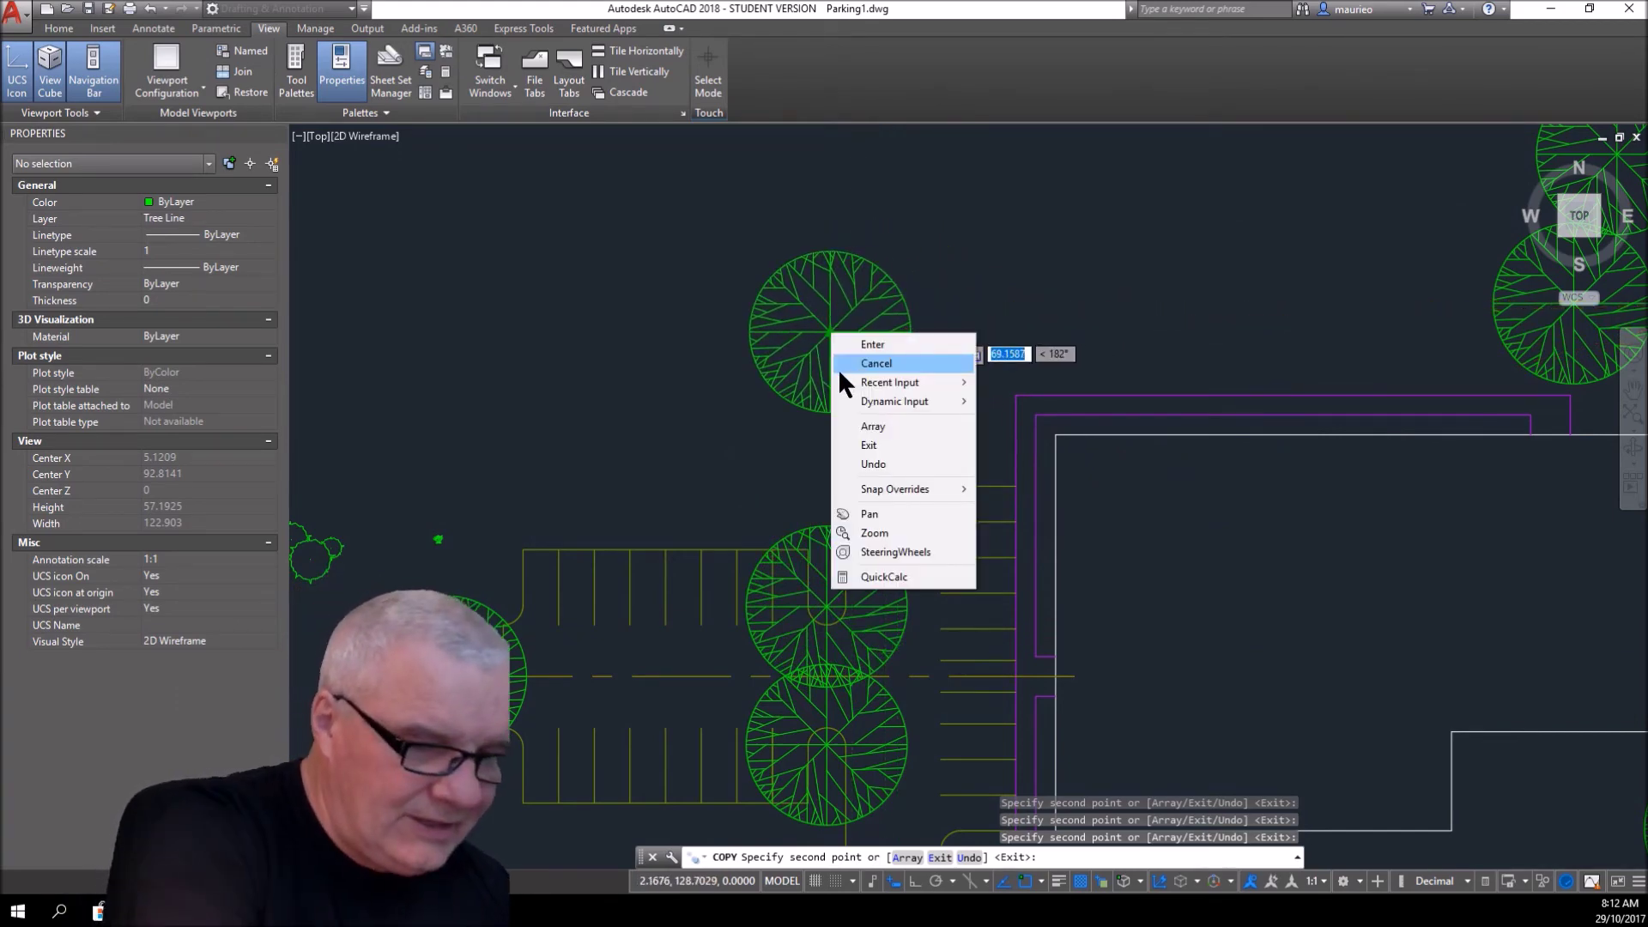
click(839, 365)
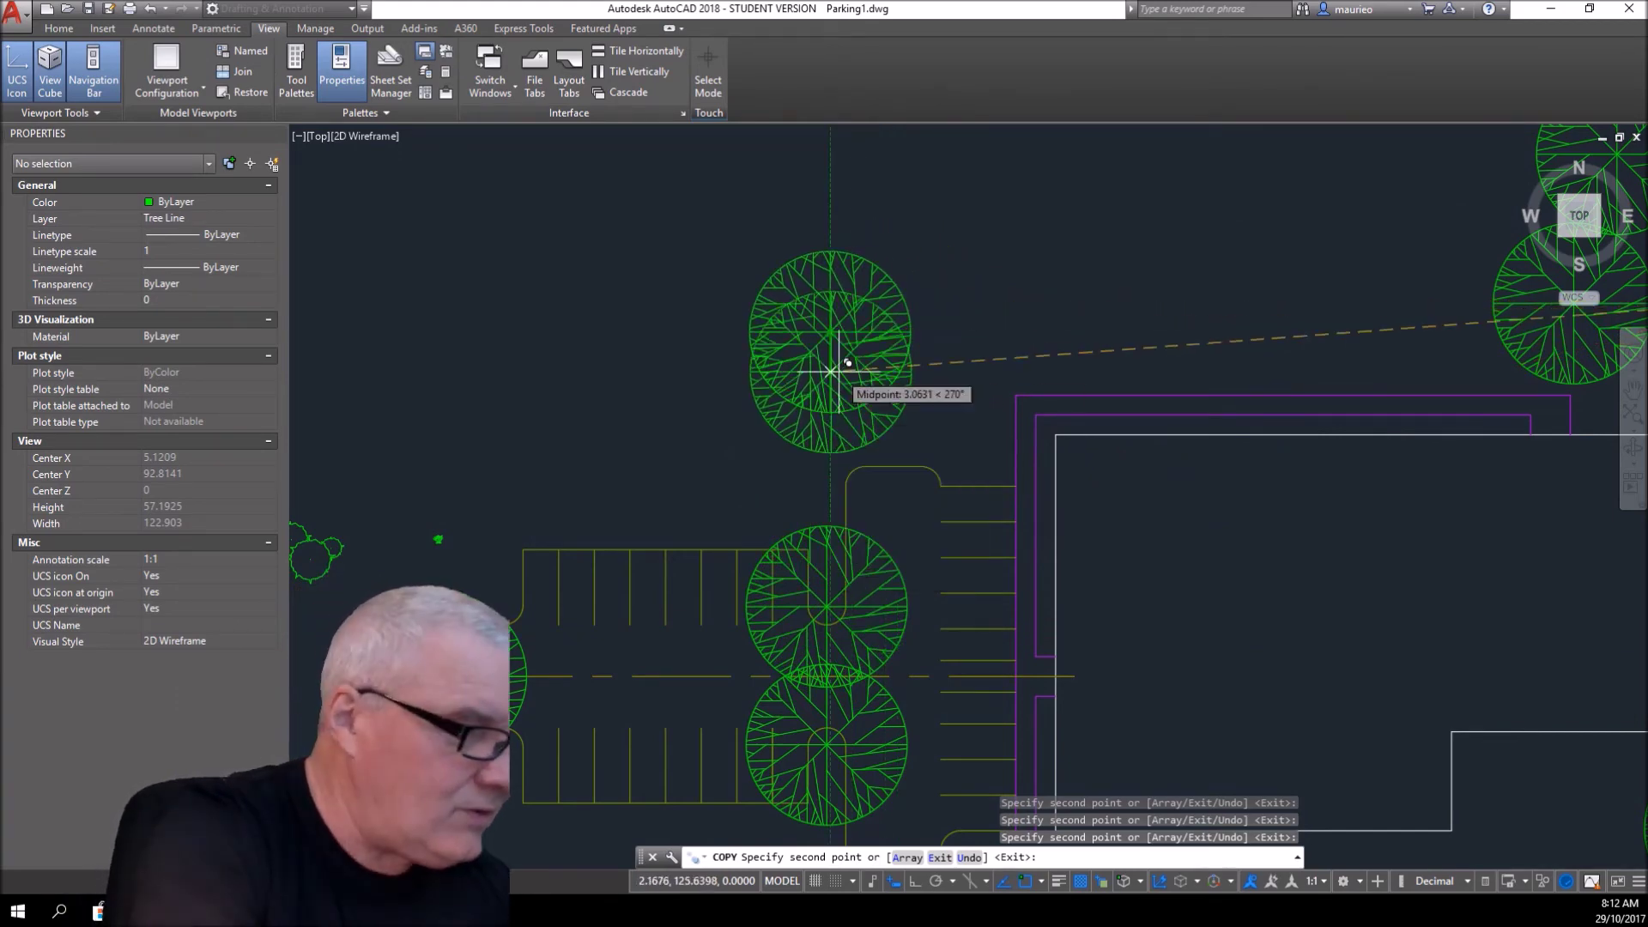
- Select both aisle trees and set their Scale X and Scale Y to 1
click(905, 602)
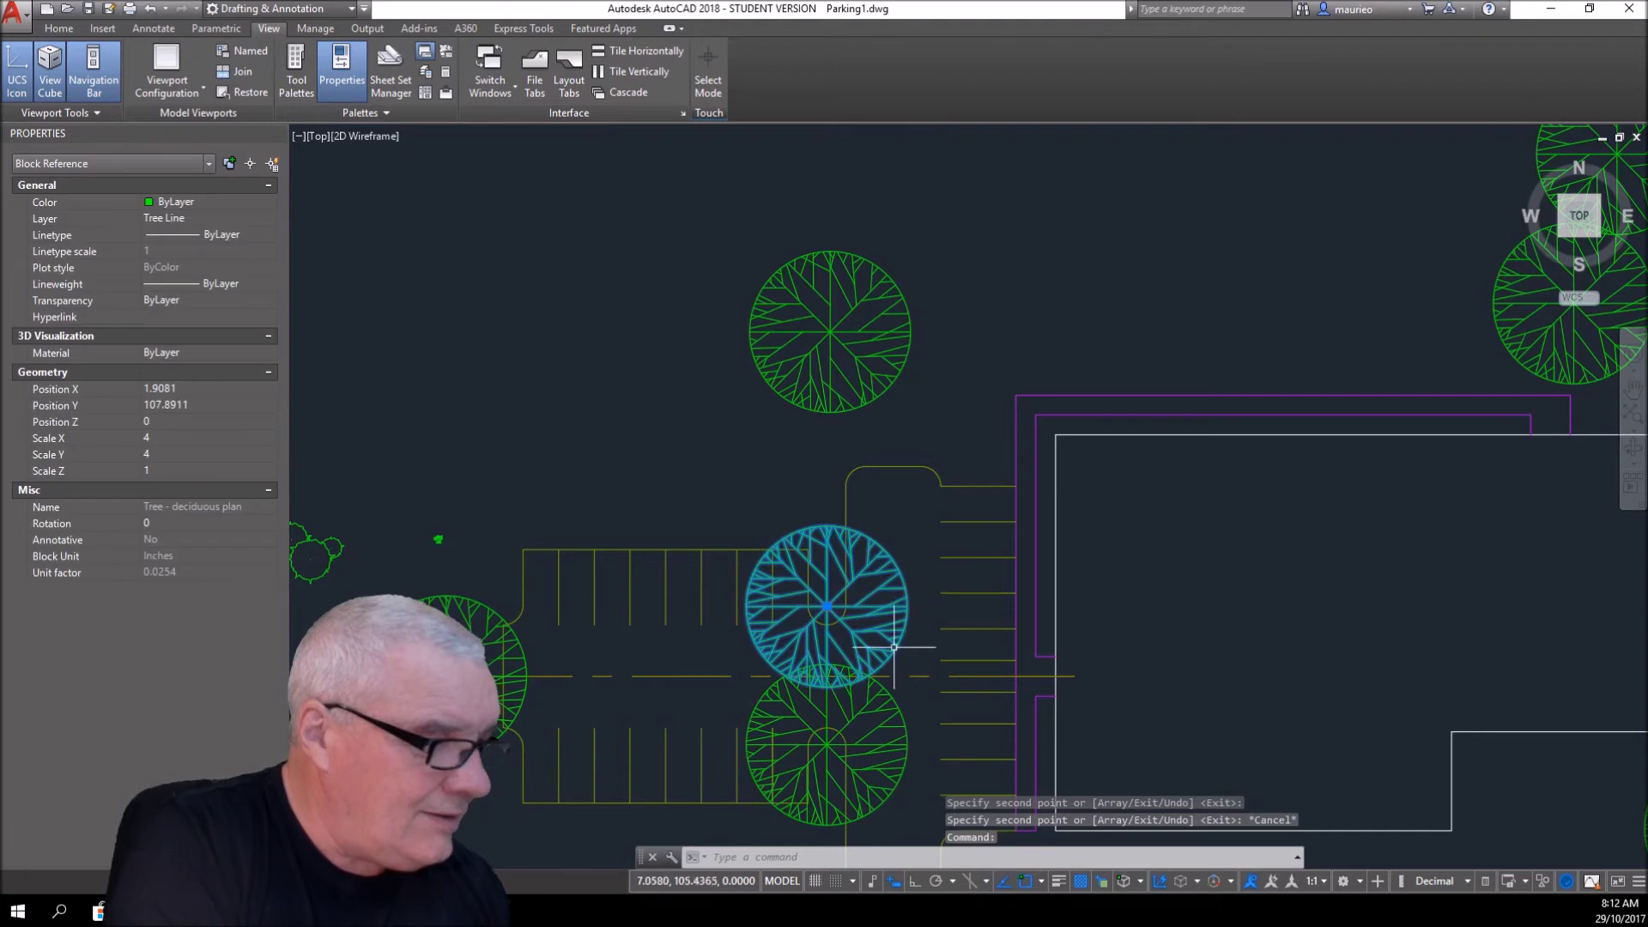
click(896, 700)
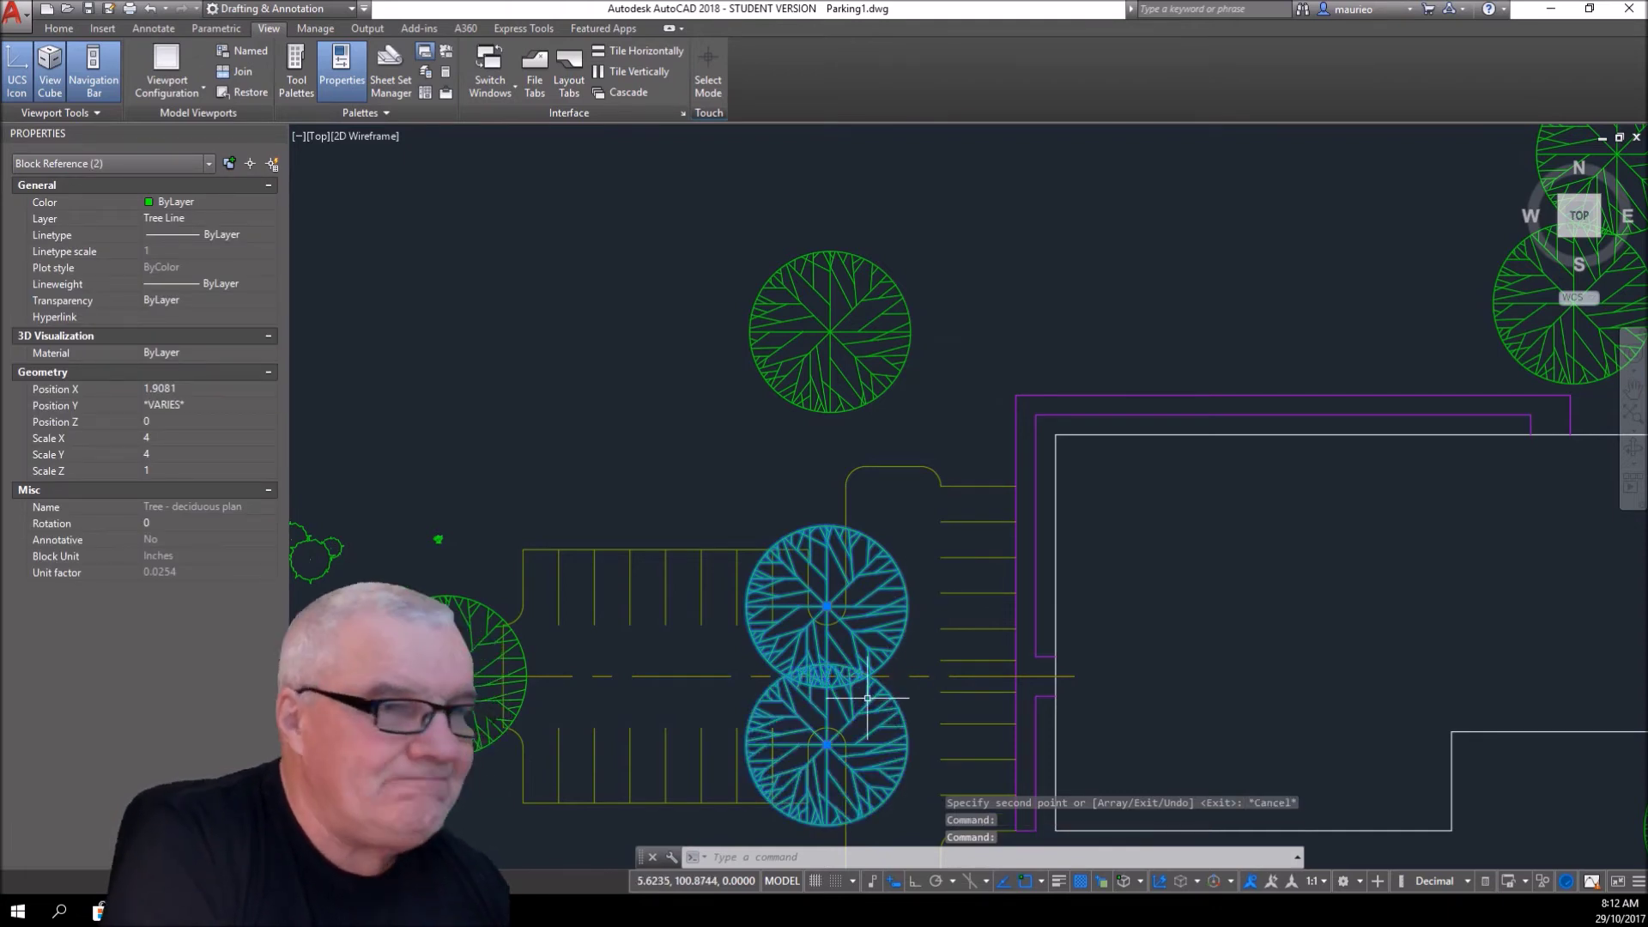
click(157, 438)
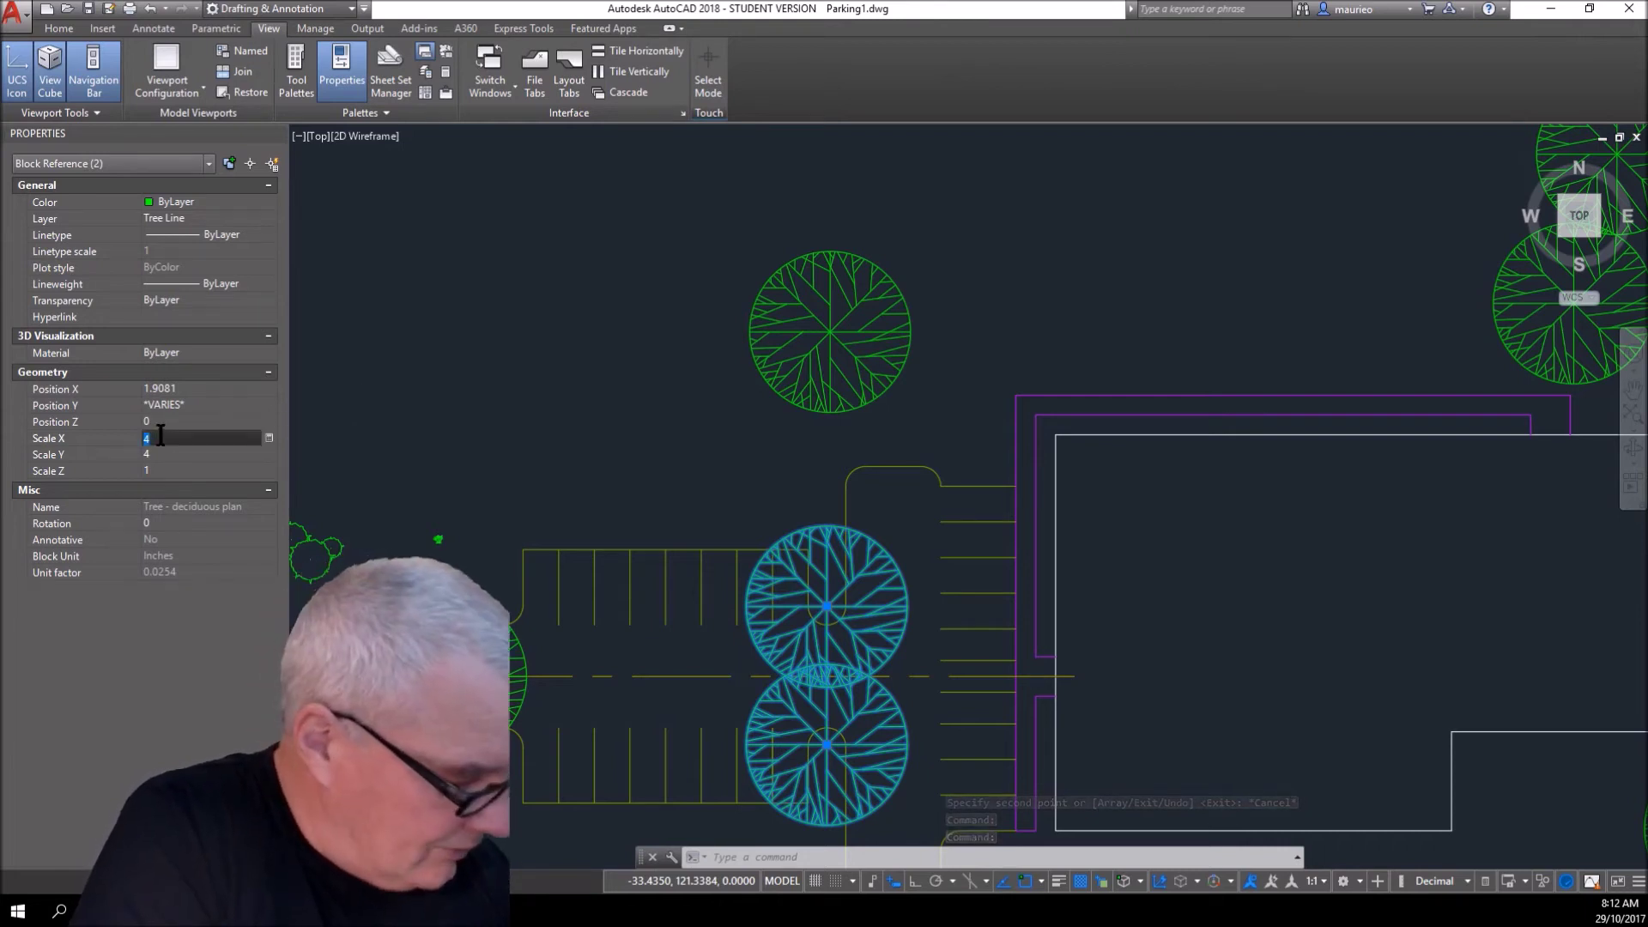
text(1)
key(Return)
click(151, 455)
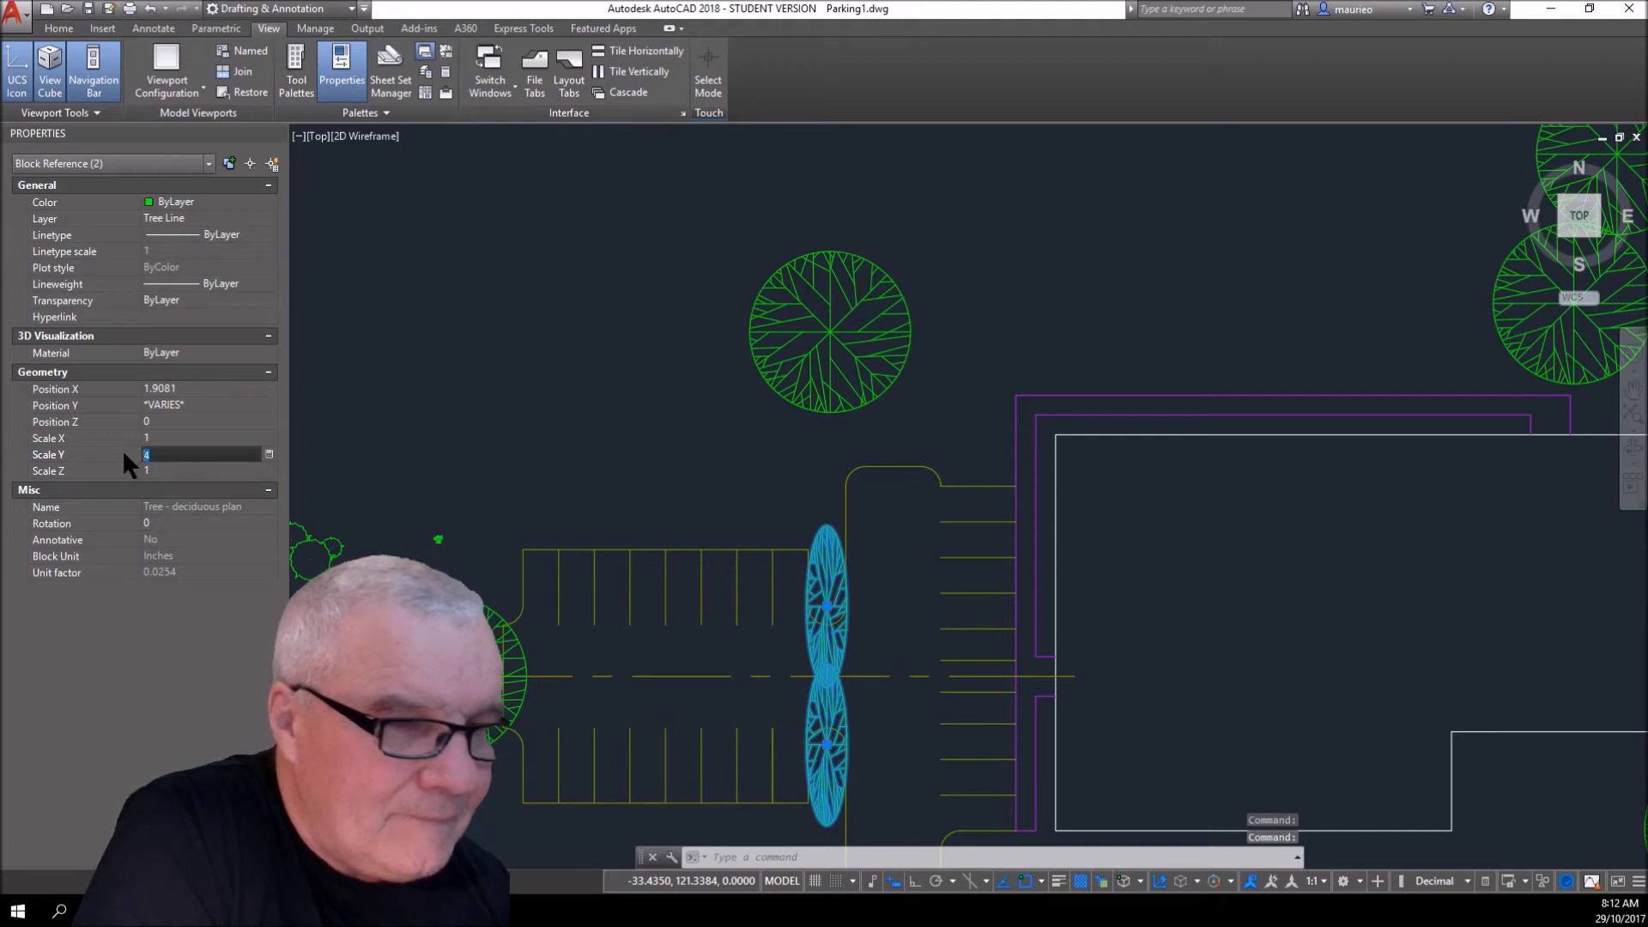
text(1)
key(Return)
key(Tab)
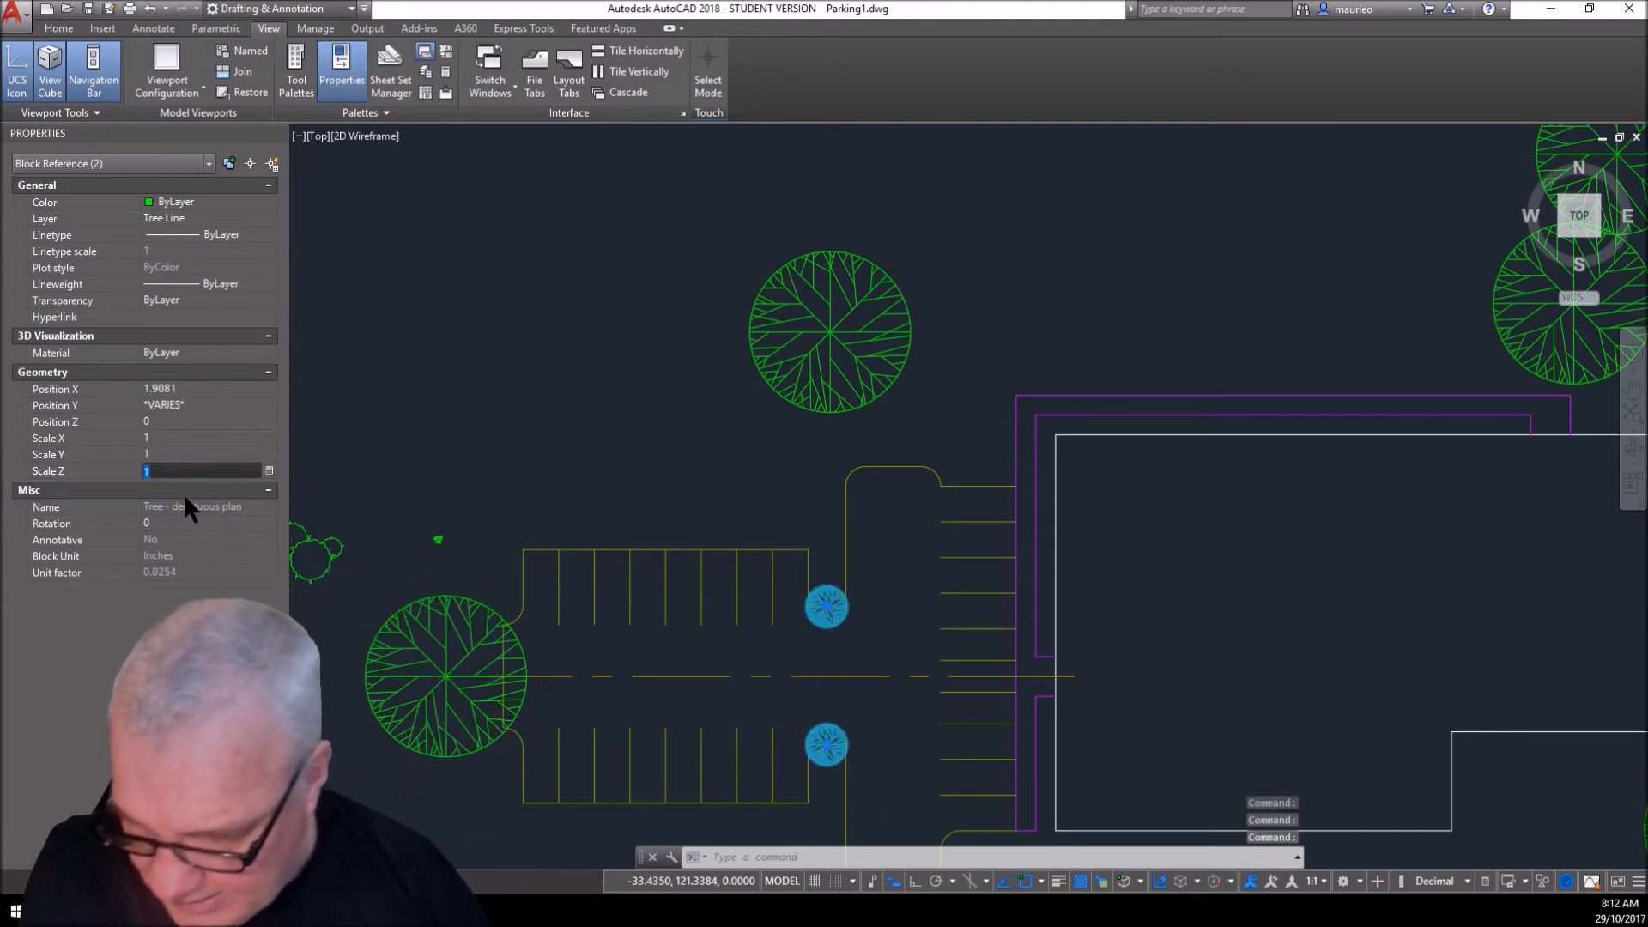
- Try 0.5, then settle on 0.75 for both trees' X and Y scale
click(164, 437)
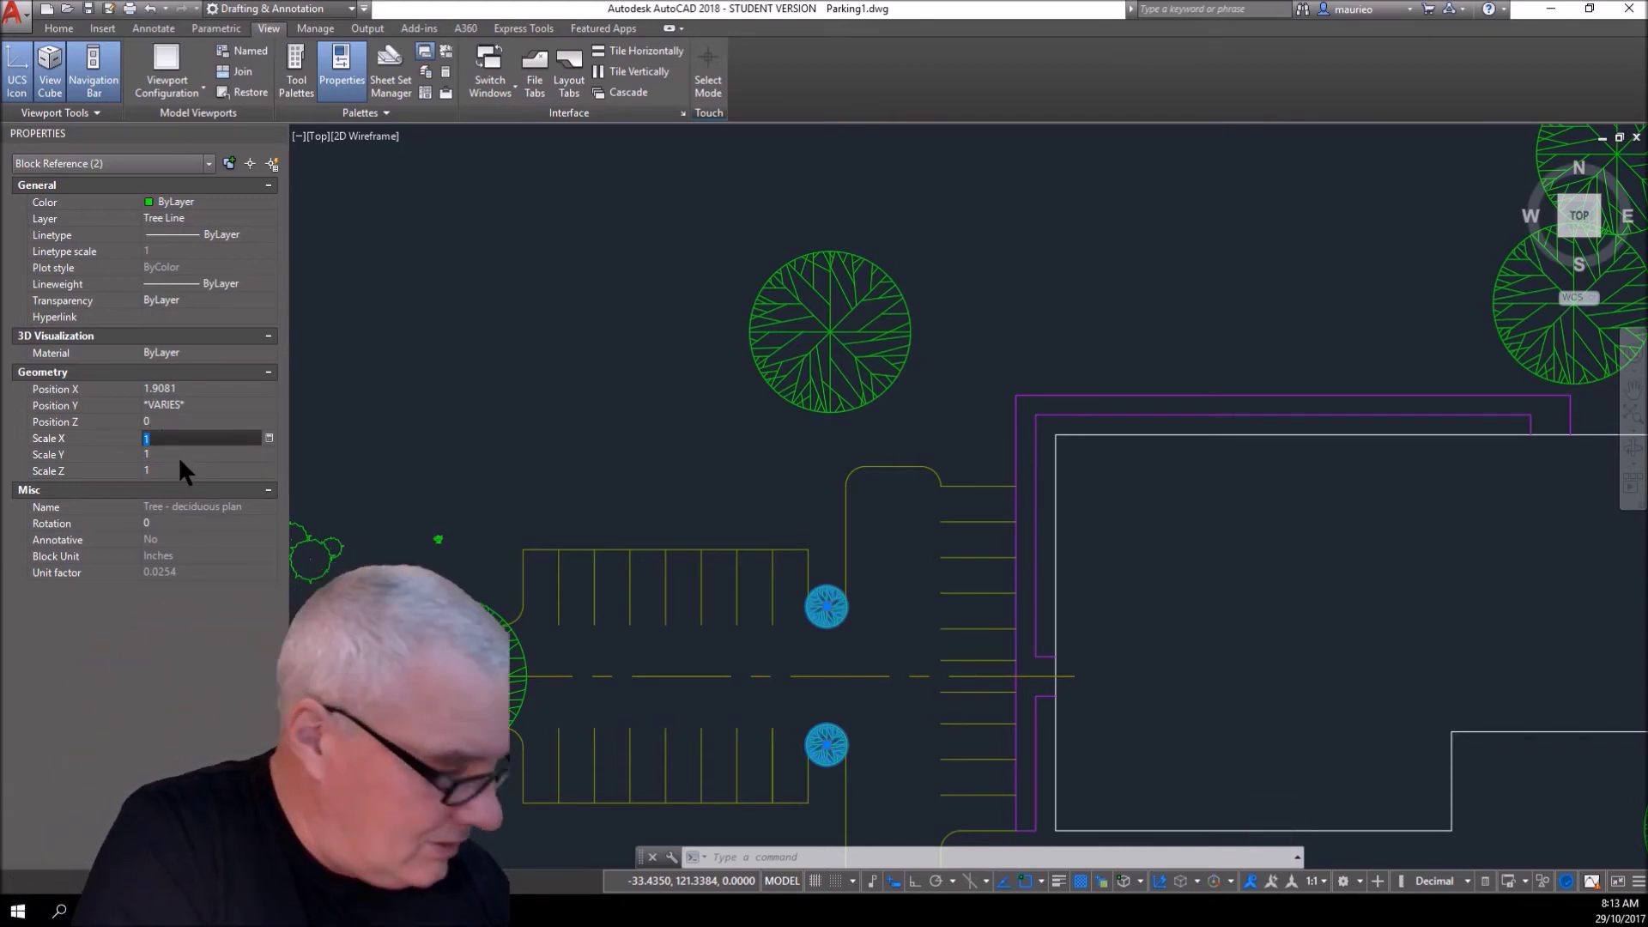
text(.)
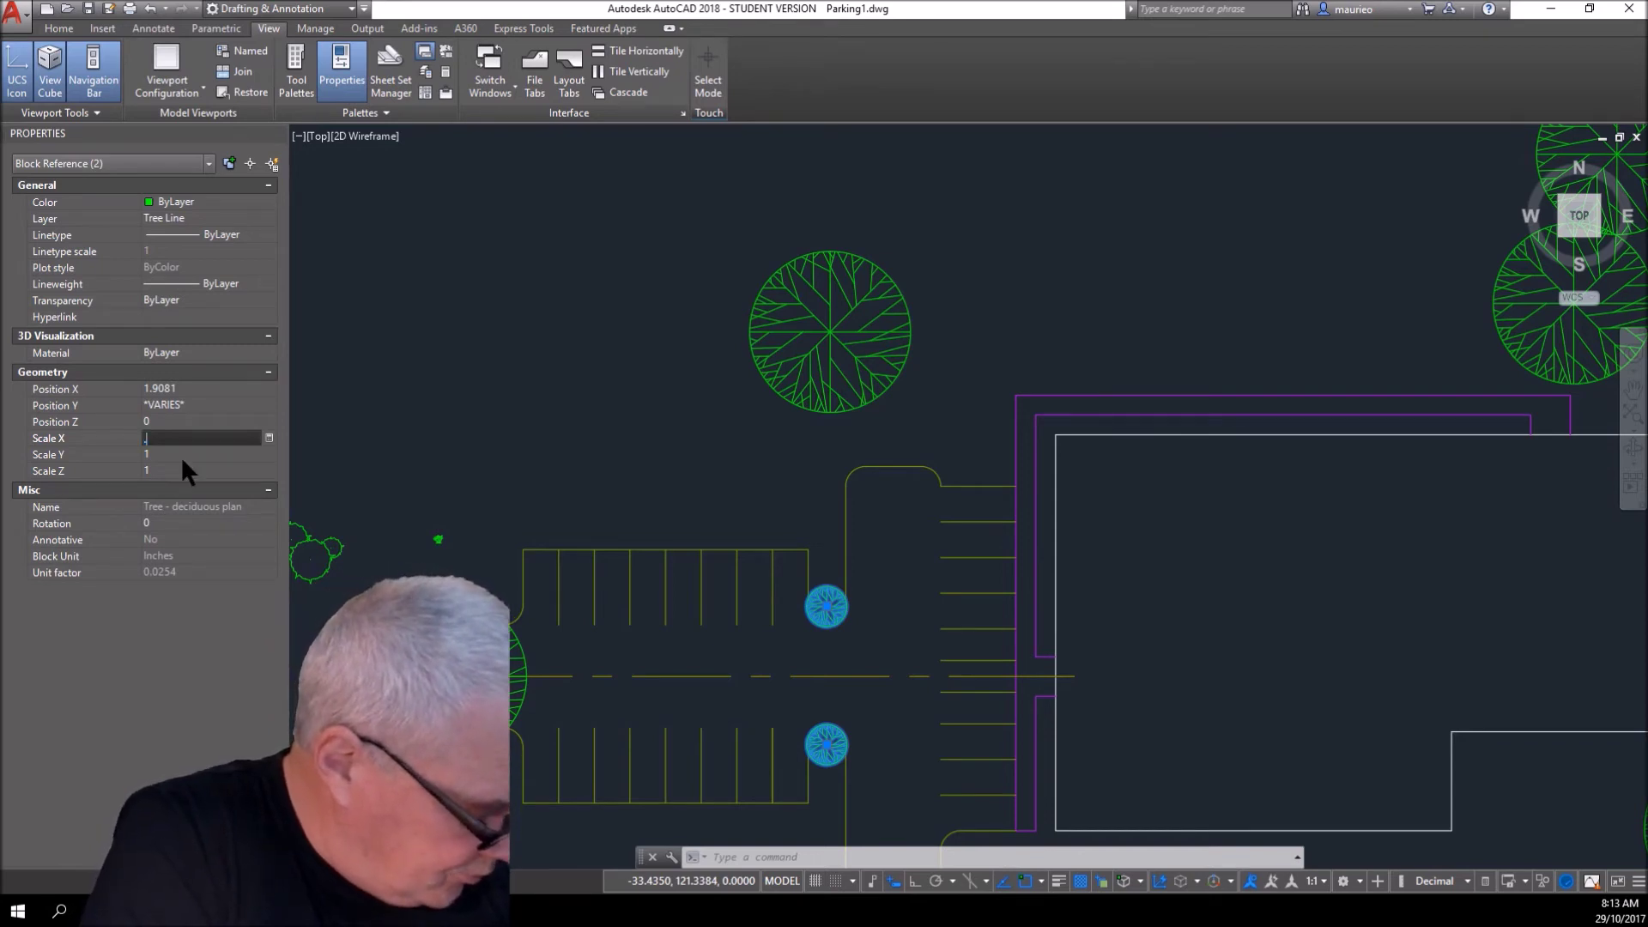
text(5)
click(182, 455)
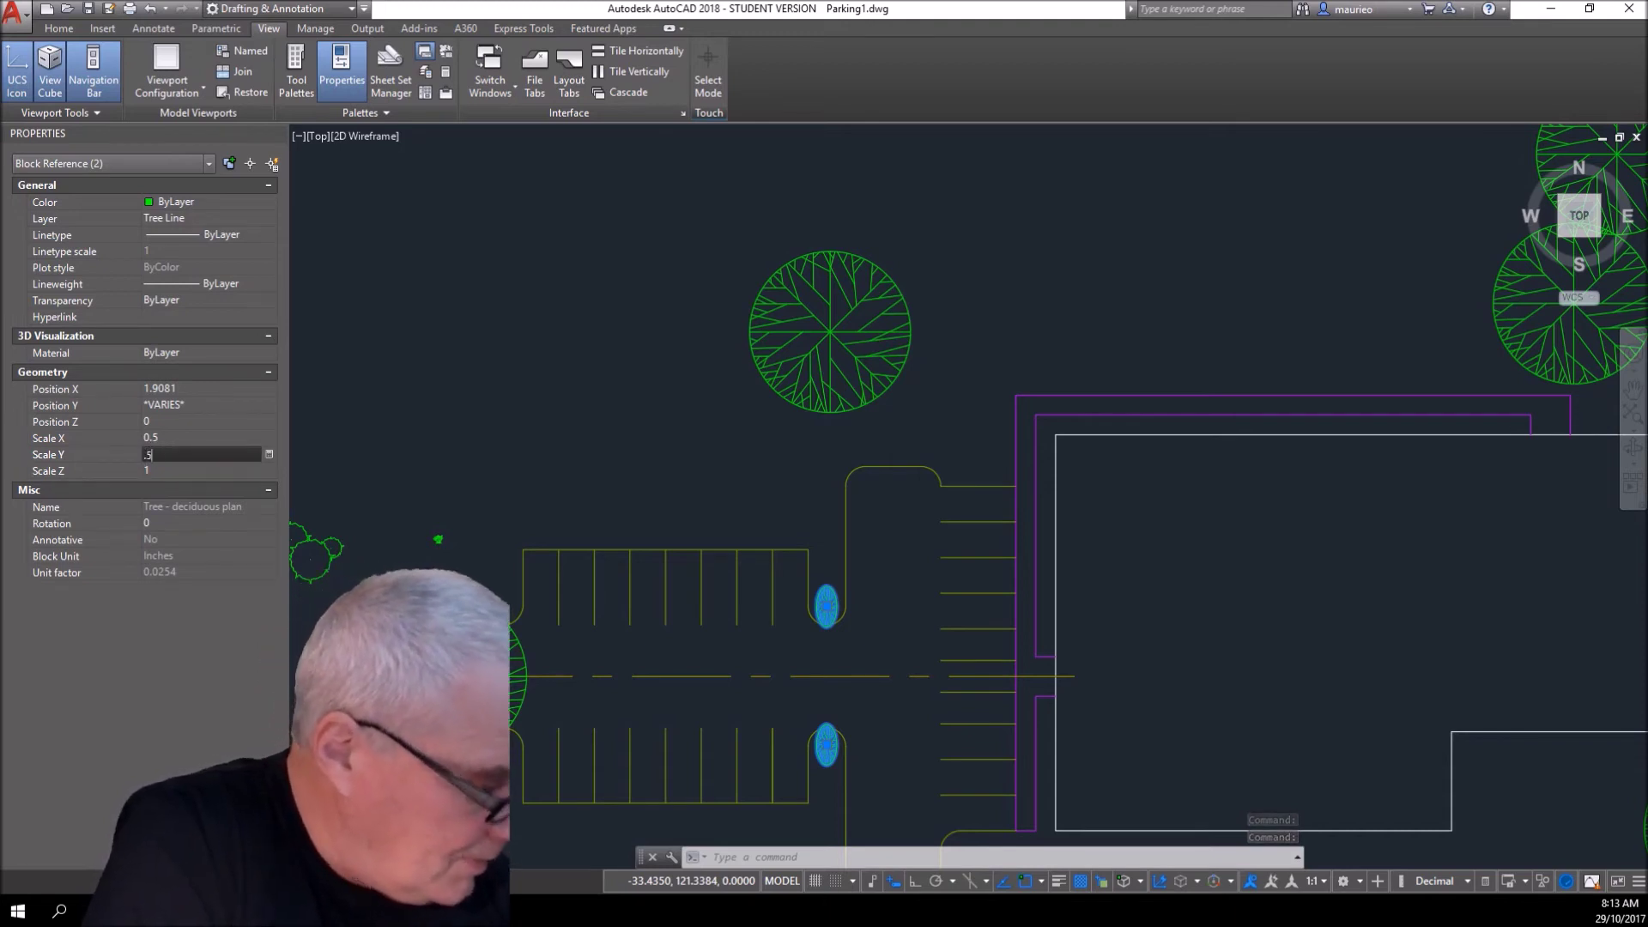
text(.5)
key(Tab)
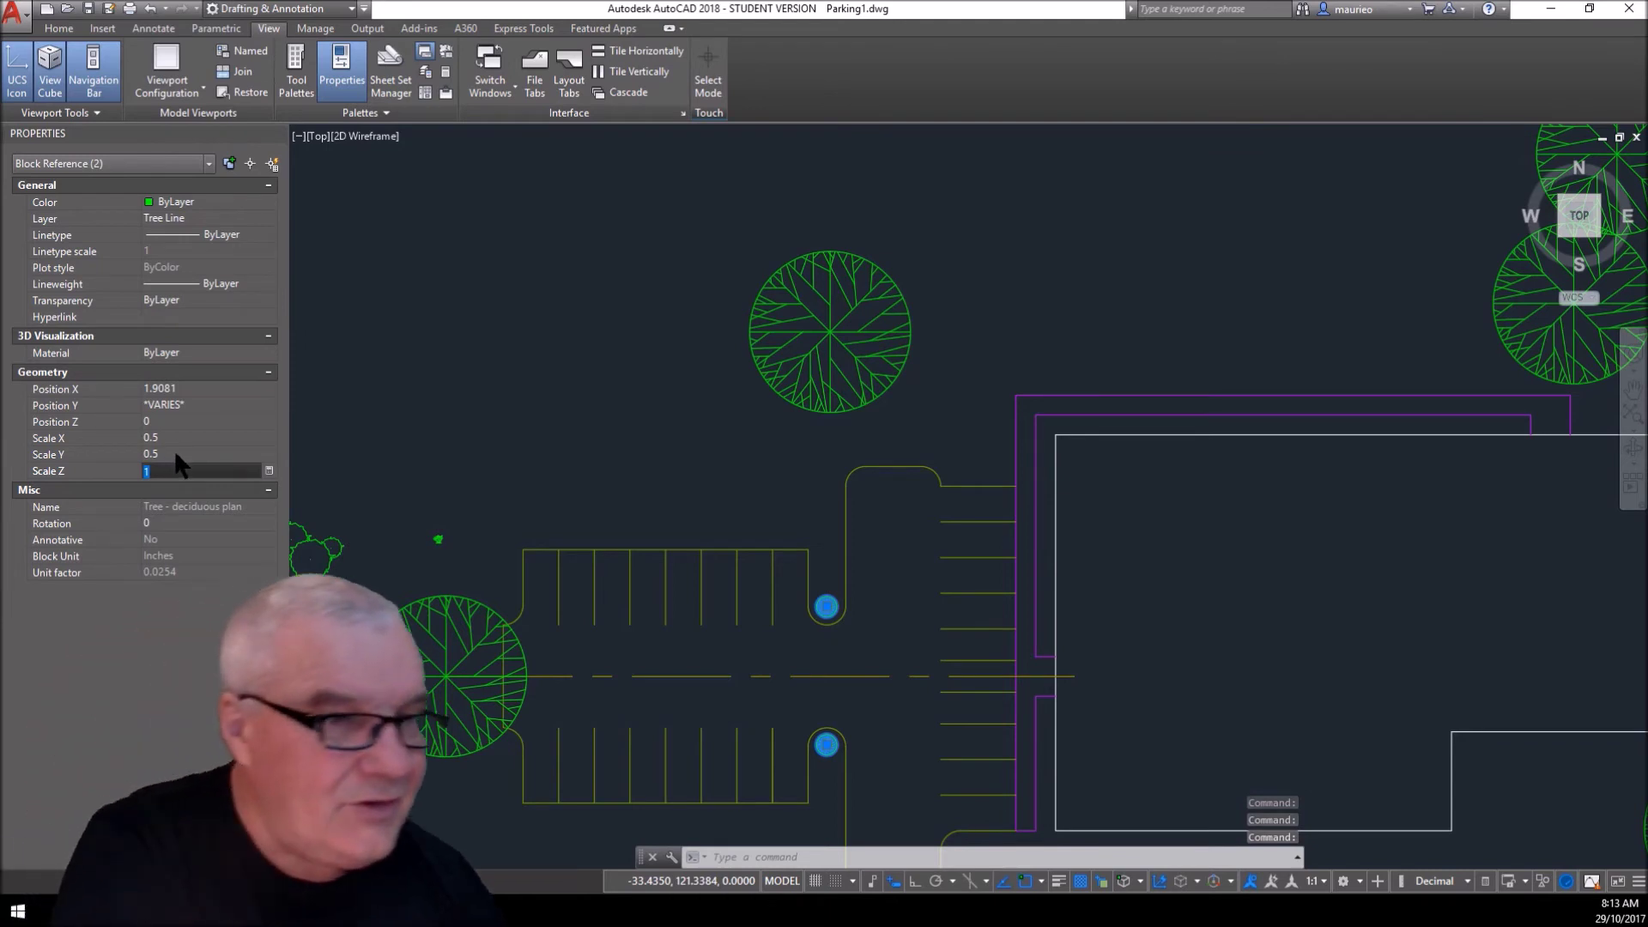
click(163, 438)
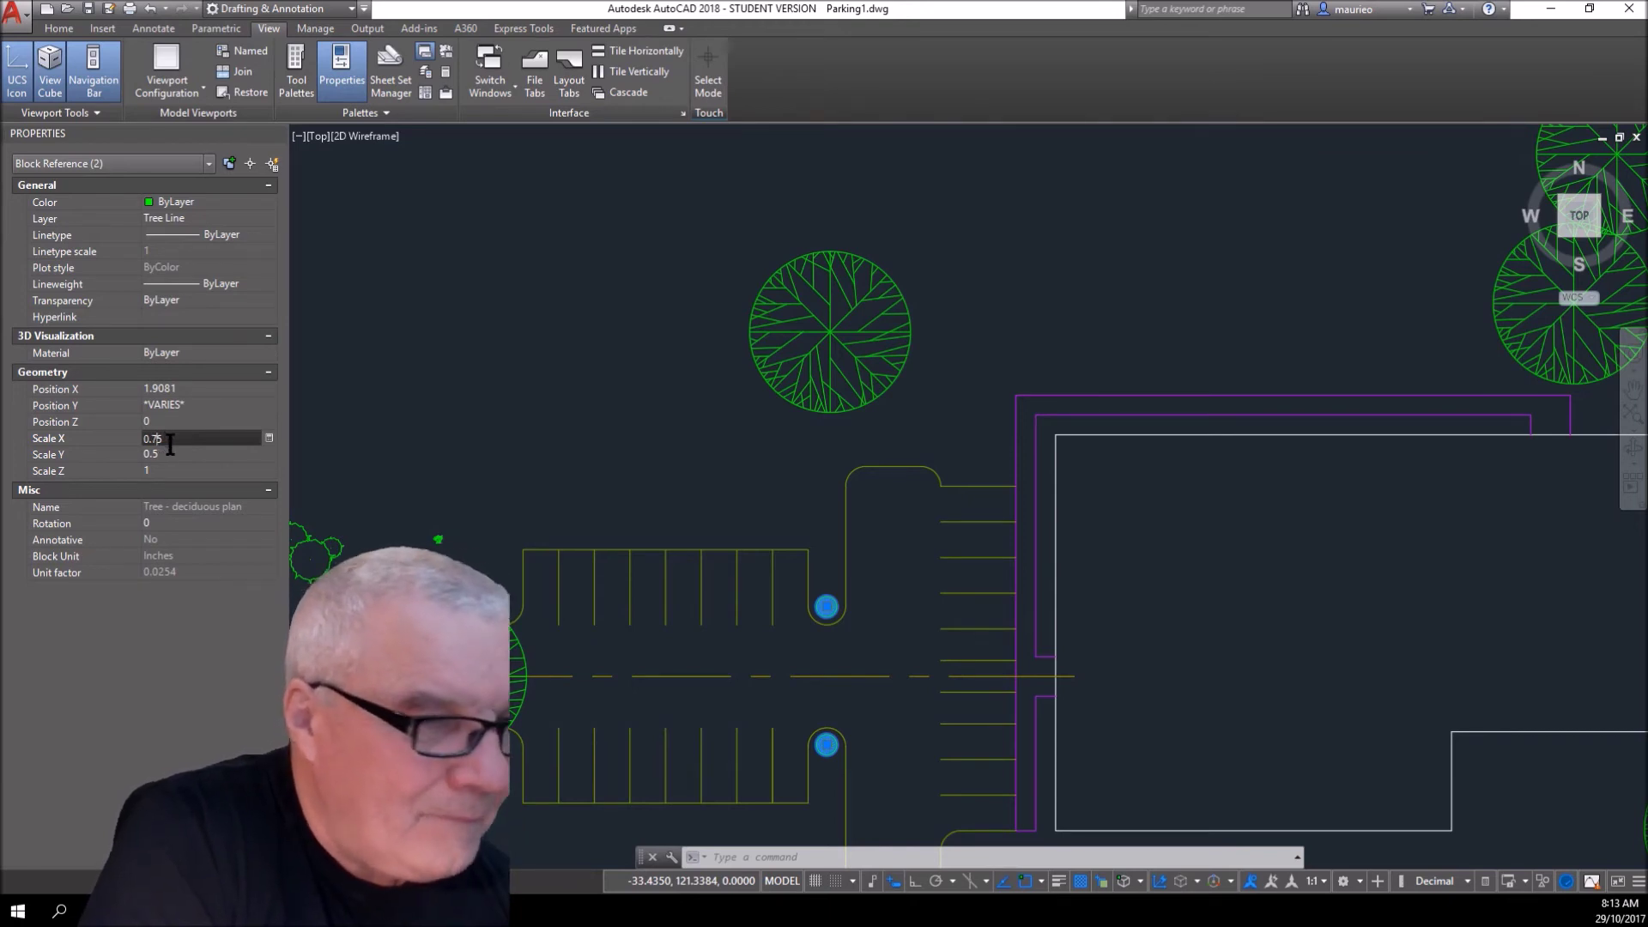
click(180, 454)
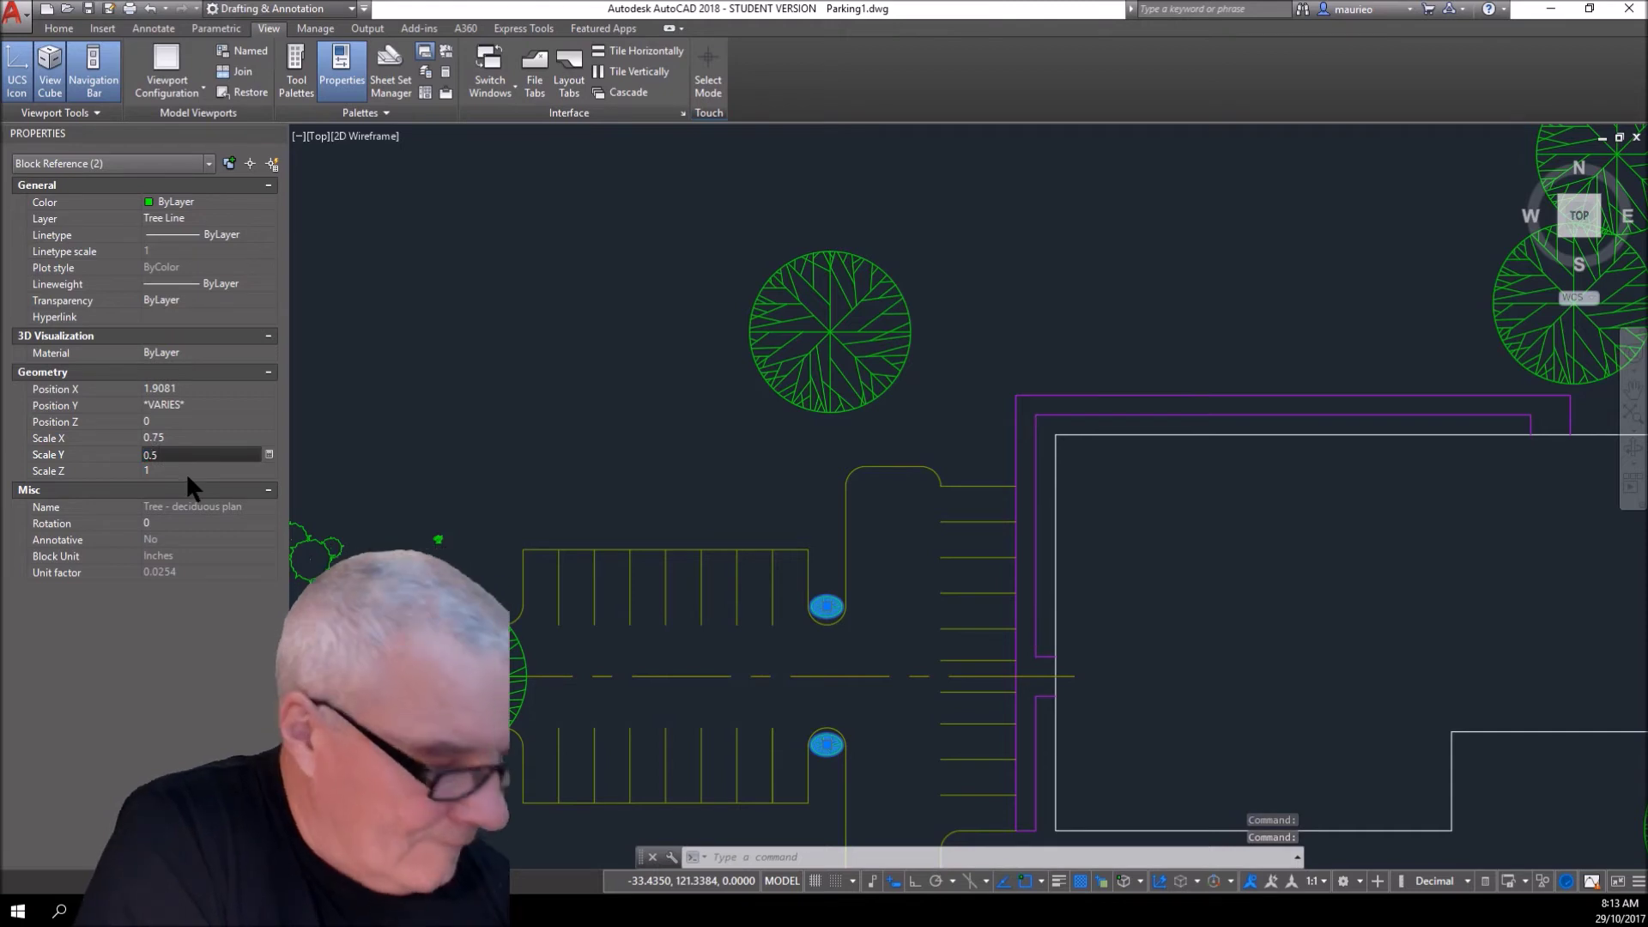
click(187, 471)
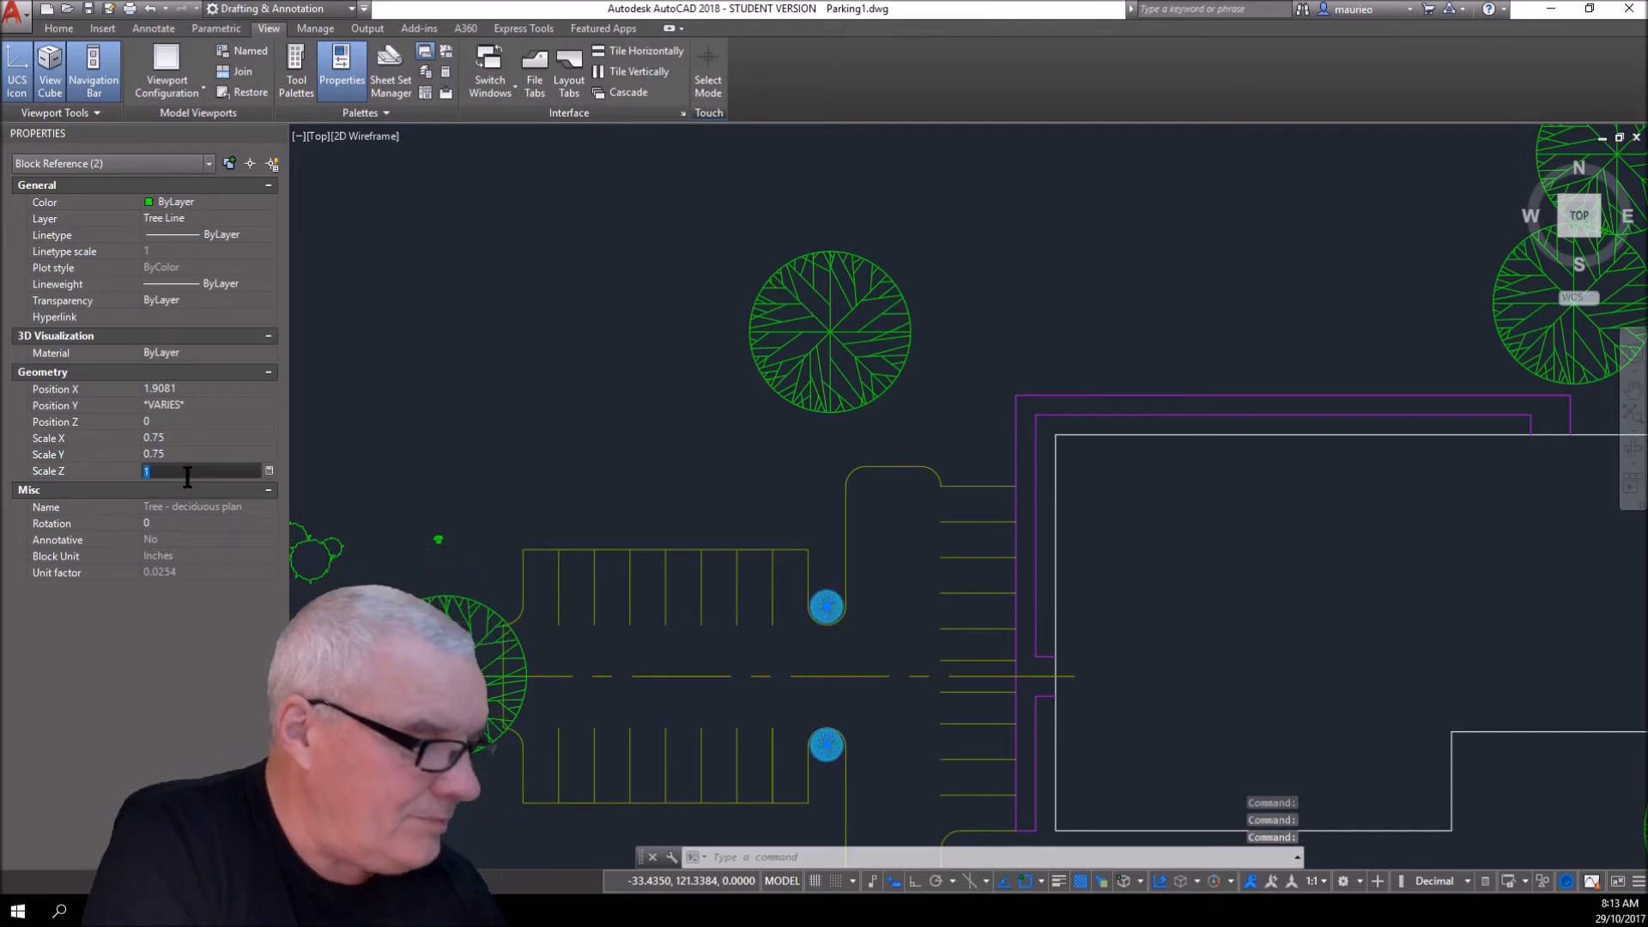
key(Escape)
key(Escape)
key(Escape)
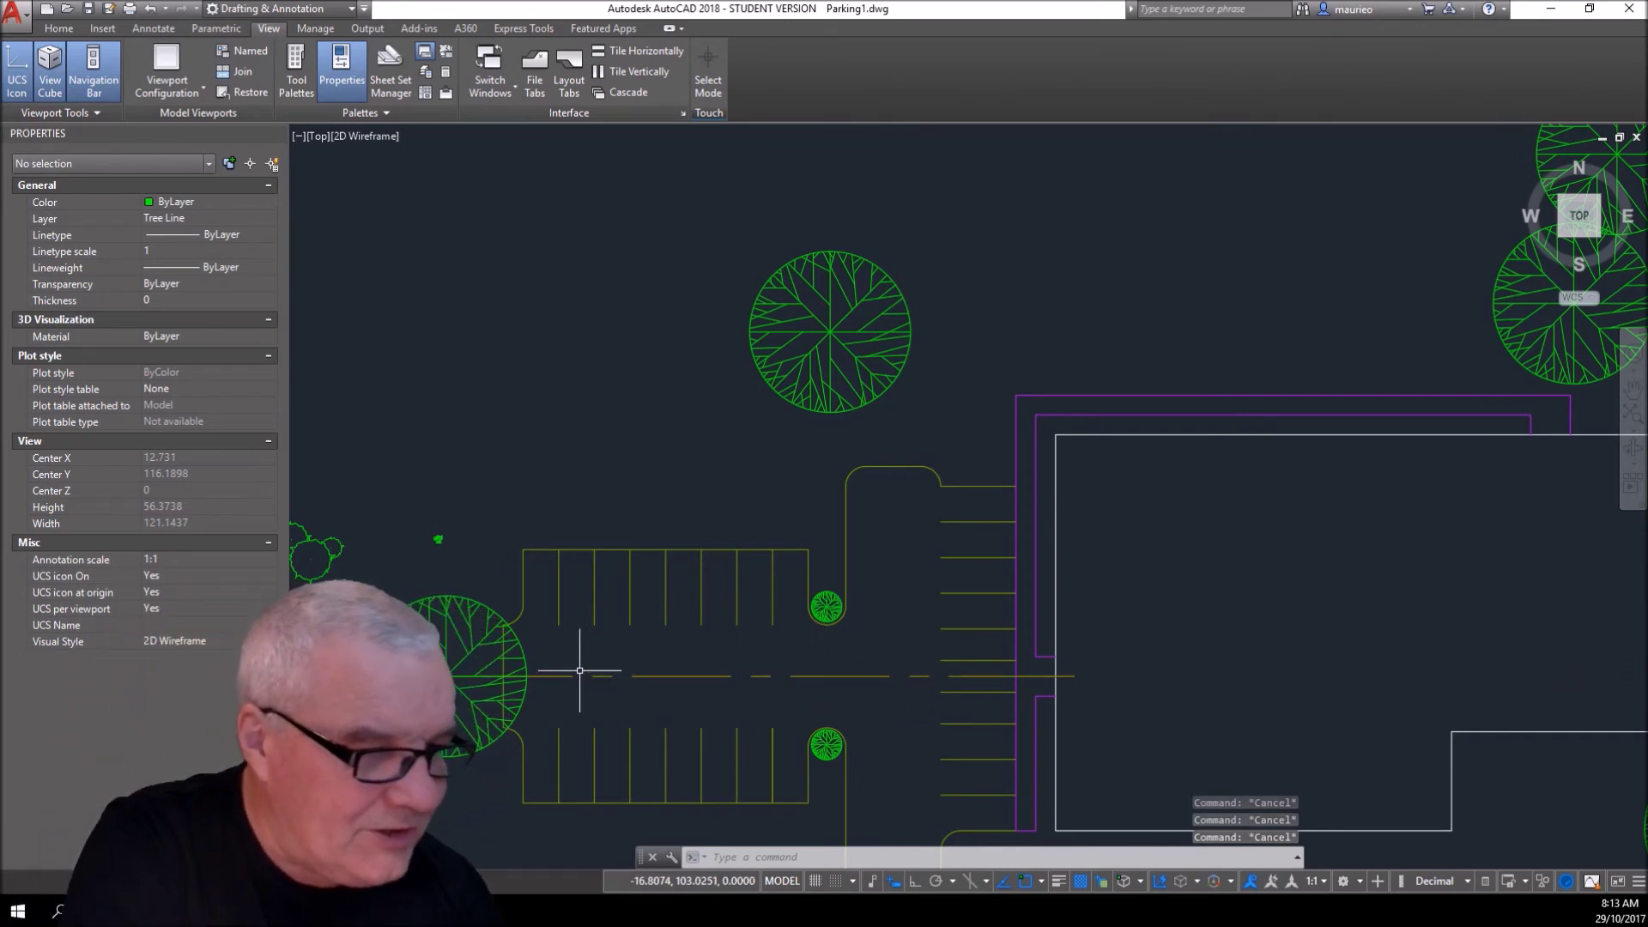
- Scale the tree at the lot's left by a factor of 0.7 using SC
click(516, 742)
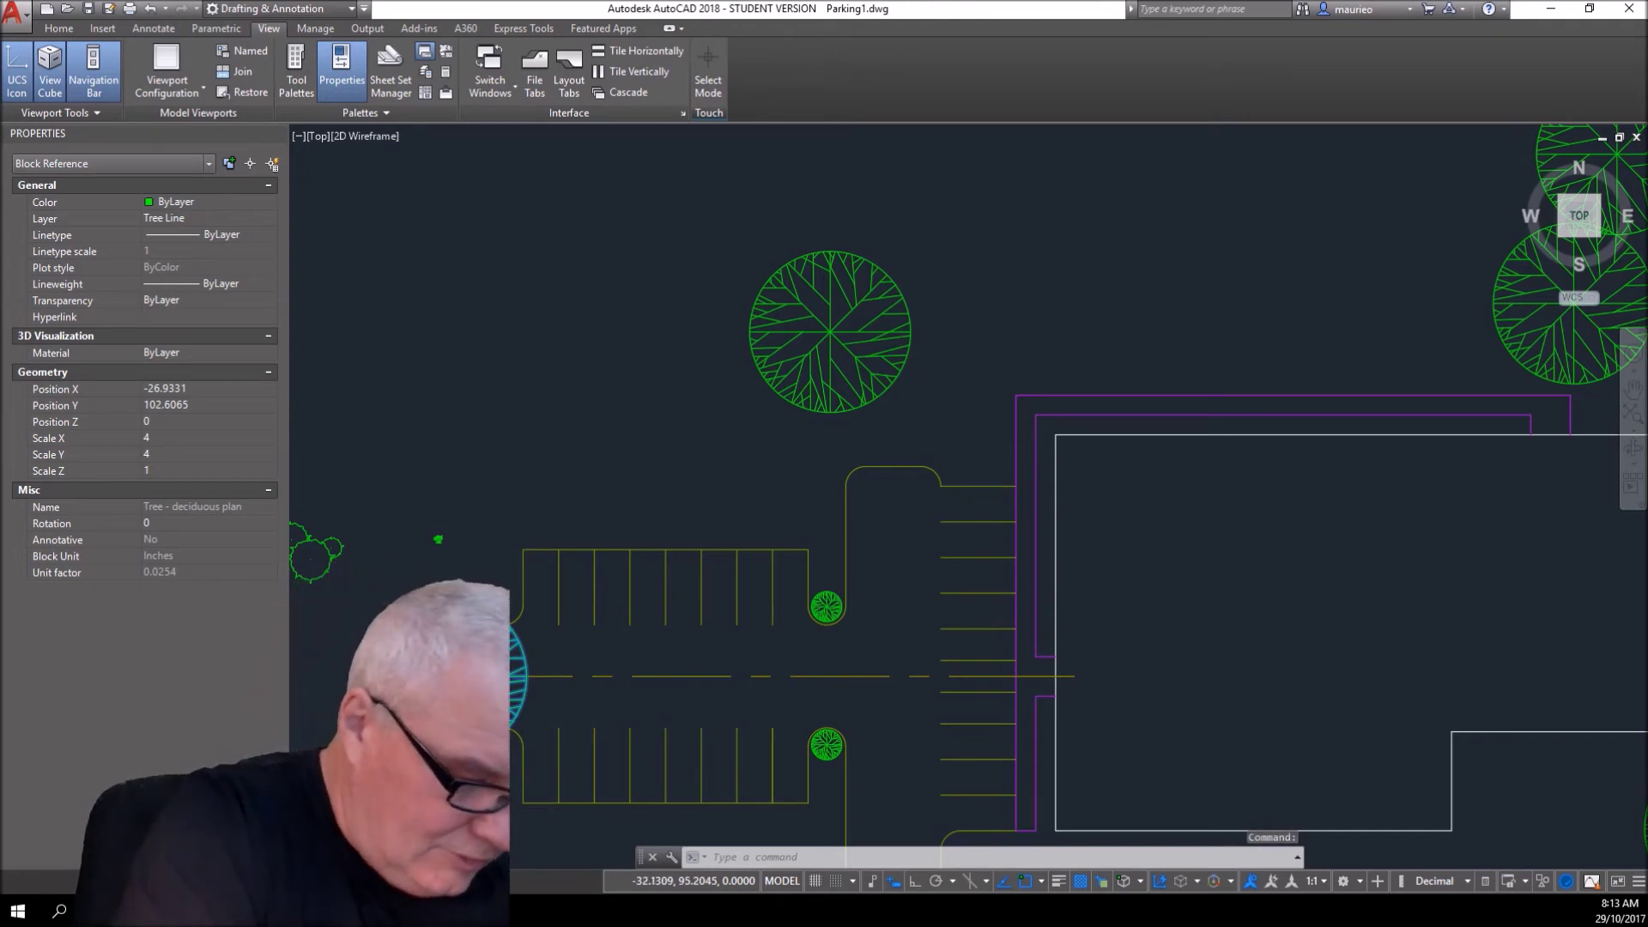
text(sc)
key(Return)
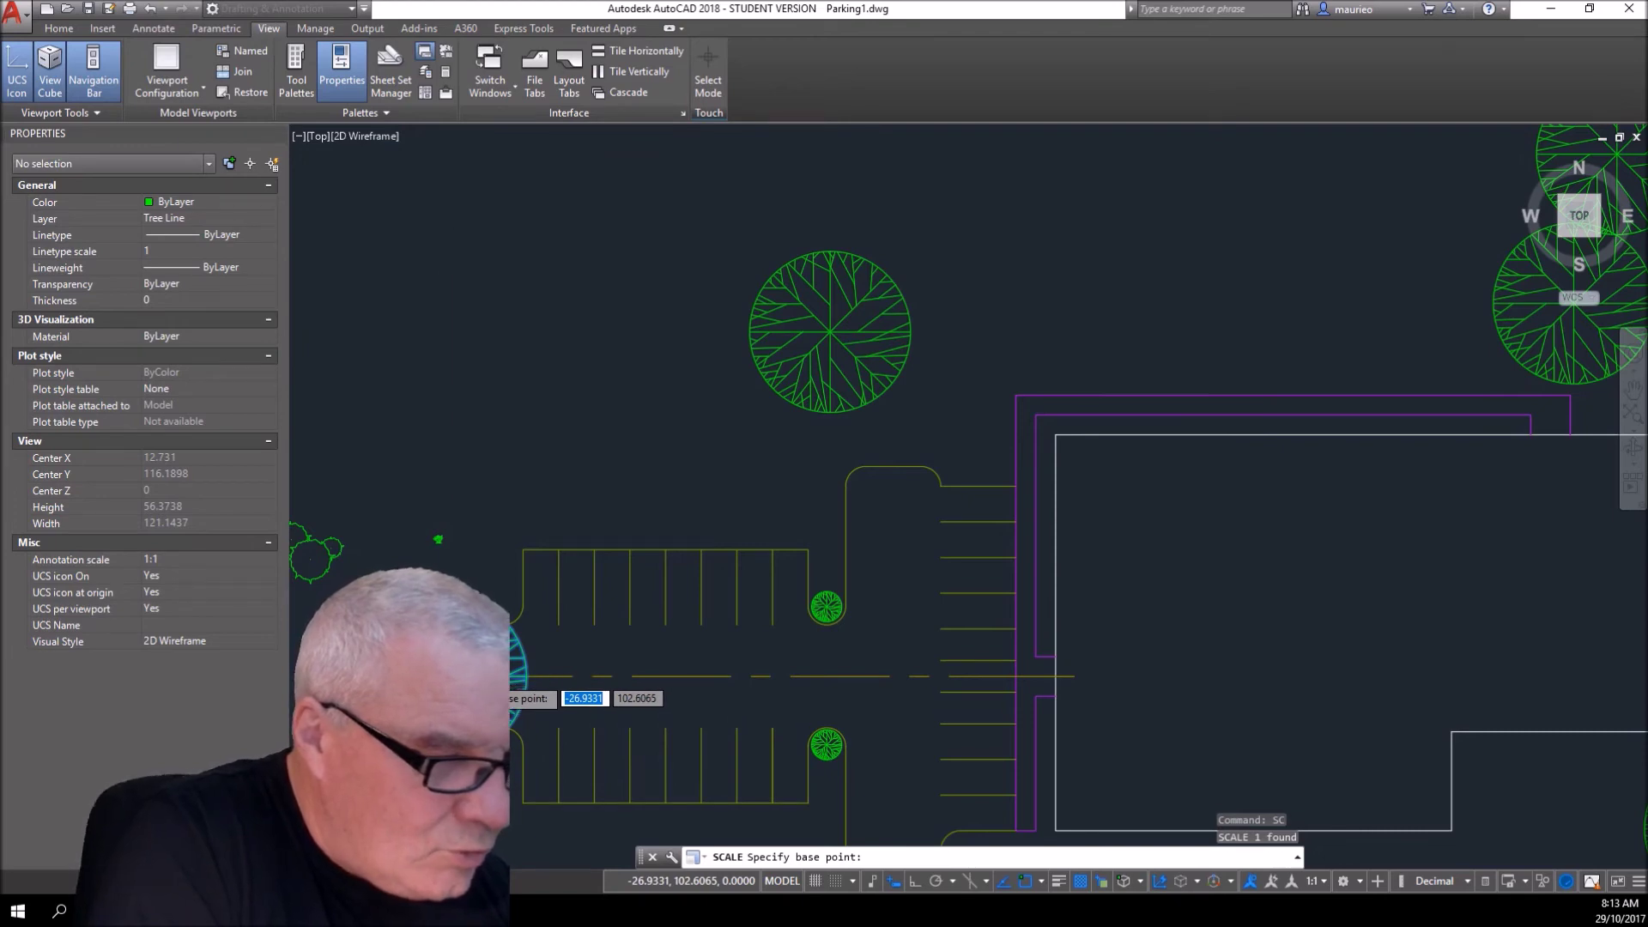
key(Return)
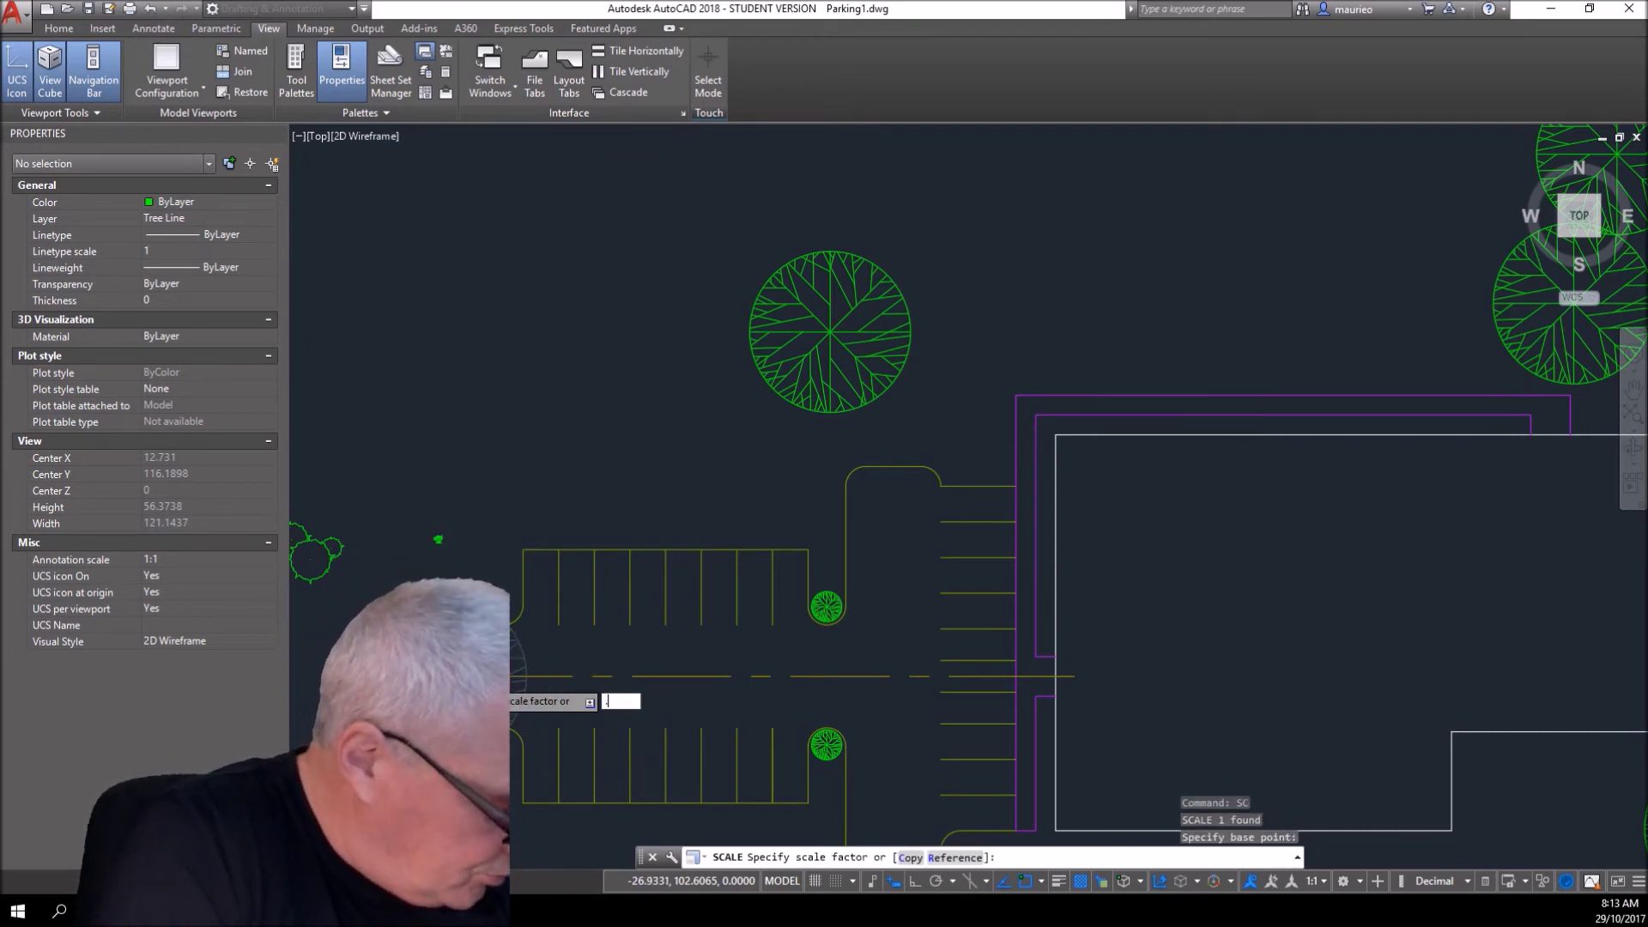
key(Return)
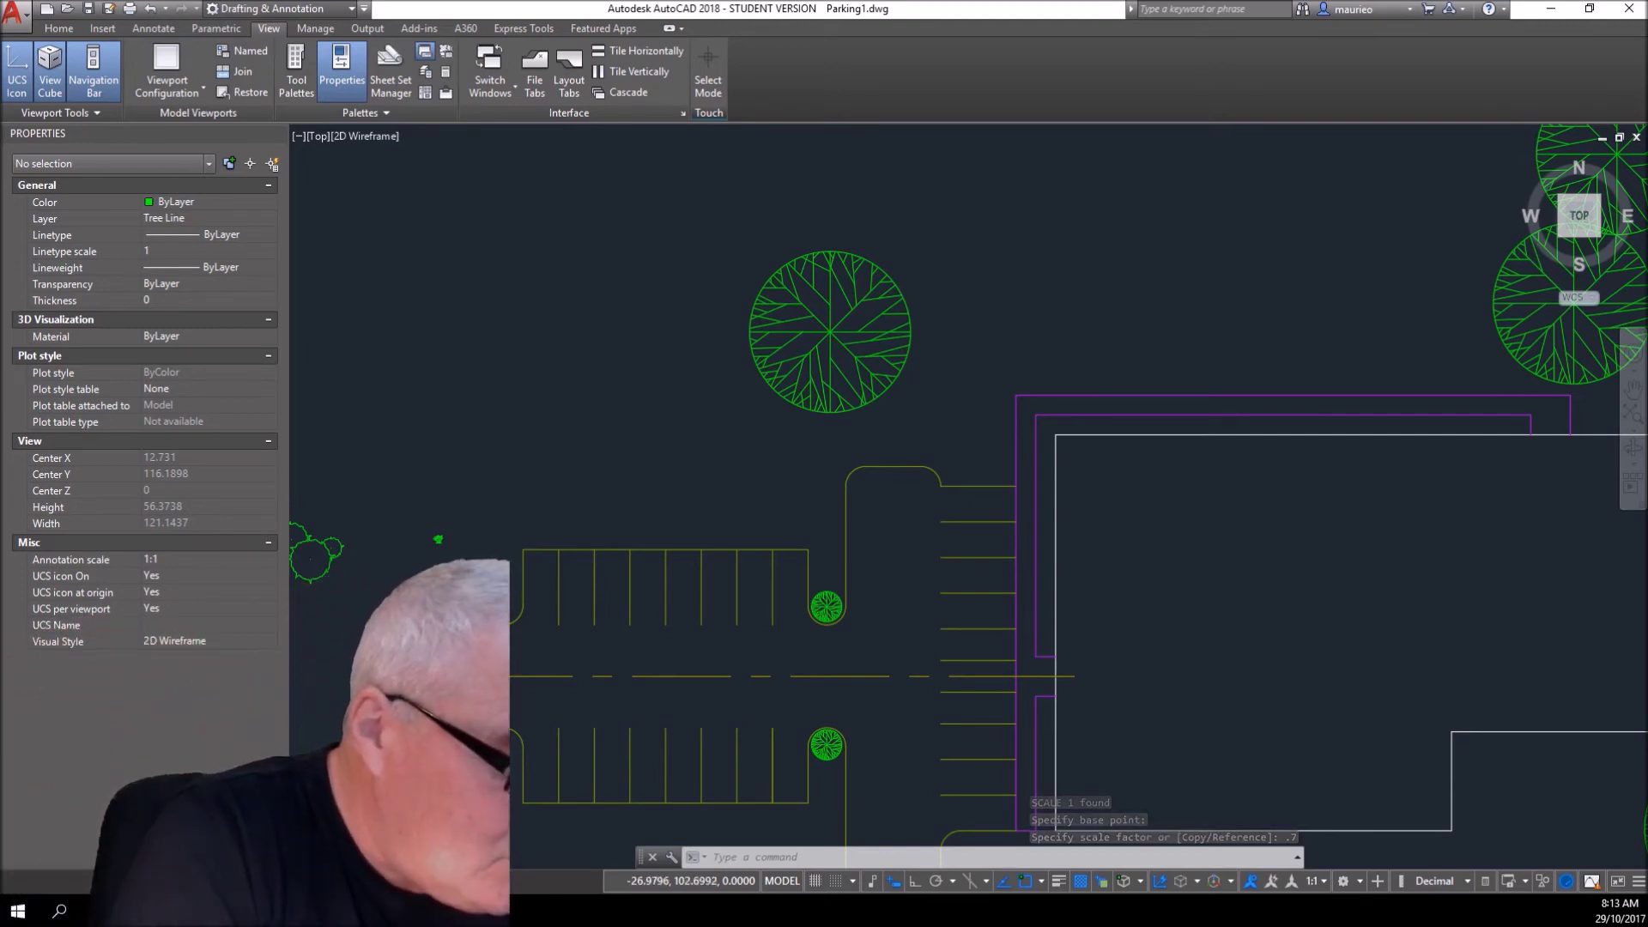
- Reposition the tree at the left end of the central aisle with Osnap off, then select a second block
click(469, 683)
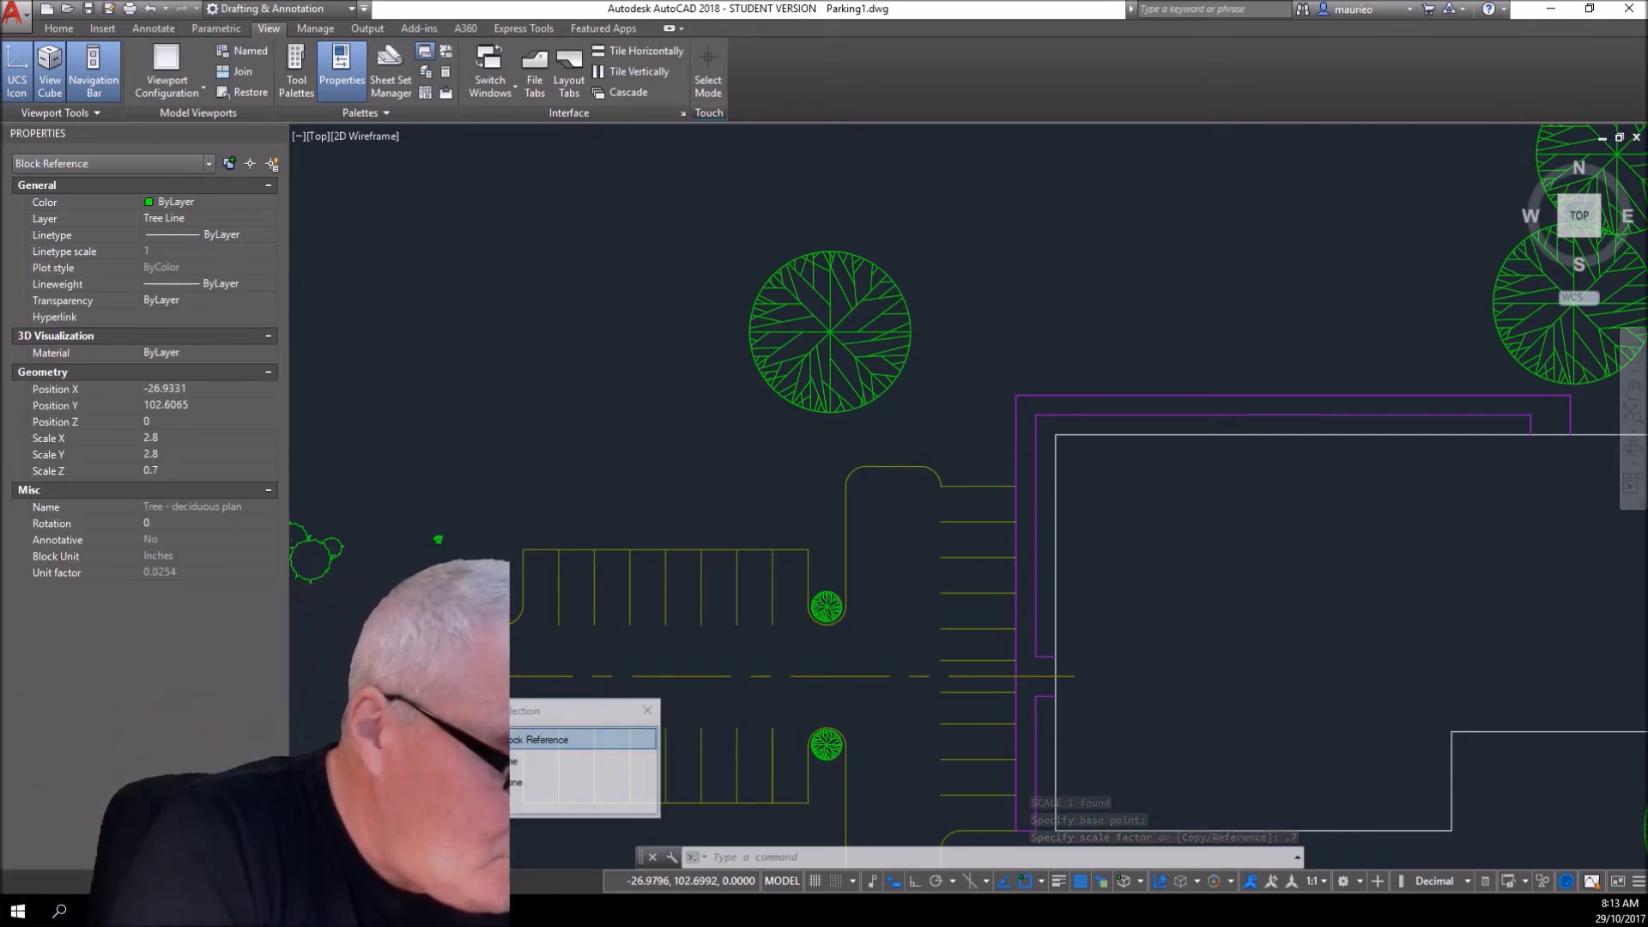
click(514, 740)
click(442, 680)
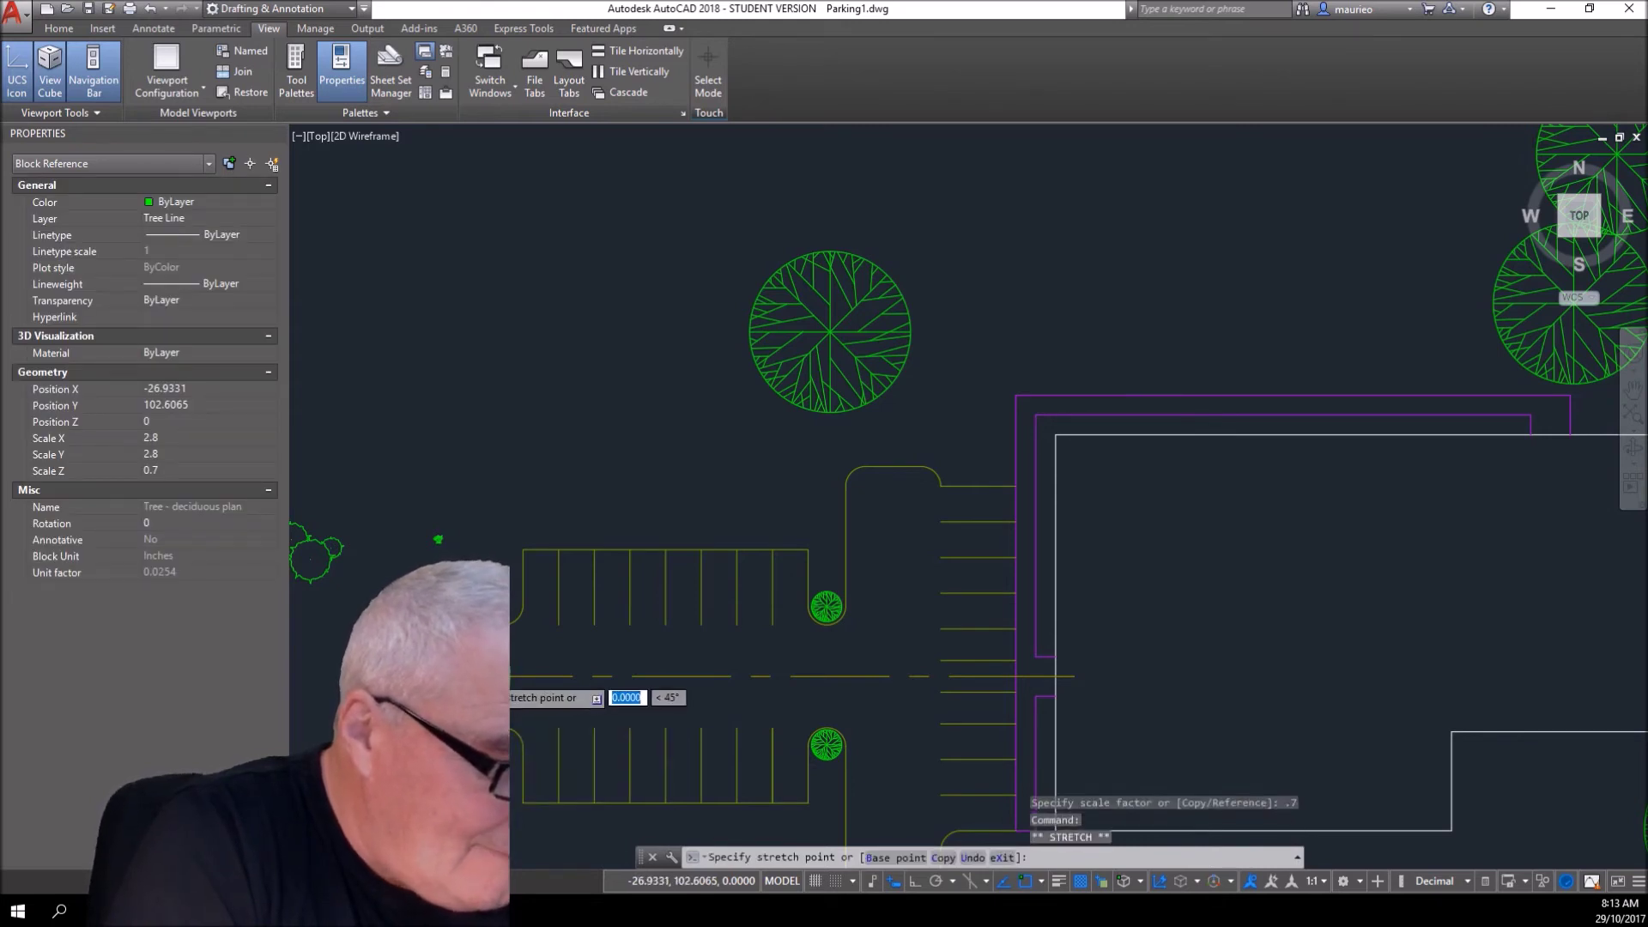
click(521, 752)
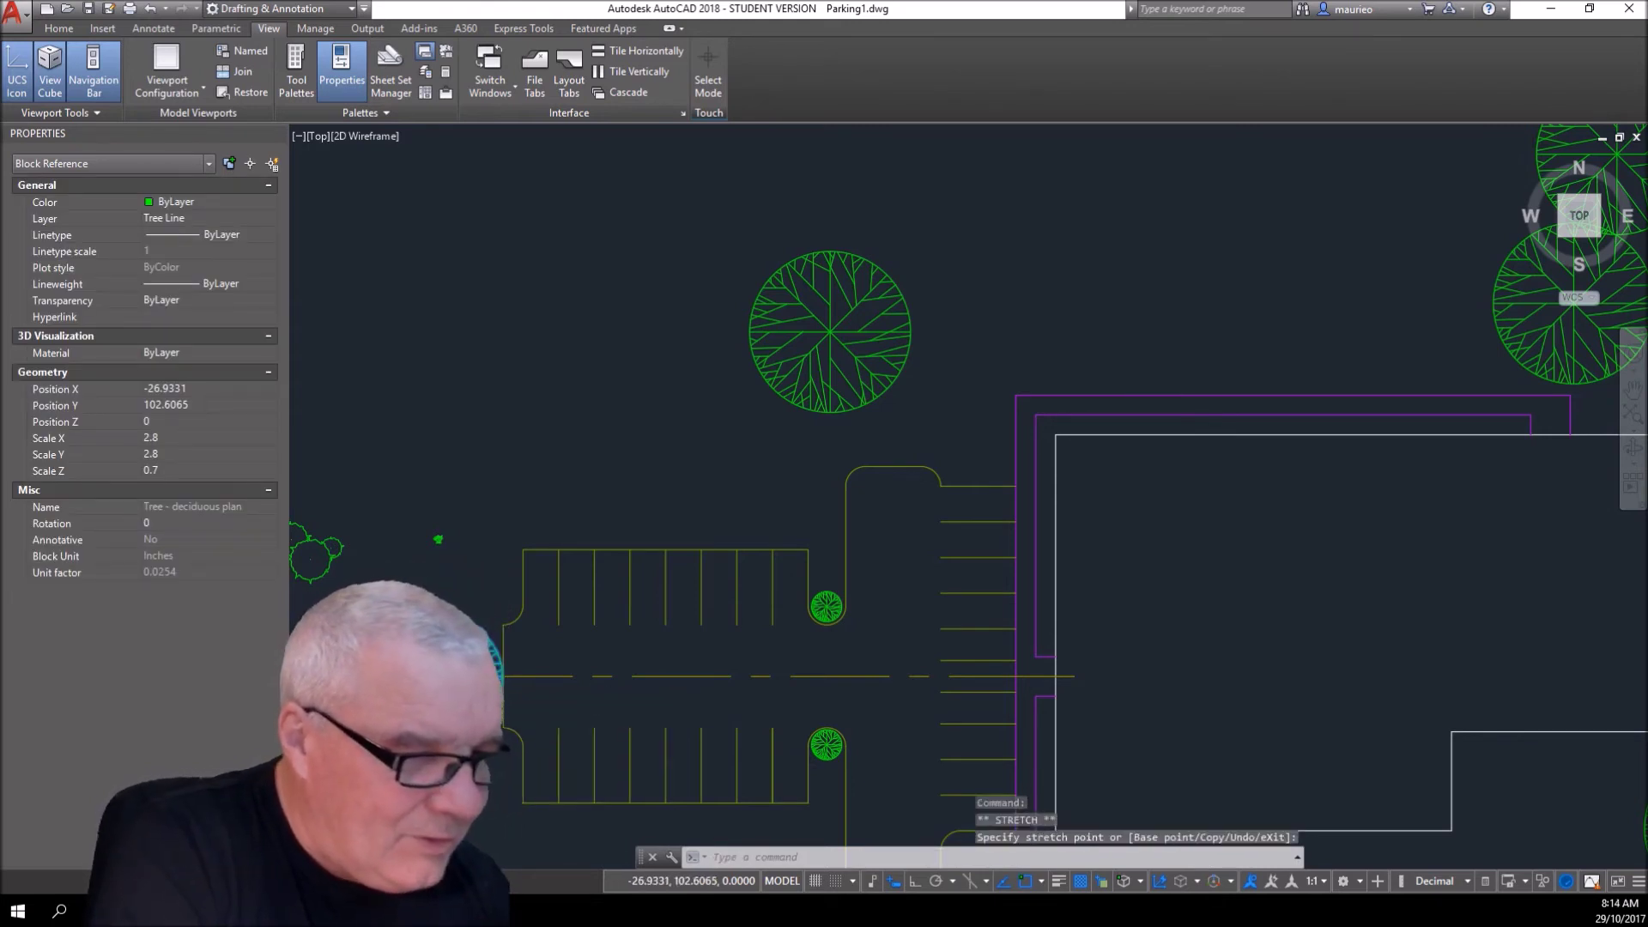
click(442, 680)
click(444, 682)
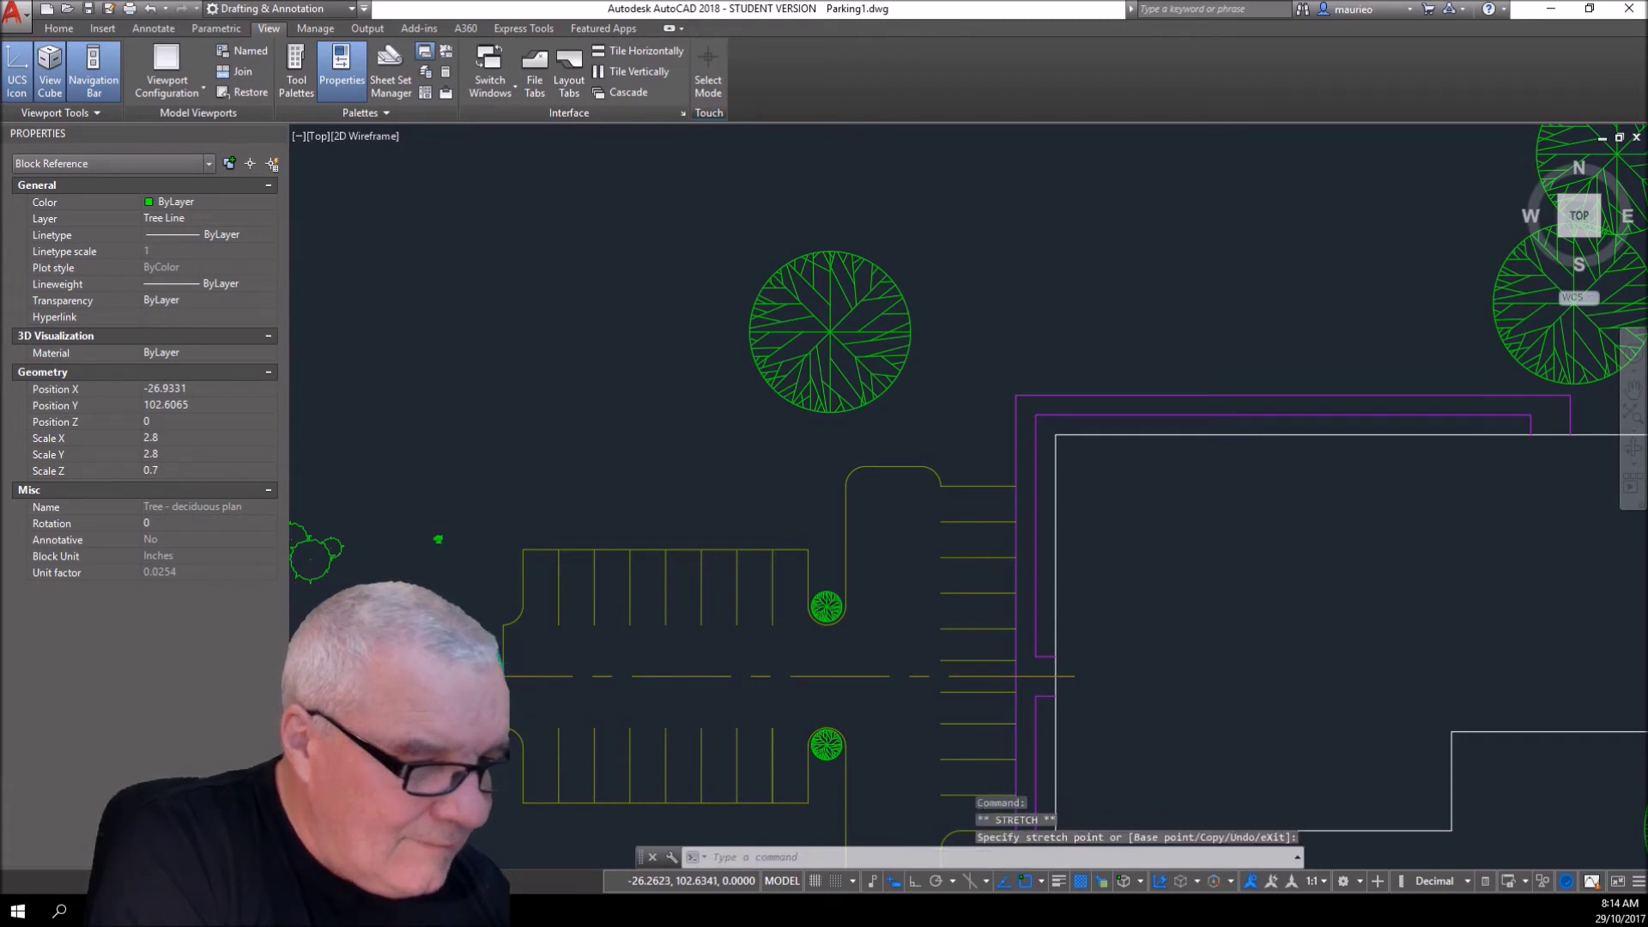
key(F3)
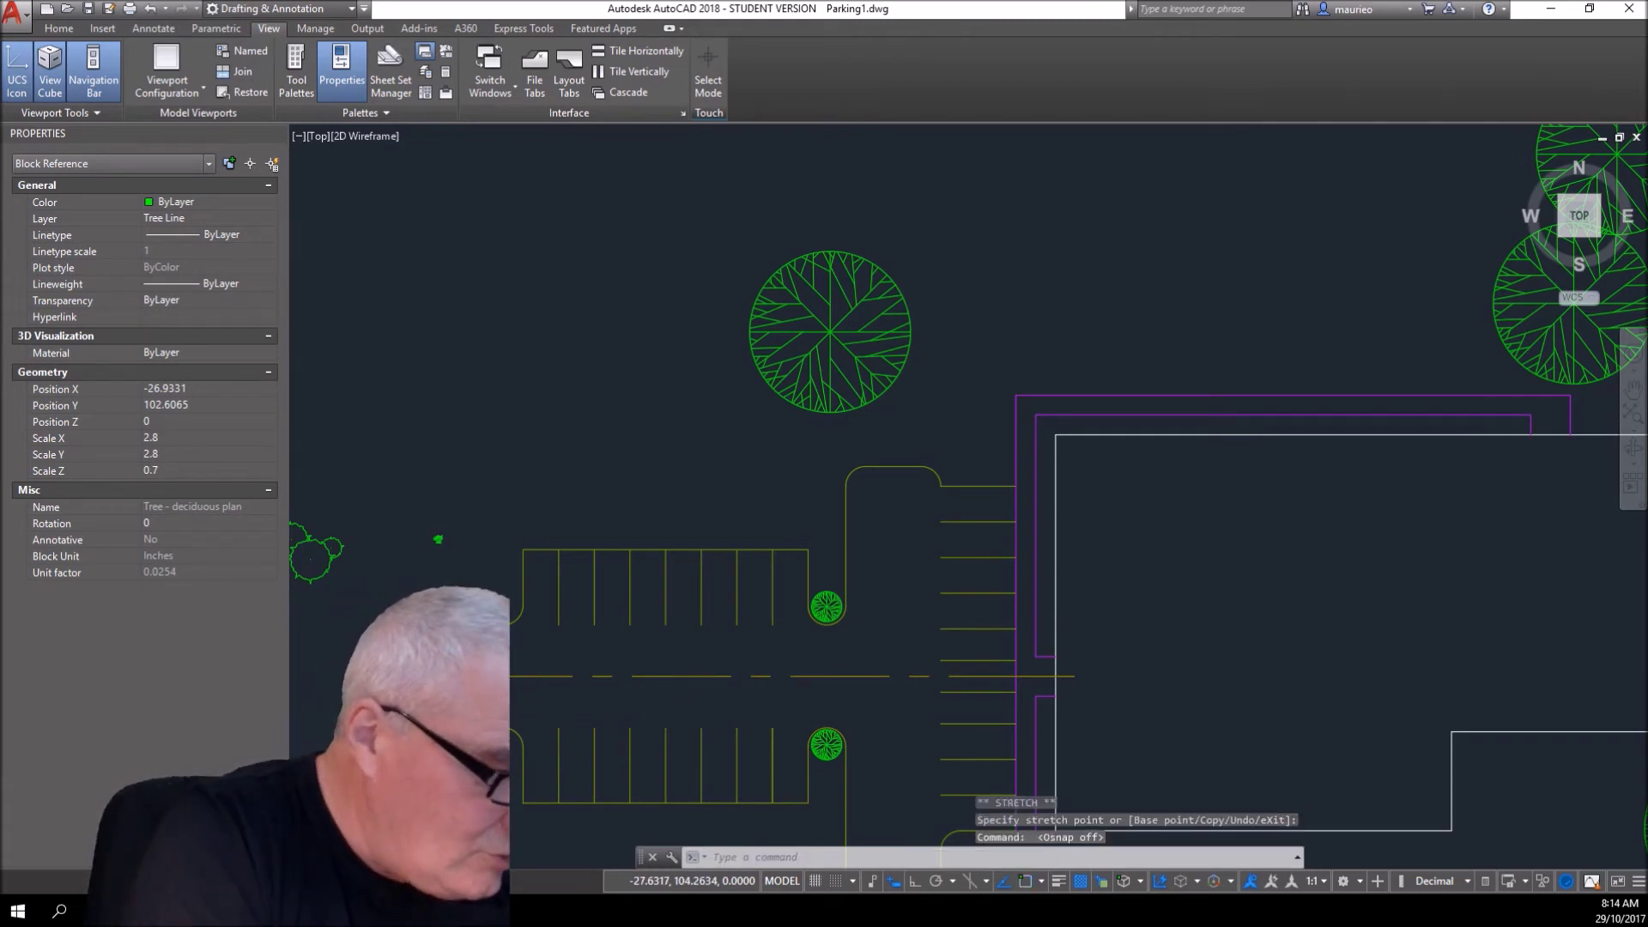
click(444, 681)
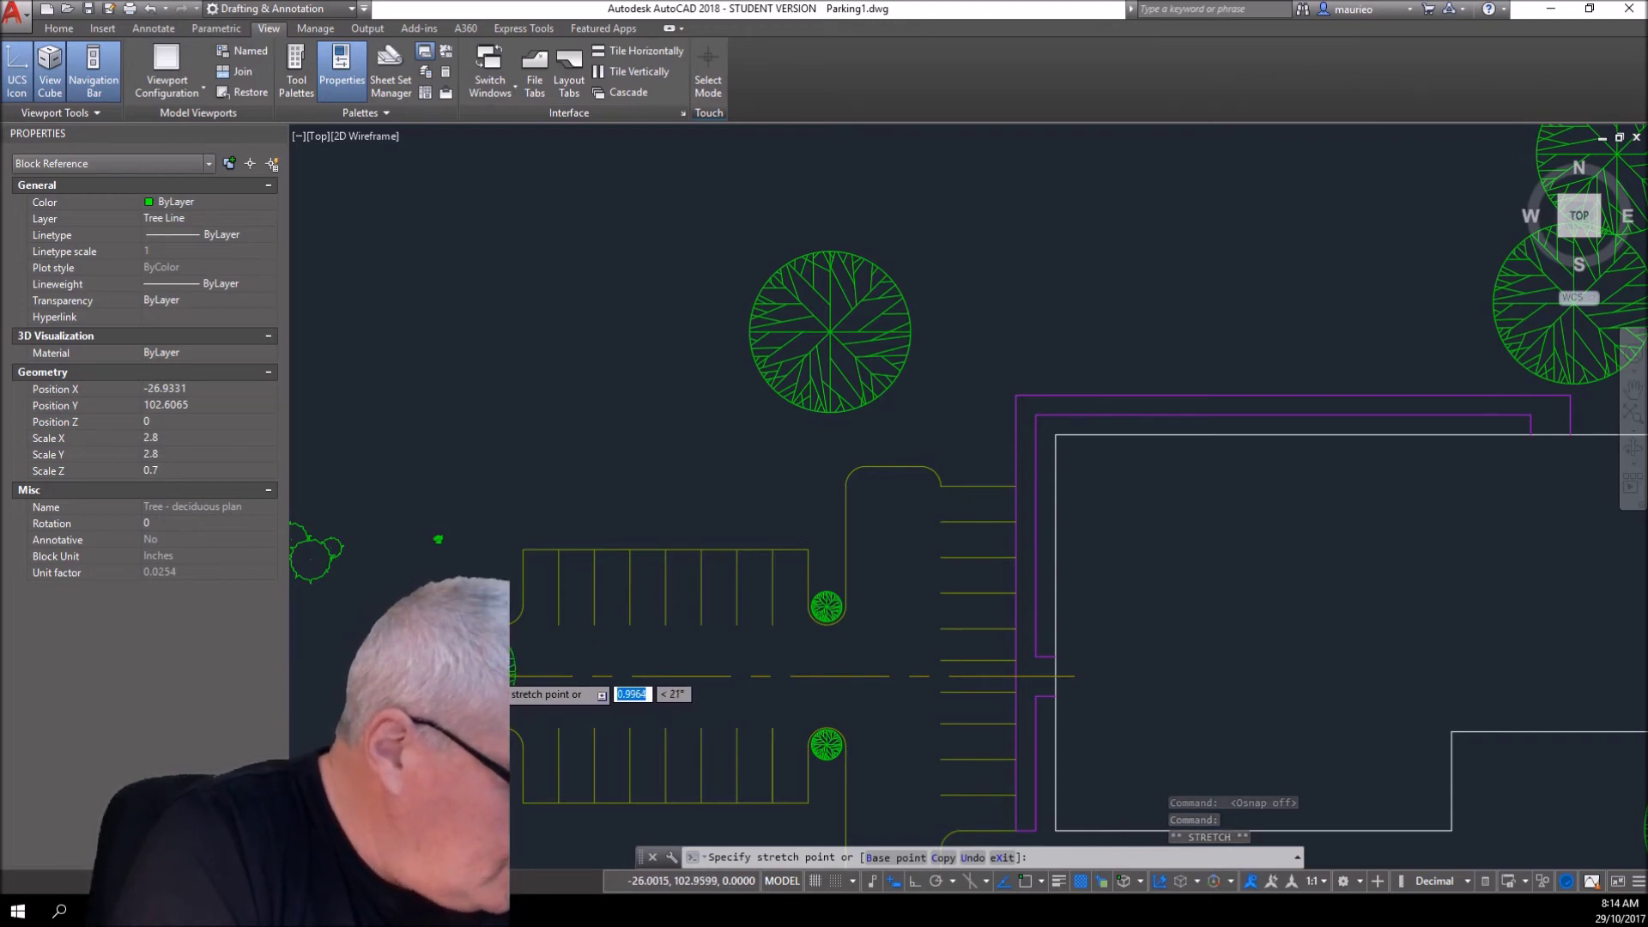
click(444, 678)
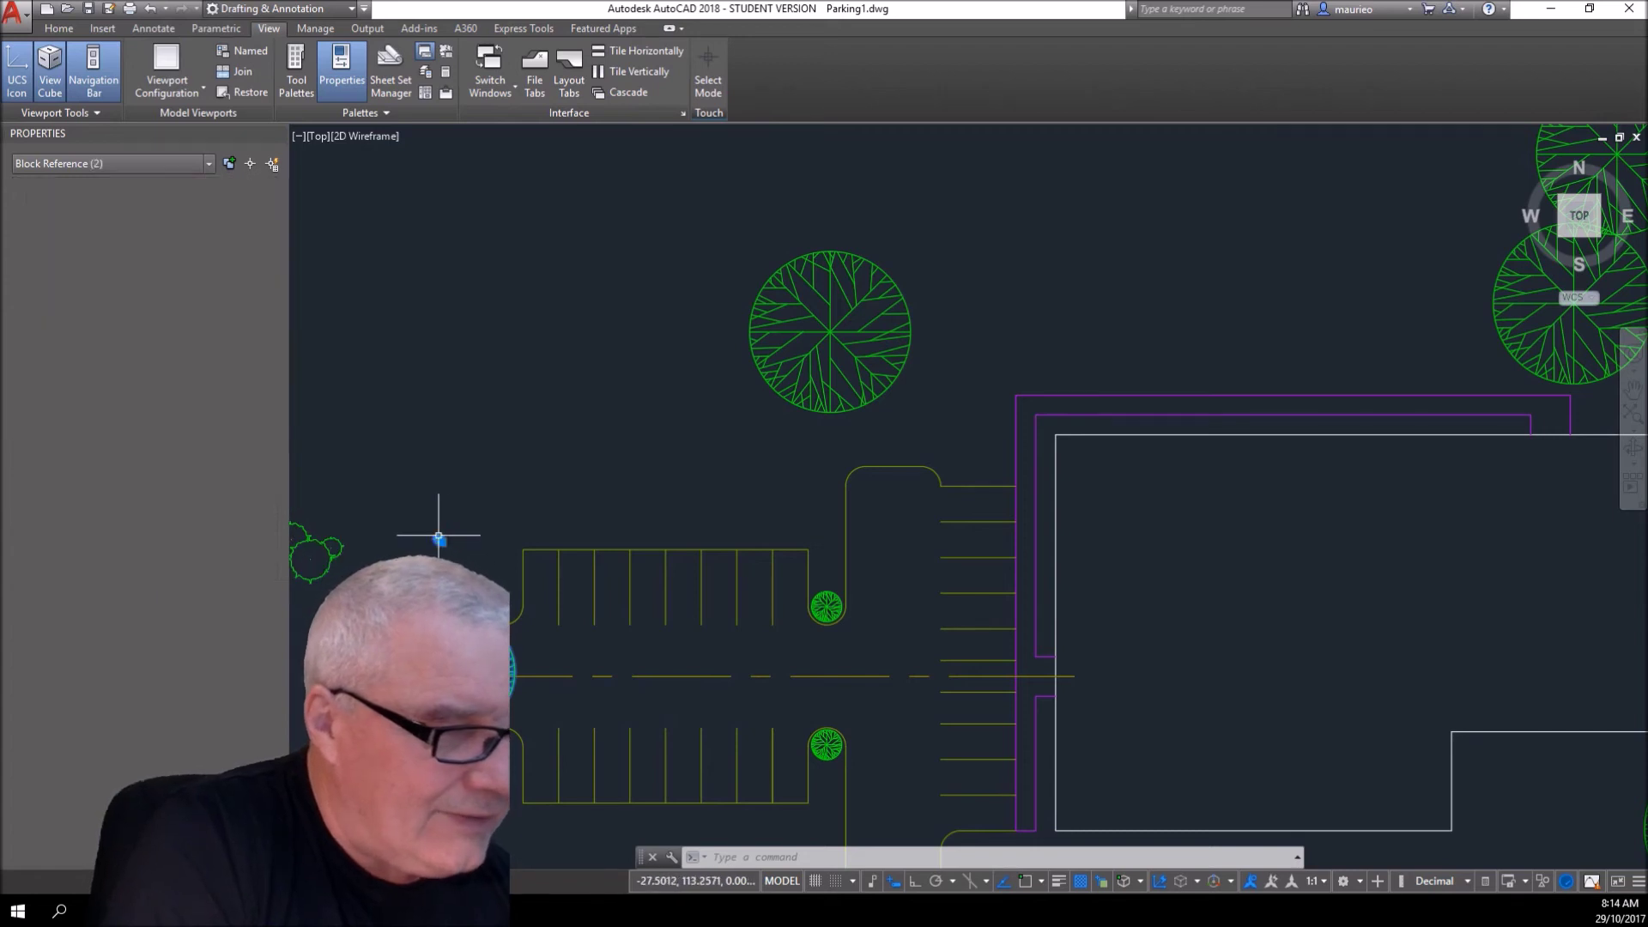
click(472, 591)
- Delete the two selected tree blocks and rotate the left-edge shrub clump to 265 degrees
key(Delete)
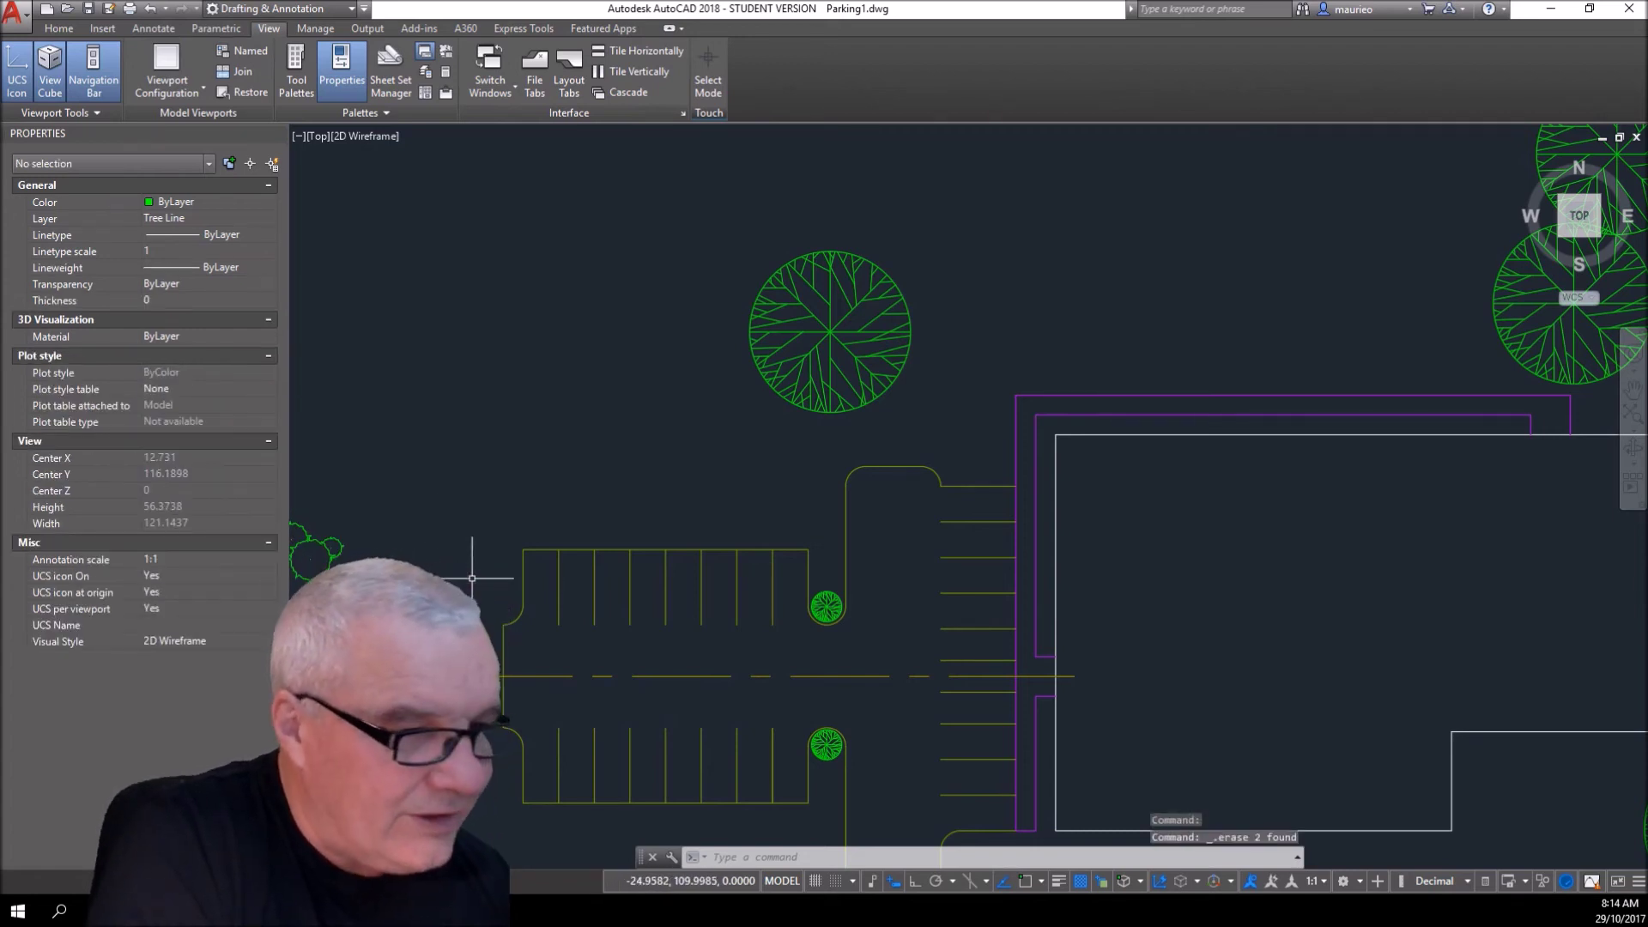
drag(320, 546, 329, 551)
right_click(353, 566)
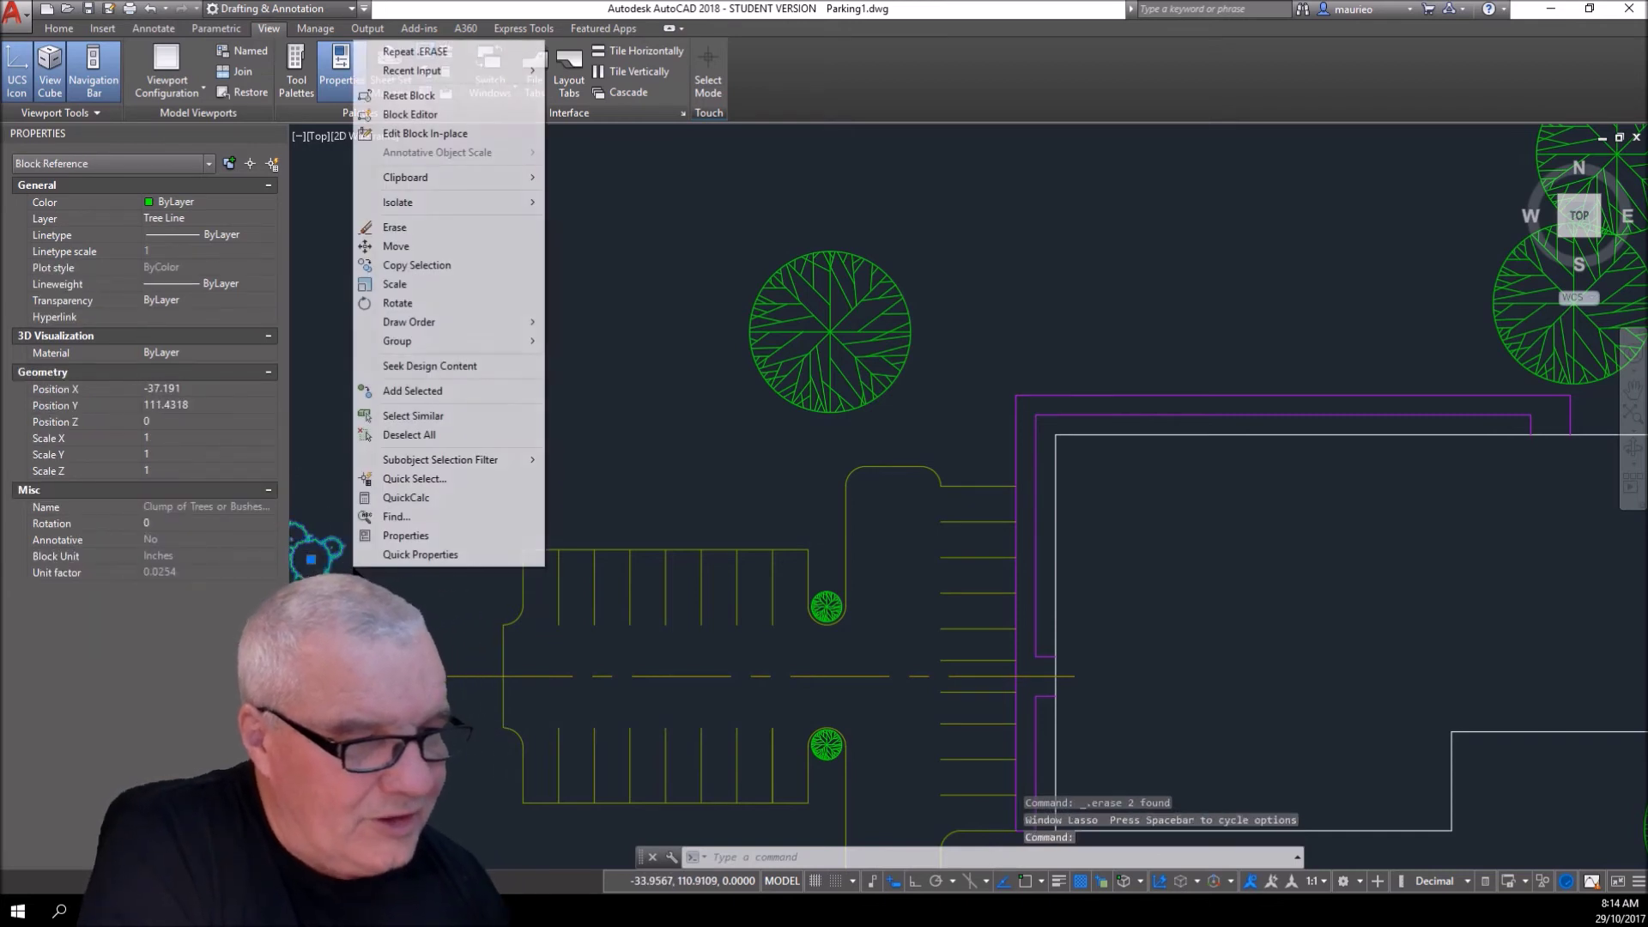
click(404, 302)
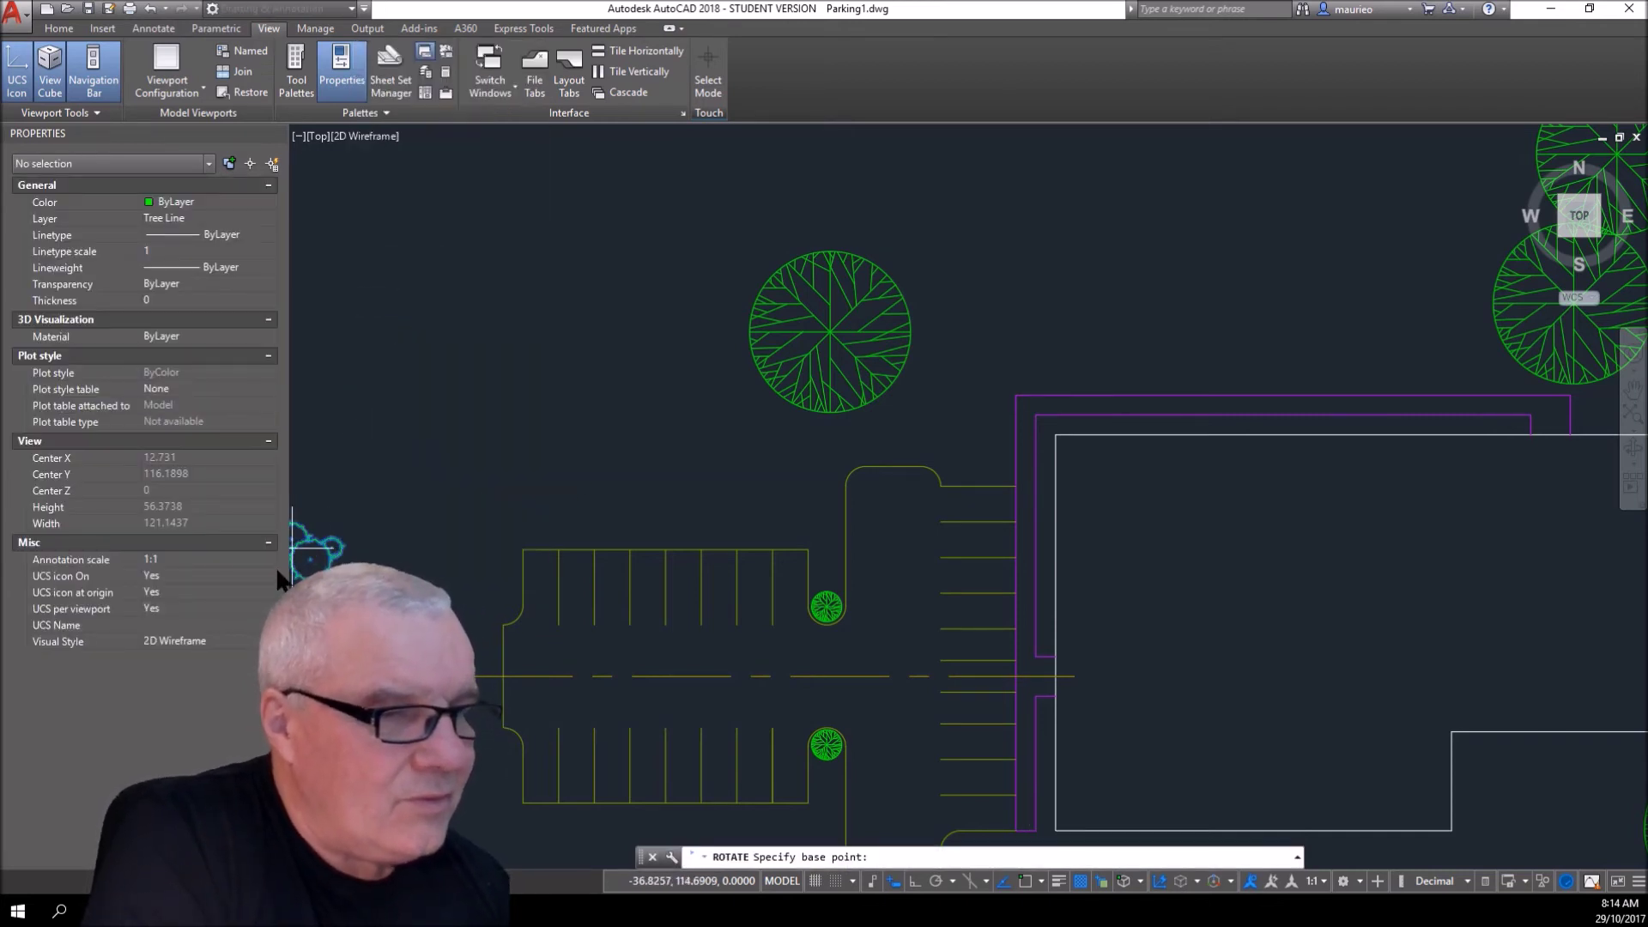
click(311, 557)
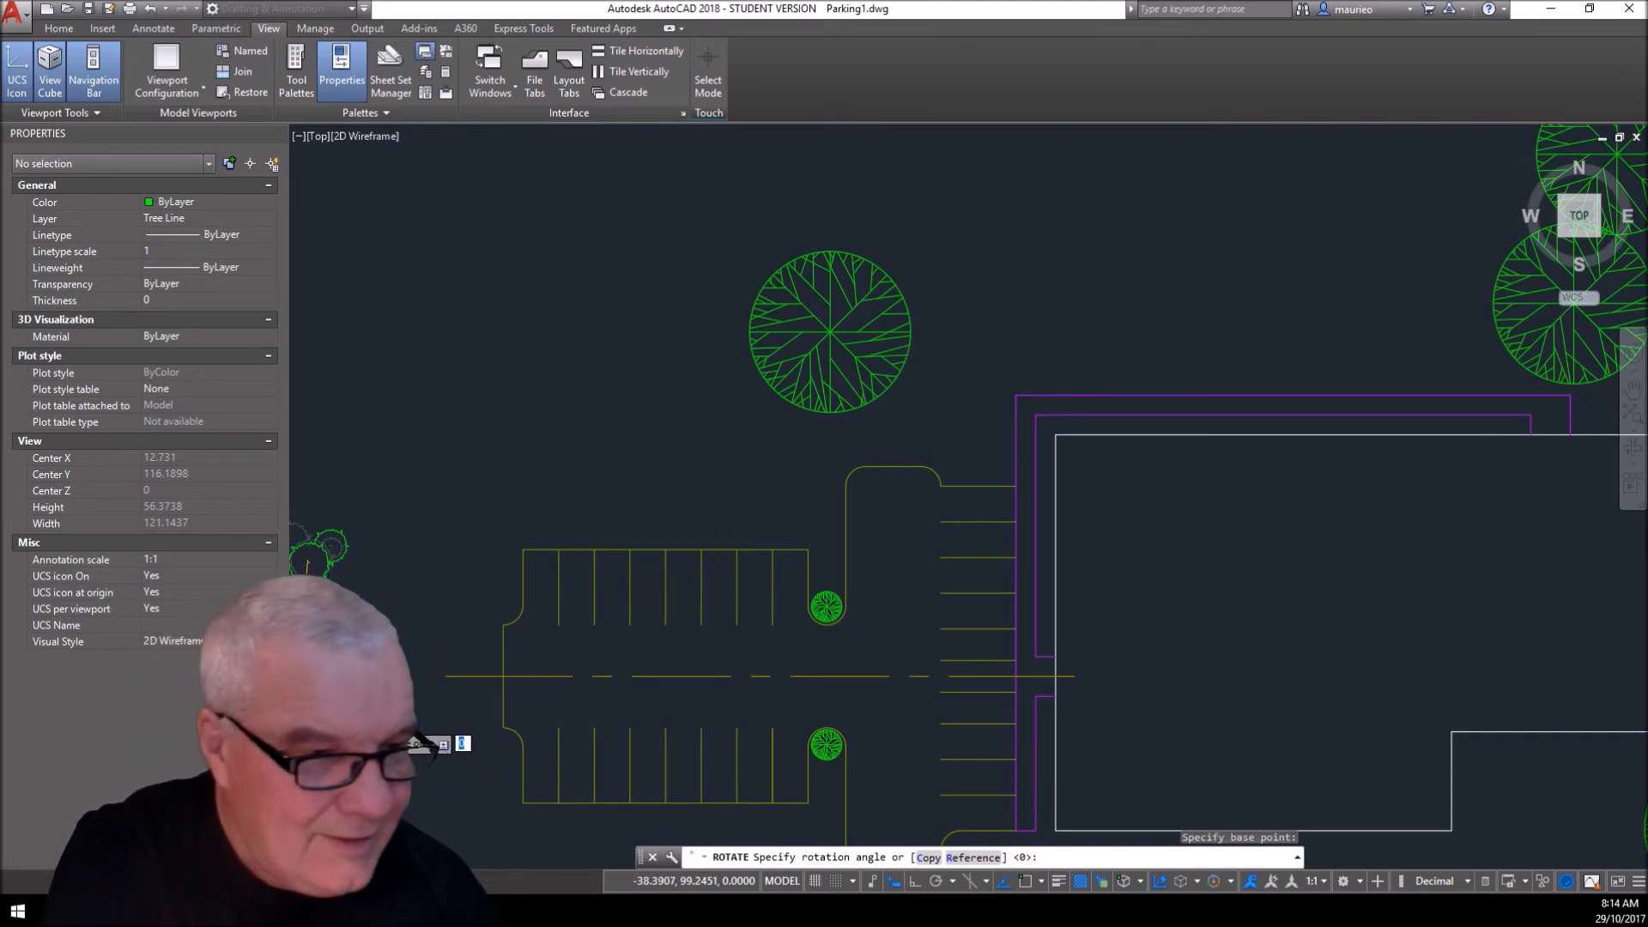
click(445, 740)
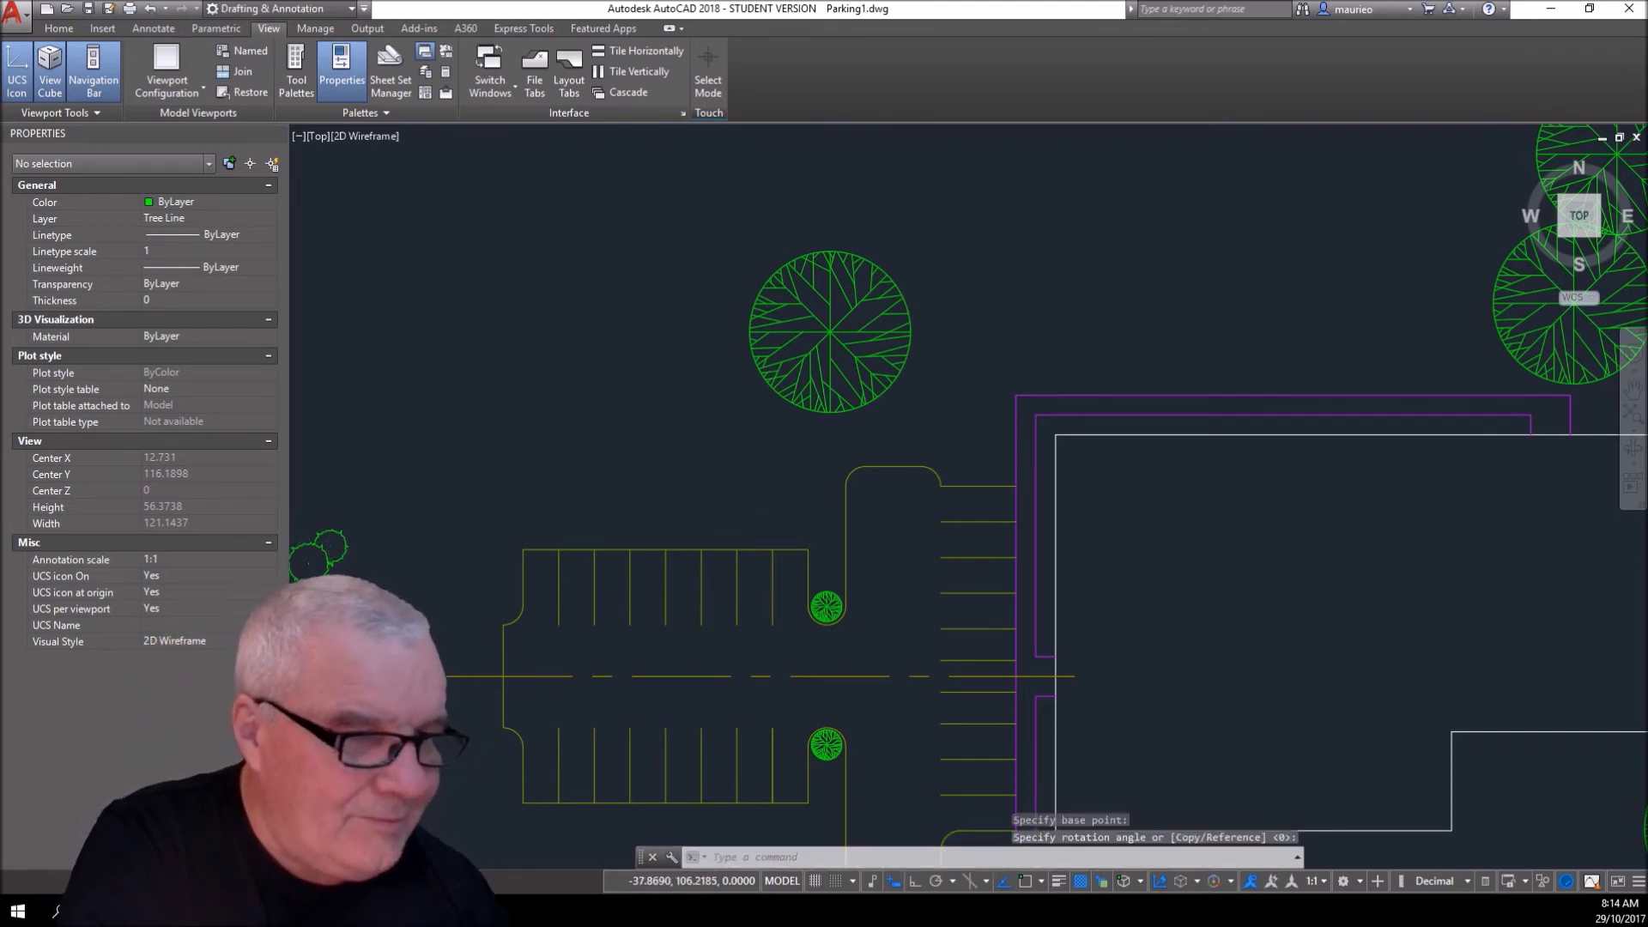
click(327, 571)
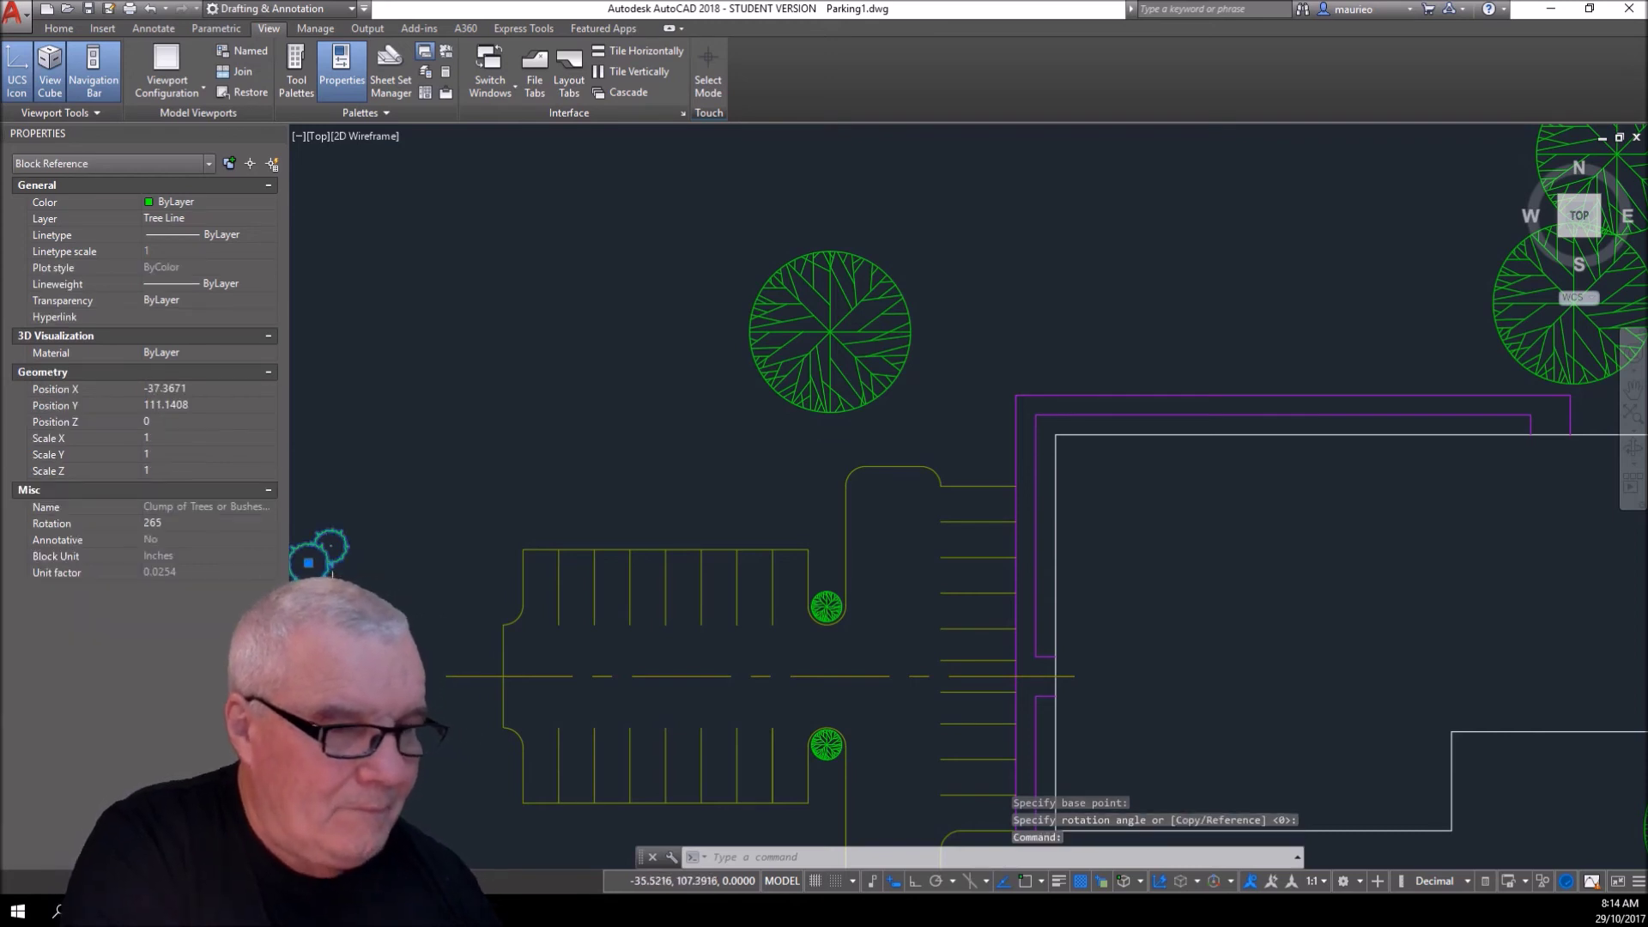
right_click(330, 601)
- Move the shrub clump from the left edge to just beyond the building's upper-left corner
click(372, 285)
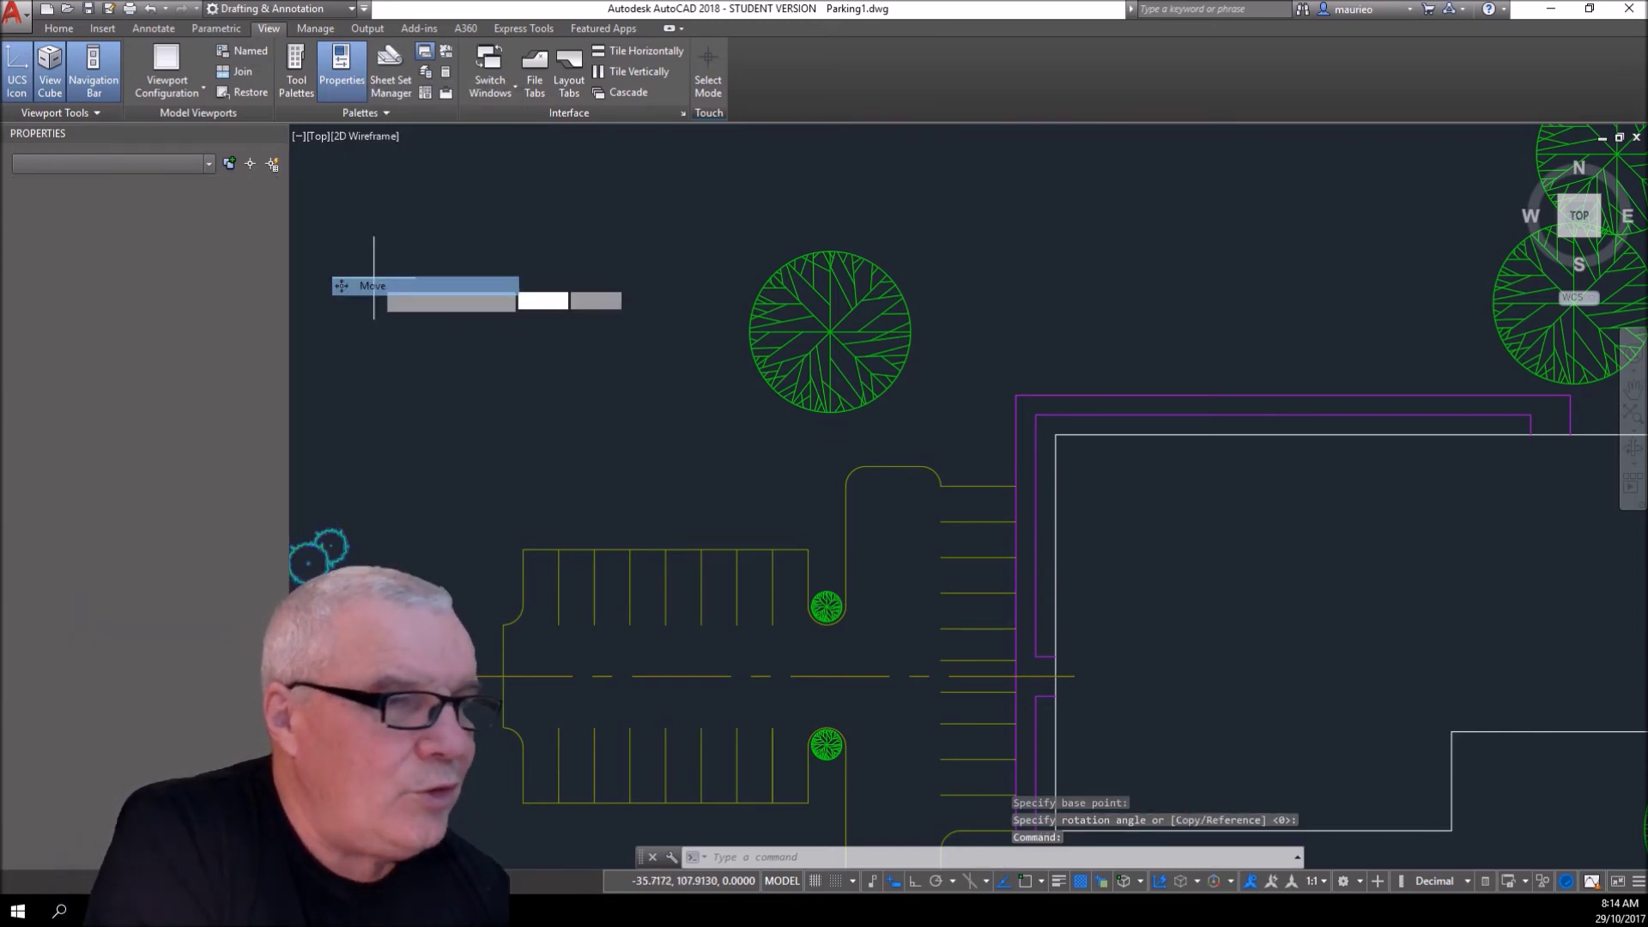
click(309, 560)
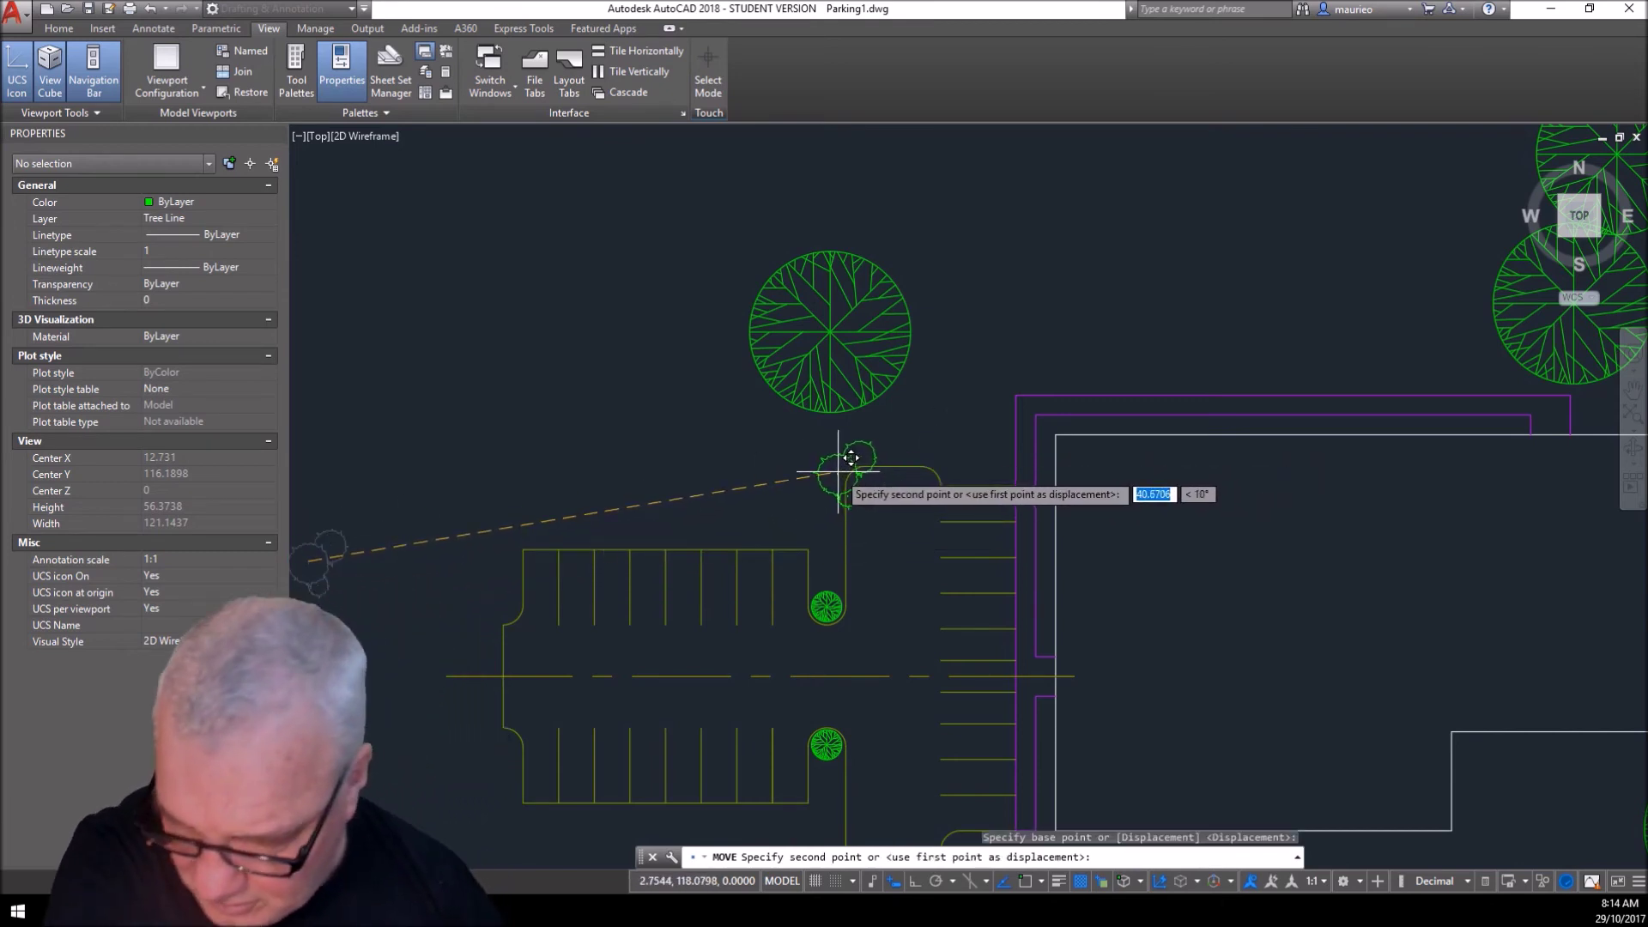
click(992, 391)
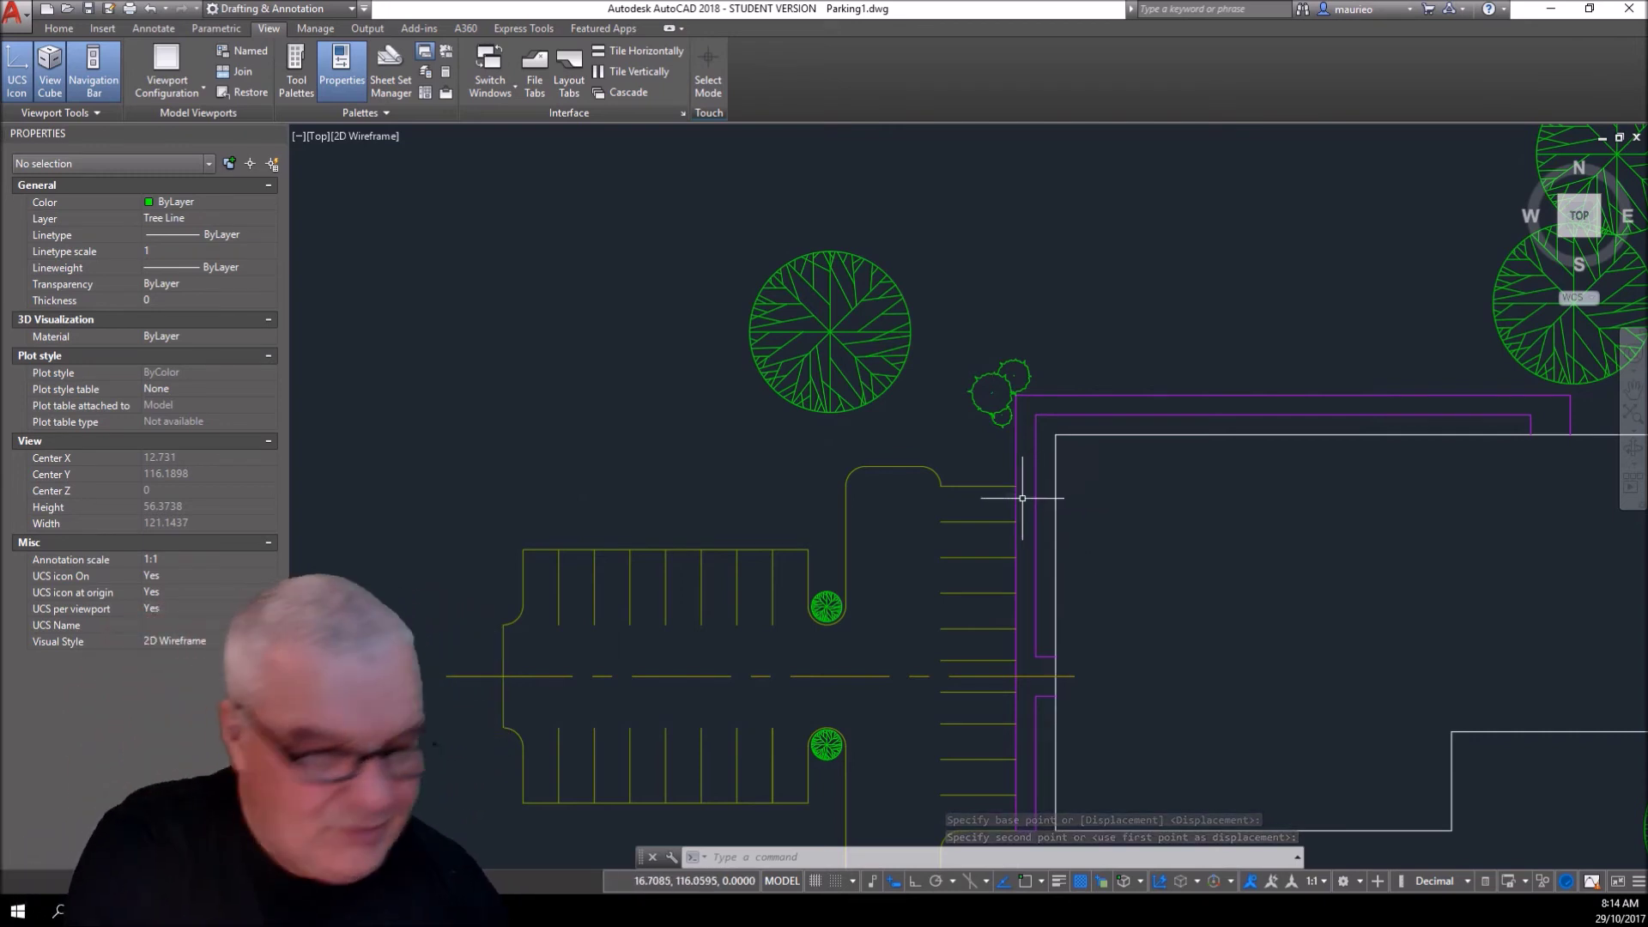
scroll(1068, 532, down, 2)
middle_drag(1067, 521, 878, 204)
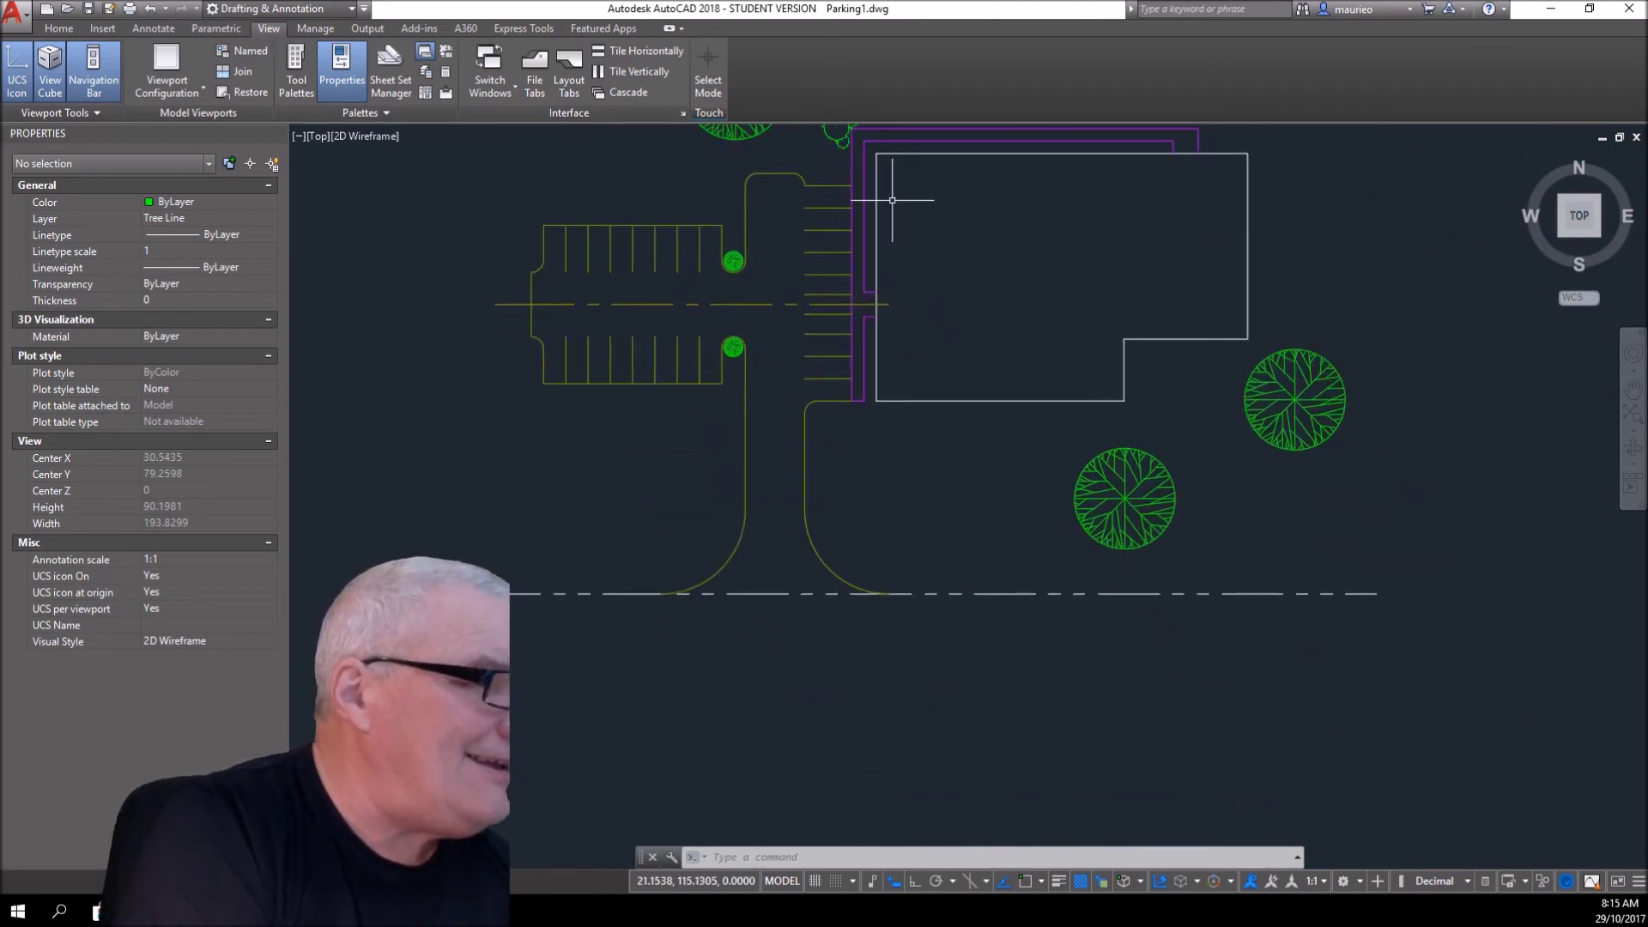
middle_drag(891, 200, 952, 342)
scroll(932, 327, up, 2)
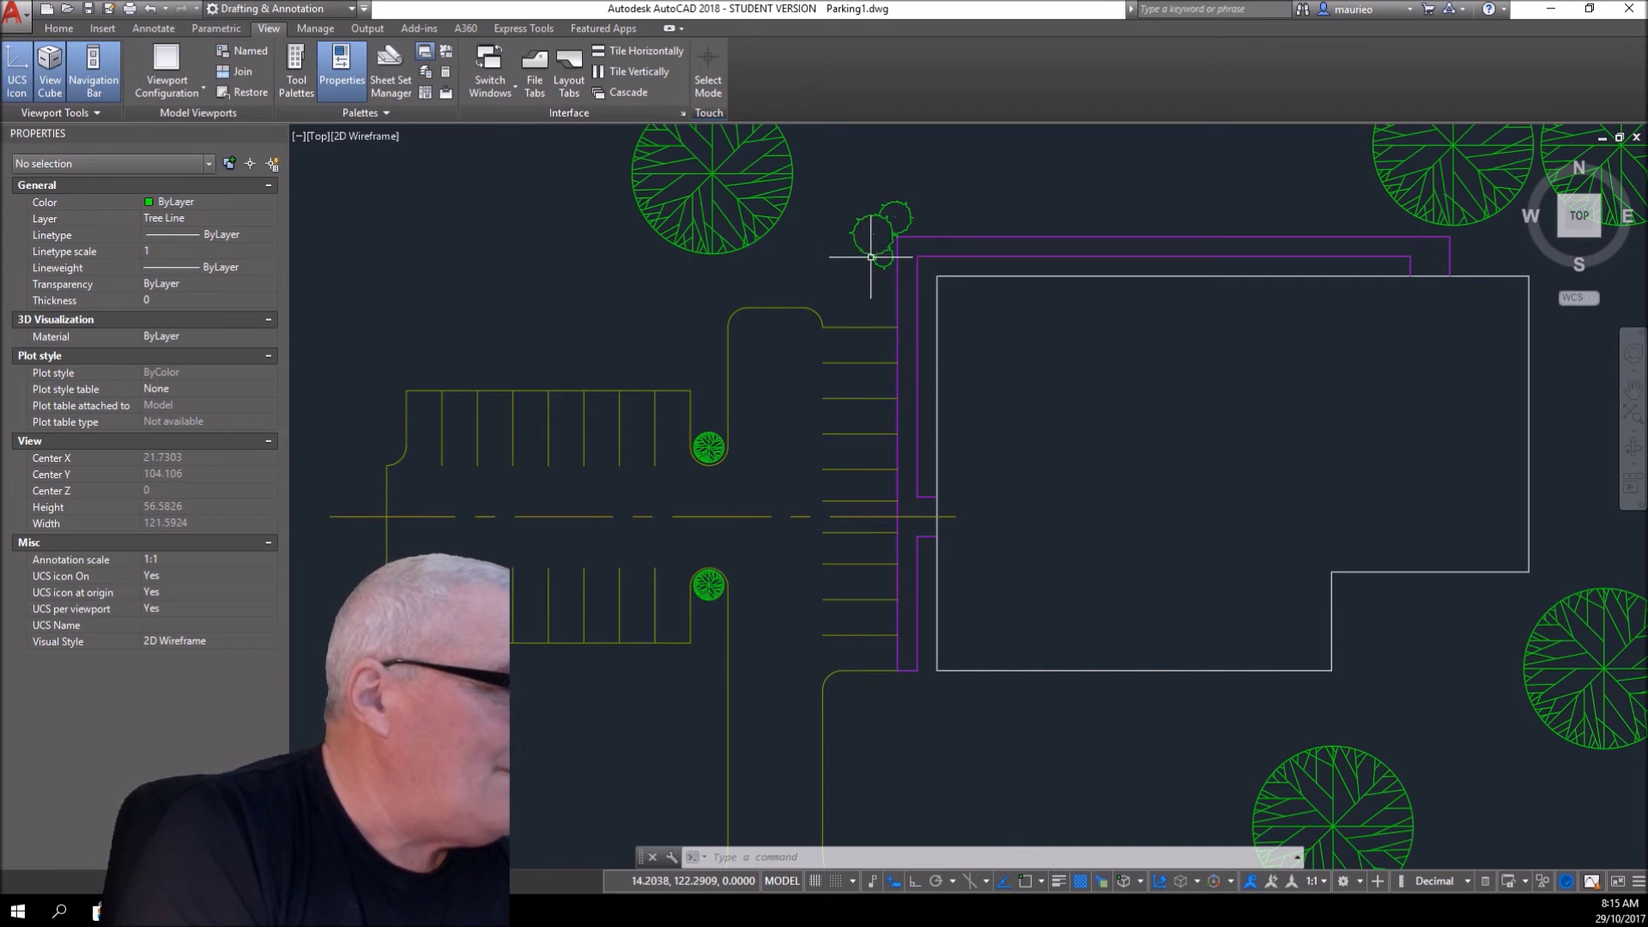
- Copy the shrub clump by the building to two spots near the driveway with CP
click(872, 255)
text(cp)
key(Return)
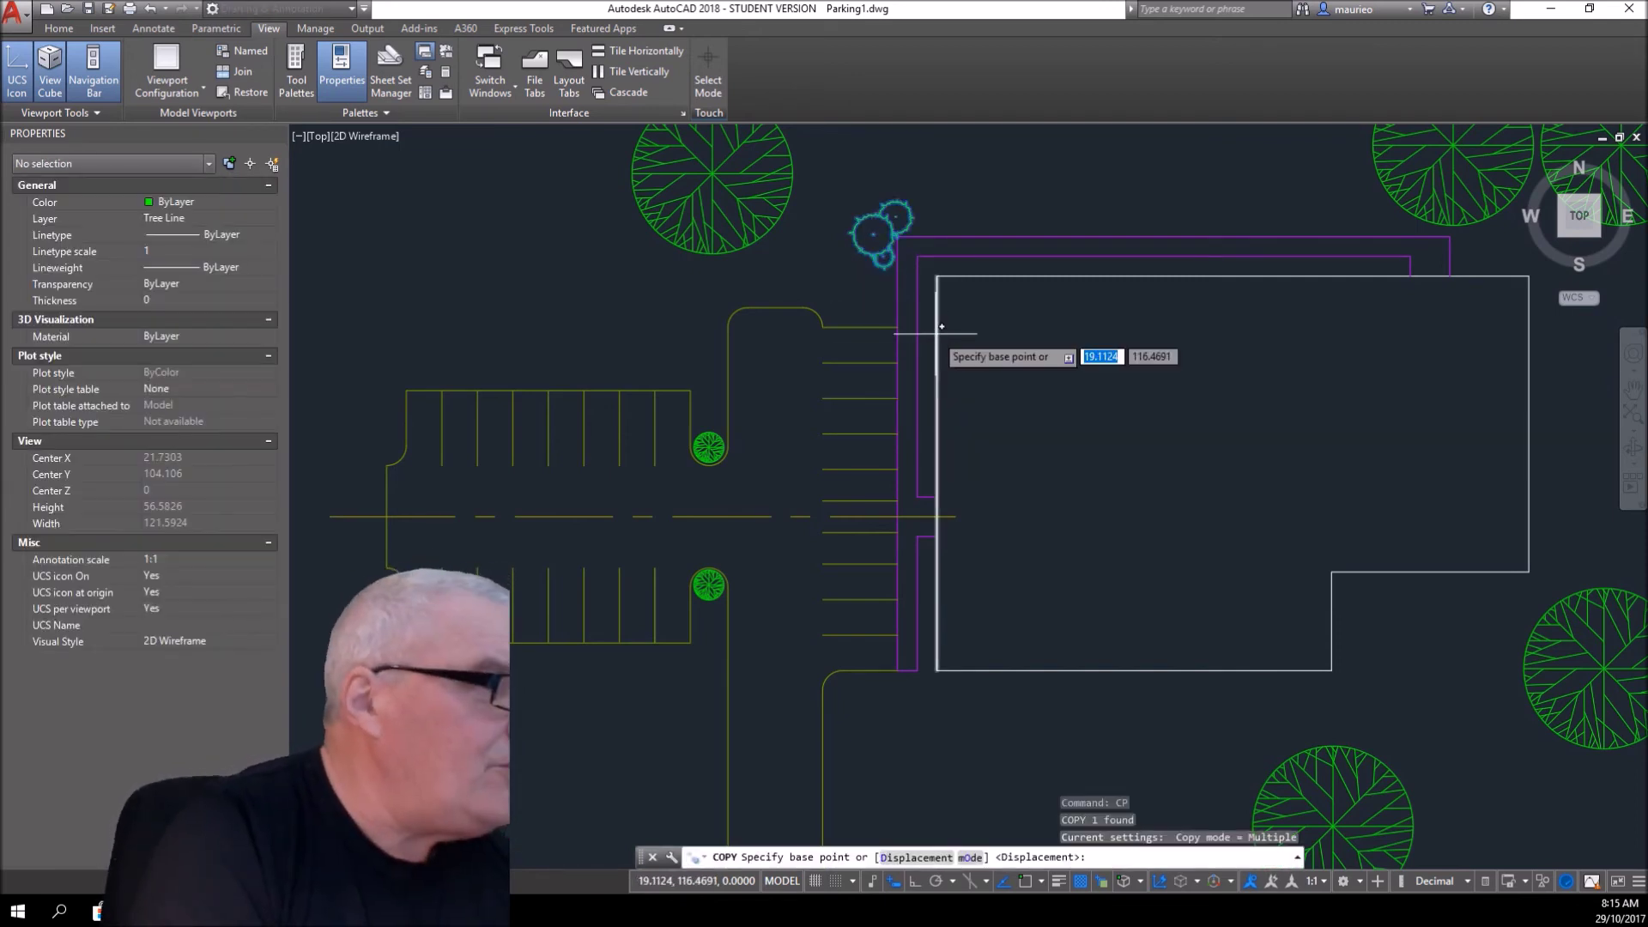
click(872, 234)
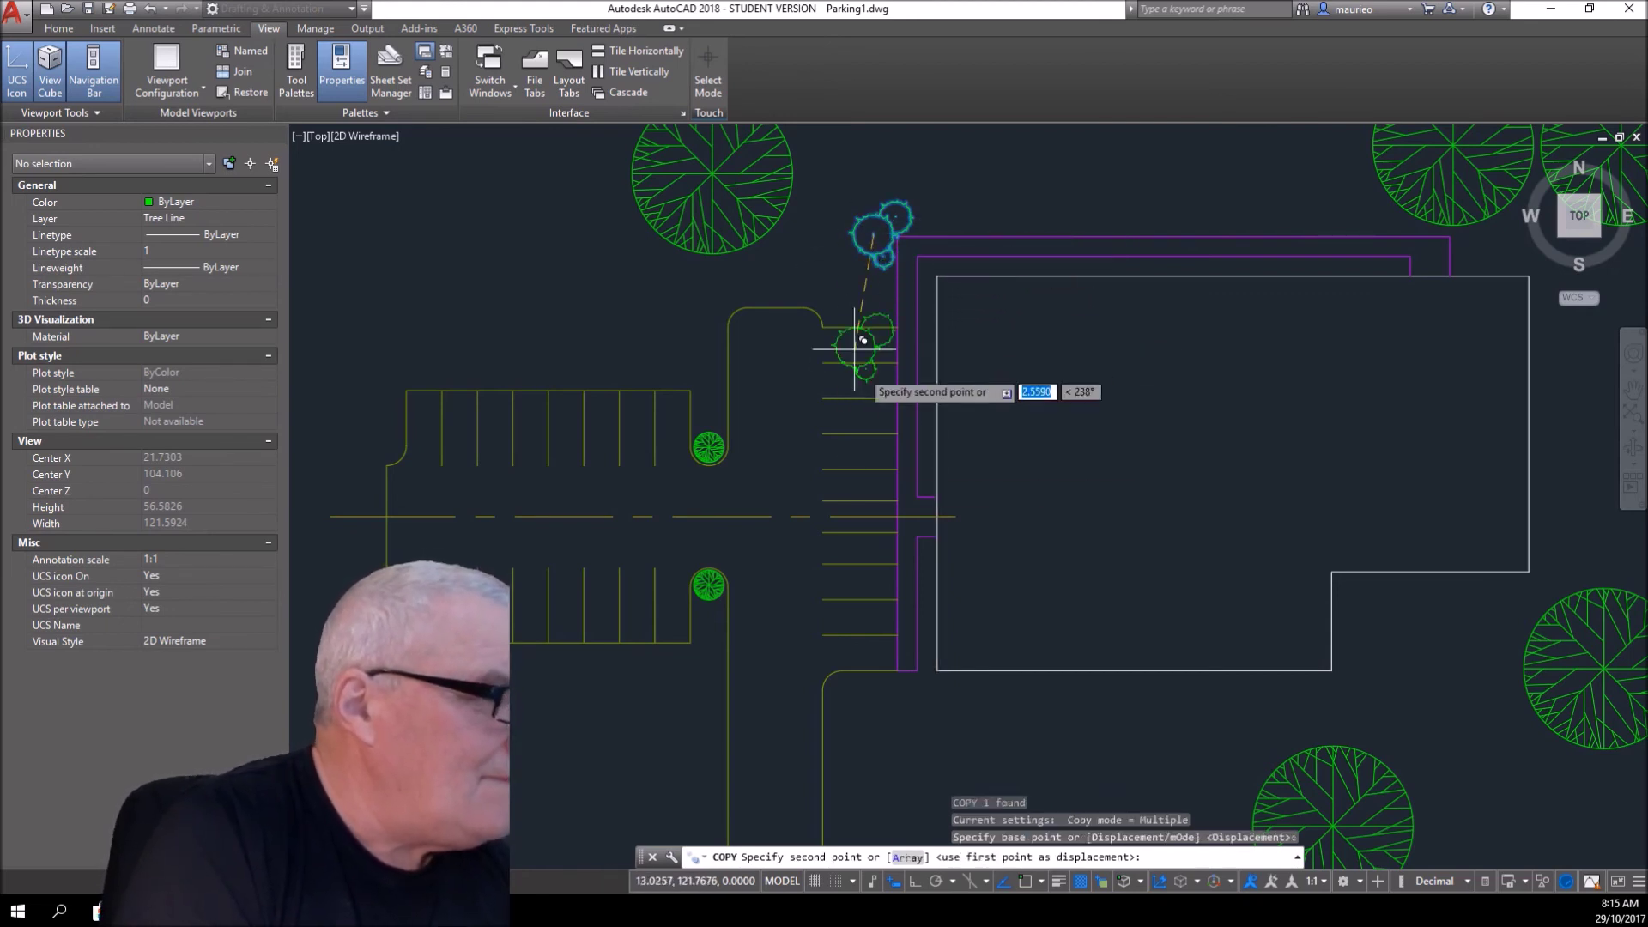
click(855, 712)
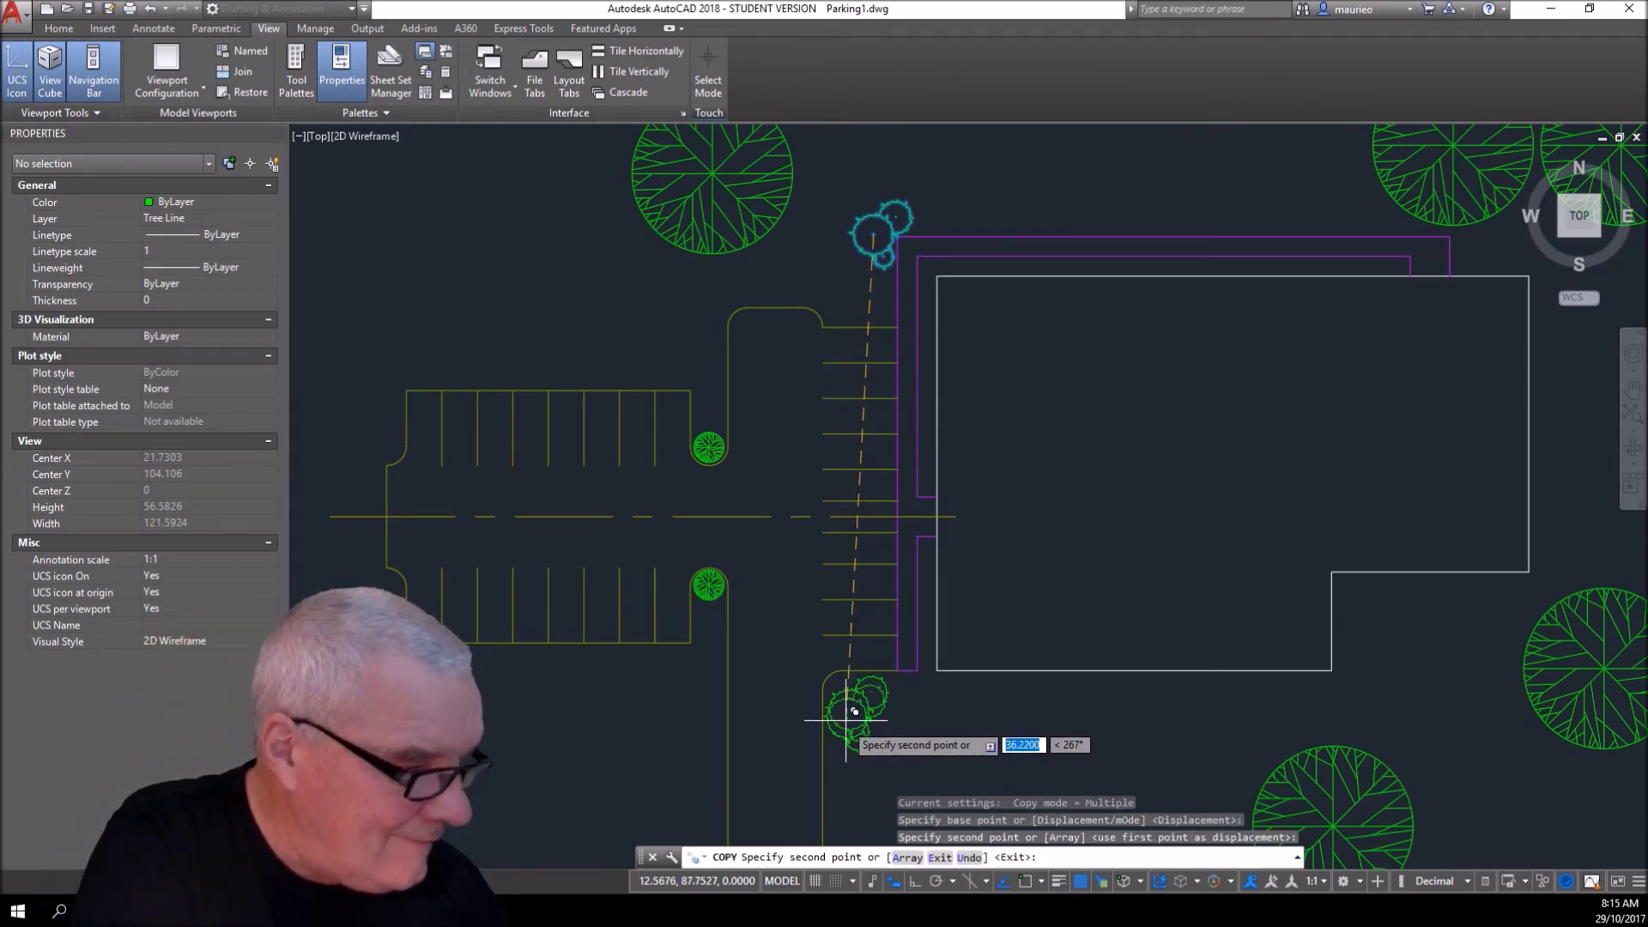
click(691, 682)
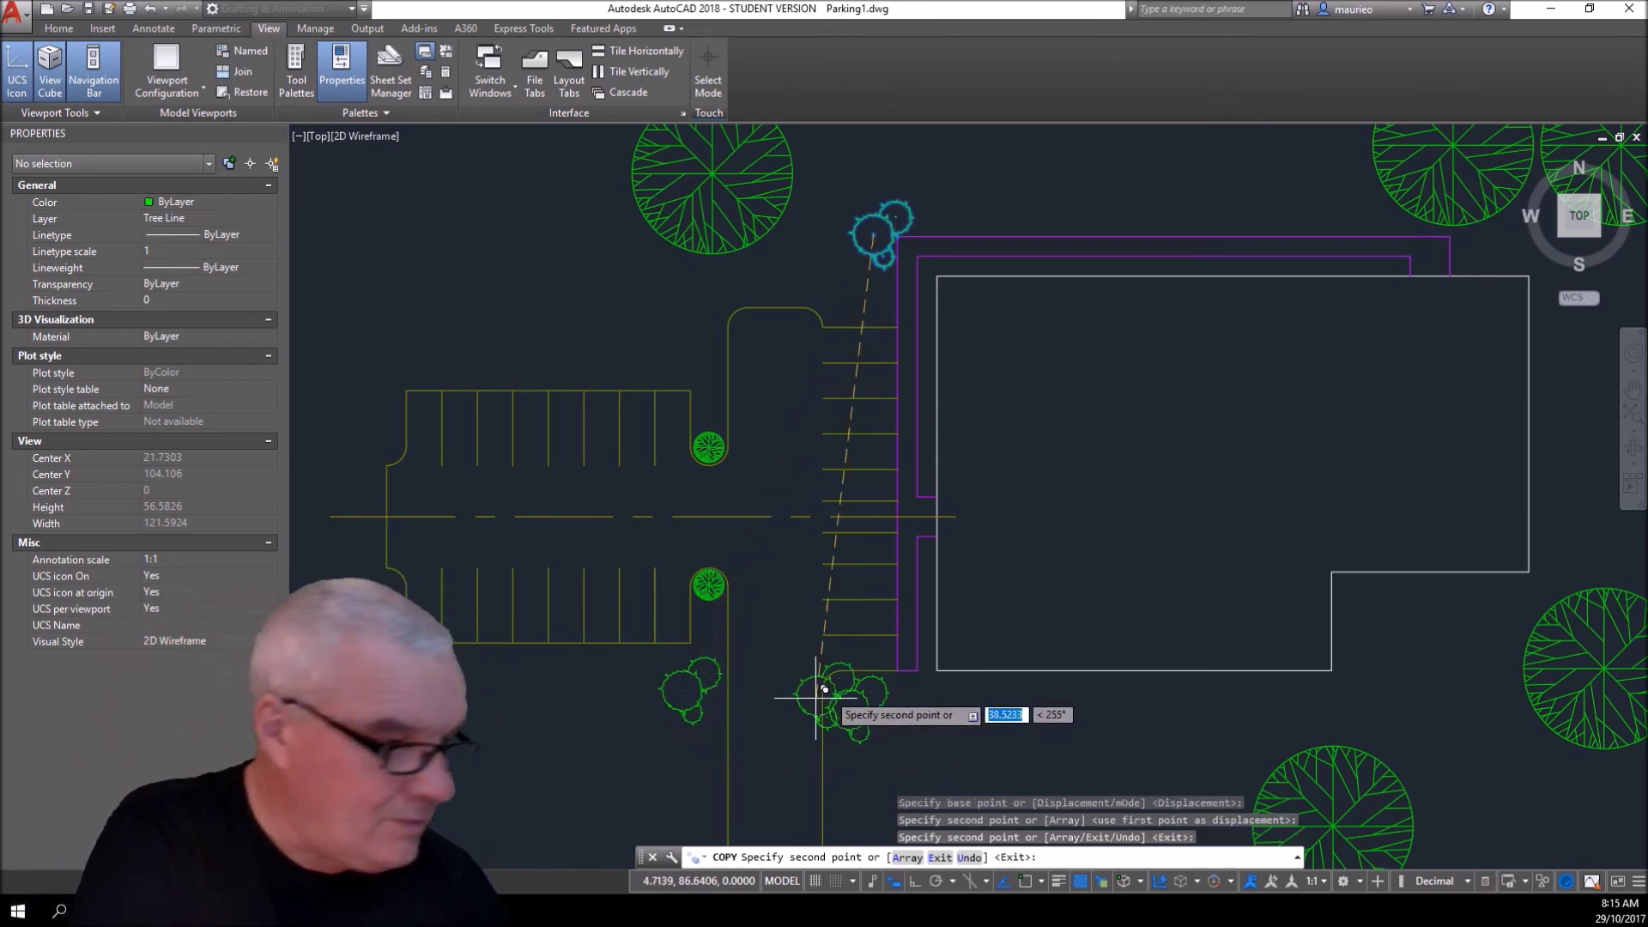
- Shift the view to the lower plan, end copying, and select the large tree below the building
scroll(1300, 674, down, 2)
middle_drag(1306, 661, 731, 480)
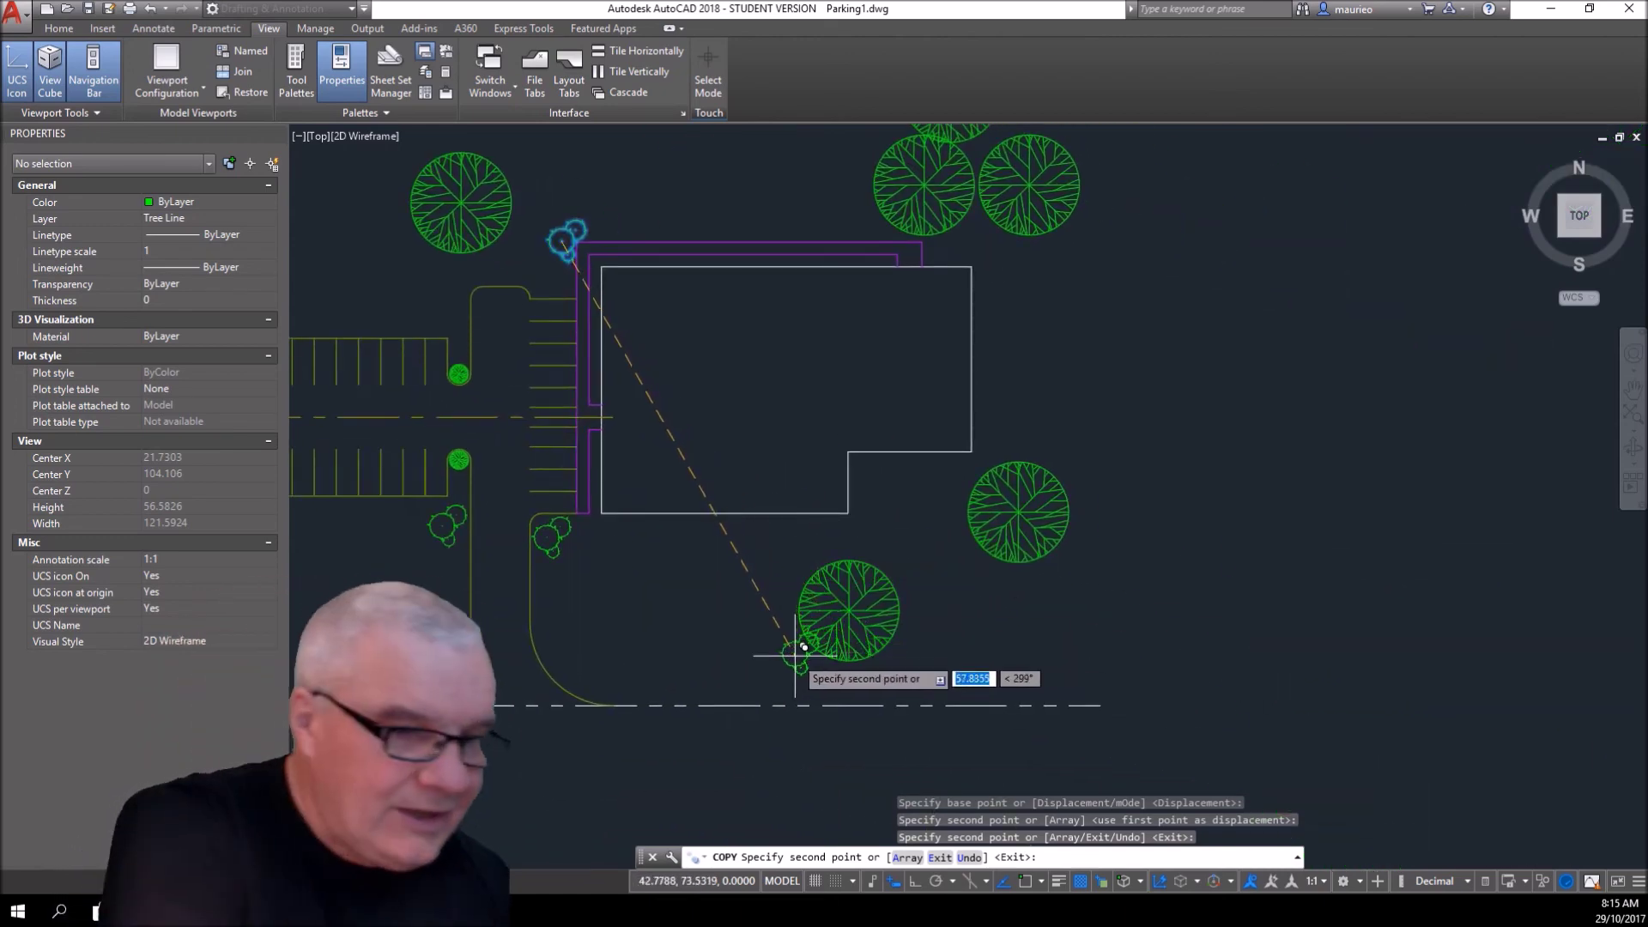
key(Escape)
key(Escape)
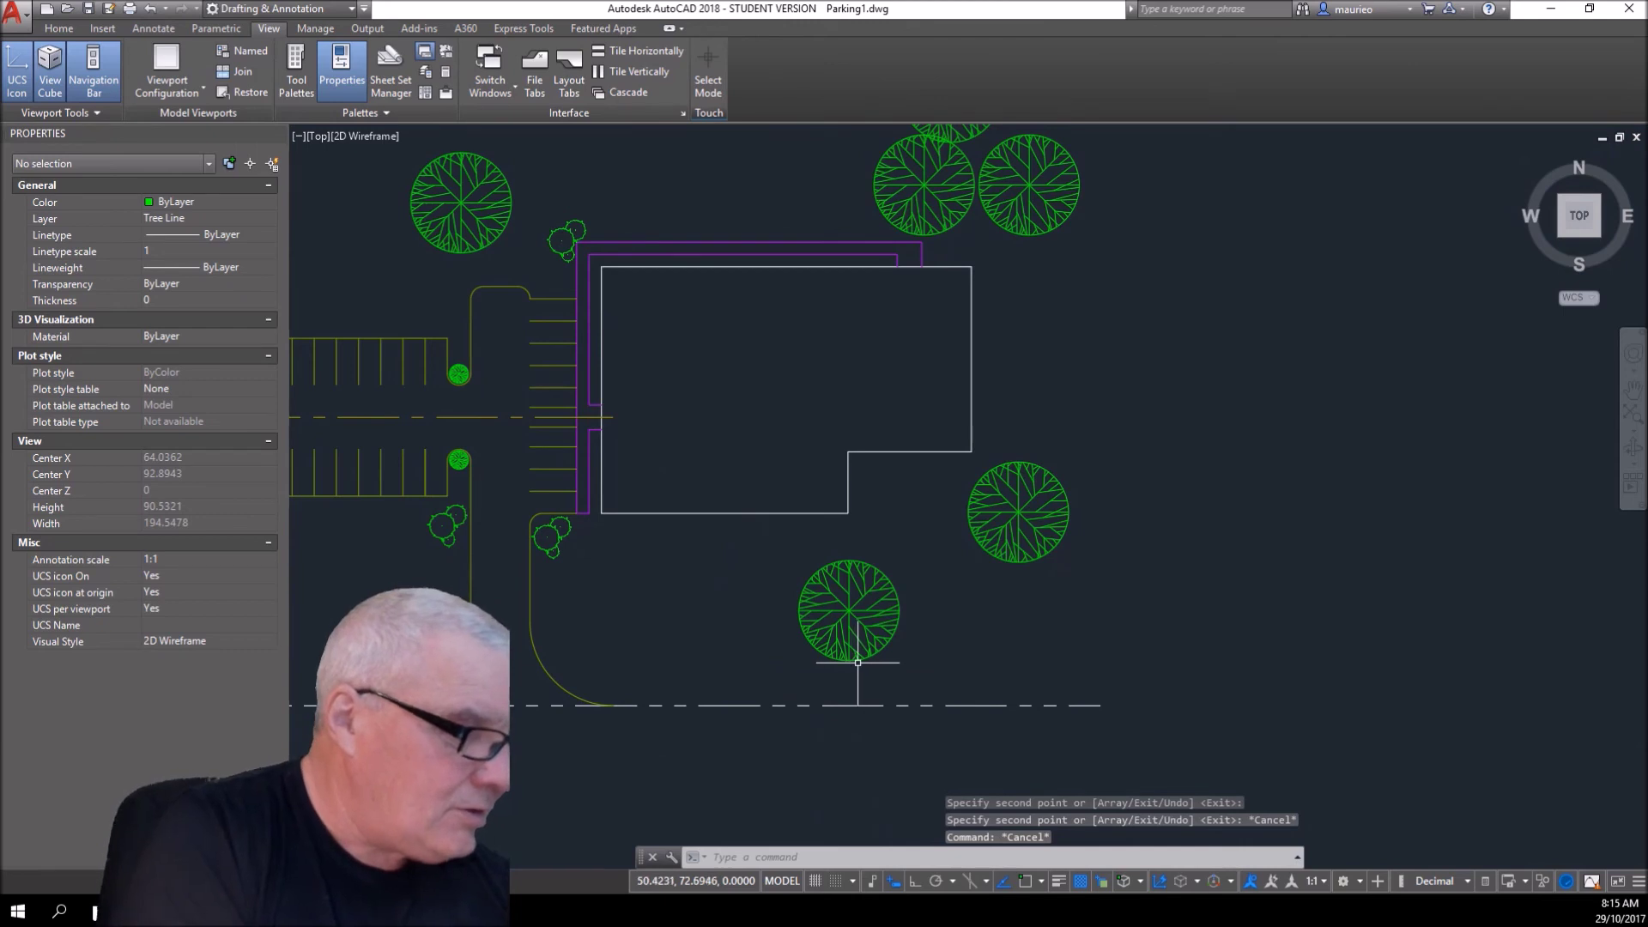
click(859, 659)
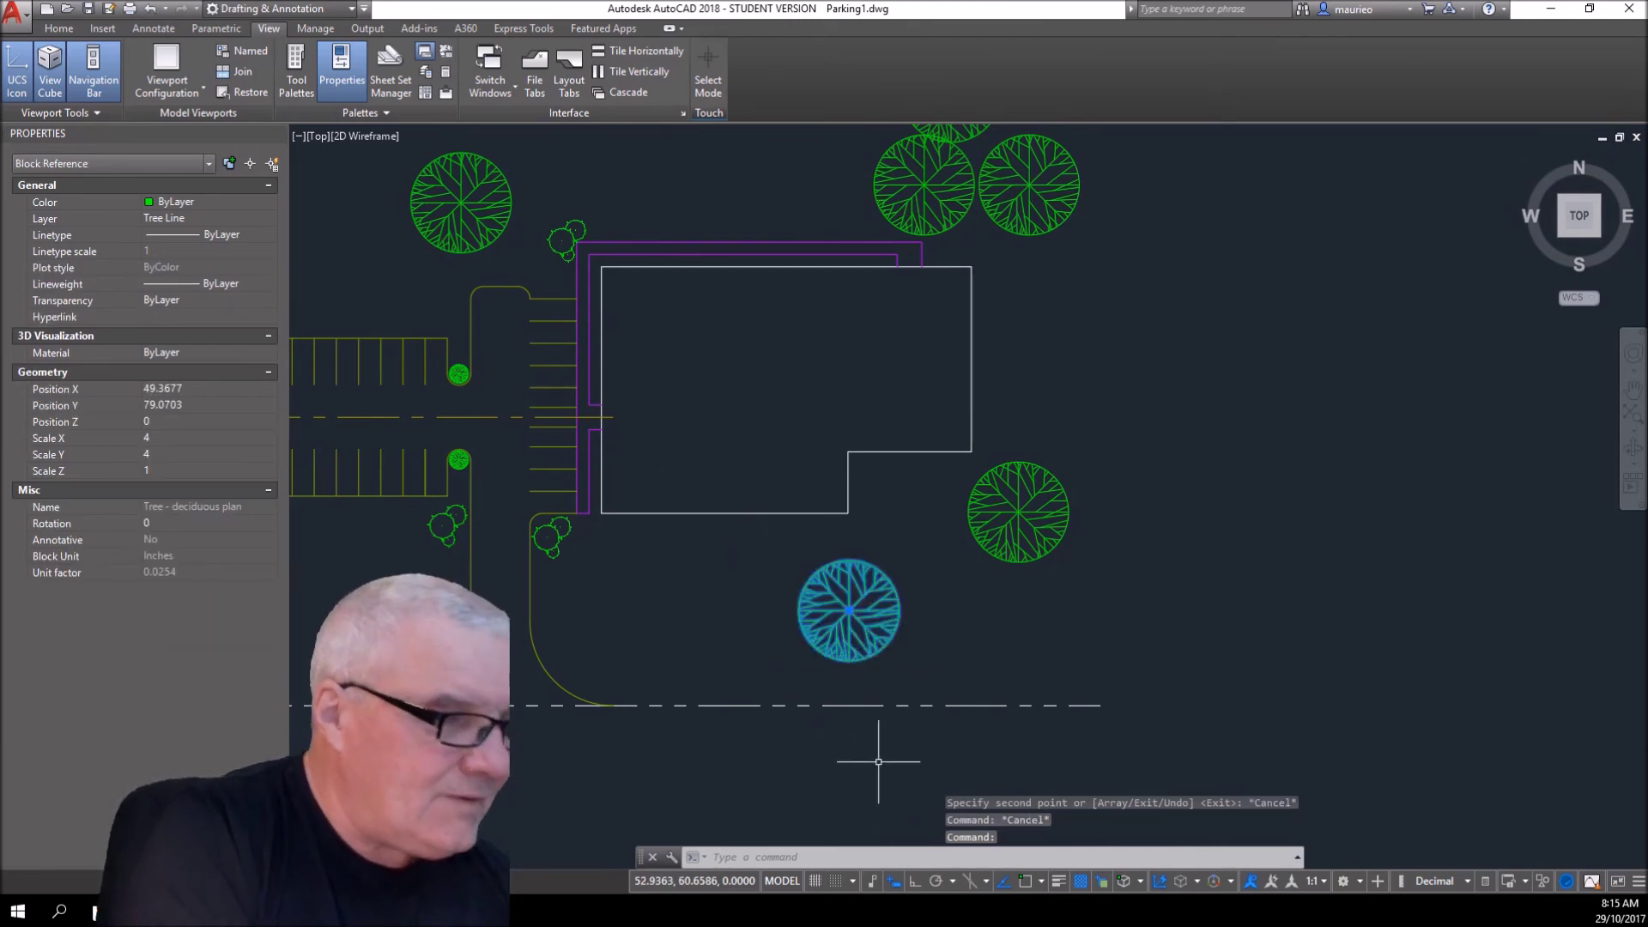
- Scale the large tree below the building by 0.7 from its centre
text(sc)
key(Return)
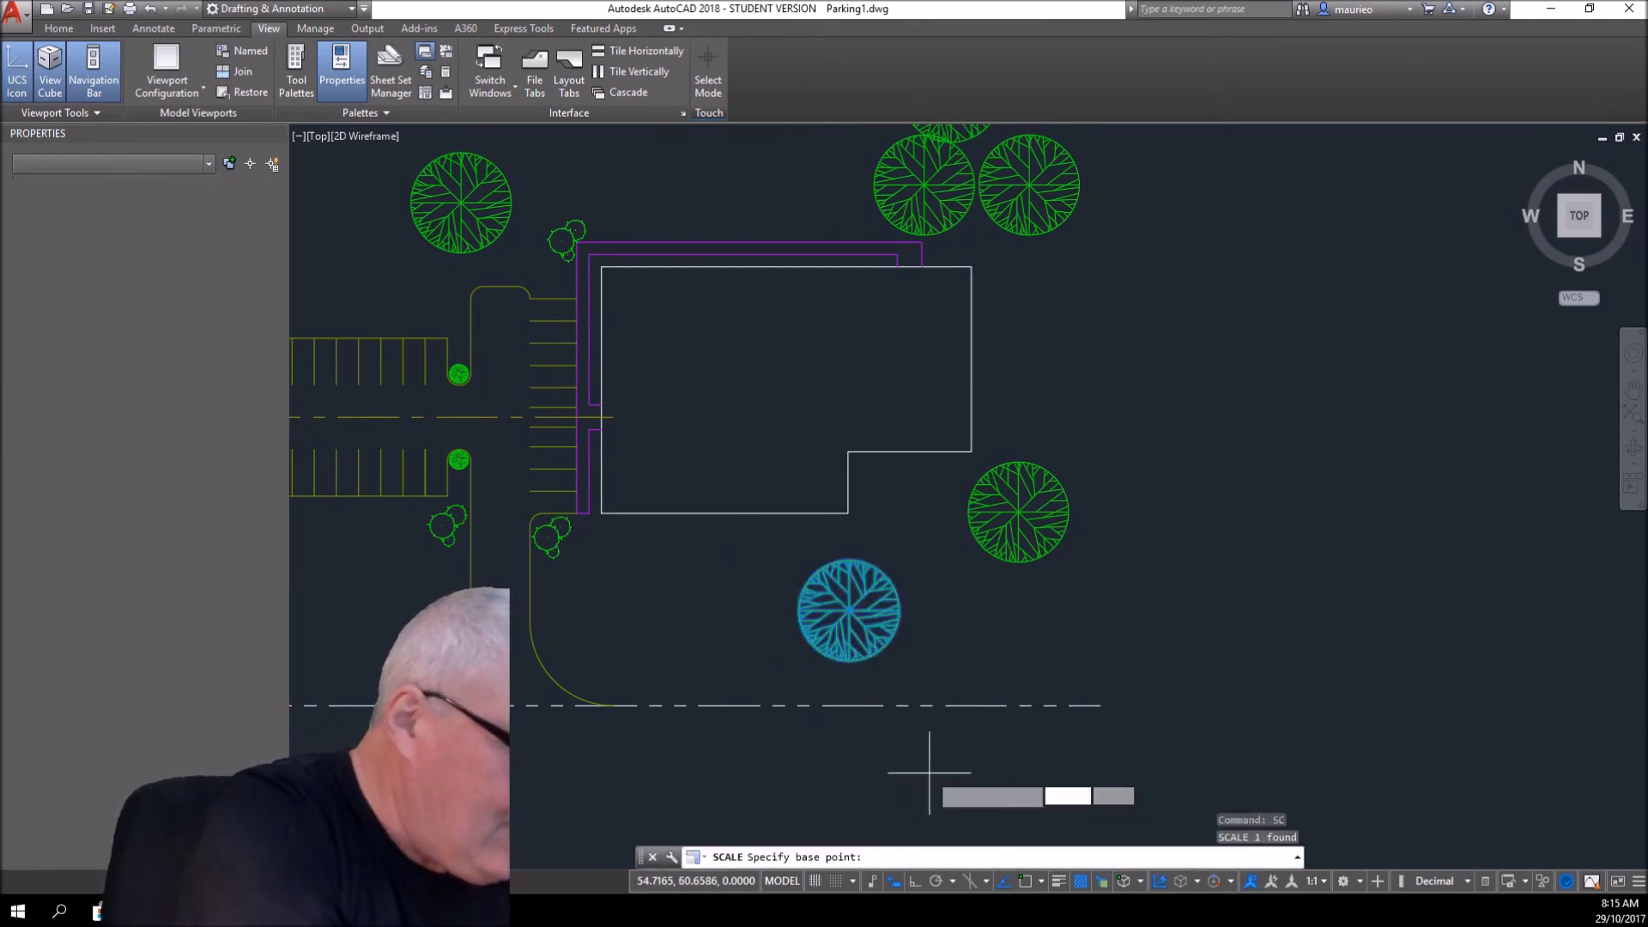
click(848, 610)
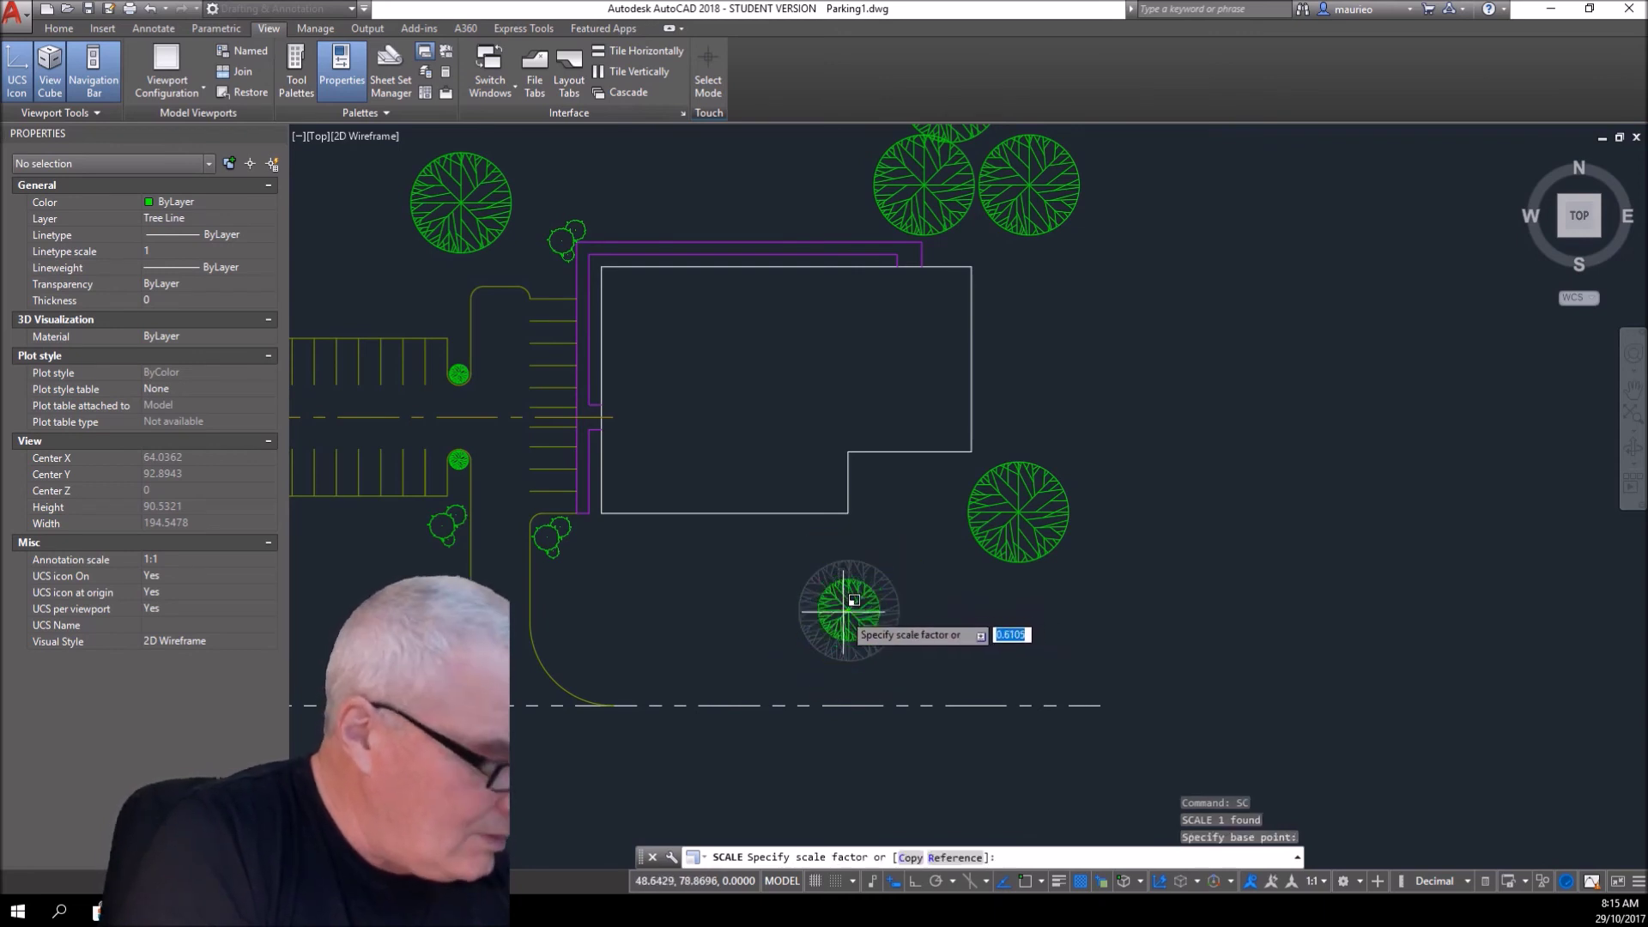
key(Return)
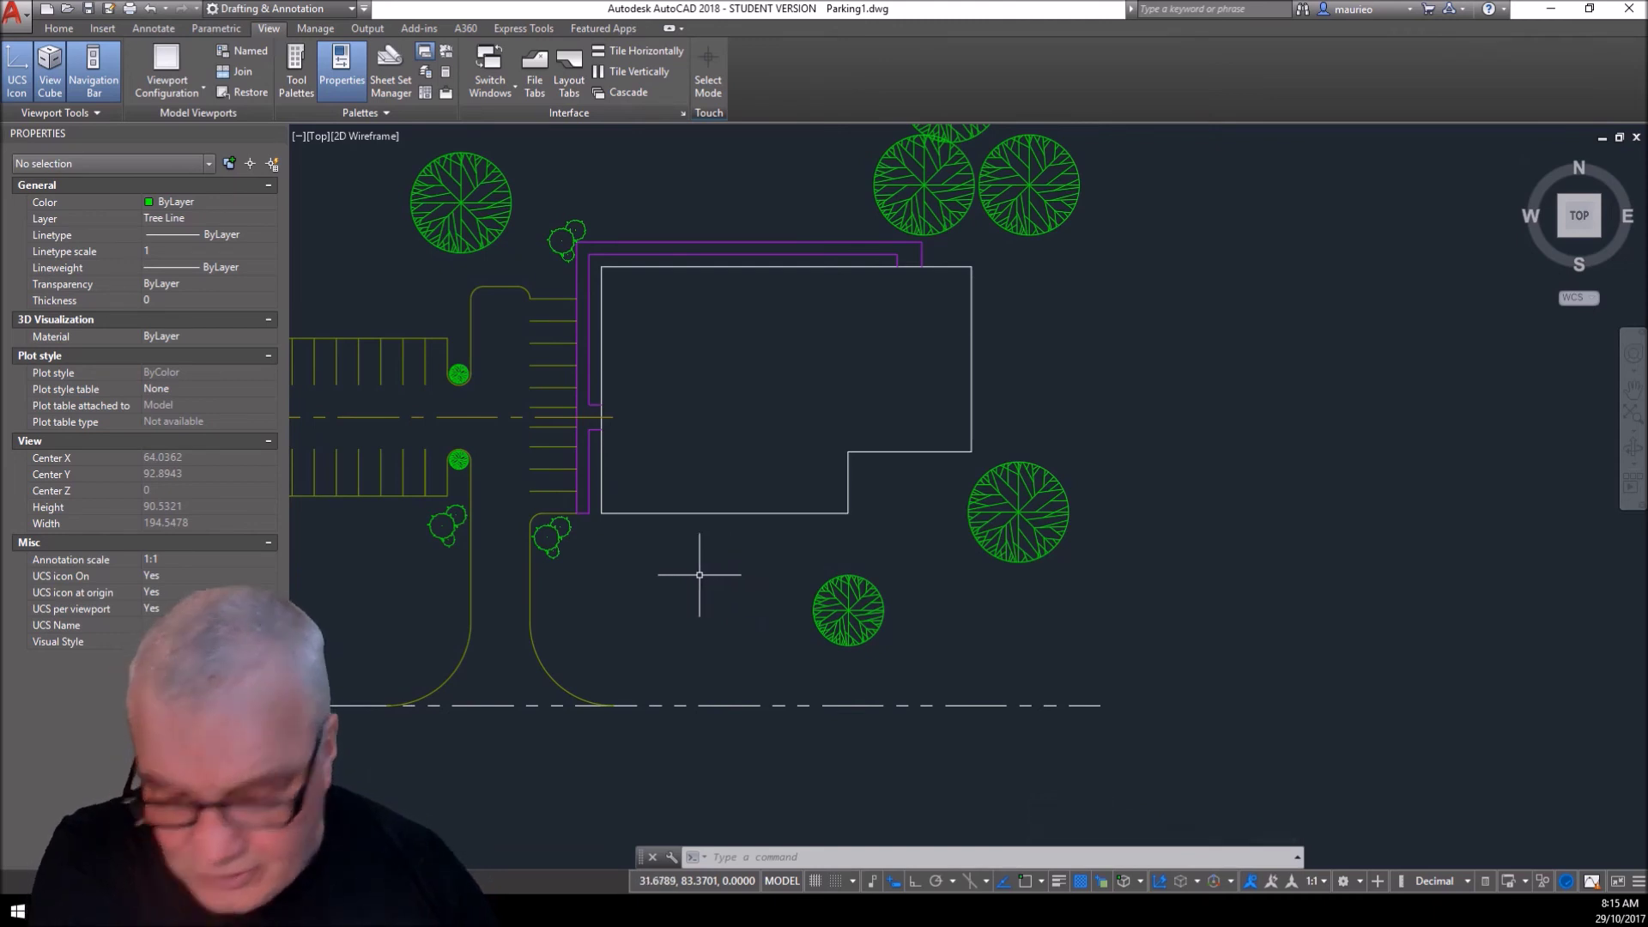
- Enlarge the small shrub clump at the building's top-left corner by 1.25 and pick it up to reposition it
click(587, 227)
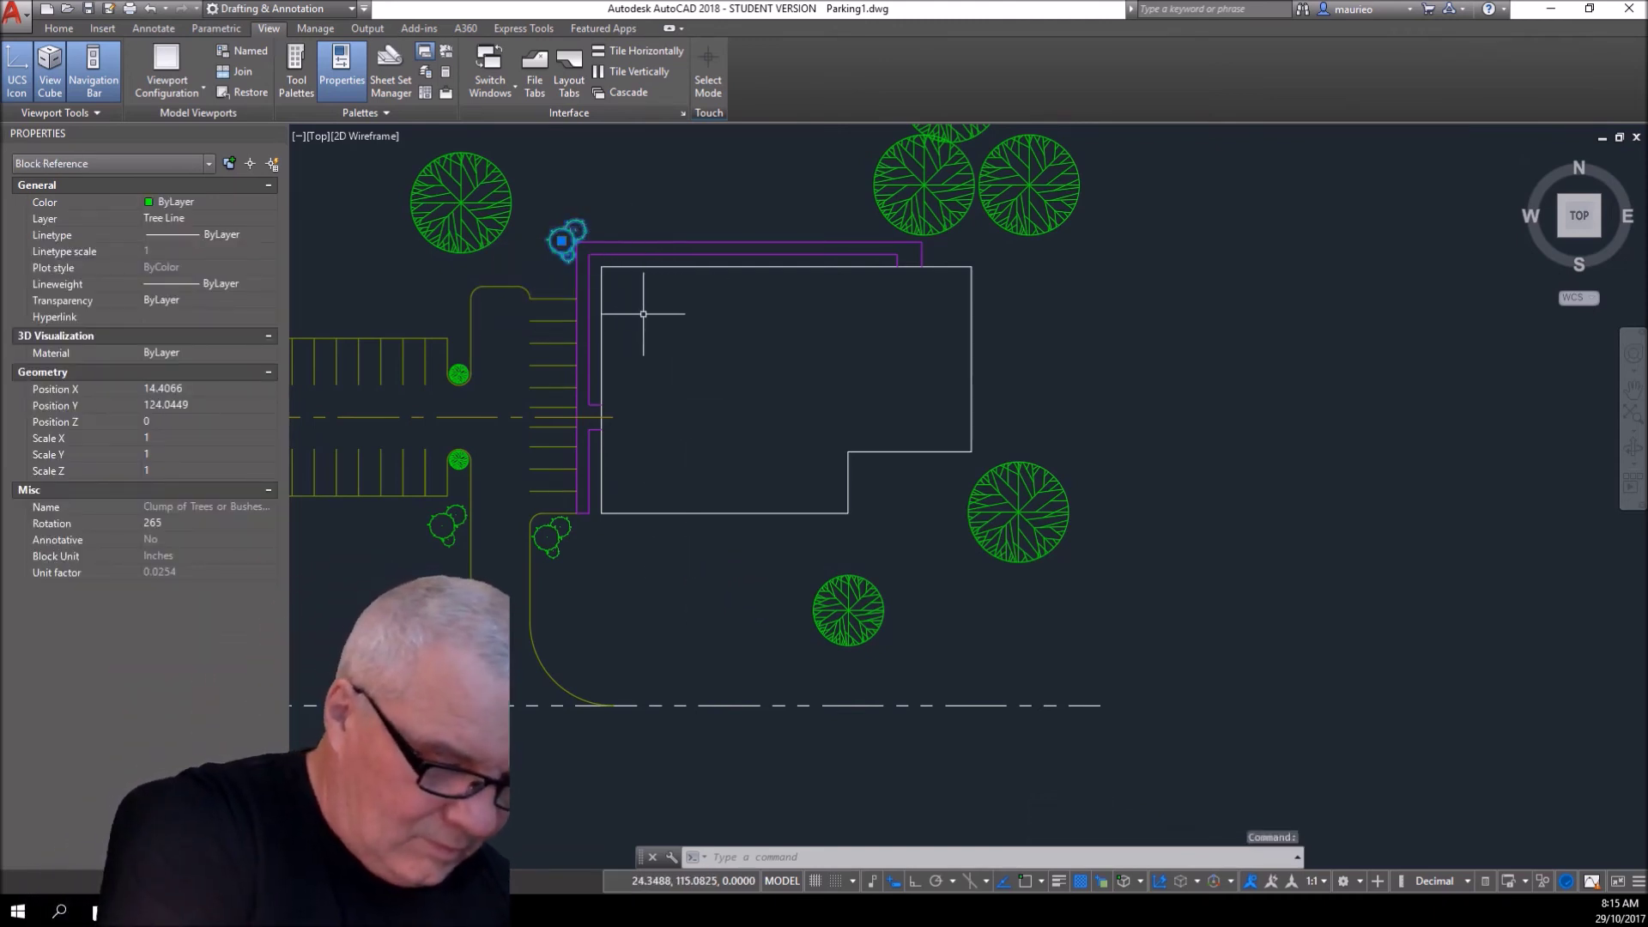
key(Return)
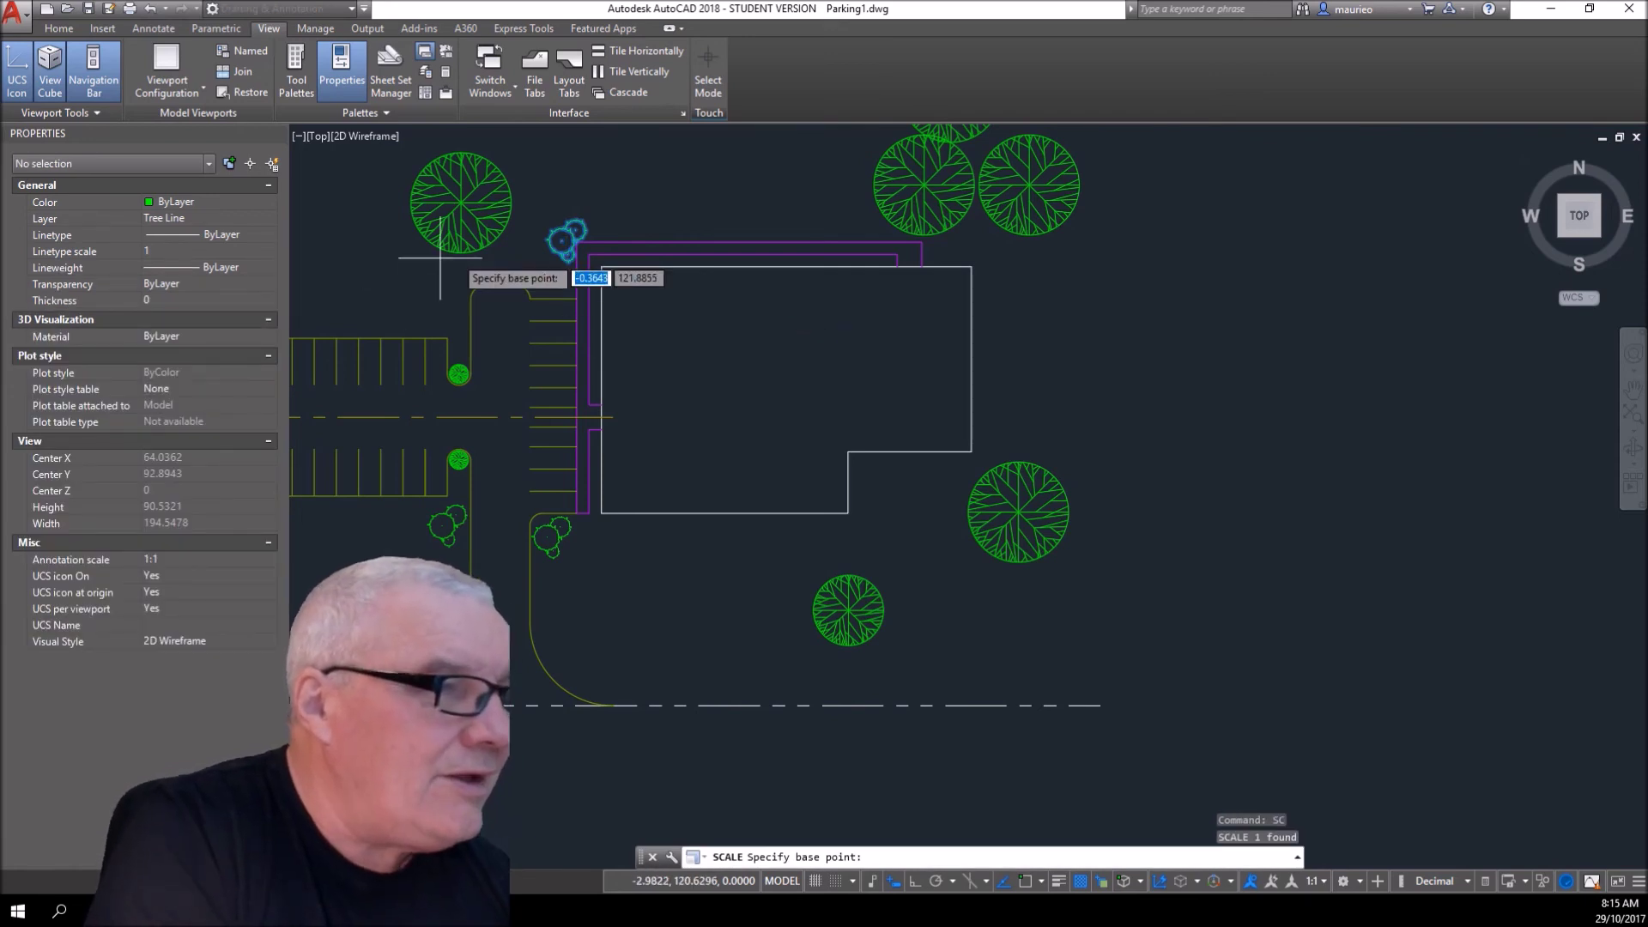
click(563, 240)
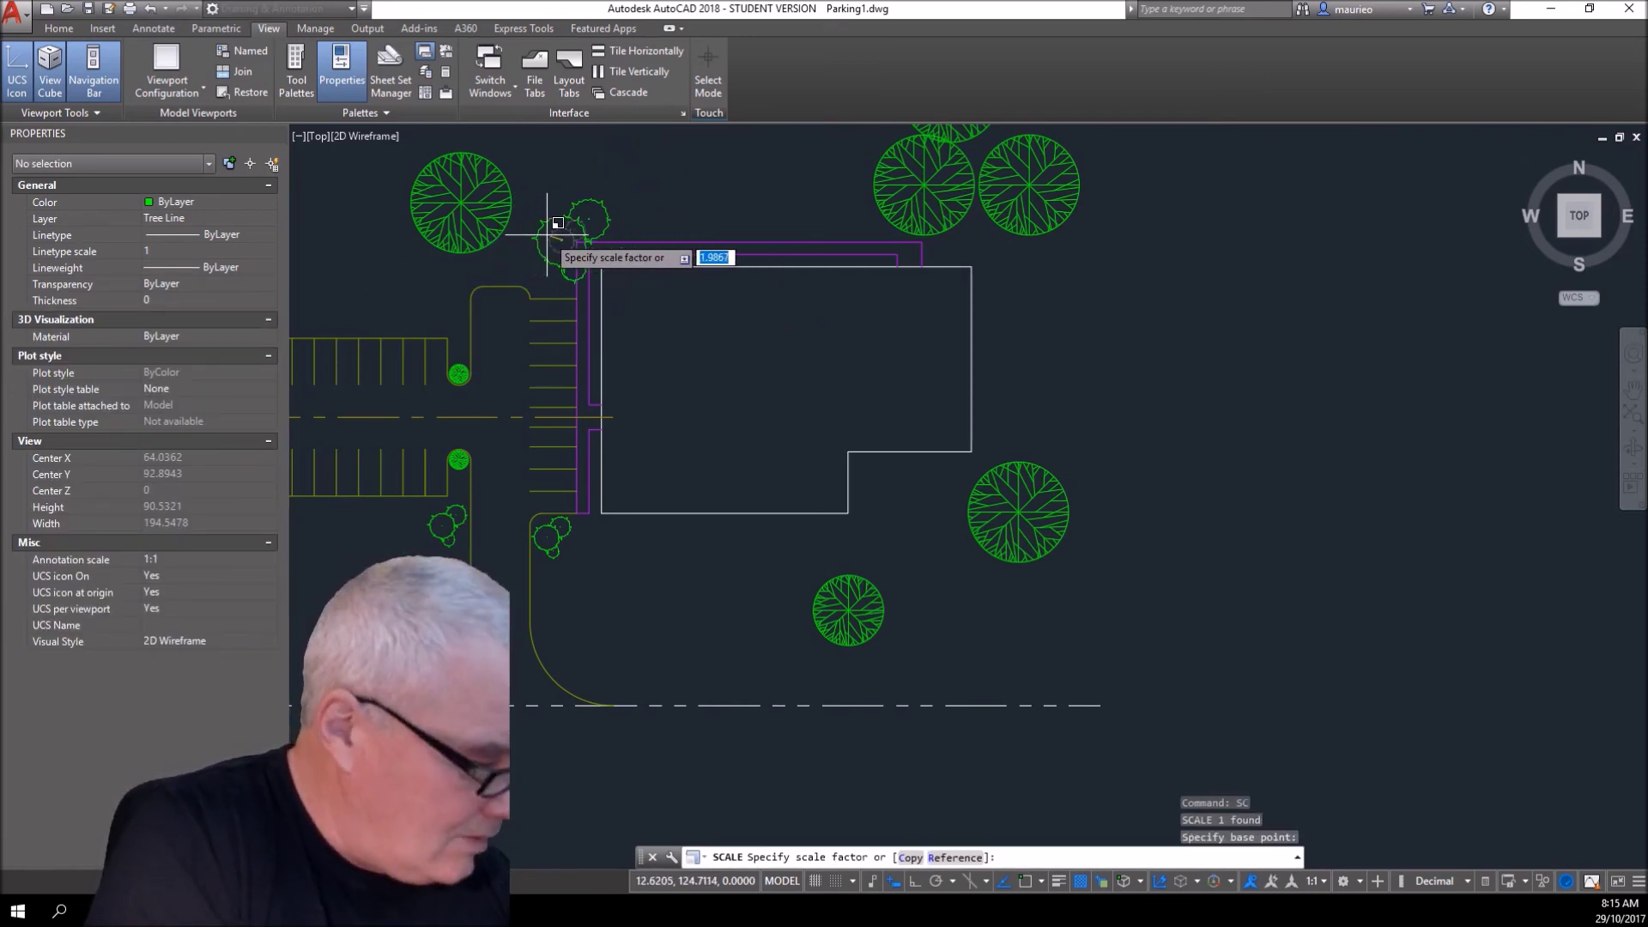
text(1.25)
key(Return)
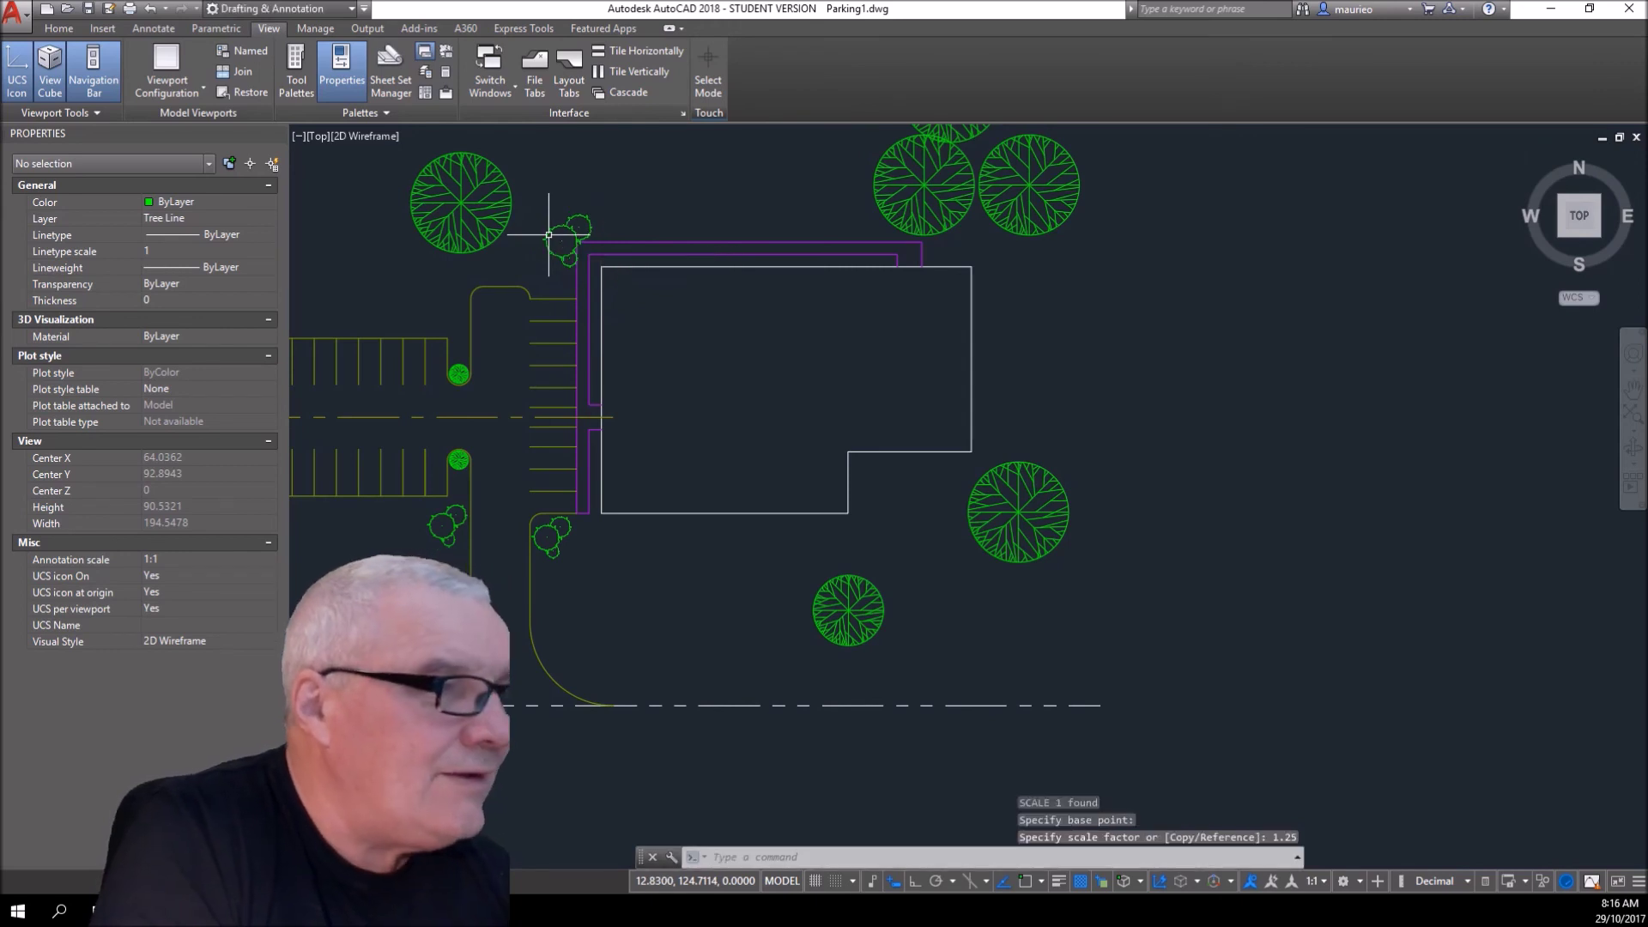
click(576, 233)
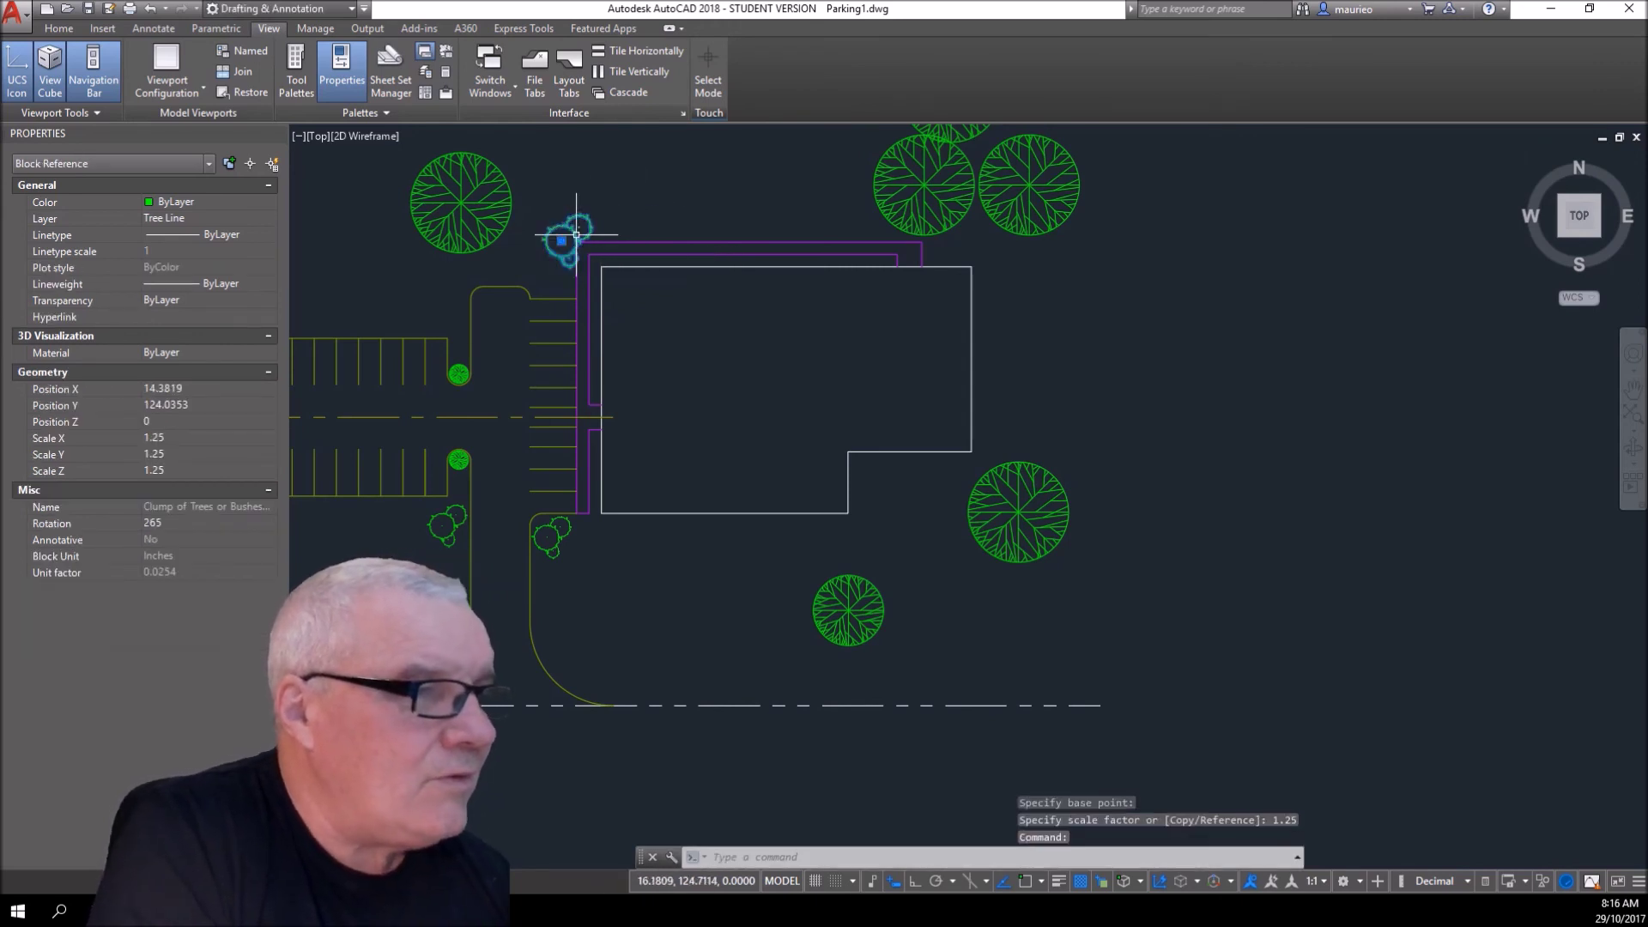
click(561, 240)
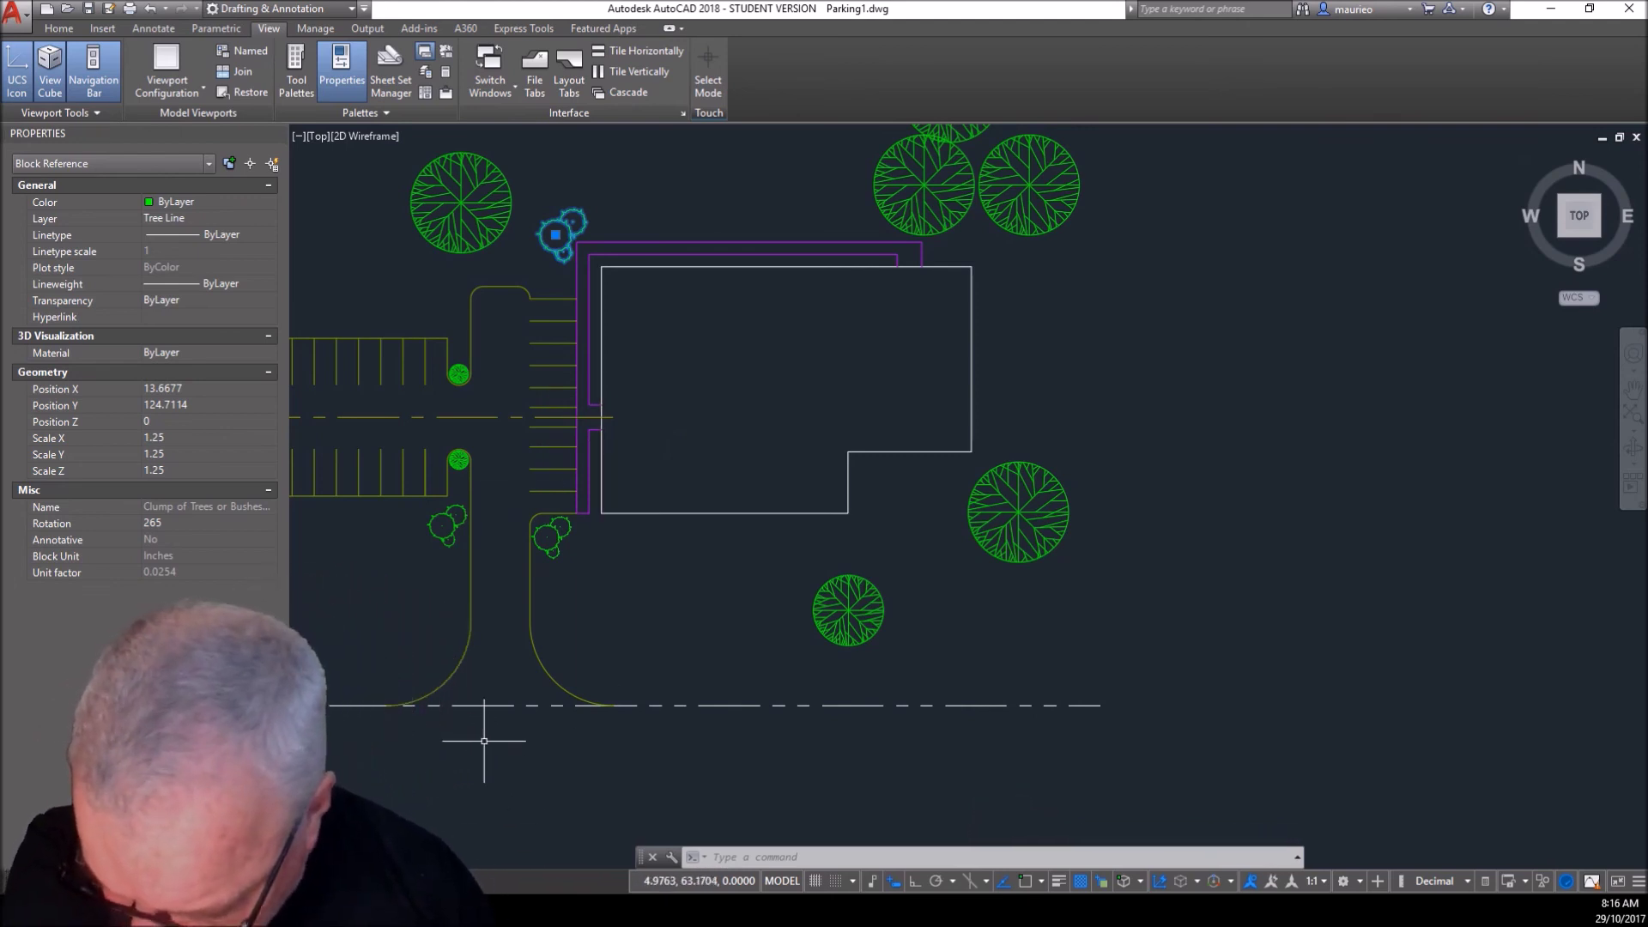
- Drop the clump in its new spot and rotate the selected clumps to 143 degrees
click(447, 538)
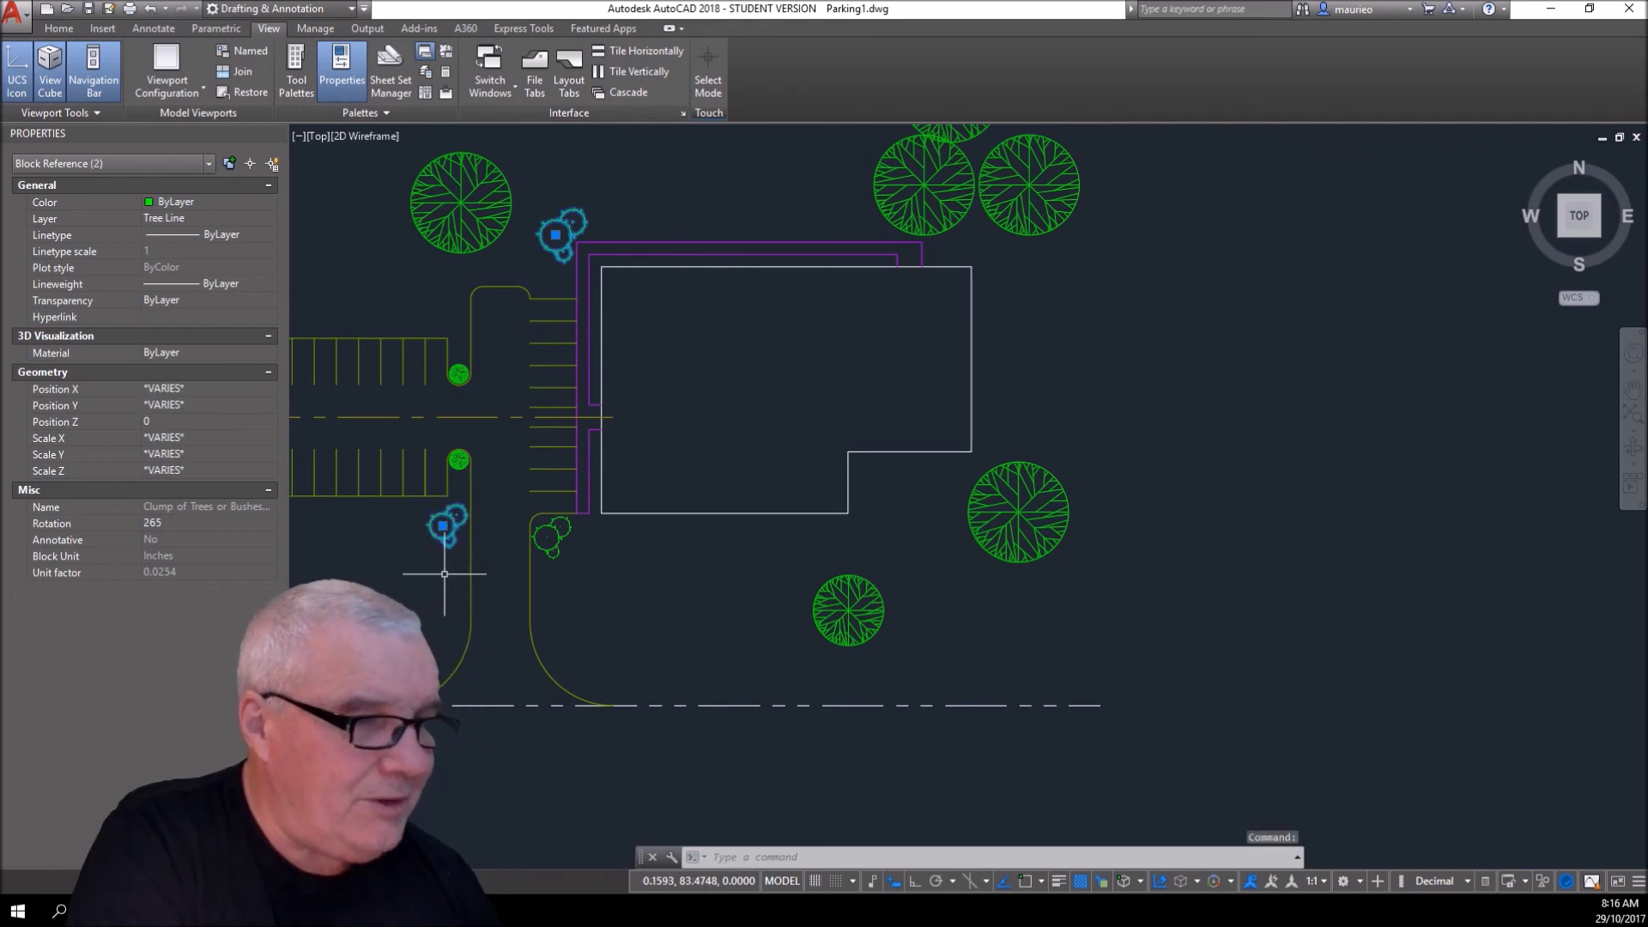
right_click(445, 573)
click(482, 359)
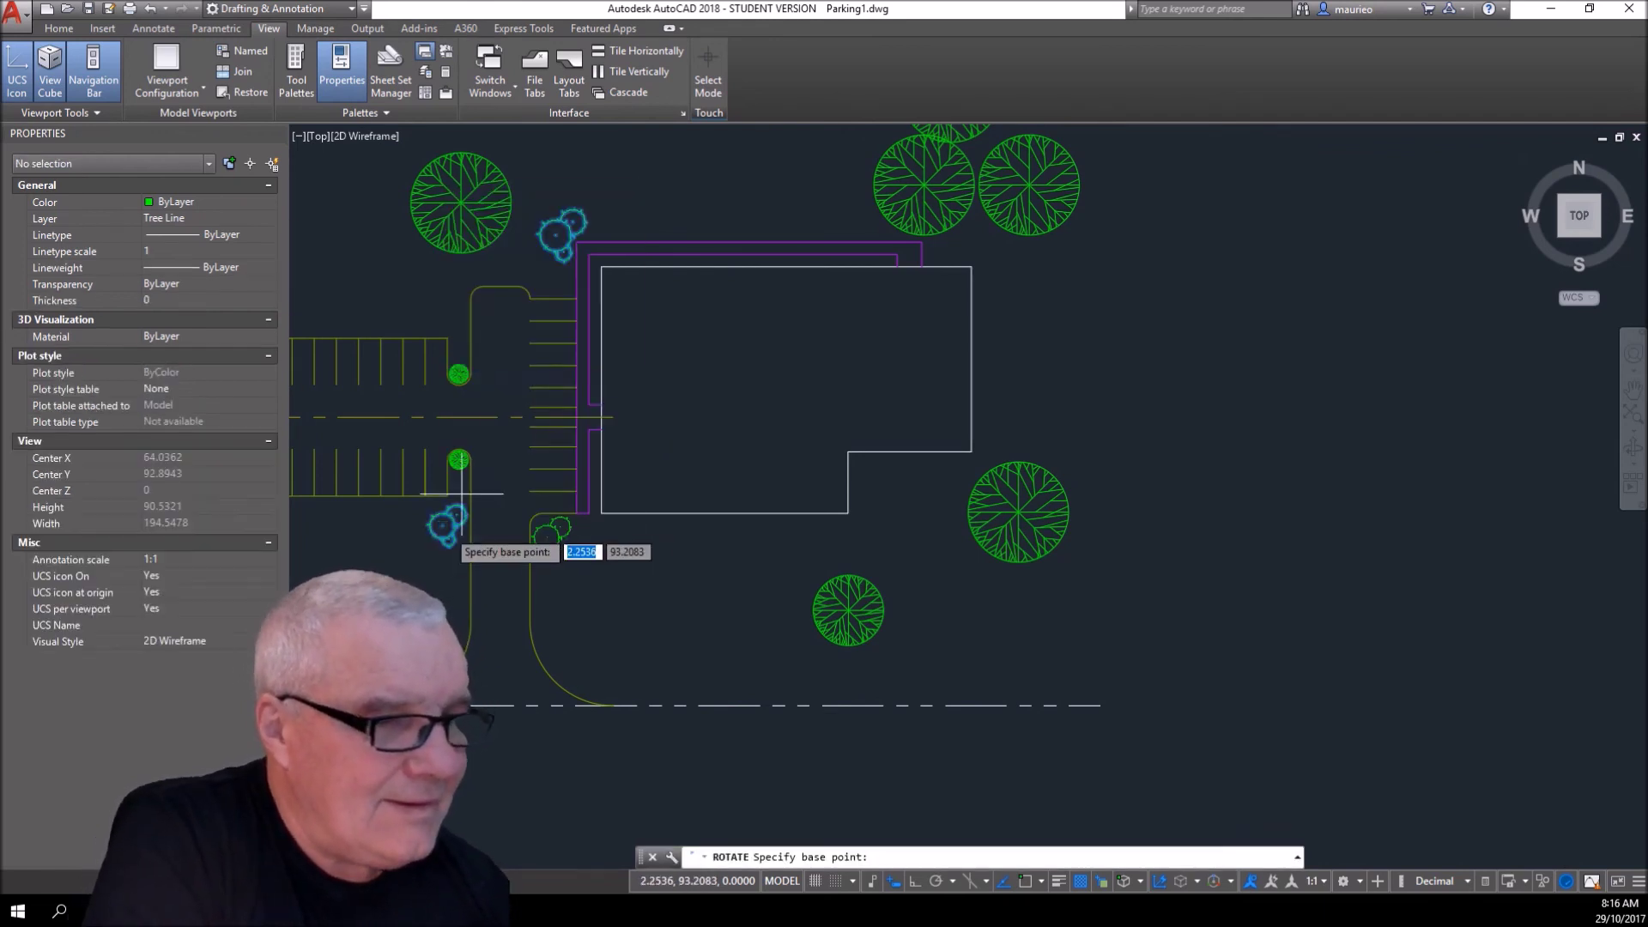
click(440, 525)
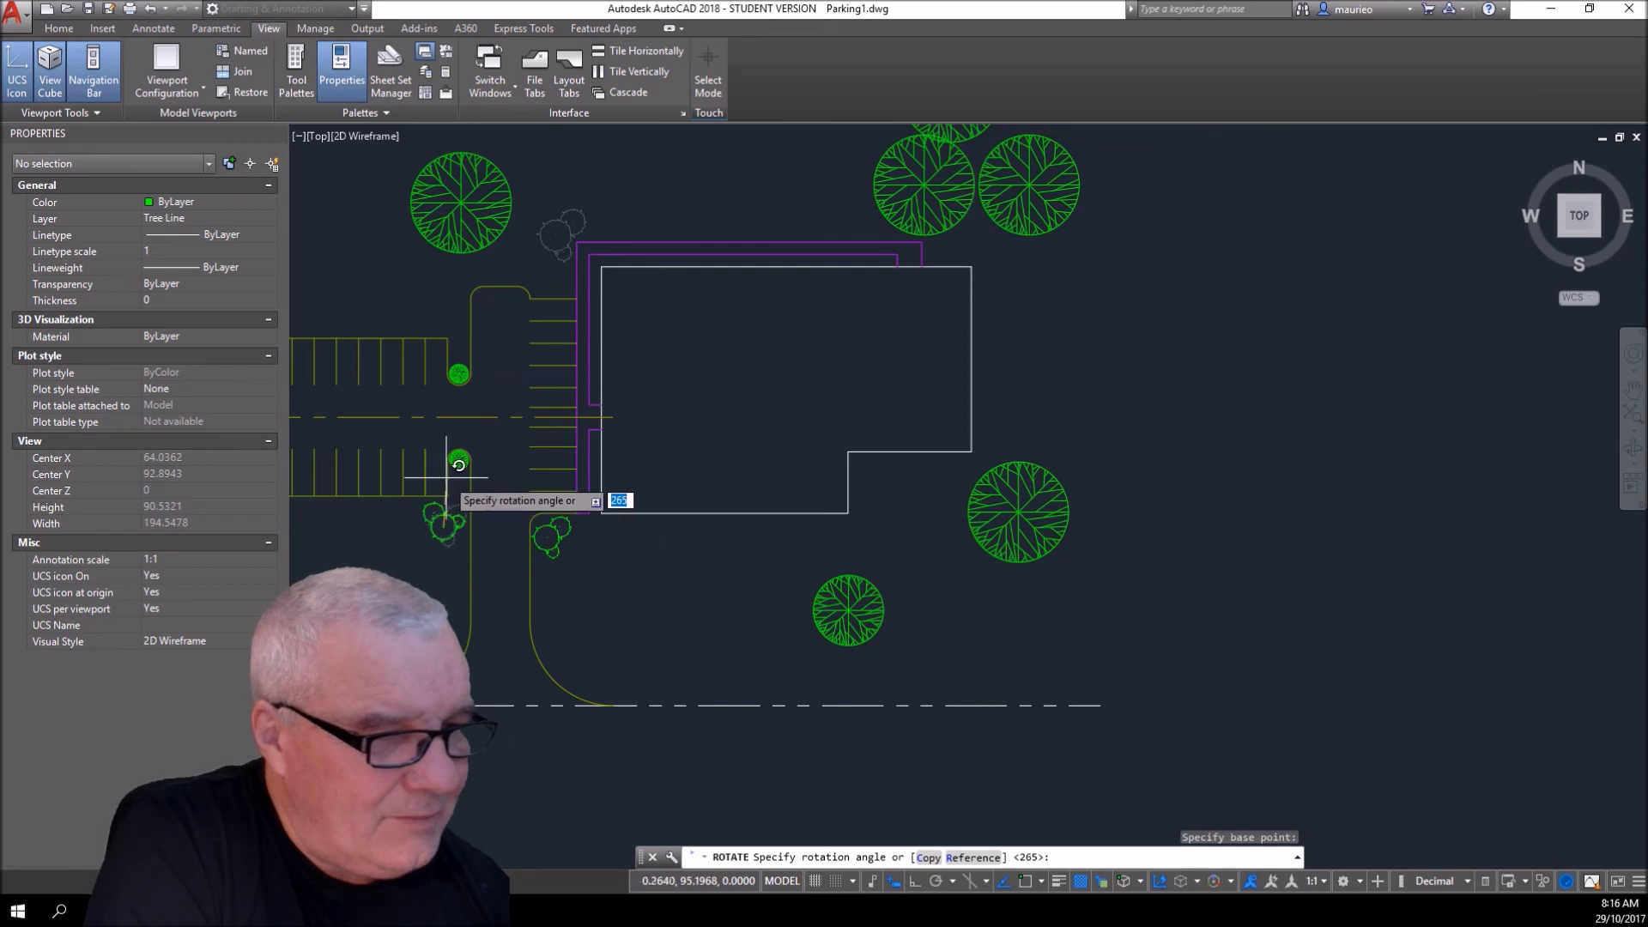
click(436, 537)
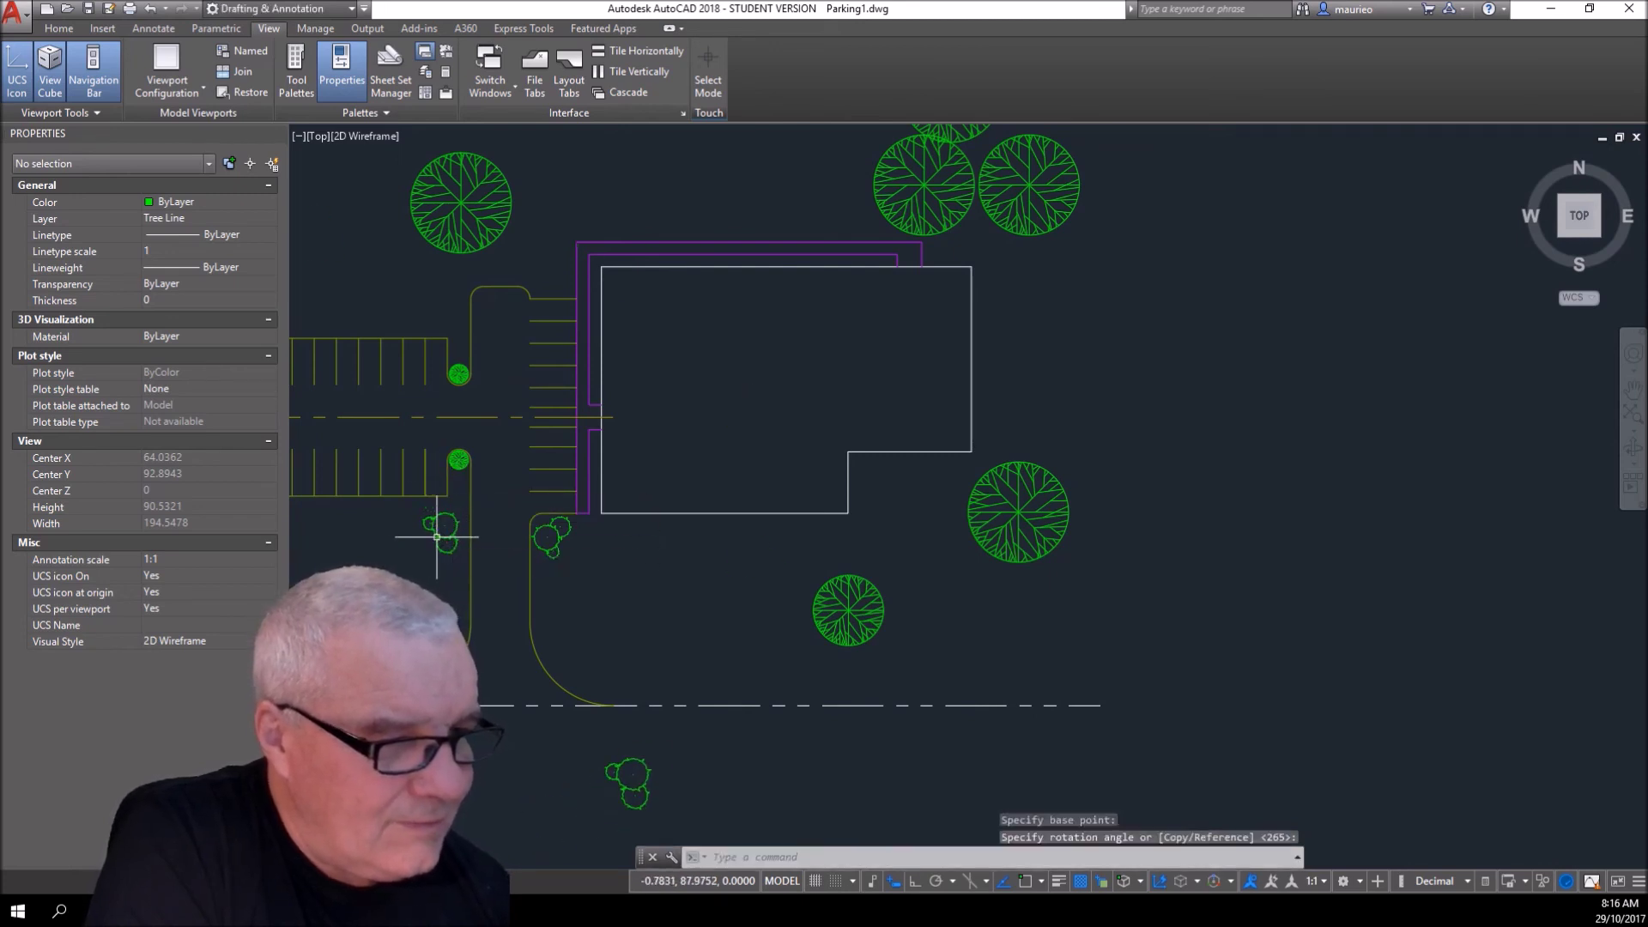
- Nudge the rotated clump slightly right and delete the stray clump below the road
click(446, 531)
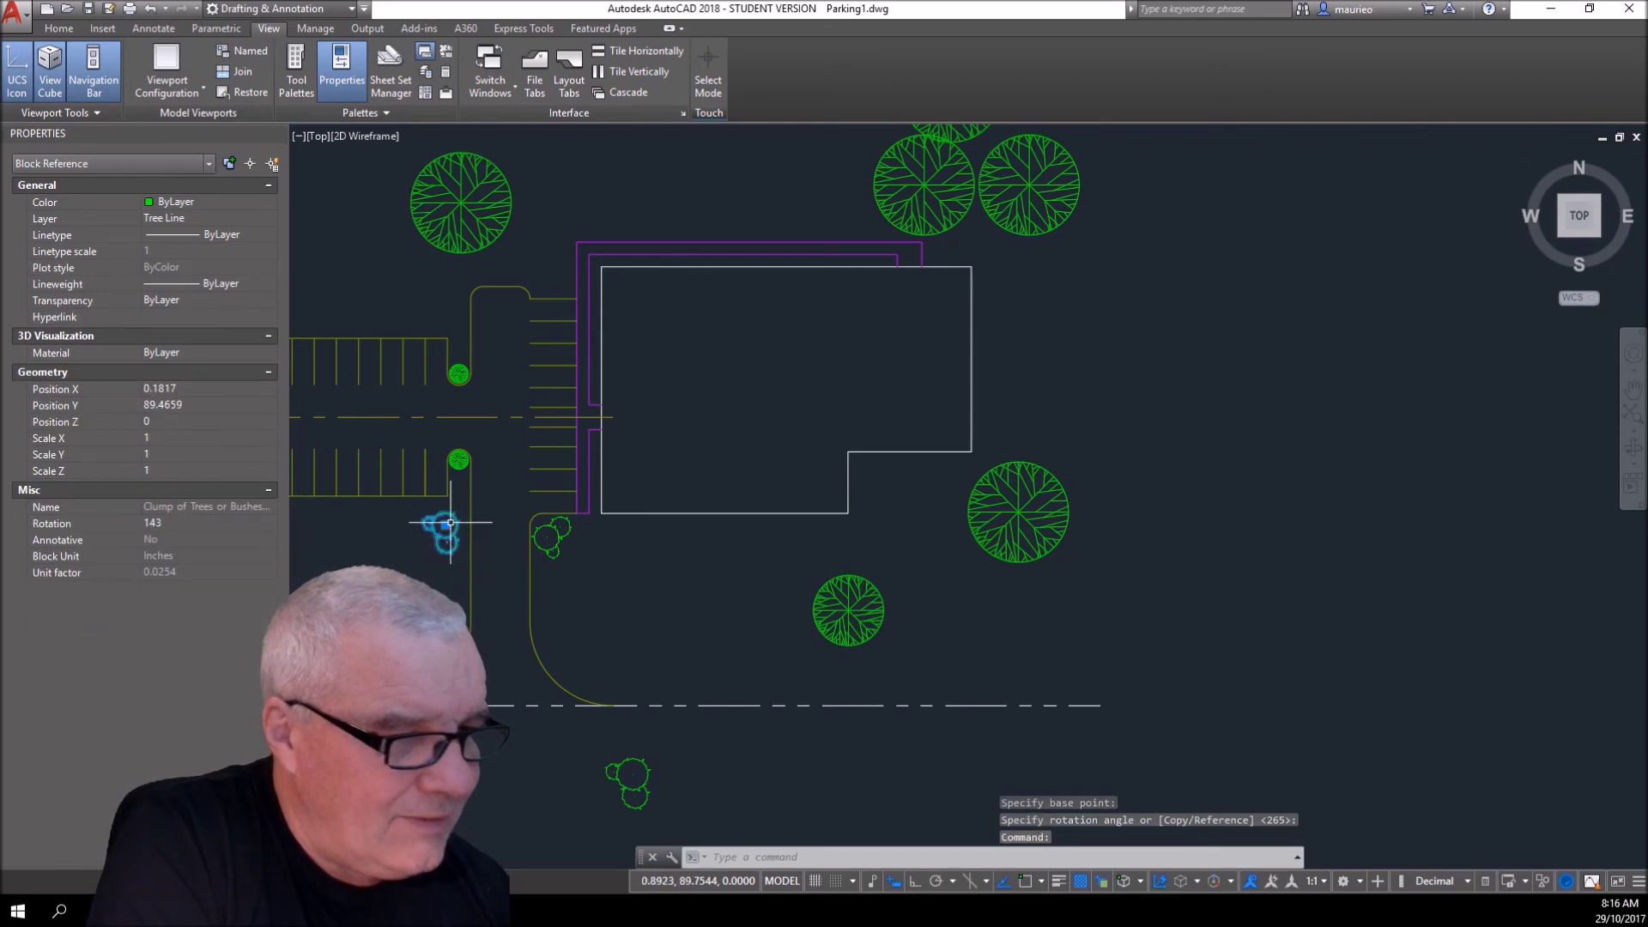
click(445, 525)
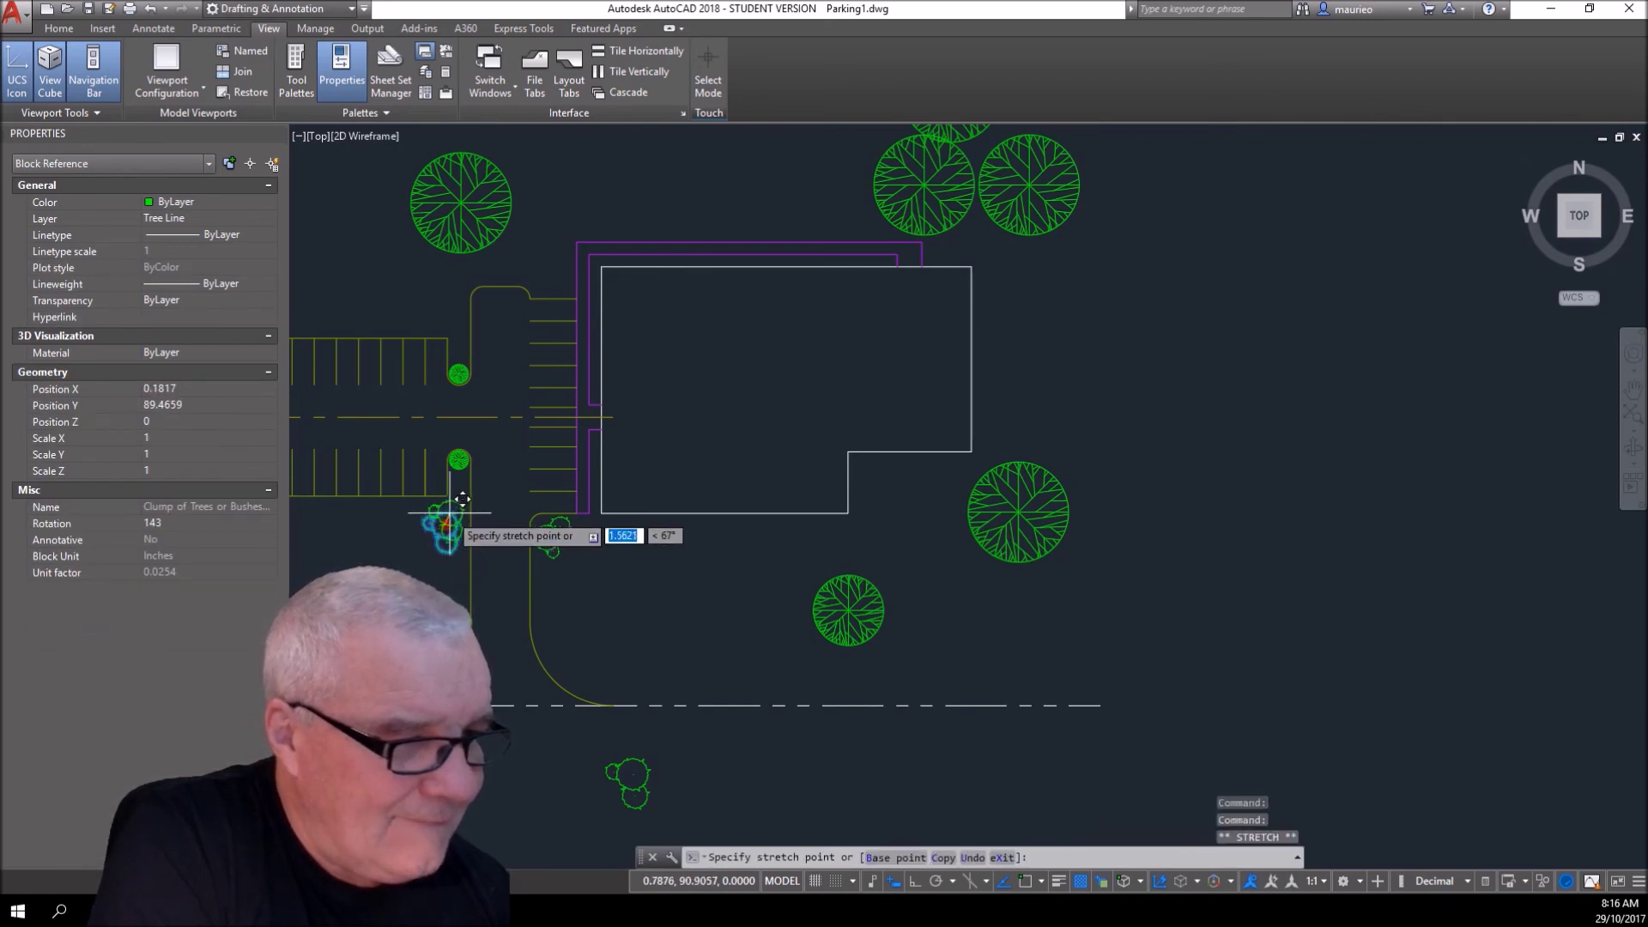
click(449, 514)
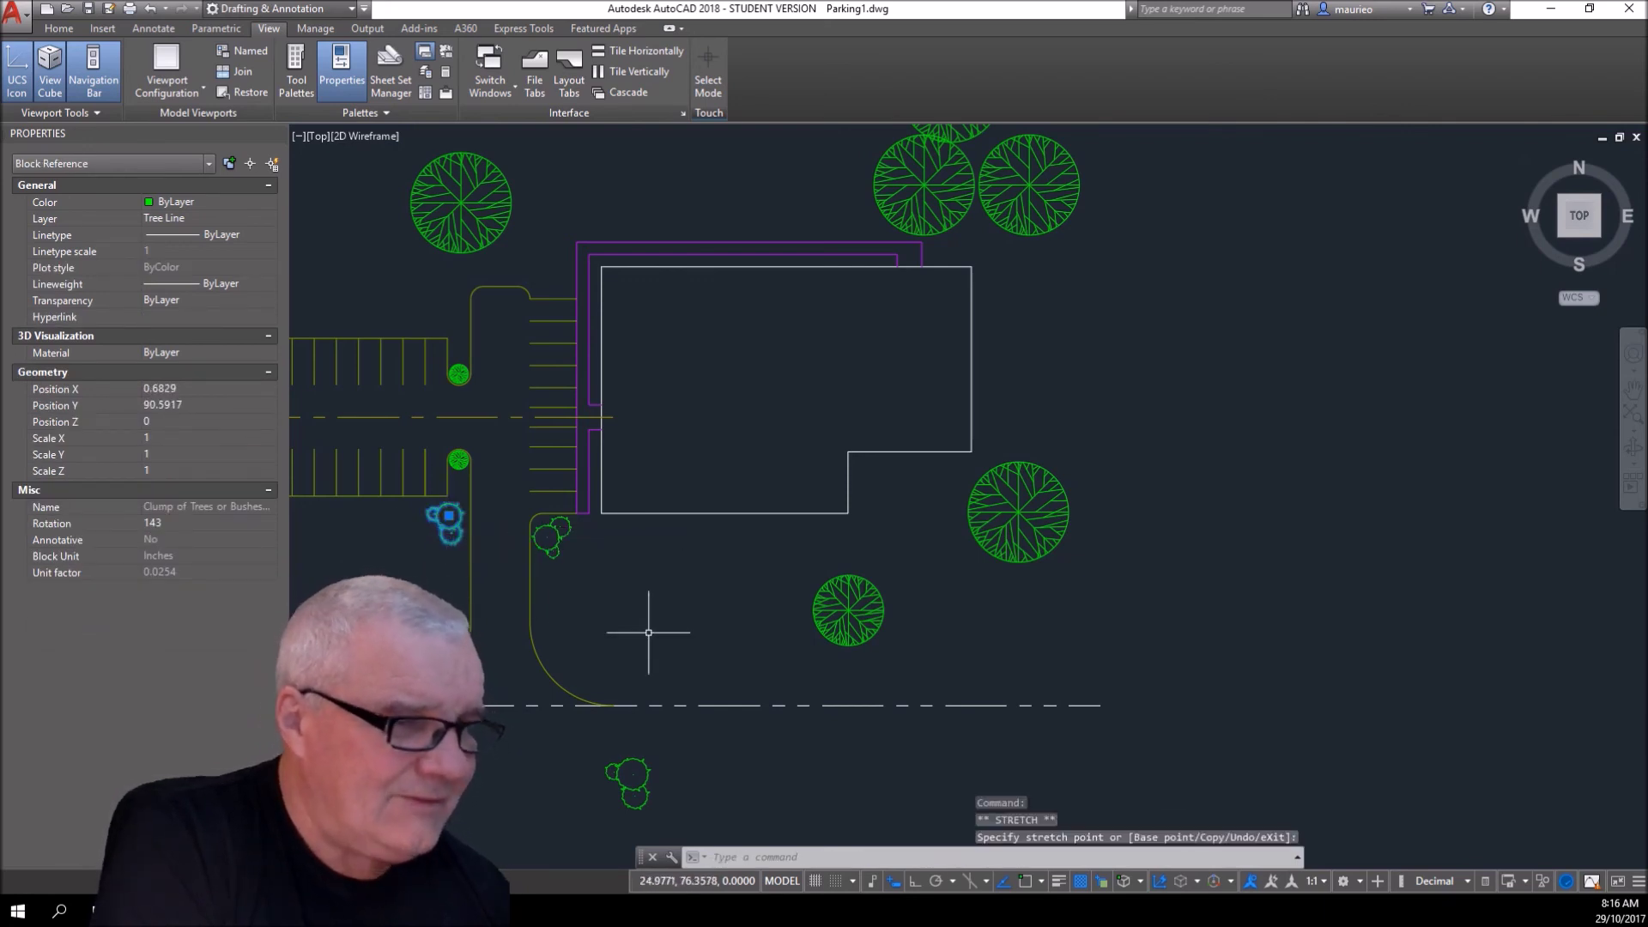
key(Escape)
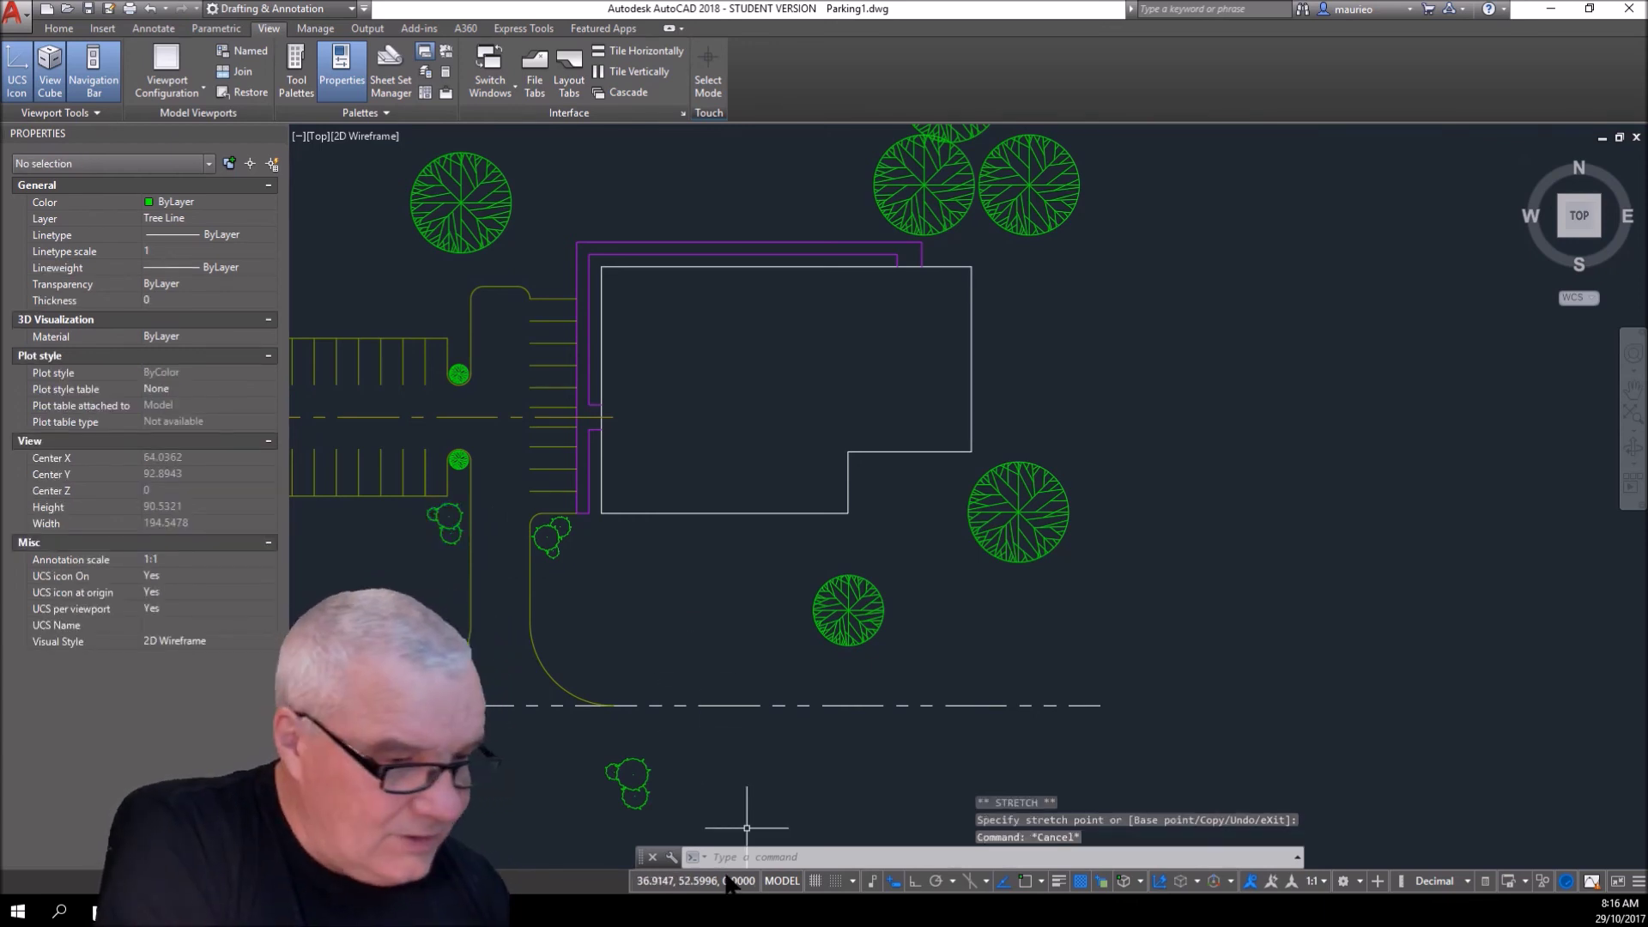
click(644, 764)
key(Delete)
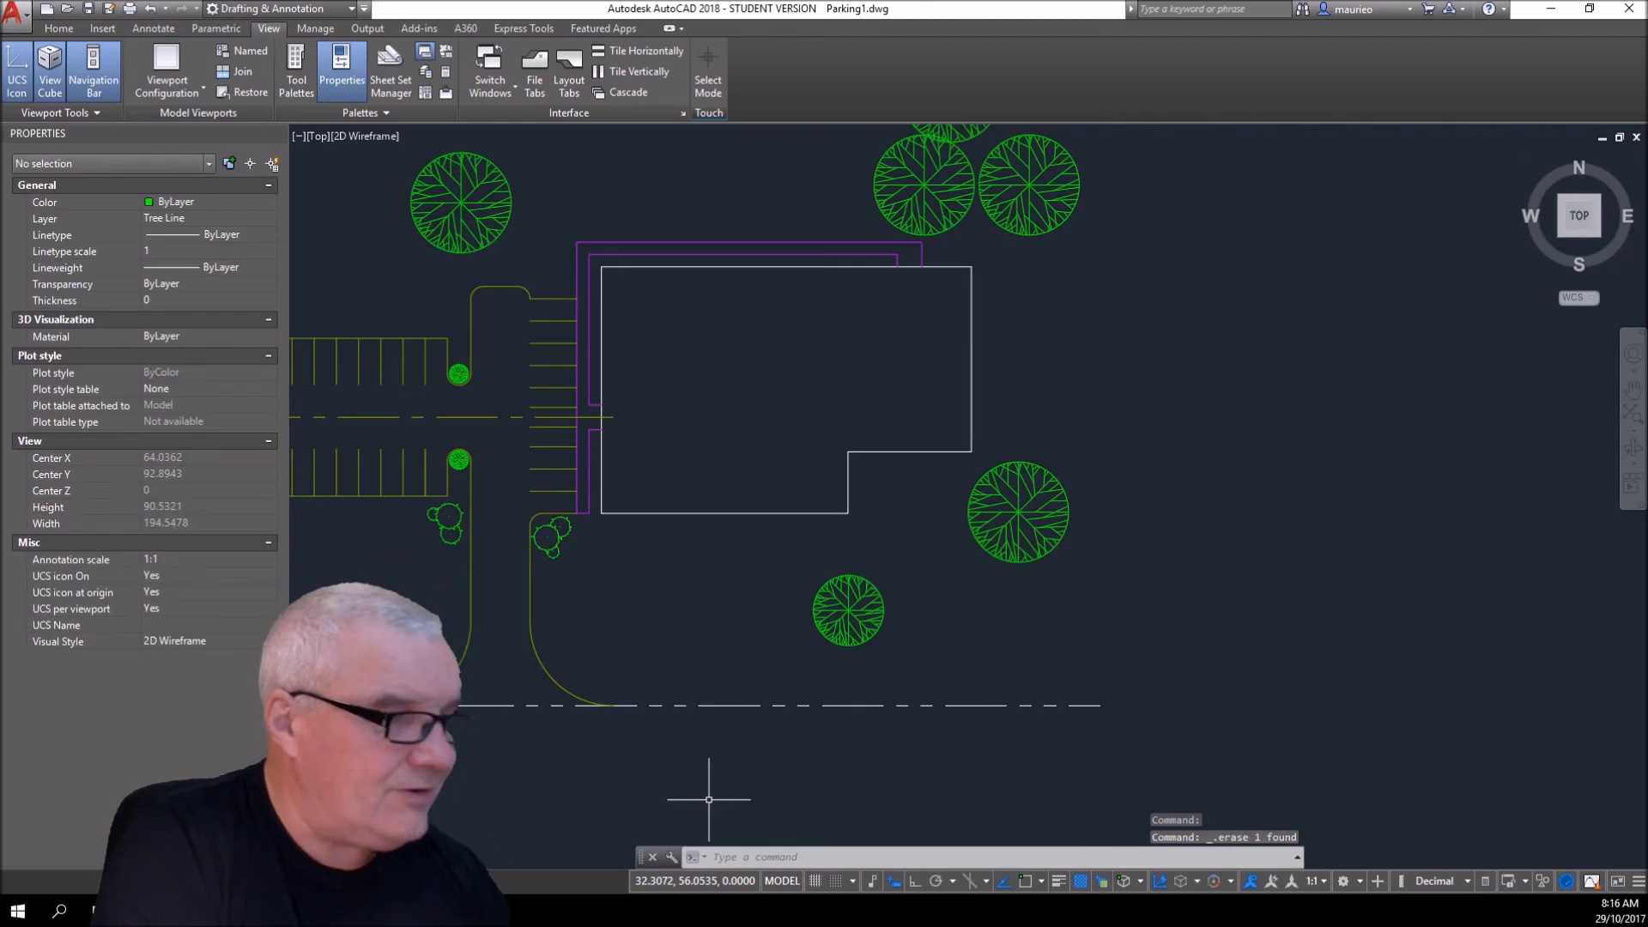
- Zoom out and shrink a tree in the cluster above the building to 0.7 scale
scroll(978, 292, down, 2)
scroll(1052, 533, down, 1)
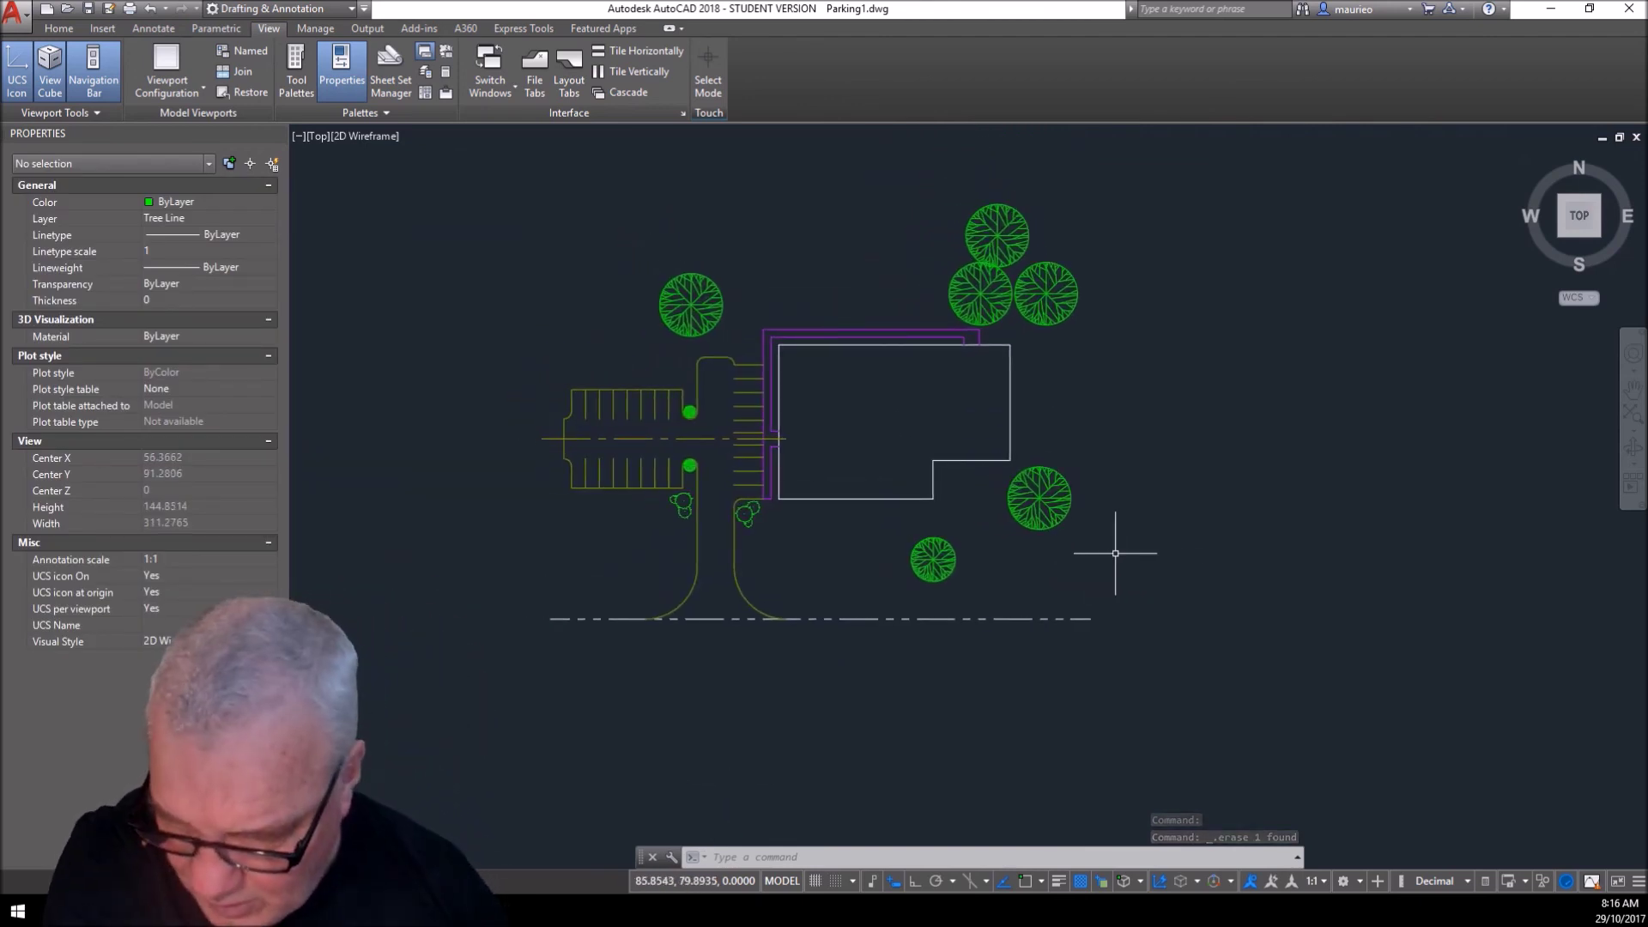
click(999, 309)
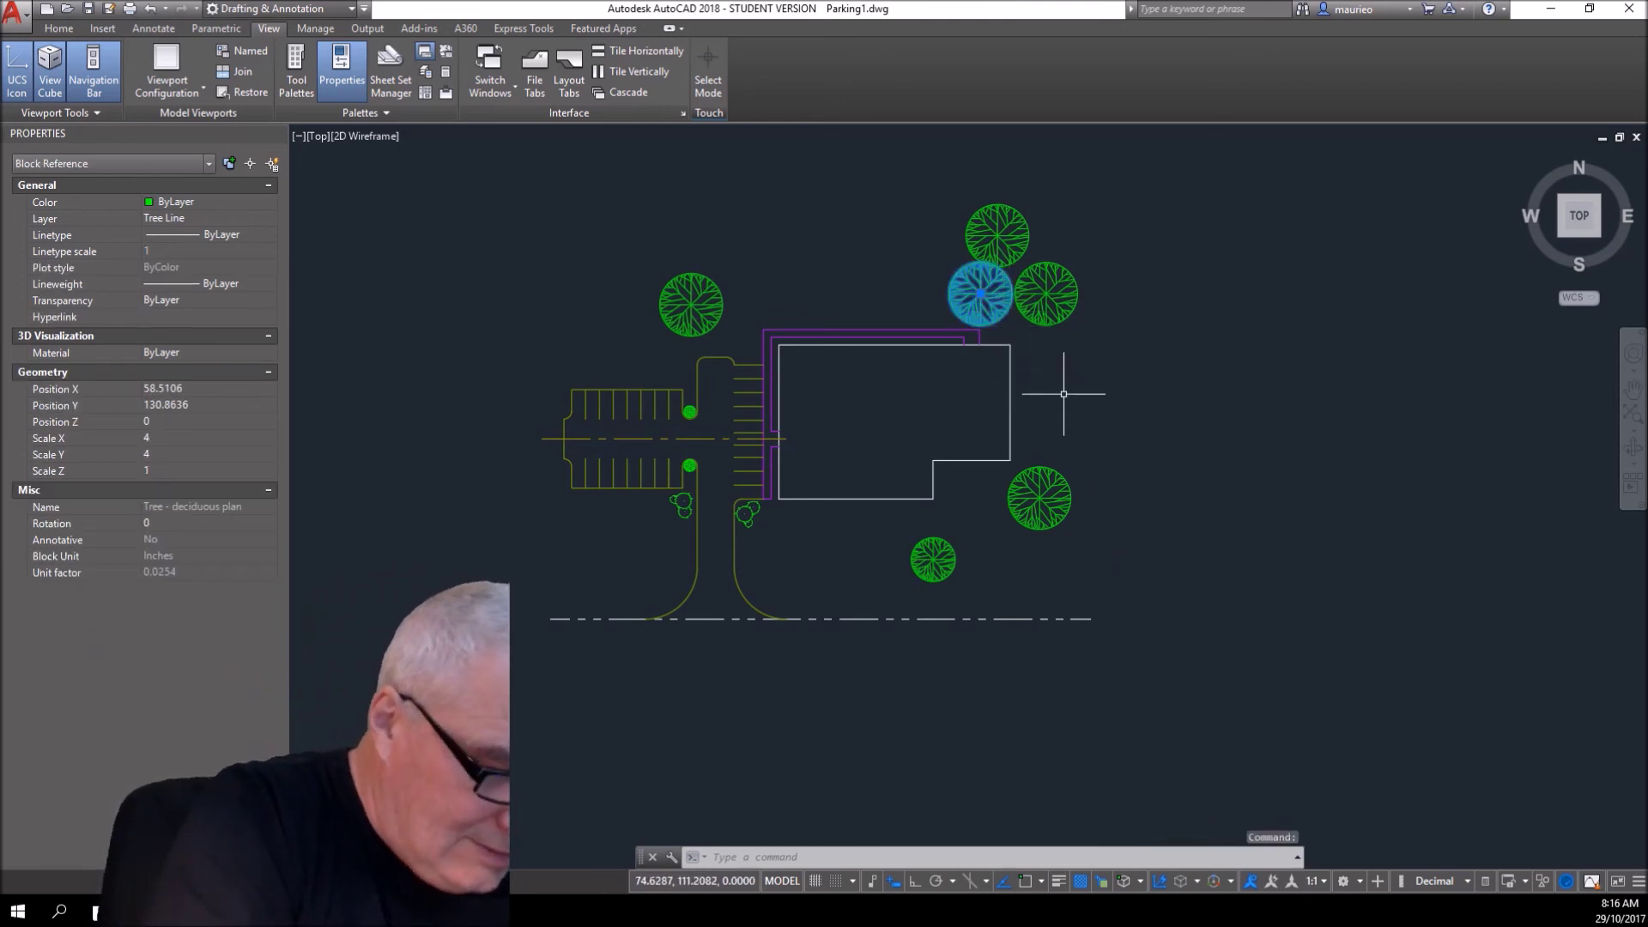
key(Return)
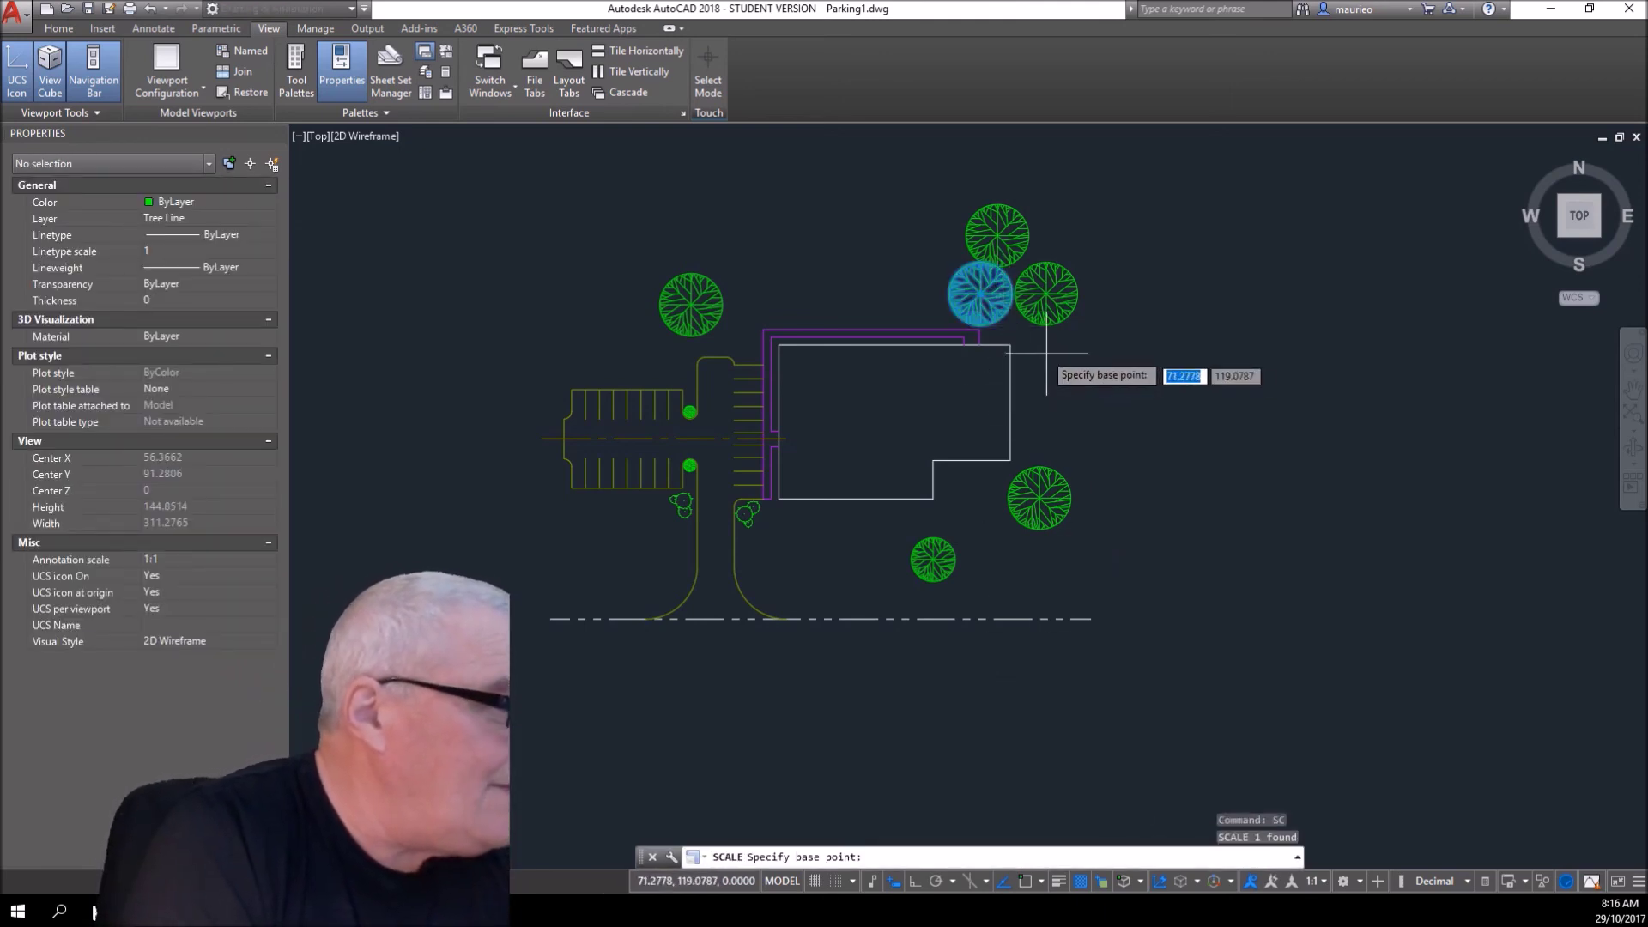
click(984, 295)
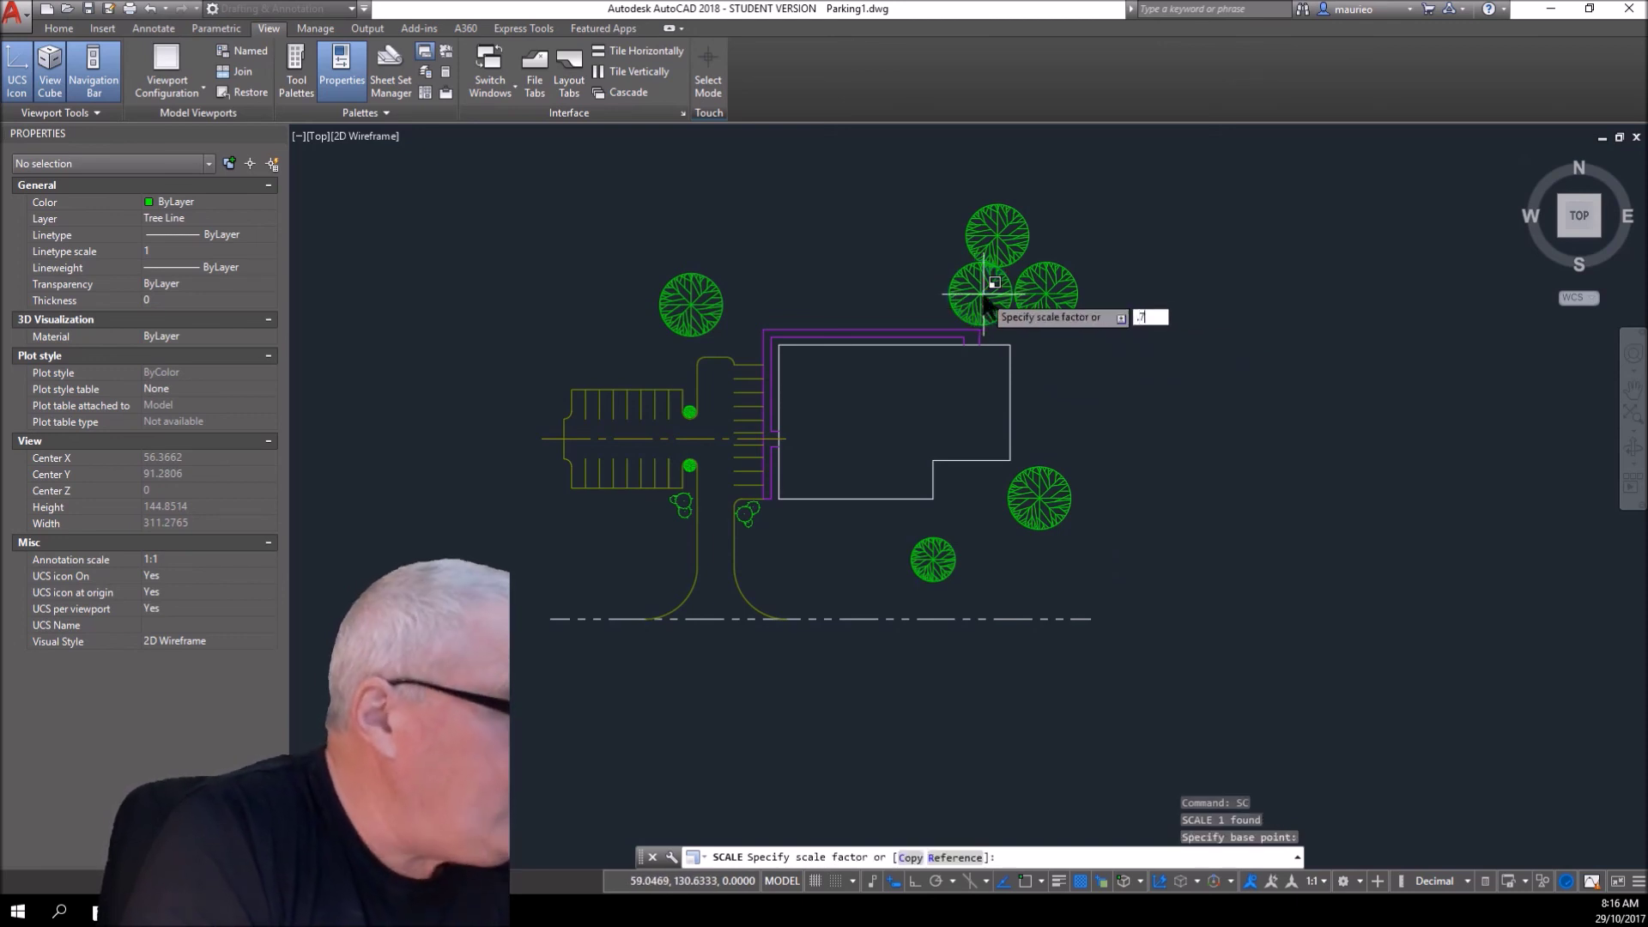
text(.7)
key(Return)
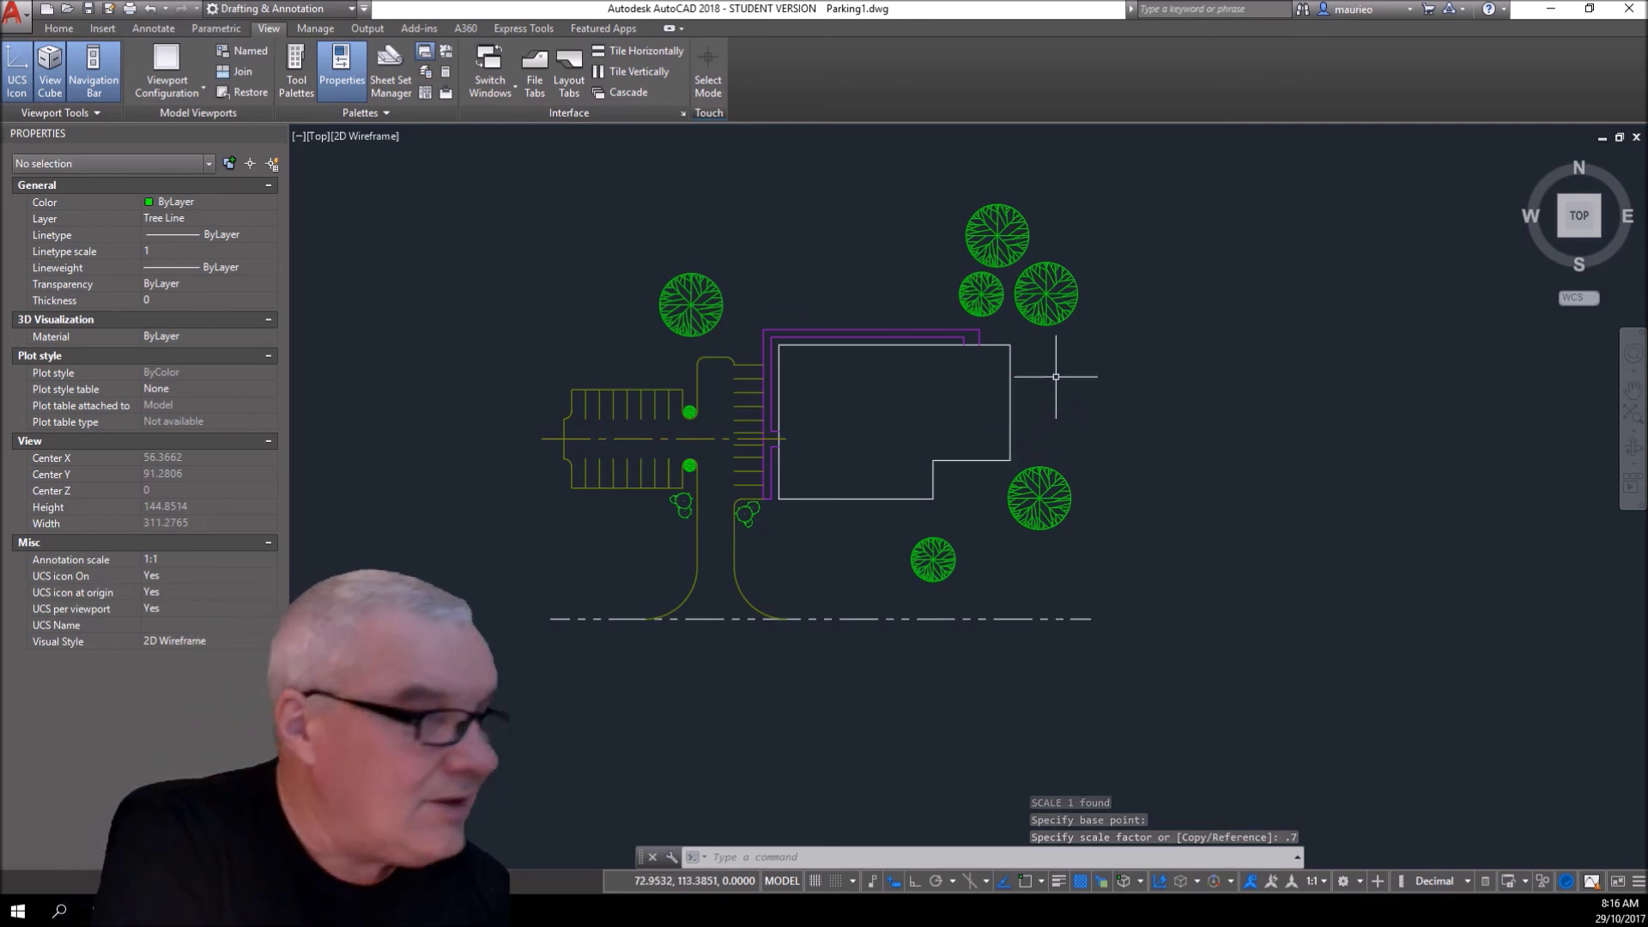
- Enlarge the neighbouring tree to the right by a scale factor of 1.2
click(1078, 300)
text(sc)
key(Return)
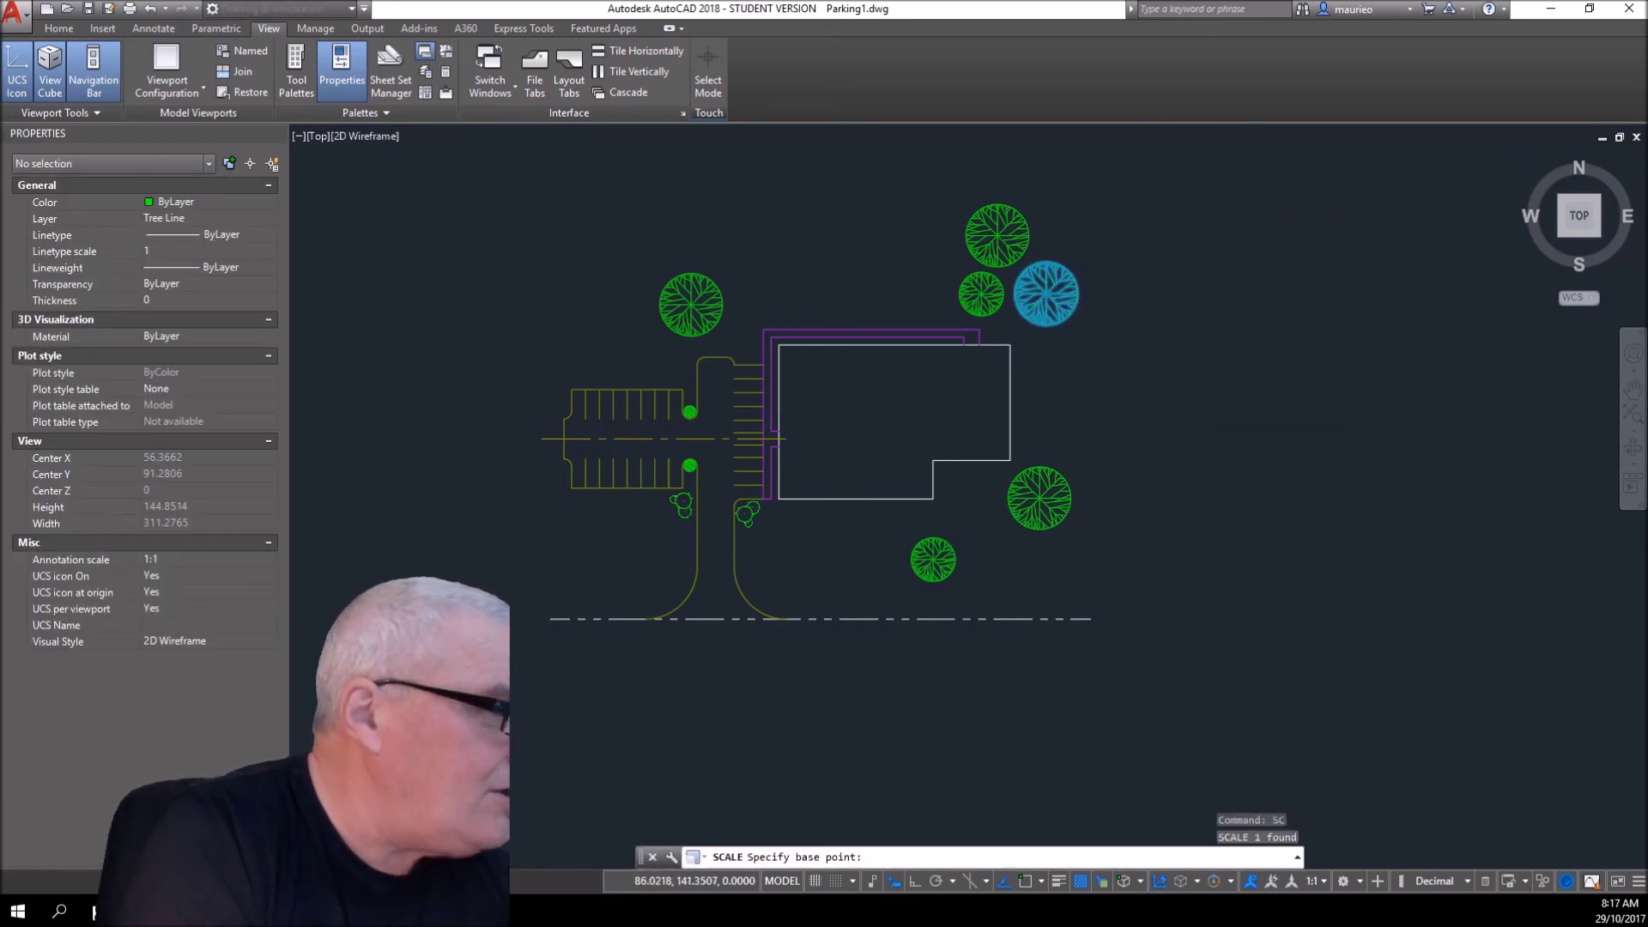
click(1046, 294)
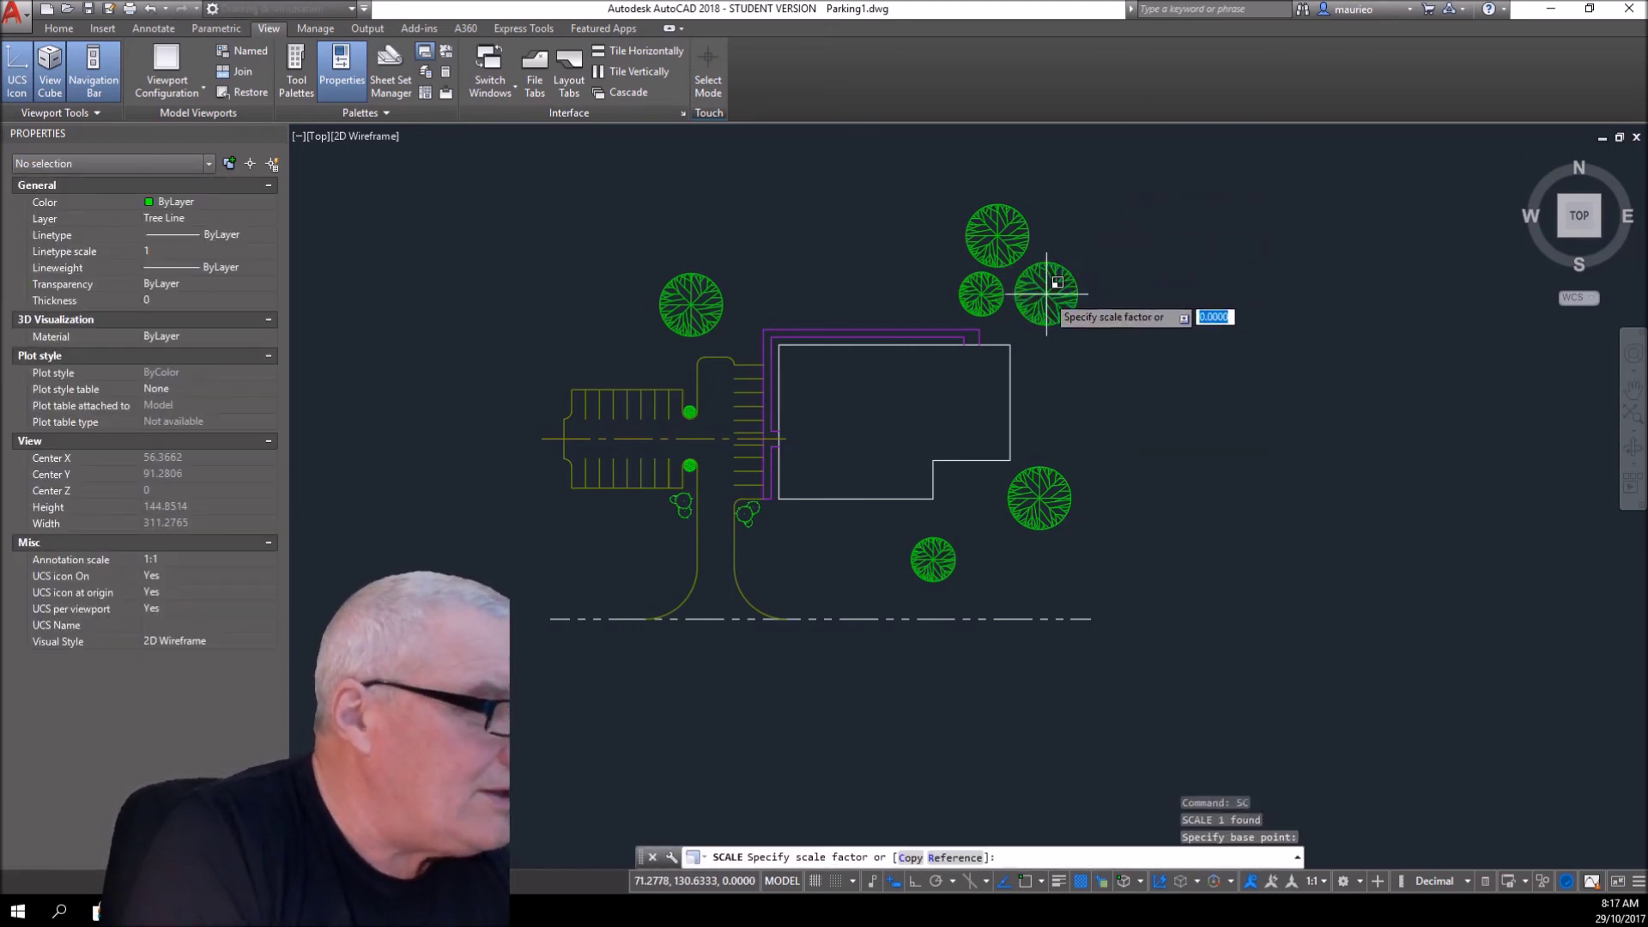
key(BackSpace)
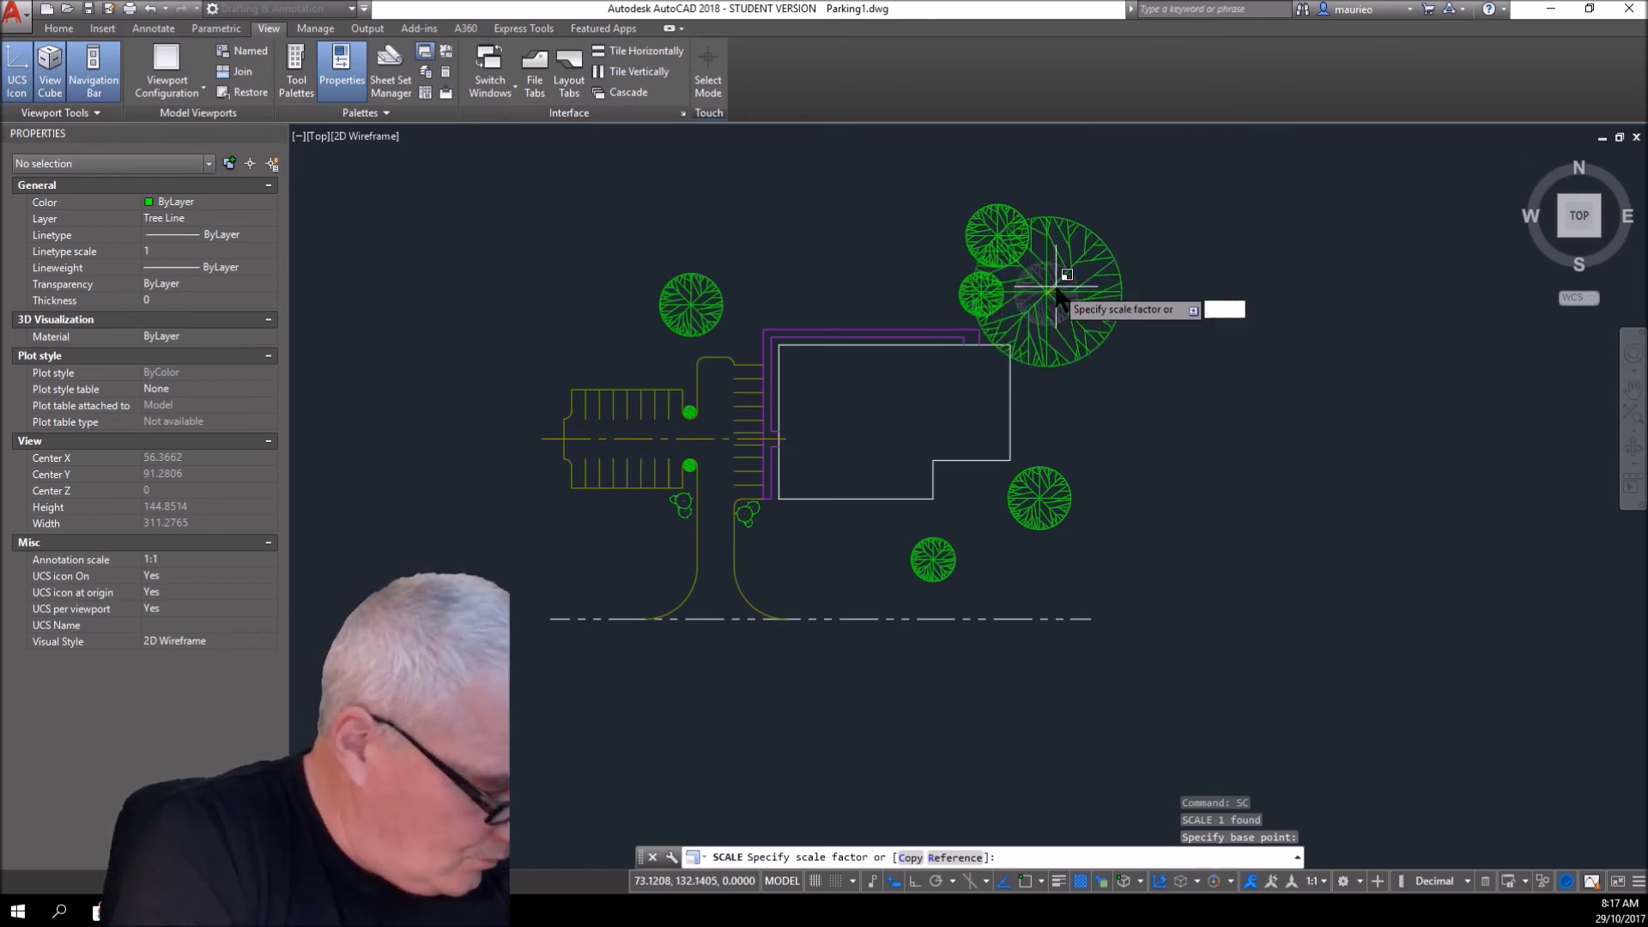
key(Return)
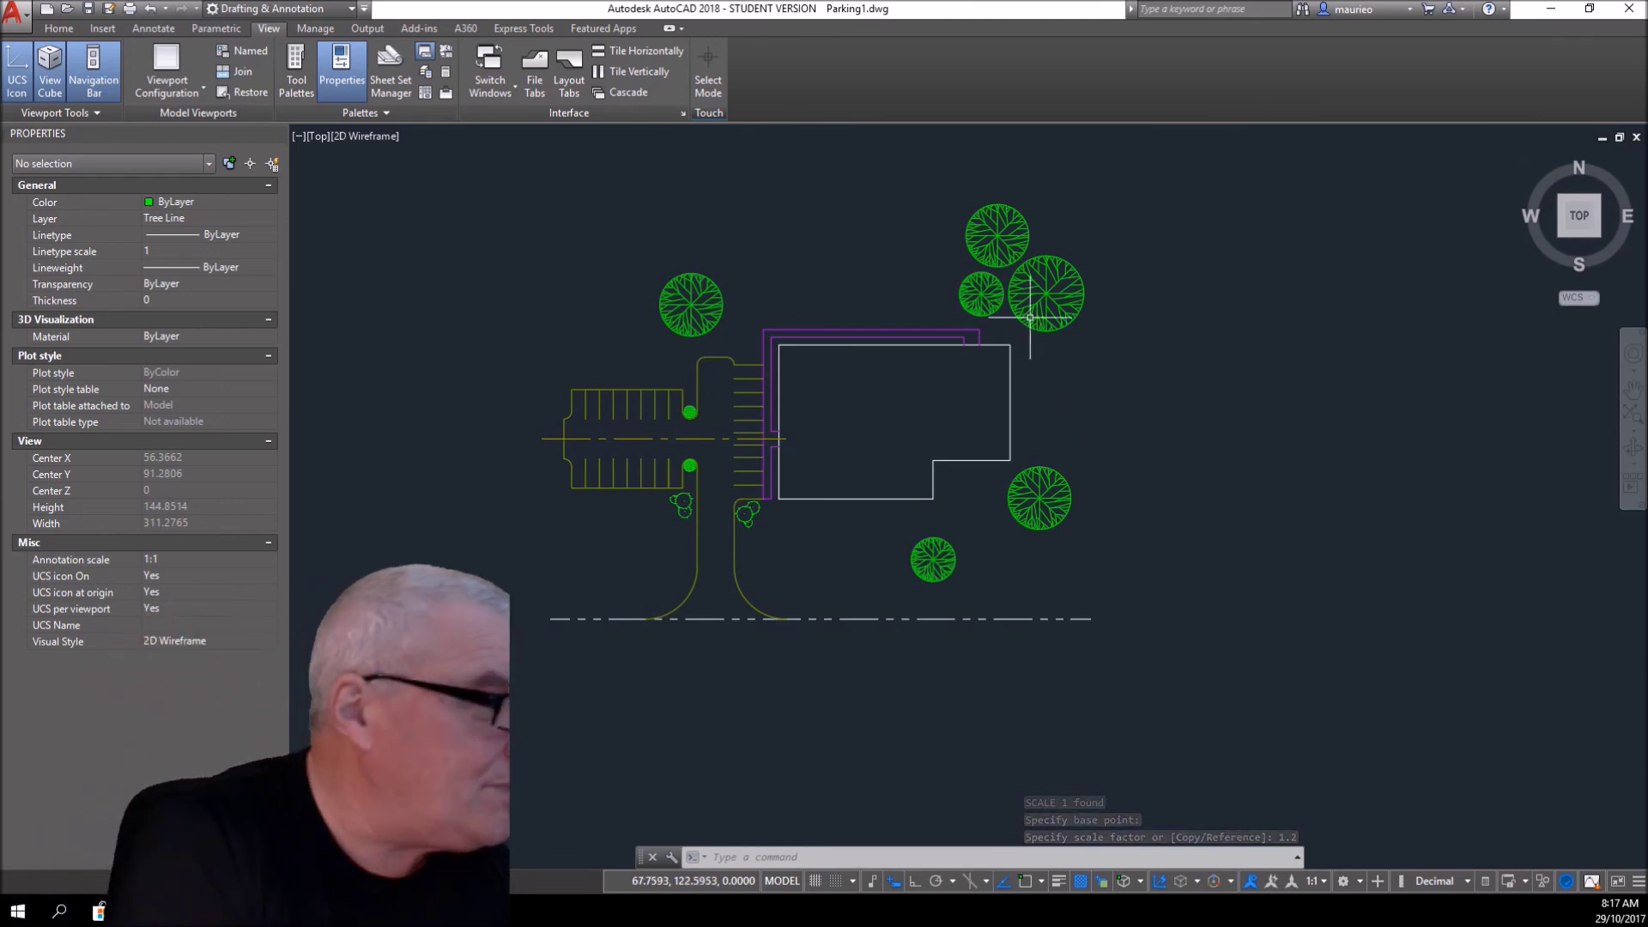
scroll(1172, 429, down, 2)
scroll(1166, 438, up, 2)
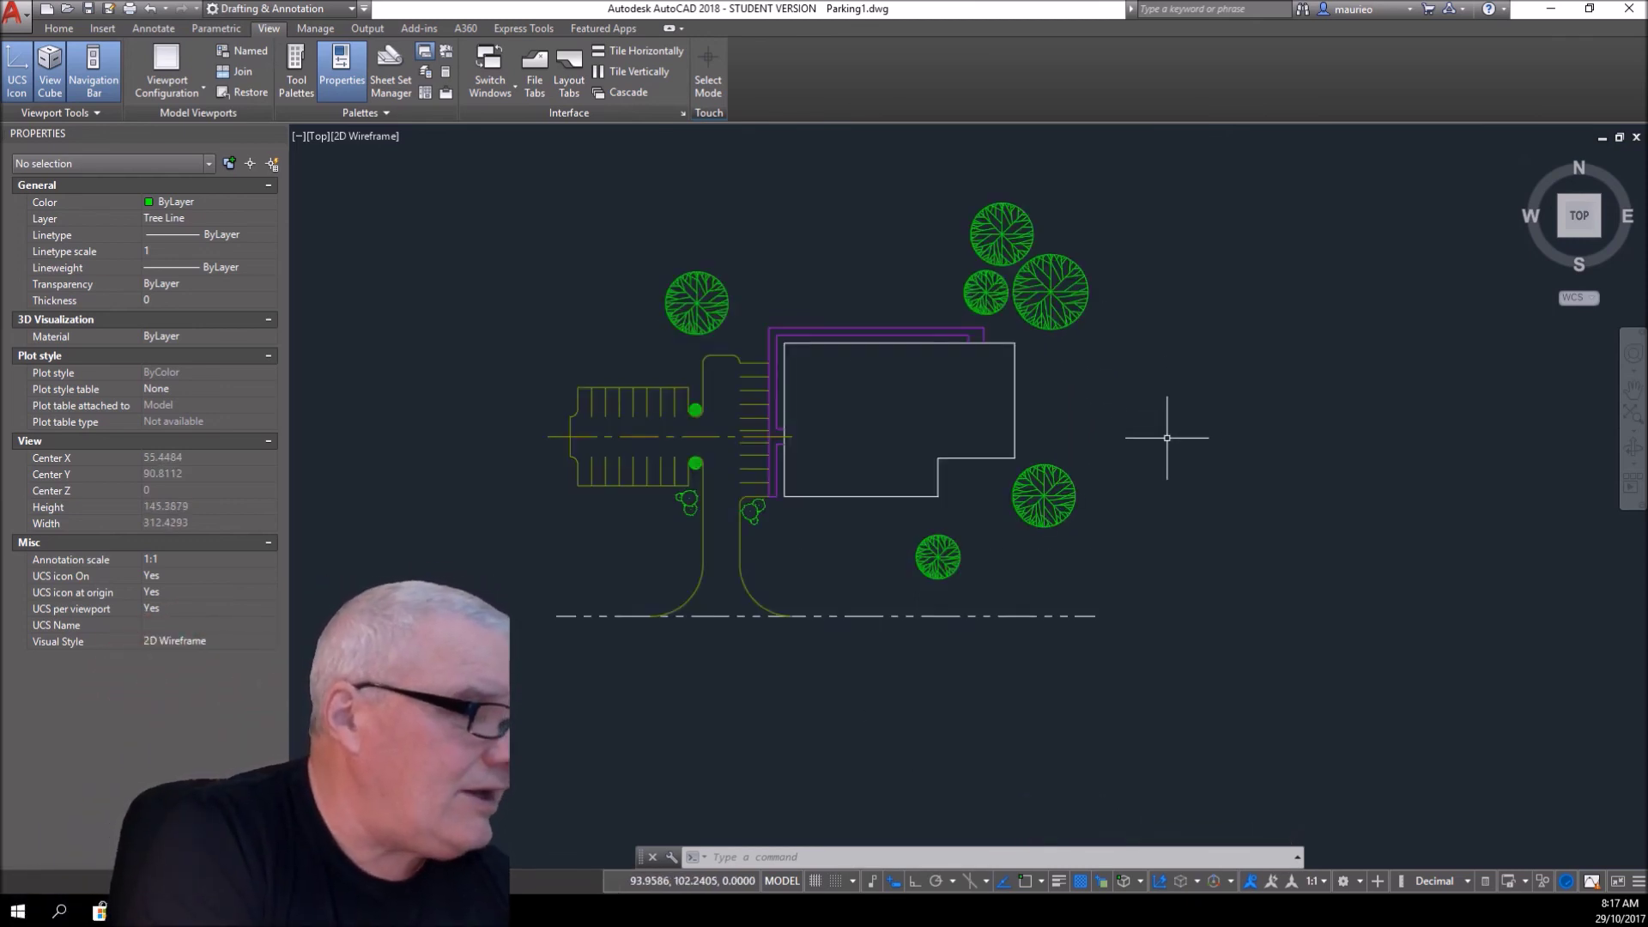